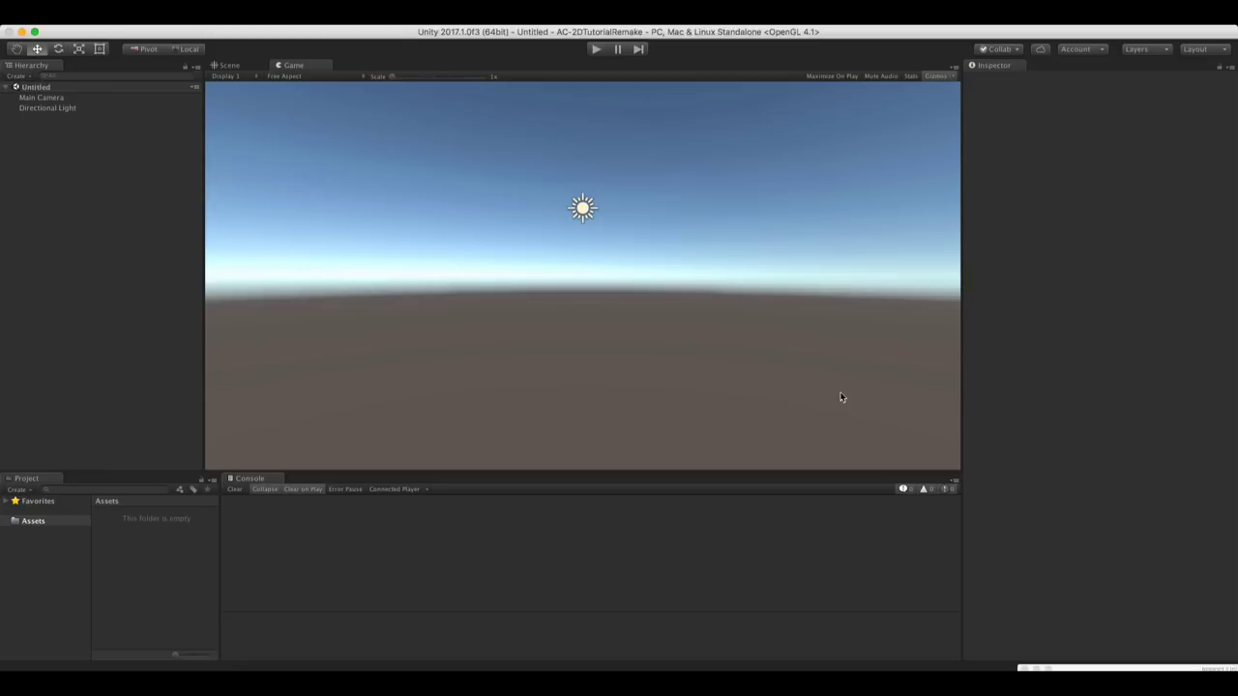
Visit the Adventure Creator store page in Firefox, then come back to Unity's Import Unity Package dialog
left_click(679, 667)
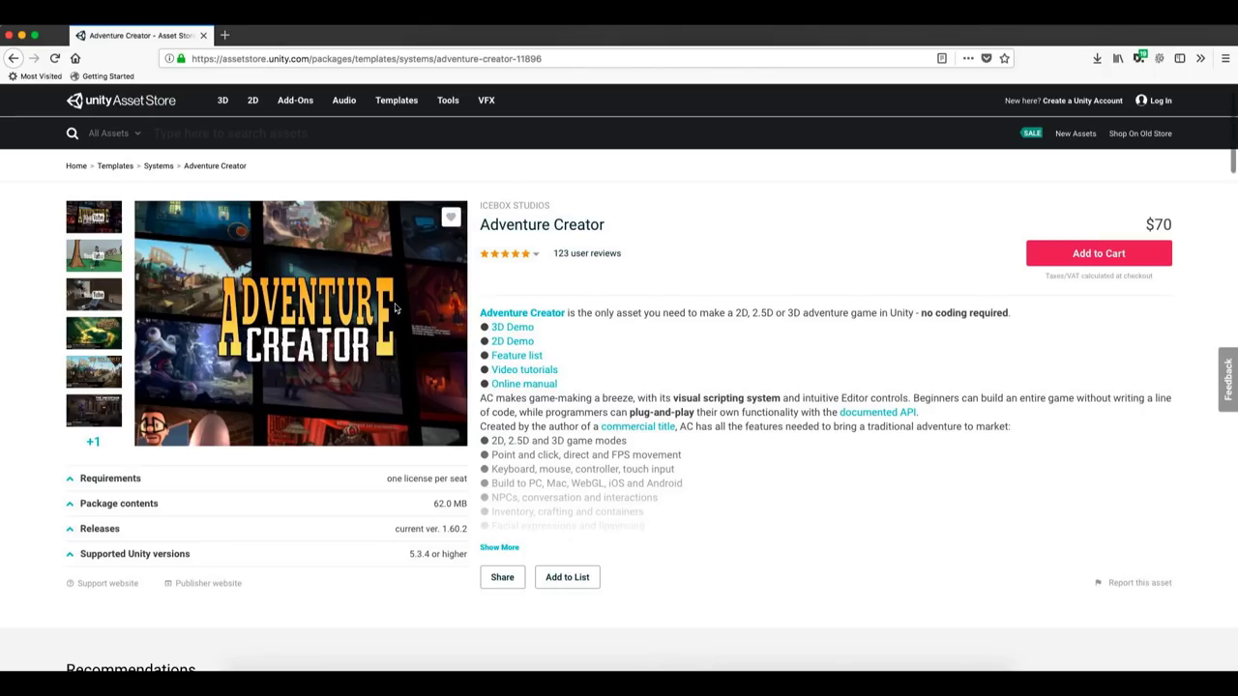
left_click(787, 667)
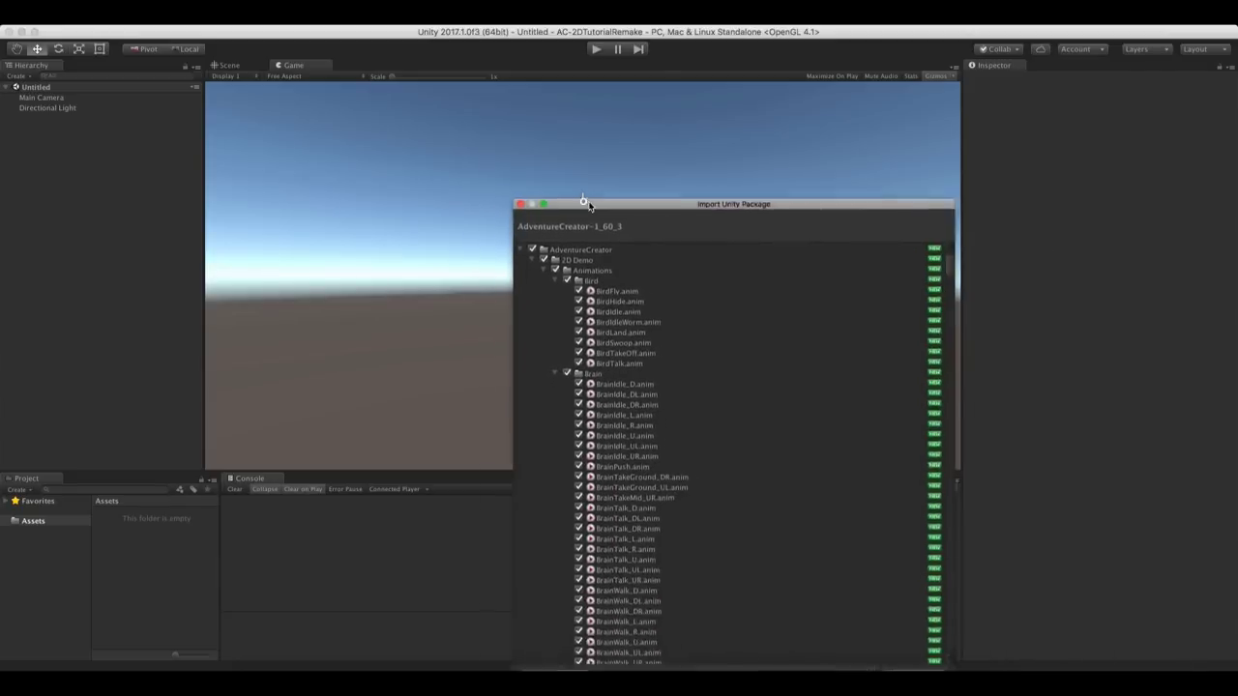
Import the AdventureCreator-1_60_3 package with its Demo folder unchecked
left_click_drag(605, 209, 470, 77)
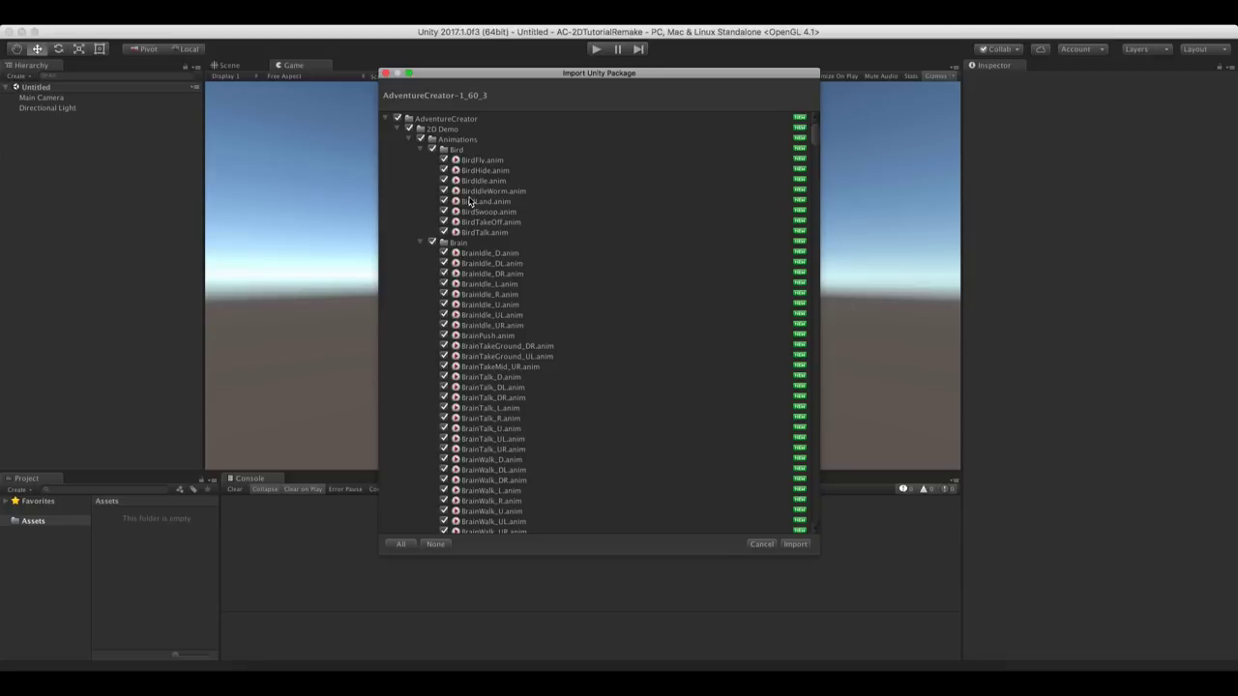
left_click(396, 129)
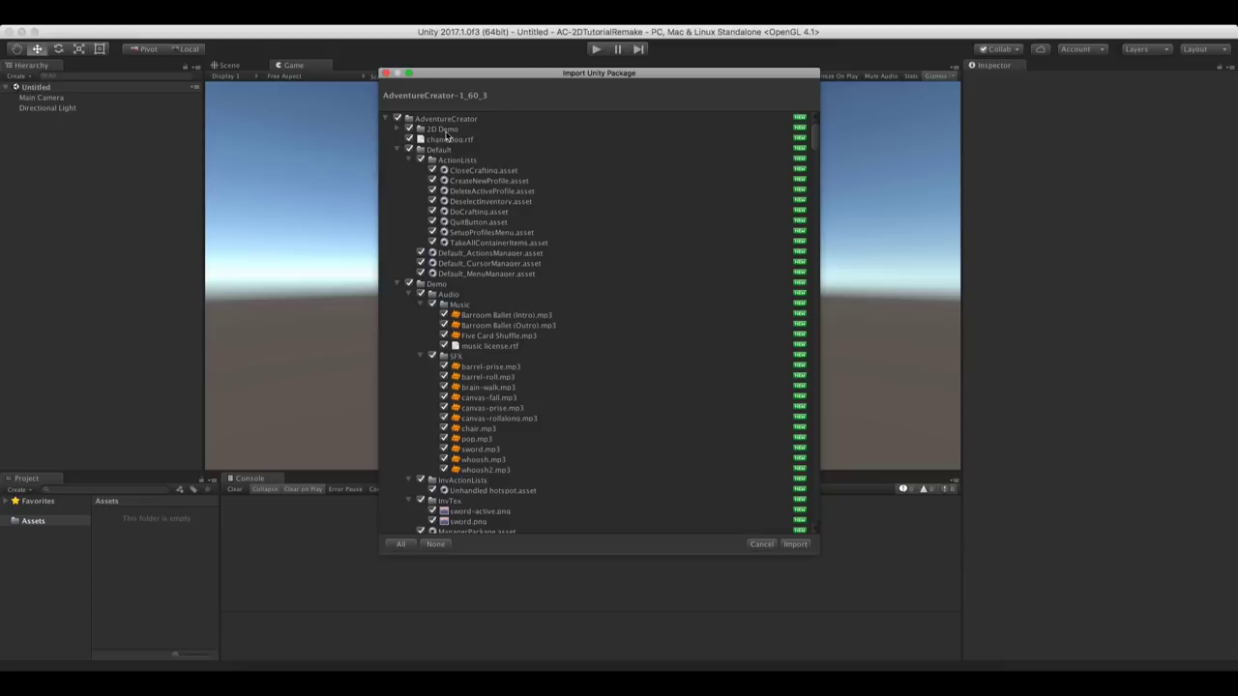
left_click(397, 149)
left_click(397, 160)
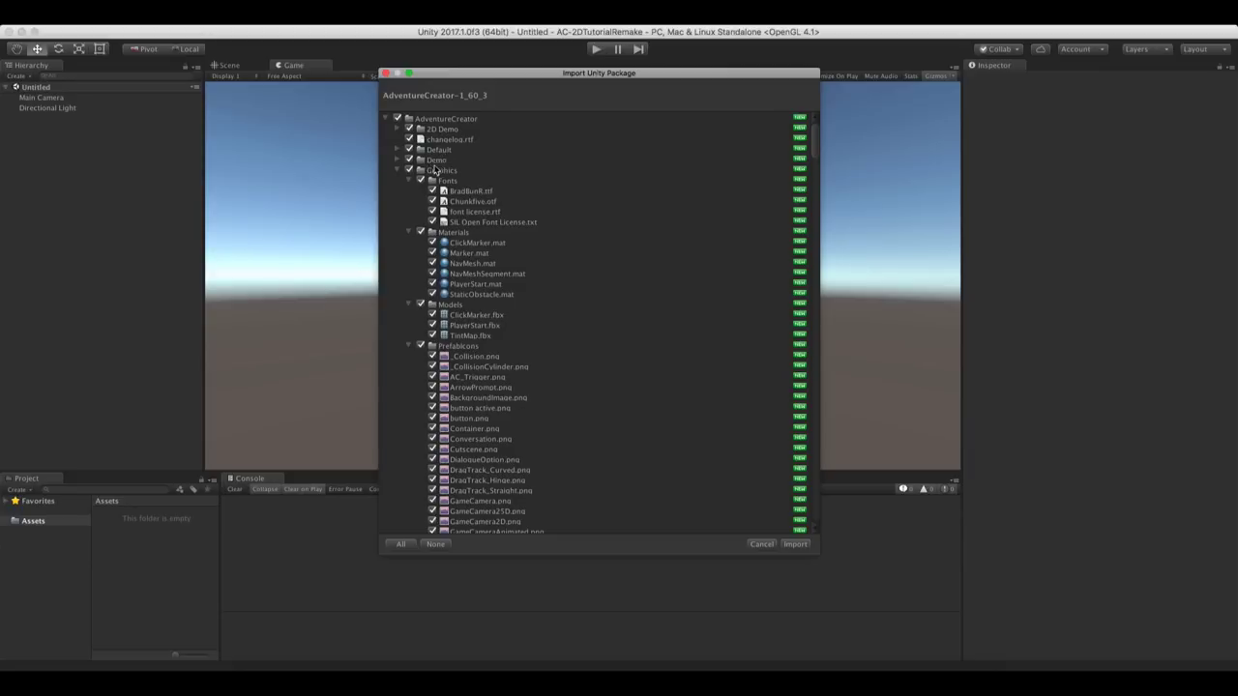
left_click(409, 161)
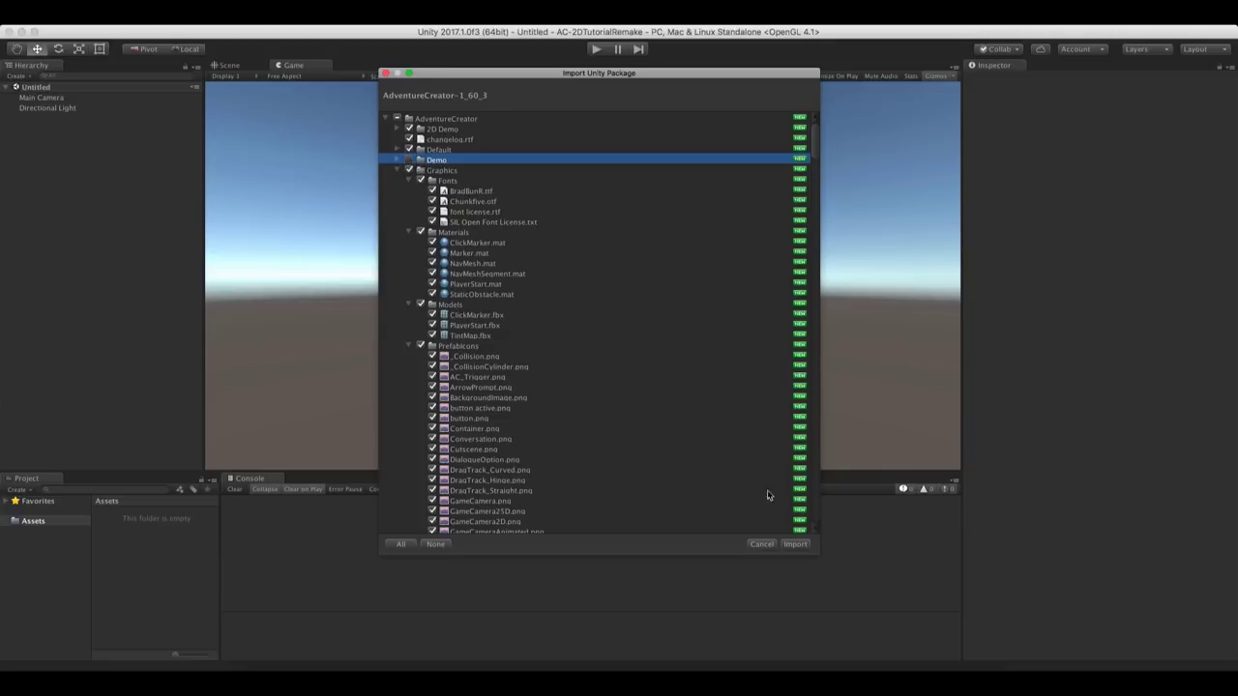
left_click(795, 545)
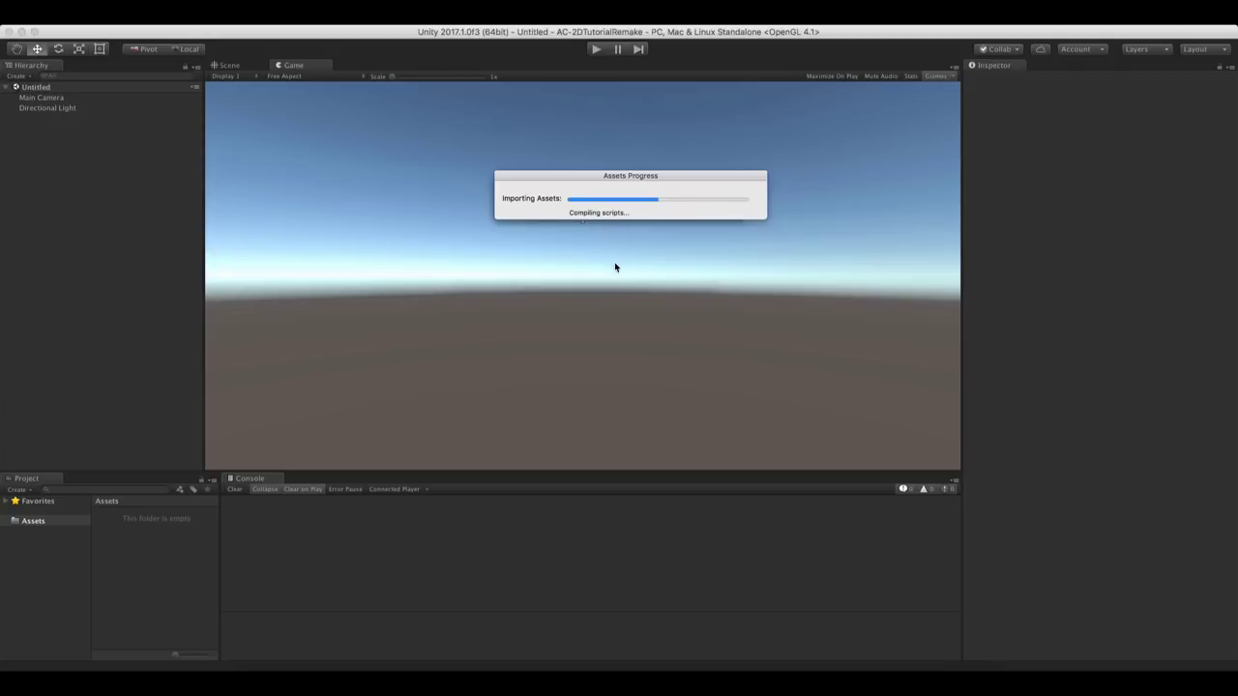
Confirm the installation prompt and review the Console messages for the Menu input and three new layers
left_click_drag(640, 228, 550, 206)
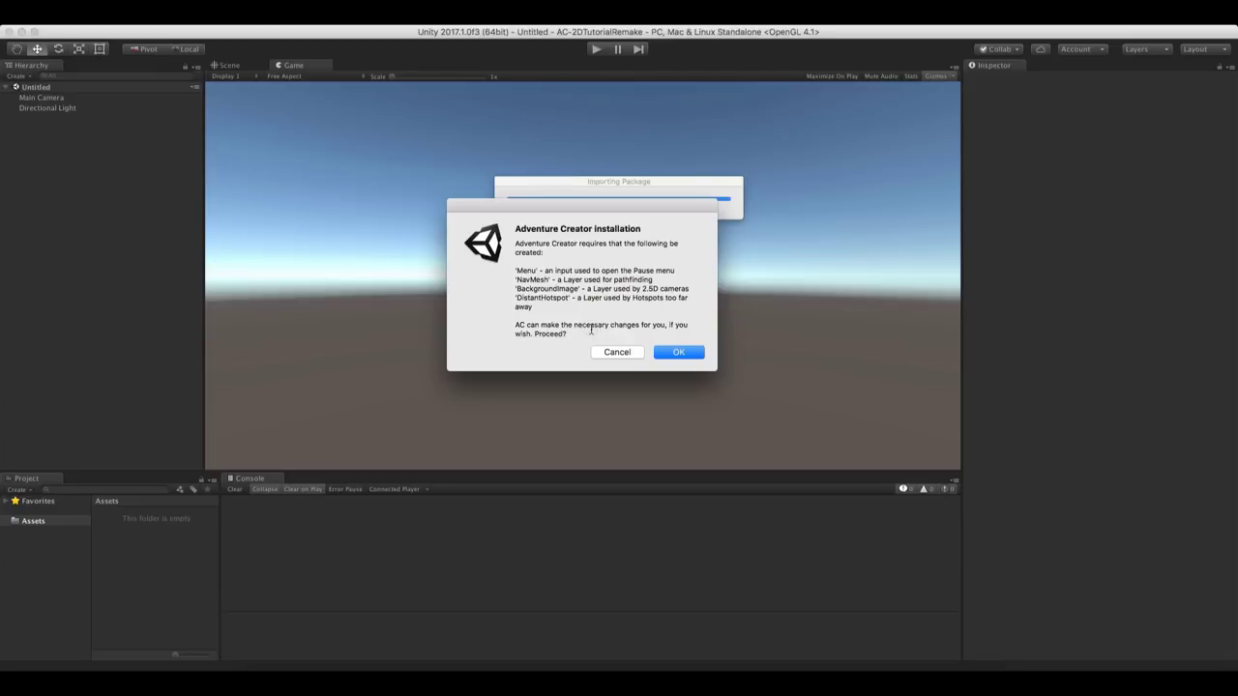
left_click(688, 354)
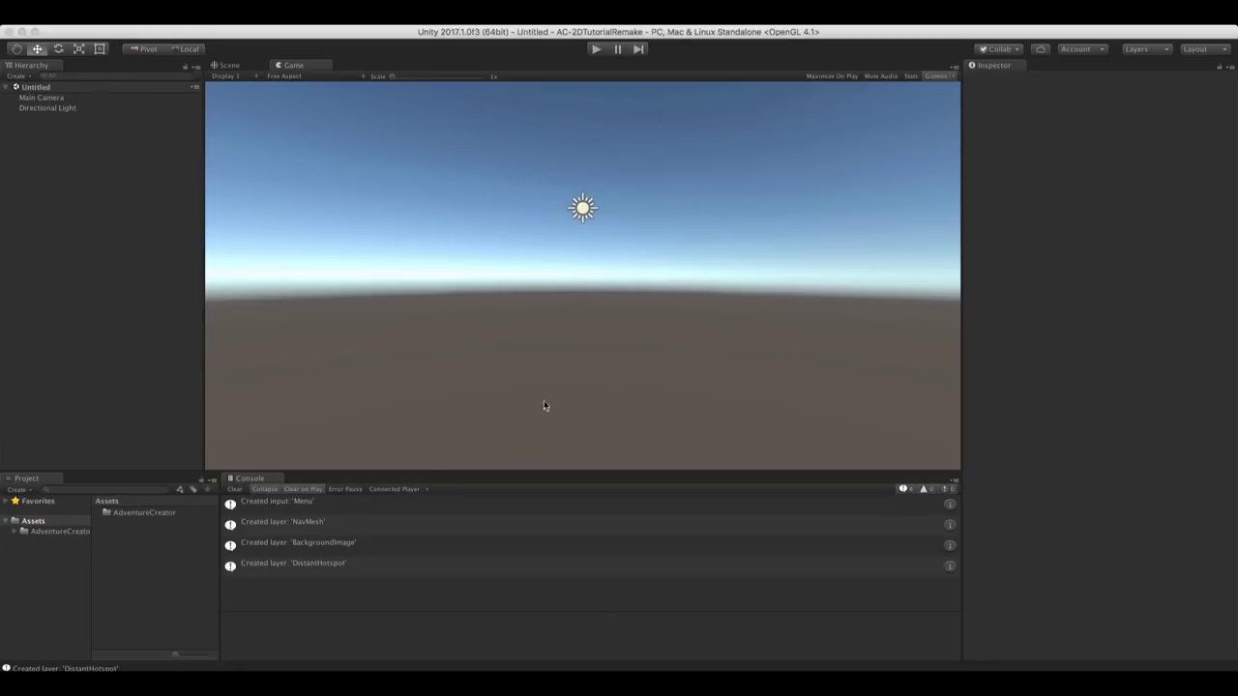
left_click(331, 505)
left_click(332, 523)
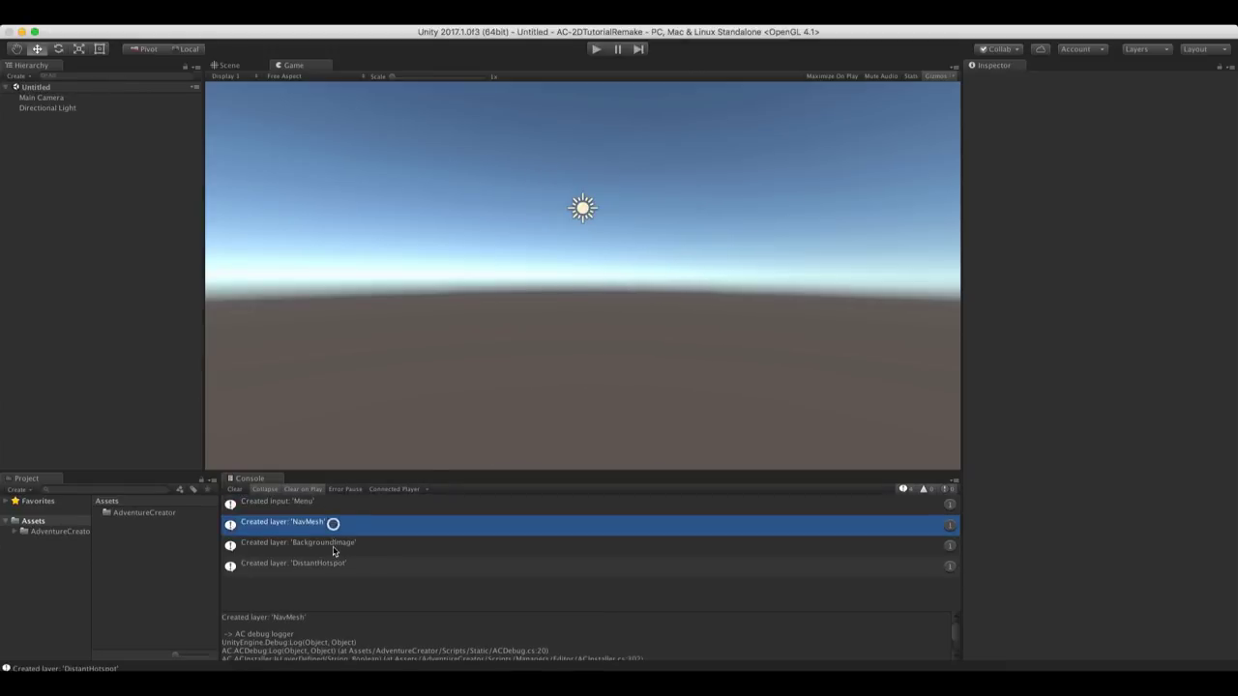
left_click(331, 545)
left_click(338, 565)
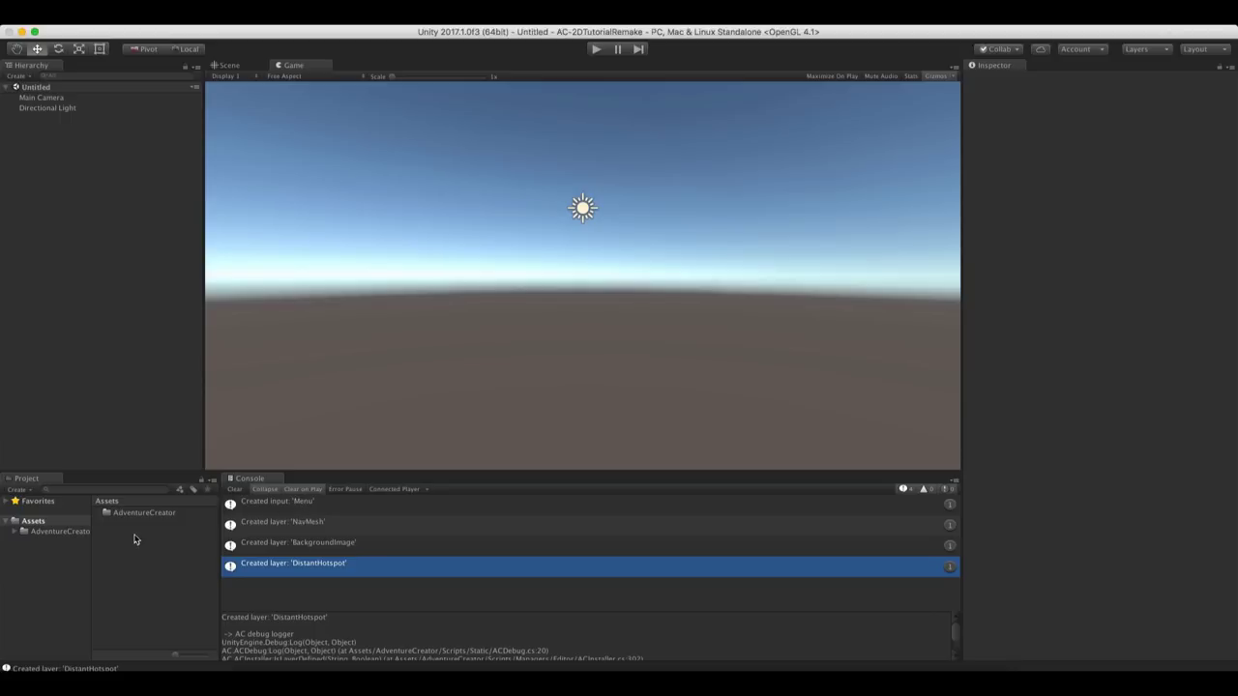
left_click(315, 11)
mouse_move(318, 59)
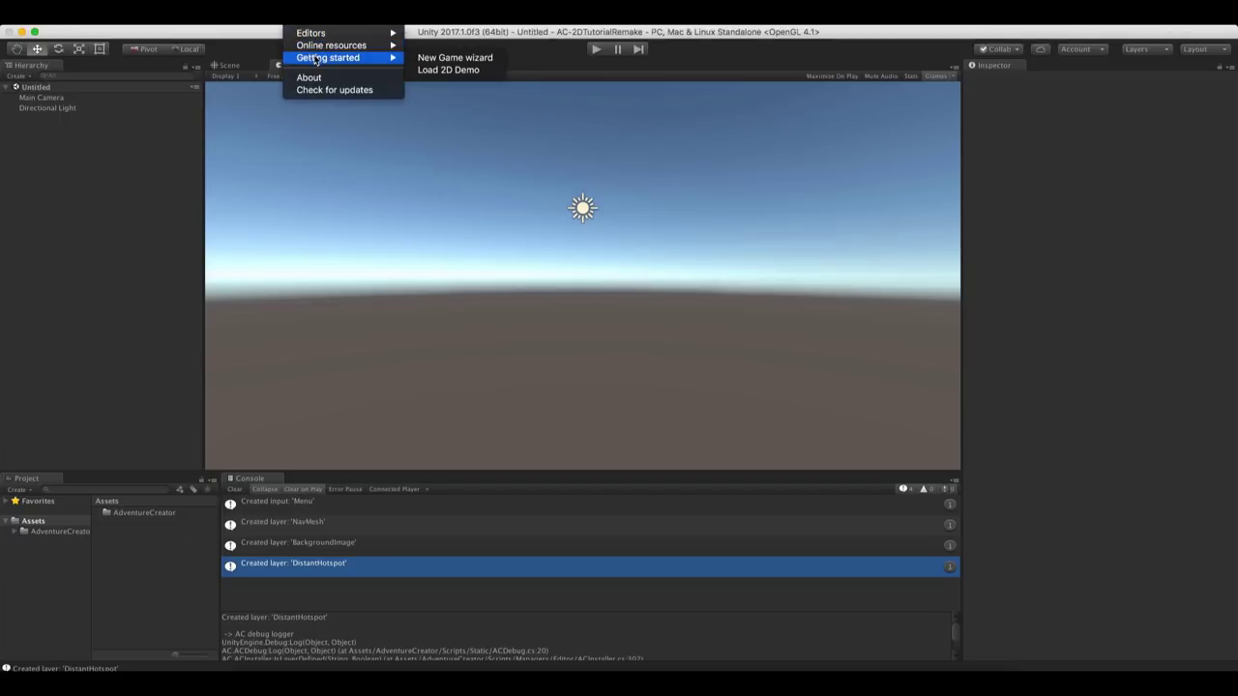
Load the Park 2D demo scene, discarding the untitled scene
left_click(483, 73)
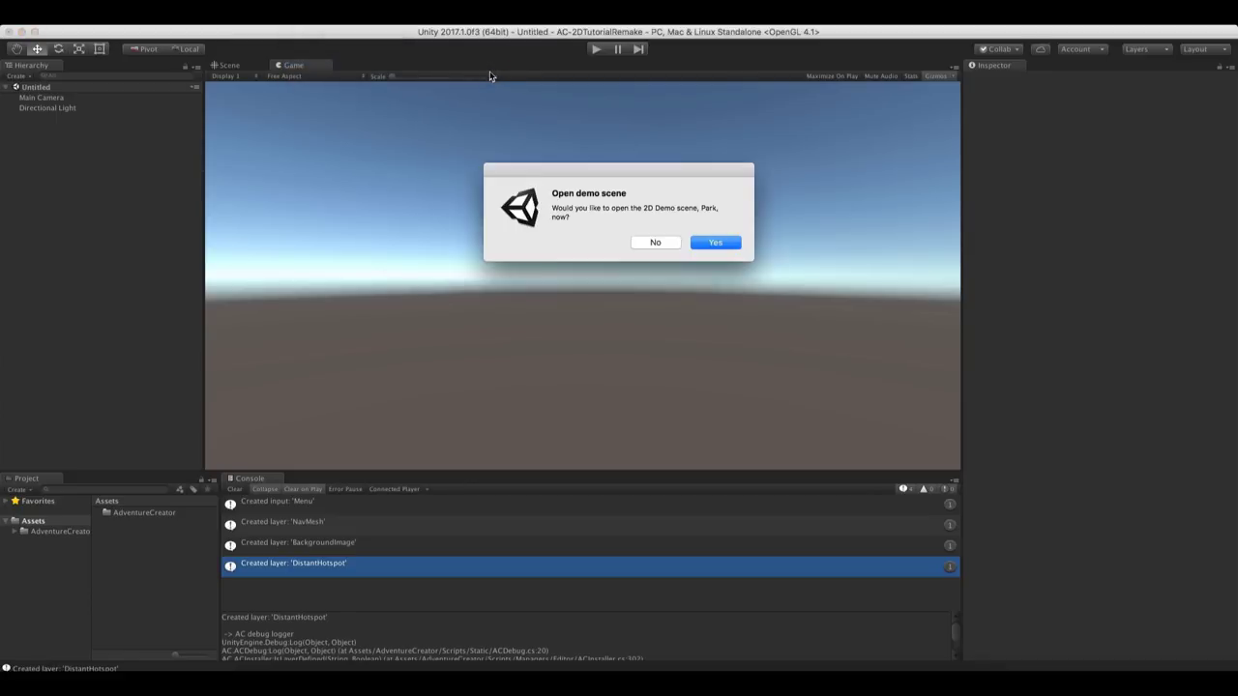
left_click(716, 243)
left_click(574, 250)
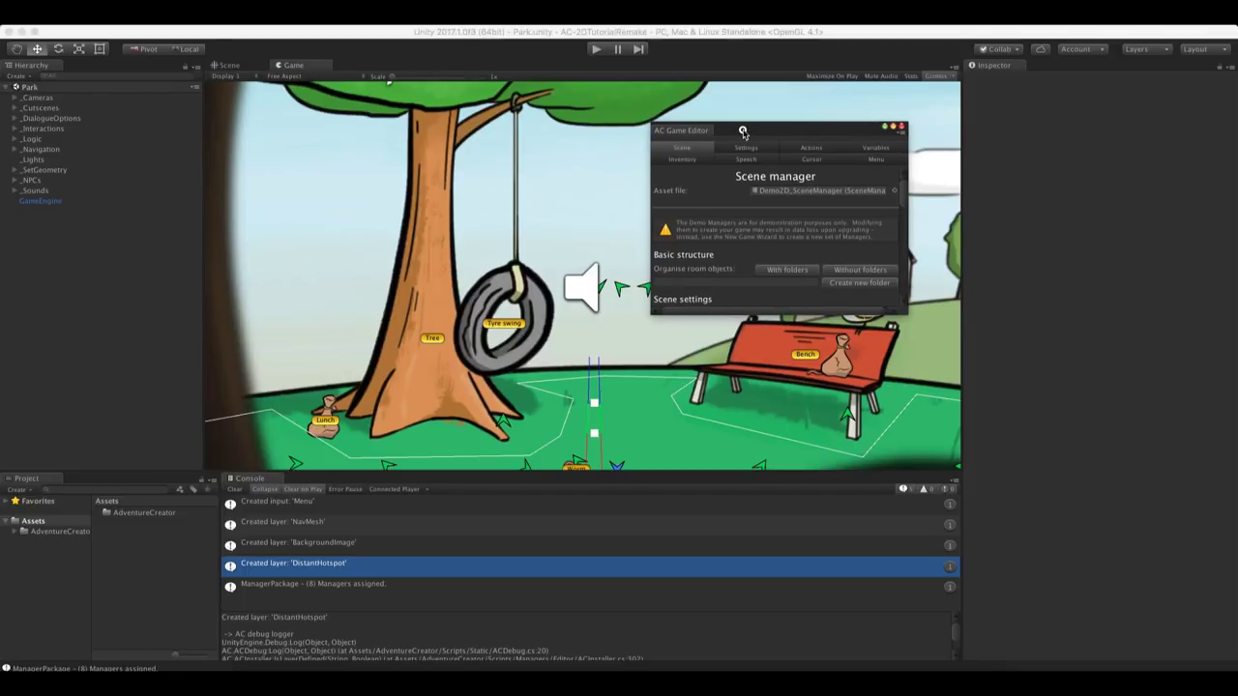
Dock the AC Game Editor, mute audio, hide gizmos and play the Park scene
left_click_drag(743, 132, 1038, 75)
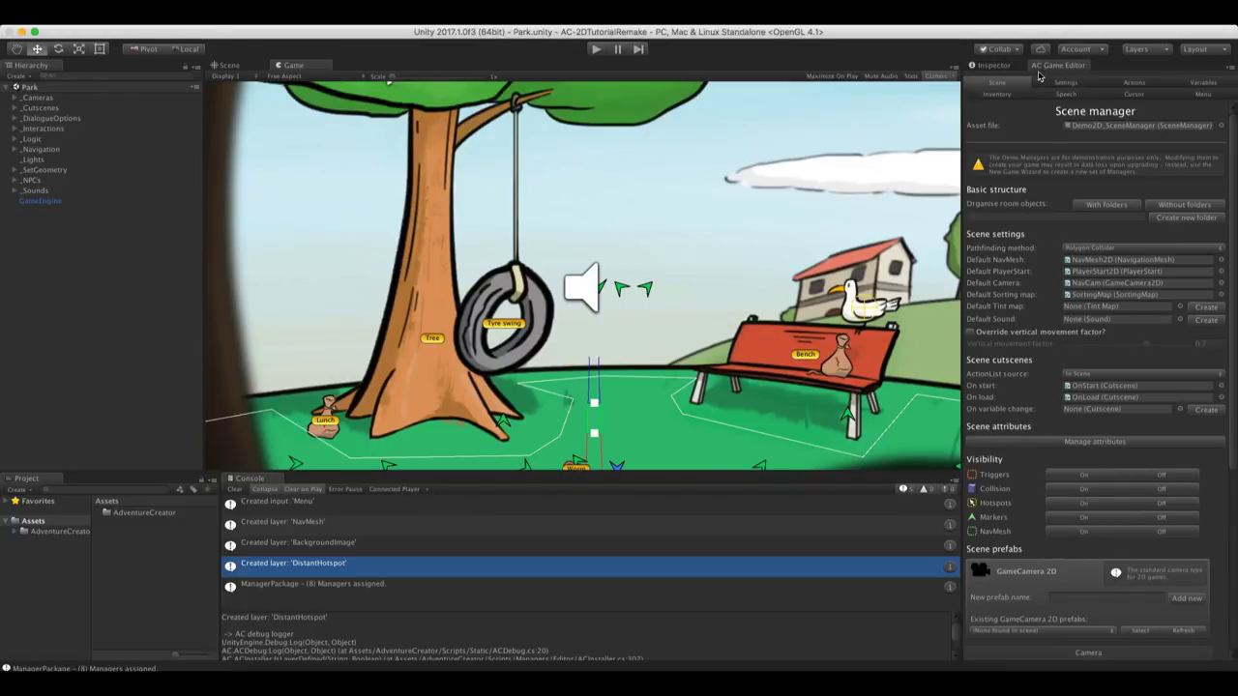
left_click(881, 76)
left_click(934, 76)
left_click(596, 49)
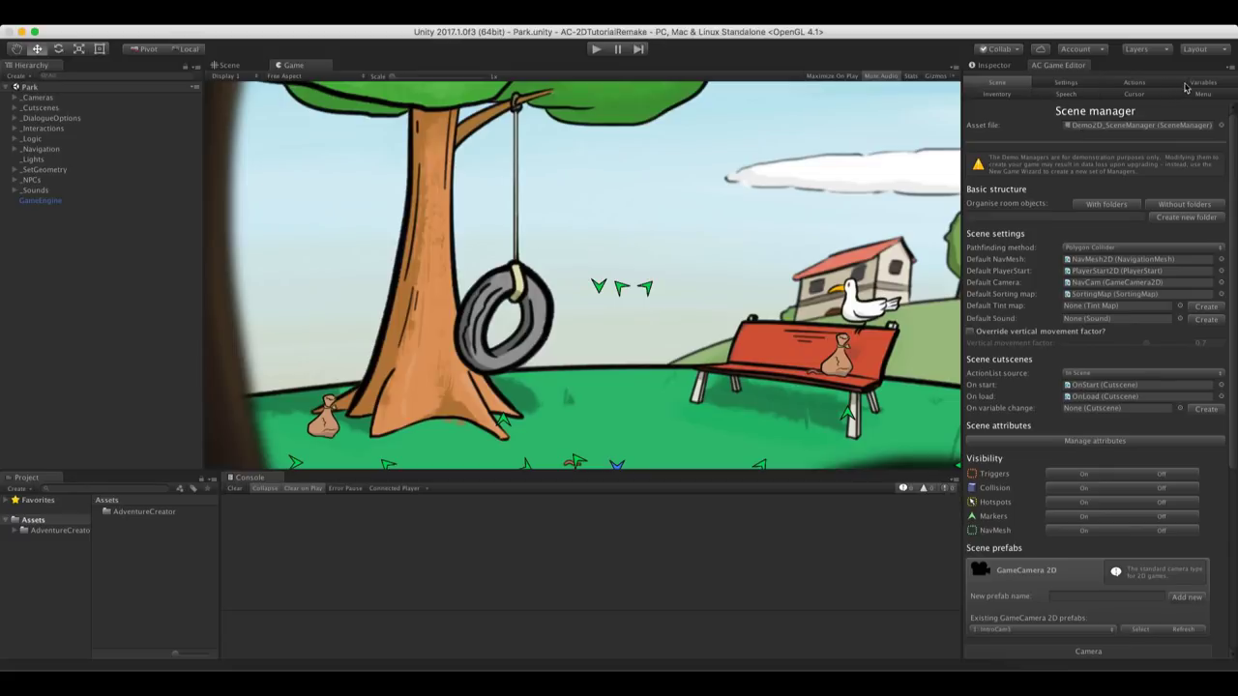
Browse the Settings and Actions managers, then return to the Scene manager
left_click(1067, 85)
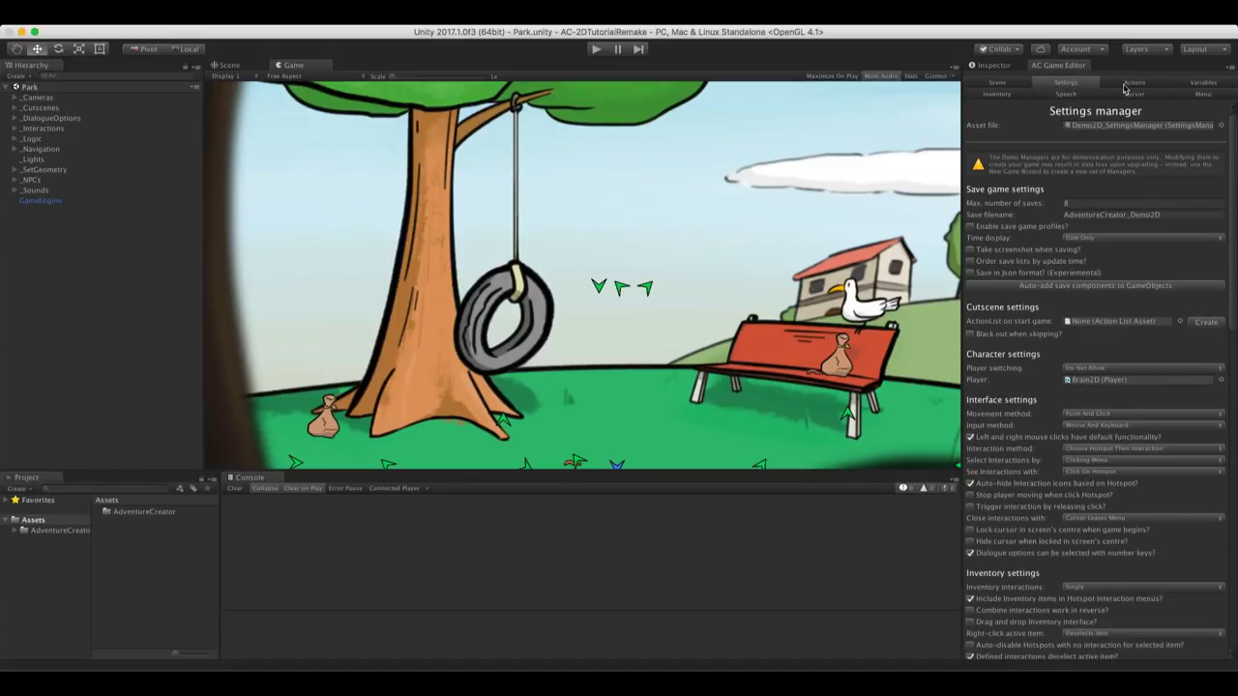
left_click(1125, 86)
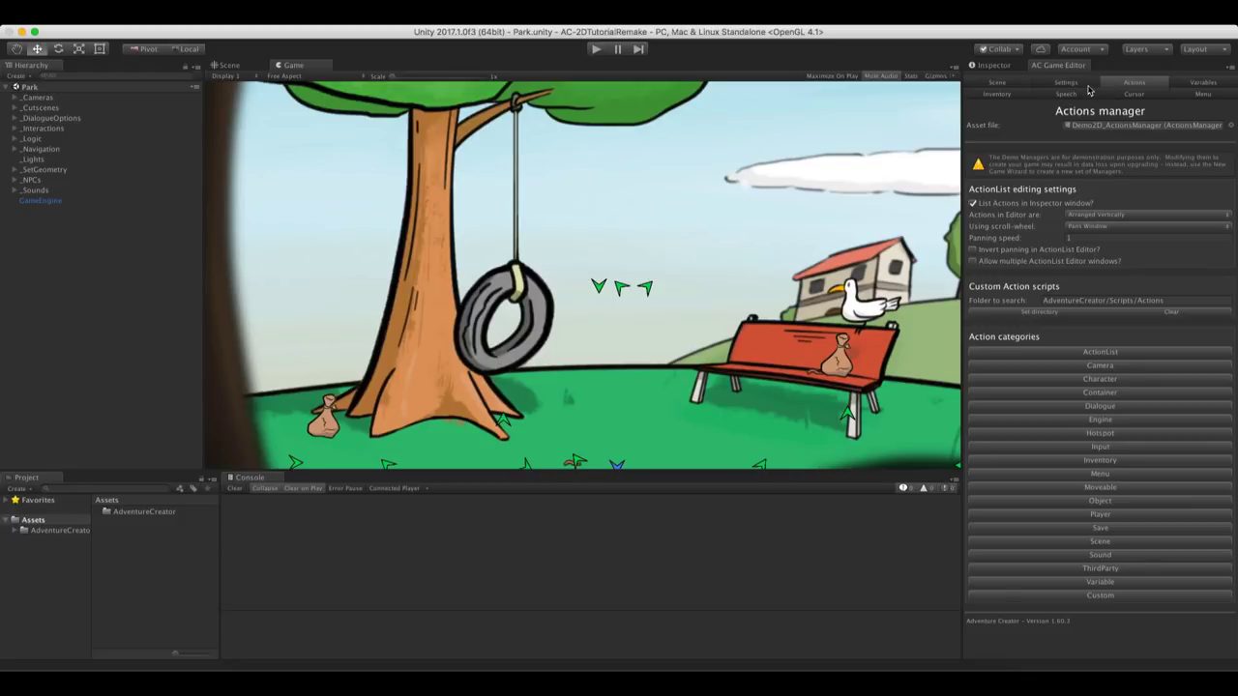
left_click(996, 82)
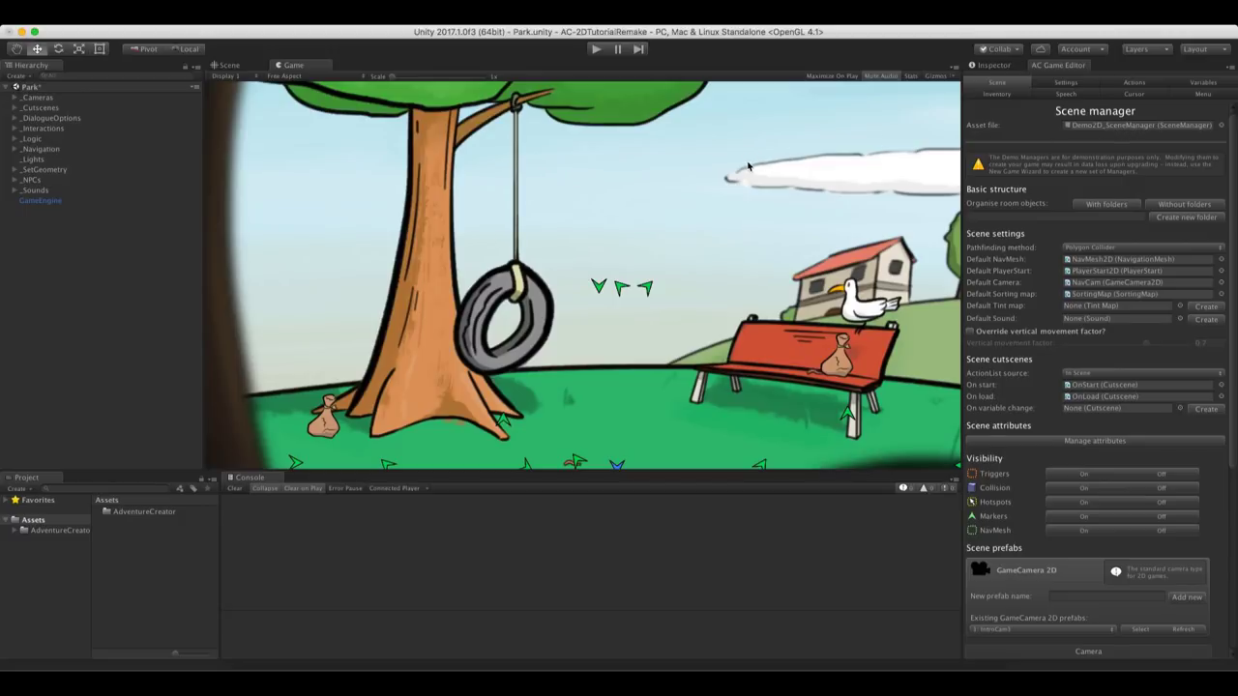
Start a new empty scene, discarding changes to the Park scene
left_click(77, 27)
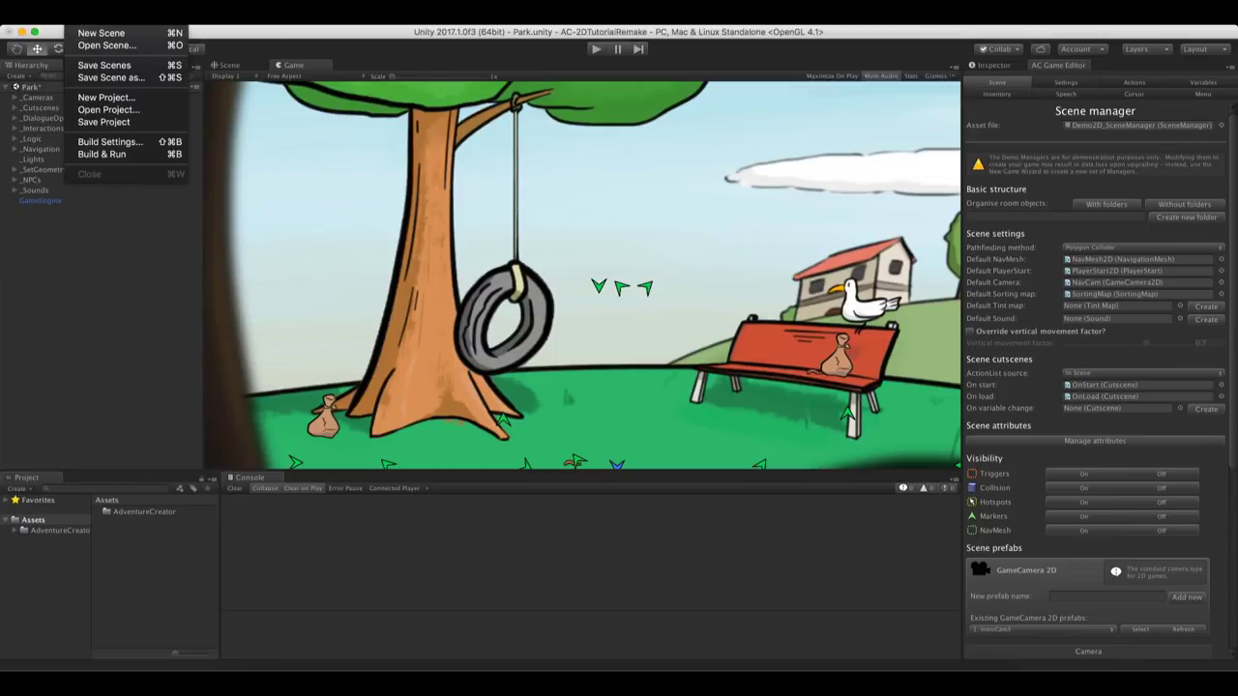
left_click(80, 35)
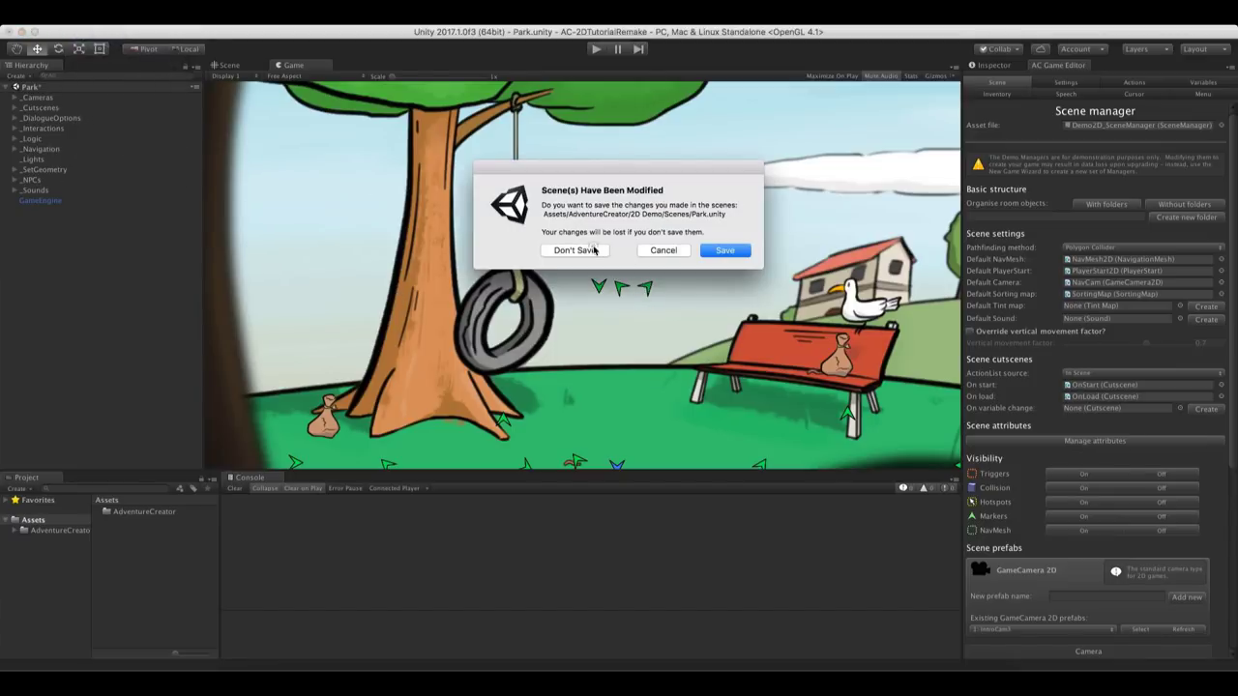
left_click(593, 249)
Launch Adventure Creator's New Game wizard and advance to the game name page
left_click(319, 25)
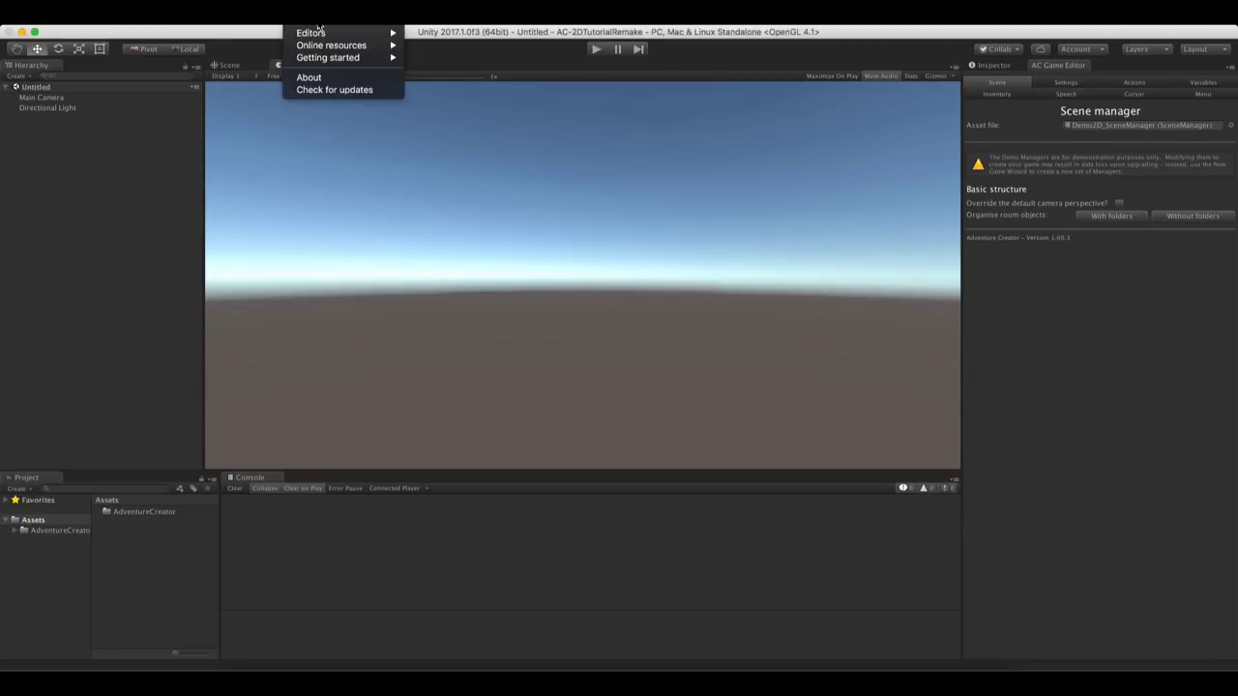
mouse_move(321, 58)
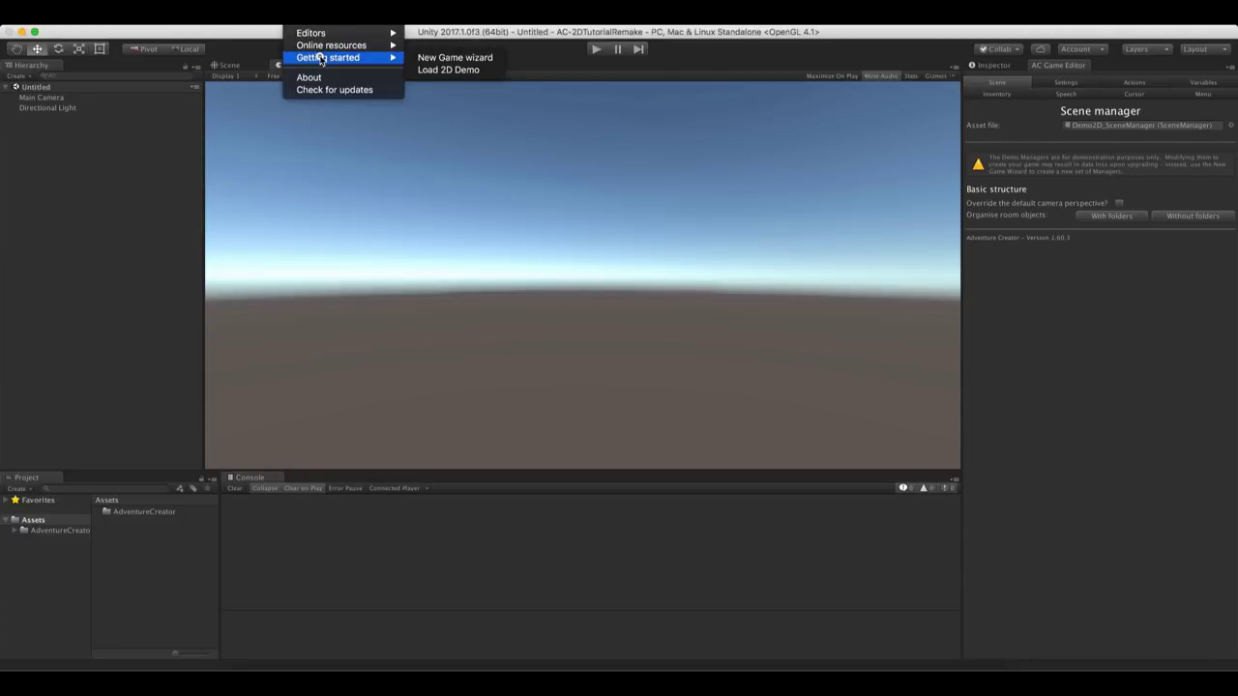
left_click(452, 59)
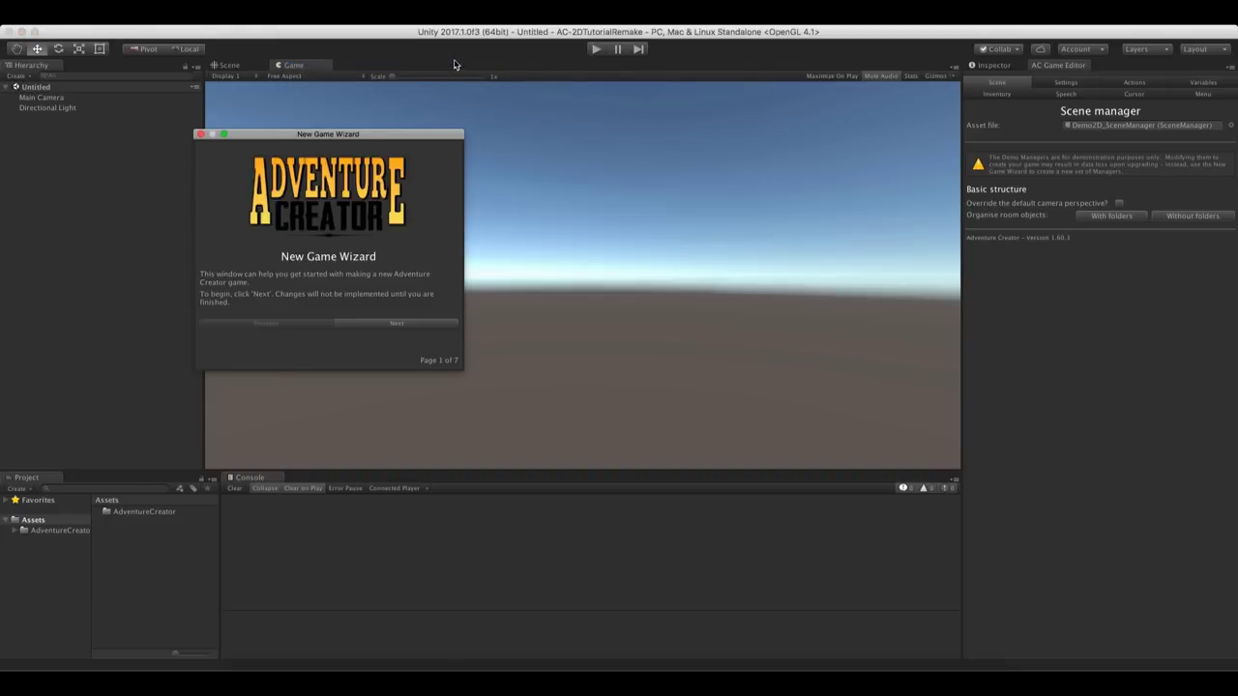
left_click_drag(419, 135, 559, 135)
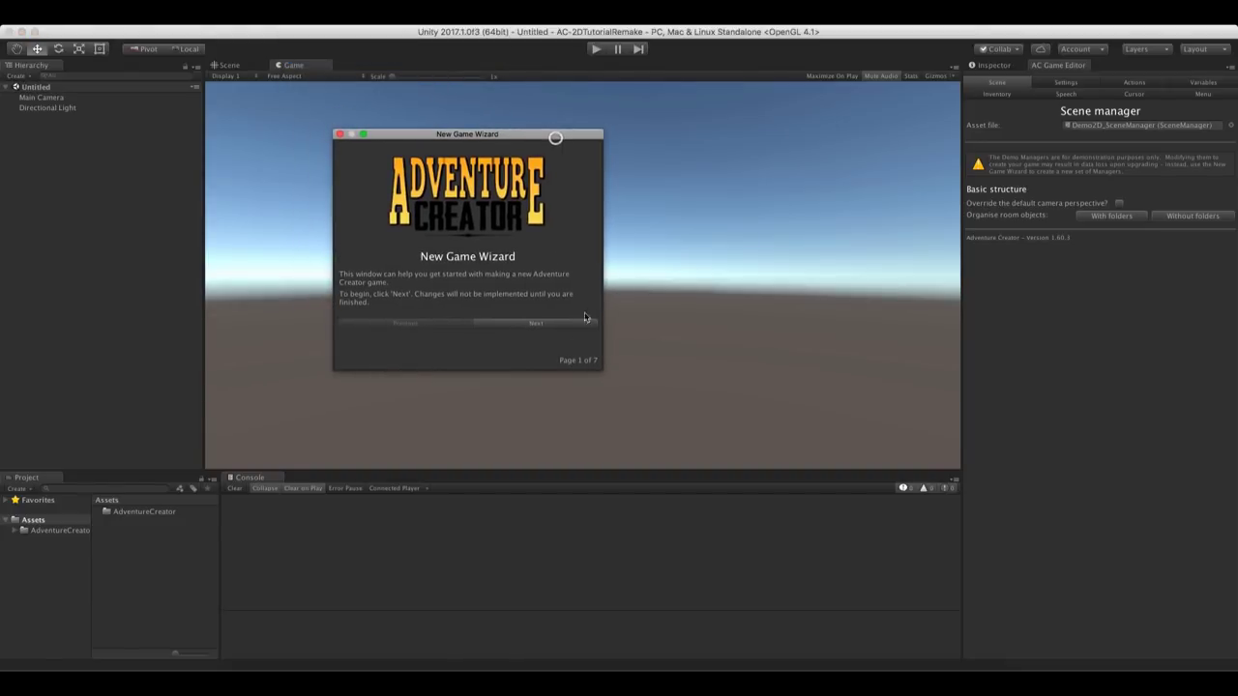
left_click(529, 324)
Name the game 'My 2D game' and keep 2D as the camera perspective
left_click(433, 196)
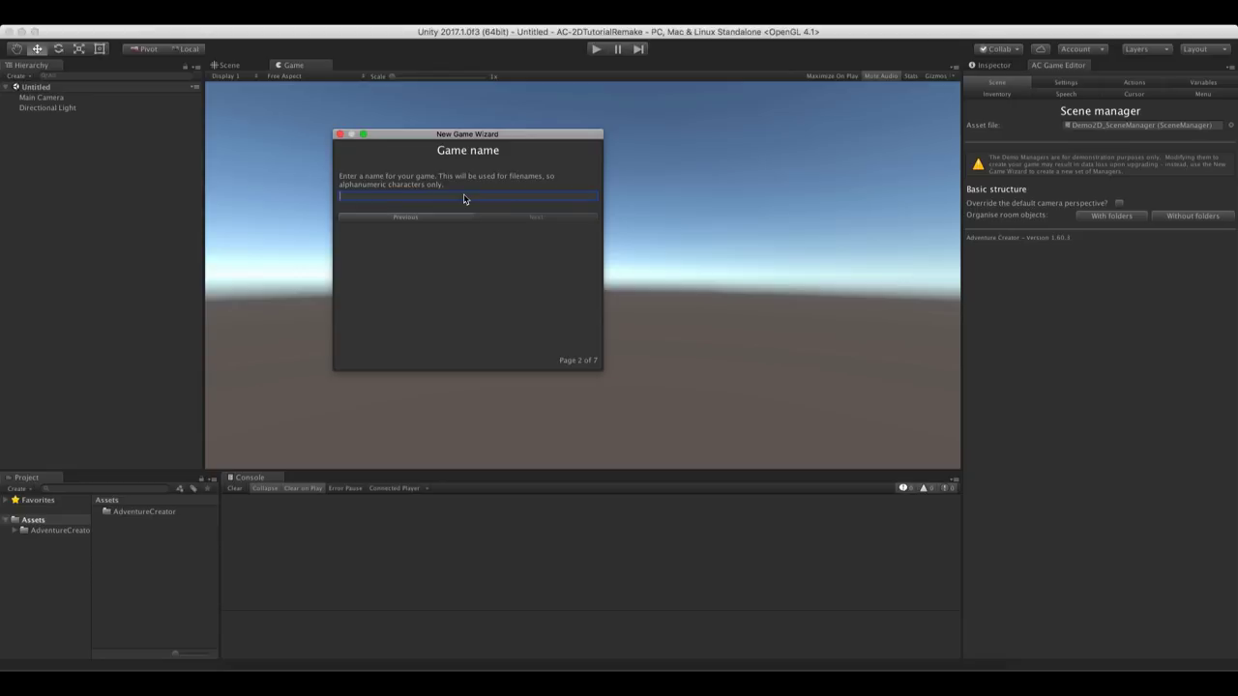
type("My 2D game")
left_click(498, 217)
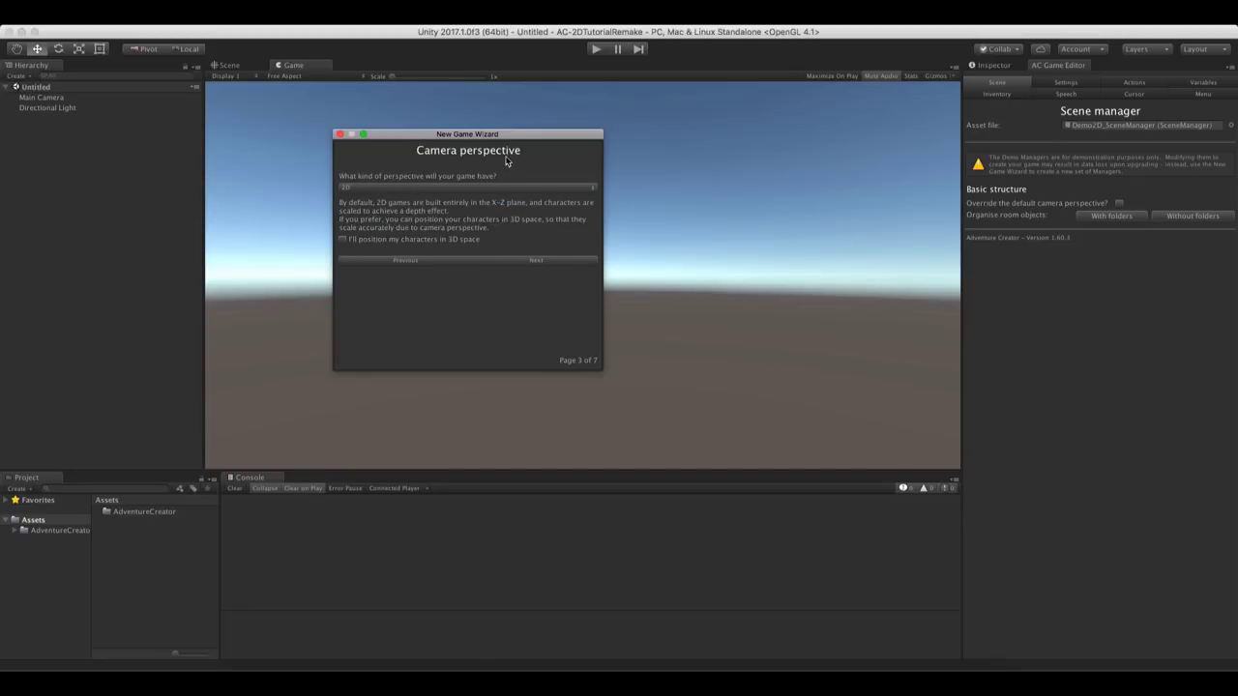
left_click(440, 187)
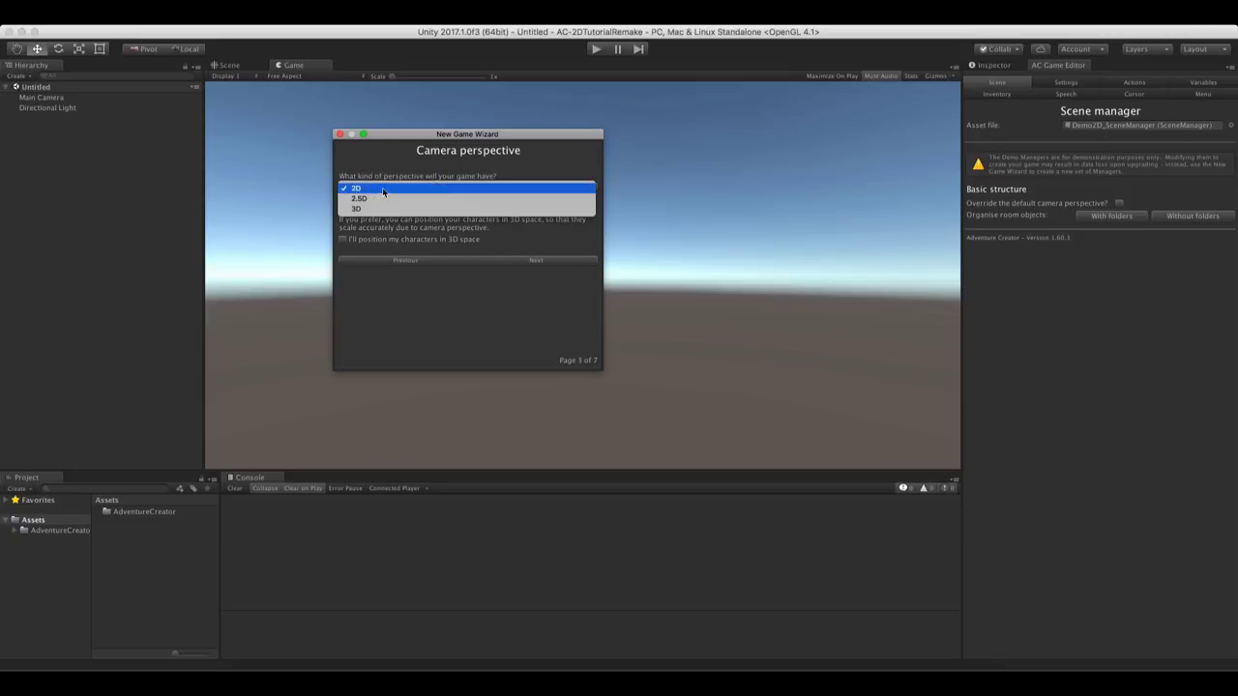
left_click(405, 165)
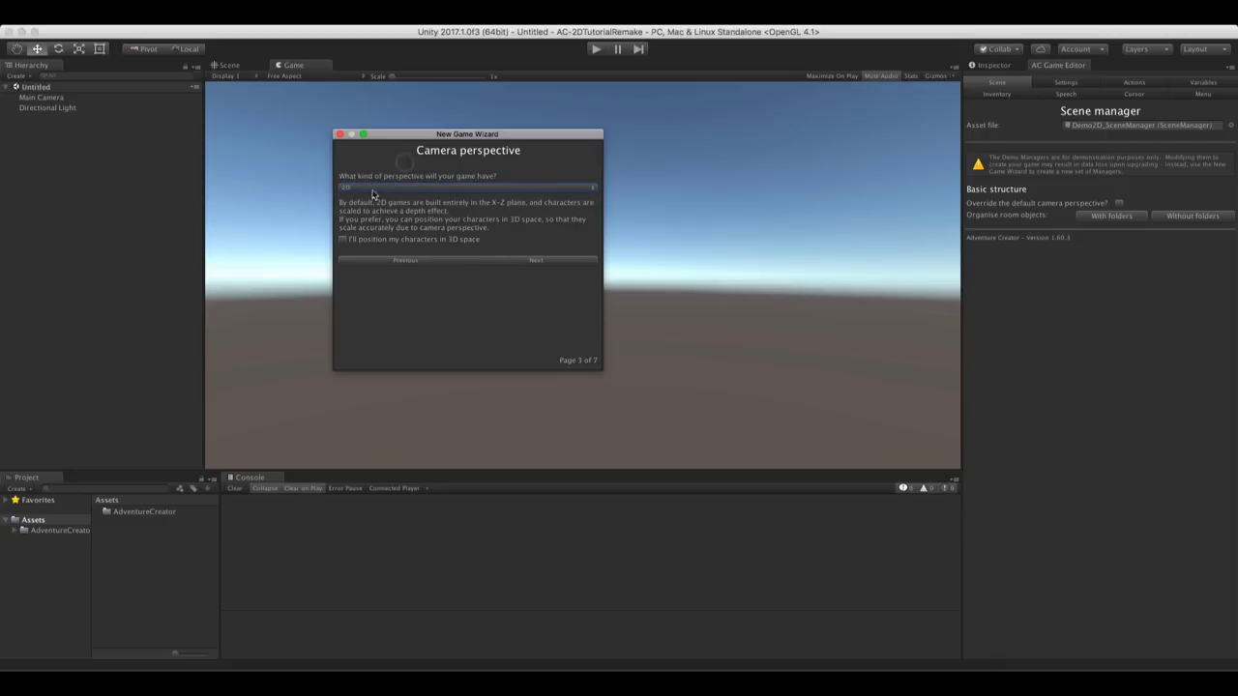
left_click(535, 260)
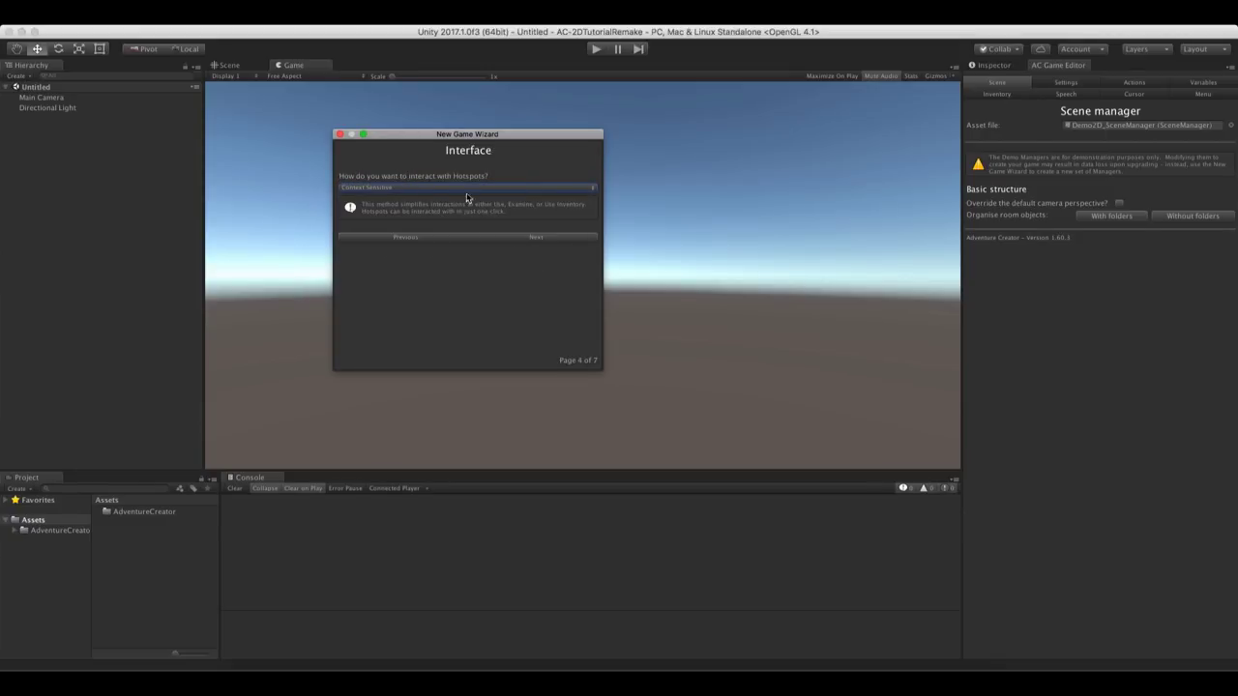
Choose 'Choose Interaction Then Hotspot', keep the Default AC GUI, and finish the wizard
left_click(417, 189)
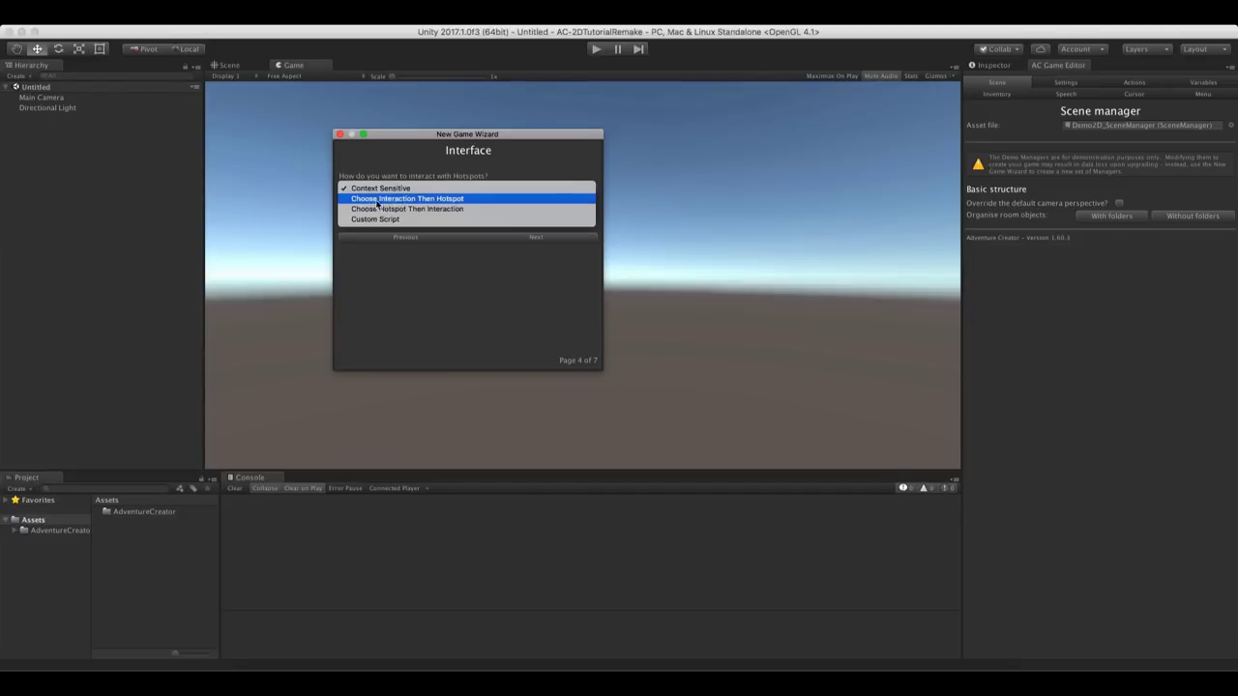
left_click(477, 200)
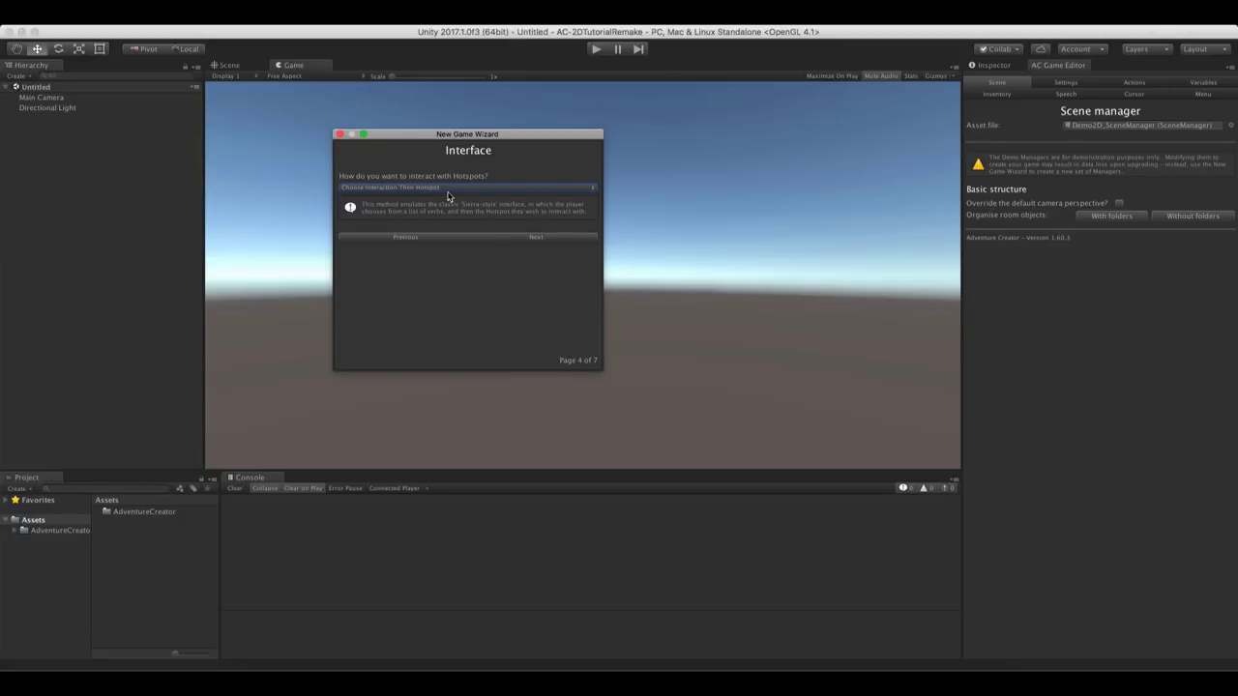
left_click(517, 238)
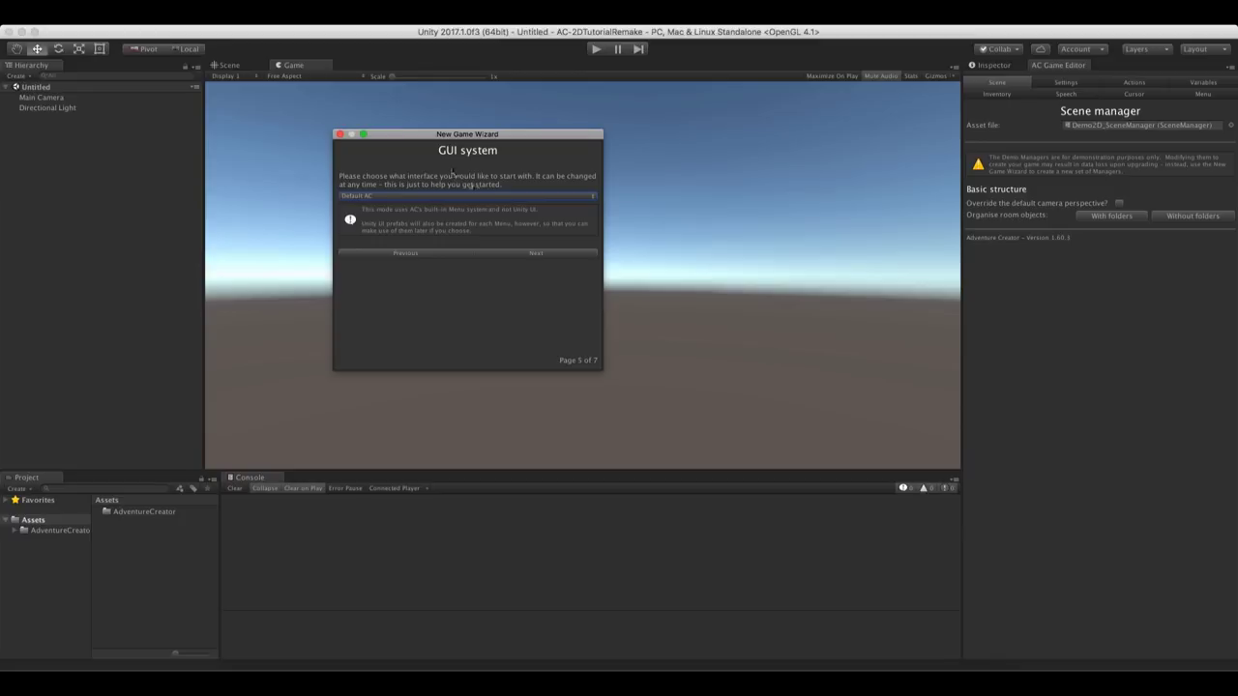
left_click(429, 195)
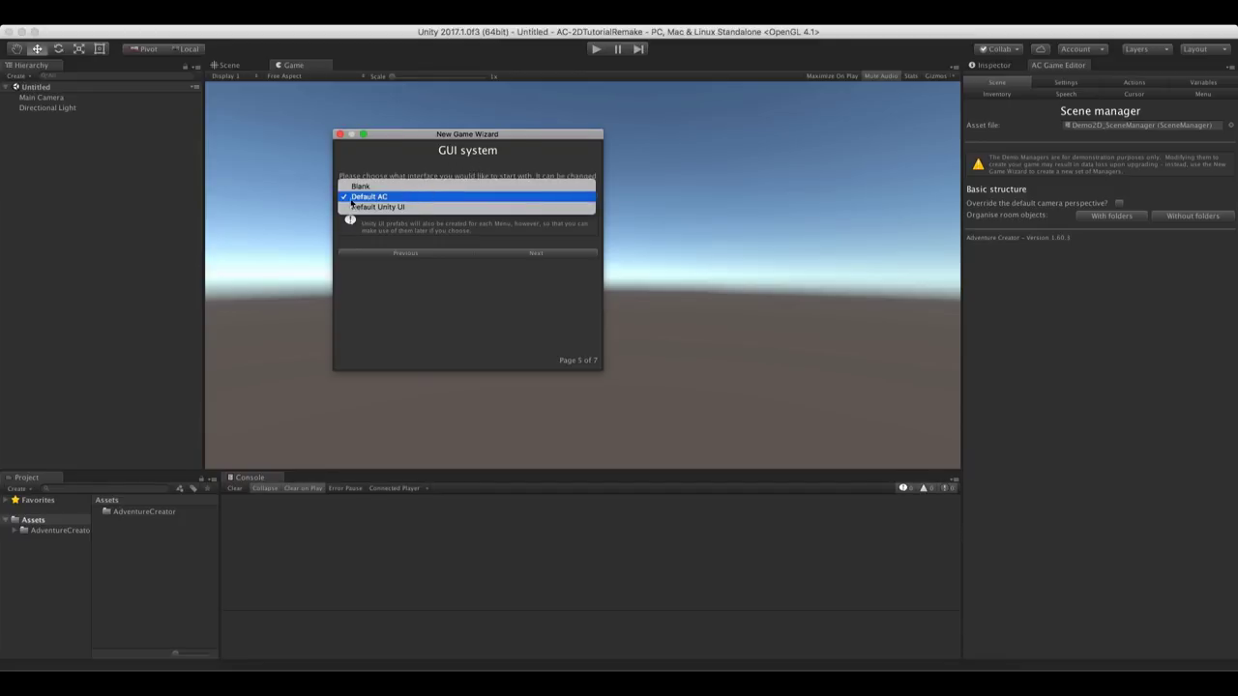
left_click(406, 199)
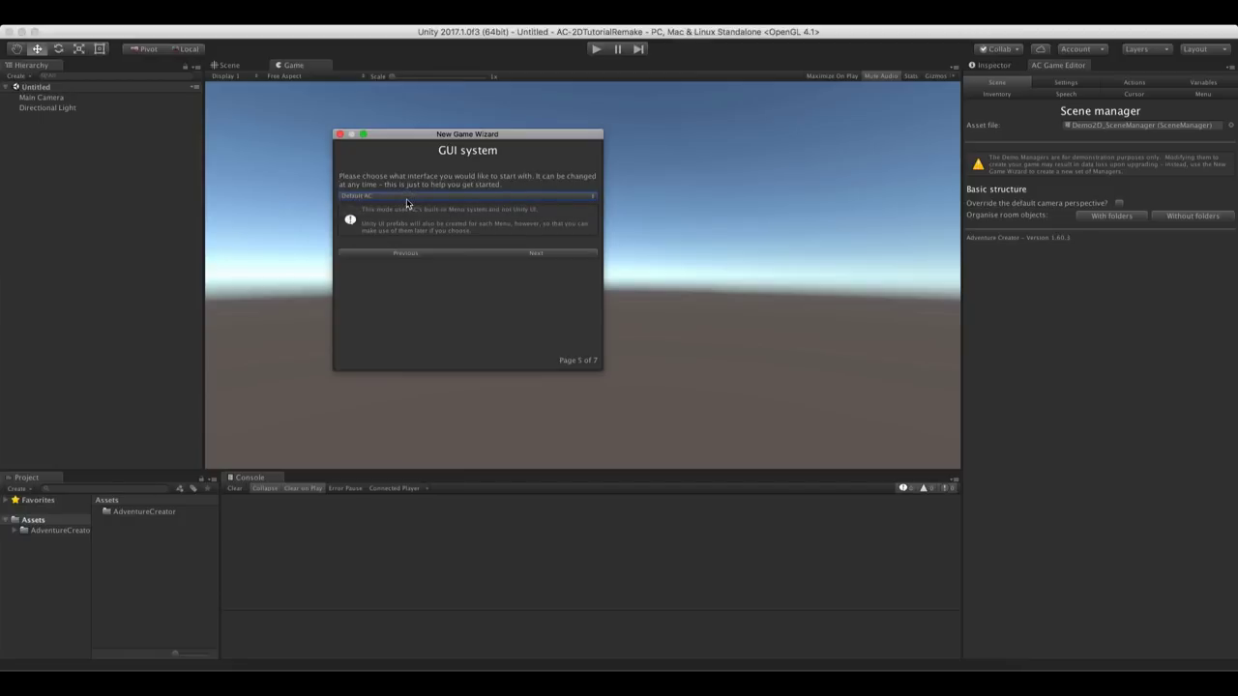
left_click(529, 252)
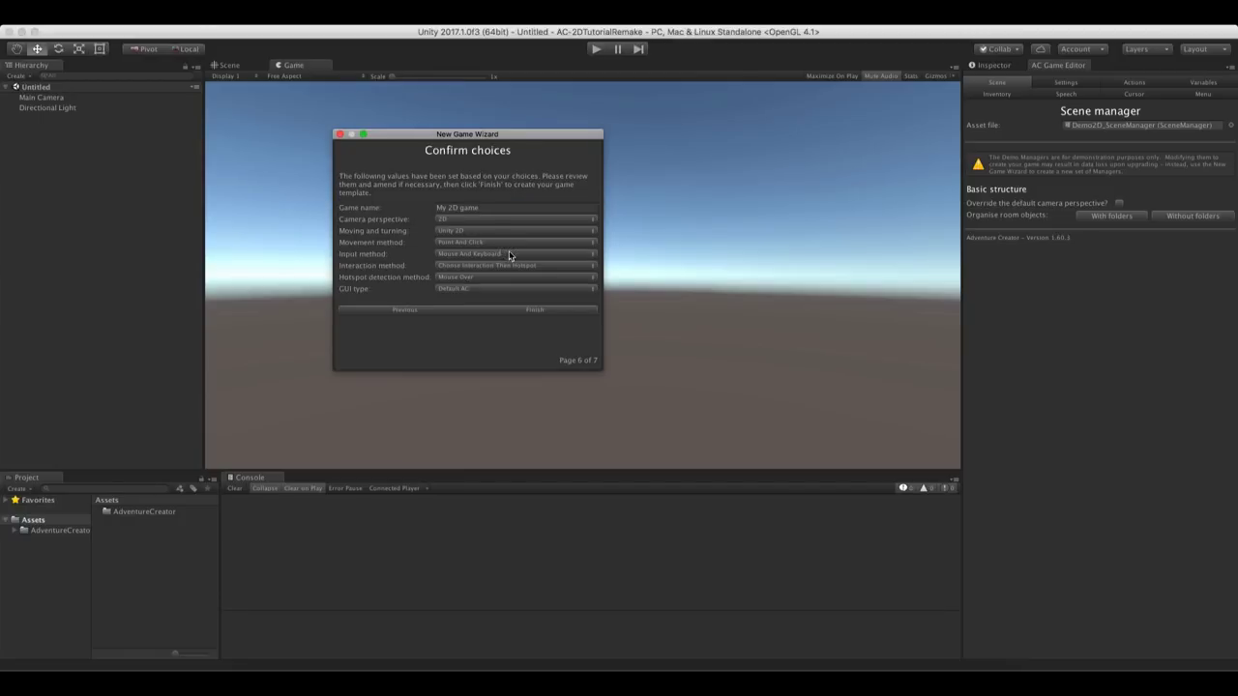
left_click(559, 309)
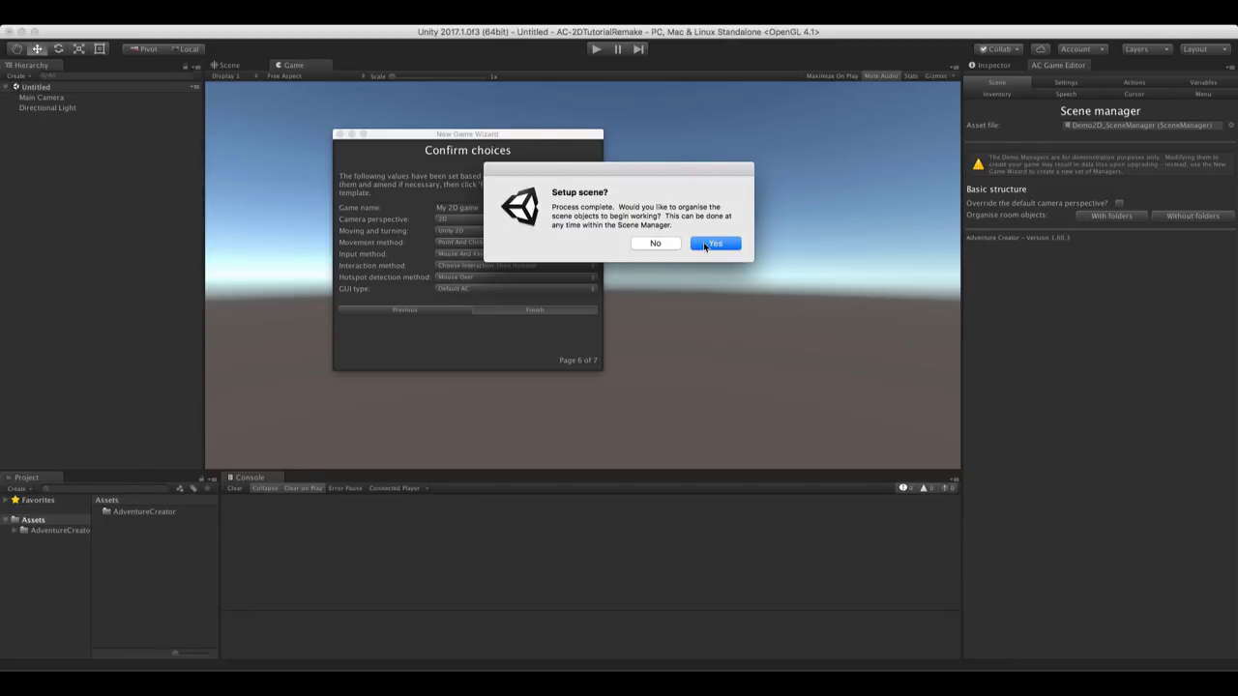
Accept the scene setup, close the wizard, and inspect the Scene manager's asset options
left_click(714, 244)
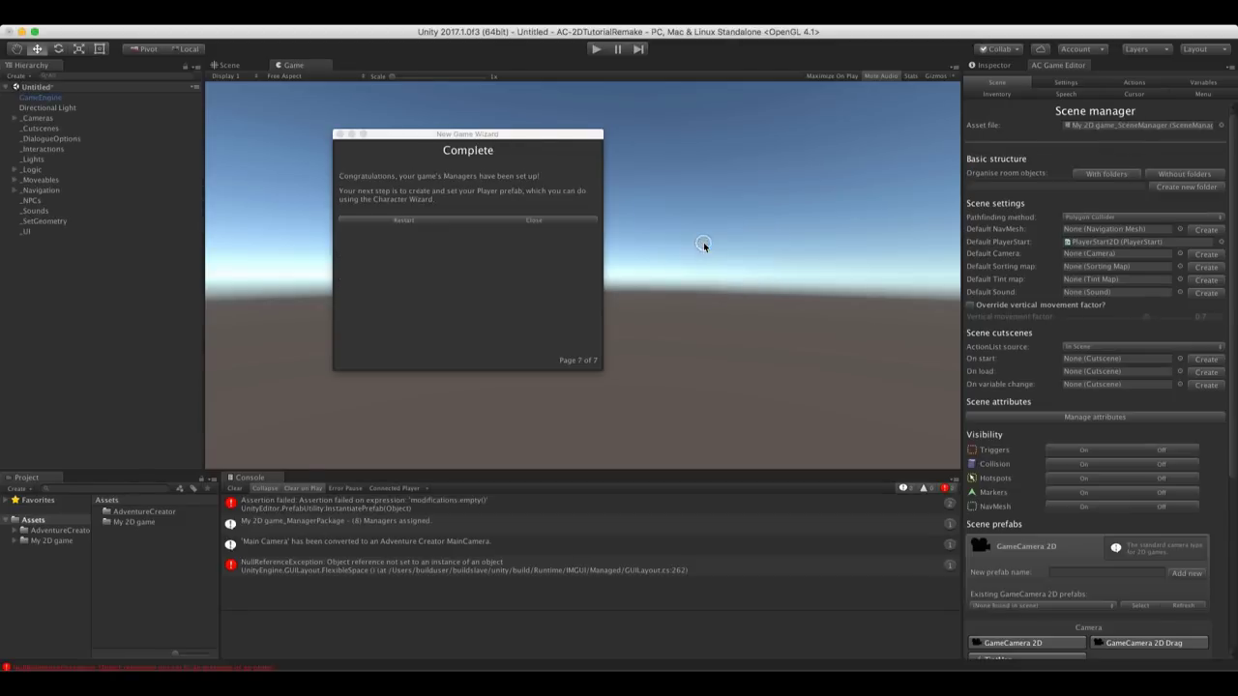
left_click(338, 134)
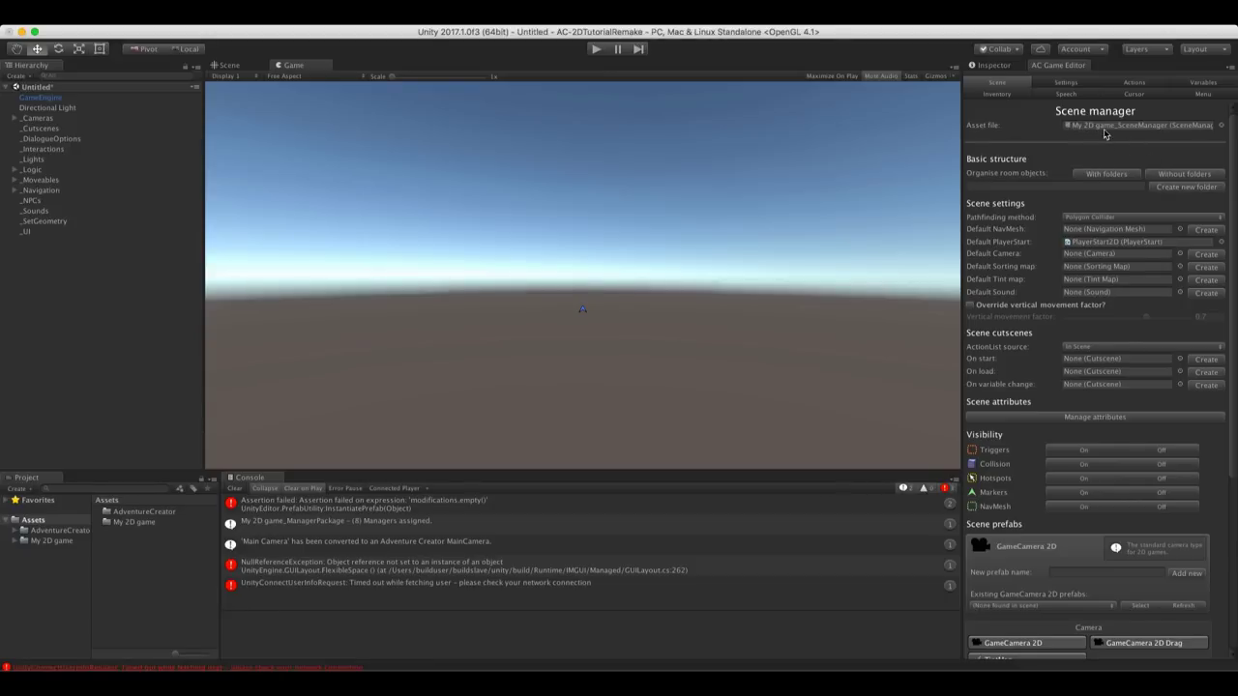
left_click(1134, 131)
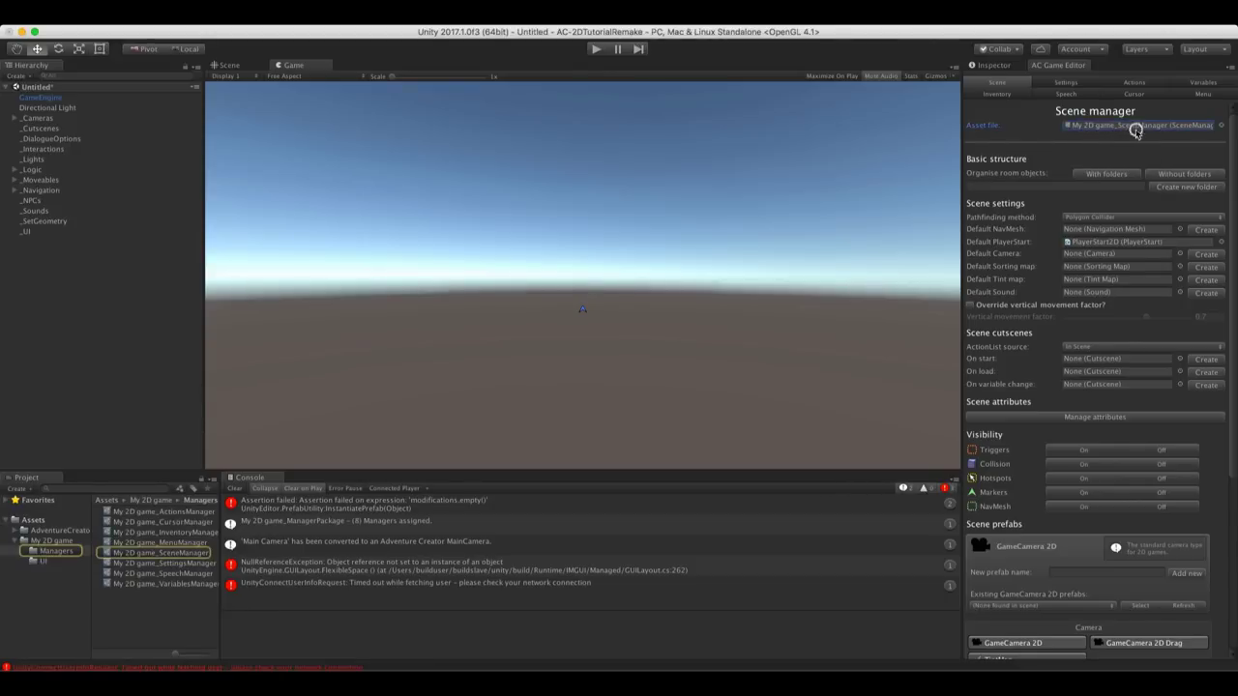
left_click(1059, 84)
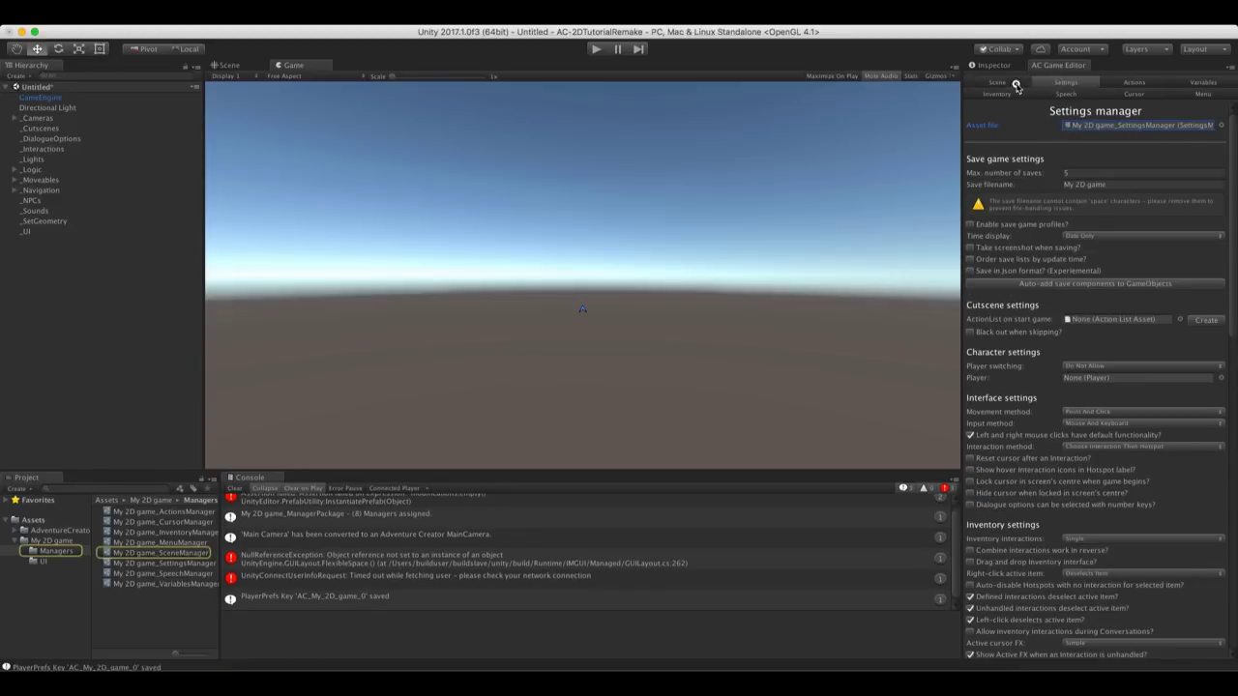
left_click(1015, 85)
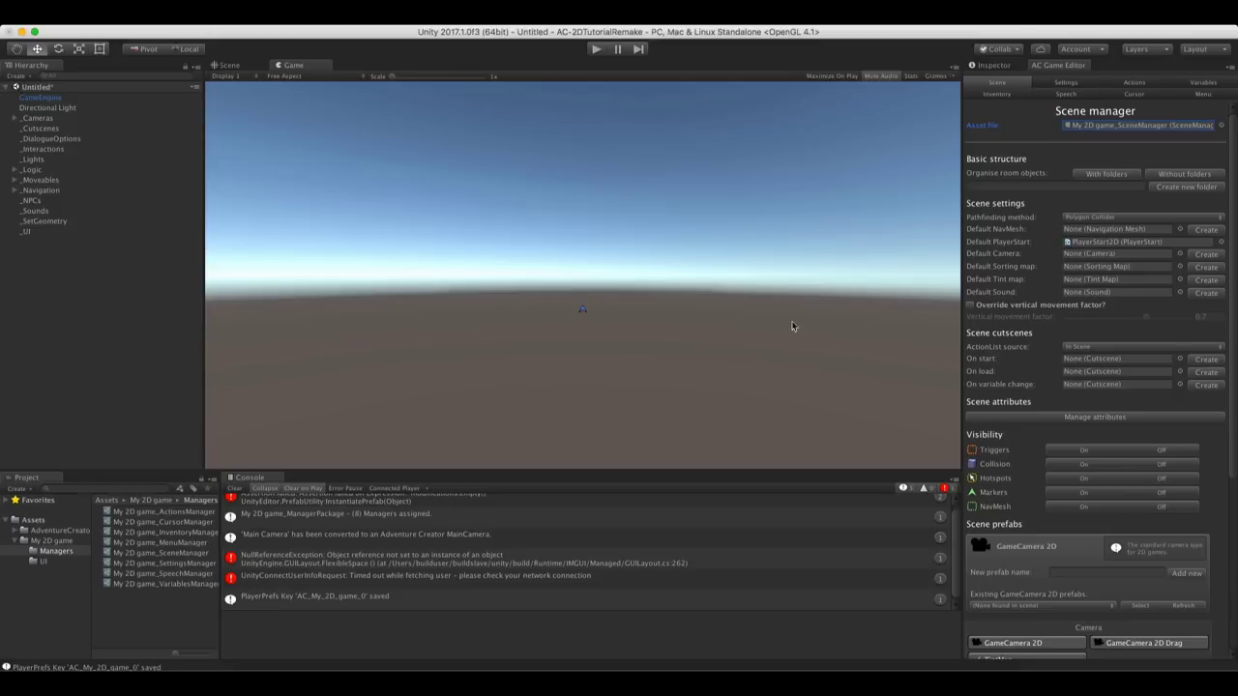
left_click(1223, 127)
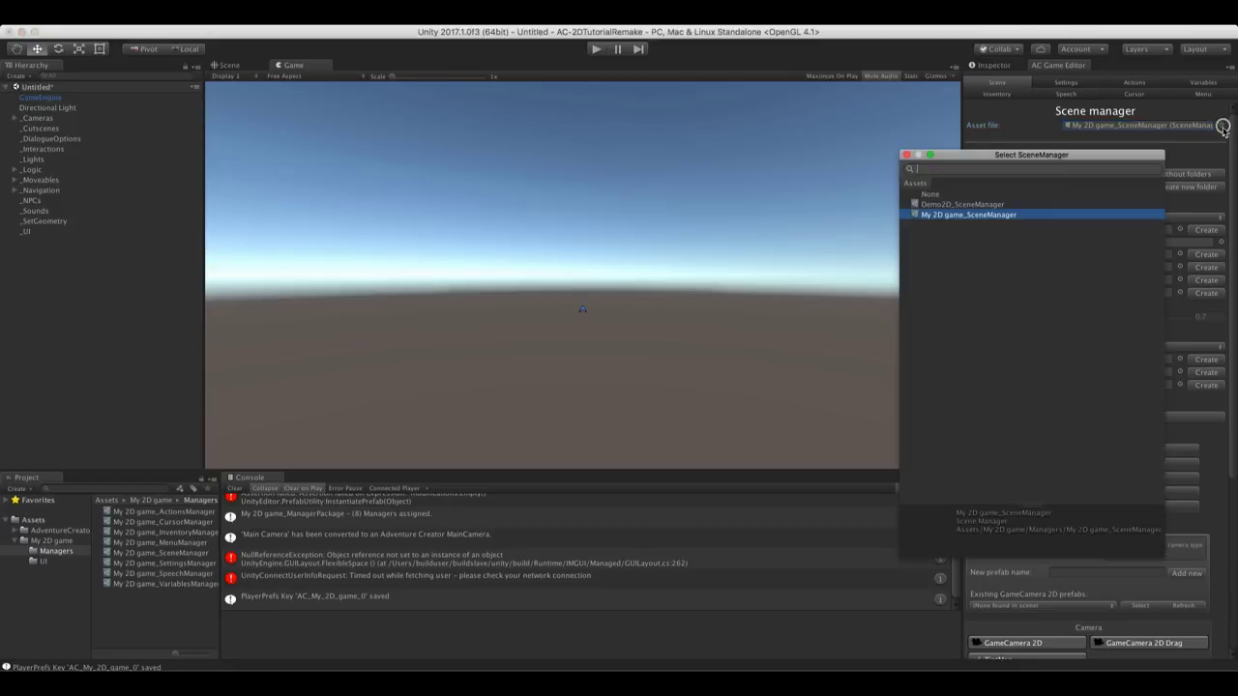
left_click(906, 156)
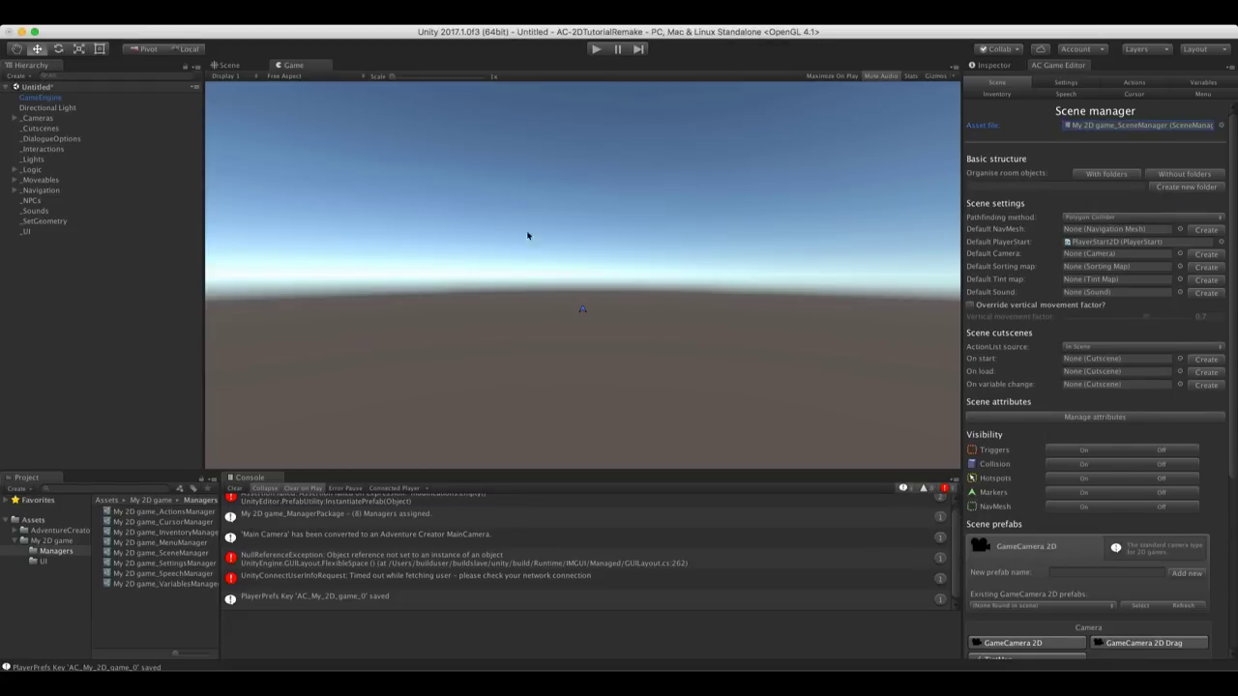
Assign all eight managers from My 2D game_ManagerPackage in the My 2D game folder
left_click(75, 540)
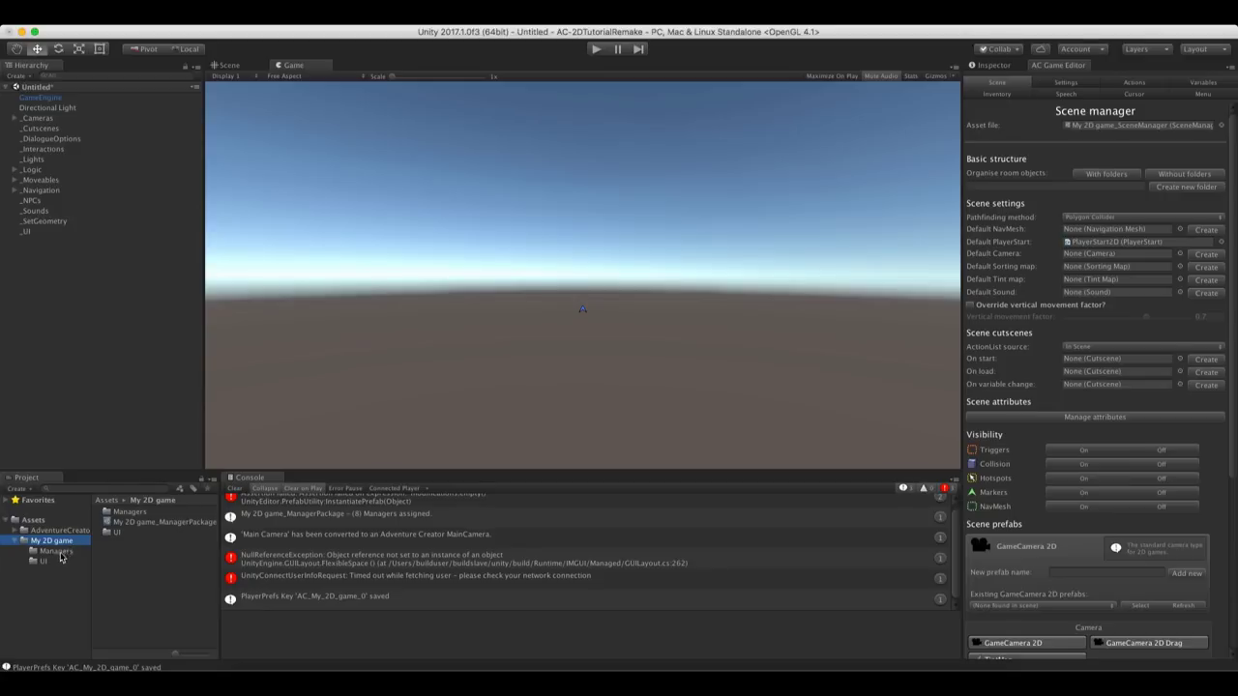
left_click(68, 551)
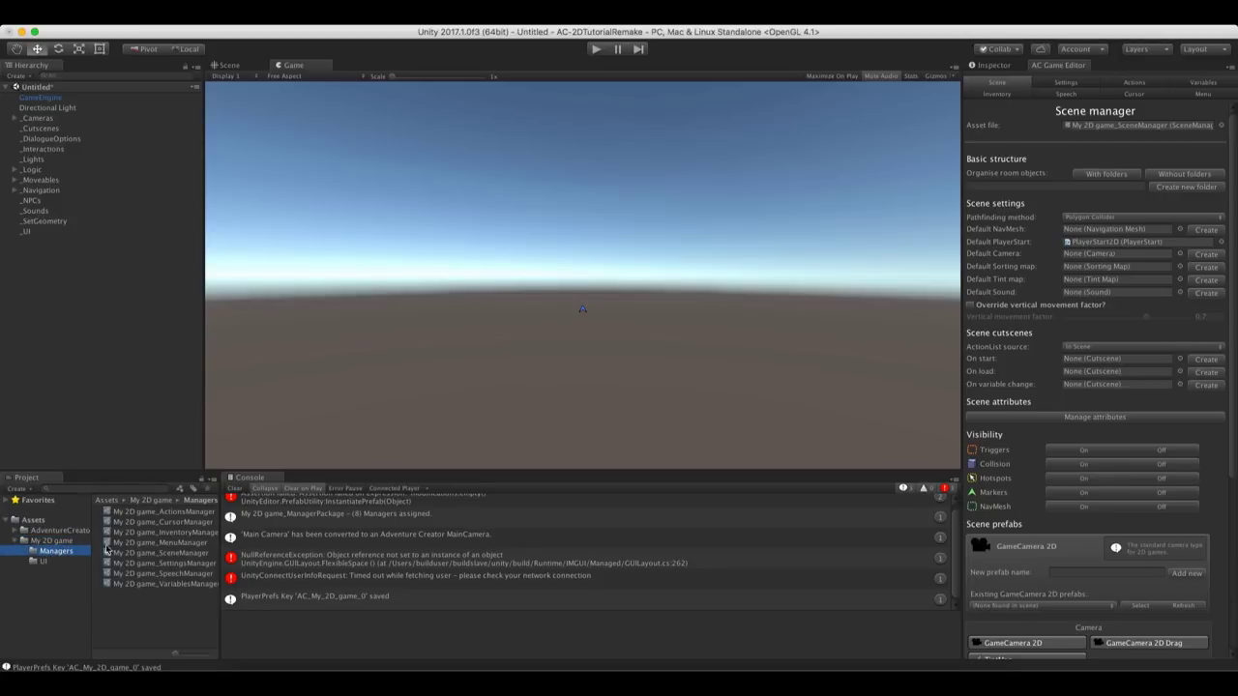
left_click(60, 542)
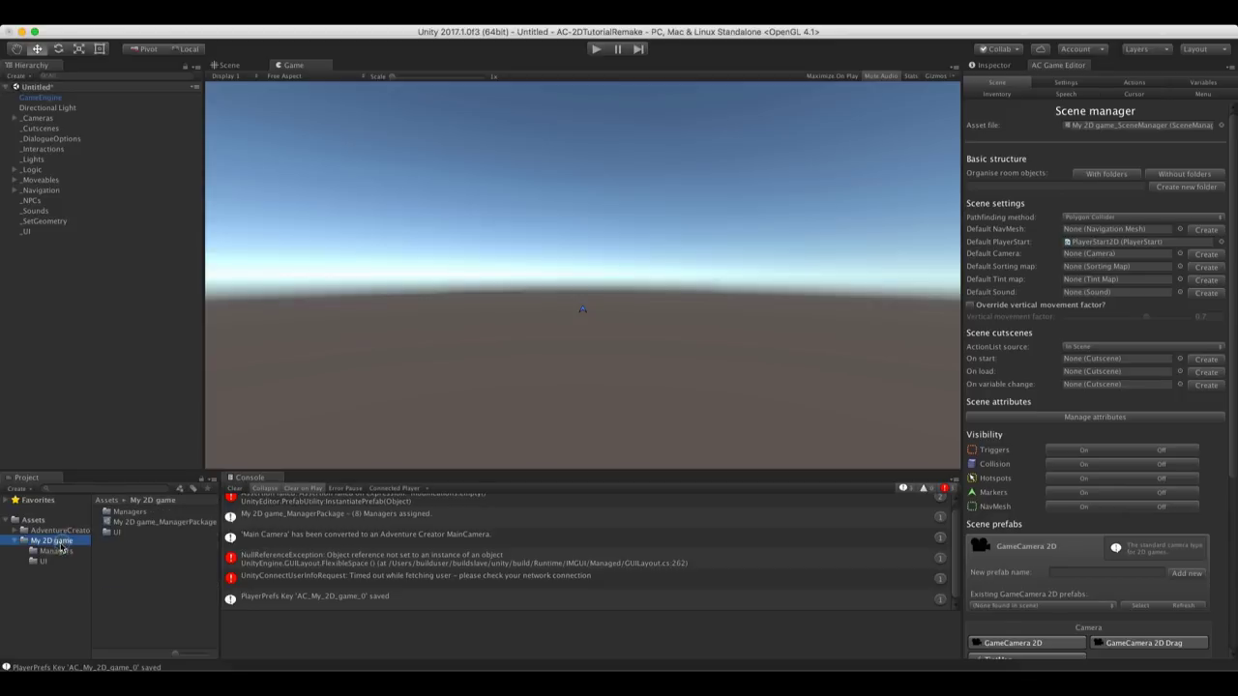
double_click(162, 523)
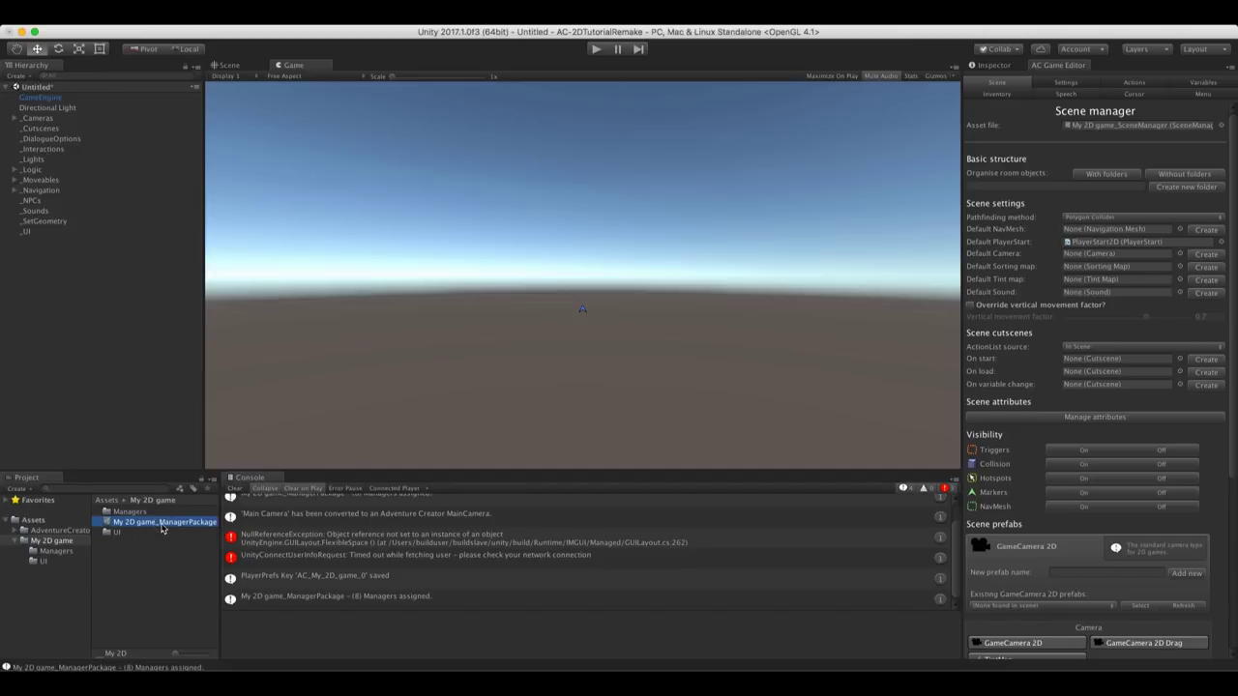
Check the Settings and Actions managers and clear the Console messages
left_click(1083, 85)
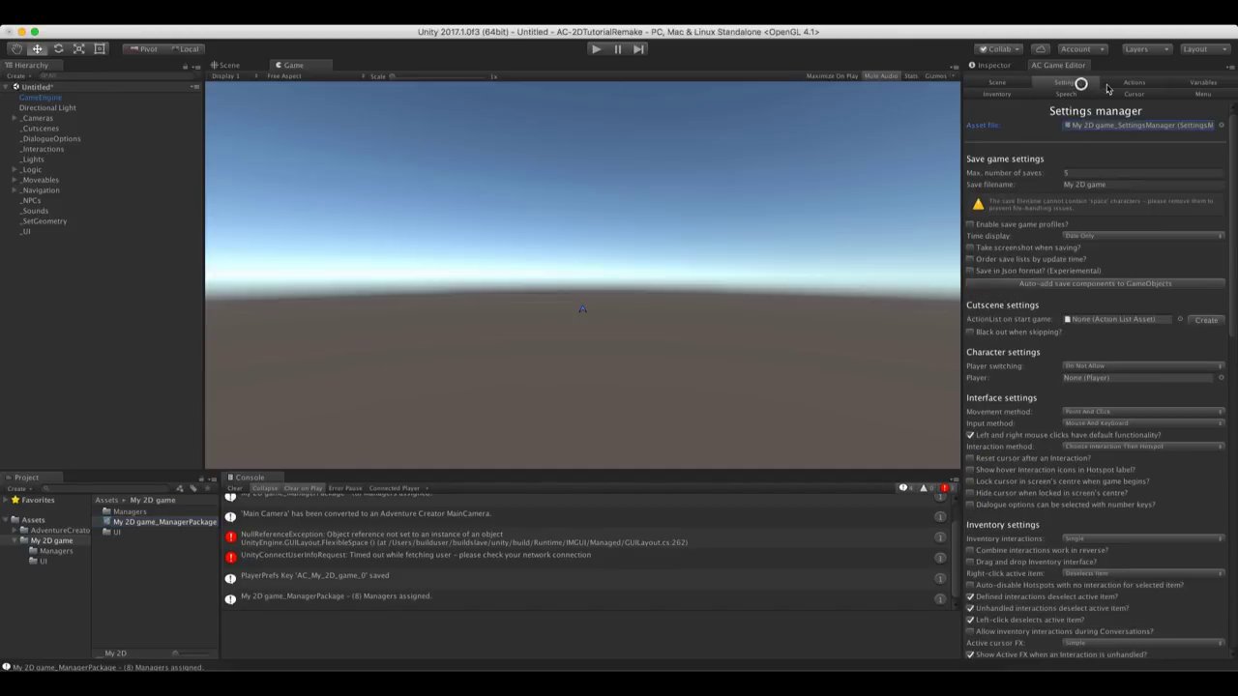
left_click(1112, 83)
left_click(997, 82)
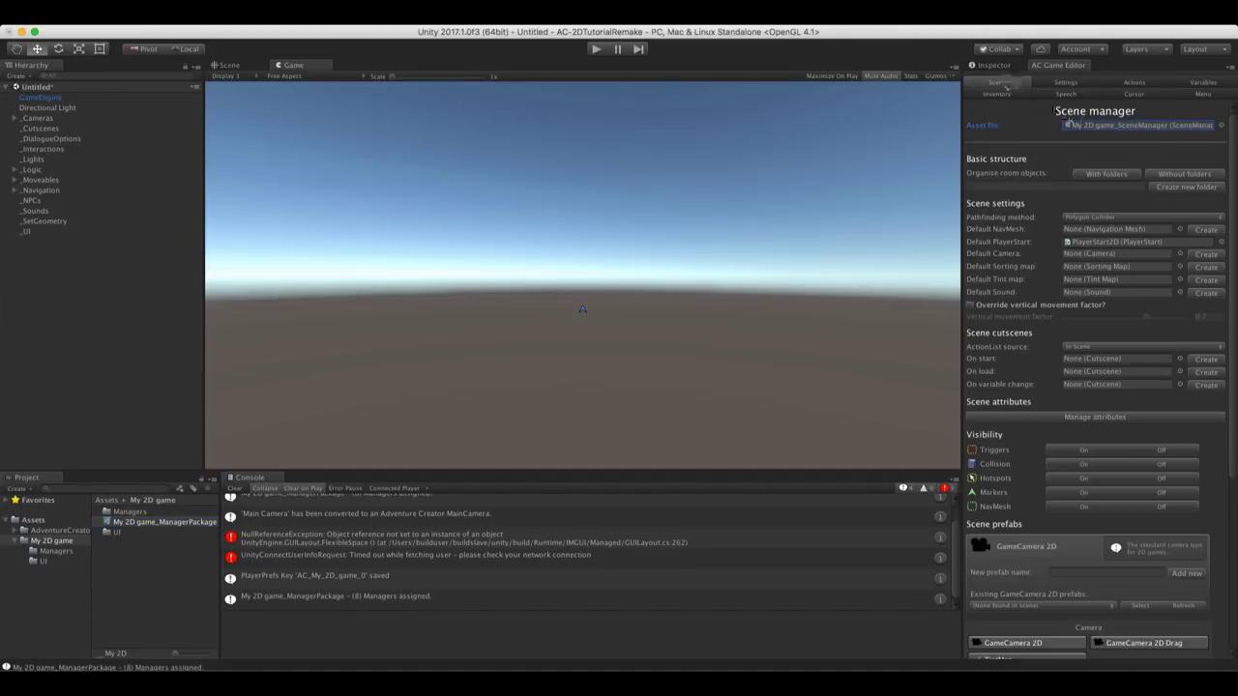
left_click(234, 488)
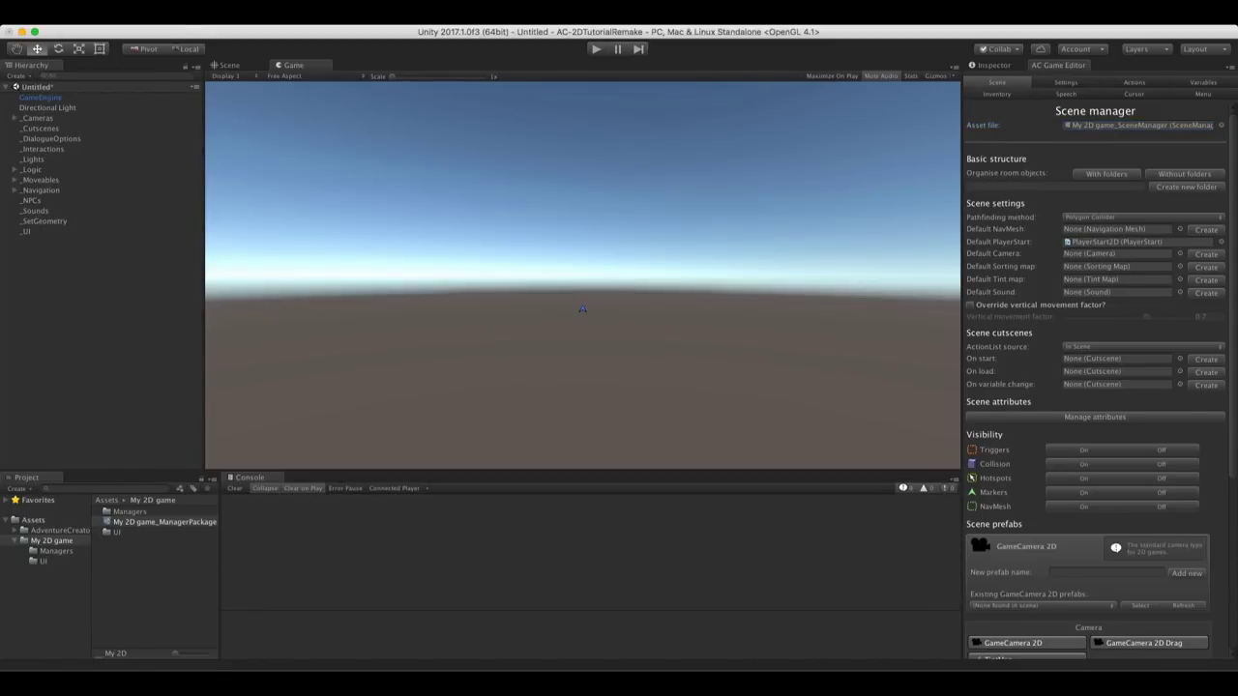
left_click(116, 30)
Start a new empty scene and add Adventure Creator's scene objects organised into folders
left_click(572, 251)
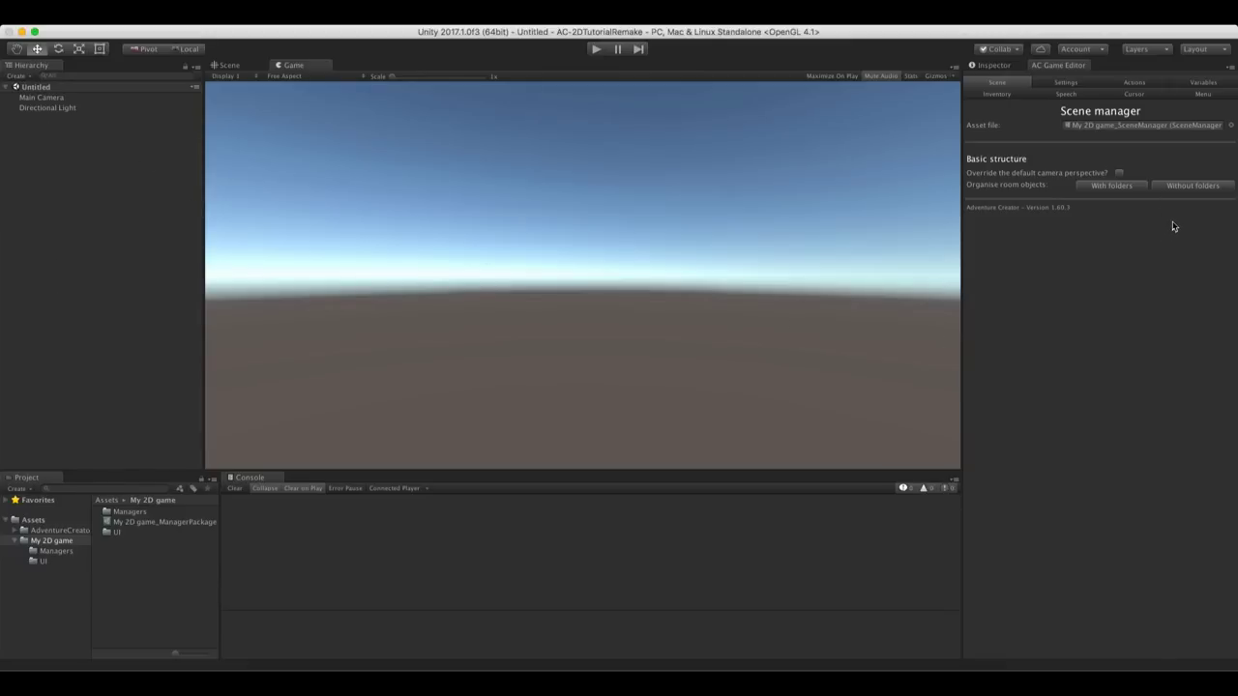
left_click(1165, 187)
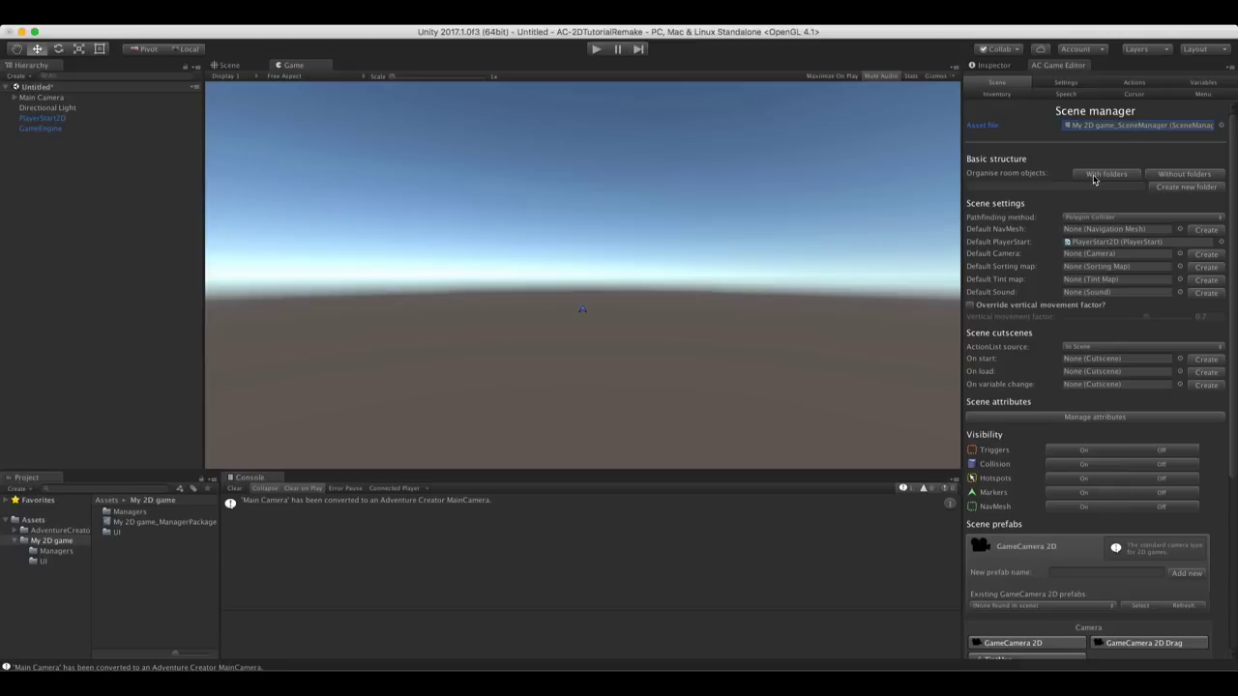
left_click(1100, 174)
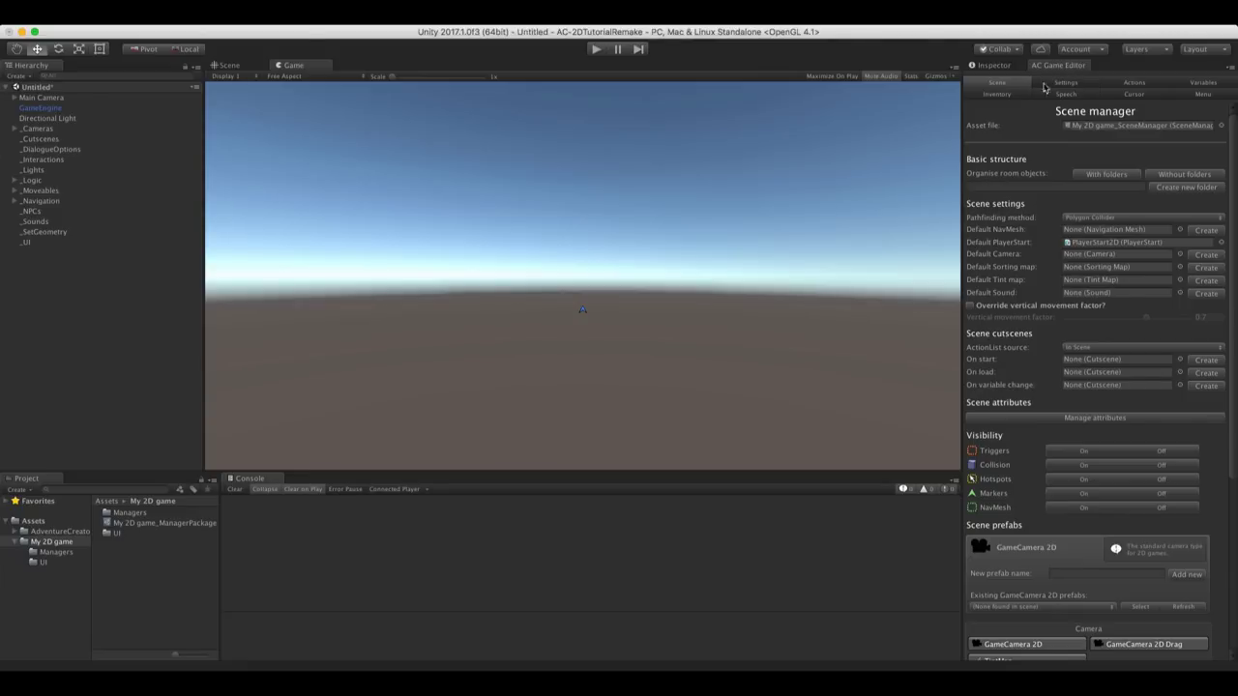
Bring up the Adventure Creator Game Editor from the Editors menu
left_click(313, 26)
mouse_move(392, 36)
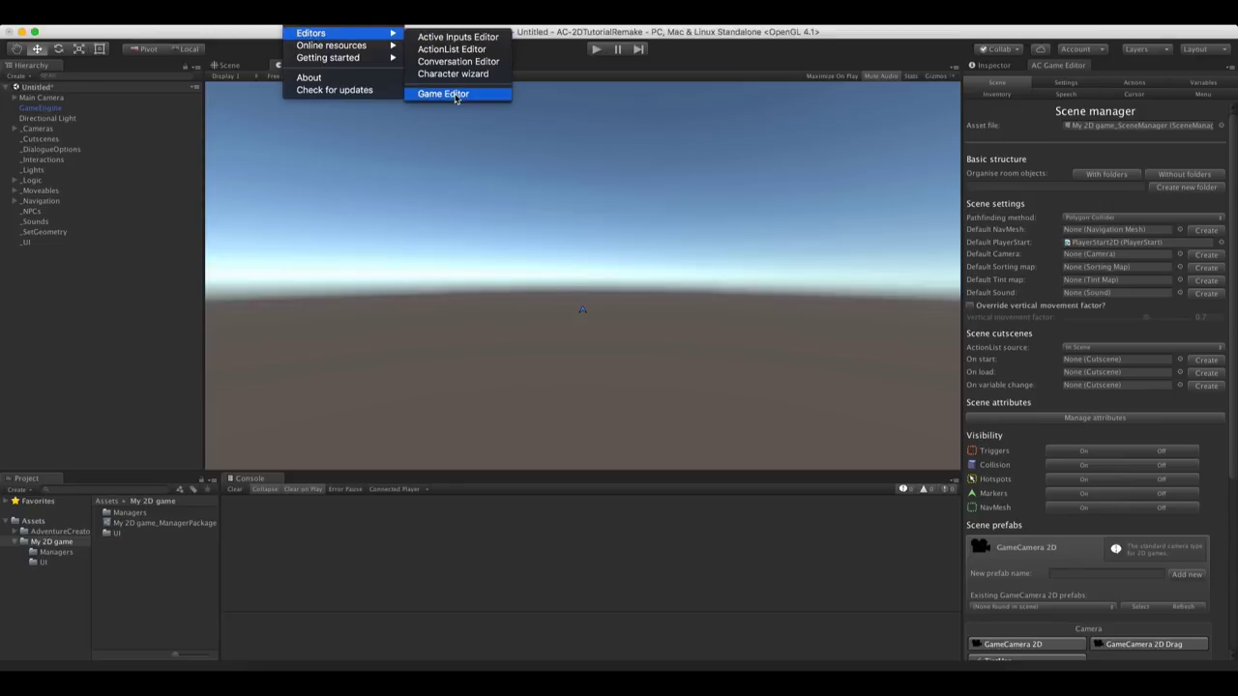
left_click(164, 297)
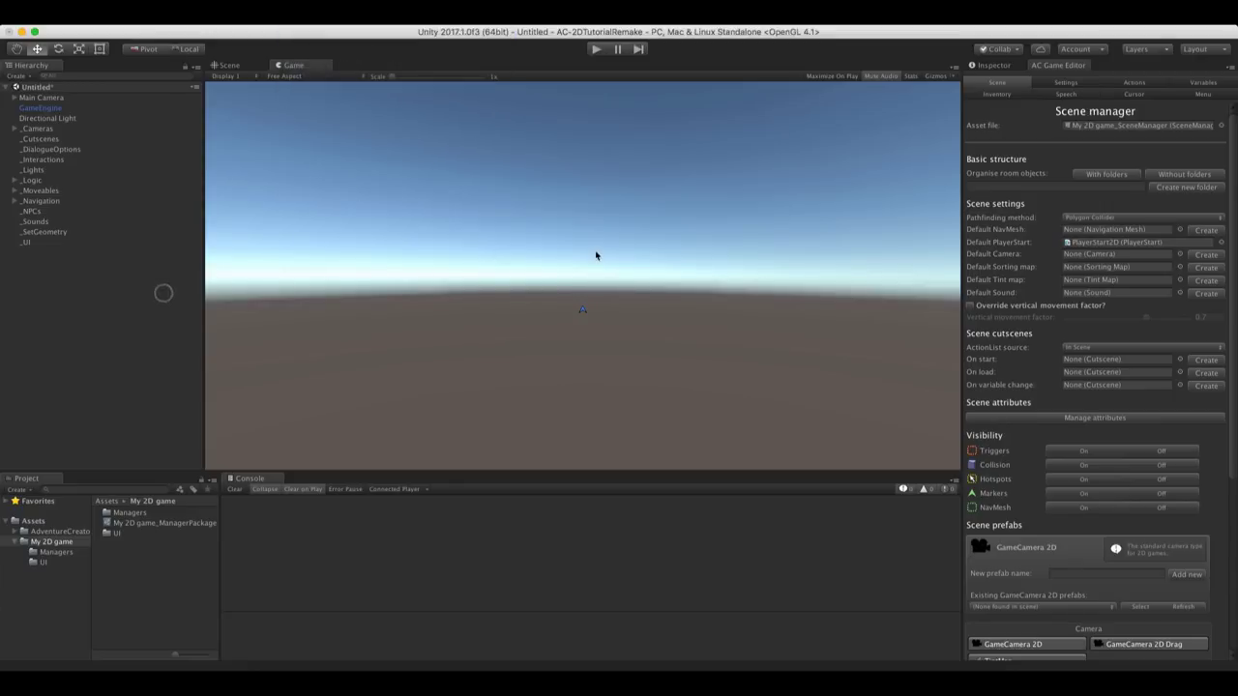
Switch to the 2D Scene view and delete the Directional Light
left_click(232, 67)
left_click(297, 76)
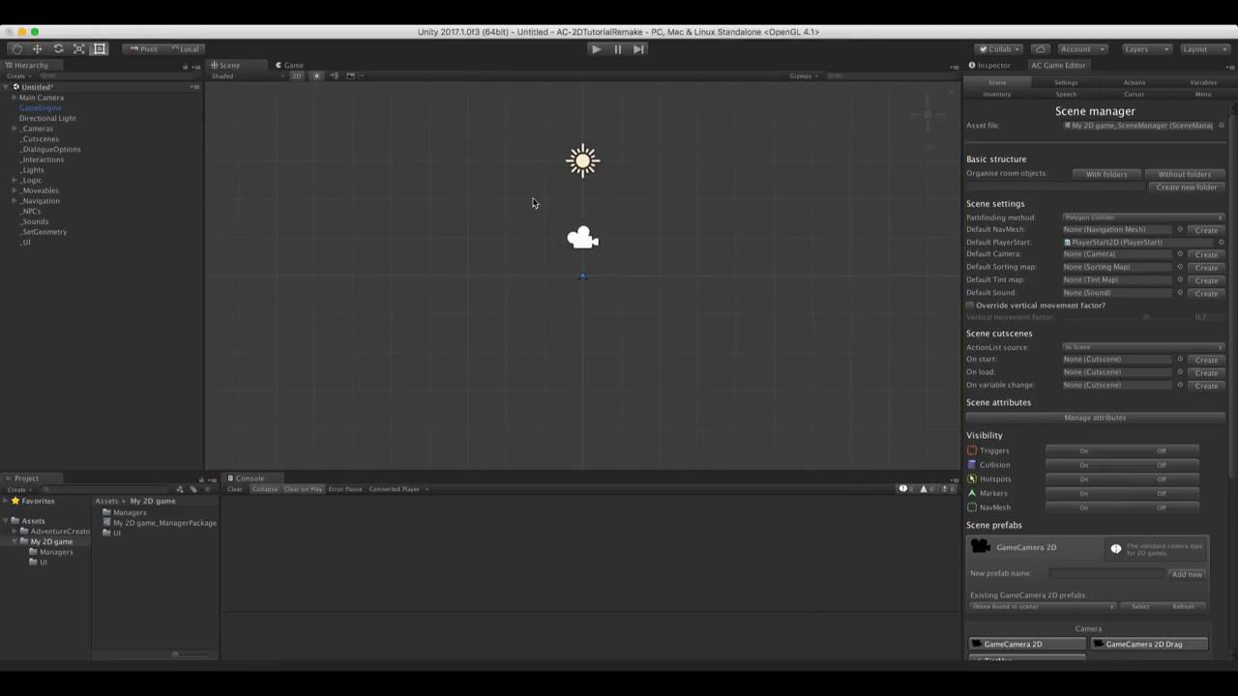
left_click(30, 118)
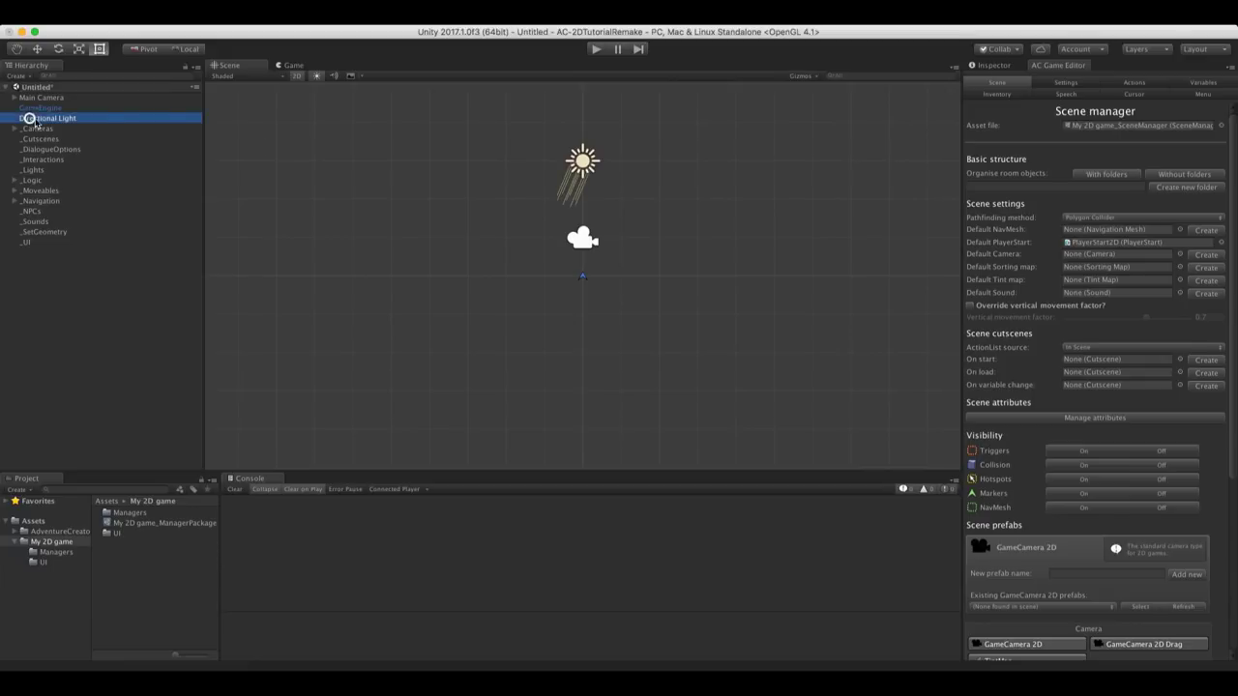
right_click(64, 123)
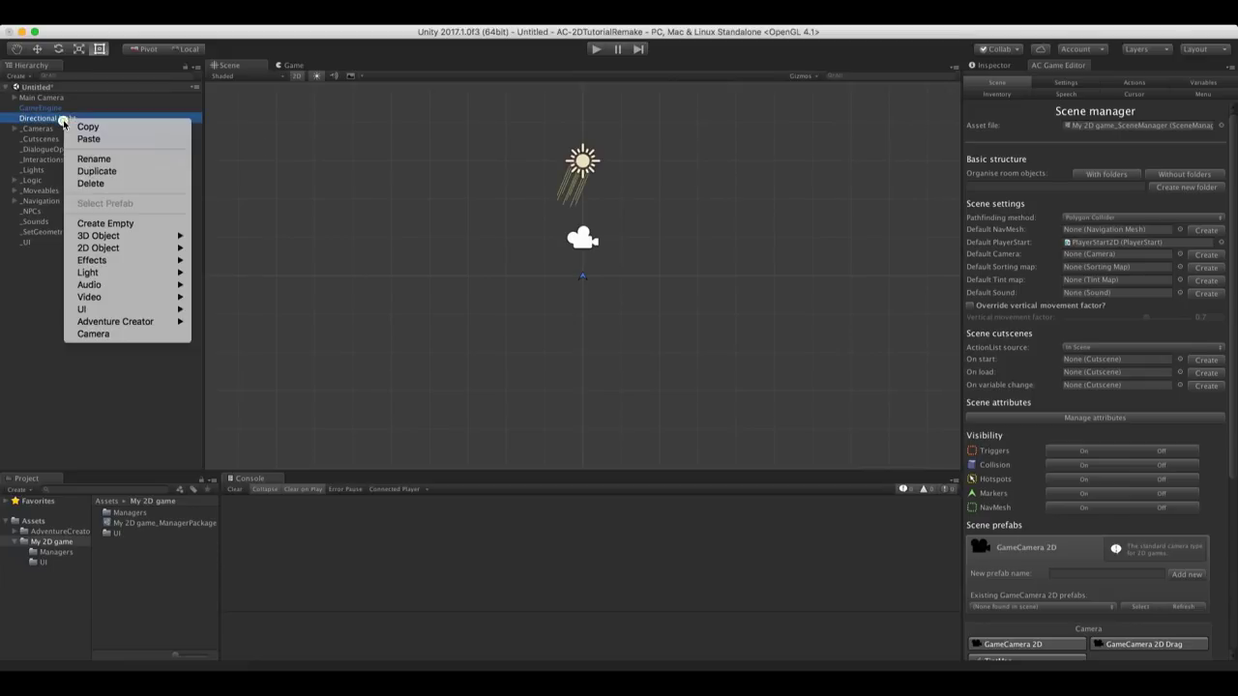
left_click(108, 184)
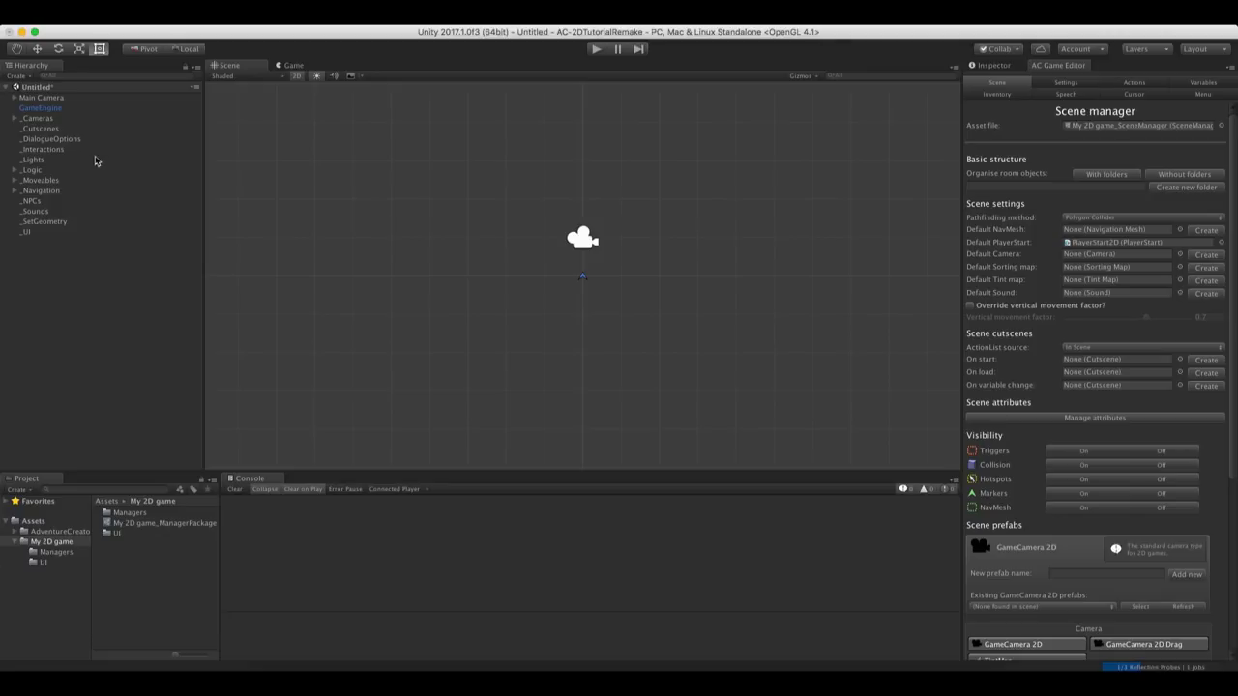
Zoom in around the scene camera and show the AdventureCreator folder contents
scroll(525, 240, "up", 2)
middle_click_drag(525, 248, 518, 275)
left_click(51, 531)
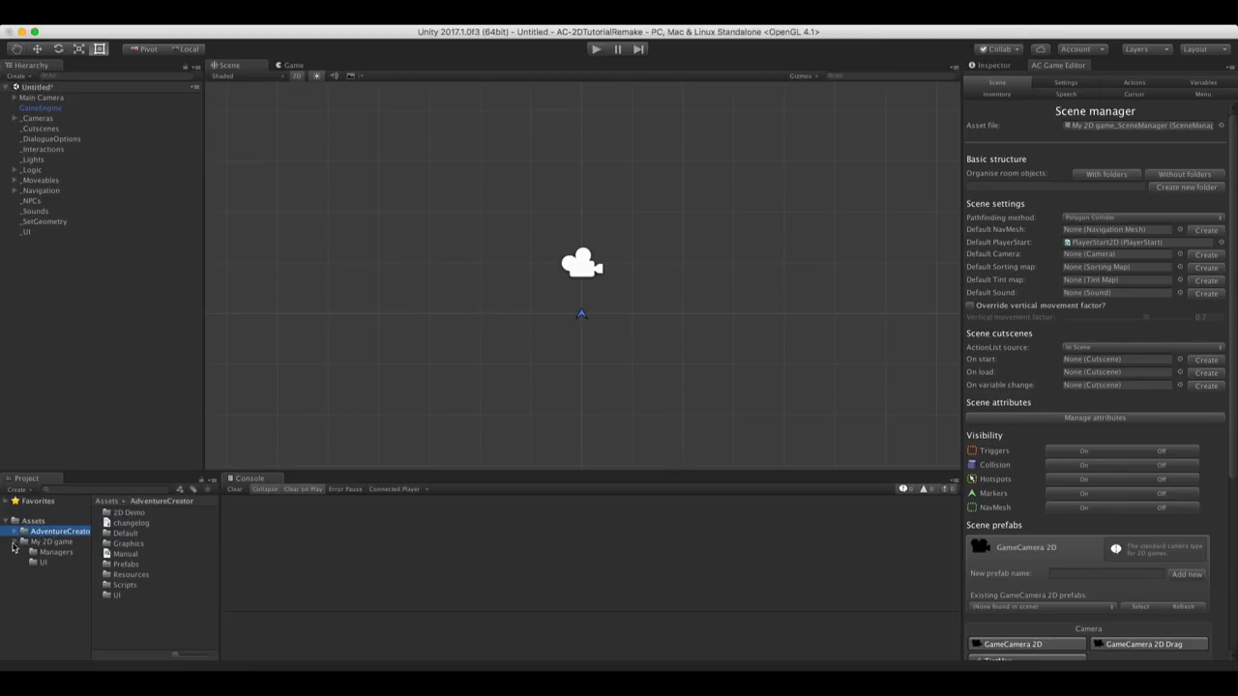
Navigate the Project panel to AdventureCreator > 2D Demo > Graphics > Sprites > Park
left_click(13, 542)
left_click(14, 531)
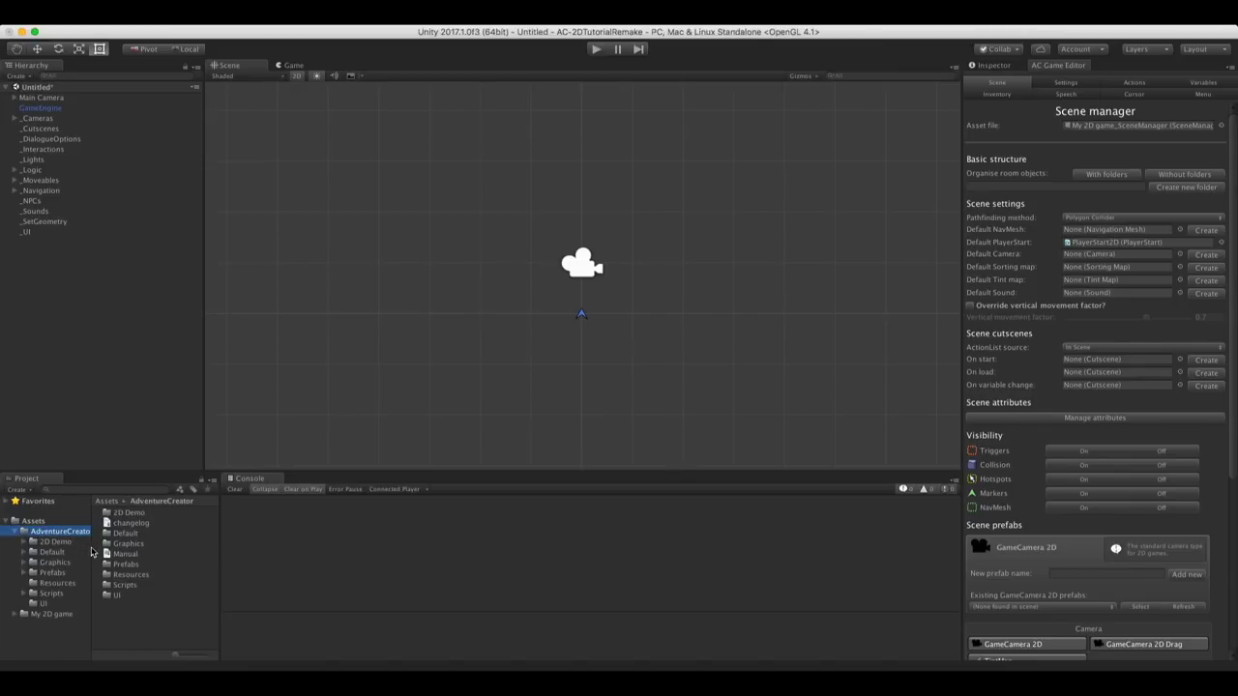
left_click_drag(93, 549, 117, 547)
left_click(55, 542)
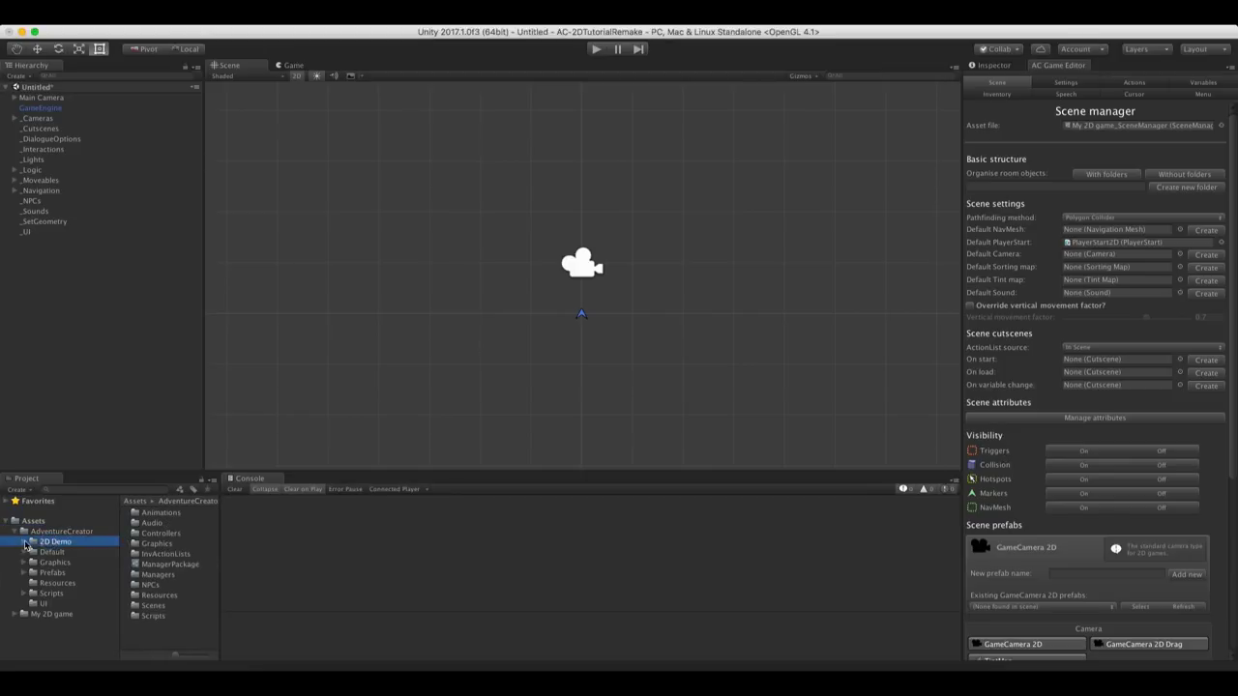
left_click(23, 541)
left_click(54, 583)
left_click(32, 583)
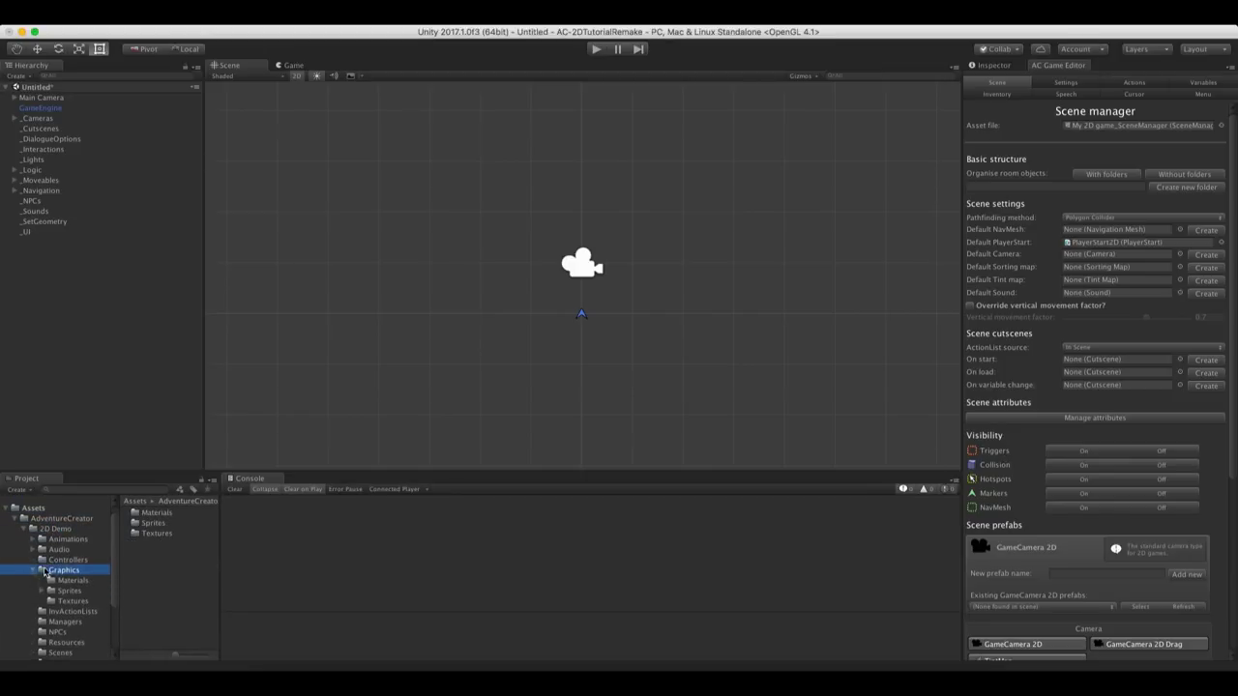
left_click(50, 591)
left_click(45, 591)
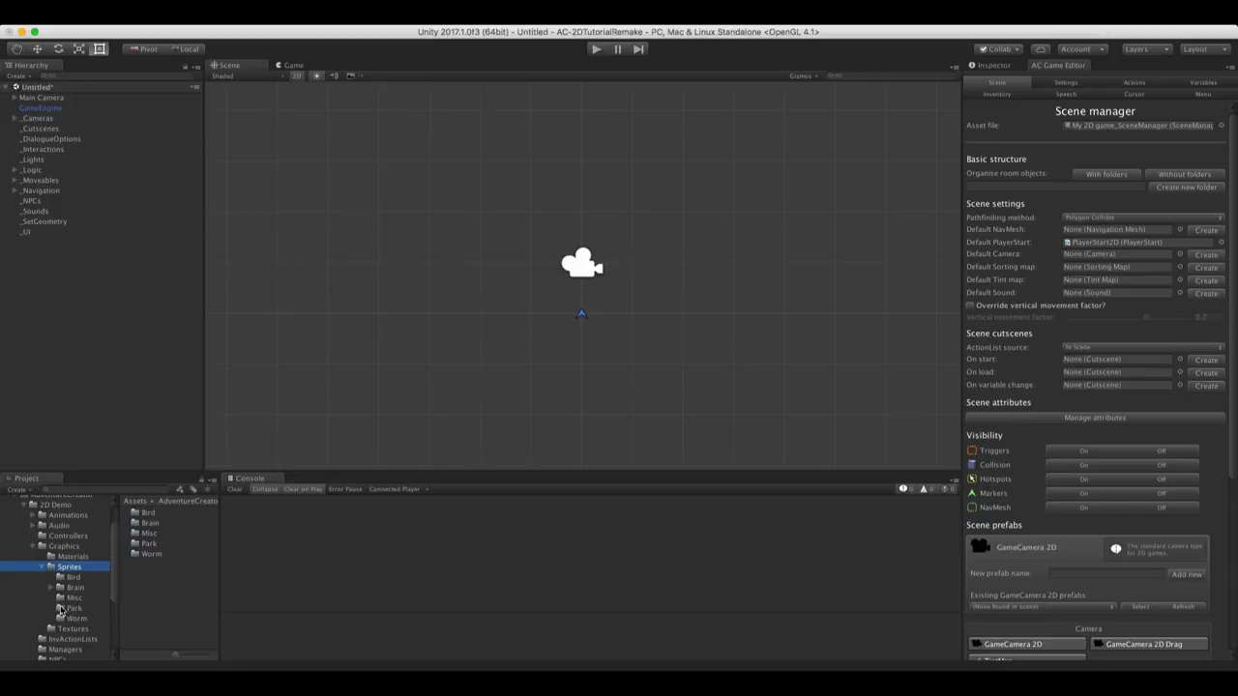
left_click(64, 608)
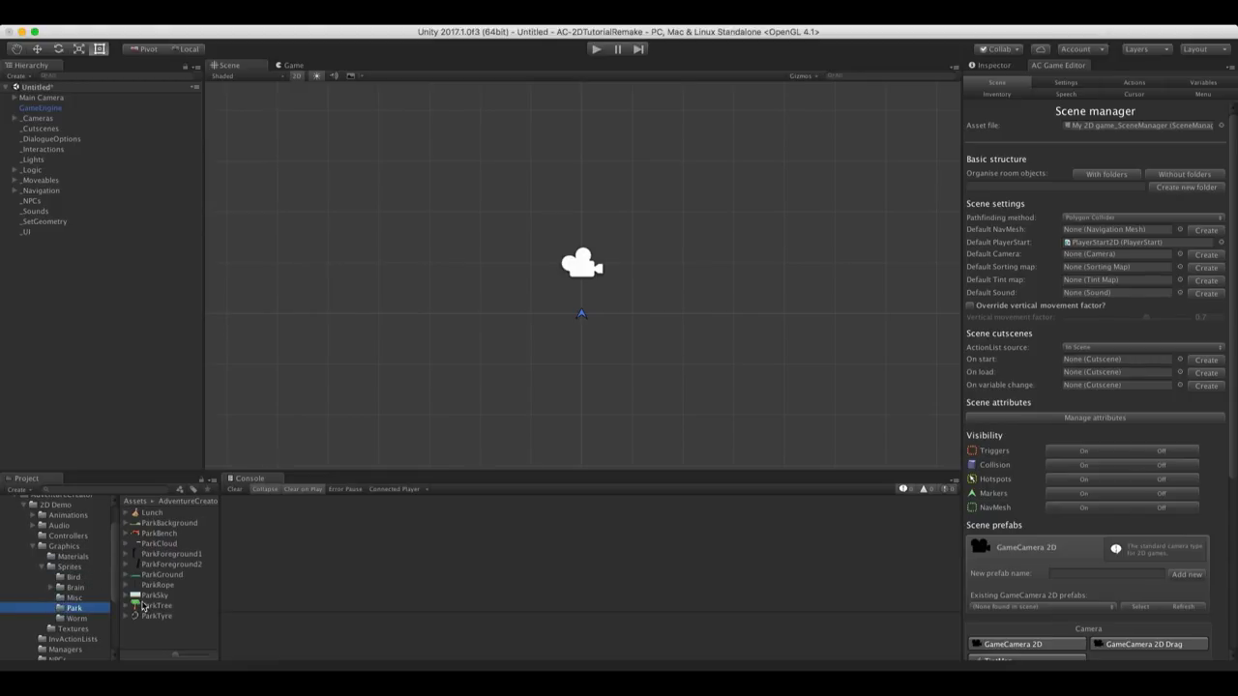
Add the ParkGround, ParkSky, ParkBackground and ParkTree sprites to the scene and frame them
left_click_drag(160, 574, 101, 412)
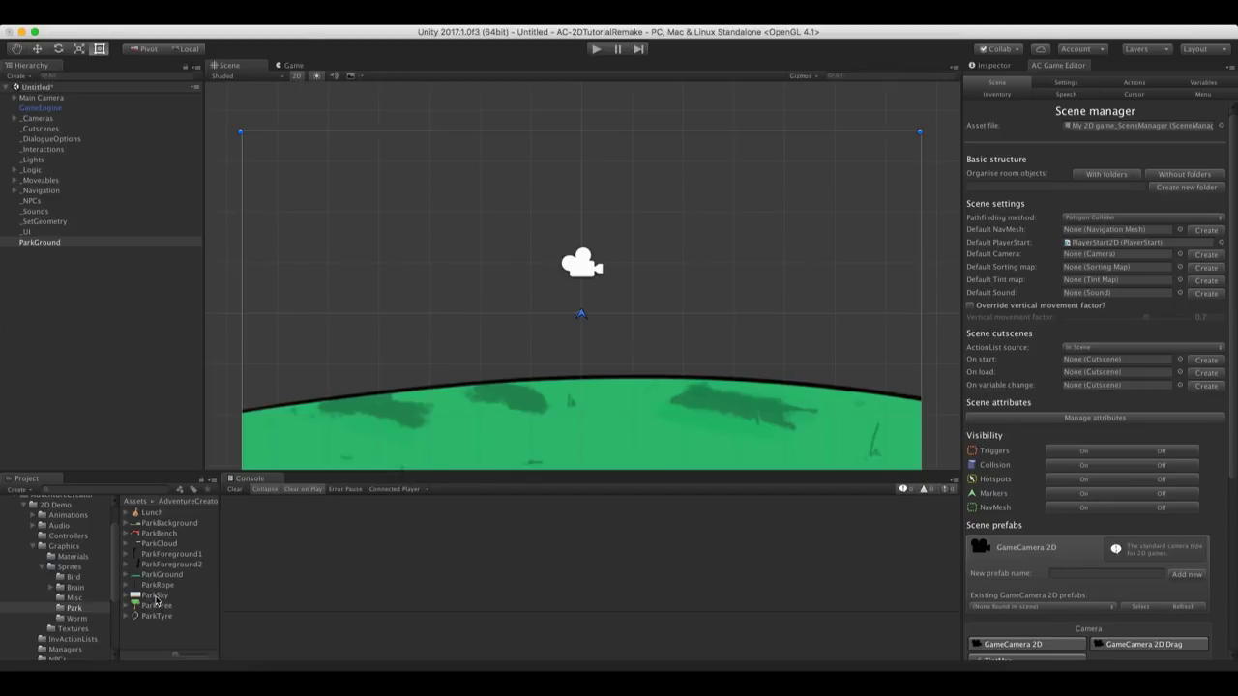
left_click_drag(157, 599, 80, 337)
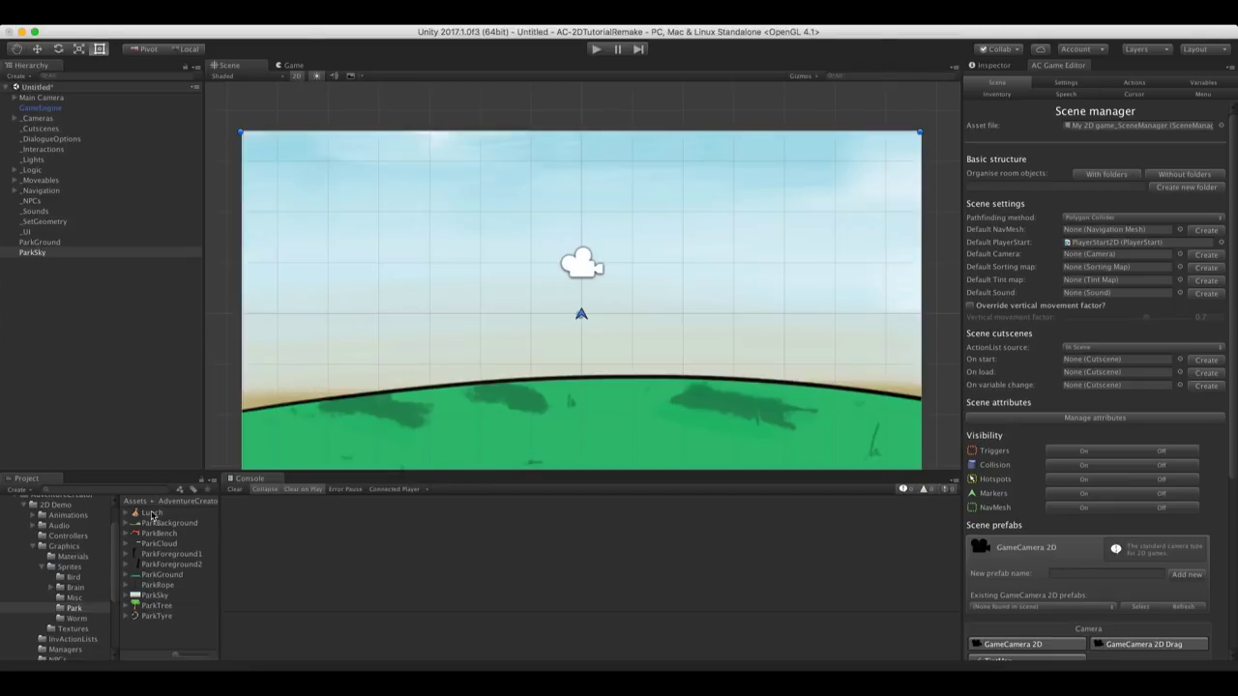
left_click_drag(163, 525, 64, 376)
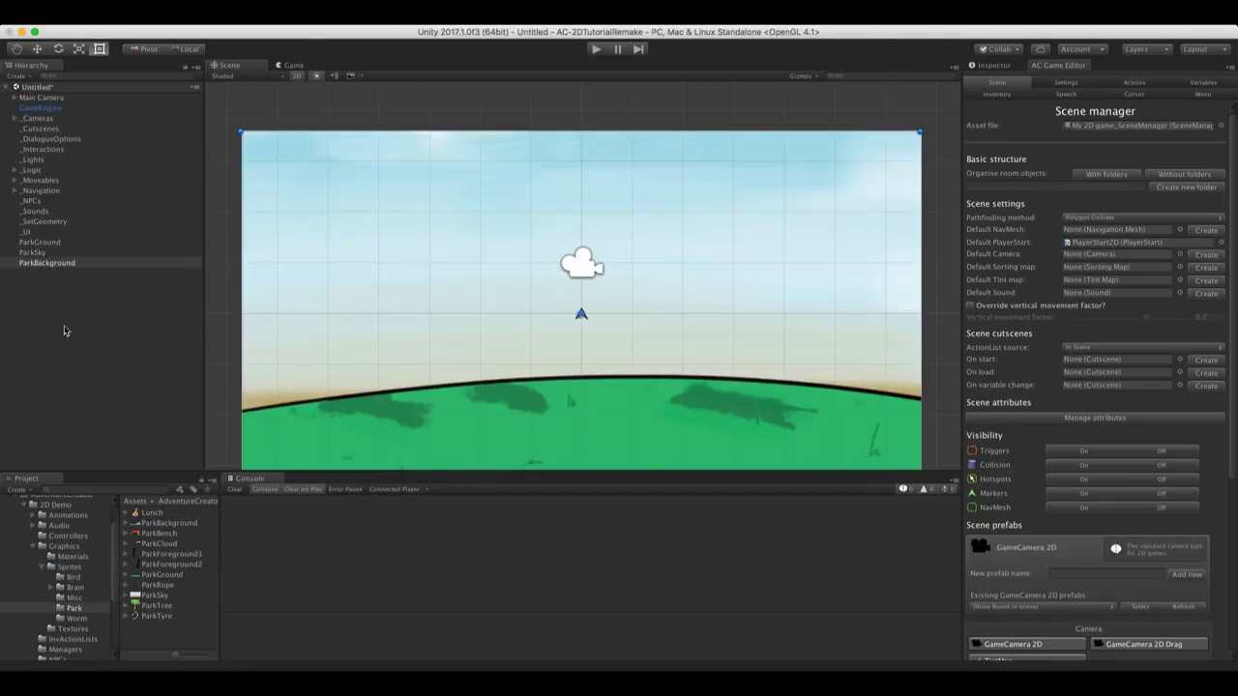
left_click_drag(158, 608, 49, 399)
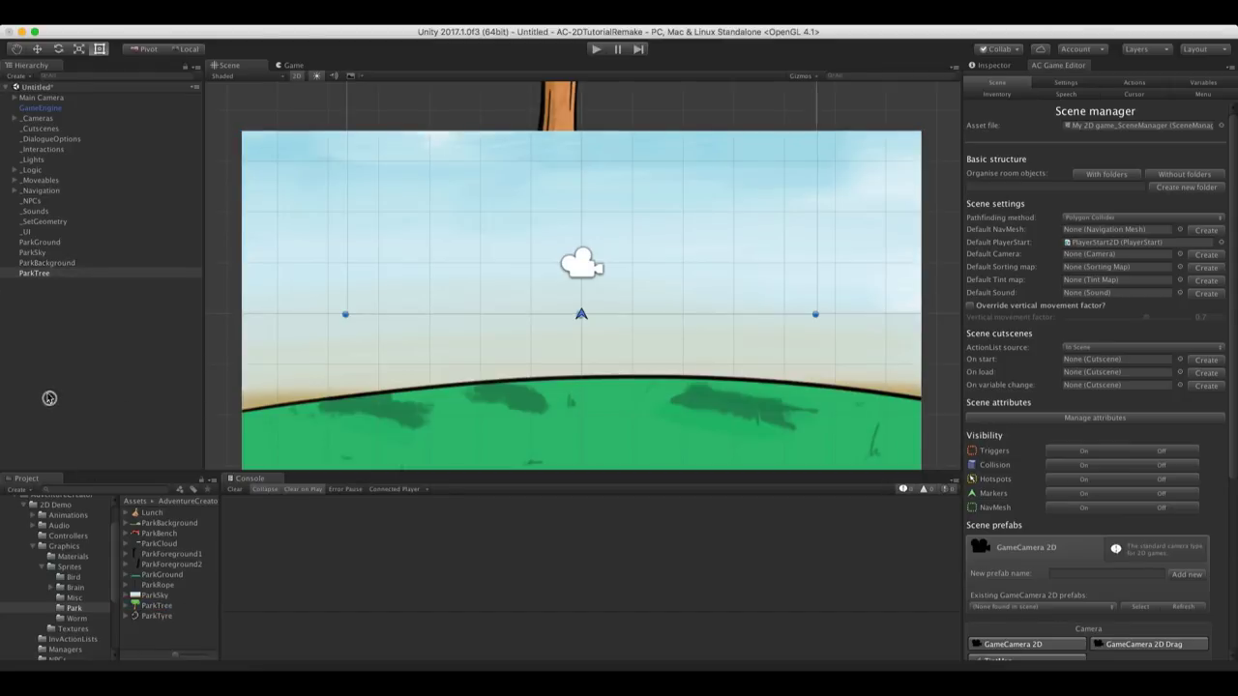
scroll(525, 308, "down", 3)
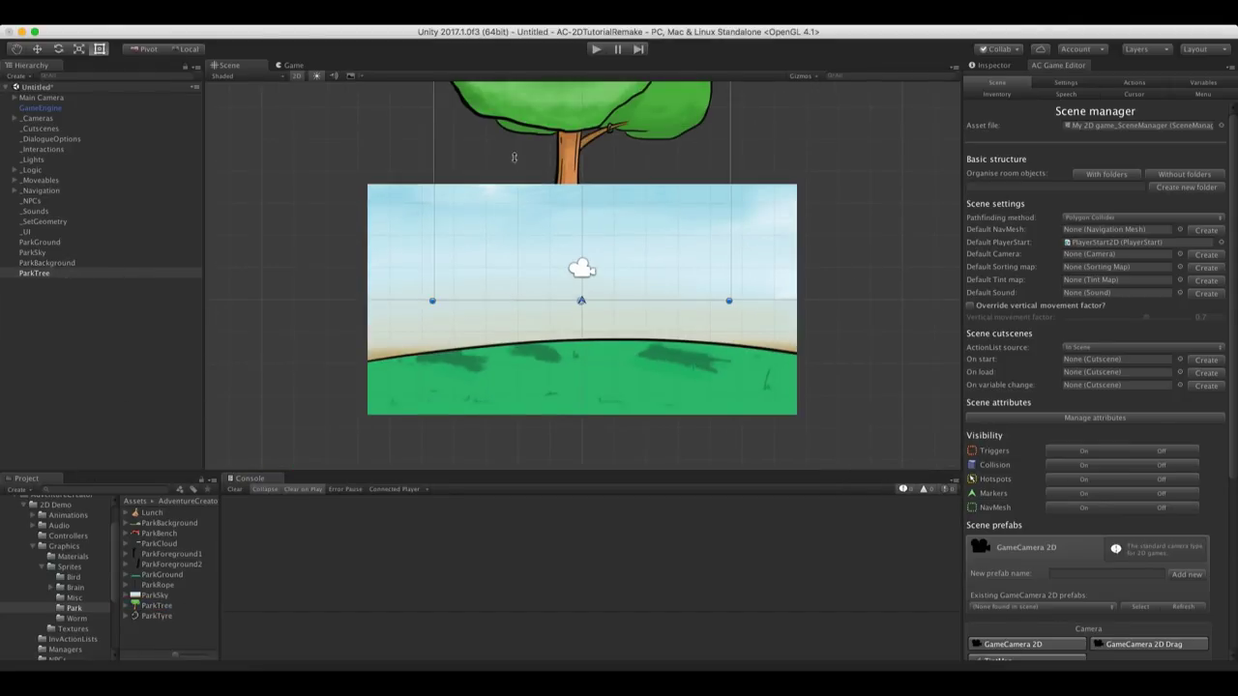
middle_click_drag(514, 156, 591, 207)
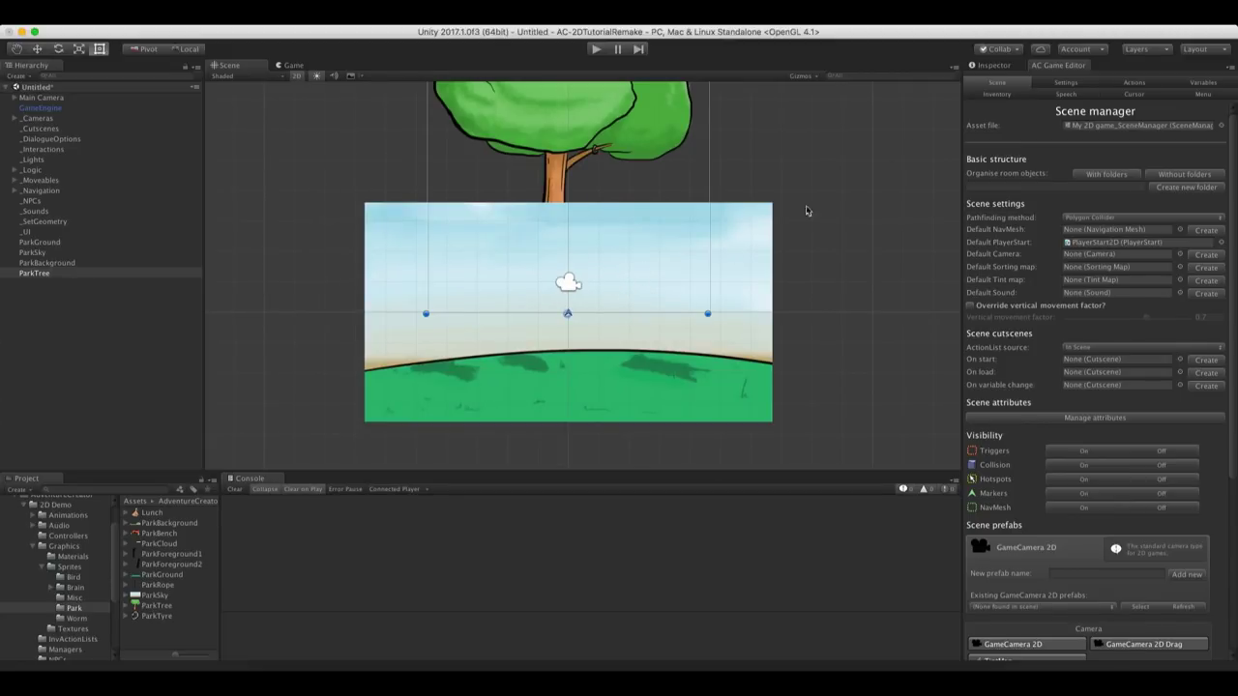
Give ParkSky an Order in Layer of -10
left_click(979, 66)
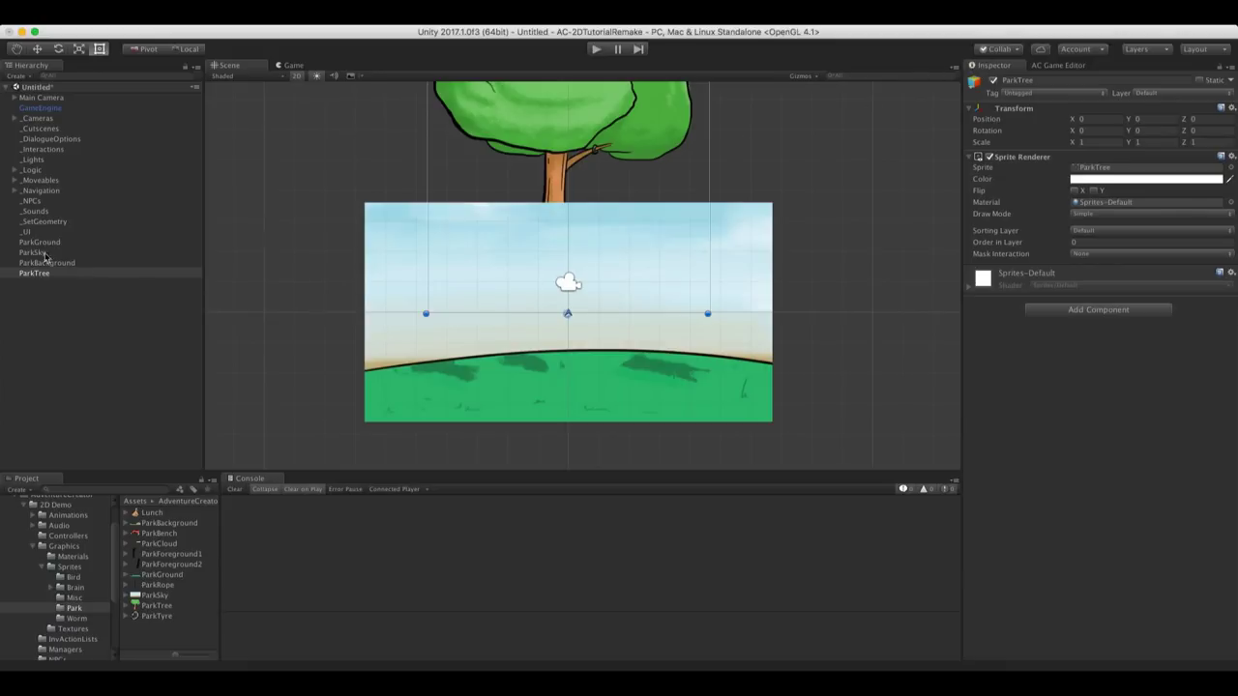
left_click(33, 274)
left_click(38, 252)
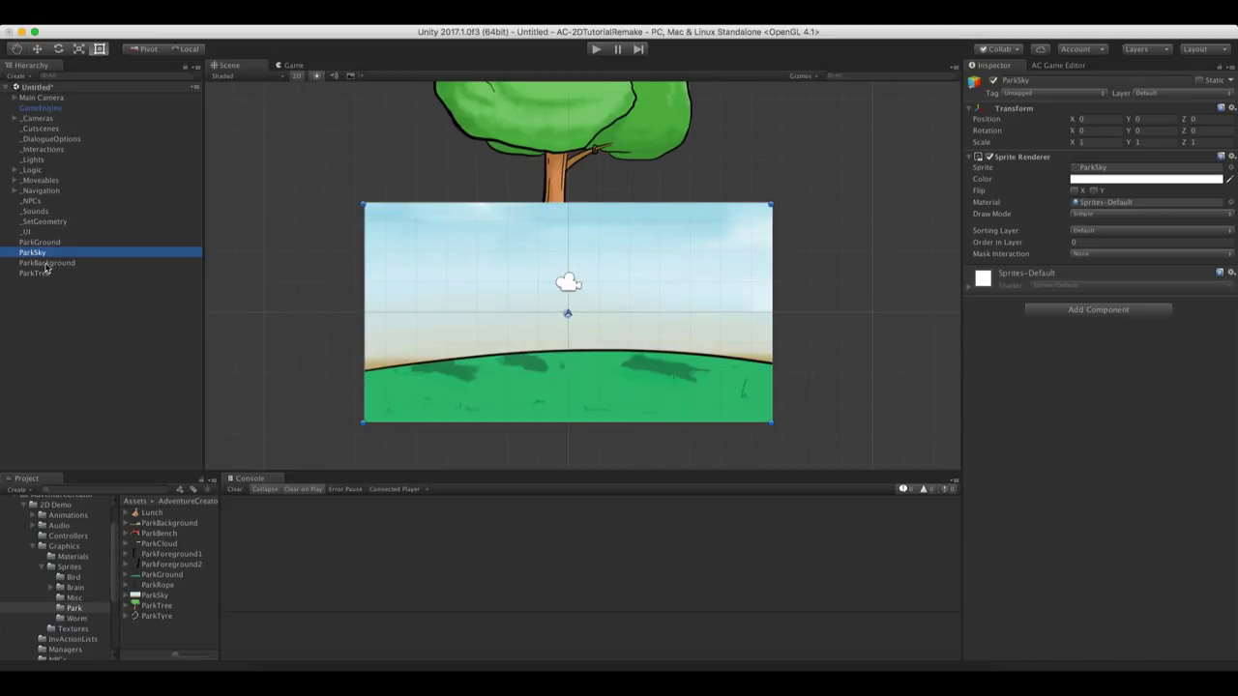
left_click(1085, 241)
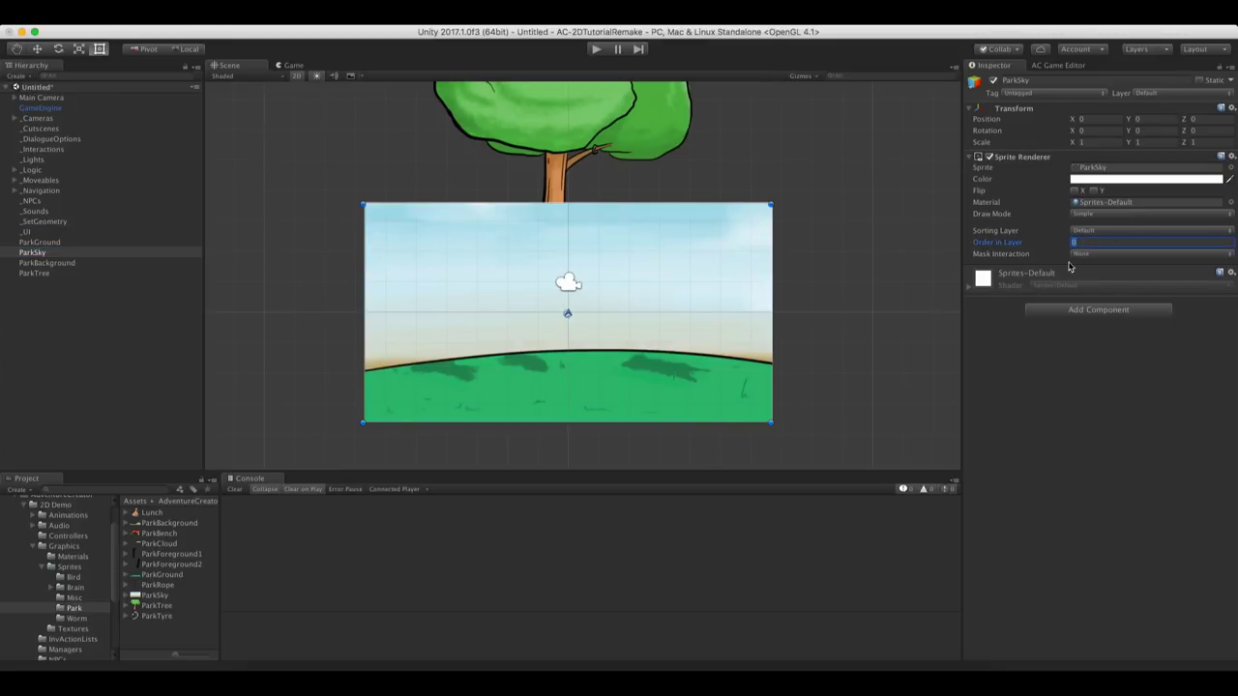
type("-1")
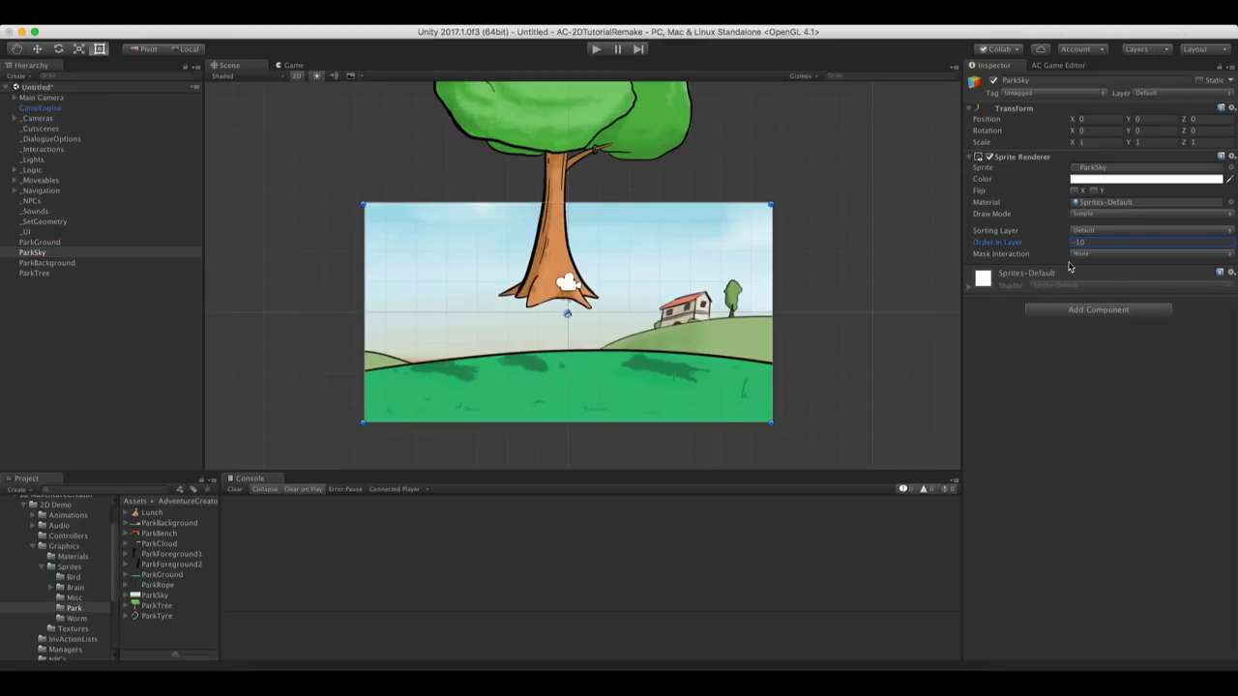
Set ParkBackground's Order in Layer to -5 and ParkTree's to 5
left_click(34, 263)
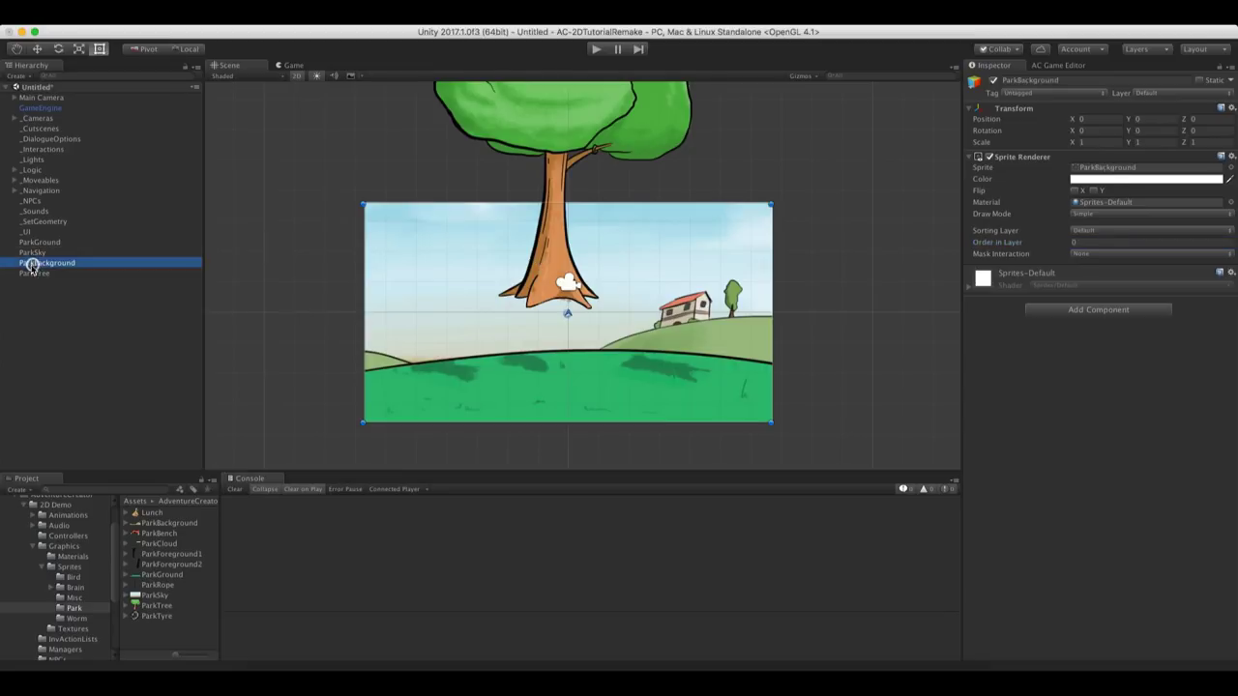
left_click(1094, 242)
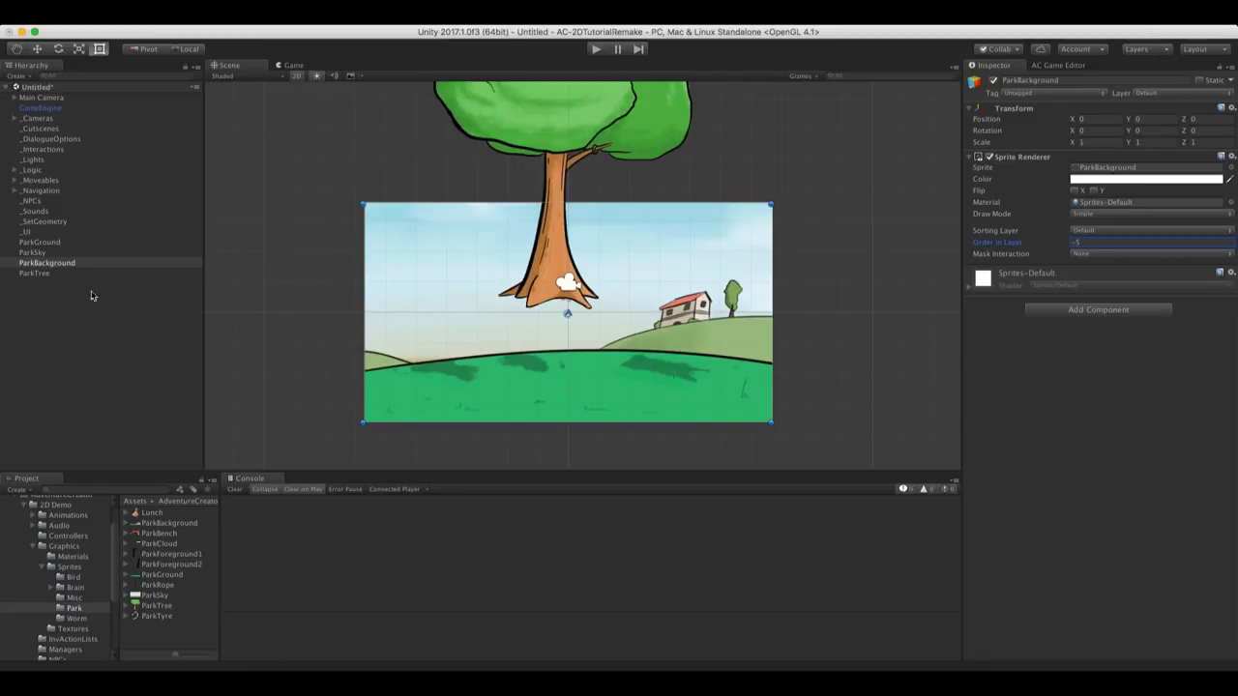
left_click(48, 243)
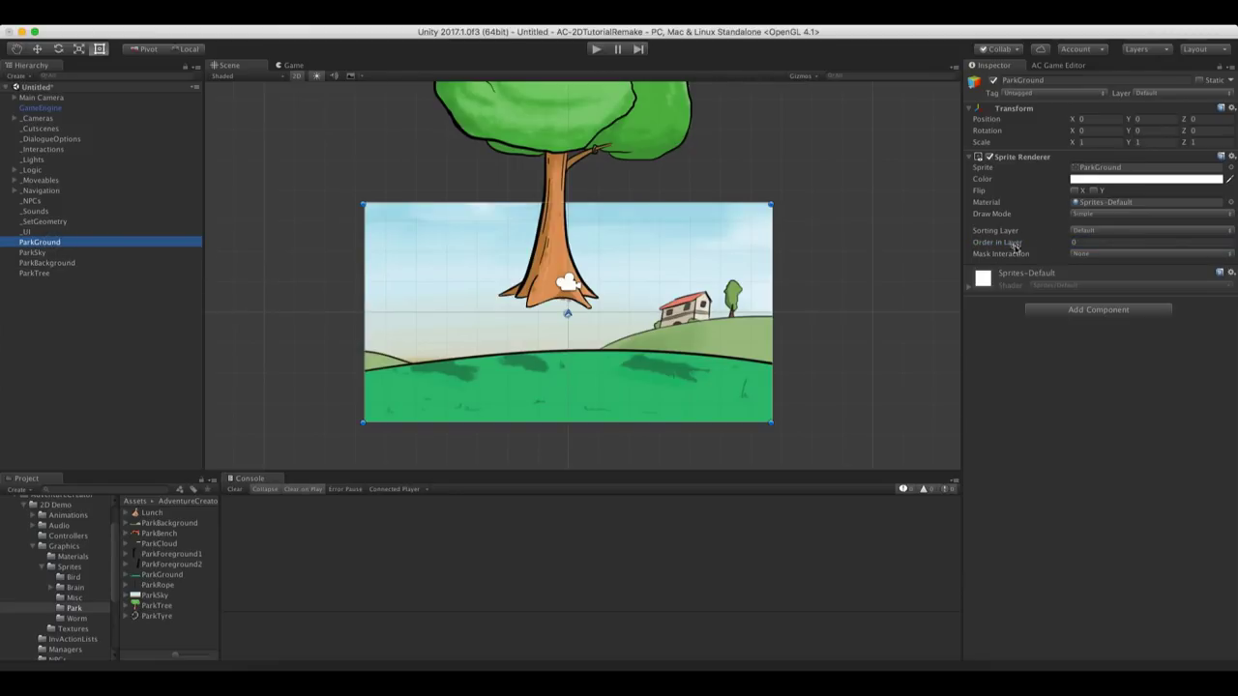
left_click(42, 274)
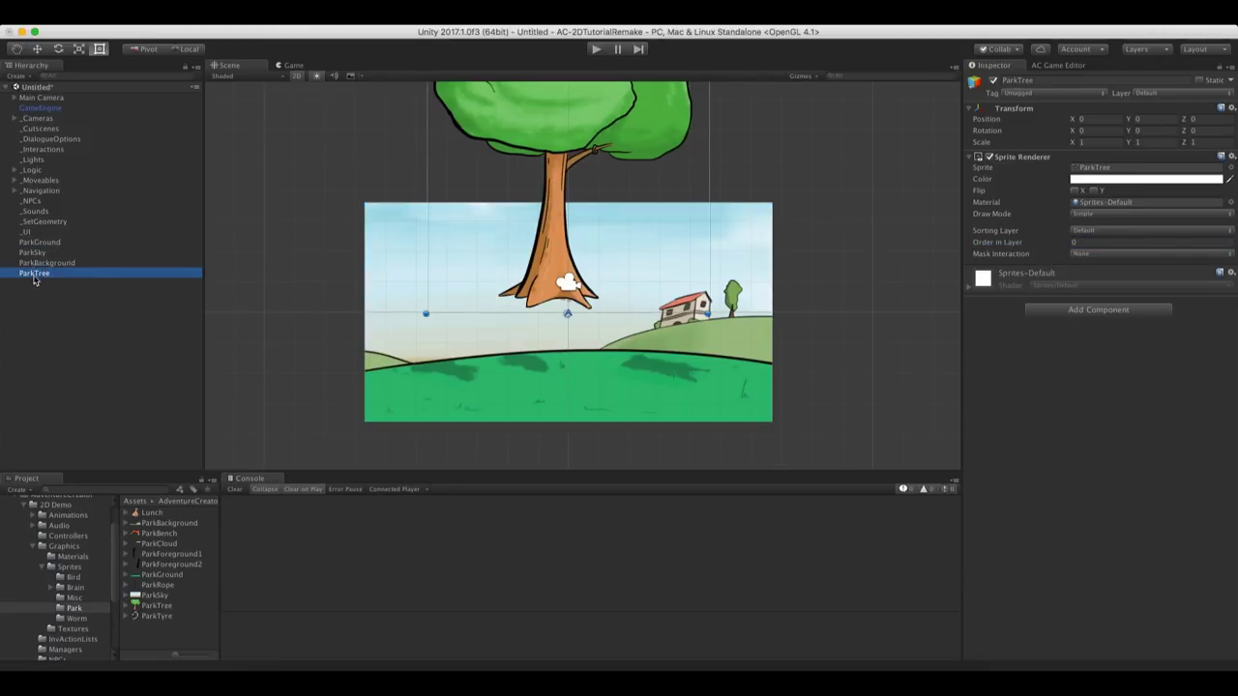
left_click(1097, 242)
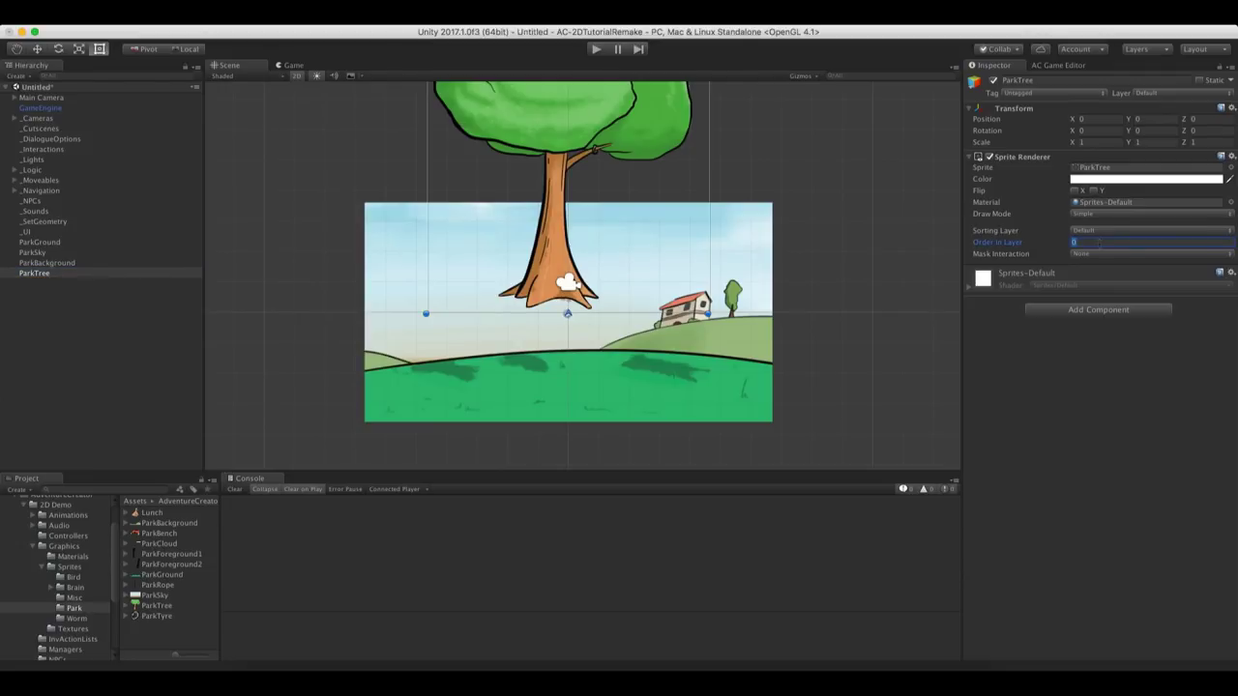
Move the tree down onto the grass and fine-tune its position
scroll(594, 152, "up", 4)
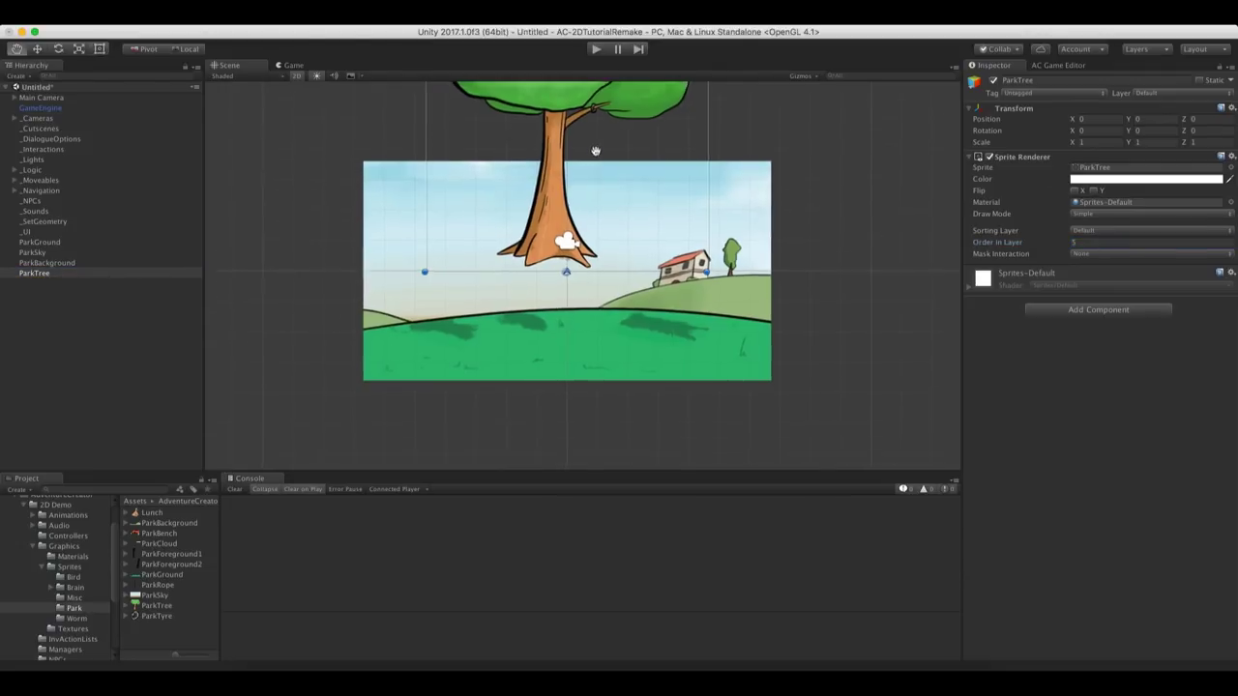
scroll(635, 213, "up", 1)
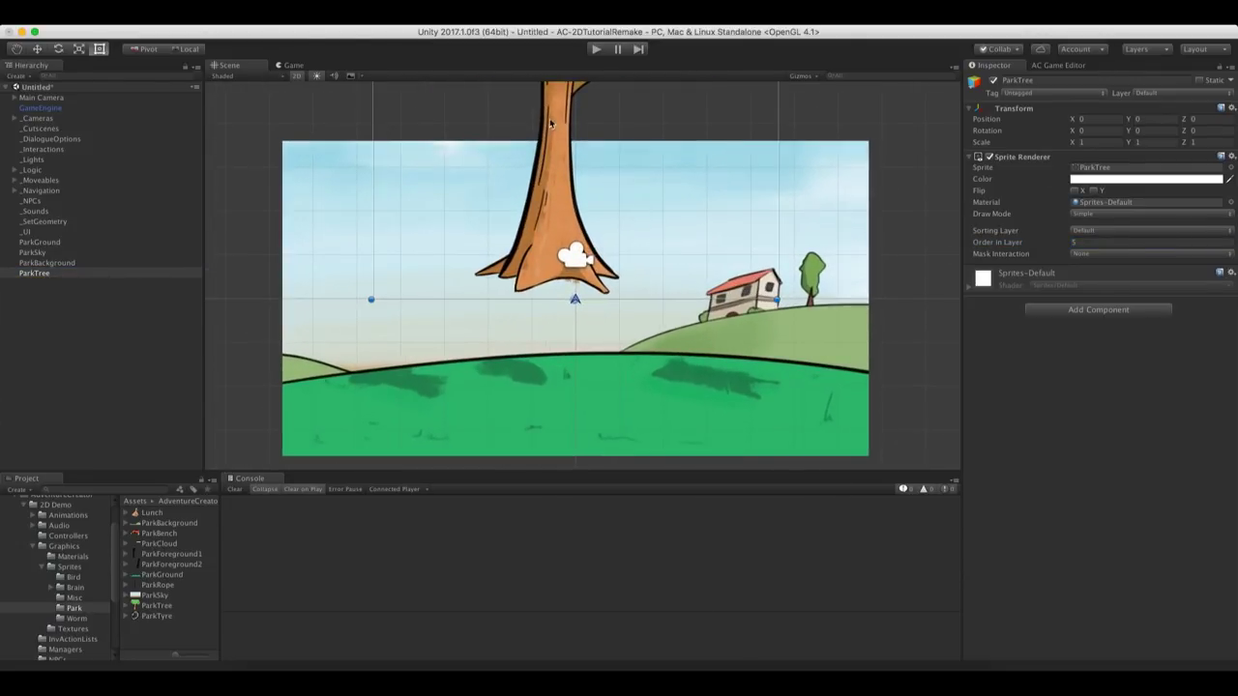
left_click_drag(553, 107, 538, 212)
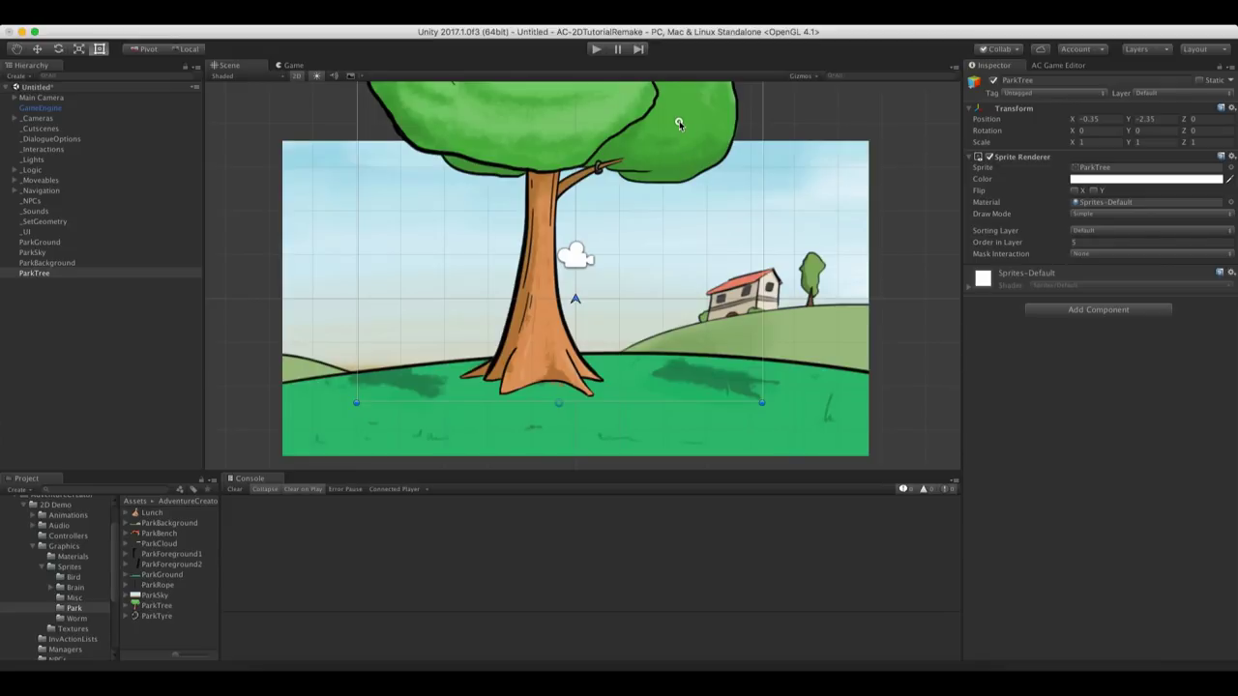
left_click_drag(680, 122, 658, 132)
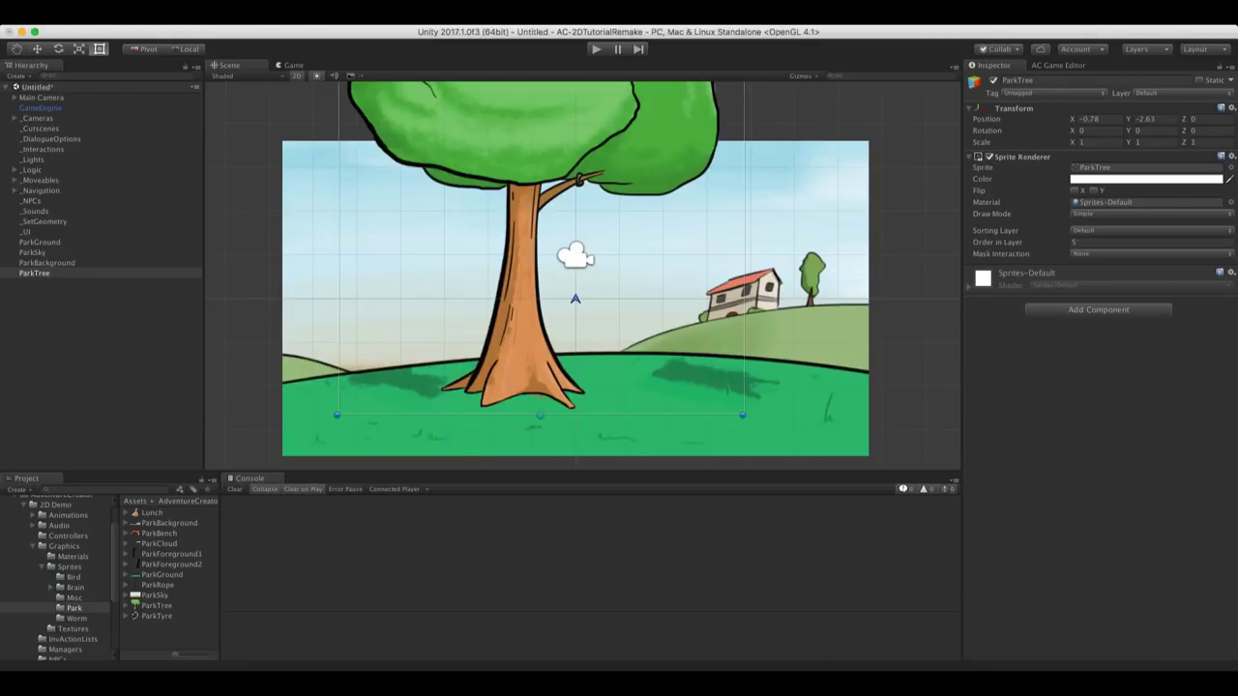
left_click_drag(671, 116, 686, 125)
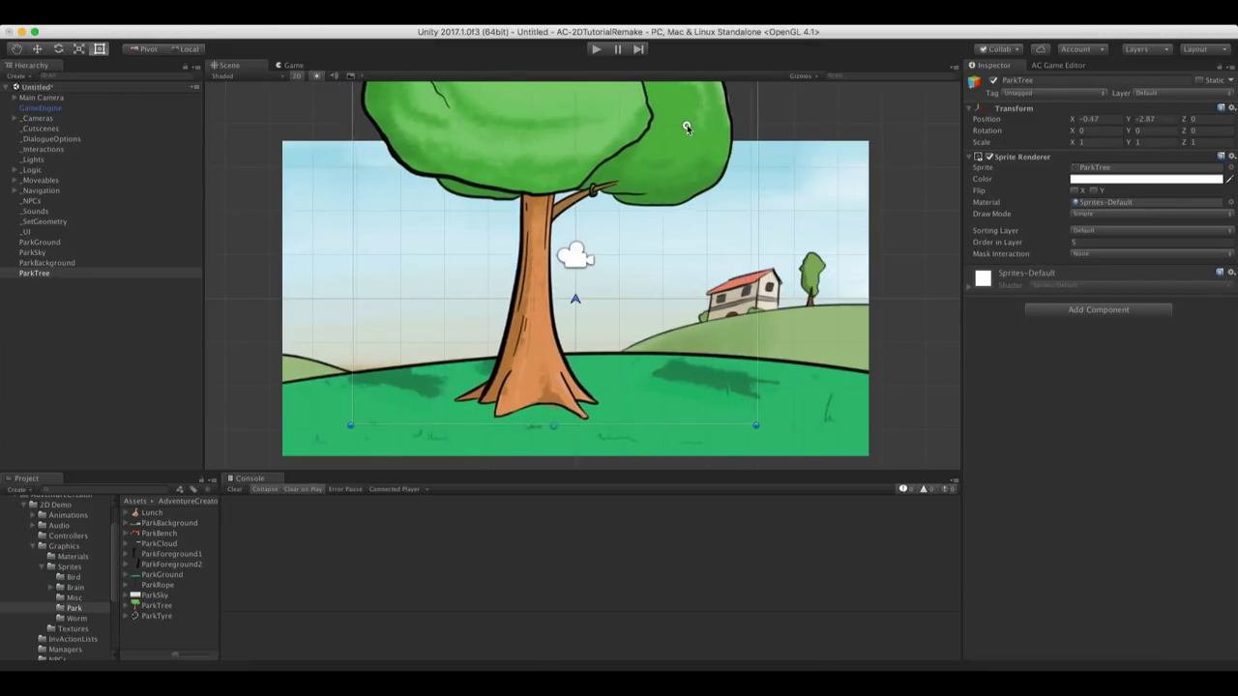
Show the Adventure Creator Scene manager in the Game Editor
scroll(732, 207, "down", 2)
scroll(732, 199, "up", 3)
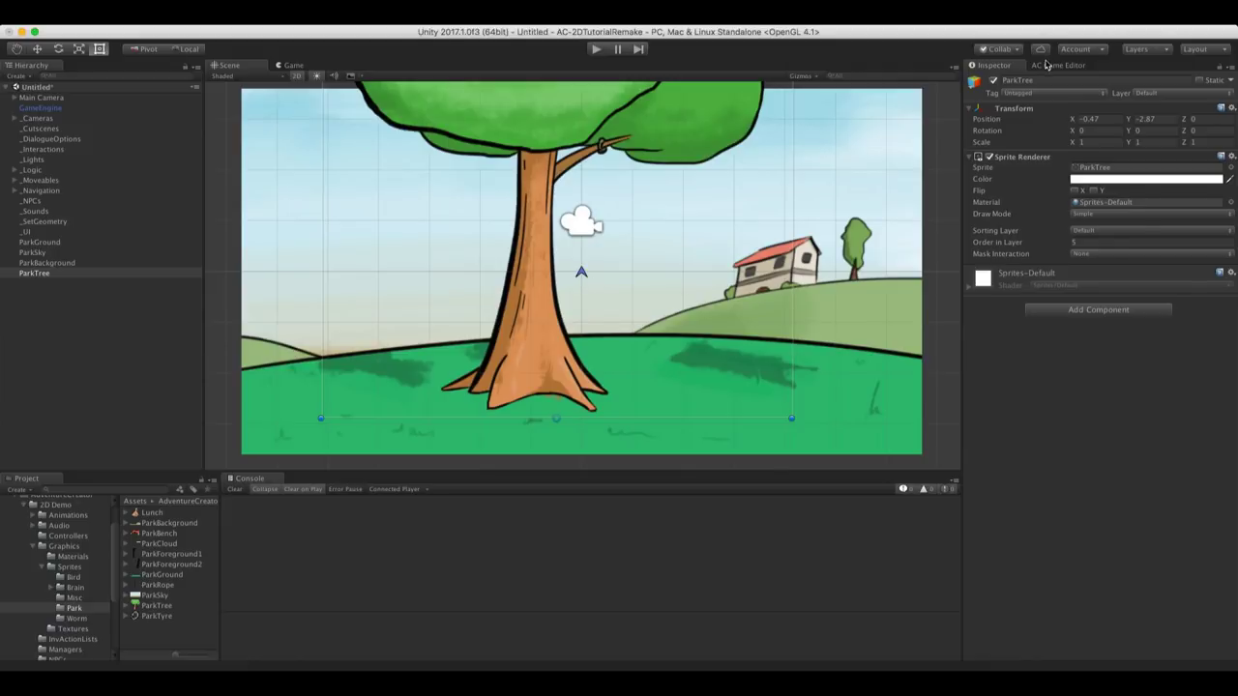
left_click(1049, 64)
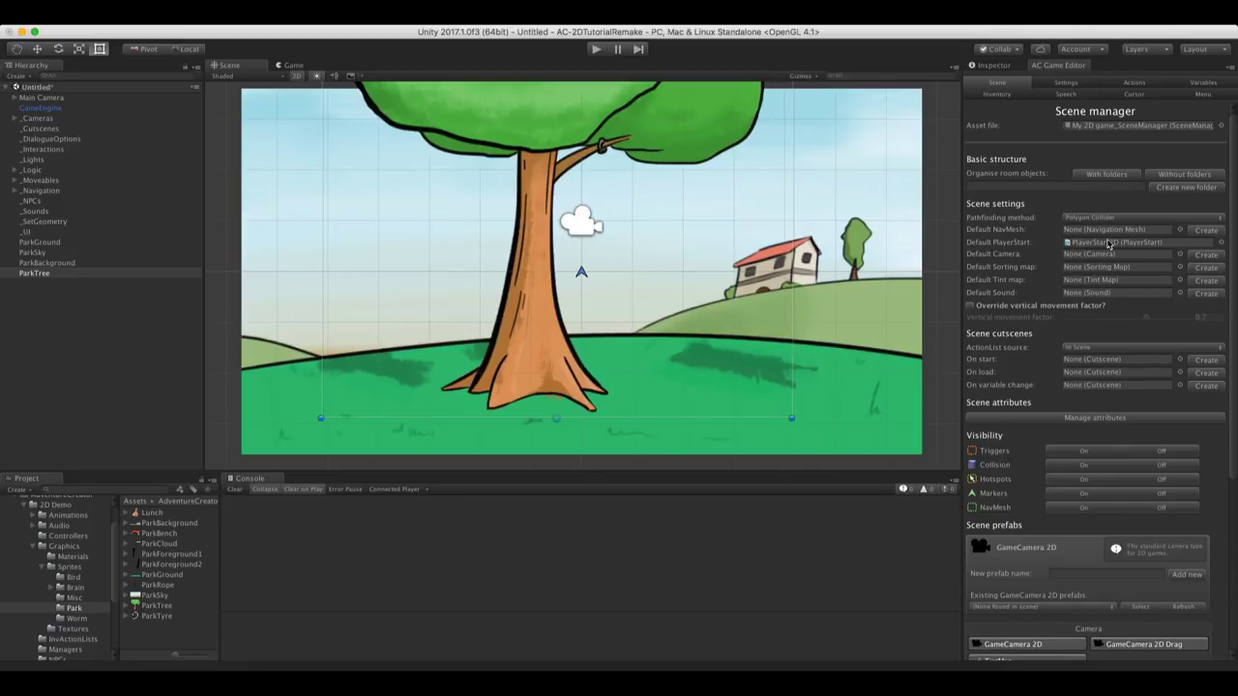
Move ParkGround, ParkSky, ParkBackground and ParkTree into _SetGeometry, then collapse the group
left_click_drag(1111, 244, 39, 249)
left_click(39, 243, "shift")
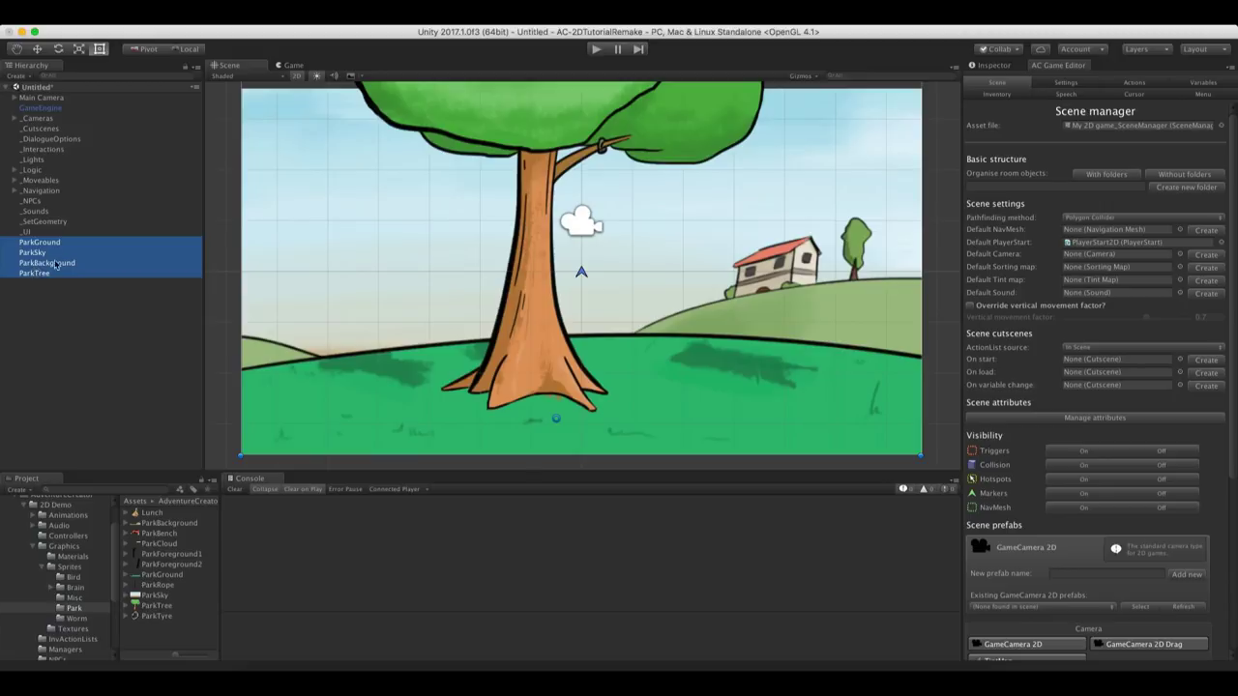
left_click_drag(41, 252, 69, 223)
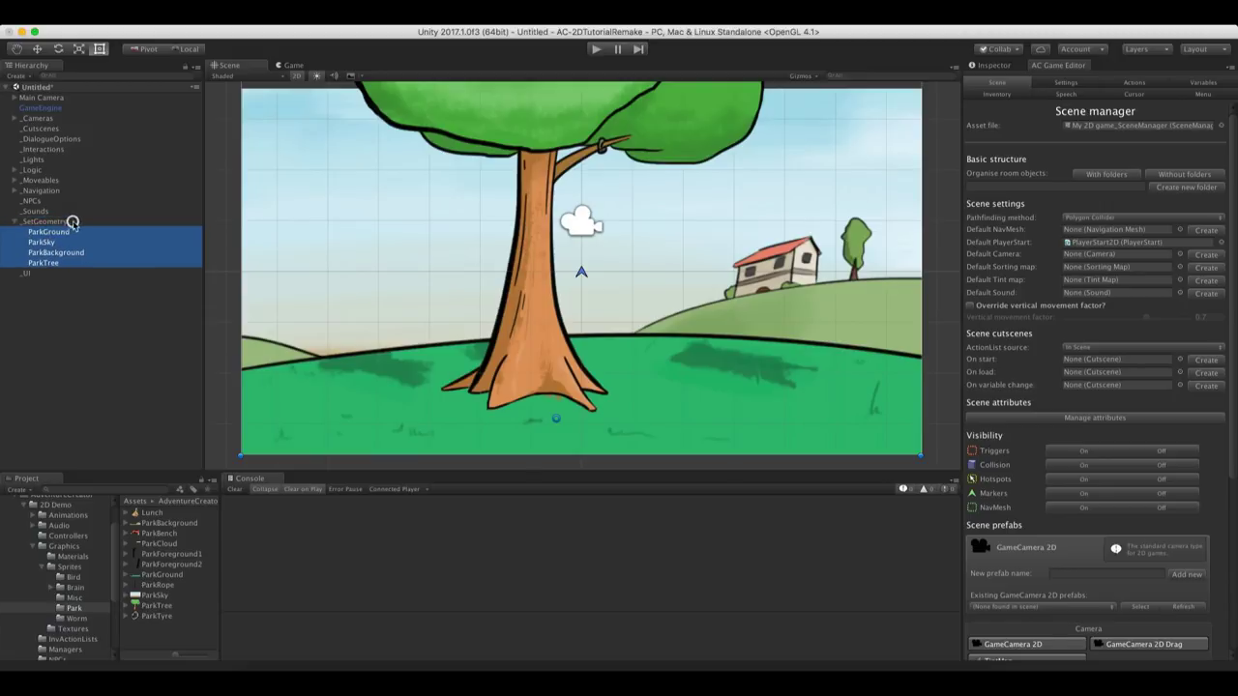
left_click(13, 222)
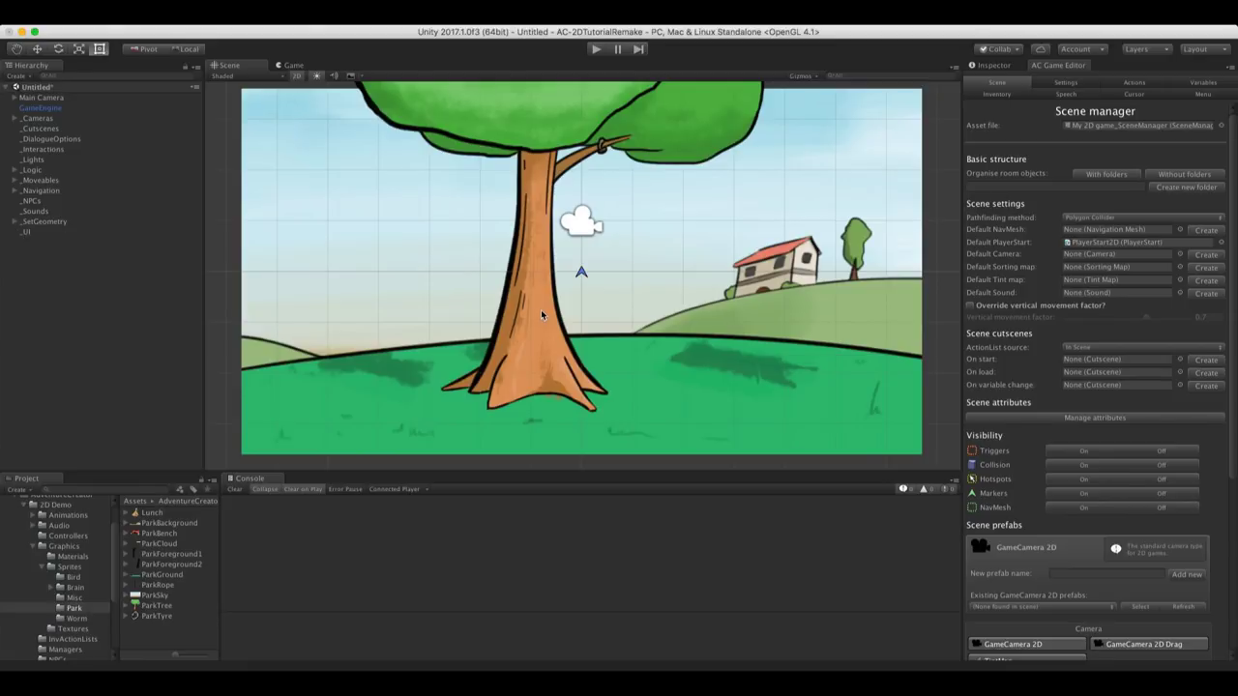
Move PlayerStart2D down onto the grass left of the tree
scroll(577, 290, "up", 4)
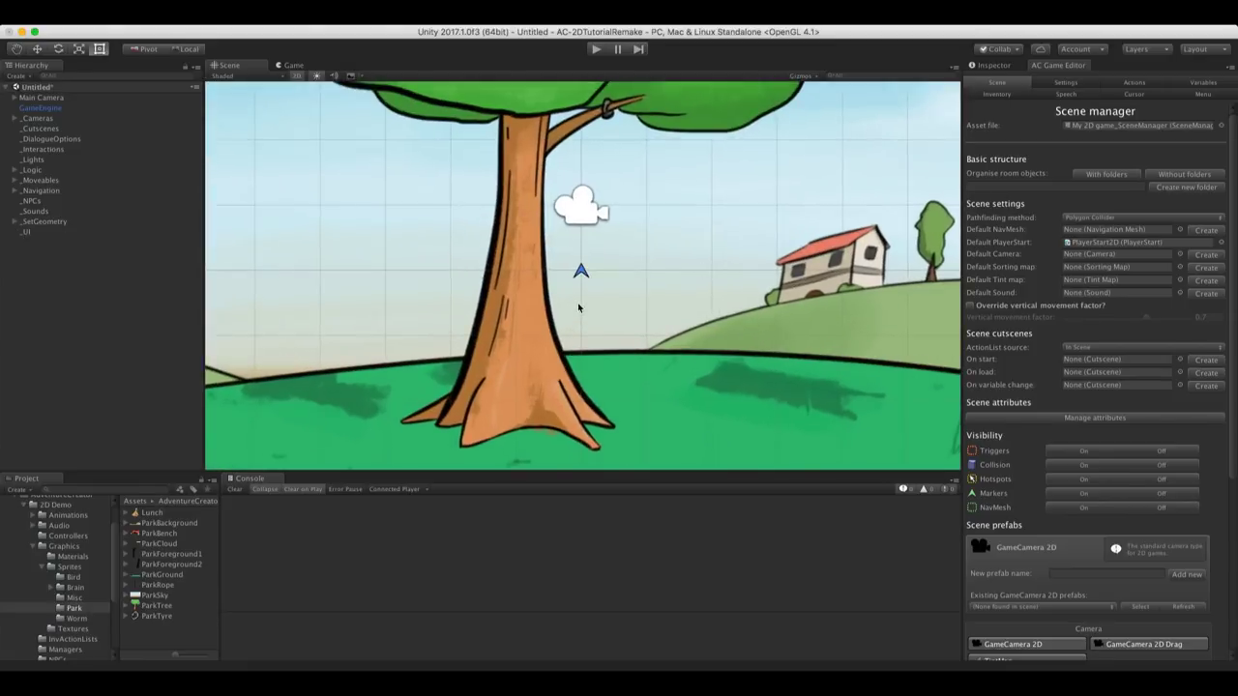
left_click(580, 270)
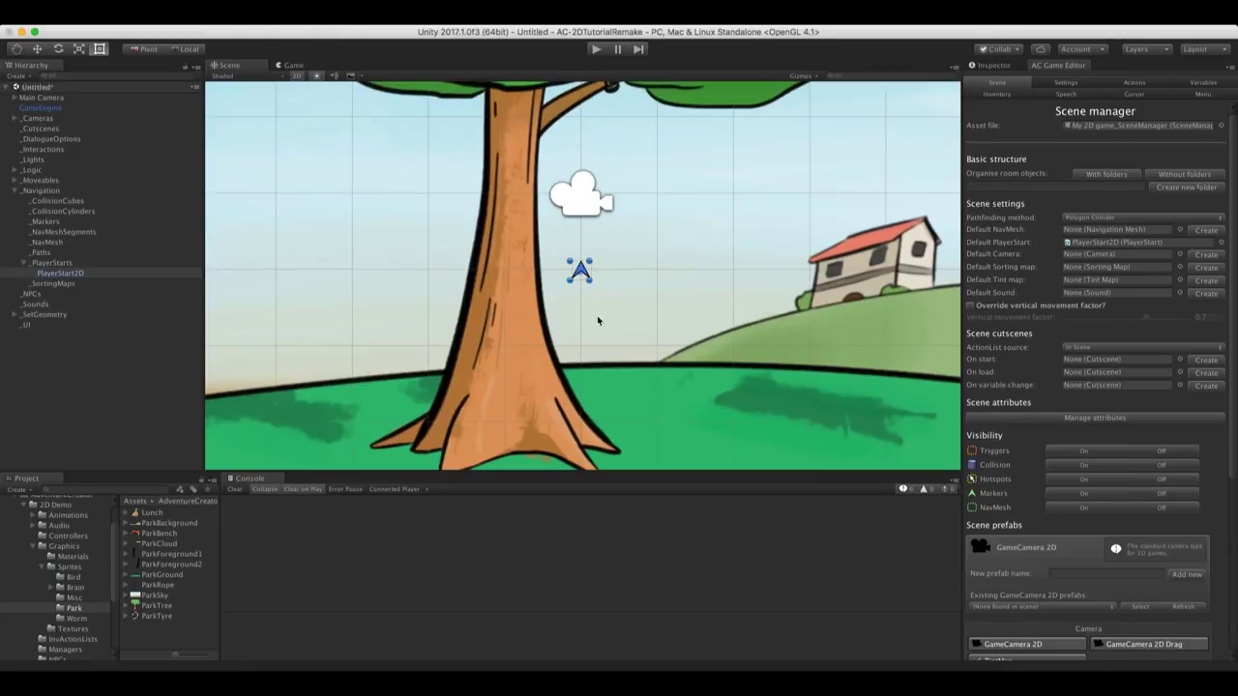
scroll(585, 306, "down", 4)
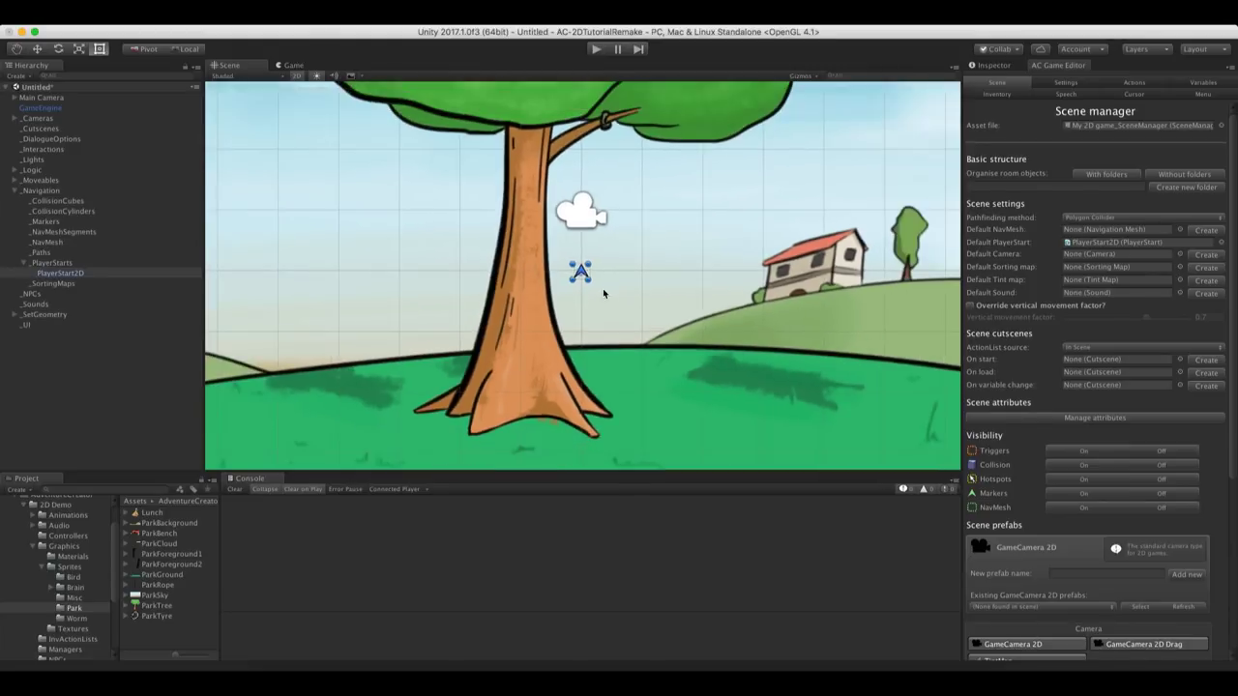
scroll(603, 294, "up", 3)
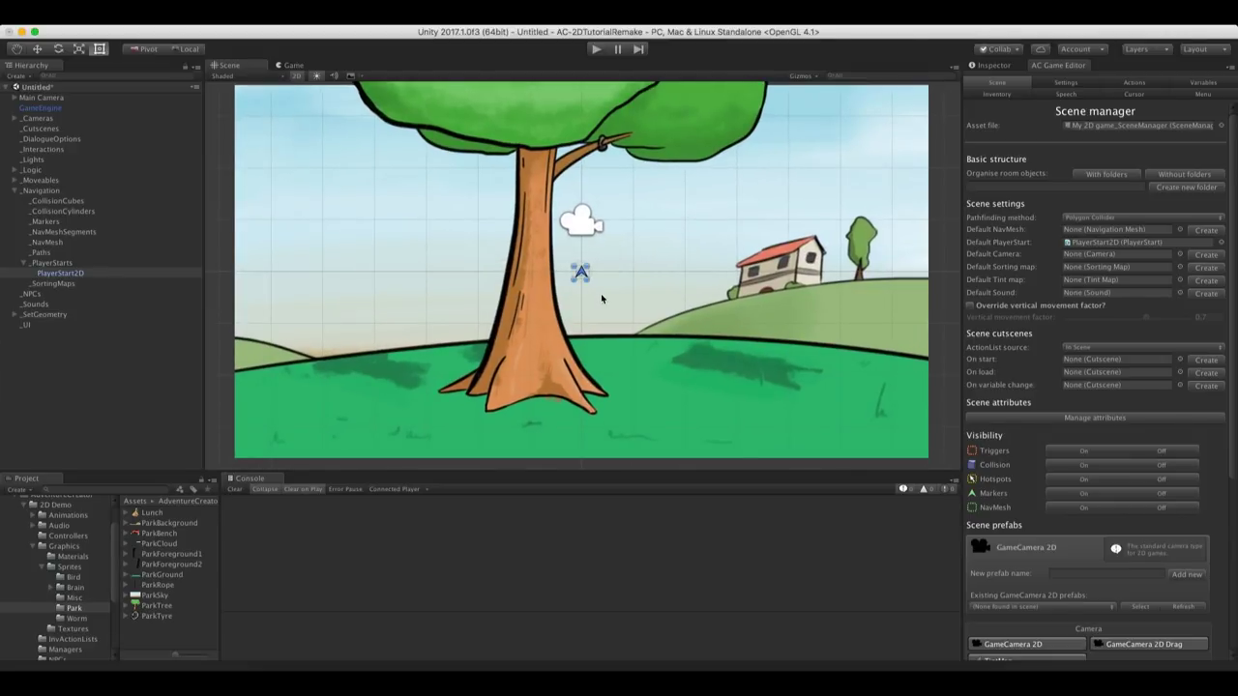
key("w")
mouse_move(583, 271)
left_mouse_down()
mouse_move(420, 374)
mouse_move(376, 378)
left_mouse_up()
middle_click_drag(375, 378, 389, 368)
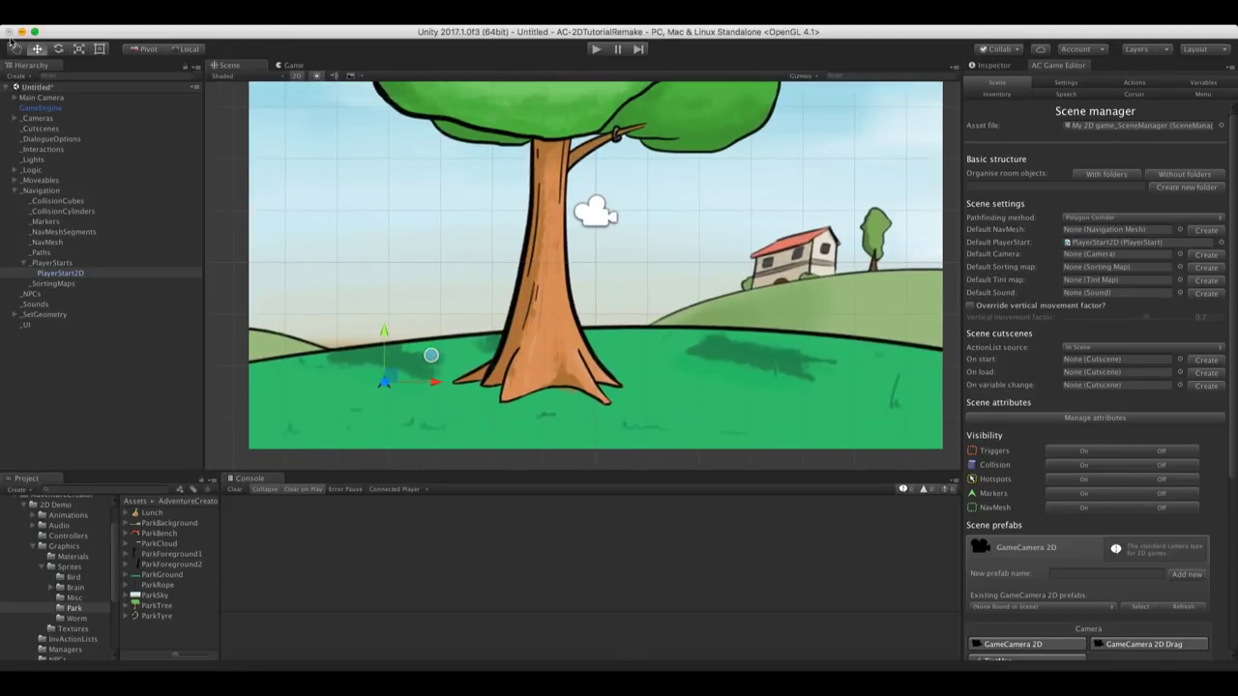
Rotate the player start to face down-left, then deselect it
left_click(58, 50)
mouse_move(333, 361)
left_mouse_down()
mouse_move(454, 319)
mouse_move(967, 314)
left_mouse_up()
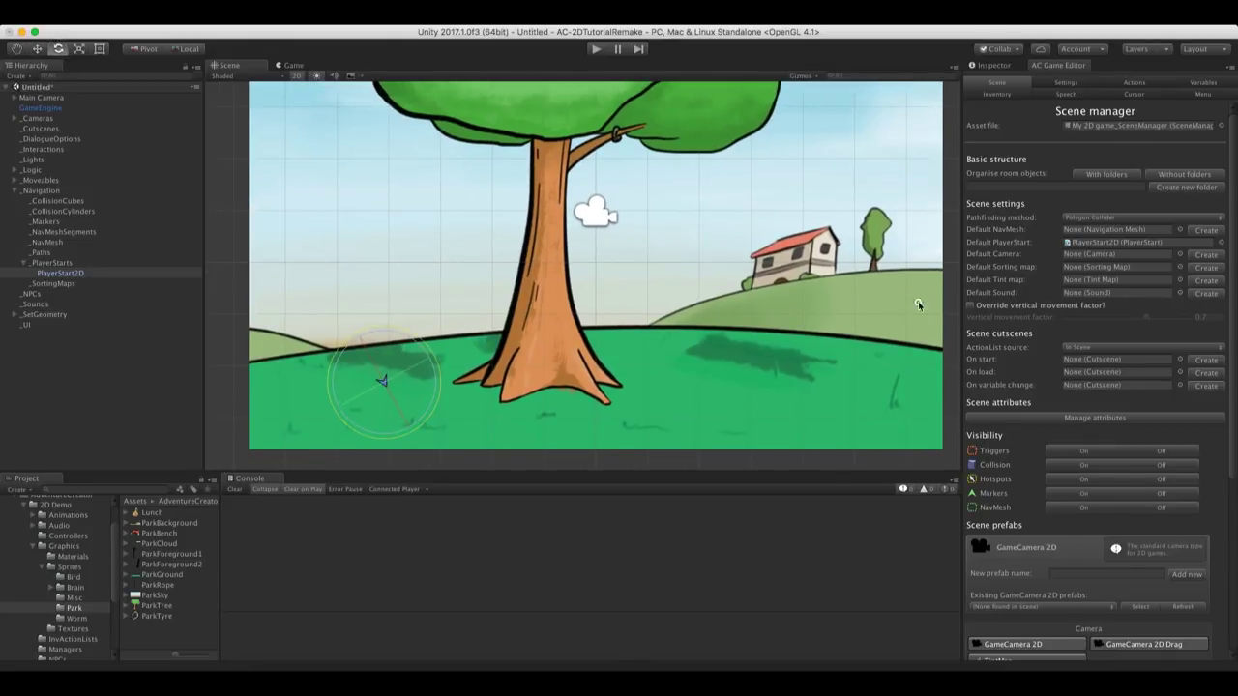
middle_click_drag(536, 352, 529, 358)
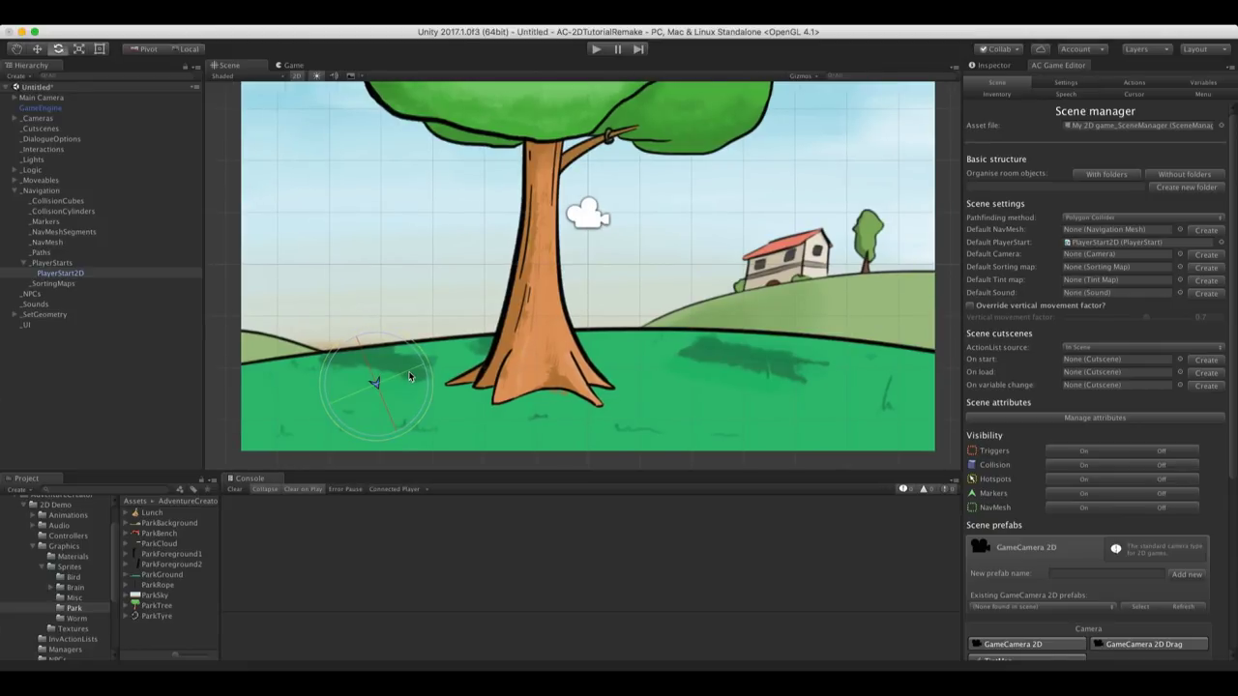
left_click(157, 383)
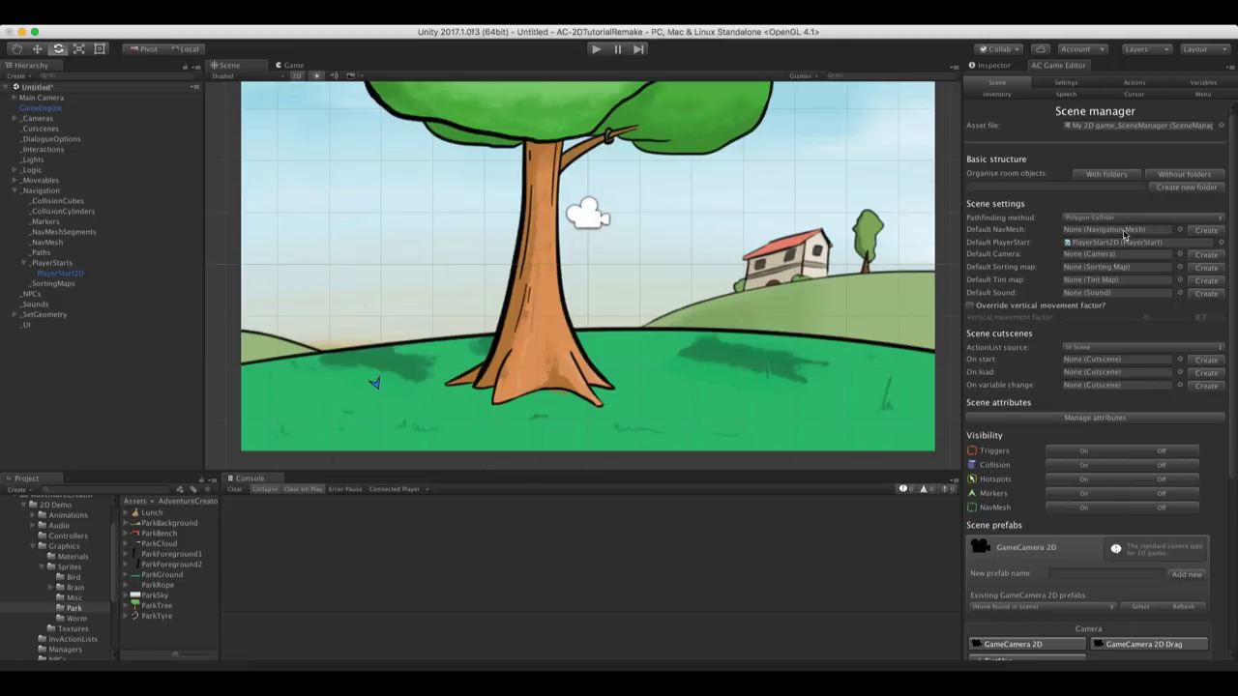
Create a Default NavMesh from the Scene manager and select it
left_click(1196, 232)
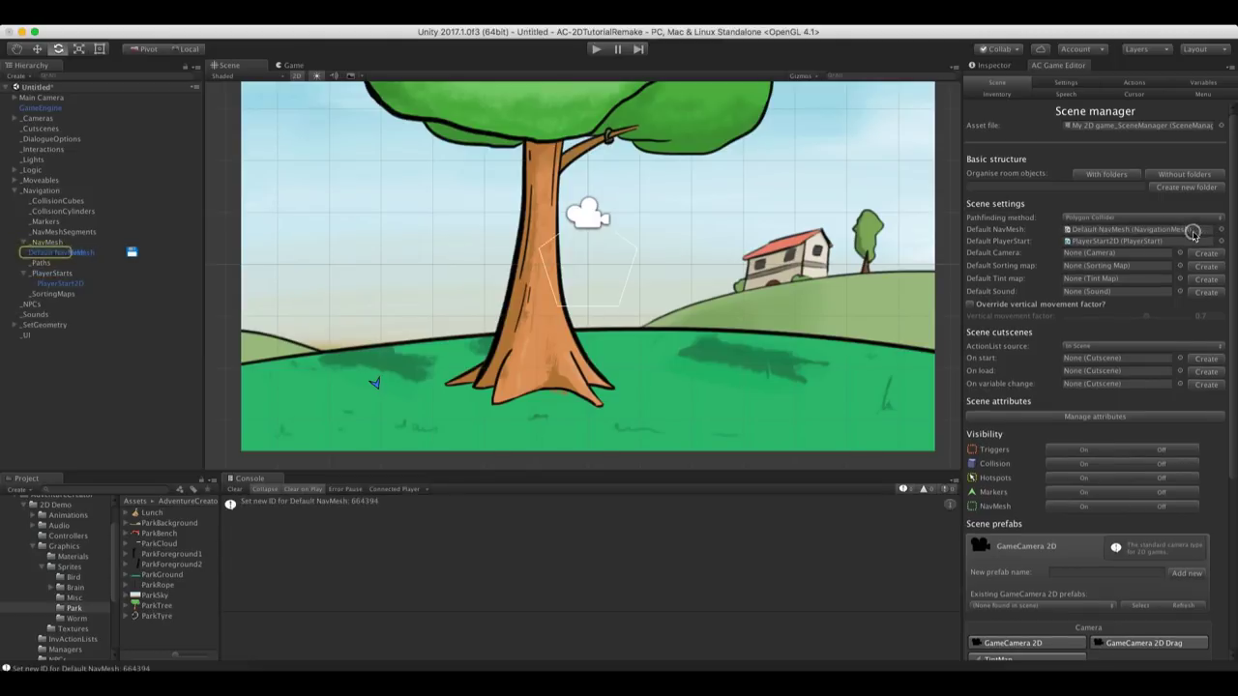
left_click(1122, 232)
left_click(98, 251)
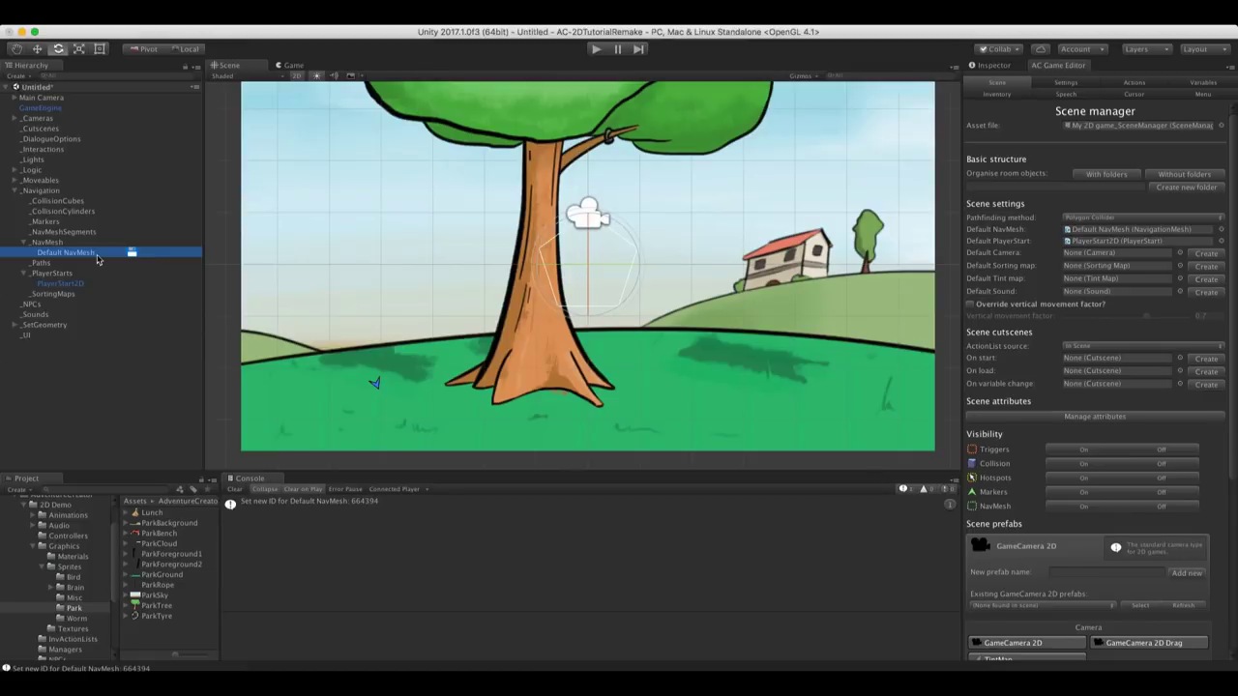
scroll(556, 314, "up", 2)
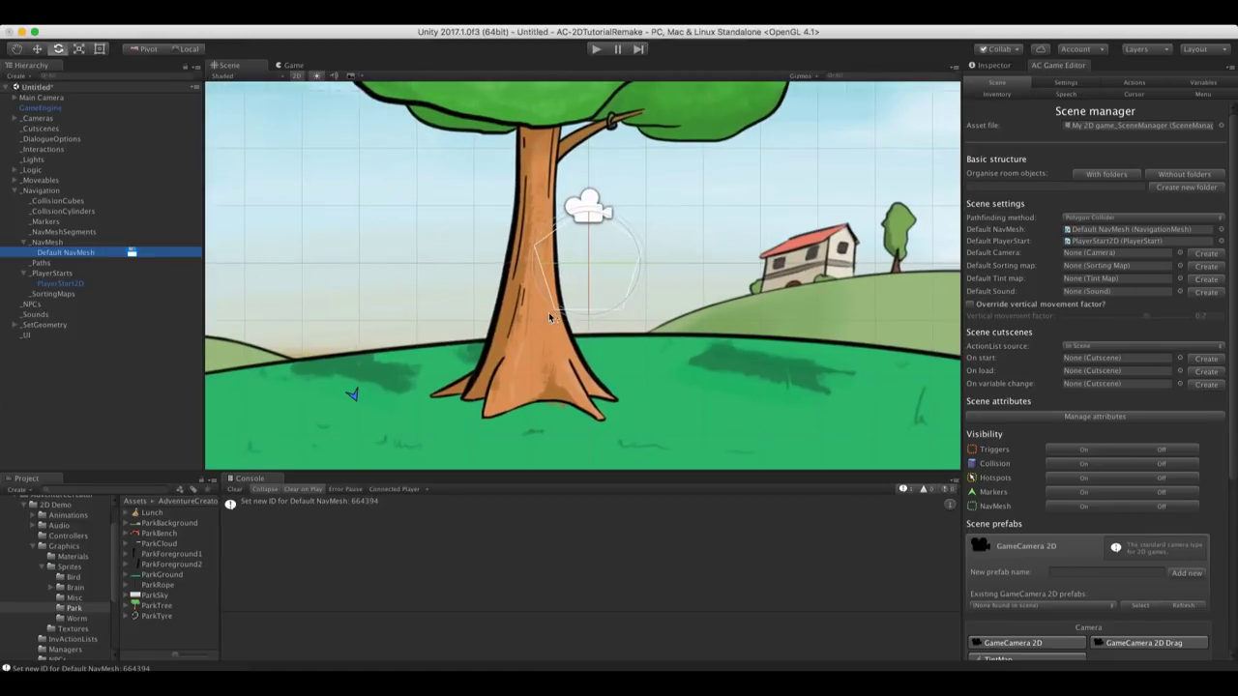
left_click(1002, 69)
Move the Default NavMesh lower over the grass
key("w")
middle_click_drag(568, 381, 590, 343)
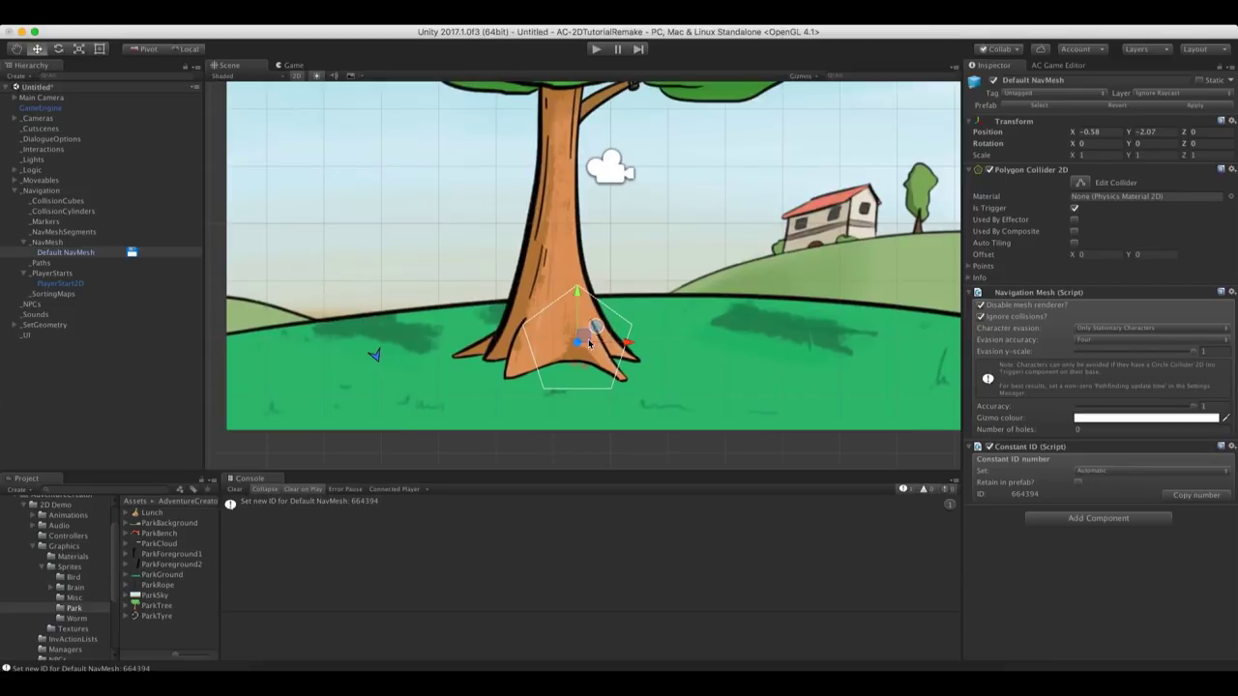
left_click_drag(590, 343, 586, 350)
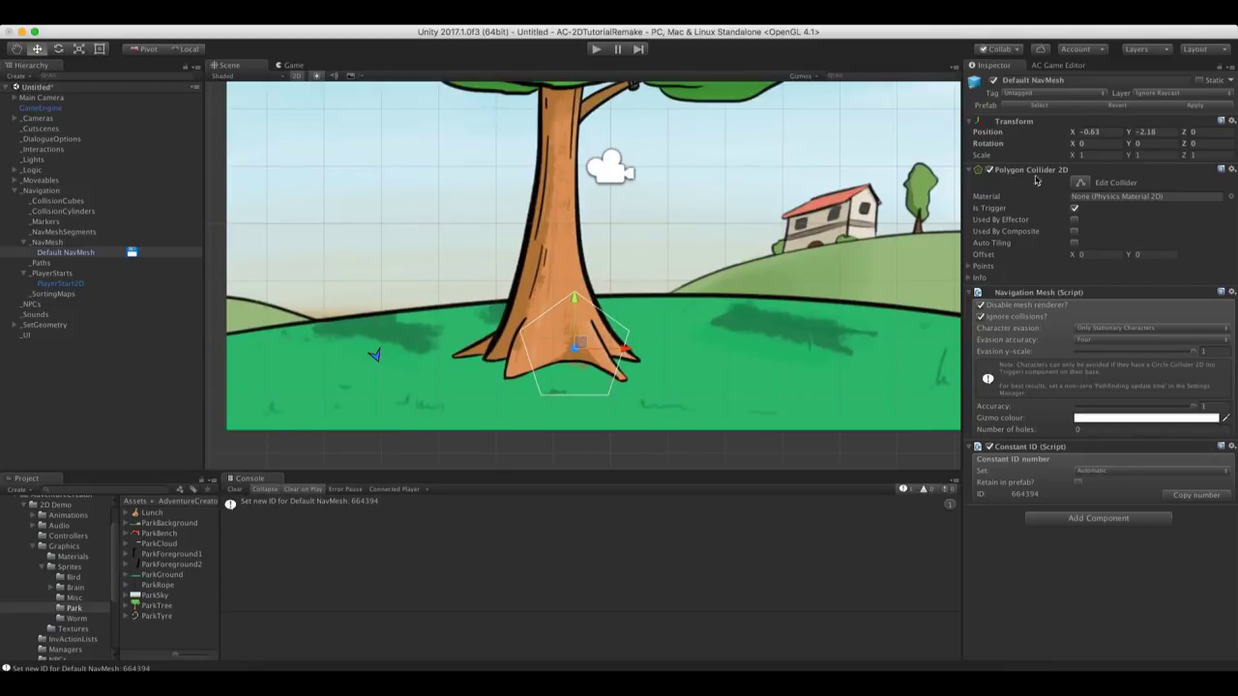
left_click_drag(624, 254, 605, 269)
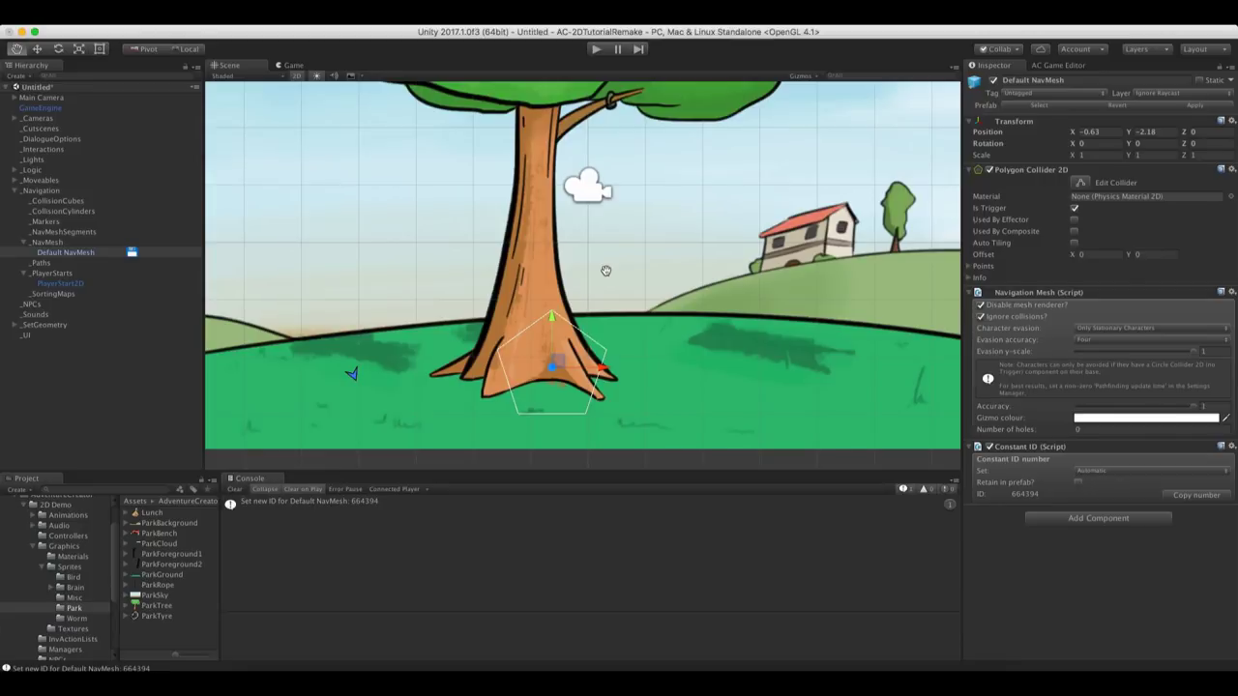
key("w")
left_click_drag(553, 364, 914, 343)
Reshape the NavMesh's polygon outline to cover the lower stretch of grass
left_click(1083, 185)
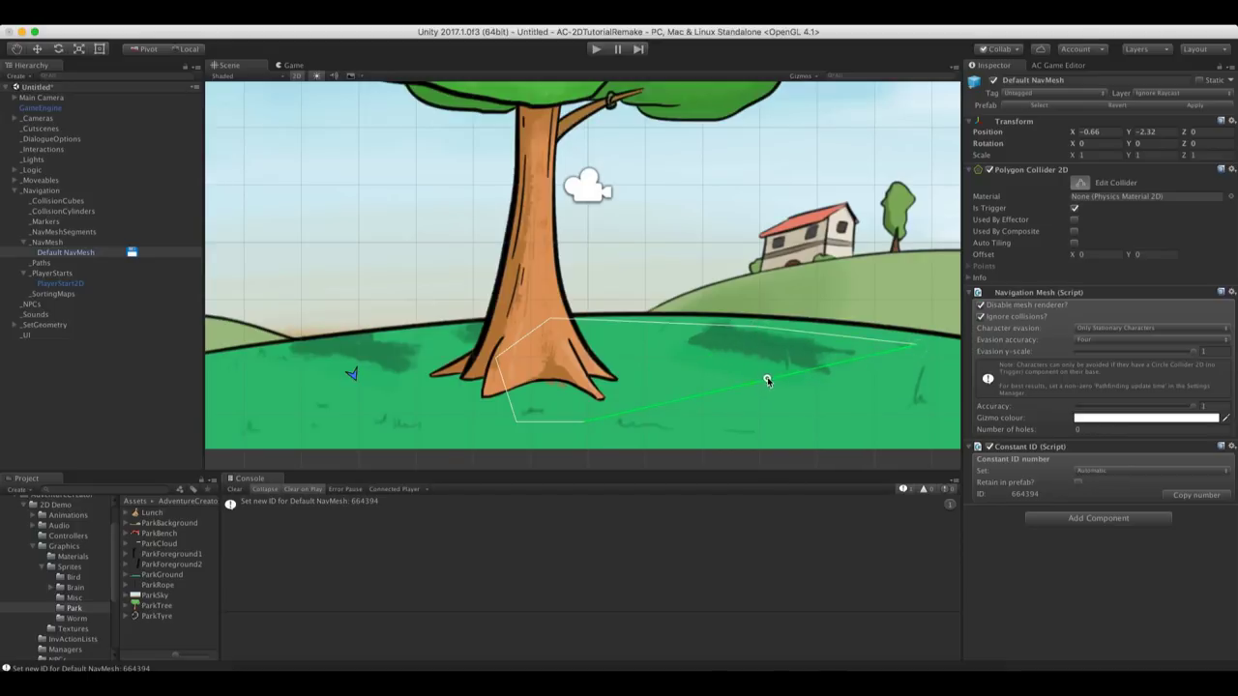
left_click_drag(767, 381, 933, 429)
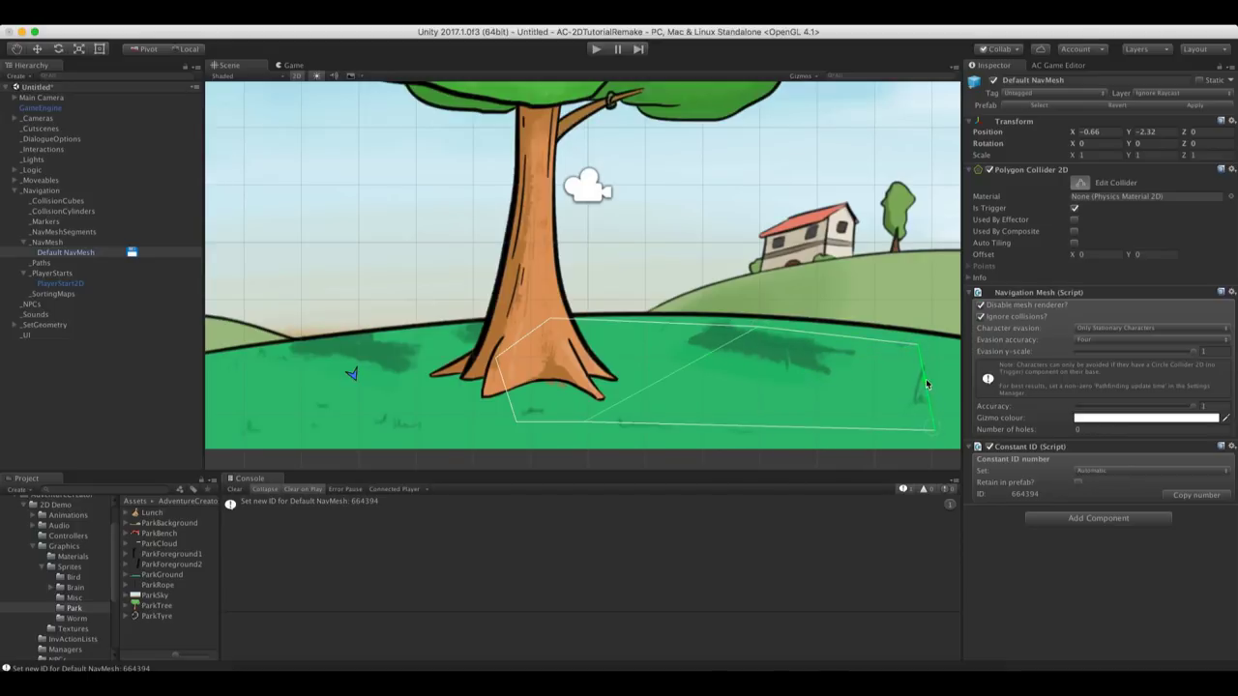
left_click_drag(926, 385, 934, 373)
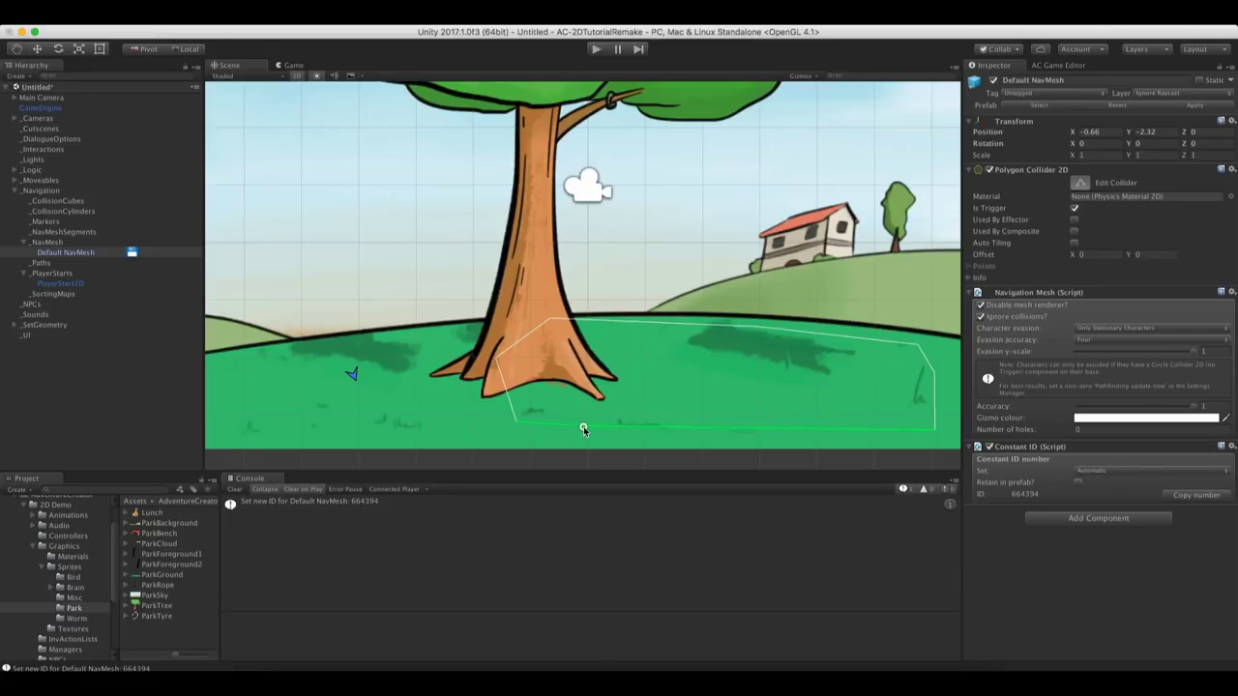
left_click_drag(507, 421, 235, 429)
left_click_drag(374, 391, 235, 372)
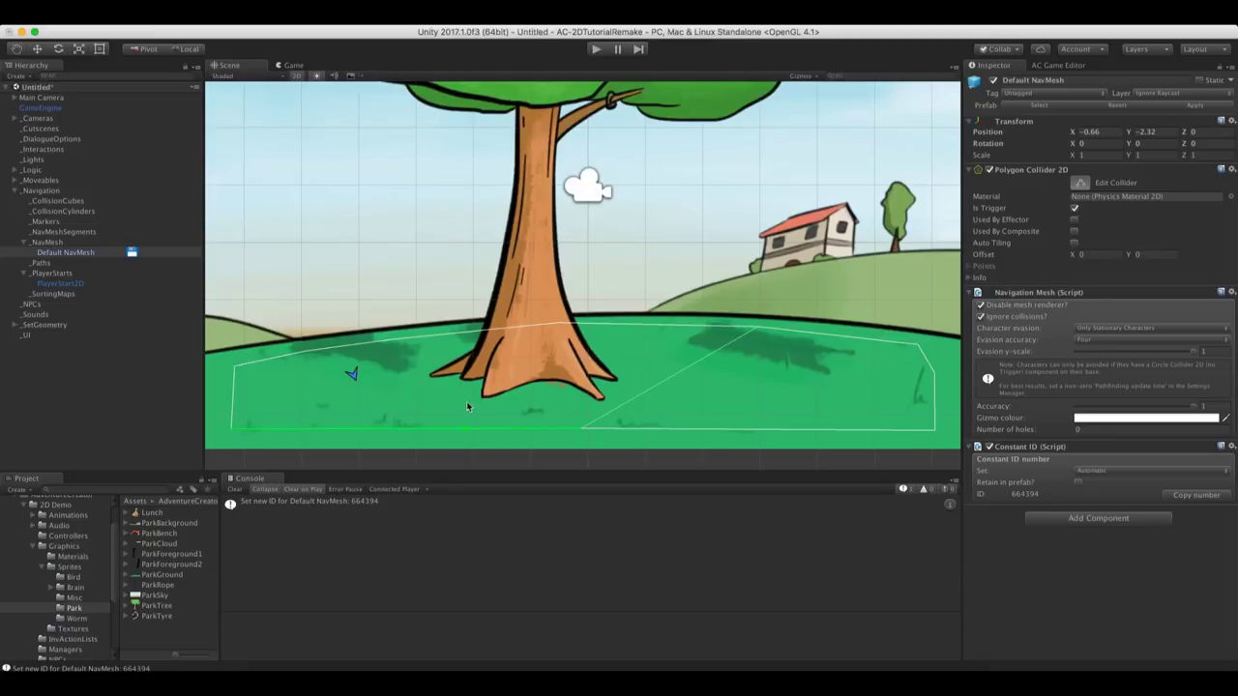
left_click(1081, 184)
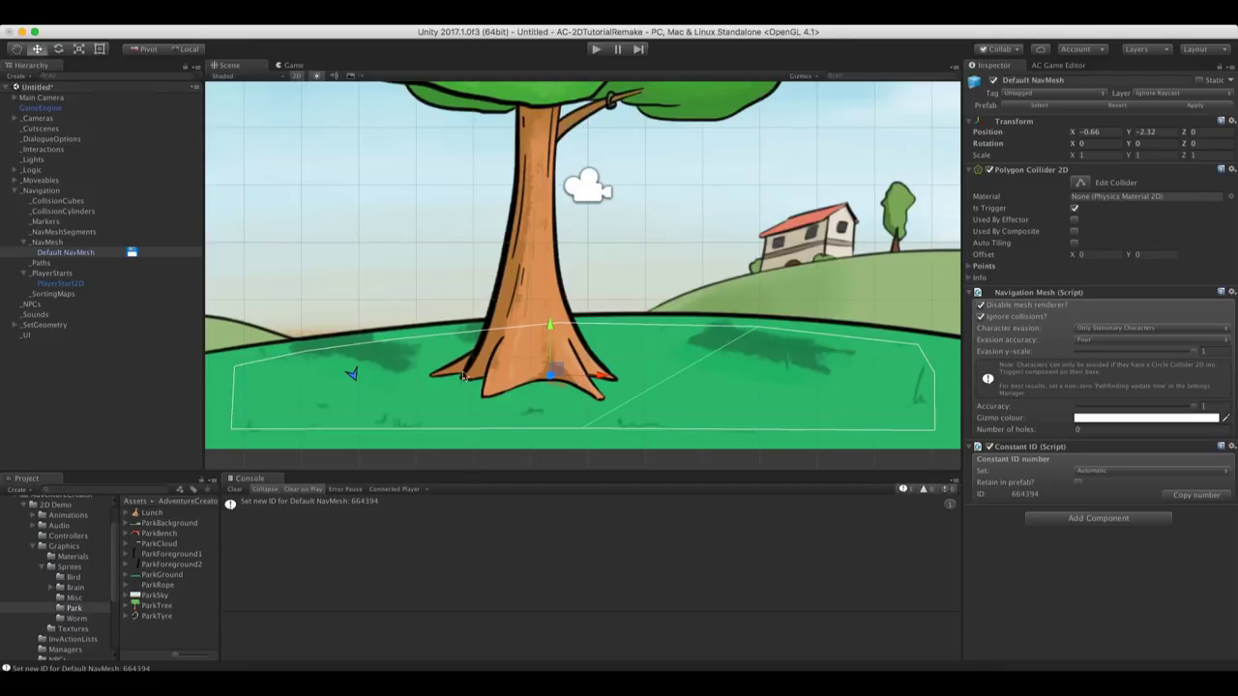
left_click(184, 12)
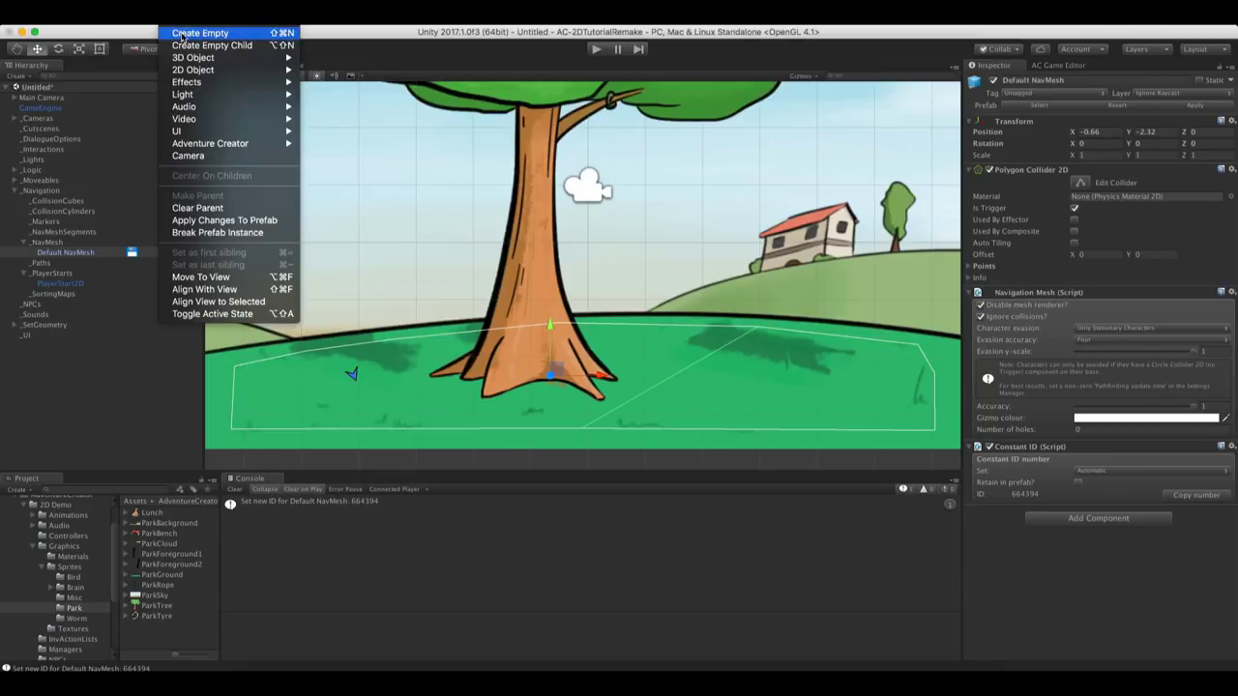
Create an empty object under _NavMesh and add a Polygon Collider 2D
left_click(200, 33)
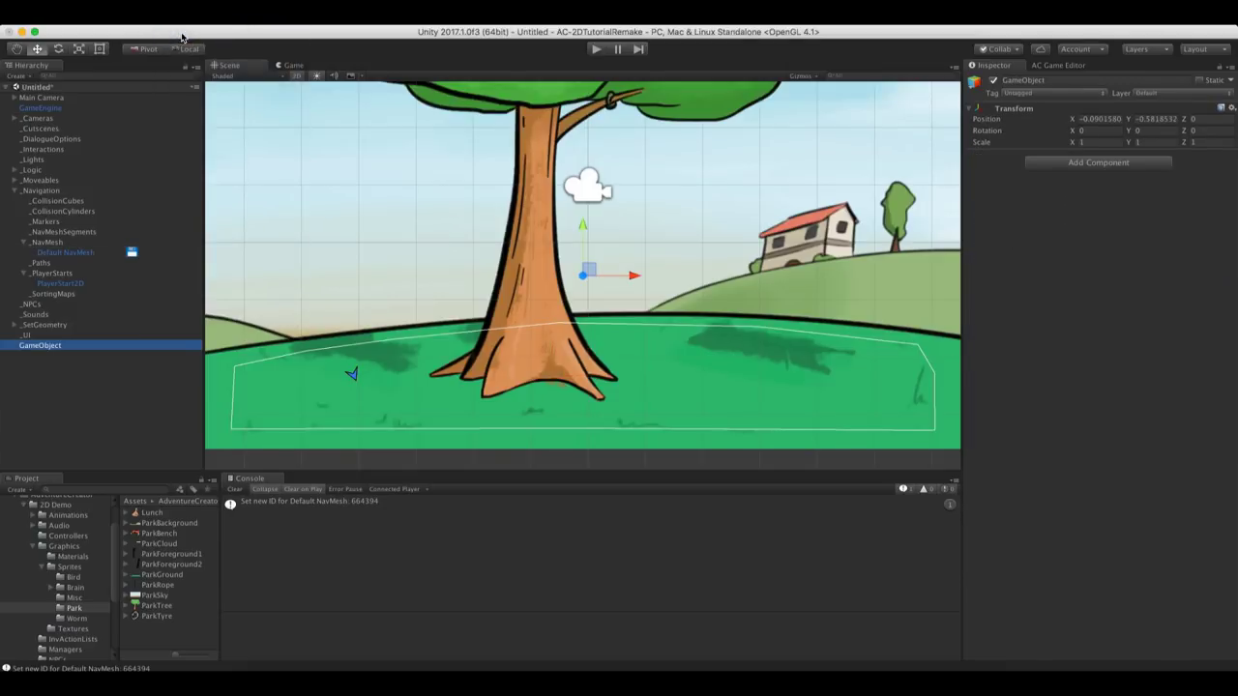
left_click_drag(35, 346, 51, 242)
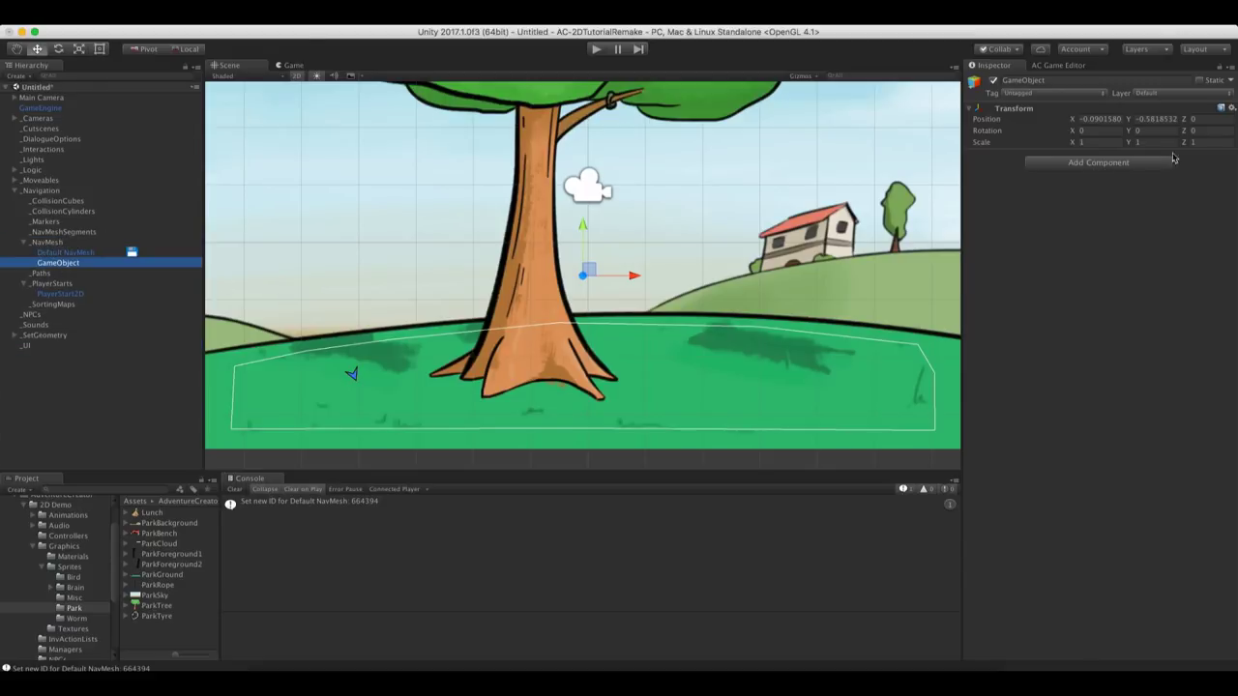
left_click(1119, 166)
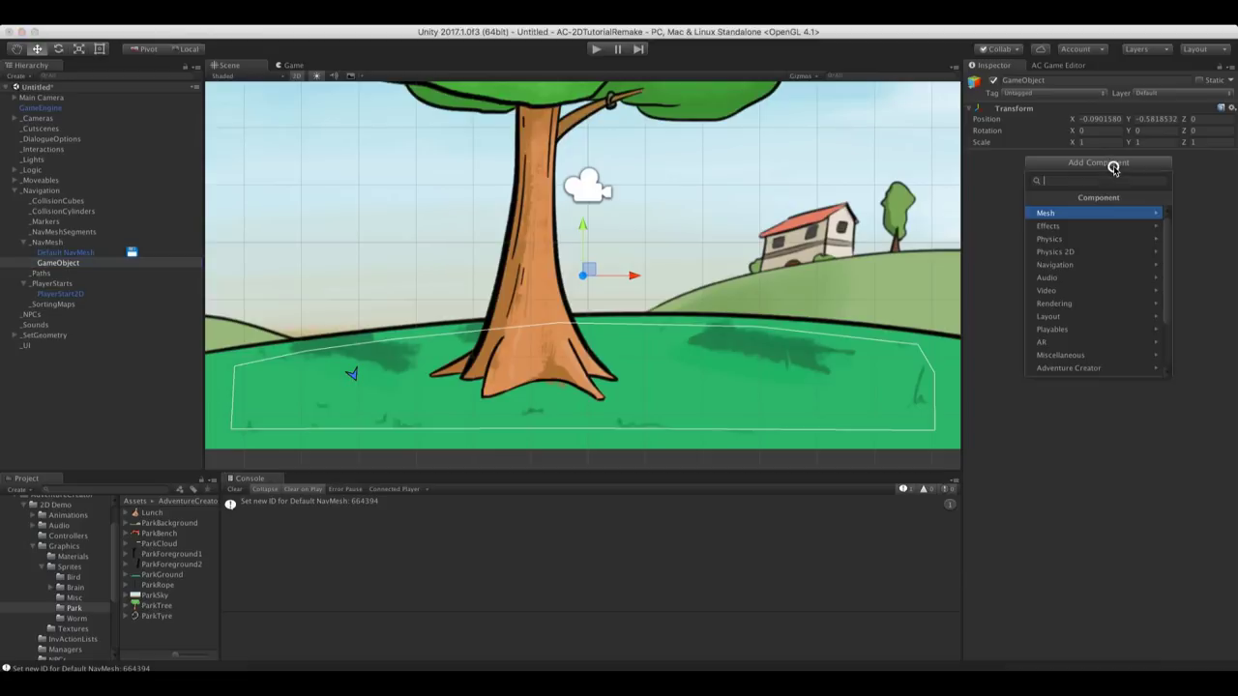
type("poly")
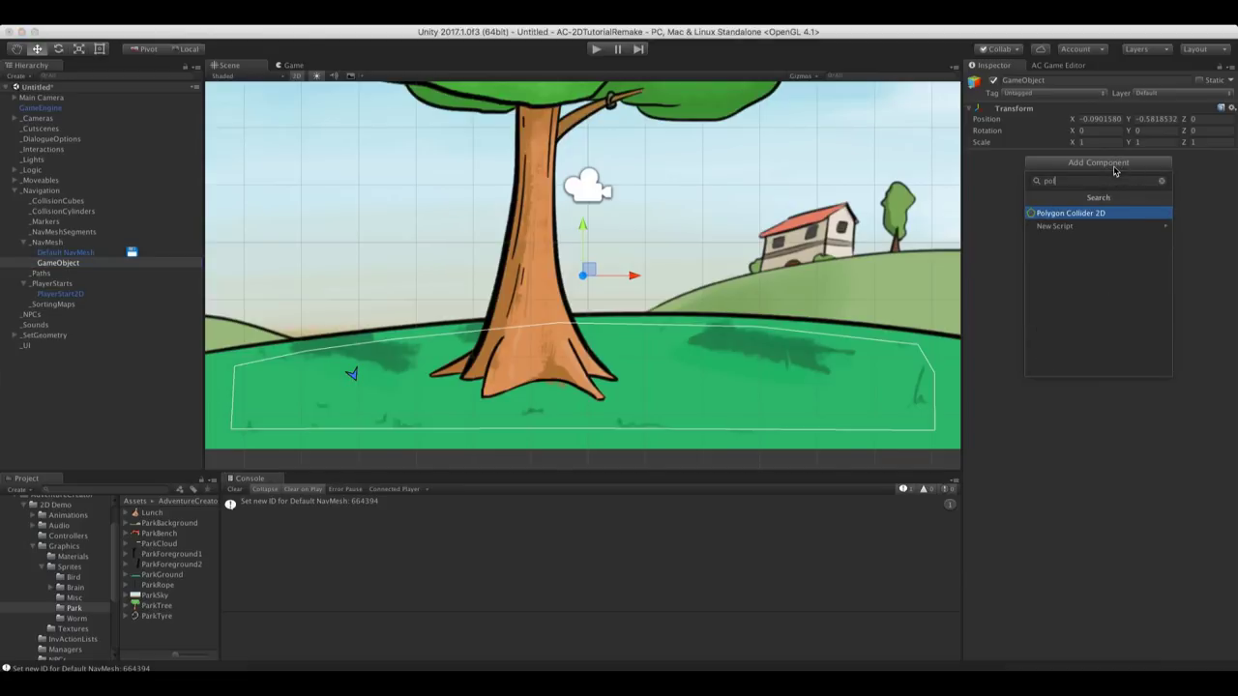
left_click(1099, 216)
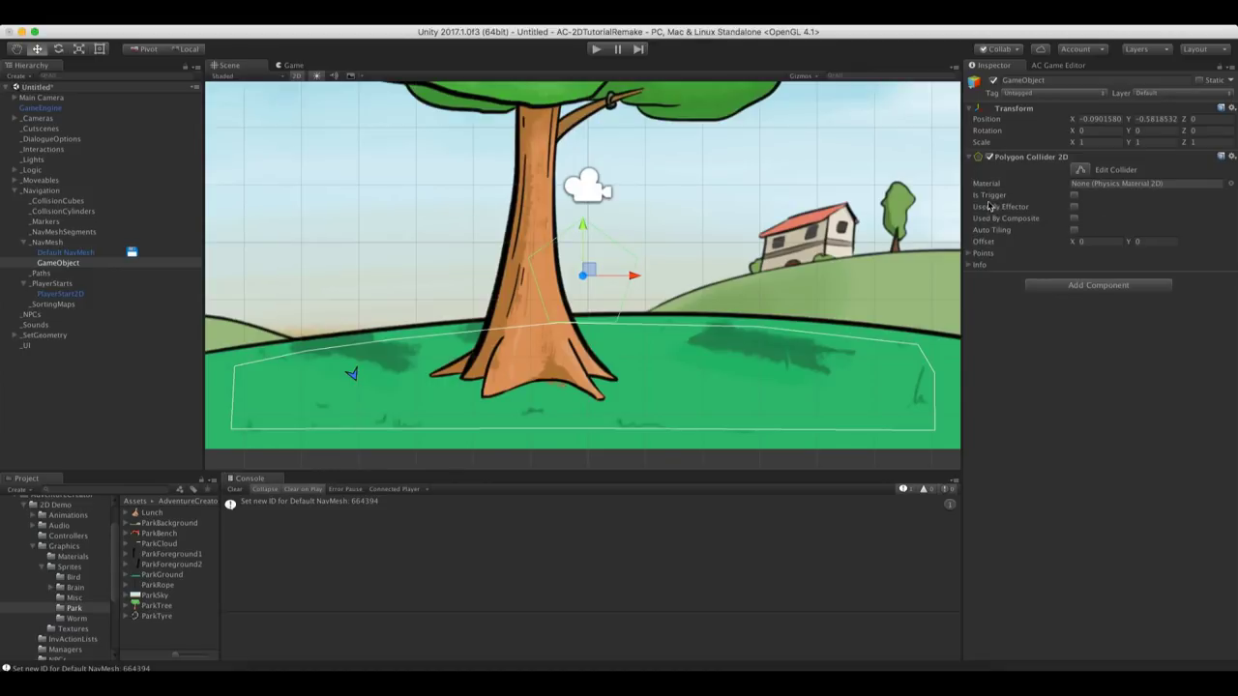
Make the collider a trigger and reshape it around the tree trunk's base
left_click(1073, 195)
left_click(1080, 170)
mouse_move(619, 326)
left_mouse_down()
mouse_move(671, 373)
mouse_move(593, 387)
mouse_move(610, 385)
mouse_move(618, 350)
left_mouse_up()
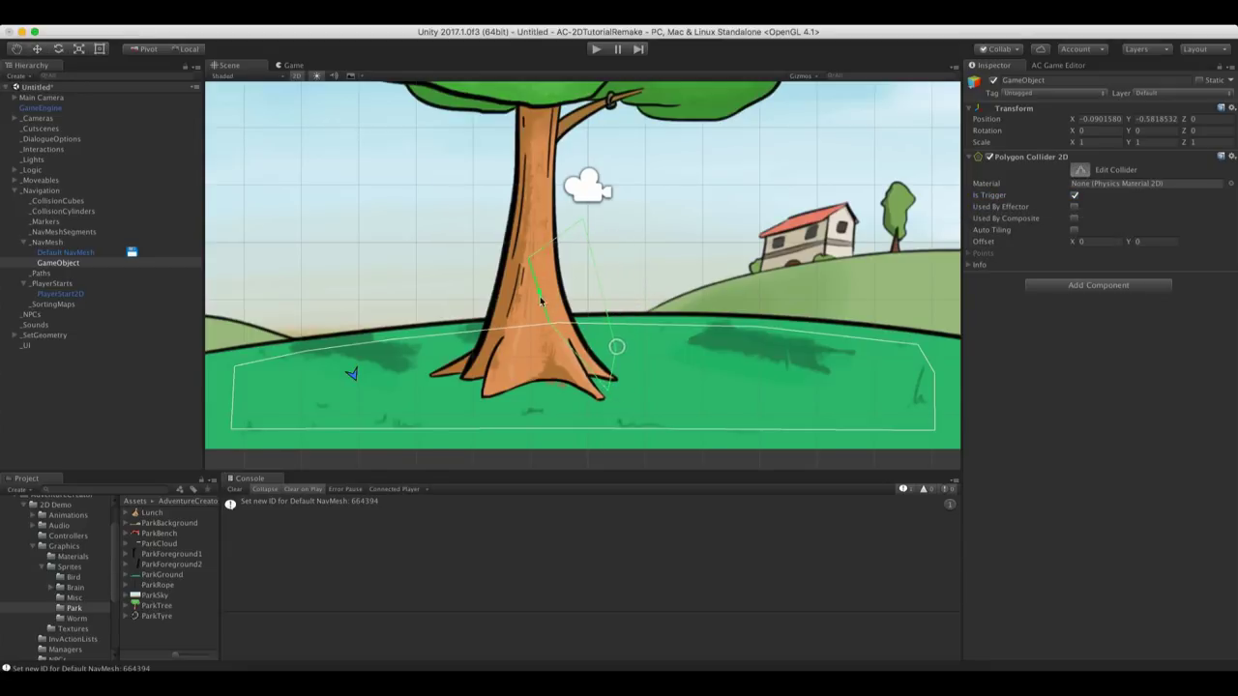
left_click_drag(527, 259, 430, 375)
left_click_drag(548, 323, 484, 394)
left_click_drag(619, 350, 619, 374)
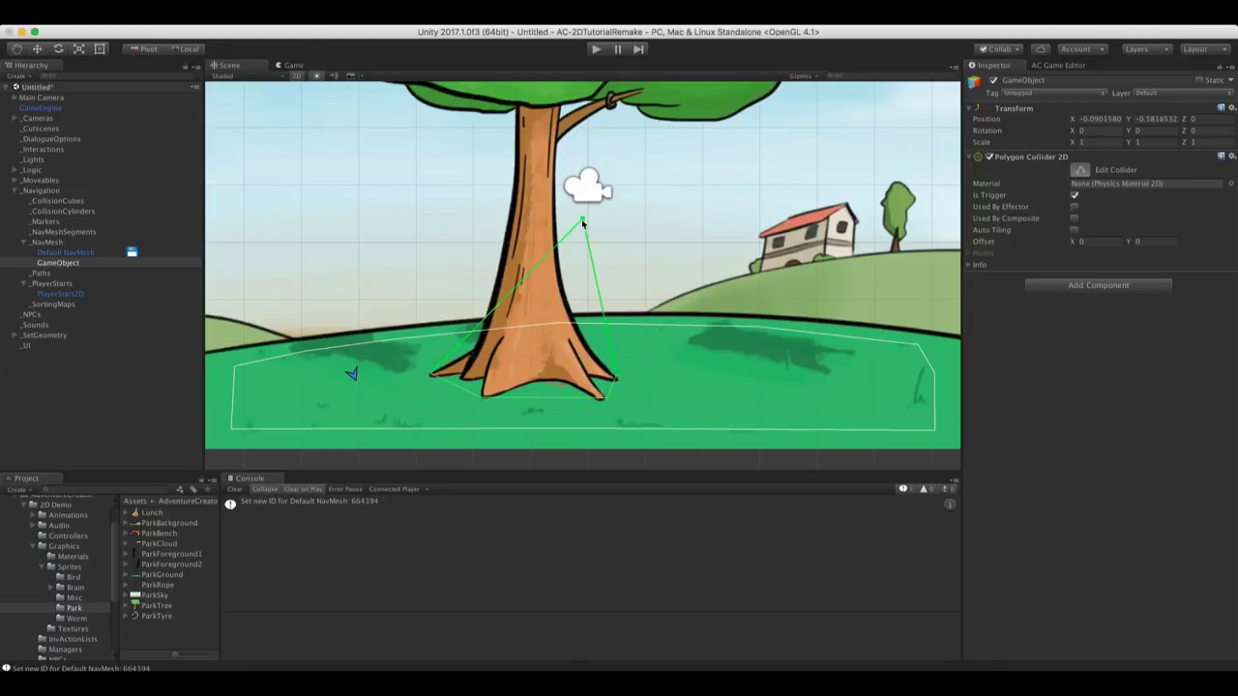
left_click_drag(584, 221, 432, 374)
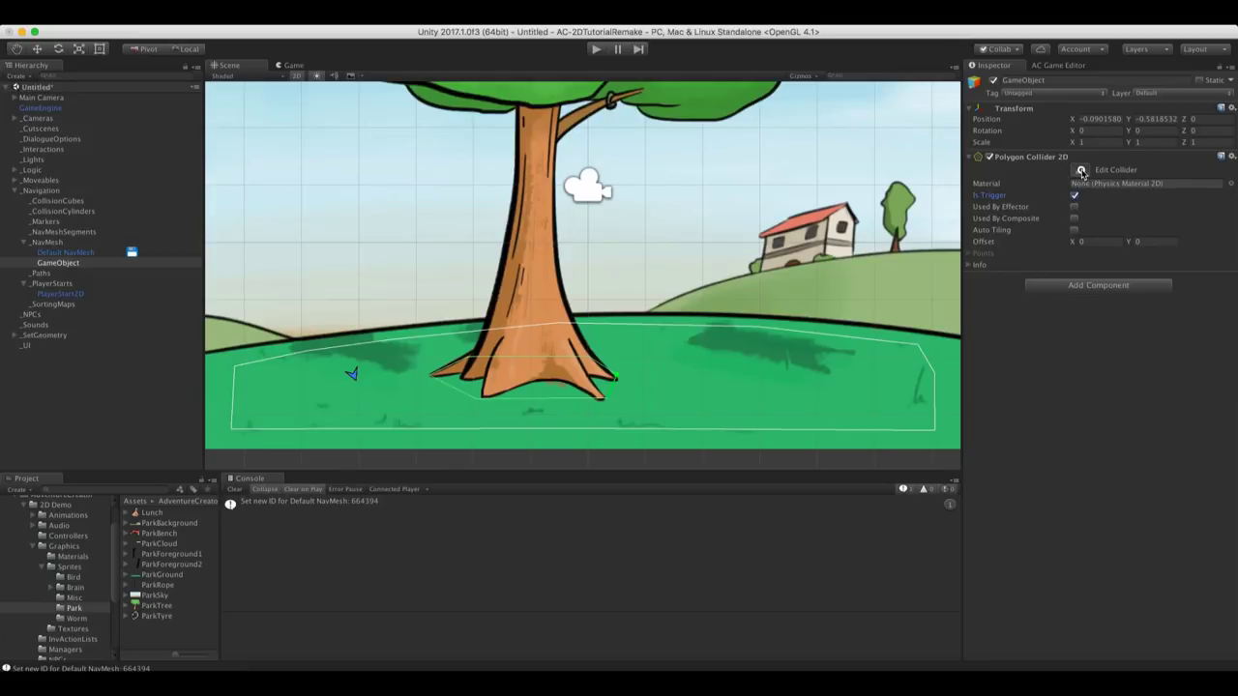
left_click(1080, 170)
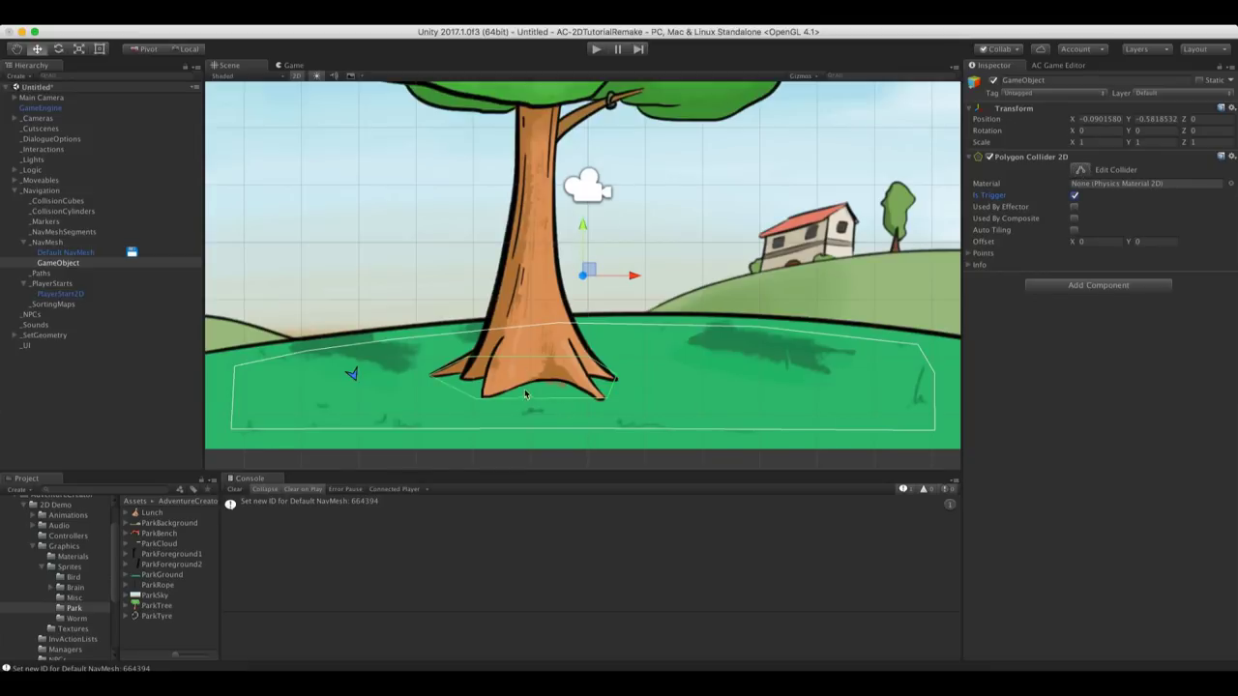
Rename the collider object to TreeBase
left_click(1045, 83)
type("TreeBase")
key("Return")
left_click(85, 252)
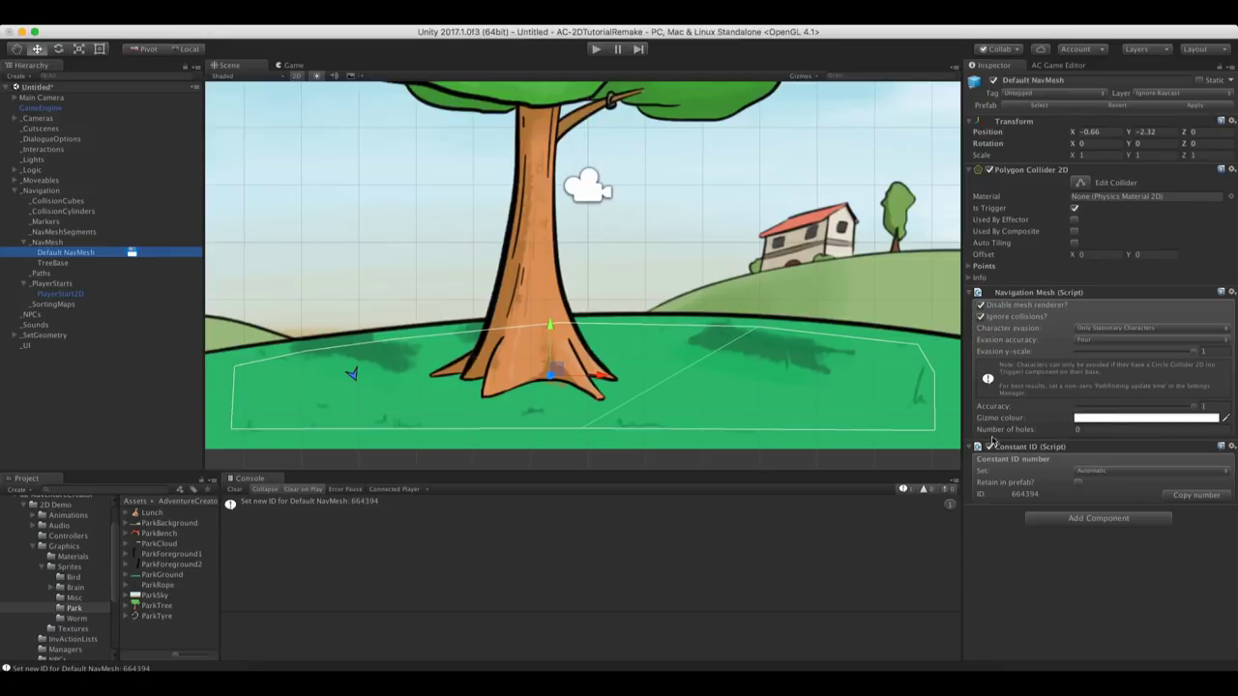
Set the Default NavMesh to 1 hole and assign TreeBase to Hole #0
left_click(1081, 429)
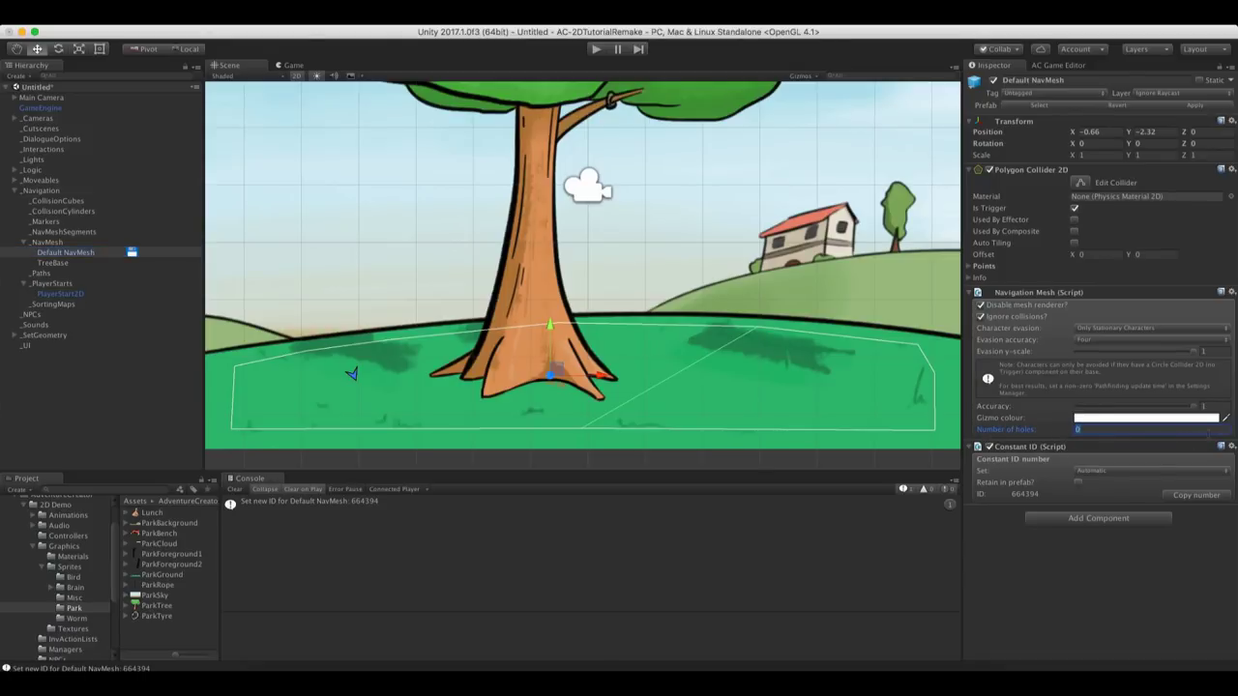
type("1")
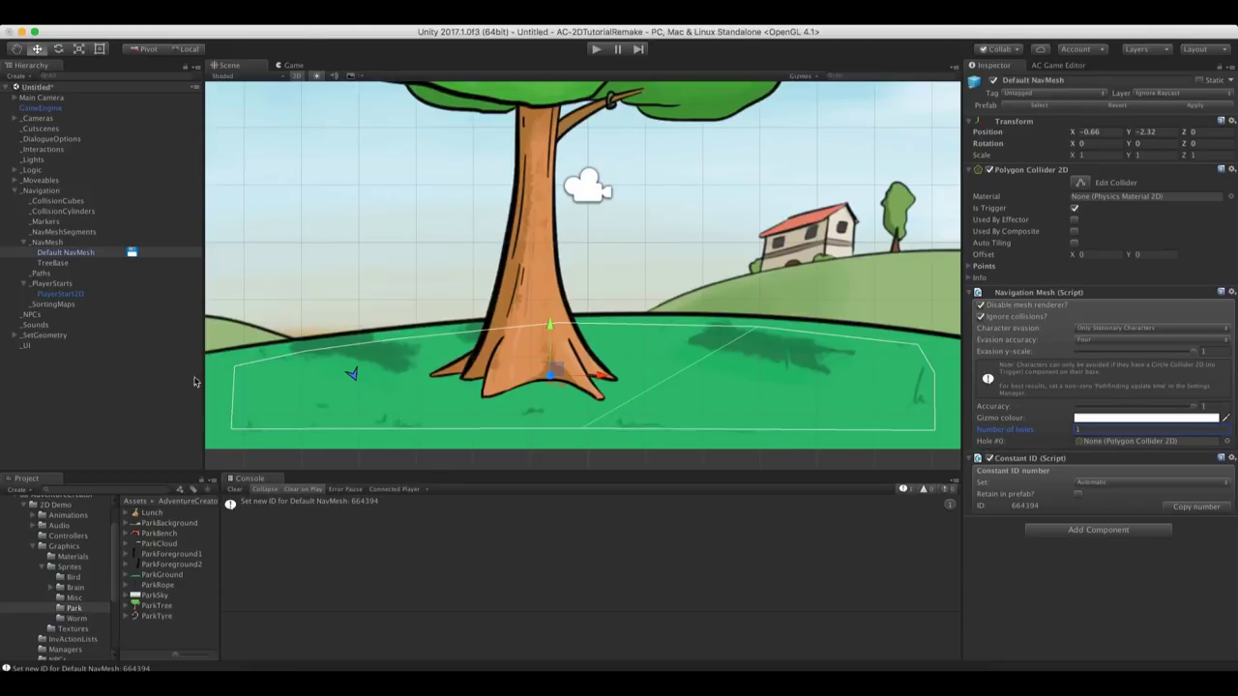
left_click_drag(50, 253, 1124, 444)
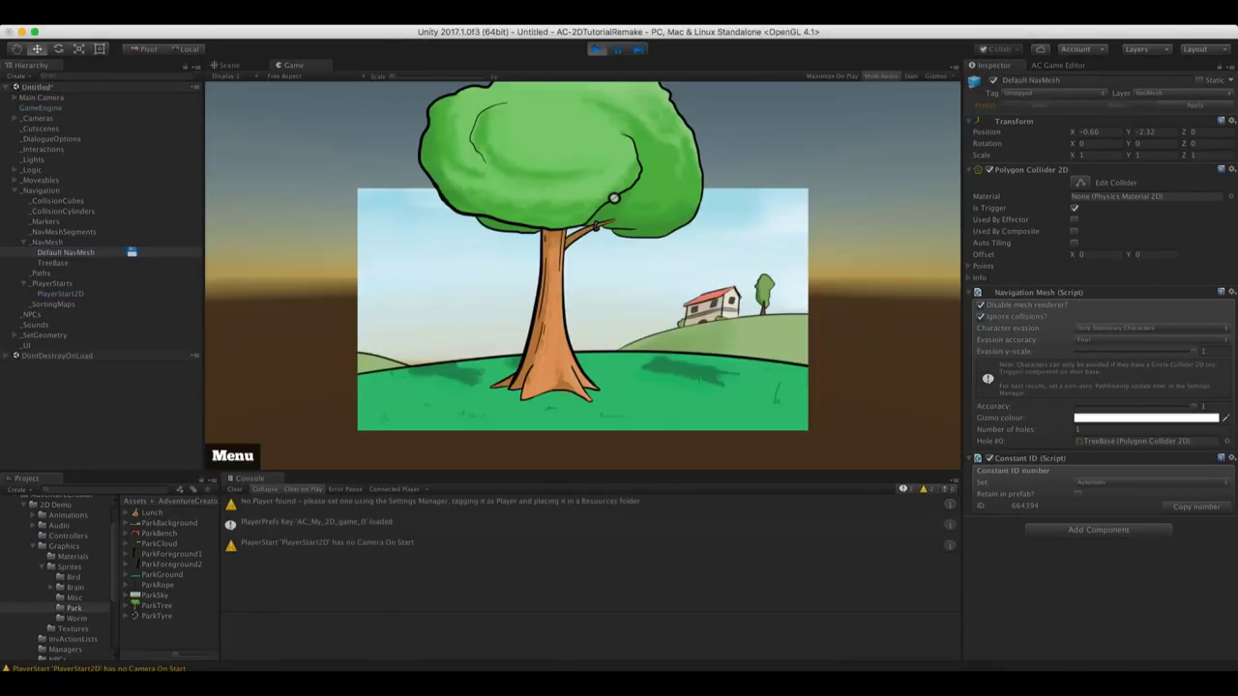
Return to the Scene view and undo an accidental NavMesh nudge
left_click(232, 67)
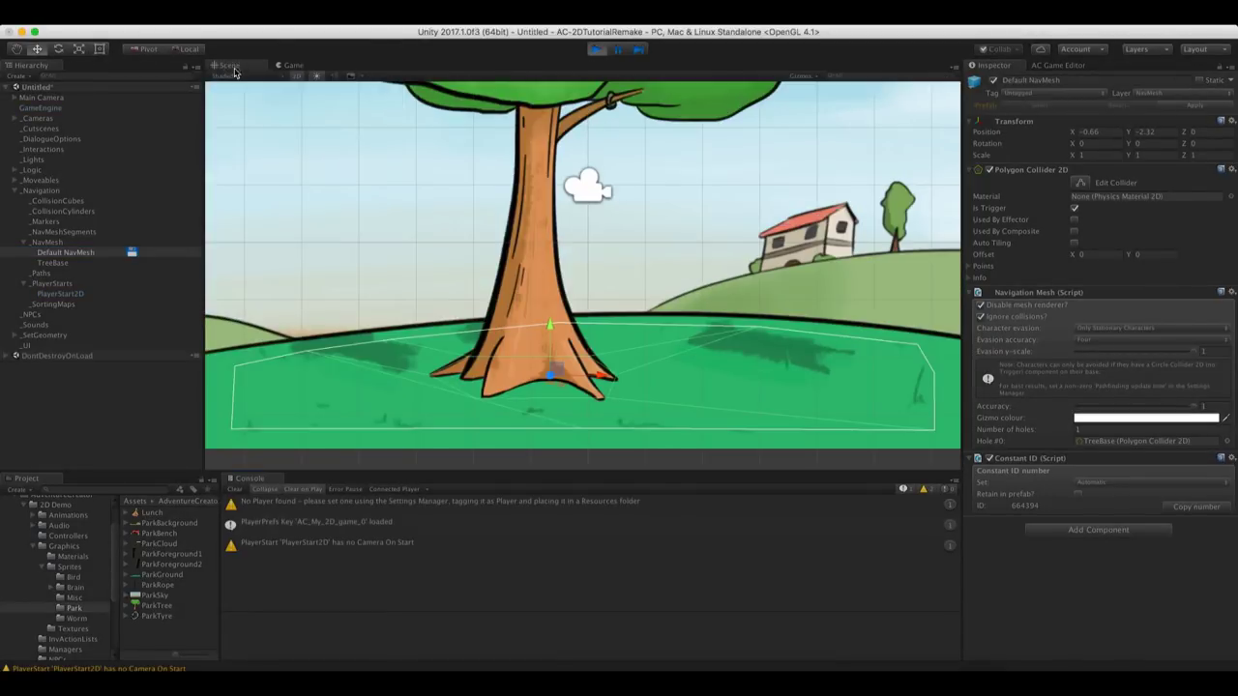
scroll(540, 295, "up", 3)
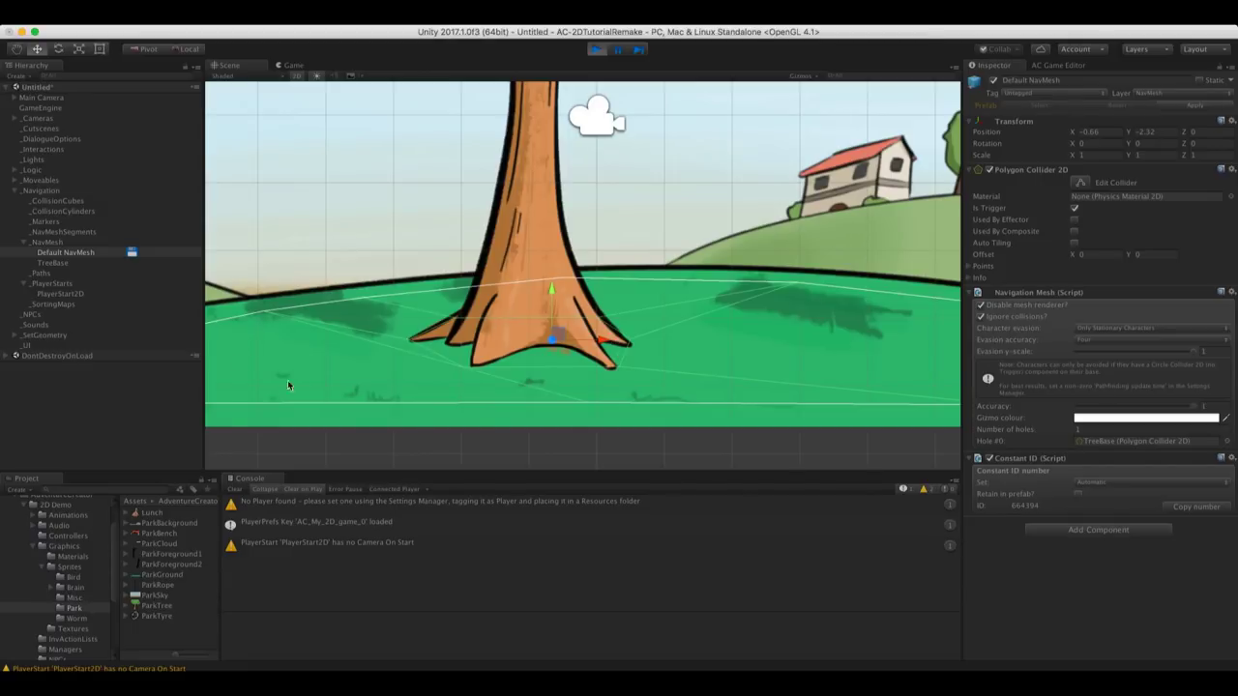
mouse_move(562, 331)
left_mouse_down()
mouse_move(585, 280)
mouse_move(583, 334)
mouse_move(569, 321)
mouse_move(588, 333)
mouse_move(561, 334)
mouse_move(588, 327)
mouse_move(570, 347)
mouse_move(572, 326)
mouse_move(589, 332)
mouse_move(561, 326)
mouse_move(578, 319)
left_mouse_up()
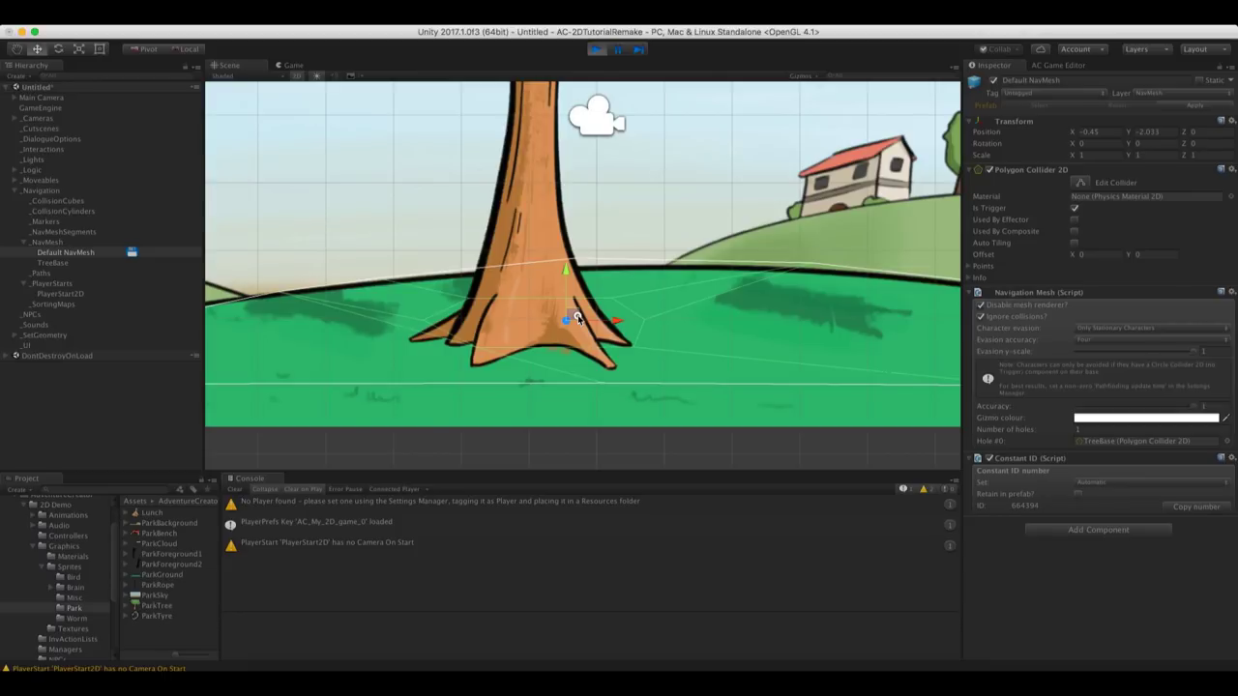
key("super+z")
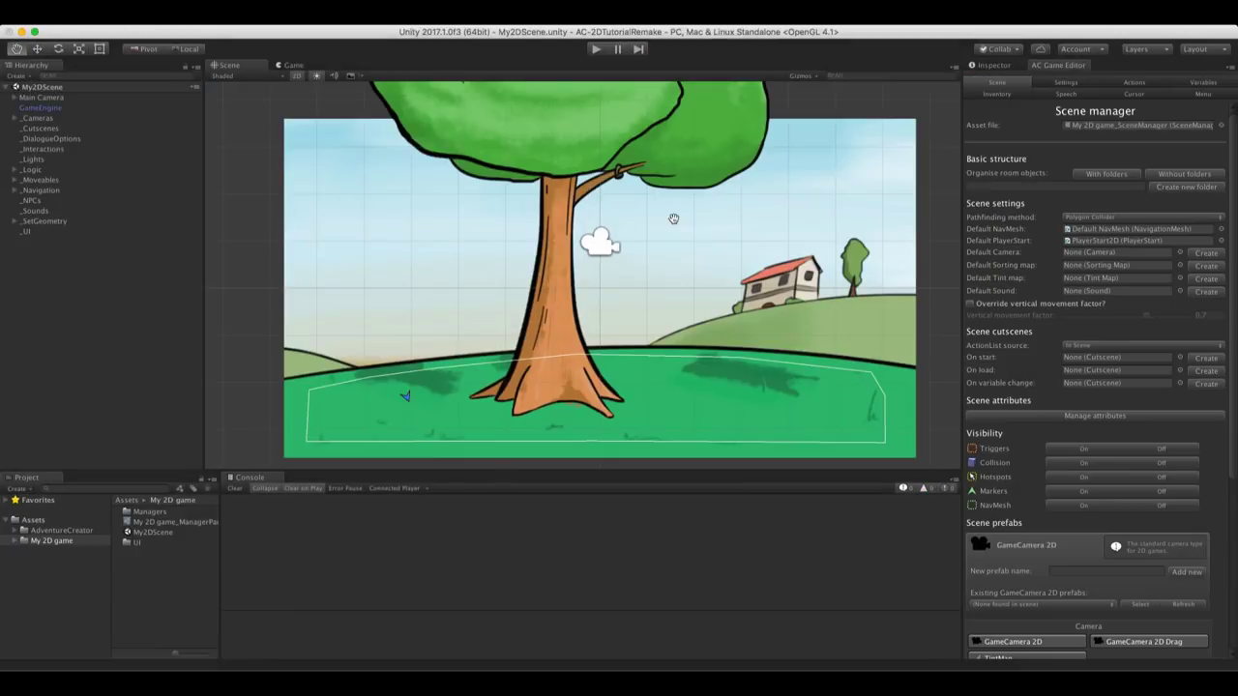
Set the Main Camera's field of view to about 35.8 and Position Y to -0.08
left_click(293, 65)
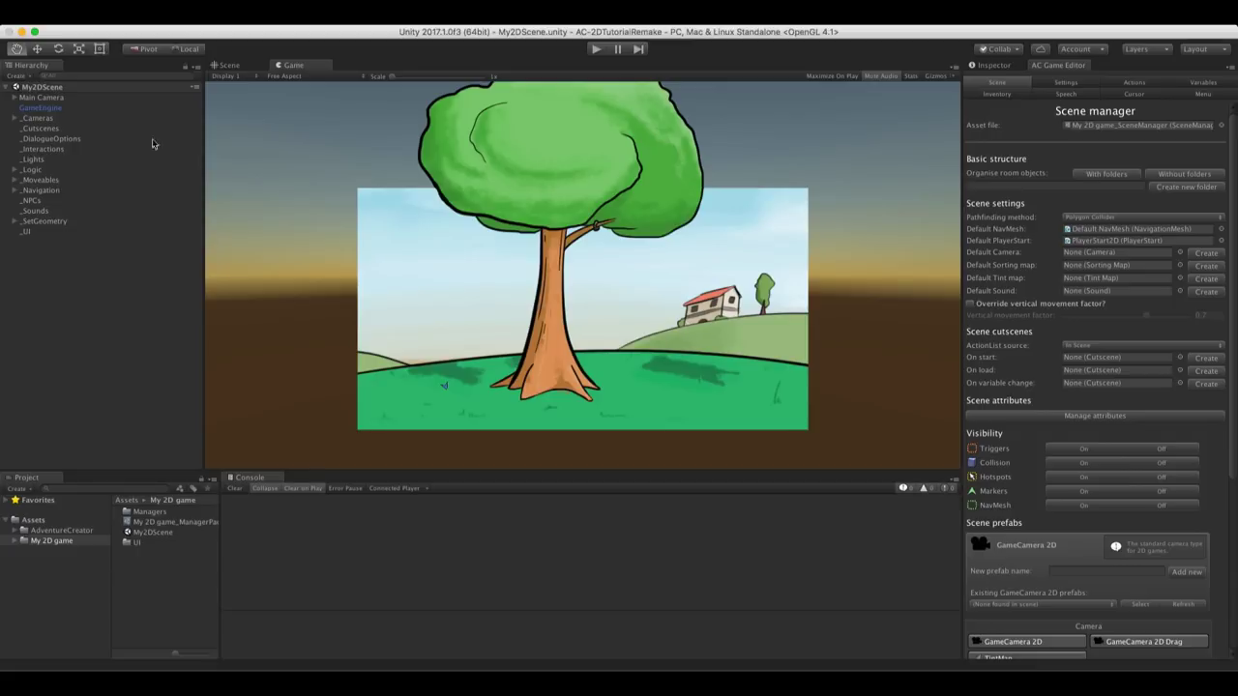
left_click(41, 97)
left_click(994, 65)
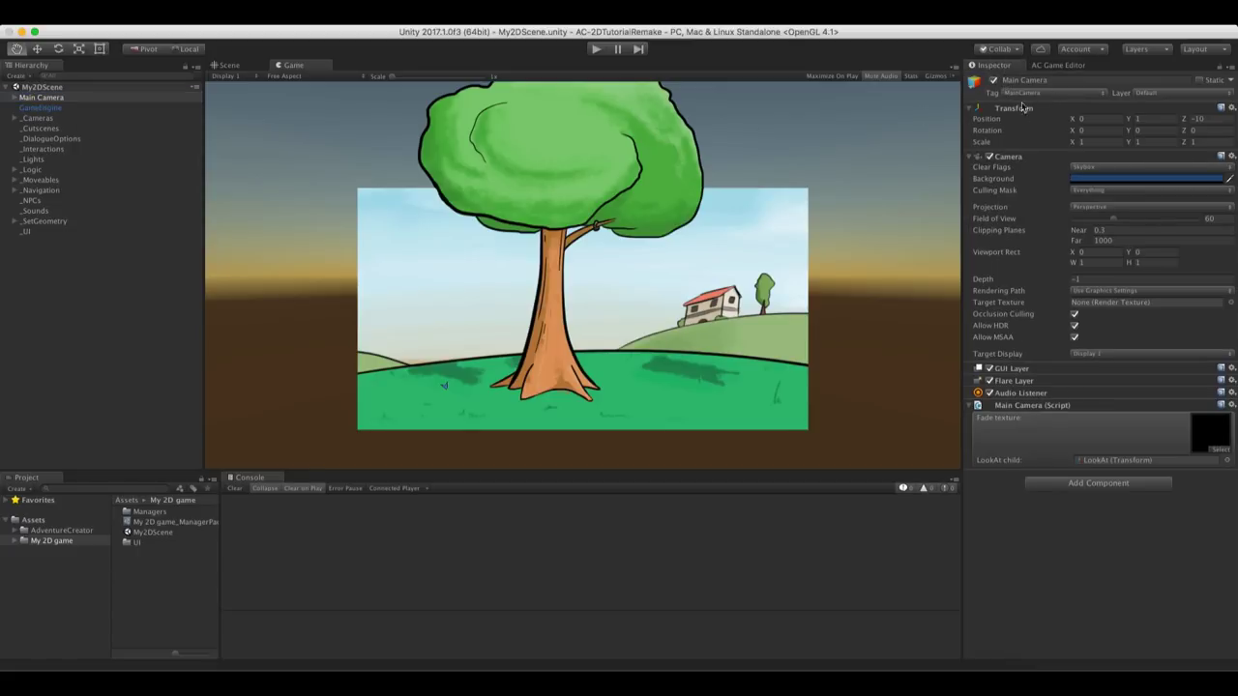
left_click_drag(1114, 220, 1097, 220)
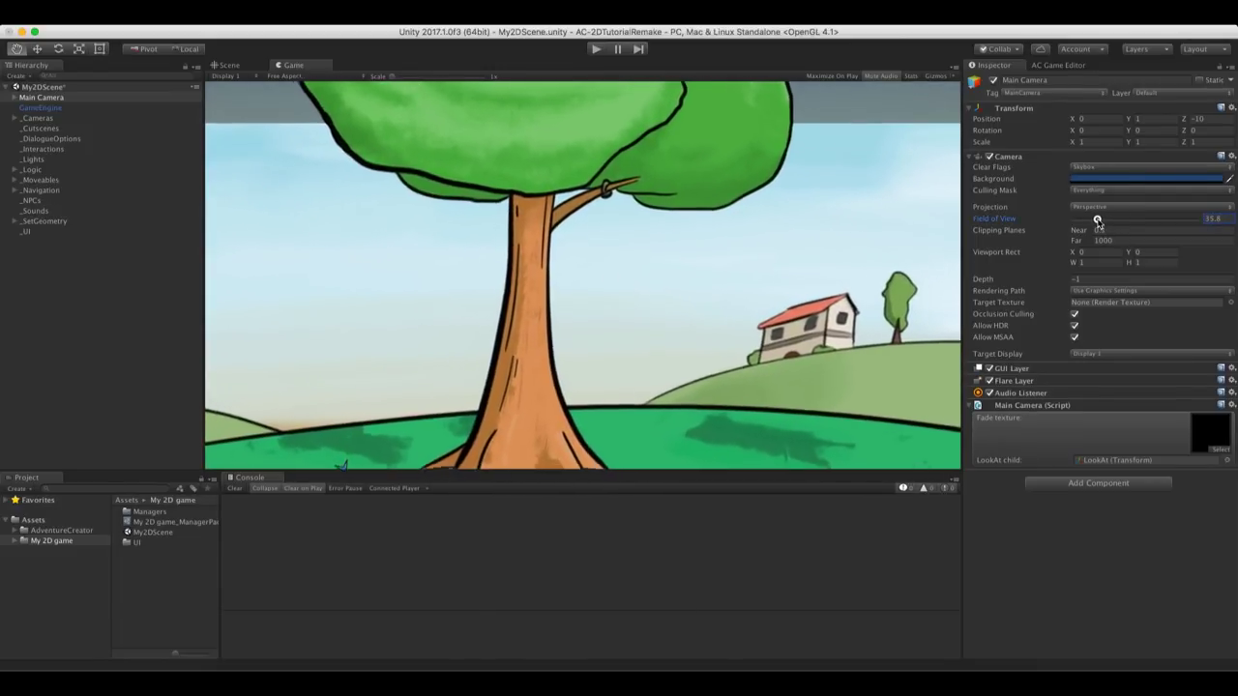
left_click_drag(1128, 120, 1103, 124)
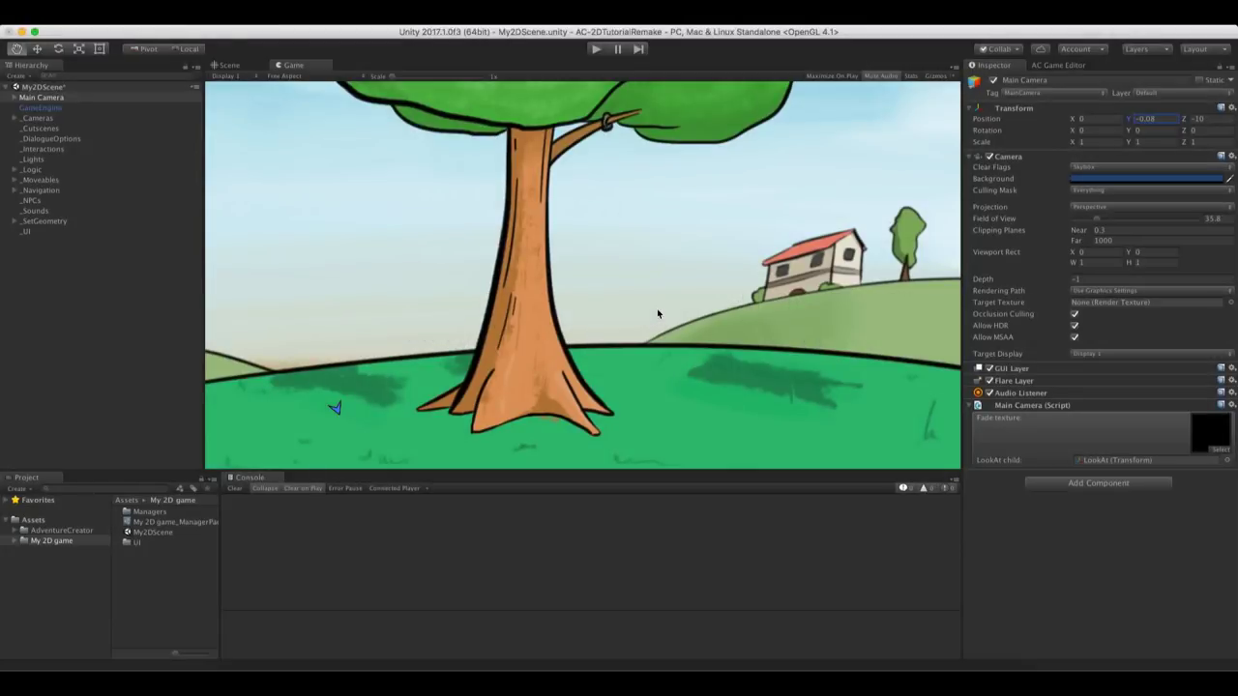
left_click(93, 530)
Drag the Brain's Idle_D sprite from the BrainIdle folder into the scene
left_click(14, 532, "alt")
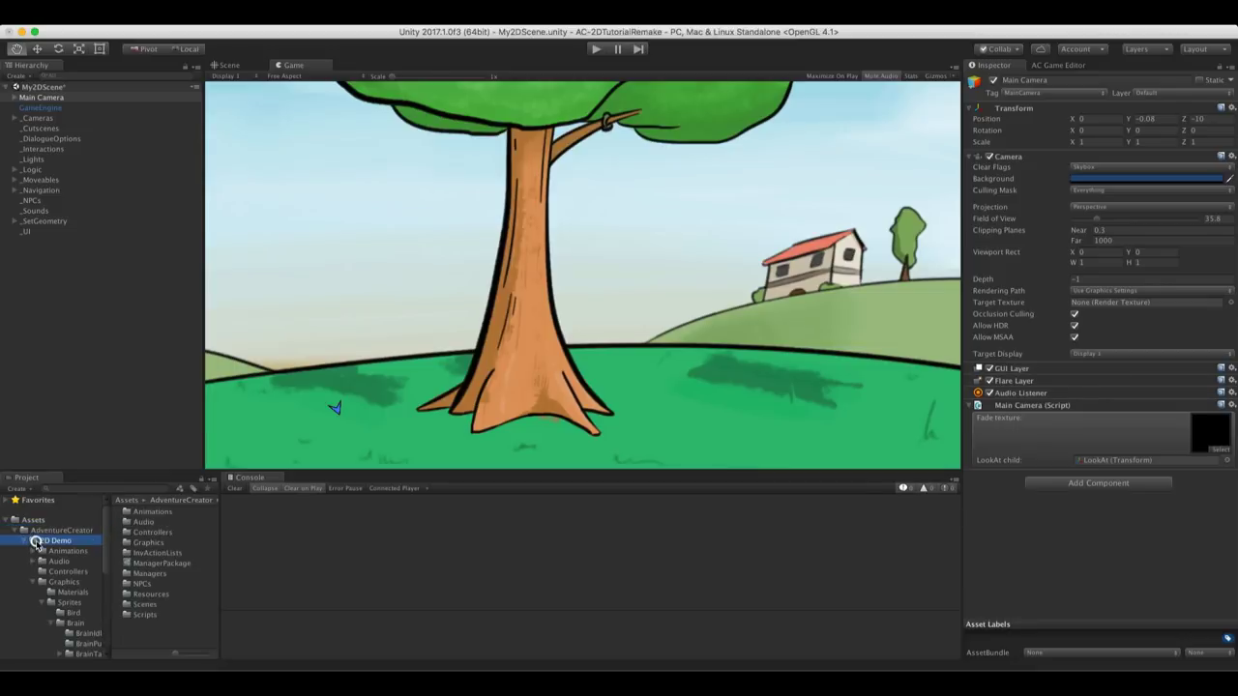
left_click(63, 582)
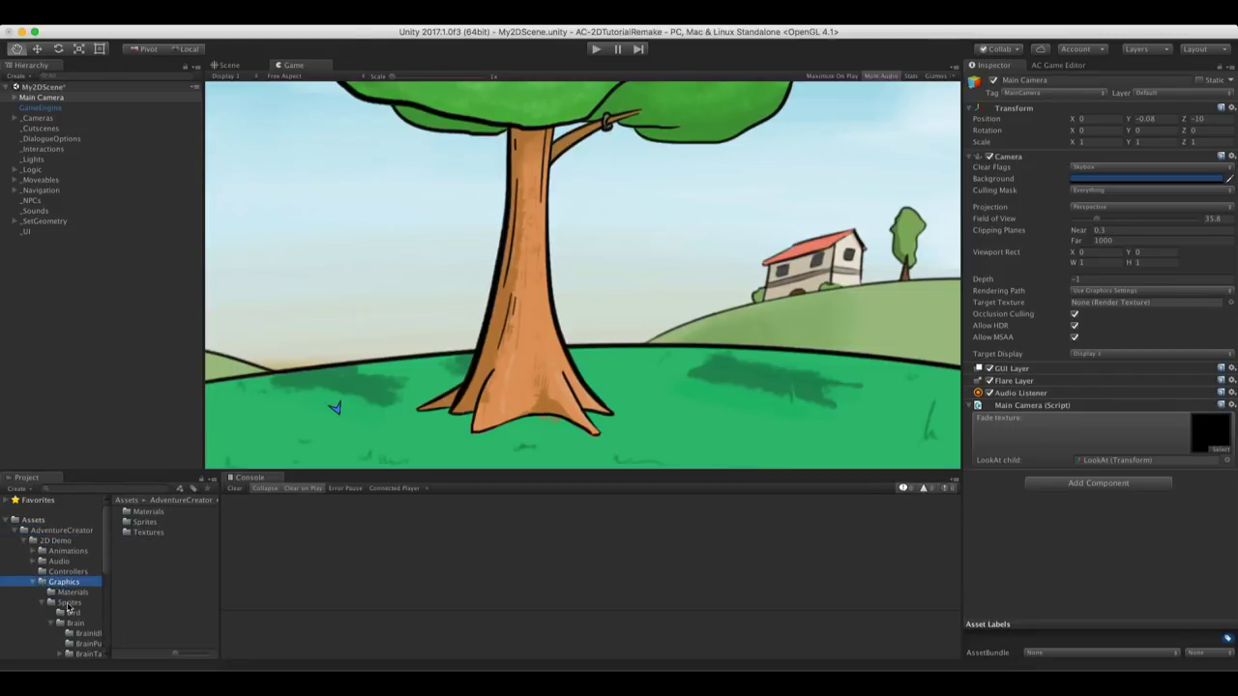
left_click(68, 603)
scroll(68, 599, "down", 1)
left_click(69, 595)
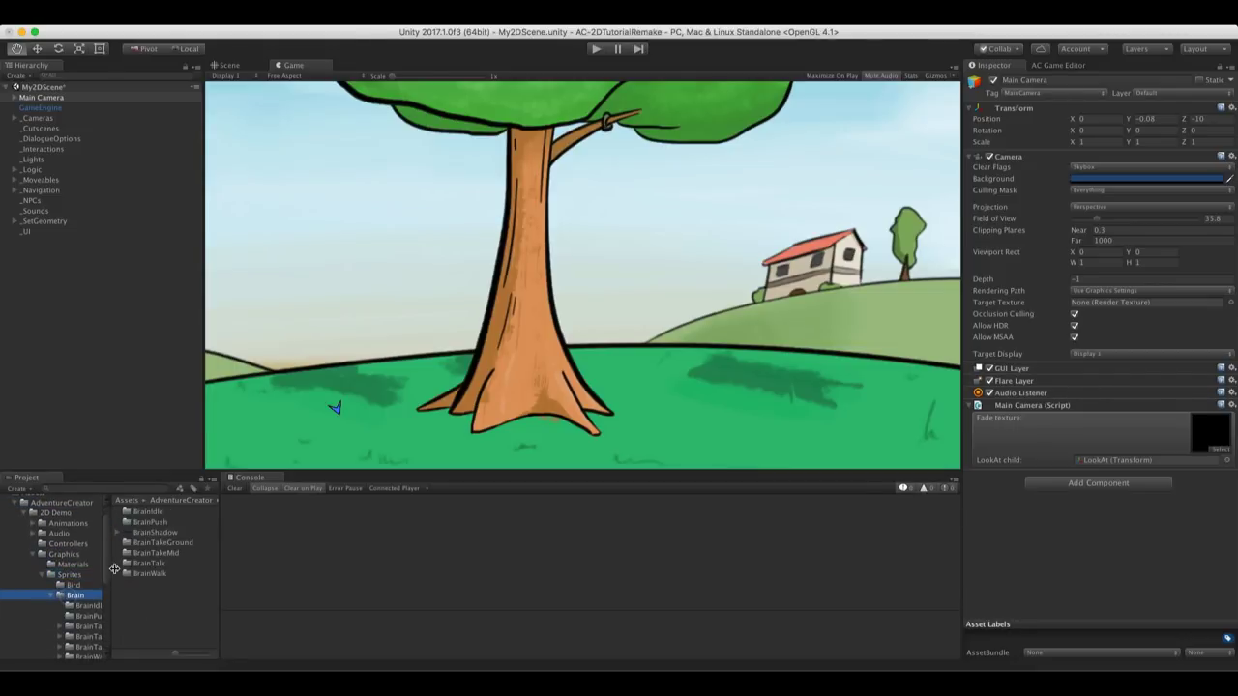
left_click_drag(110, 580, 130, 584)
left_click_drag(125, 571, 122, 575)
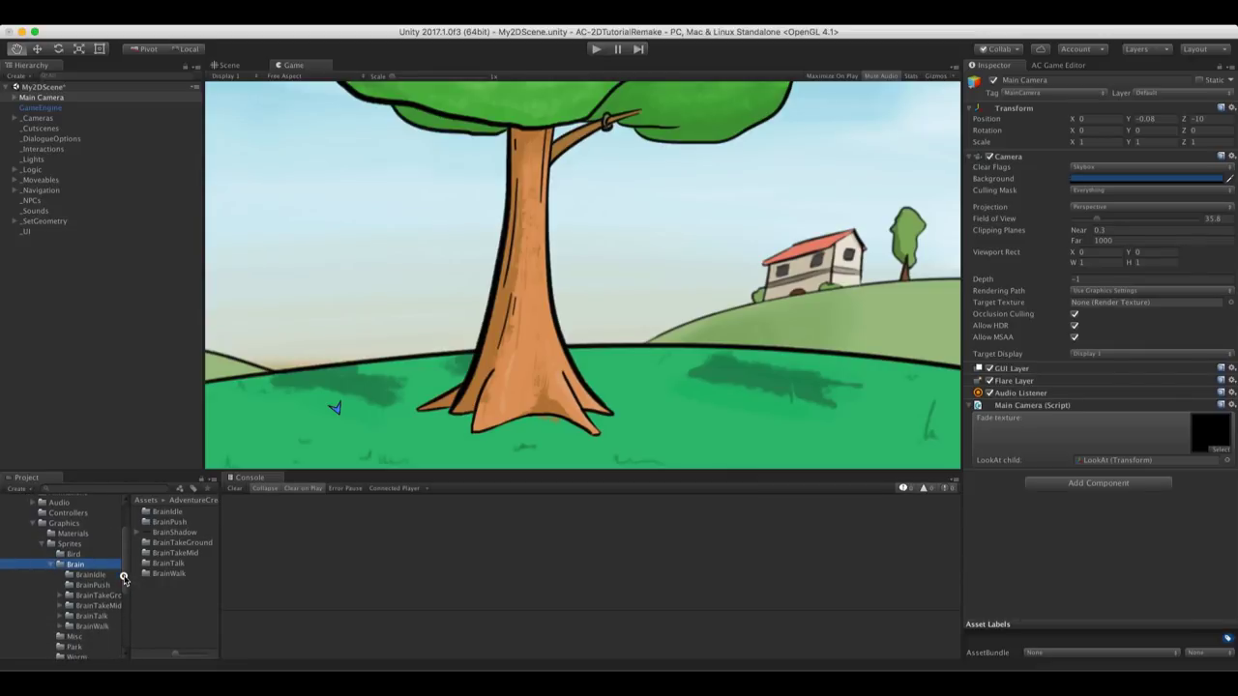
left_click(94, 576)
left_click(97, 585)
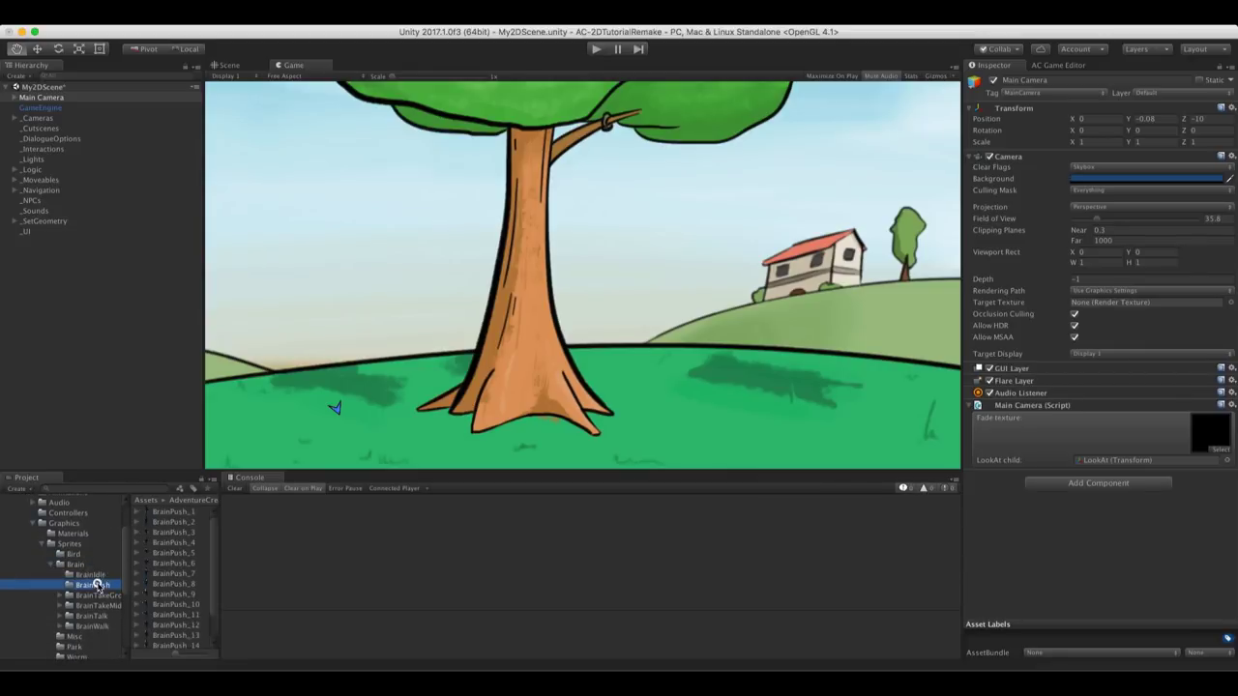
left_click(96, 595)
left_click(98, 615)
left_click(94, 576)
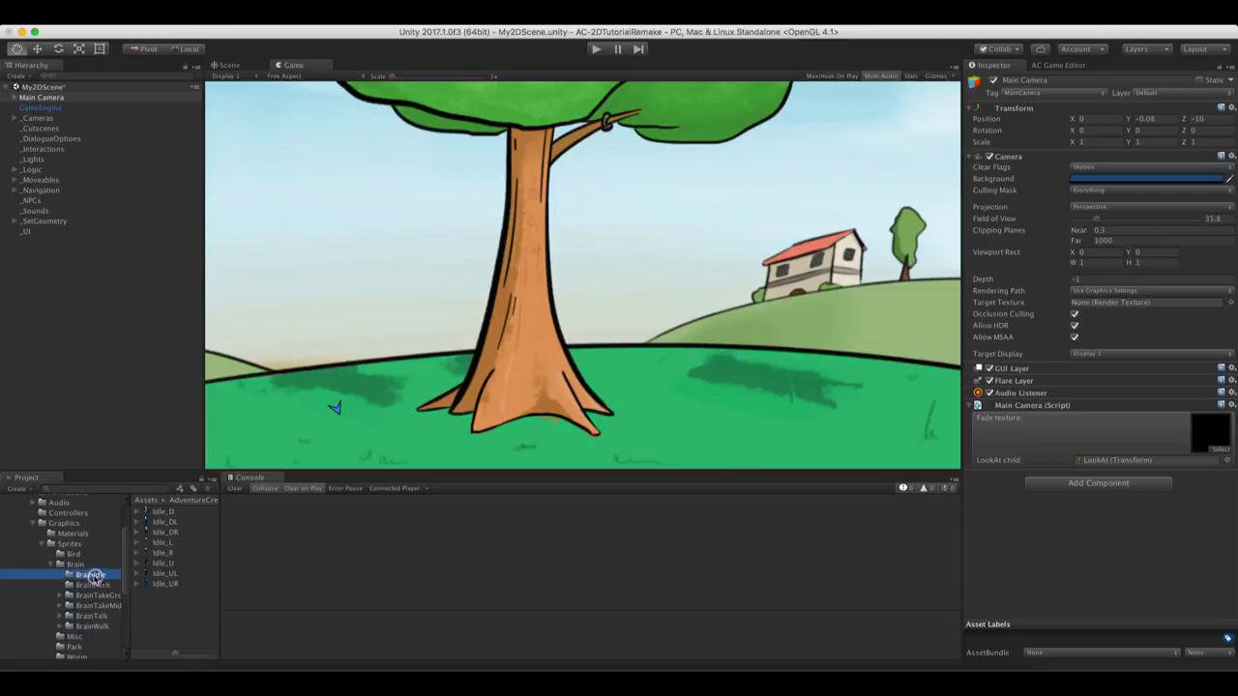
left_click_drag(163, 511, 87, 422)
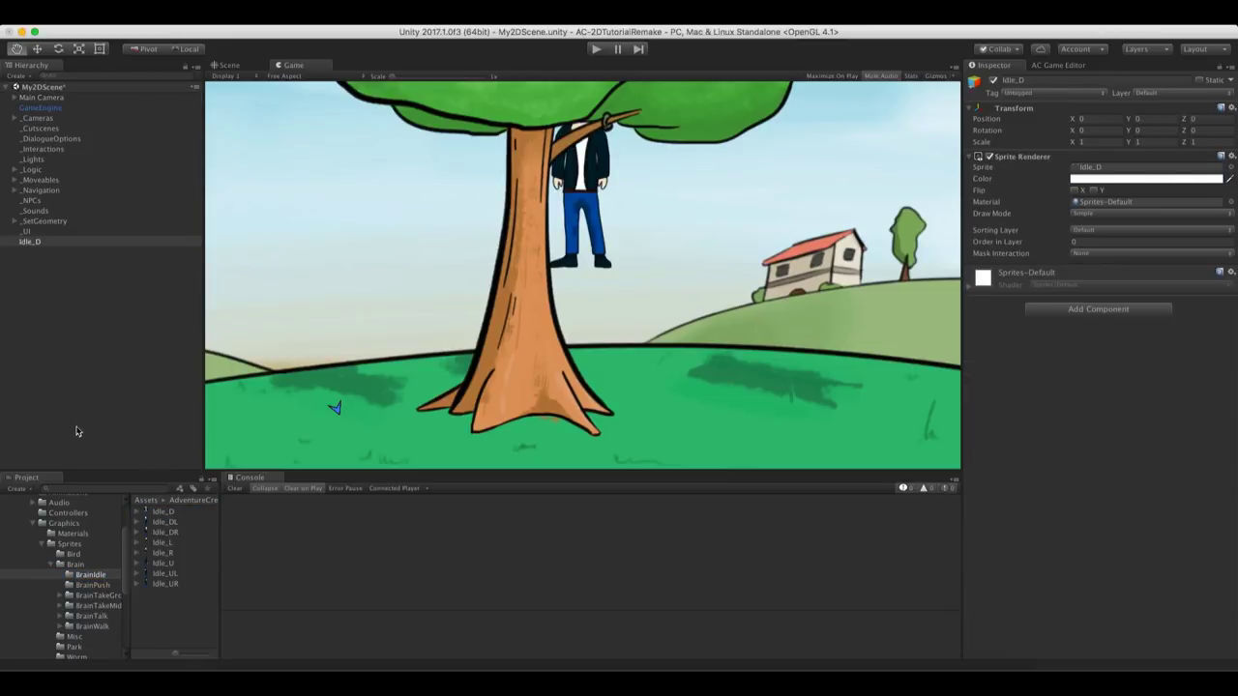
Move the Idle_D character onto the ground left of the tree
left_click(231, 65)
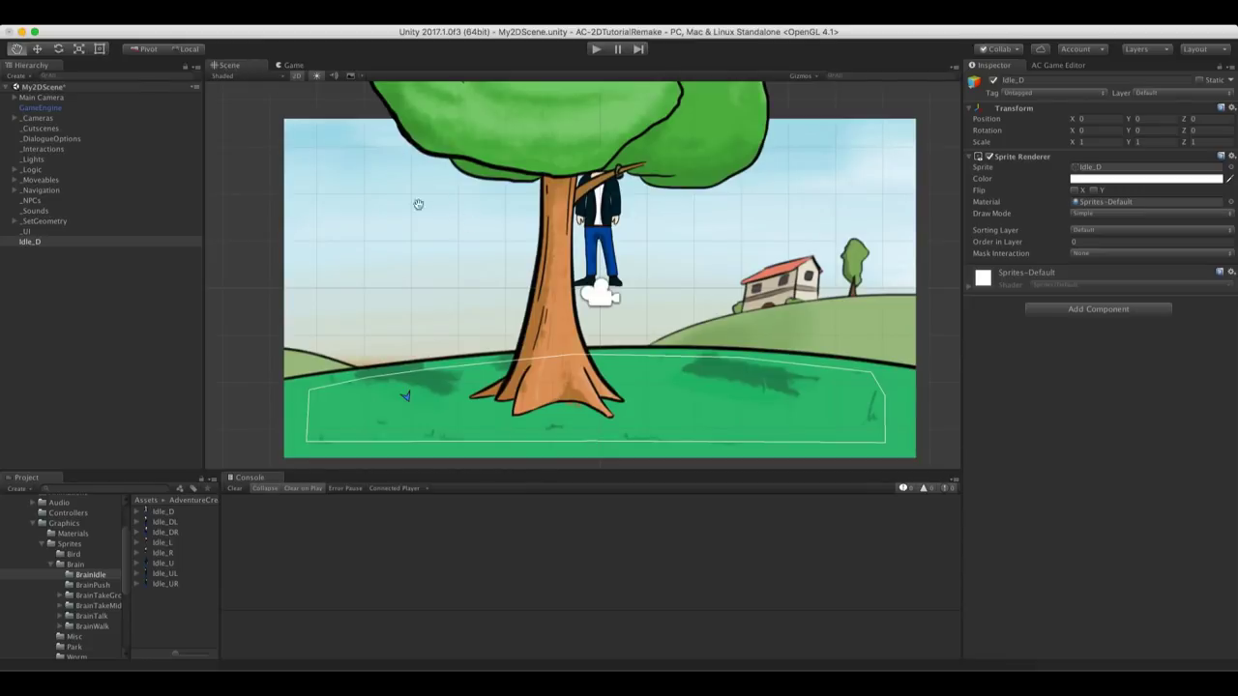
left_click(37, 49)
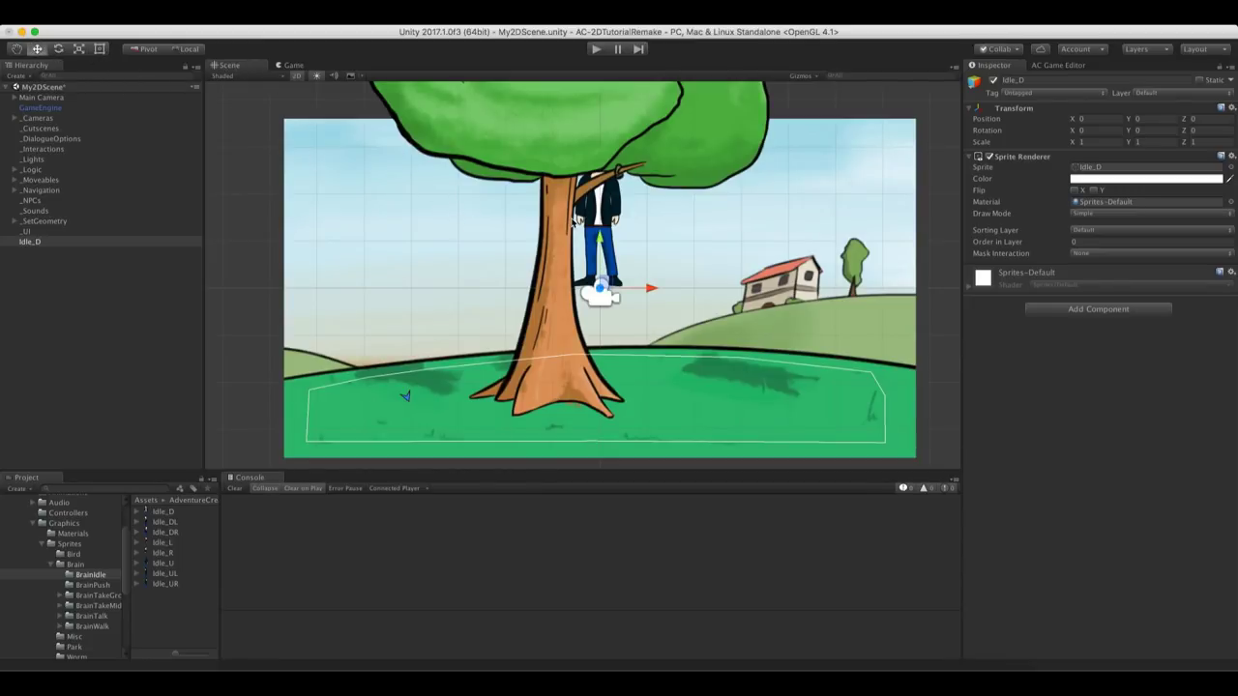
scroll(574, 220, "up", 1)
left_click_drag(613, 283, 392, 308)
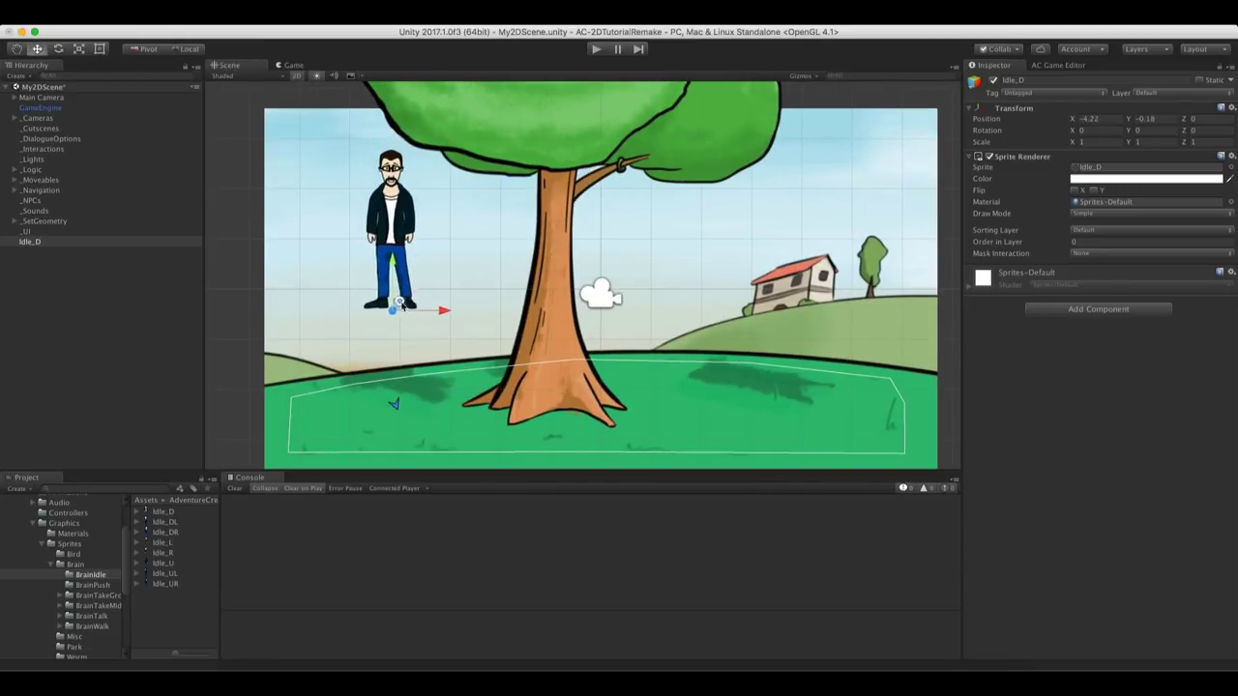
scroll(479, 295, "up", 2)
left_click_drag(476, 295, 480, 329)
middle_click_drag(512, 256, 519, 292)
Rename the Idle_D object to PlayerSprite
left_click(40, 244)
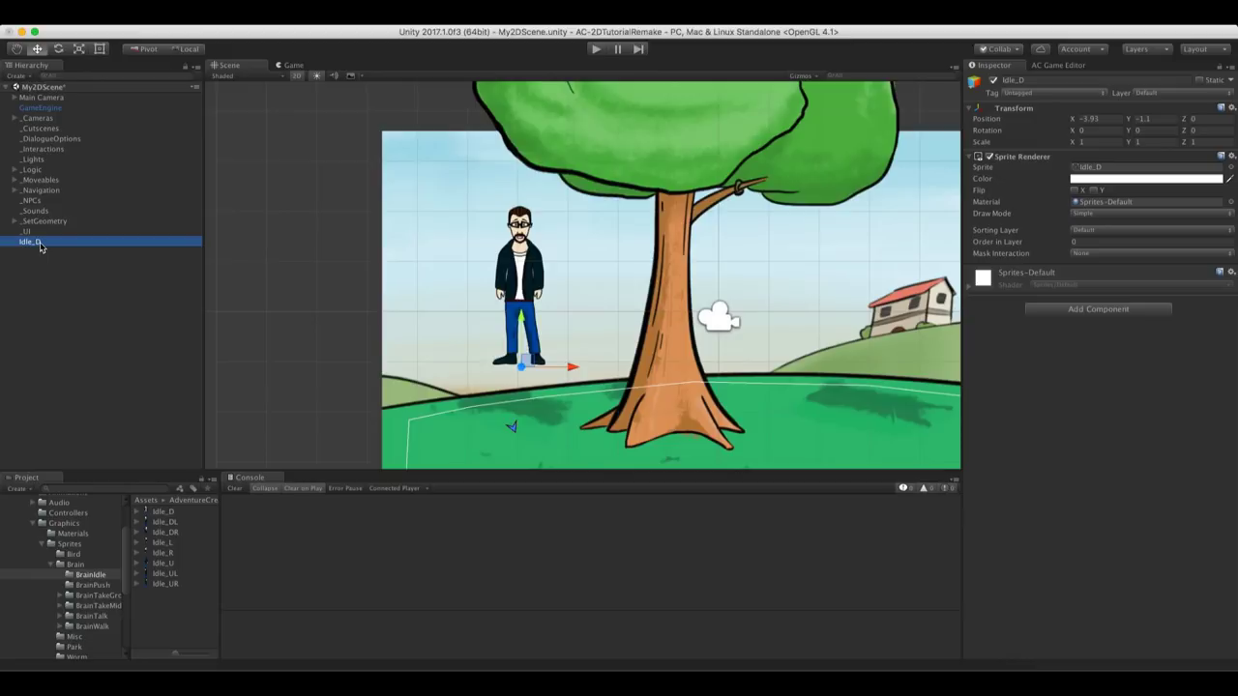
key("Return")
type("PlayerSprite")
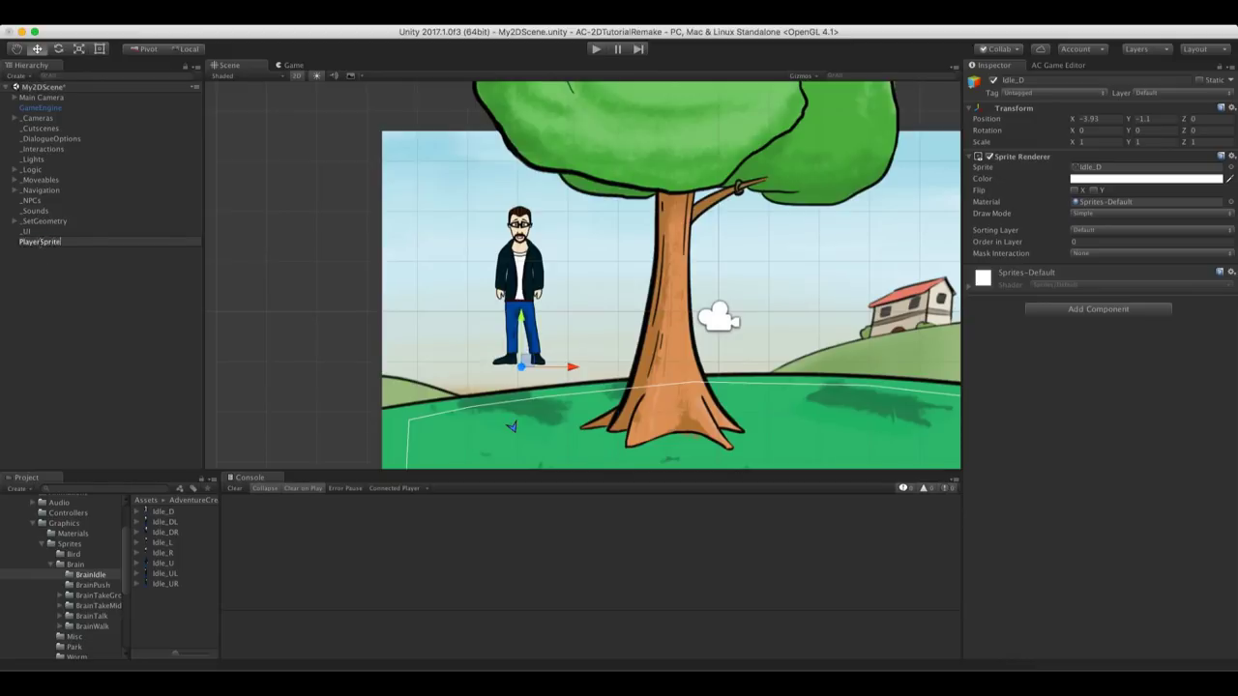
key("Return")
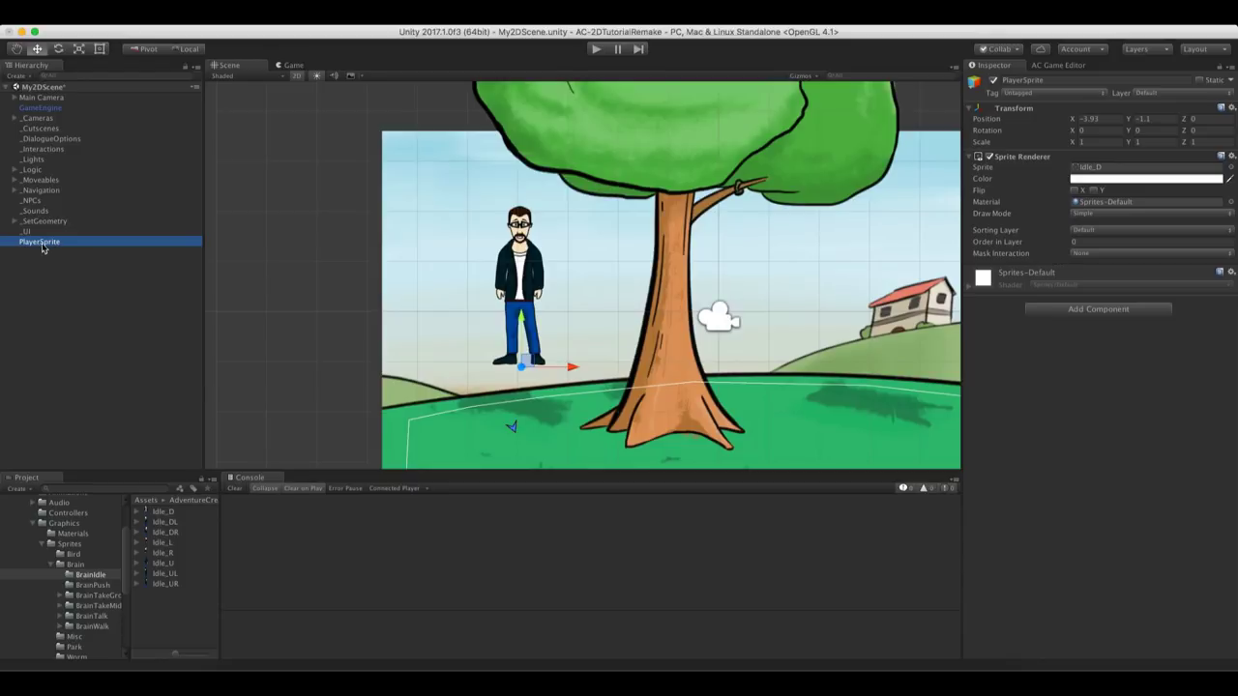
Launch the Character Wizard, keep Player as the type, and use PlayerSprite as the base graphic
left_click(326, 27)
mouse_move(328, 35)
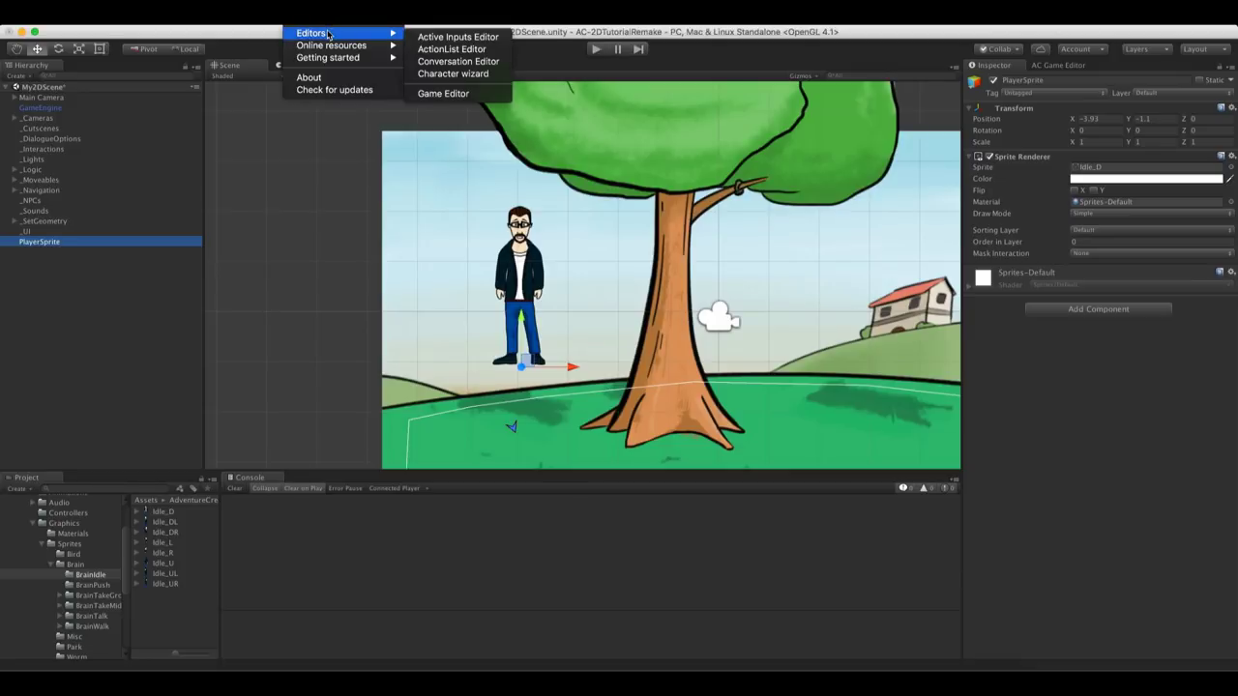
left_click(456, 74)
left_click_drag(390, 140, 840, 152)
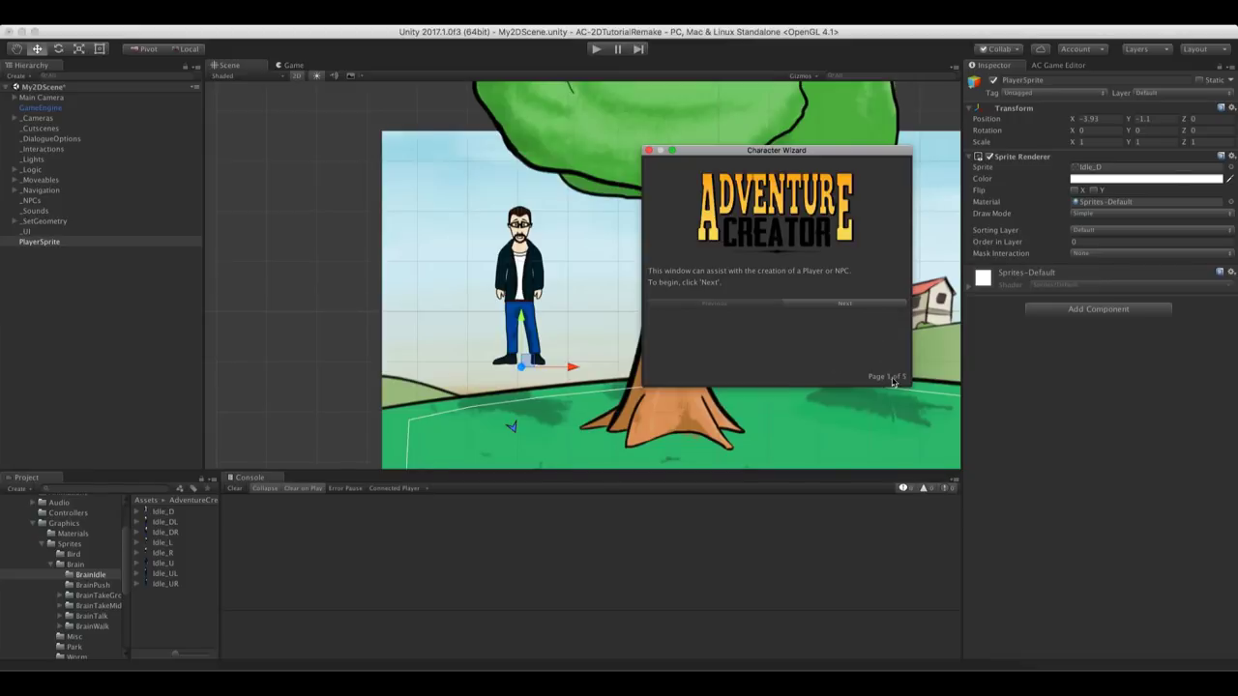
left_click(824, 307)
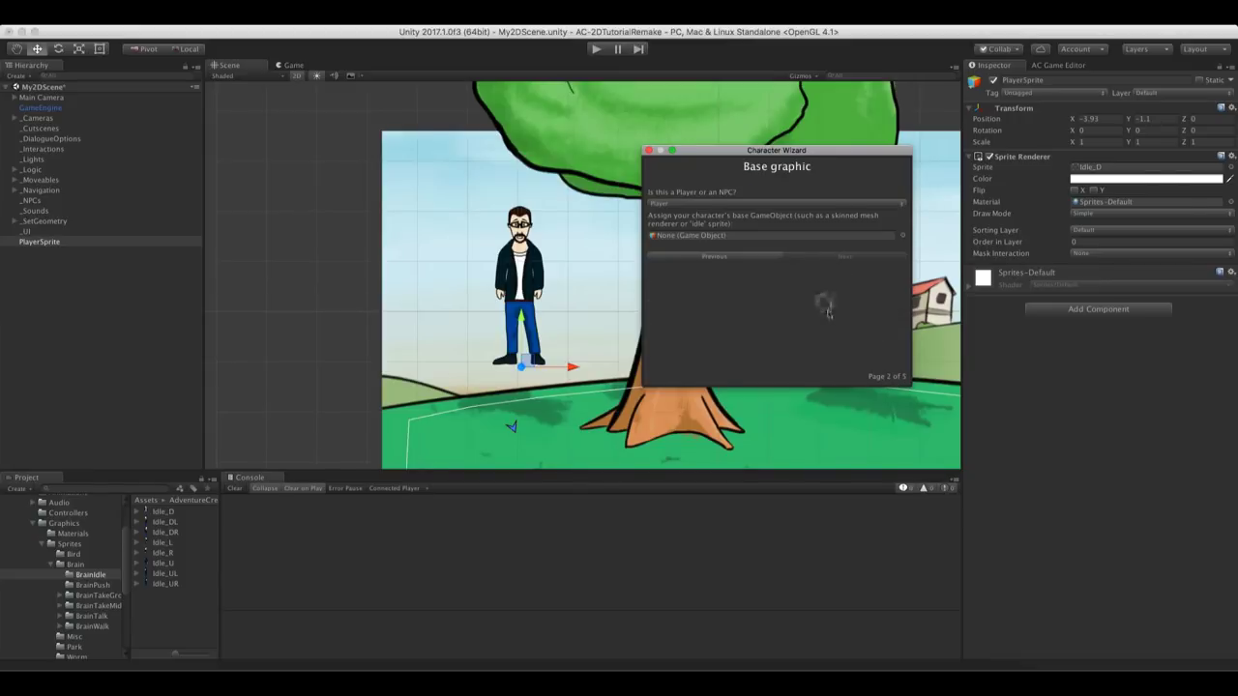
left_click(707, 204)
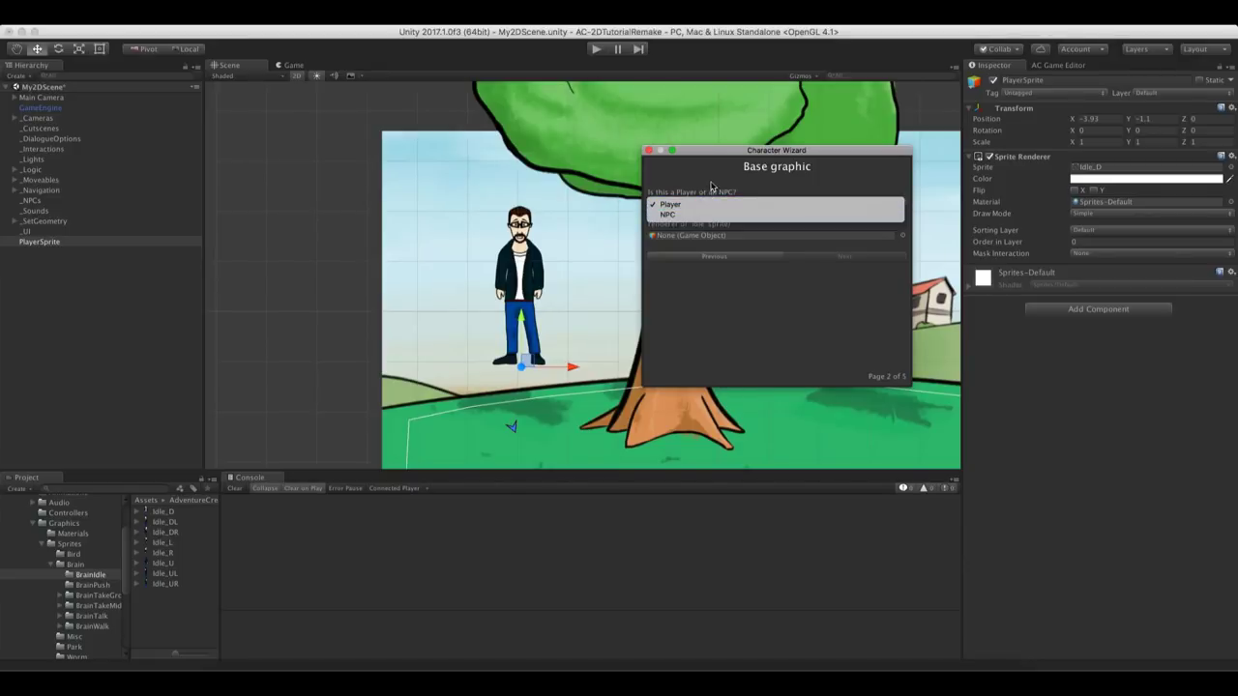
left_click(716, 204)
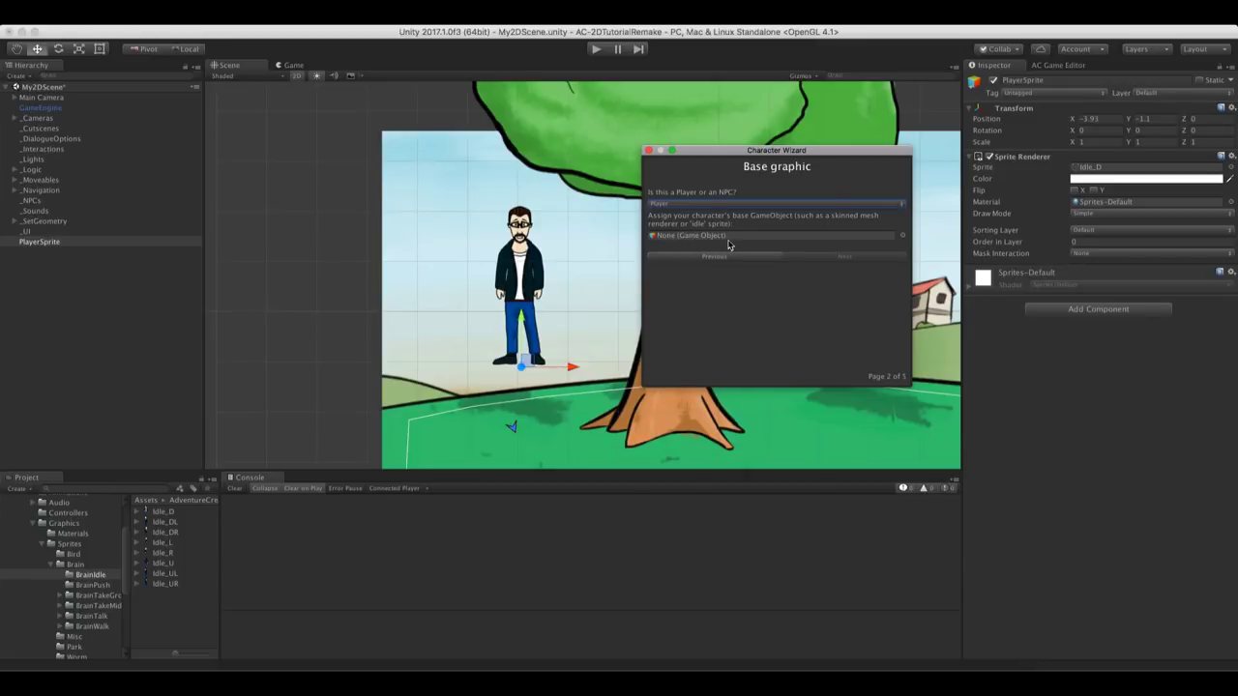
left_click_drag(31, 244, 659, 238)
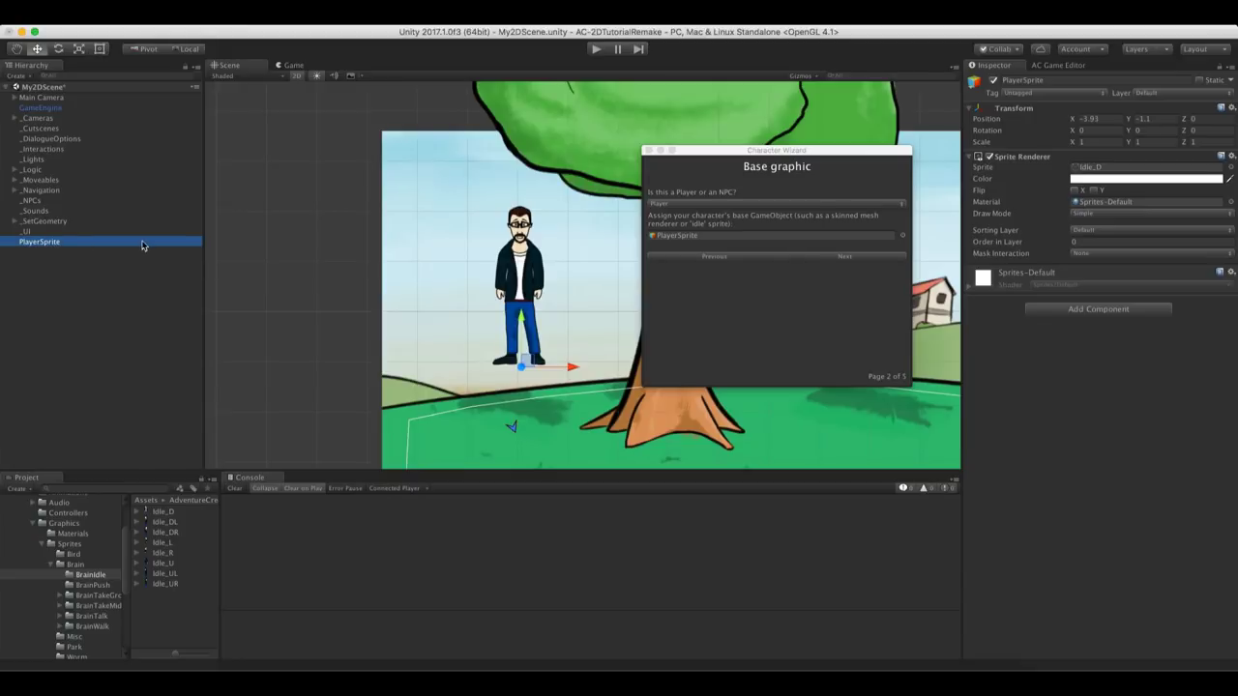
Choose Sprites Unity as the animation engine and finish creating My new Player
left_click(873, 257)
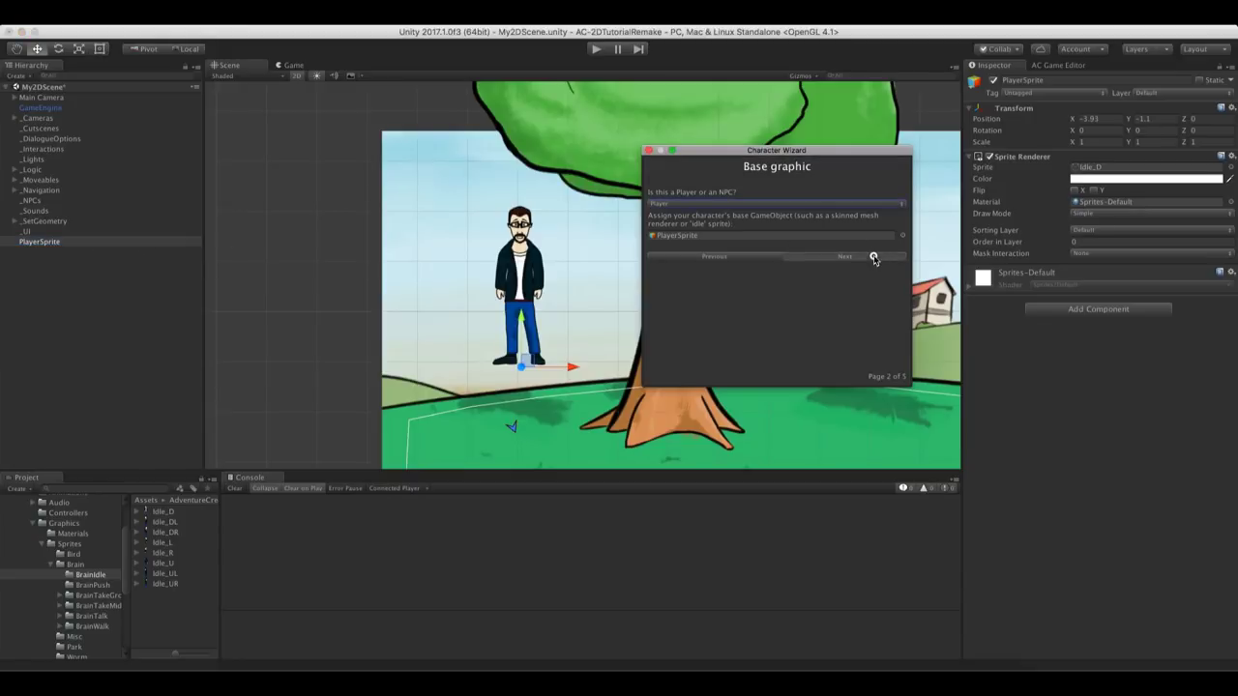
left_click(873, 257)
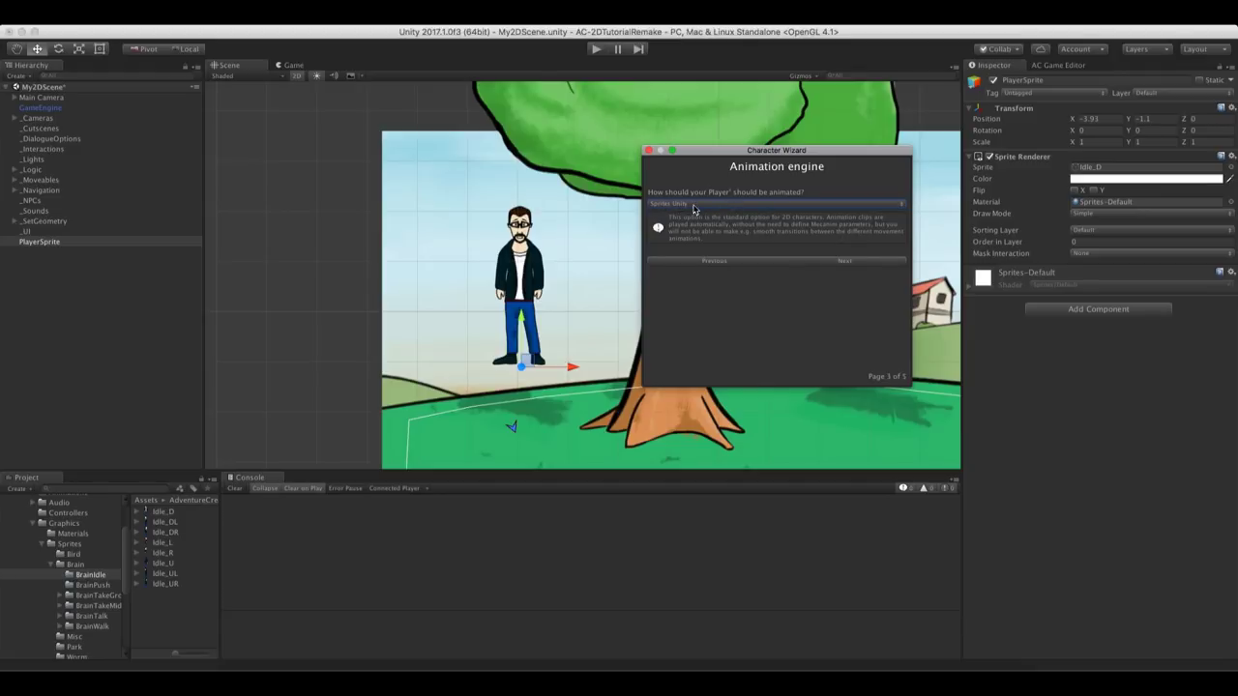
left_click(693, 204)
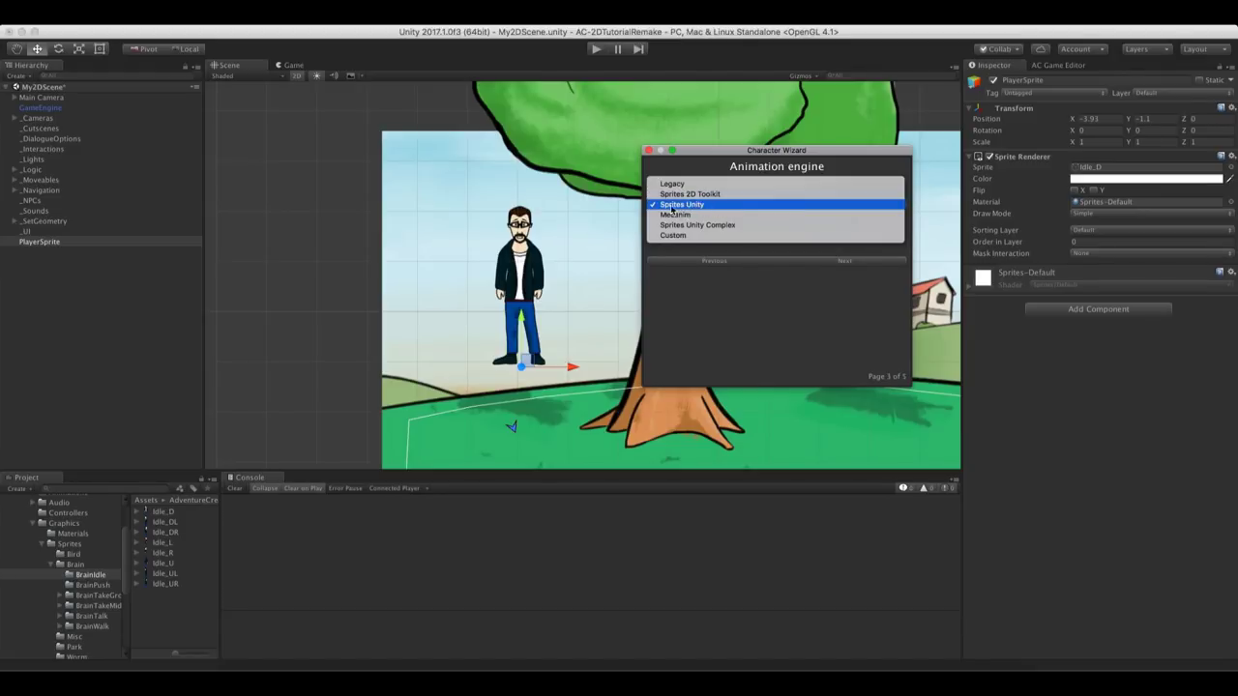
left_click(733, 205)
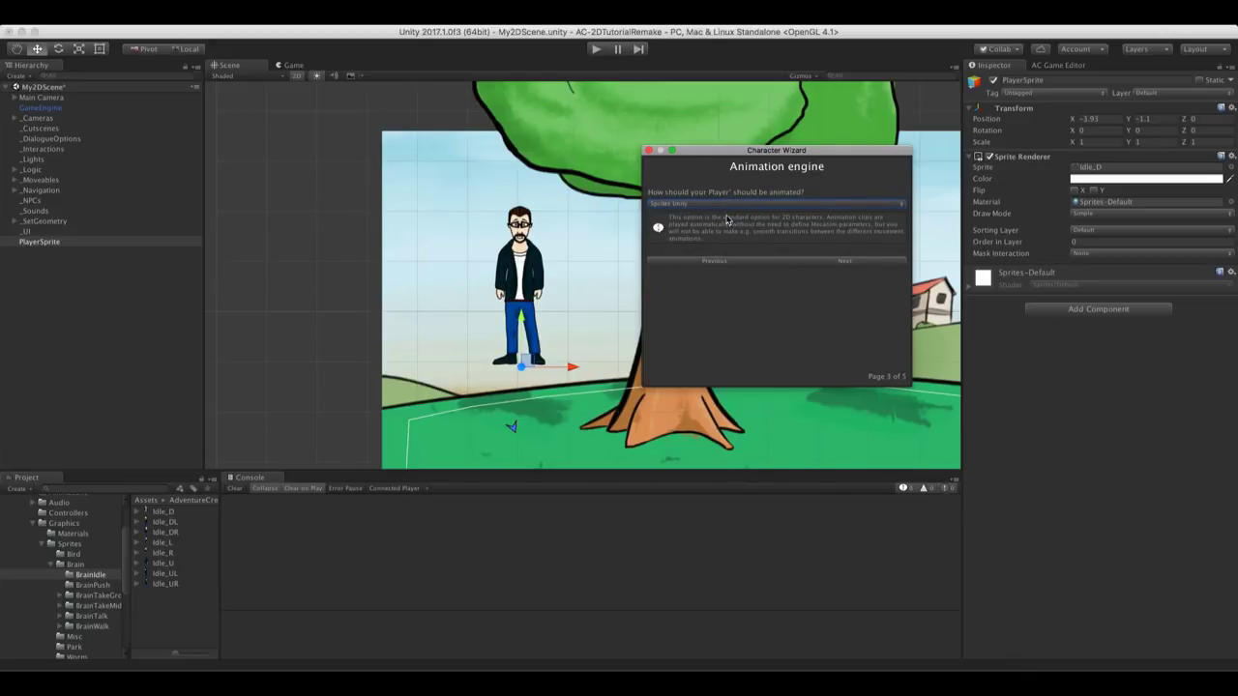
left_click(860, 263)
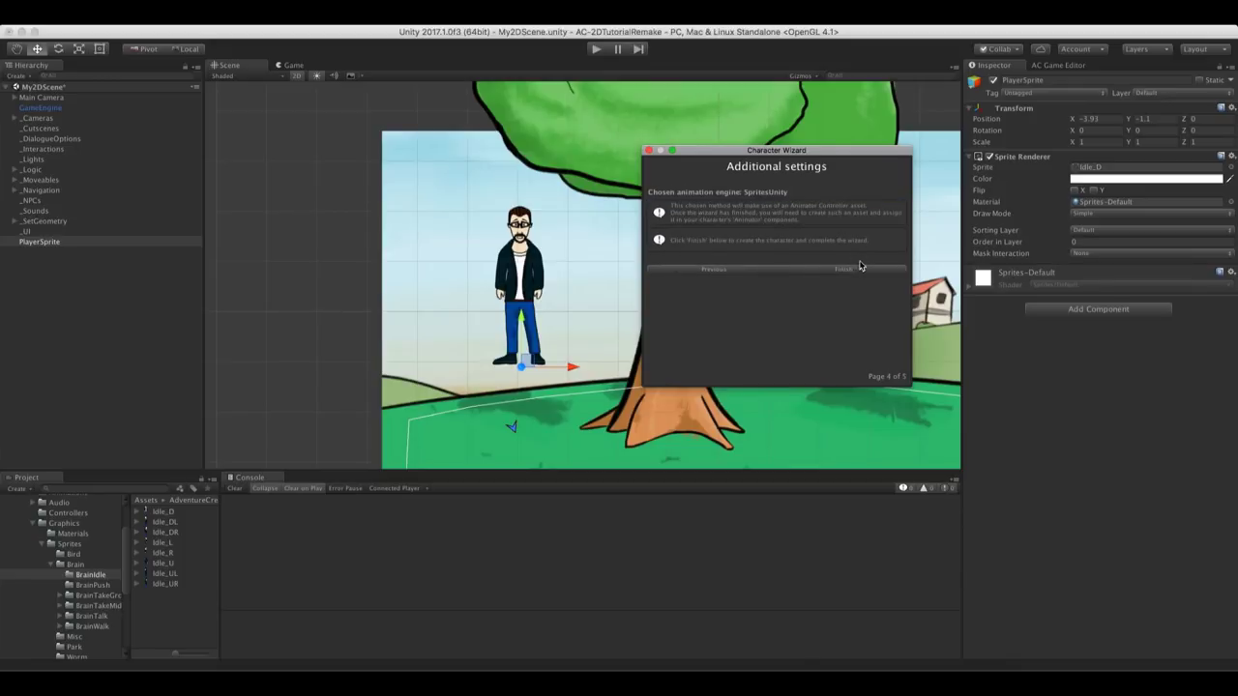
left_click(863, 267)
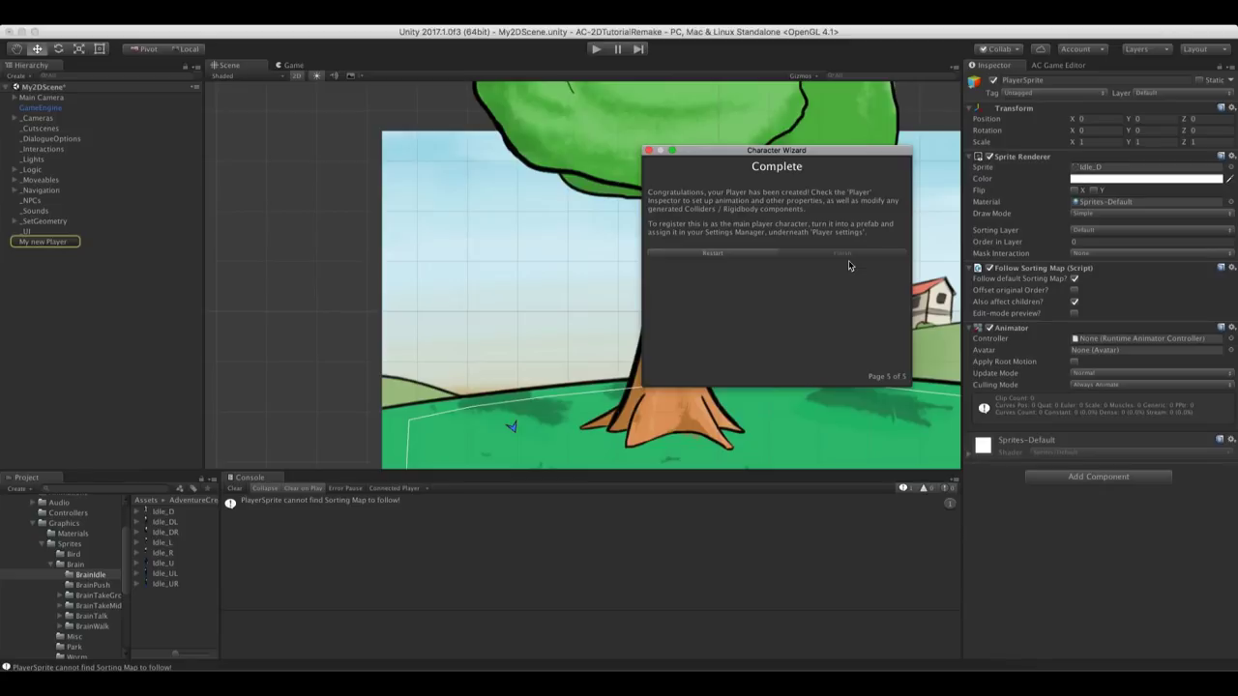
Close the wizard and move My new Player left, out from behind the tree
left_click(647, 152)
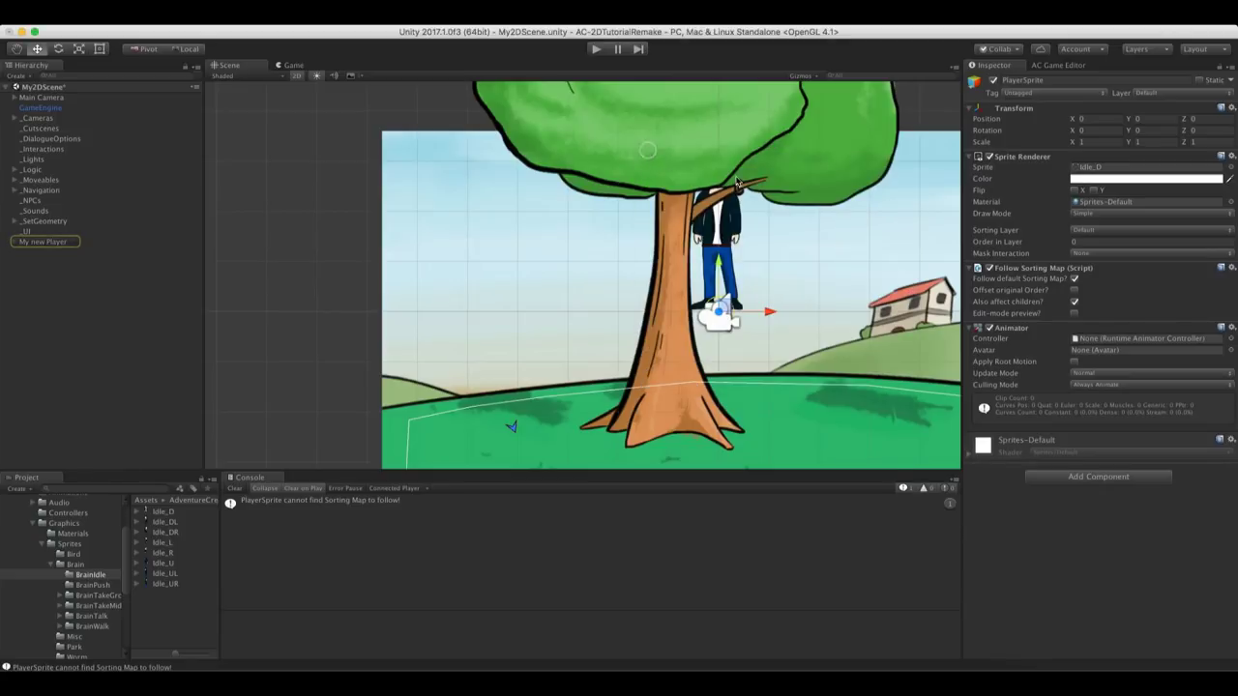
scroll(747, 237, "down", 2)
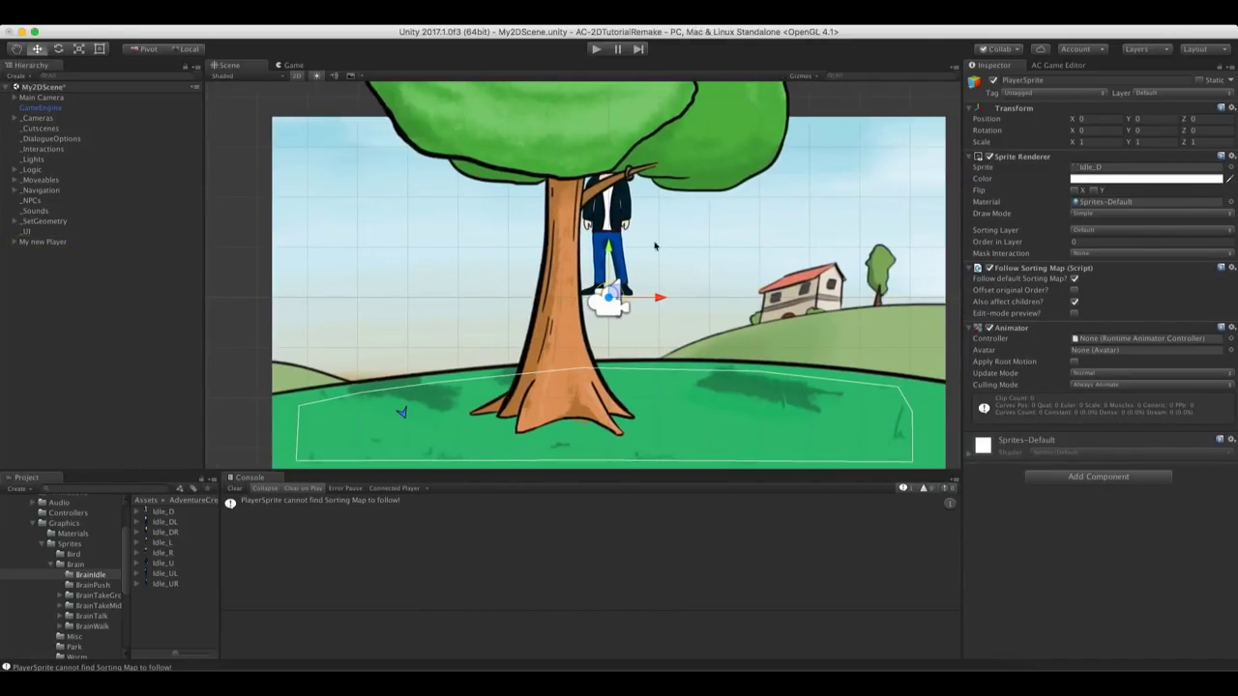
left_click(39, 241)
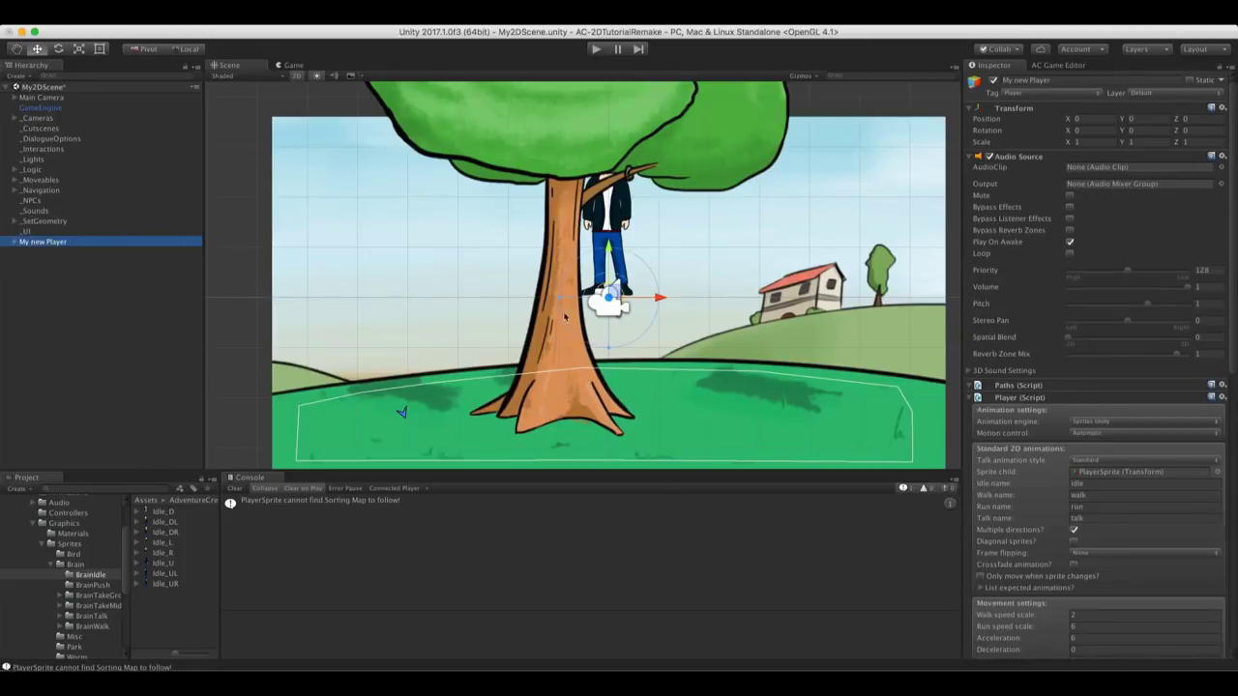
left_click_drag(608, 302, 411, 327)
scroll(292, 284, "up", 3)
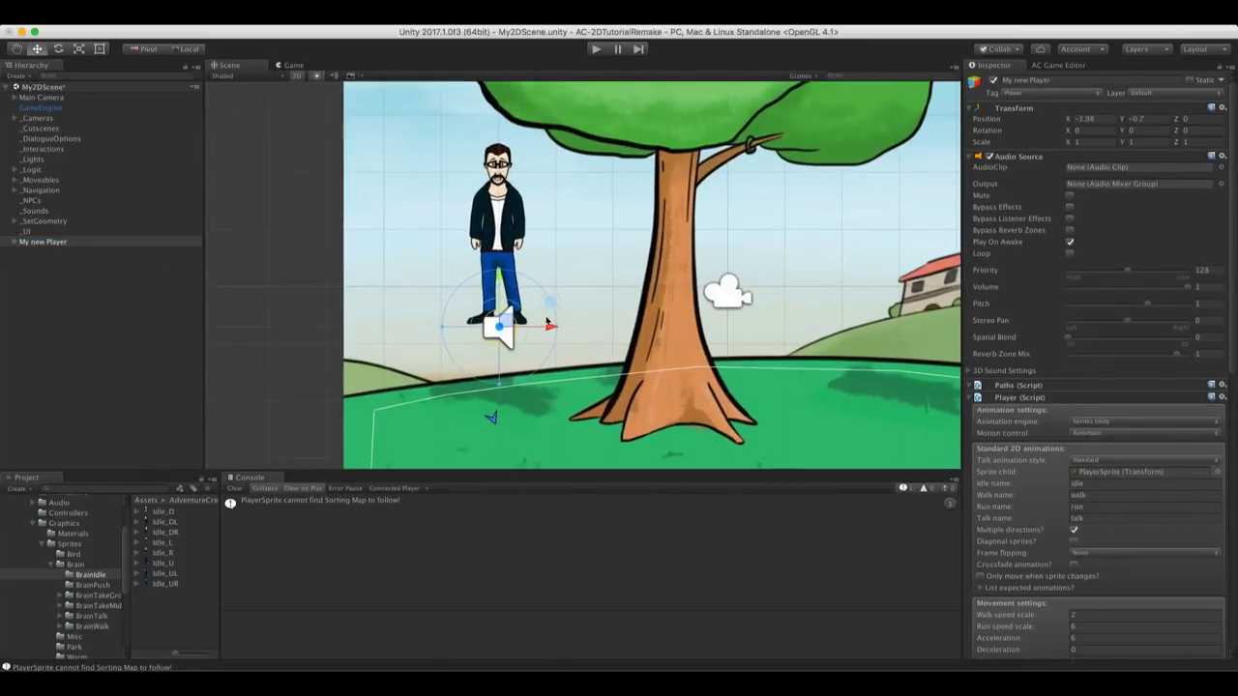
left_click(14, 241)
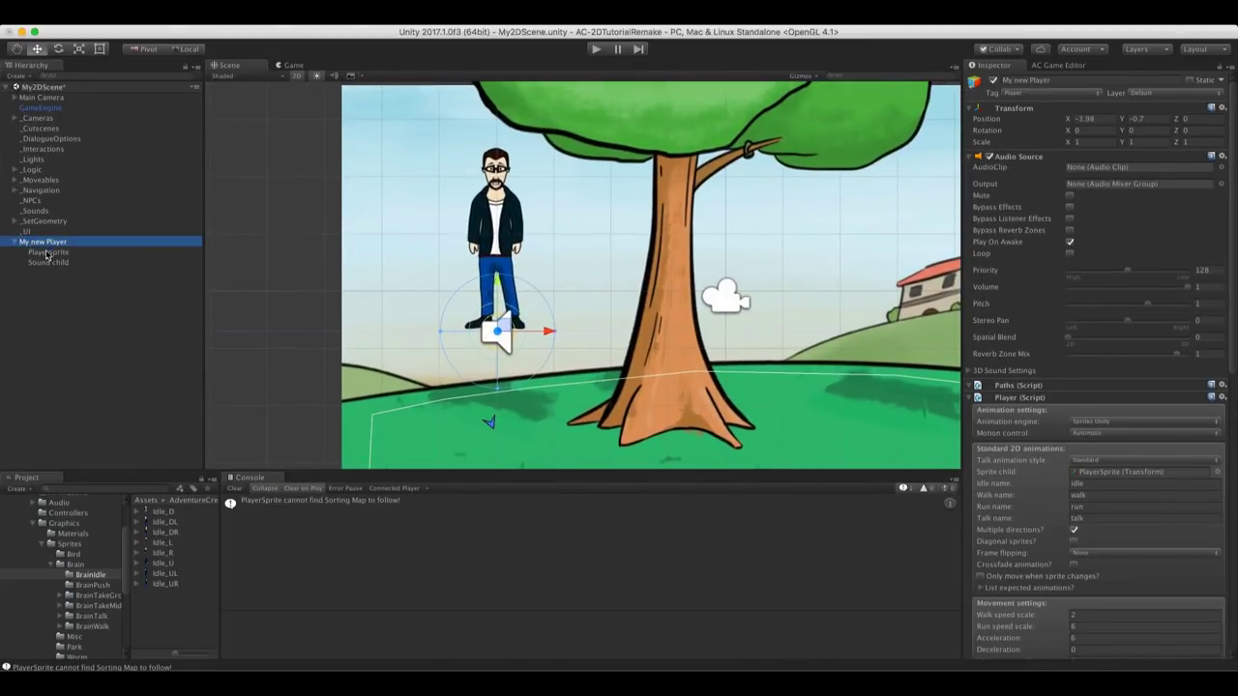
left_click(47, 253)
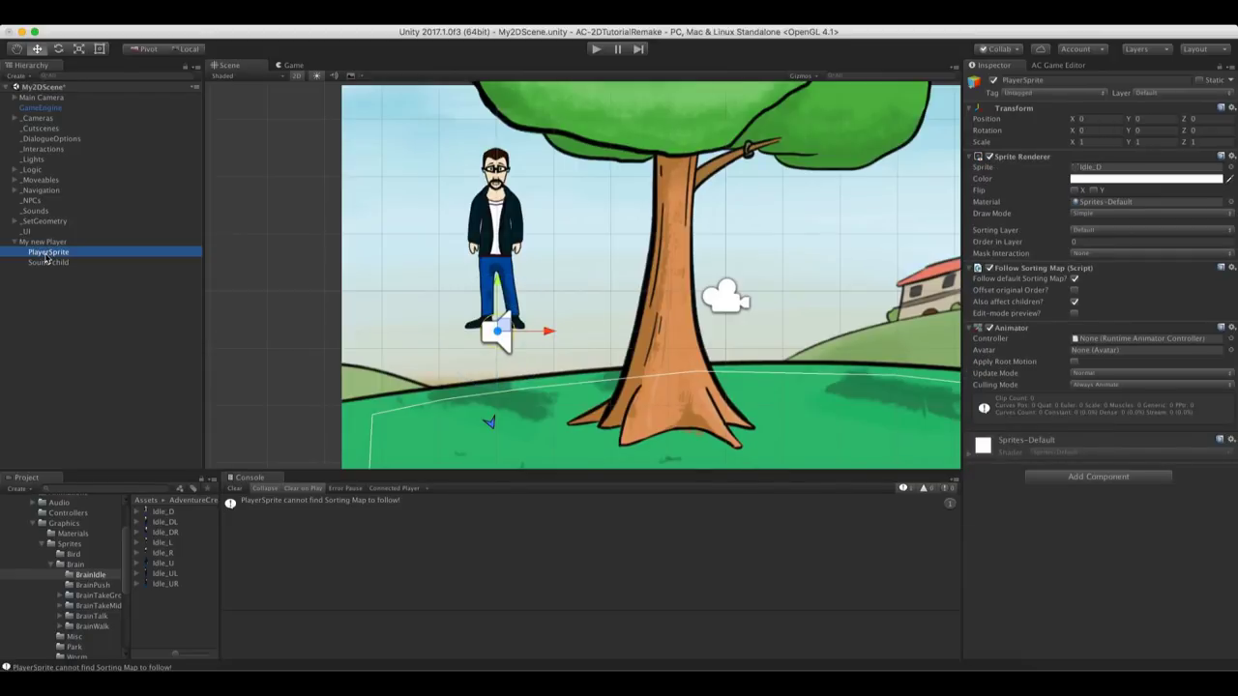
left_click(43, 241)
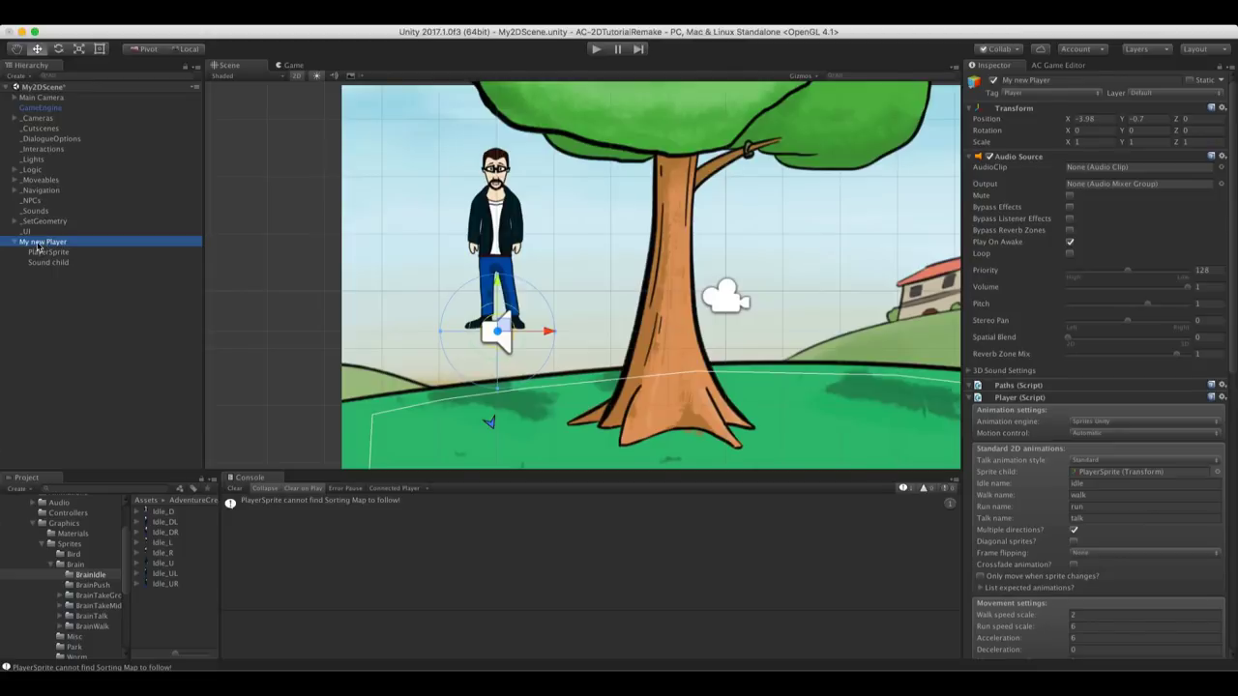
Save My new Player as a prefab in the My 2D game folder
left_click_drag(1232, 347, 1233, 416)
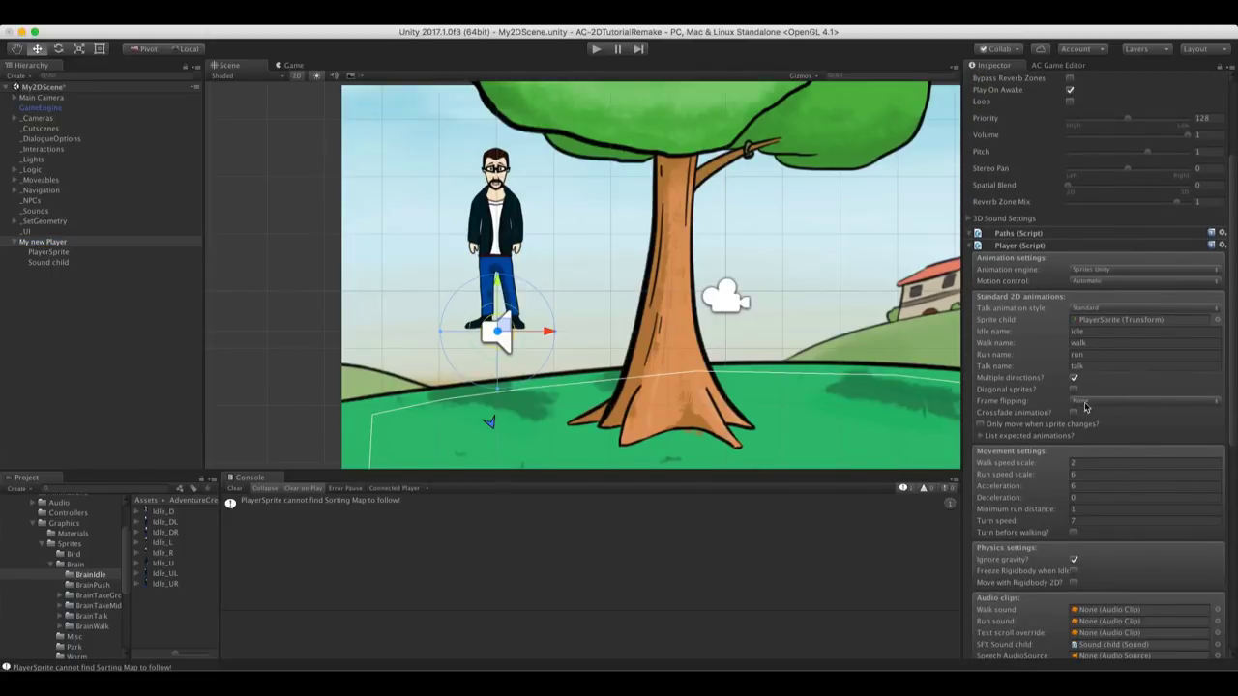
scroll(63, 580, "up", 3)
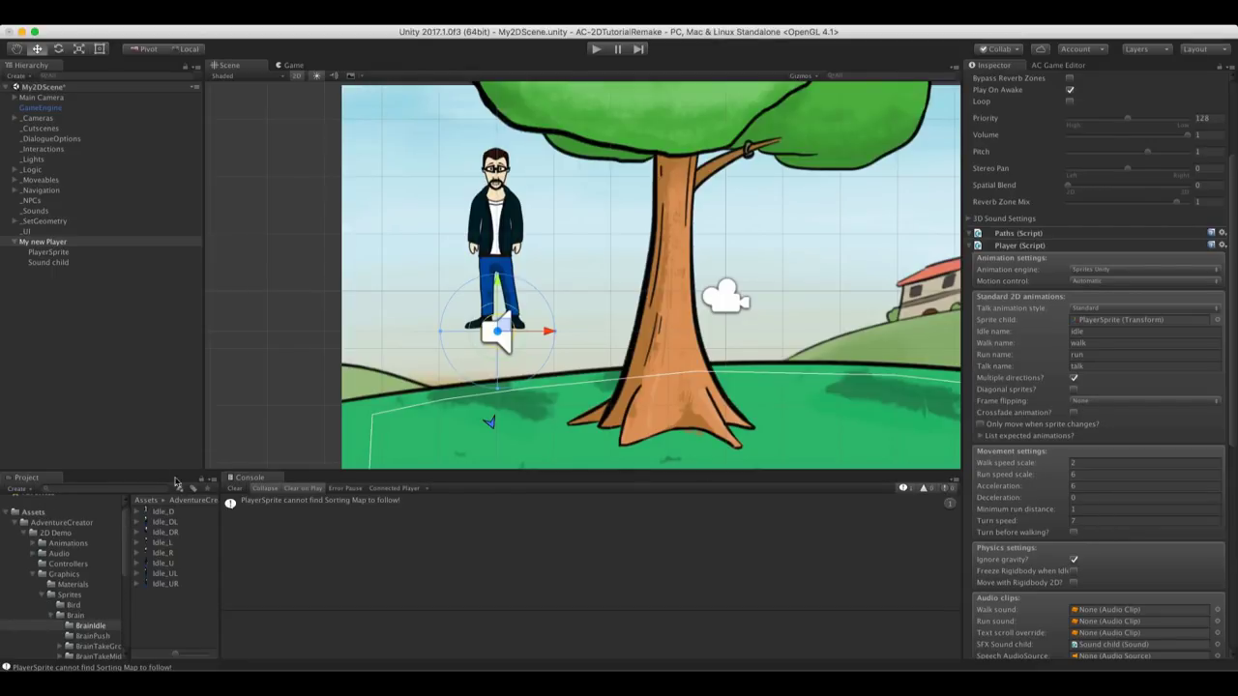
left_click(17, 523)
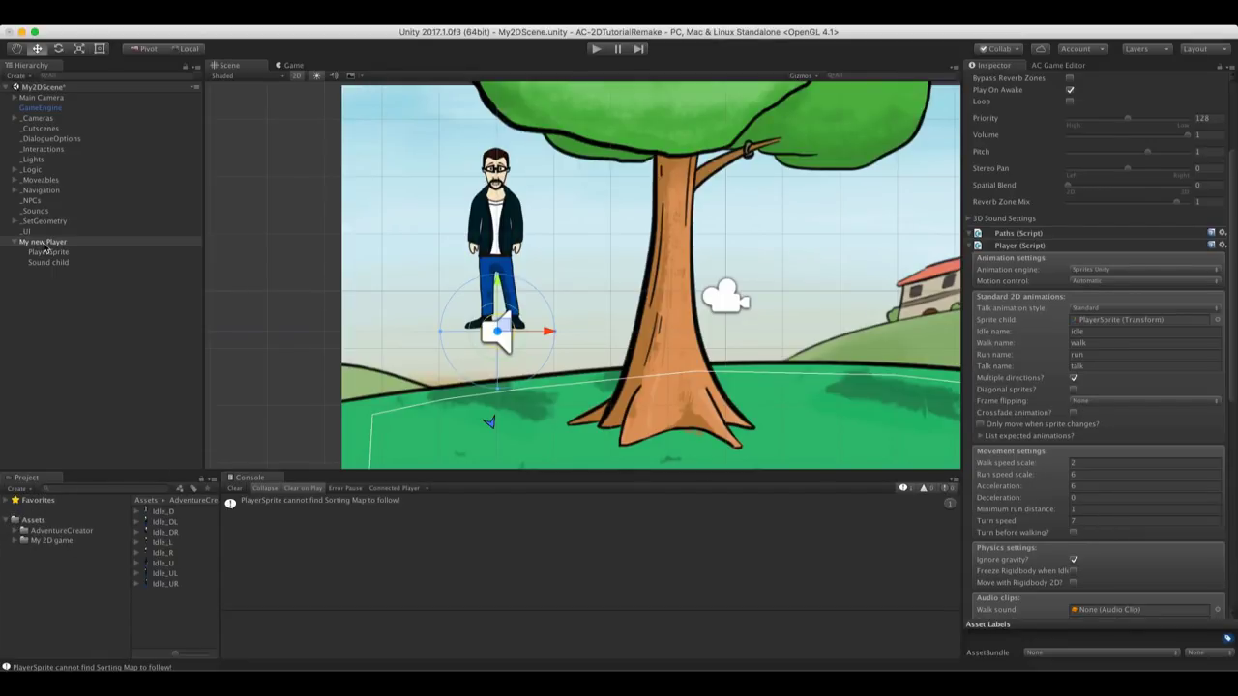
left_click_drag(45, 248, 50, 543)
scroll(48, 549, "down", 1)
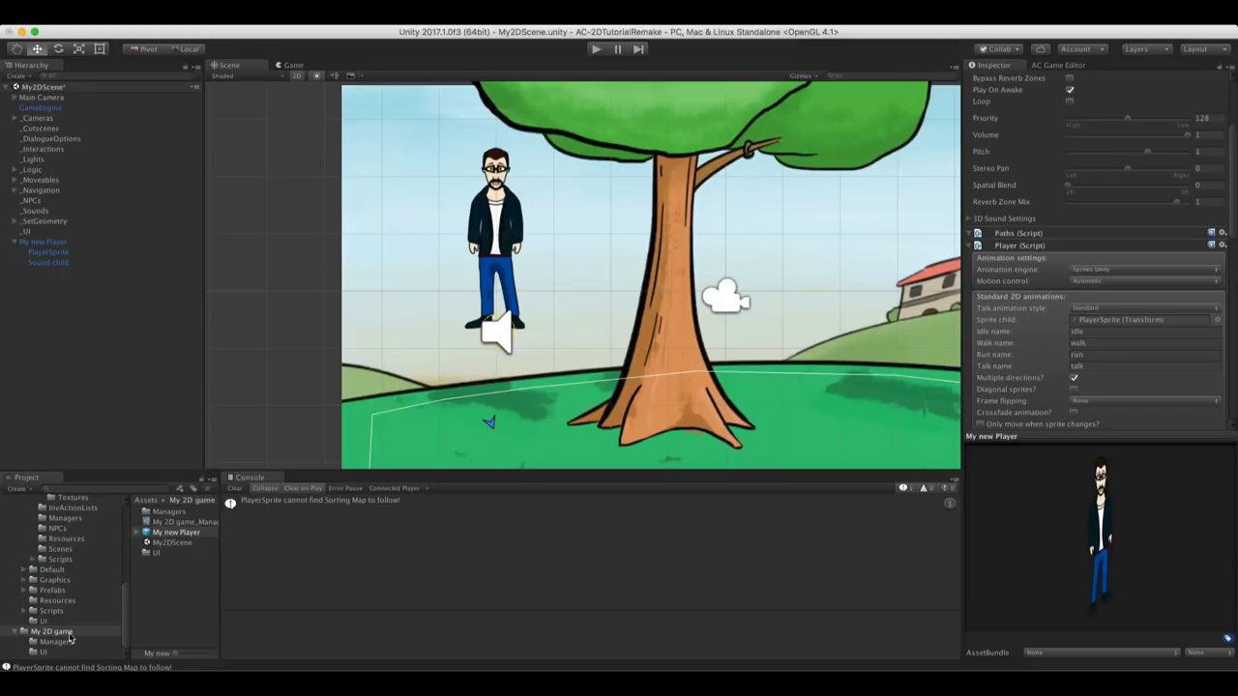
left_click_drag(127, 571, 107, 570)
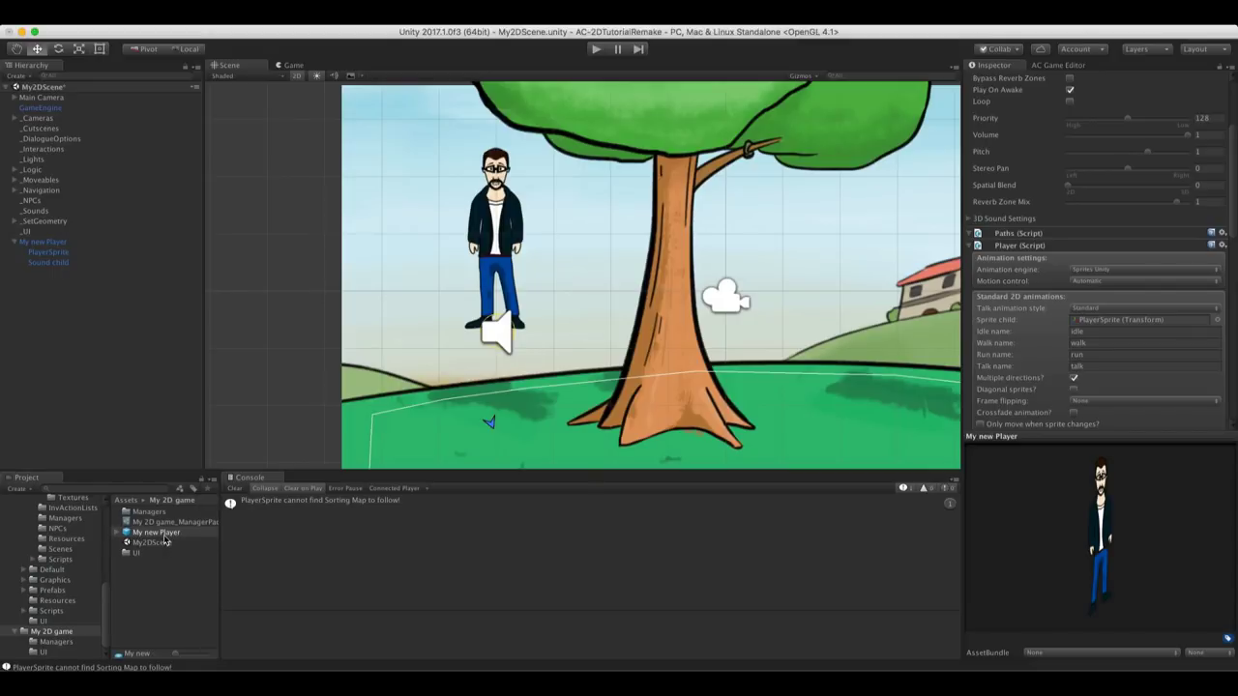
Drop the My new Player prefab into the Settings manager's Player field under Character settings
left_click(1056, 65)
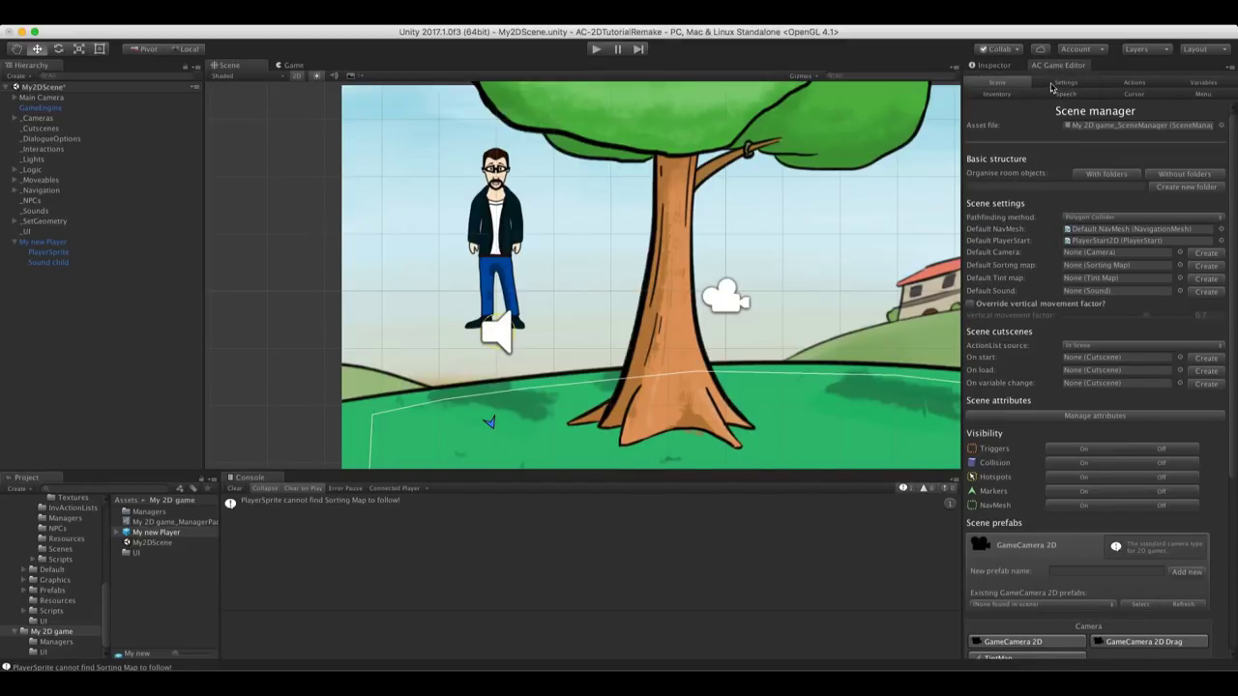
left_click(1052, 87)
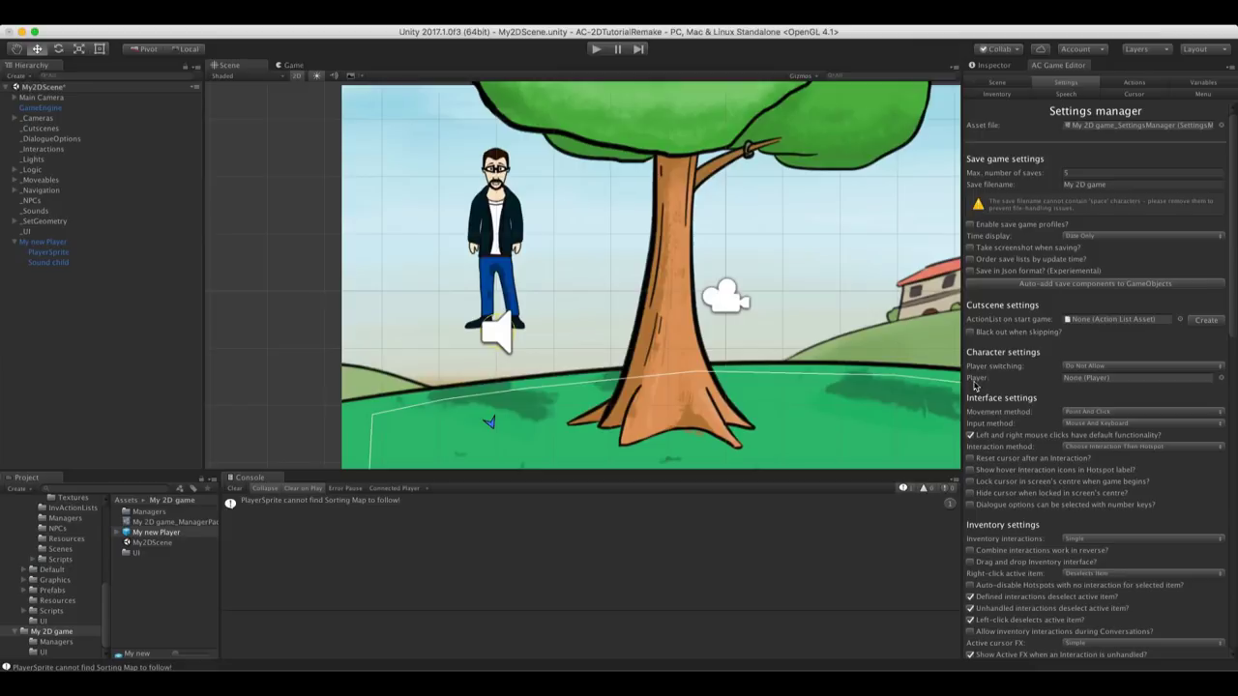
left_click_drag(154, 532, 1071, 381)
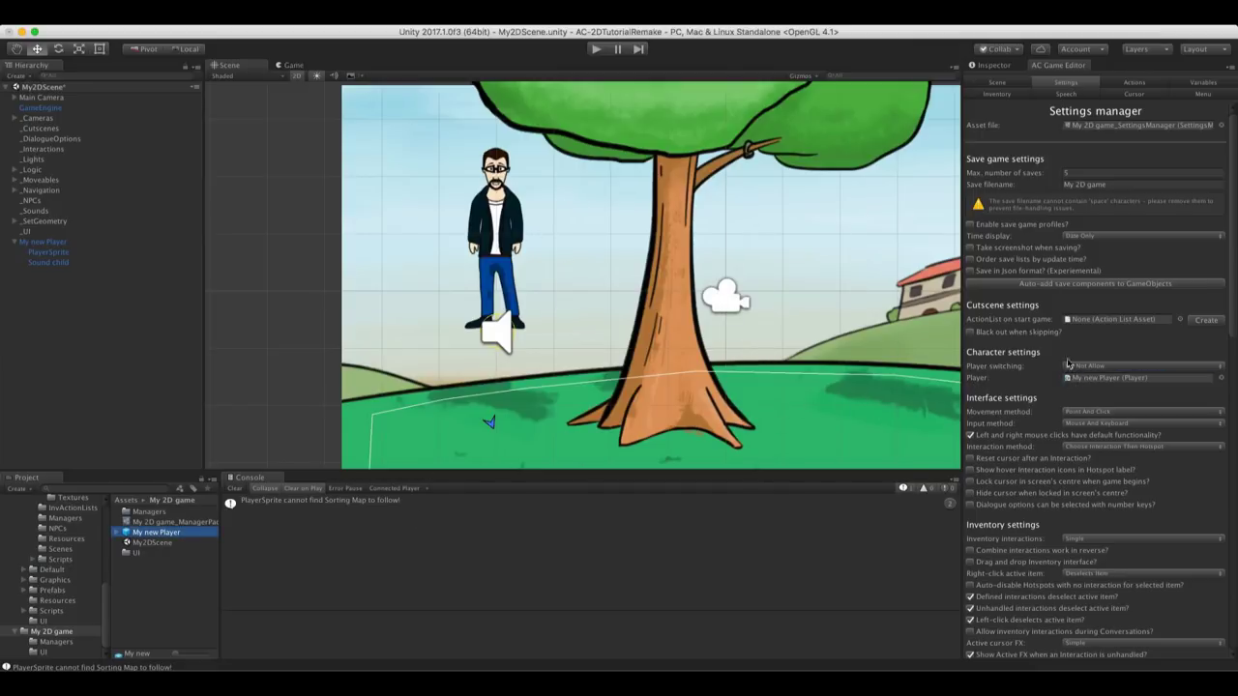
left_click(993, 68)
Play-test the park scene with My new Player, view the AC Settings manager, then stop playing
left_click(36, 242)
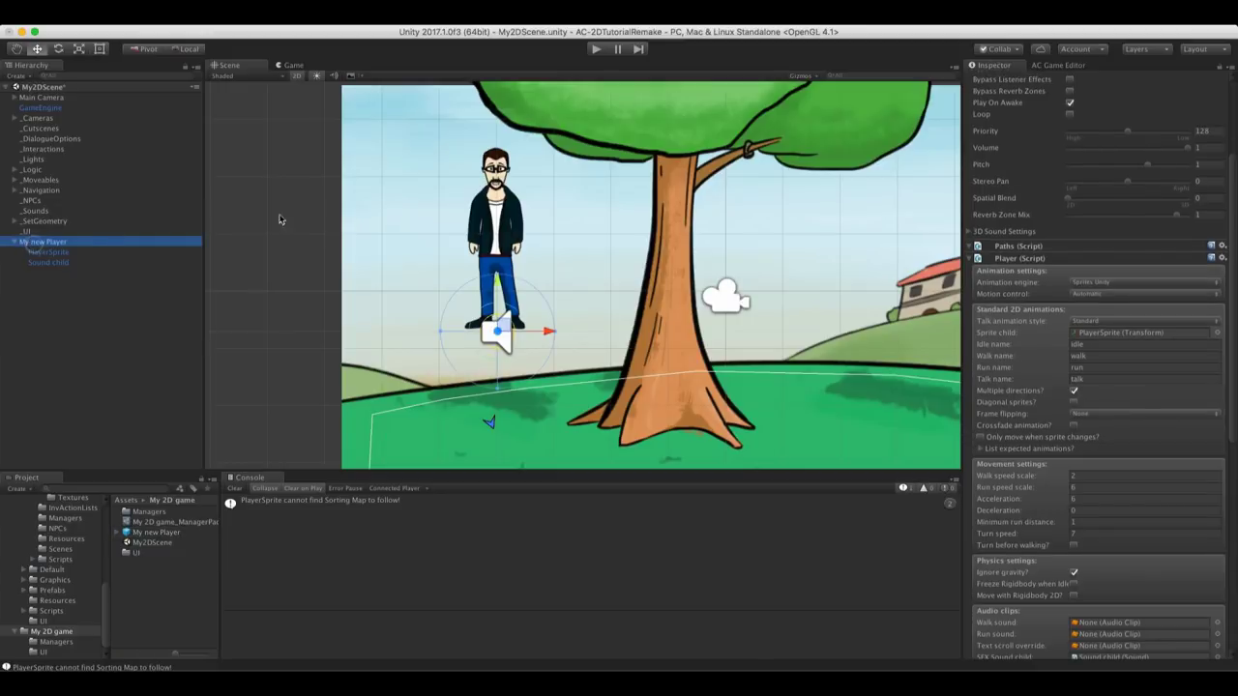
scroll(1049, 227, "up", 5)
left_click(471, 234)
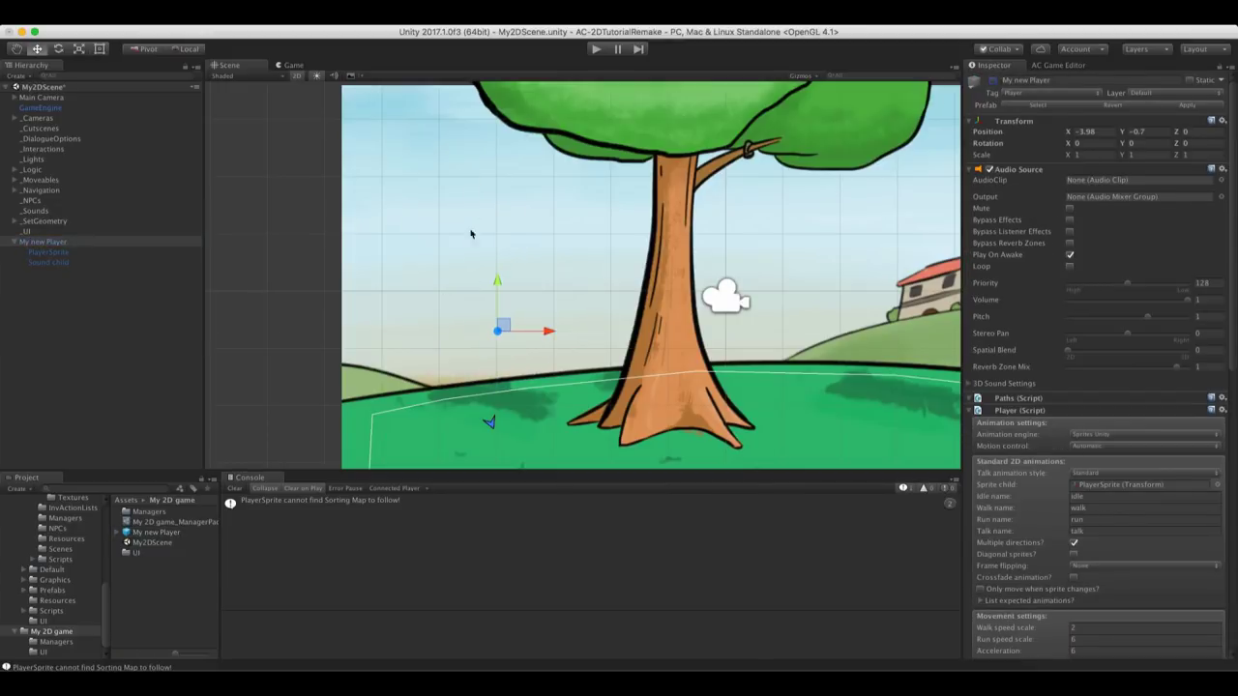
left_click(597, 49)
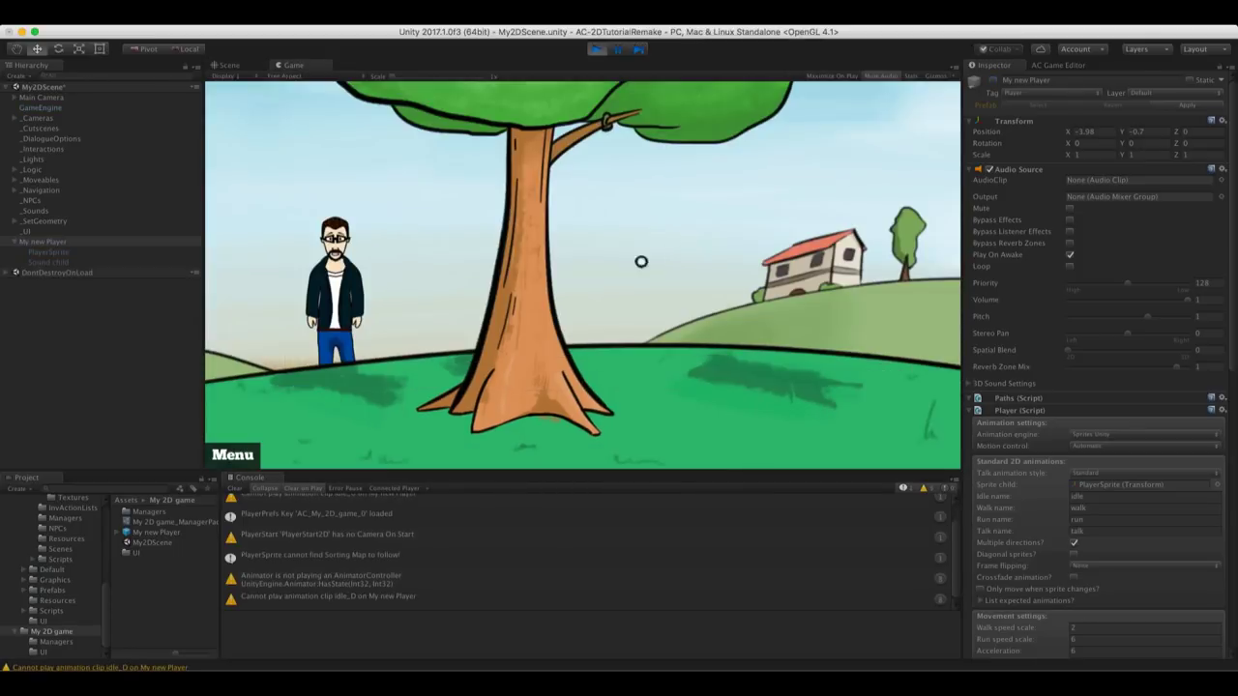
left_click(597, 48)
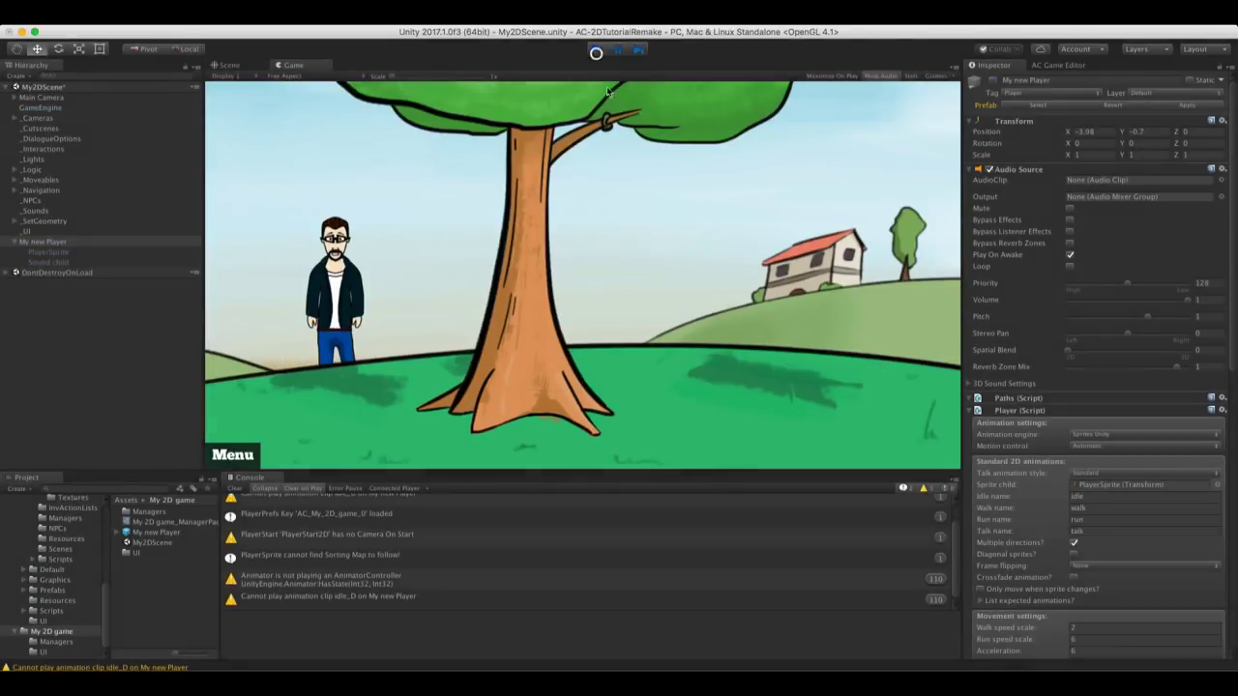
left_click(1061, 65)
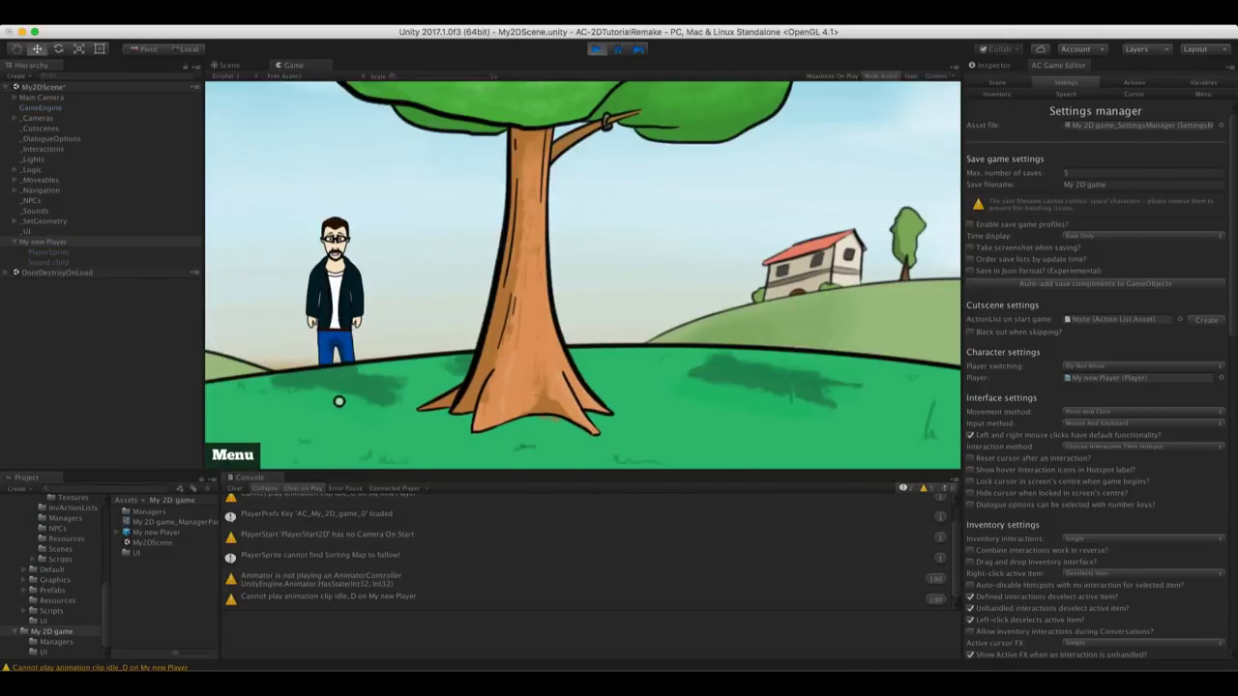
key("super+p")
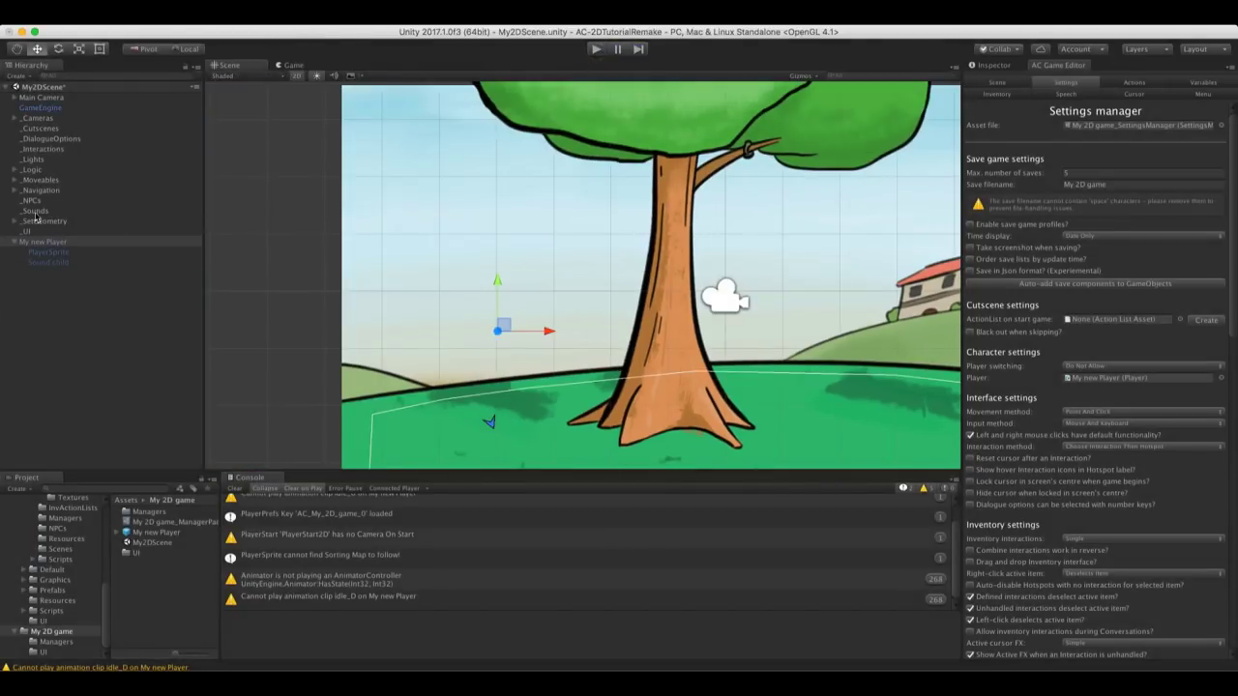
Set ParkGround's Order in Layer to -1 under SetGeometry
left_click(18, 222)
left_click(16, 222)
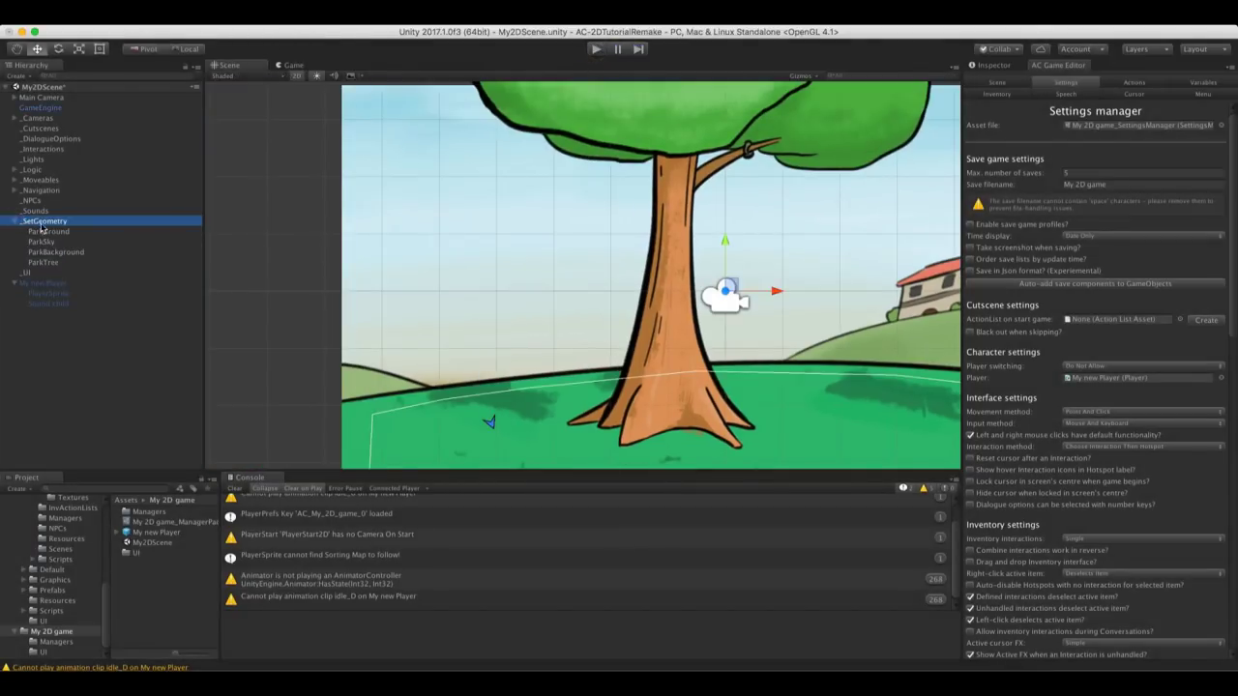
left_click(48, 232)
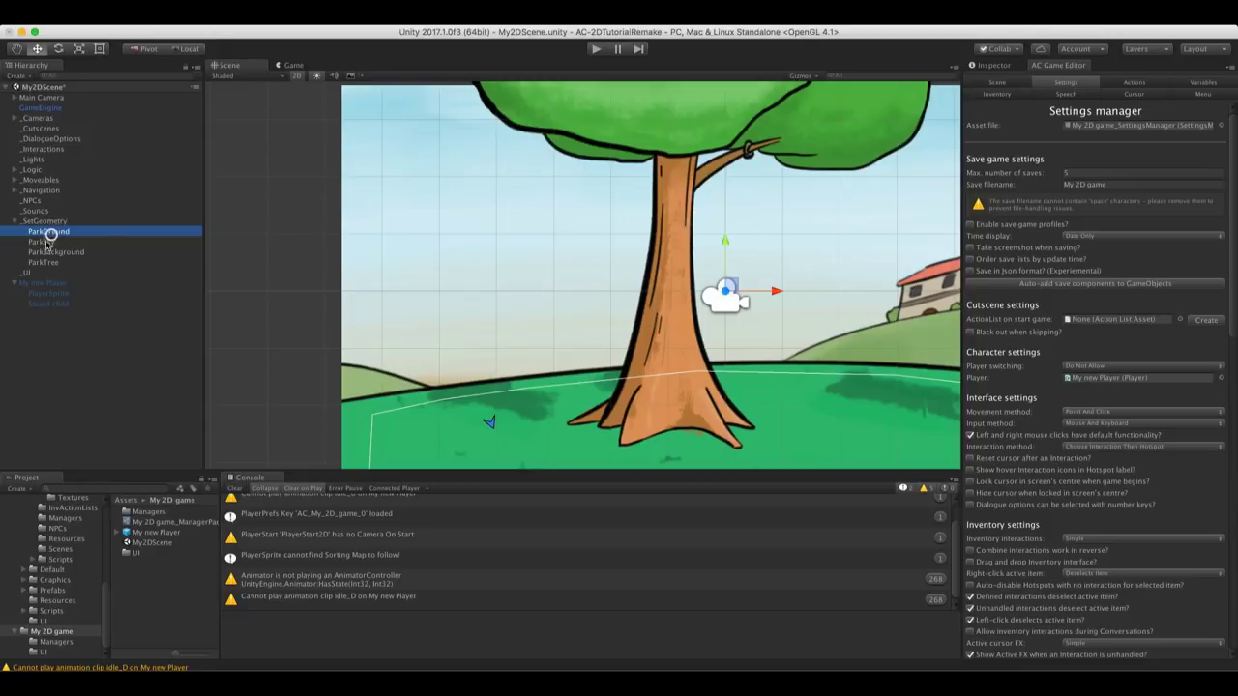
left_click(990, 65)
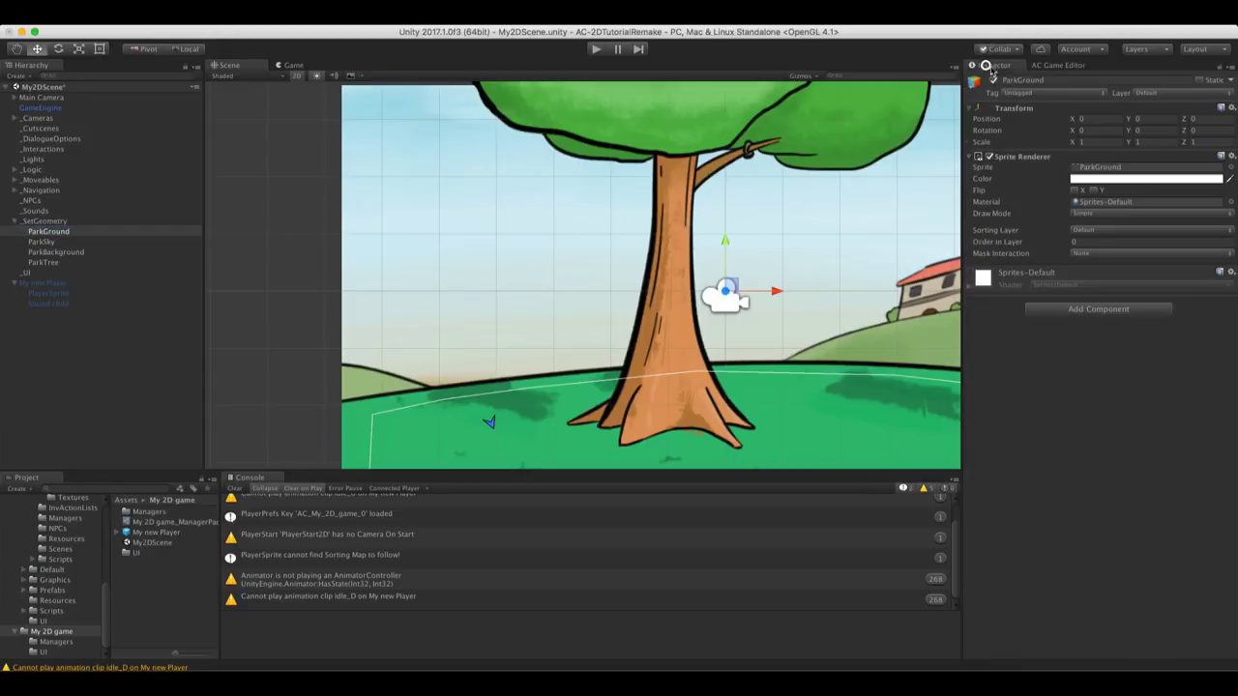
left_click(1077, 242)
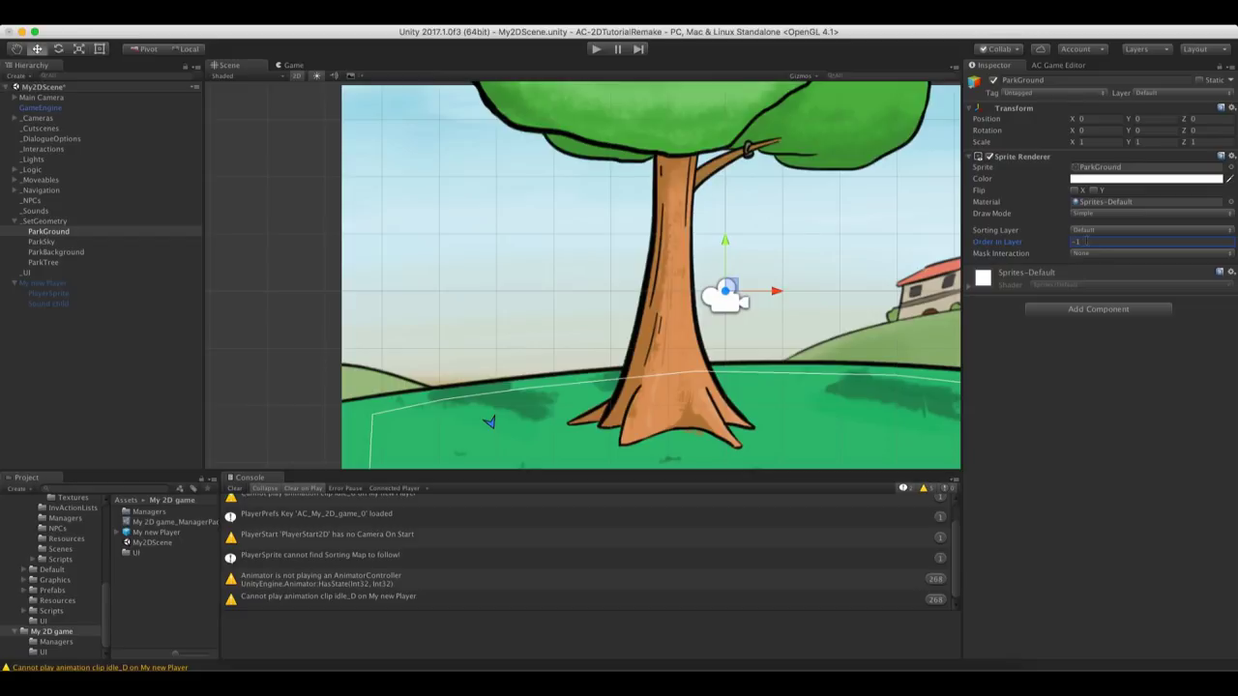
Review PlayerSprite's Follow Sorting Map option and start the scene playing again
left_click(43, 283)
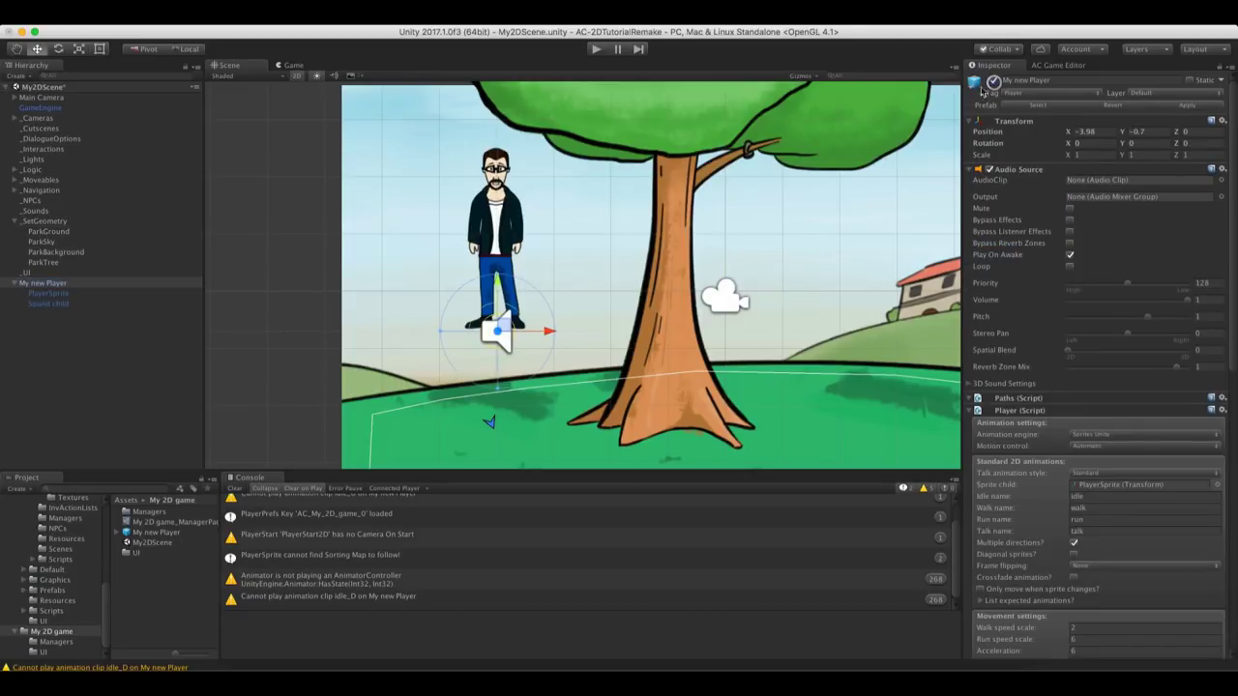
left_click(69, 293)
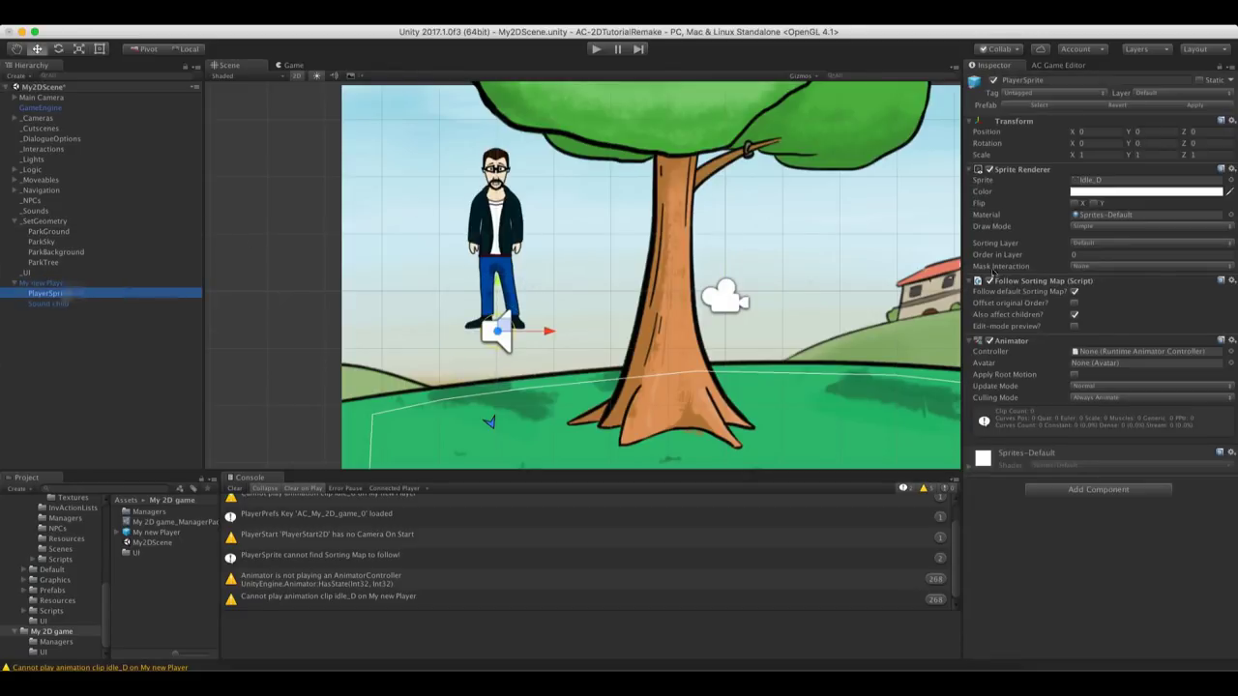
left_click(595, 48)
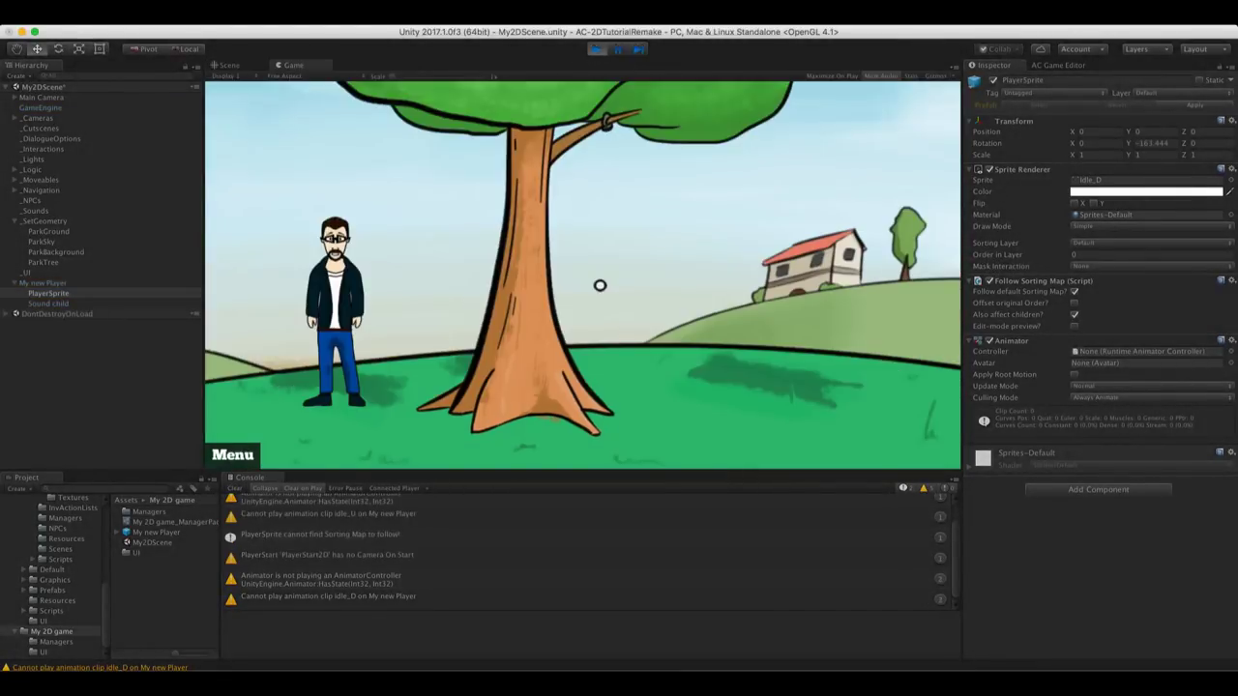
With gizmos shown, walk the player across the grass and around the tree, then stop playing
left_click(332, 406)
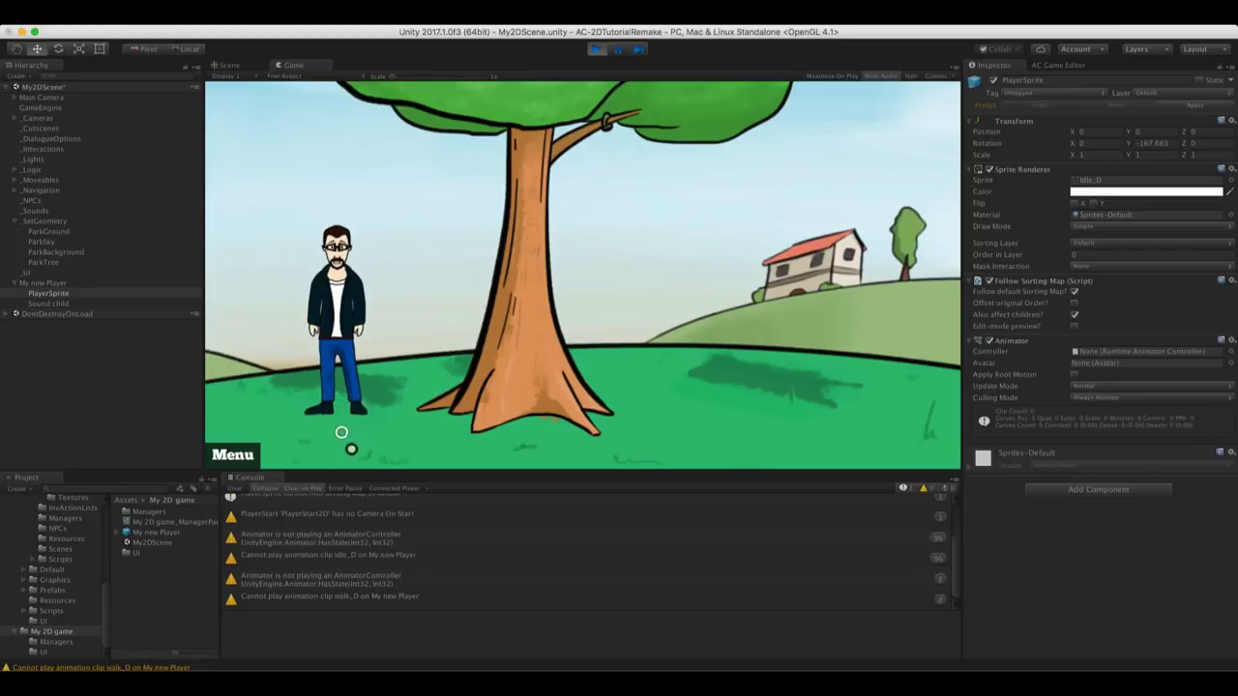
left_click(933, 75)
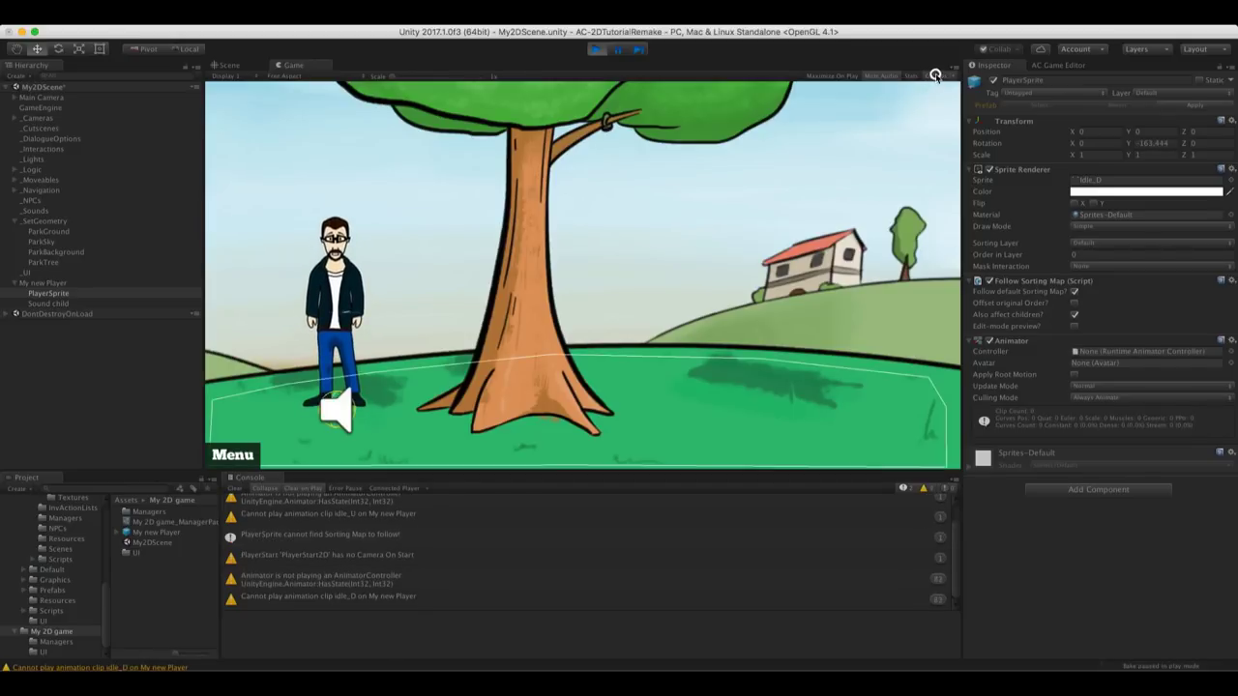
left_click(415, 376)
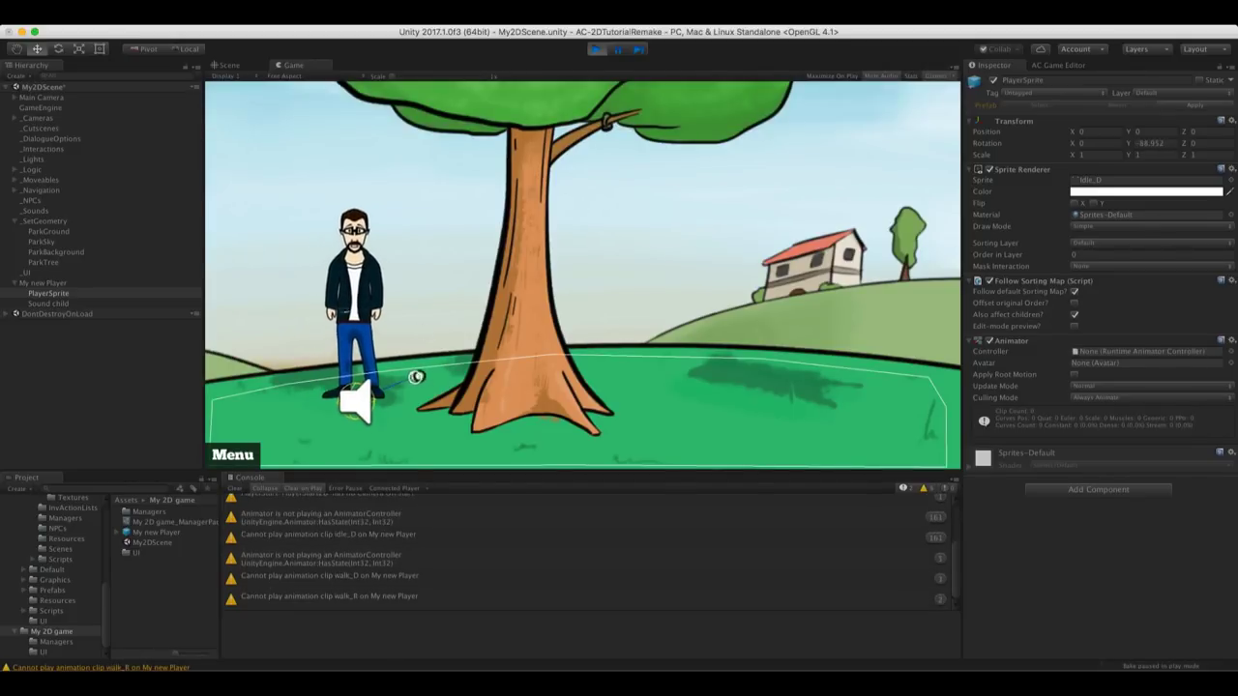
left_click(620, 371)
left_click(620, 453)
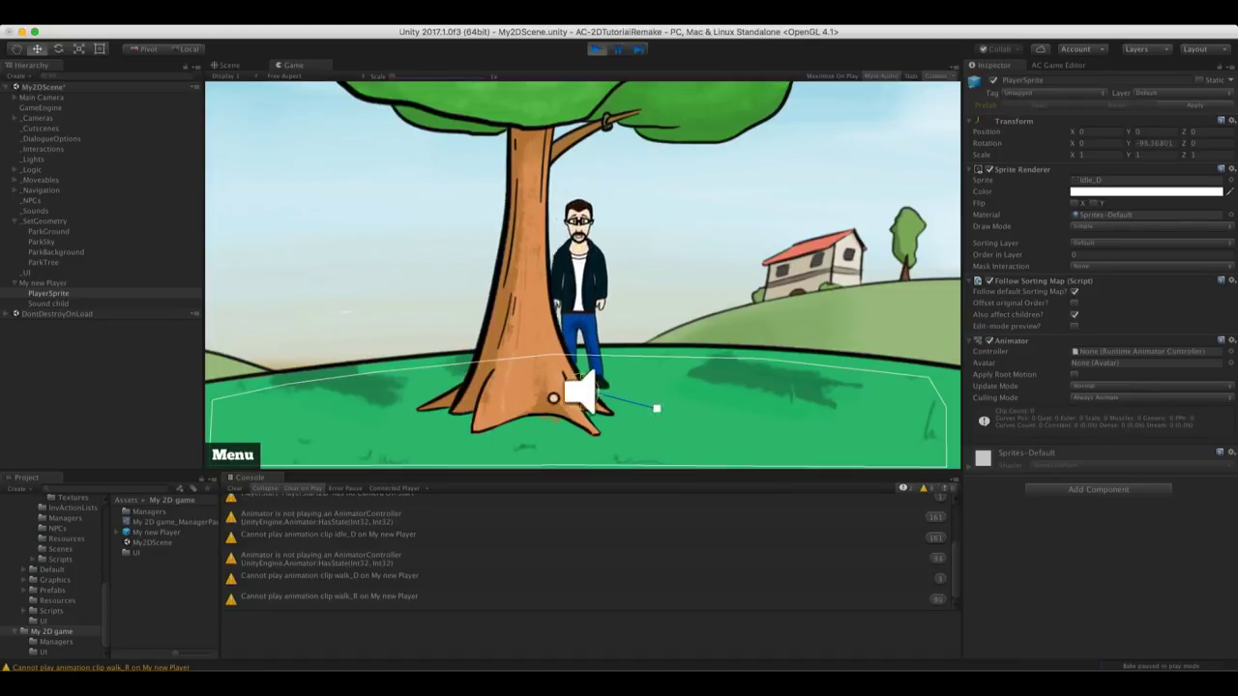
left_click(365, 431)
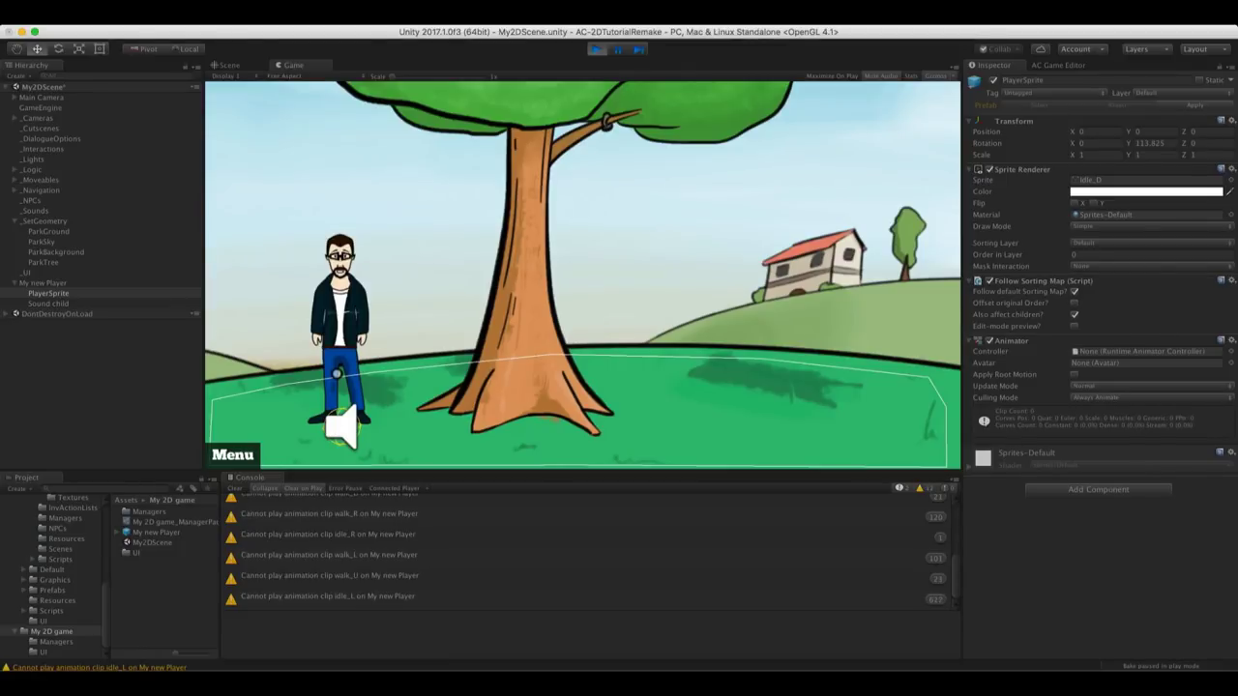
left_click(596, 48)
left_click(48, 294)
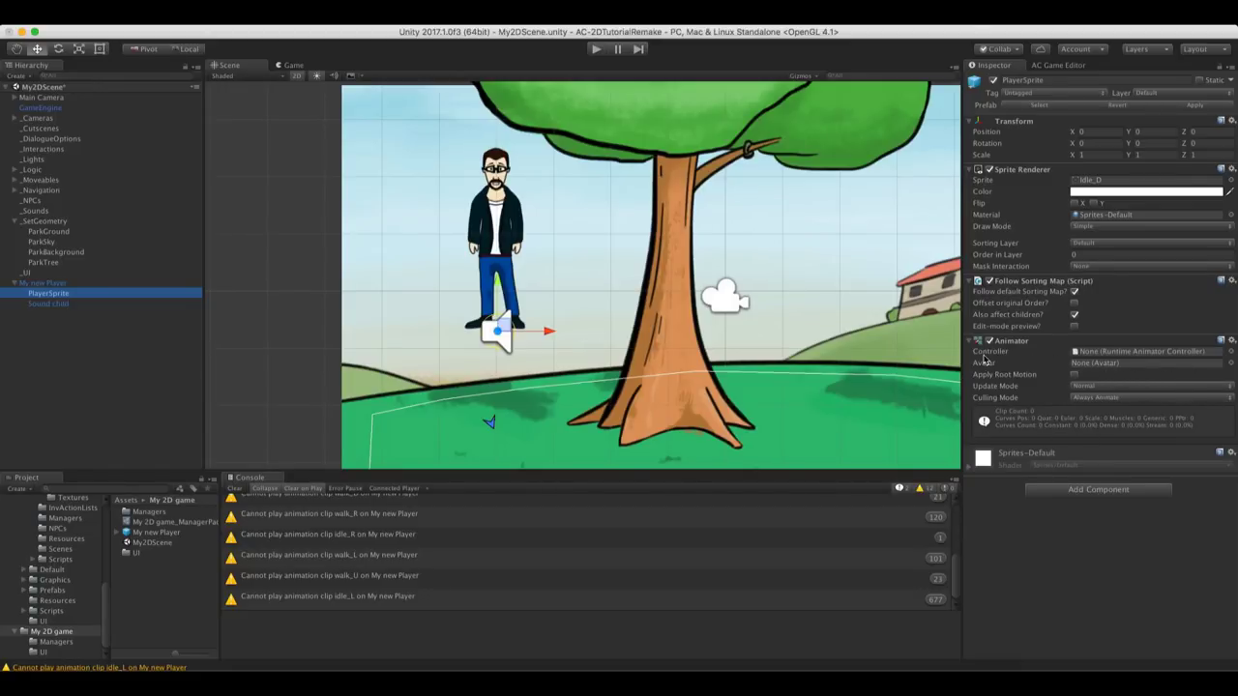
Add an Animator Controller named PlayerController to the My 2D game folder
left_click(1137, 363)
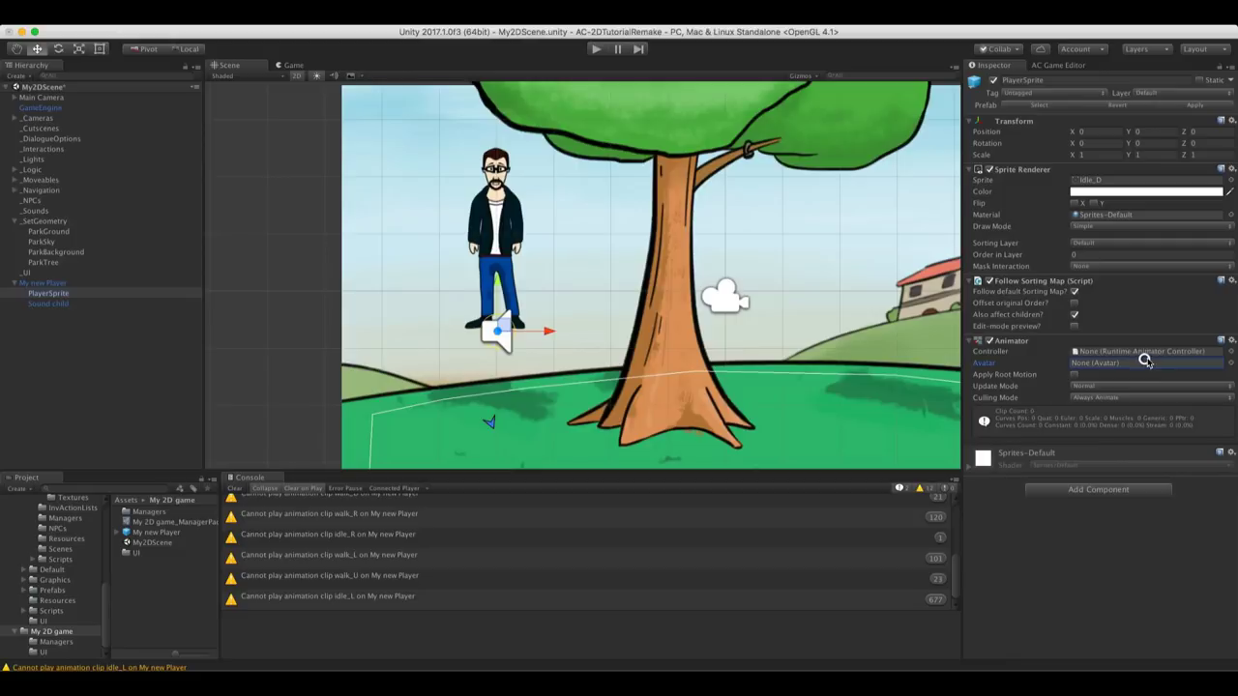
left_click(50, 631)
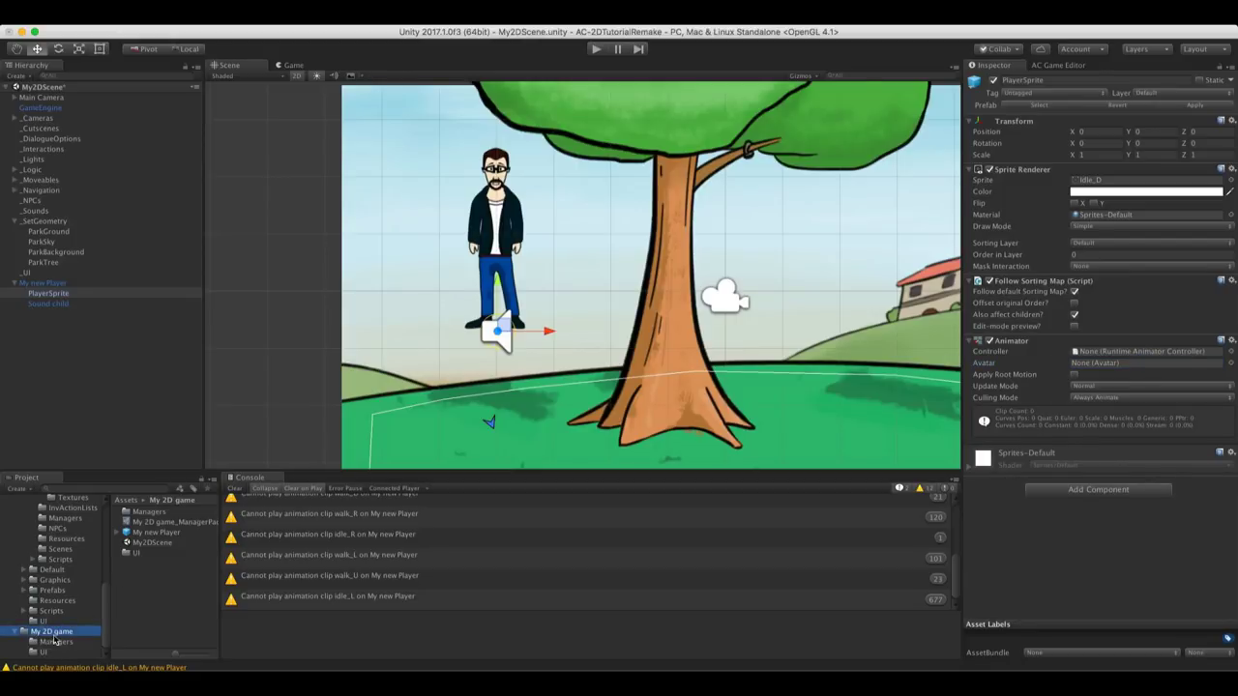
right_click(138, 591)
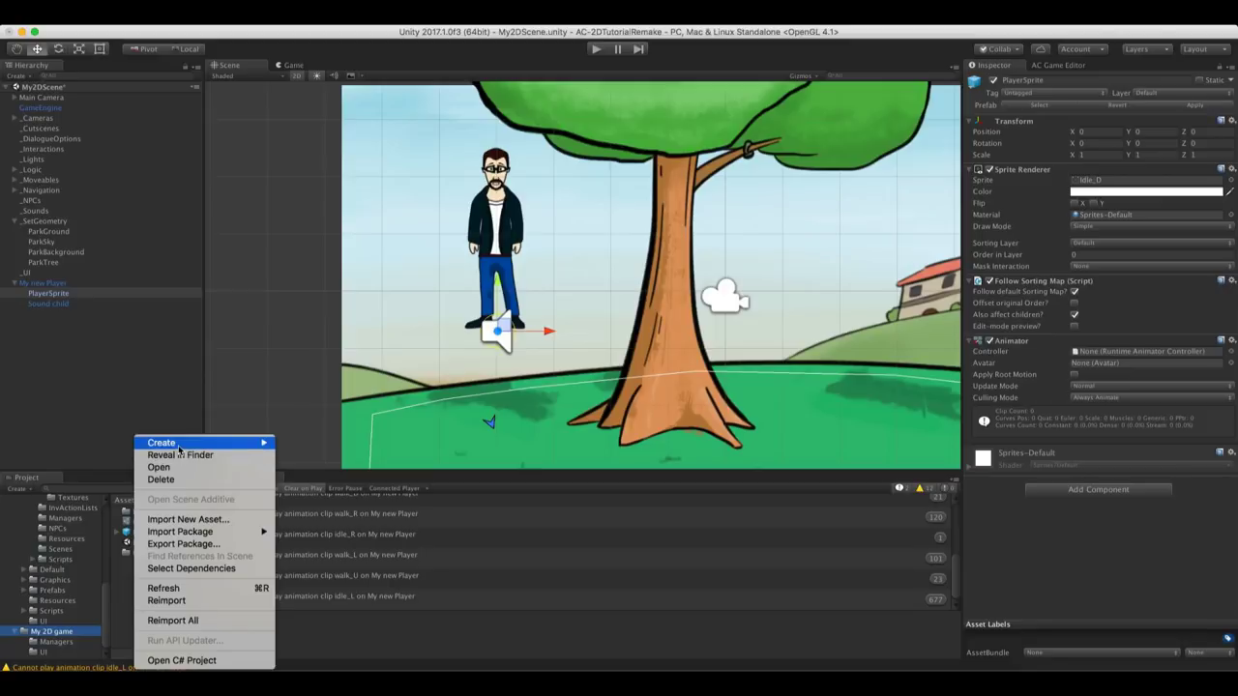
mouse_move(179, 446)
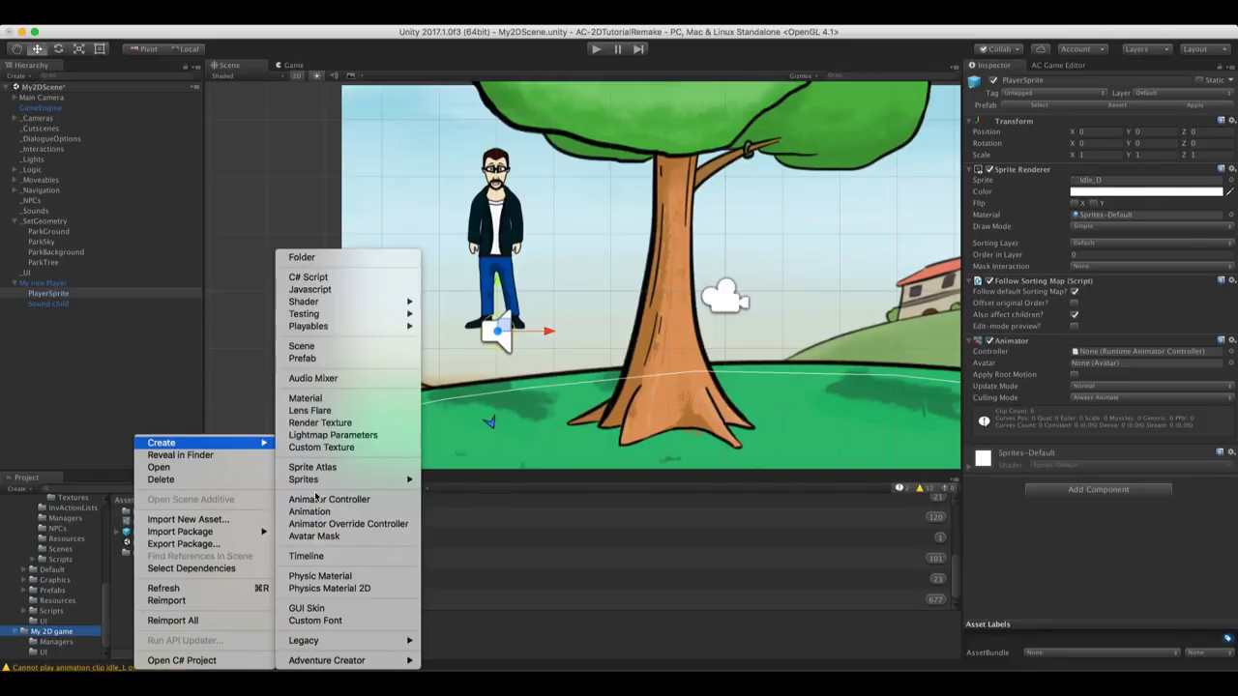
left_click(315, 499)
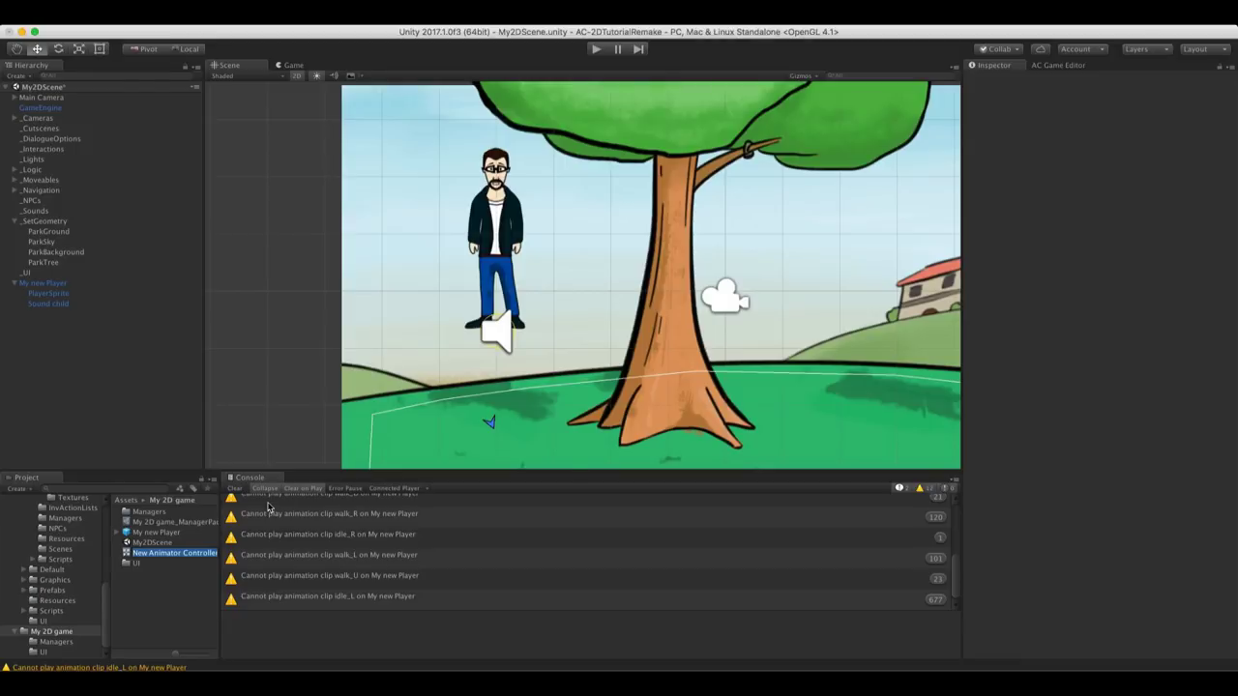
type("Play")
key("Return")
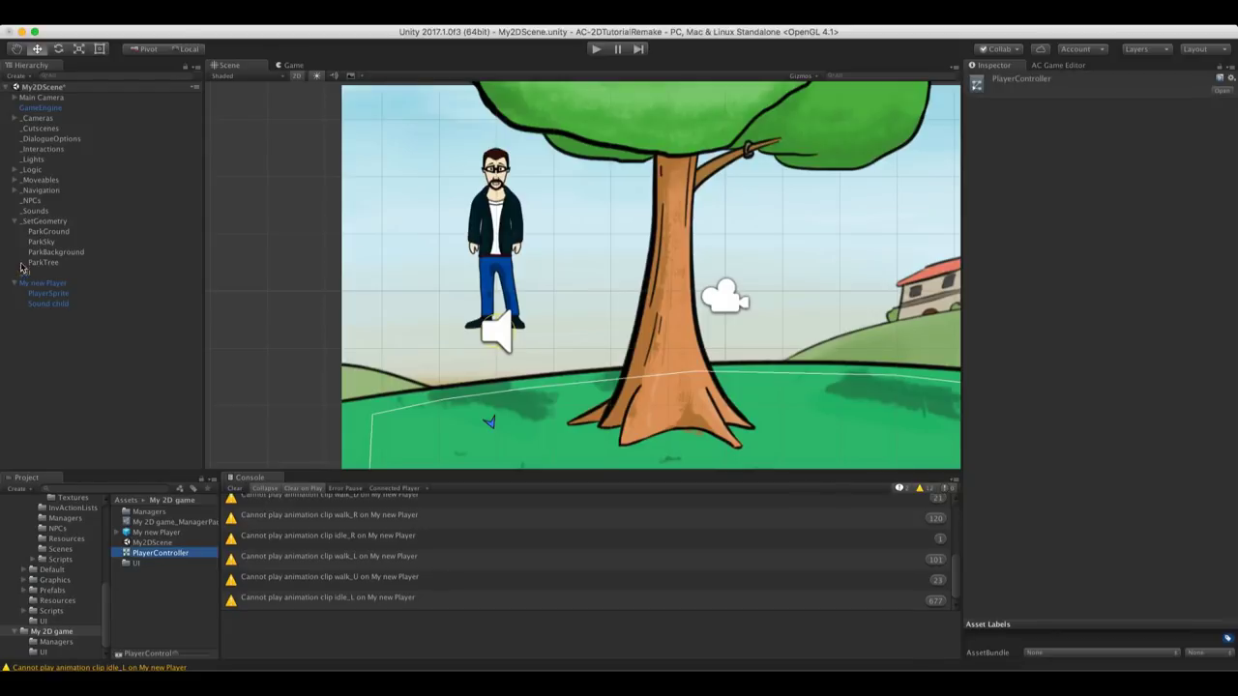
Put PlayerController in PlayerSprite's Animator Controller field and open it in the Animator window
left_click(49, 295)
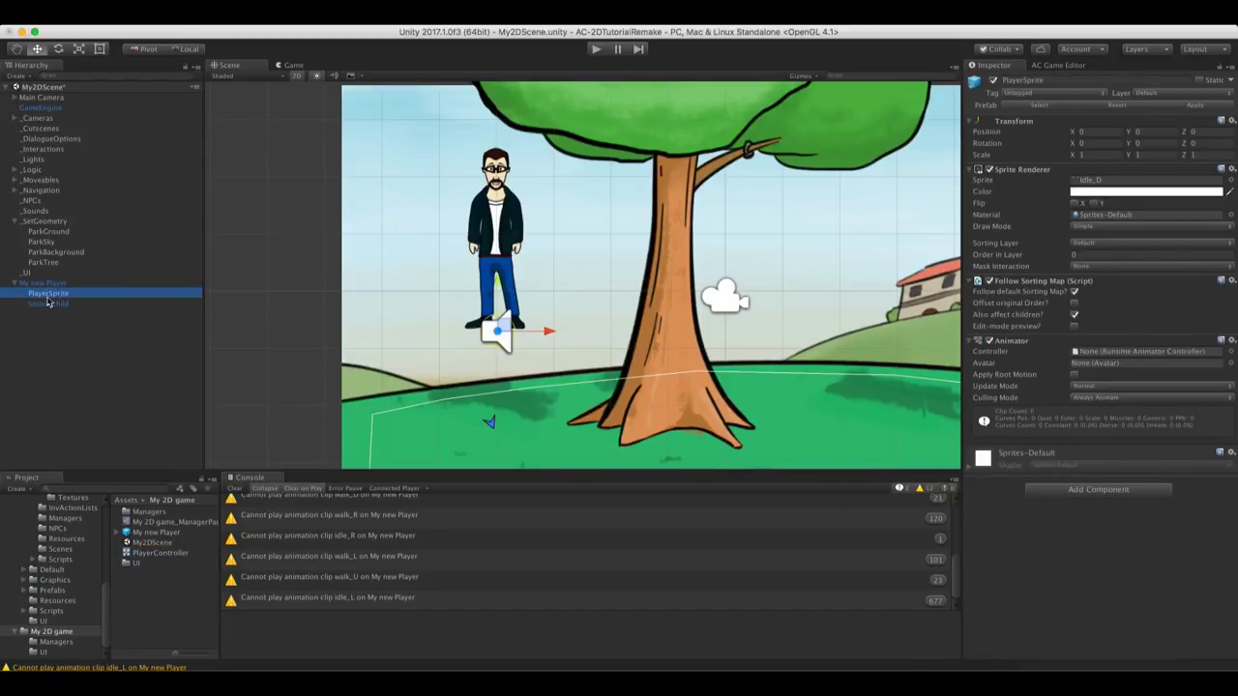
left_click_drag(140, 553, 1156, 353)
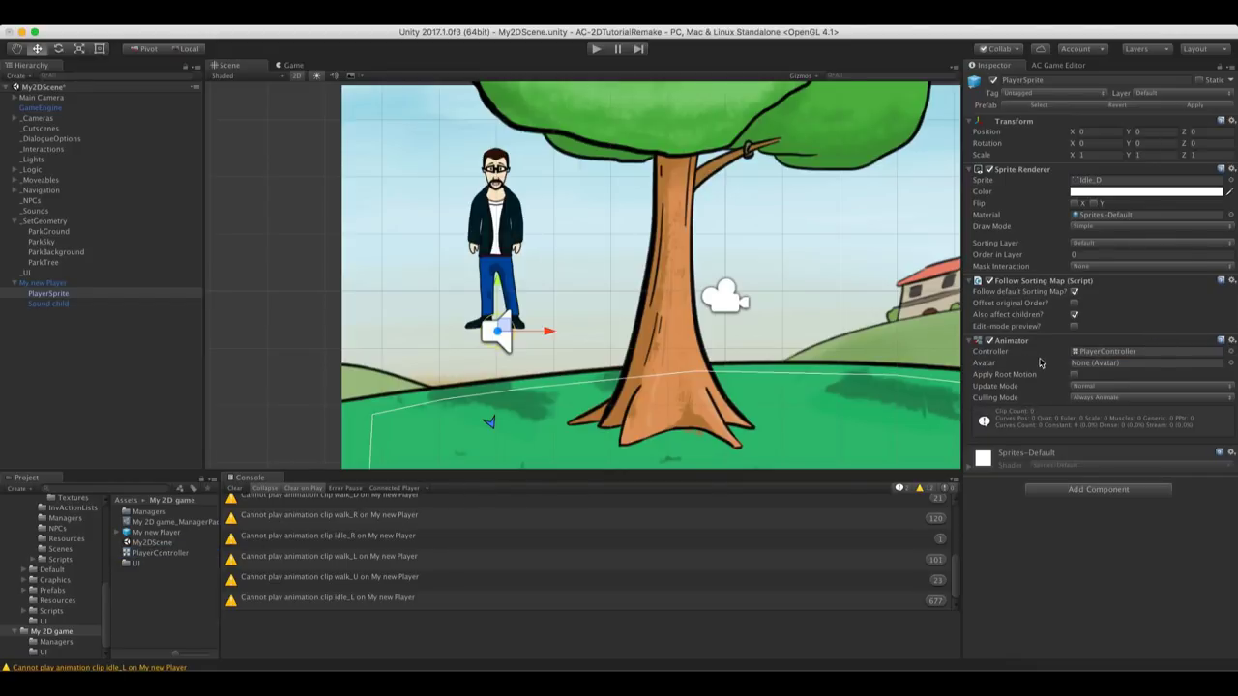
double_click(1112, 354)
Drop all 28 clips from 2D Demo > Animations > Brain into the PlayerController Base Layer
middle_click_drag(697, 204, 699, 275)
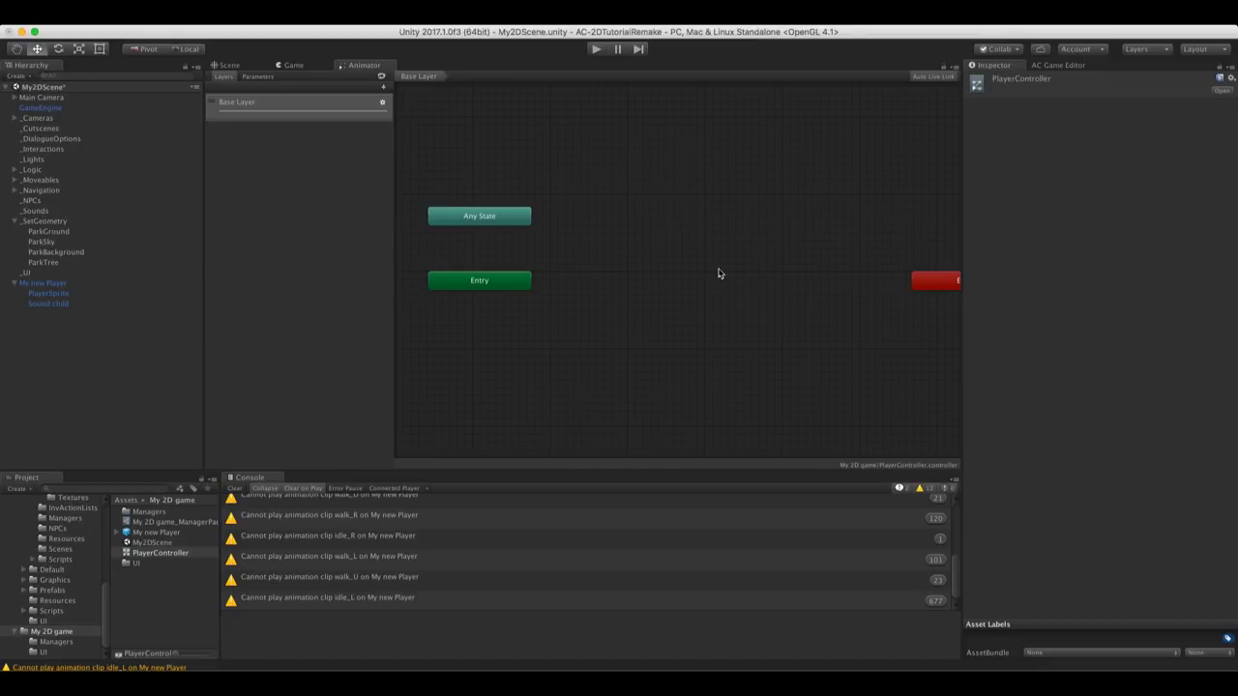
left_click_drag(104, 620, 117, 533)
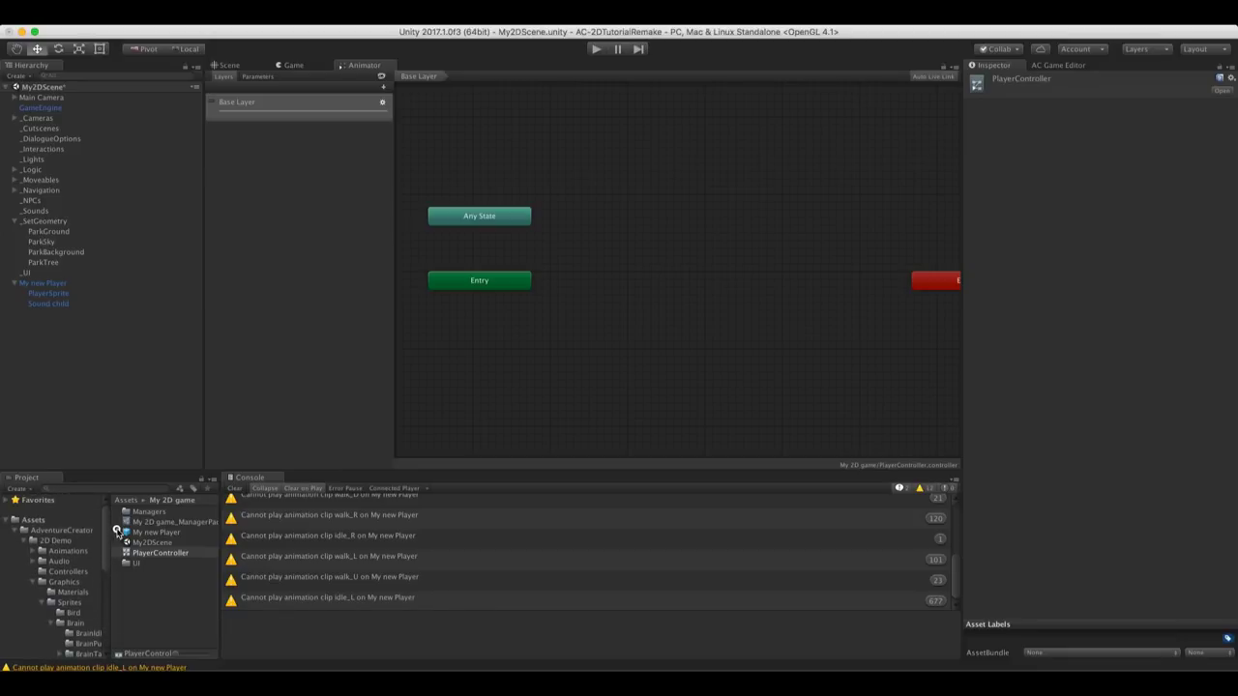
left_click(56, 541)
left_click(80, 552)
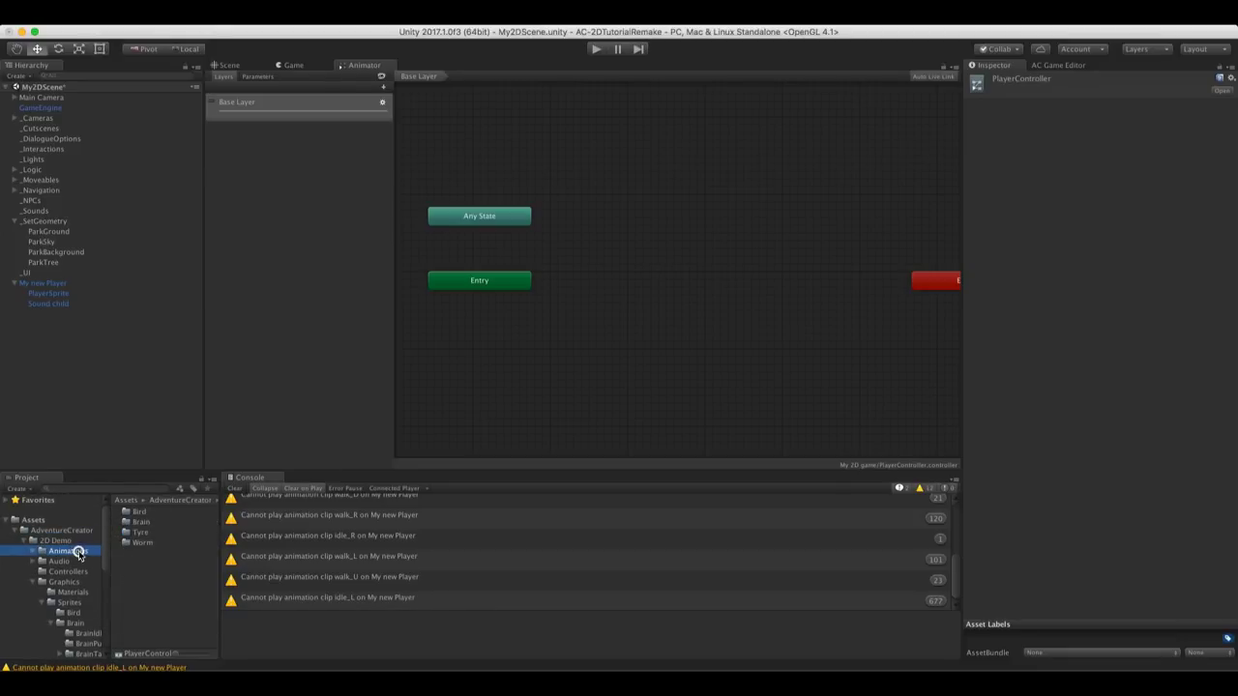
left_click(34, 551)
left_click(65, 571)
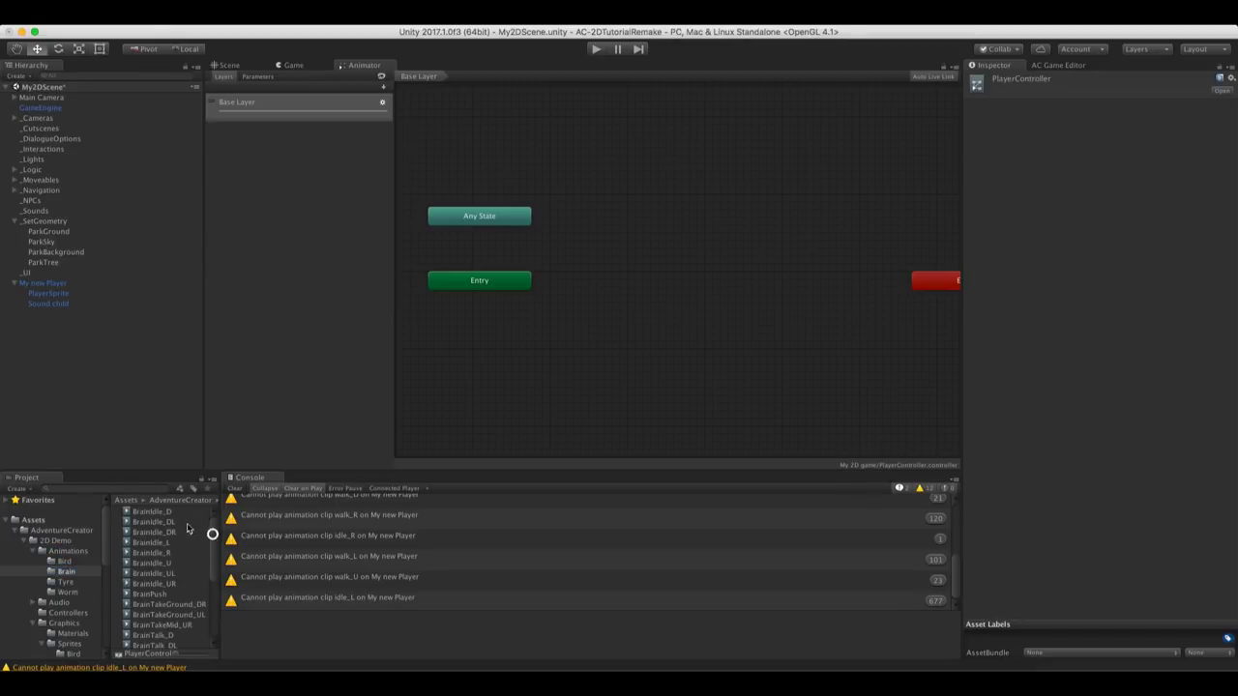
left_click(179, 511)
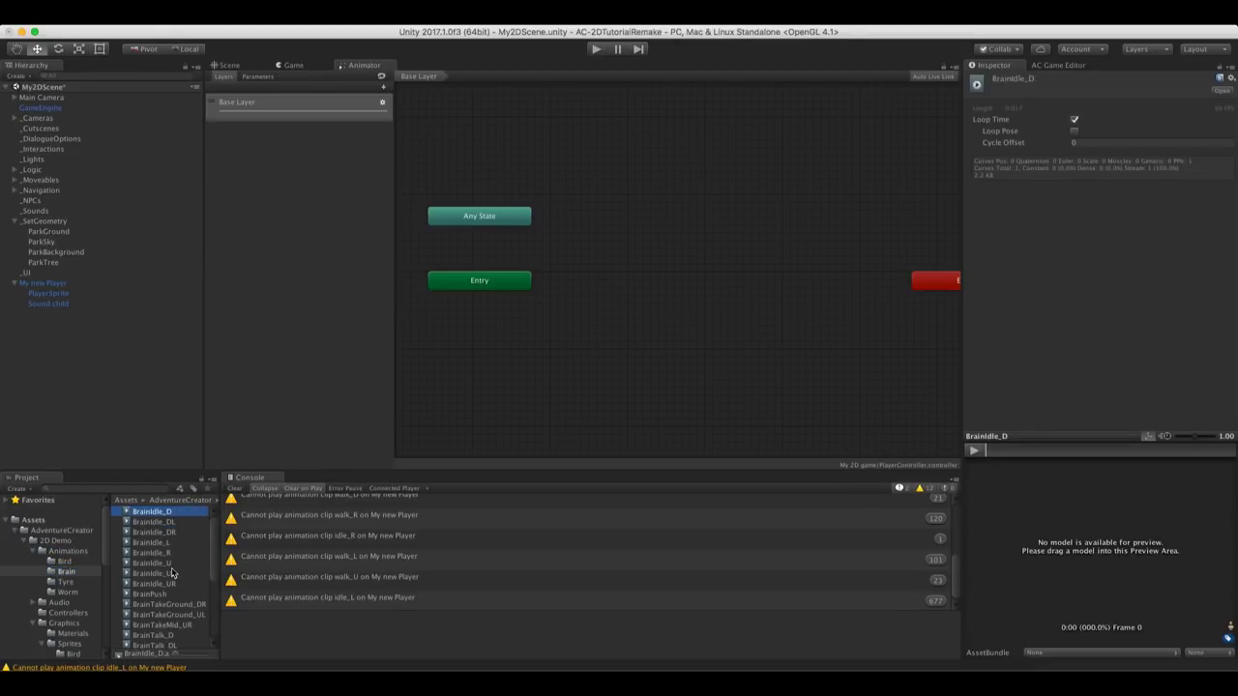
key("super+a")
left_click_drag(157, 584, 611, 249)
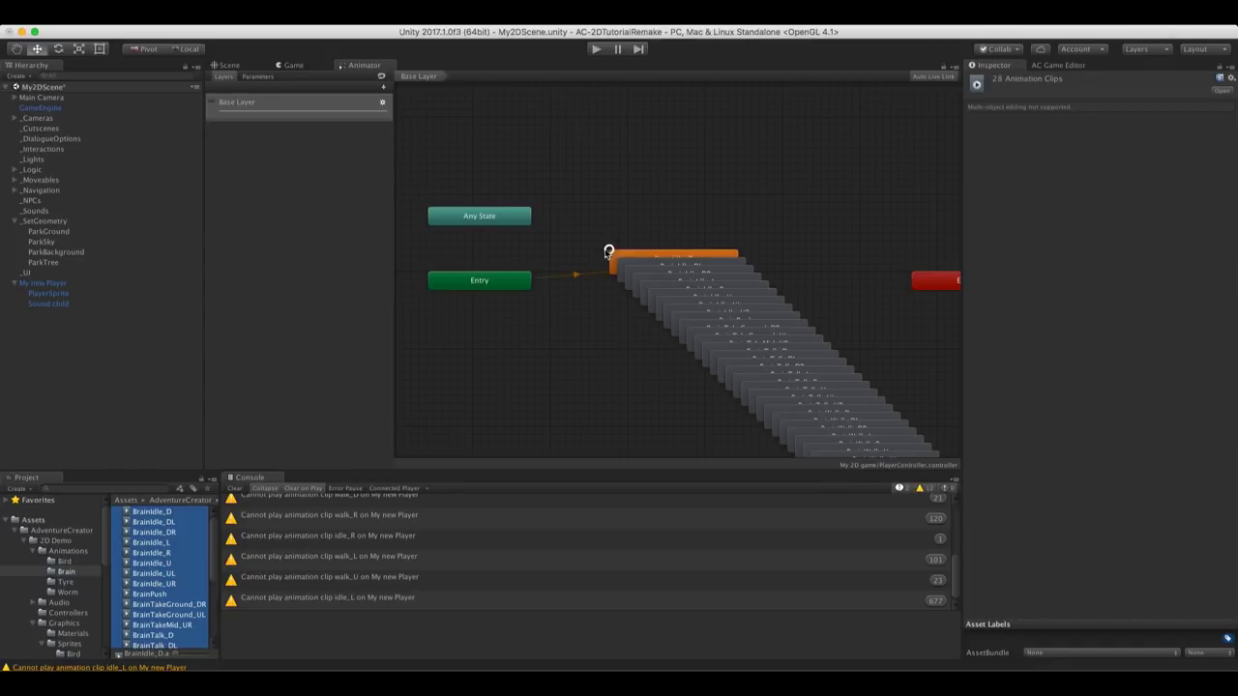
middle_click_drag(740, 298, 672, 218)
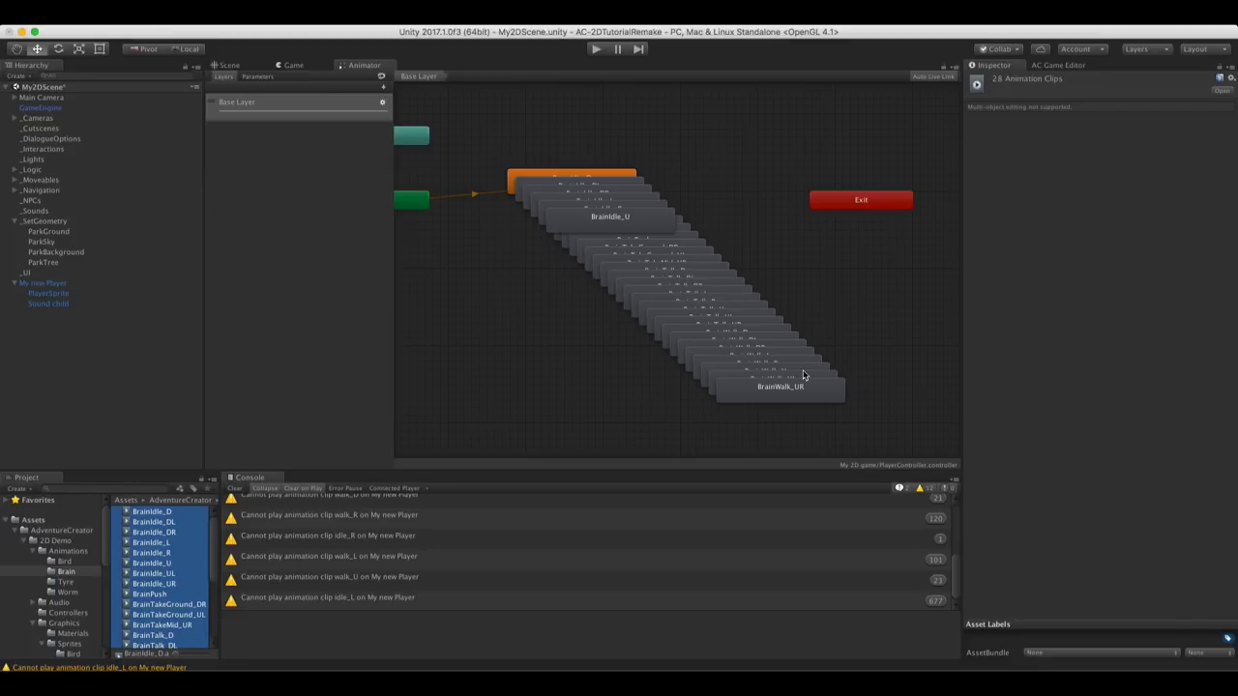
Open the Animation window and dock it beside the Console
left_click(229, 66)
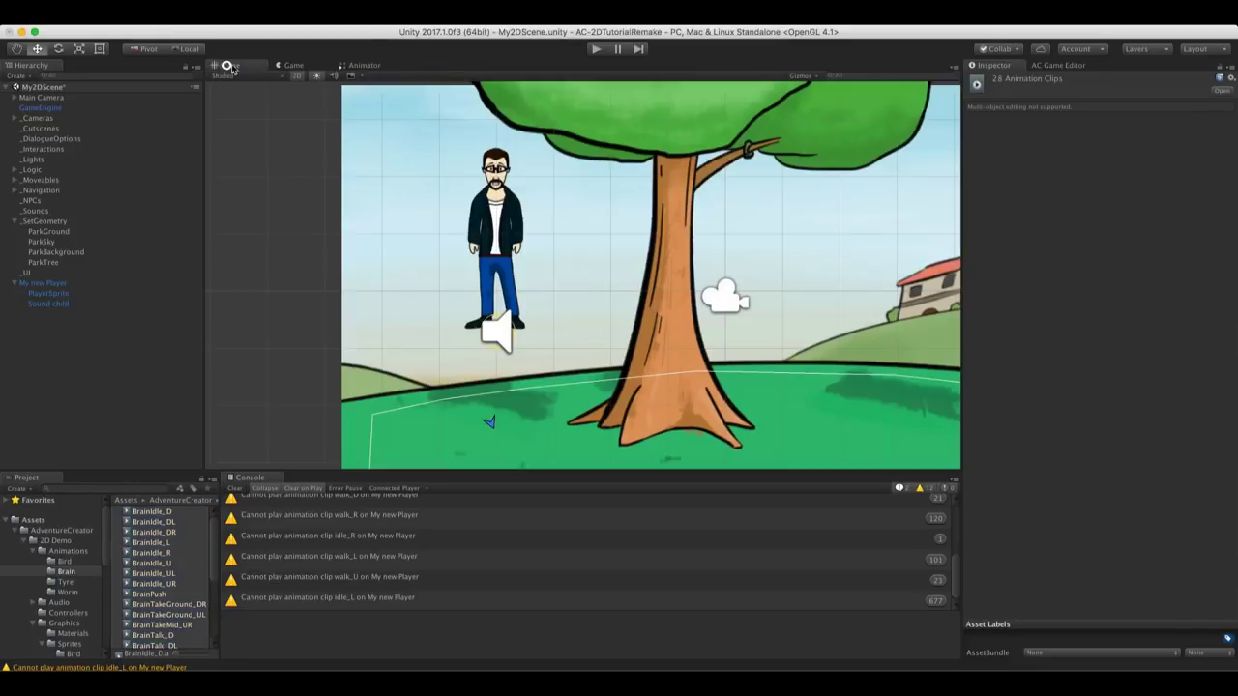
left_click(387, 21)
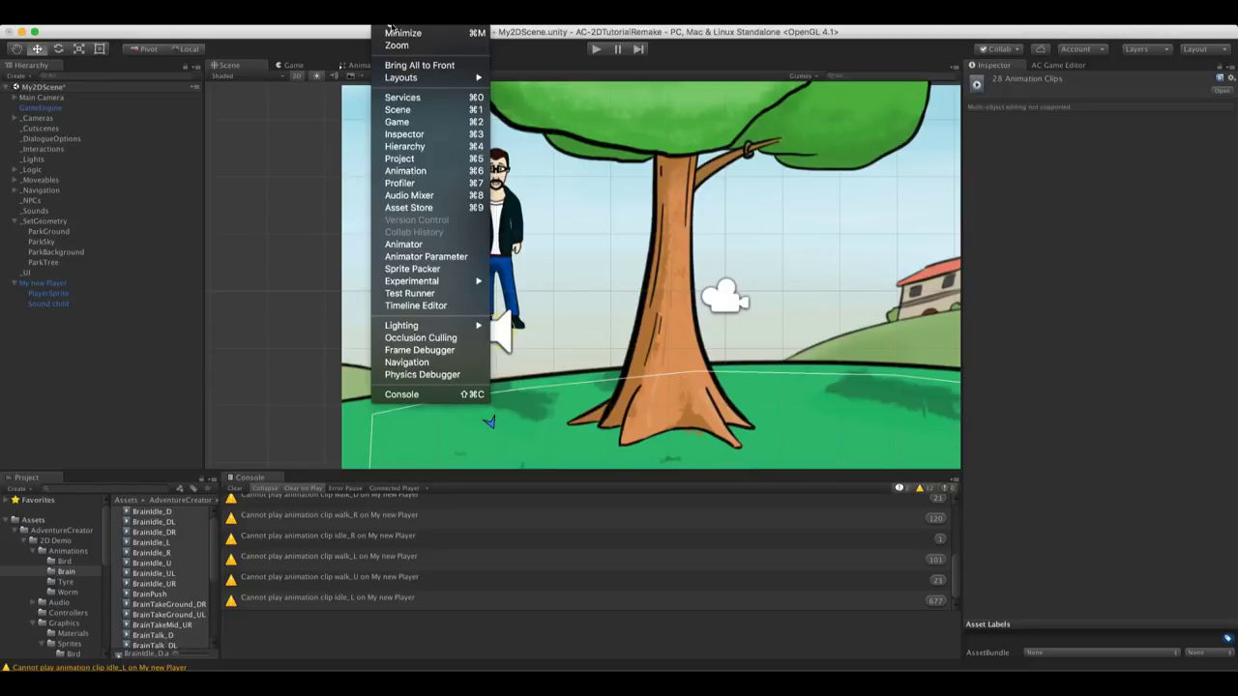
left_click(405, 171)
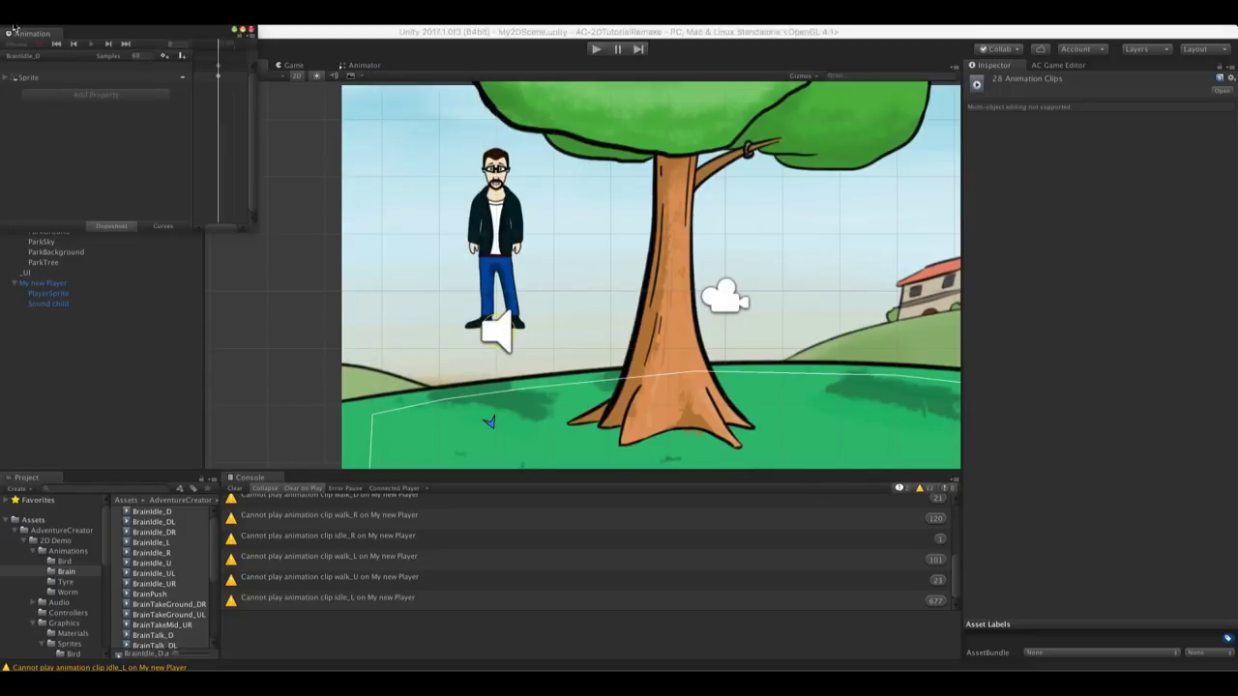
left_click_drag(40, 36, 315, 479)
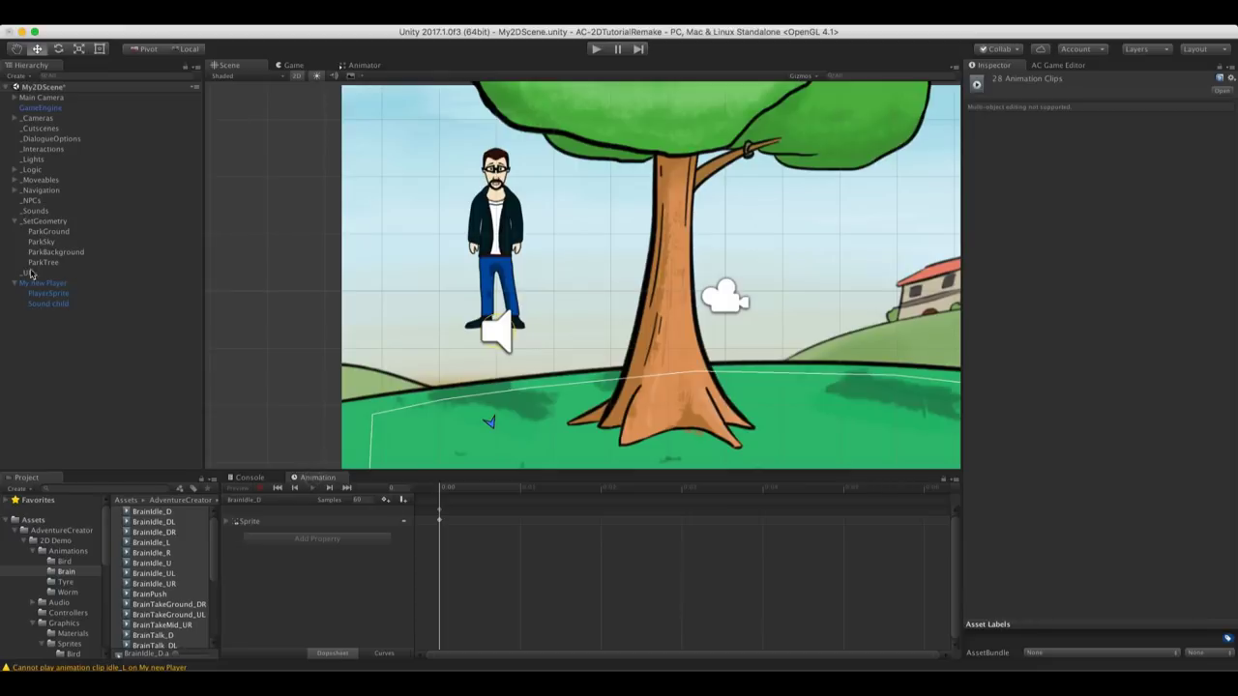
Preview BrainIdle_R, BrainTalk_D and BrainWalk_U on PlayerSprite, playing the walk clip
left_click(46, 294)
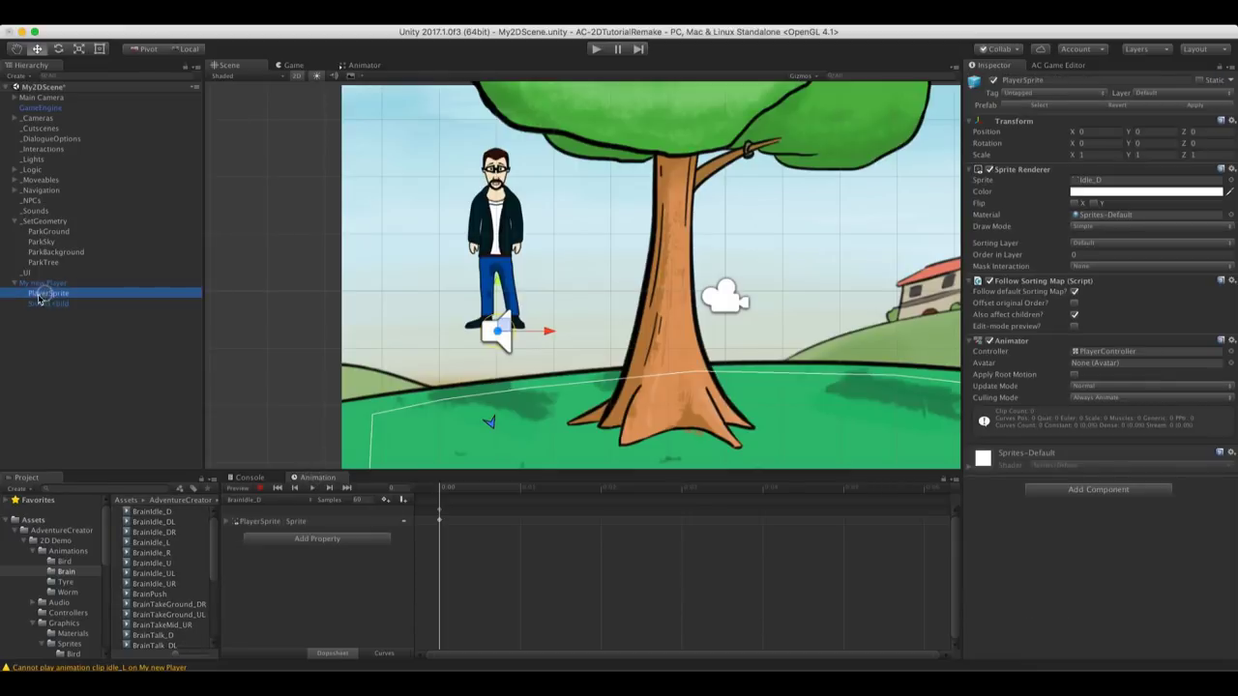
left_click(257, 498)
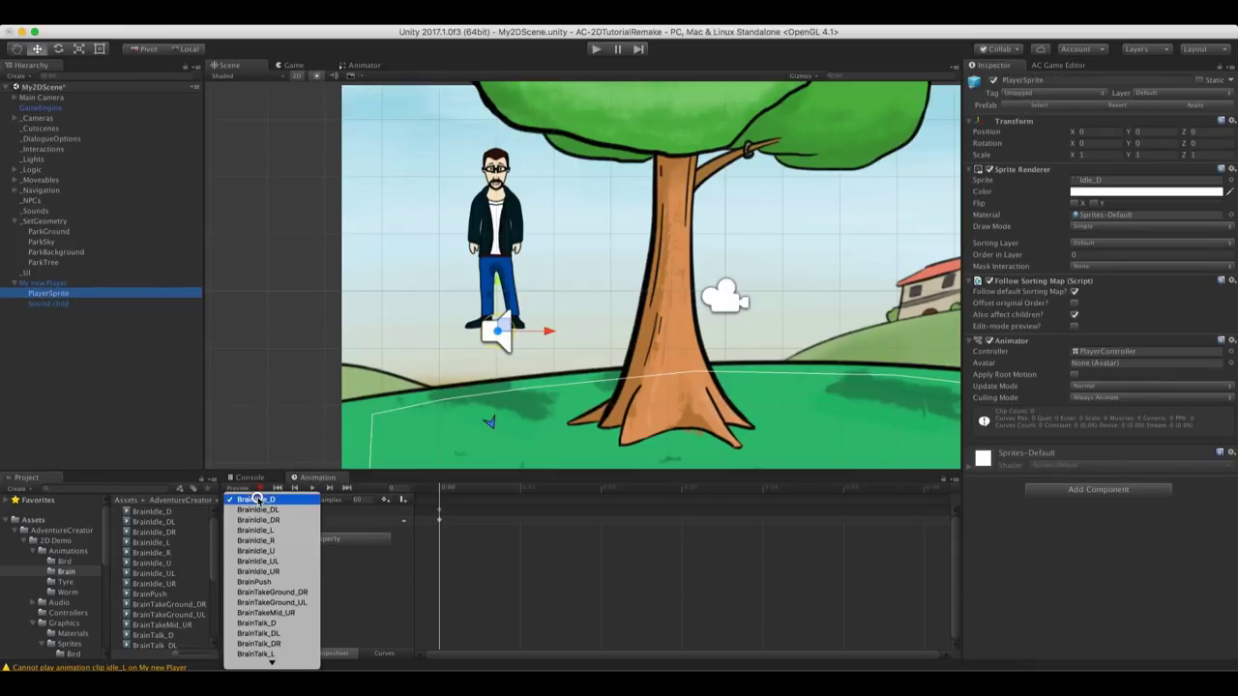
left_click(278, 544)
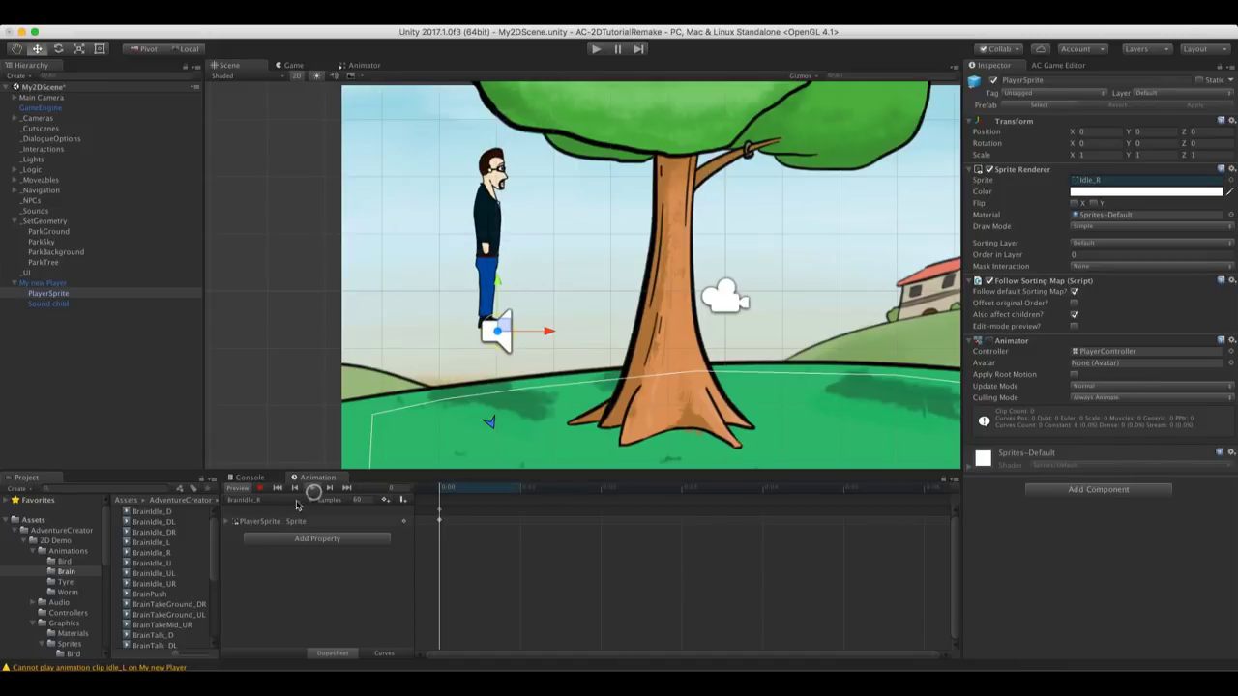
left_click(296, 504)
left_click(279, 580)
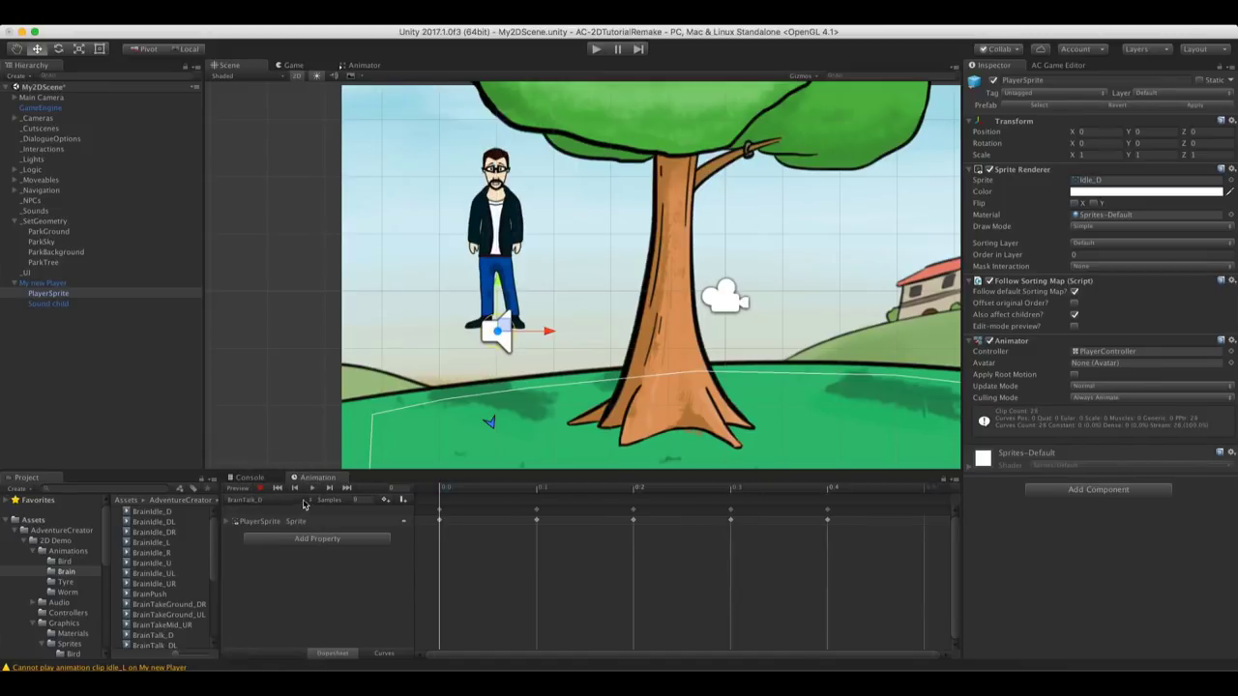
left_click(302, 505)
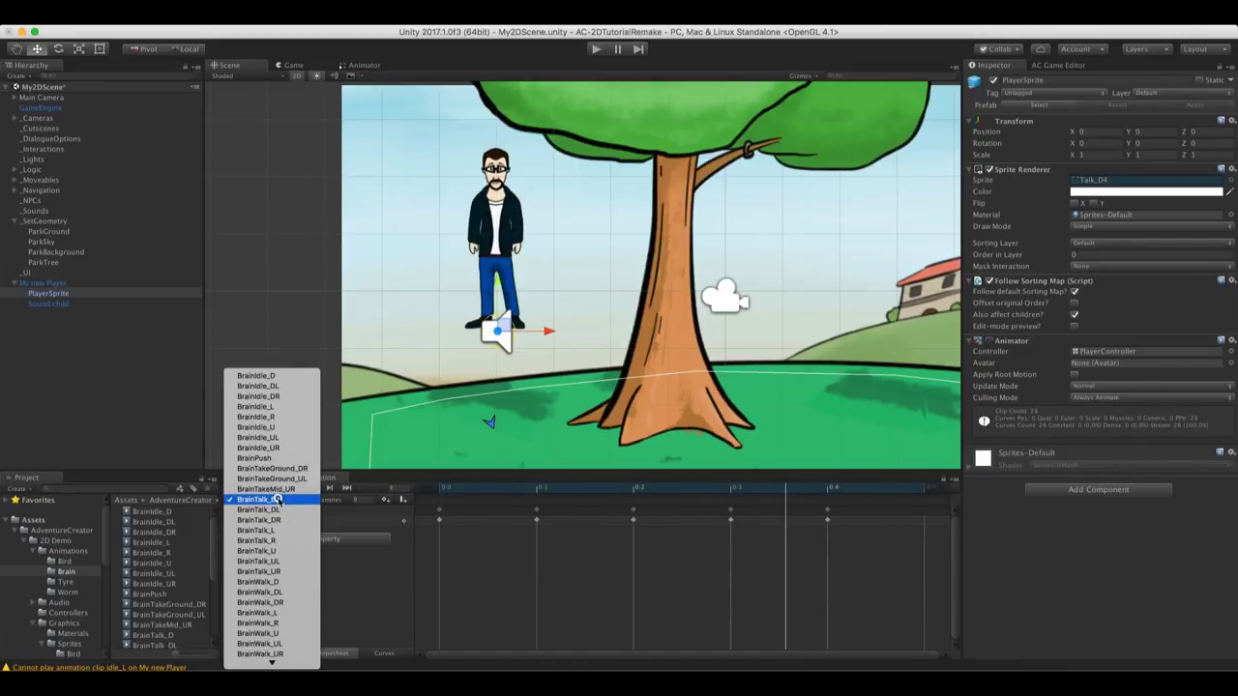
left_click(273, 634)
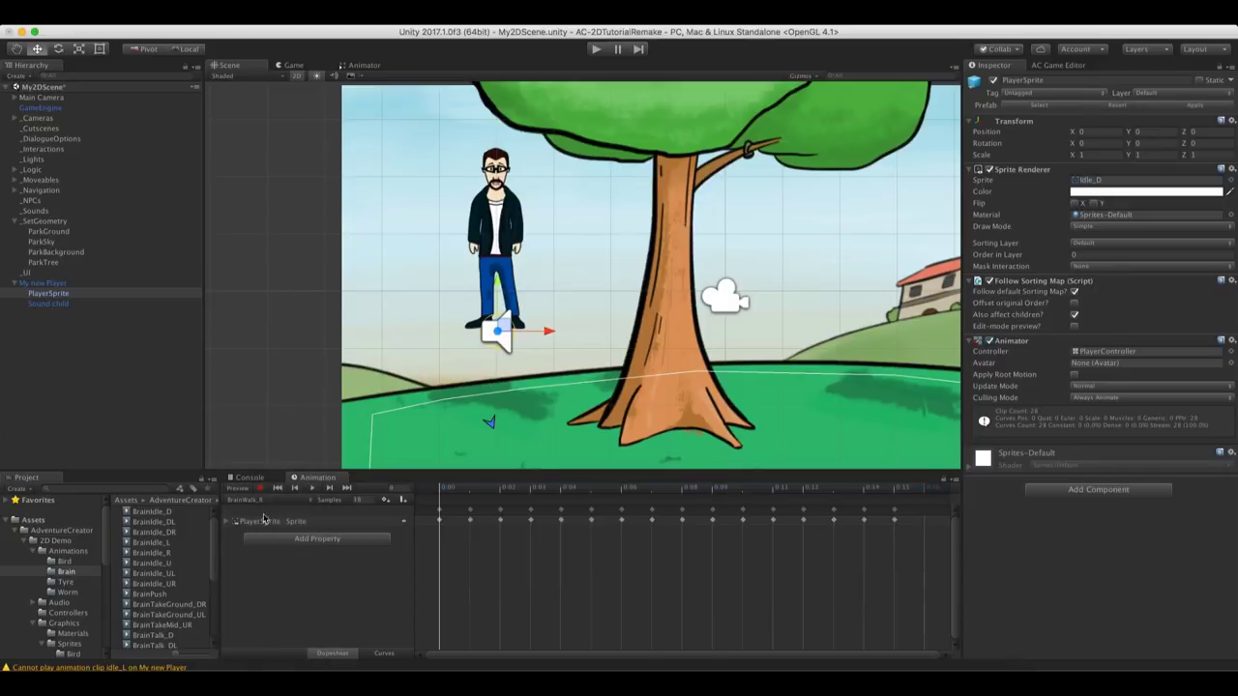
left_click(314, 491)
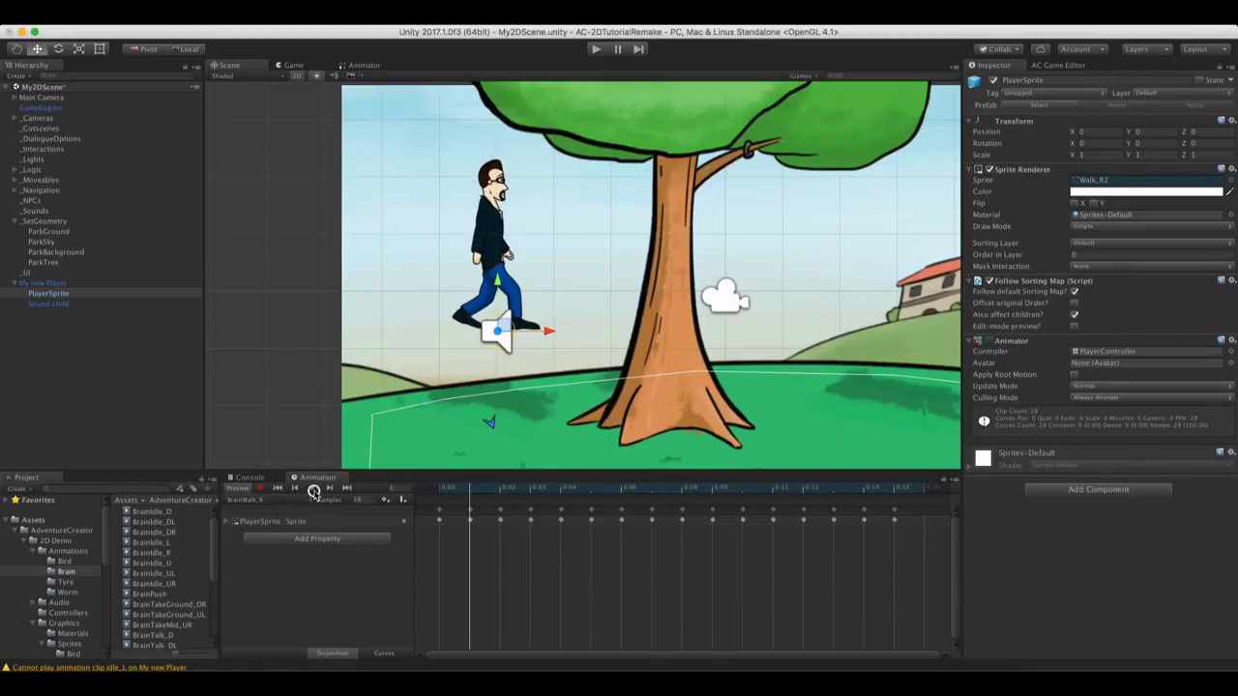
Close the Animation tab
right_click(315, 478)
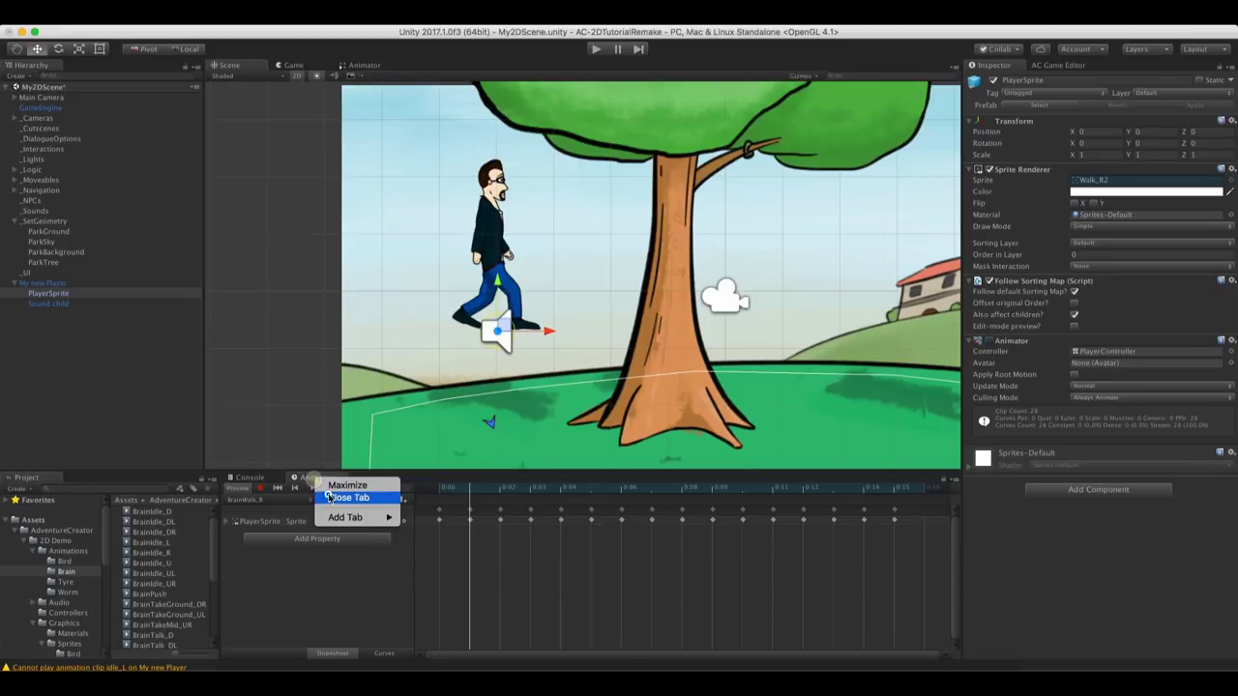
left_click(329, 498)
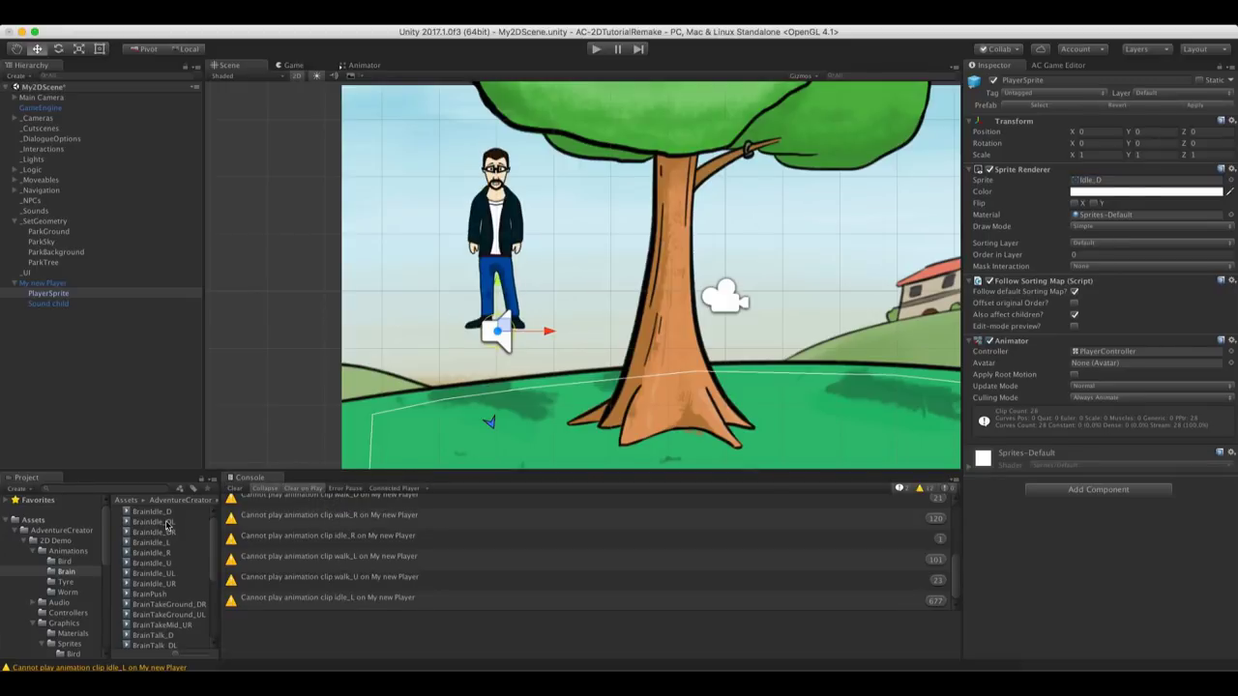
left_click_drag(211, 545, 210, 563)
Review the BrainWalk_DL, BrainWalk_DR, BrainWalk_L and BrainWalk_U walk clips in the Project list
scroll(193, 541, "down", 1)
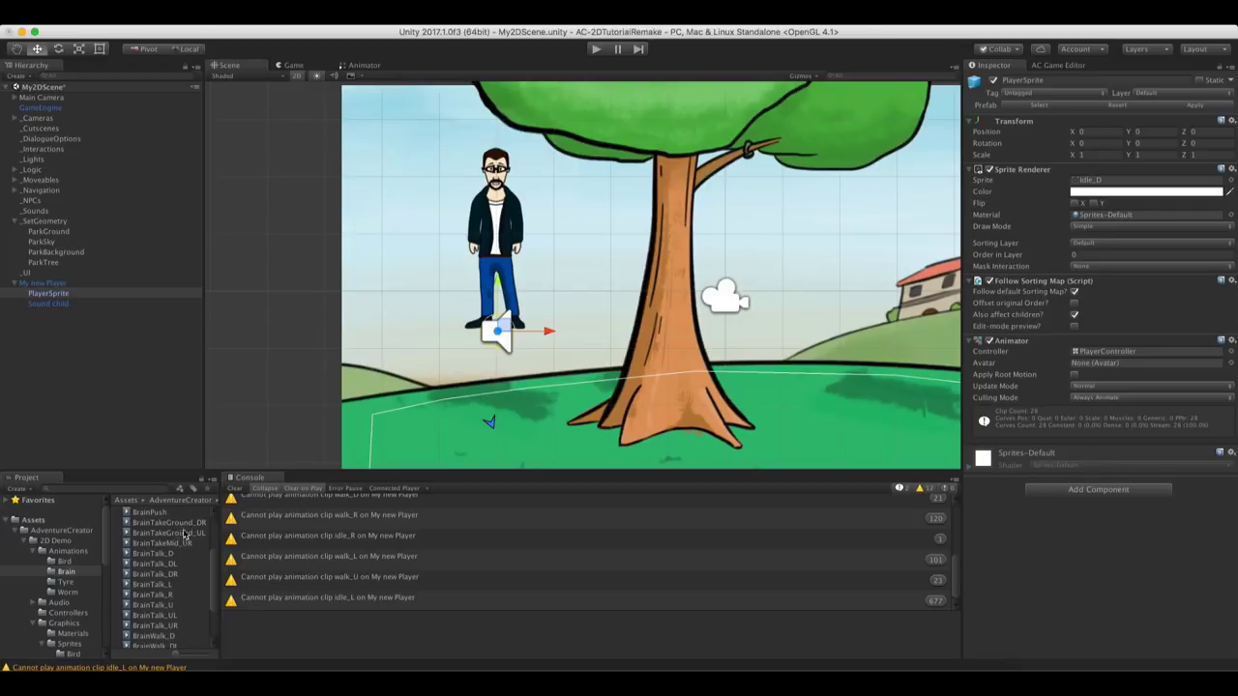
left_click_drag(211, 563, 209, 570)
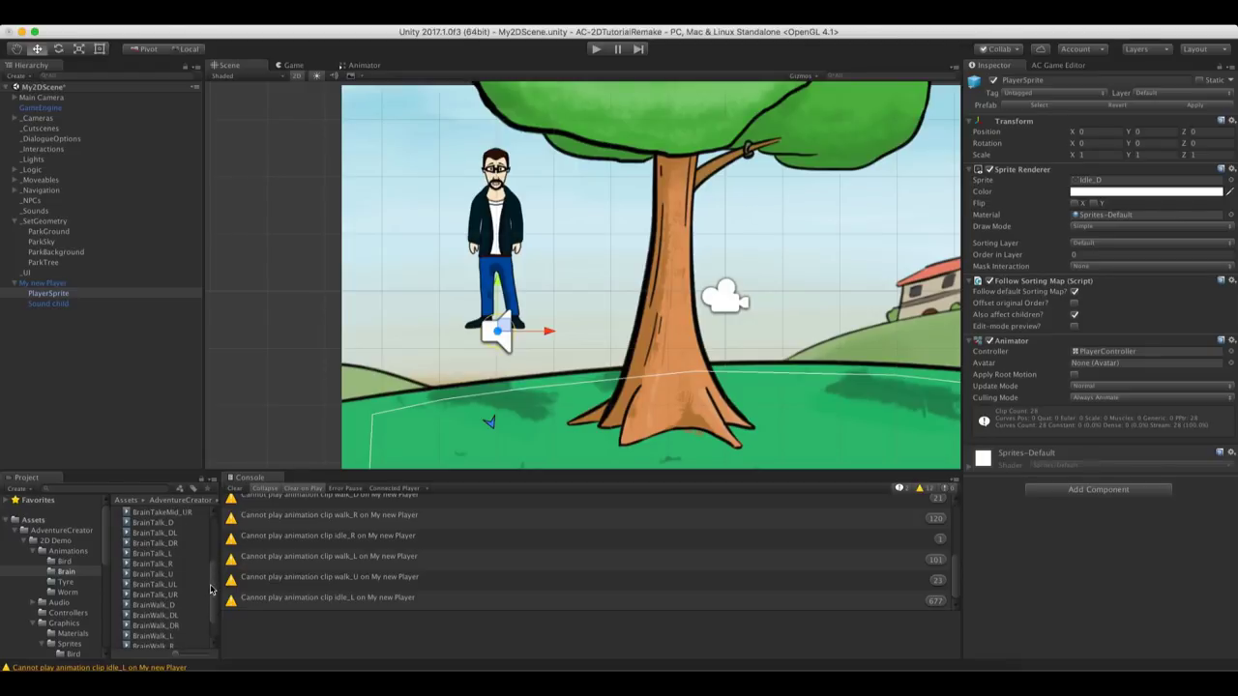
scroll(175, 566, "down", 2)
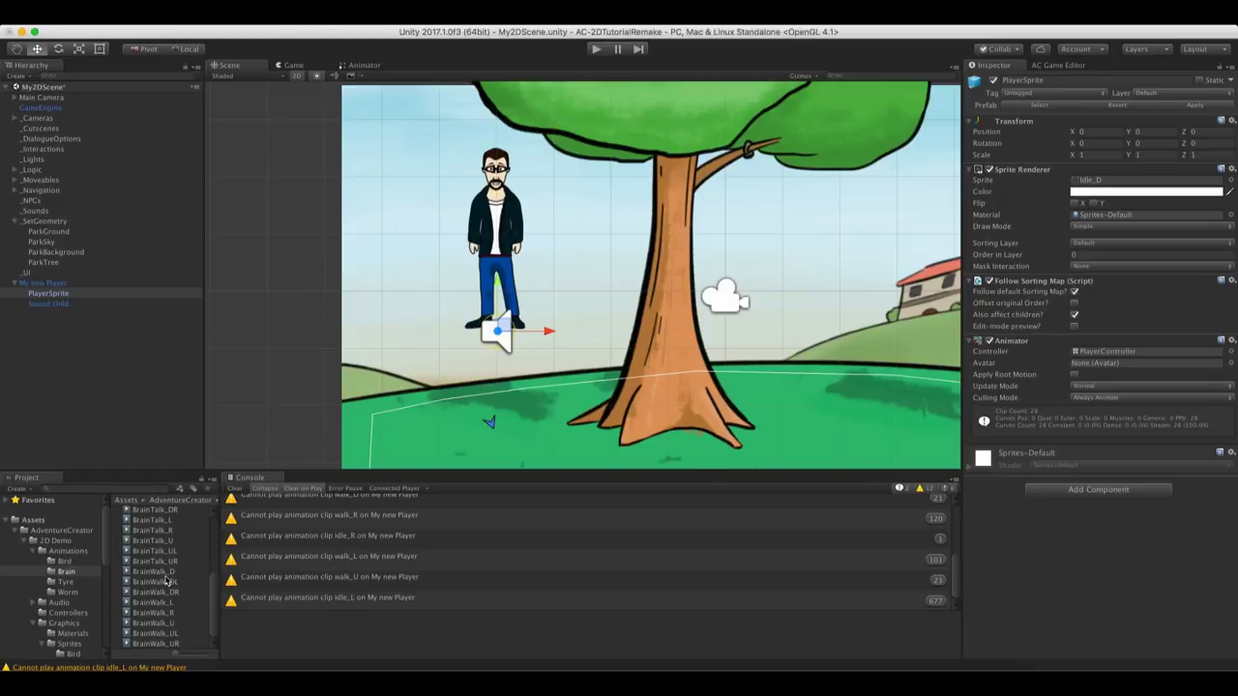
left_click(175, 580)
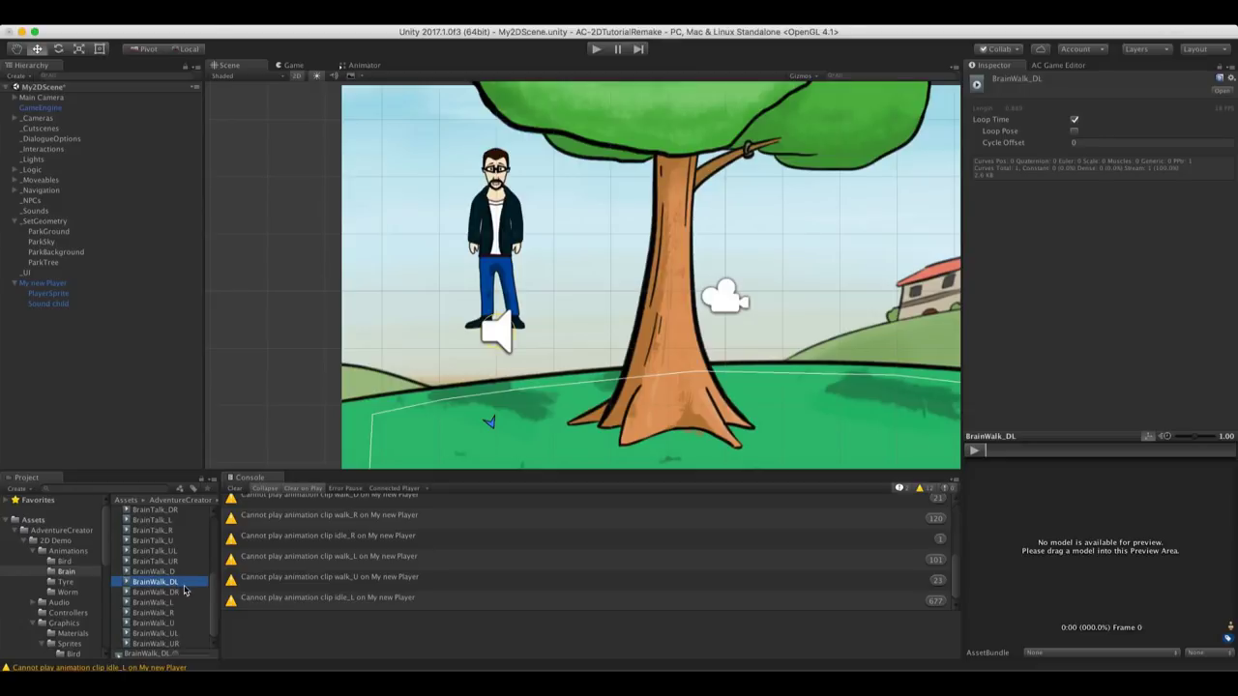
left_click(187, 592)
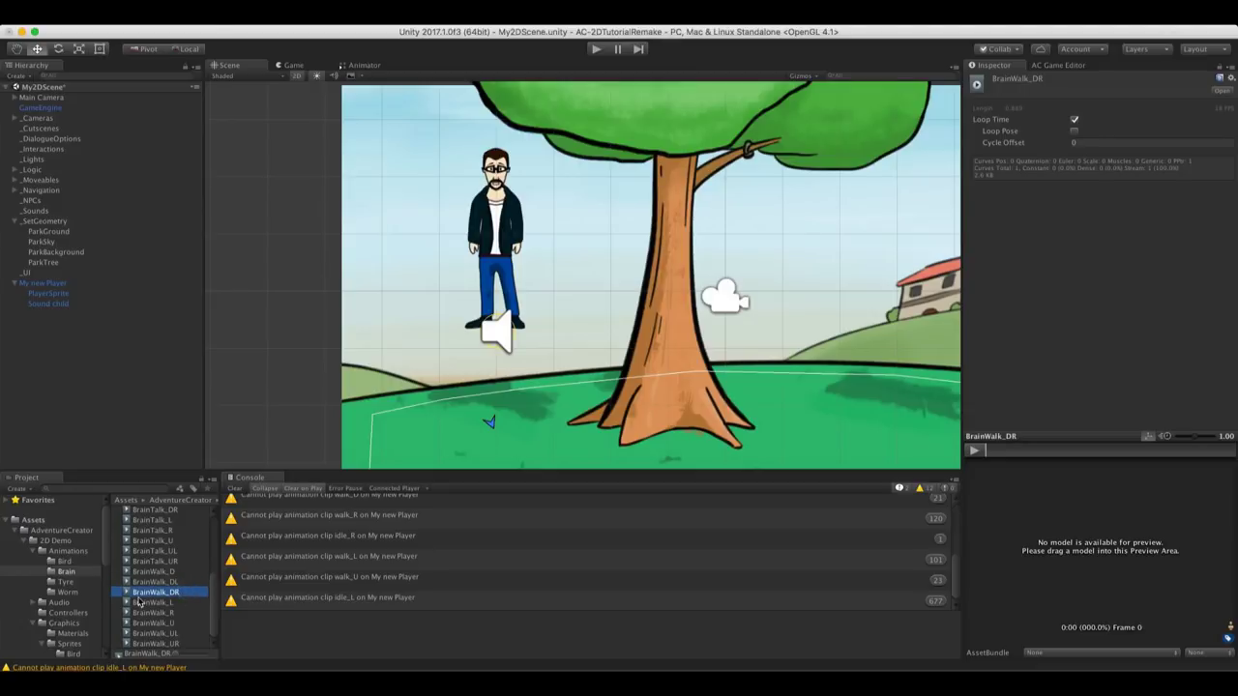
left_click(193, 602)
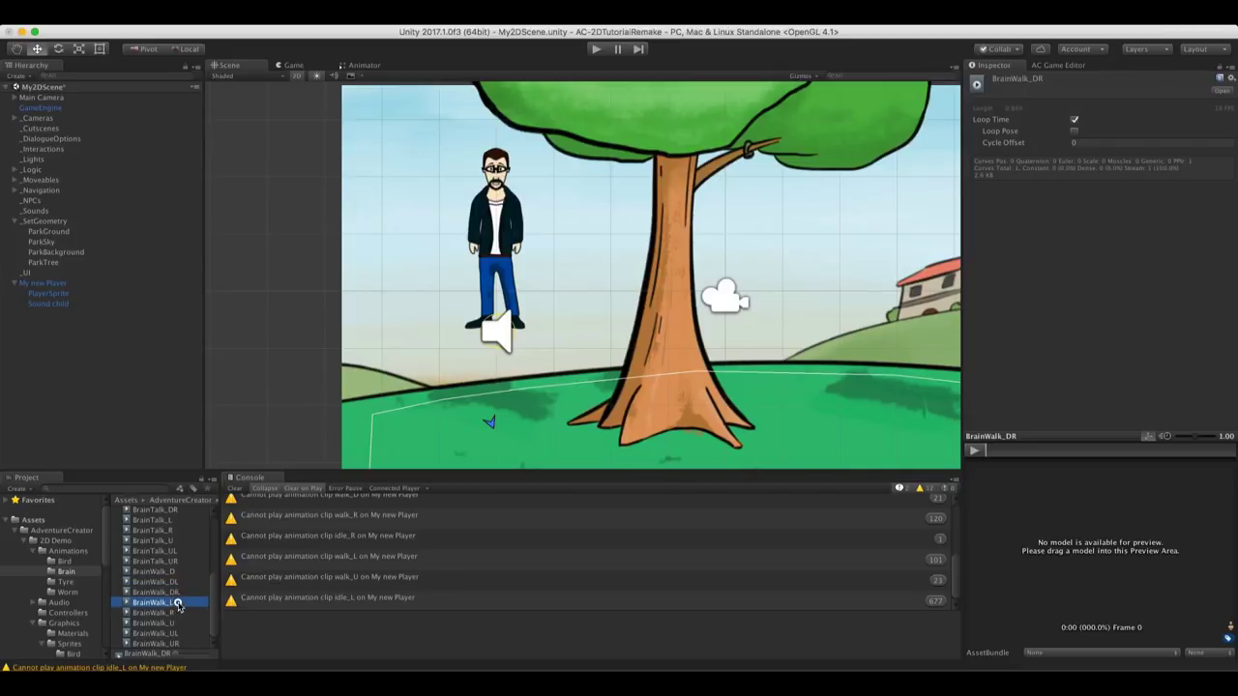
left_click(171, 624)
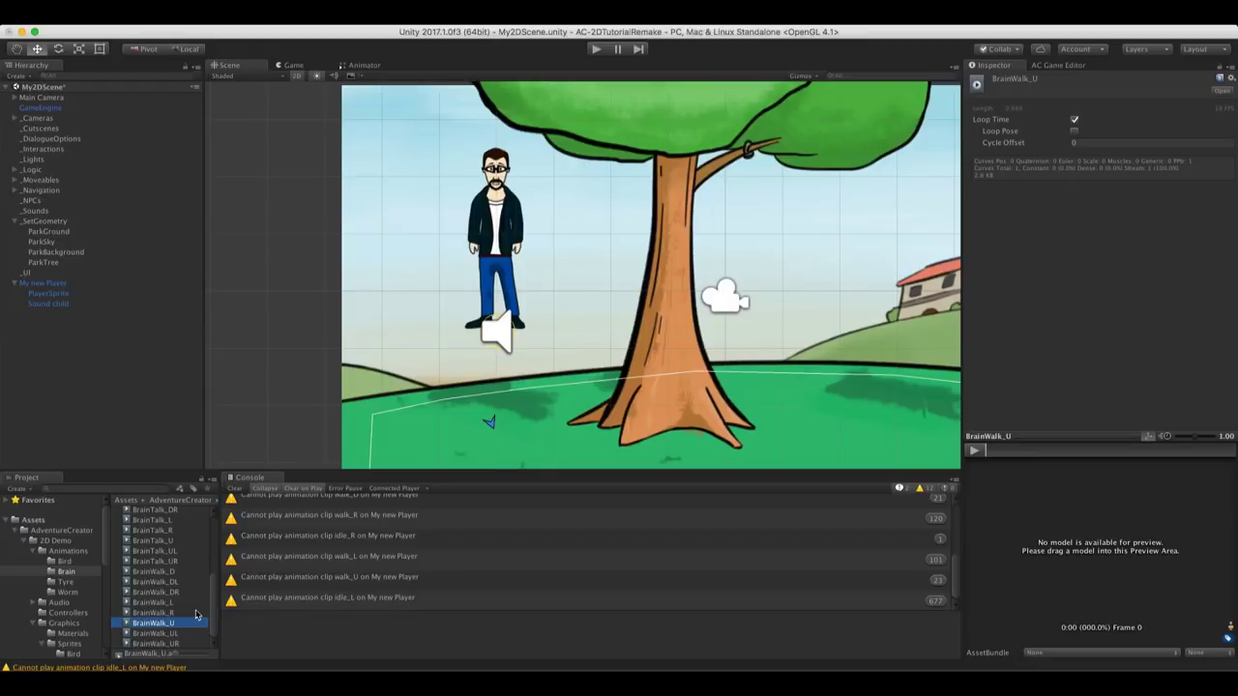
Select My new Player in the Hierarchy to show its Player script settings
left_click_drag(219, 610, 217, 541)
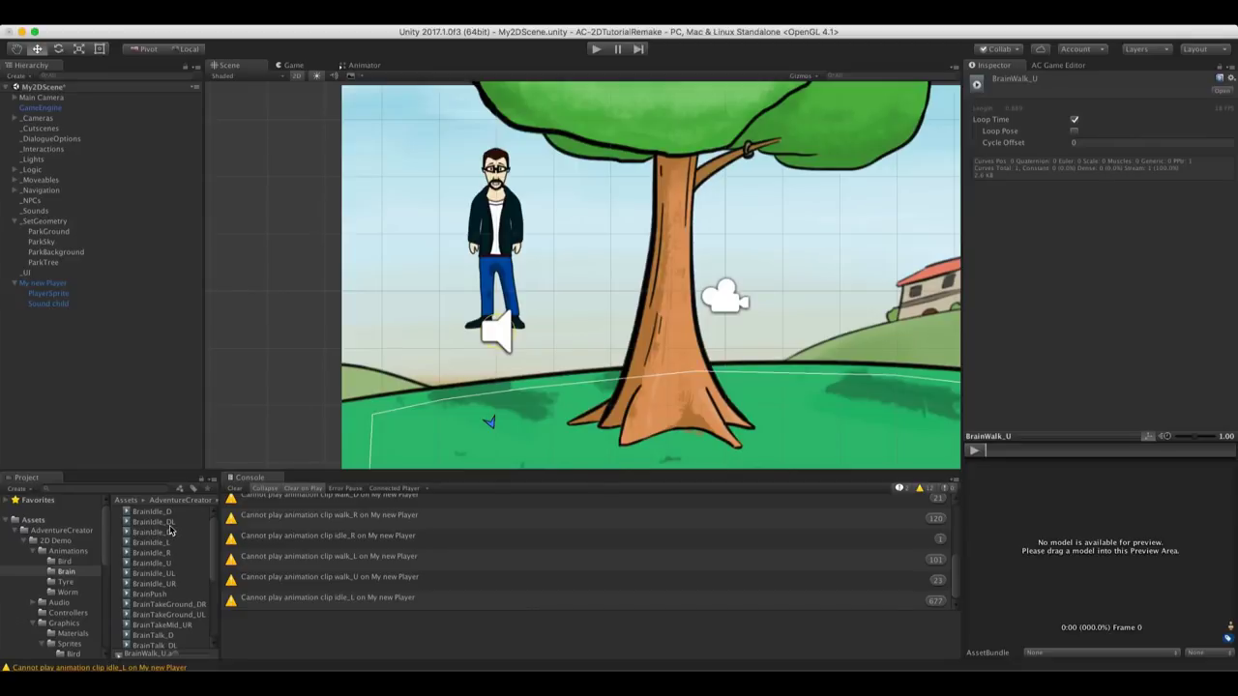
left_click(42, 283)
left_click_drag(34, 293, 58, 288)
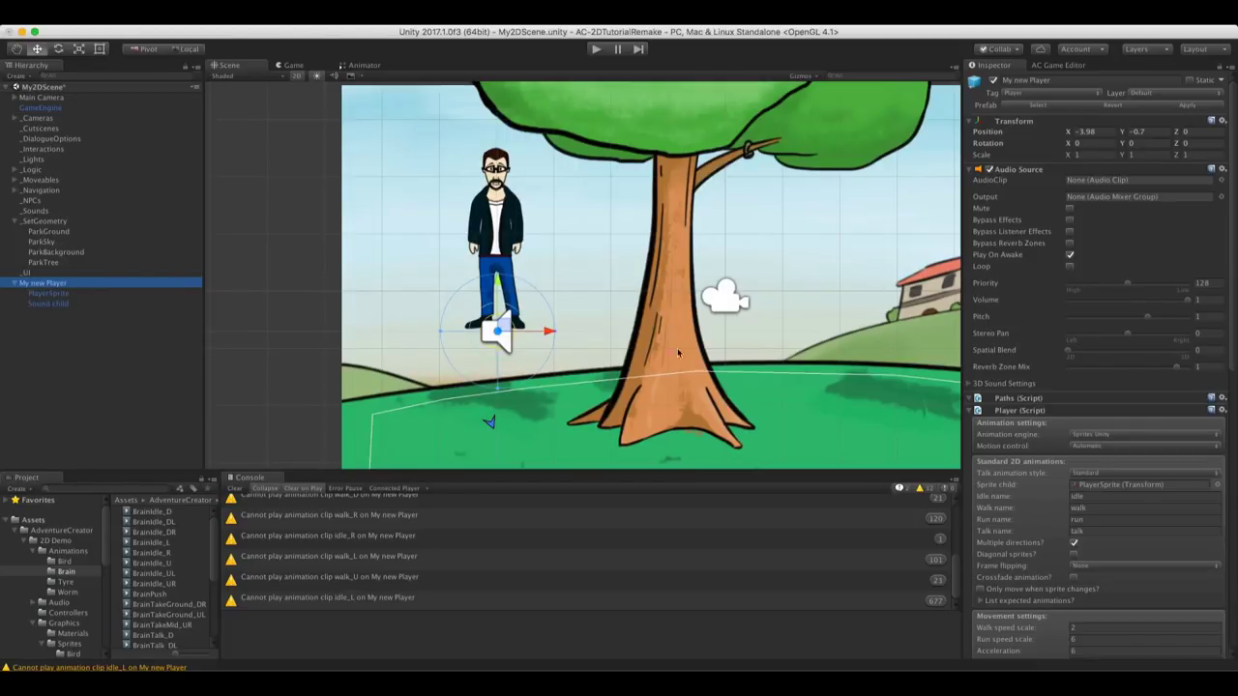
Set the player's animation names to BrainIdle, BrainWalk and BrainTalk
left_click_drag(1232, 365, 1232, 455)
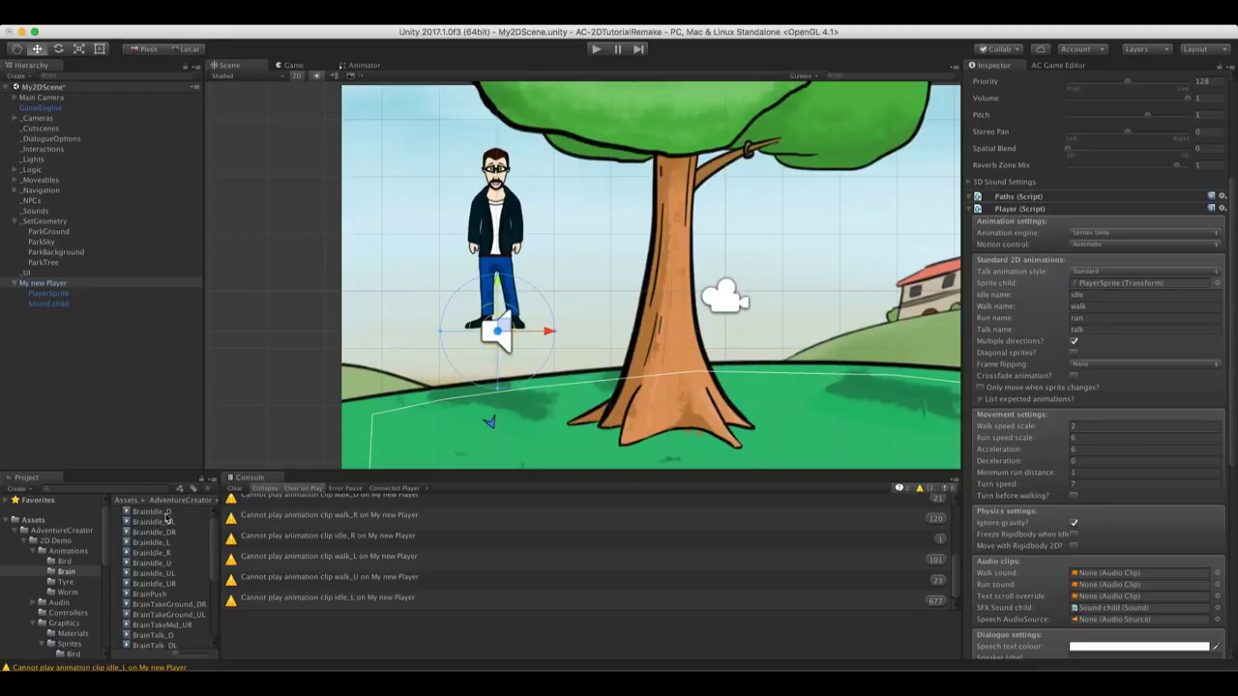
left_click(1083, 294)
type("BrainId")
left_click(1110, 303)
type("Brain")
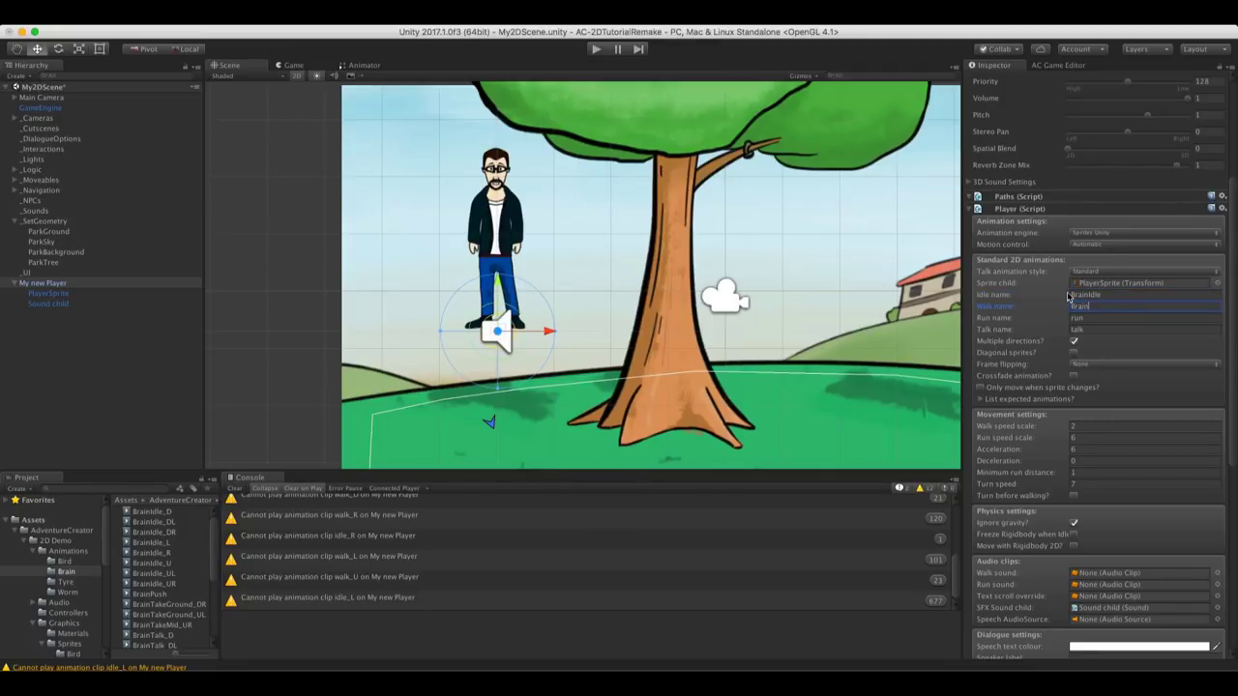
type("Walk")
key("Tab")
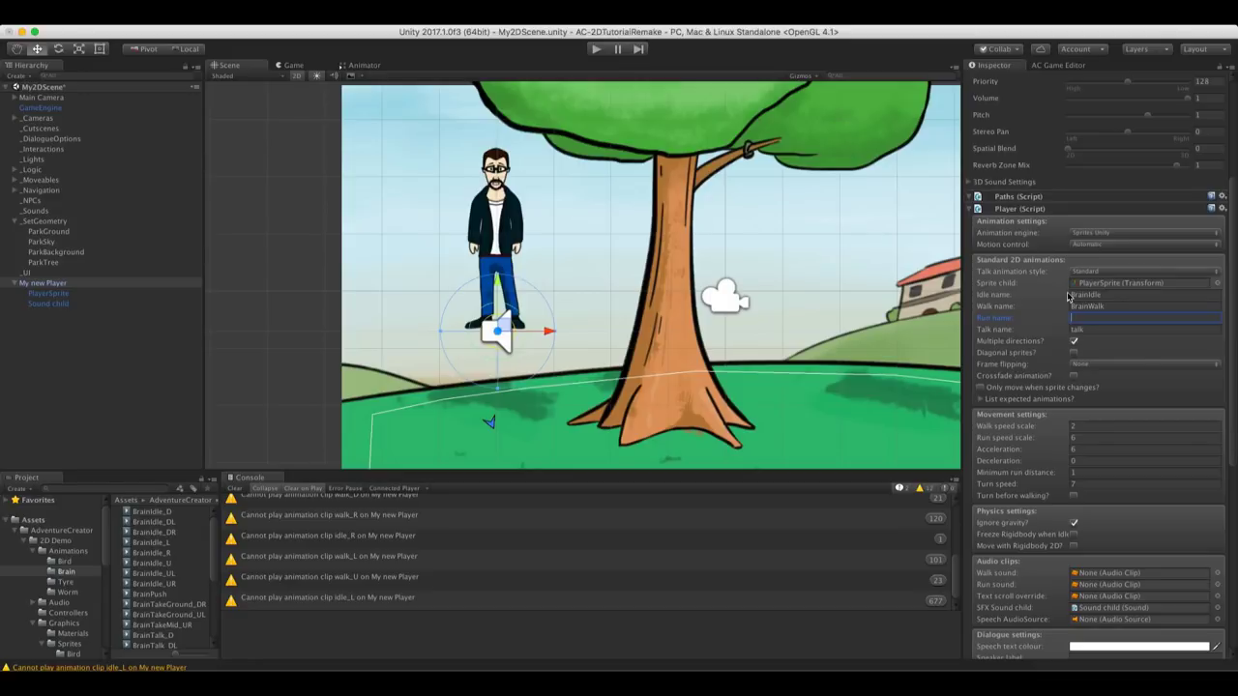
key("Tab")
type("Brain")
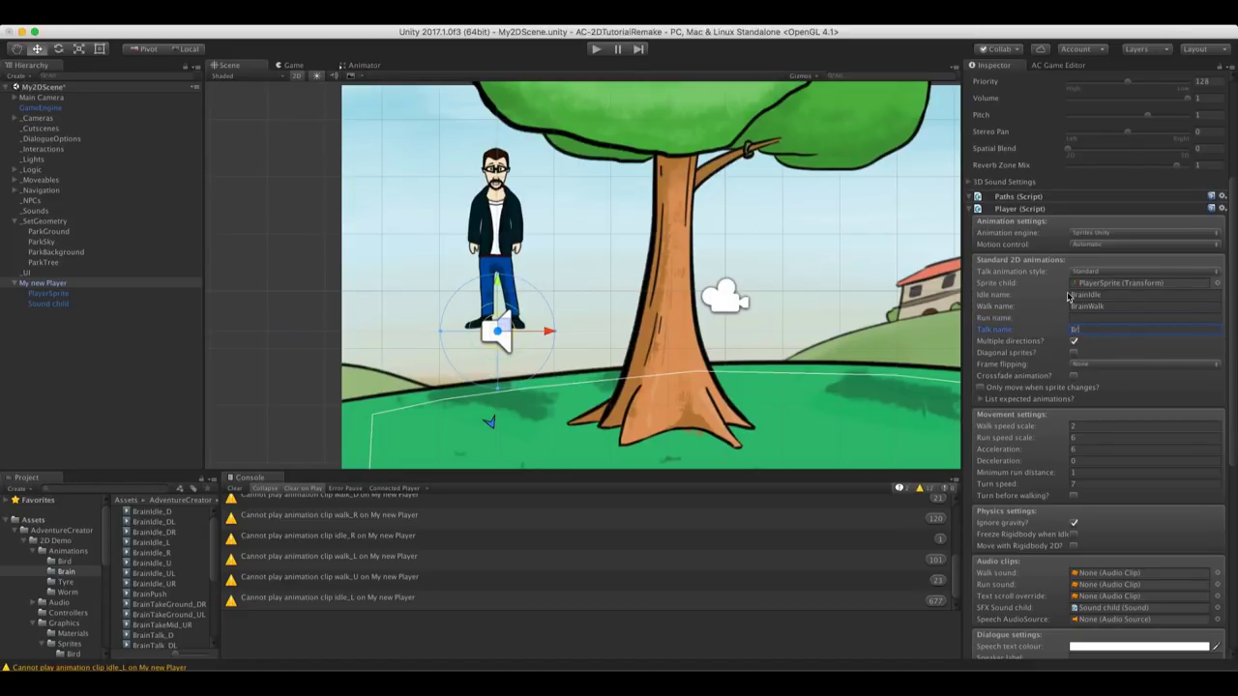
type("Talk")
Enable Diagonal sprites, expand the expected animations list, and start the game
left_click(1074, 355)
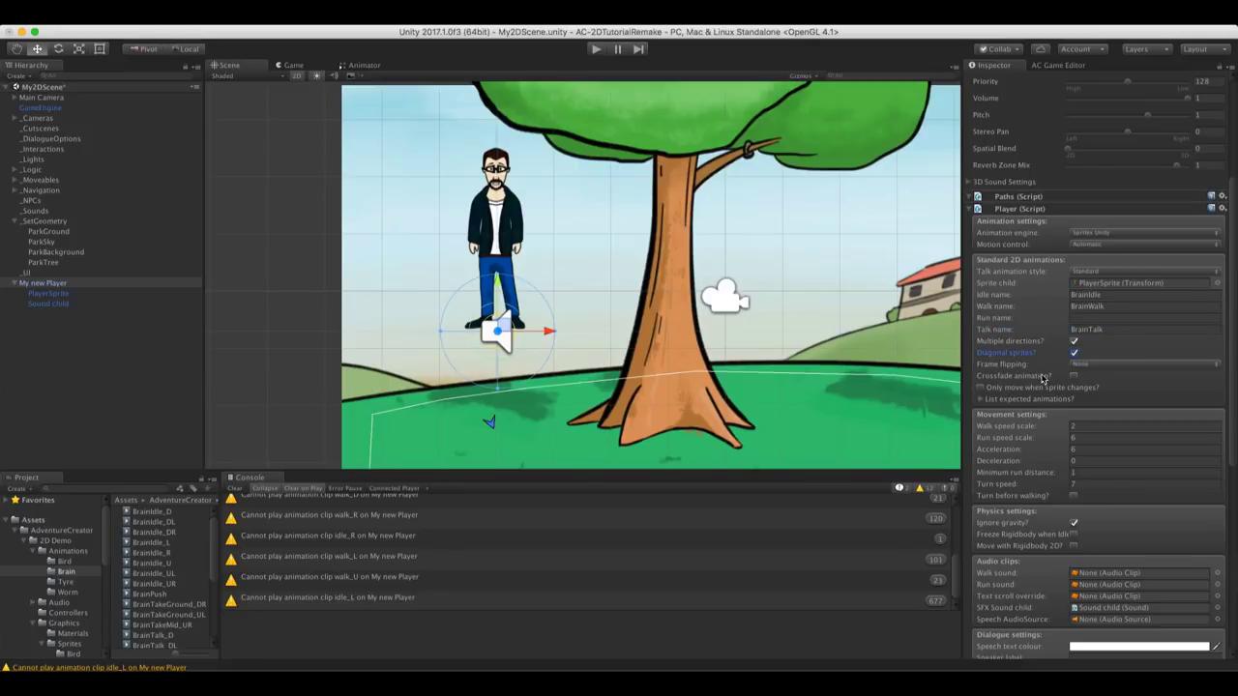
left_click(981, 399)
scroll(1231, 405, "down", 1)
scroll(1230, 405, "down", 2)
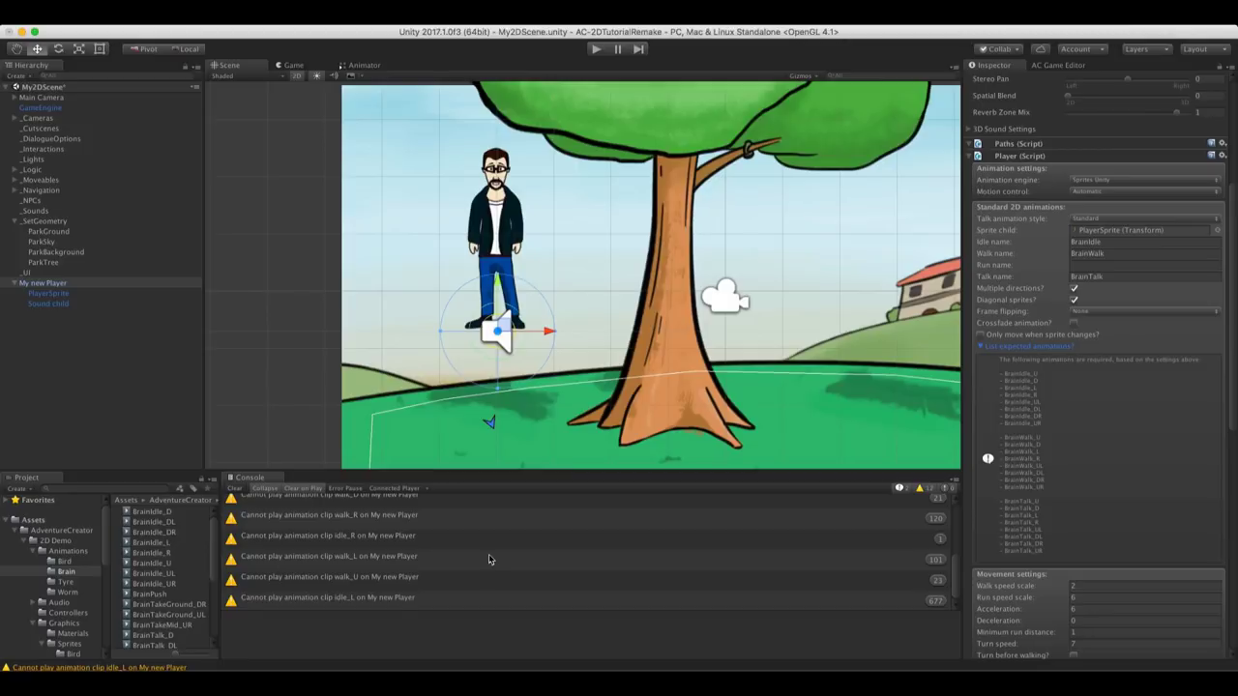
left_click(595, 48)
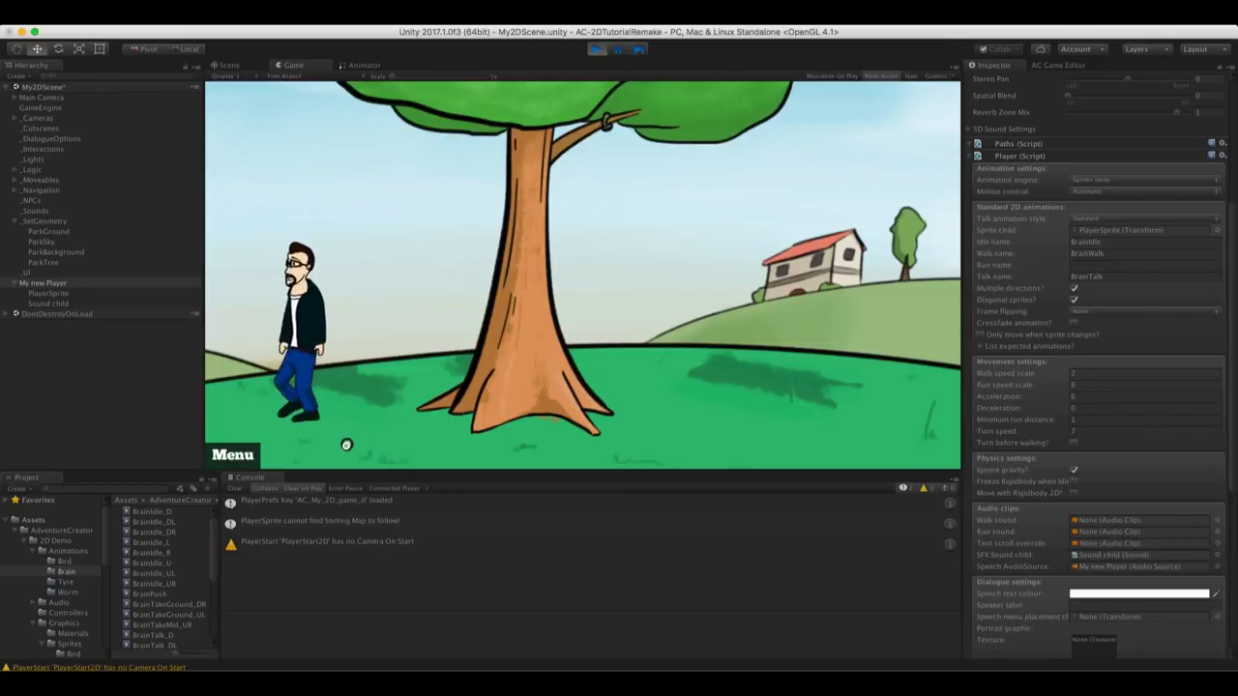
Walk the Brain character to several spots around the park and left of the tree
left_click(364, 447)
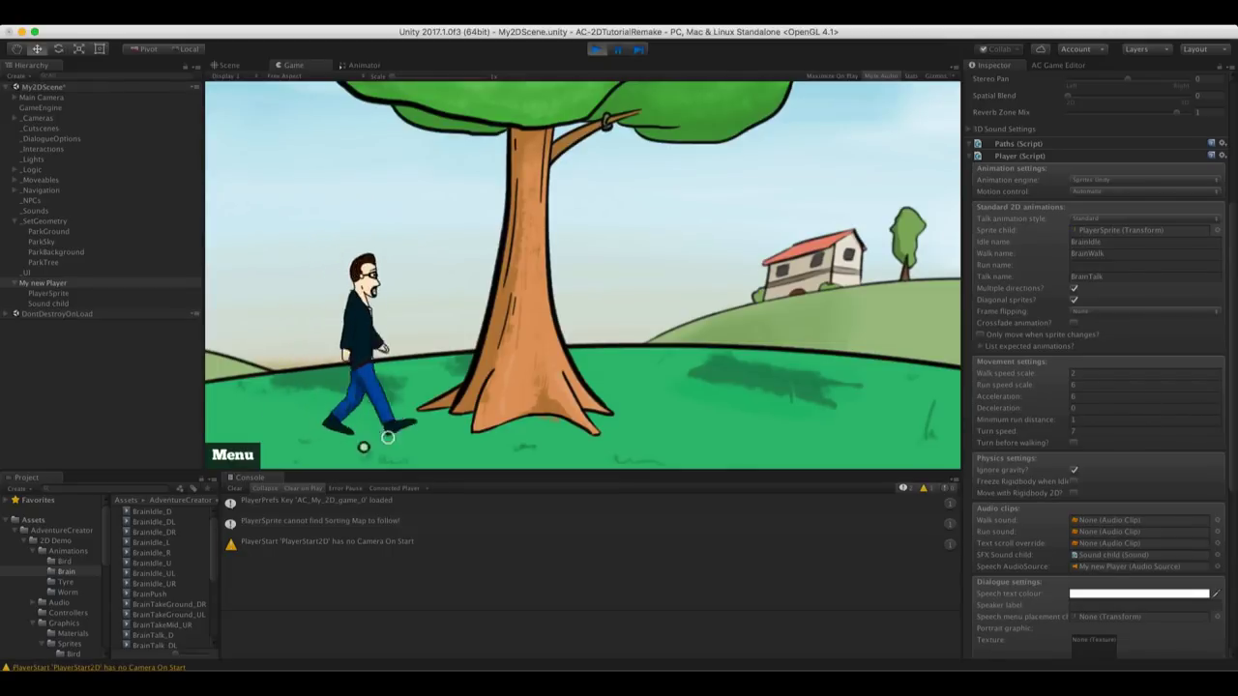
left_click(331, 447)
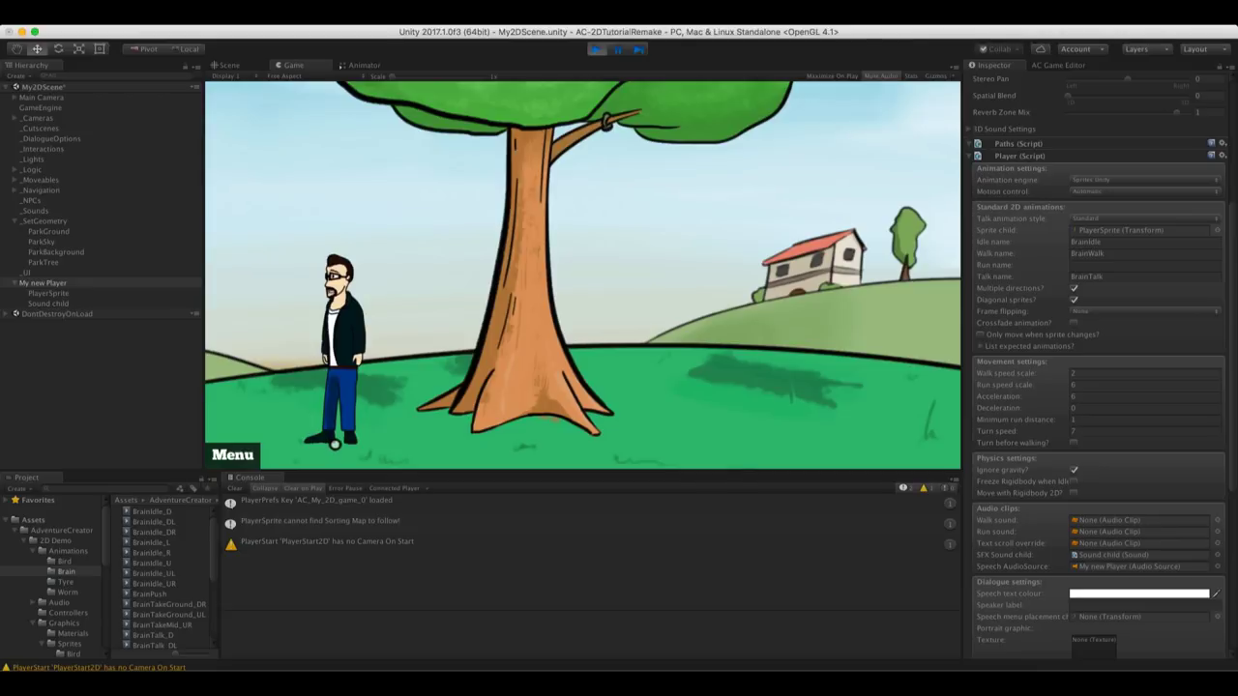
left_click(515, 451)
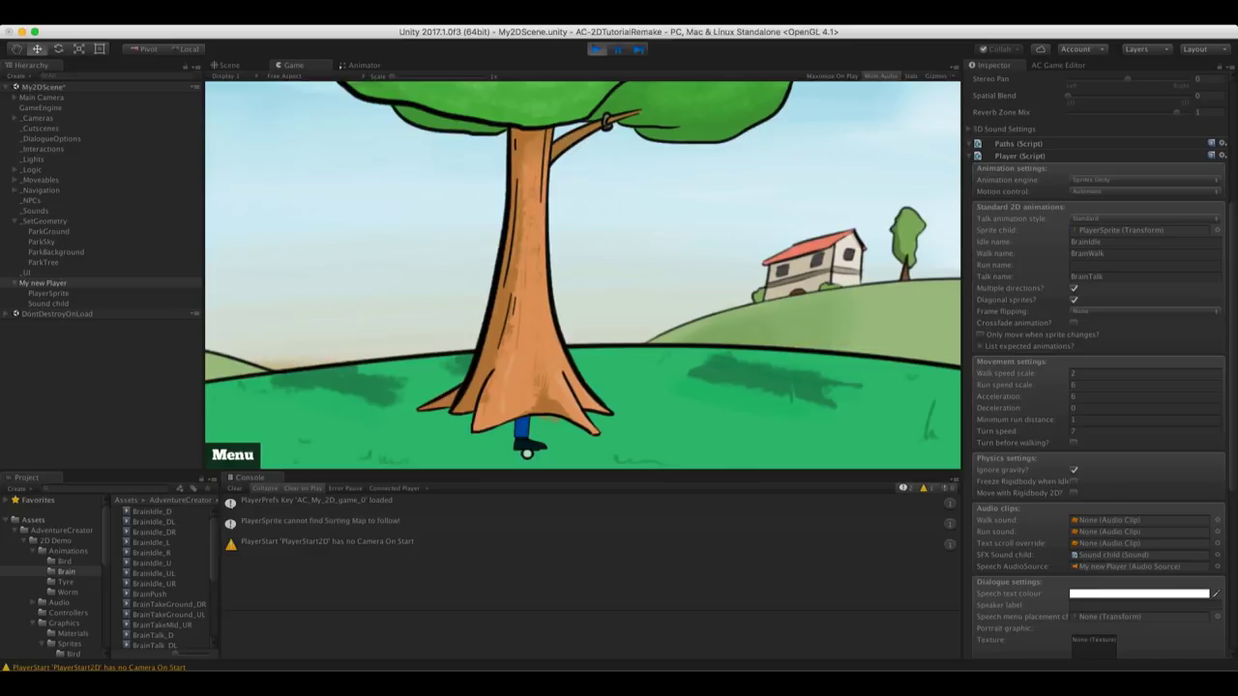
left_click(459, 449)
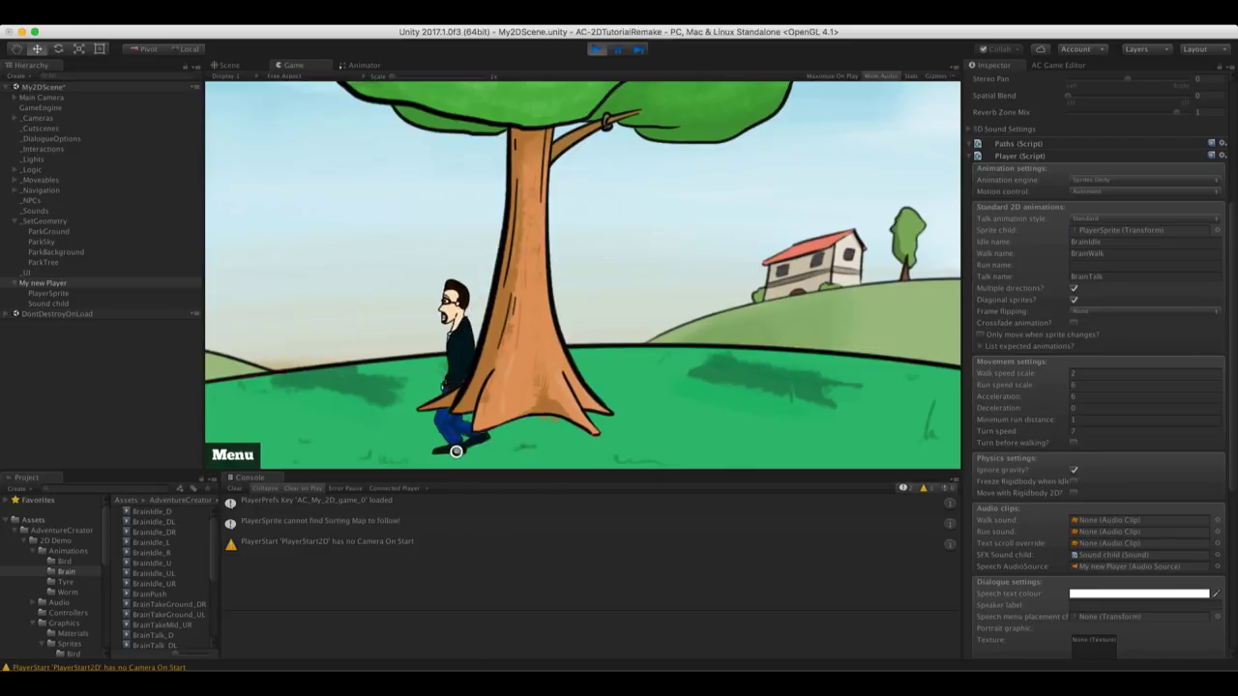
left_click(417, 447)
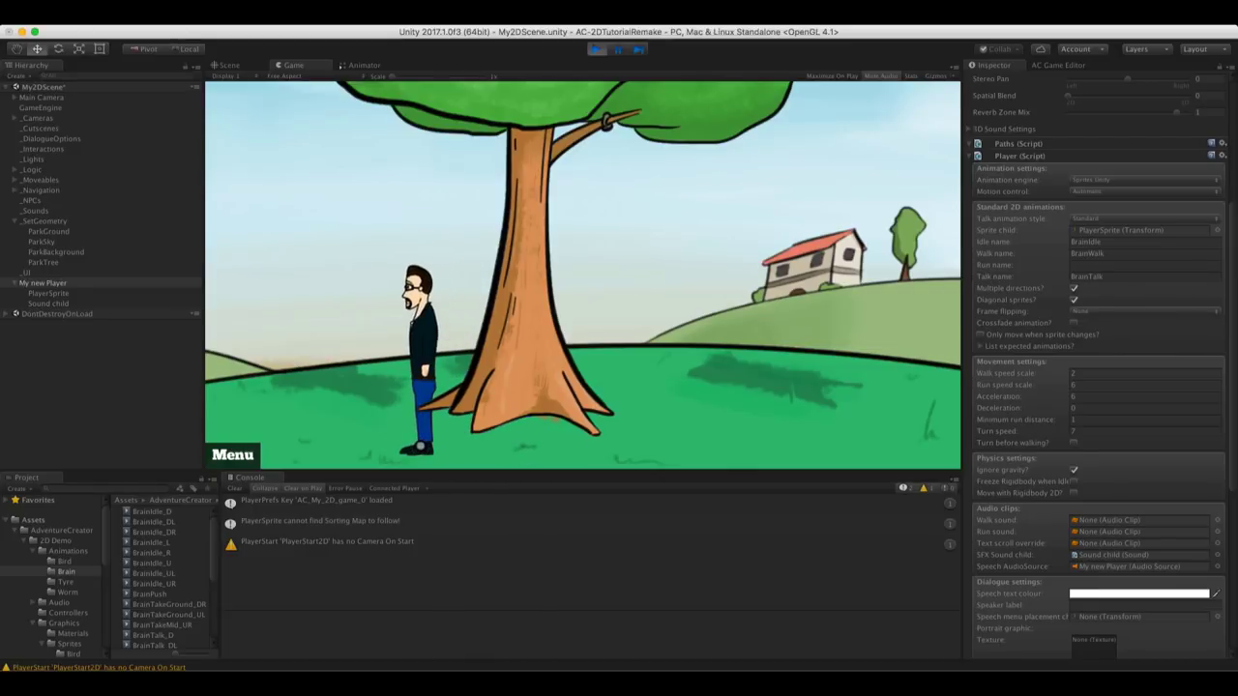
Inspect PlayerSprite and ParkTree, walk behind the trunk, then stop the game
left_click(44, 293)
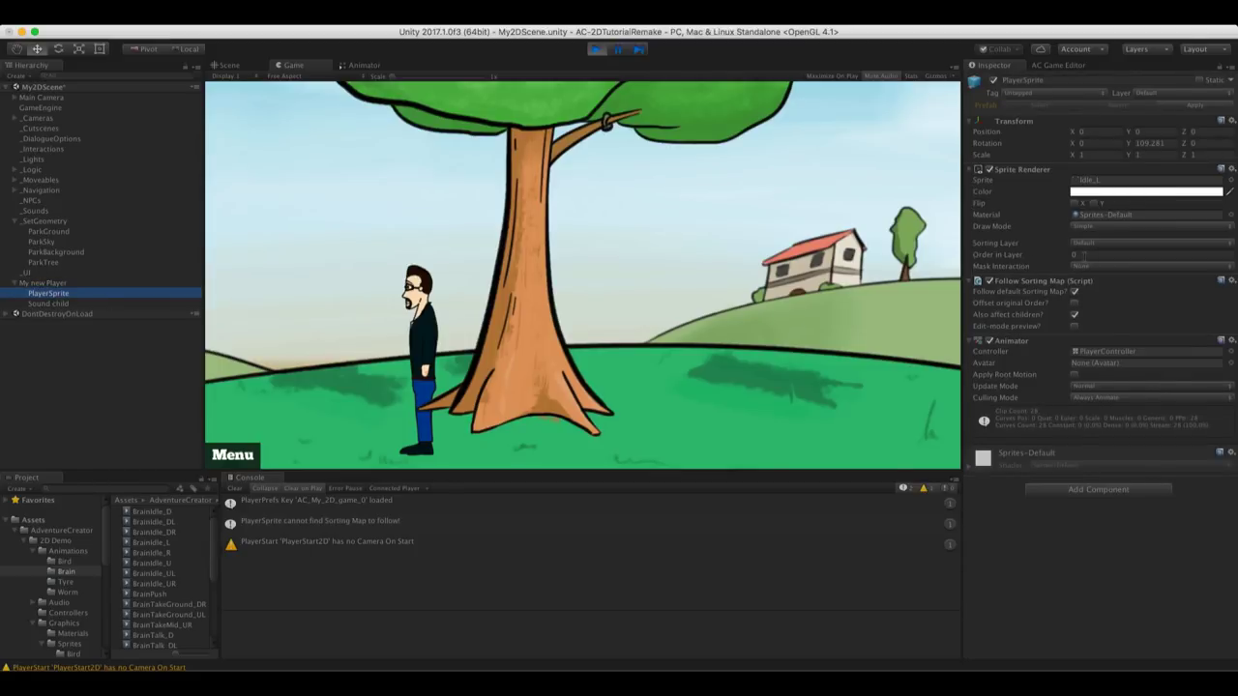
left_click(40, 263)
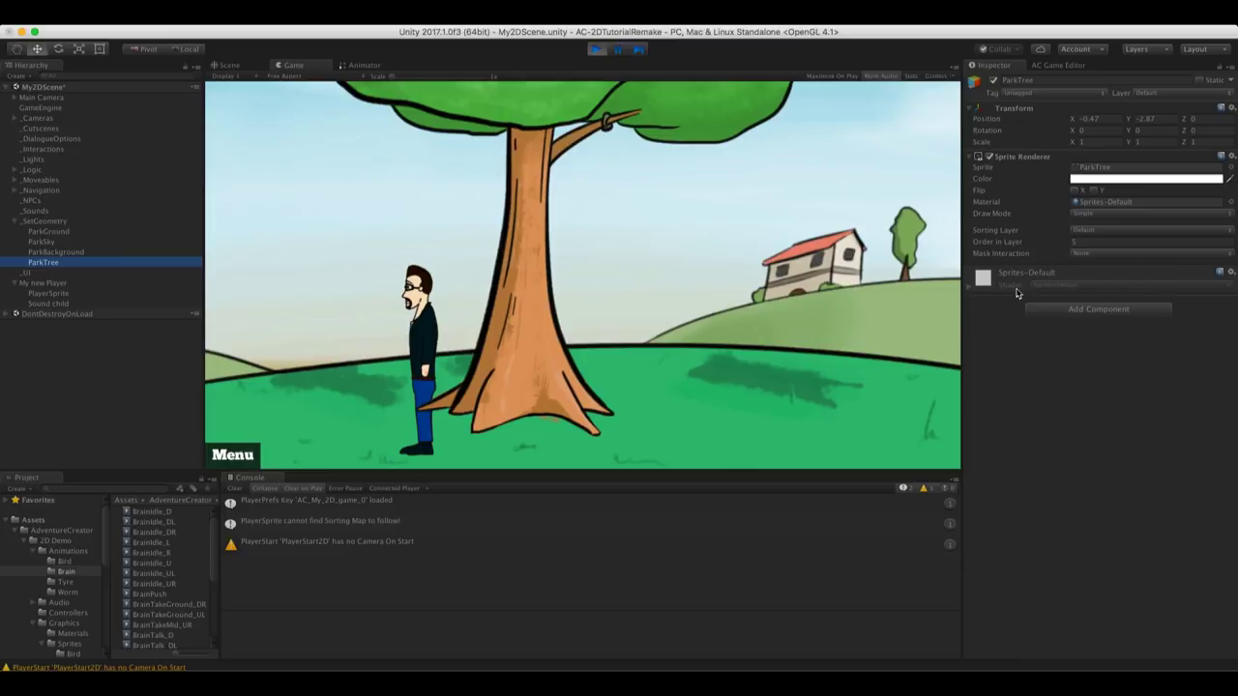
left_click(490, 363)
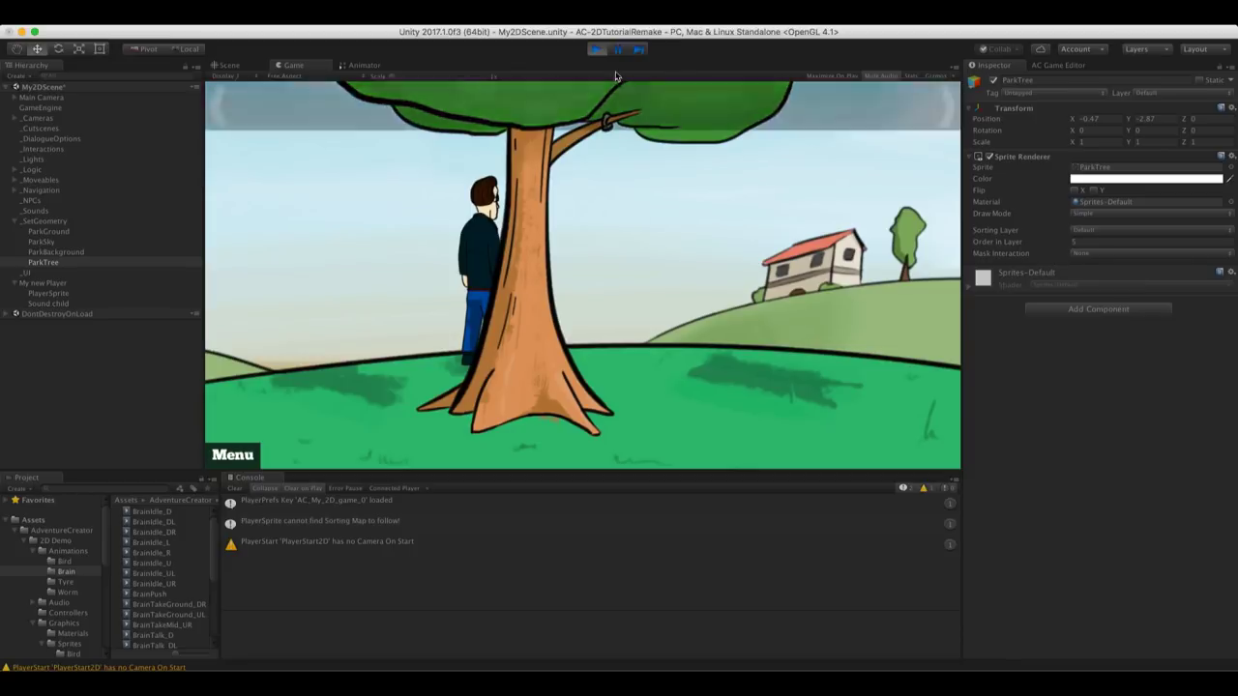
left_click(597, 48)
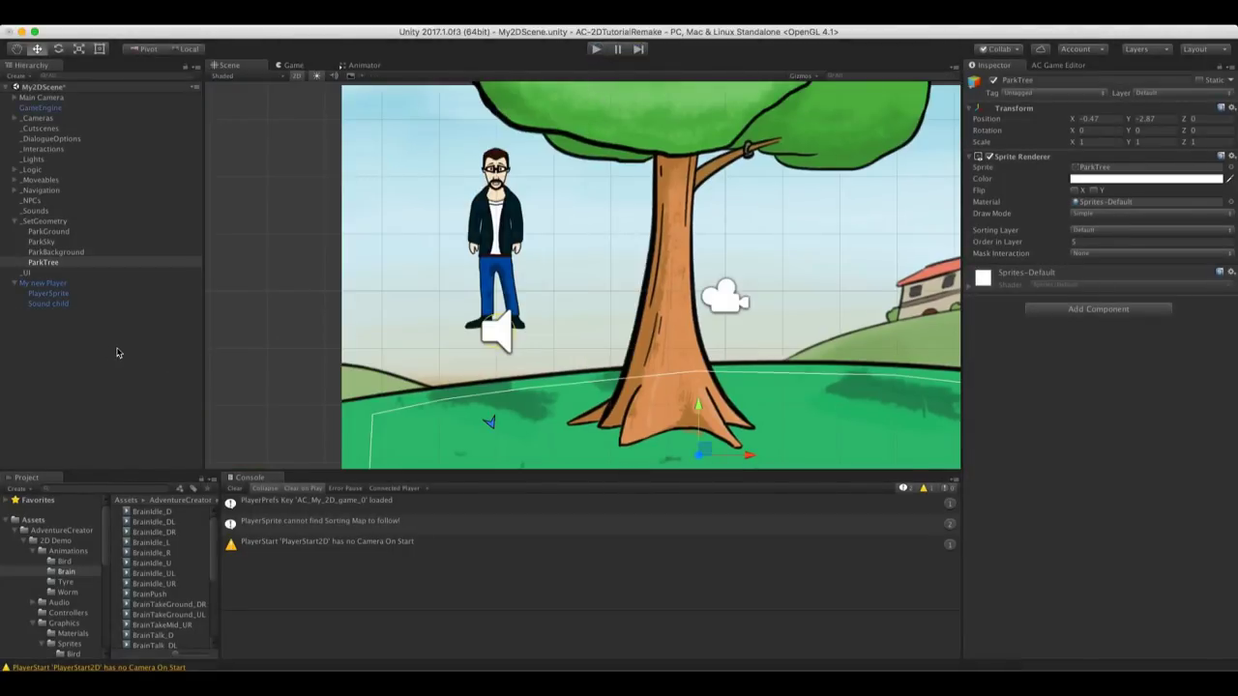
Create a Default Sorting map from the AC Game Editor's Scene settings
left_click(55, 294)
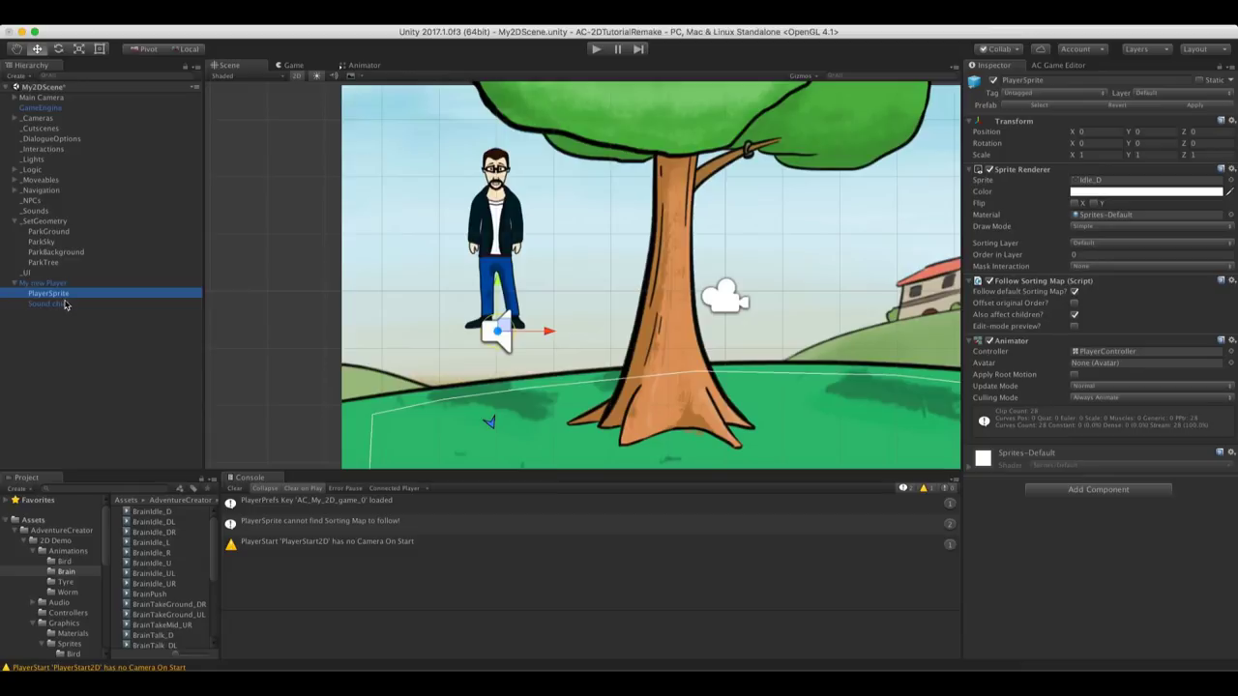
middle_click_drag(744, 382, 717, 339)
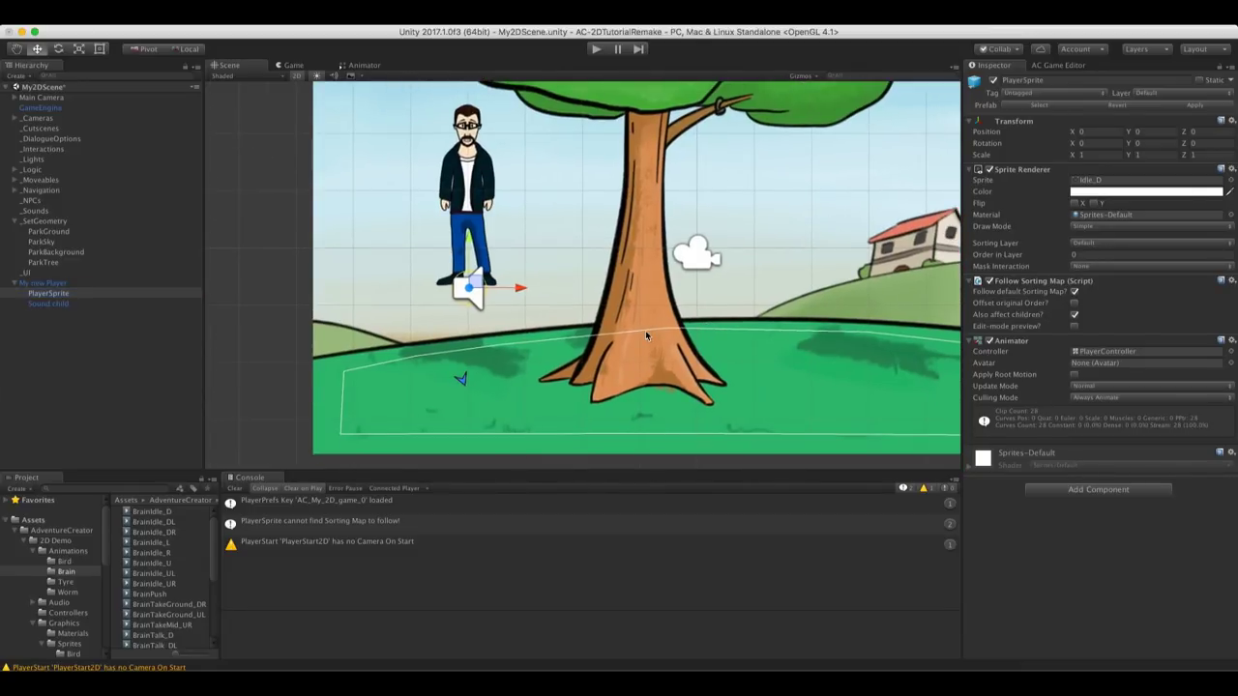
left_click(1057, 64)
left_click(1007, 84)
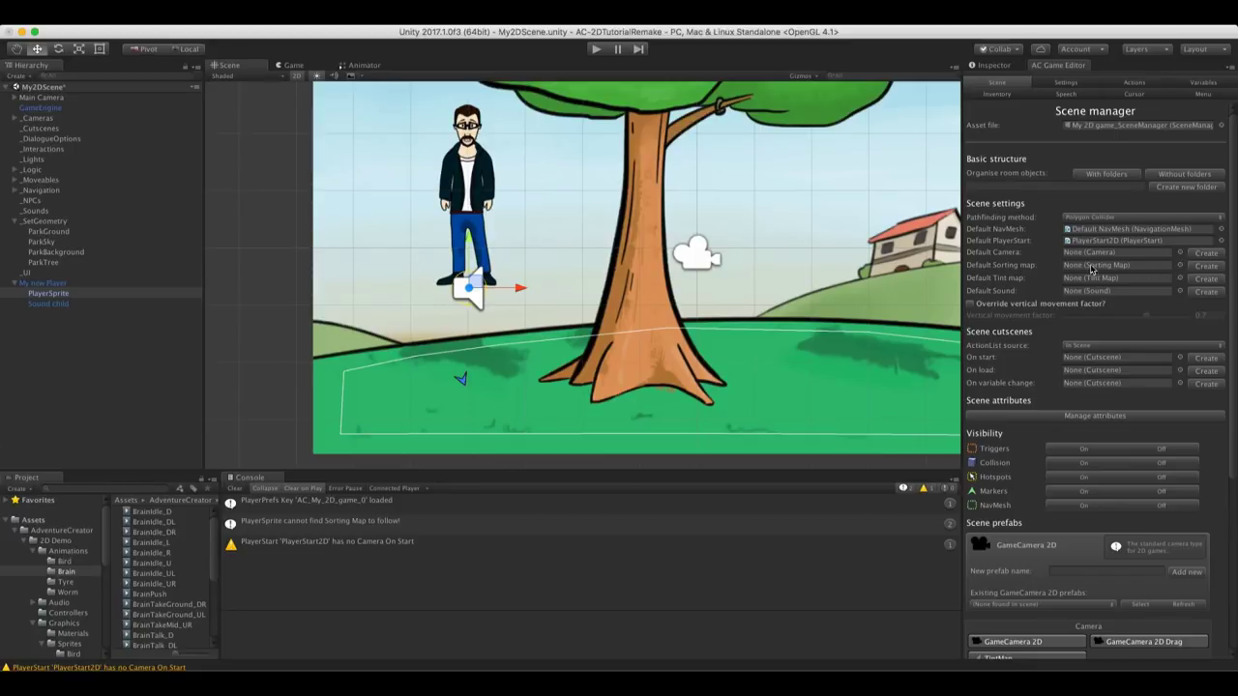
left_click(1206, 266)
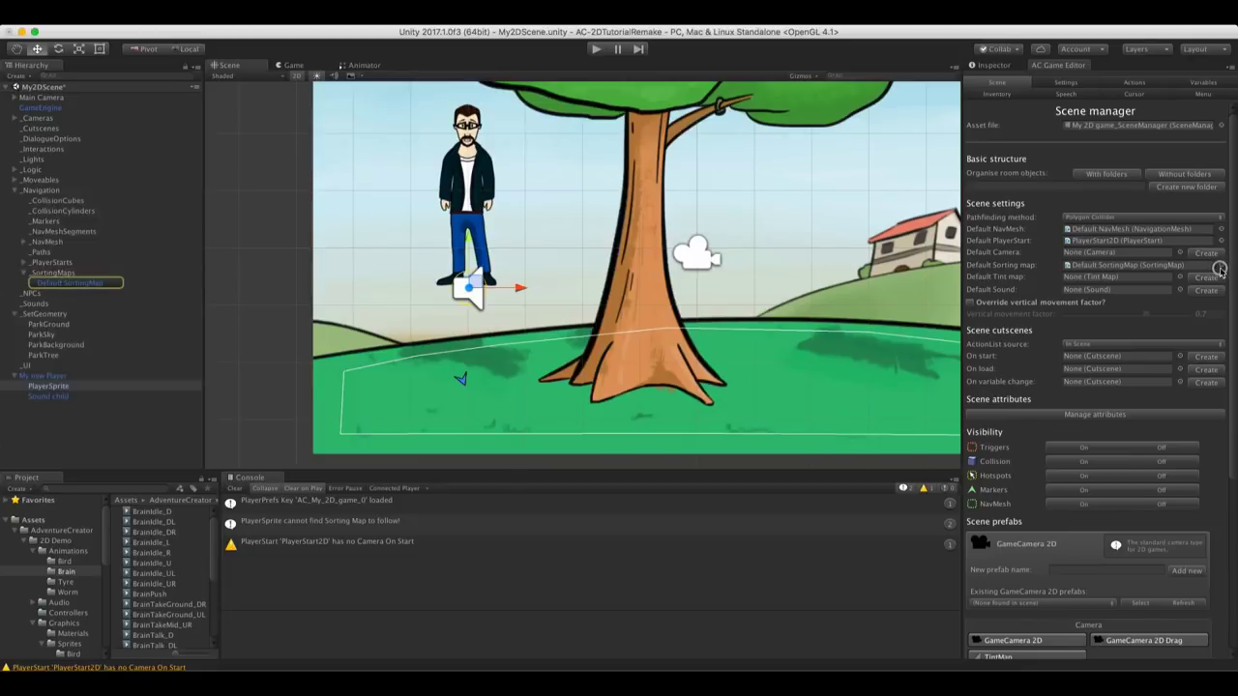
Move the Default SortingMap down to the base of the tree trunk and show its properties
left_click(1155, 267)
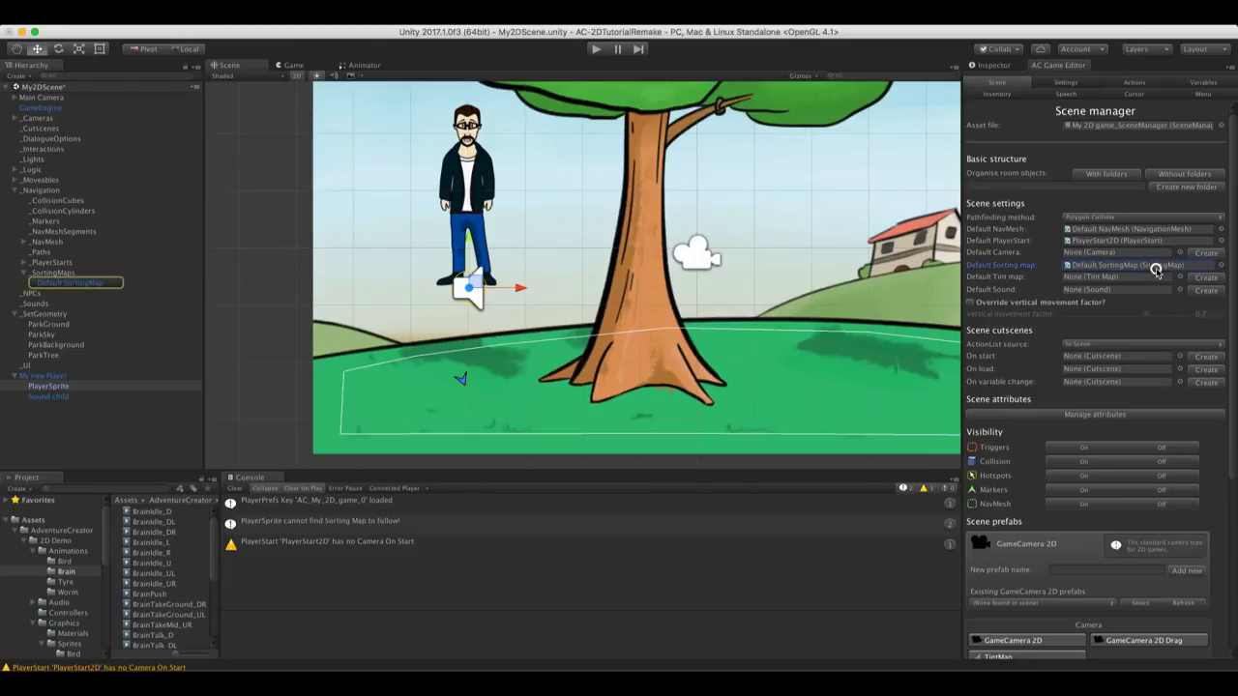
left_click(50, 283)
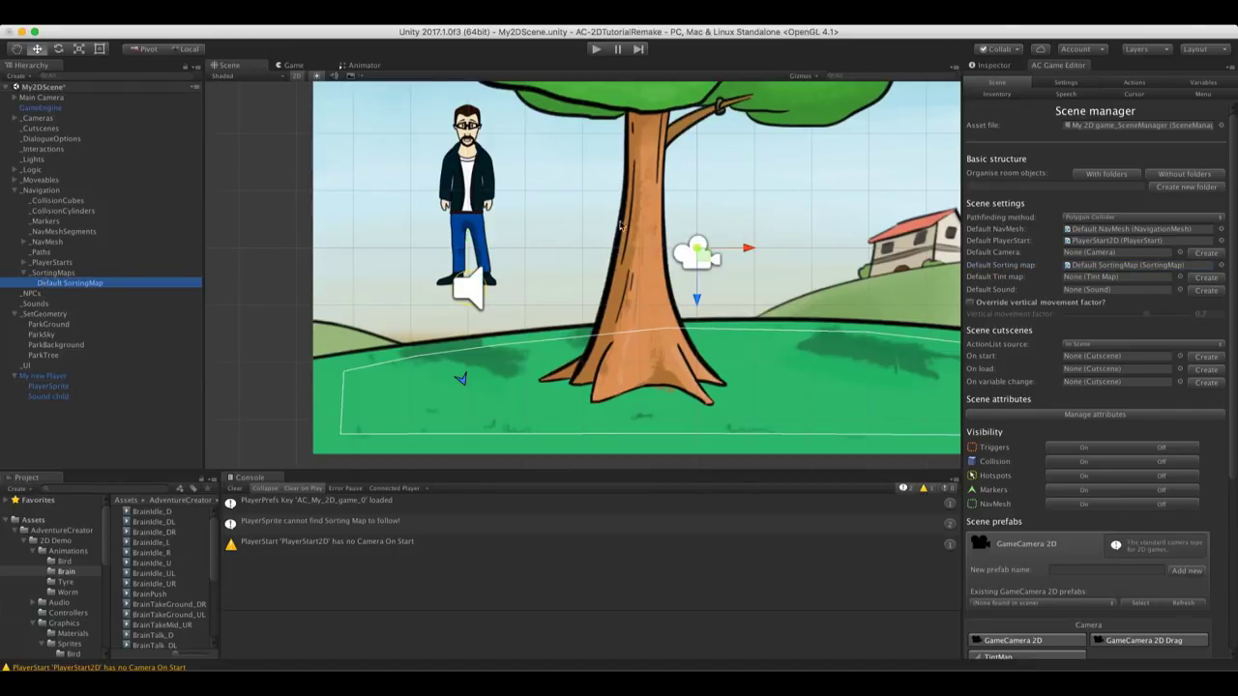
middle_click_drag(746, 282, 673, 259)
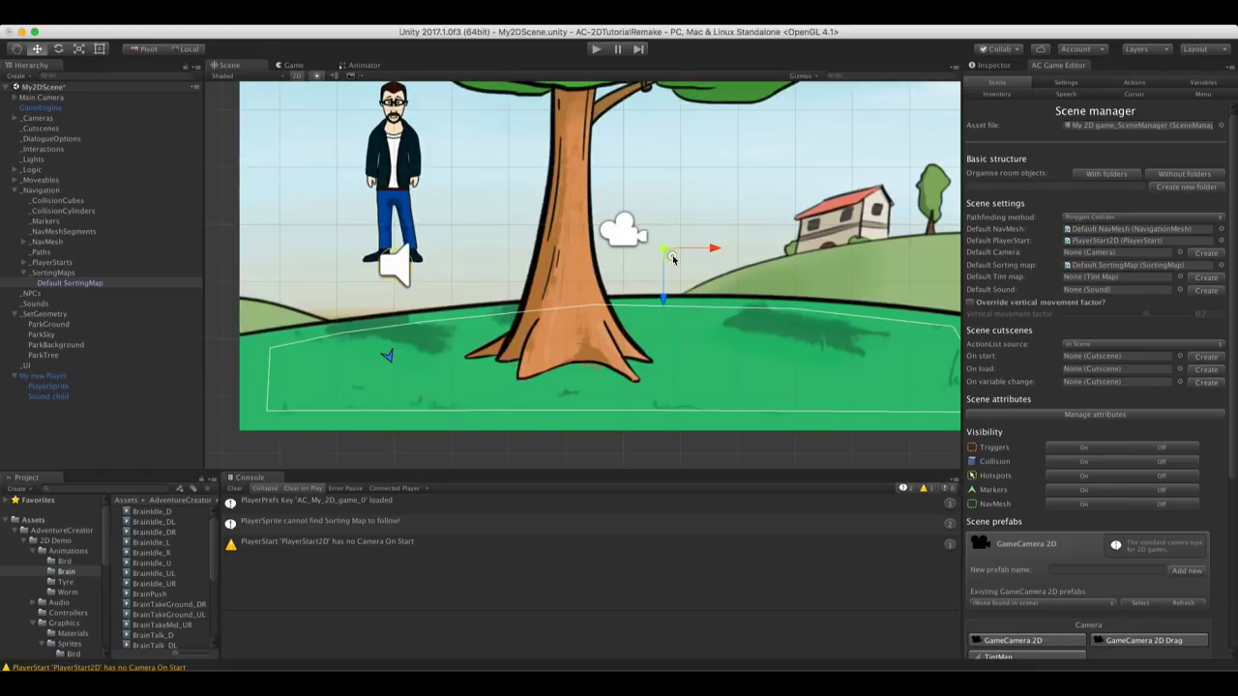
left_click_drag(673, 259, 602, 307)
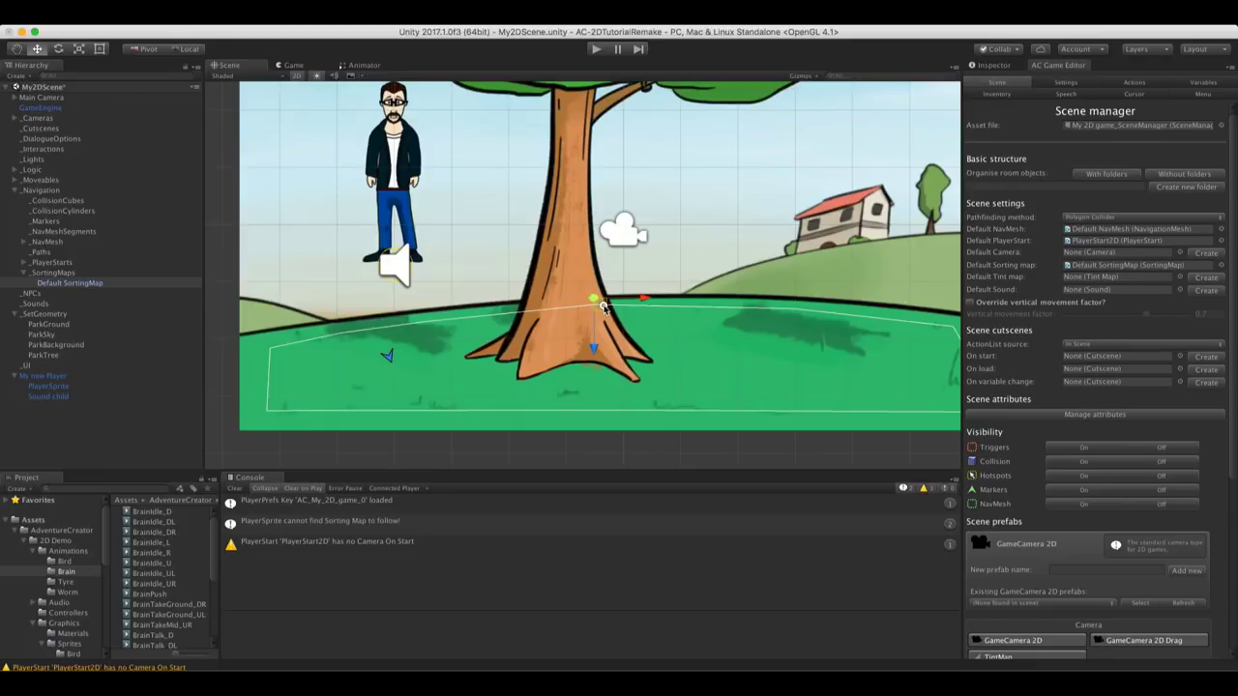
middle_click_drag(775, 325, 753, 321)
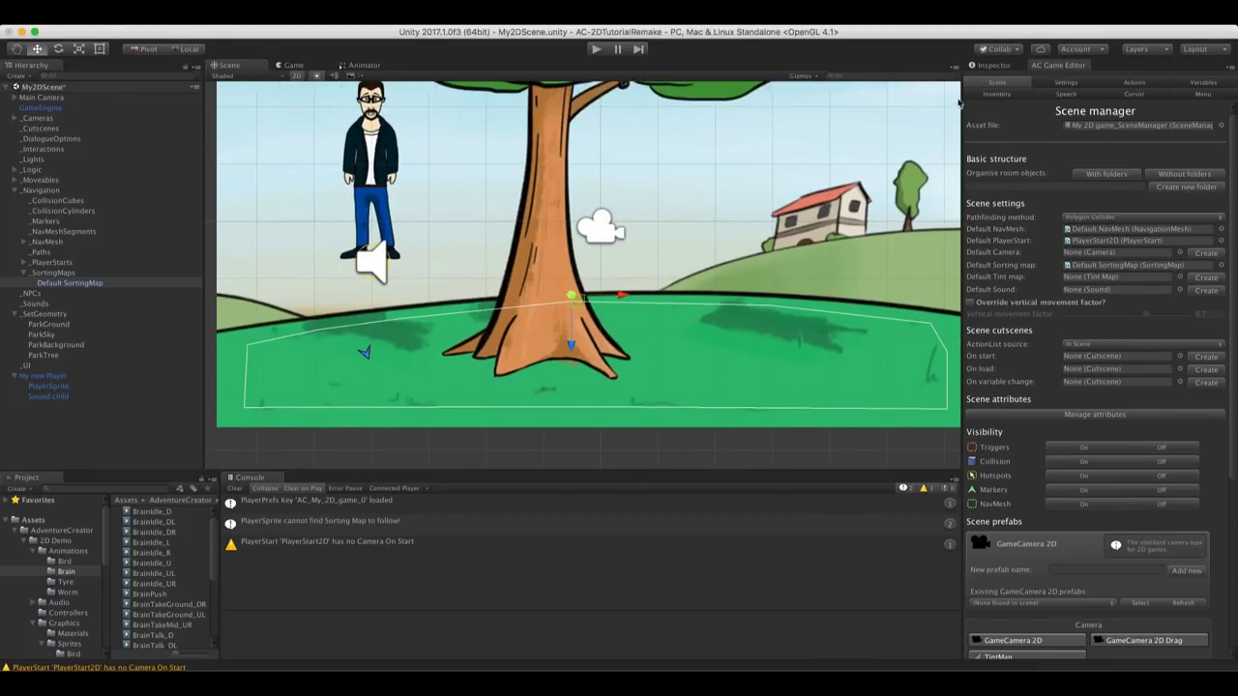
left_click(987, 65)
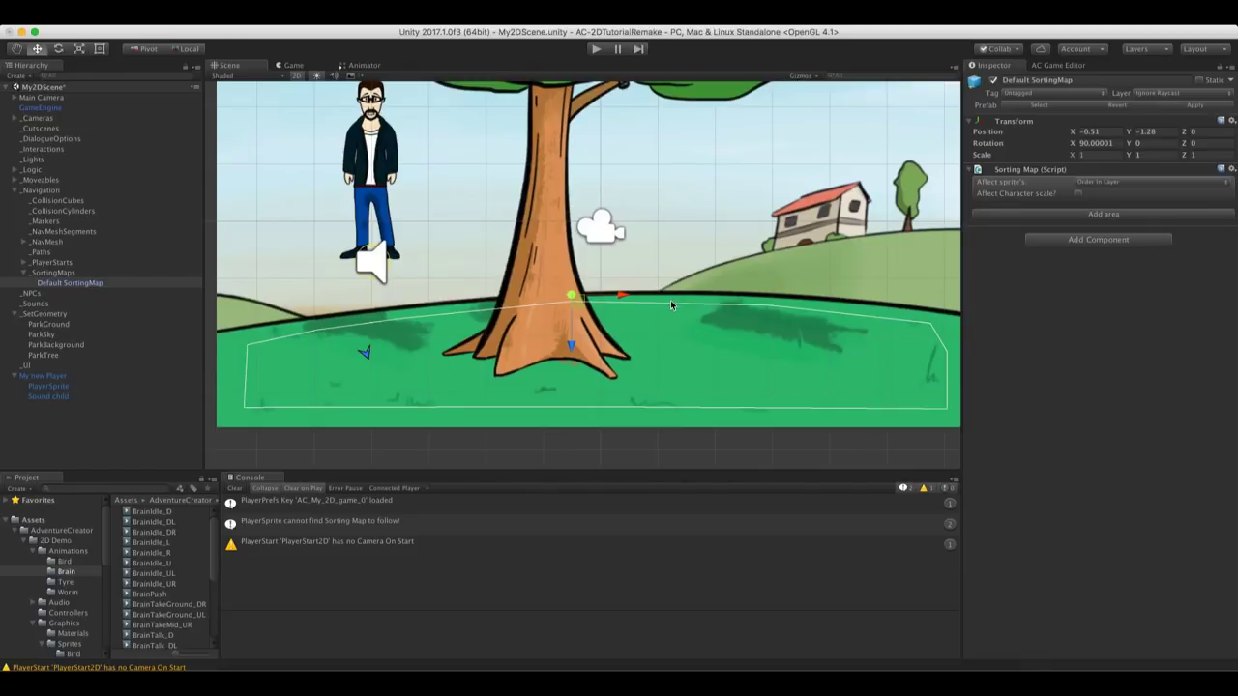
Add two sorting map areas and drag their boundaries to positions 1.035503 and 2.077992
left_click(1072, 215)
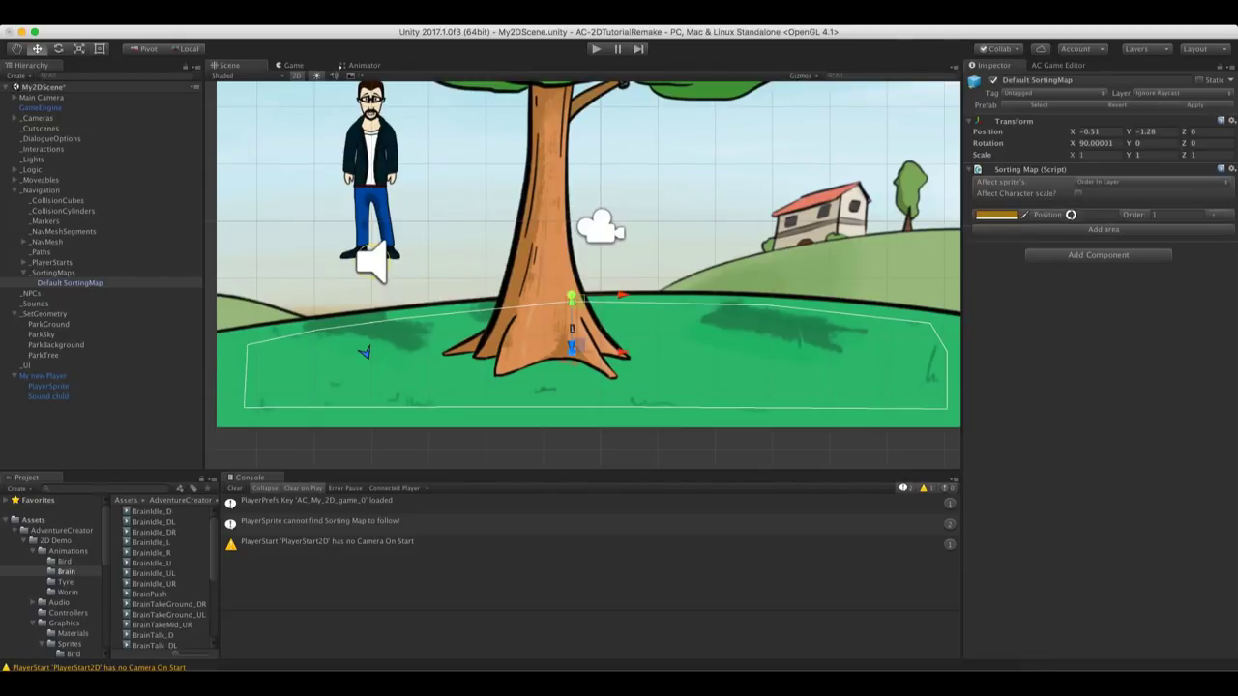
left_click(1100, 230)
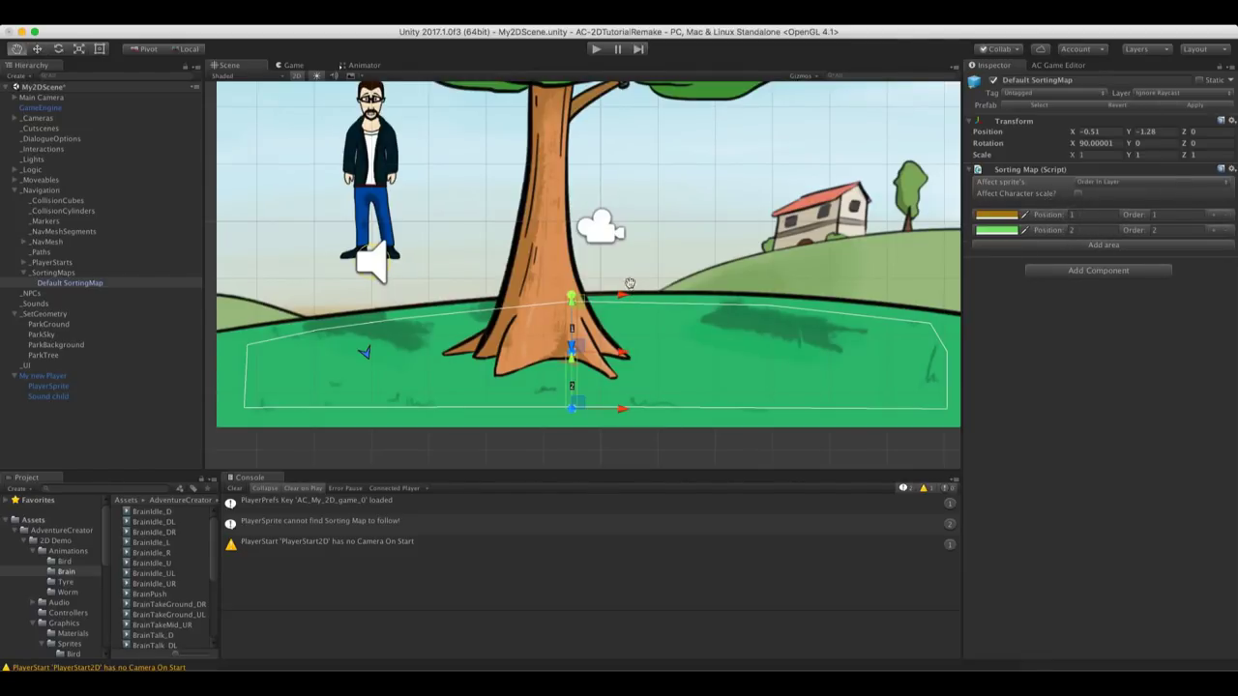
middle_click_drag(630, 283, 634, 275)
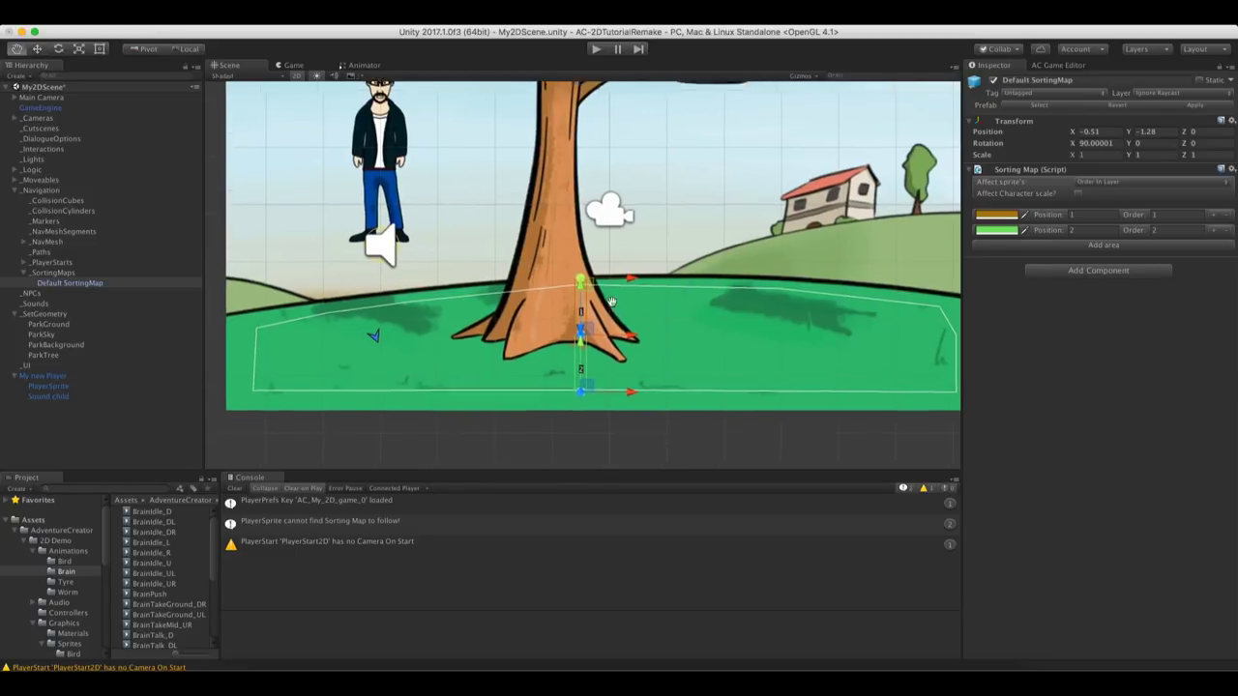
scroll(584, 369, "up", 3)
scroll(624, 358, "up", 2)
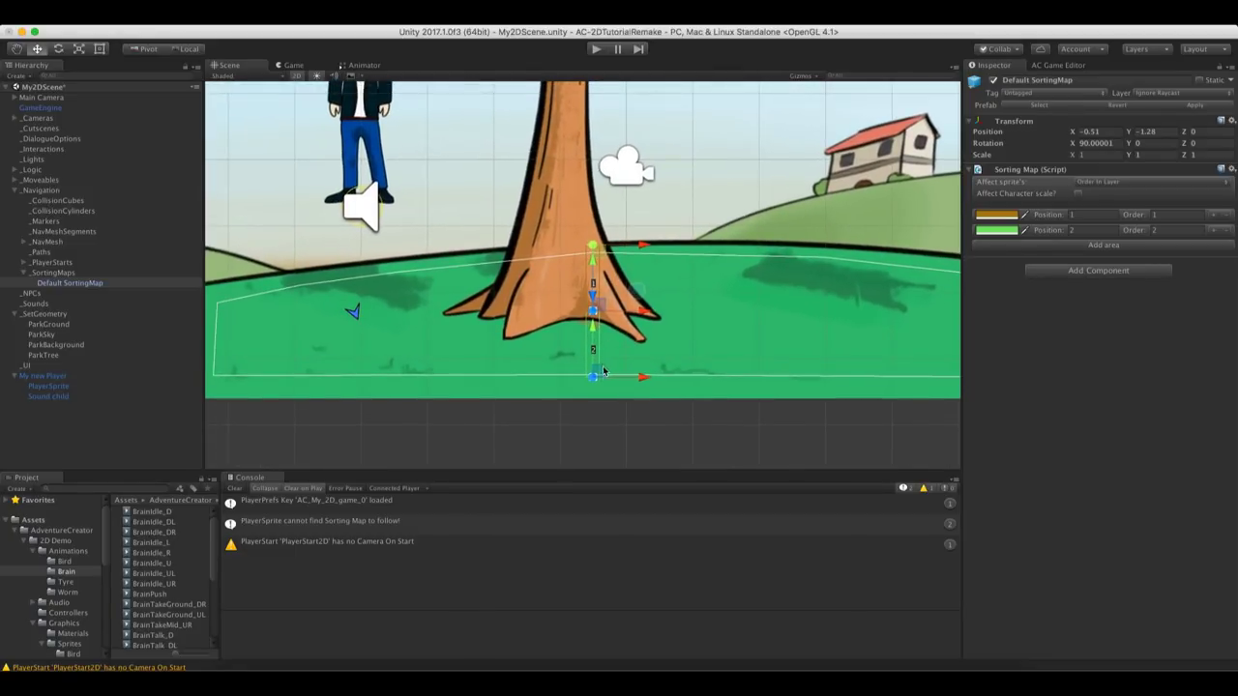
left_click_drag(601, 377, 606, 272)
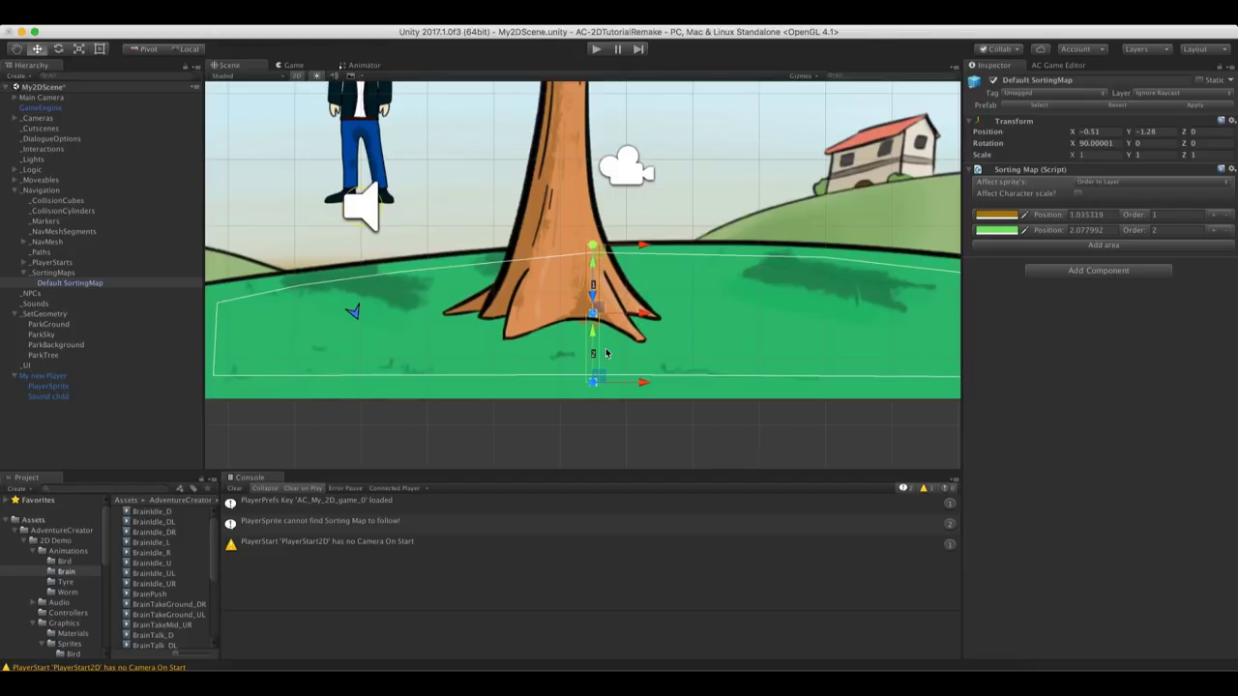
left_click_drag(599, 295, 600, 303)
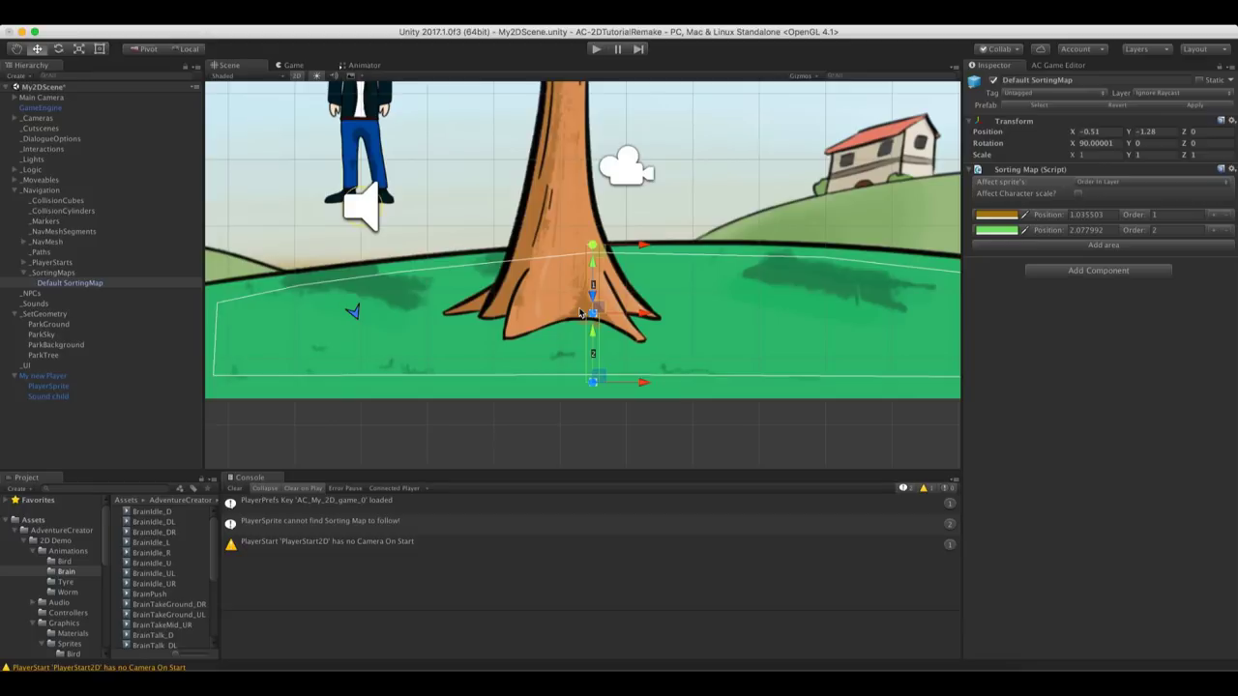
Set the second sorting area's Order to 7 and start a play test on the grass
left_click(1172, 231)
type("7")
left_click(595, 48)
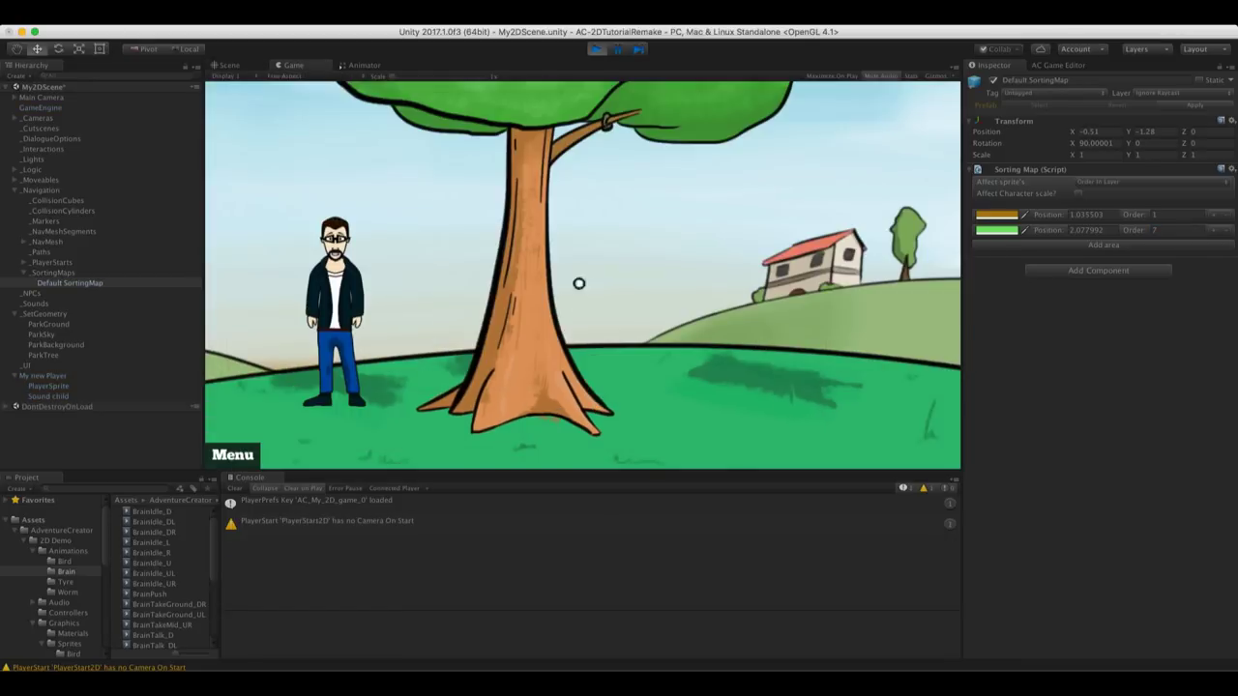
left_click(448, 443)
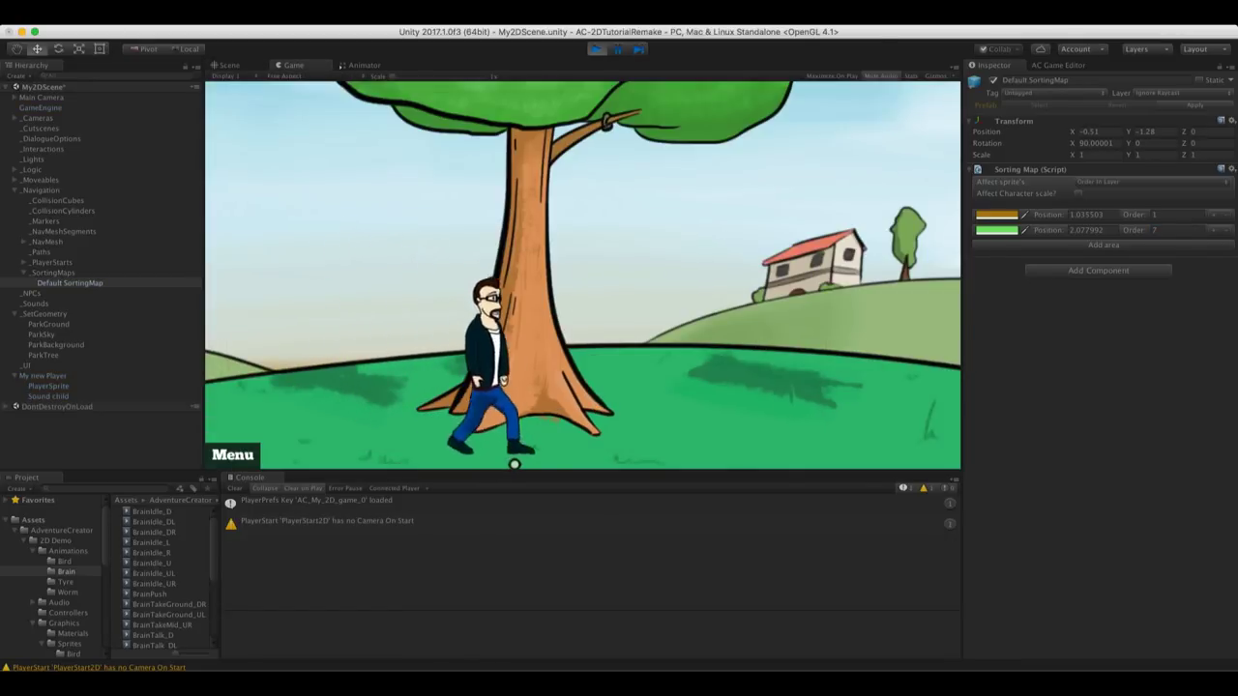
Tick Follow default Sorting Map on PlayerSprite, then walk the player in front of and behind the tree
left_click(42, 388)
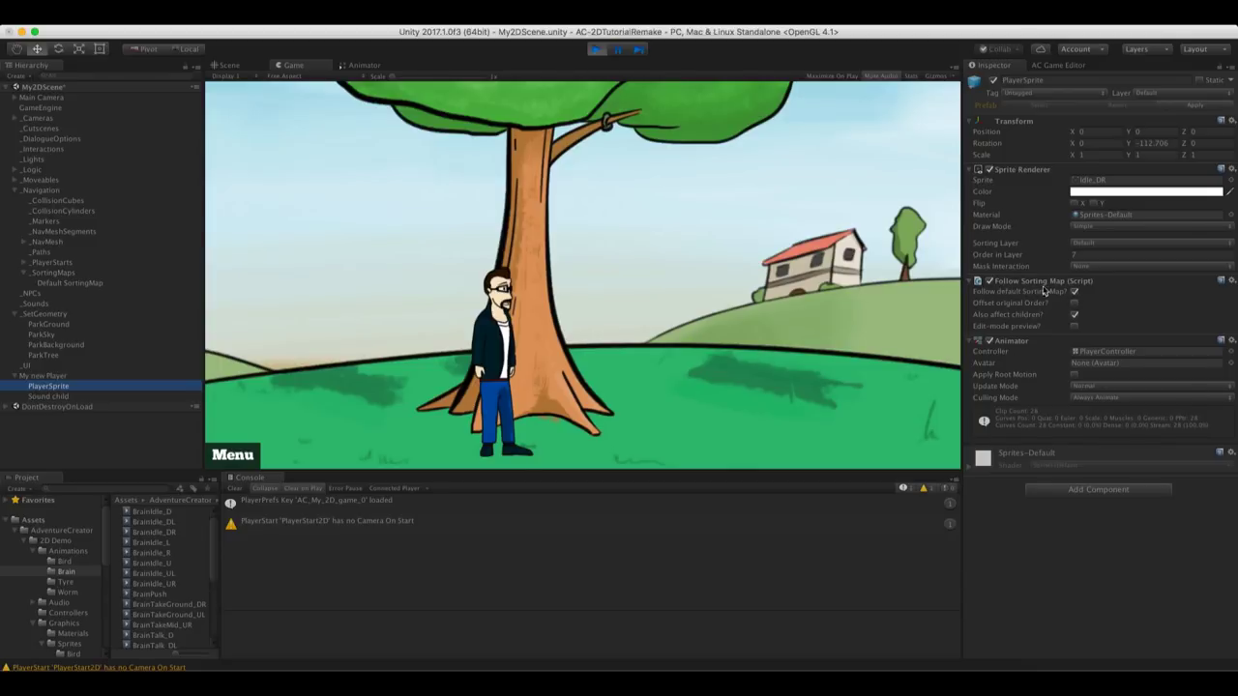
left_click(1074, 291)
left_click(516, 384)
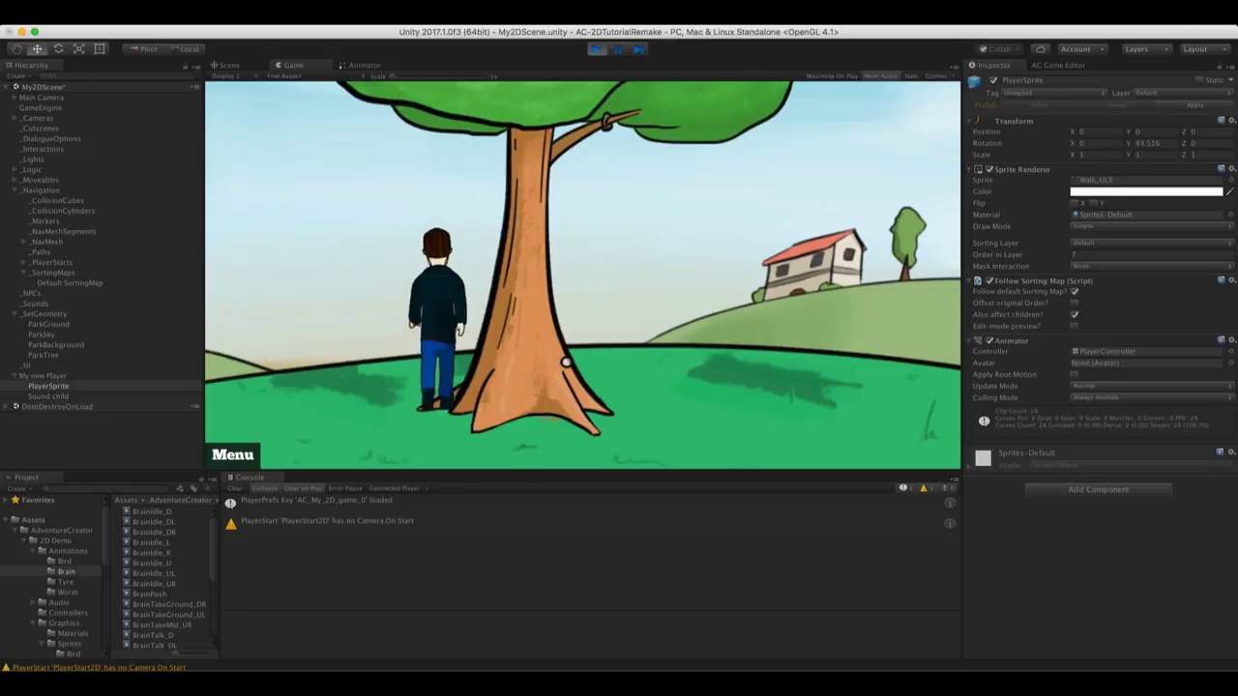
left_click(576, 434)
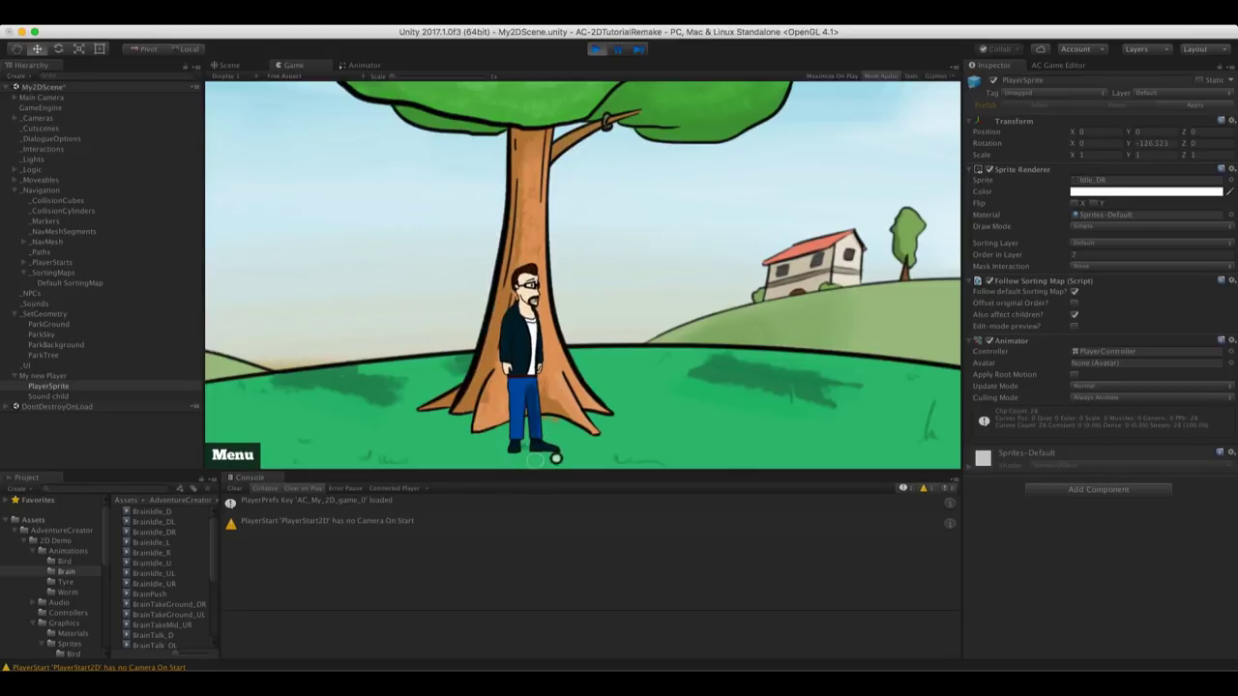
left_click(662, 399)
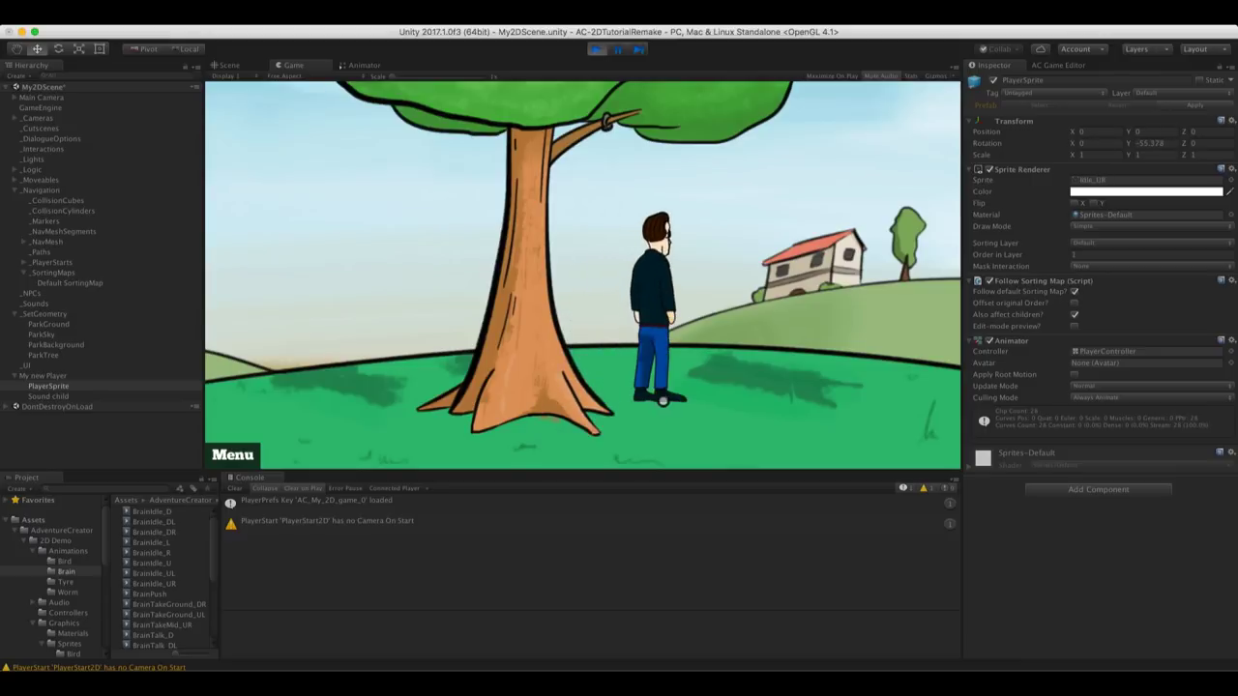
left_click(369, 392)
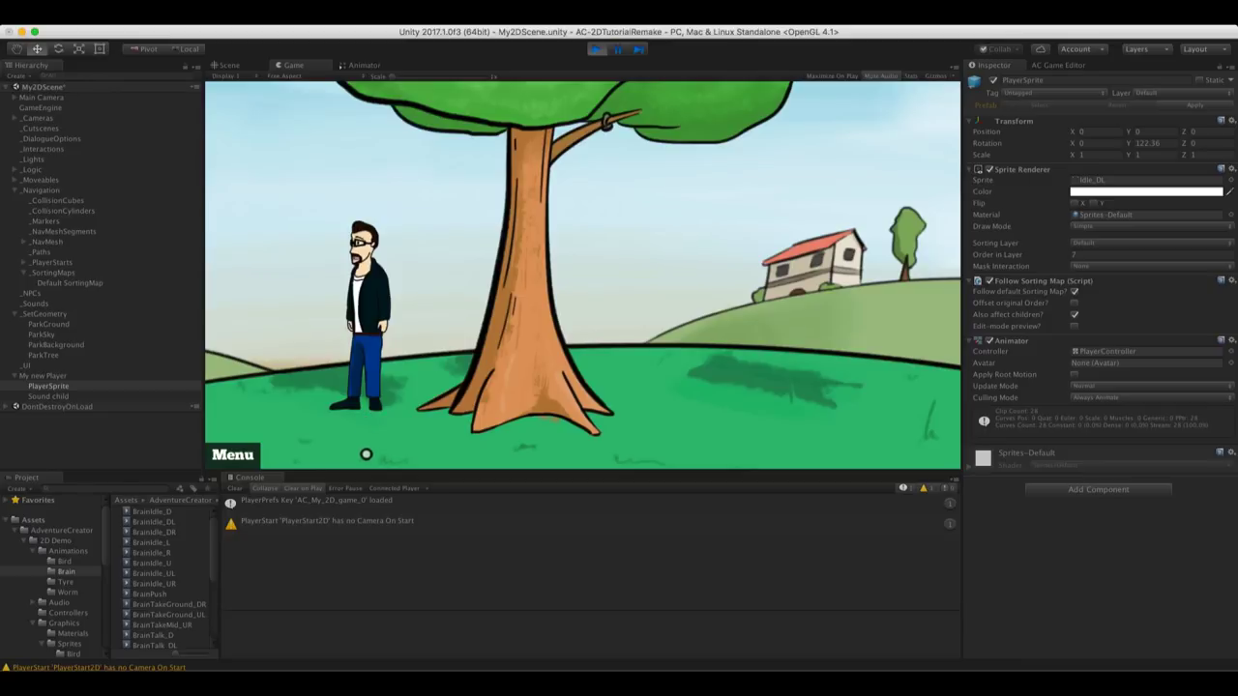
left_click(366, 456)
left_click(425, 354)
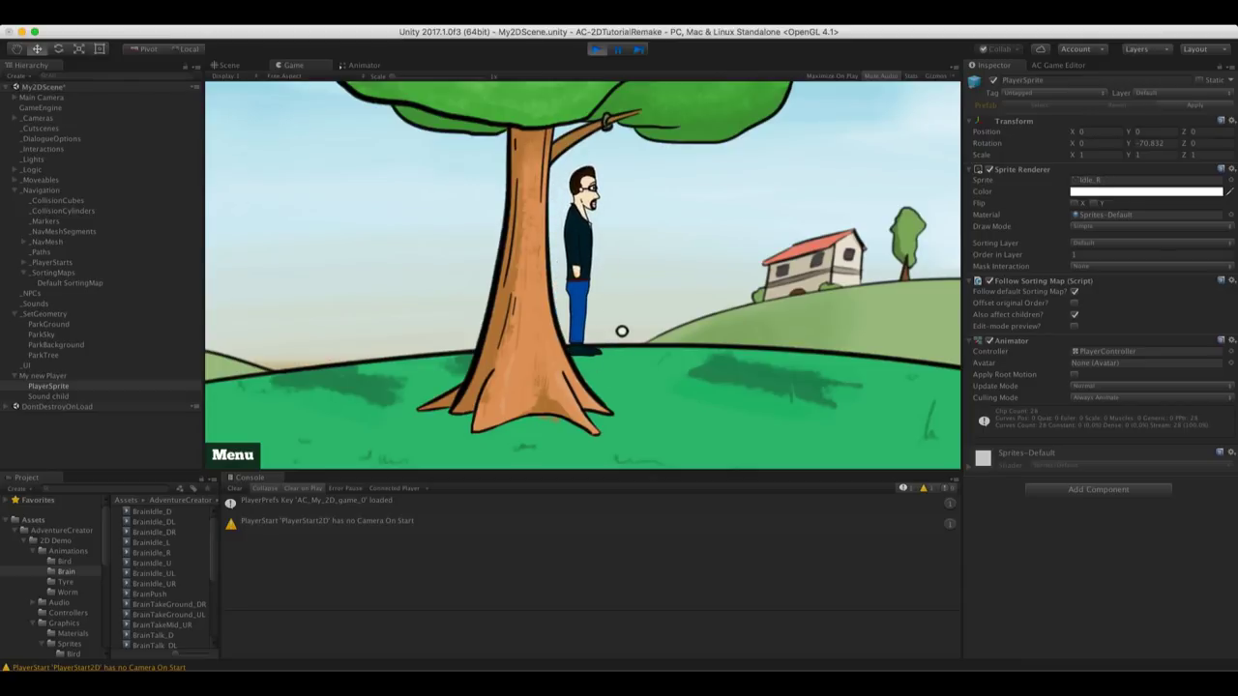
left_click(612, 446)
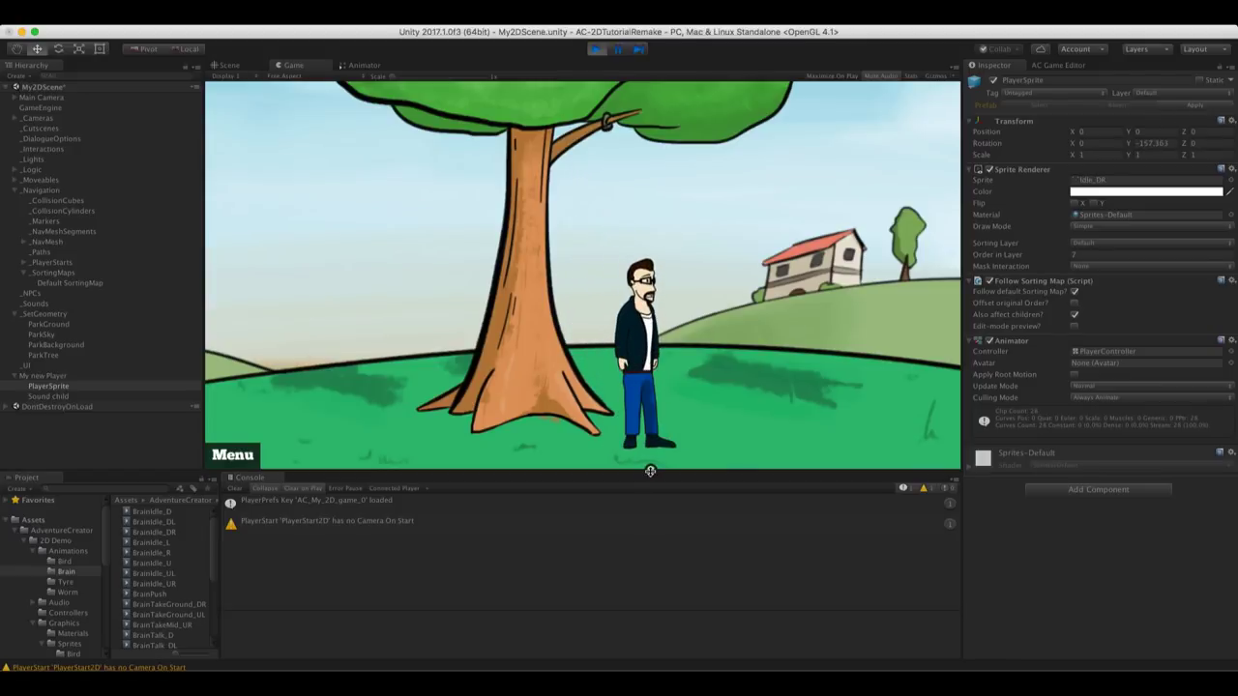
left_click(229, 65)
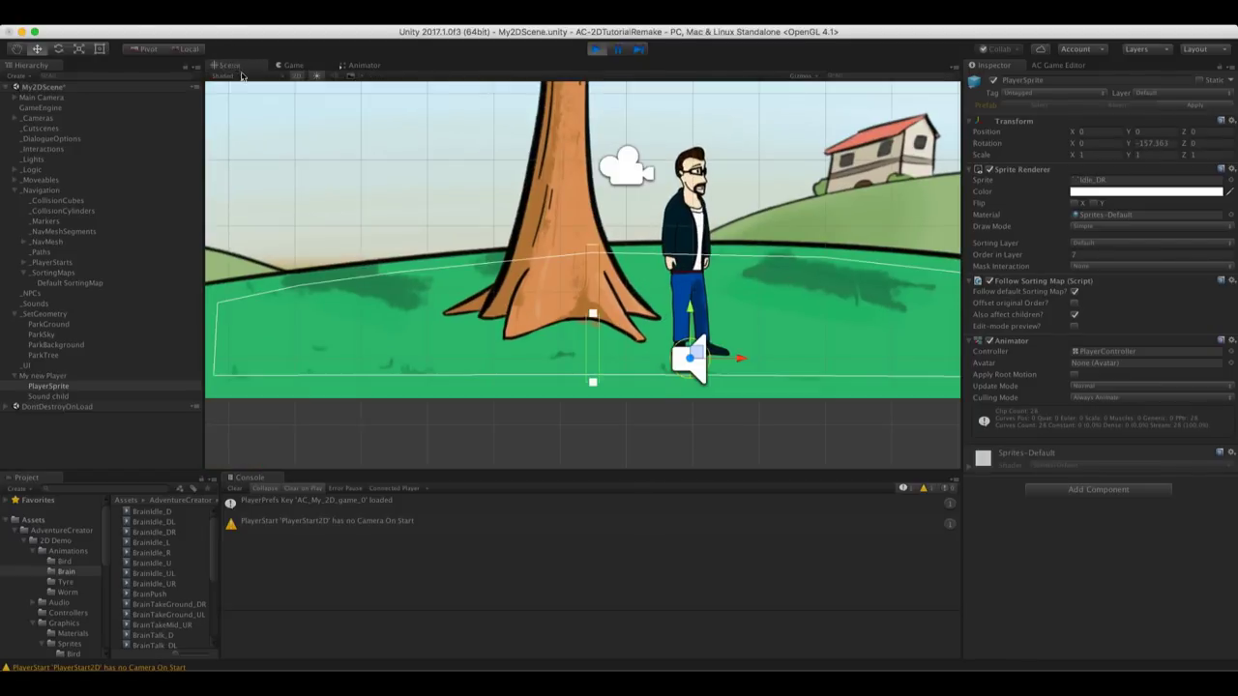
Turn off the Scene view's 2D mode and orbit to view the park at an angle
left_click(298, 77)
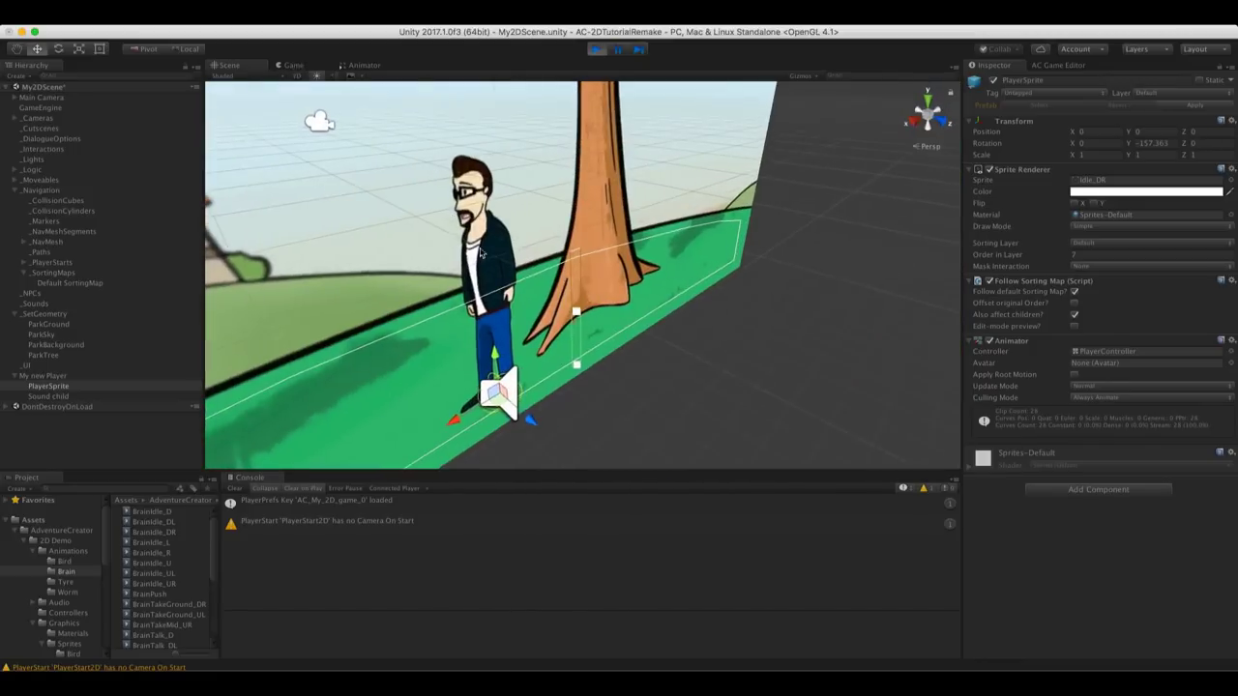
left_click_drag(453, 314, 355, 375, "alt")
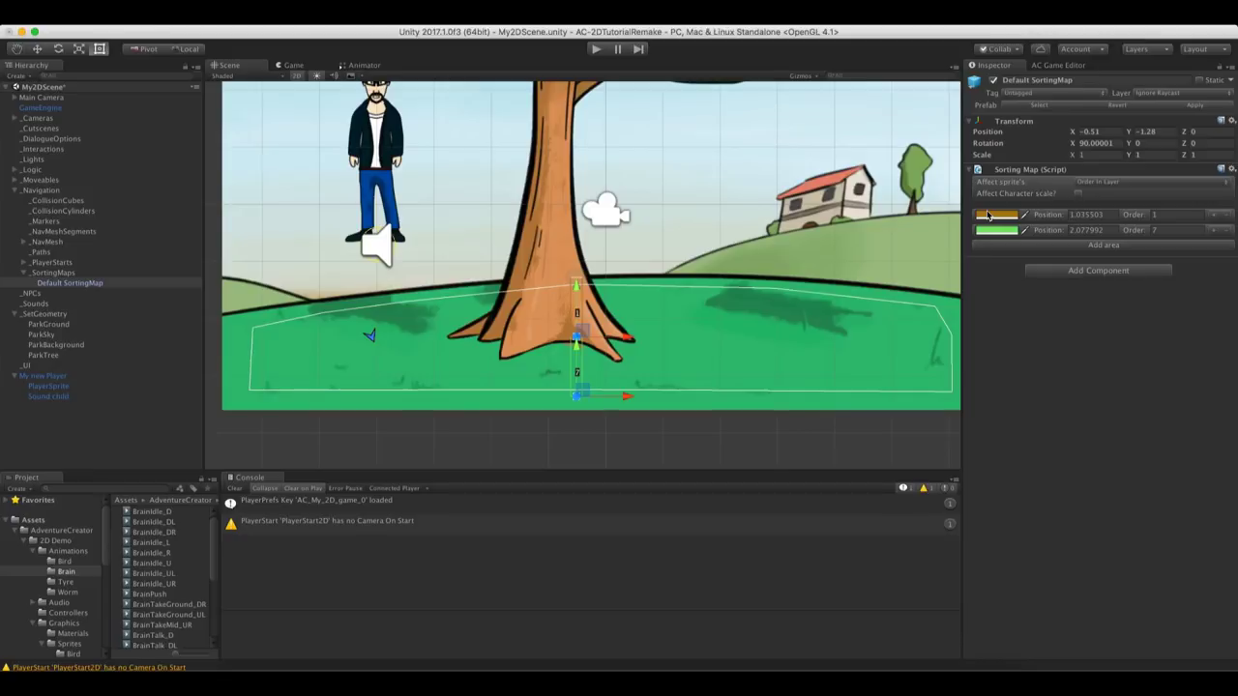
Tick Affect Character scale, set start scale 90 and far end scale 120, then interpolate in-between scales
left_click(1077, 197)
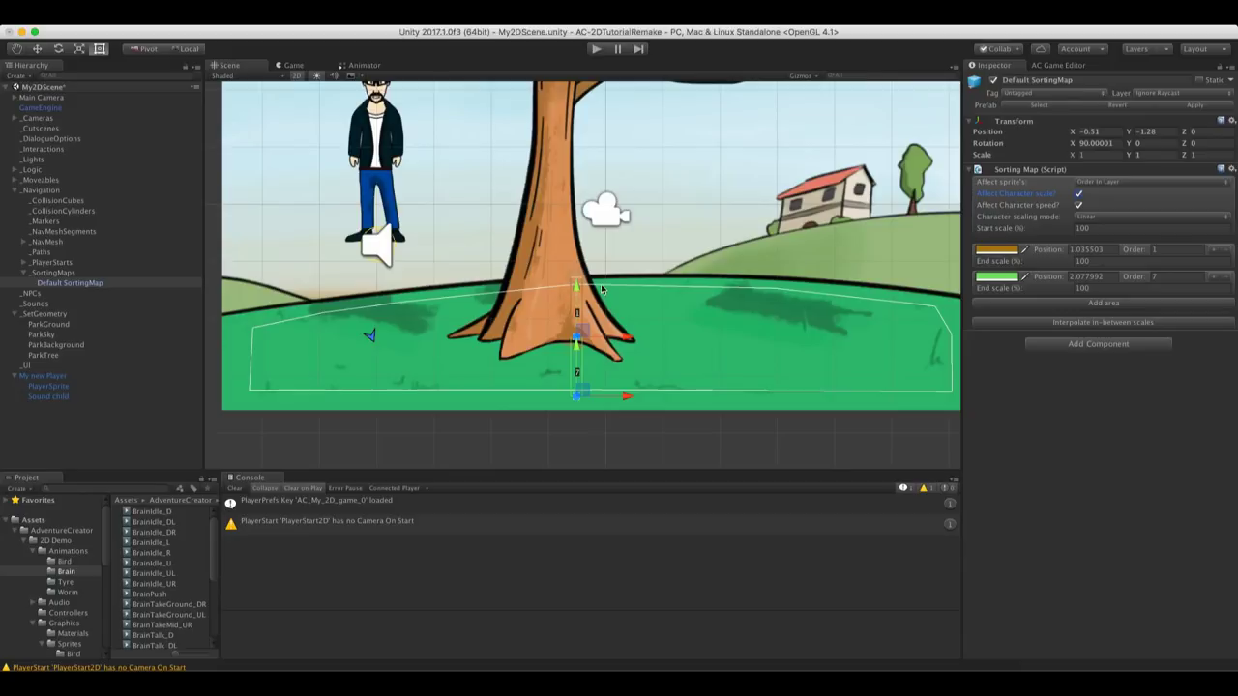
left_click(1100, 230)
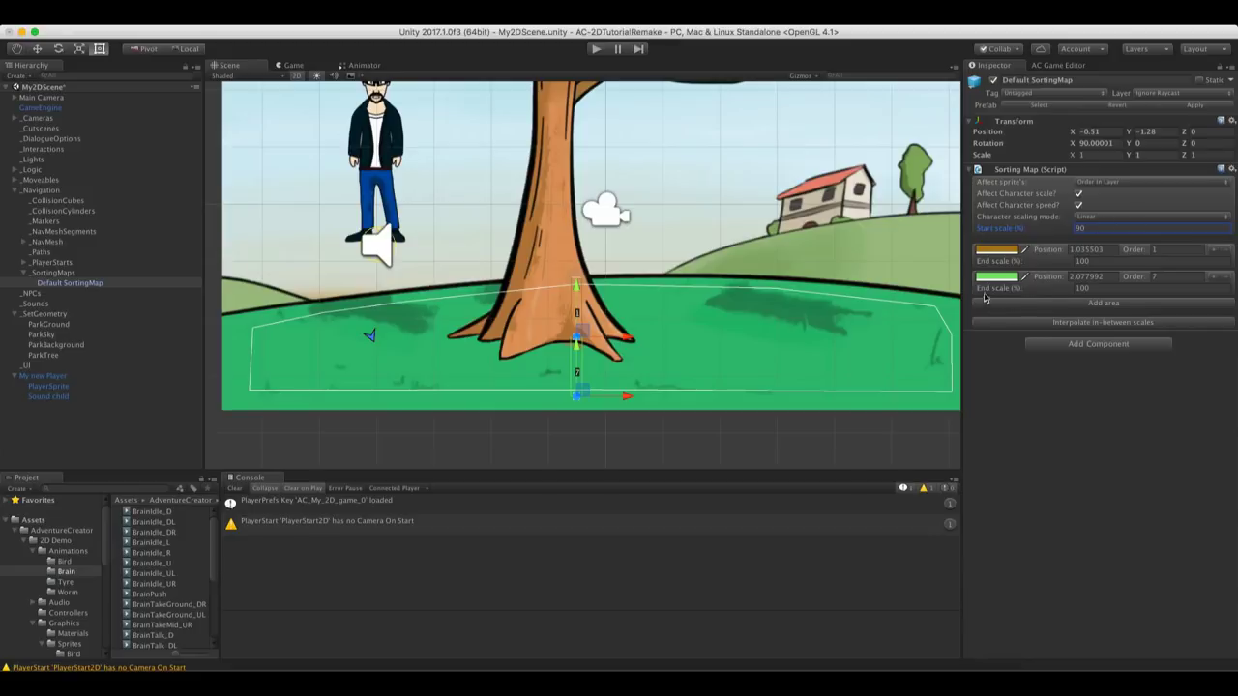
left_click(1098, 287)
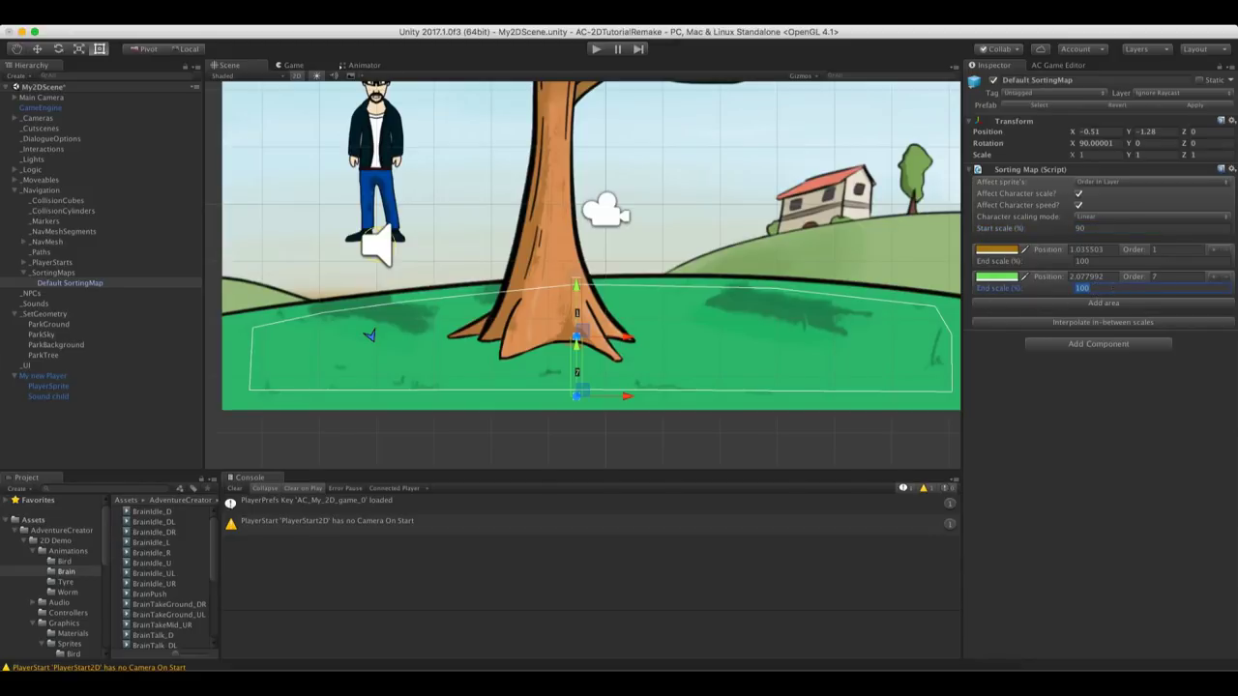
type("120")
key("f")
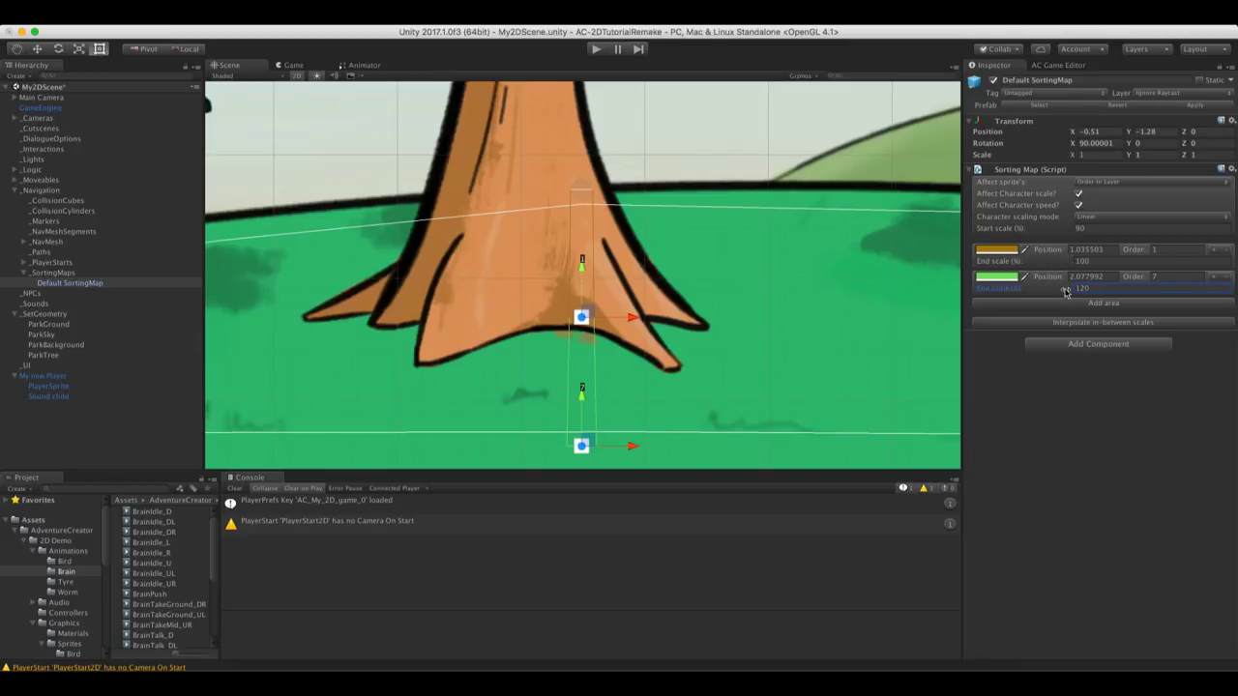
left_click(1072, 325)
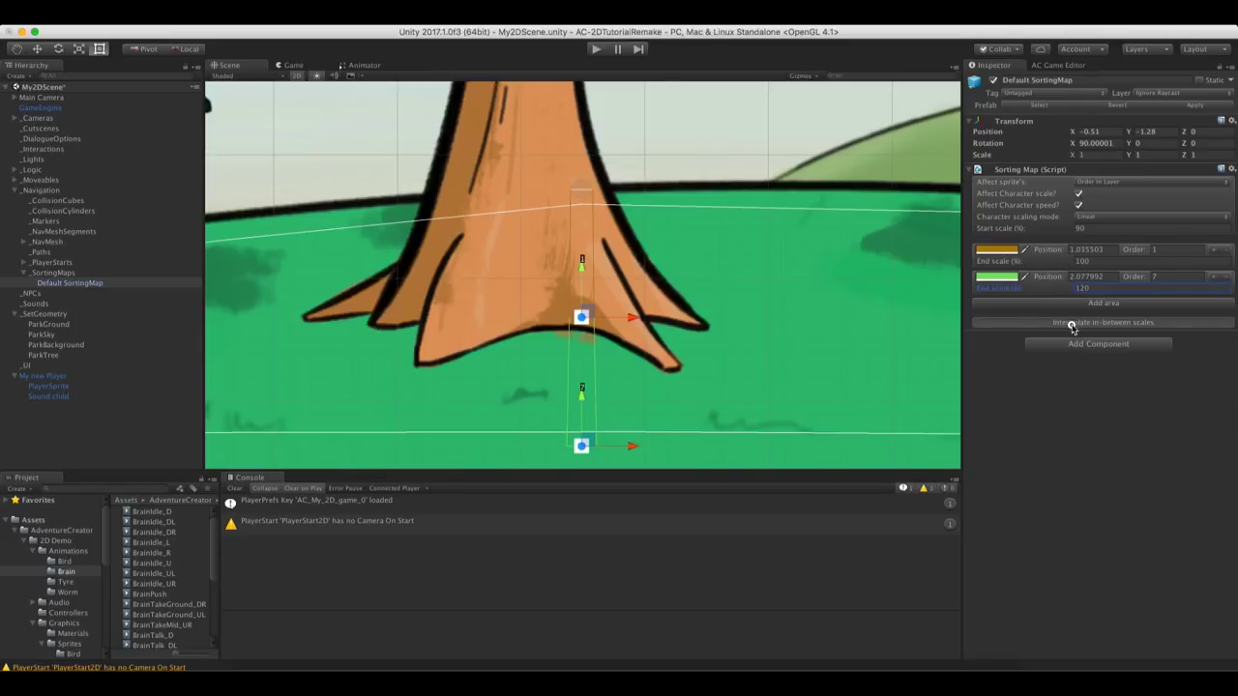
scroll(464, 251, "down", 5)
middle_click_drag(462, 250, 486, 298)
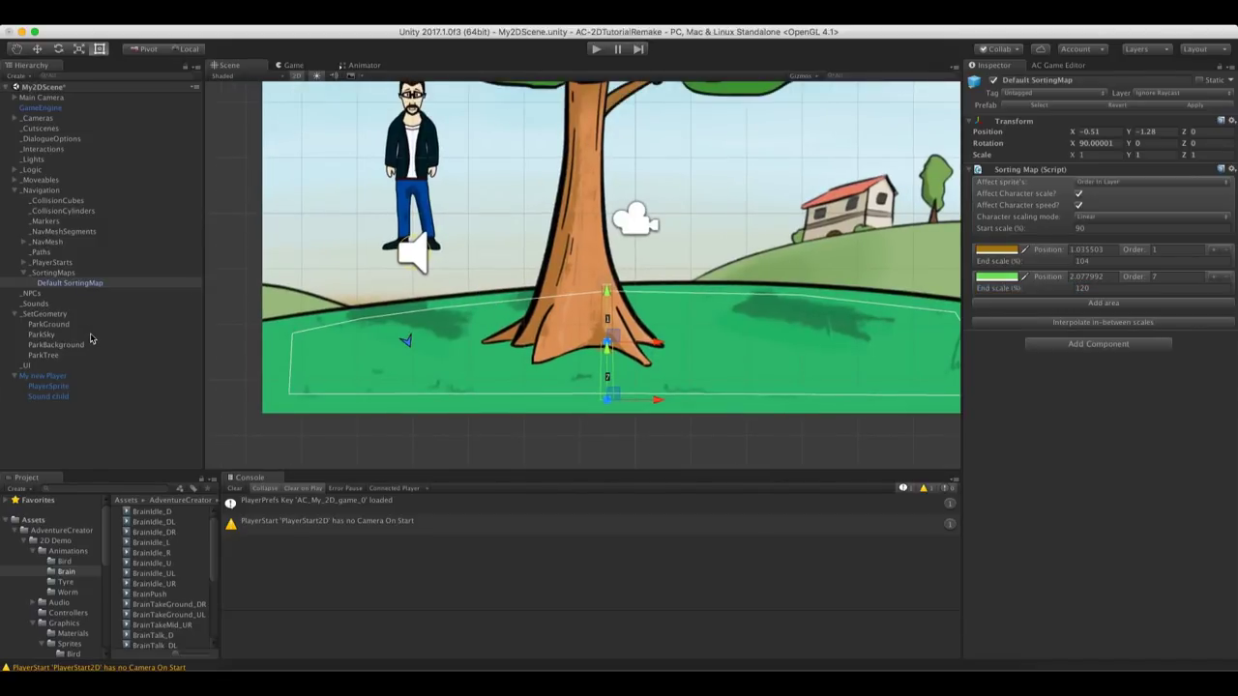
Enable Edit-mode preview on PlayerSprite and drag My new Player down onto the sorting area grass
left_click(49, 377)
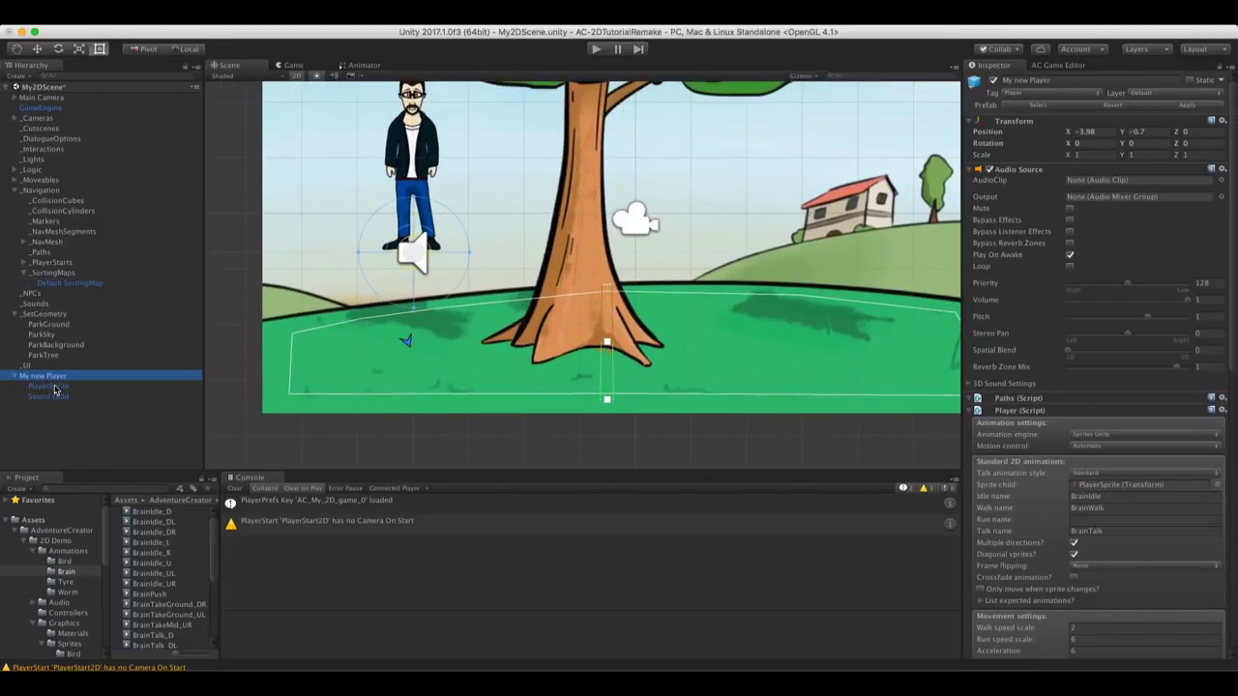
left_click(53, 385)
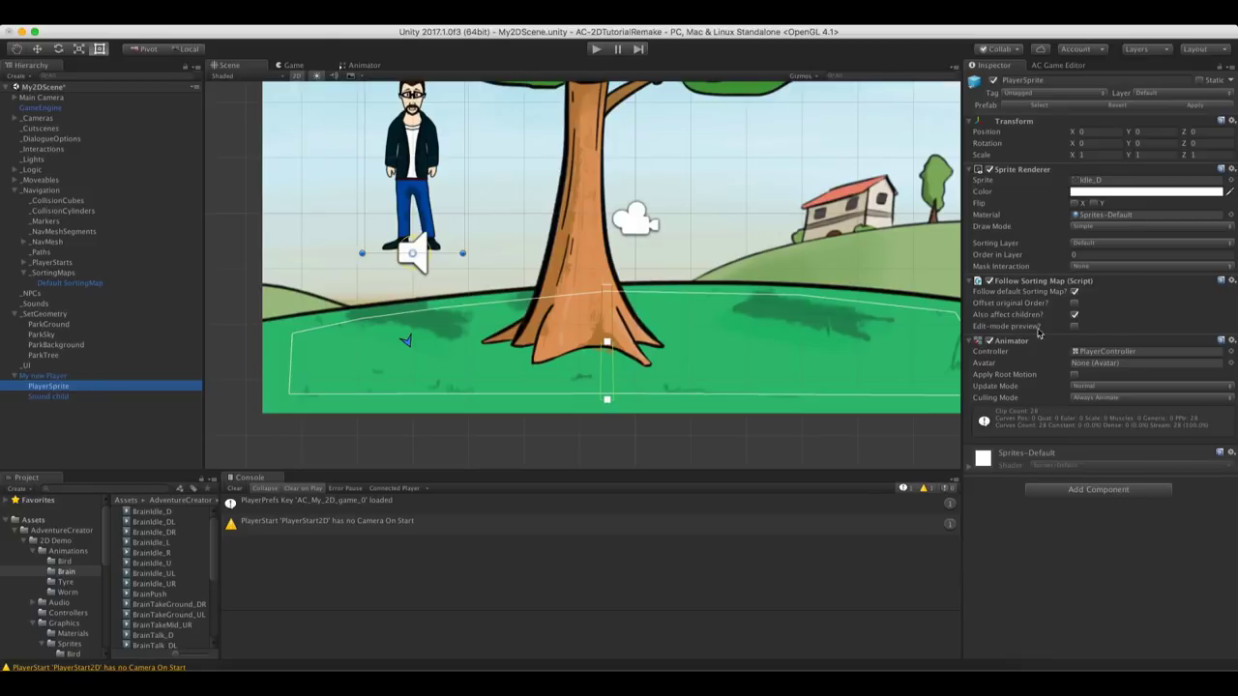
left_click(1074, 325)
left_click(50, 376)
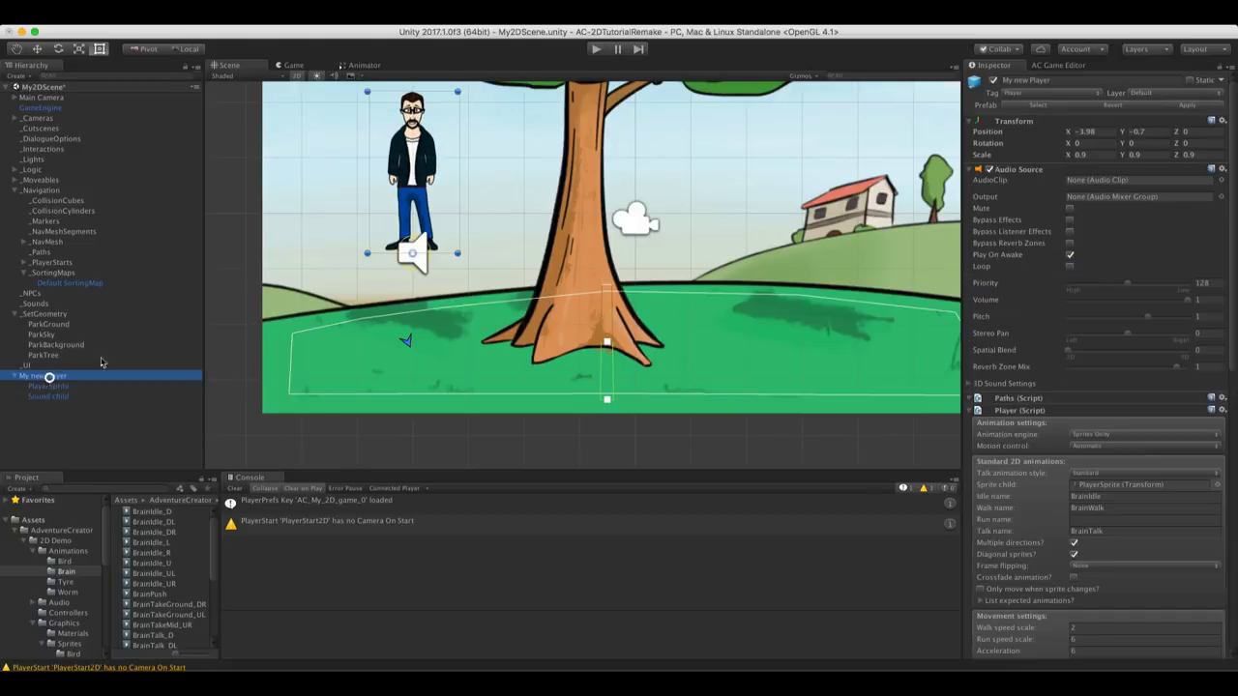
left_click(37, 48)
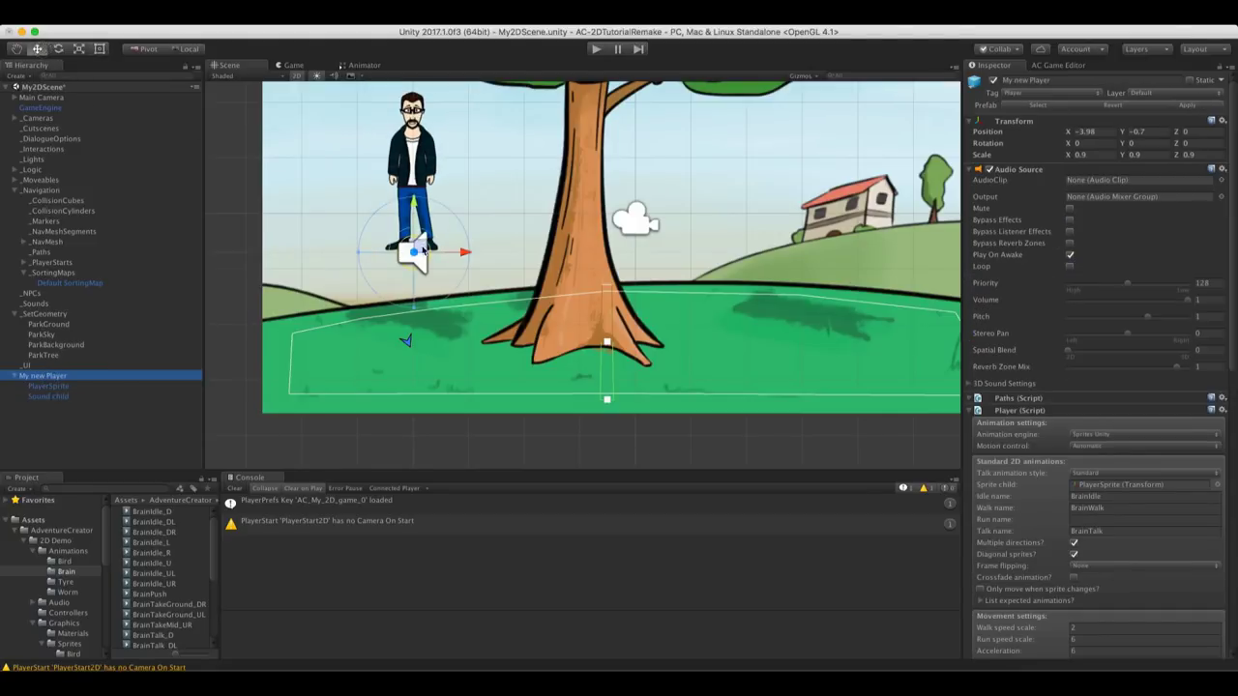
left_click_drag(416, 251, 444, 281)
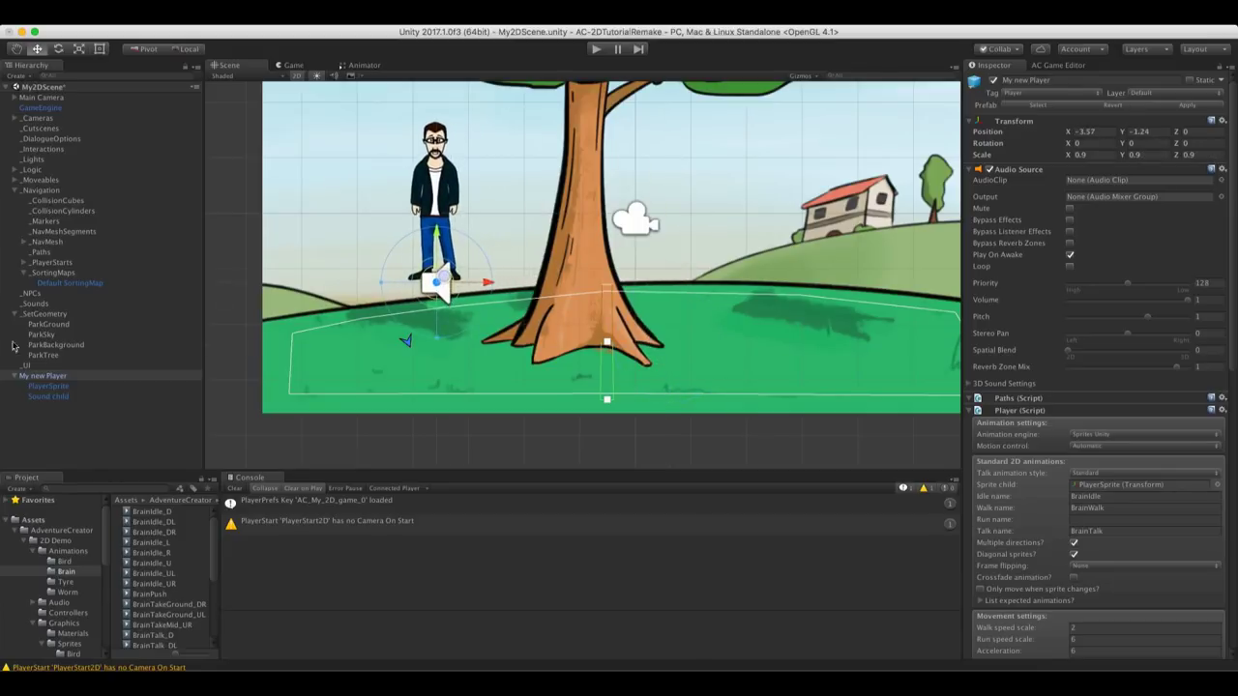
left_click(42, 386)
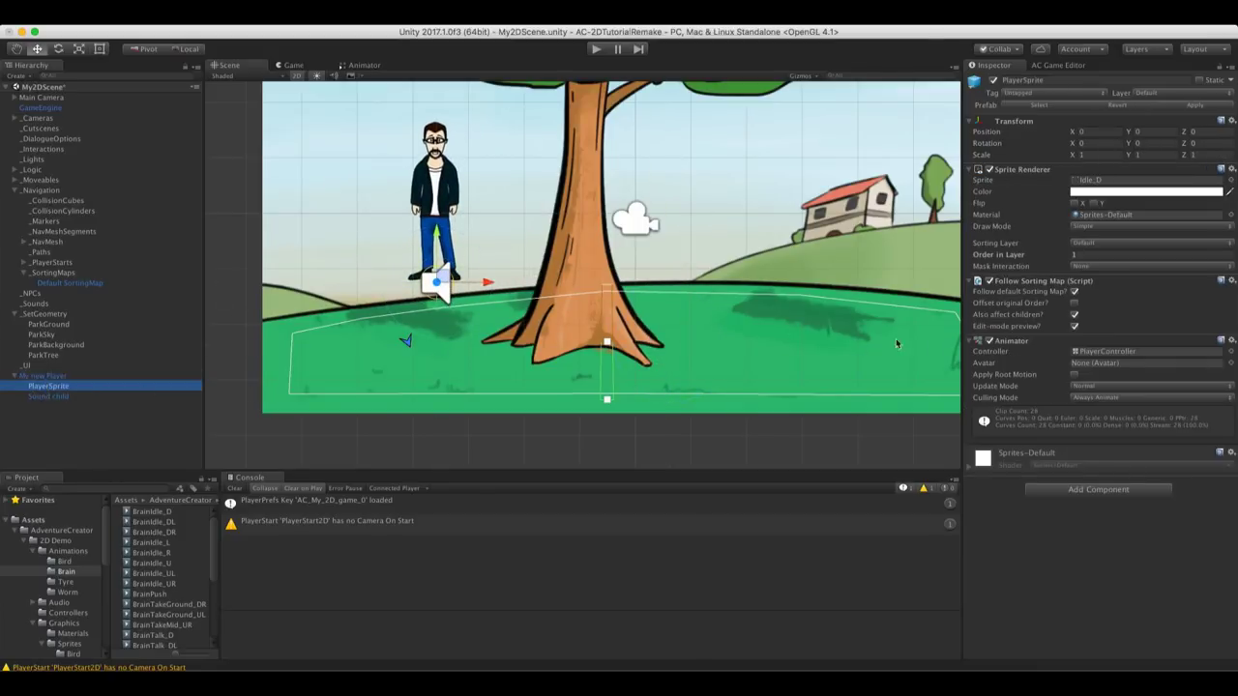
left_click(1073, 328)
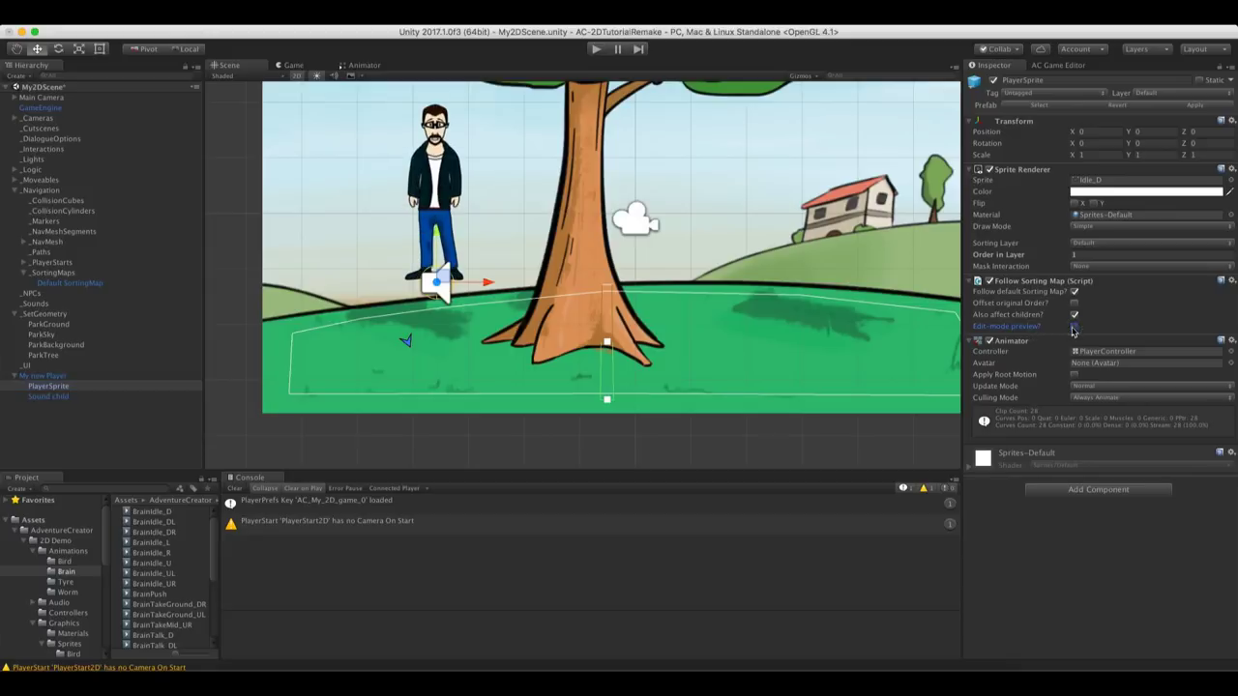
Play-test the scaling by walking the player around the tree and across the grass, then stop
left_click(596, 48)
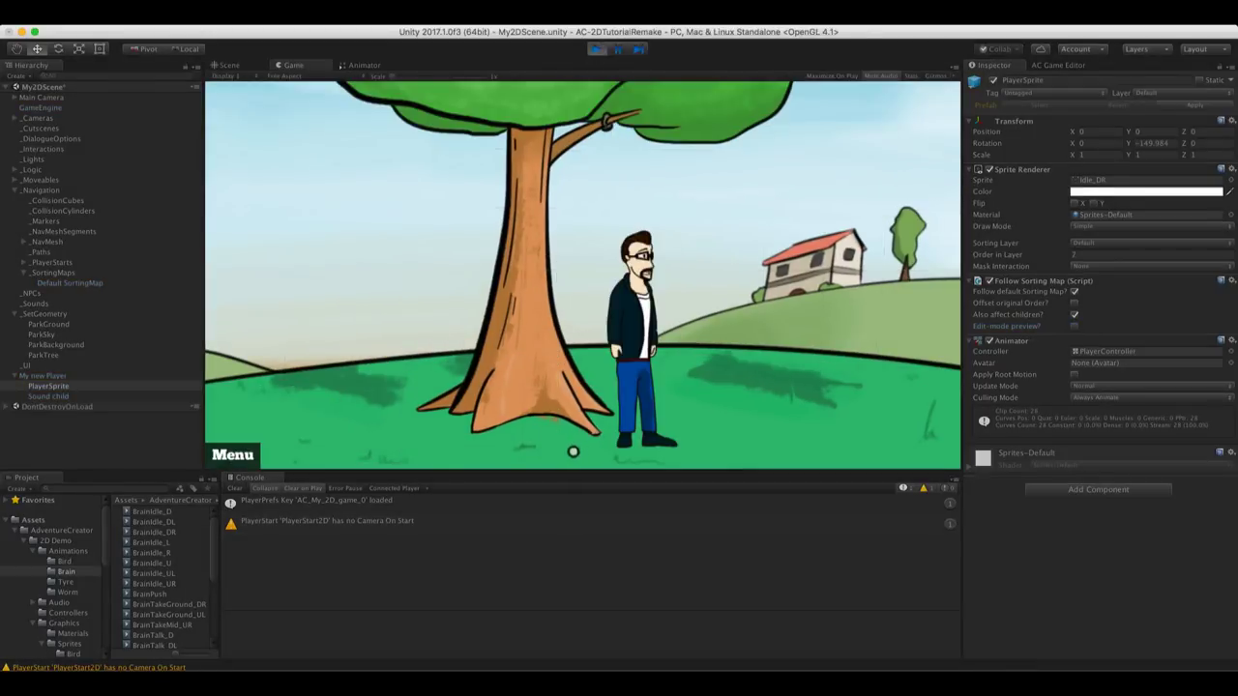
left_click(561, 454)
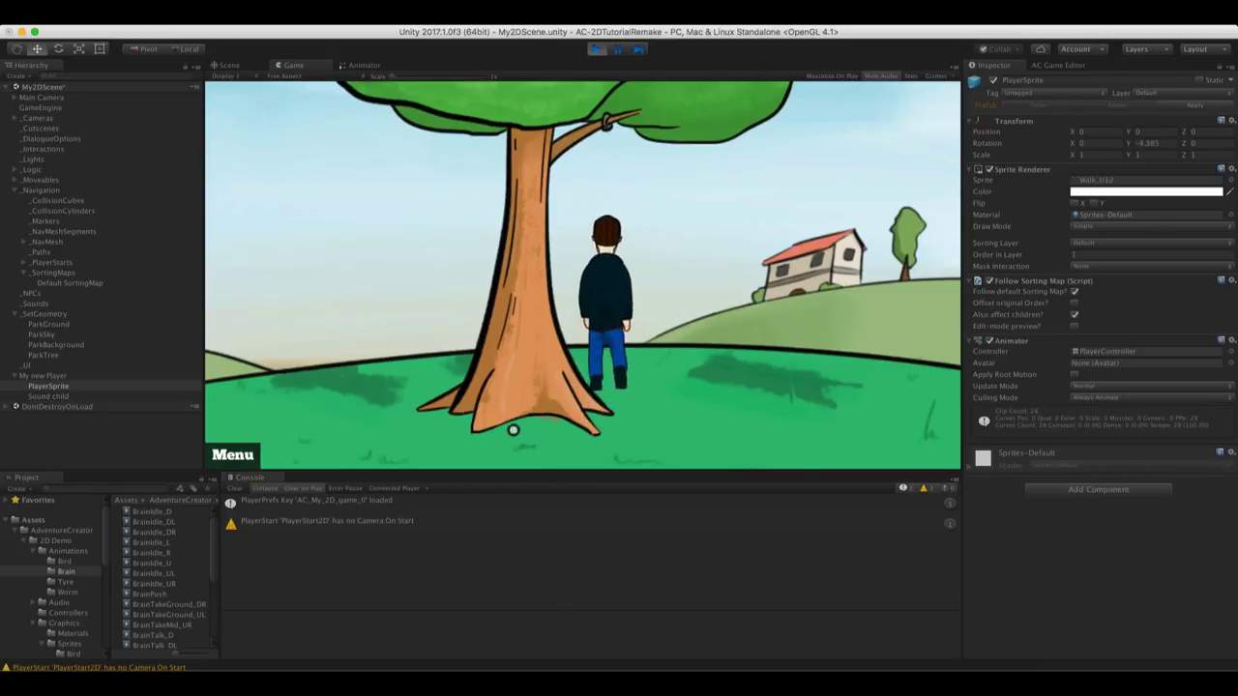
left_click(390, 430)
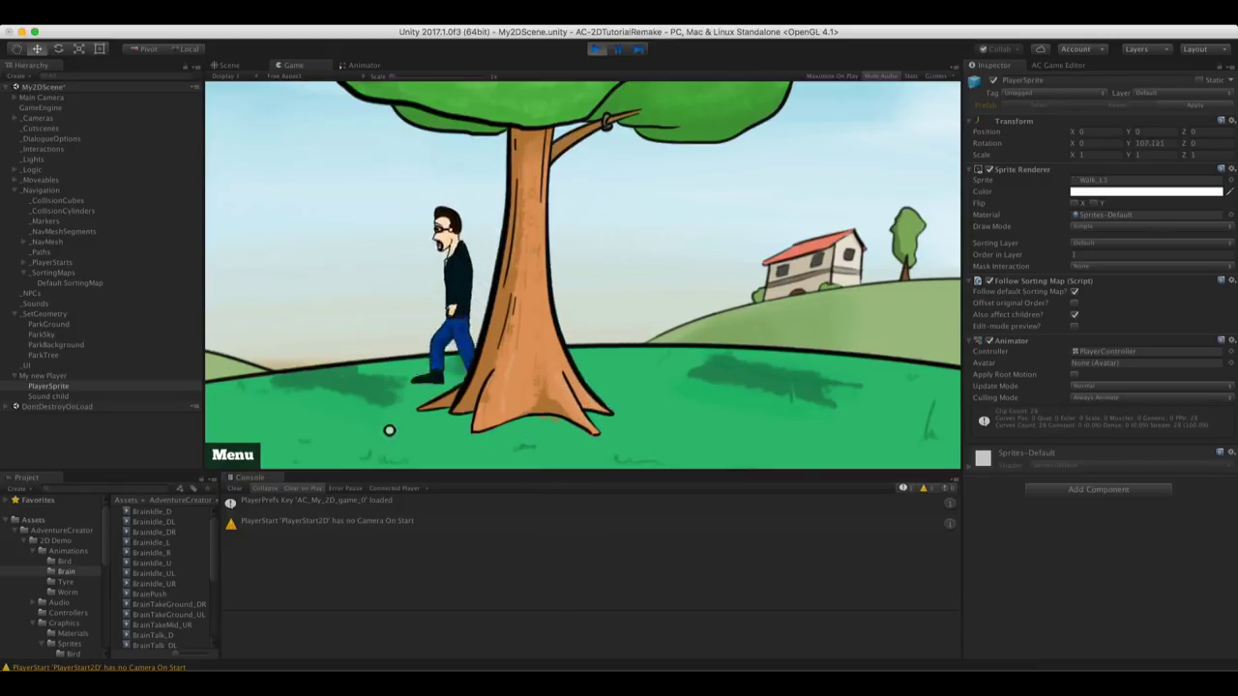
left_click(404, 455)
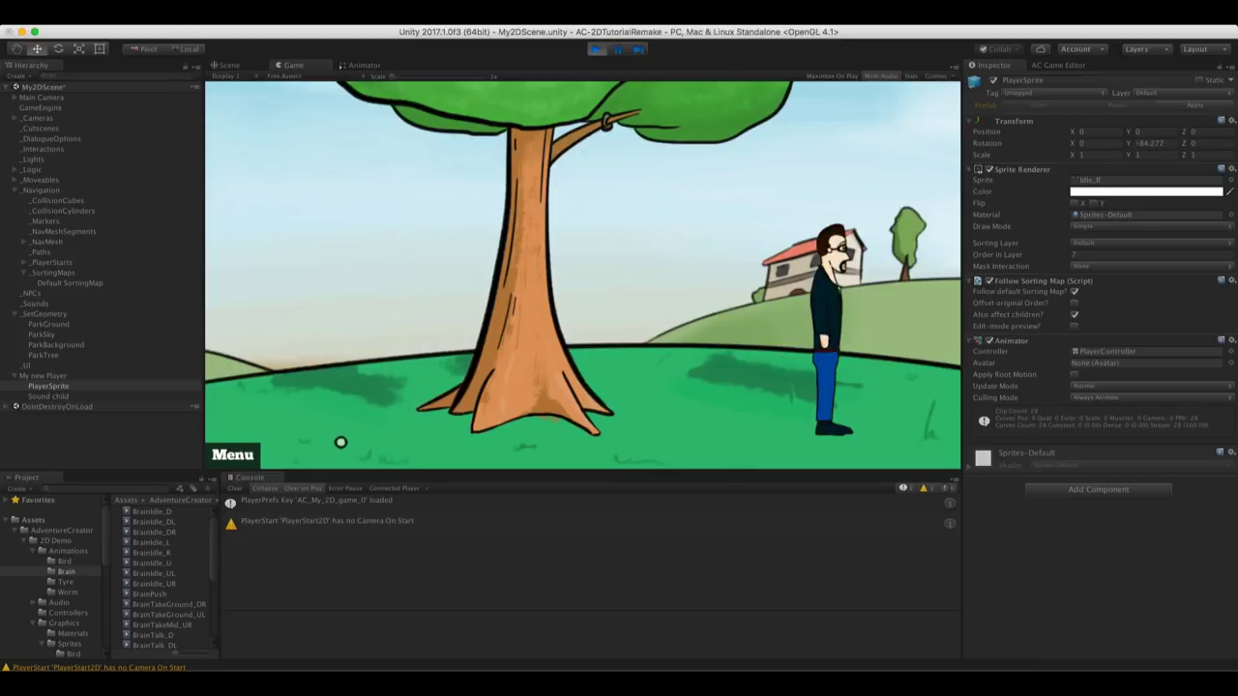
left_click(340, 442)
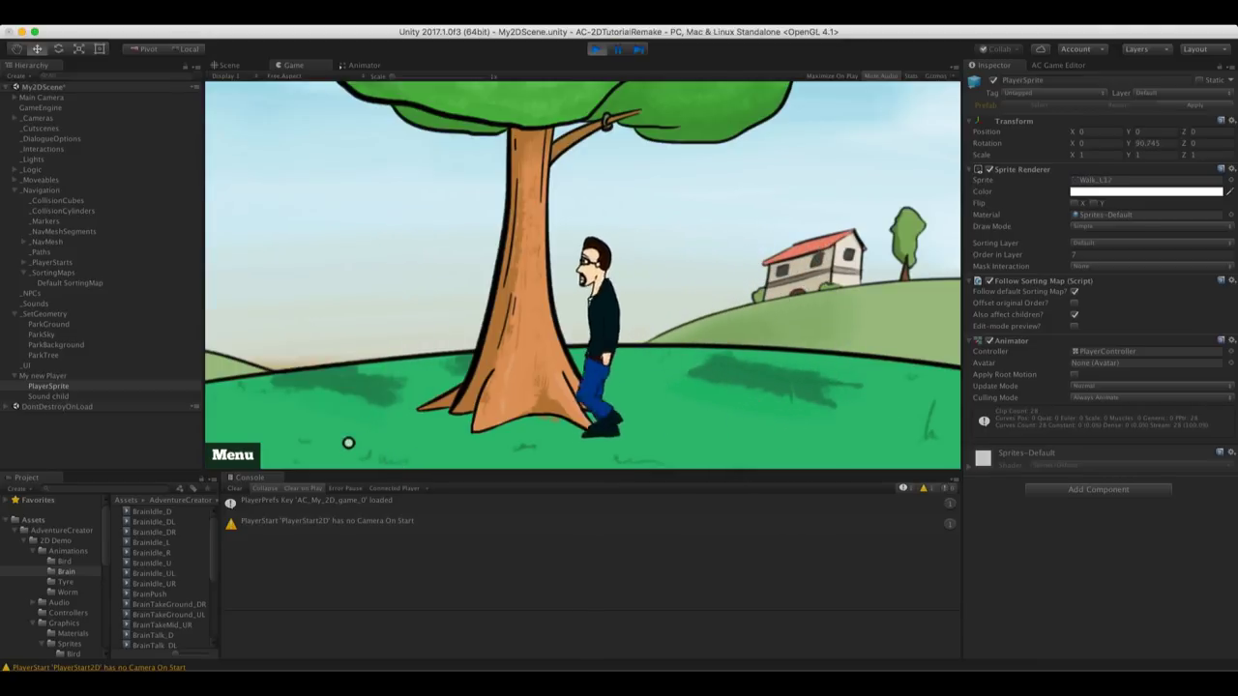
left_click(855, 433)
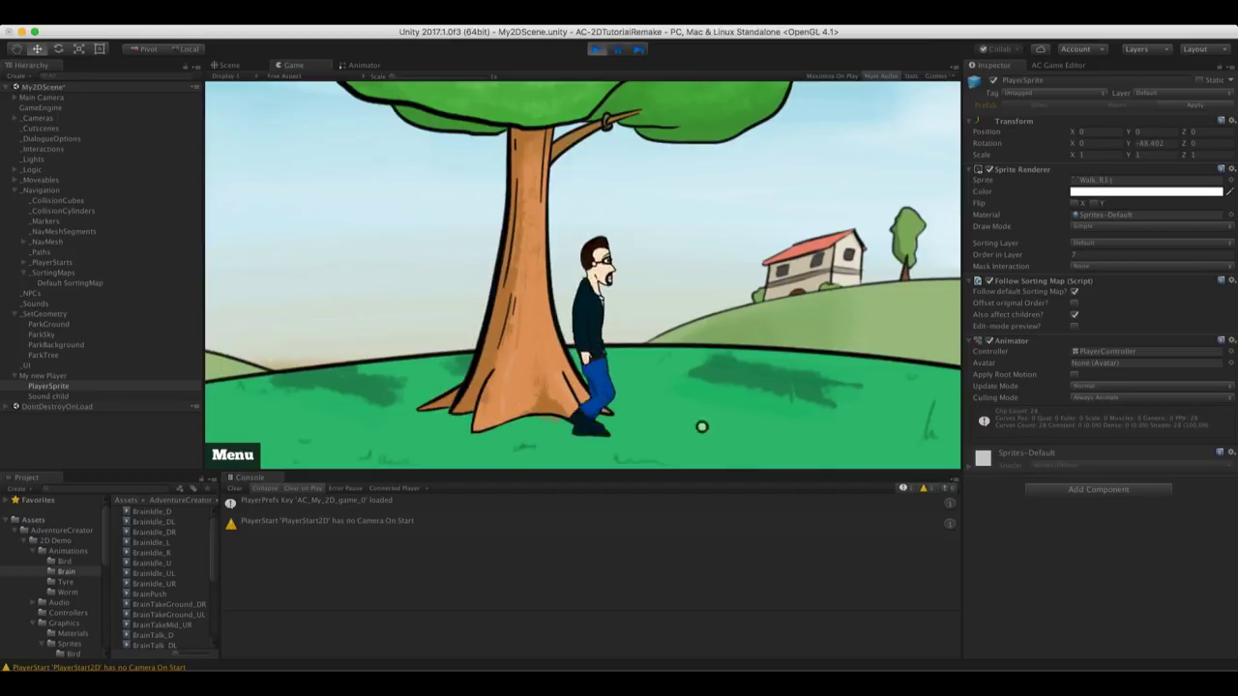
left_click(309, 447)
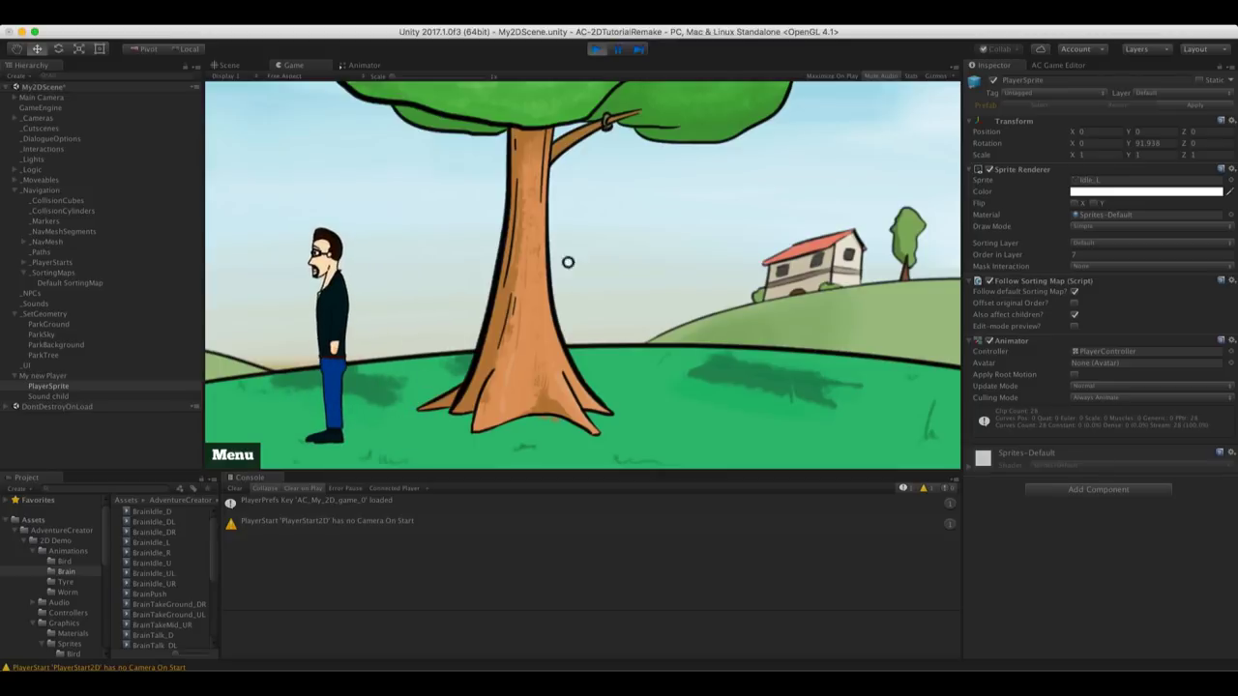
left_click(596, 49)
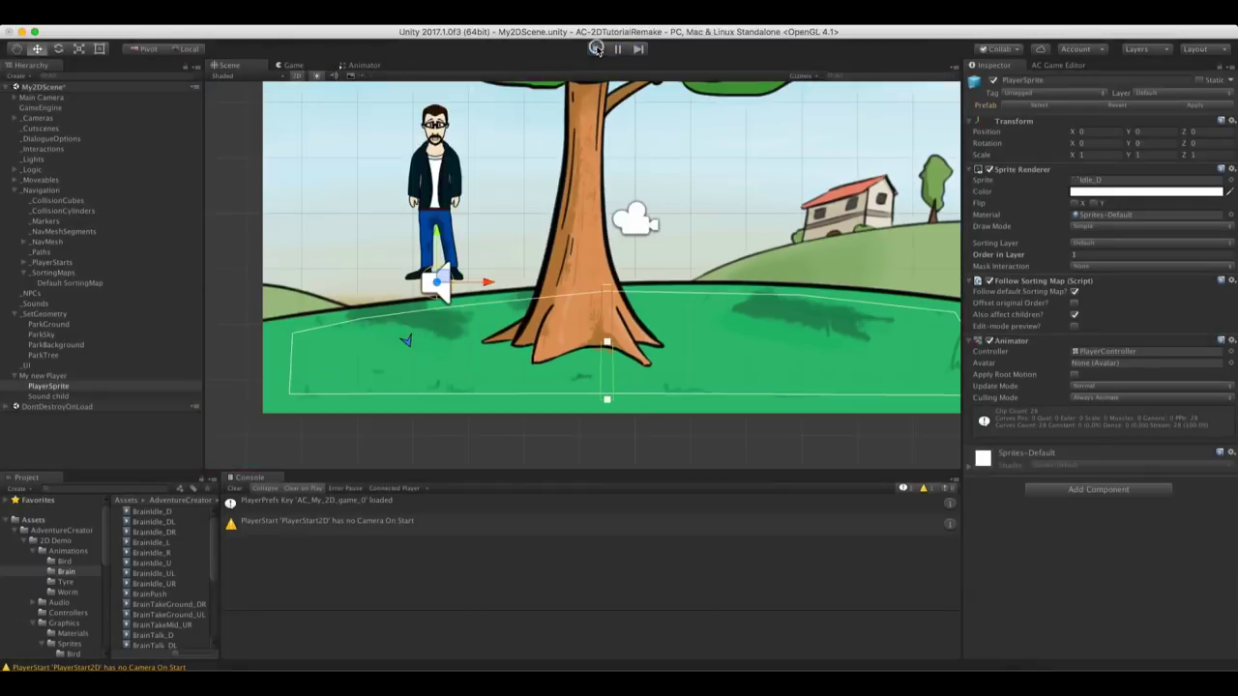
Enable Turn before walking on My new Player and start a play test walking across the ground
left_click(56, 377)
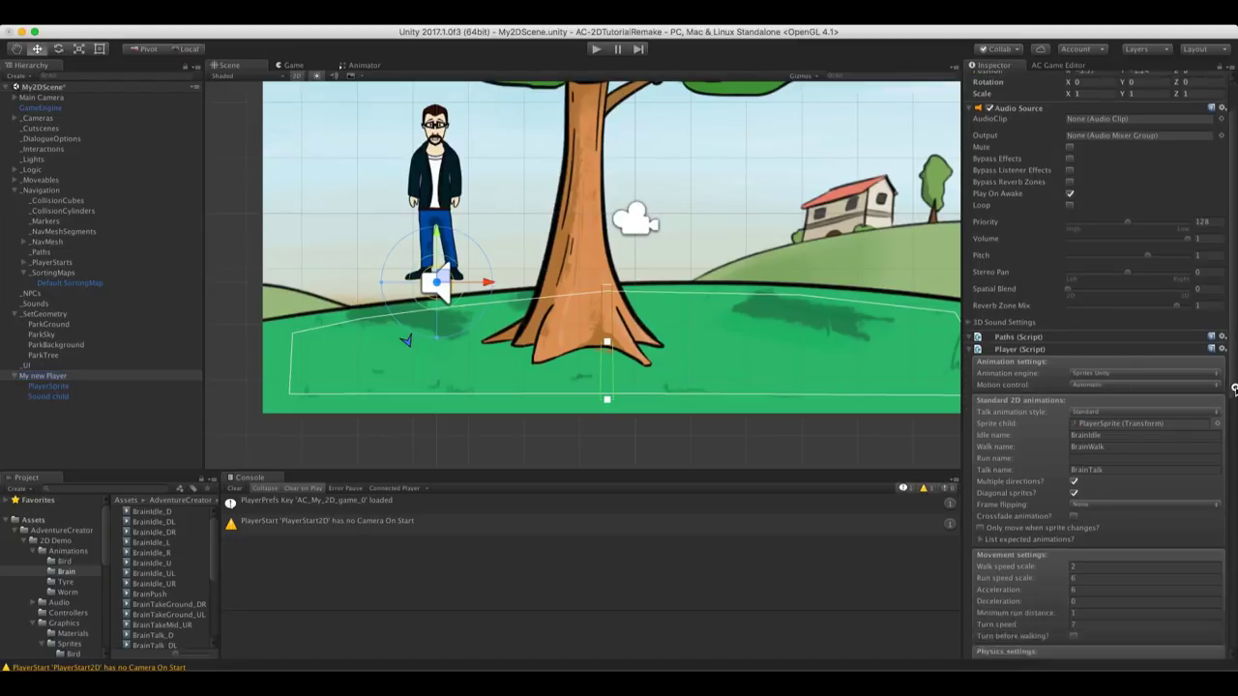
left_click_drag(1234, 389, 1234, 487)
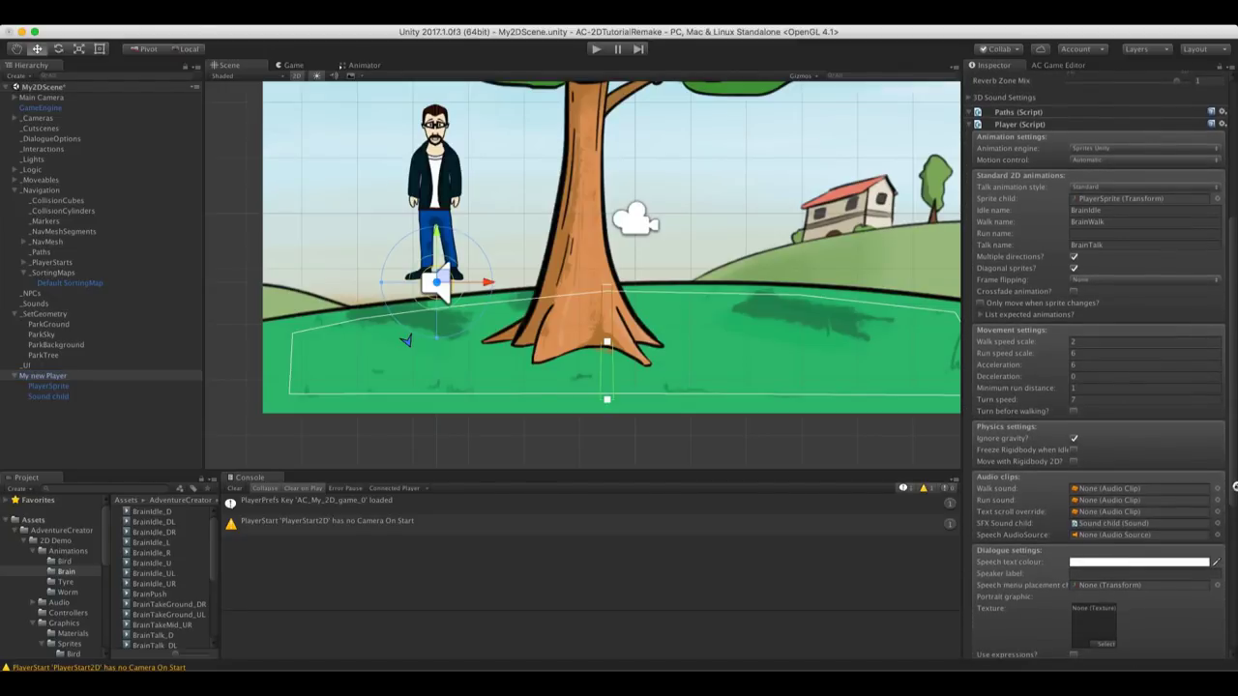
left_click(1073, 411)
left_click(596, 49)
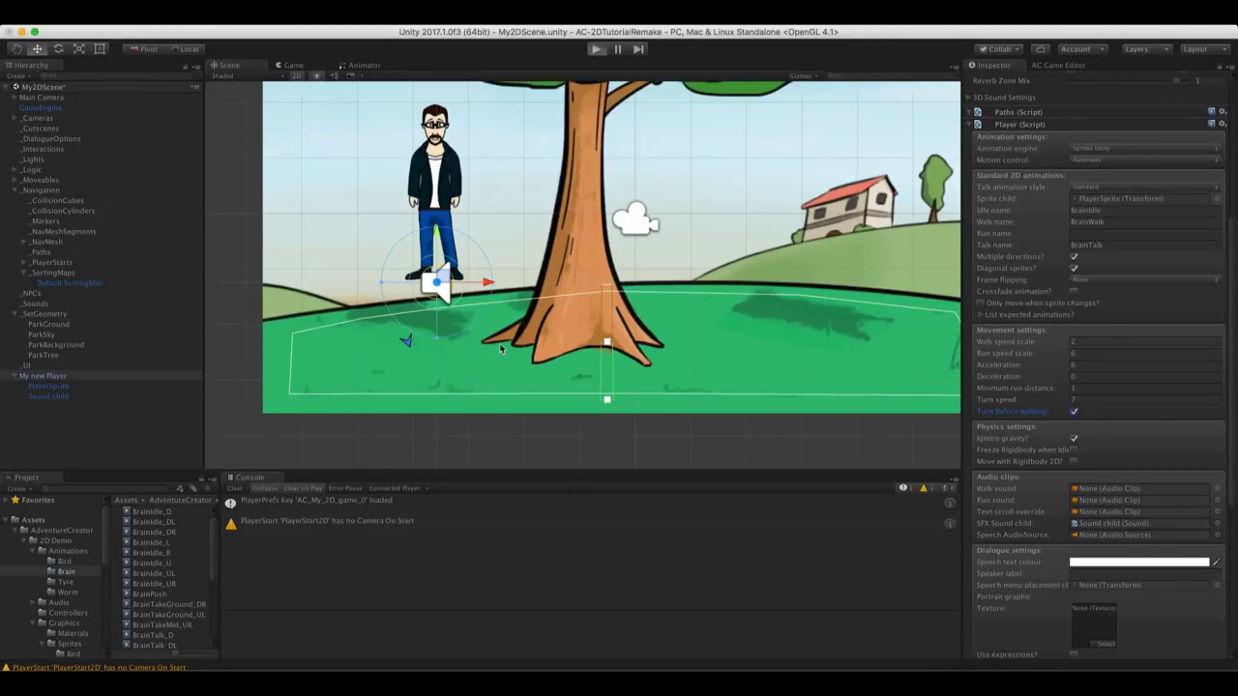
left_click(423, 438)
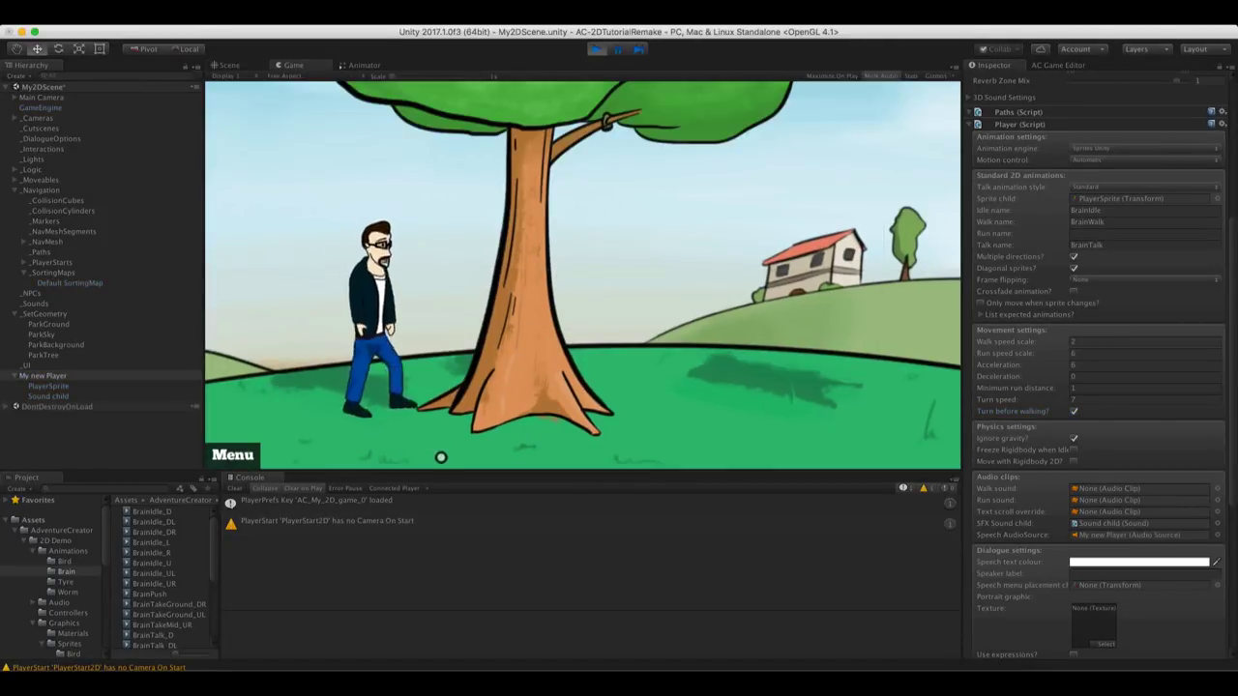
Walk the player left and right toward the tree and house to test turning, then stop playing
left_click(300, 409)
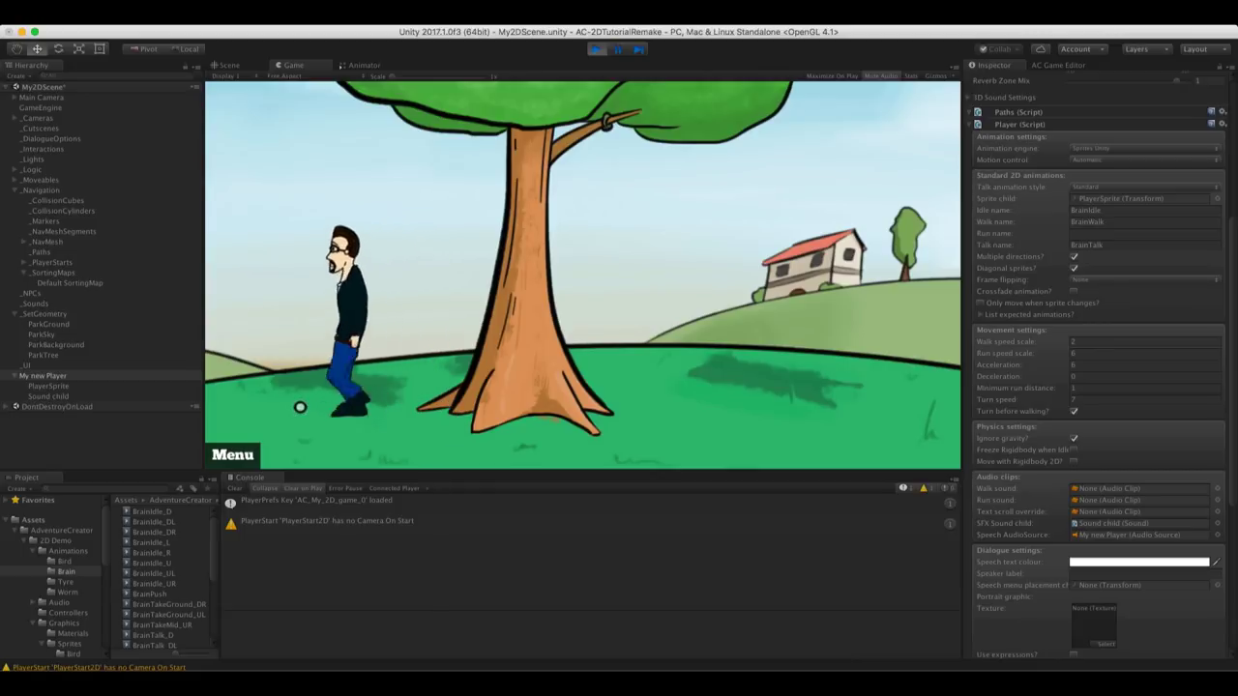
left_click(401, 448)
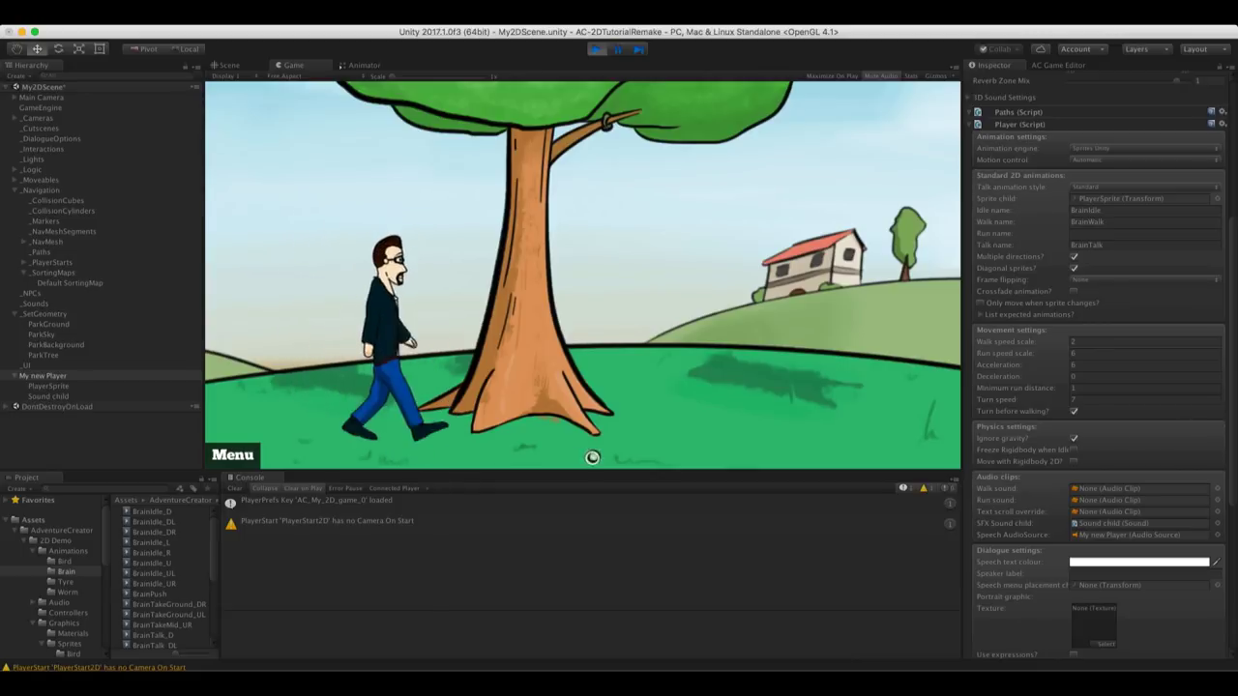
left_click(1079, 341)
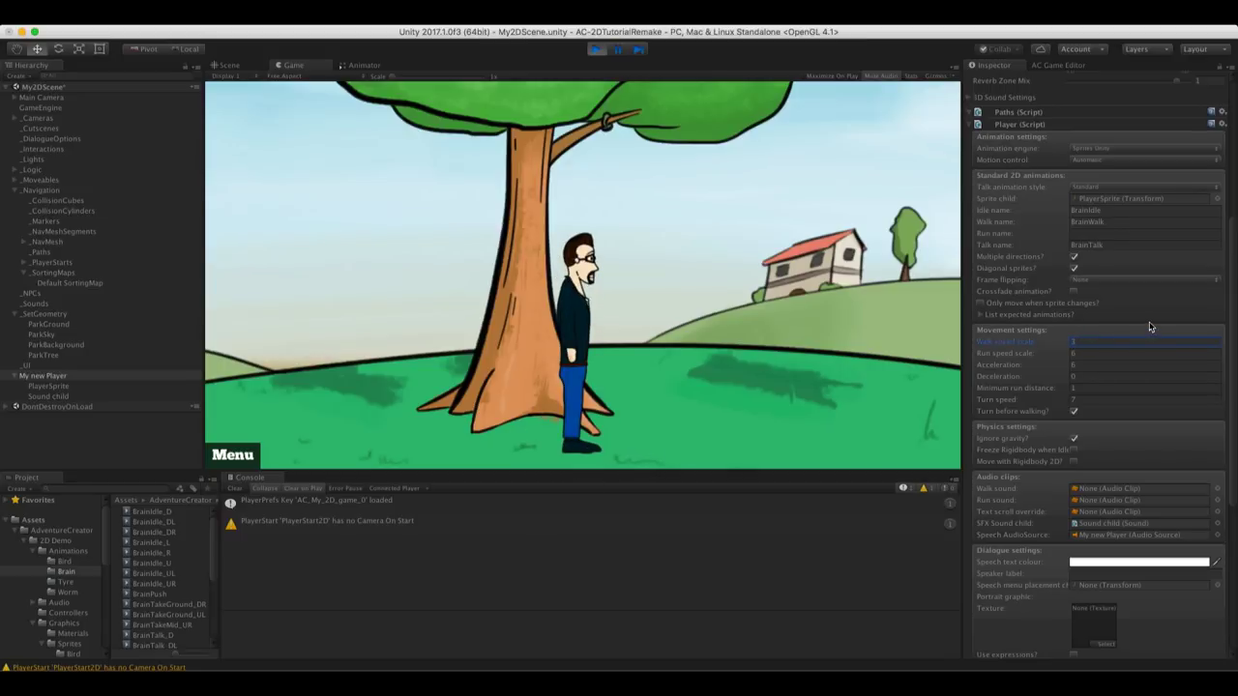
left_click(839, 441)
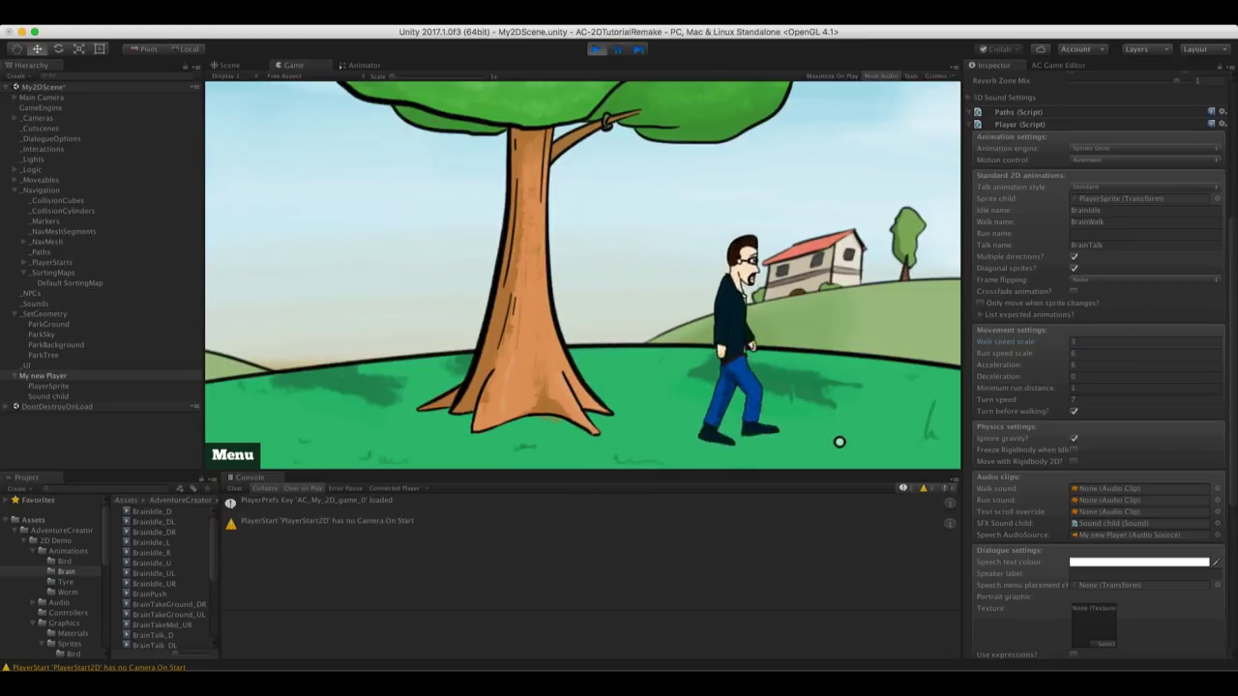
left_click(625, 461)
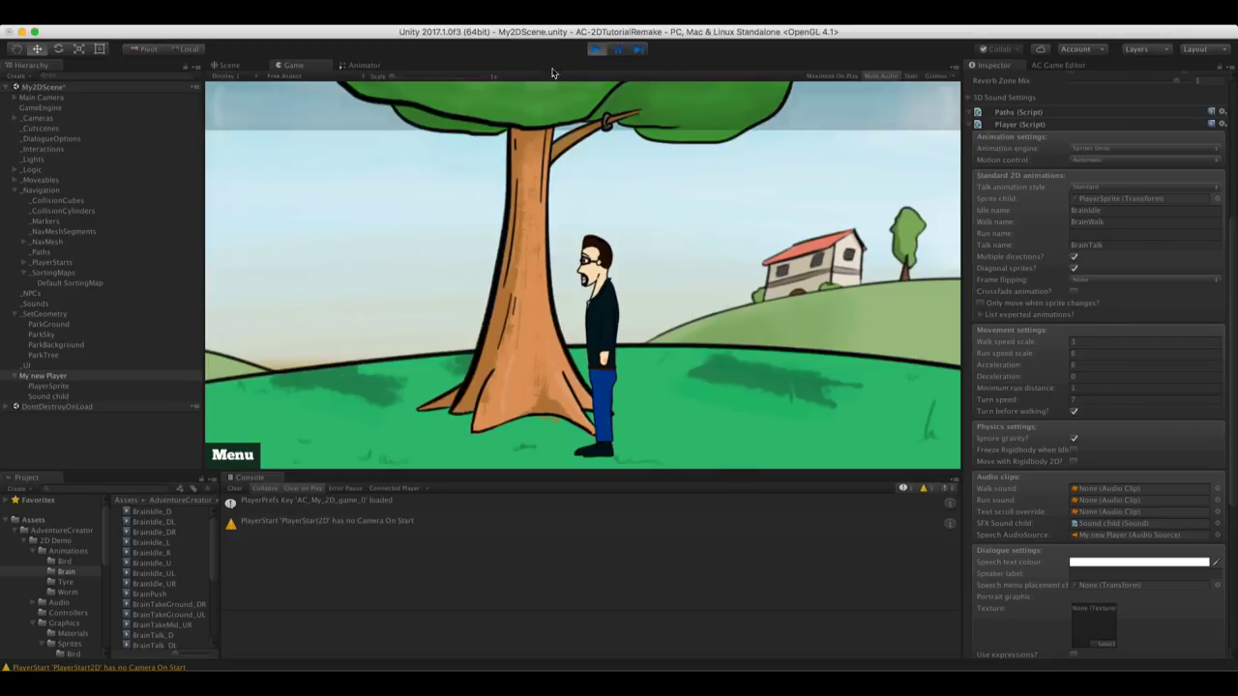
left_click(595, 49)
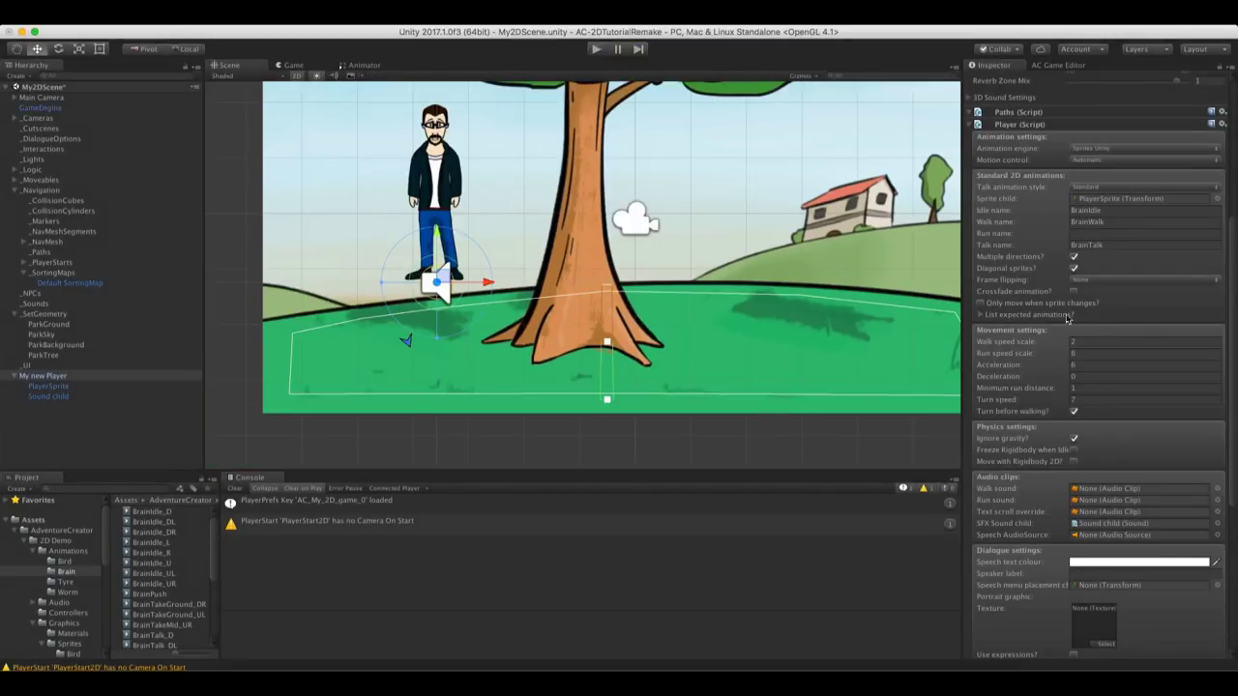
Lower the player's Walk speed scale from 2 to 1
left_click(1085, 340)
type("1")
scroll(1235, 360, "up", 10)
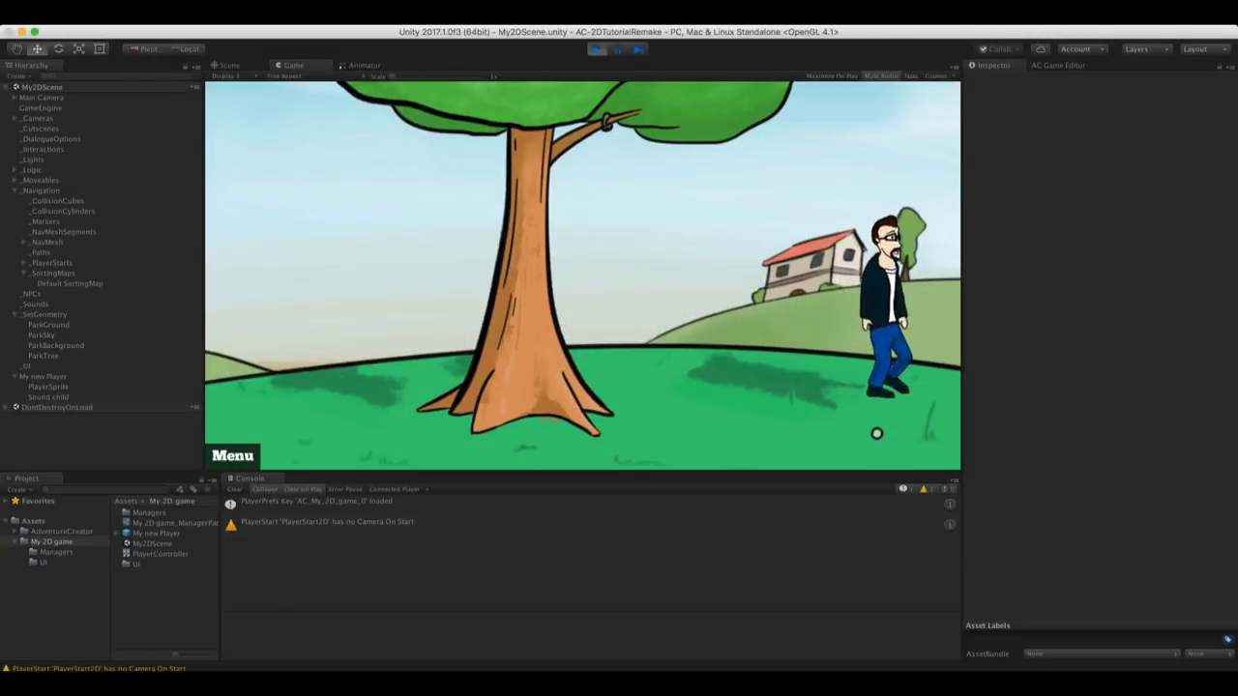
Walk the character left past the tree at the slower speed, stop playing, and open the Scene manager
left_click(649, 368)
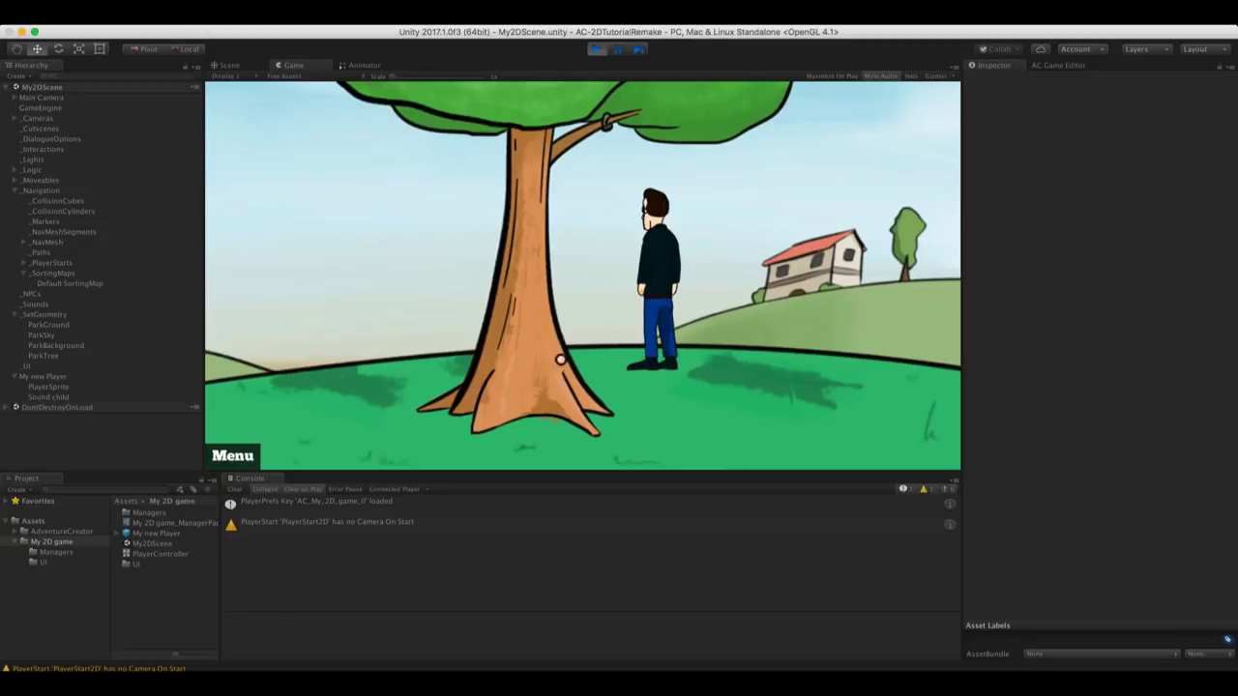
left_click(560, 360)
left_click(419, 387)
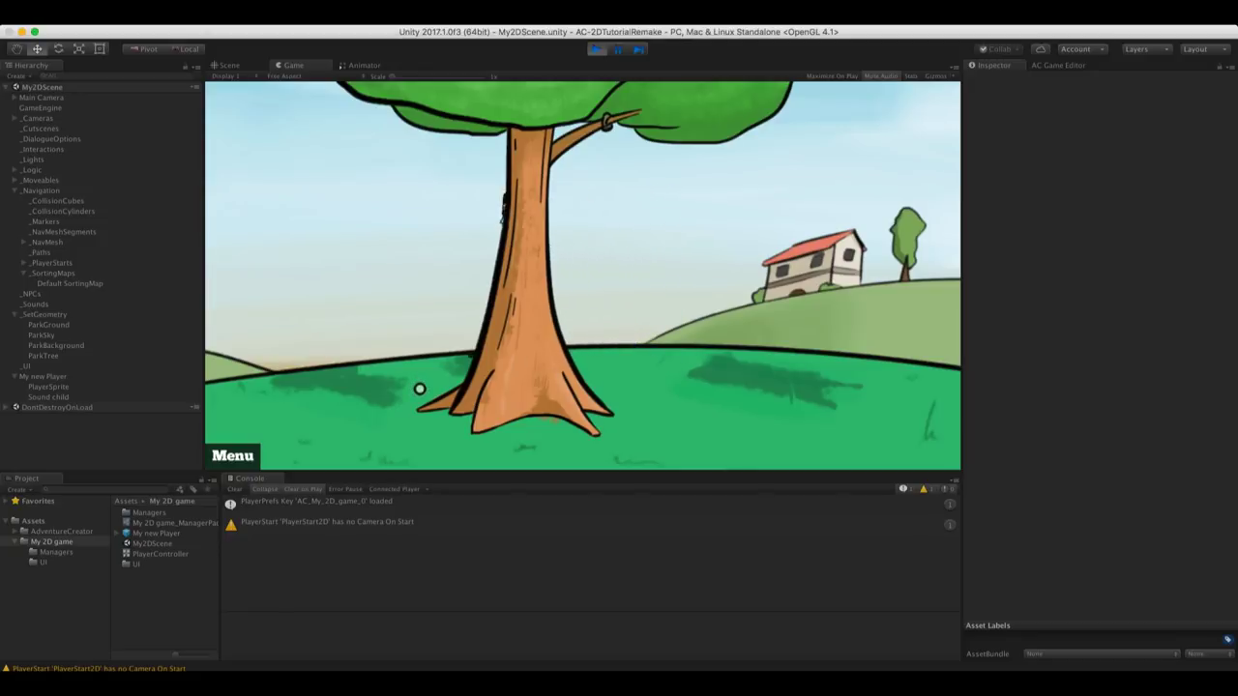
left_click(377, 405)
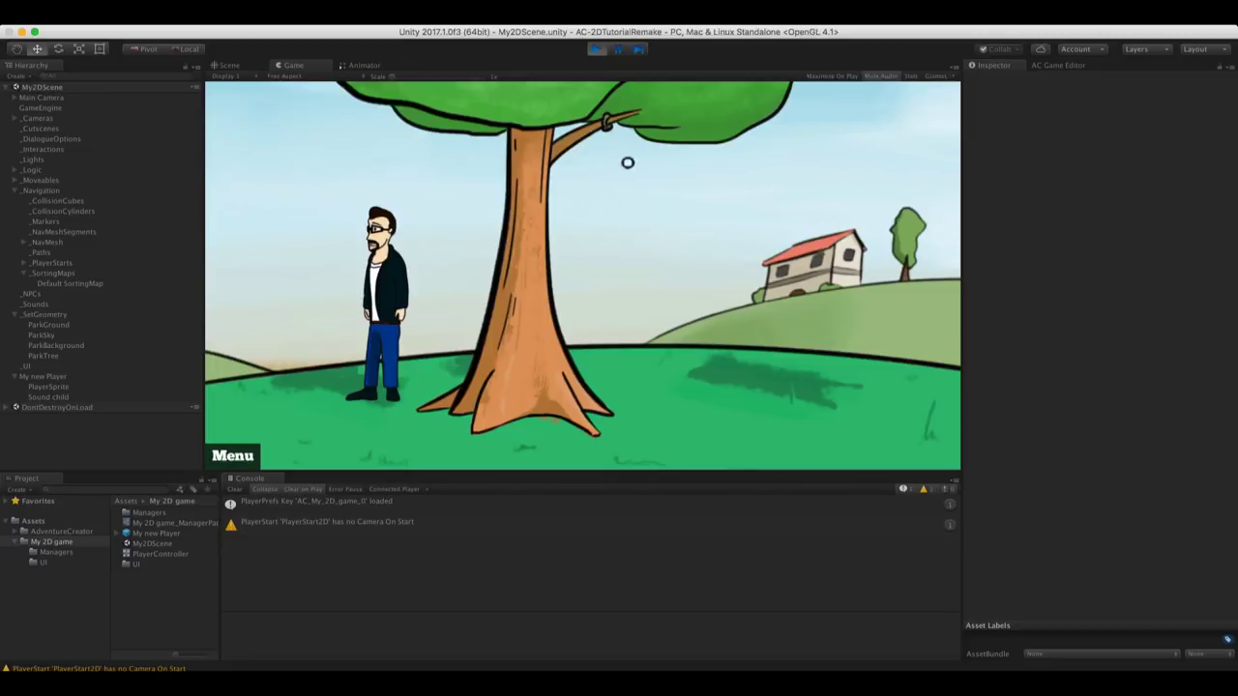
key("super+p")
left_click(1056, 66)
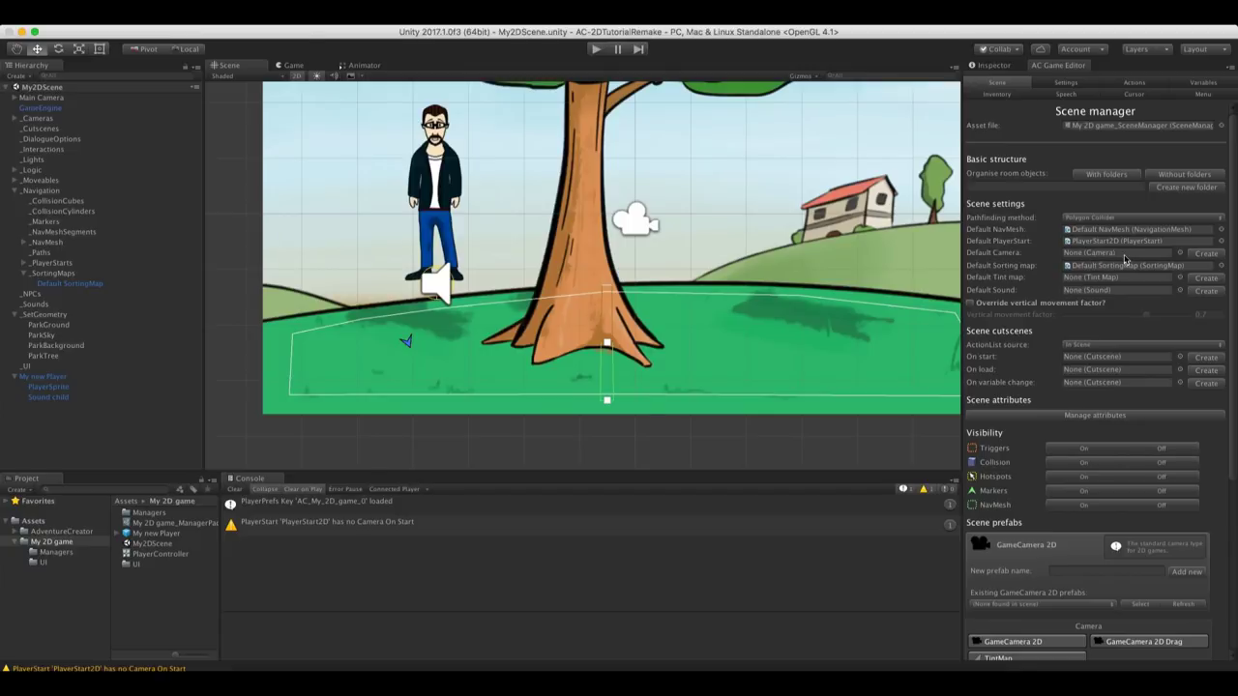
With Main Camera selected, add NavCam 1 from the Scene prefabs' GameCamera 2D button
left_click(30, 98)
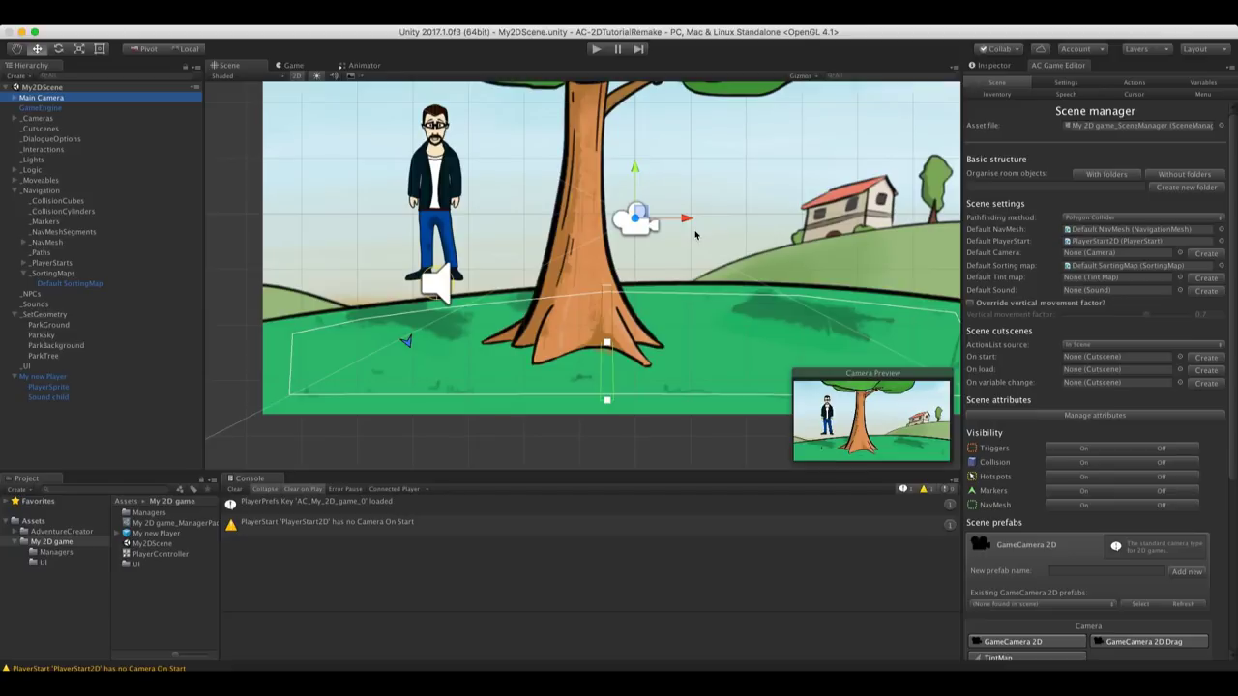
scroll(1054, 465, "down", 3)
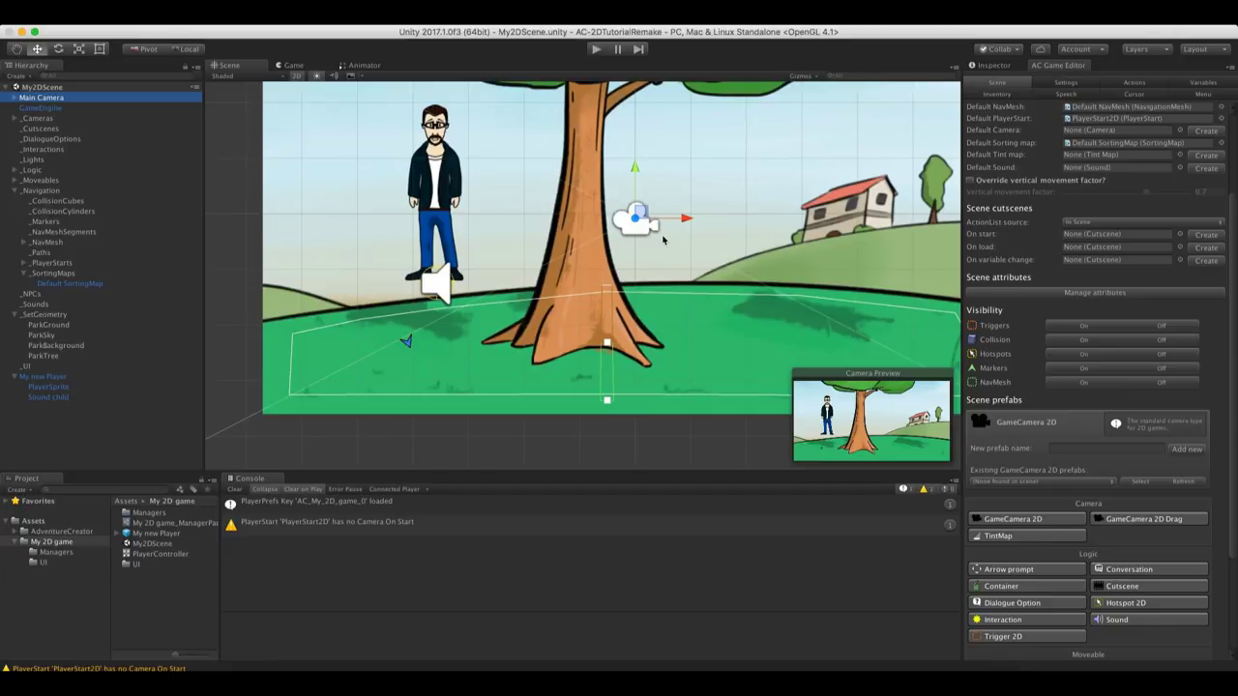
left_click(289, 64)
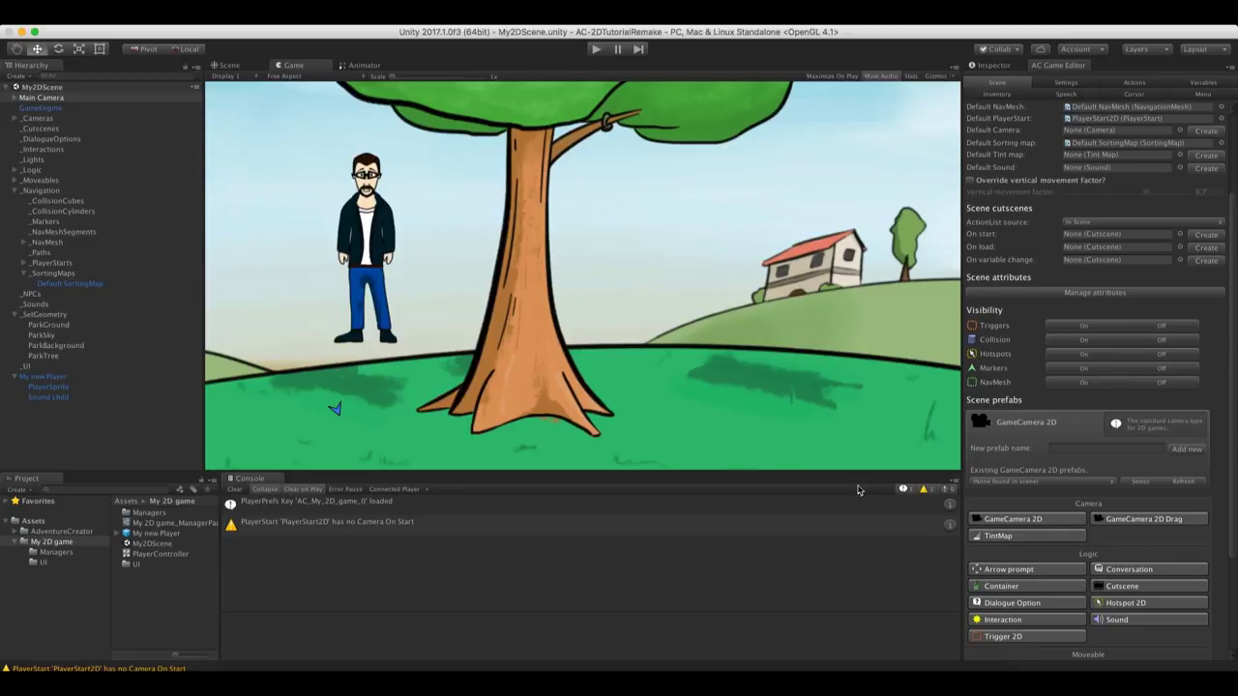
left_click(1186, 448)
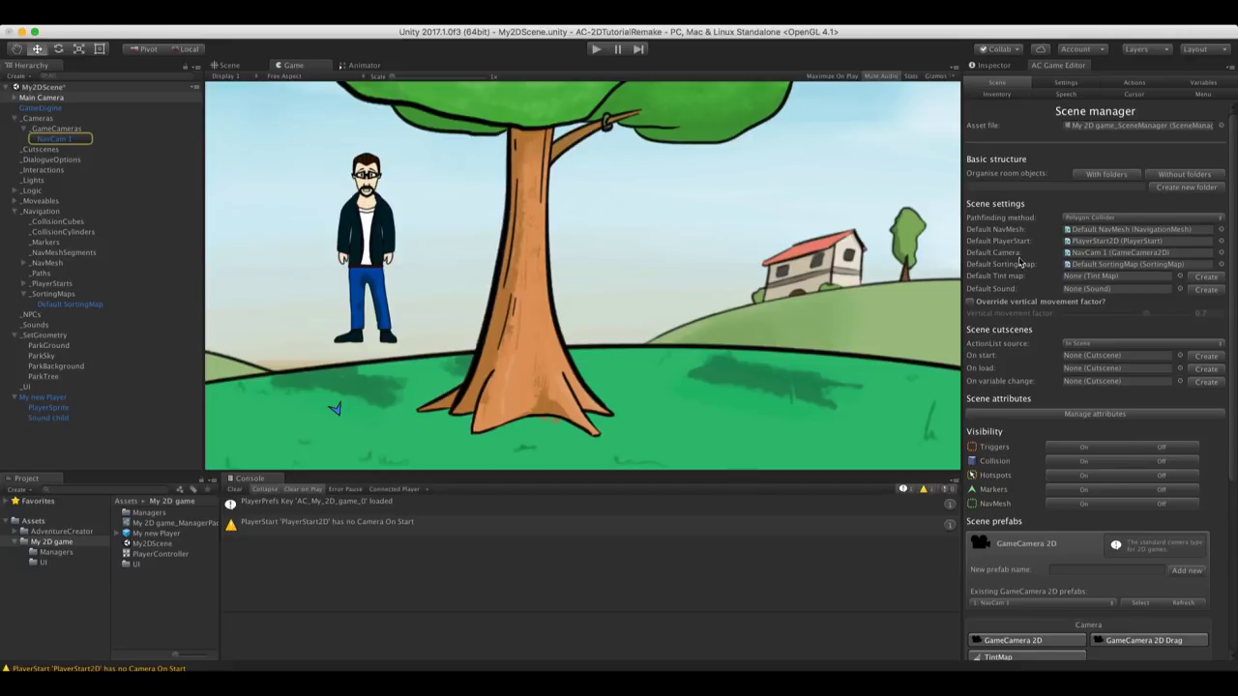
Drag NavCam 1 left along X until its preview frames the tree and the player
left_click(56, 139)
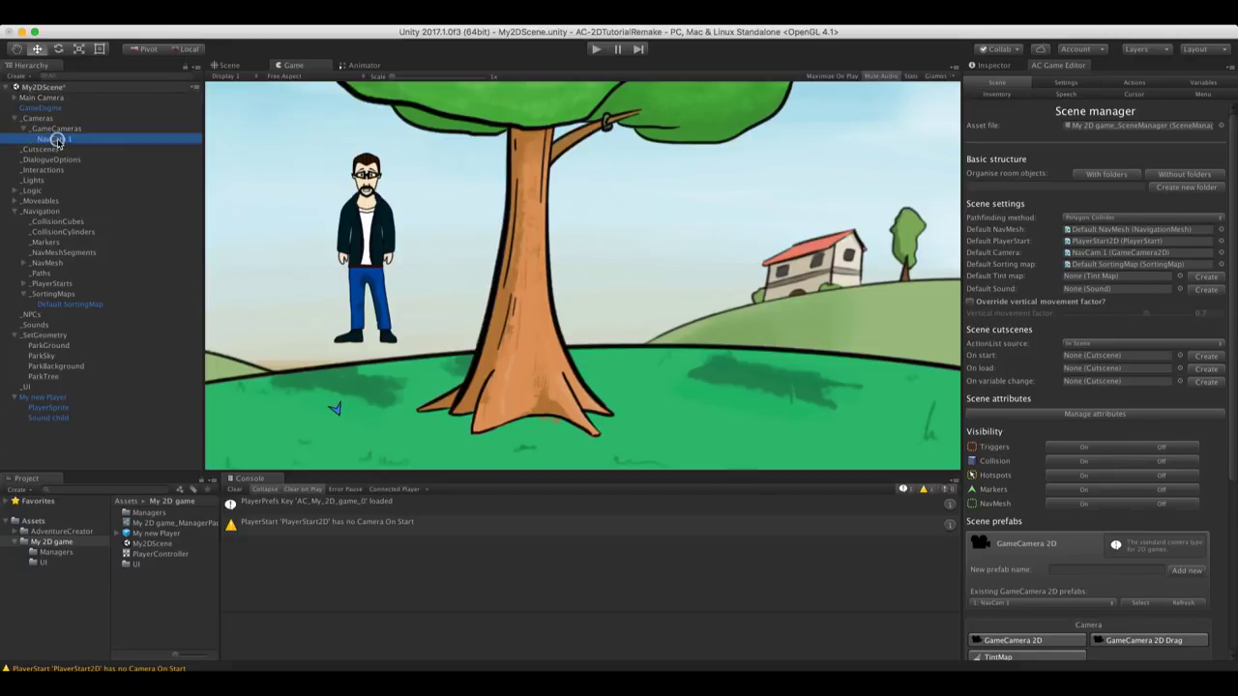
left_click(229, 65)
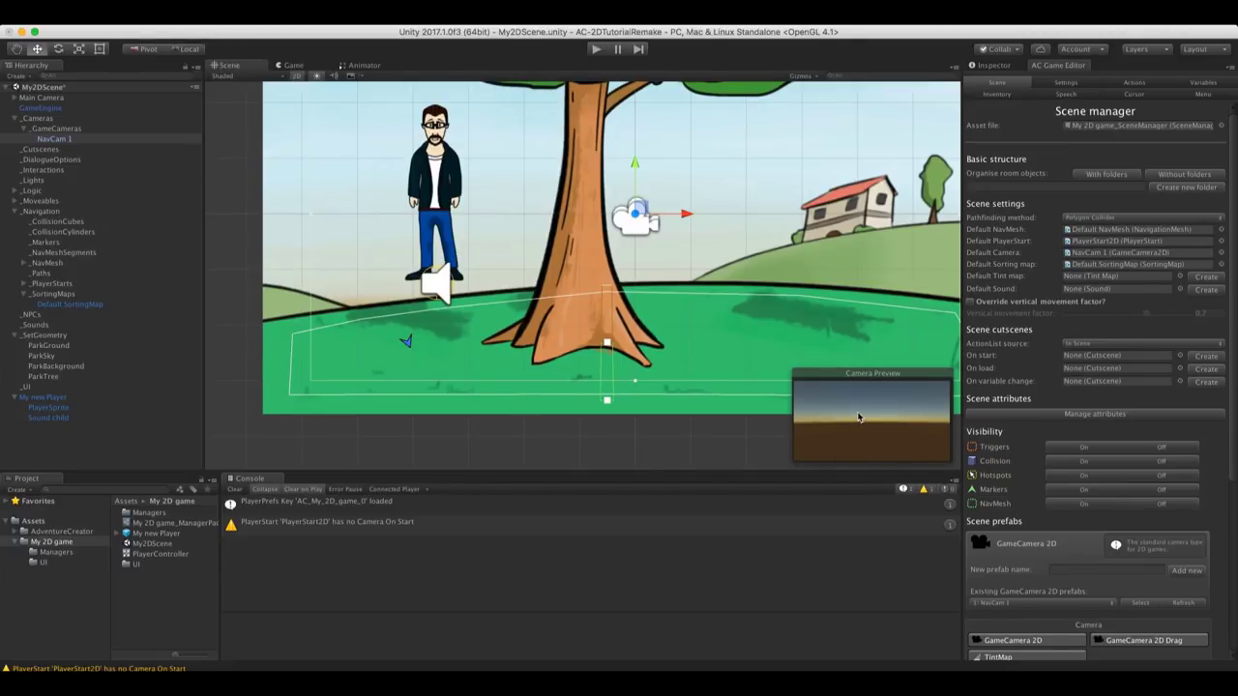
key("f")
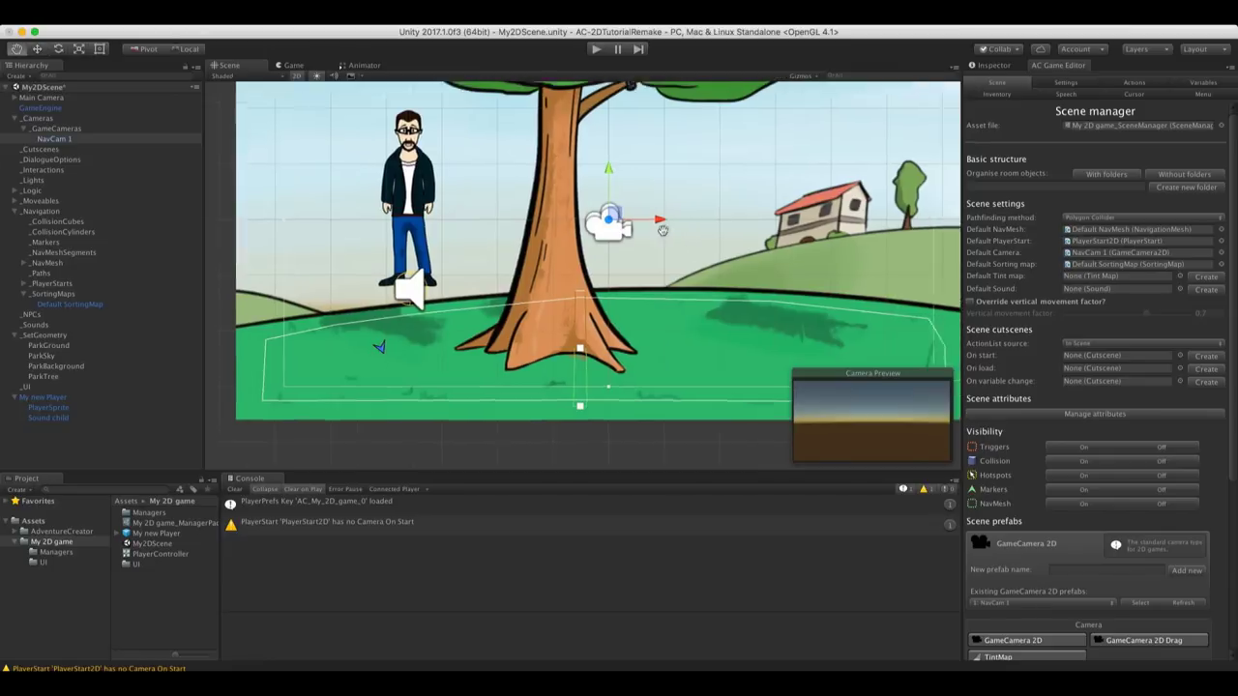
left_click(295, 76)
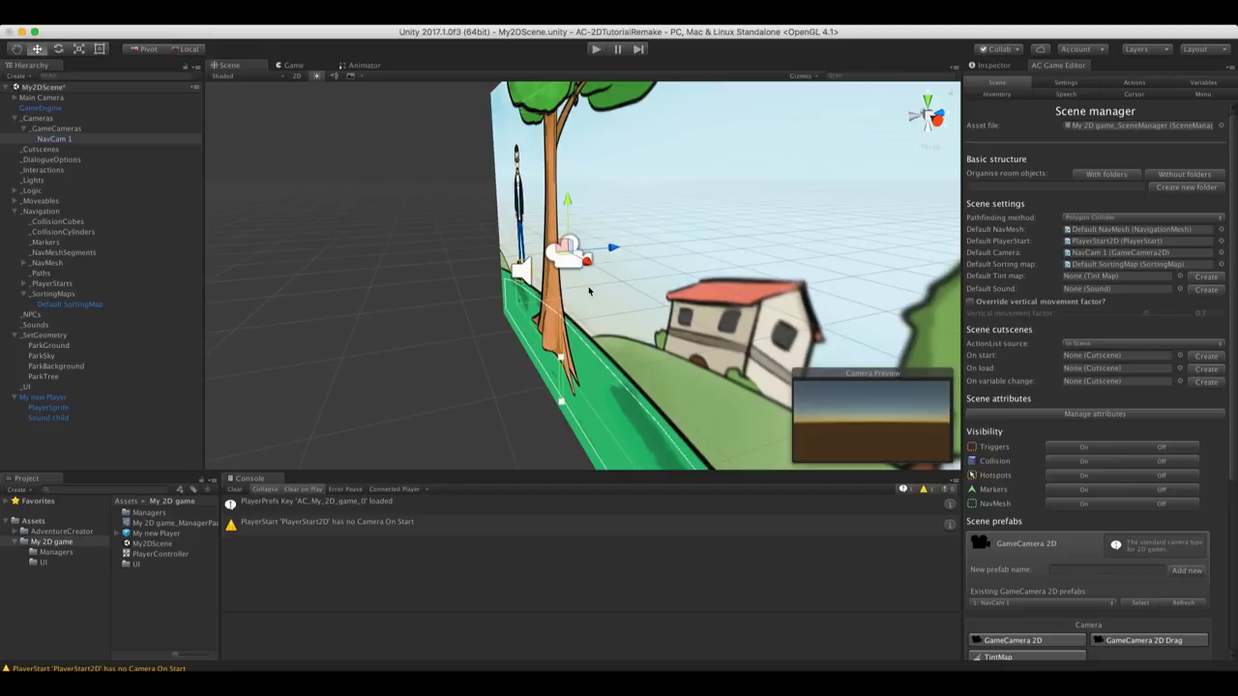
left_click_drag(596, 261, 277, 119)
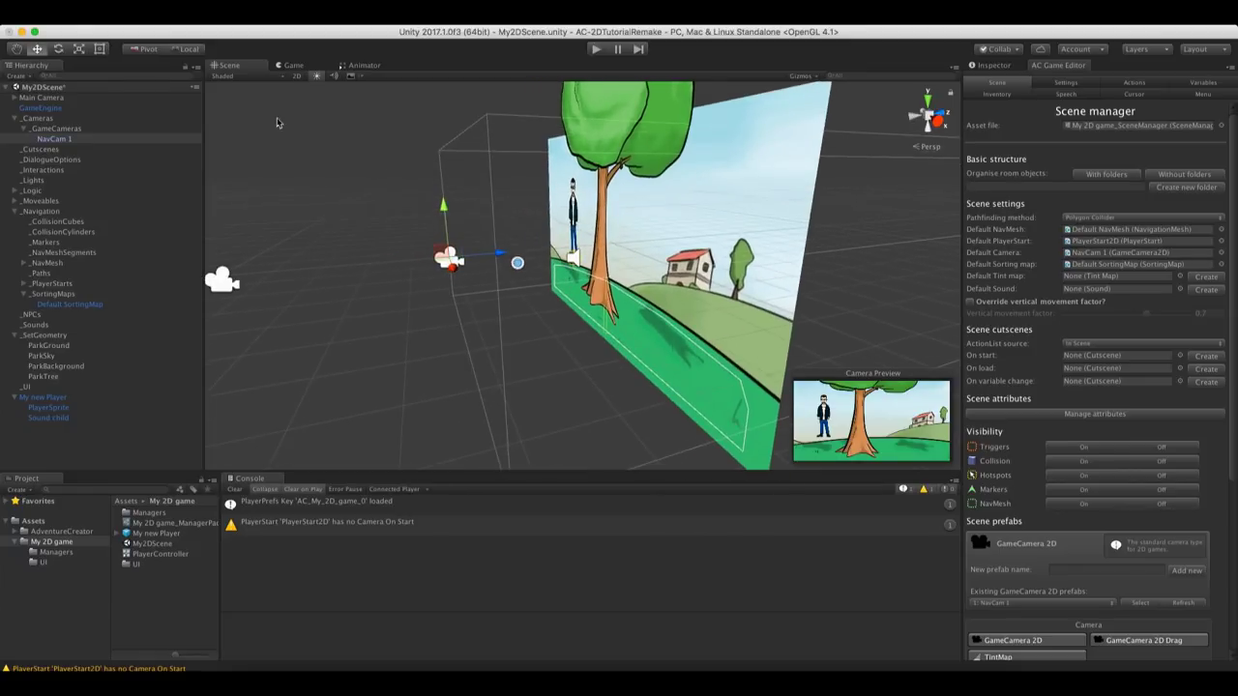
left_click(298, 75)
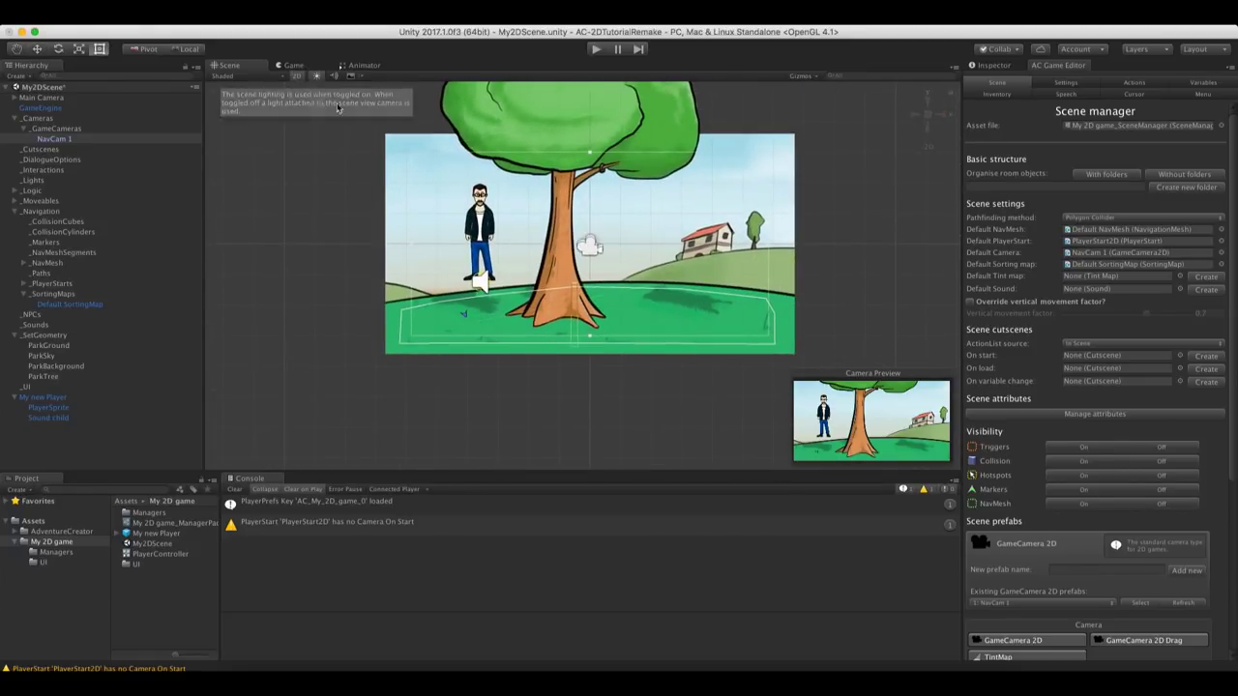
left_click(982, 67)
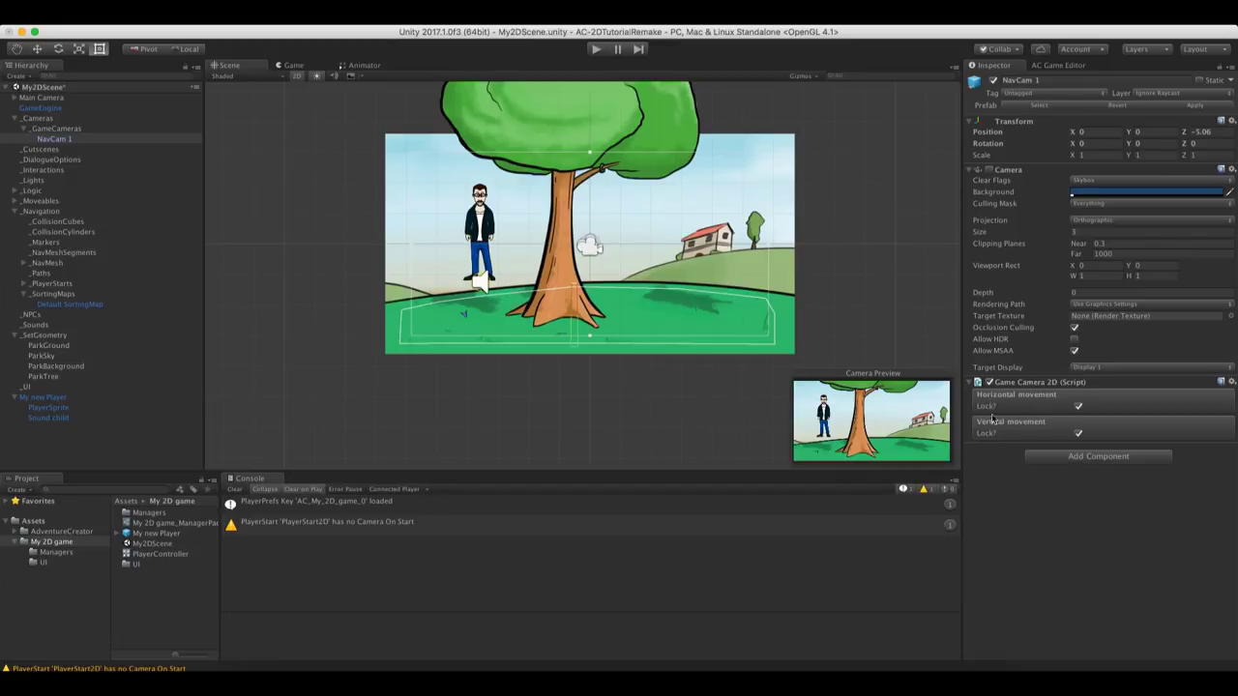
Unlock NavCam 1's vertical and horizontal movement in Game Camera 2D and start a play test
left_click(1079, 435)
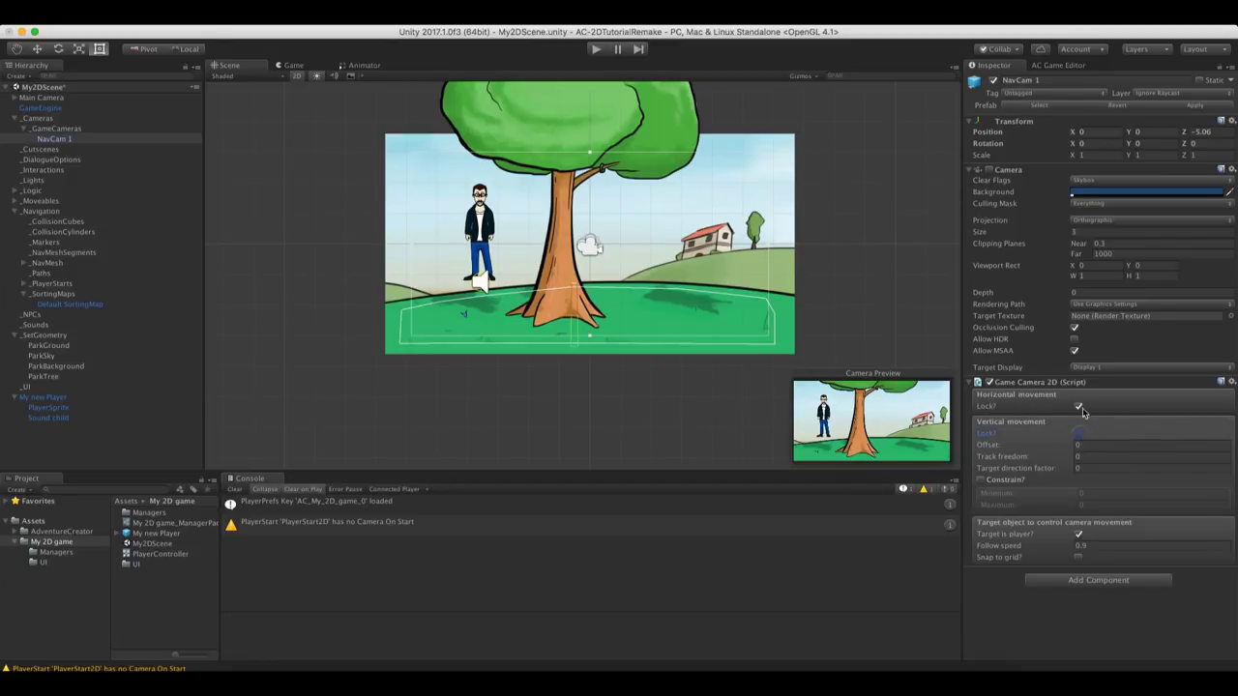
left_click(1080, 407)
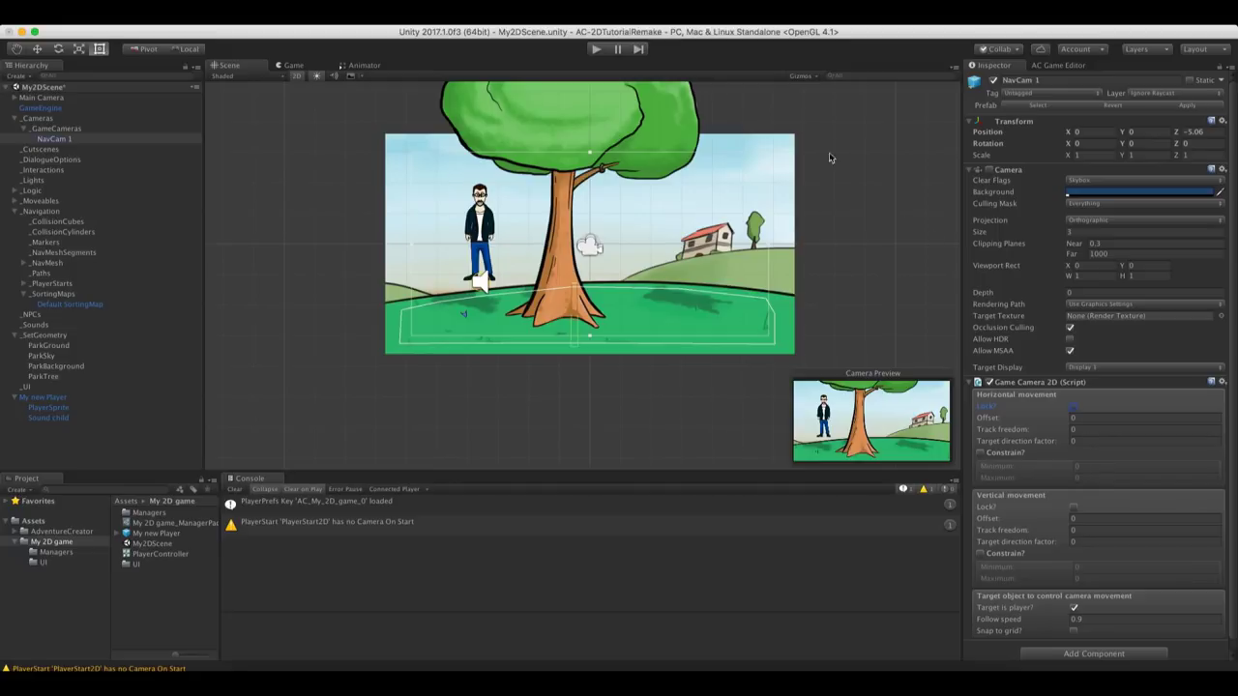
left_click(595, 49)
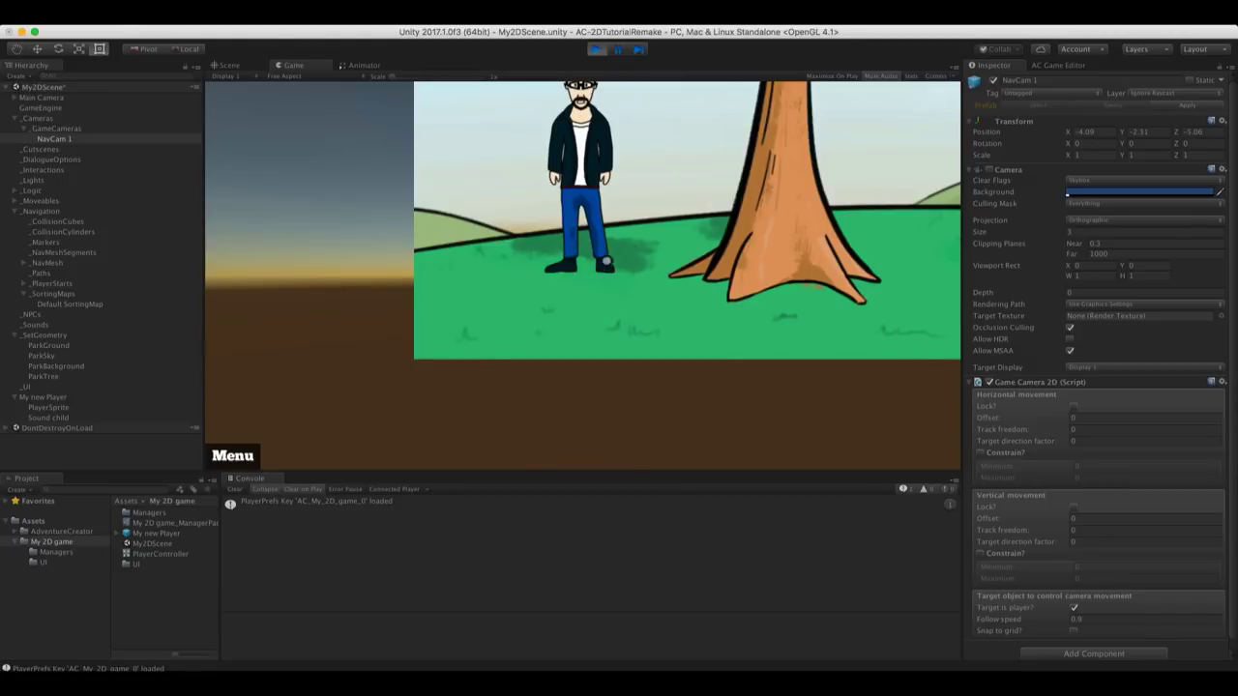
Raise NavCam 1's vertical offset to 1.83 while walking the player left and right across the park
left_click(866, 218)
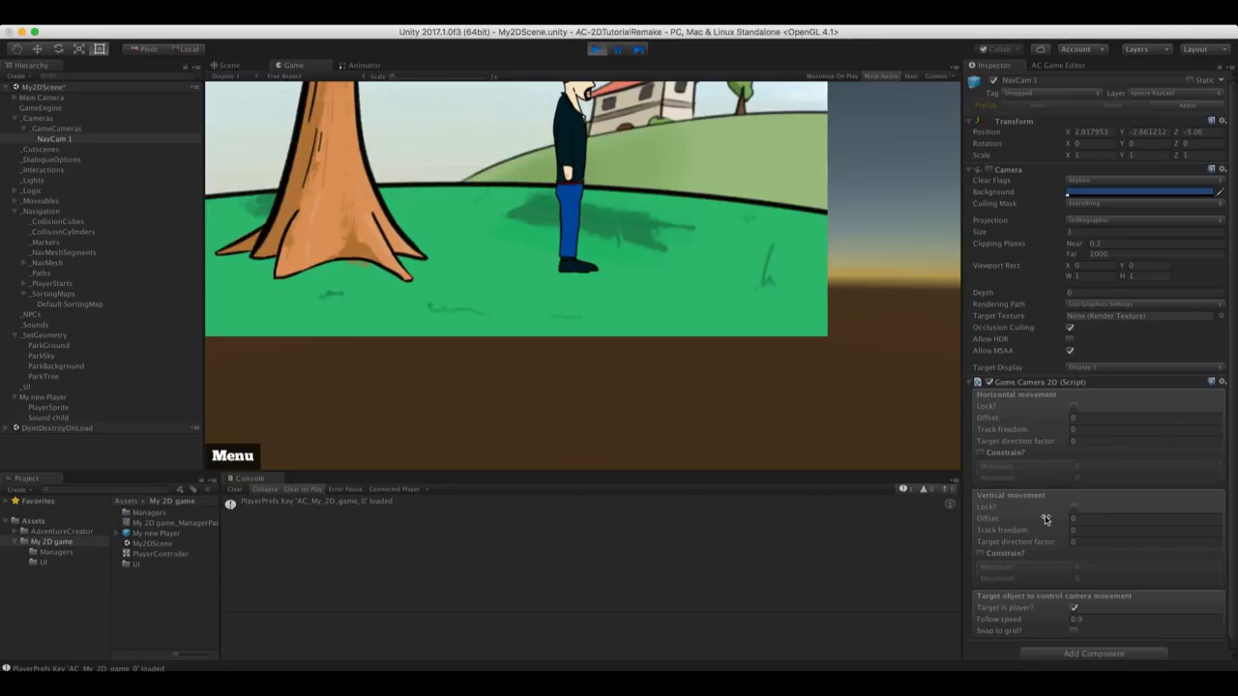
left_click_drag(1044, 520, 1086, 519)
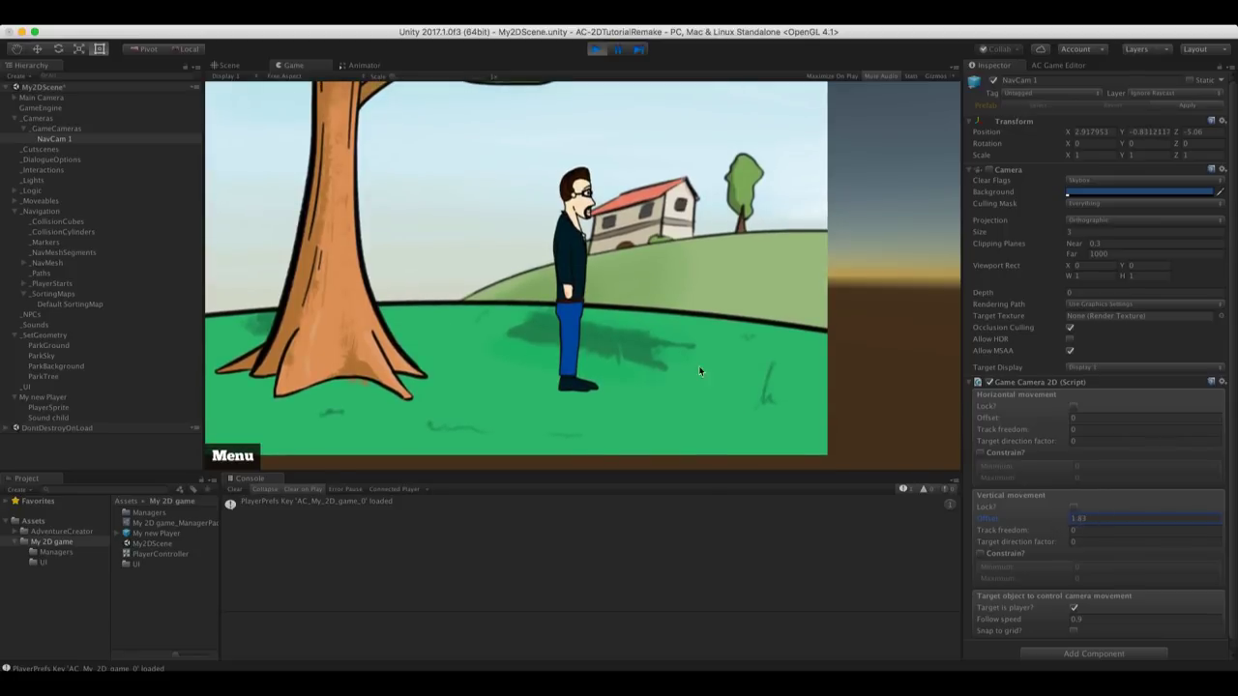
left_click(470, 345)
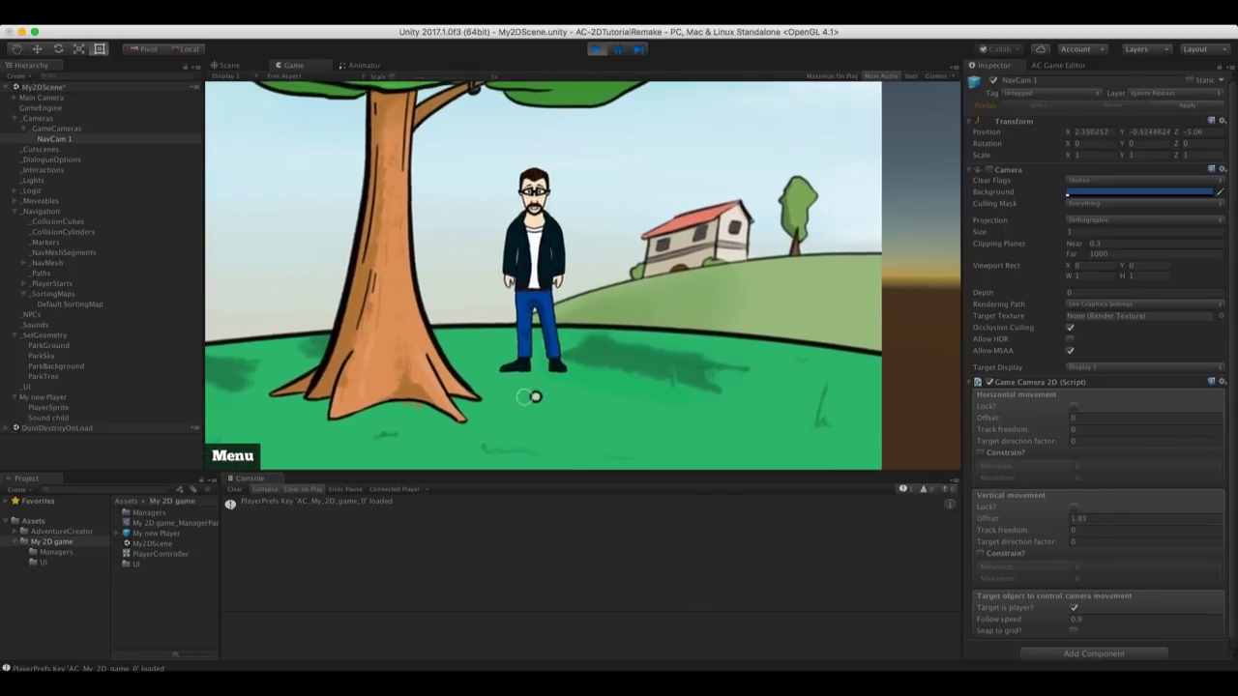
left_click_drag(1063, 233, 1060, 231)
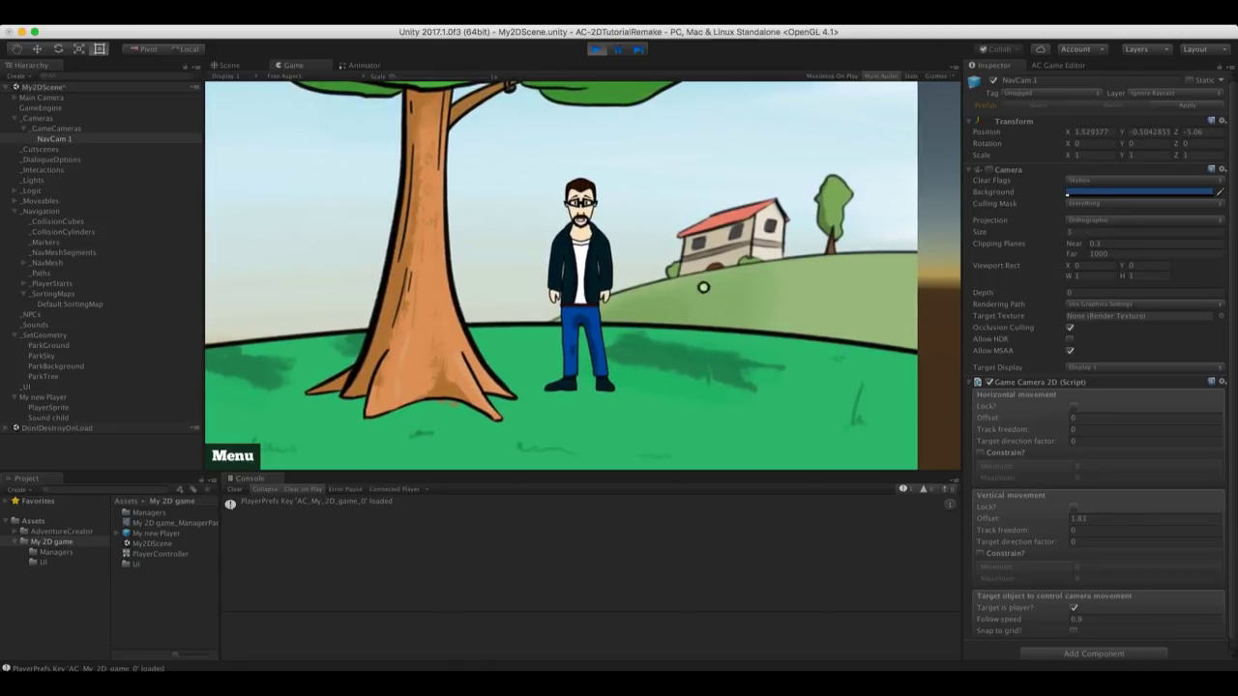
left_click(699, 395)
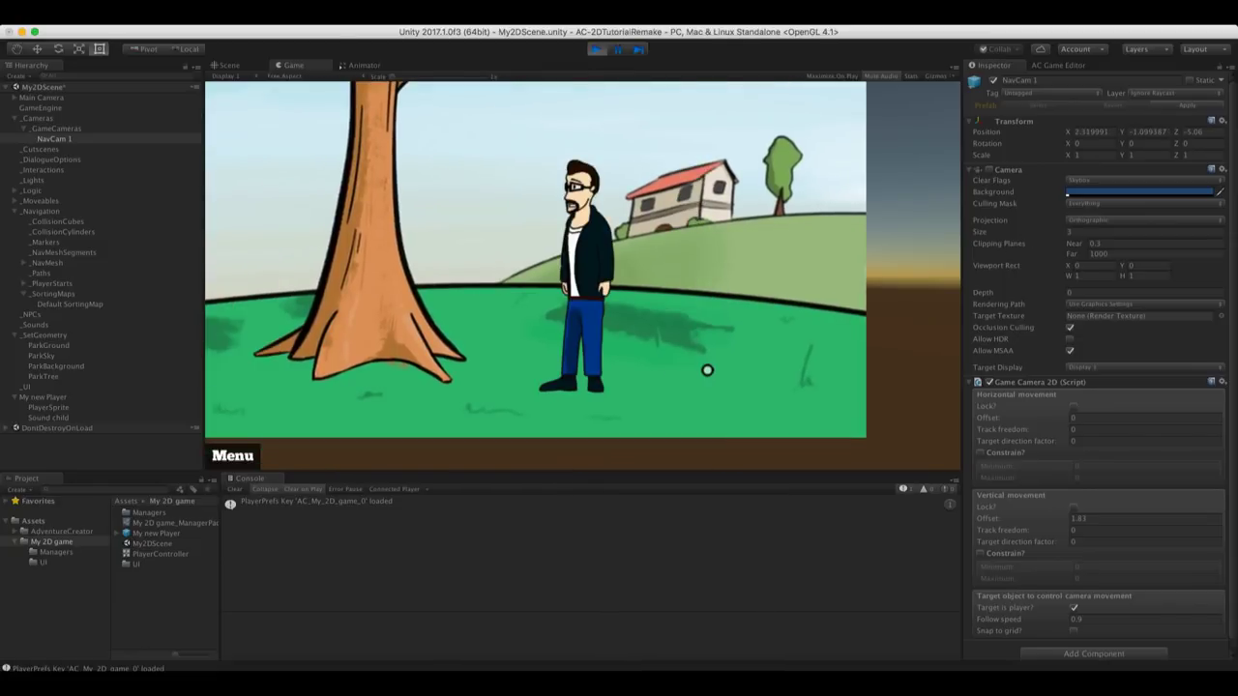
left_click(779, 370)
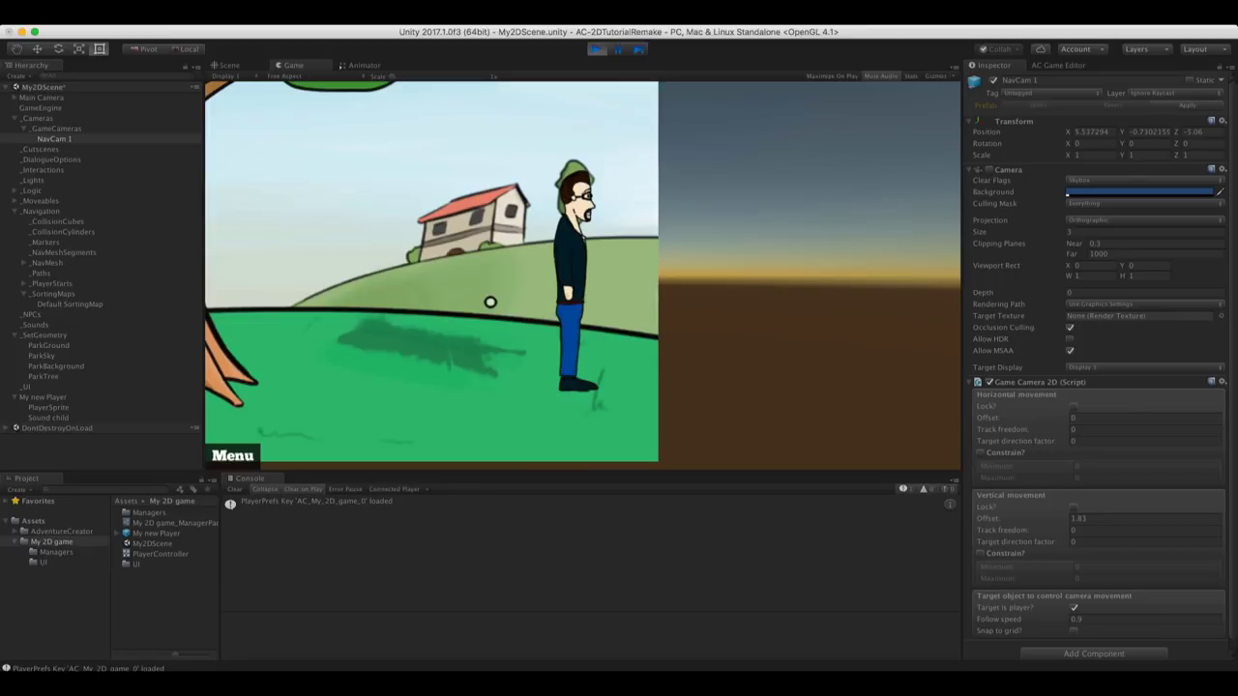
Turn on NavCam 1's horizontal constraint with a maximum of 0.85
left_click(987, 454)
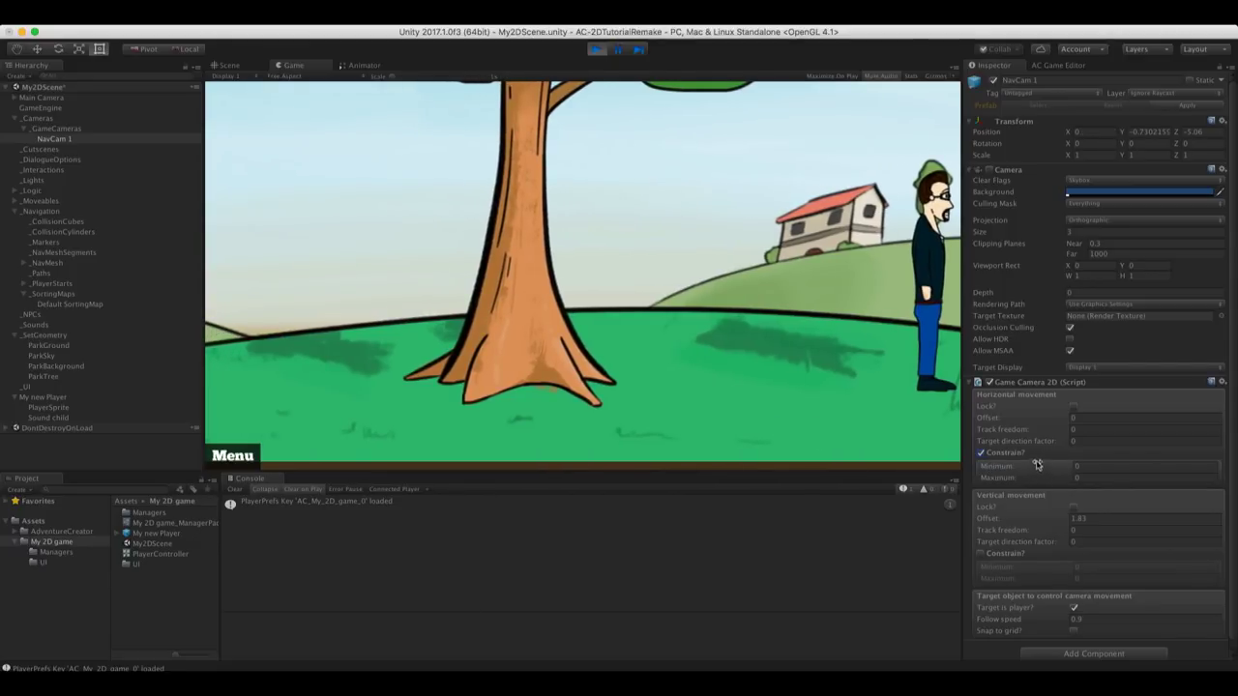
left_click_drag(1006, 481, 1049, 480)
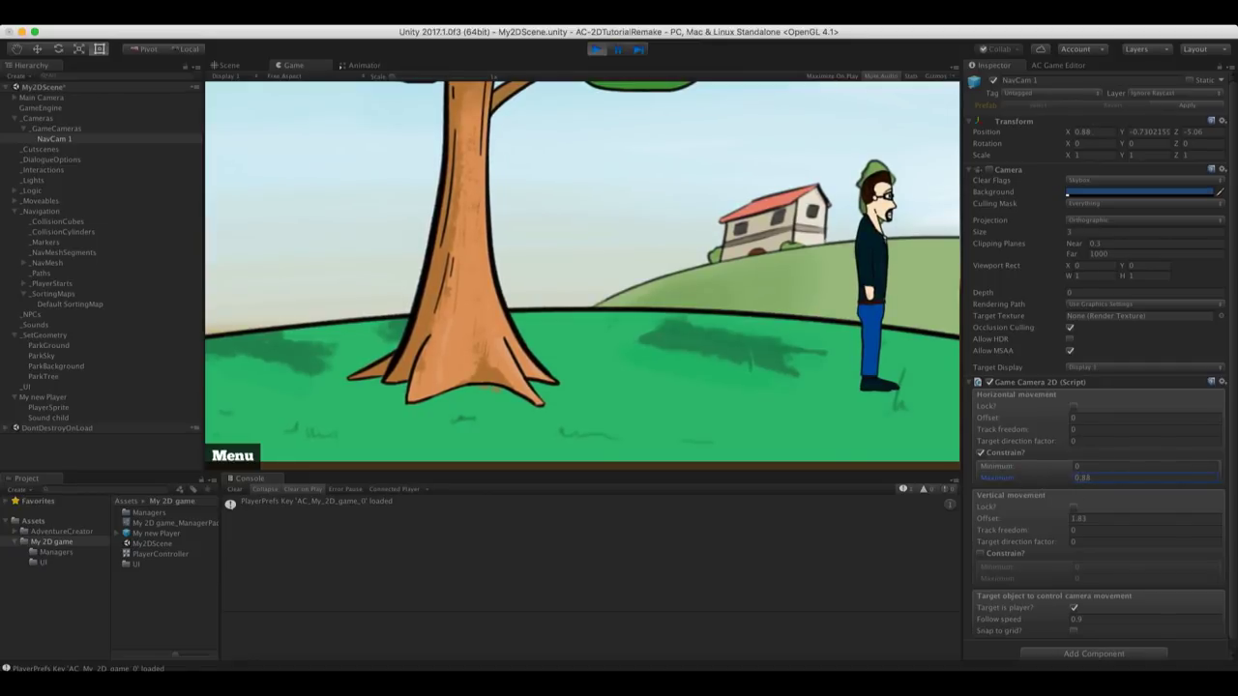
type("5")
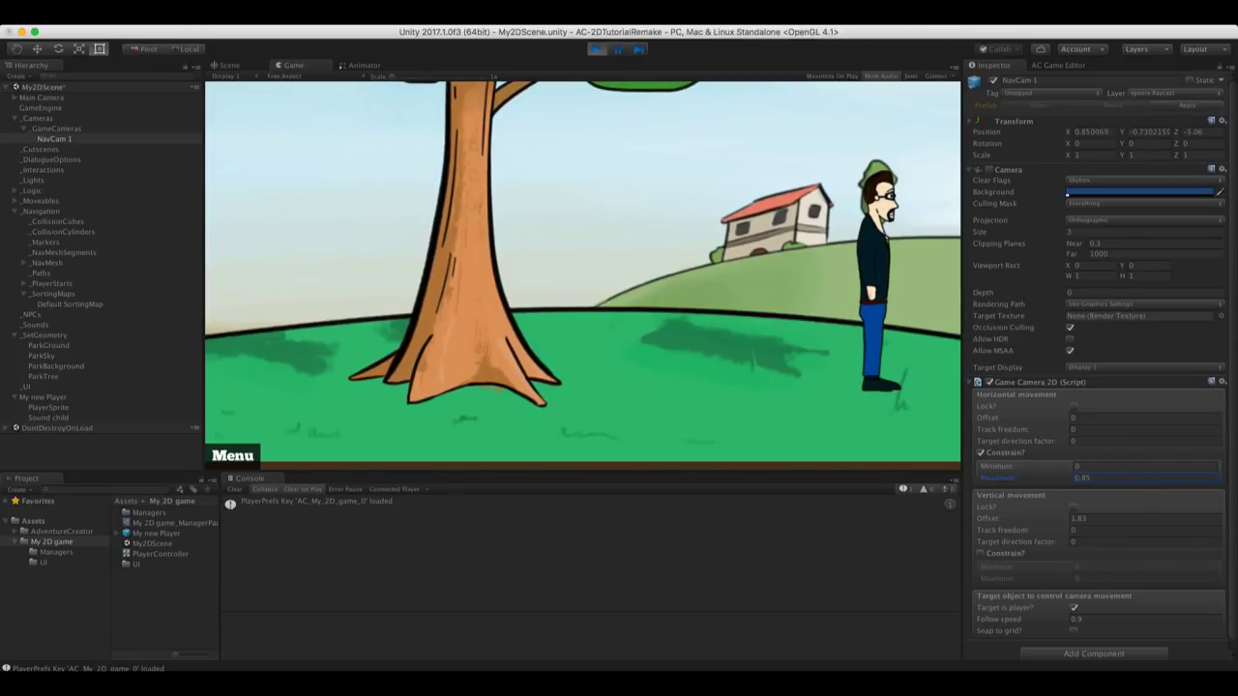
left_click(300, 380)
left_click(280, 390)
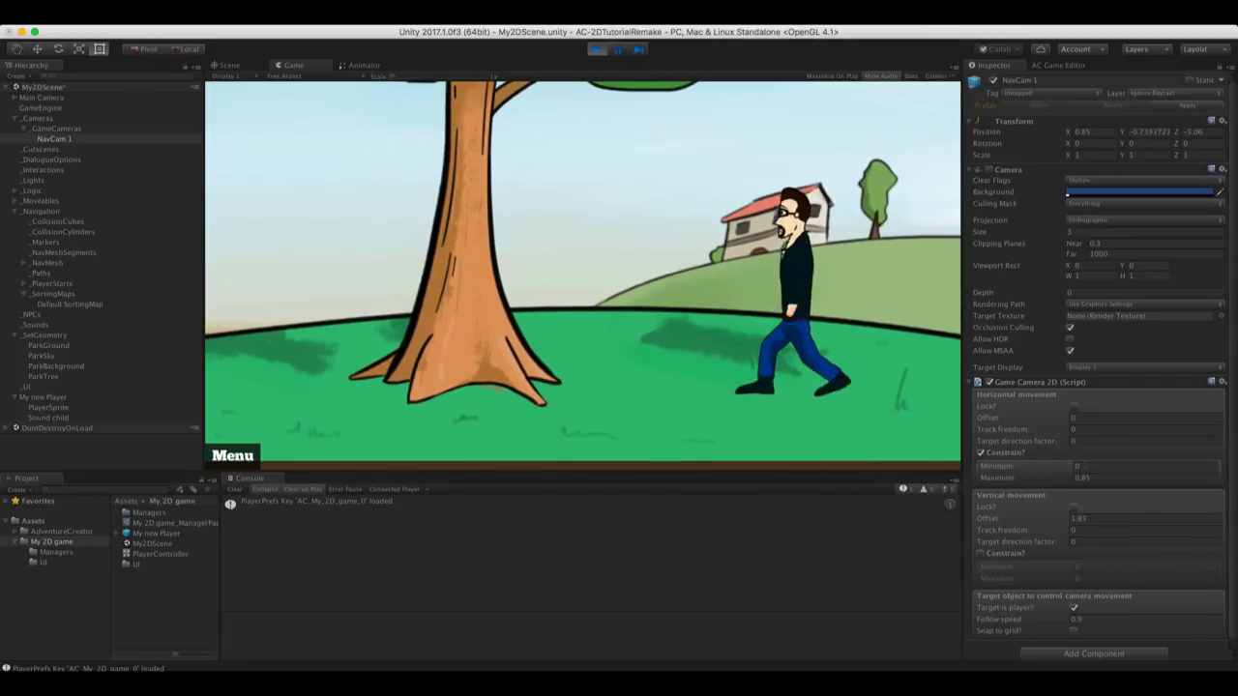
Set the horizontal minimum to -0.85 and walk the player left and right to test the limits
left_click(1077, 467)
type("-.85")
key("Return")
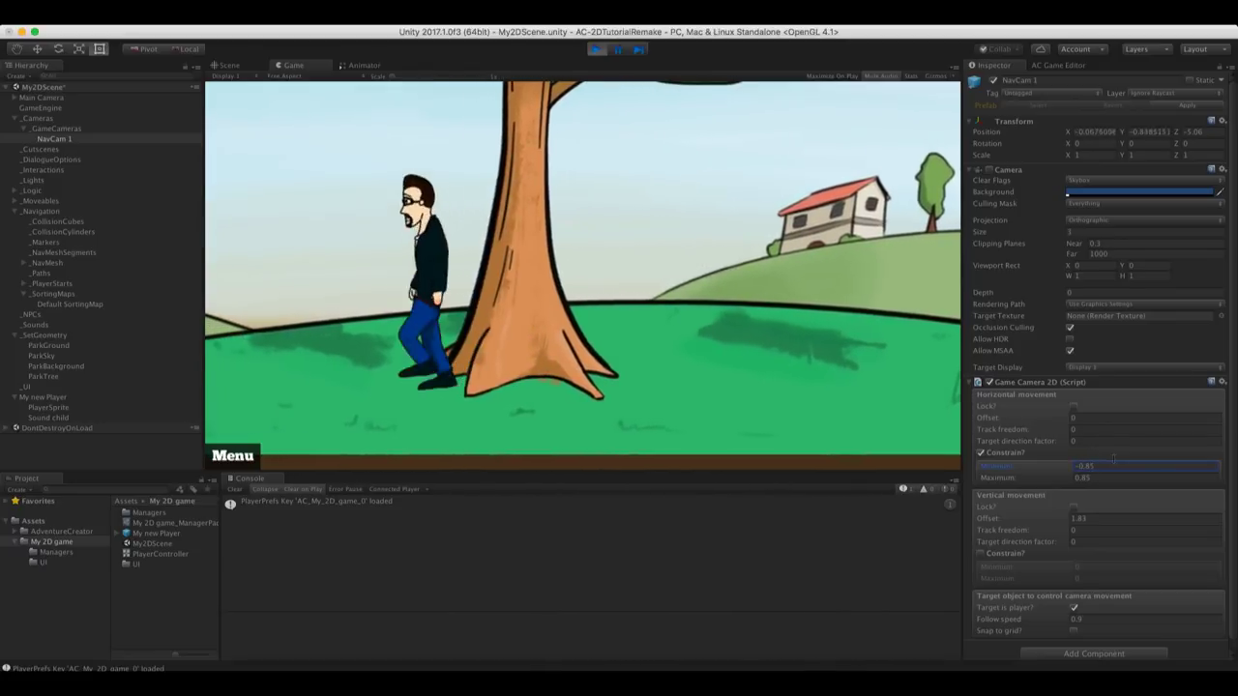
left_click(281, 423)
left_click(351, 403)
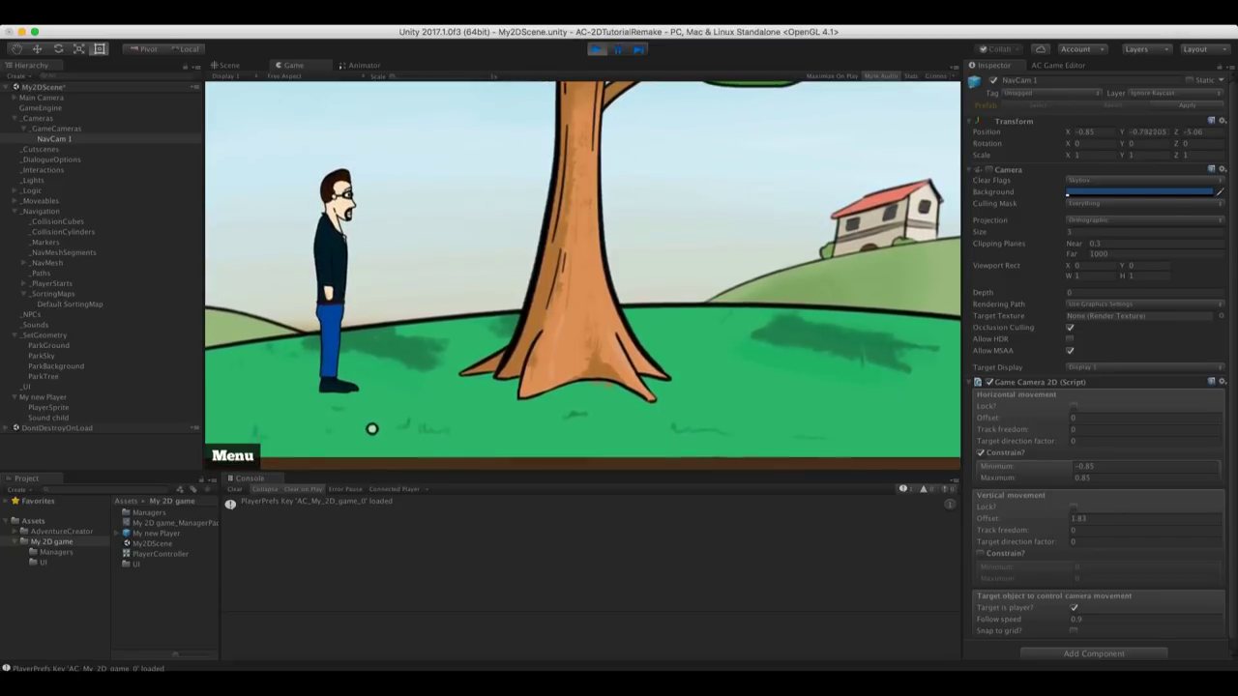
left_click(371, 431)
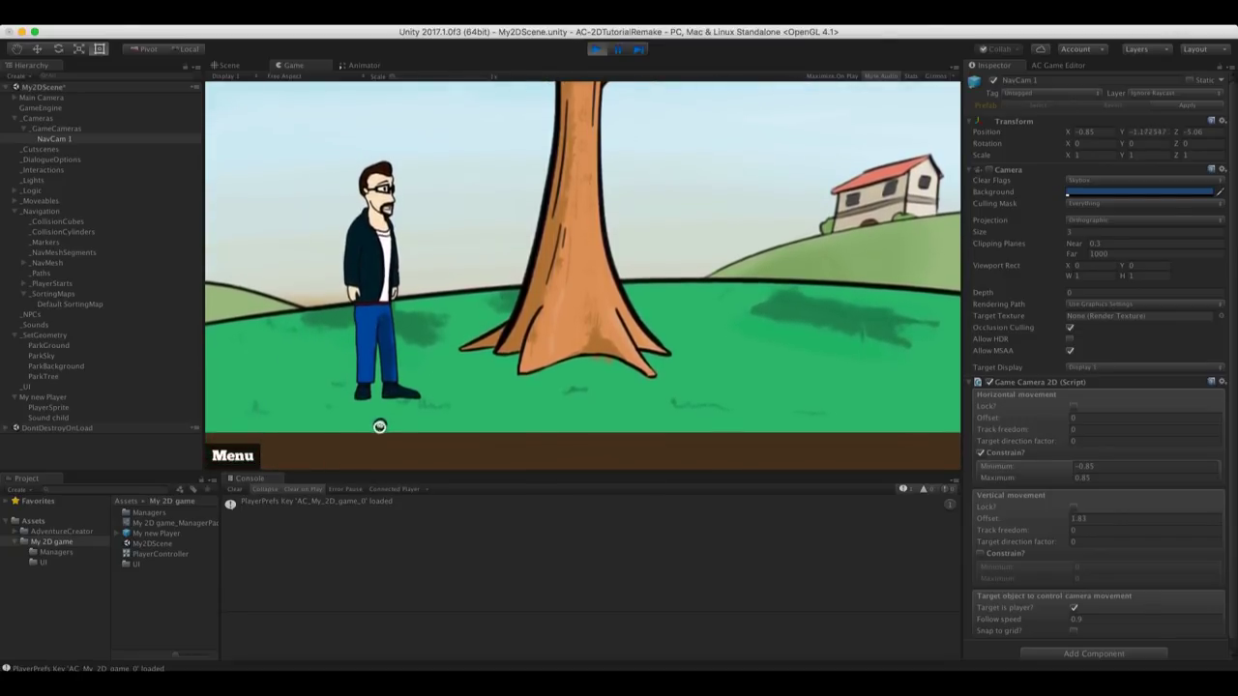
Turn on NavCam 1's vertical constraint with a -0.6 minimum and walk the player to test it
left_click(981, 554)
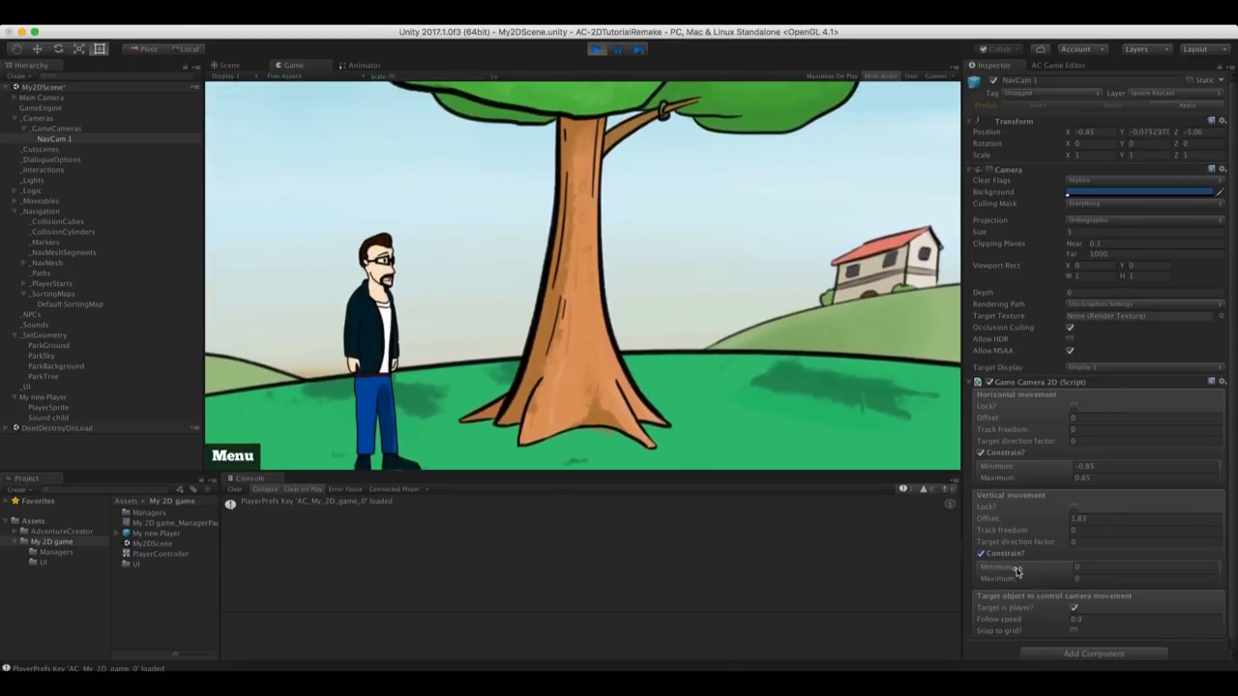
left_click_drag(1016, 570, 1012, 569)
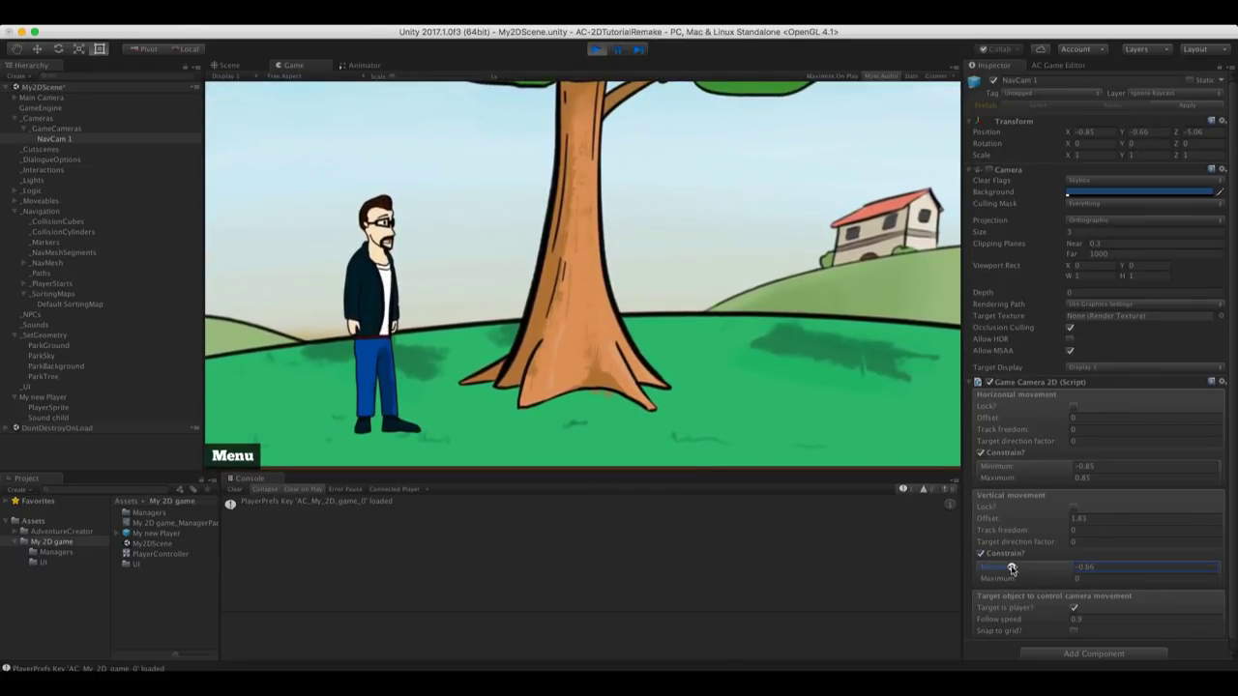
type("0")
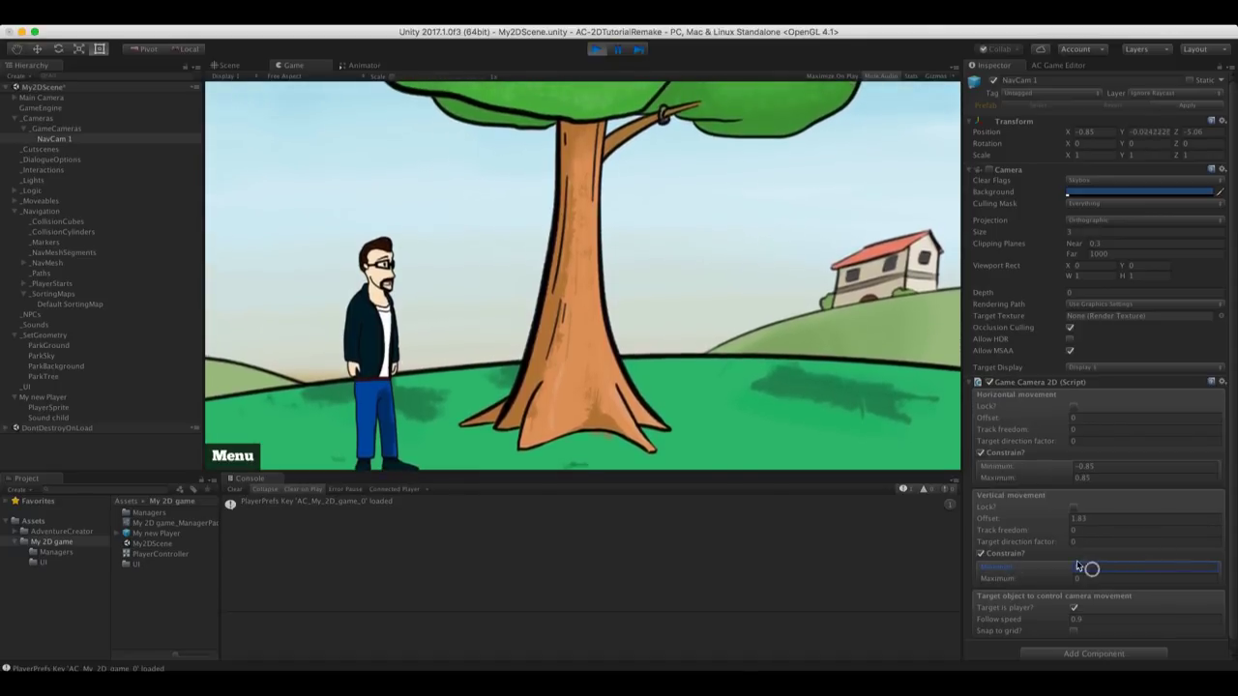
type("-0.8")
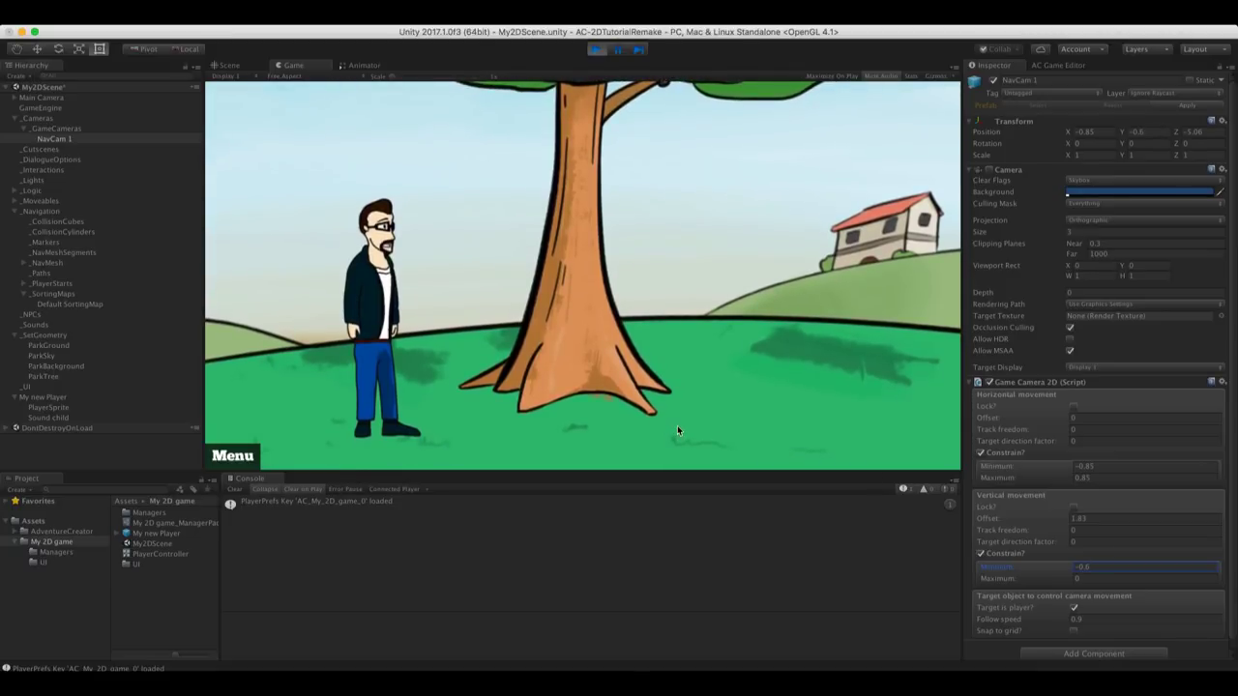
left_click(685, 330)
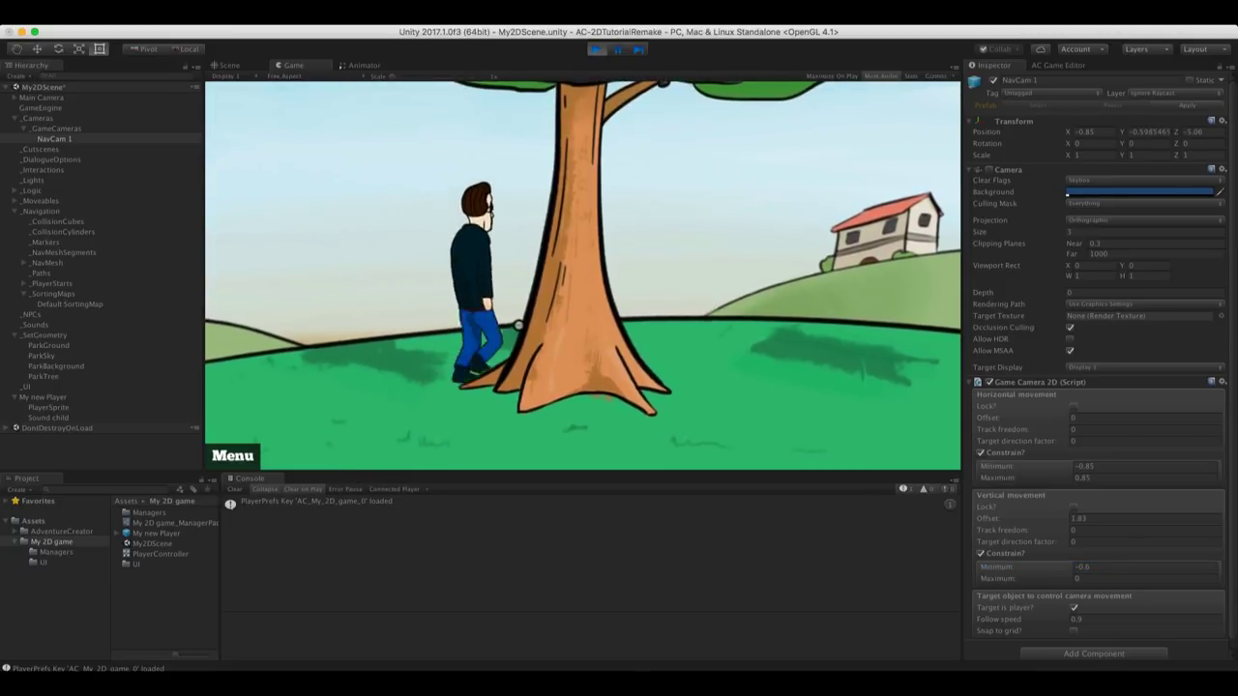
left_click(735, 402)
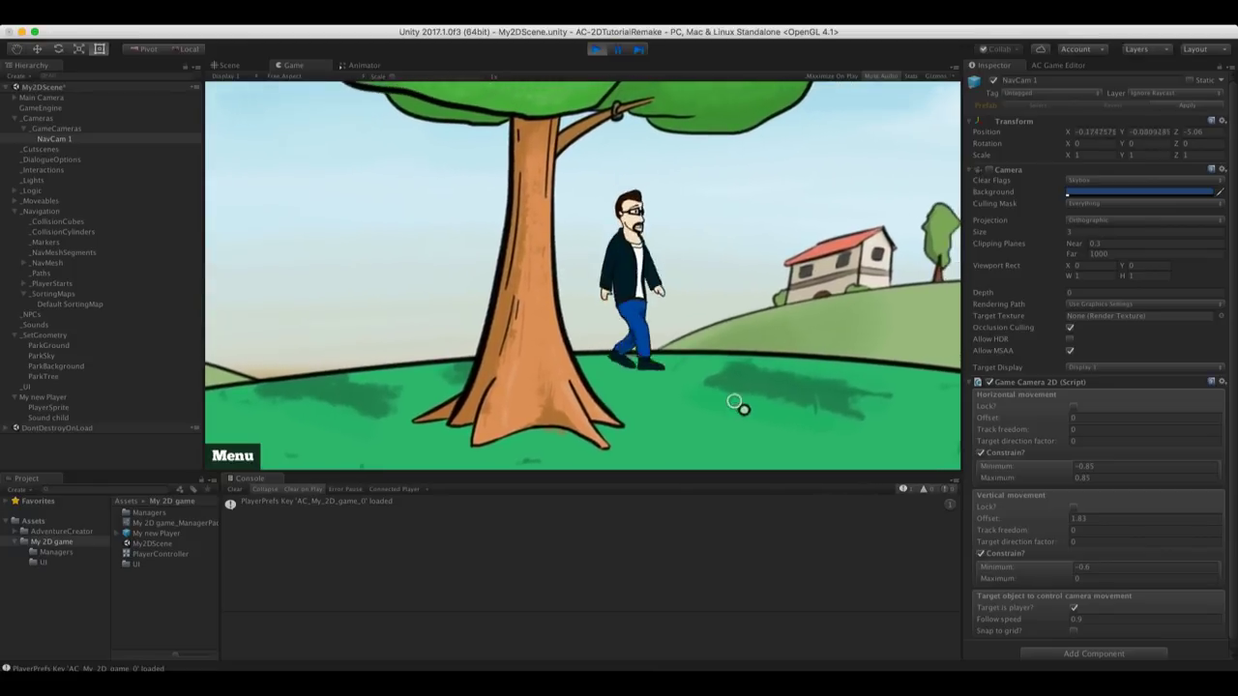
left_click(702, 434)
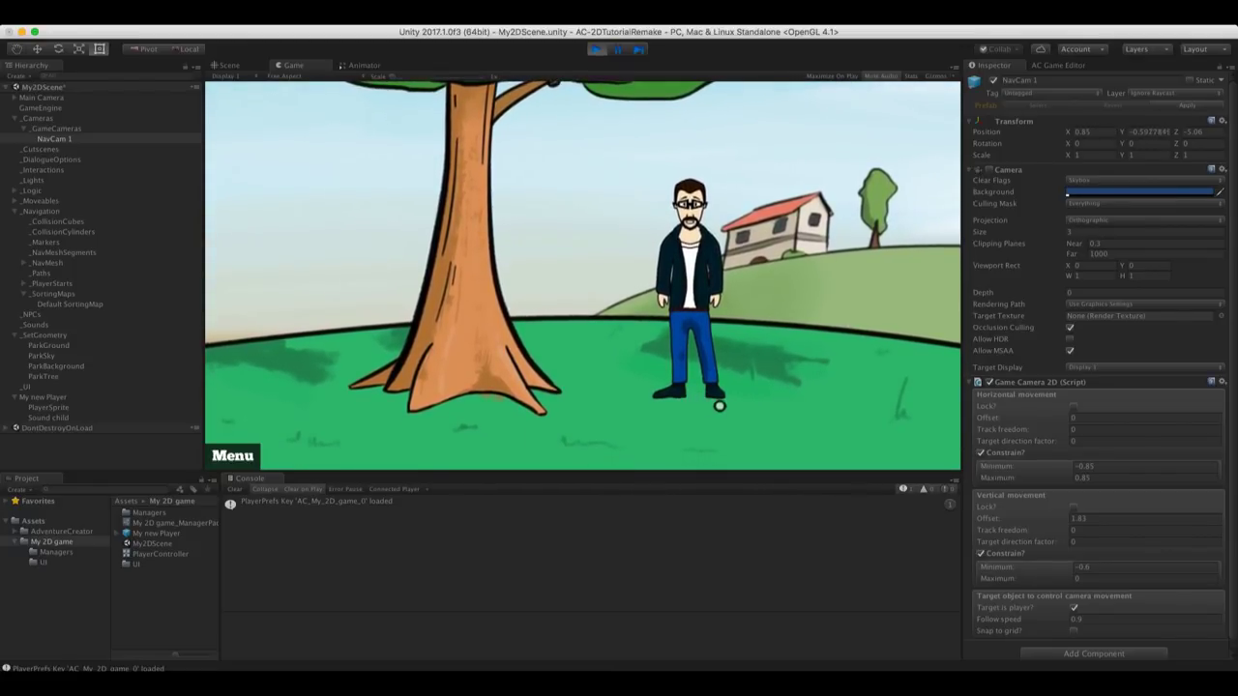
left_click(752, 440)
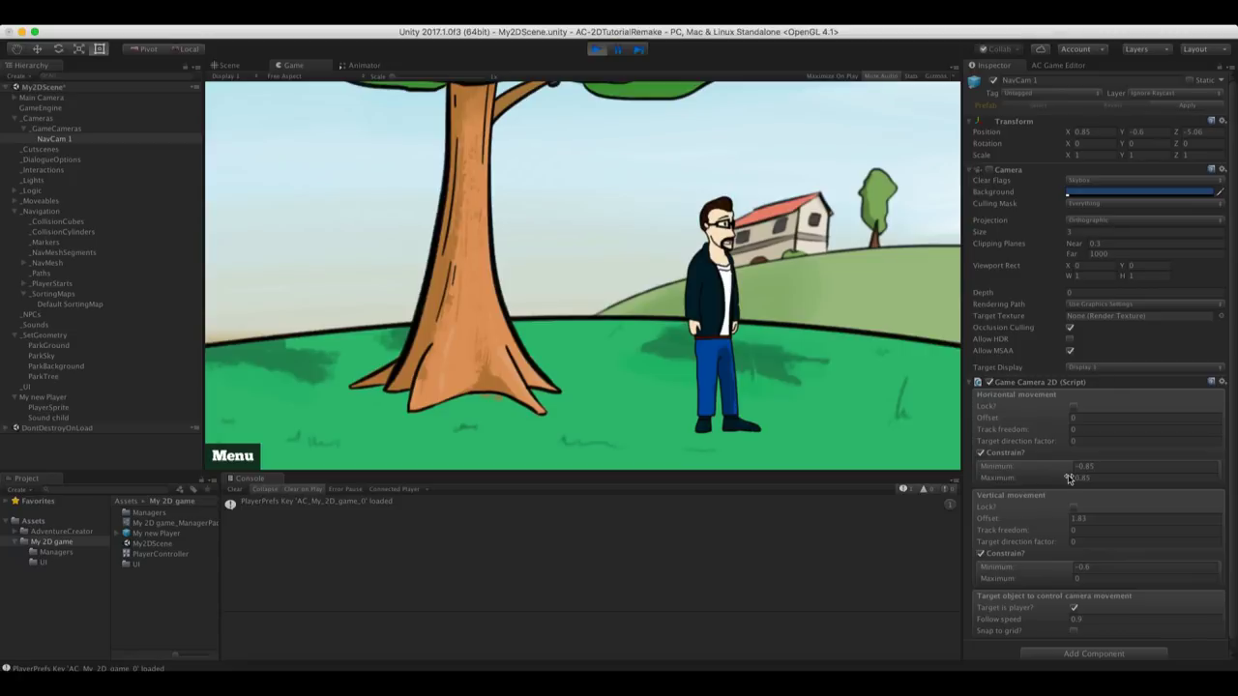
Copy the Game Camera 2D component, stop play, and paste its values back to keep them
left_click(1222, 383)
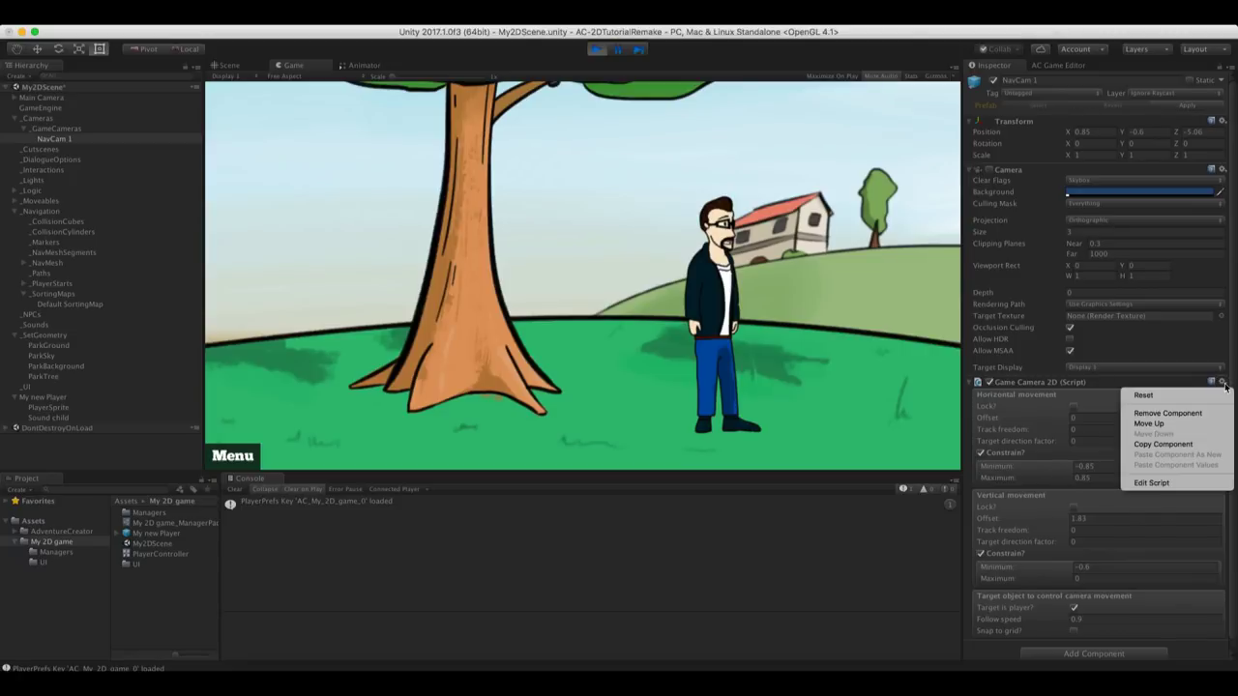
left_click(1197, 445)
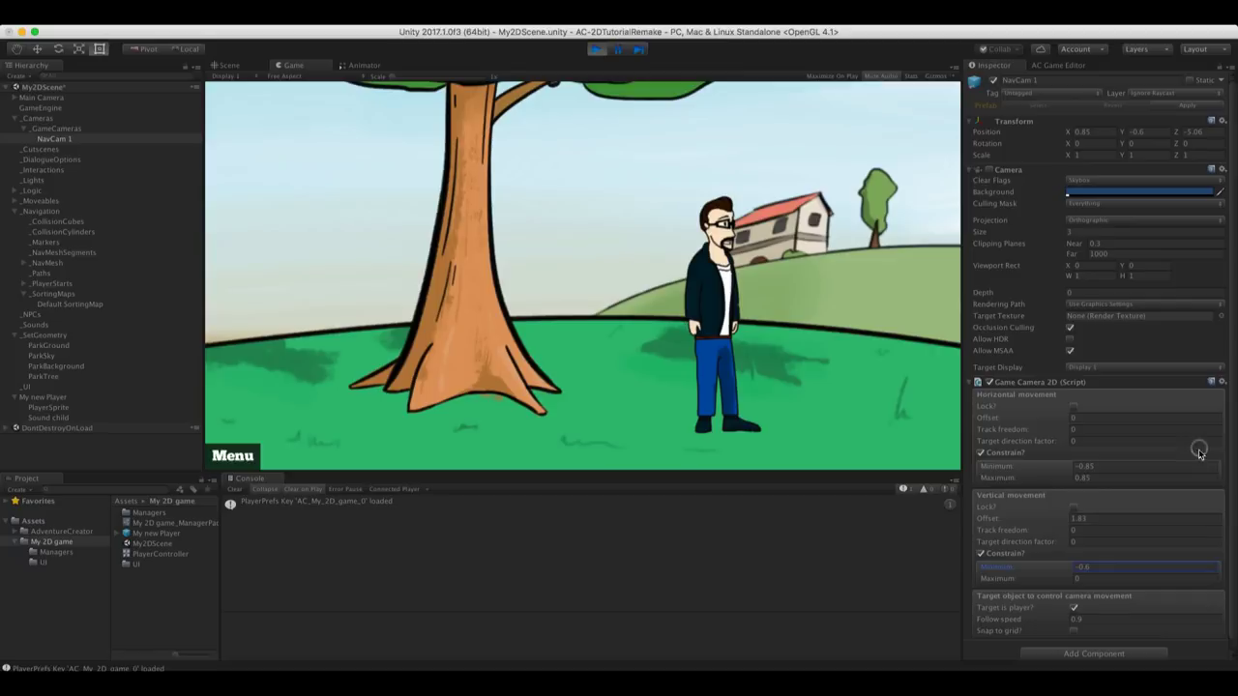
left_click(597, 48)
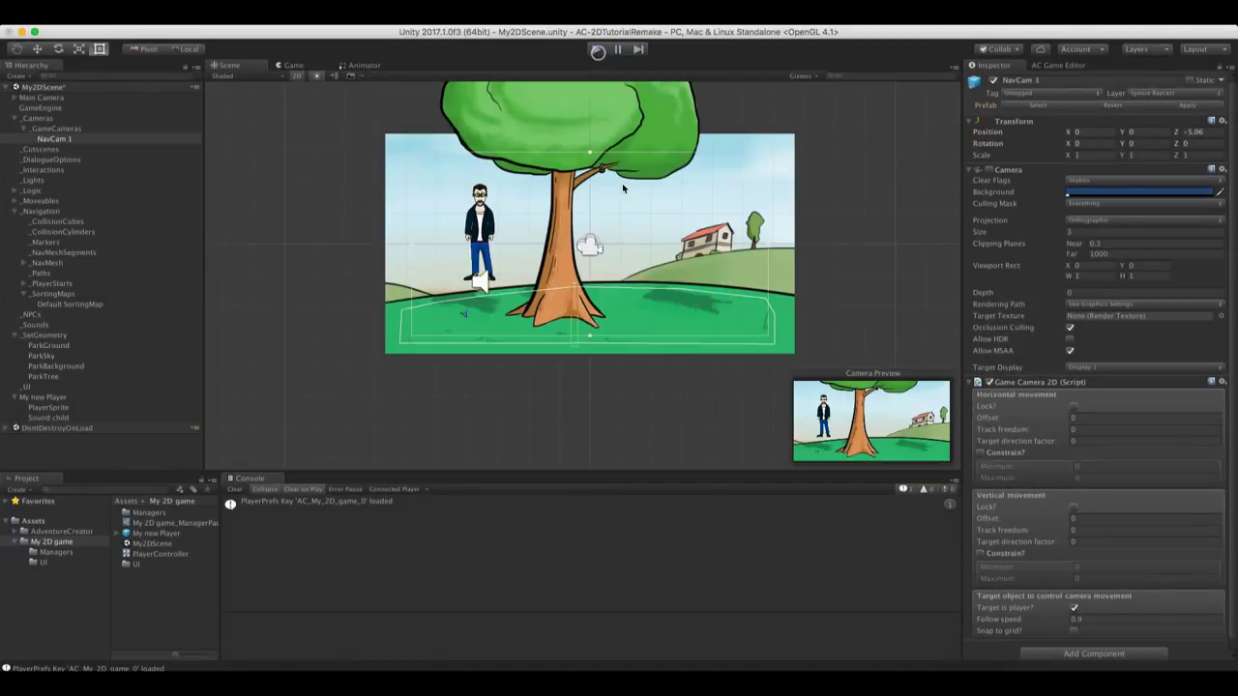
left_click(1222, 383)
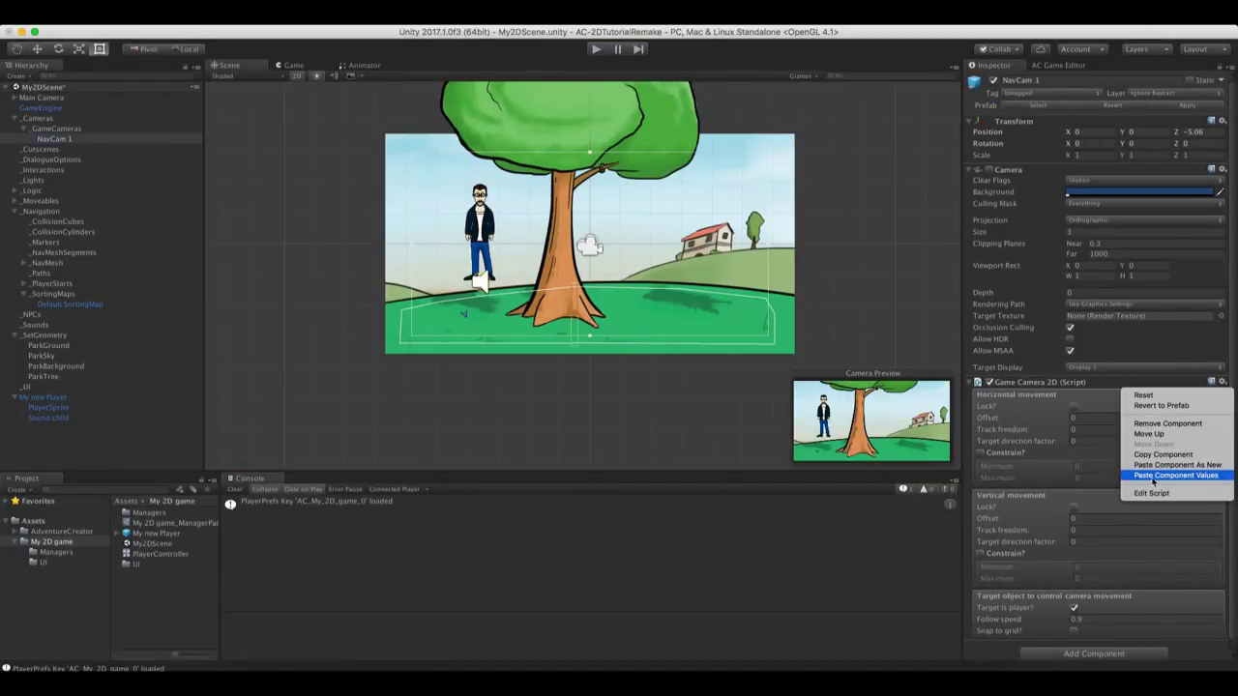
left_click(1184, 476)
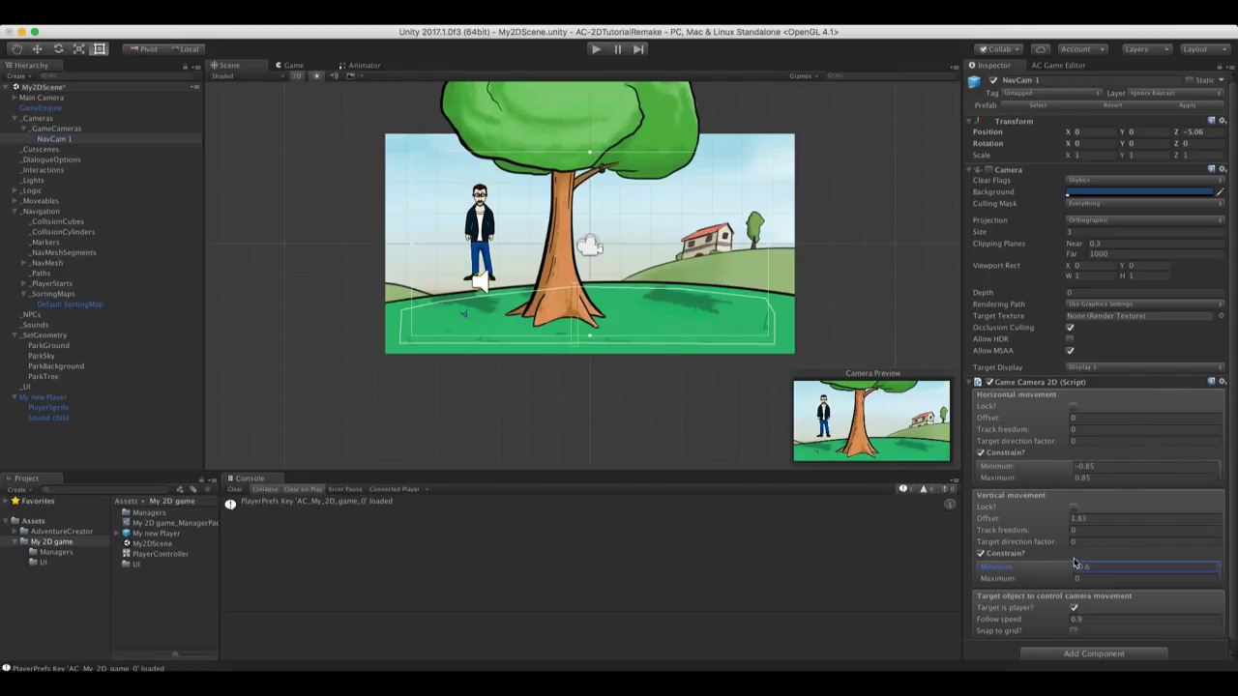
Replay the game and walk the player right to check the camera
left_click(597, 48)
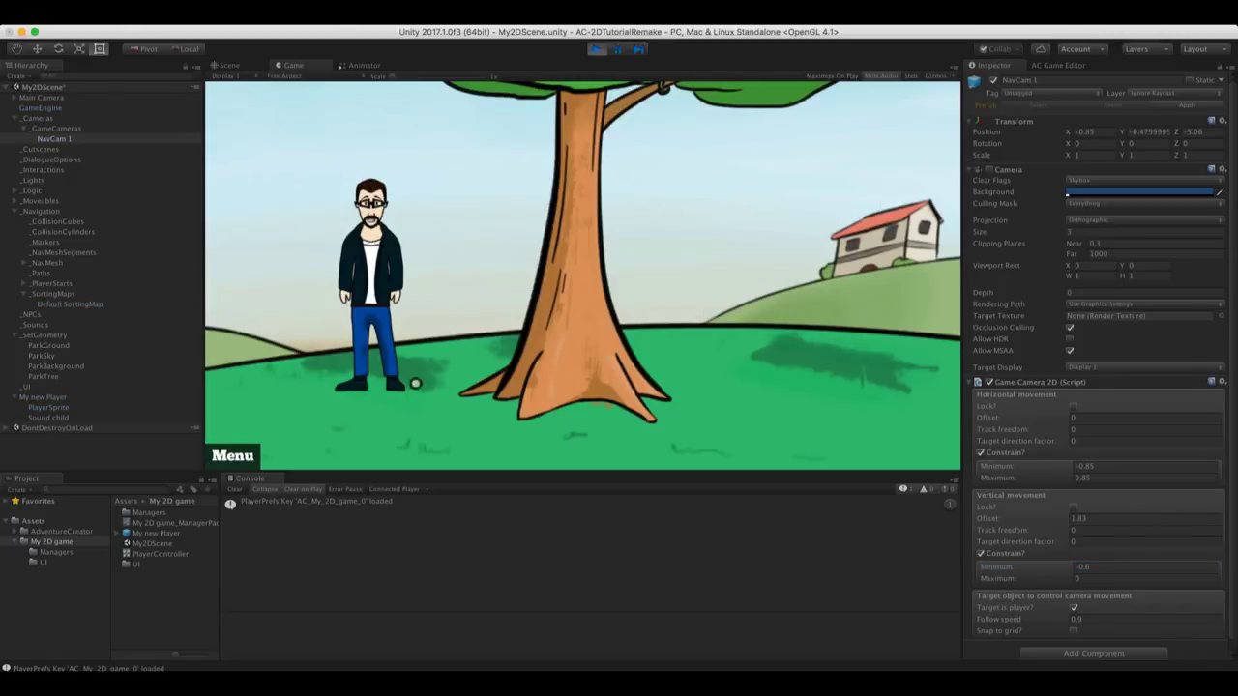
left_click(684, 433)
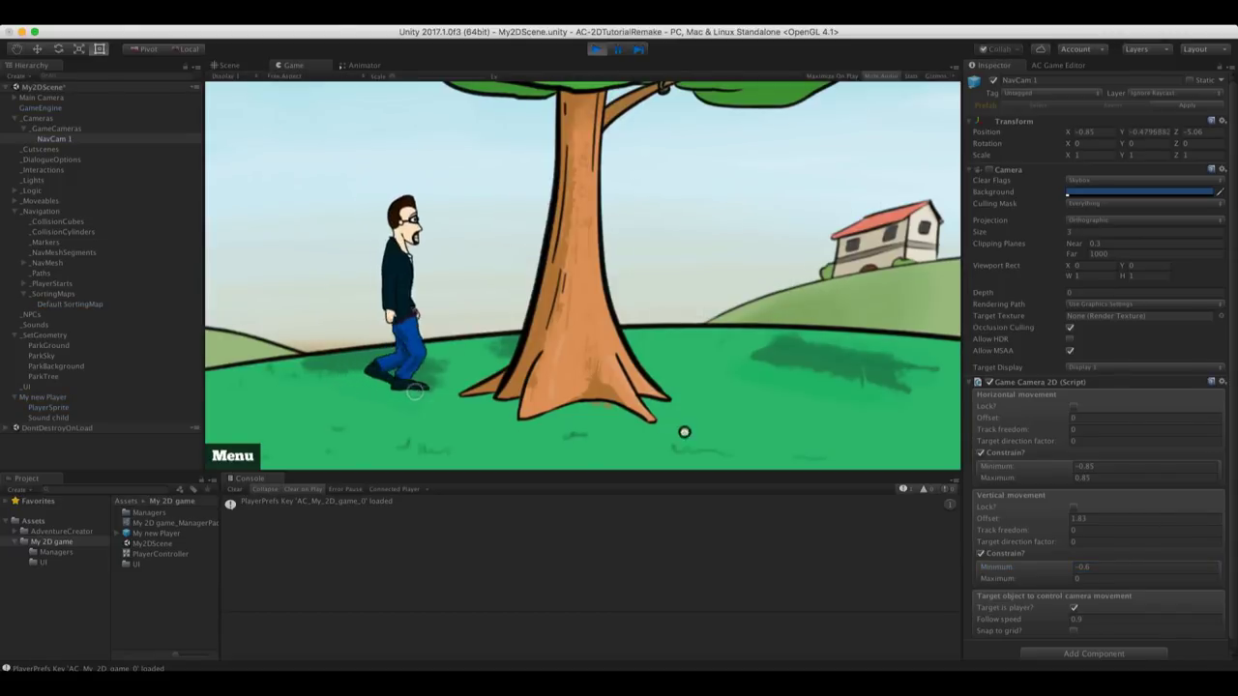
left_click(771, 427)
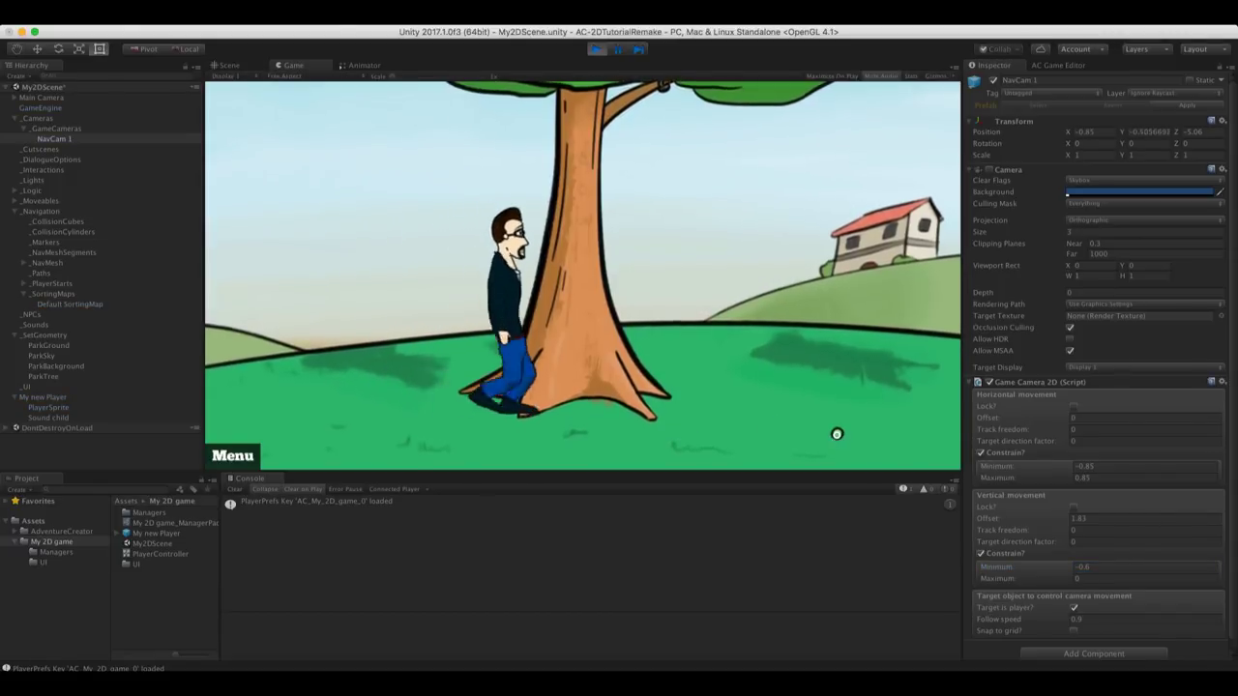
left_click(870, 392)
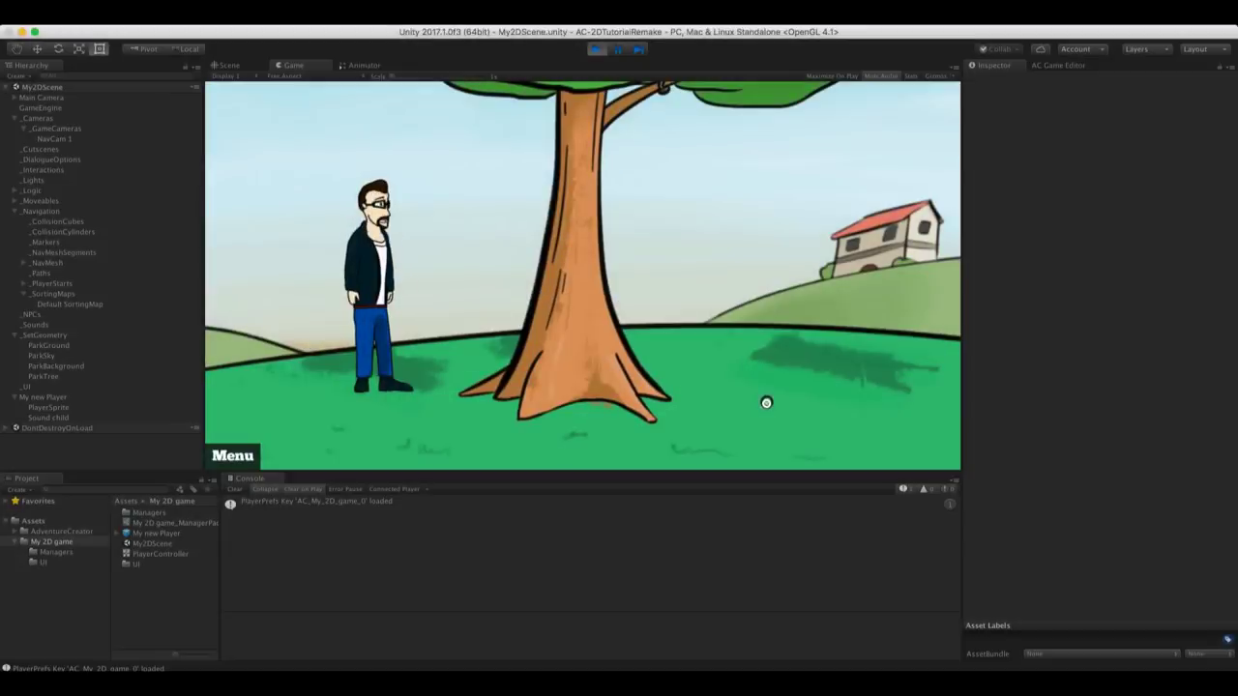
Walk the player behind the tree and back to its base, then exit play mode
left_click(765, 403)
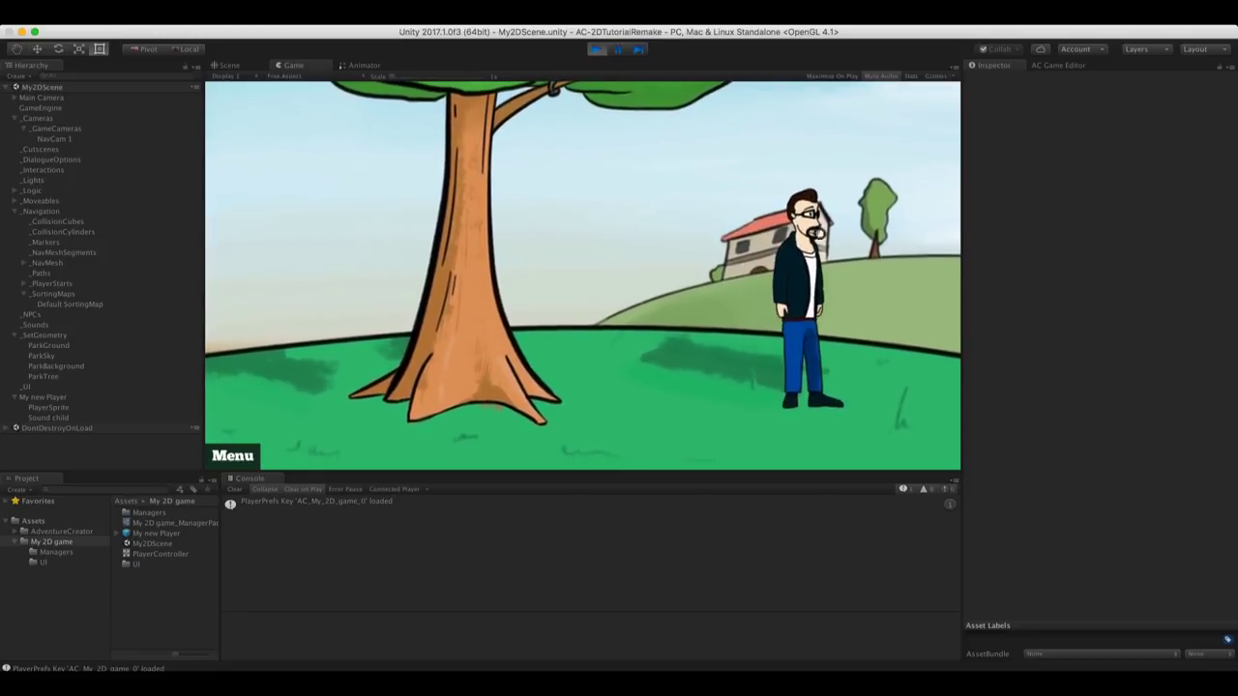
left_click(643, 370)
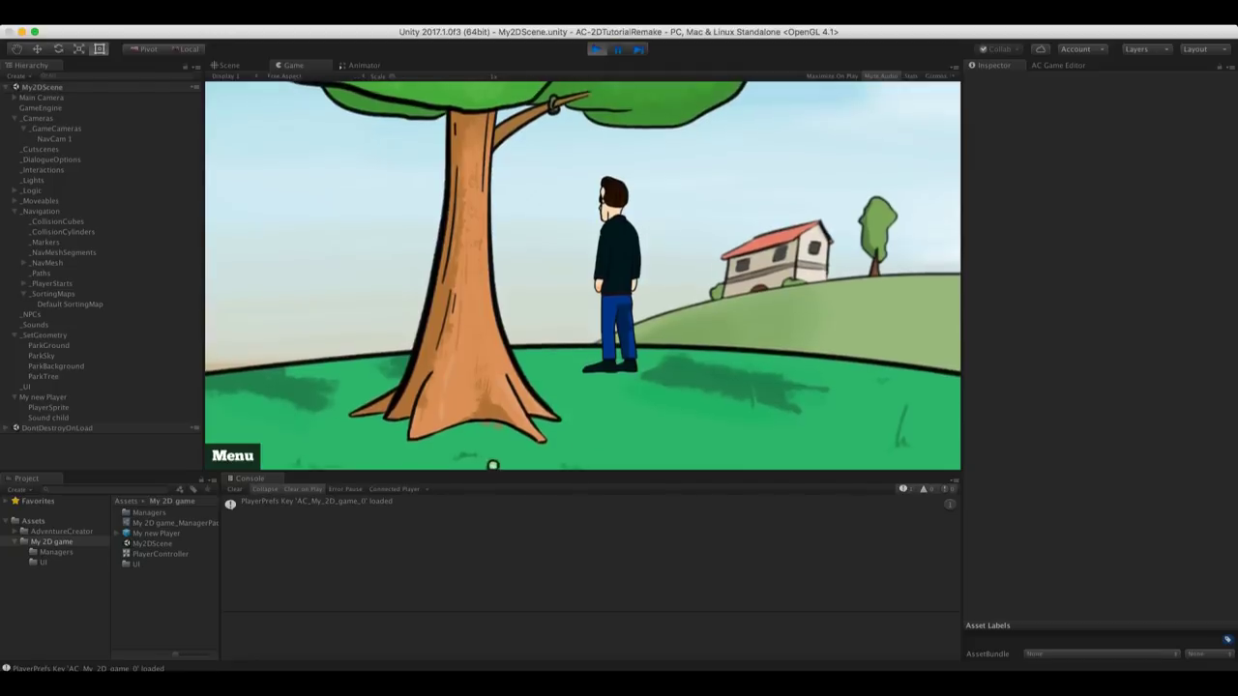
left_click(419, 453)
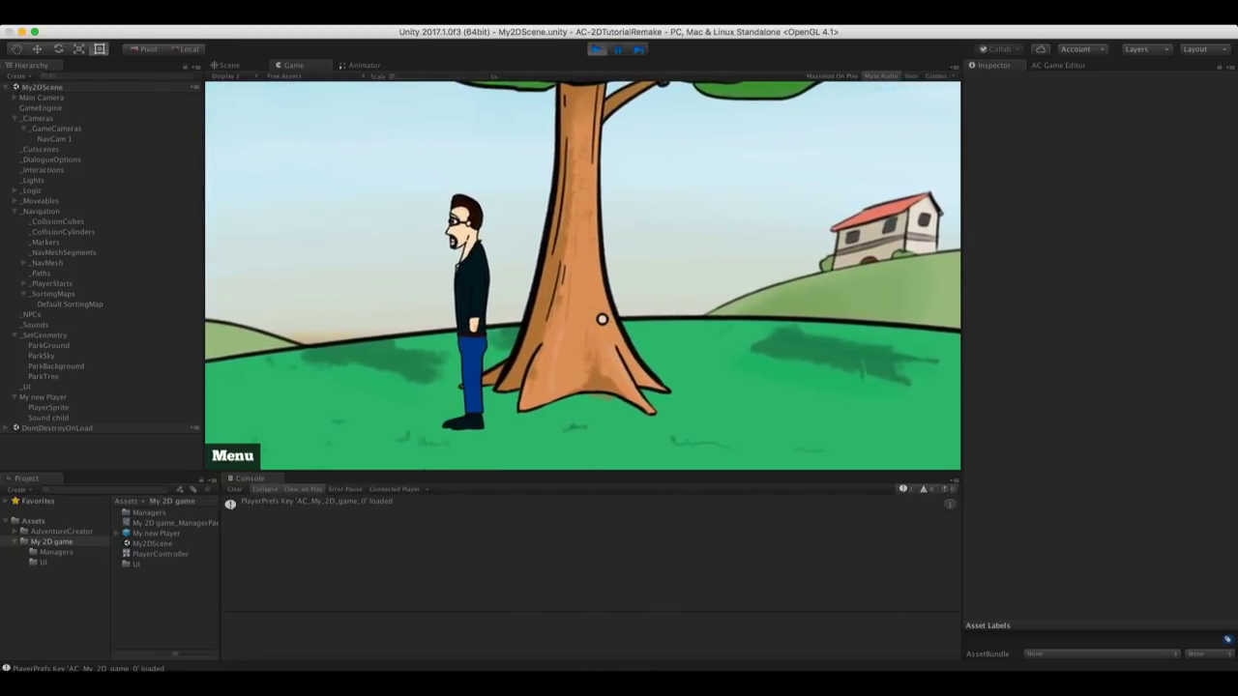
left_click(595, 49)
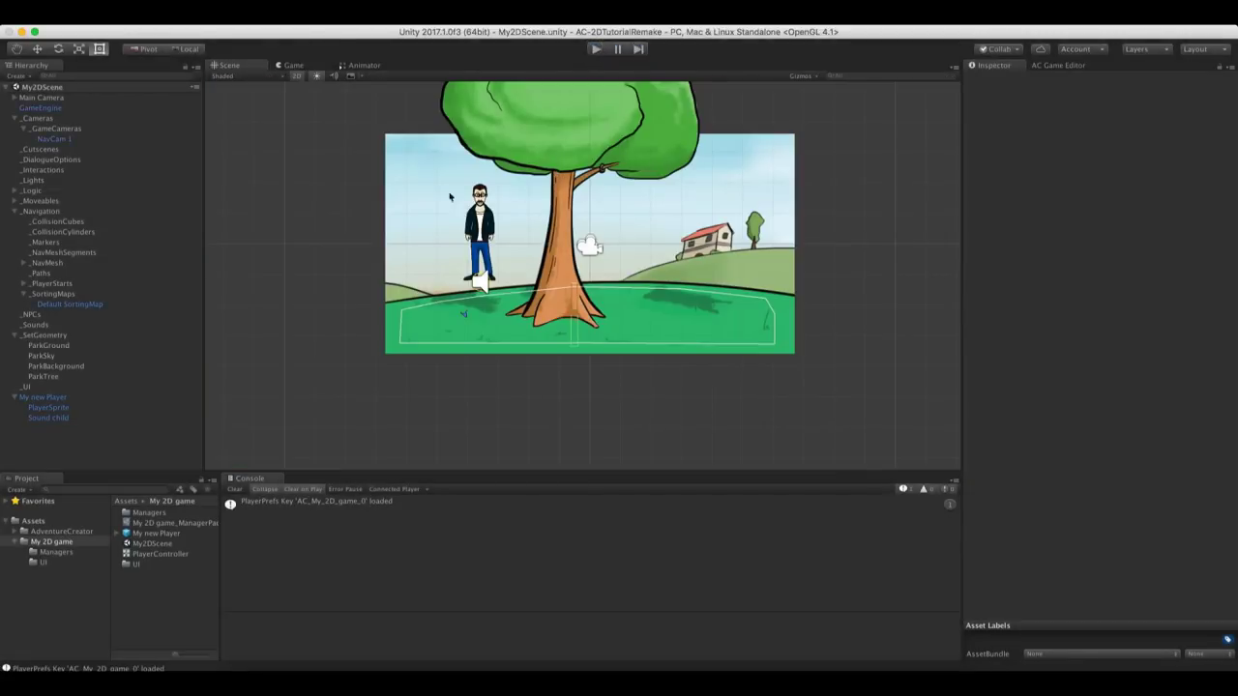
Select ParkBackground and add the Adventure Creator > Misc > Parallax 2D component
left_click(40, 364)
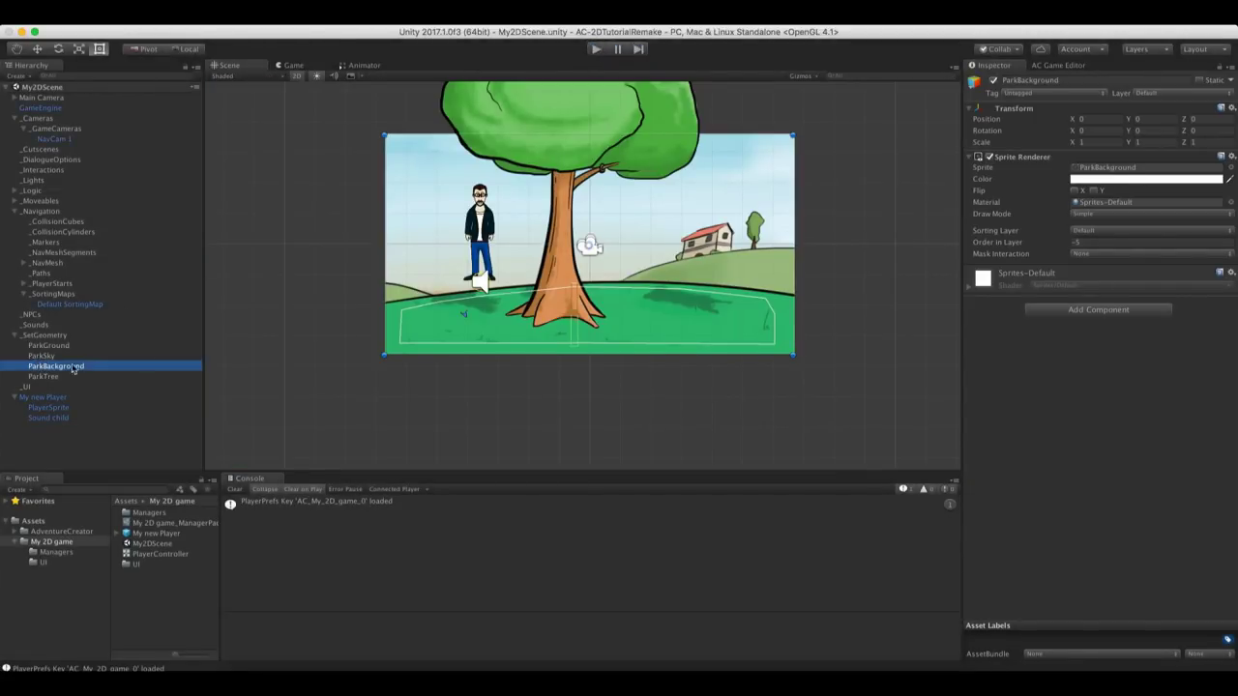
middle_click_drag(585, 229, 513, 263)
scroll(512, 263, "up", 2)
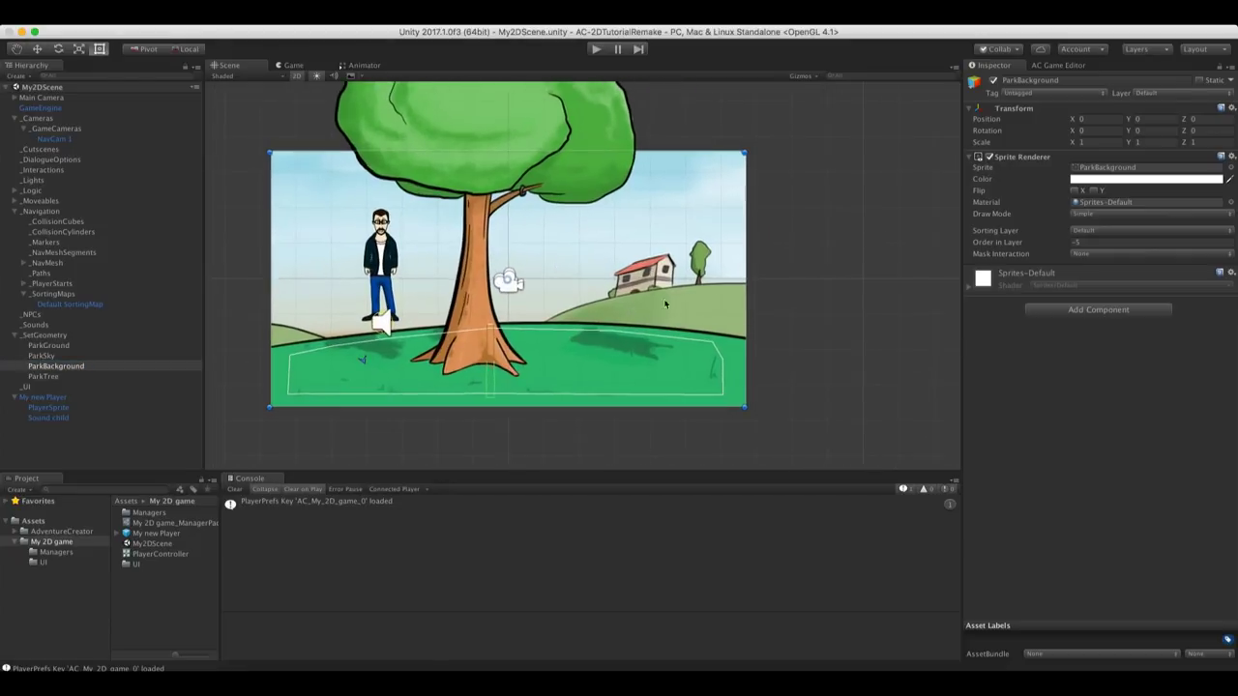
left_click(1079, 316)
left_click(1103, 311)
left_click(1105, 309)
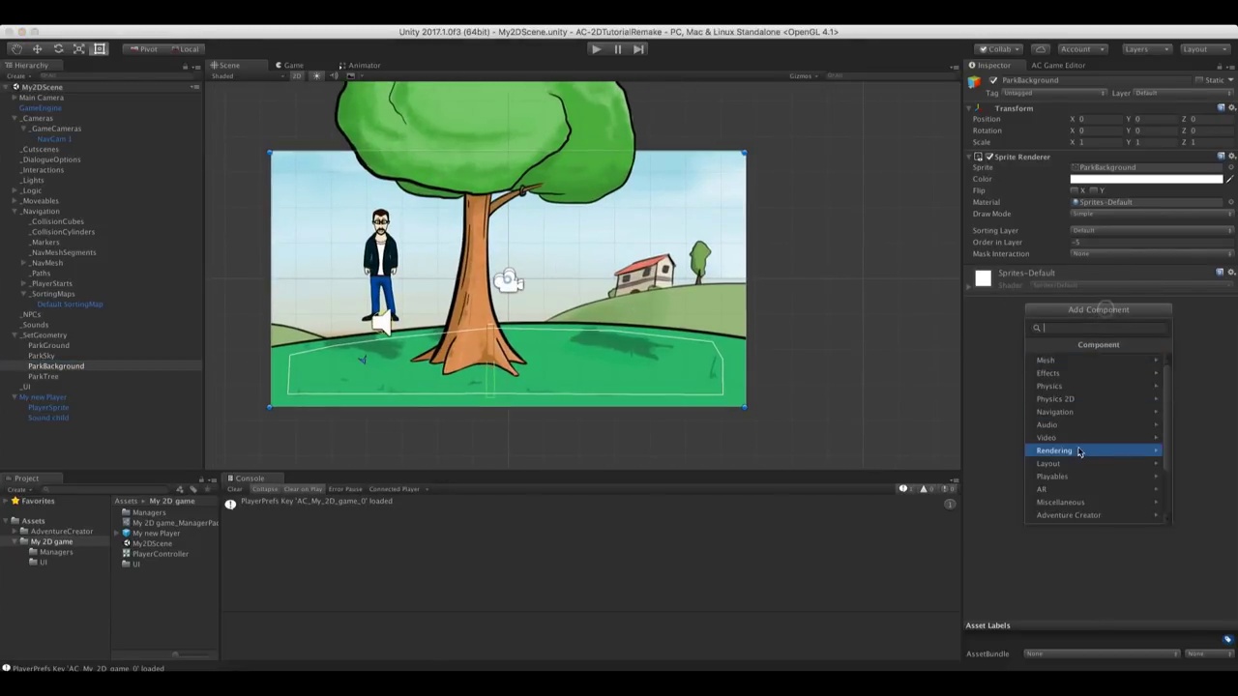
left_click(1075, 502)
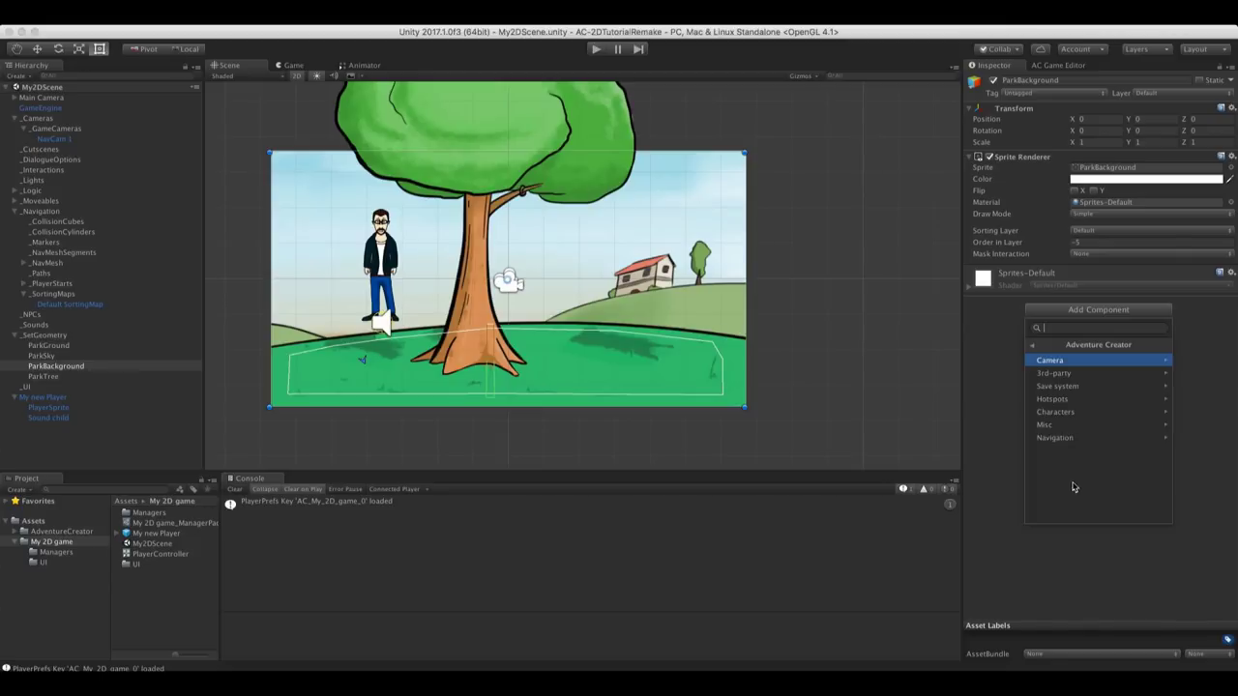
left_click(1063, 425)
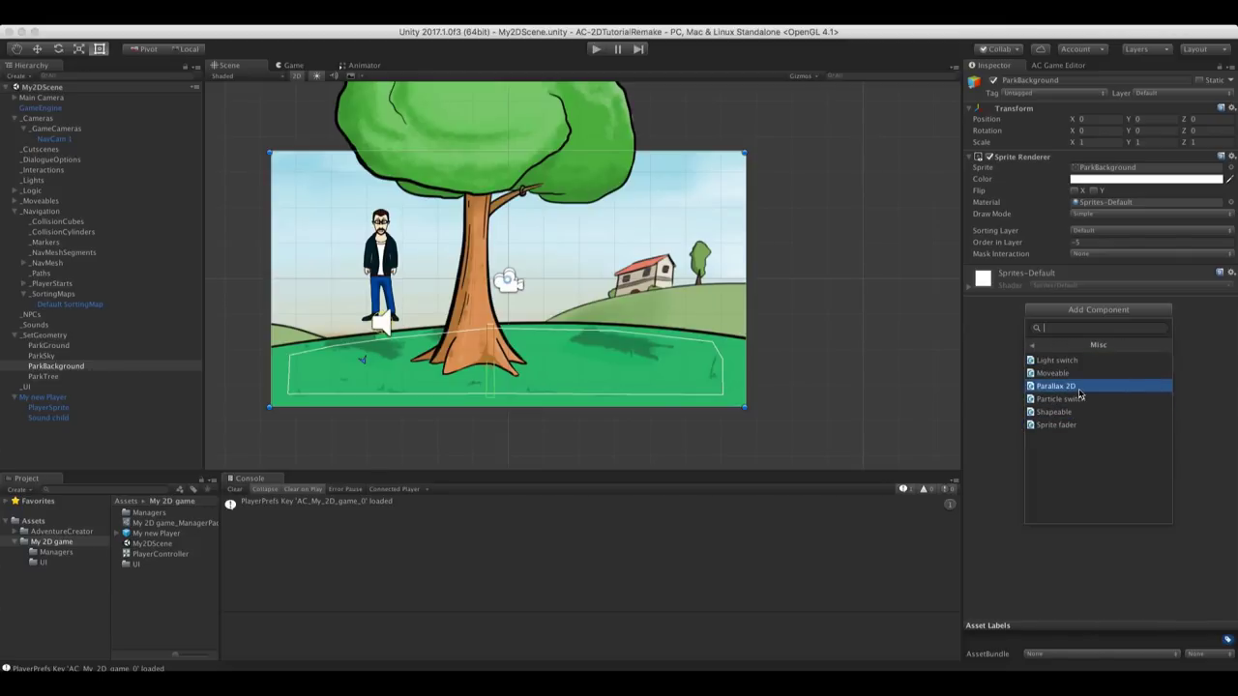
left_click(1063, 386)
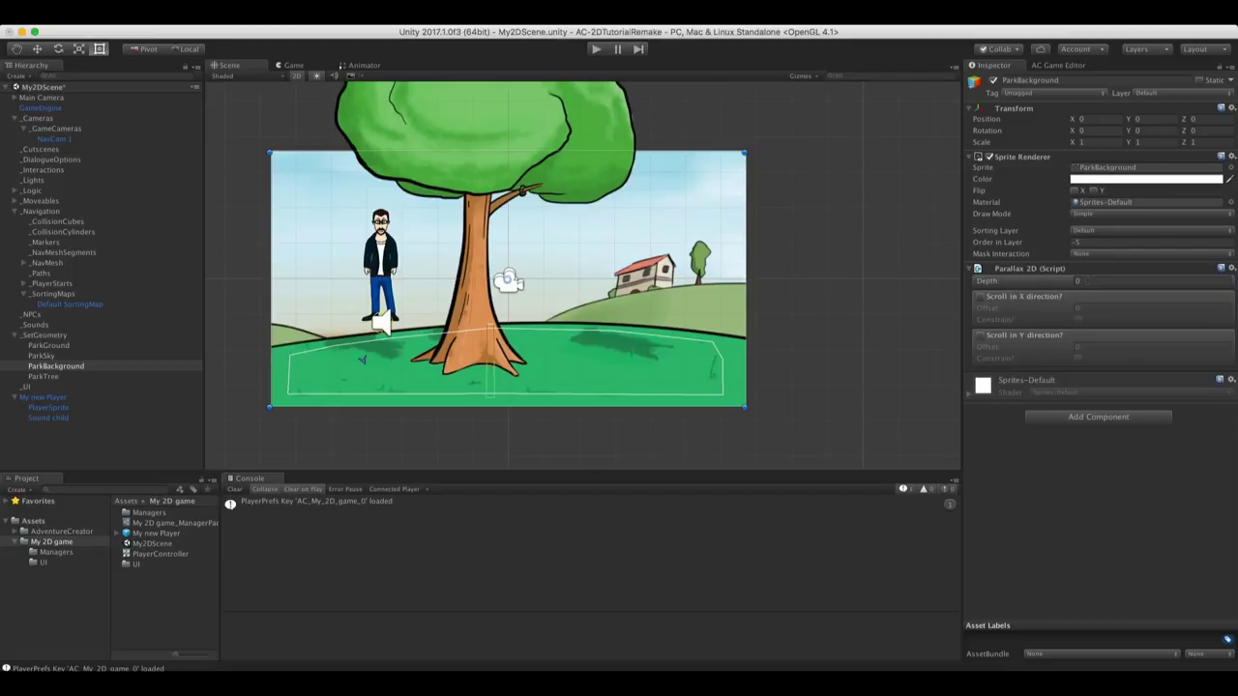
Set ParkBackground's Parallax 2D depth to 0.5 with Scroll in X and Scroll in Y on
left_click(1079, 280)
left_click(981, 295)
left_click(981, 335)
Play the game and walk the player around the park to test the parallax, glancing at the Scene view
left_click(596, 48)
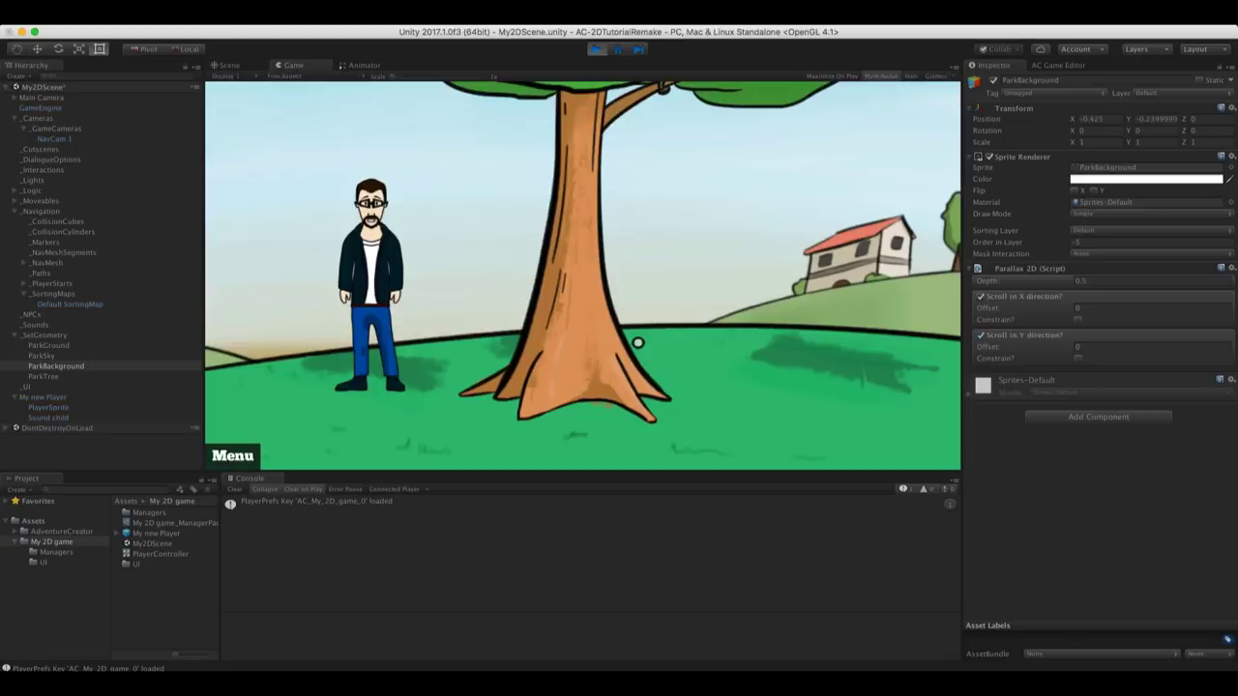
left_click(637, 342)
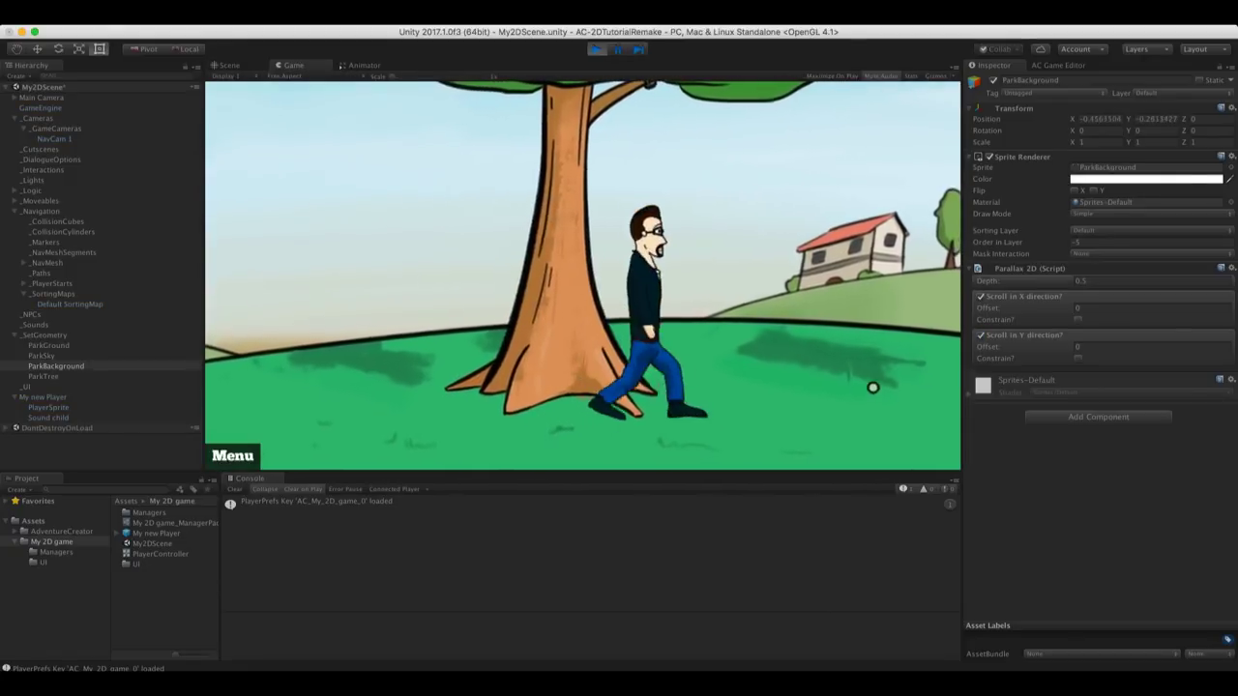
left_click(824, 370)
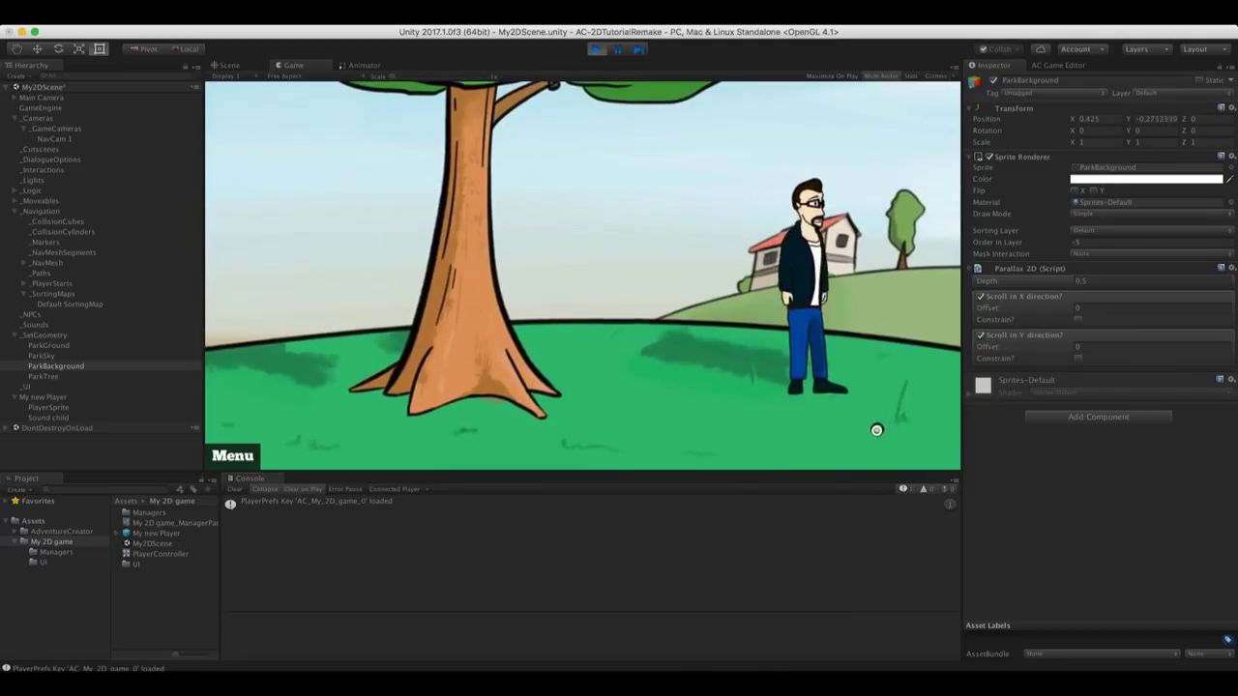
left_click(616, 443)
left_click(616, 354)
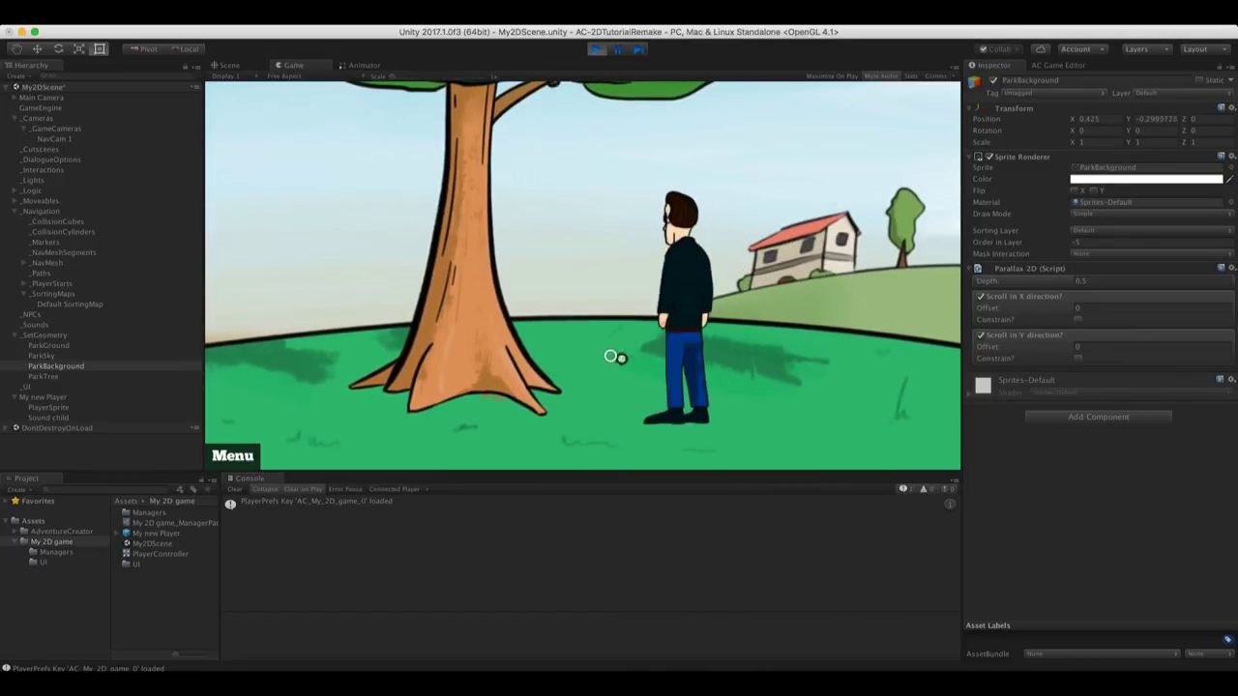
mouse_move(235, 85)
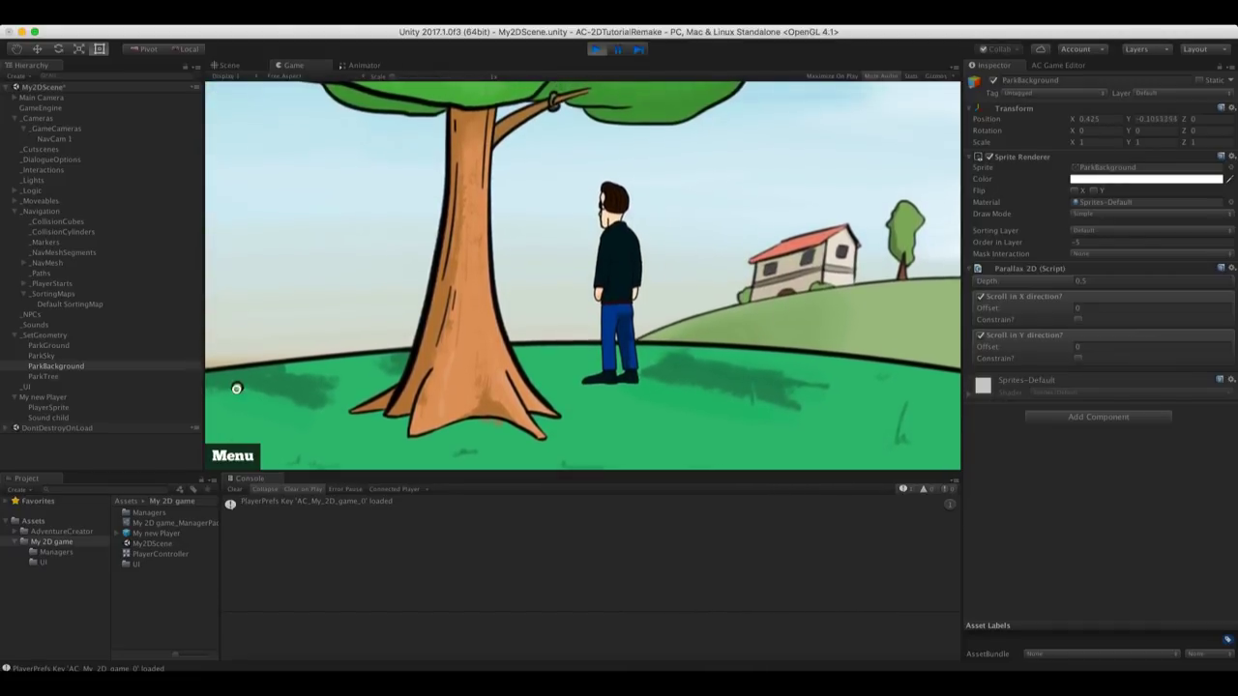
left_click(234, 386)
left_click(229, 65)
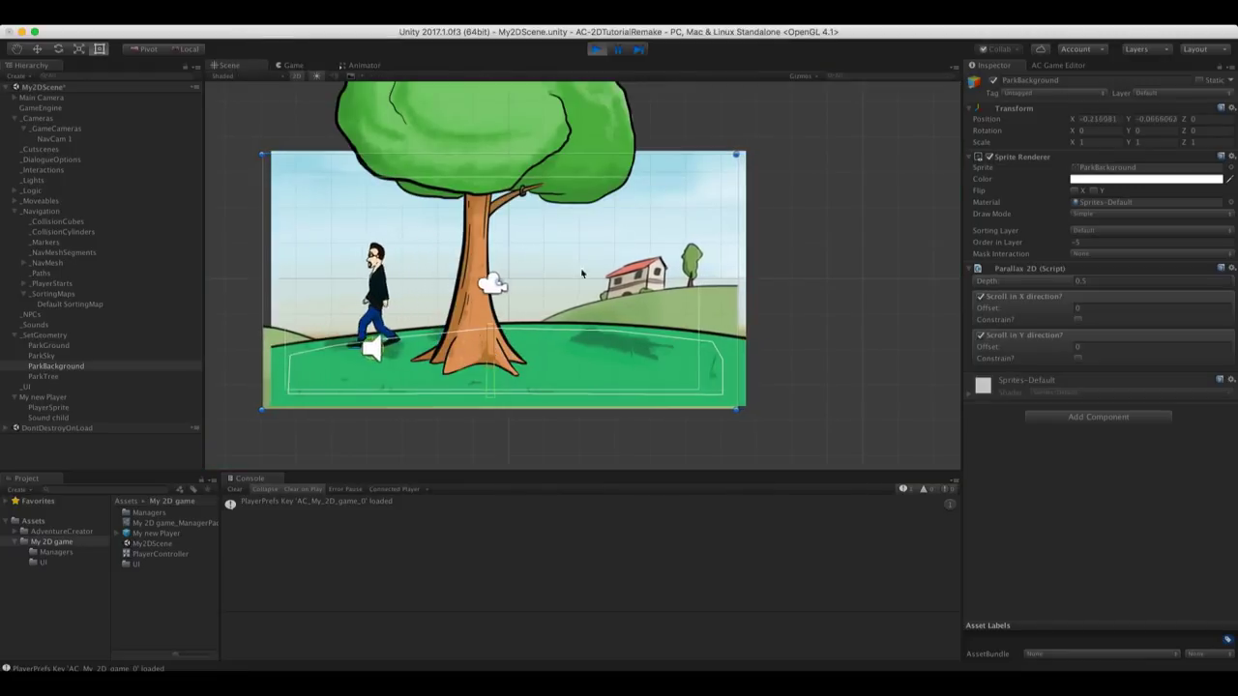
left_click(293, 65)
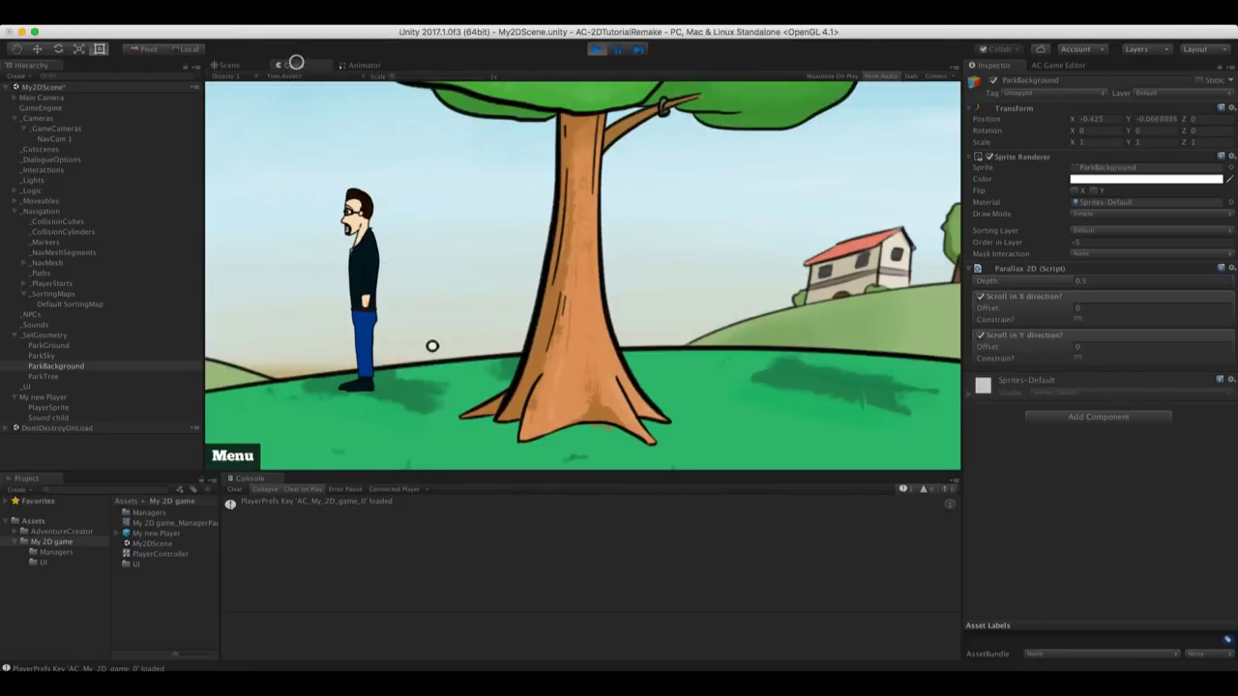
left_click(391, 445)
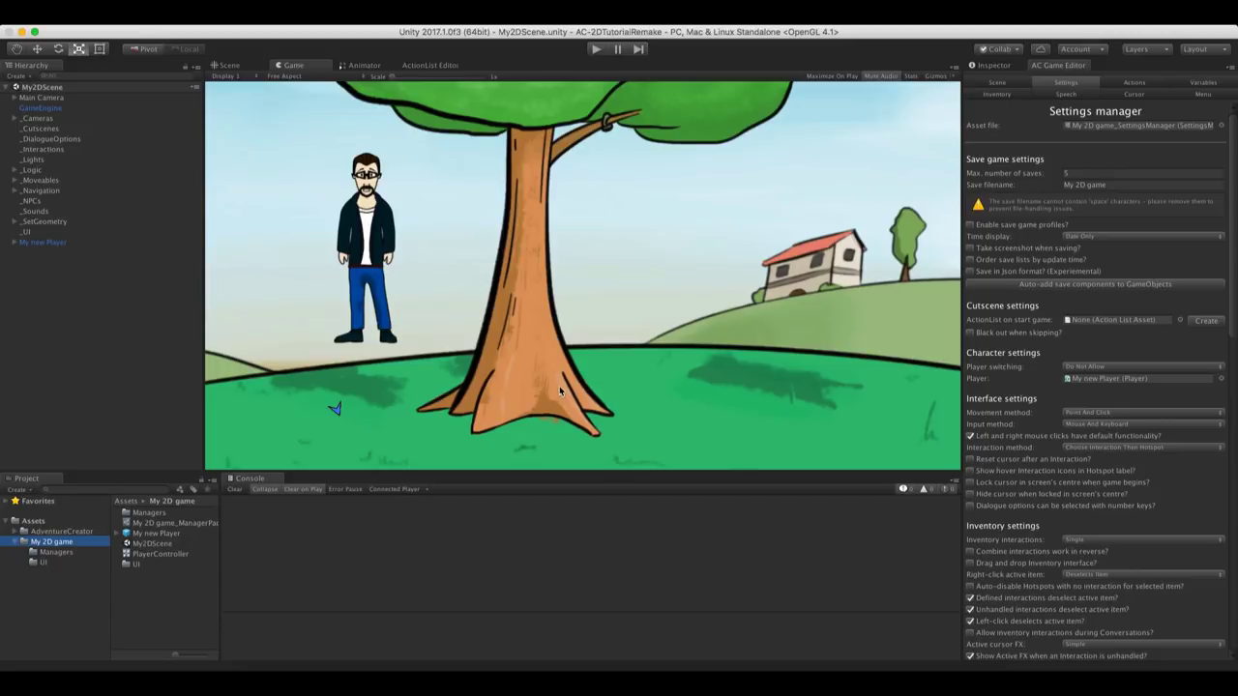
Create a Hotspot 2D from the Scene manager's scene prefabs and select the new Hotspot2D
left_click(972, 83)
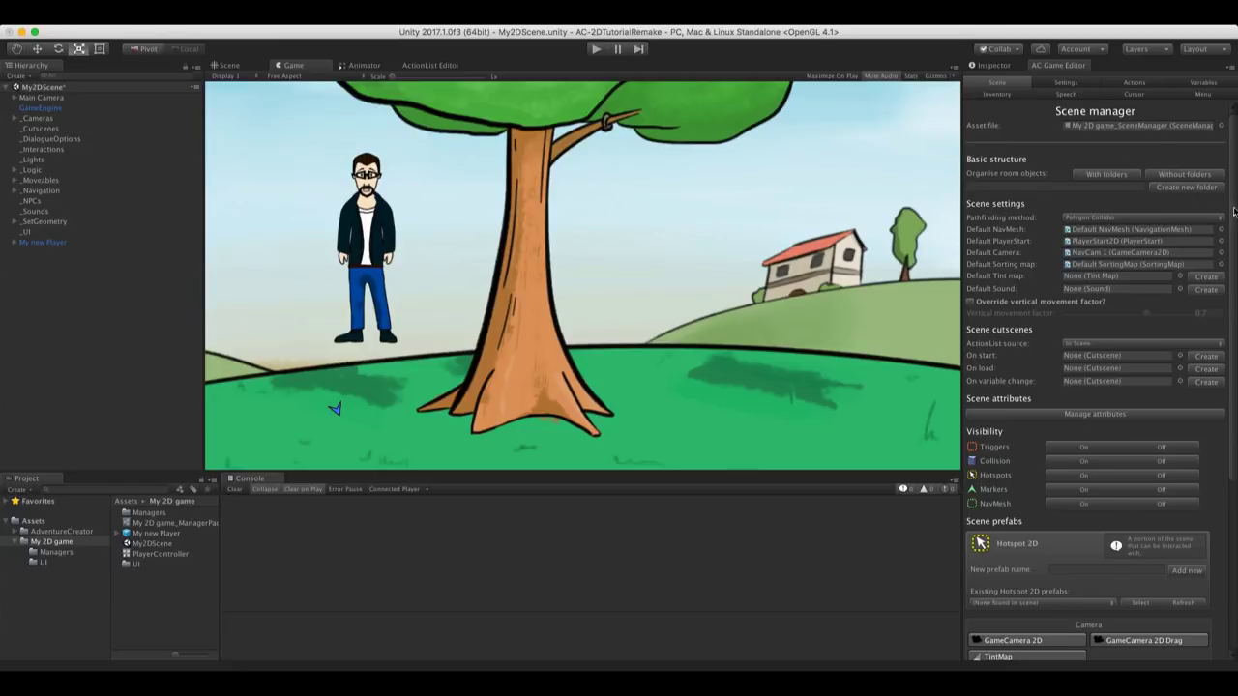
left_click_drag(1229, 208, 1228, 378)
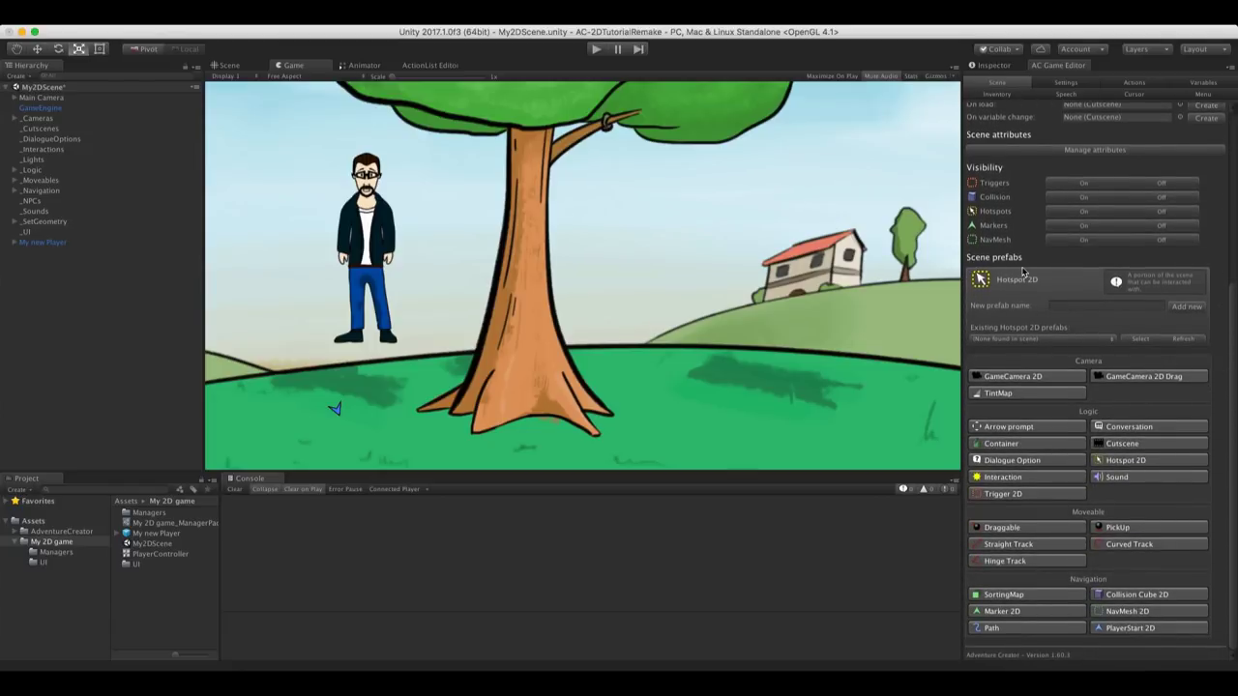
left_click(1126, 462)
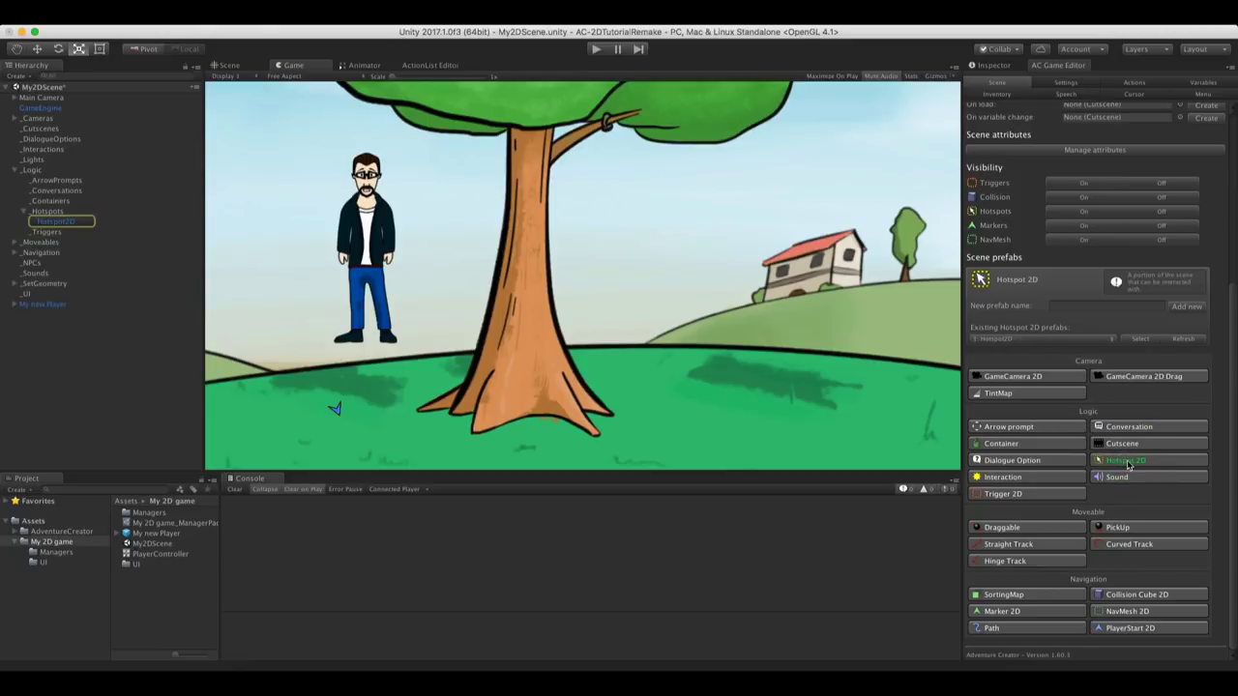
left_click(66, 224)
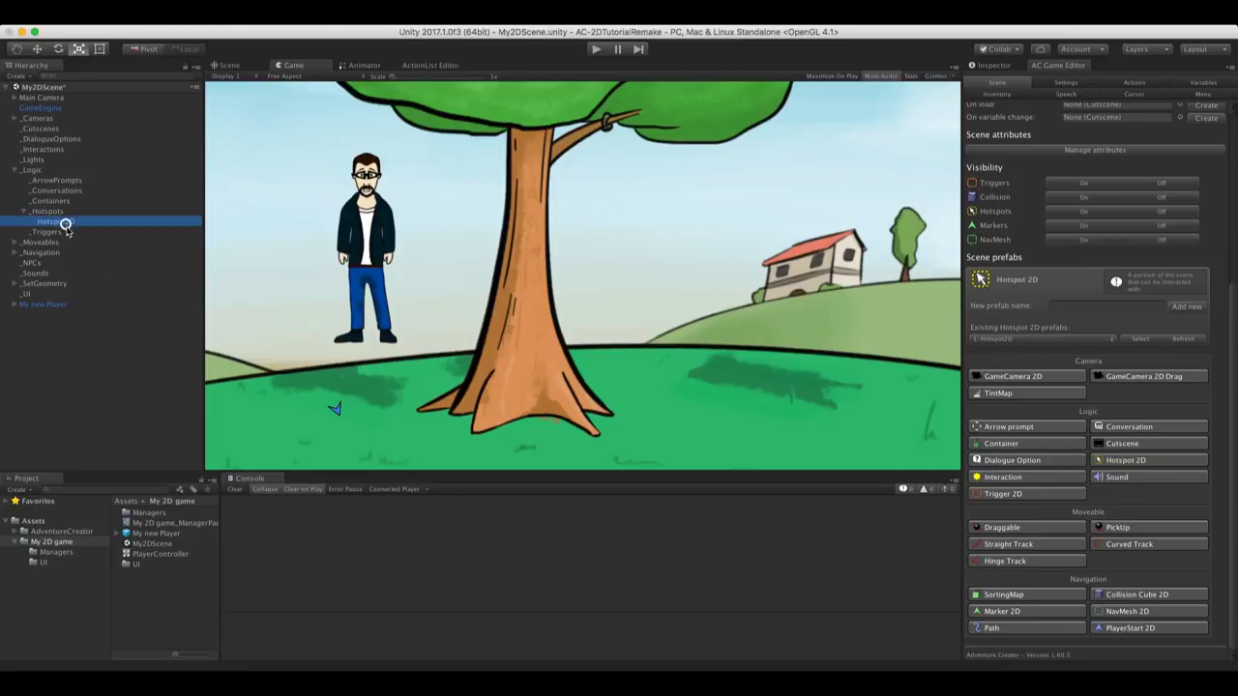
Move and scale Hotspot2D over the tree trunk, about 0.85 wide by 4.69 tall
left_click(232, 65)
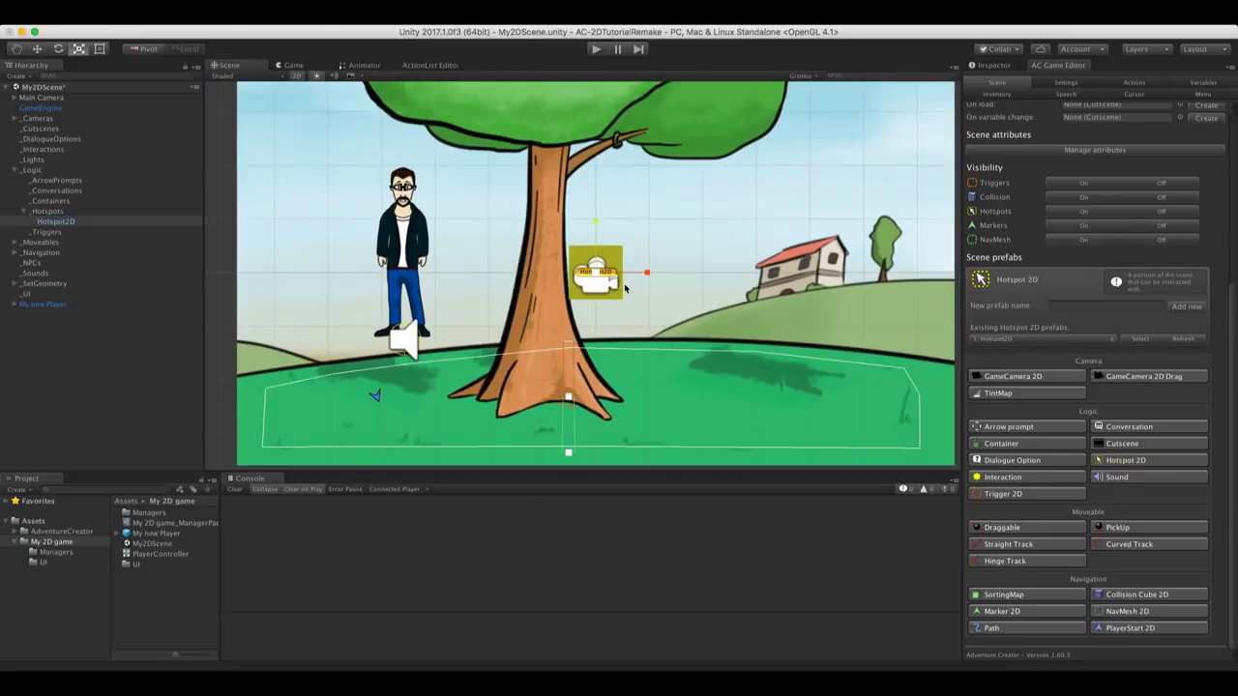
key("w")
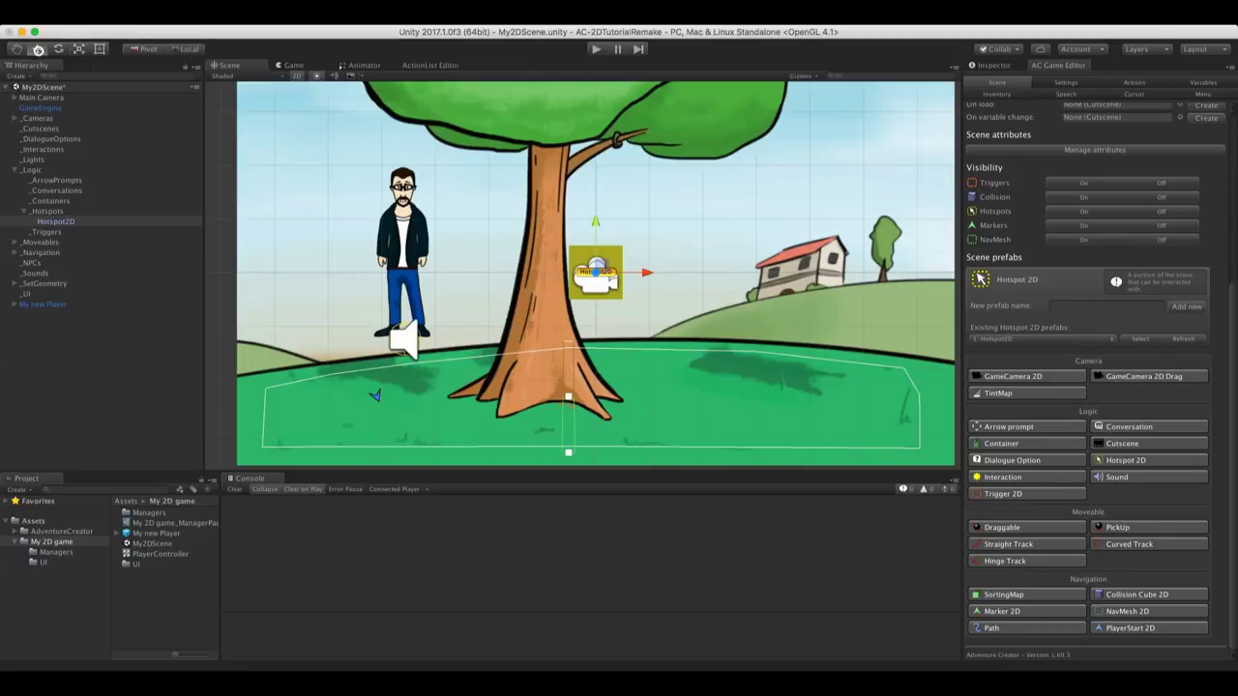
left_click_drag(577, 261, 533, 113)
key("r")
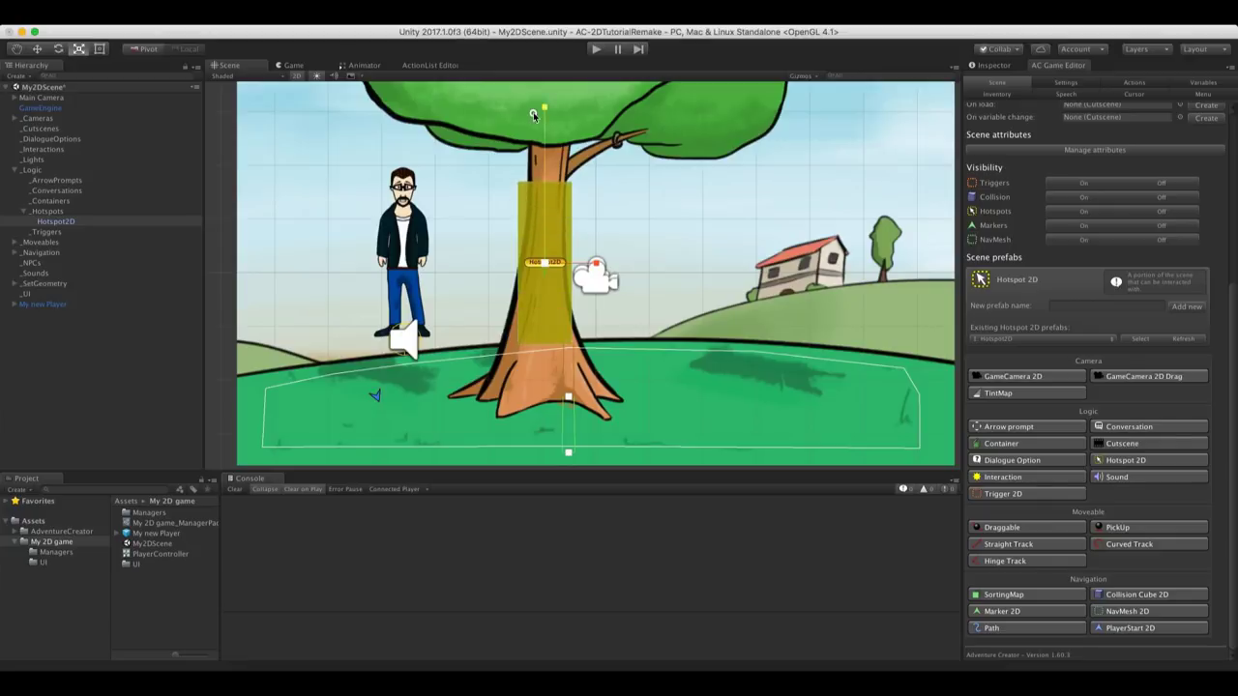
left_click_drag(547, 193, 550, 188)
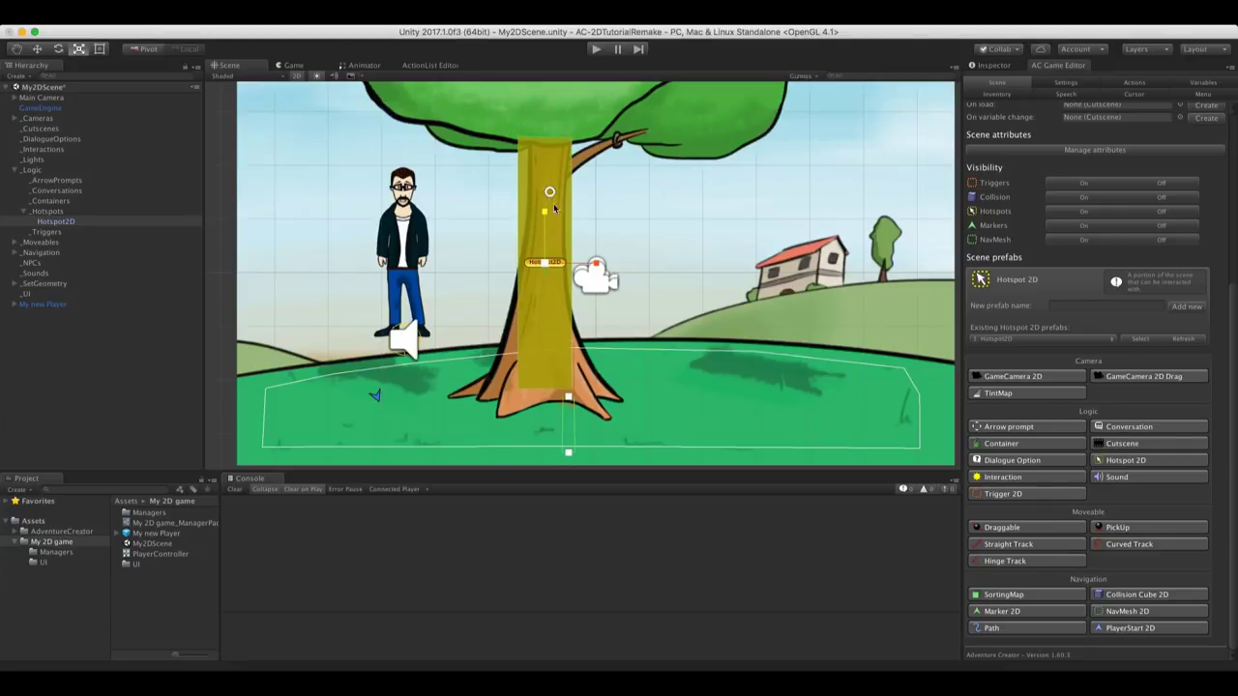
left_click_drag(592, 270, 584, 267)
Rename the hotspot object to 'Tree hotspot'
left_click(972, 67)
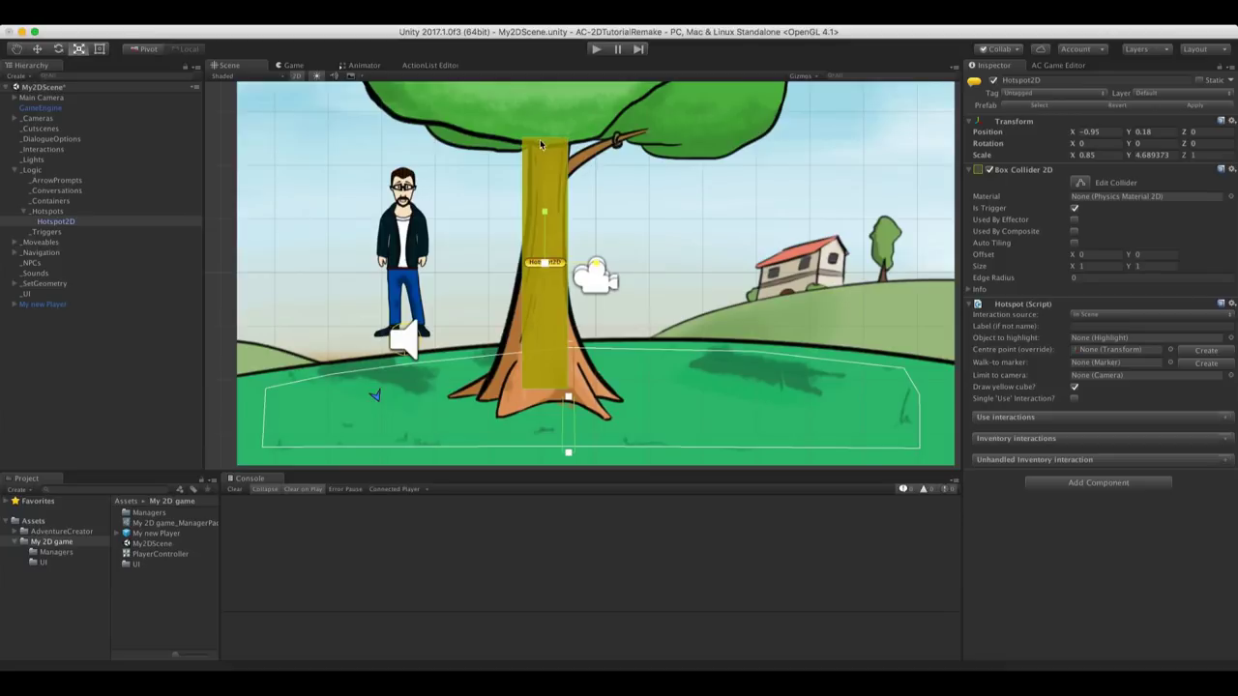
left_click(1052, 80)
type("Tree hotspot")
key("Return")
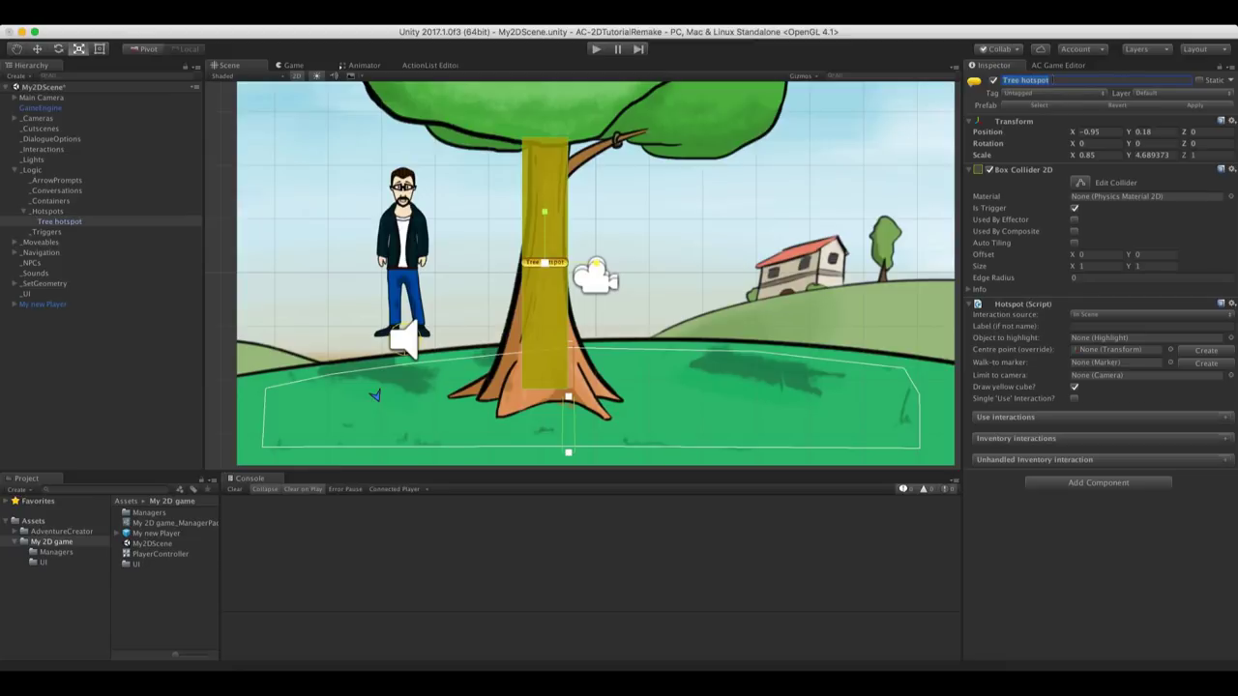
Test-play the hotspot, then set its label to Tree and expand its Use interaction settings
left_click(596, 48)
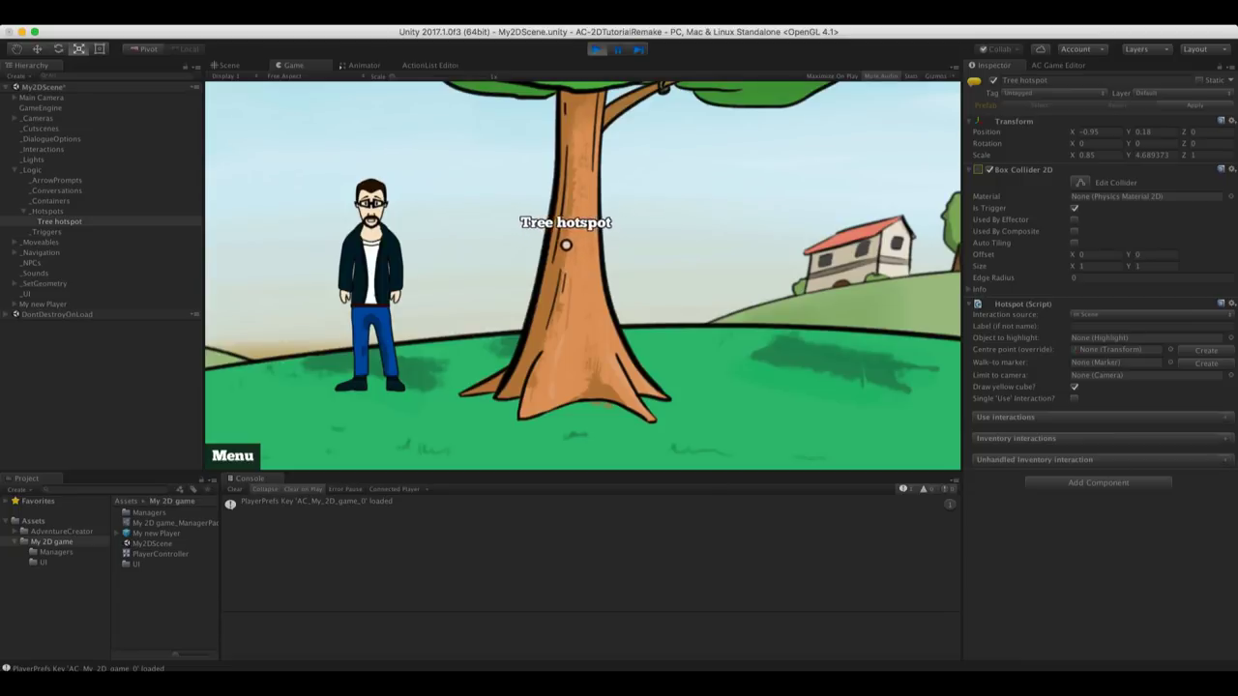
left_click(596, 48)
left_click(1088, 326)
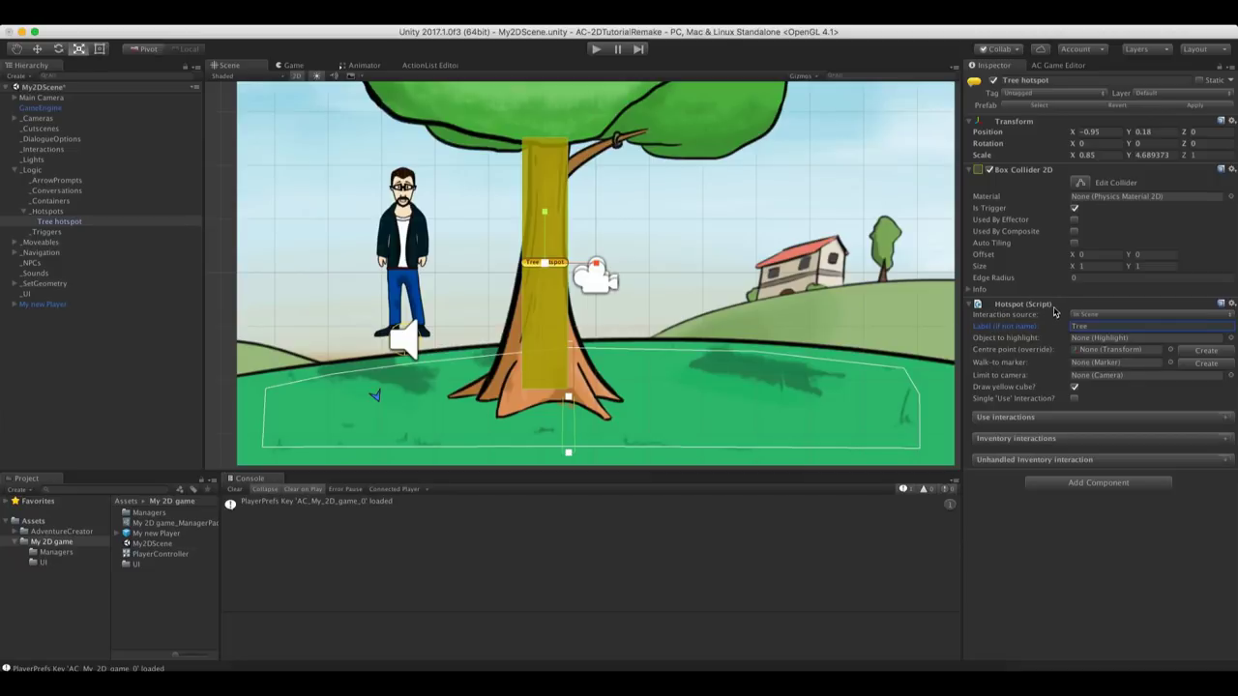
left_click(1032, 309)
left_click(1223, 424)
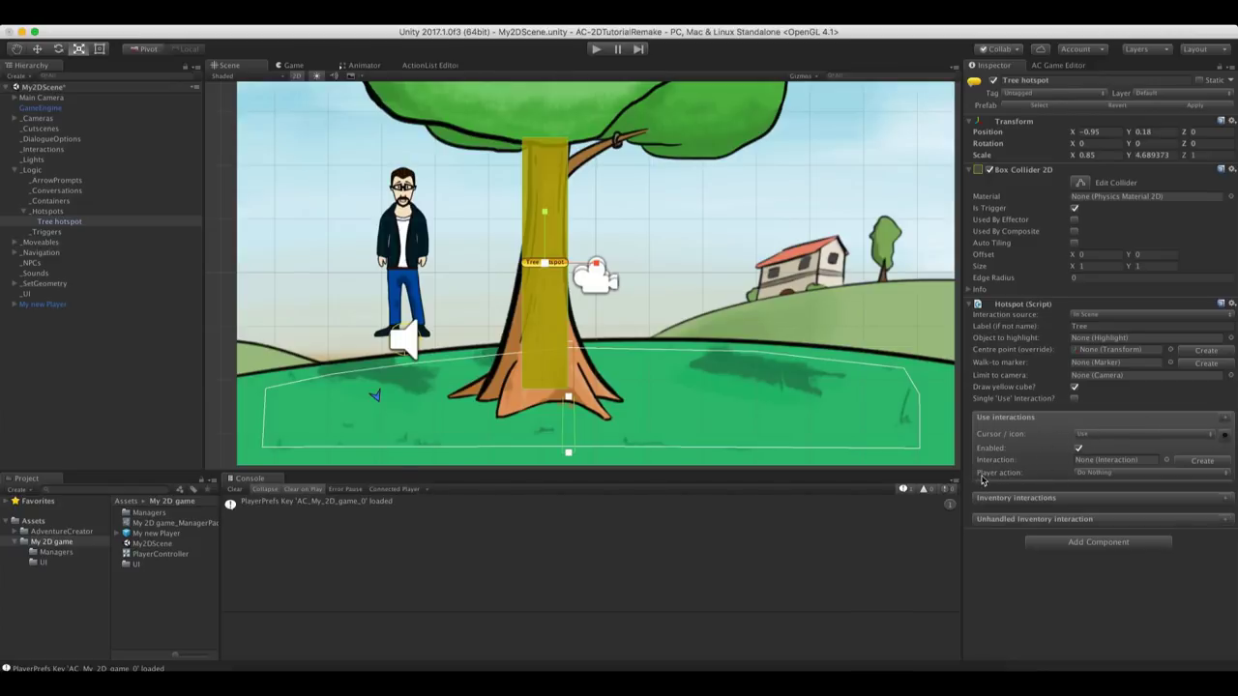
Set the tree's Use player action to Turn To Face, then create and open the Tree: Use ActionList
left_click(1111, 477)
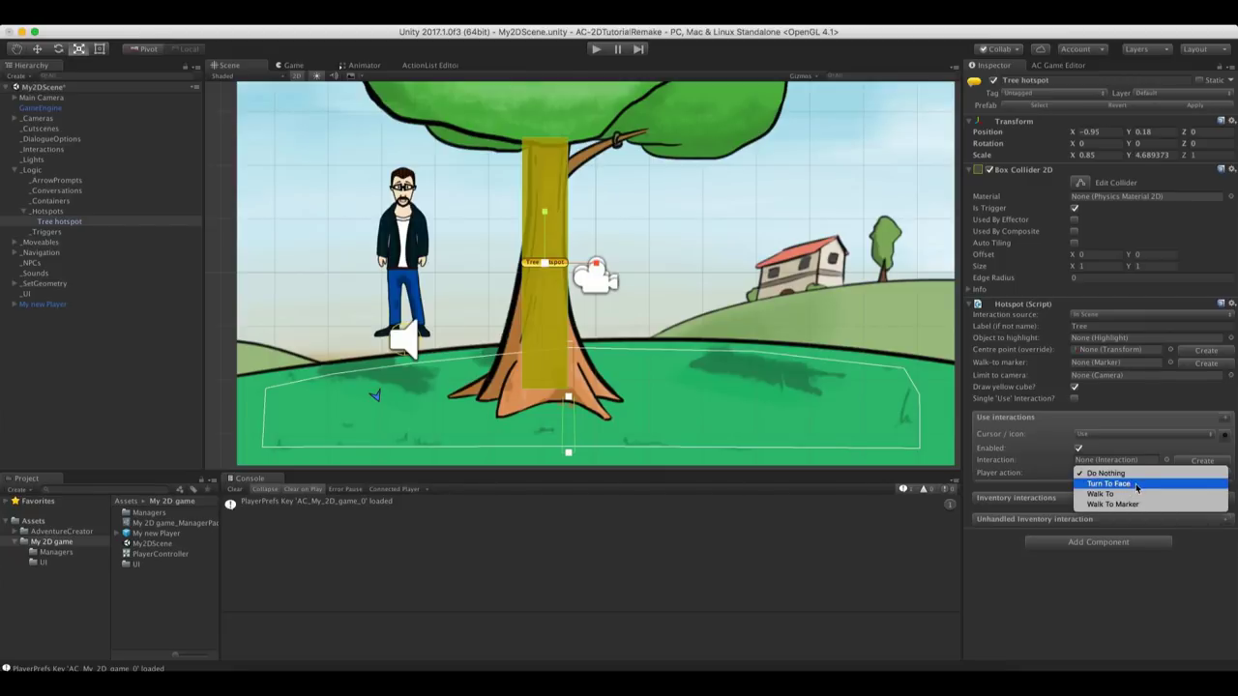
left_click(1139, 488)
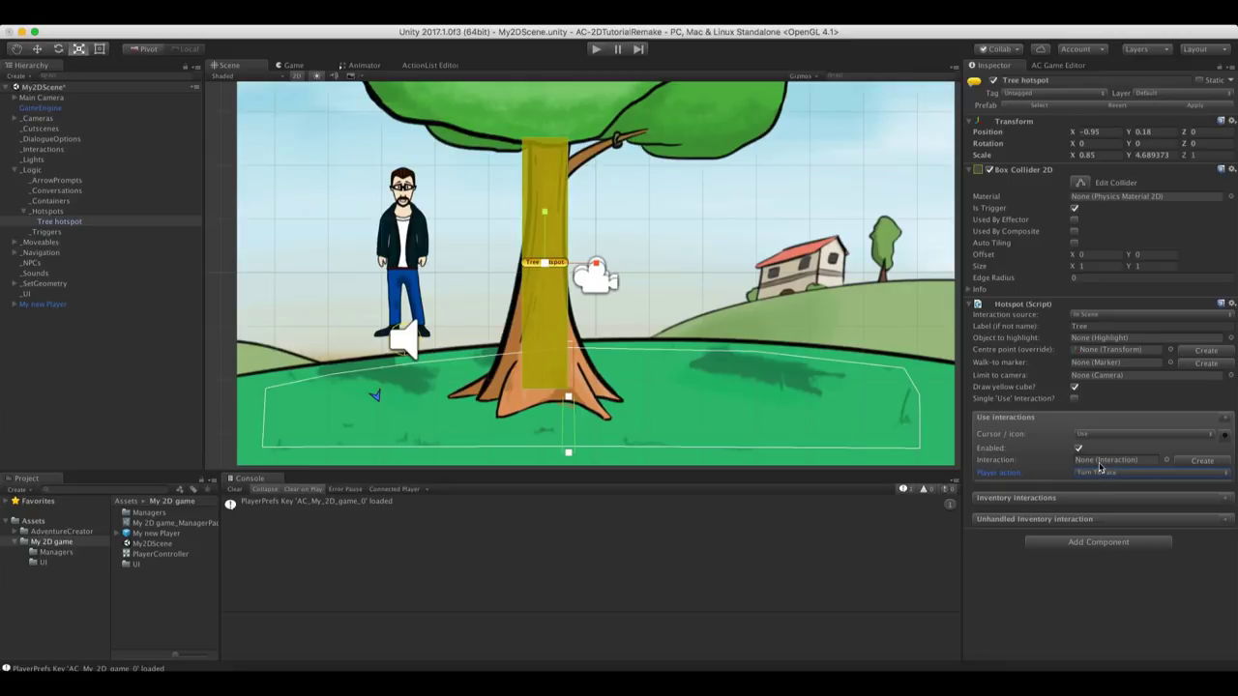
left_click(1179, 463)
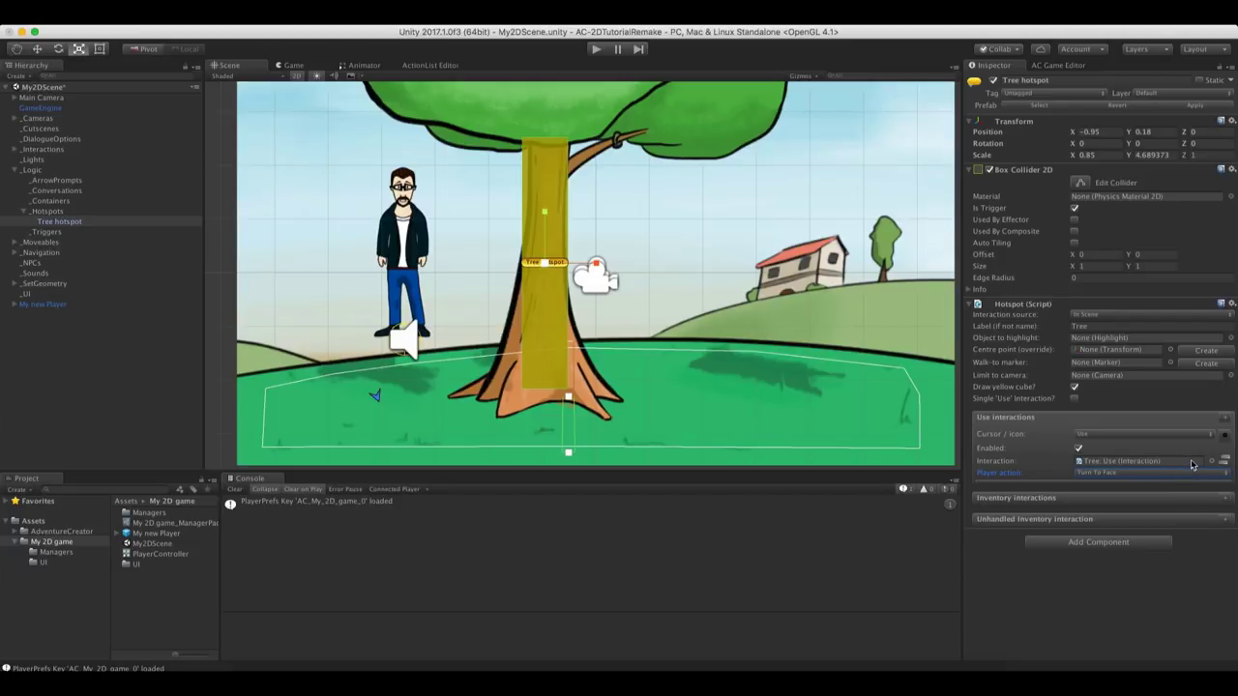
left_click(1117, 462)
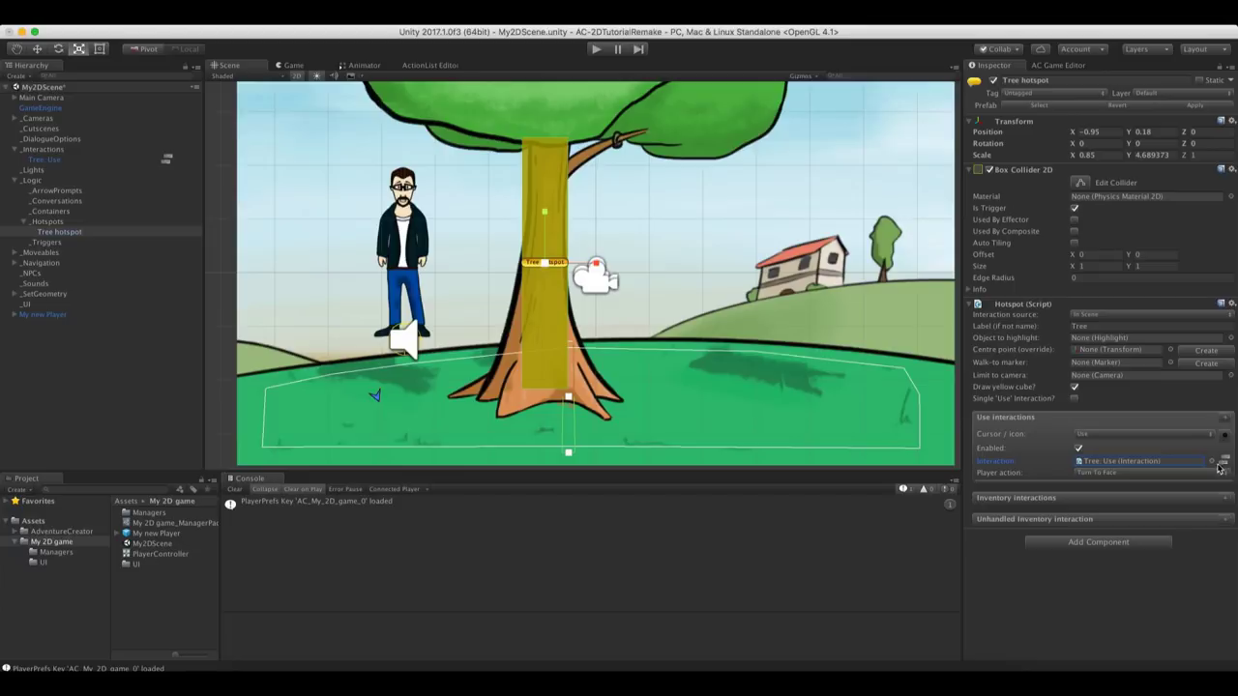
left_click(166, 159)
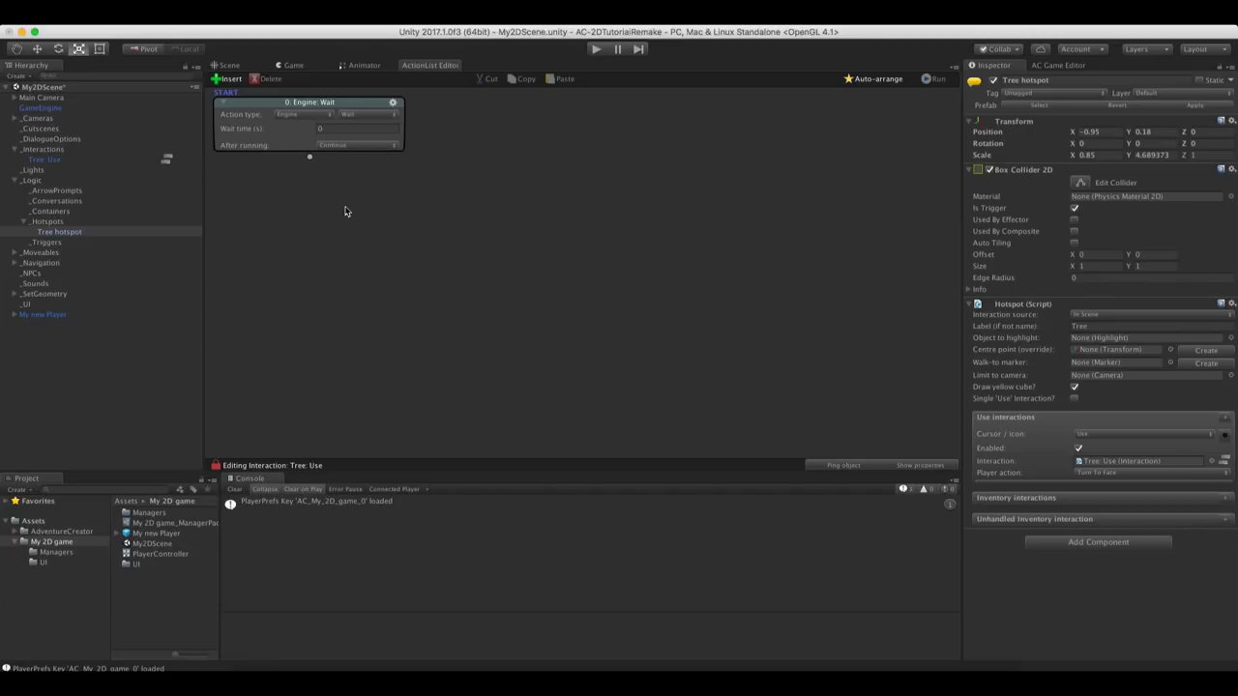
Make the Tree: Use action a Dialogue: Play speech player line and enter its text
left_click(232, 64)
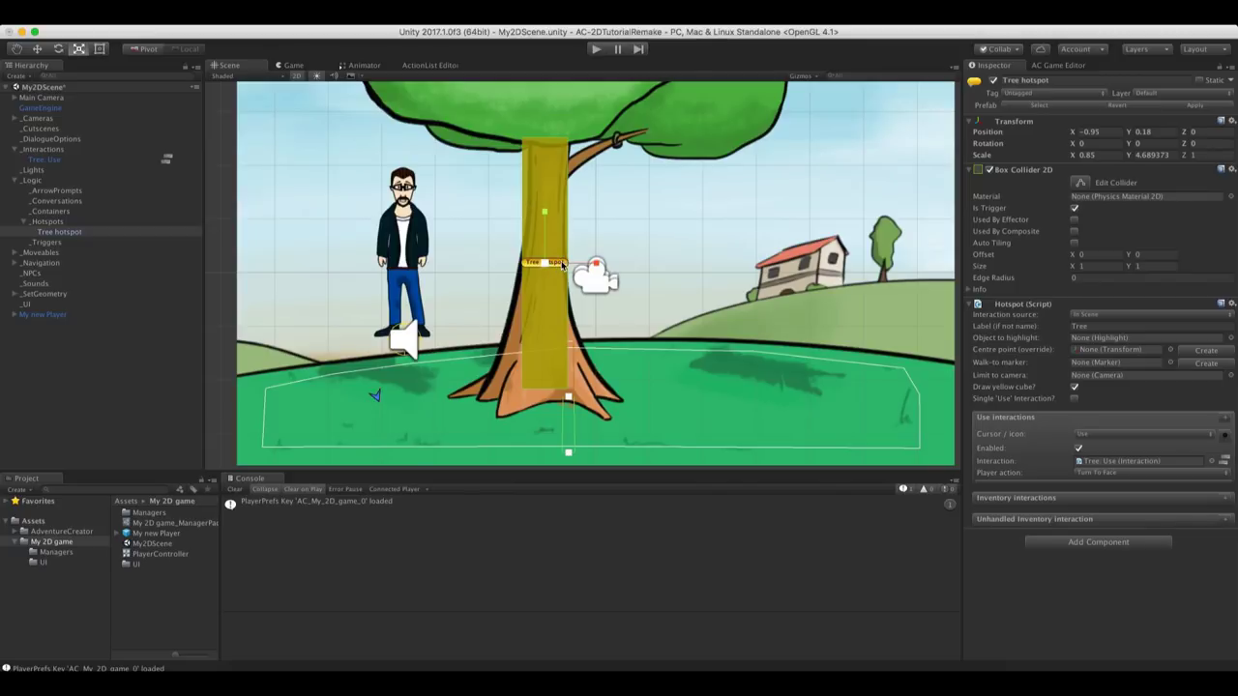
left_click(429, 64)
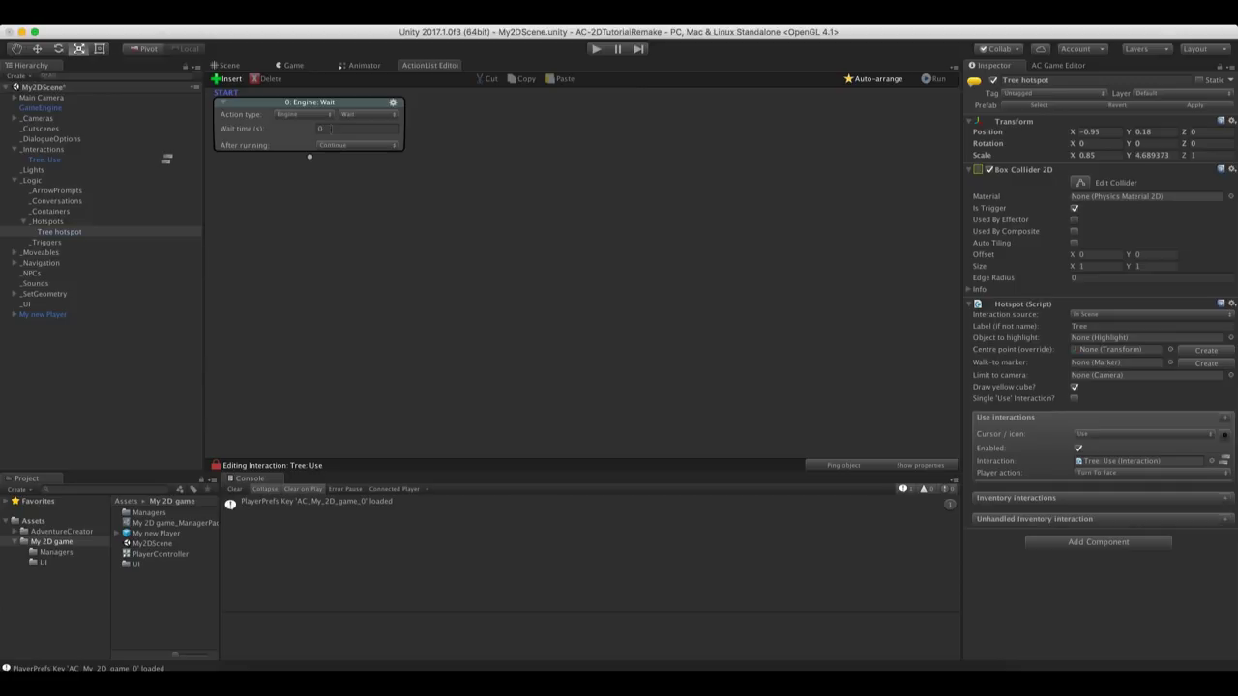
left_click(302, 117)
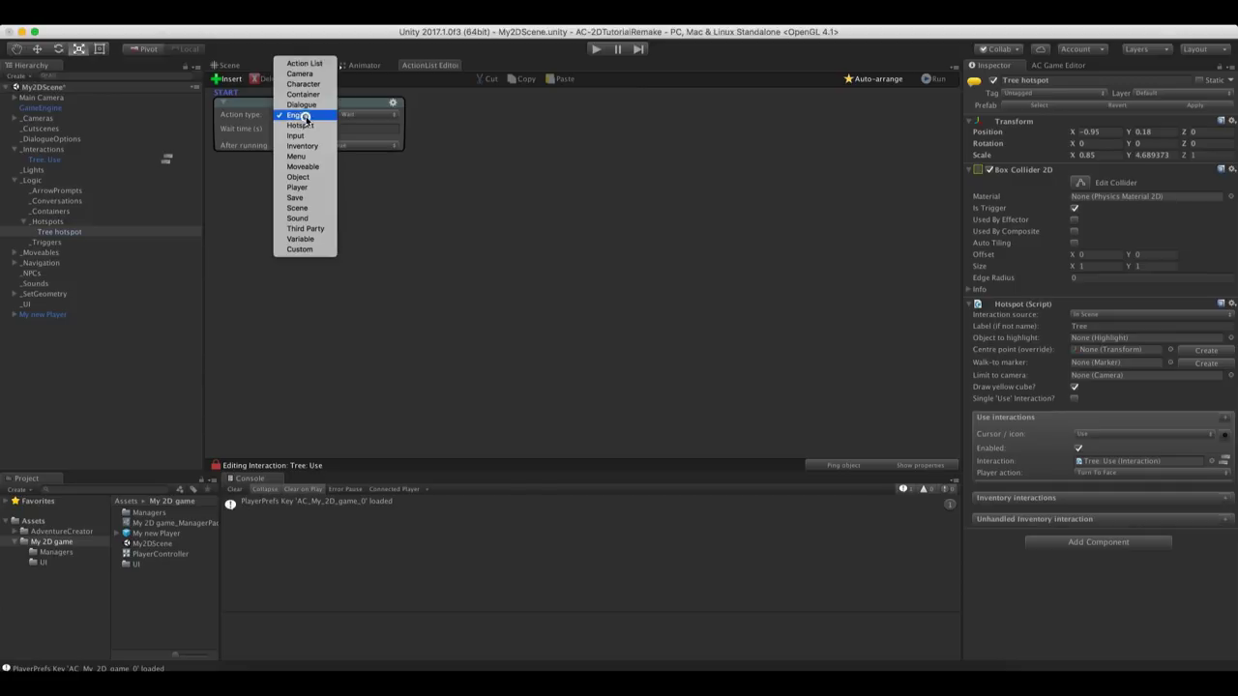
left_click(320, 104)
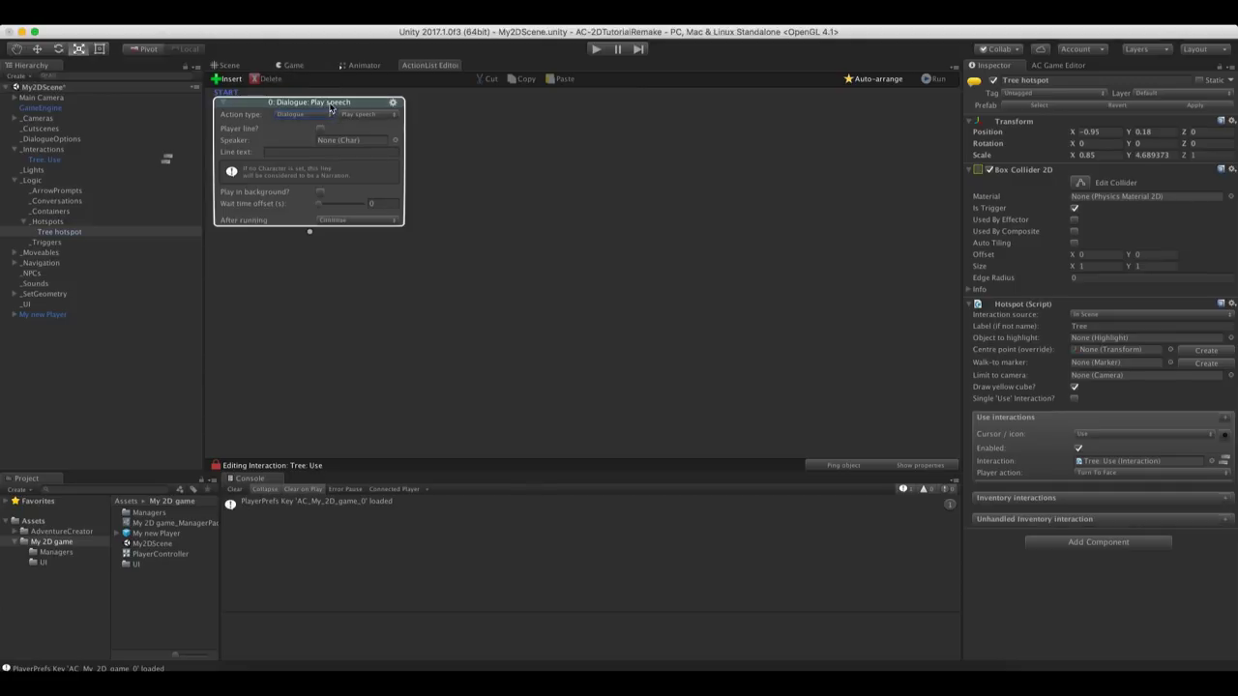
left_click(379, 116)
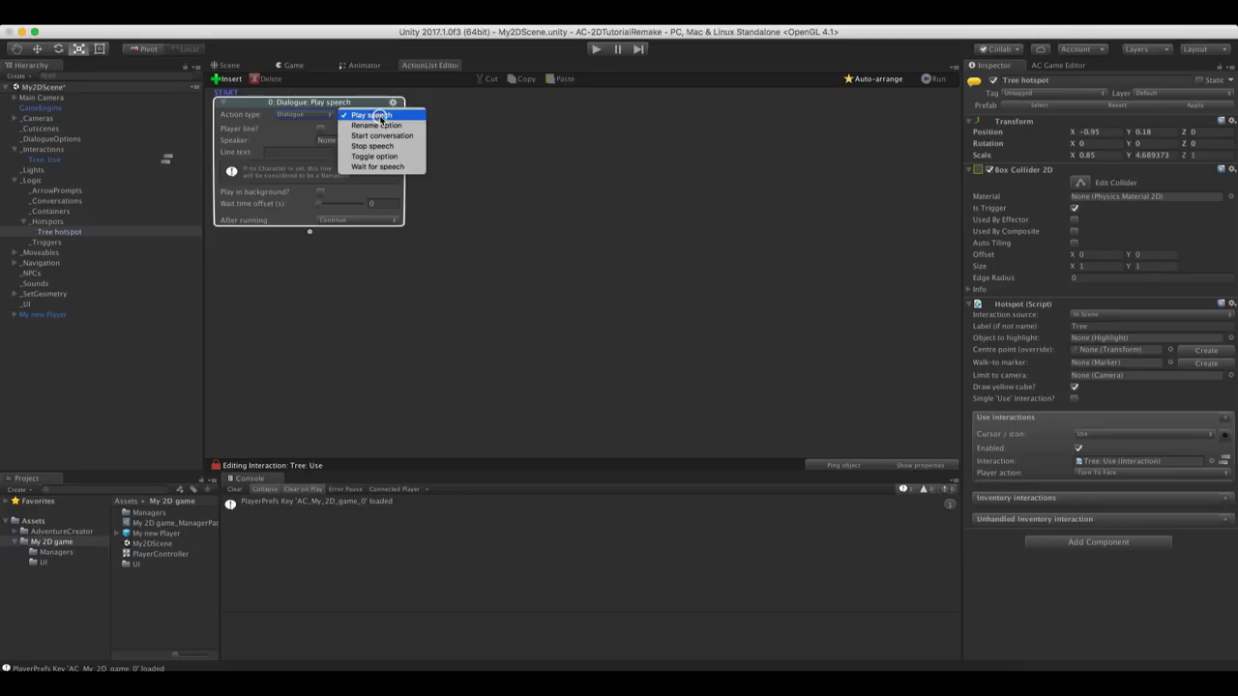
left_click(390, 116)
left_click(387, 128)
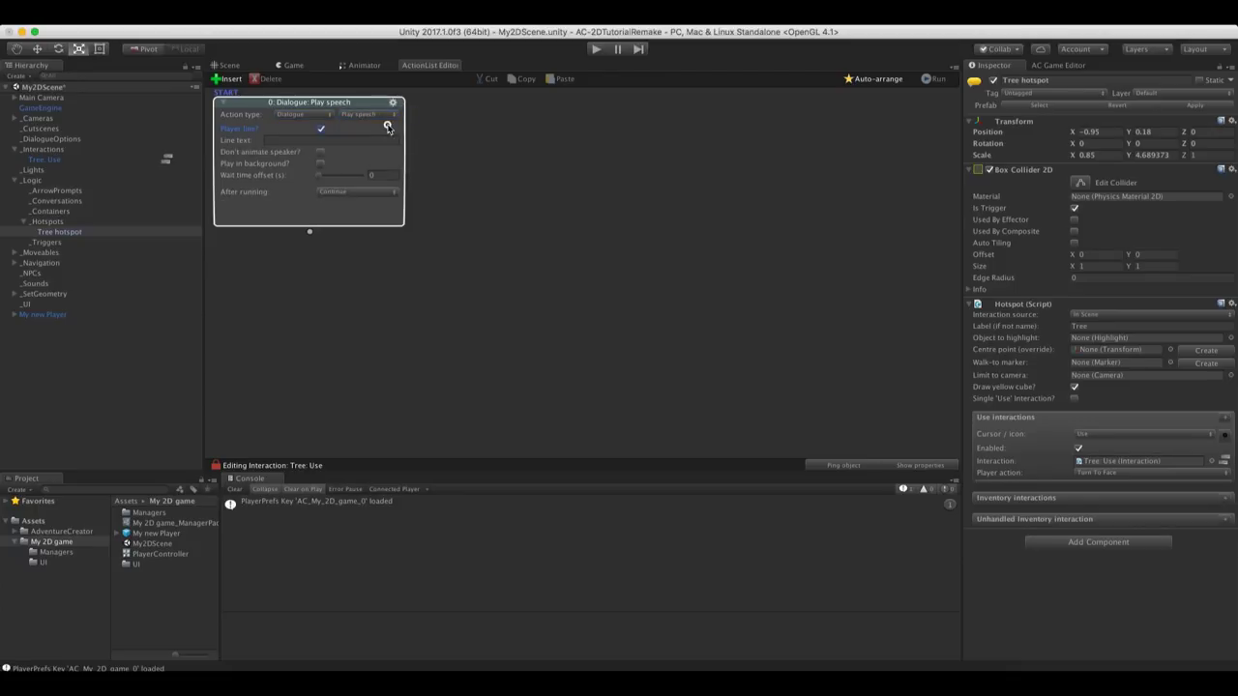
left_click(291, 139)
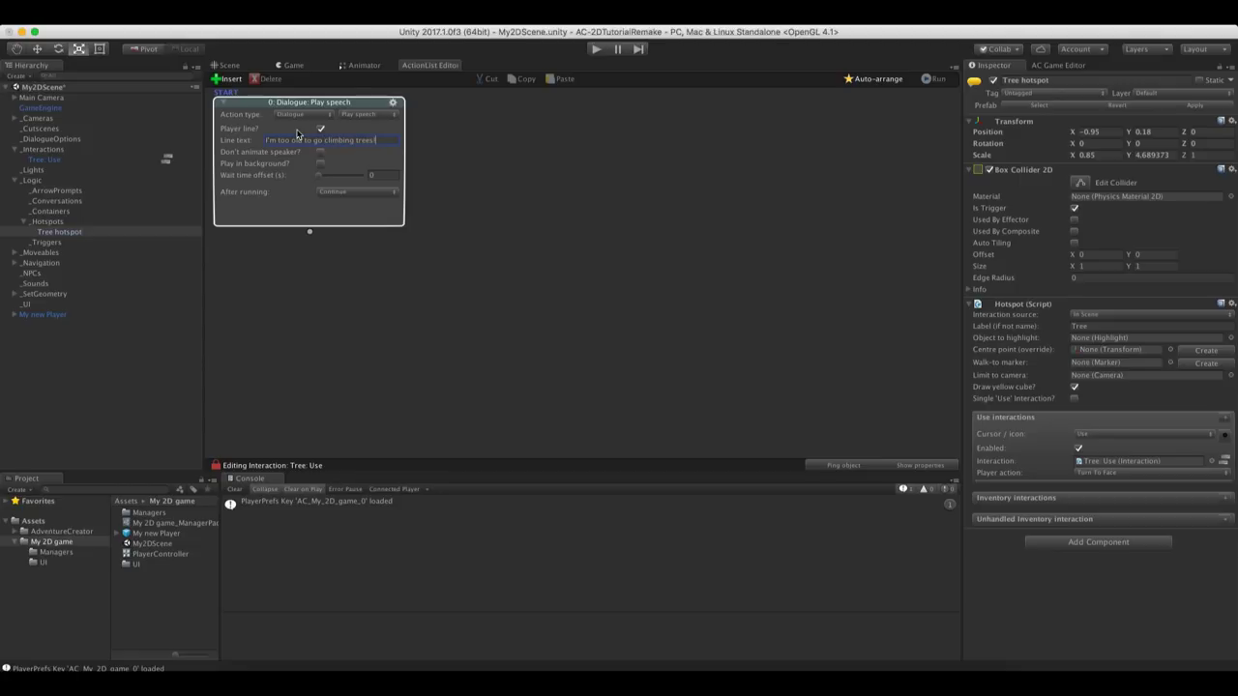
left_click(232, 65)
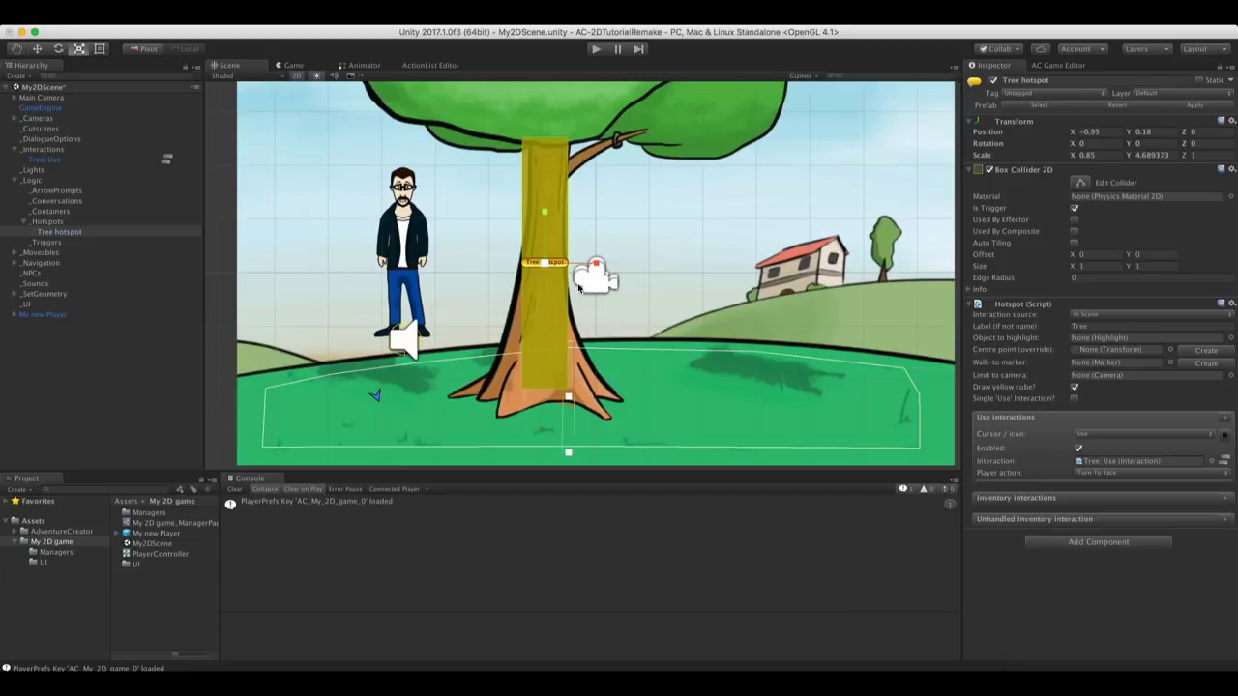
Set the AC Game Editor's Interaction method to Context Sensitive
left_click(1061, 64)
left_click(1066, 83)
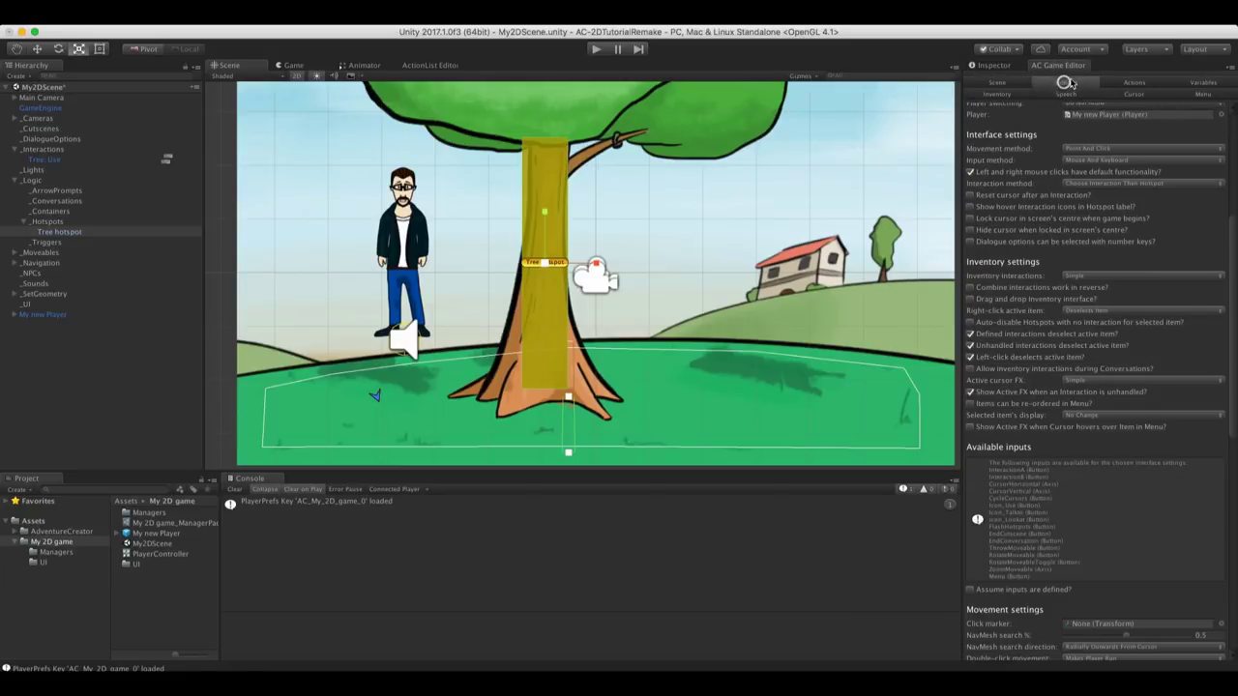
left_click_drag(1234, 226, 1234, 280)
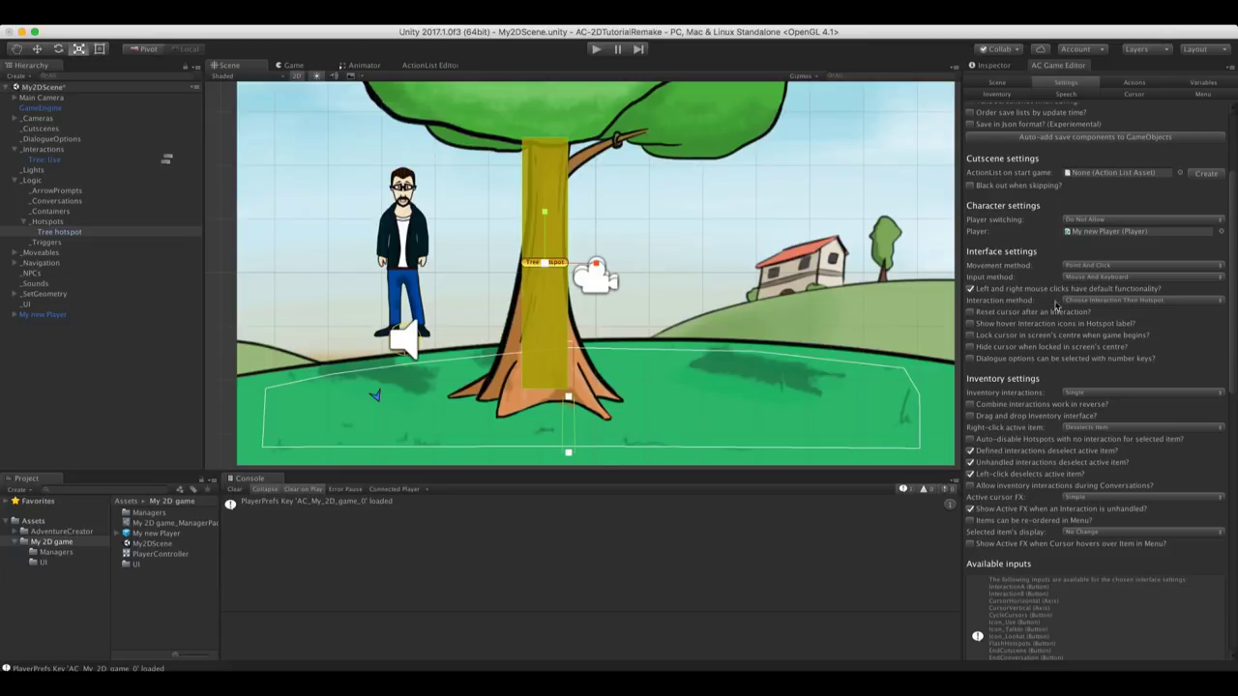
left_click(1179, 301)
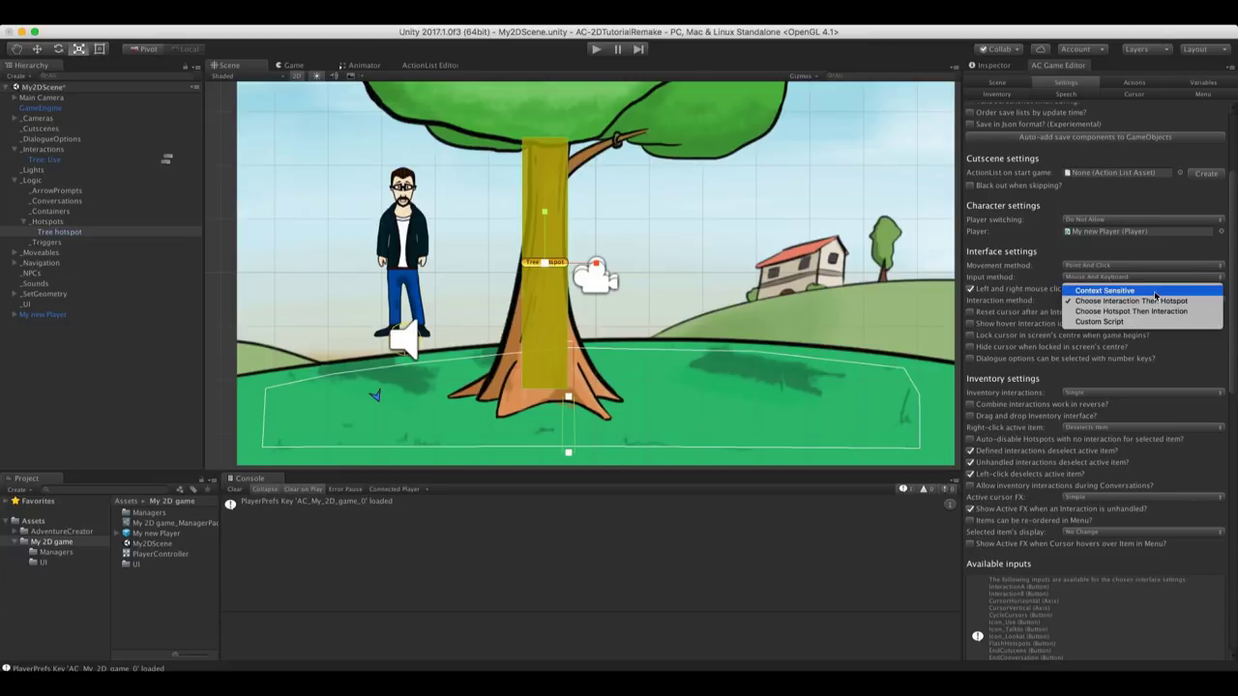
left_click(1156, 290)
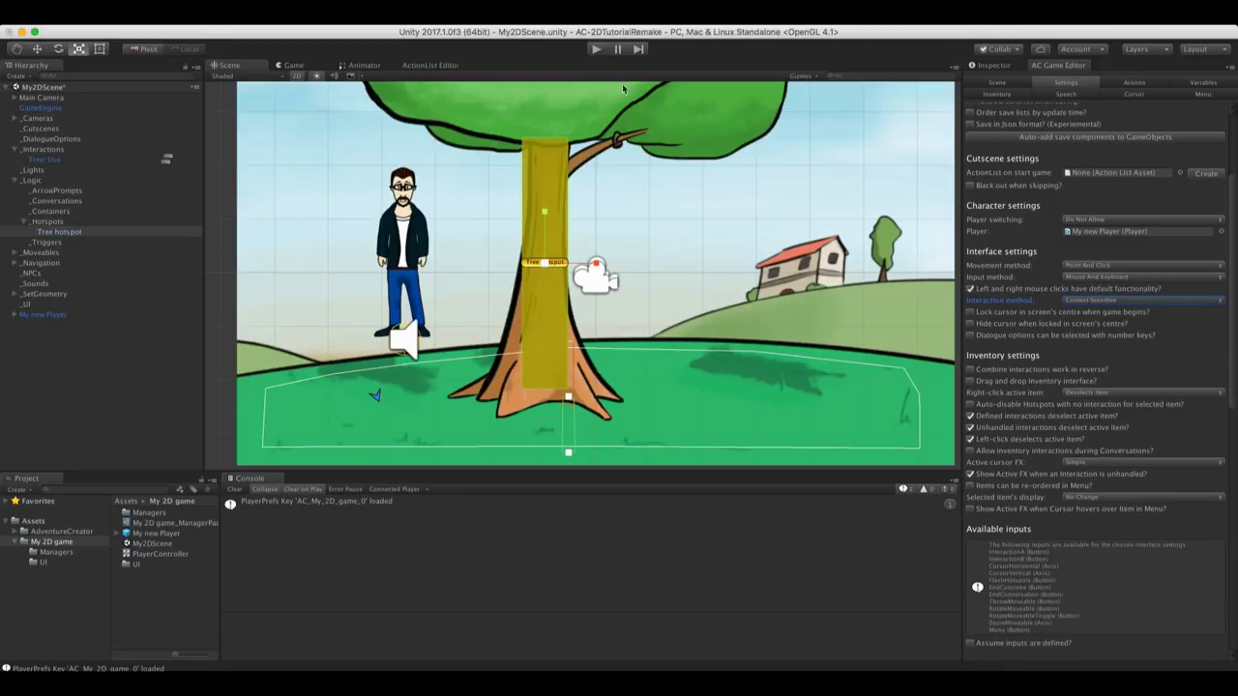
Play-test clicking the tree so the player says "I'm too old to go climbing trees!"
left_click(595, 48)
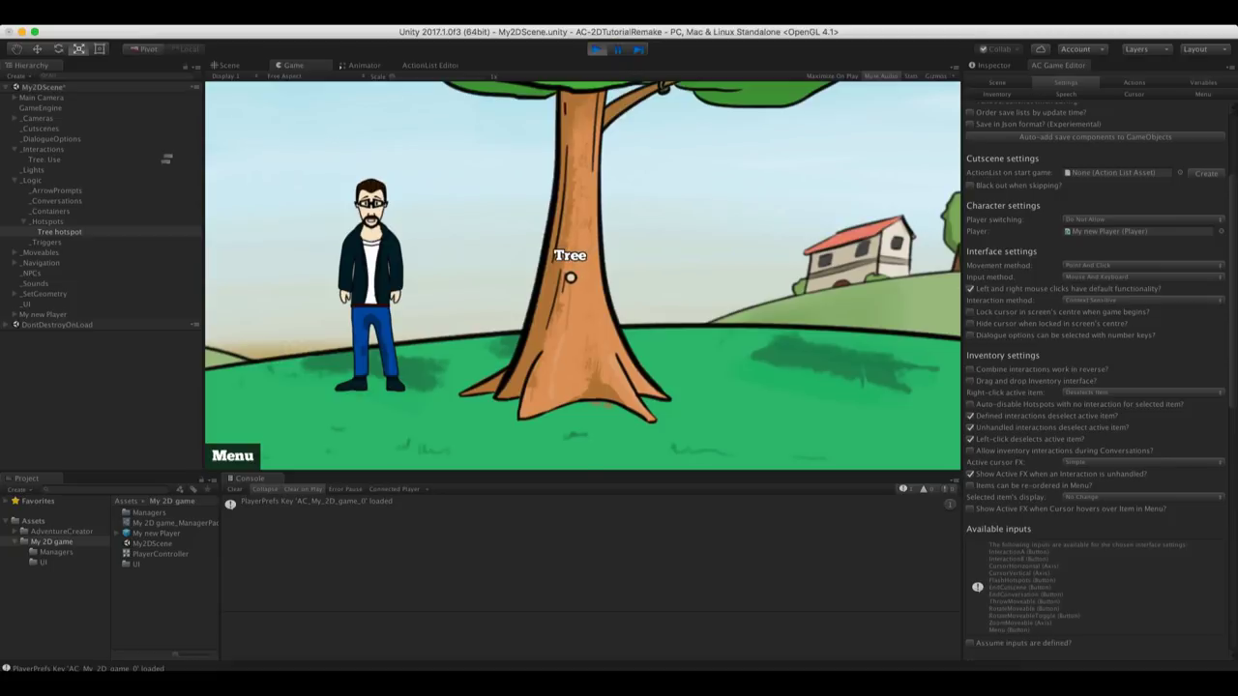
left_click(570, 277)
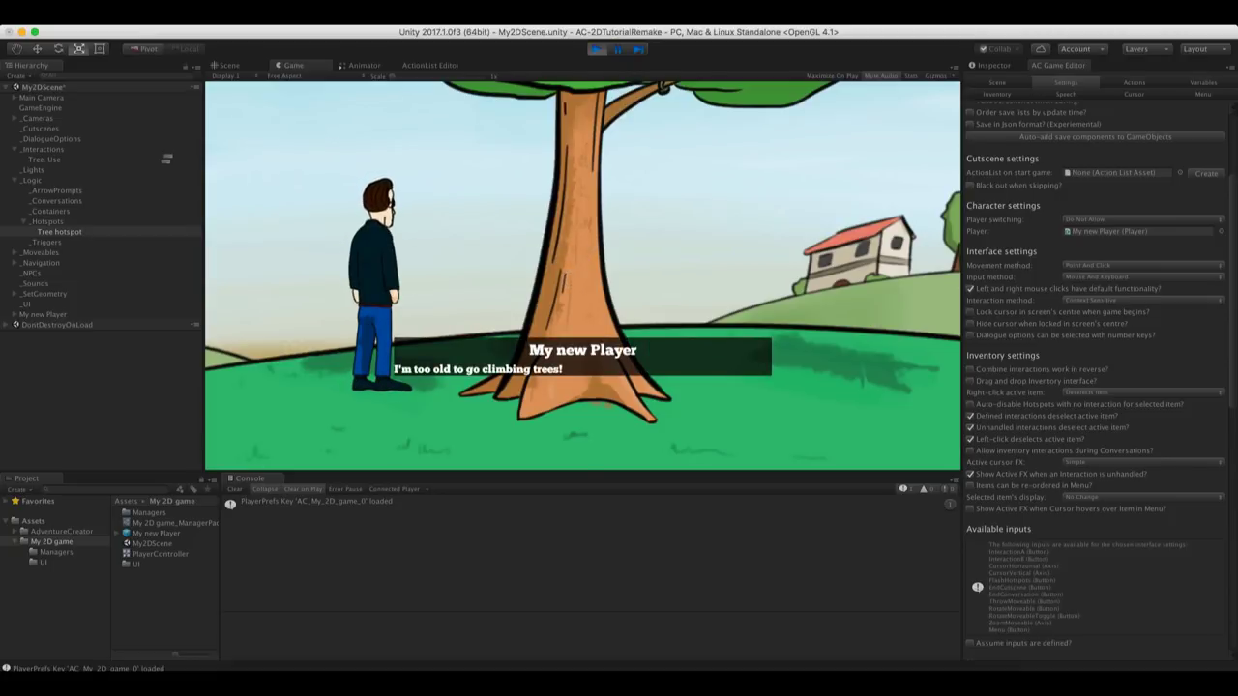
left_click(568, 278)
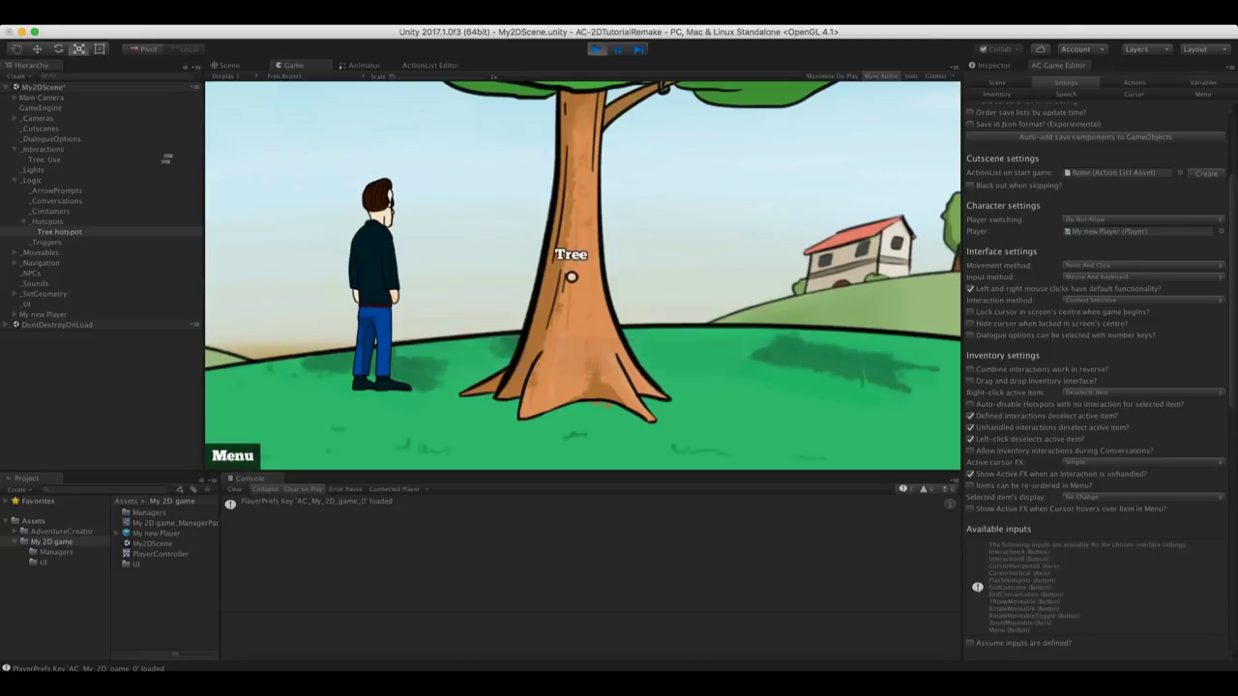
key("super+p")
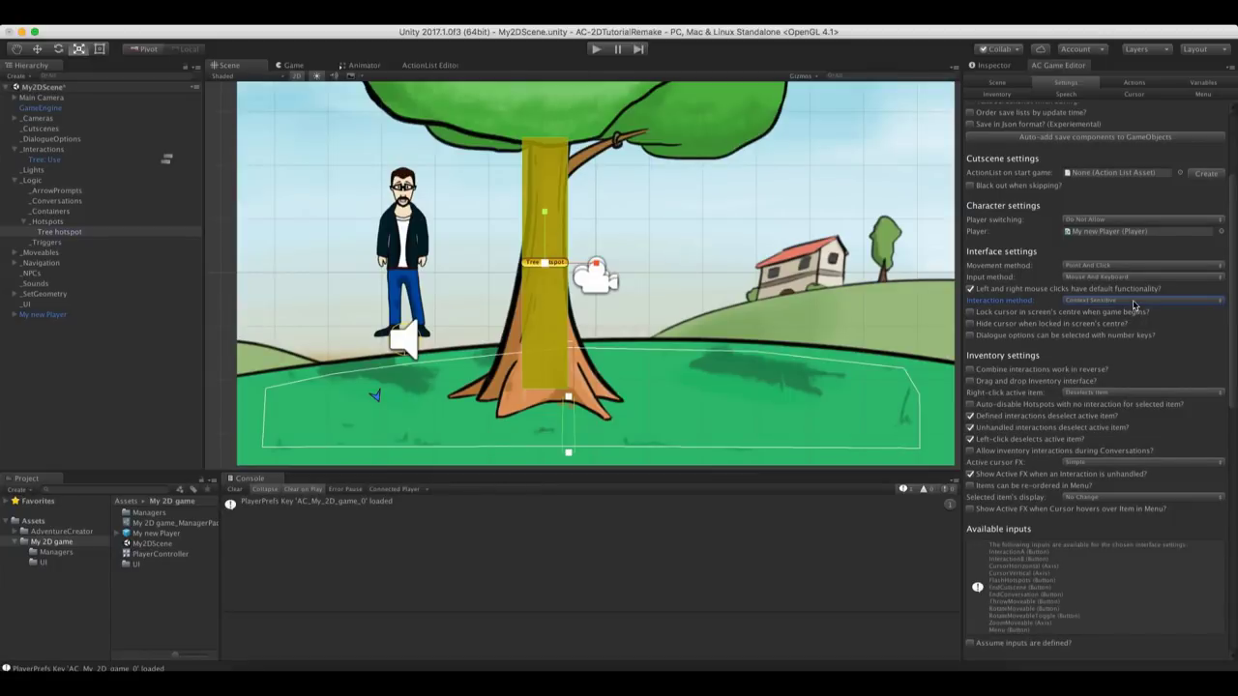
Change the Interaction method dropdown from Context Sensitive to Choose Interaction Then Hotspot
left_click(1133, 304)
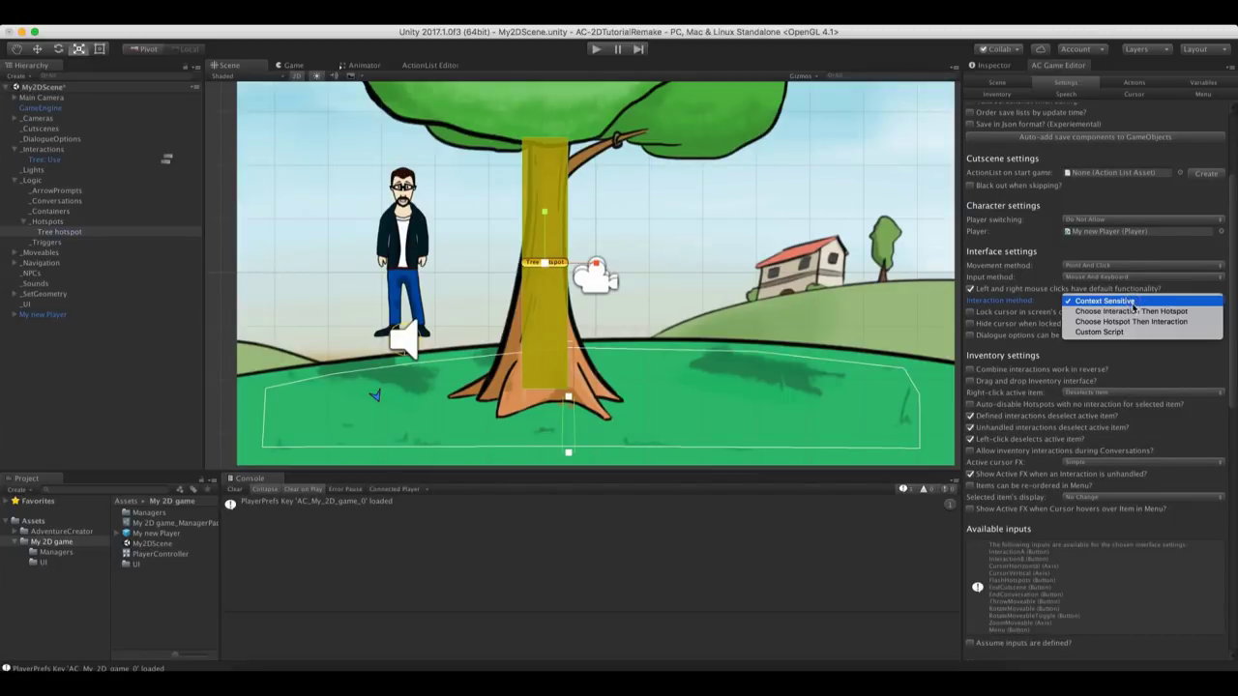
left_click(1204, 315)
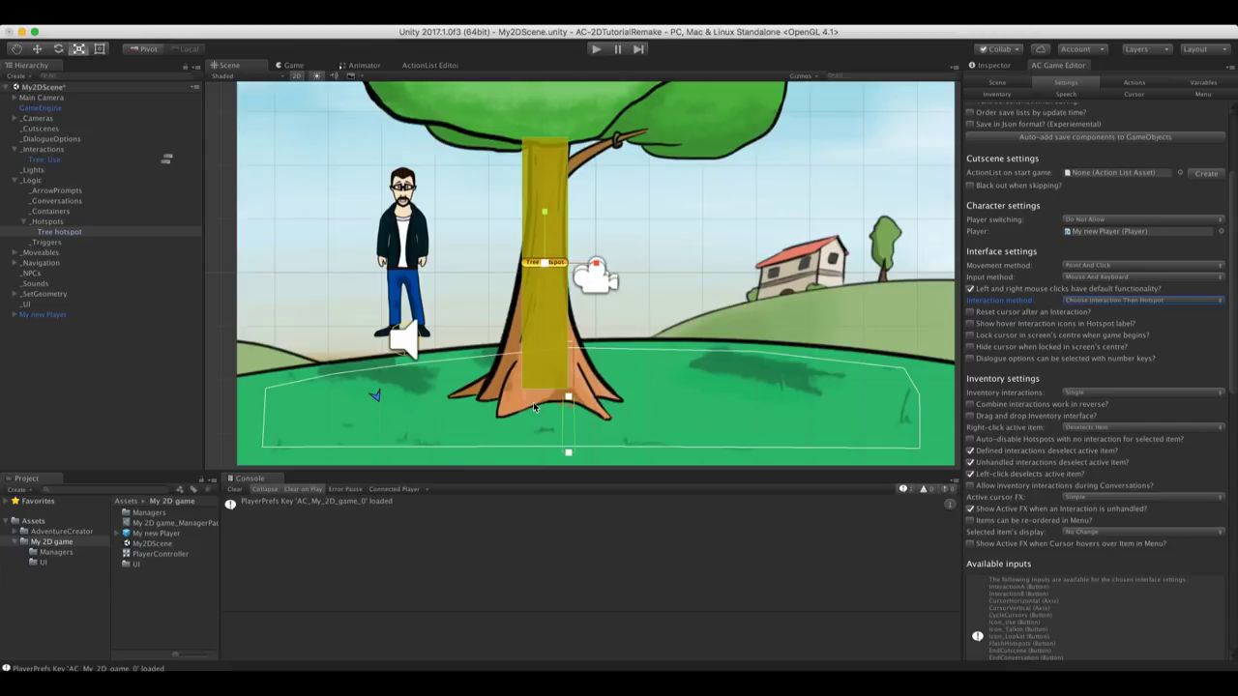
Enable Change cursor based on Interaction? and Cycle Interactions with right-click? in Cursor settings, then play-test
left_click(1152, 97)
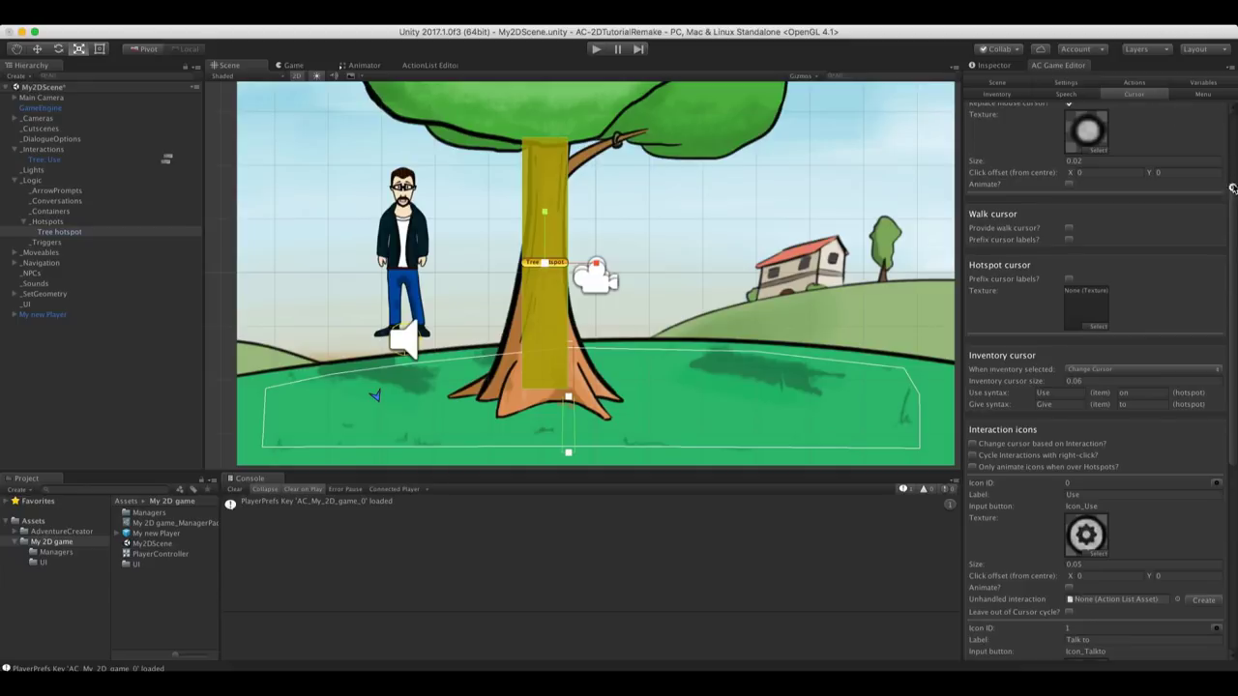
left_click_drag(1232, 187, 1234, 334)
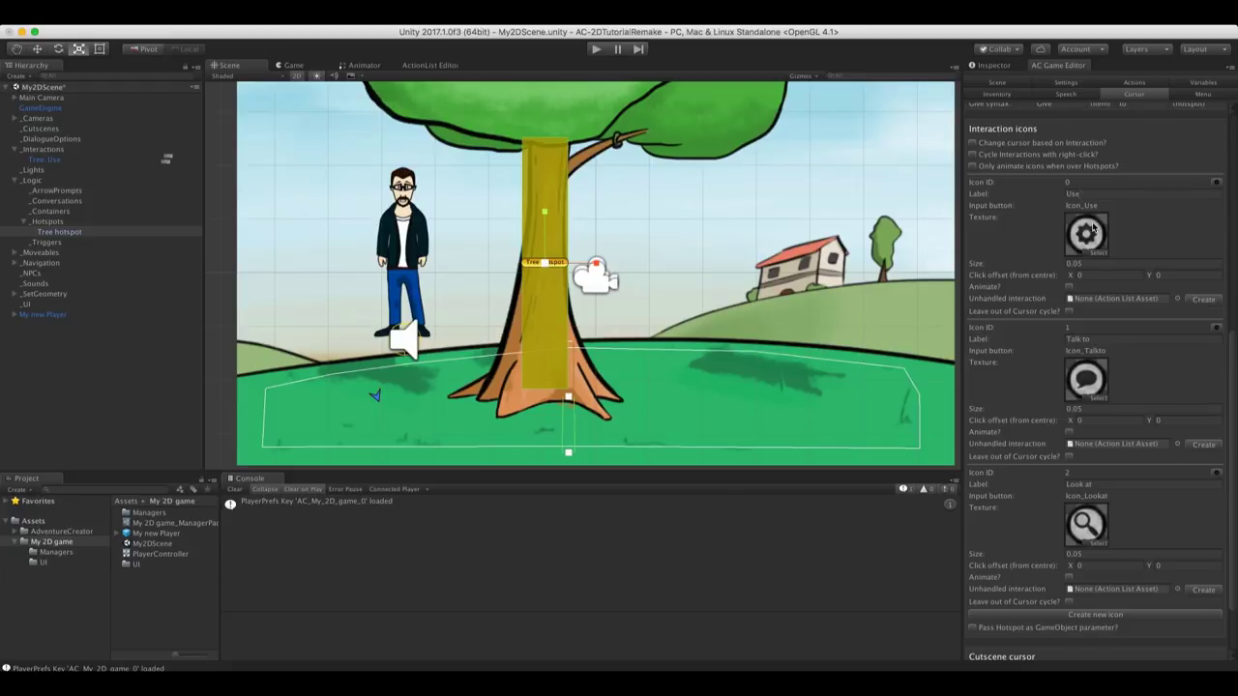
scroll(1163, 252, "up", 1)
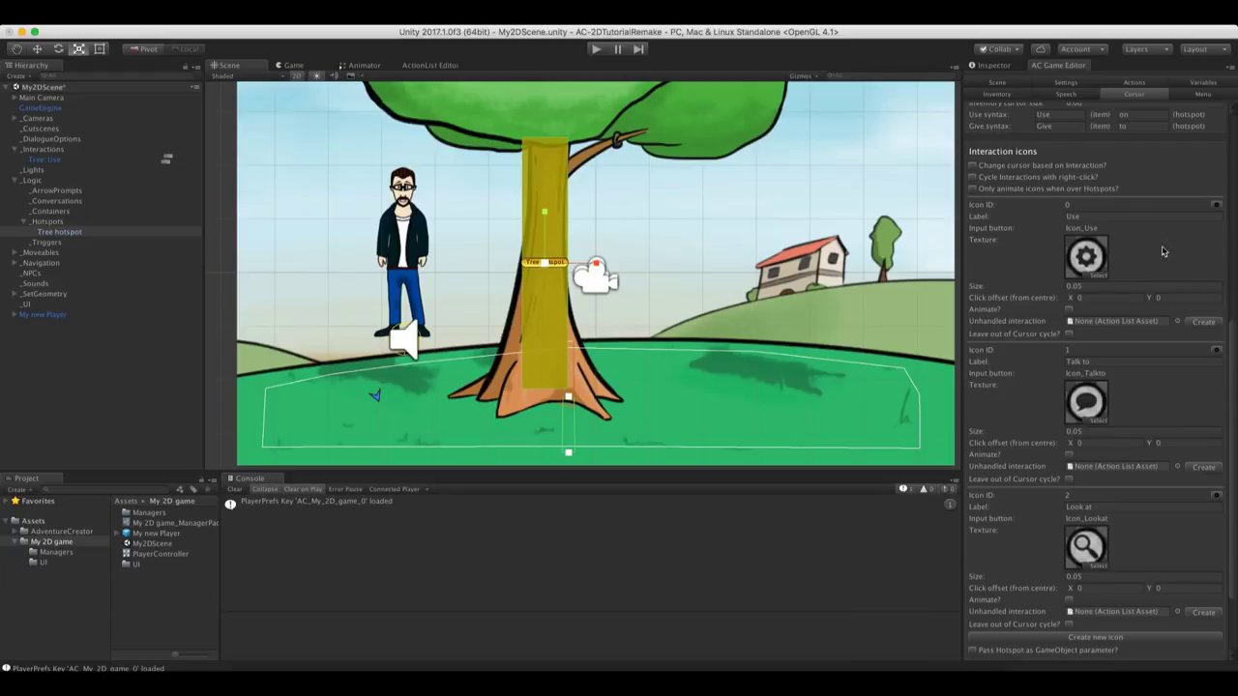
left_click(972, 165)
left_click(972, 177)
left_click(596, 48)
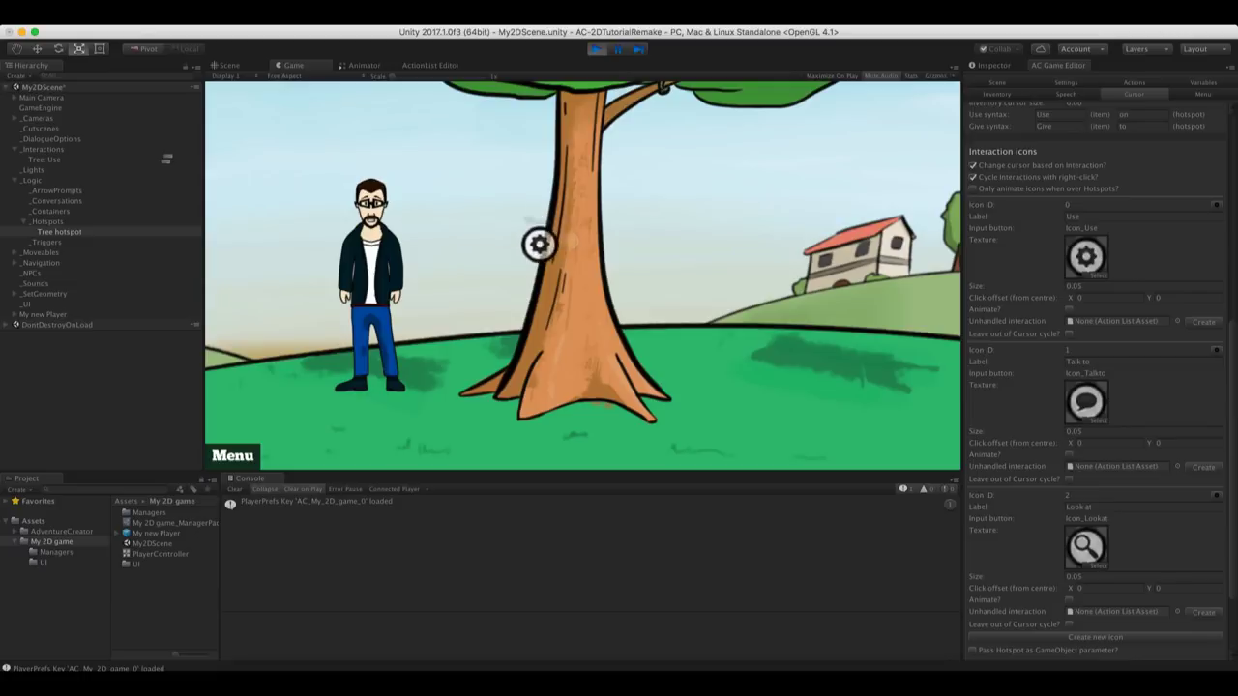
Right-click through the Look at, Talk to and Use cursors, then use the tree
right_click(508, 251)
right_click(509, 256)
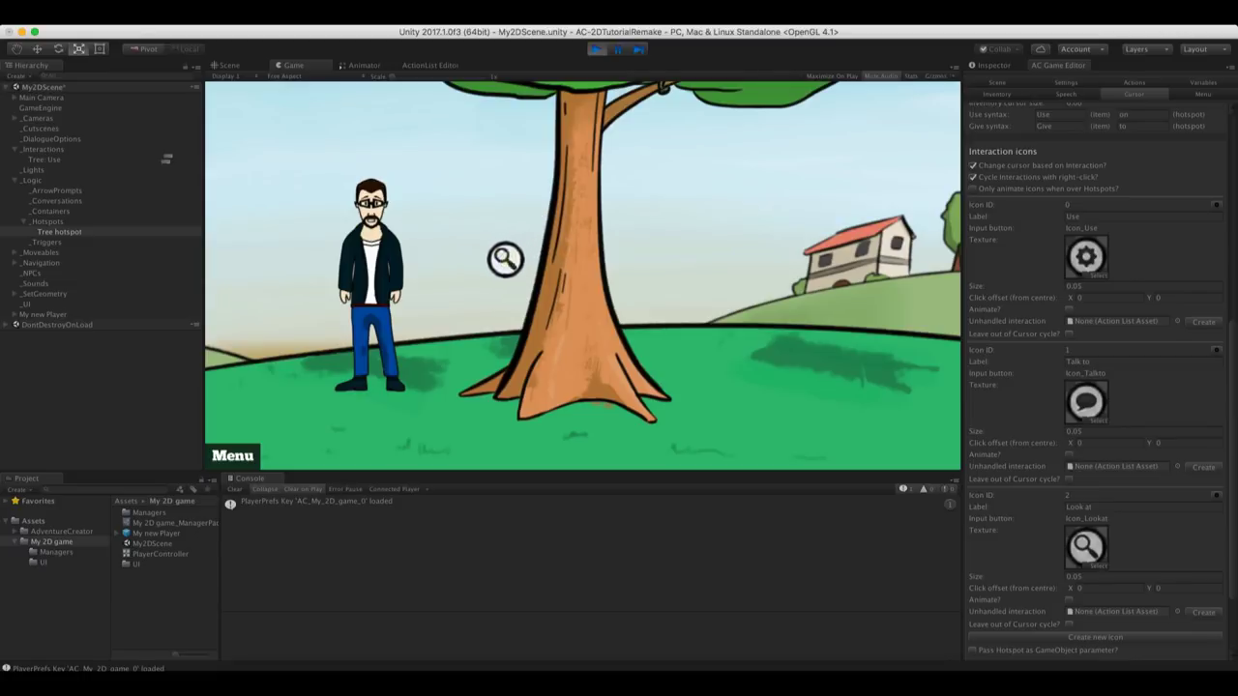
right_click(518, 271)
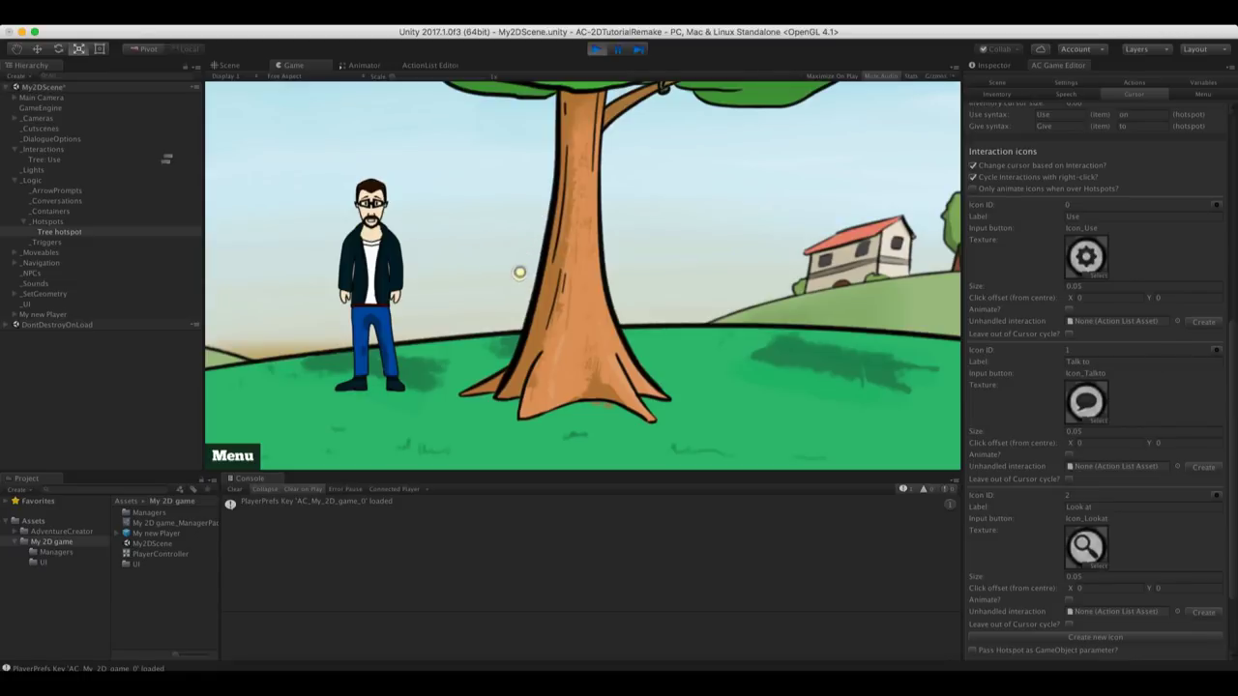
right_click(519, 272)
right_click(517, 270)
right_click(518, 270)
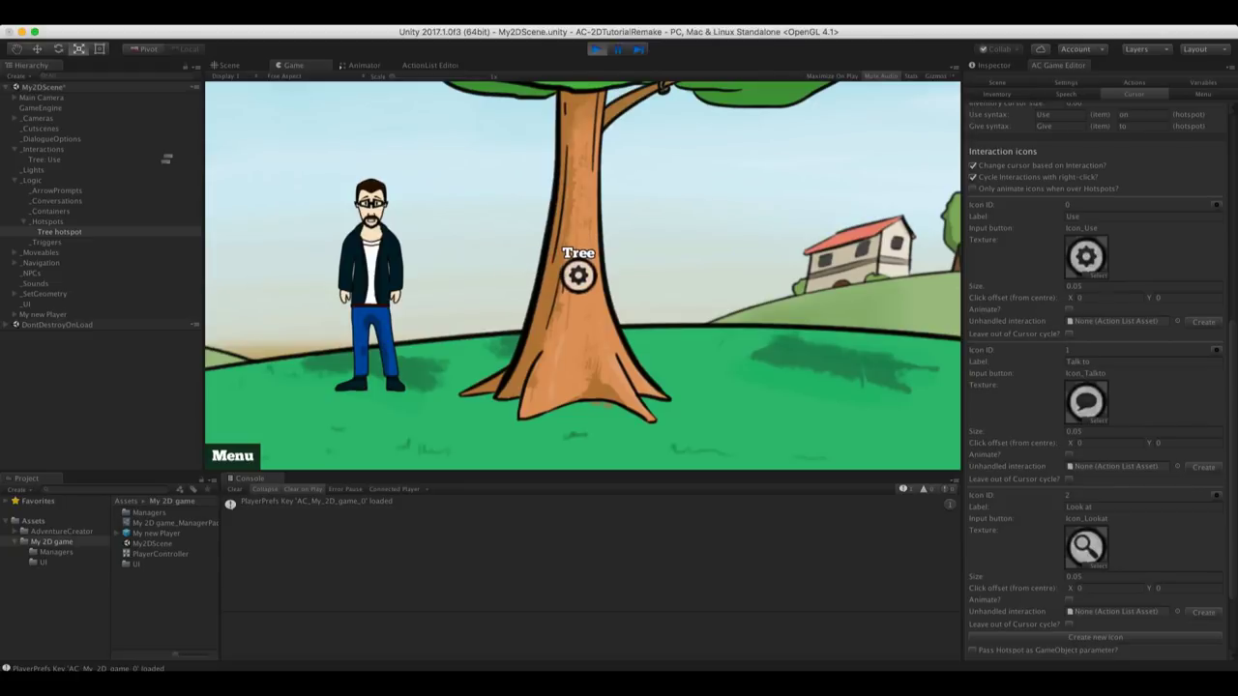
left_click(566, 271)
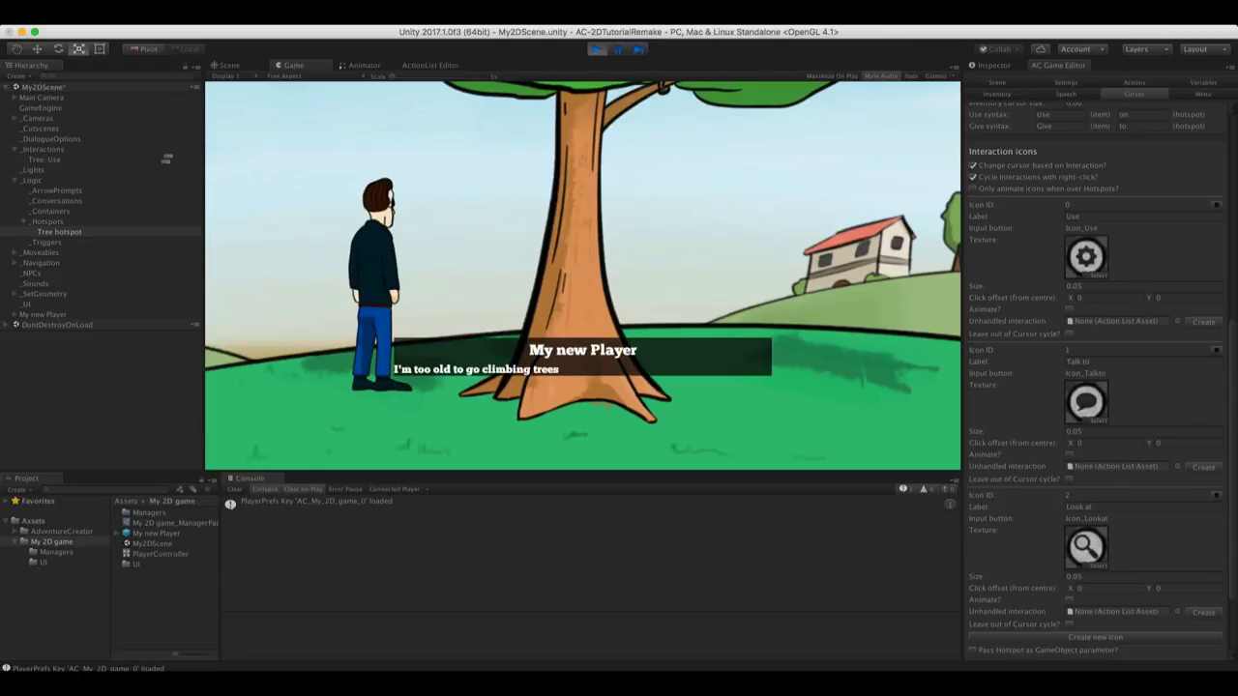
Cycle the cursor over the tree to Look at and show the Tree hotspot's Inspector again
right_click(566, 257)
right_click(567, 257)
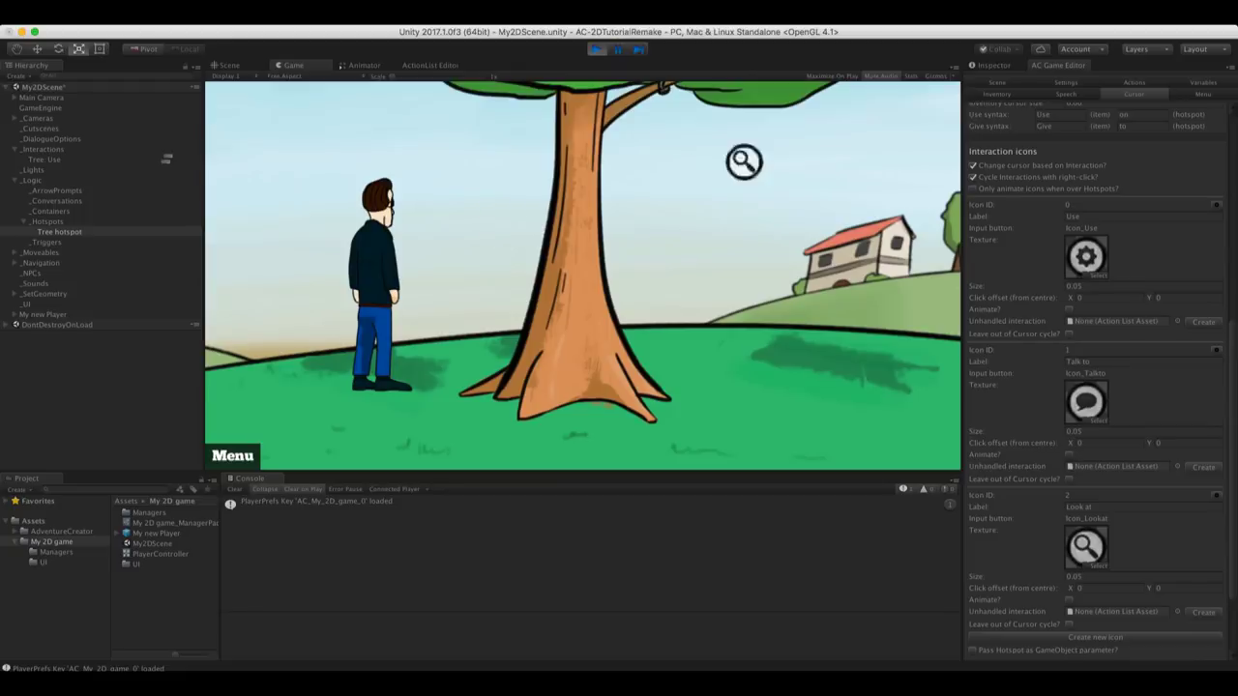
left_click(998, 66)
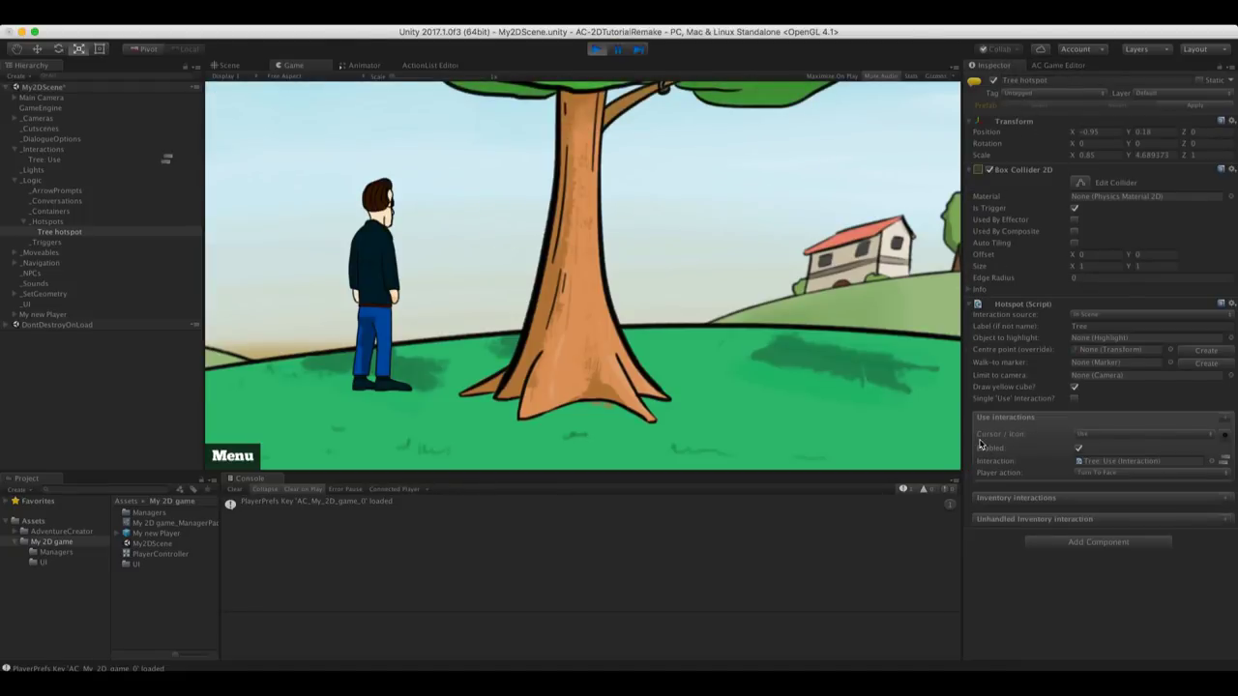
Keep Use as the first interaction's cursor and stop the game preview
left_click(1099, 435)
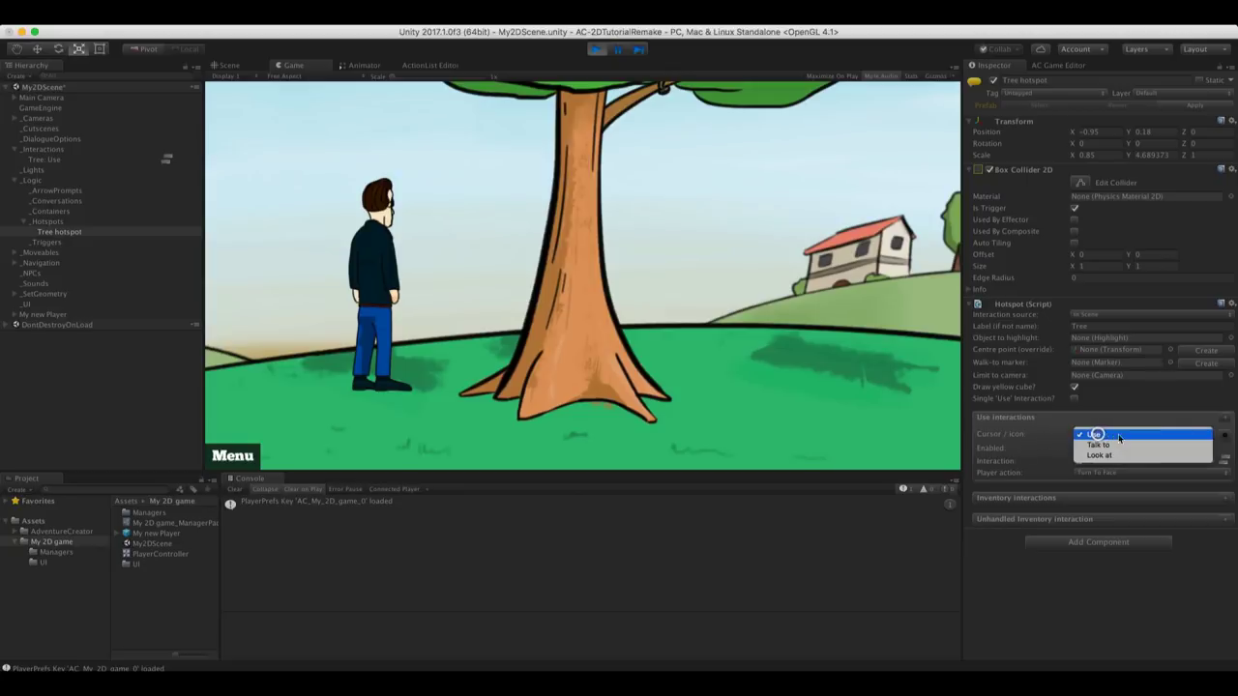
left_click(1056, 437)
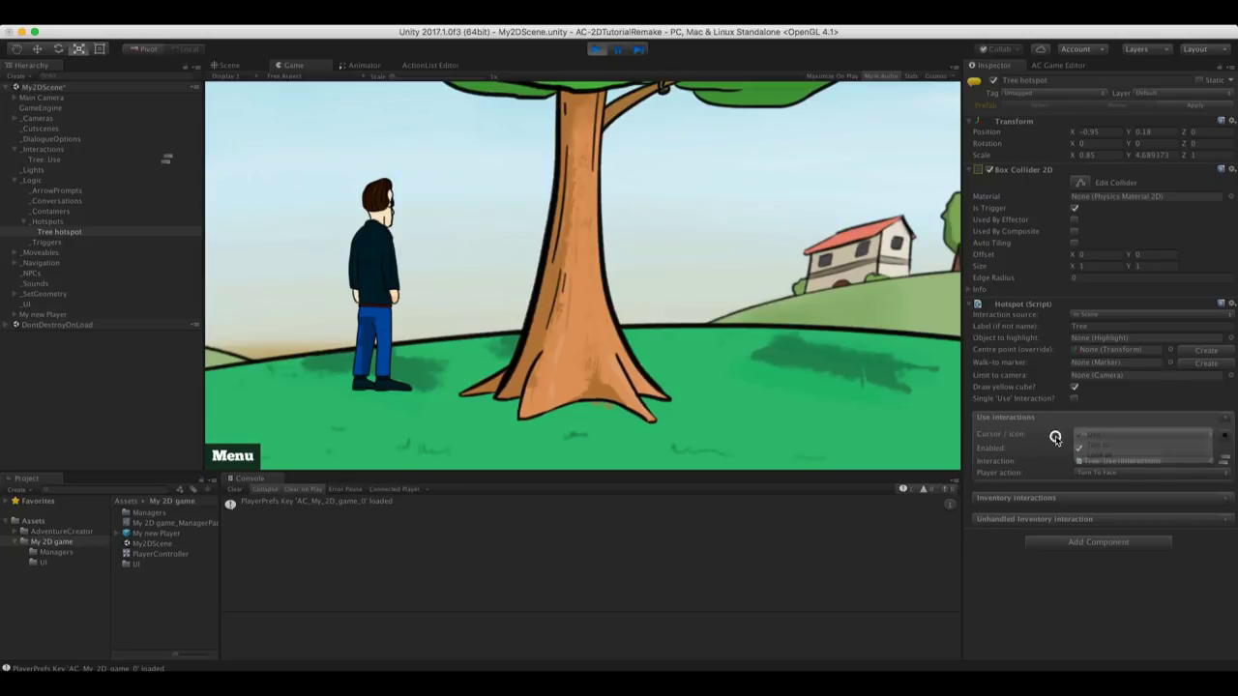
left_click(598, 51)
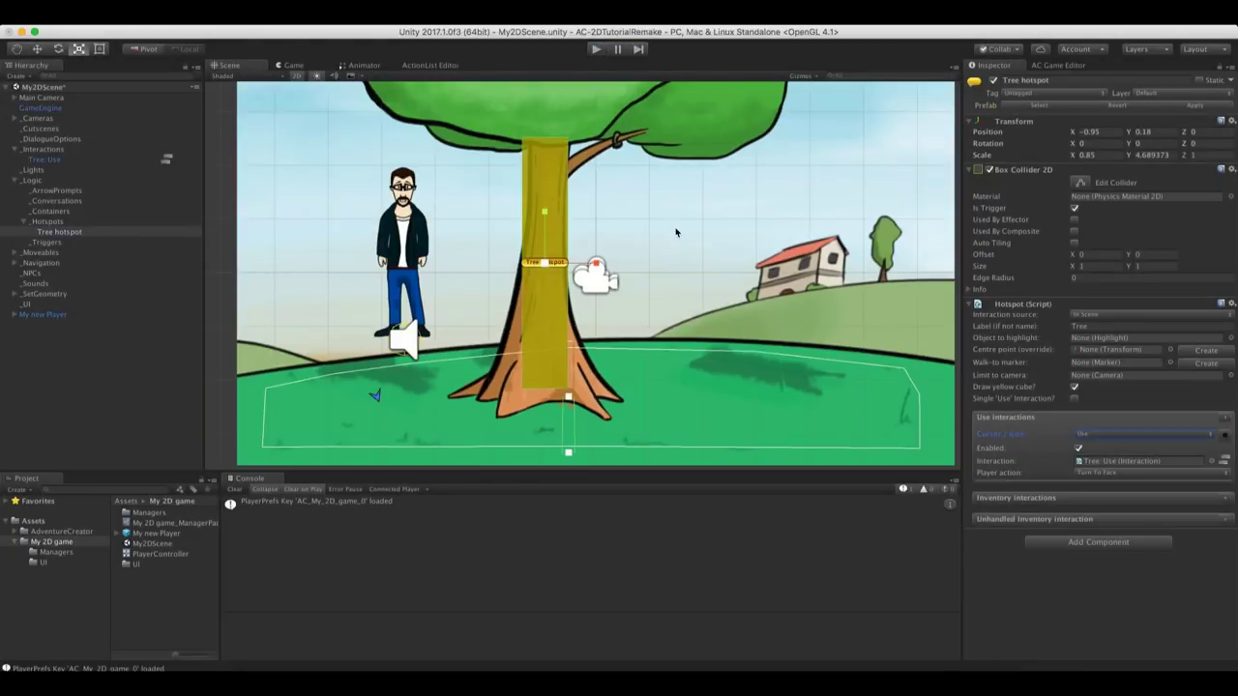
Add a Look at interaction with a new Tree: Look at ActionList and Walk To Marker player action
left_click(1225, 418)
left_click(1112, 496)
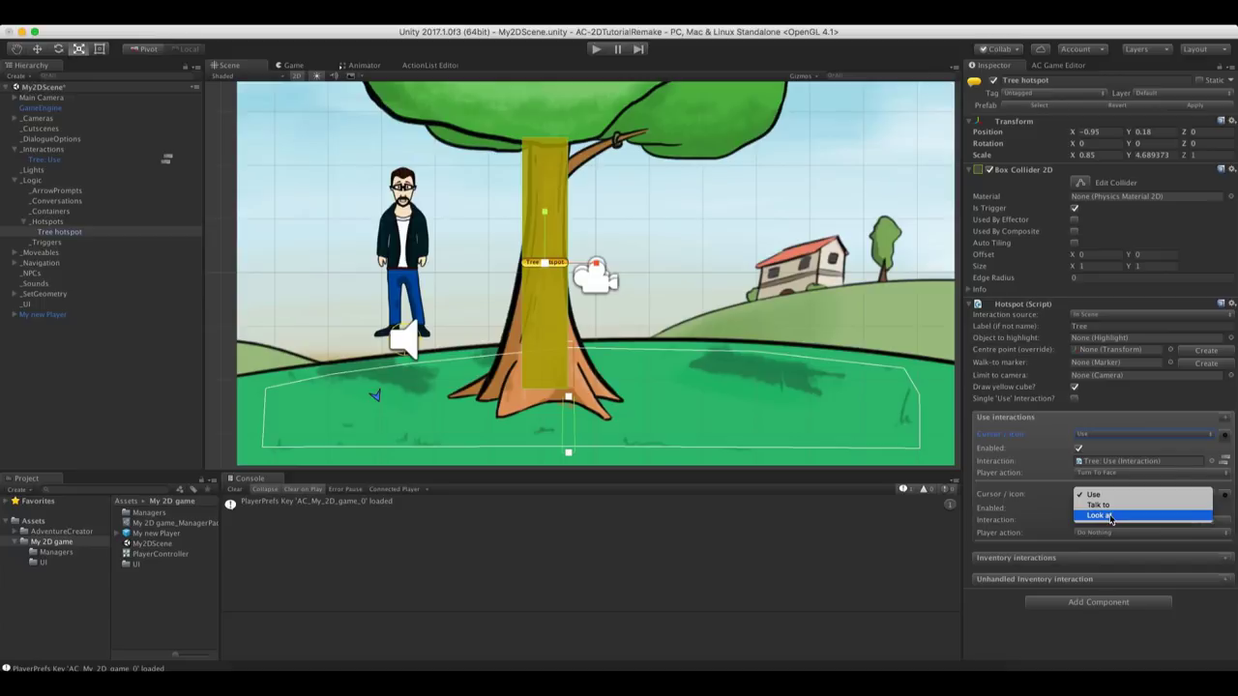
left_click(1119, 516)
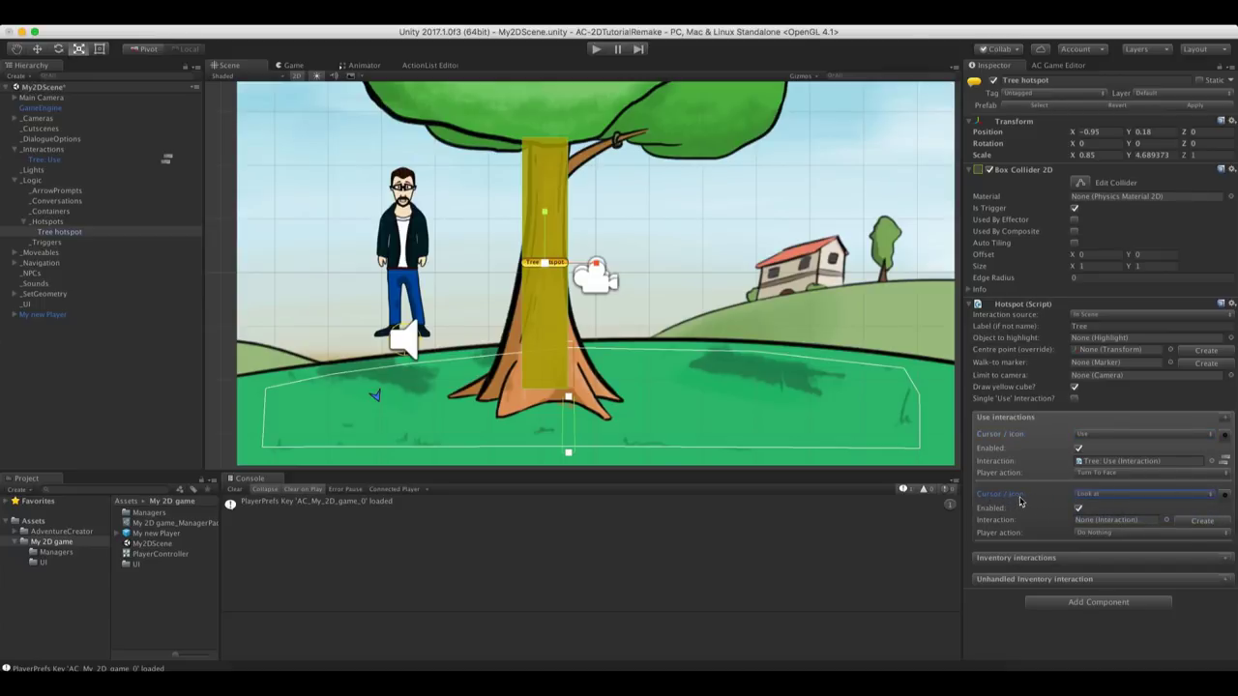
left_click(1186, 525)
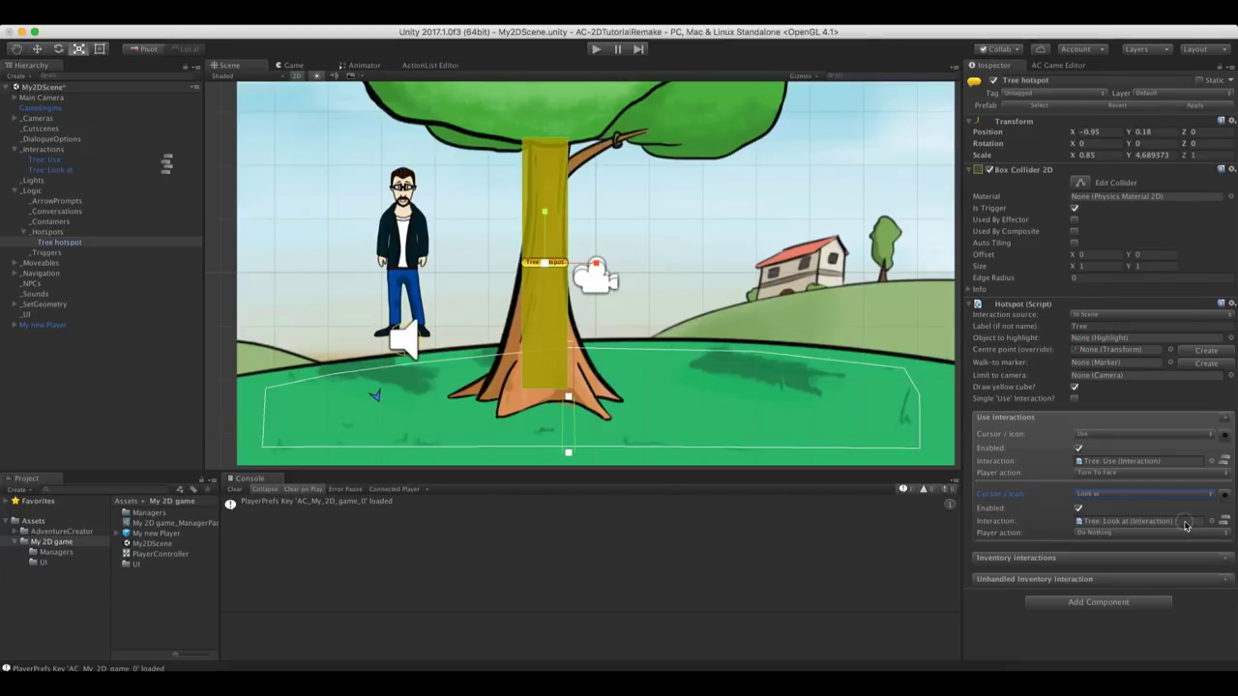
left_click(1129, 523)
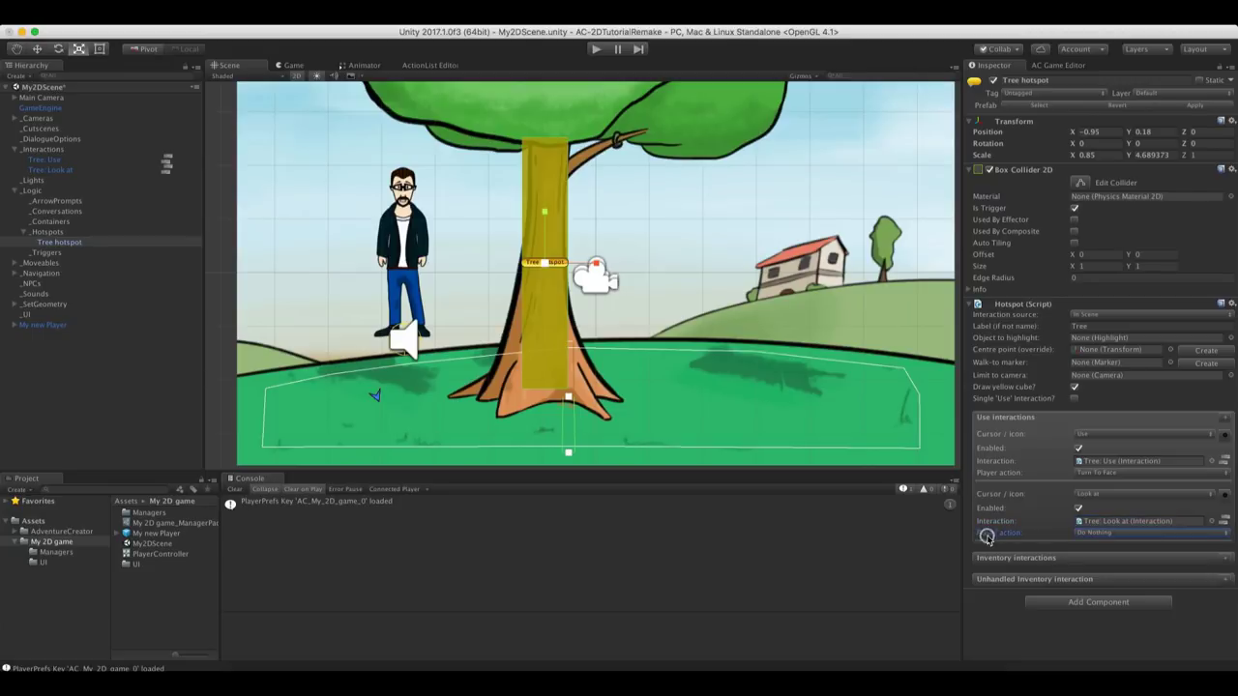
left_click(1145, 534)
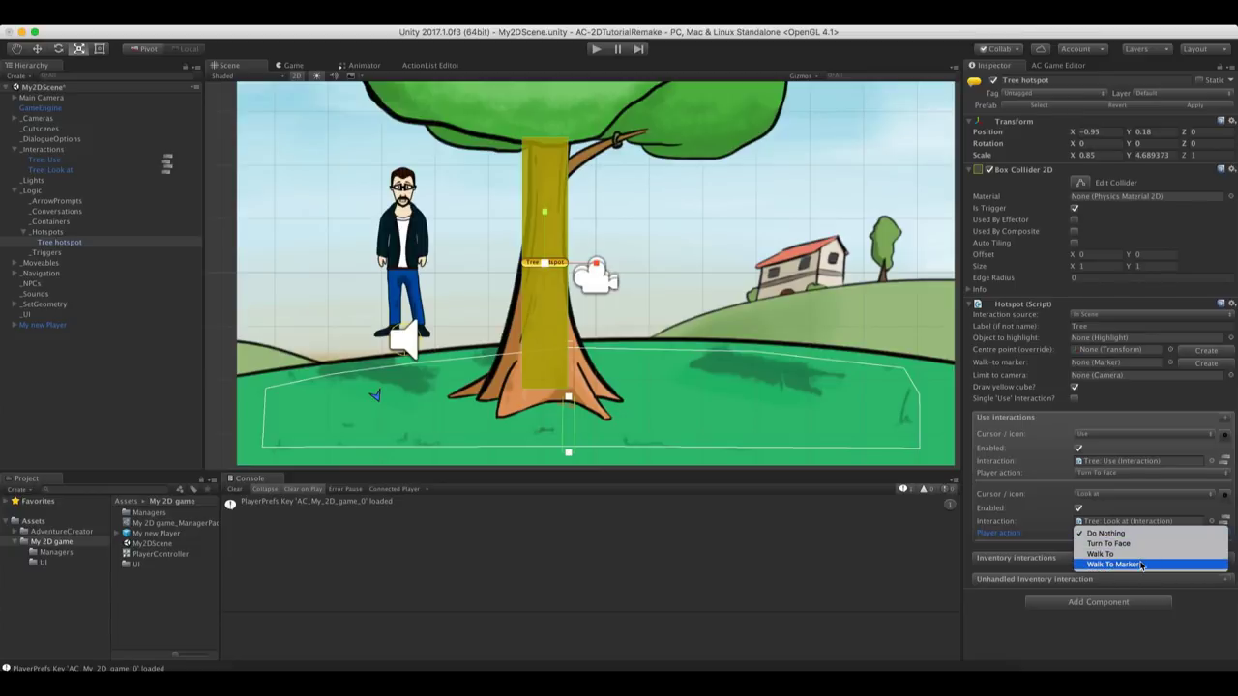
left_click(1143, 565)
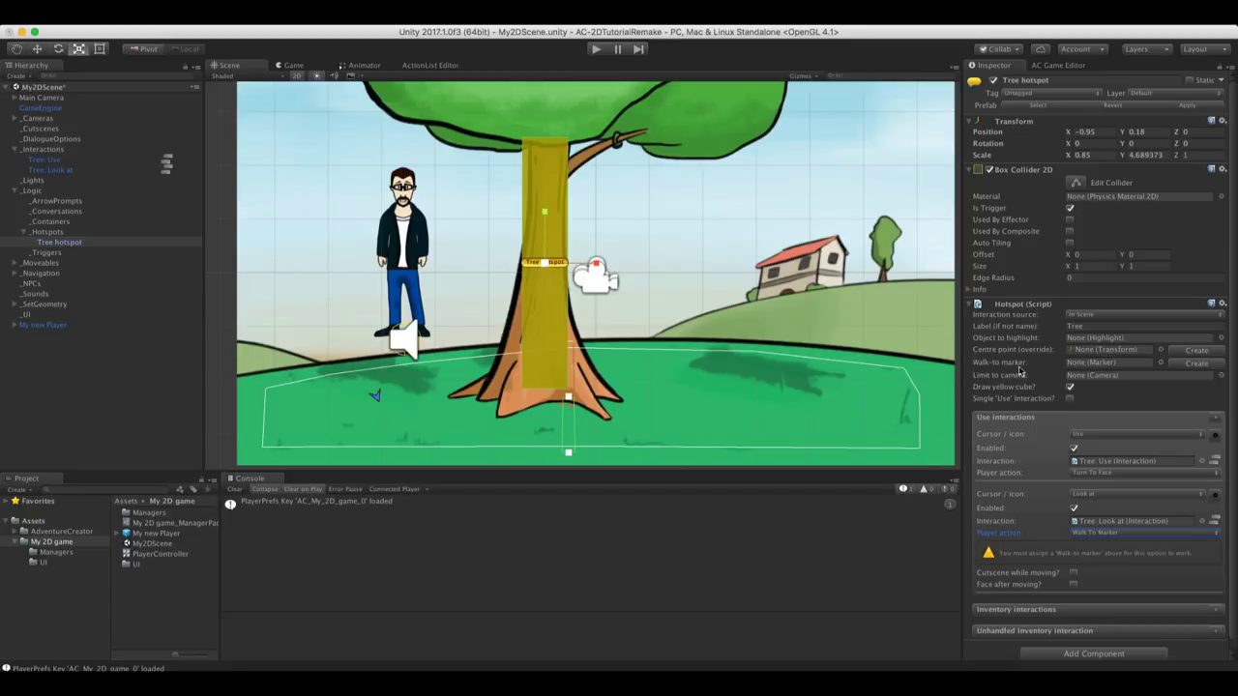
Create the Tree hotspot's walk-to marker and move it onto the grass left of the trunk
left_click(1179, 364)
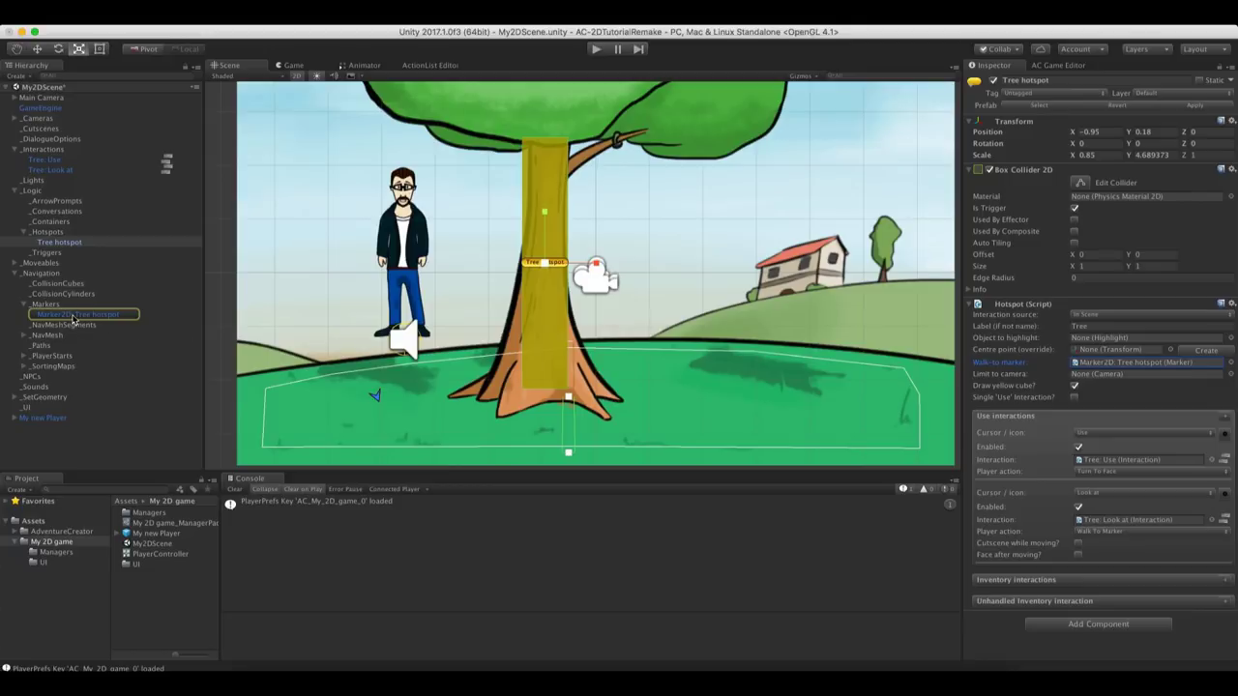
double_click(77, 314)
key("w")
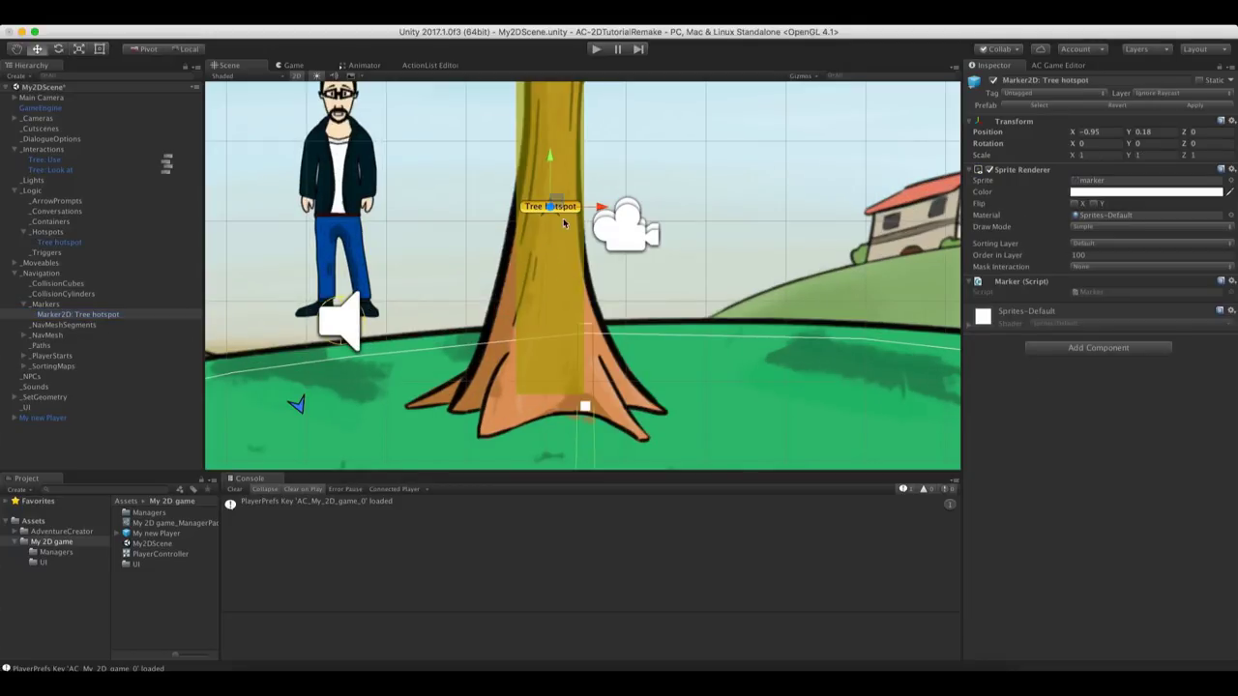
mouse_move(564, 223)
left_mouse_down()
mouse_move(653, 285)
mouse_move(657, 274)
left_mouse_up()
scroll(660, 290, "up", 3)
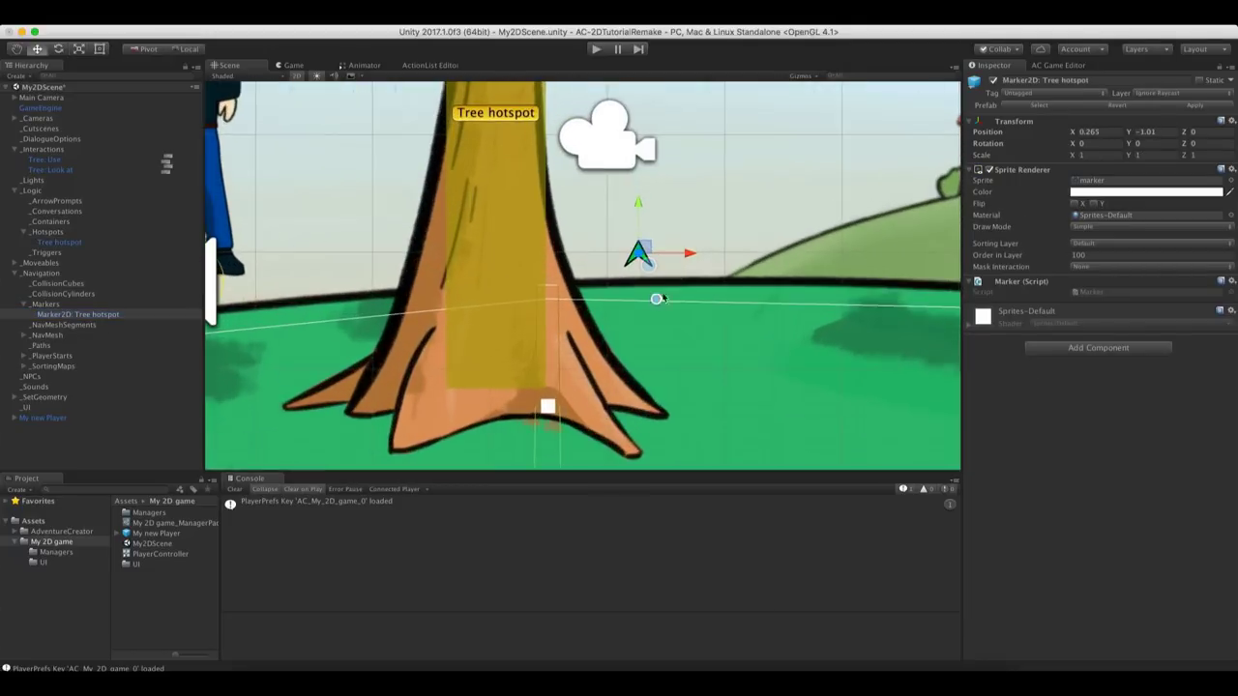
scroll(650, 296, "down", 3)
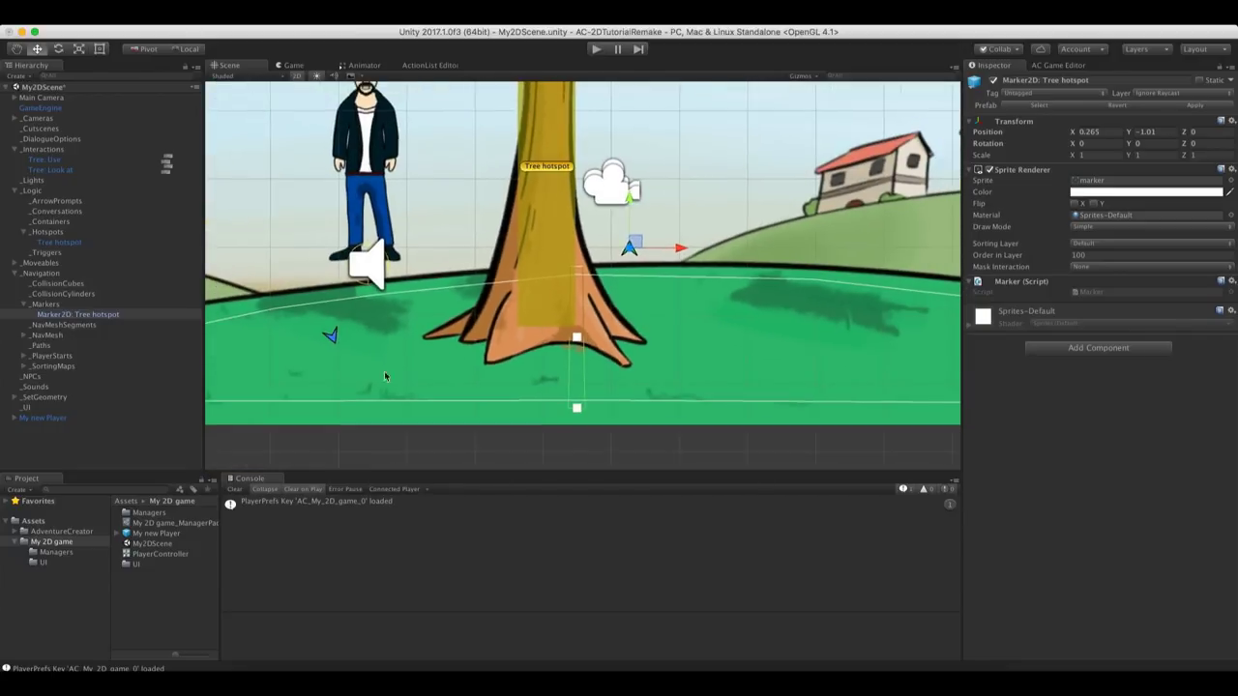
middle_click_drag(440, 274, 460, 305)
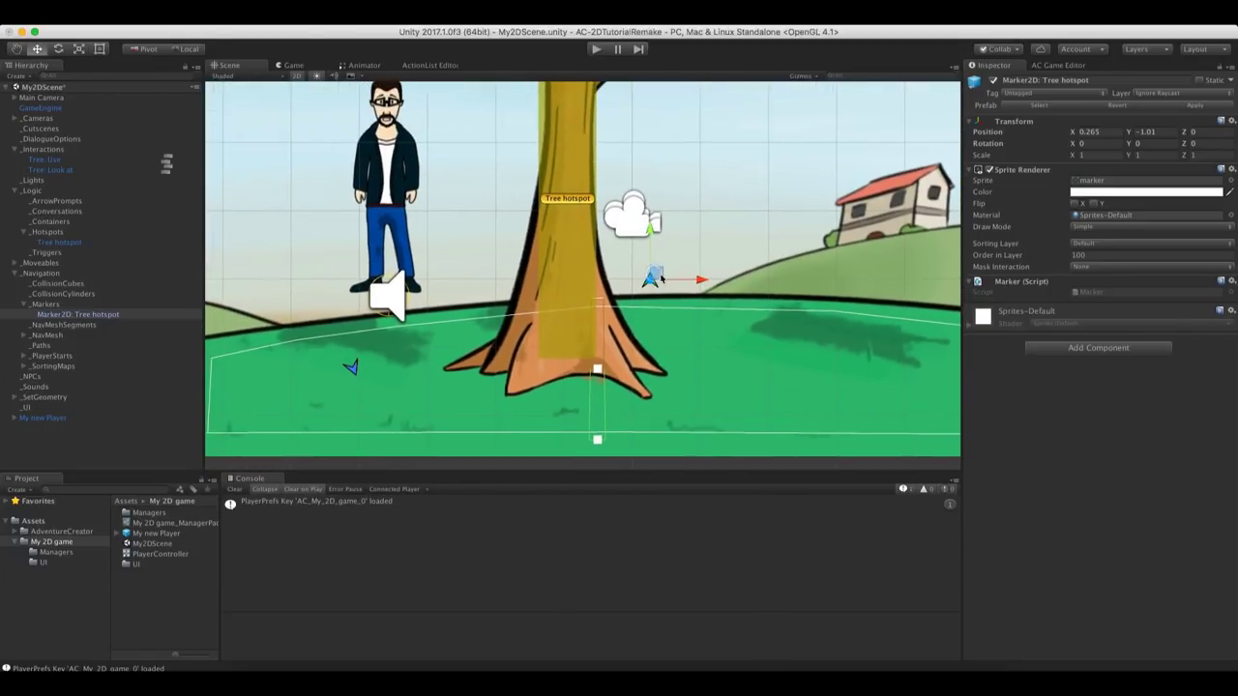
mouse_move(659, 273)
left_mouse_down()
mouse_move(510, 365)
mouse_move(446, 380)
mouse_move(462, 335)
mouse_move(510, 324)
left_mouse_up()
Rotate the marker to about -53 degrees and nudge it to X -2.734, Y -2.642
key("e")
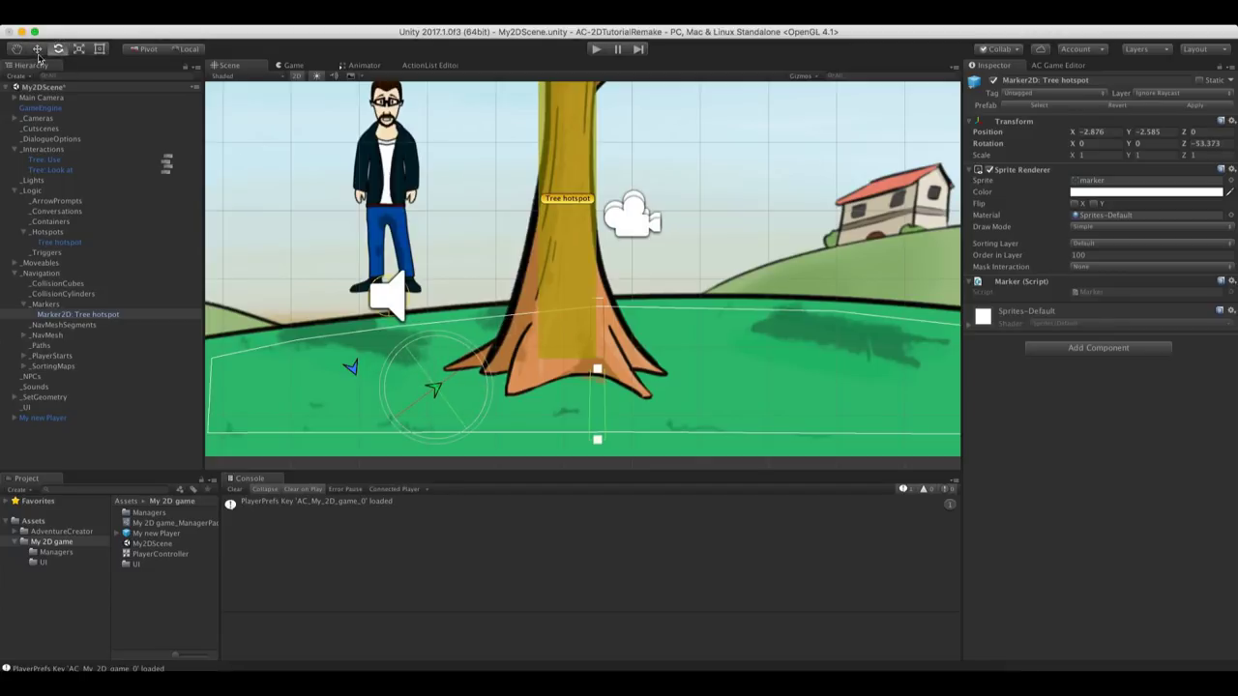
key("w")
left_click_drag(449, 394, 457, 398)
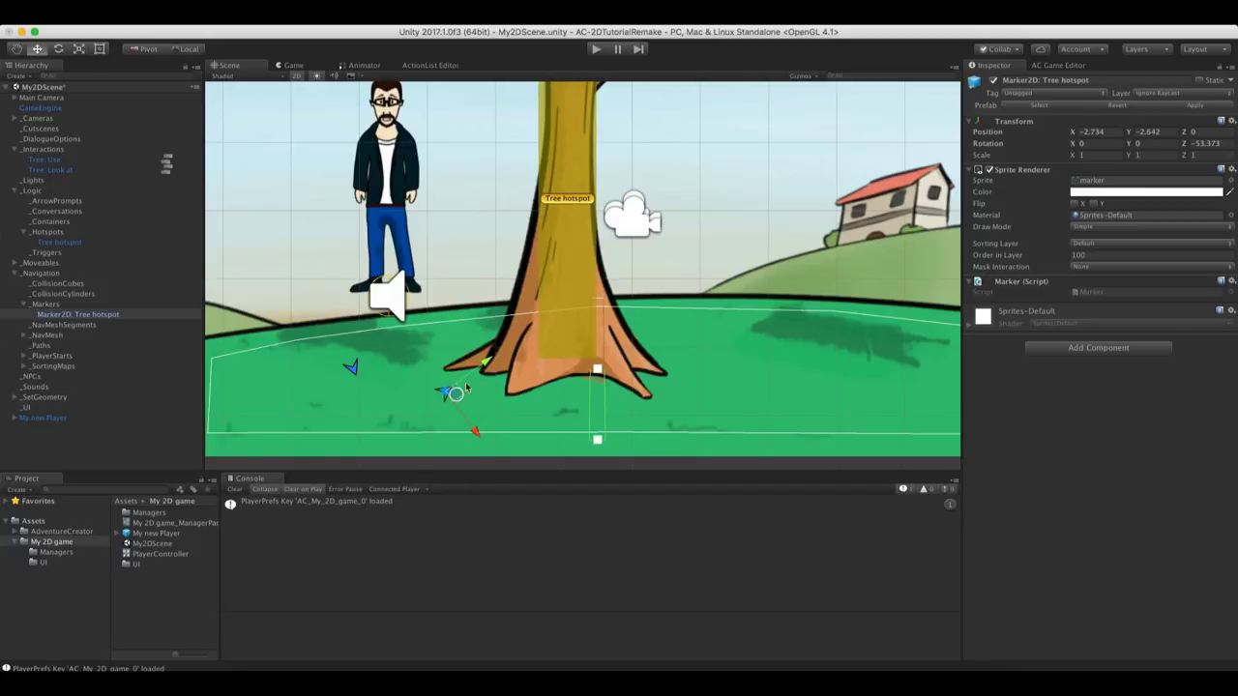
mouse_move(469, 332)
middle_mouse_down()
mouse_move(486, 321)
mouse_move(496, 334)
middle_mouse_up()
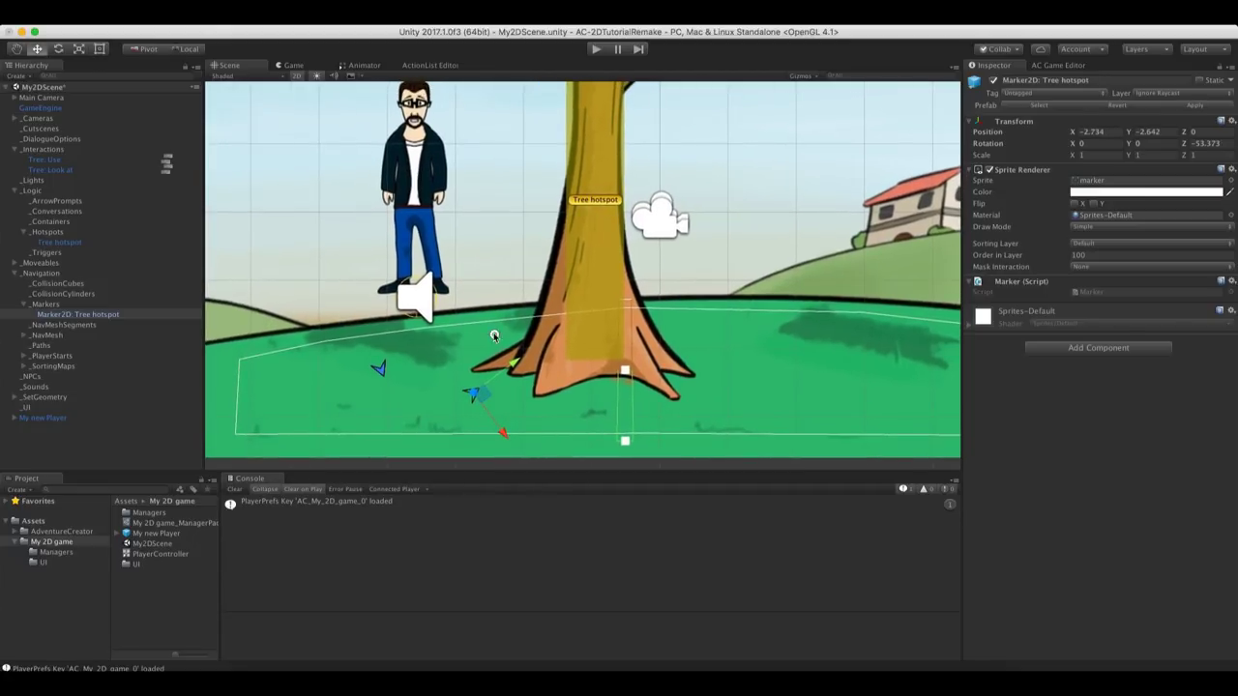
Enable Face after moving? on the Tree hotspot and play-test Look at, walking the player to the marker
left_click(50, 242)
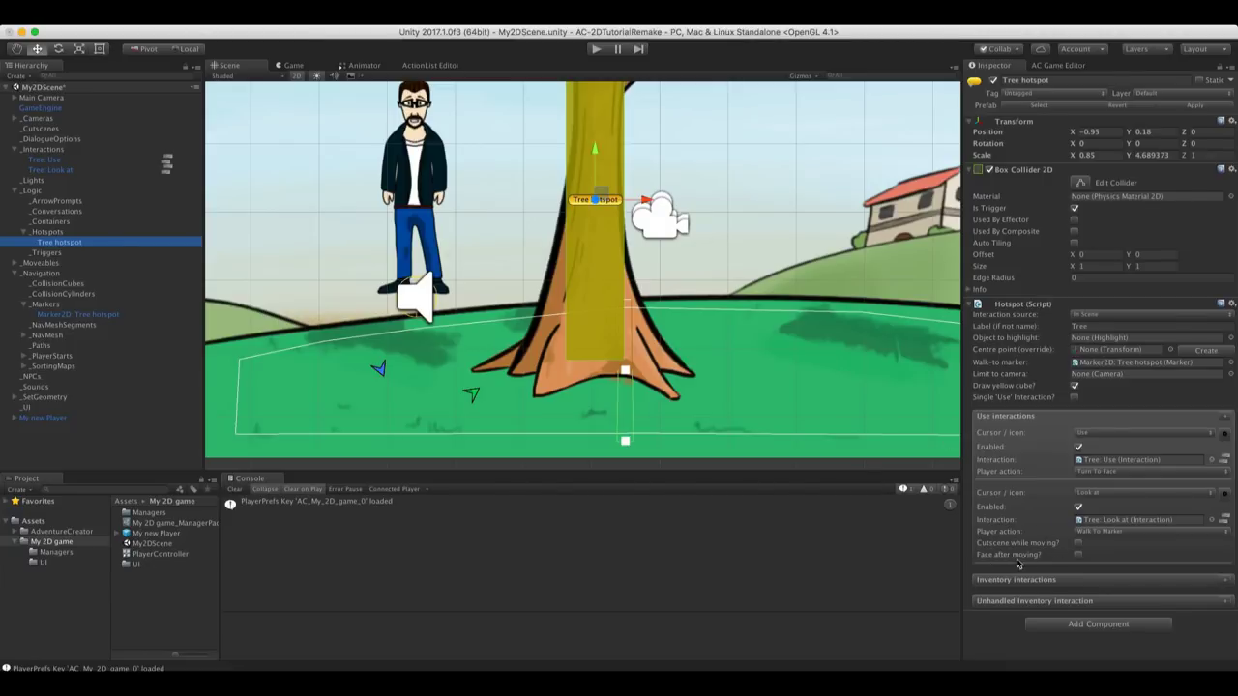
left_click(1079, 556)
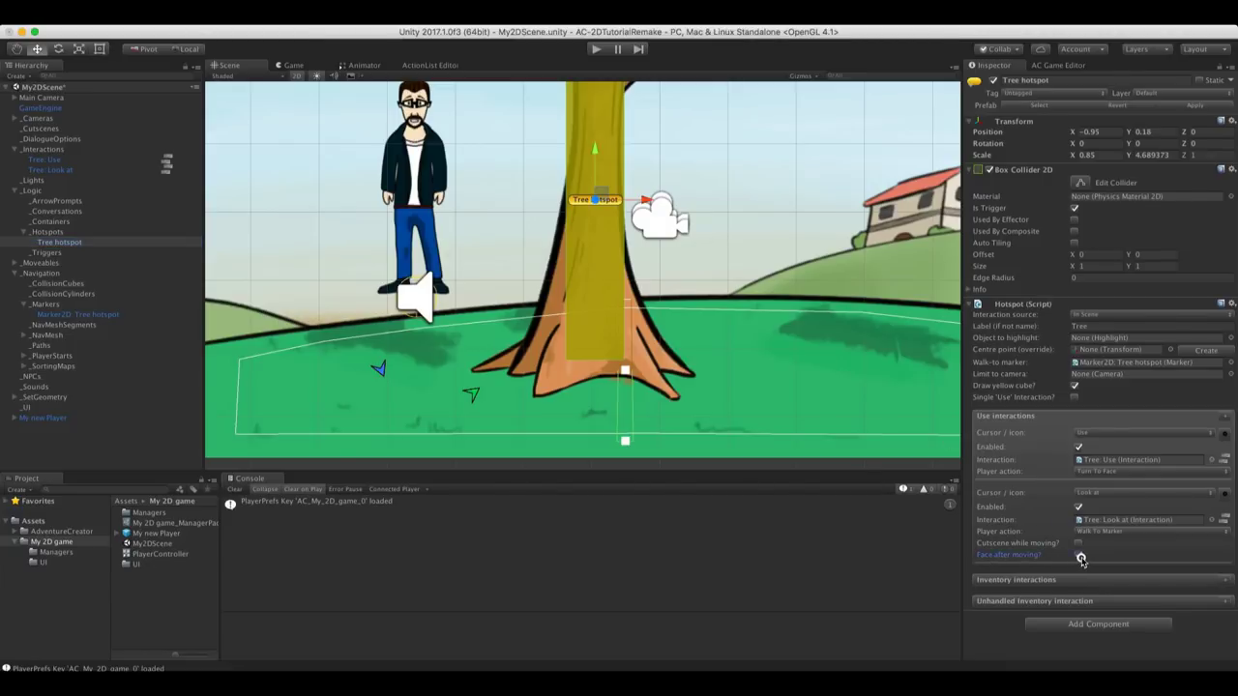
left_click(596, 49)
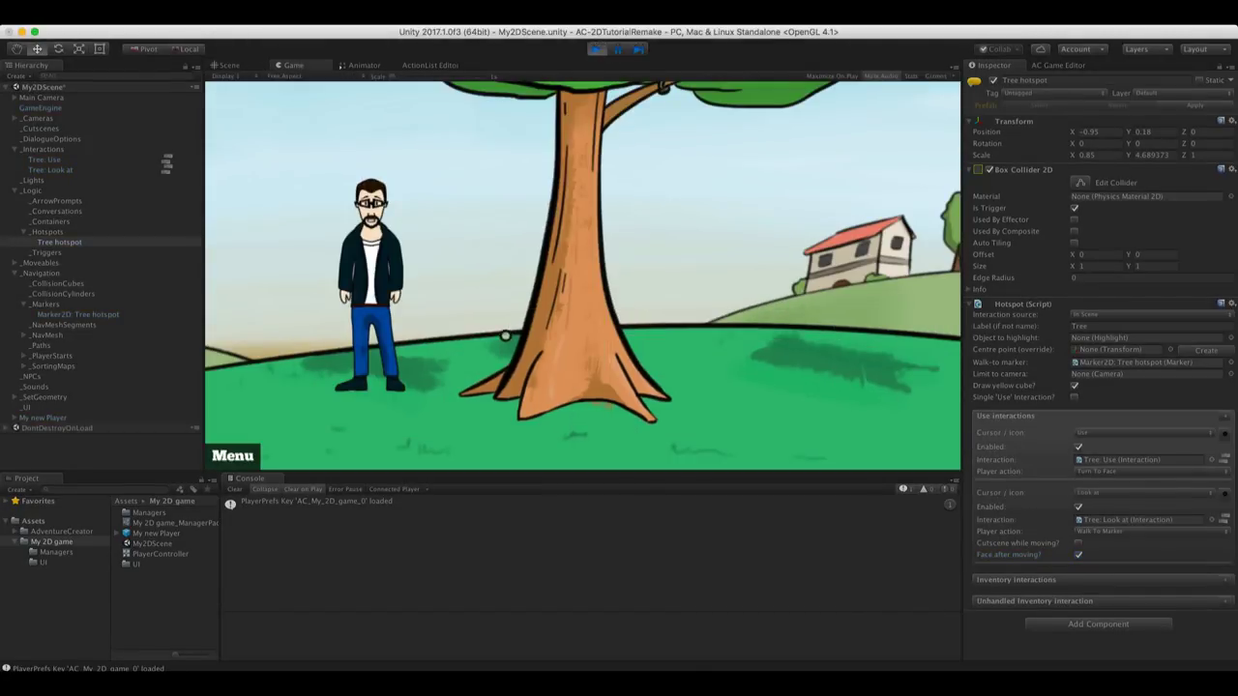
right_click(559, 303)
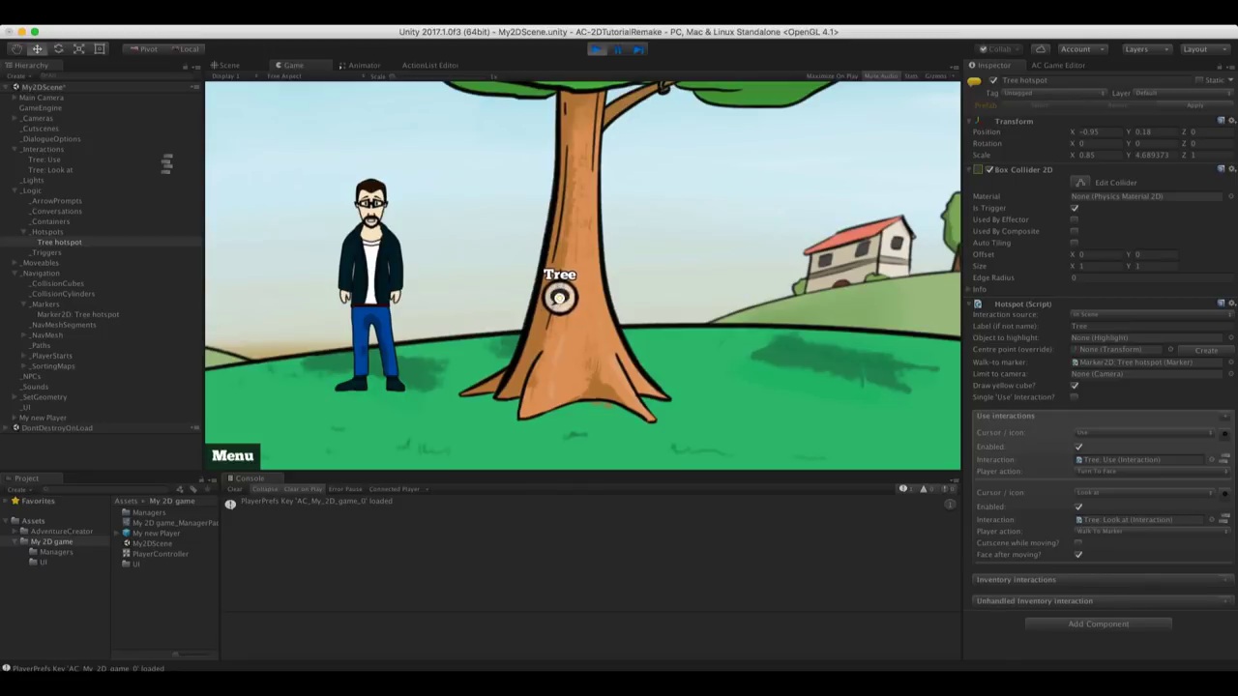
right_click(561, 301)
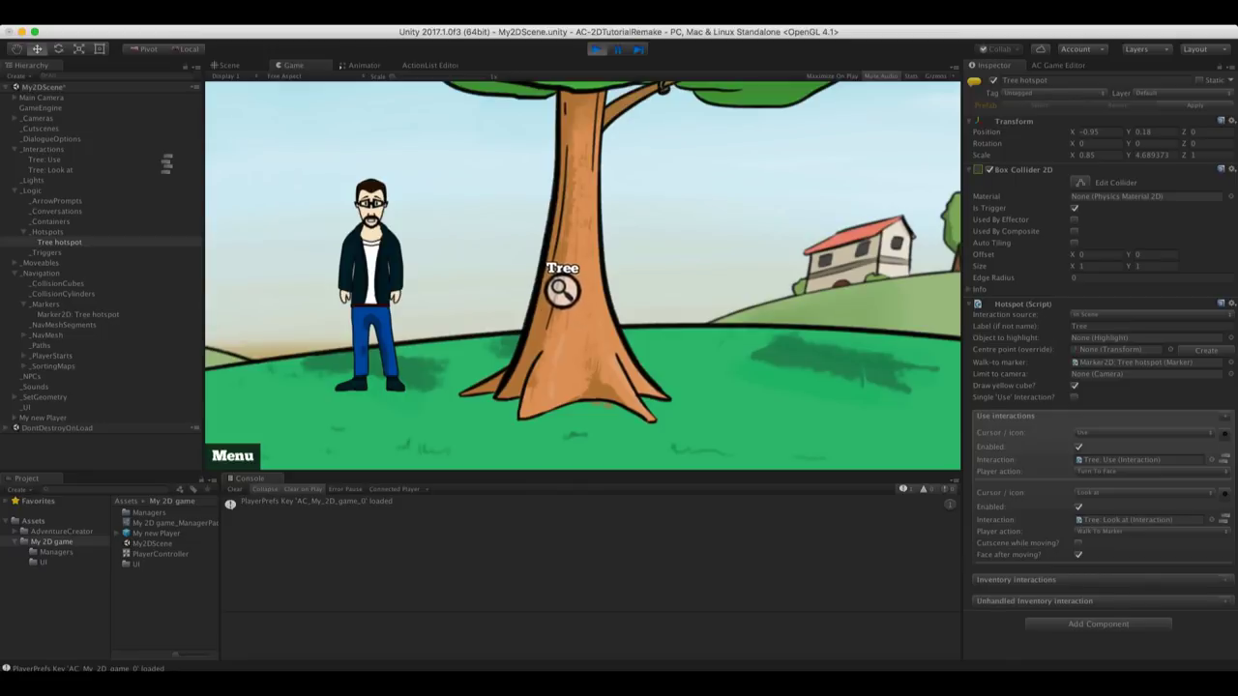
left_click(567, 286)
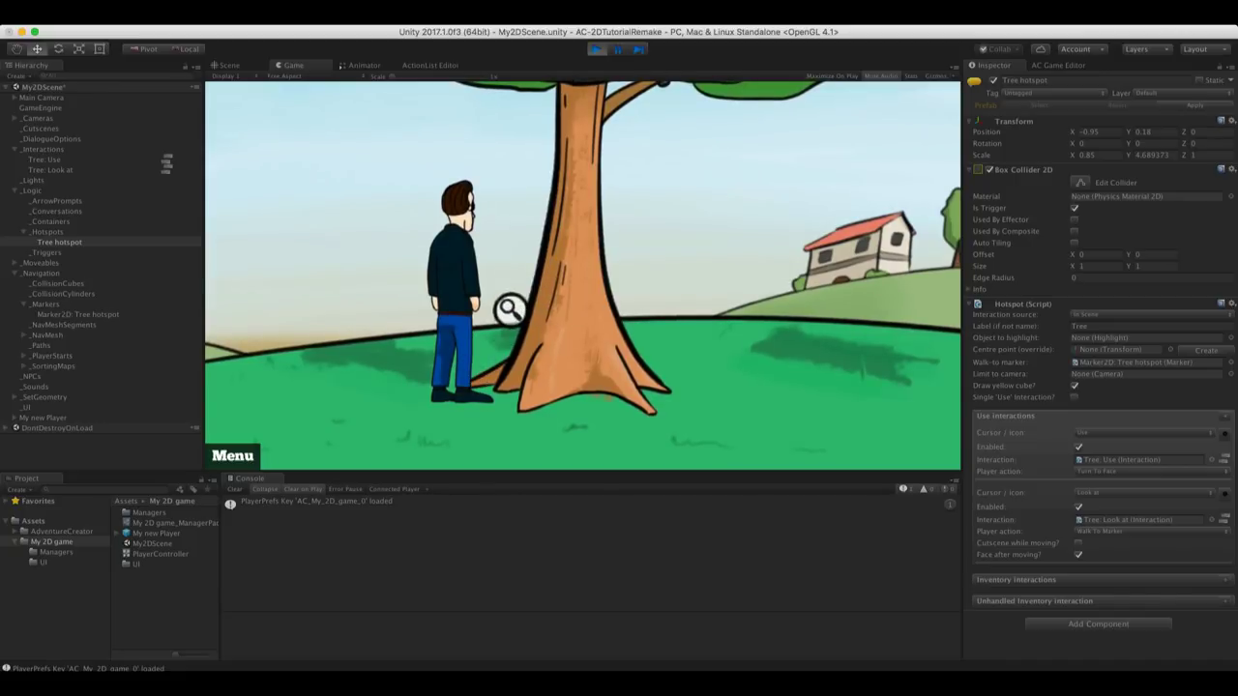
key("super+p")
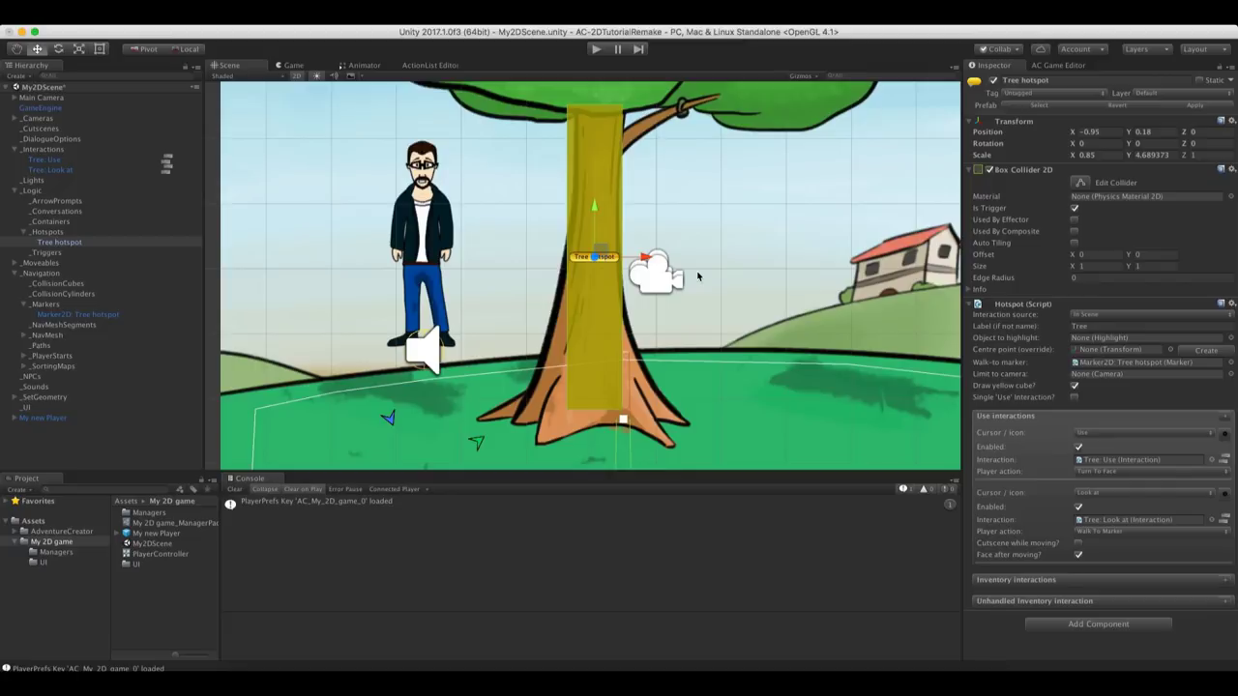
Add a GameCamera 2D from the AC Game Editor's Scene page
middle_click_drag(714, 256, 689, 262)
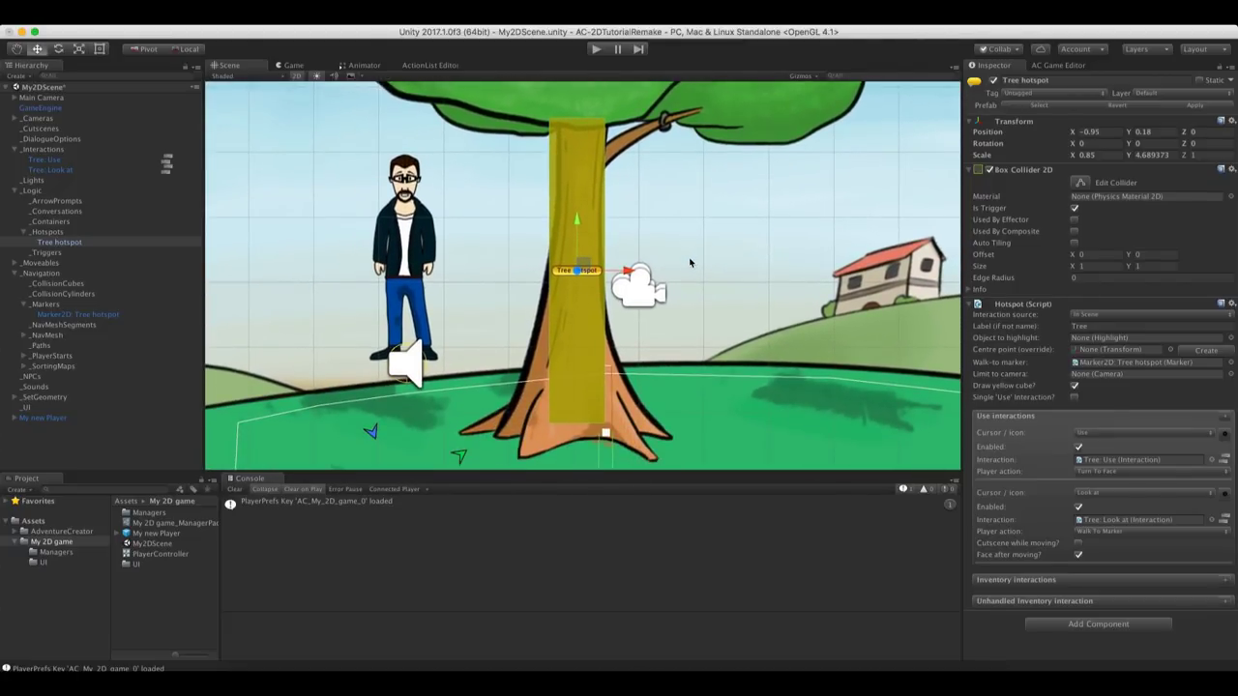
left_click(1058, 65)
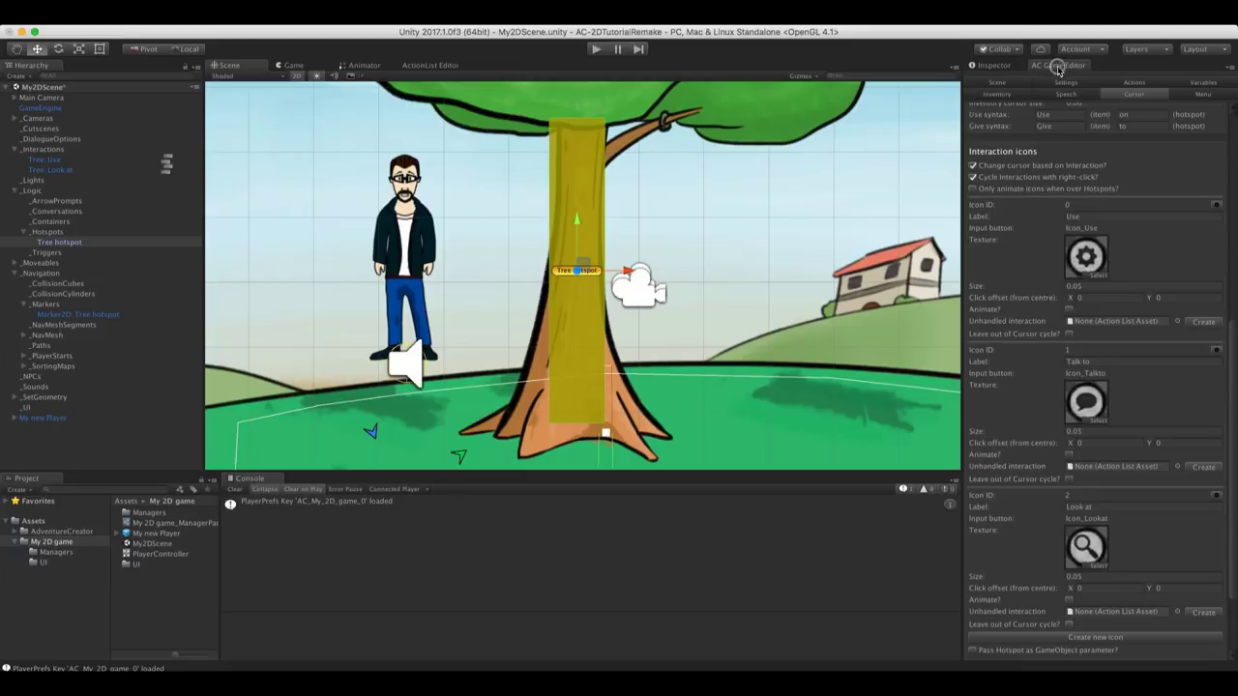
left_click(1010, 82)
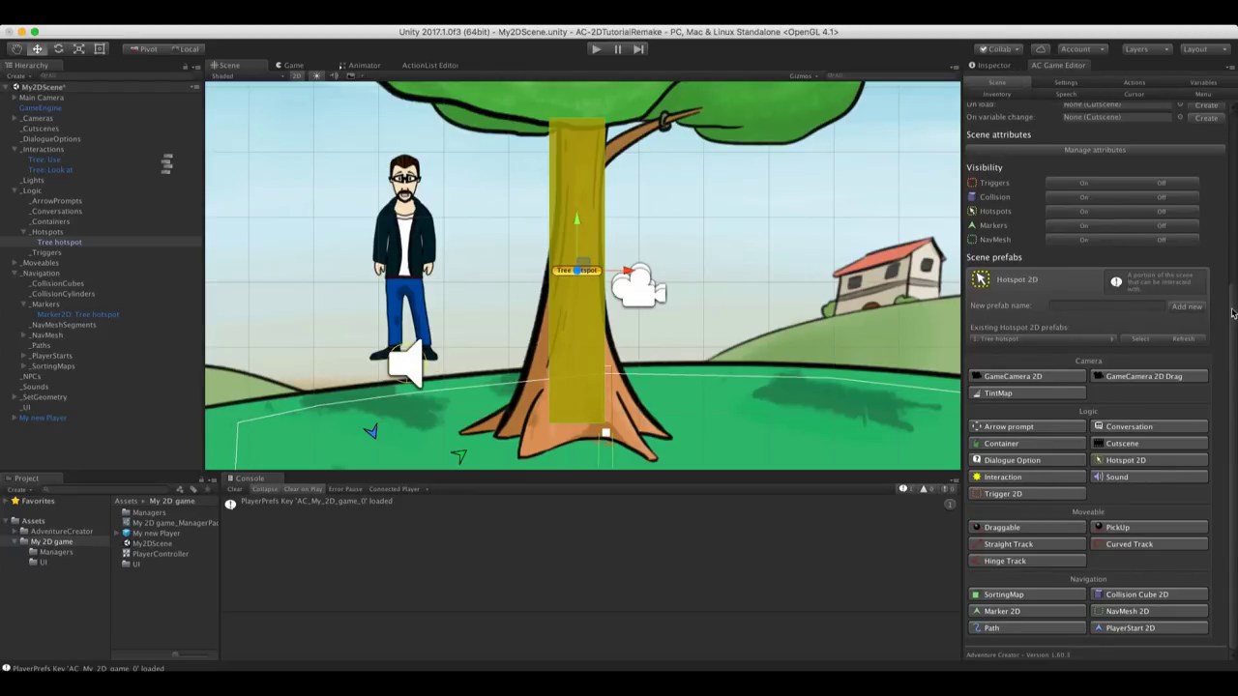
left_click(1051, 384)
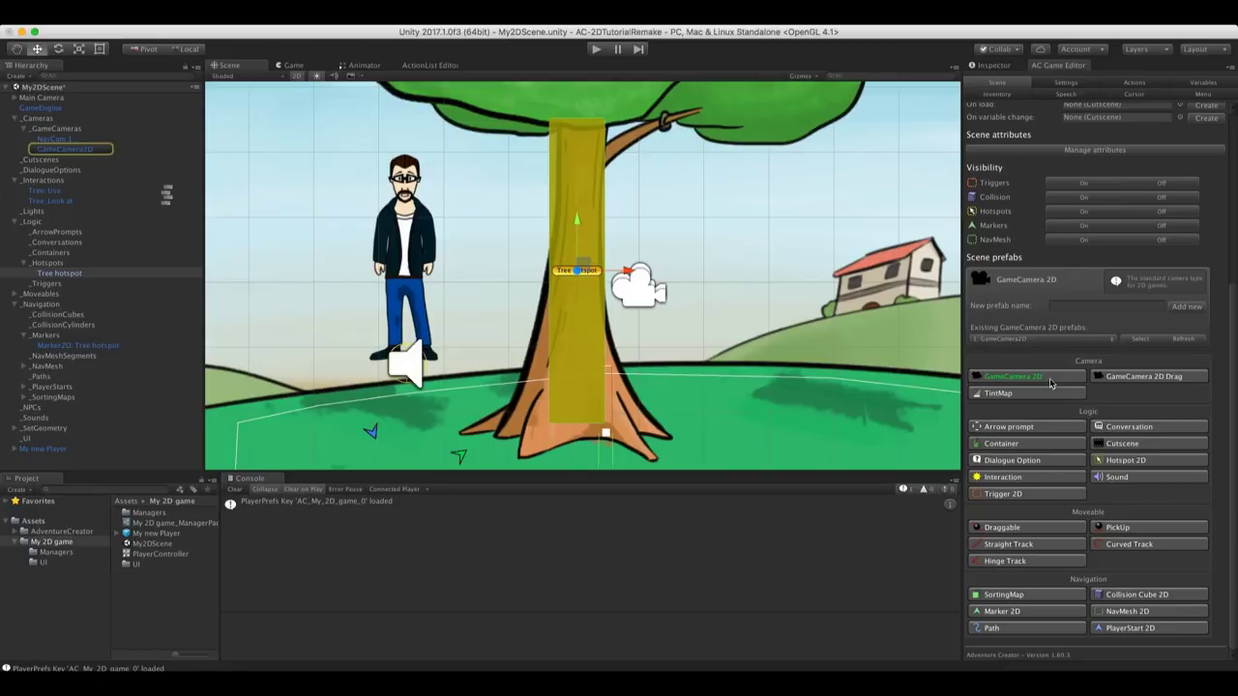
Rename the new GameCamera2D object in the Hierarchy to TreeCam
left_click(95, 151)
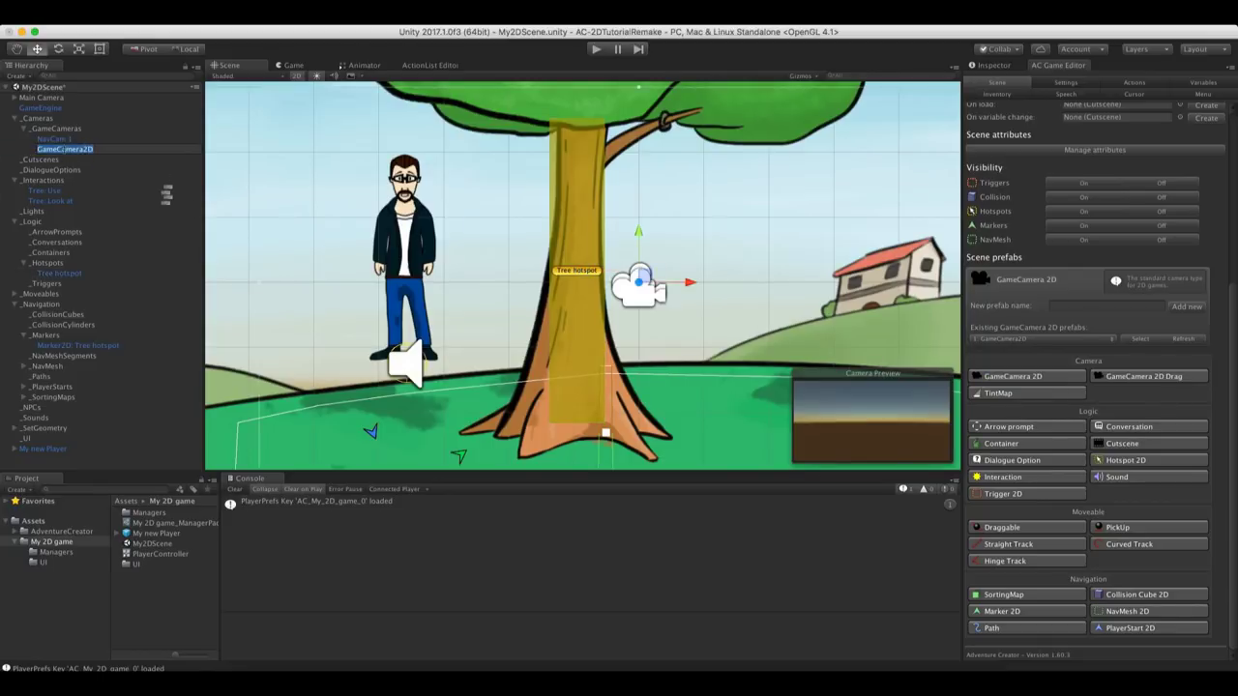
type("TreeCam")
key("Return")
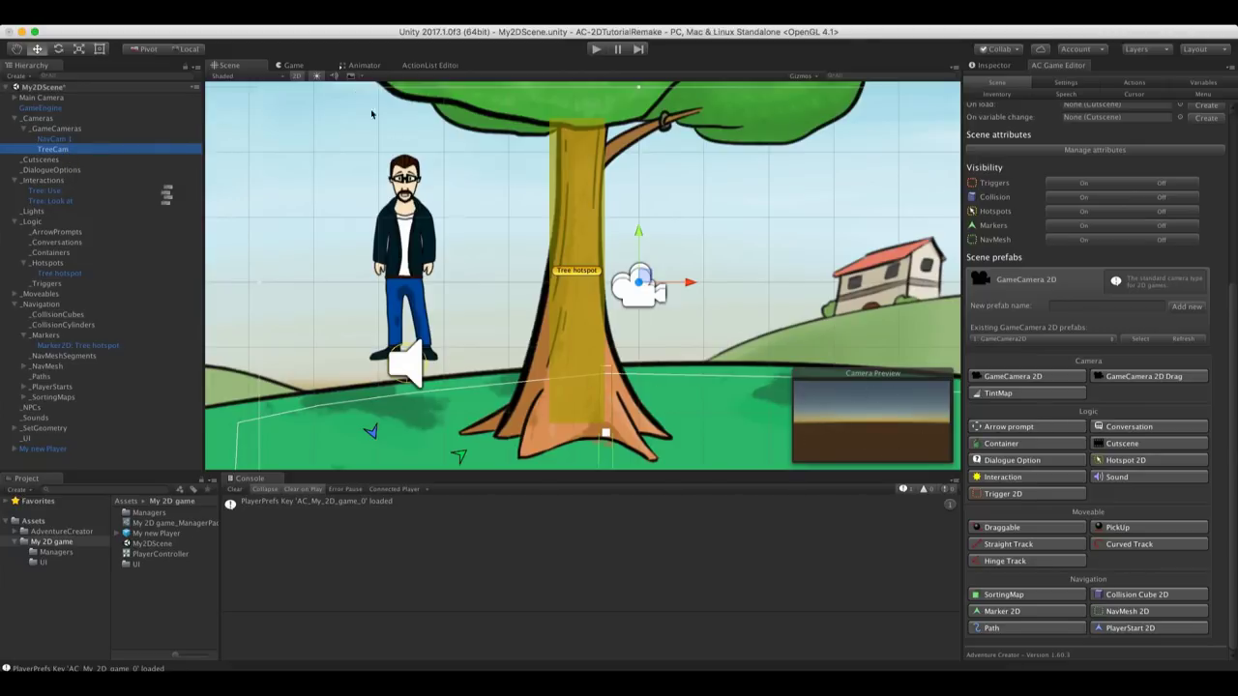
In 3D view, move TreeCam left of the tree and enable it to preview in Game view
left_click(298, 76)
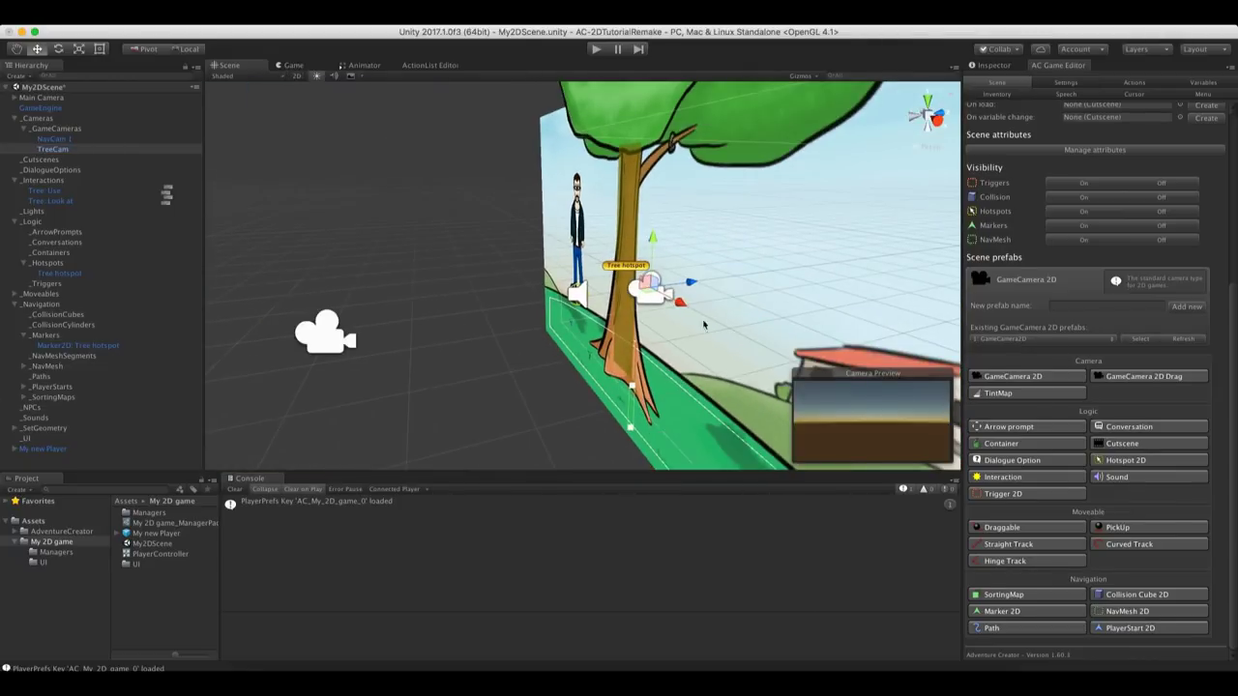
left_click_drag(571, 280, 414, 298)
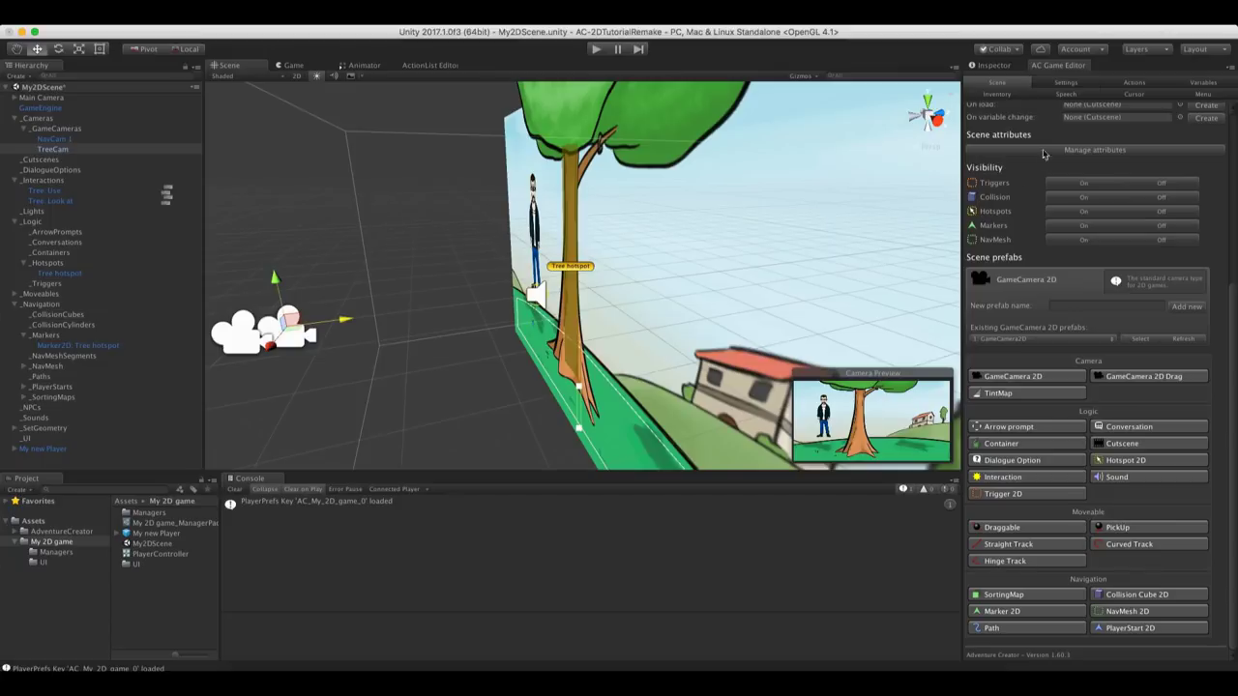
left_click(991, 66)
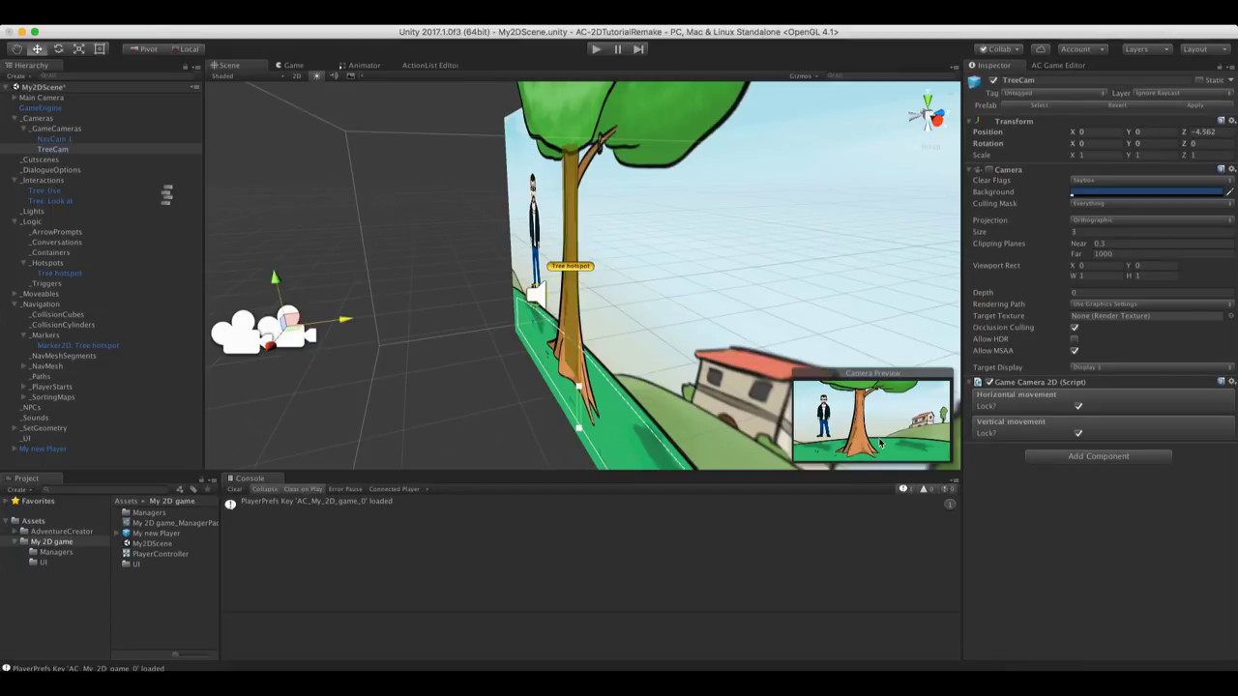
left_click(288, 66)
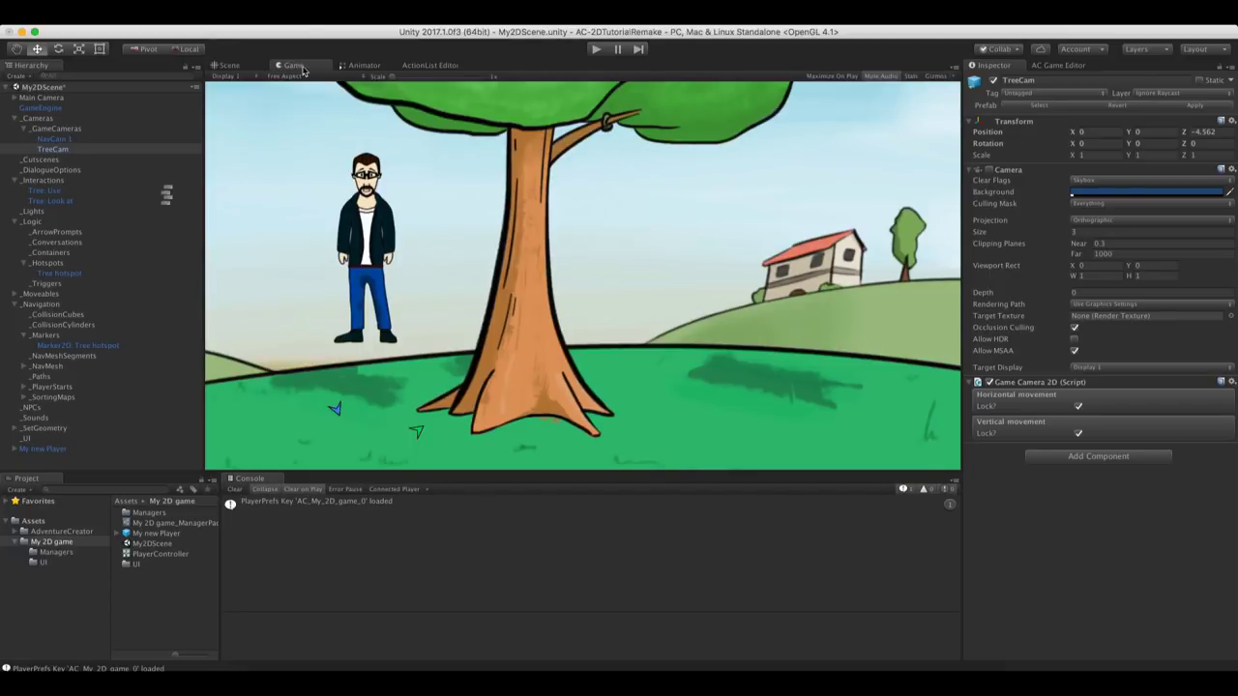
left_click(988, 171)
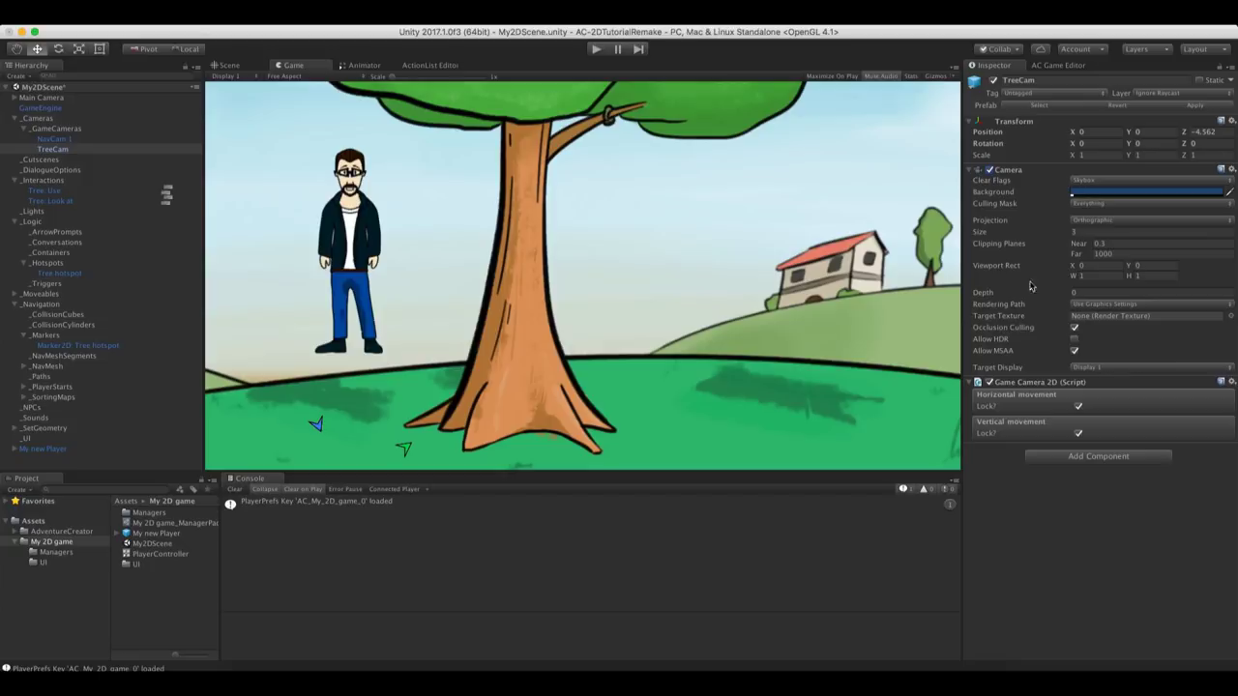
Tighten TreeCam's framing to orthographic Size 2.47 and Position Y 1.1
right_click(1033, 234)
left_click(1017, 232)
left_click_drag(1016, 232, 1010, 232)
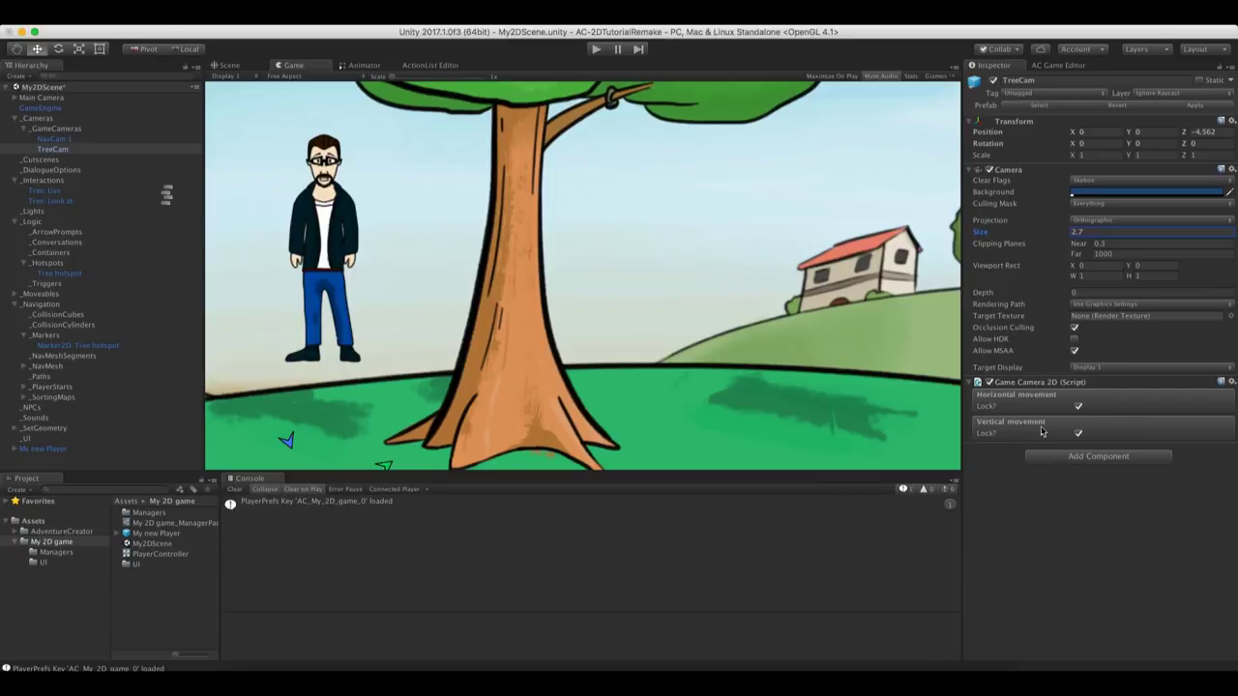
left_click(1131, 132)
type("1")
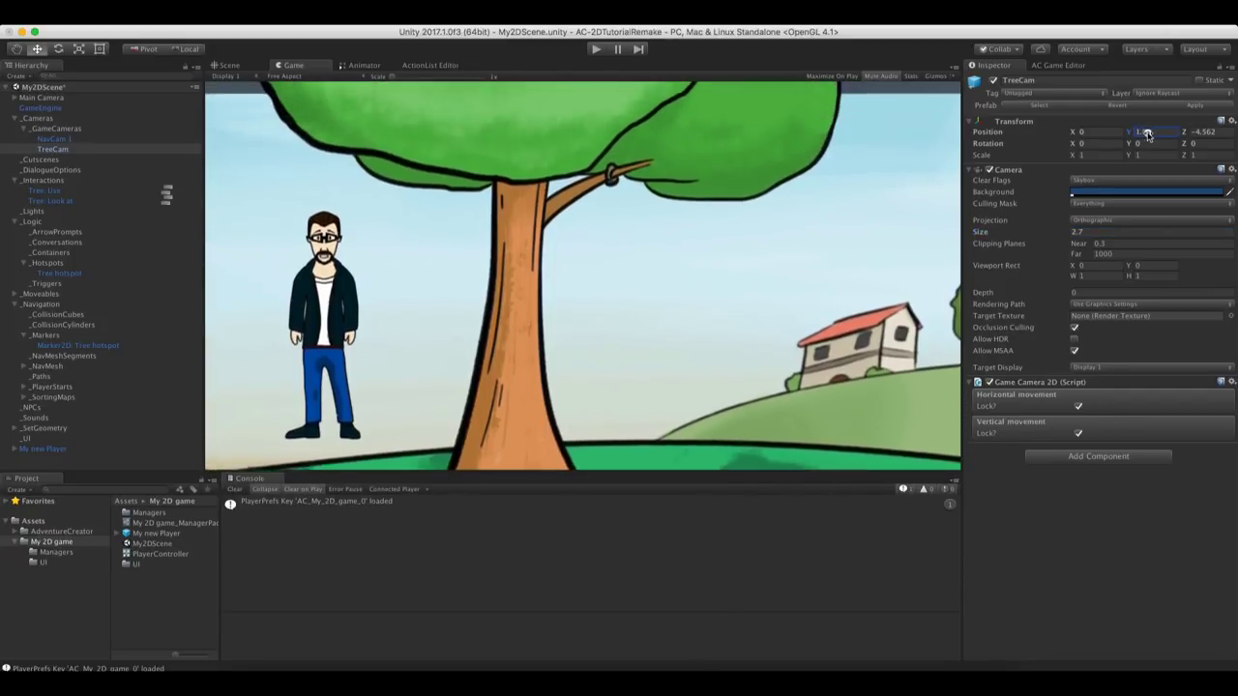
left_click_drag(1145, 134, 1143, 133)
left_click_drag(1059, 233, 1051, 233)
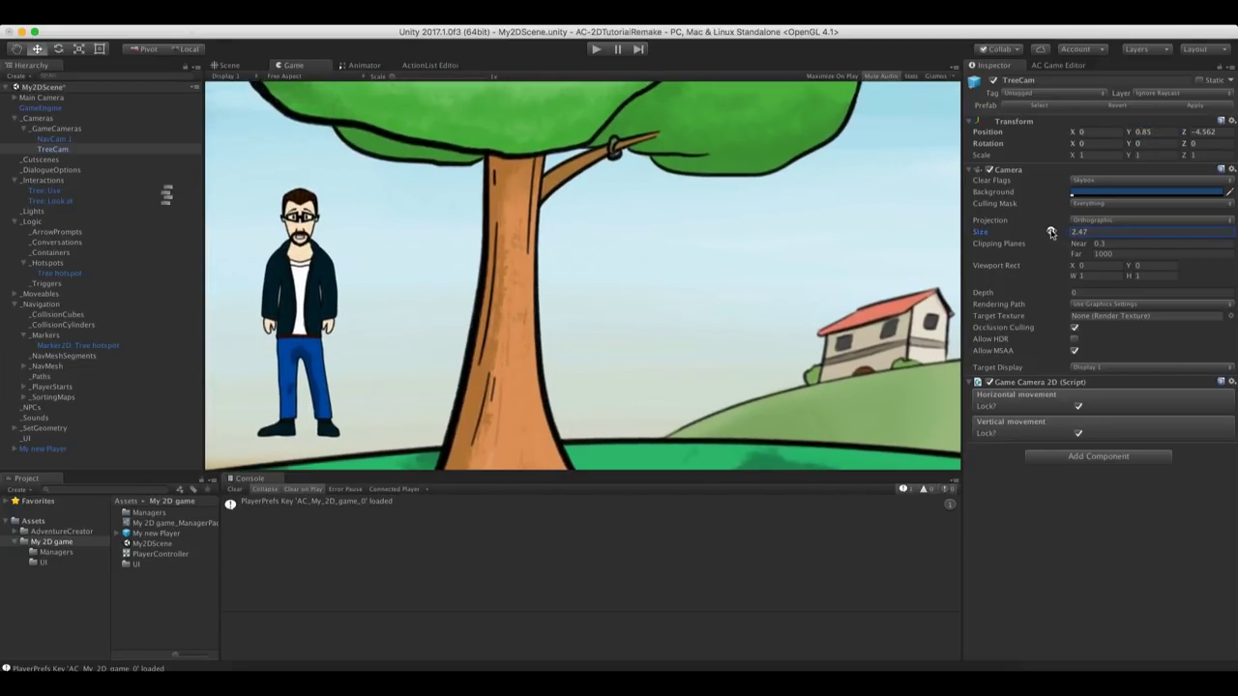
left_click_drag(1130, 134, 1127, 137)
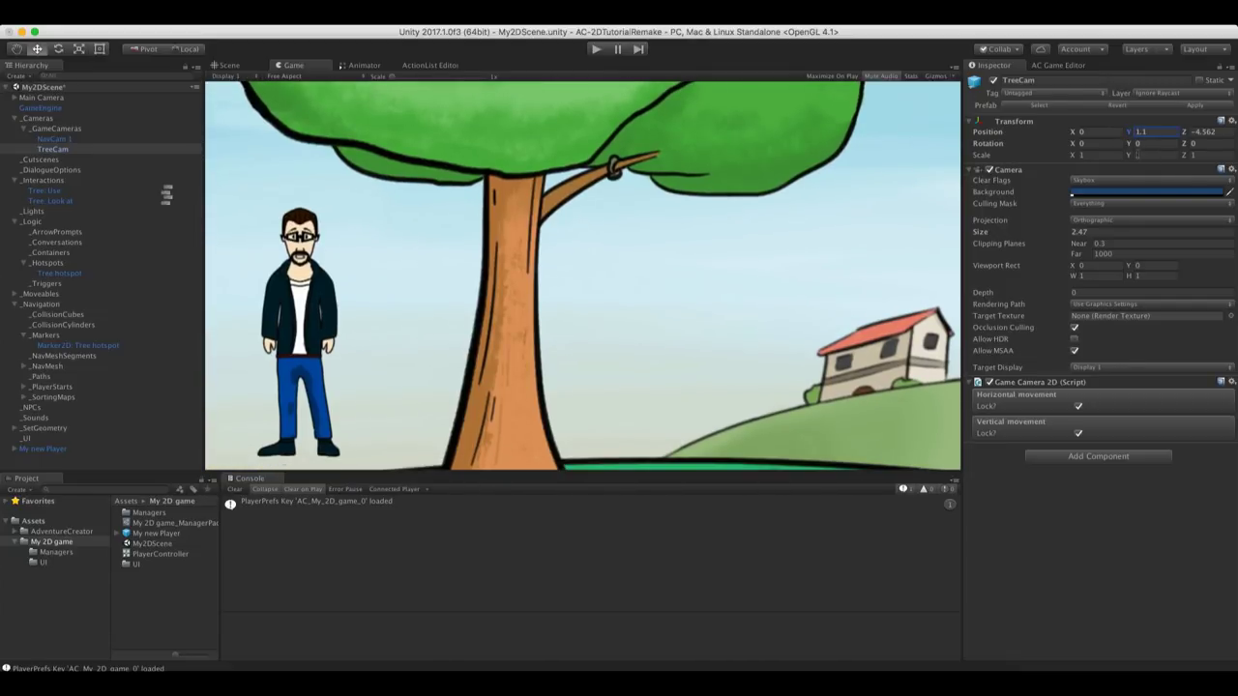
Back in the 2D scene, make the Tree: Look at list's first action a Camera: Switch
left_click(244, 66)
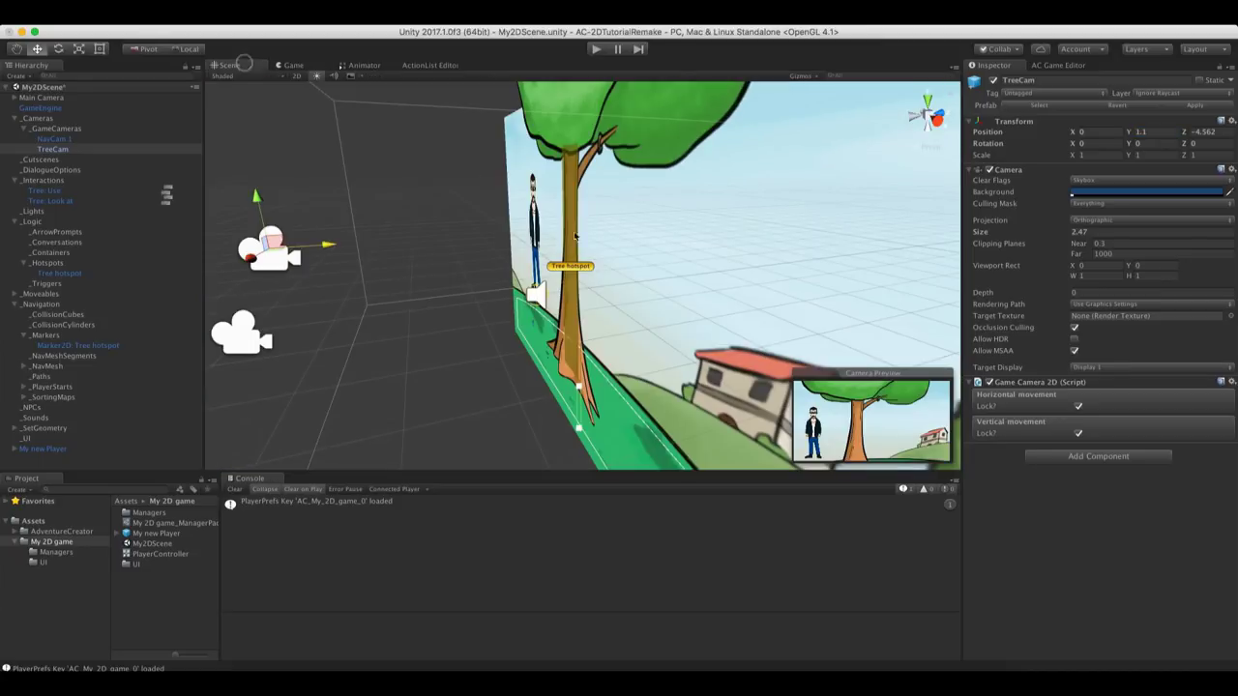
left_click(303, 77)
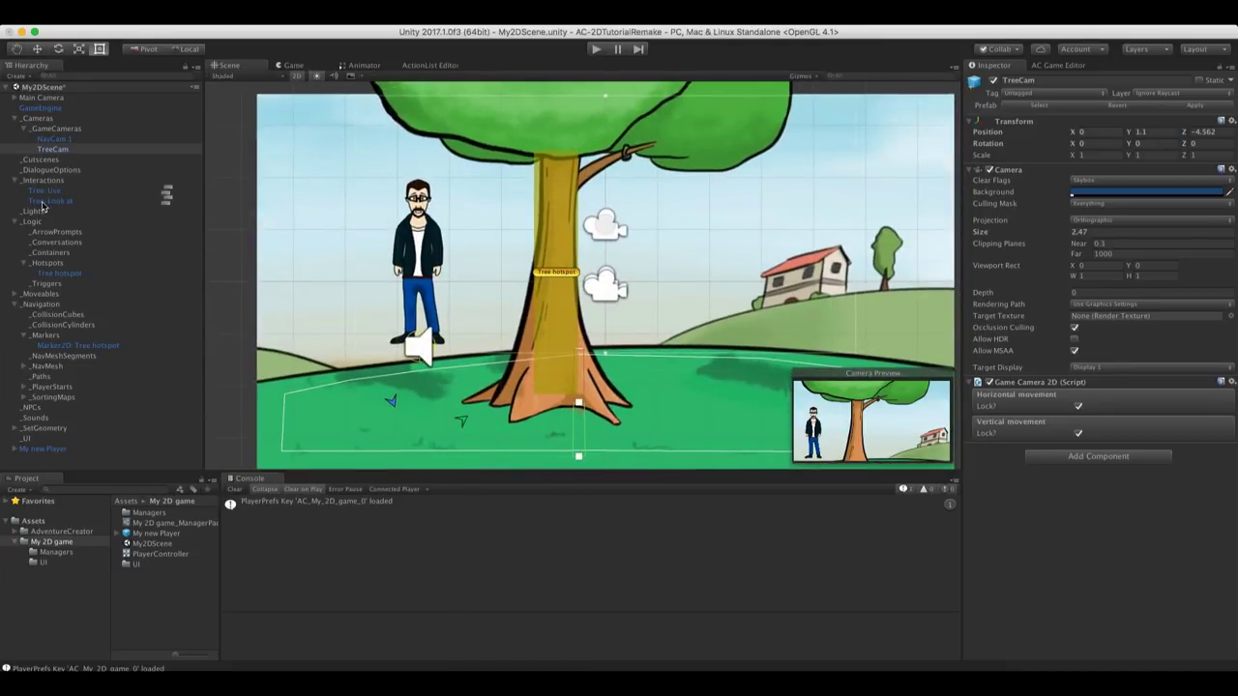
left_click(50, 201)
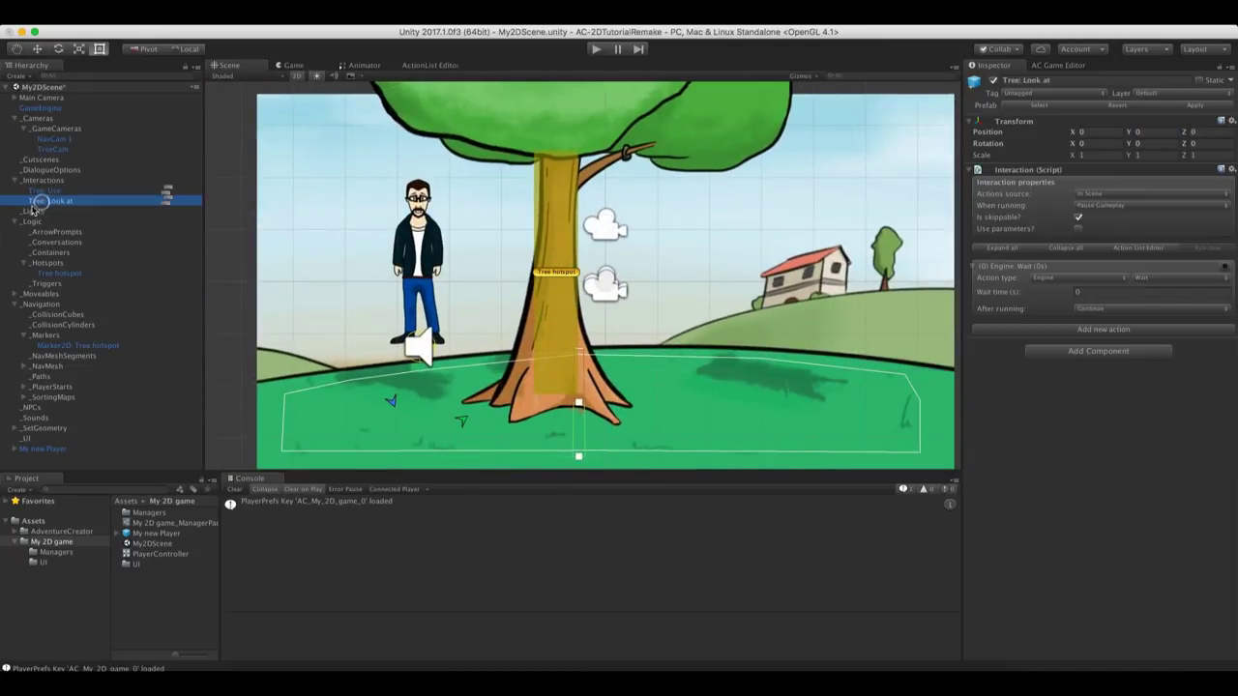
left_click(167, 203)
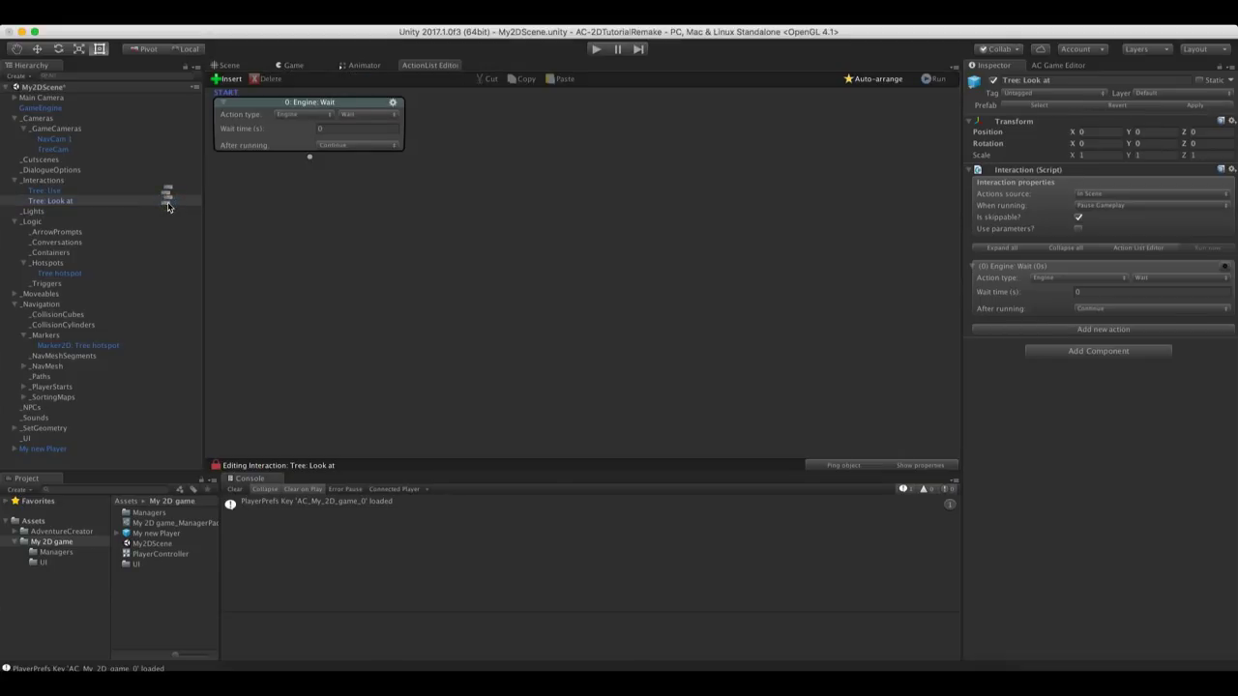
left_click(306, 115)
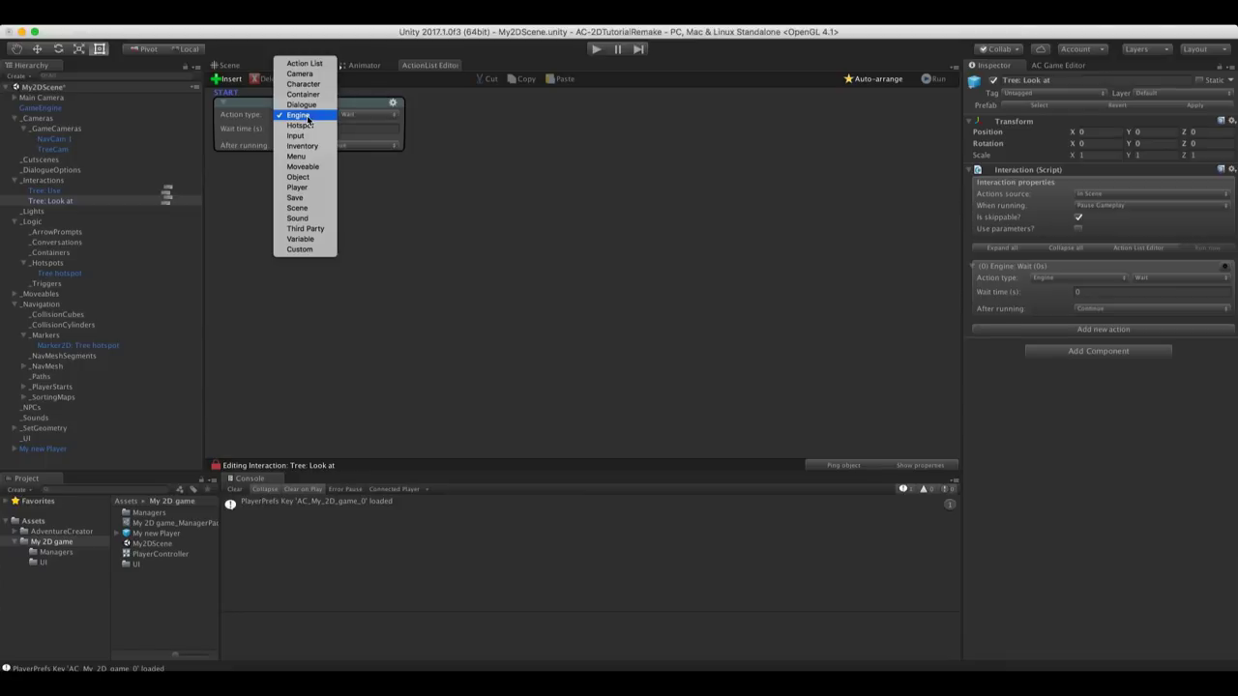
left_click(301, 73)
left_click(356, 115)
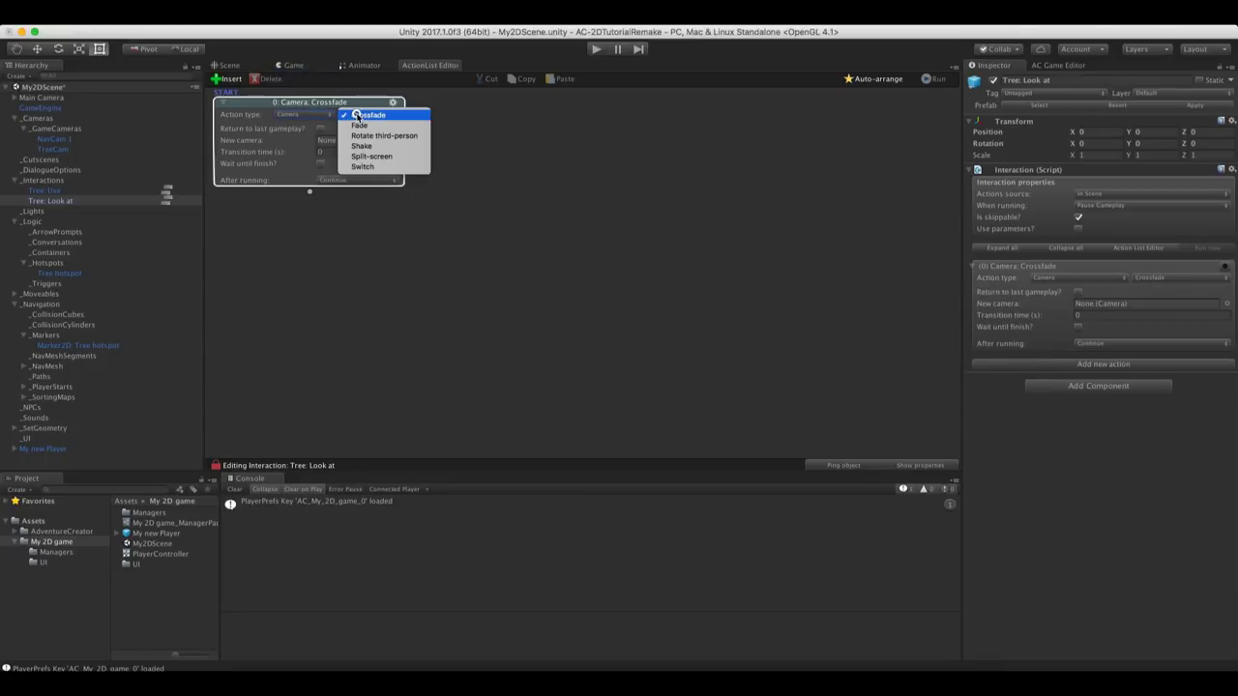
left_click(379, 166)
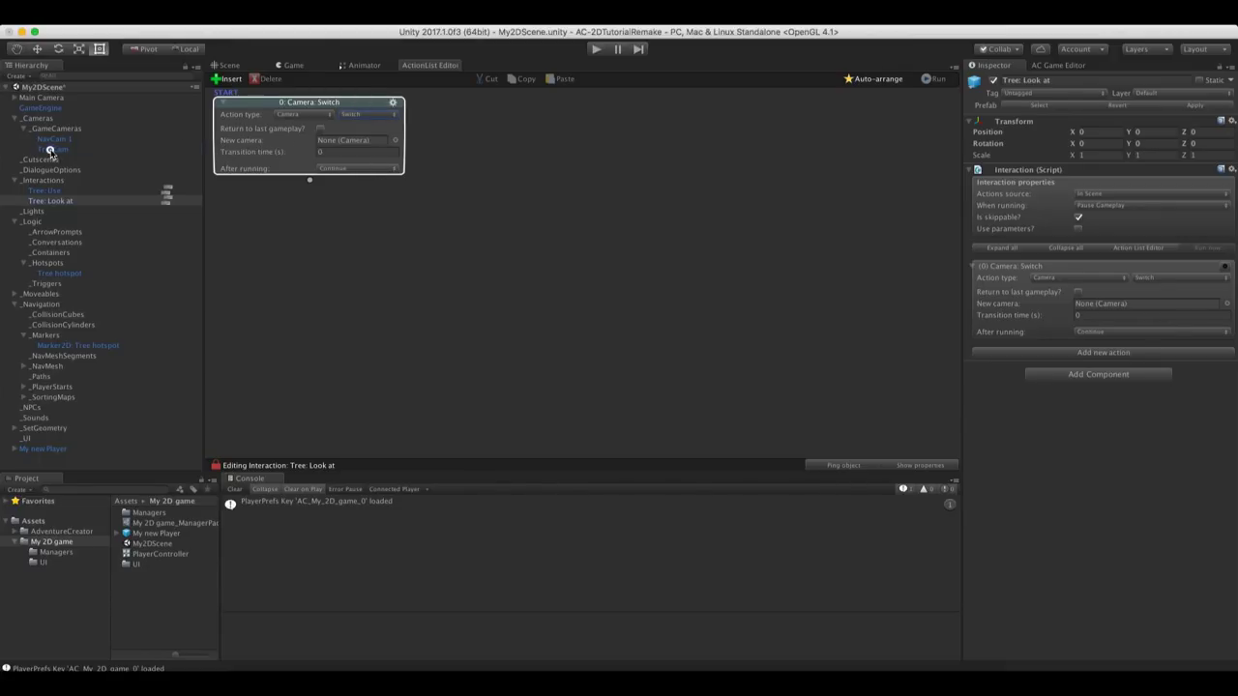
Set TreeCam as the new camera with 2-second Smooth transition and Wait until finish
left_click_drag(53, 149, 338, 145)
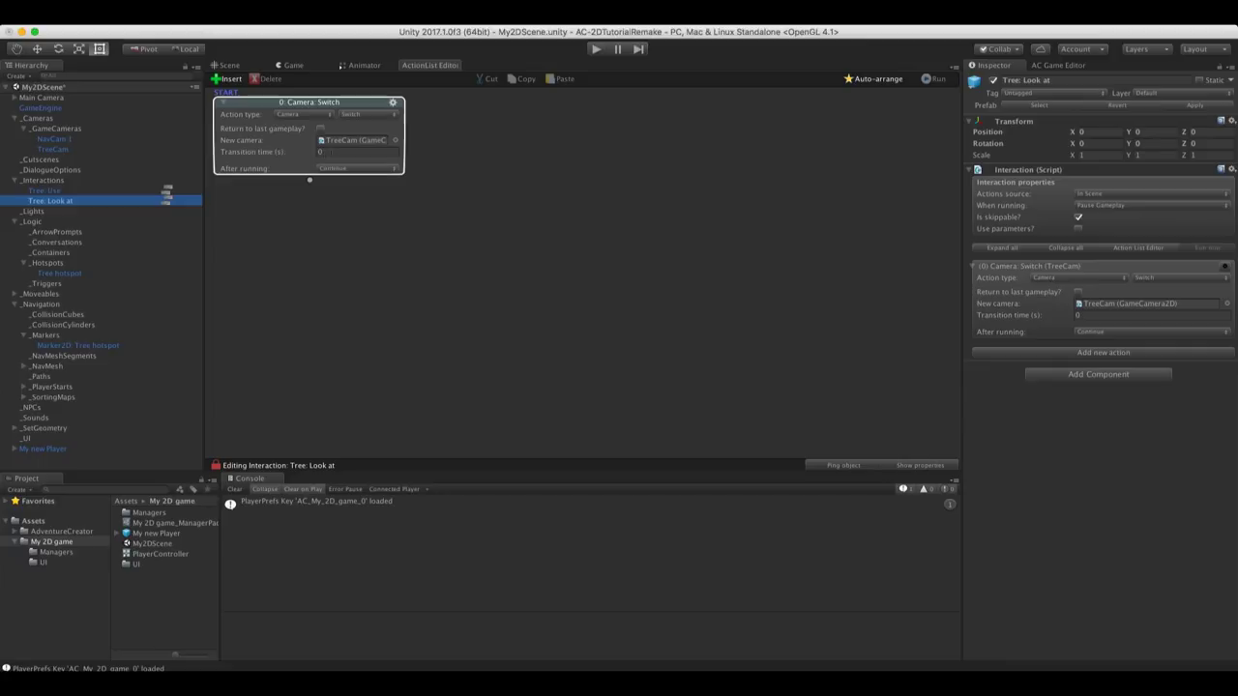
left_click(346, 152)
type("2")
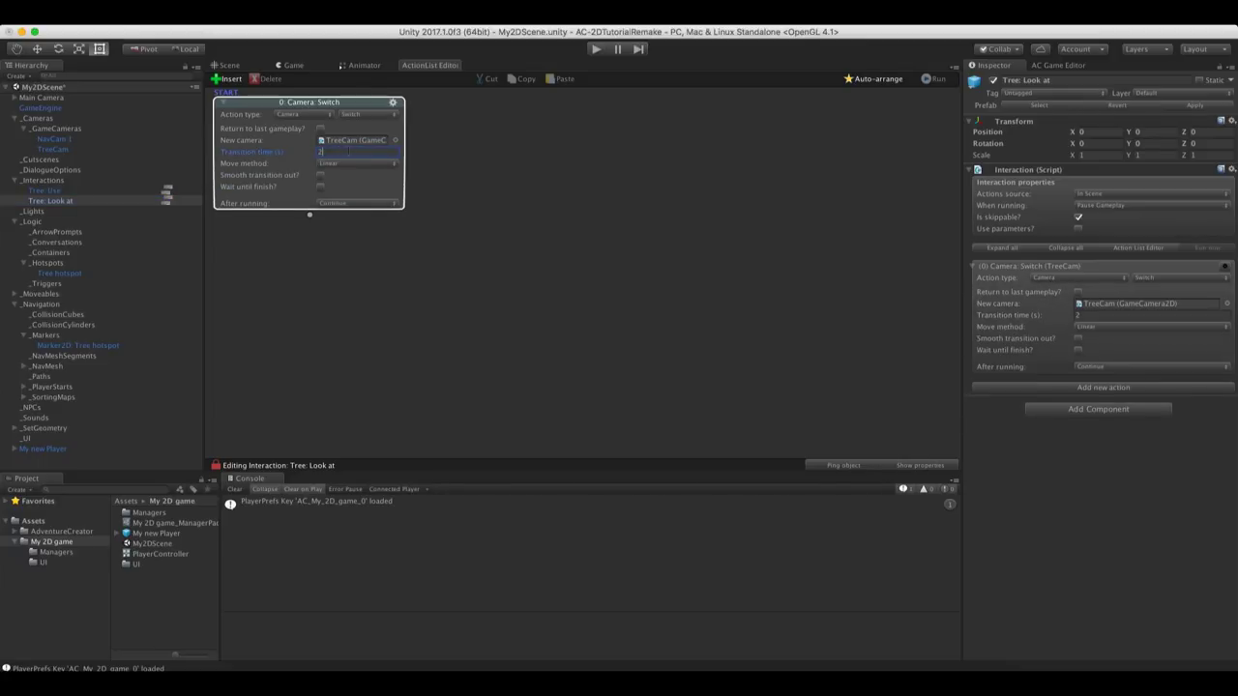
left_click(284, 168)
left_click(337, 166)
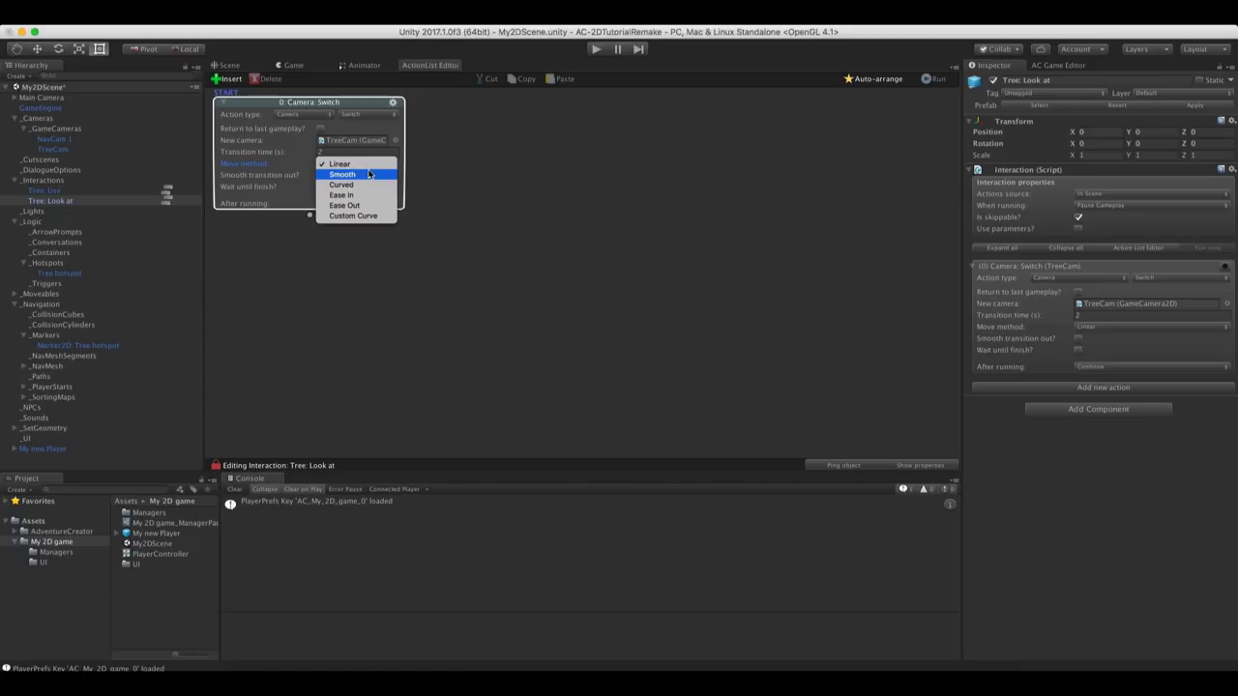
left_click(365, 176)
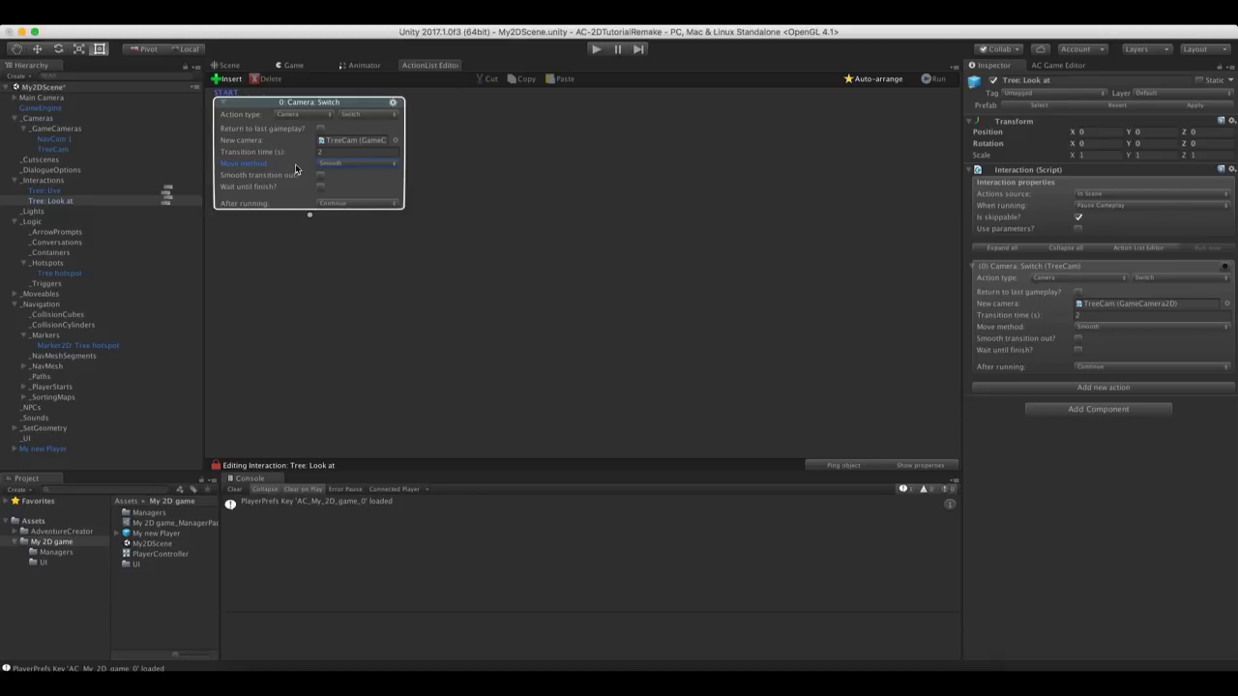
left_click(320, 187)
Add an Engine: Wait action after the camera switch, lasting 0.5 seconds
left_click_drag(309, 215, 314, 269)
left_click(310, 273)
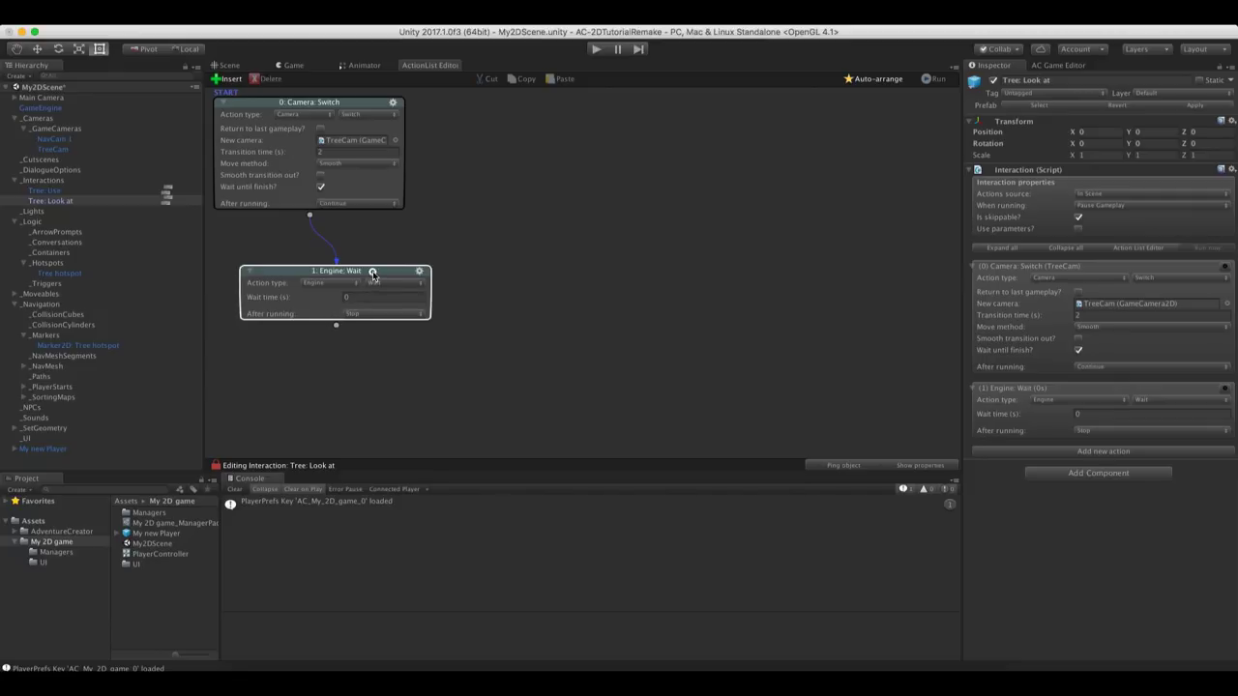
left_click_drag(372, 271, 372, 279)
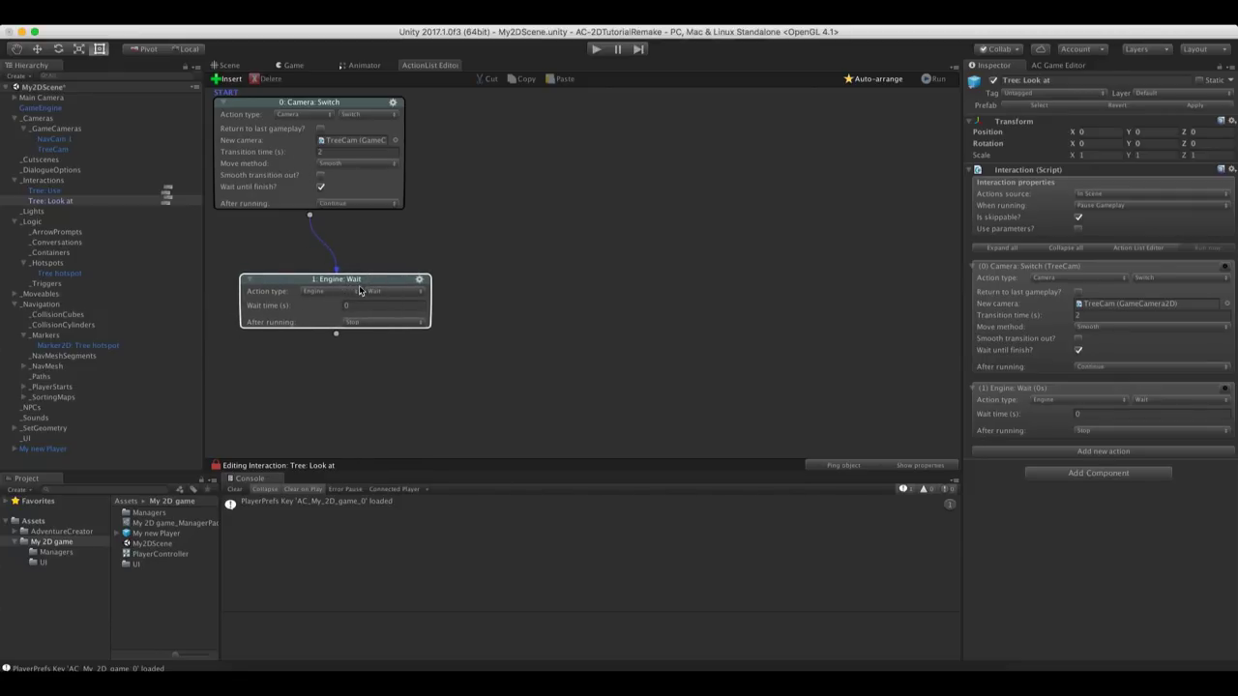
left_click_drag(360, 278, 347, 251)
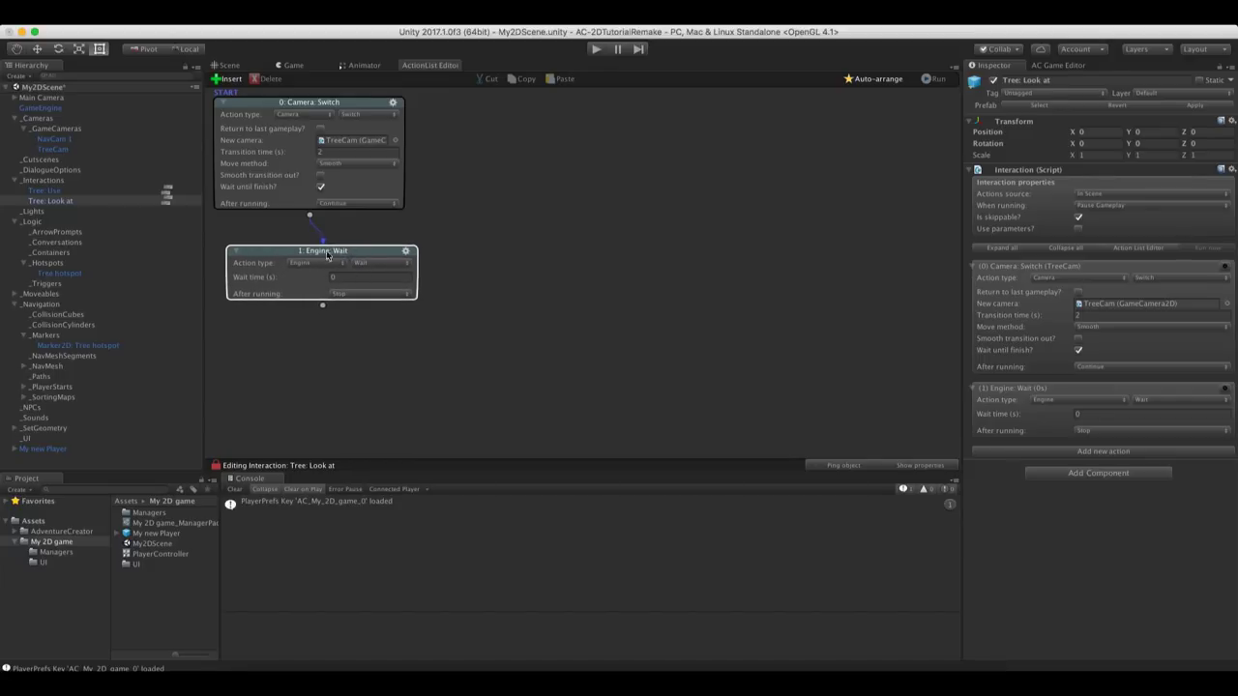
left_click(342, 277)
Link a third action after the wait and make it a Dialogue action
left_click_drag(322, 306, 327, 331)
left_click(337, 337)
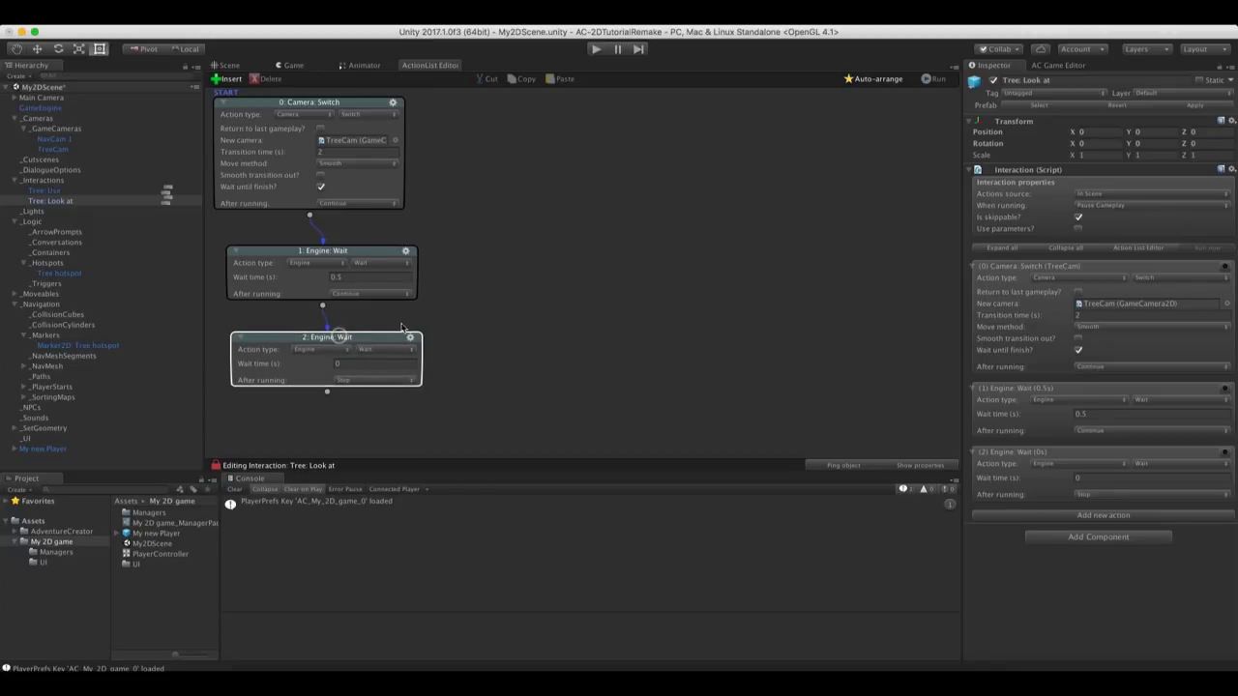
left_click(327, 350)
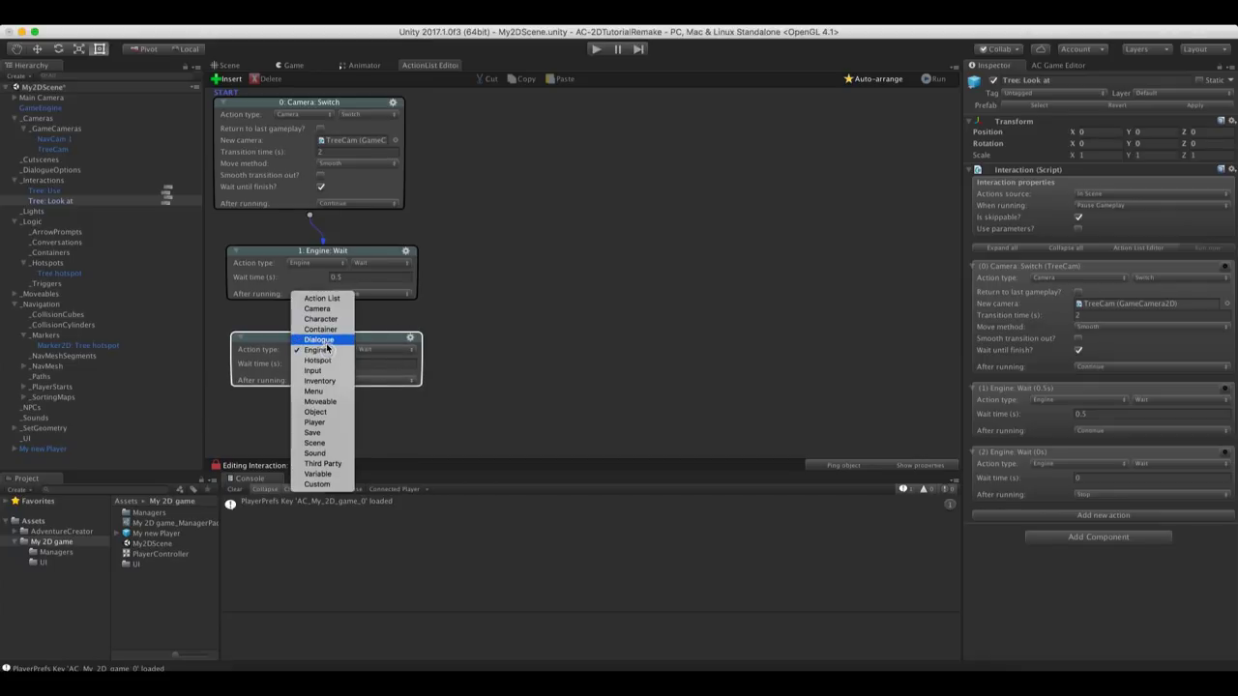
left_click(323, 338)
Make the dialogue a player line saying "Wow, that's a tall tree!"
middle_click_drag(456, 331, 461, 274)
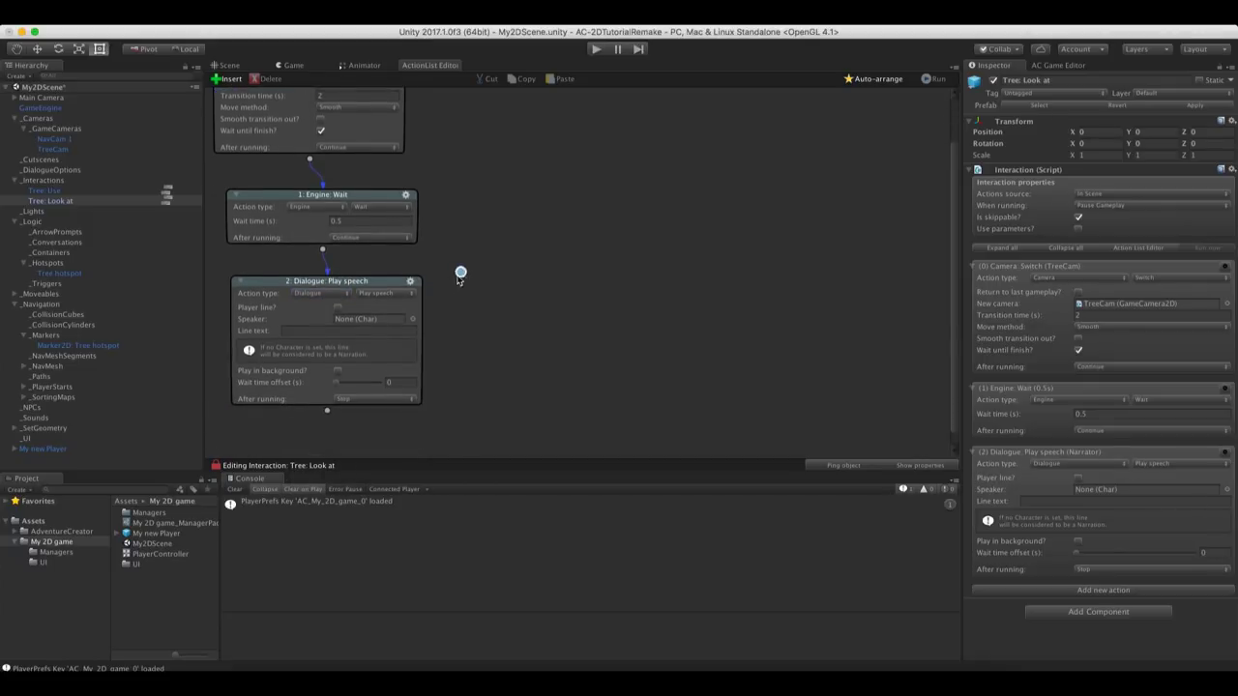
left_click(337, 308)
left_click(320, 318)
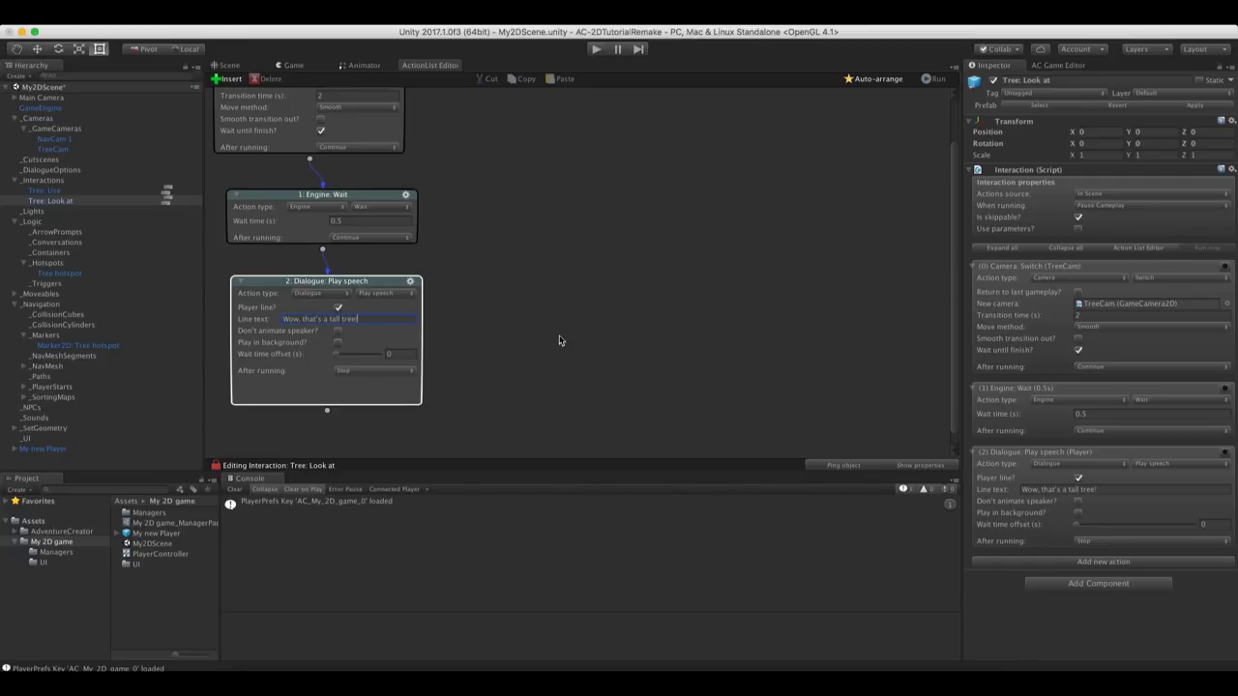
scroll(475, 337, "down", 1)
Add a fourth Camera: Switch action returning to the gameplay camera, then start the game
left_click(326, 400)
scroll(503, 349, "down", 3)
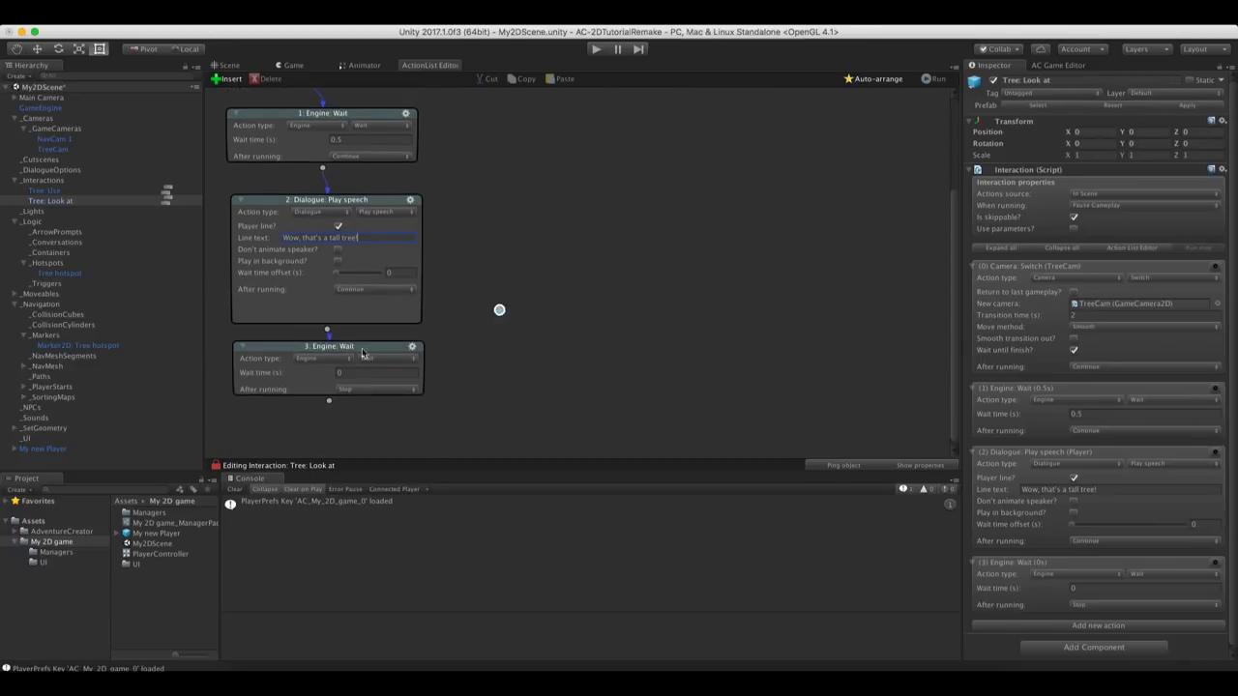
left_click(320, 358)
left_click(331, 320)
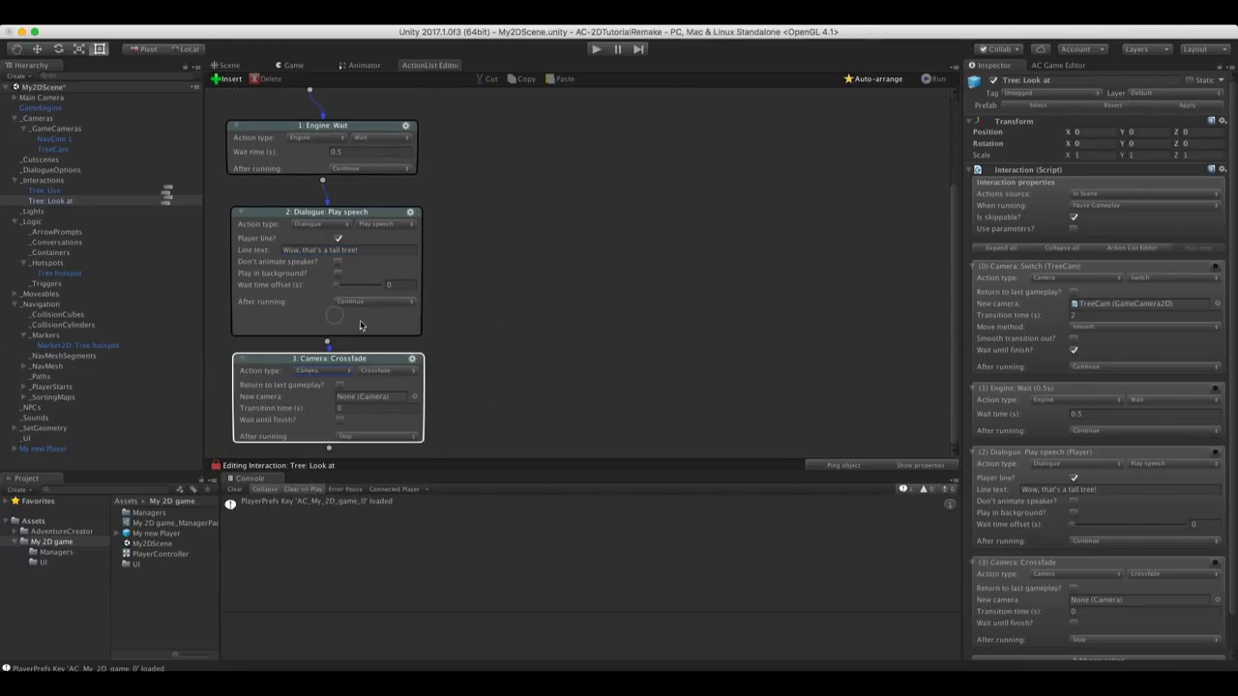
left_click(383, 370)
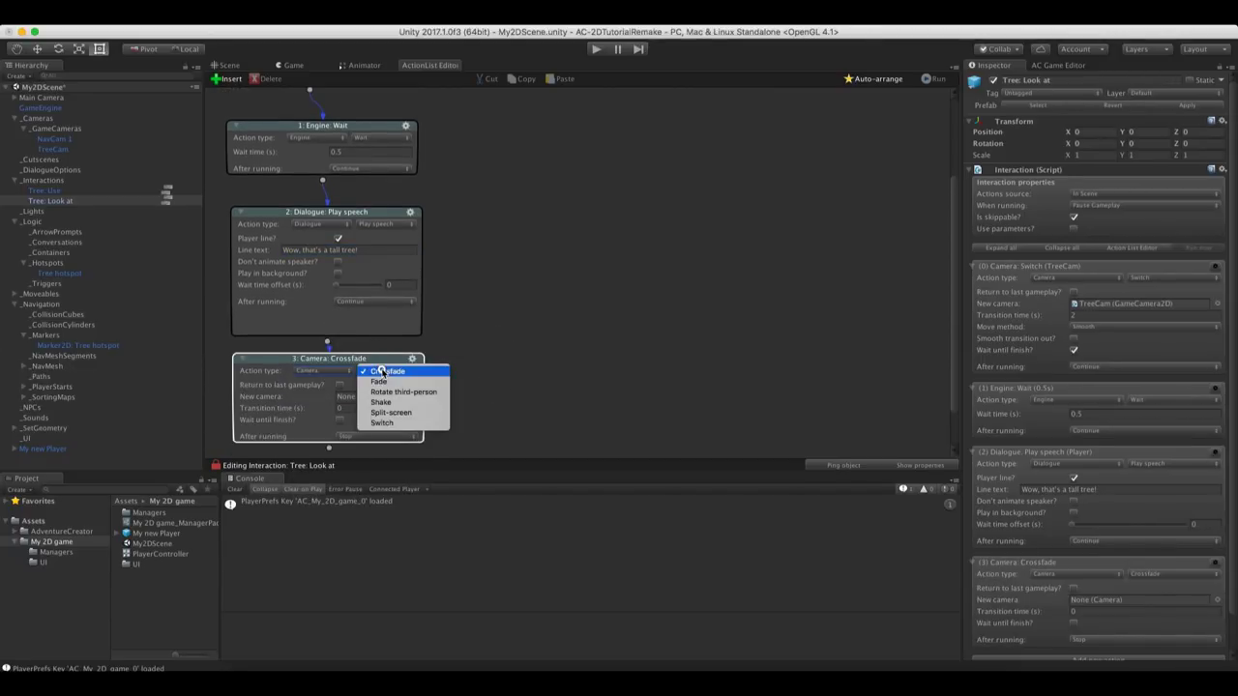
left_click(385, 423)
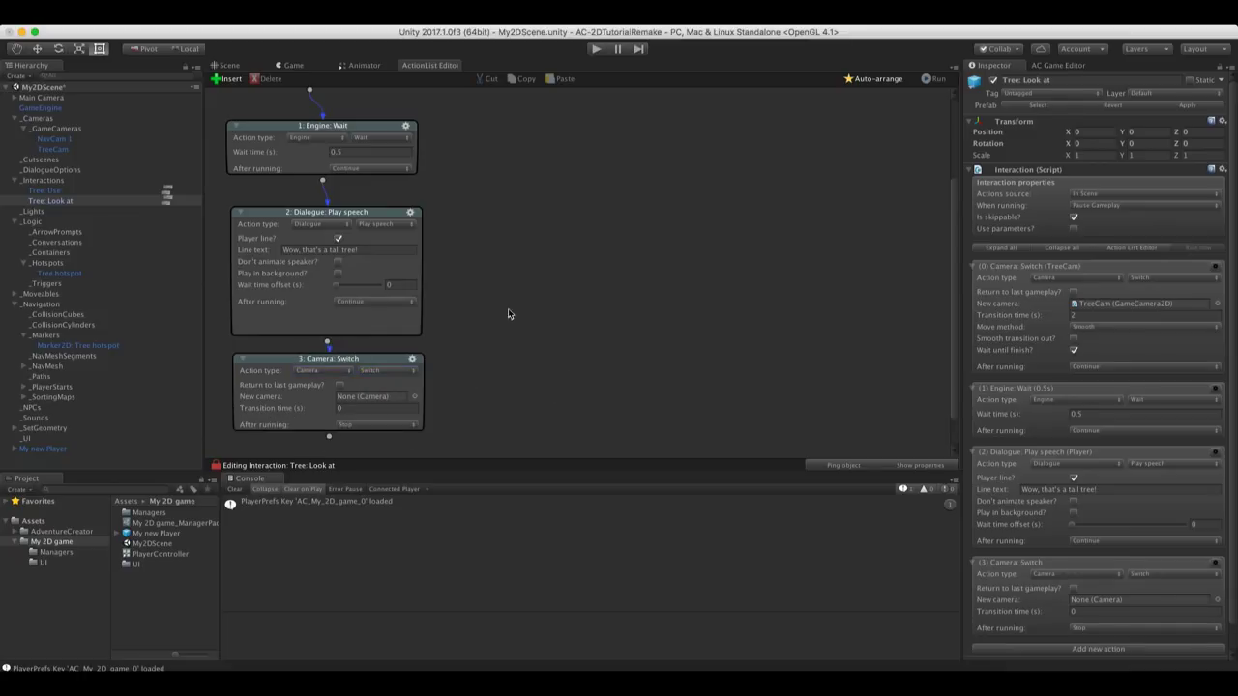
scroll(510, 290, "down", 2)
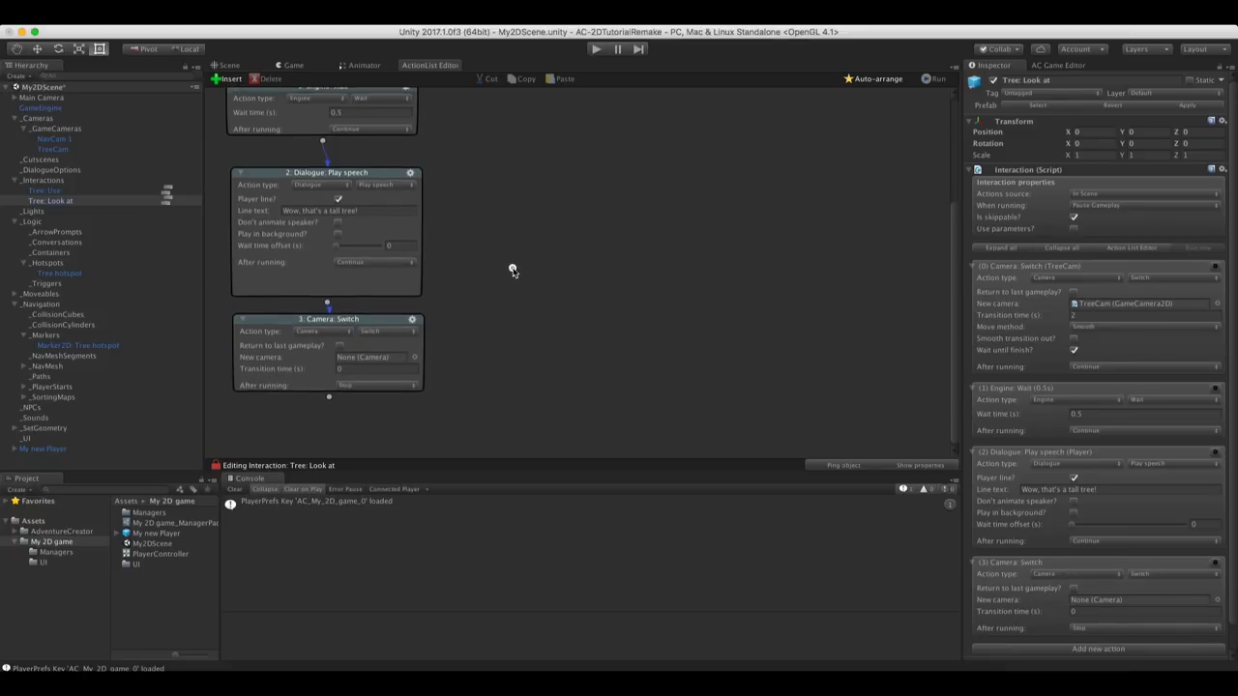
left_click(331, 347)
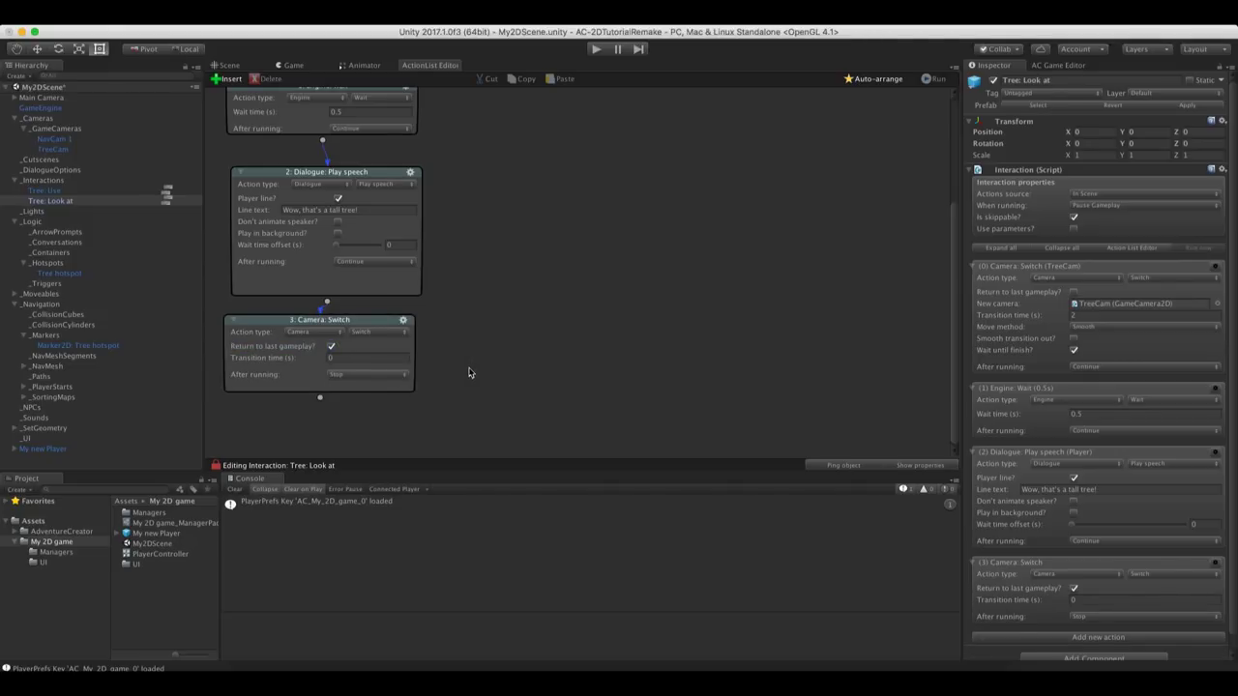
left_click(596, 49)
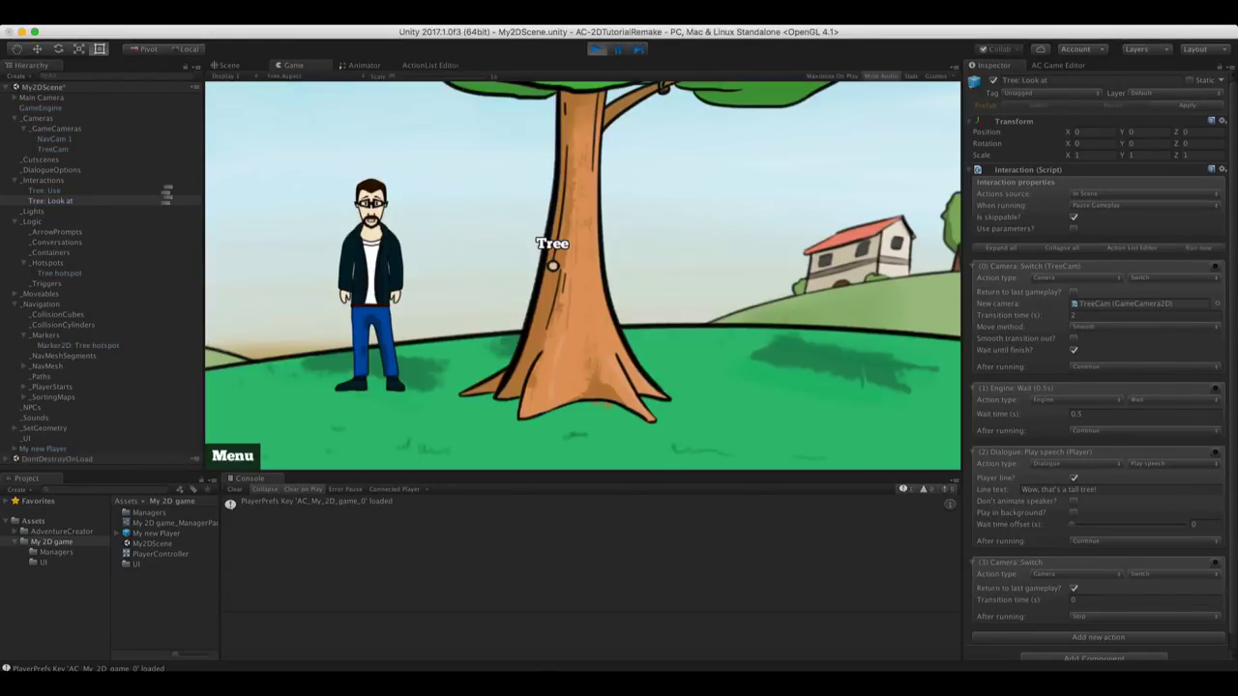
left_click(552, 265)
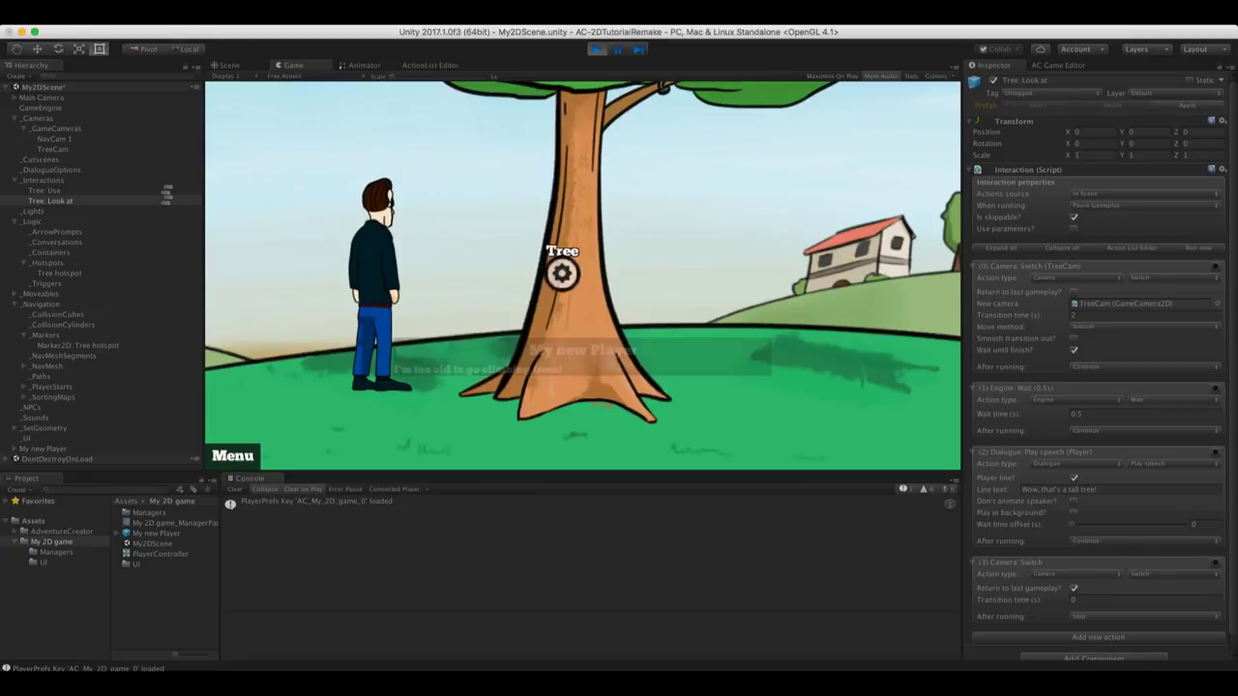
right_click(559, 276)
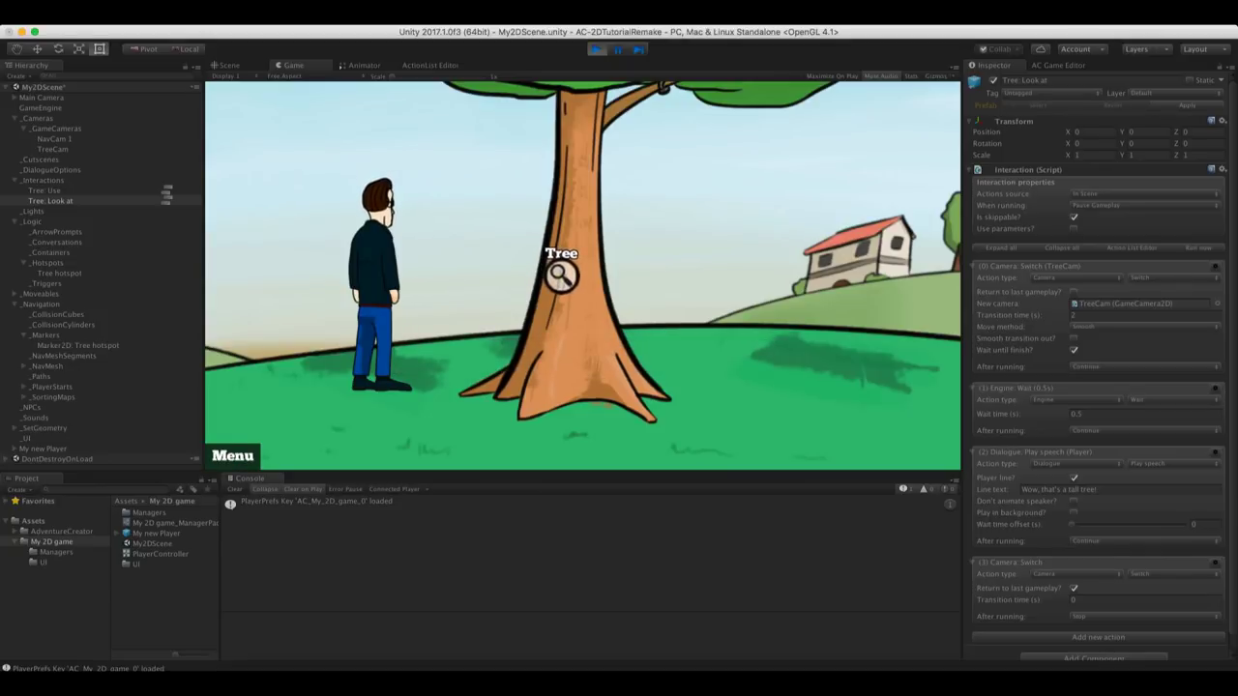
left_click(560, 276)
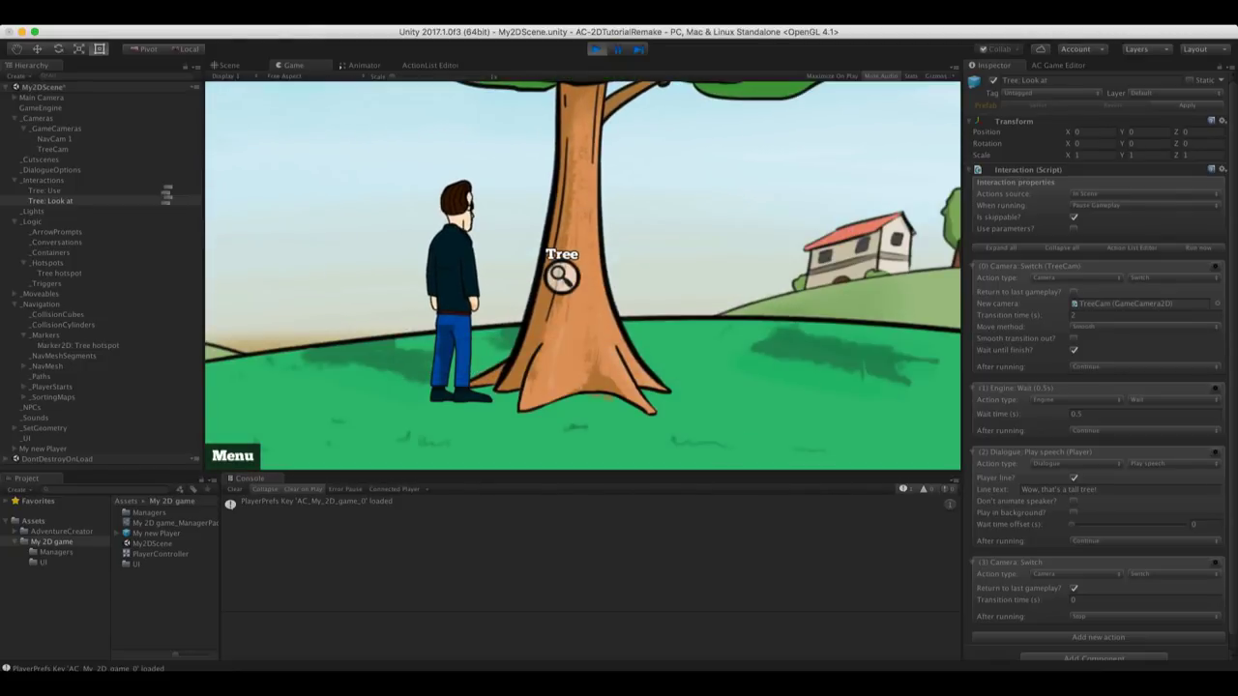
left_click(597, 49)
Give the return camera switch a 1-second Smooth transition with Wait until finish, then play
left_click(429, 65)
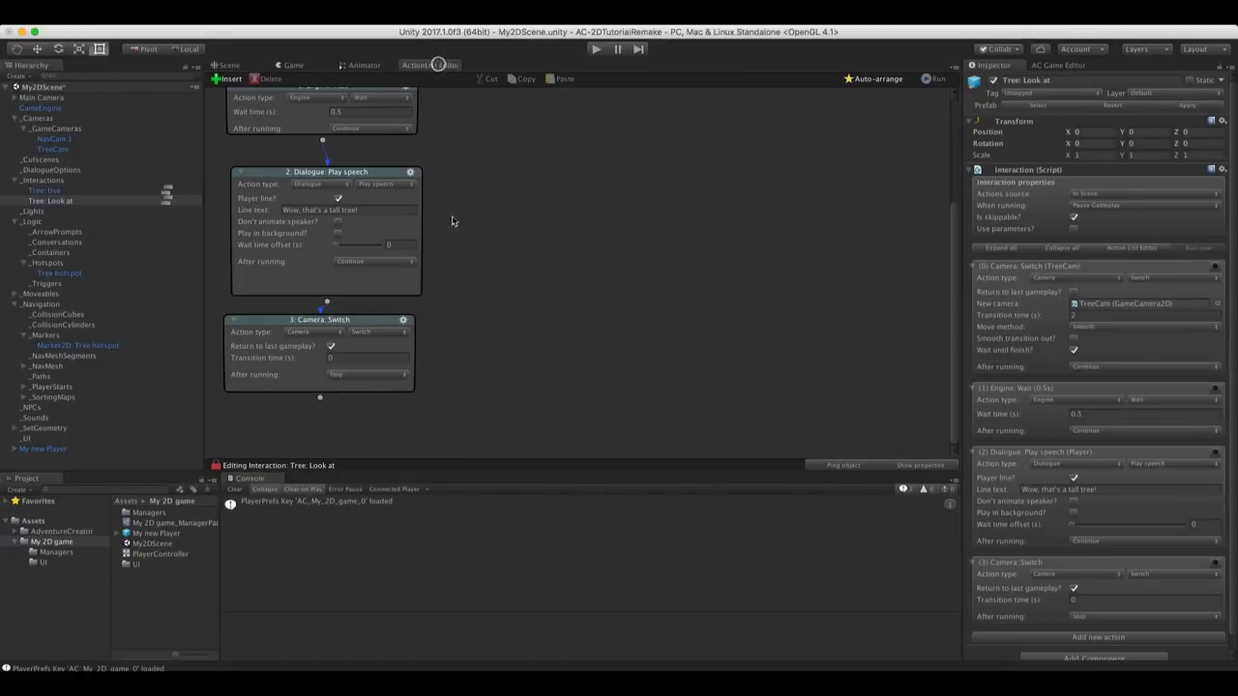
left_click(350, 358)
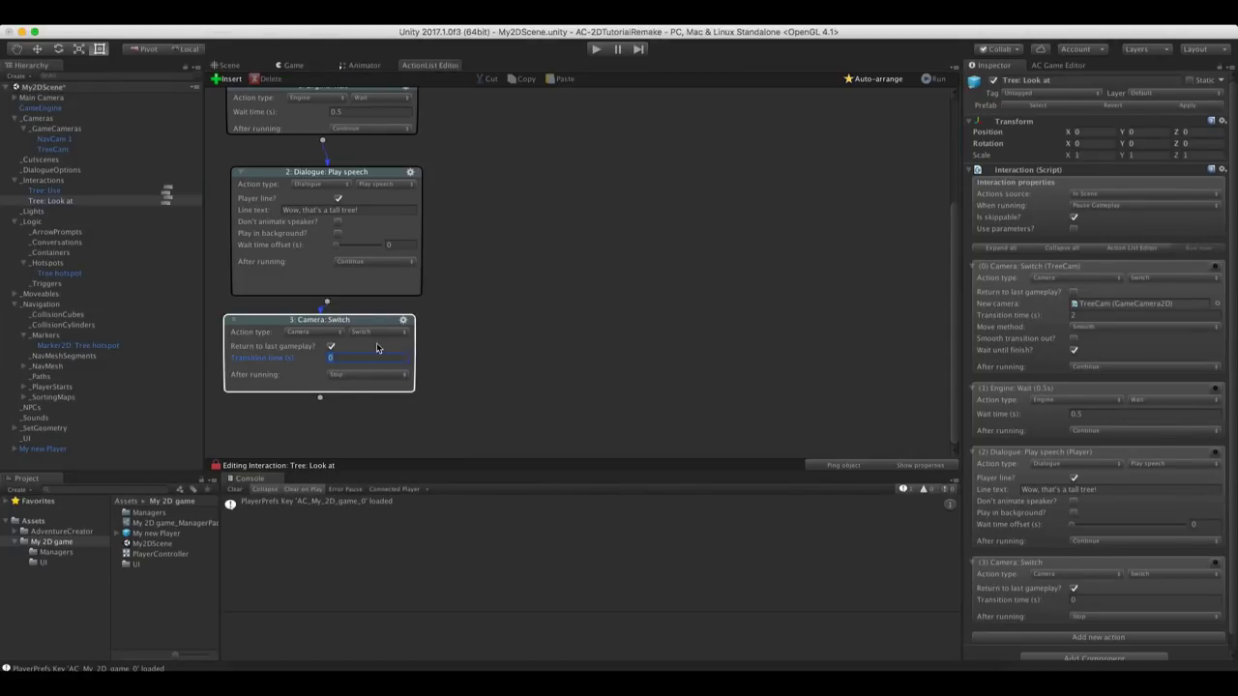
type("1")
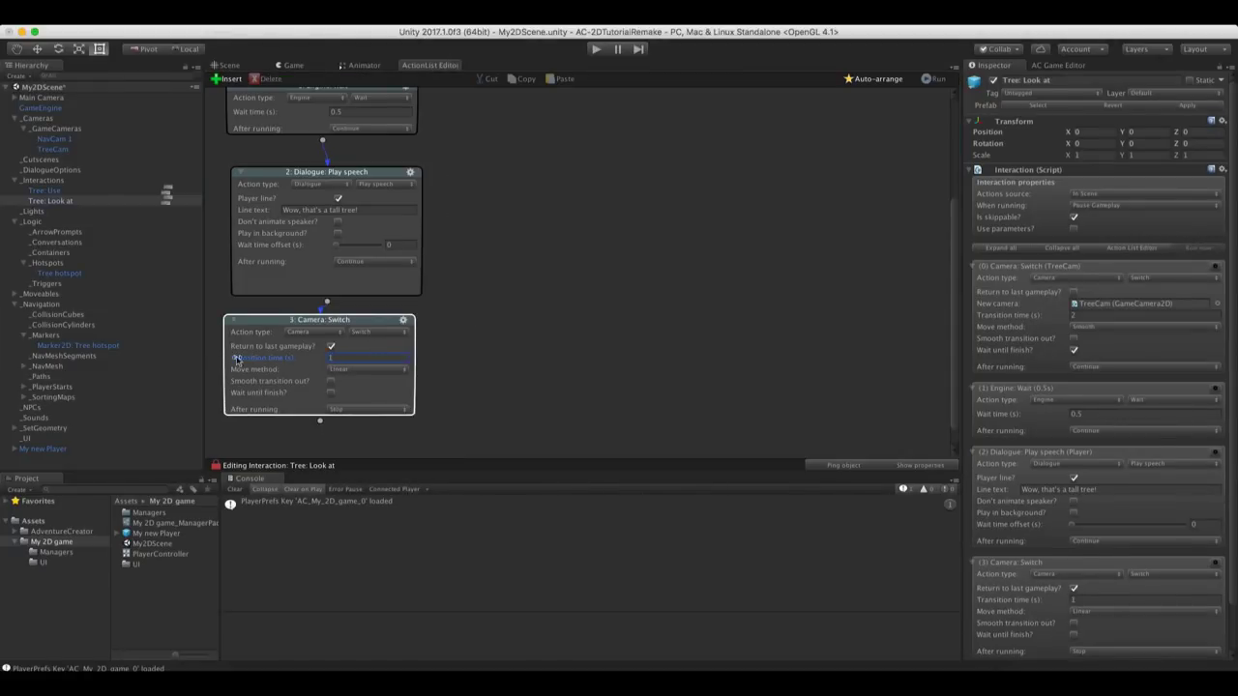
left_click(343, 373)
left_click(348, 385)
left_click(330, 395)
left_click(595, 48)
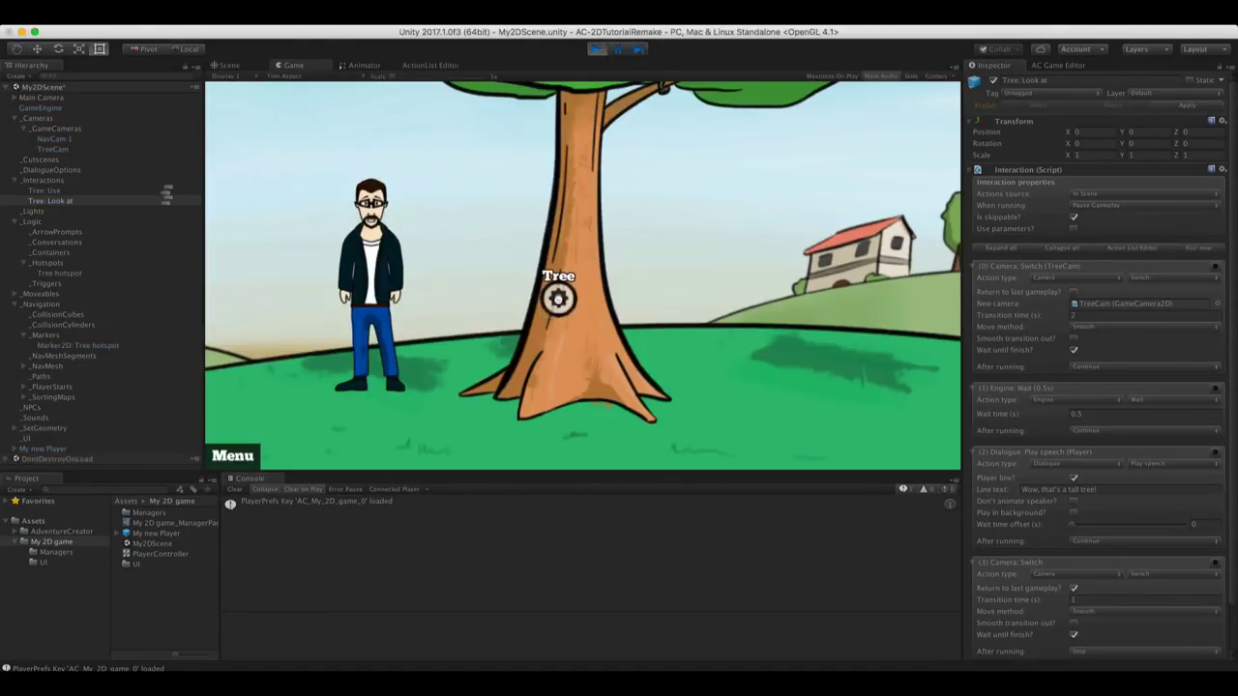
Look at the tree to test the TreeCam close-up, then cycle the icons to Talk to
left_click(557, 298)
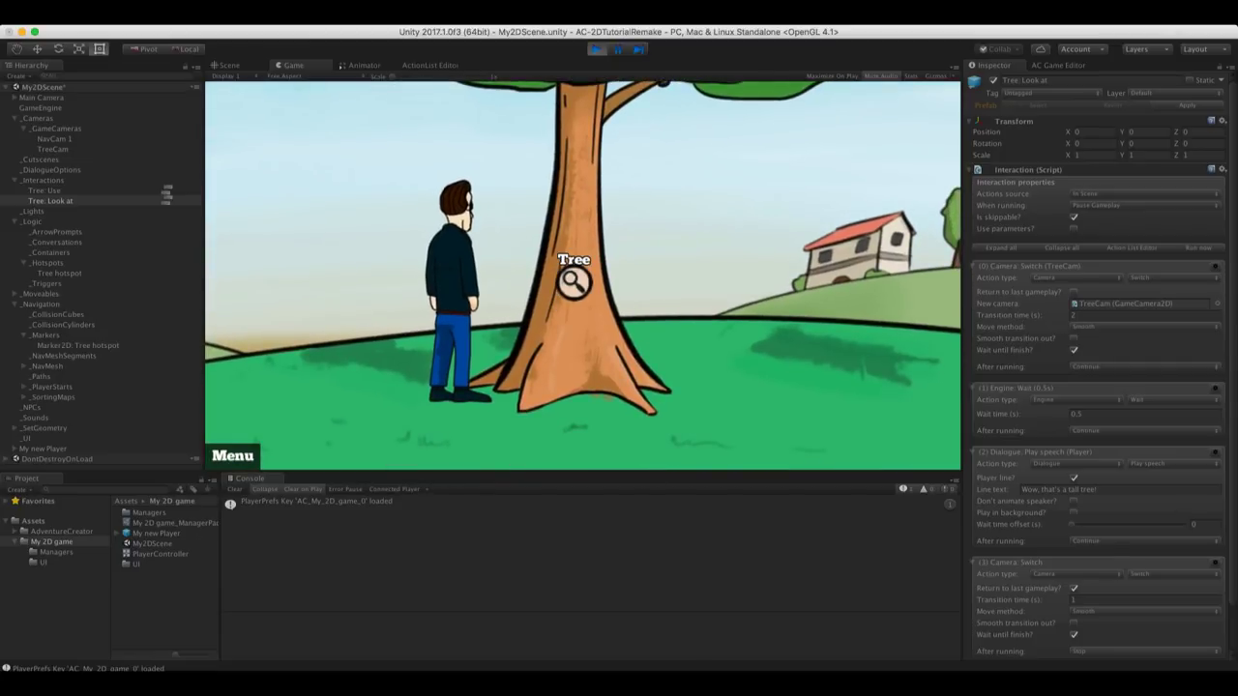
right_click(574, 280)
right_click(573, 274)
right_click(573, 270)
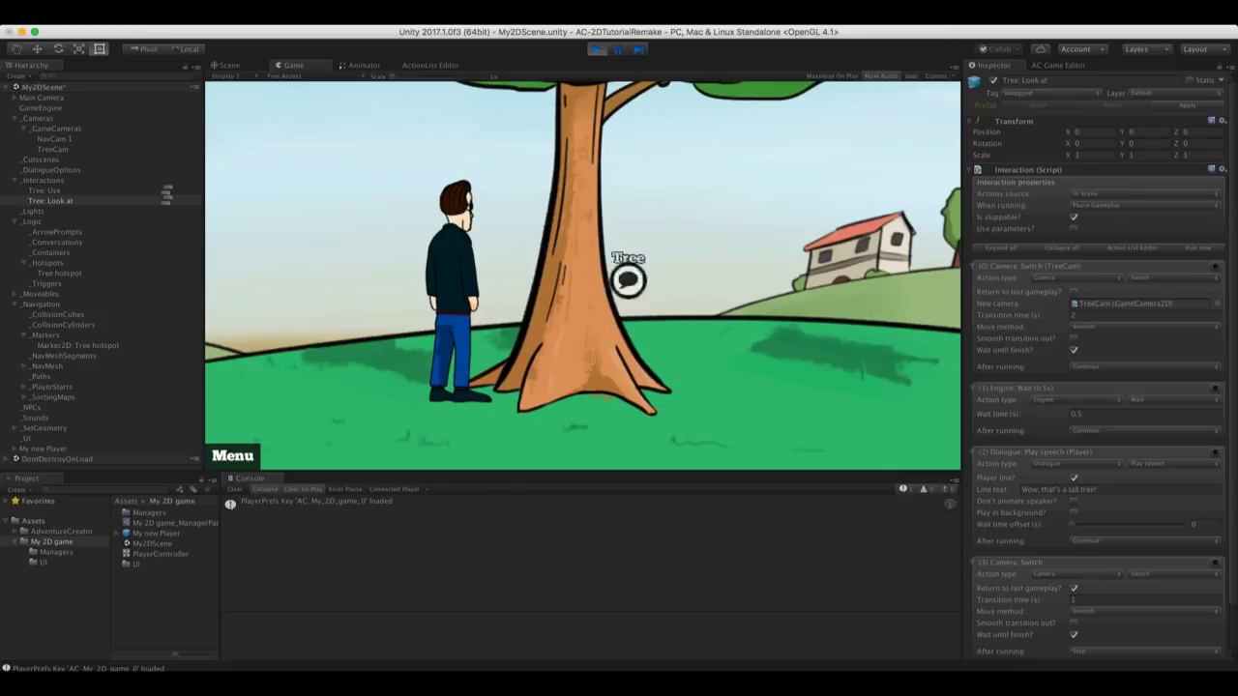
Stop the game and create the Talk to icon's unhandled ActionList in the Cursor settings
left_click(595, 51)
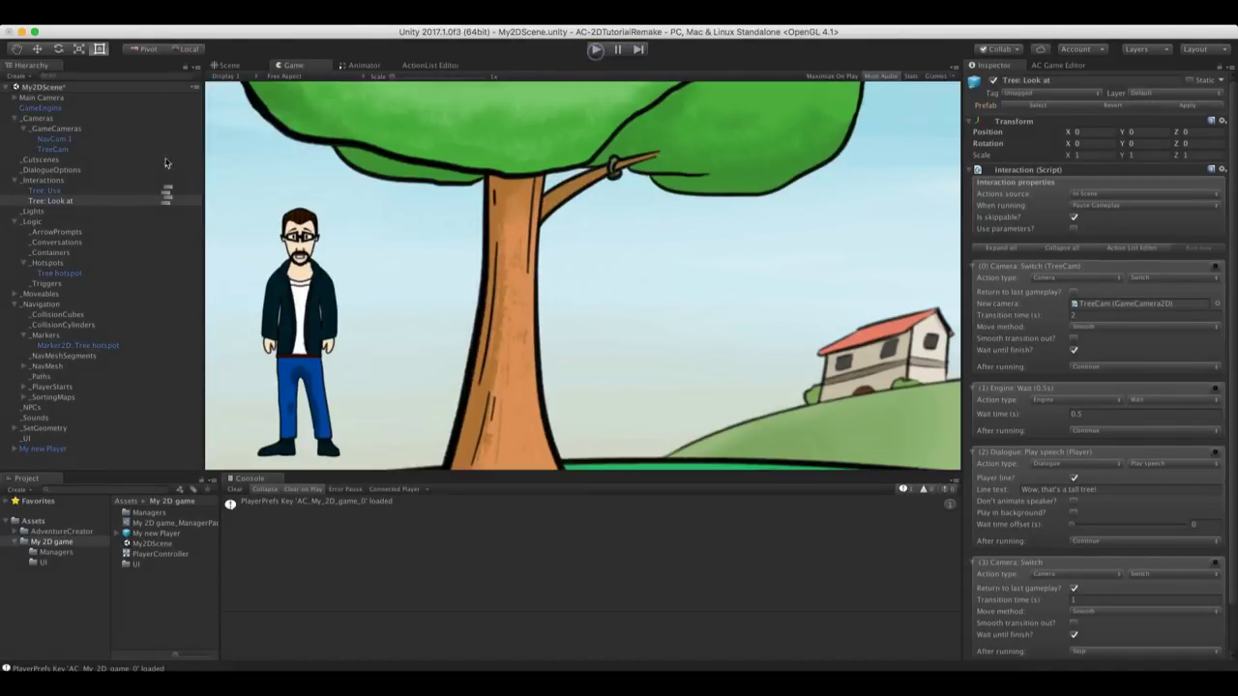
left_click(53, 273)
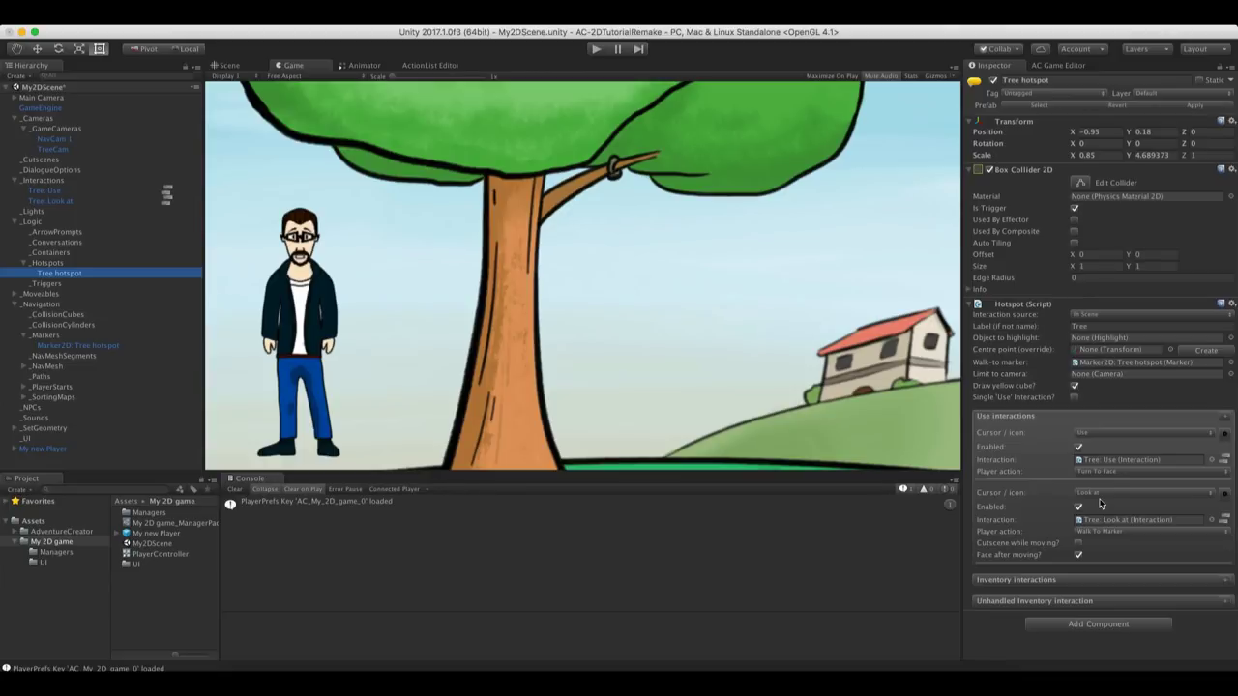
left_click(1050, 65)
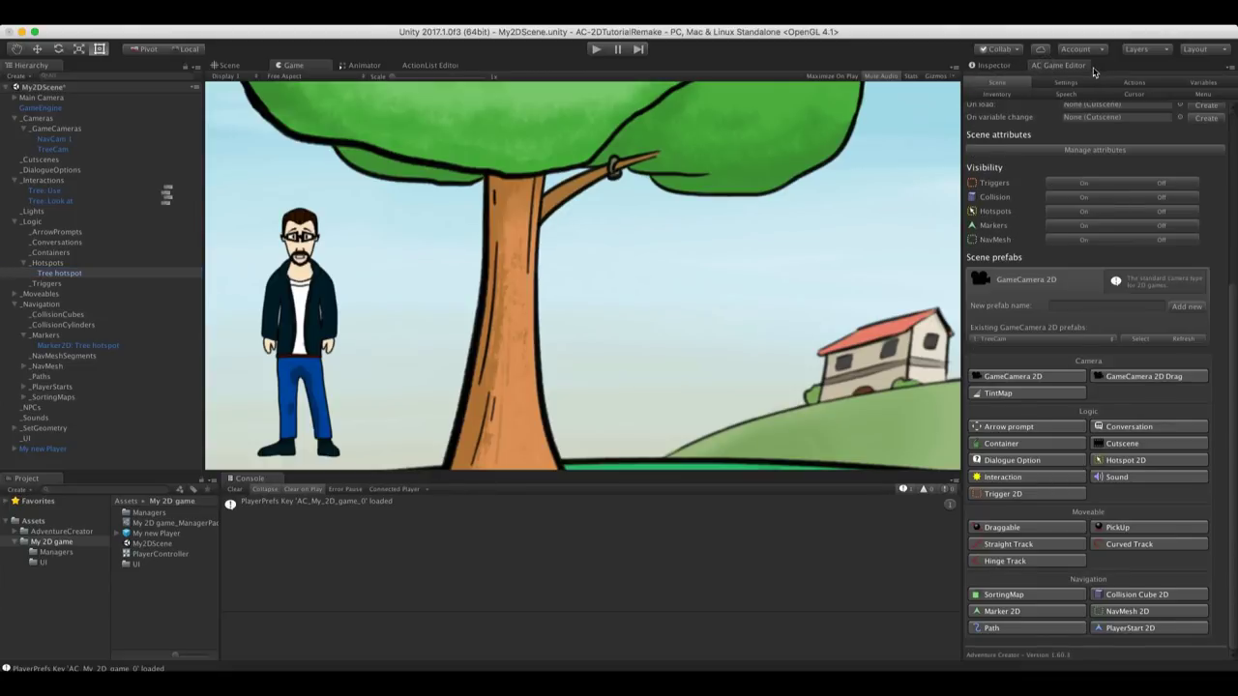
left_click(1127, 95)
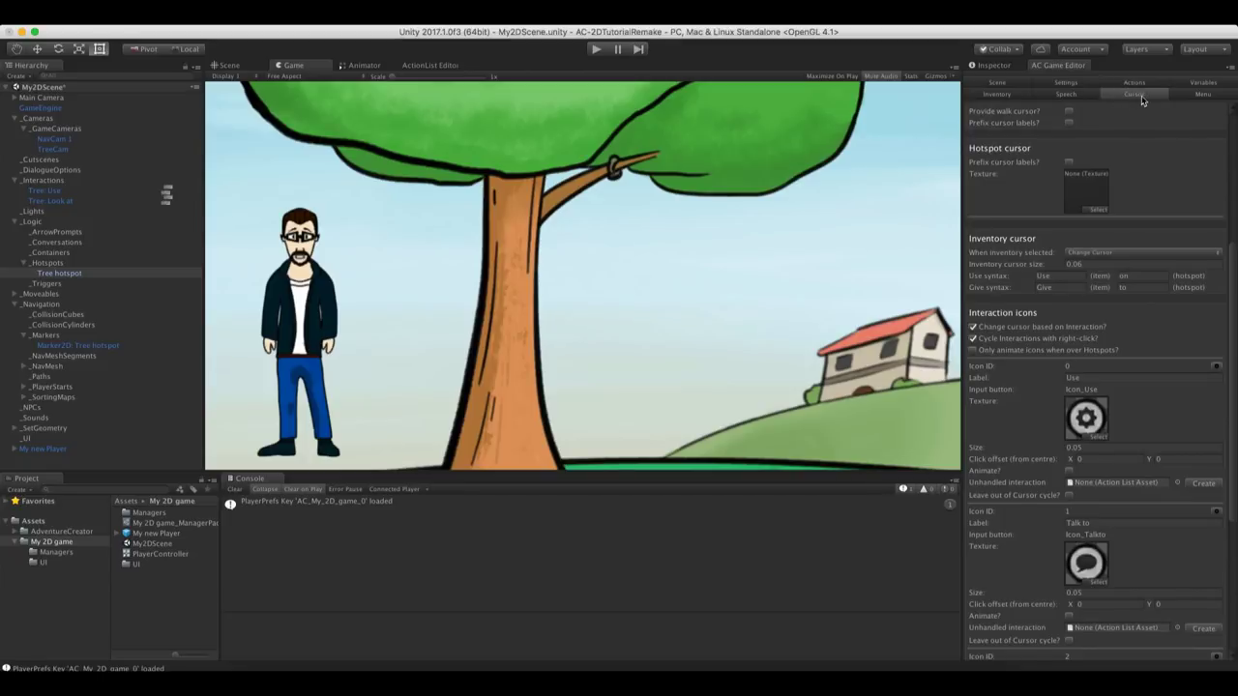
left_click_drag(1233, 263, 1230, 353)
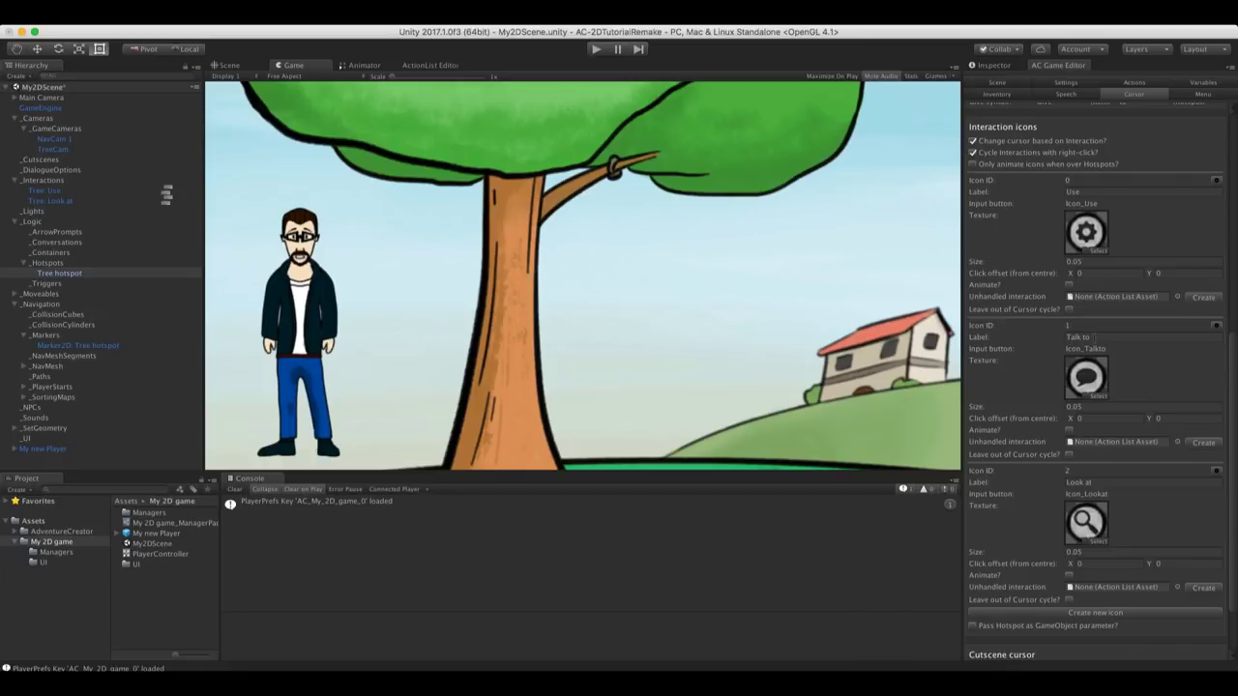
left_click(1197, 446)
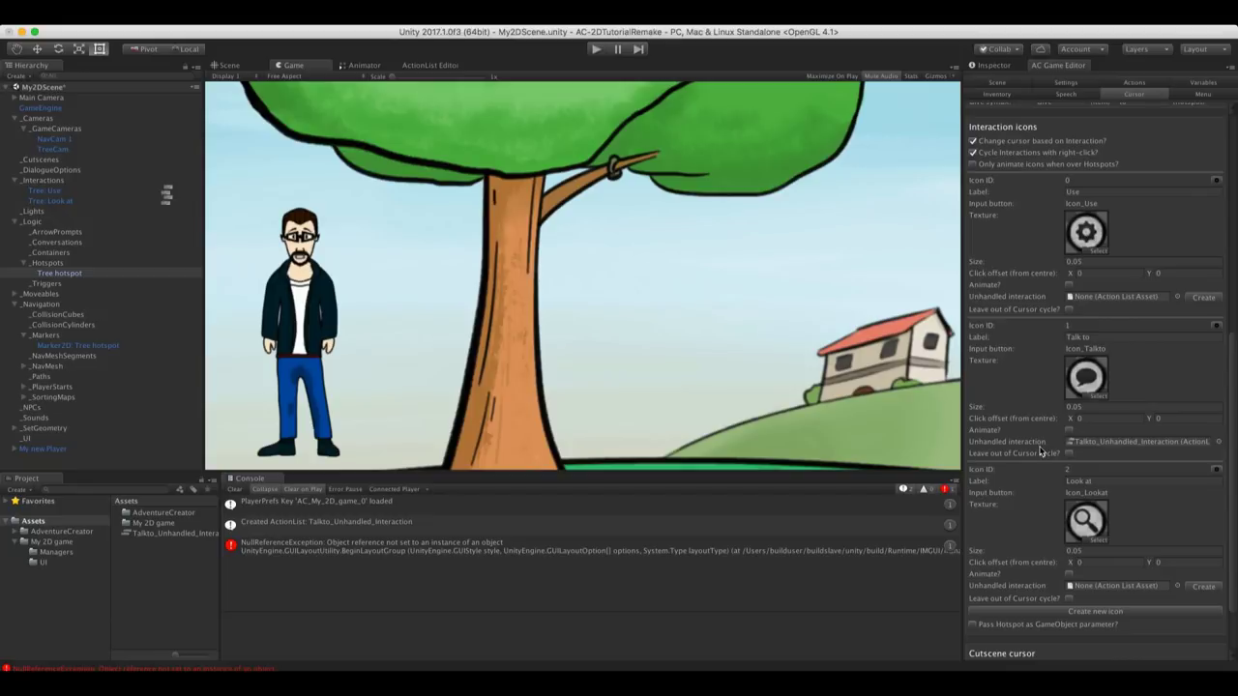
left_click(1096, 442)
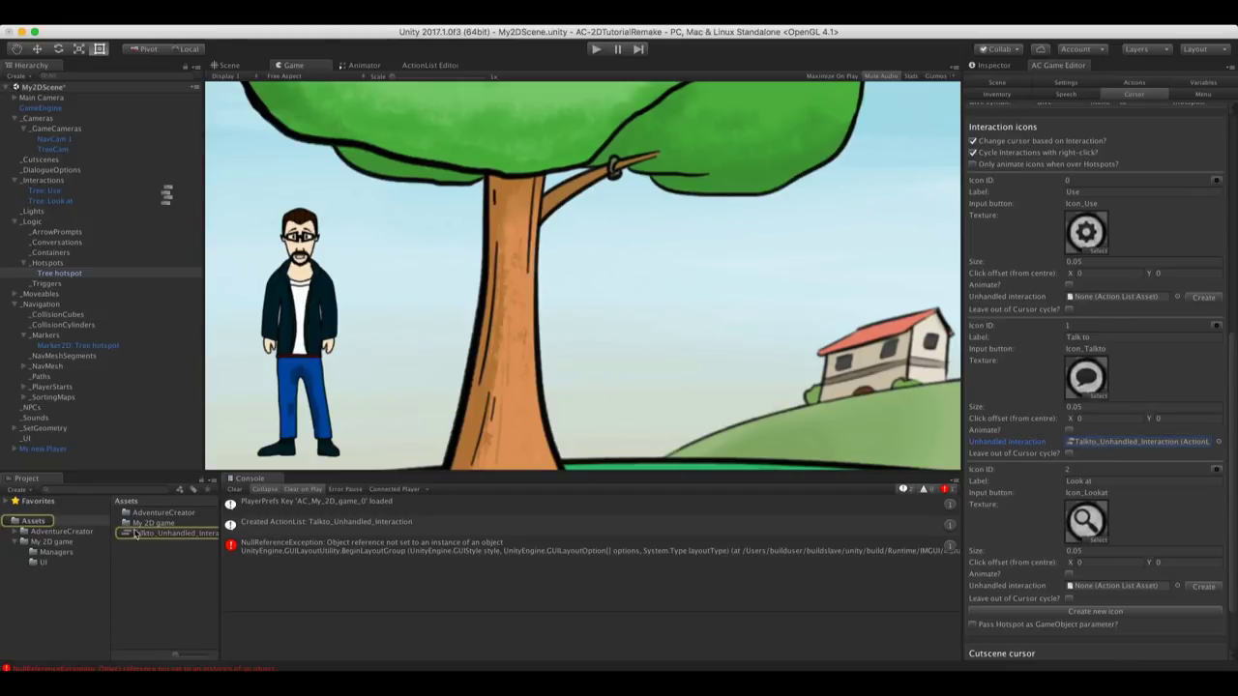
left_click(42, 542)
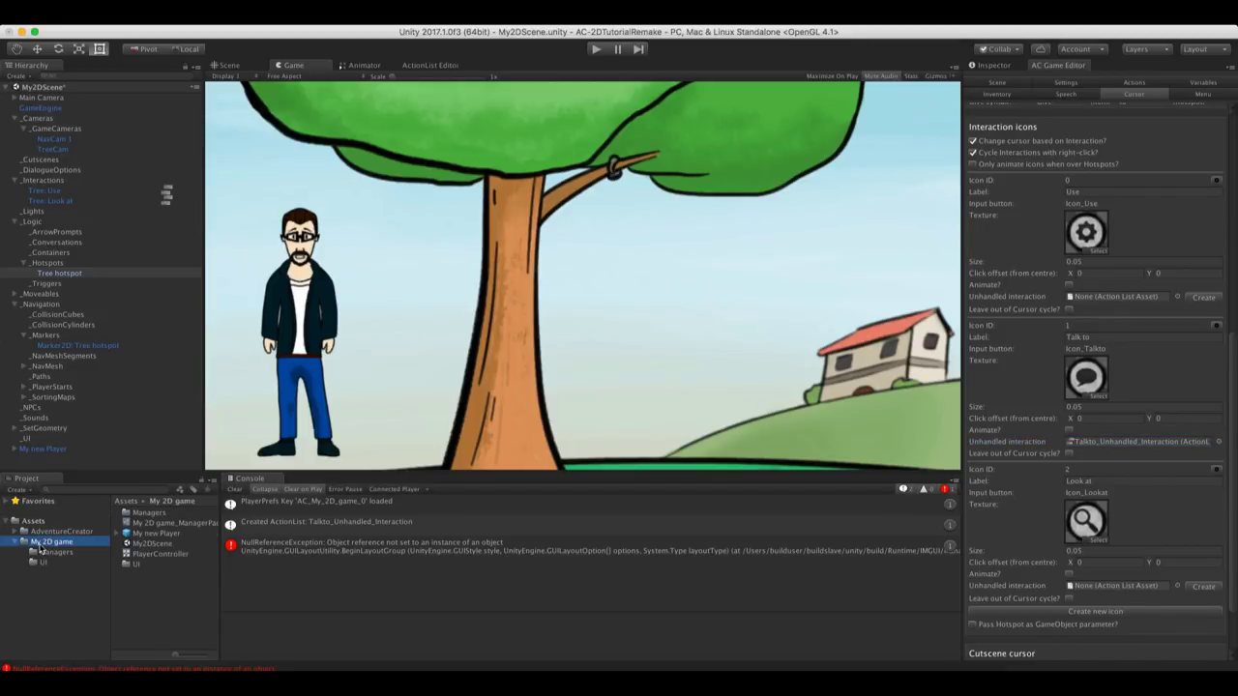
Create a new ActionLists folder inside My 2D game
right_click(42, 549)
mouse_move(68, 443)
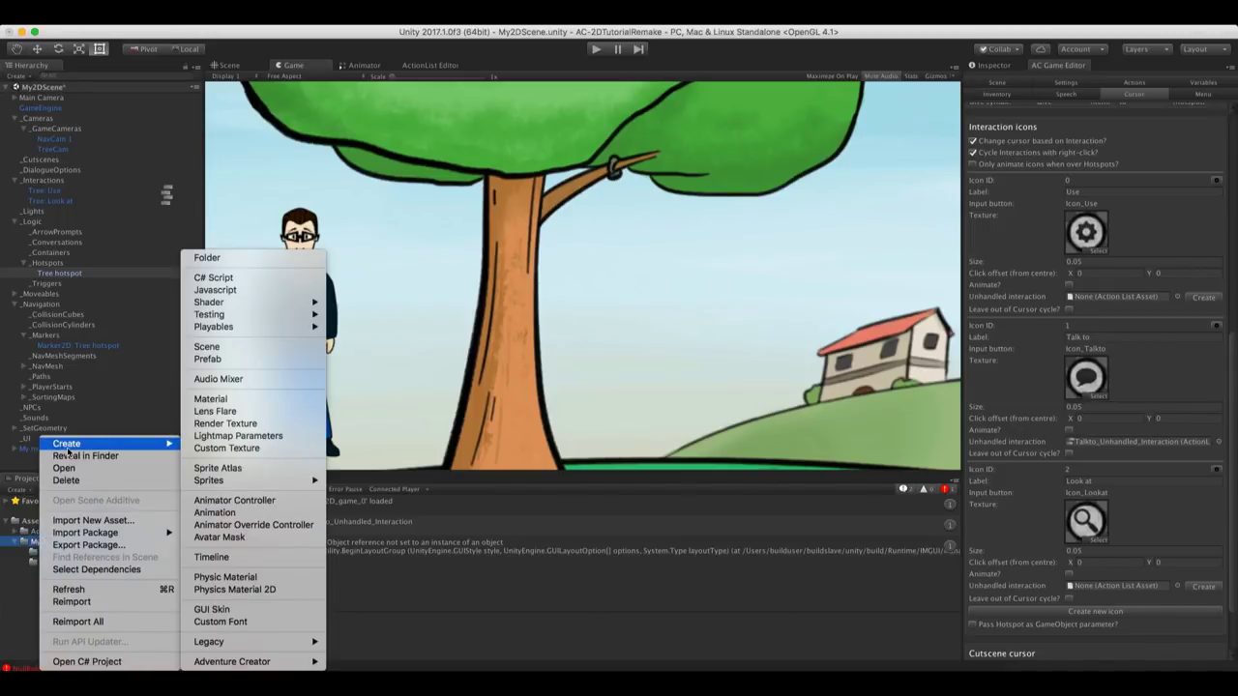
left_click(217, 261)
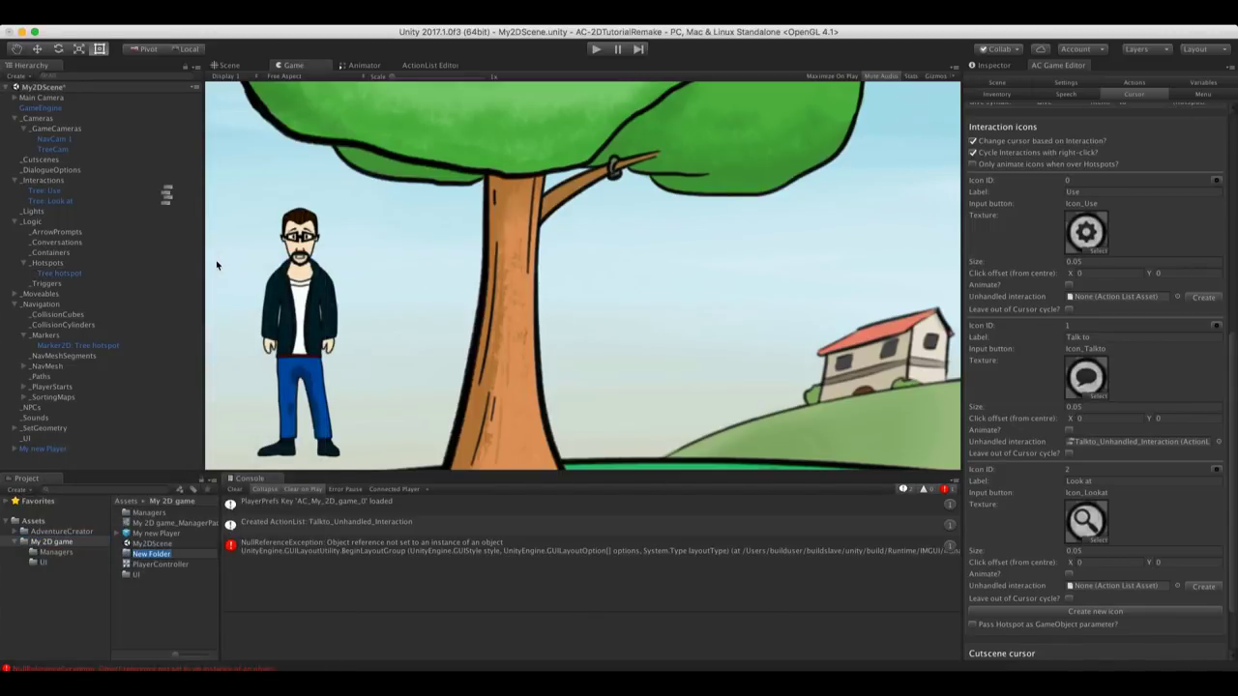
type("ActionLists")
key("Return")
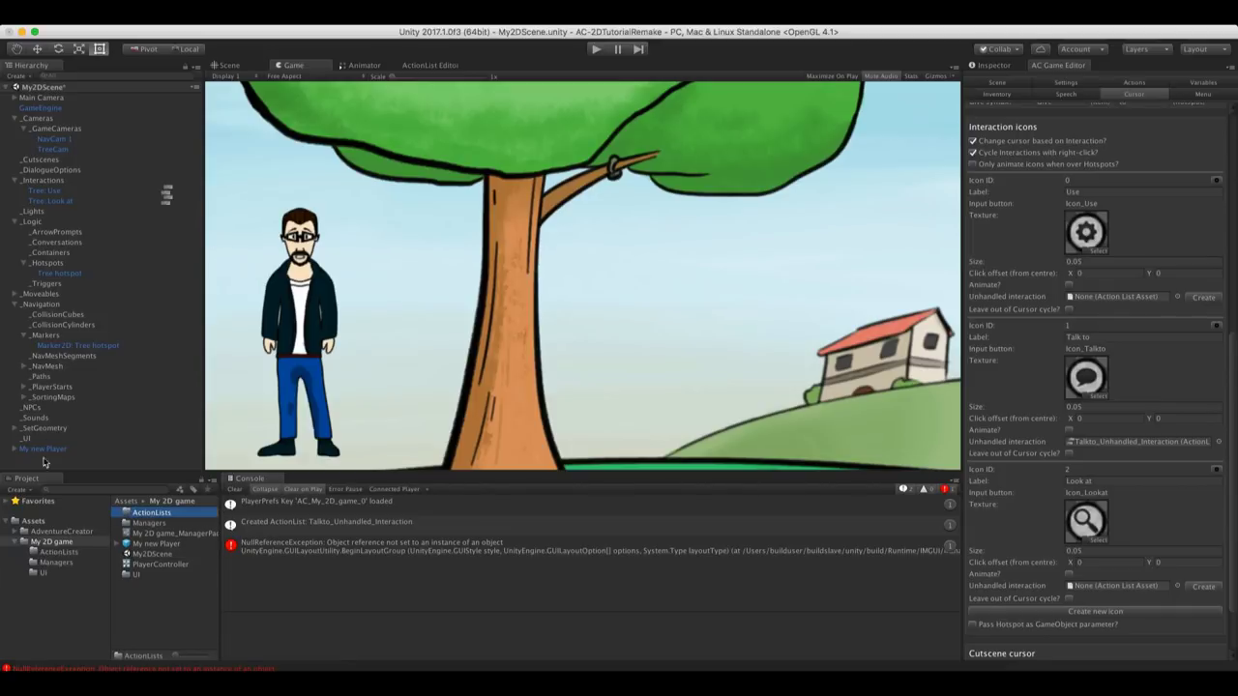
Move Talkto_Unhandled_Interaction into ActionLists and open it in the ActionList Editor
left_click(35, 520)
left_click(147, 535)
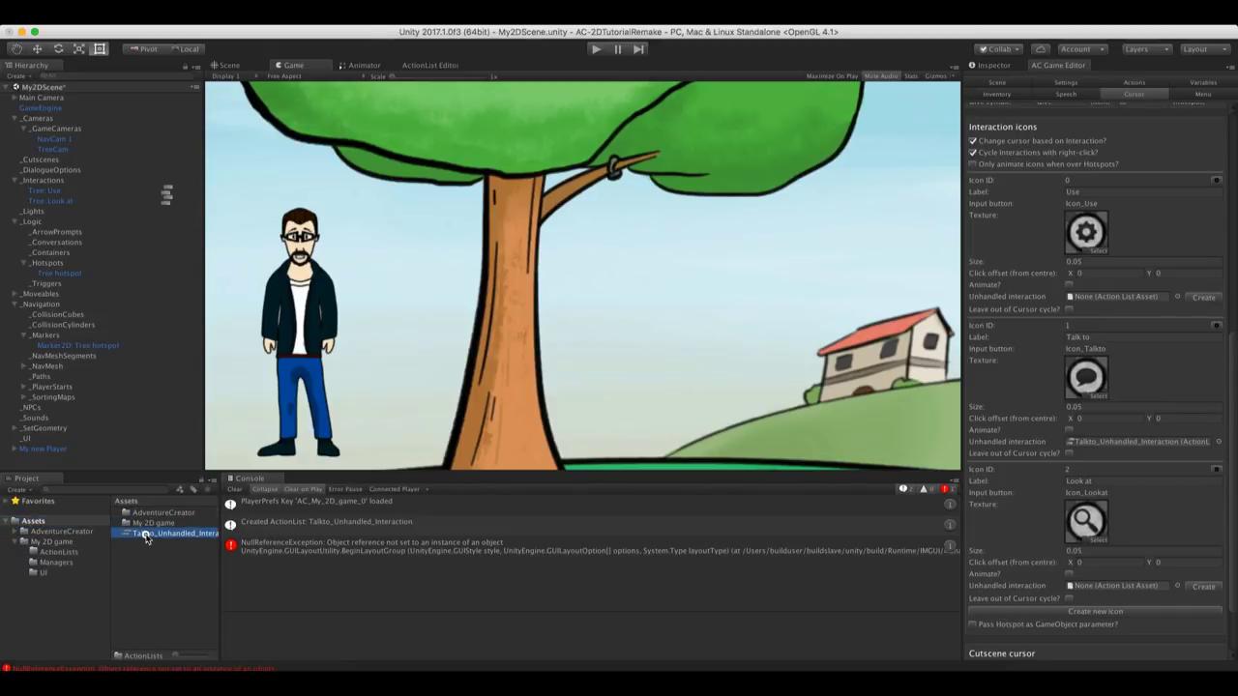
left_click_drag(147, 537, 68, 553)
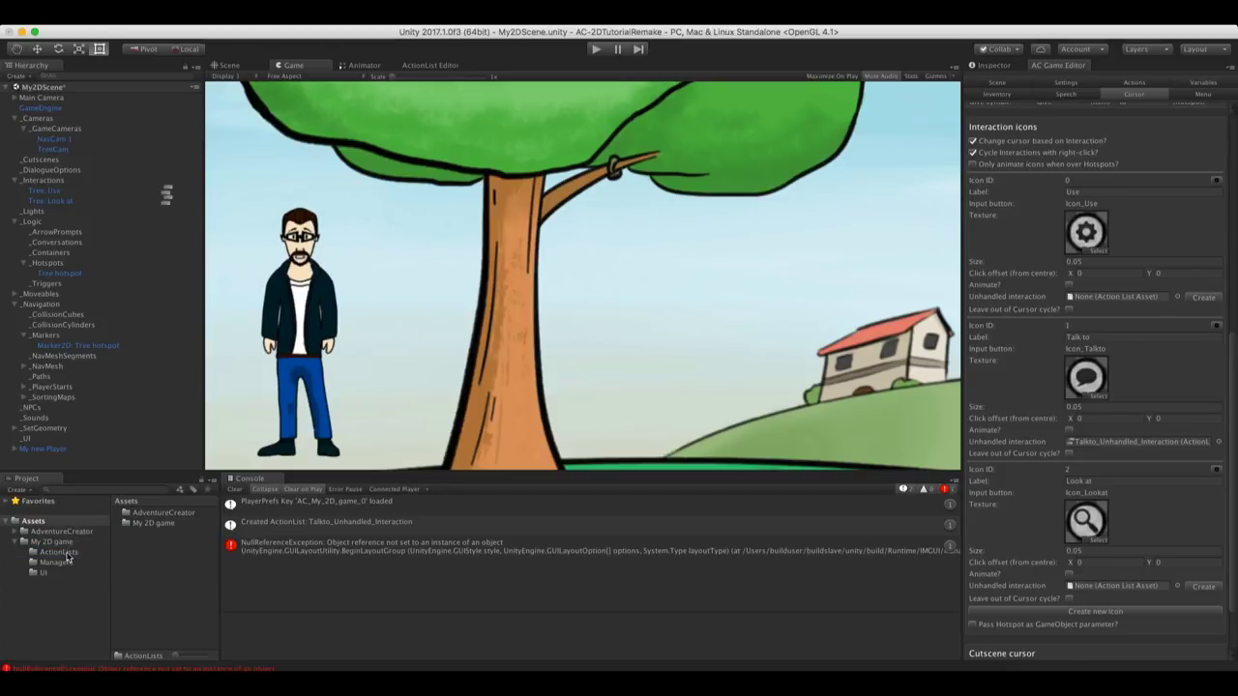
left_click(66, 554)
left_click_drag(217, 551, 254, 551)
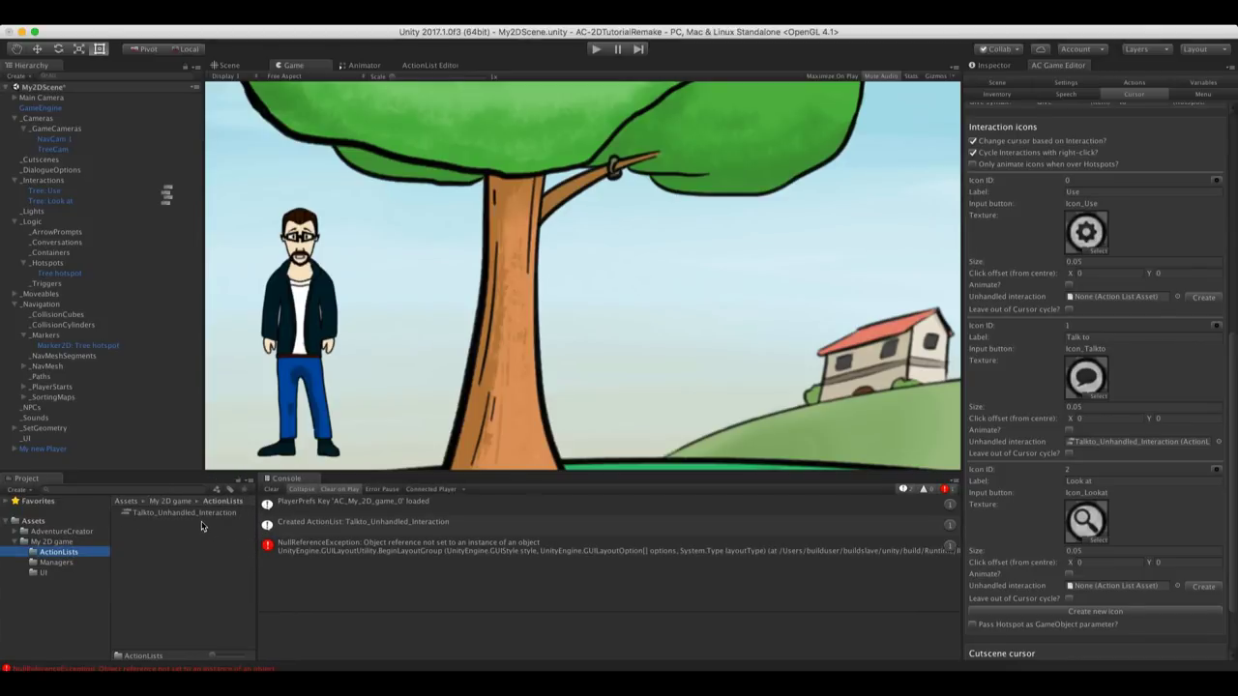
double_click(159, 516)
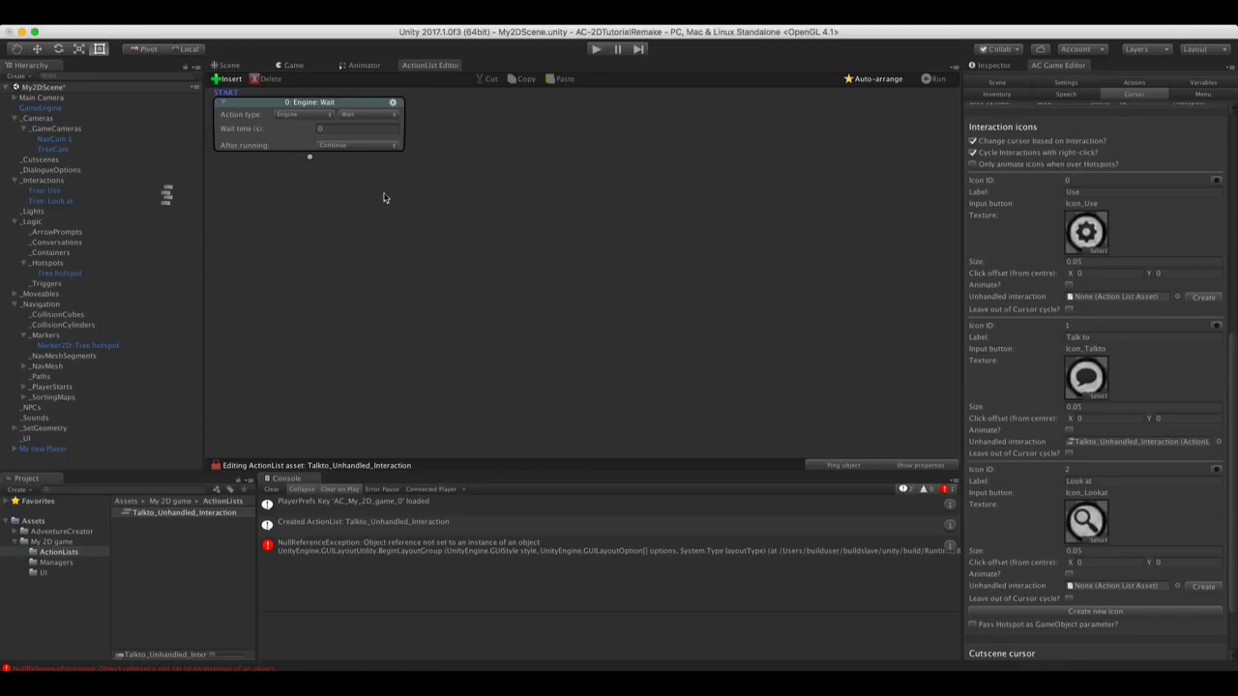
Make the action a player Dialogue: Play speech saying "I can't speak to that!", then play
left_click(320, 115)
left_click(315, 105)
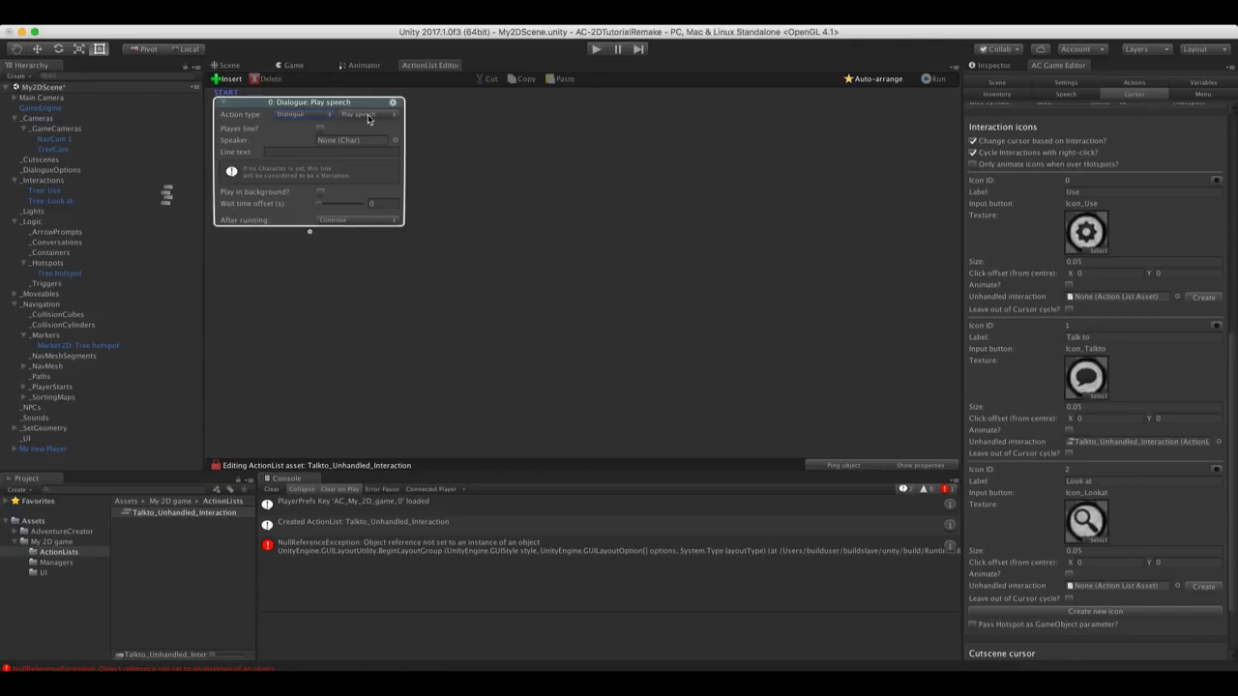
left_click(320, 129)
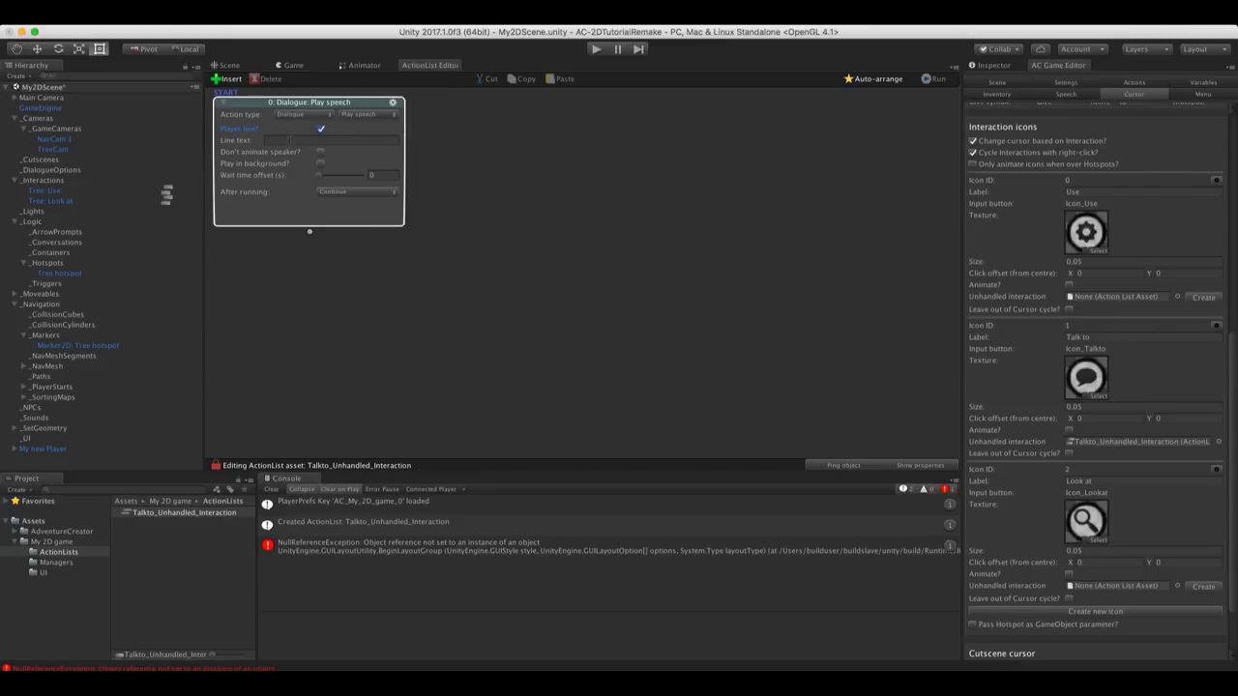
left_click(290, 140)
left_click(597, 49)
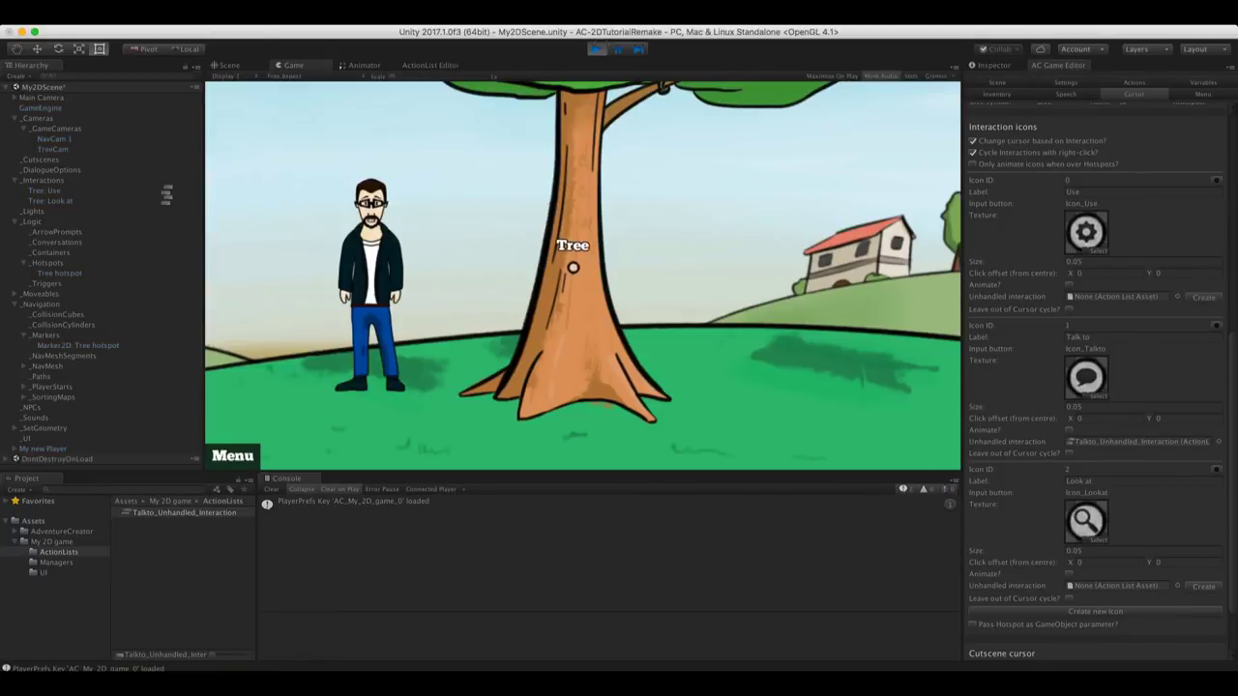
Cycle to the Talk to icon over the tree and use it on the tree
right_click(573, 271)
right_click(573, 271)
right_click(573, 271)
right_click(574, 272)
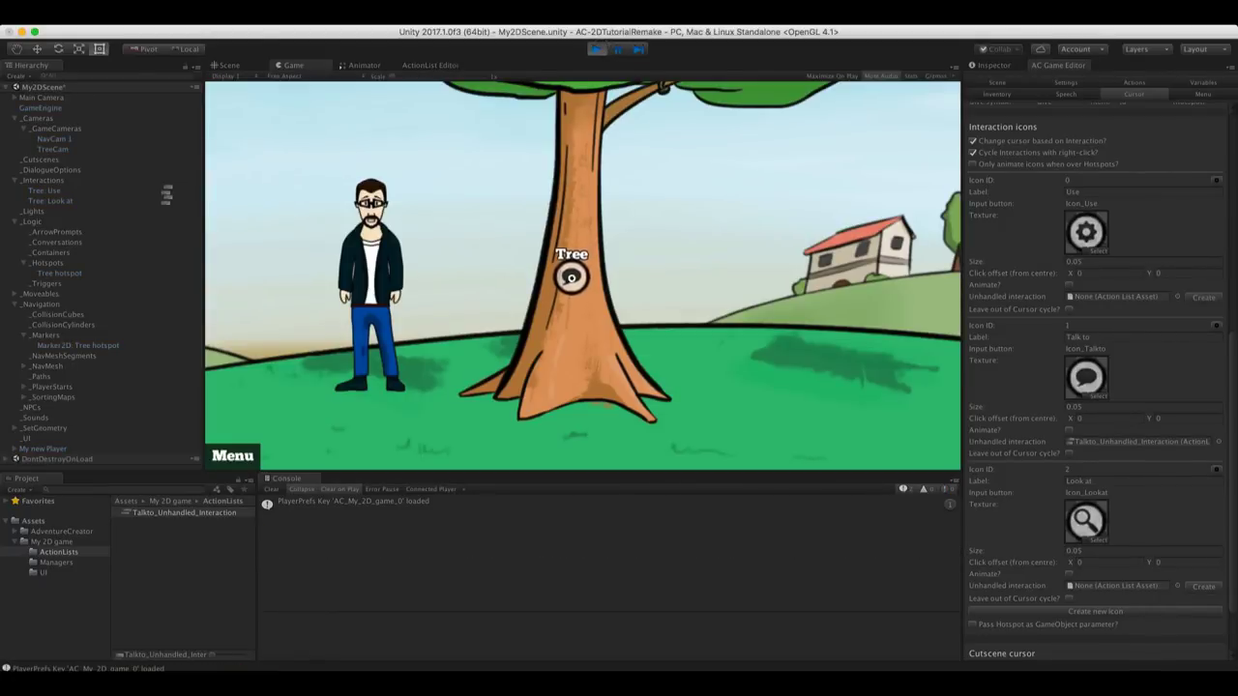
left_click(573, 271)
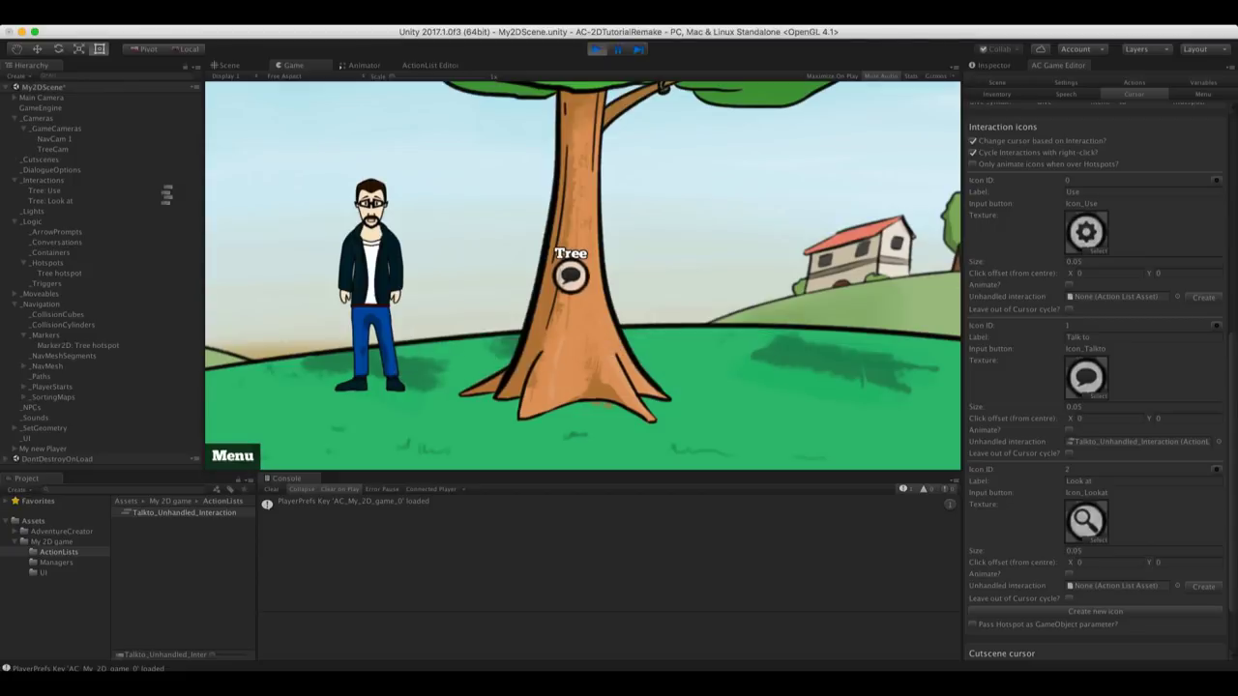
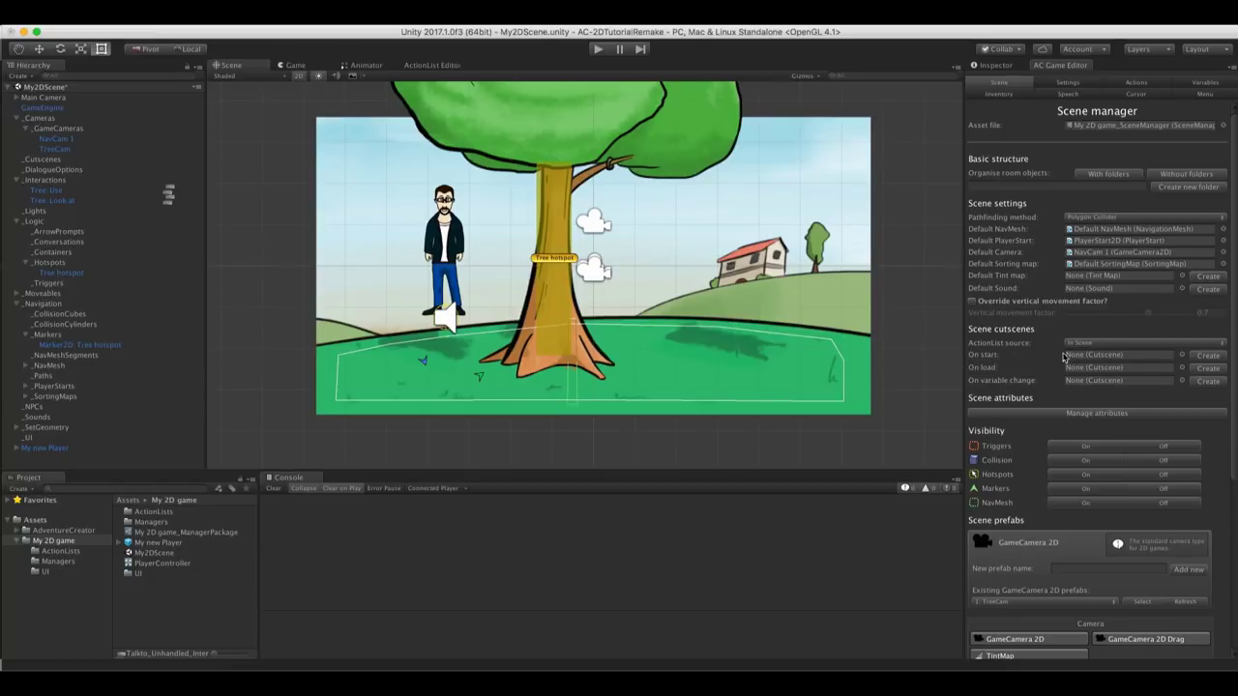
Create the OnStart cutscene under Scene cutscenes and check it in the Hierarchy and ActionList Editor
left_click(1207, 355)
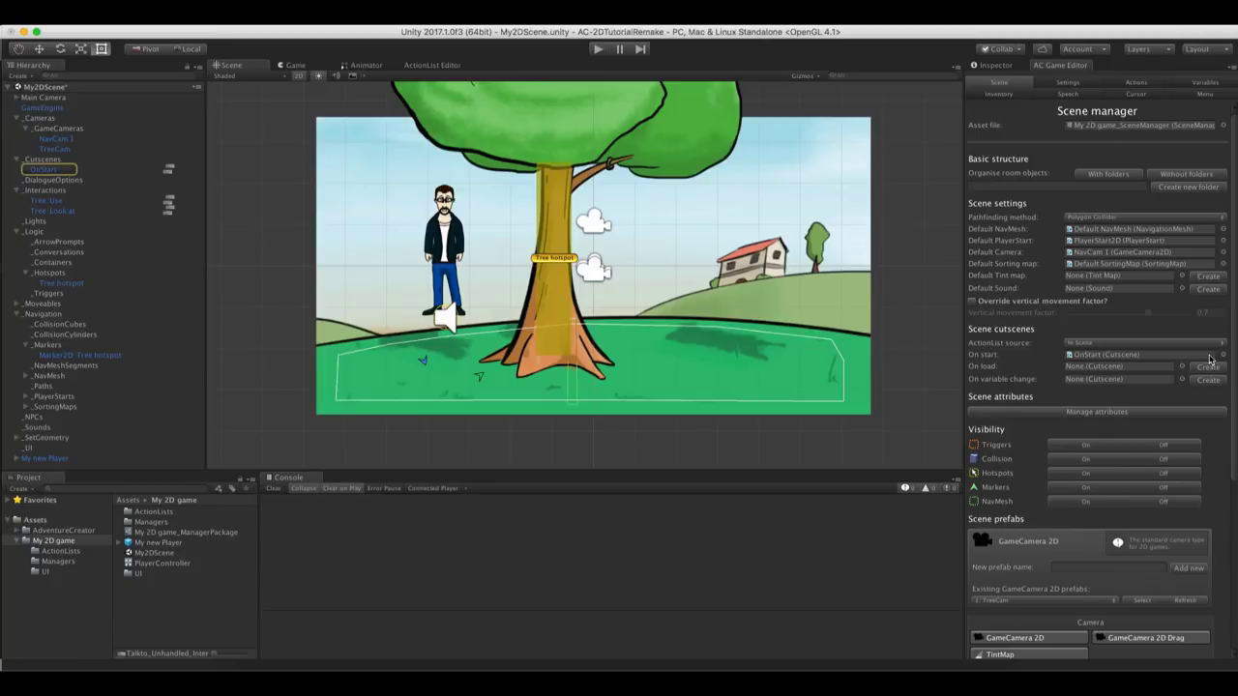
left_click(1112, 359)
left_click(169, 171)
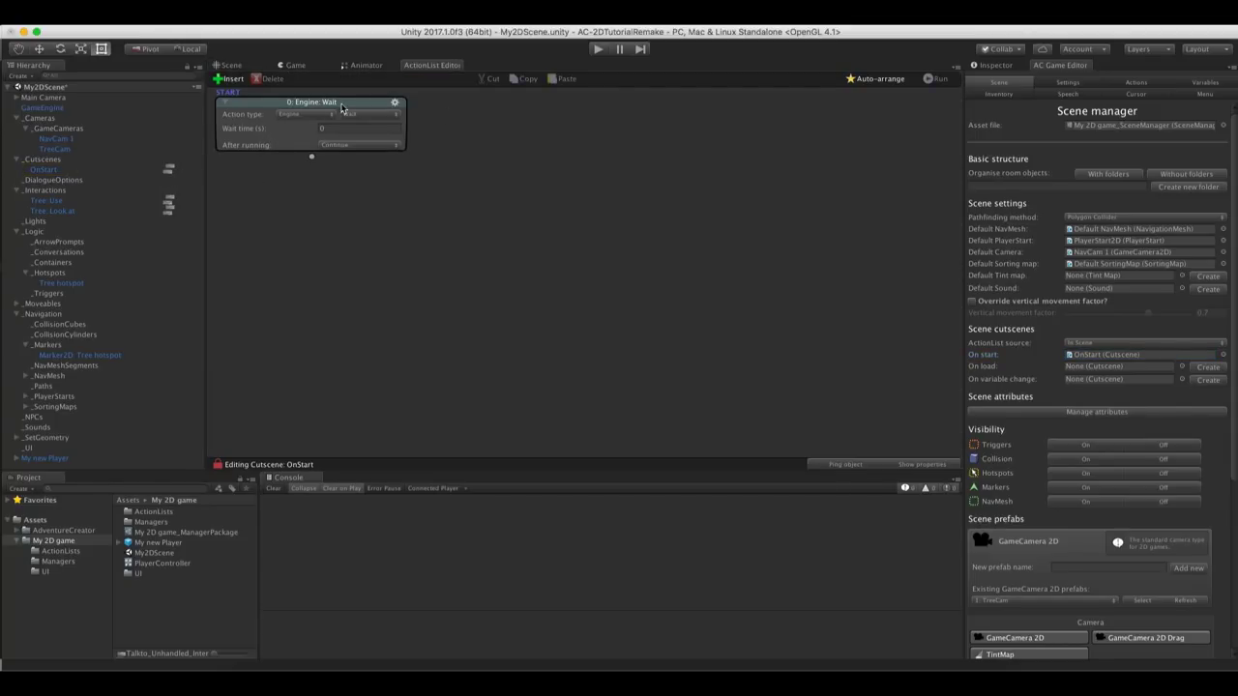
left_click(242, 66)
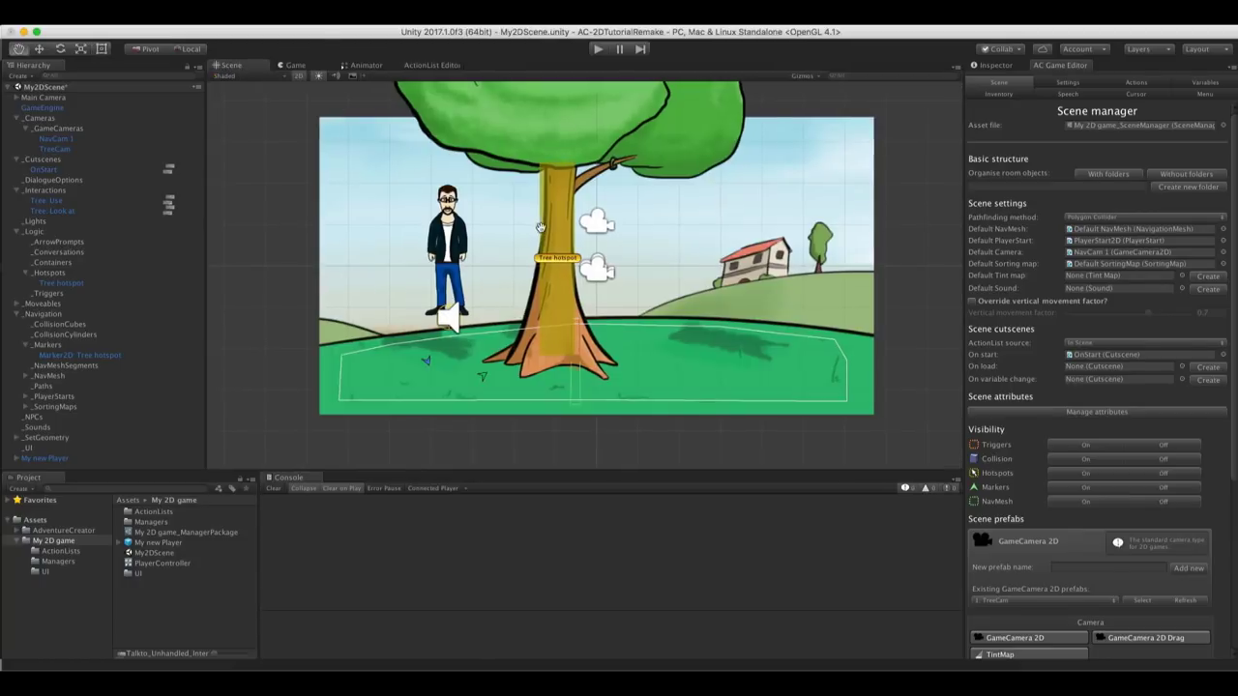
scroll(541, 229, "up", 2)
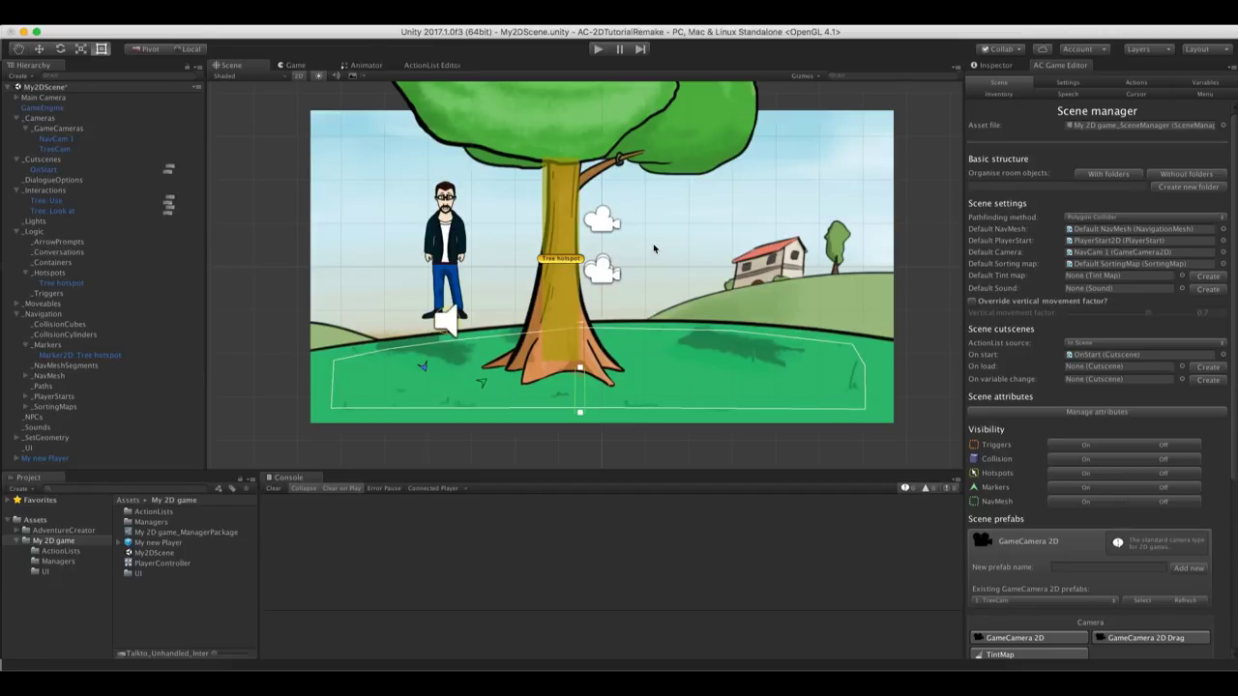
middle_click_drag(598, 276, 623, 254)
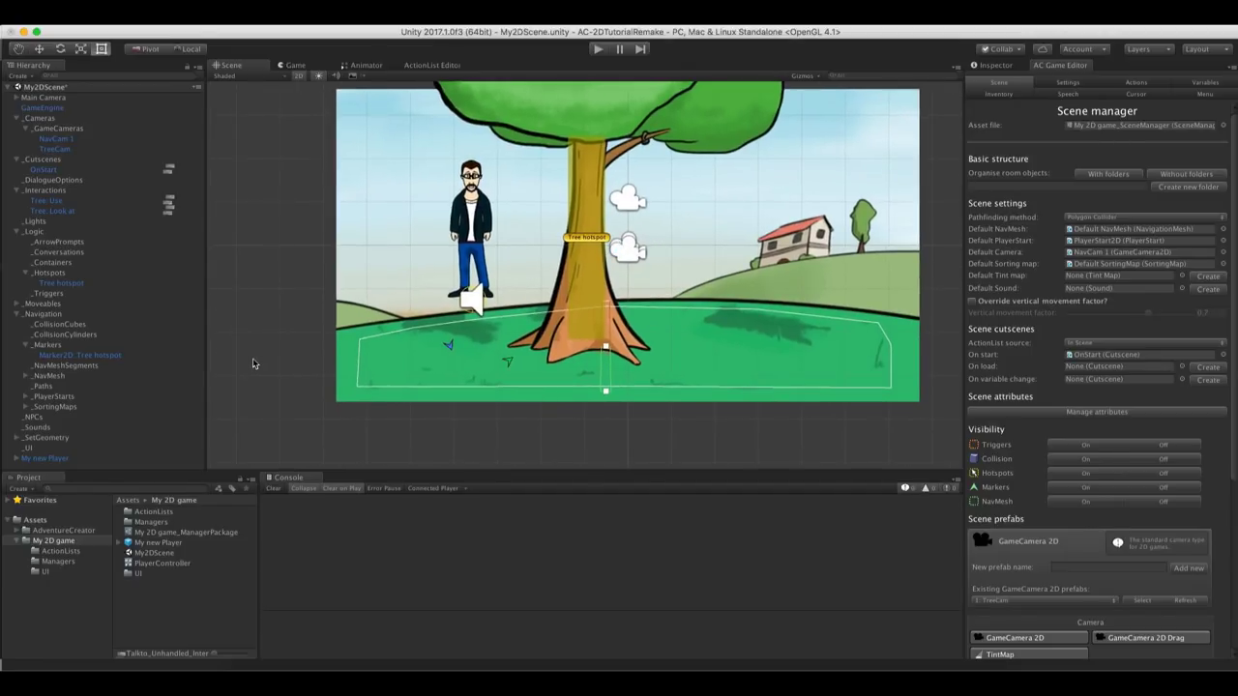
Turn OnStart's first action into an Object: Teleport with Is Player? ticked
left_click(74, 171)
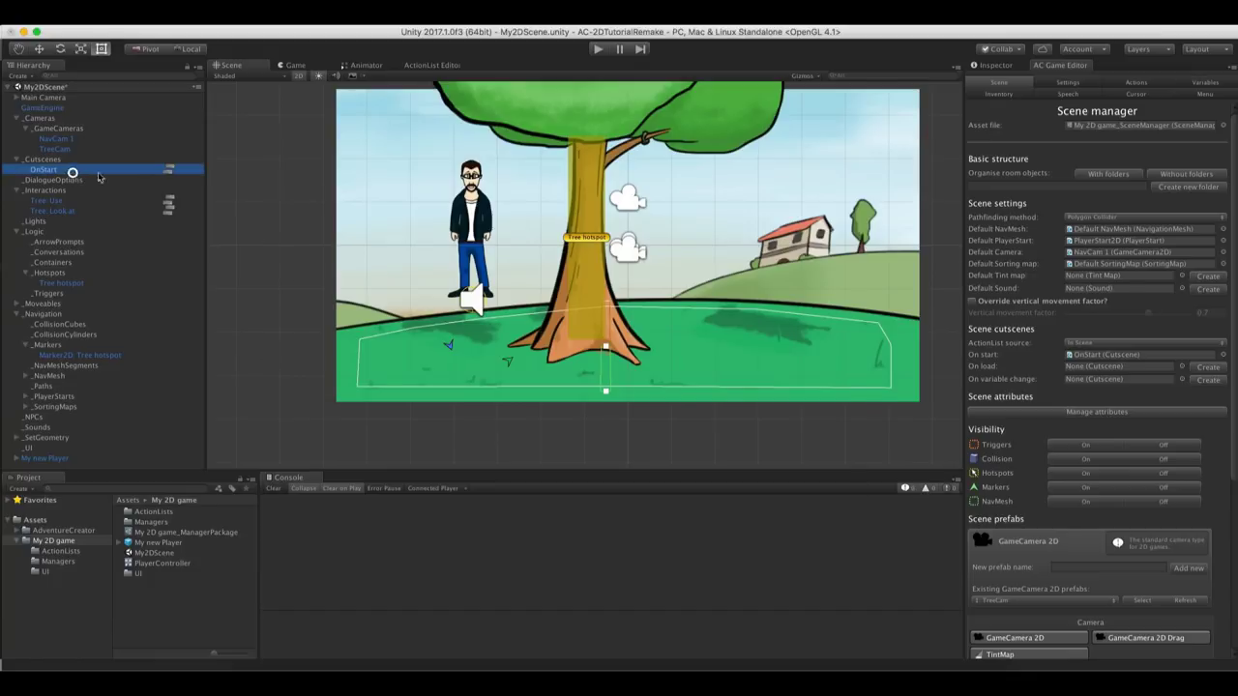
left_click(169, 172)
left_click(310, 114)
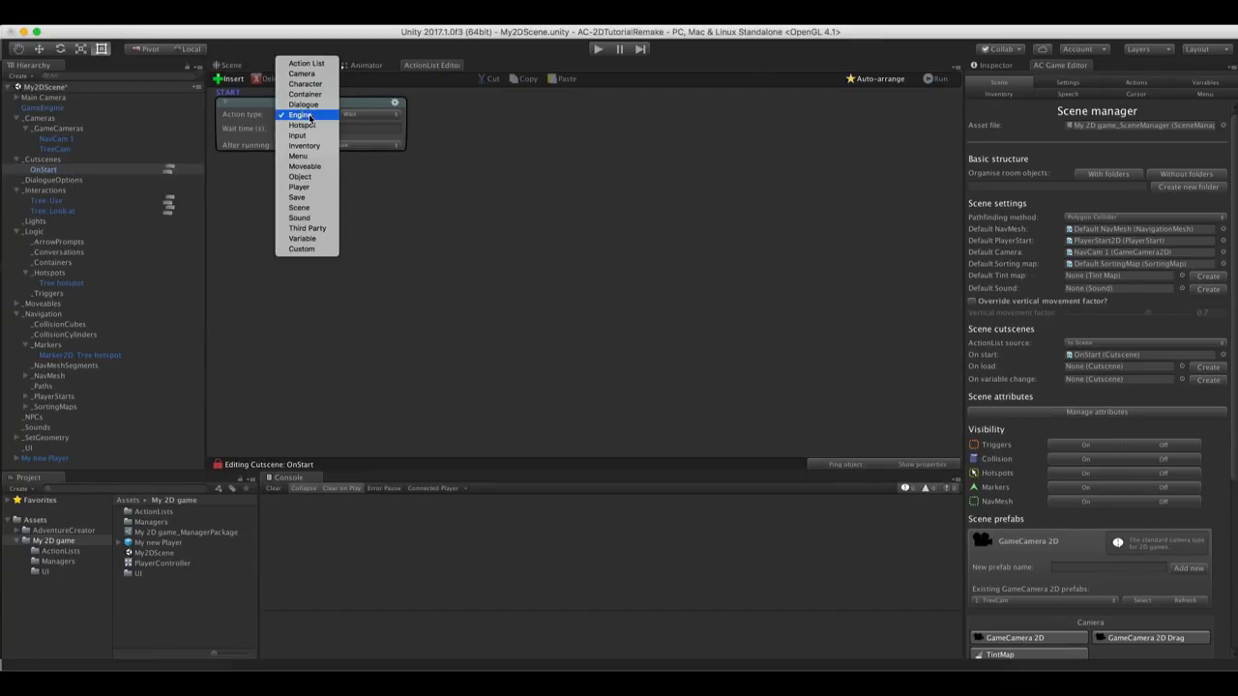
left_click(300, 176)
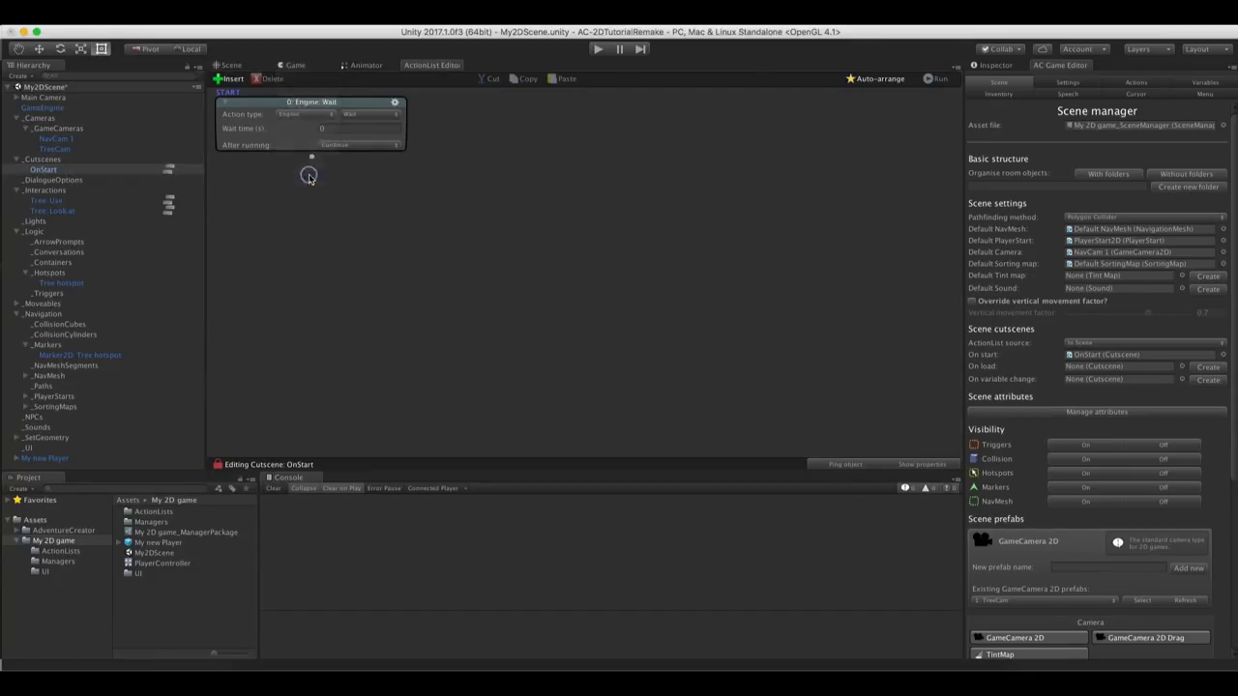
left_click(355, 118)
left_click(366, 249)
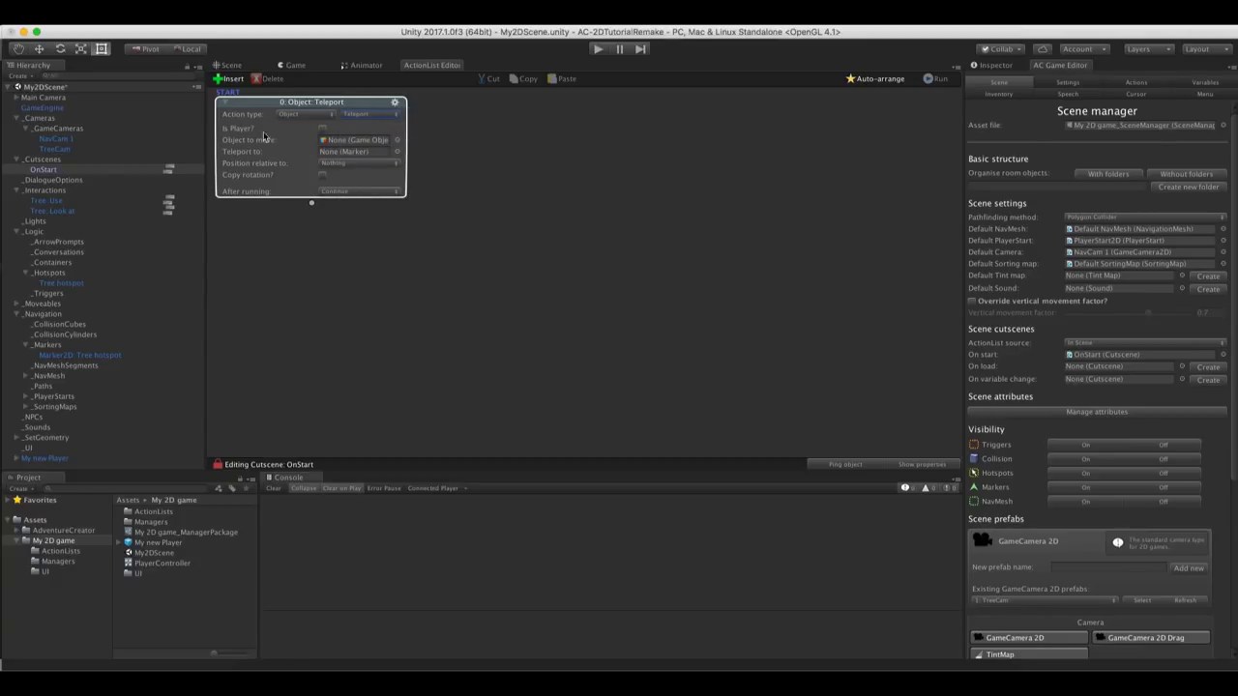
left_click(323, 129)
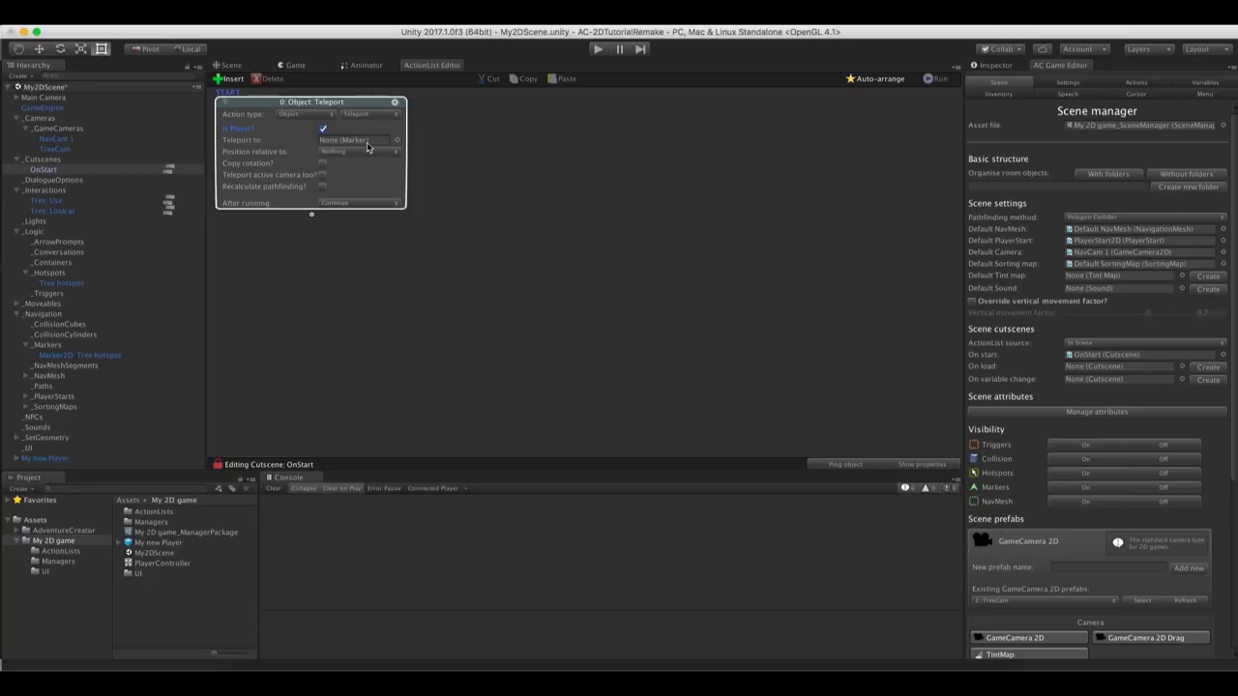
key("super+1")
scroll(504, 365, "up", 5)
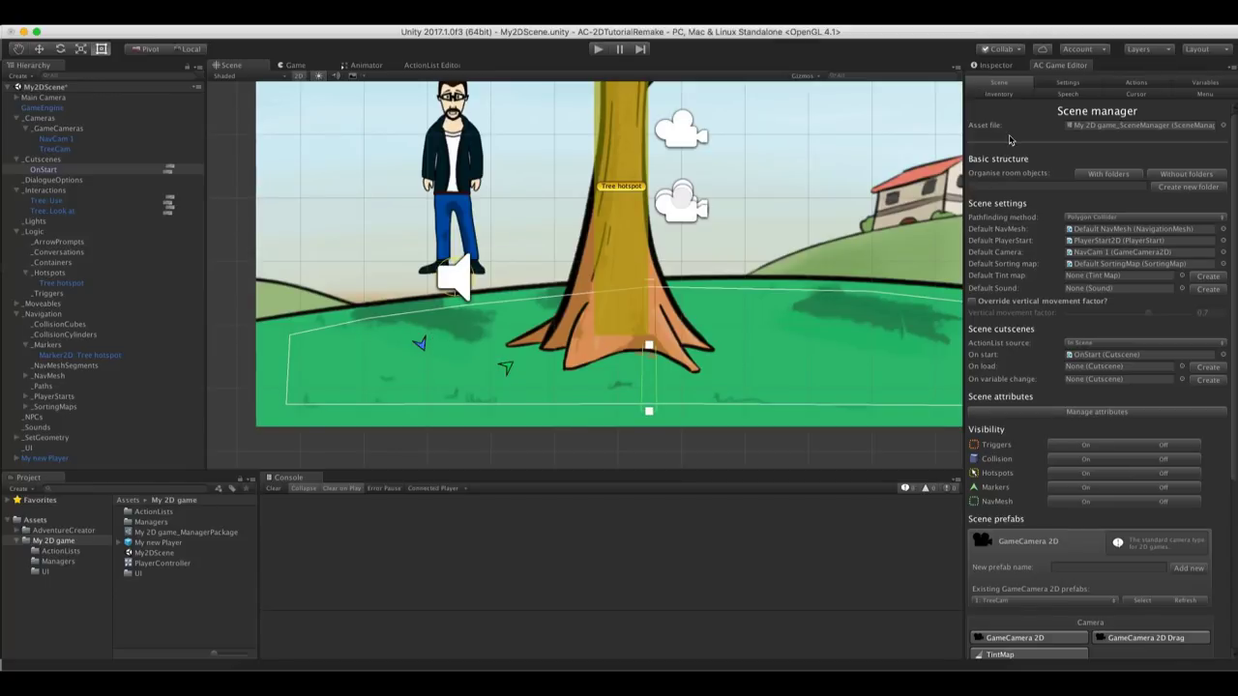
Add a Marker 2D from Scene prefabs and rename it Marker2D Off-screen
scroll(1013, 208, "down", 8)
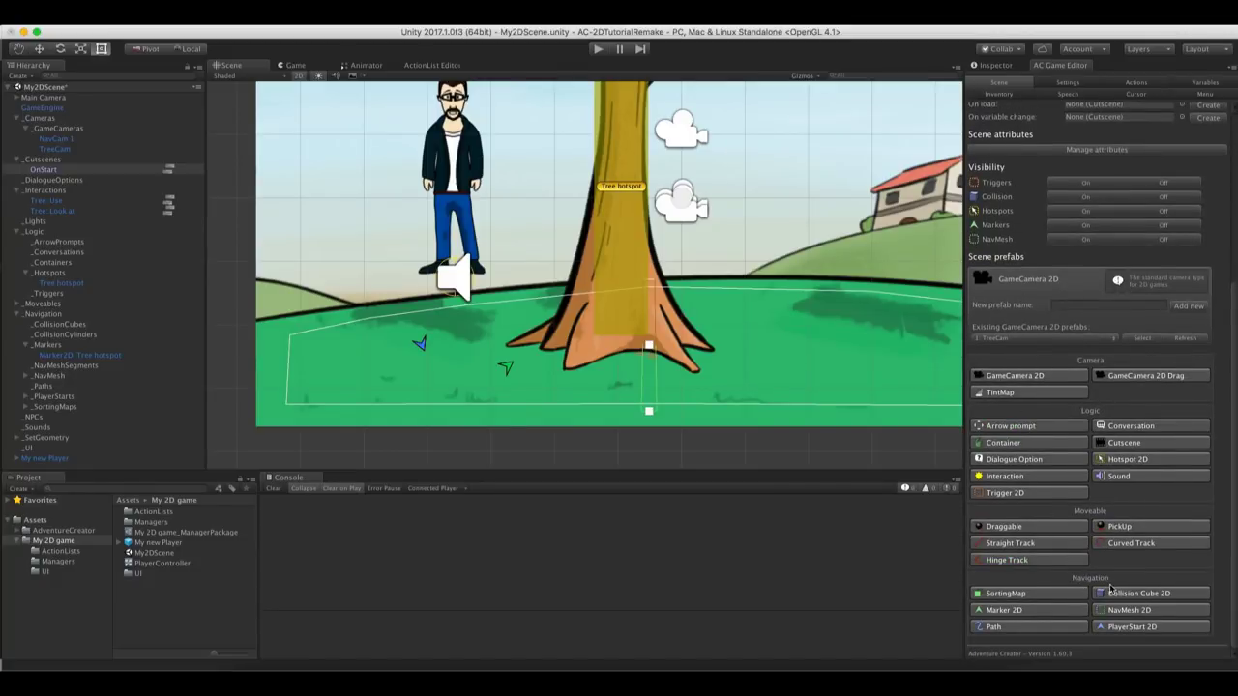
left_click(1004, 610)
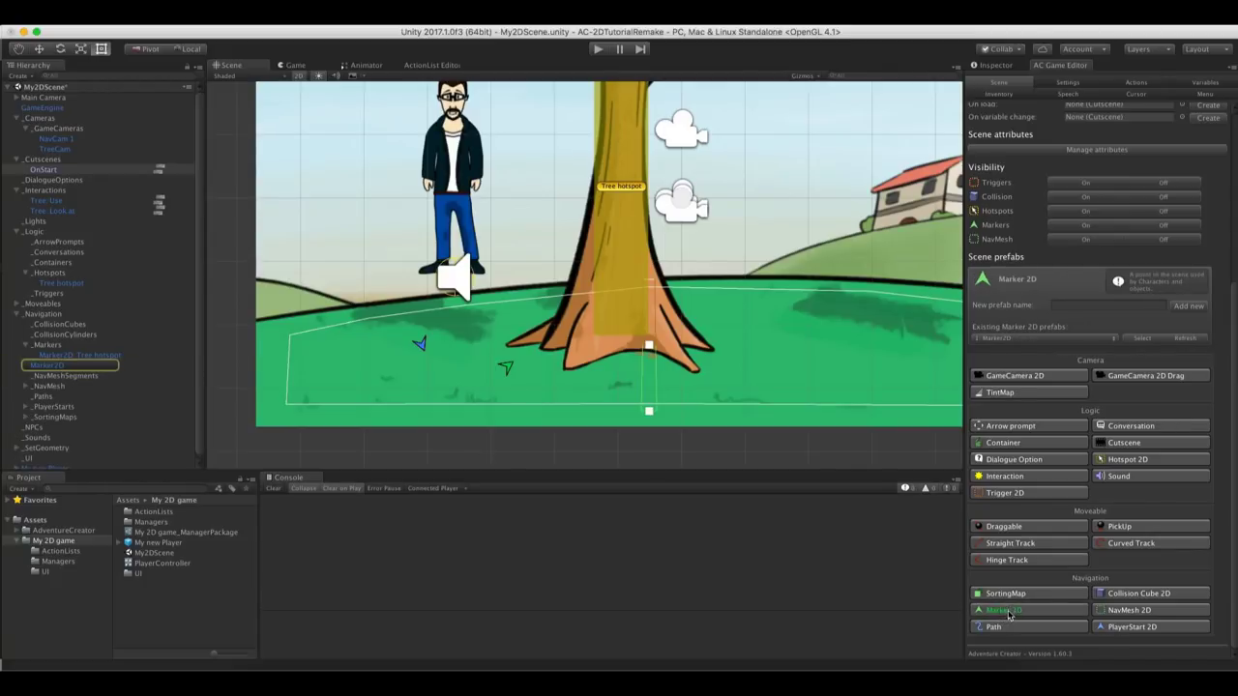
left_click(58, 366)
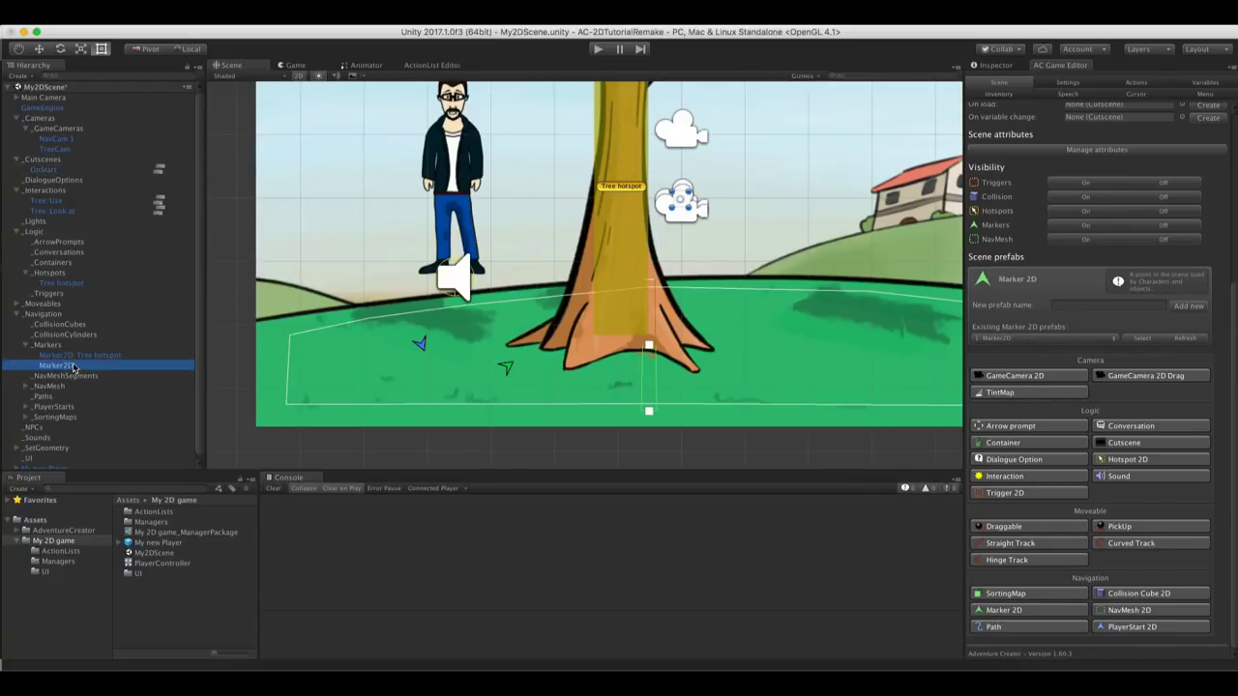
left_click(72, 367)
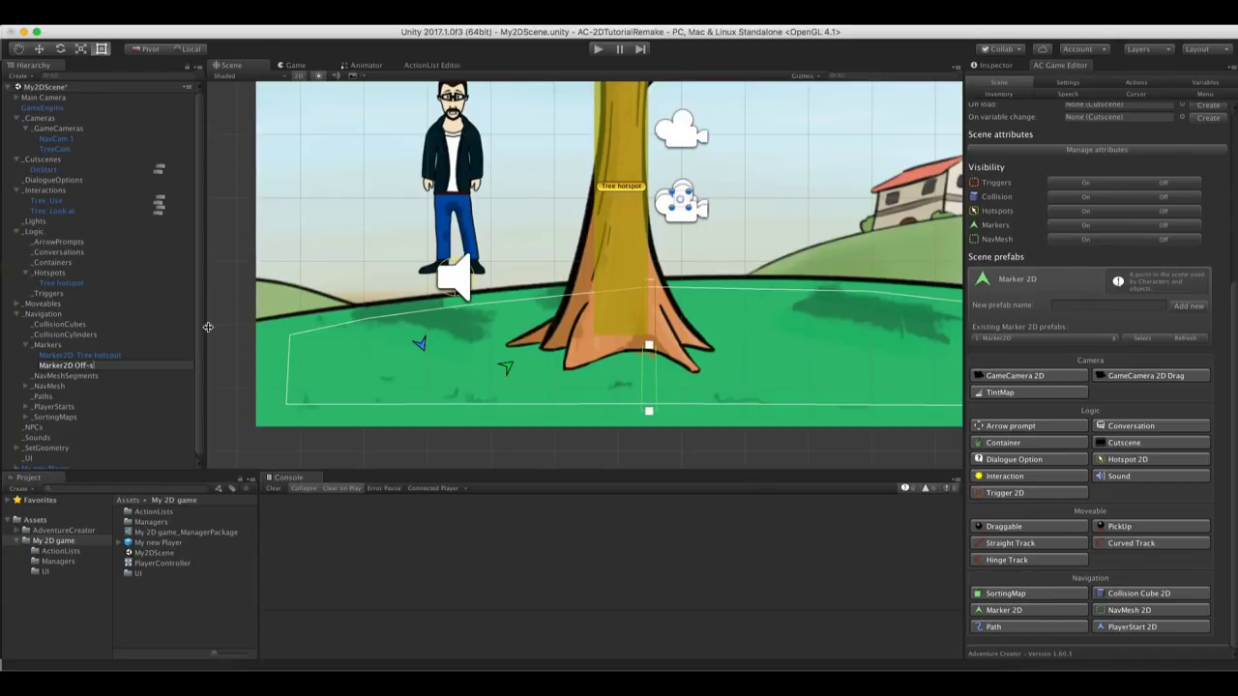
key("Return")
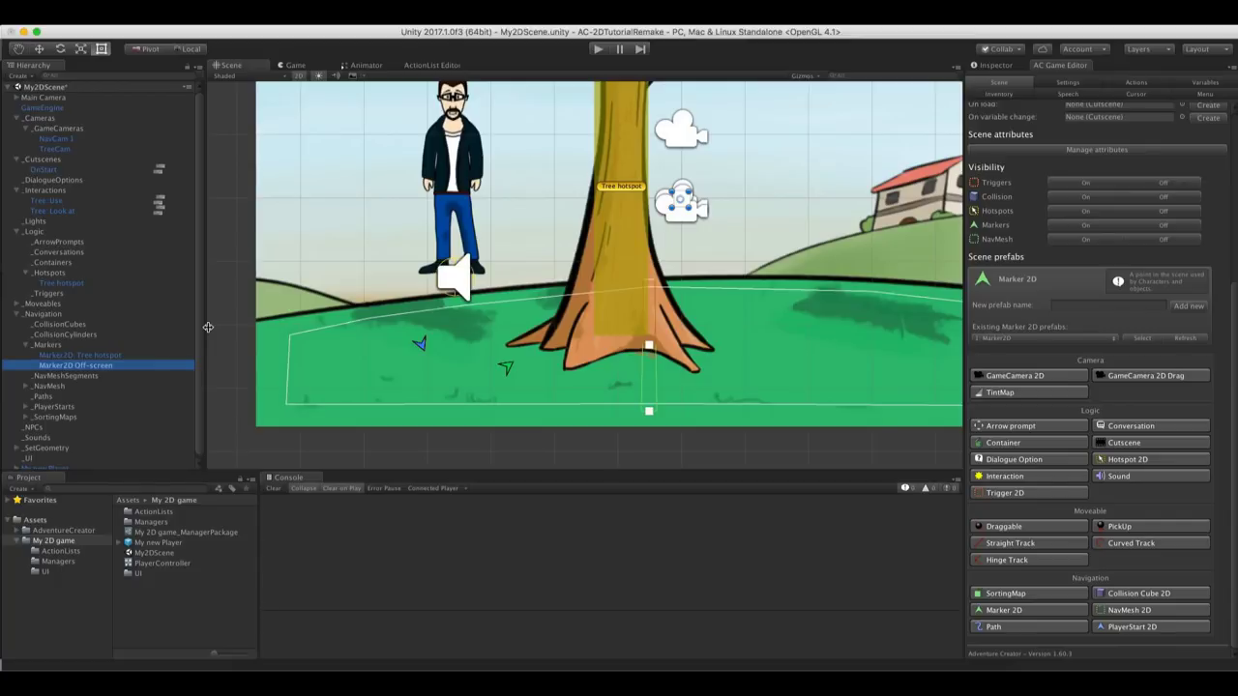
Move the marker off-screen to the left and set it as the Teleport destination
left_click(42, 50)
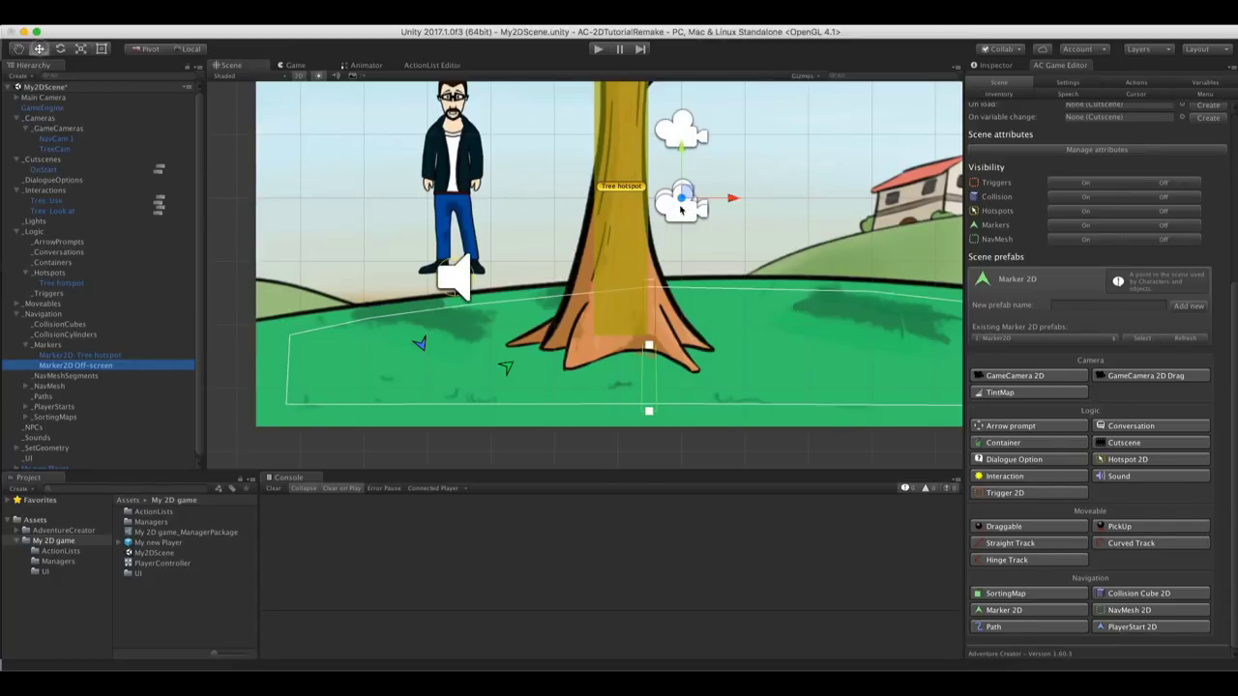
left_click_drag(692, 190, 531, 278)
middle_click_drag(531, 278, 662, 250)
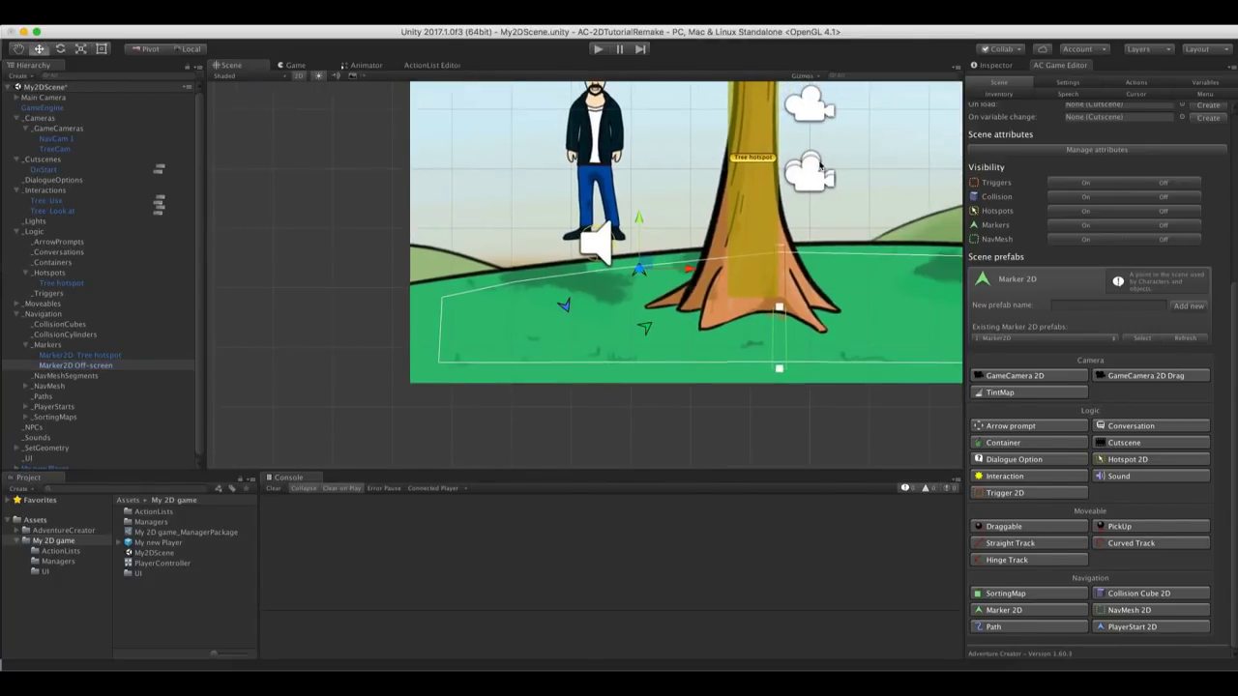
left_click_drag(626, 279, 425, 311)
middle_click_drag(426, 311, 509, 293)
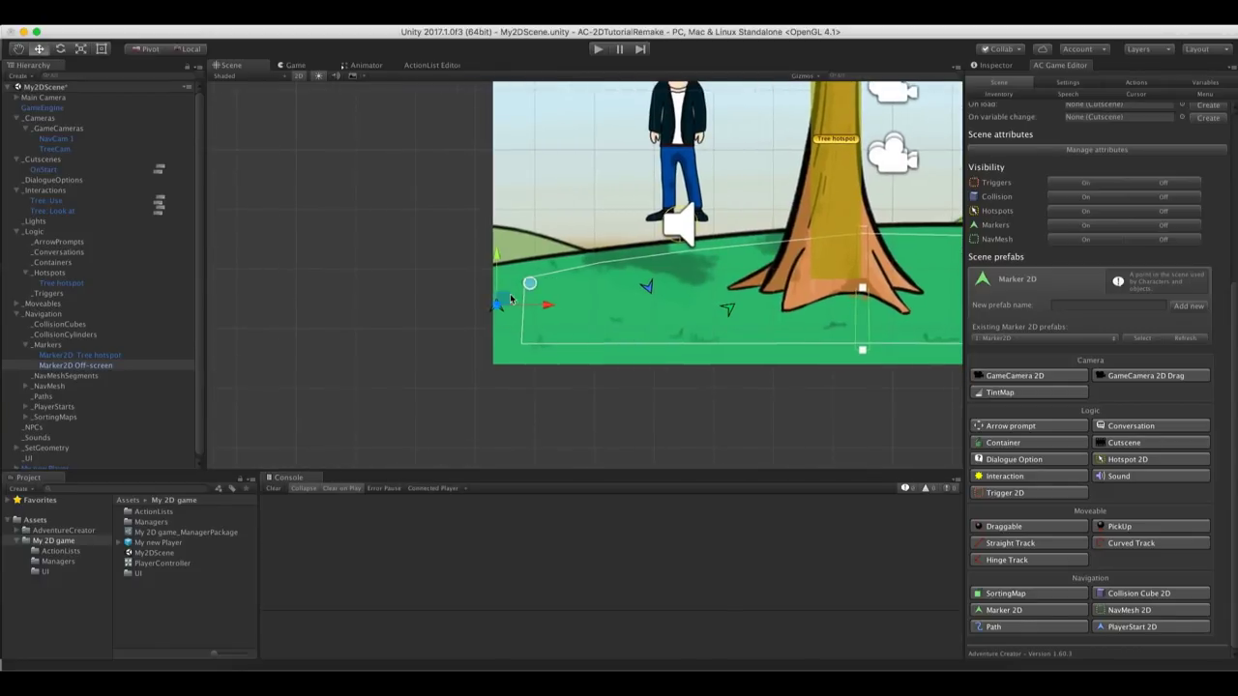
mouse_move(509, 293)
left_mouse_down()
mouse_move(415, 330)
mouse_move(380, 322)
left_mouse_up()
key("e")
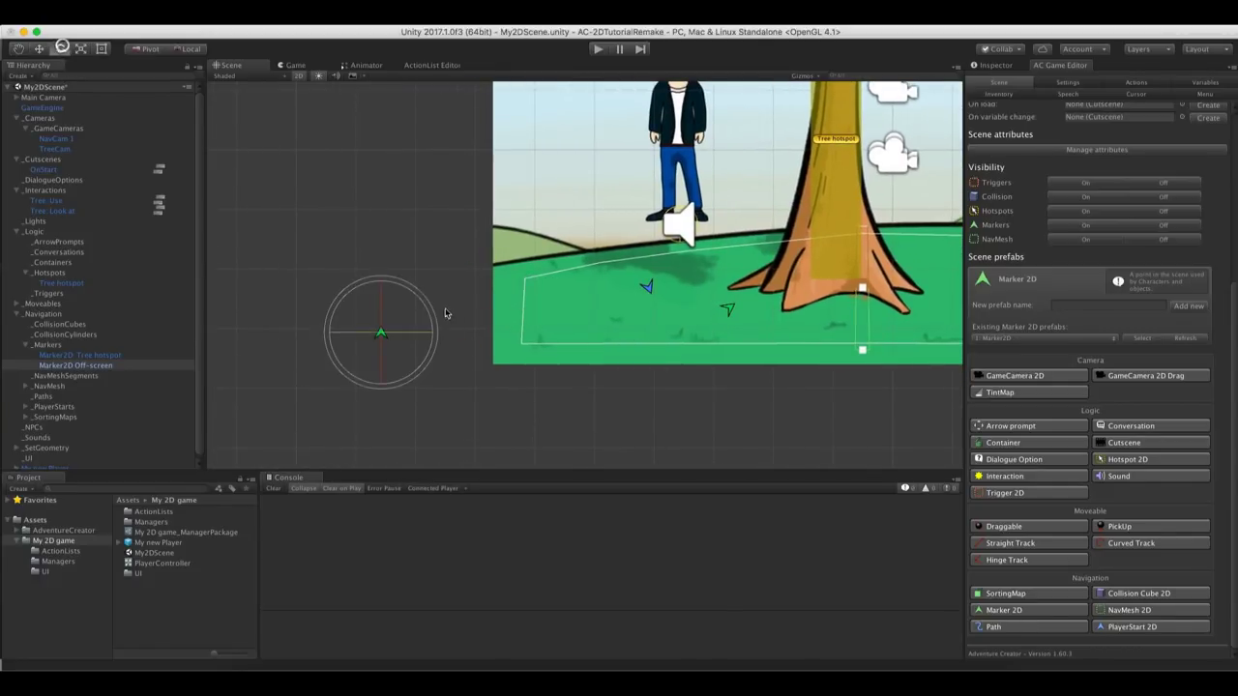
left_click(39, 49)
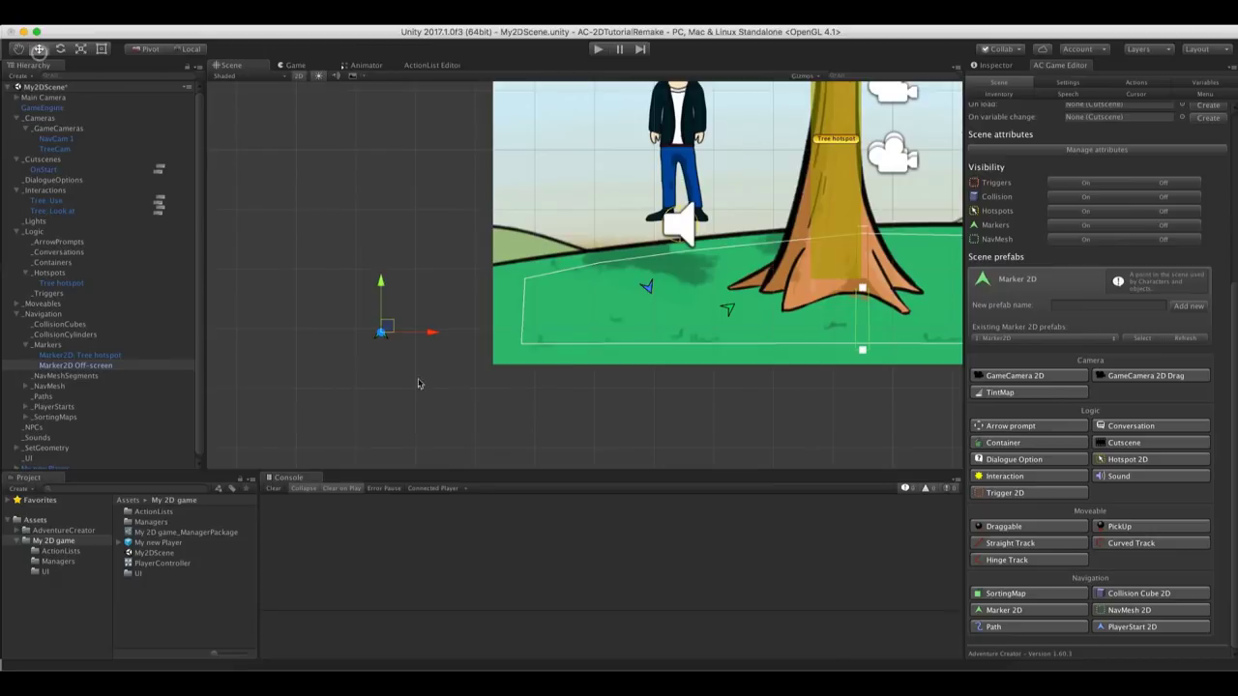
middle_click_drag(516, 299, 471, 351)
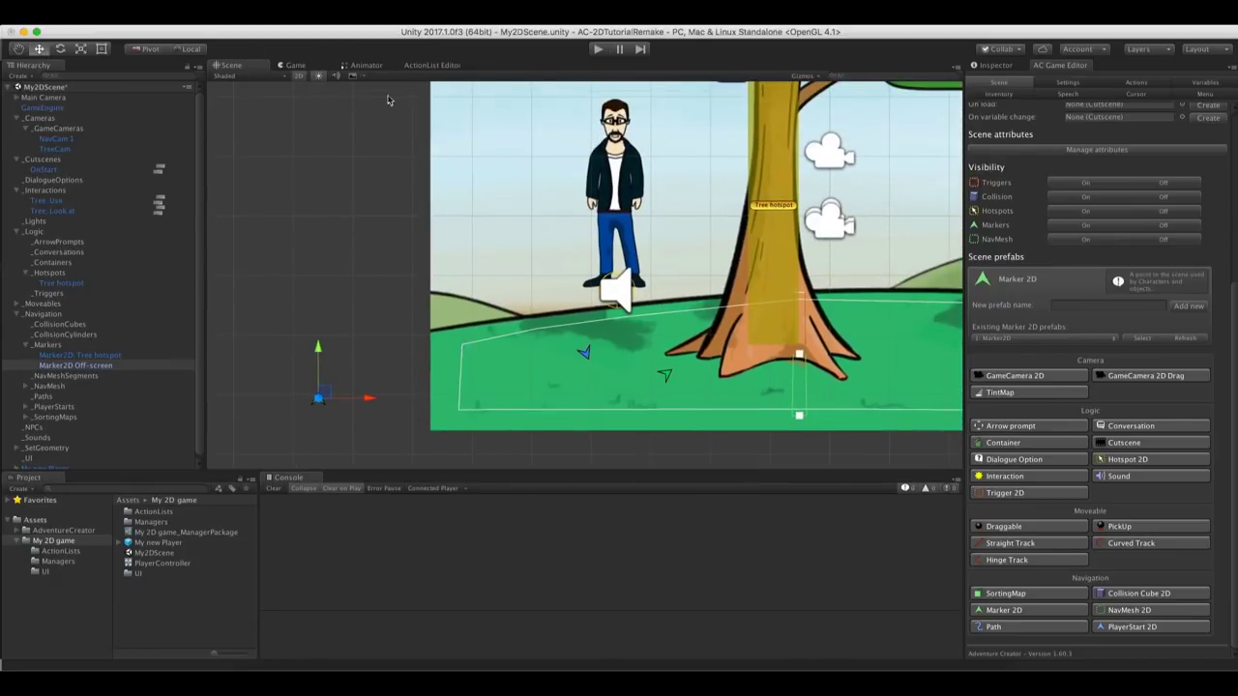
left_click(431, 65)
left_click_drag(68, 367, 372, 142)
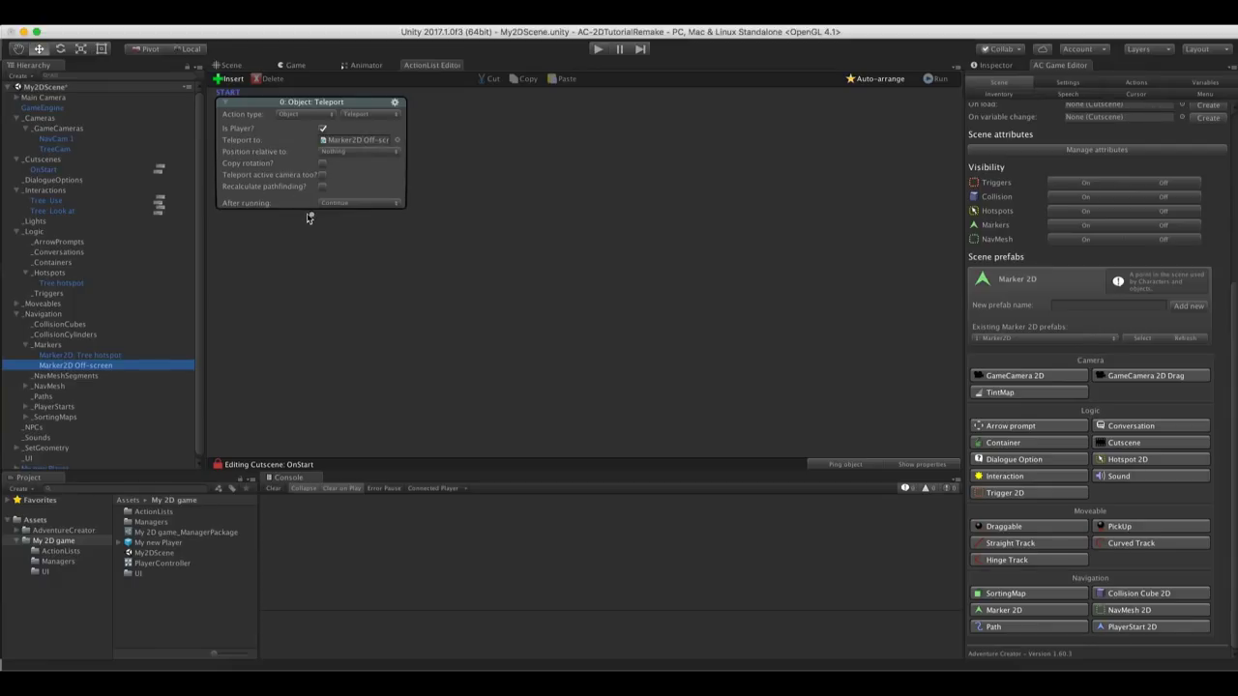
Add a second action, Character: Move to point, that moves the player
left_click_drag(311, 215, 315, 248)
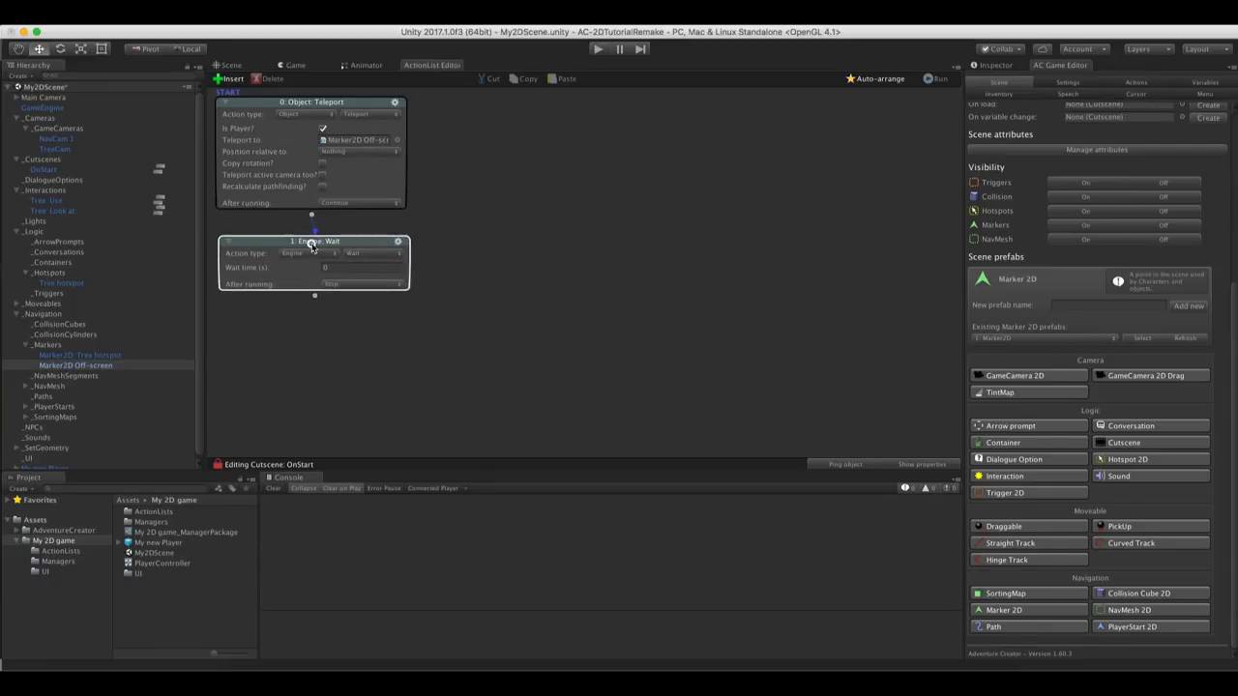
left_click(305, 253)
left_click(308, 223)
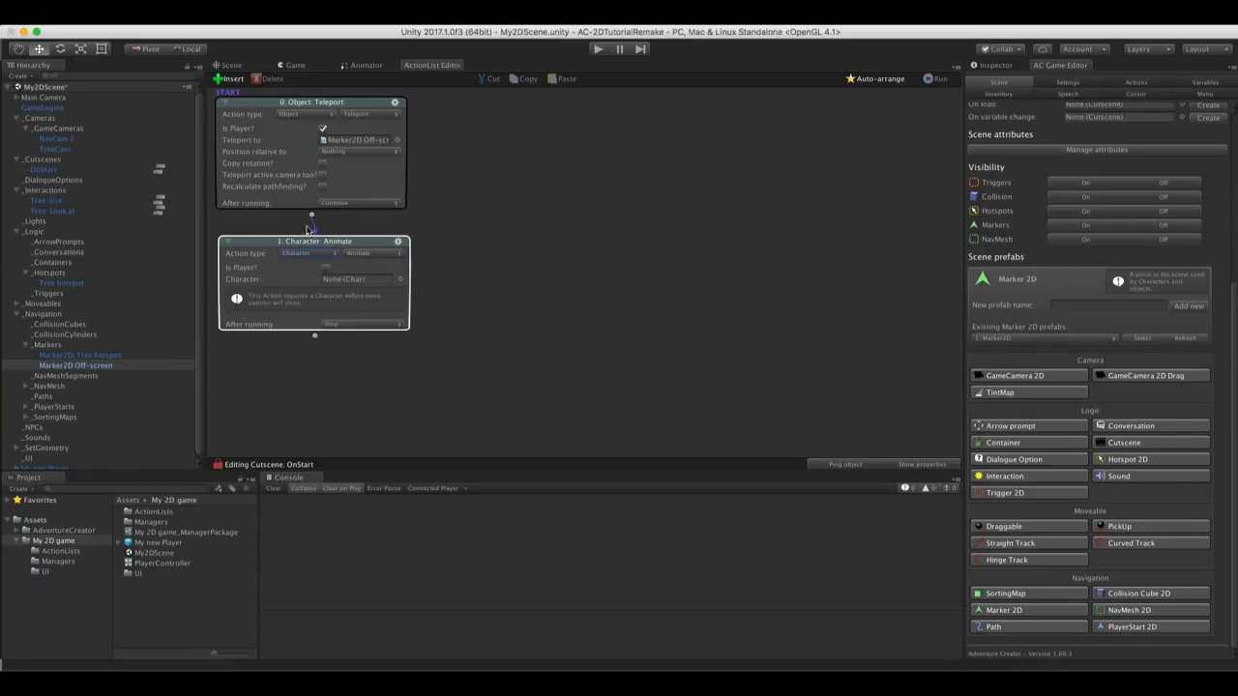
left_click(356, 255)
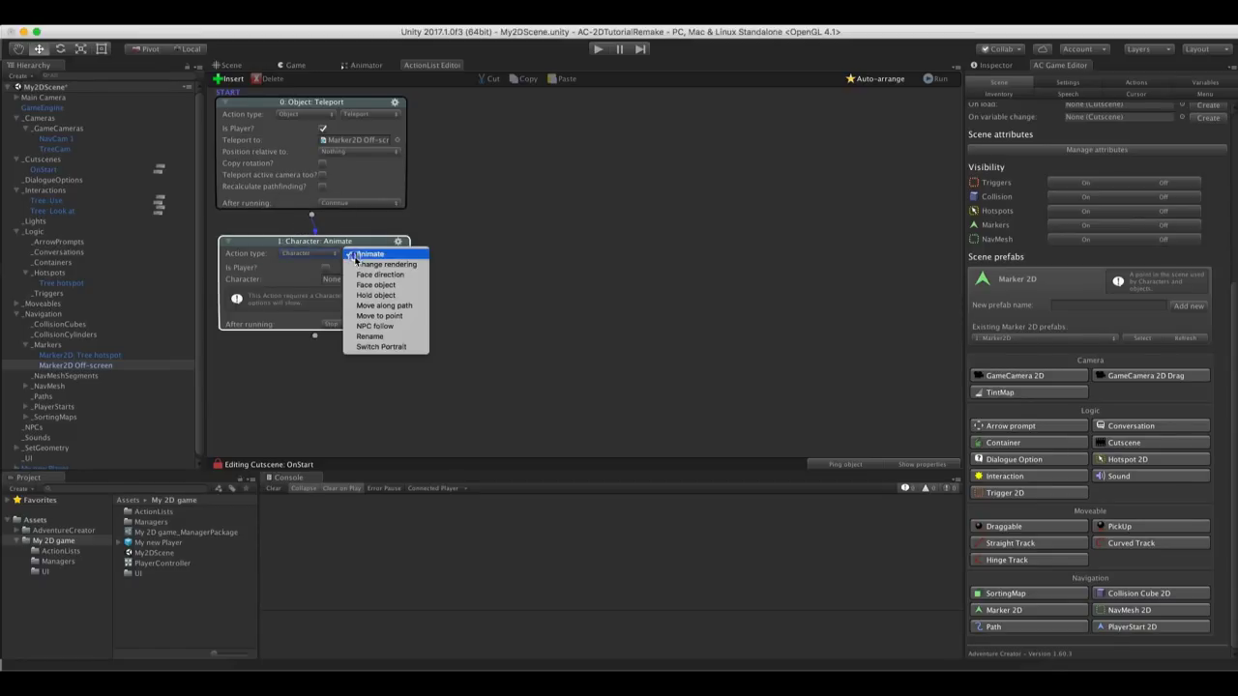
left_click(376, 316)
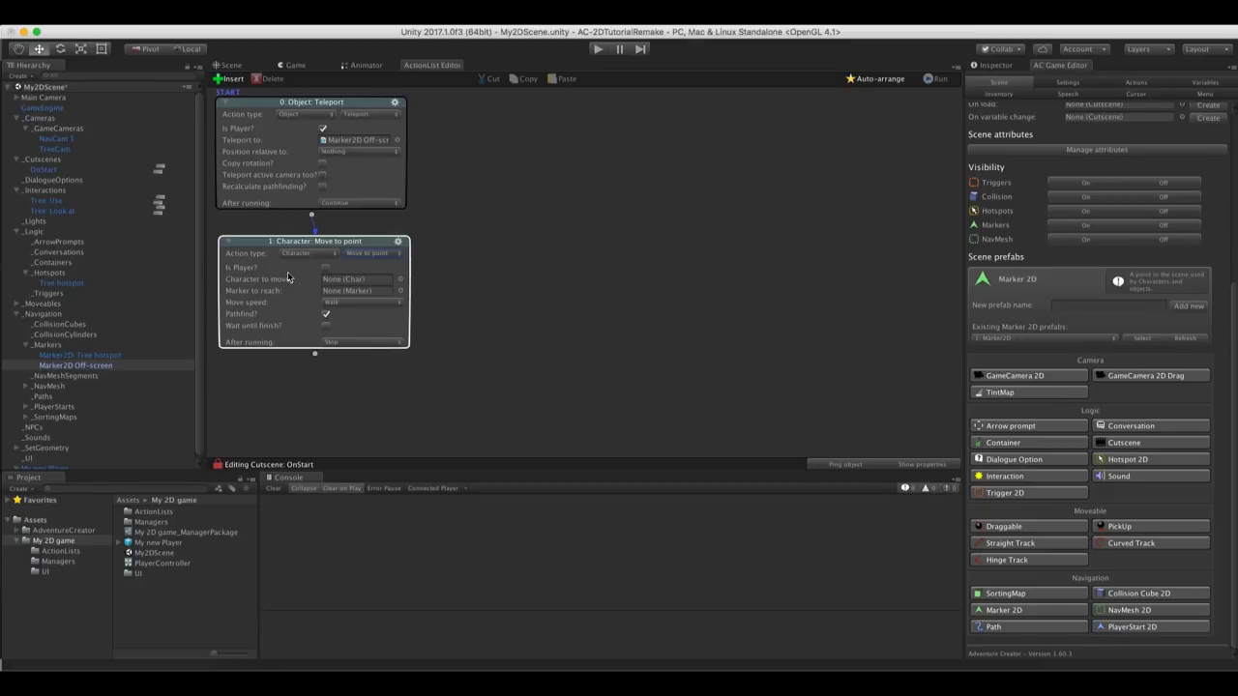
left_click(326, 268)
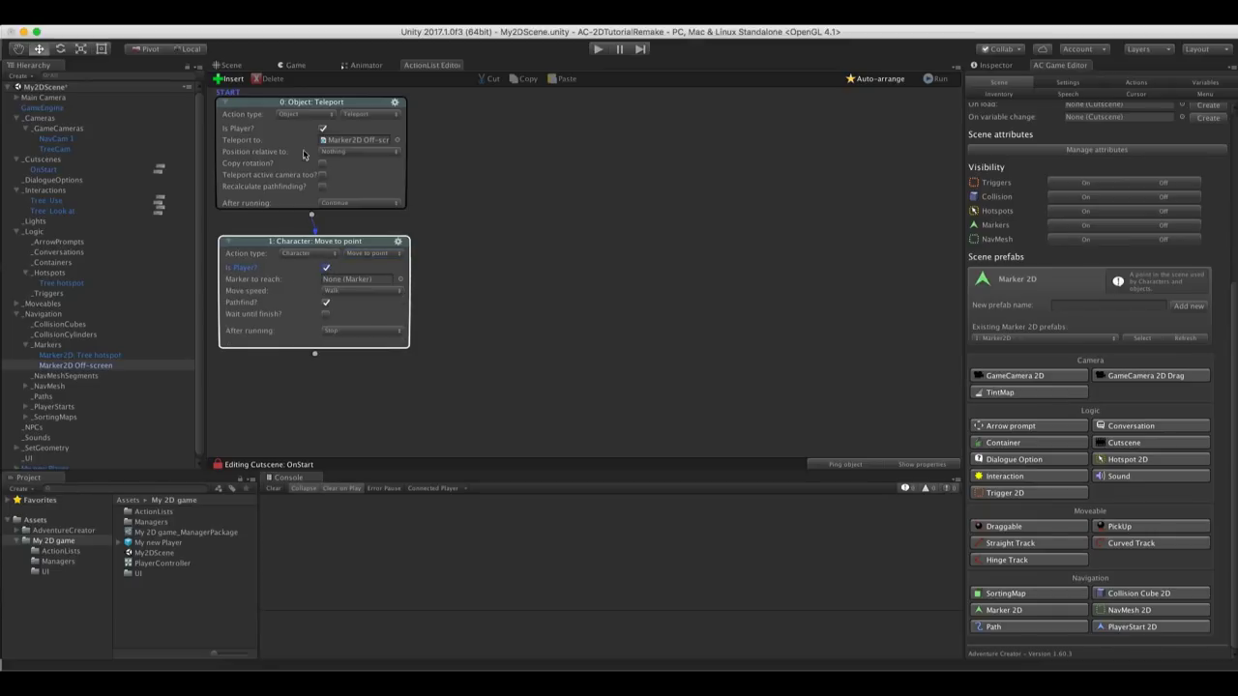
Set the Move to point action's Marker to reach to PlayerStart2D
left_click(242, 68)
middle_click_drag(656, 300, 538, 265)
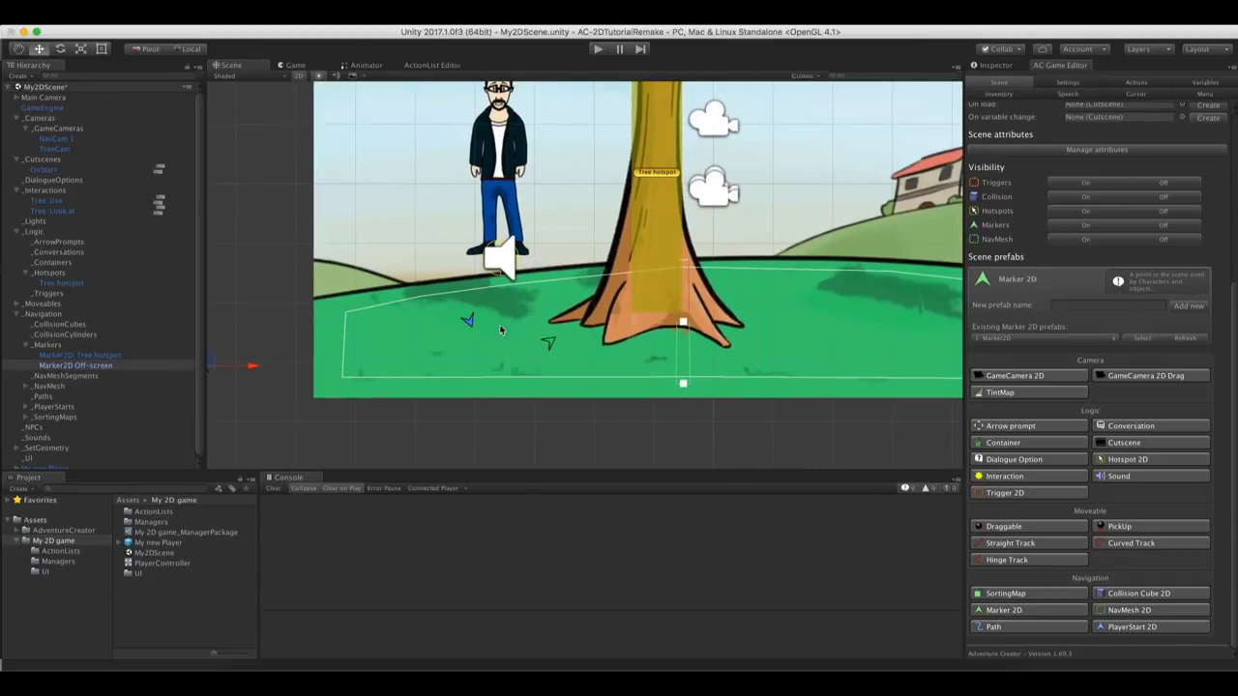
left_click(433, 65)
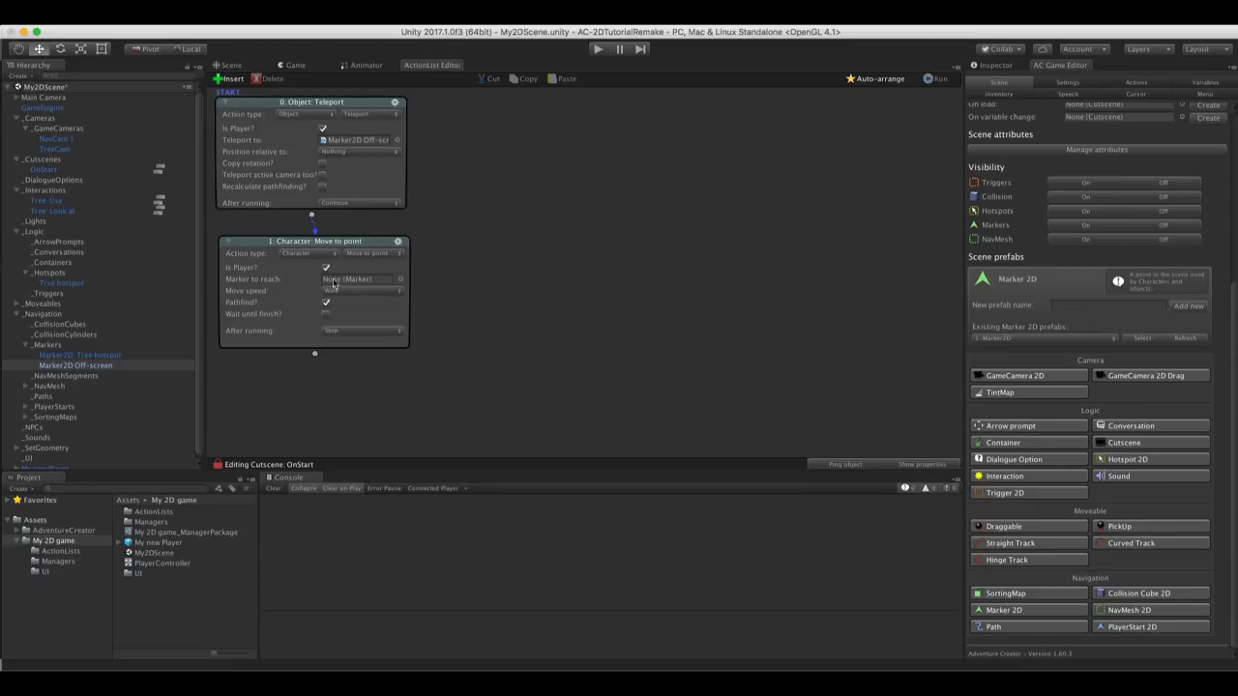
left_click(395, 279)
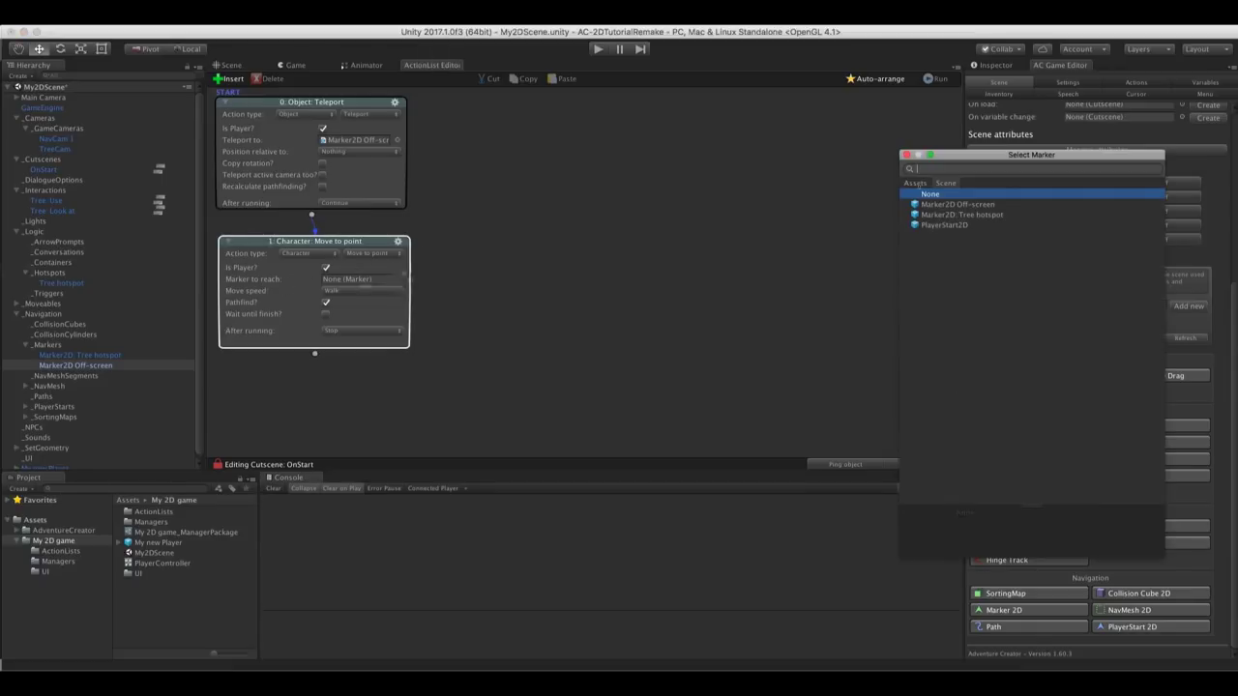
left_click_drag(946, 159, 509, 213)
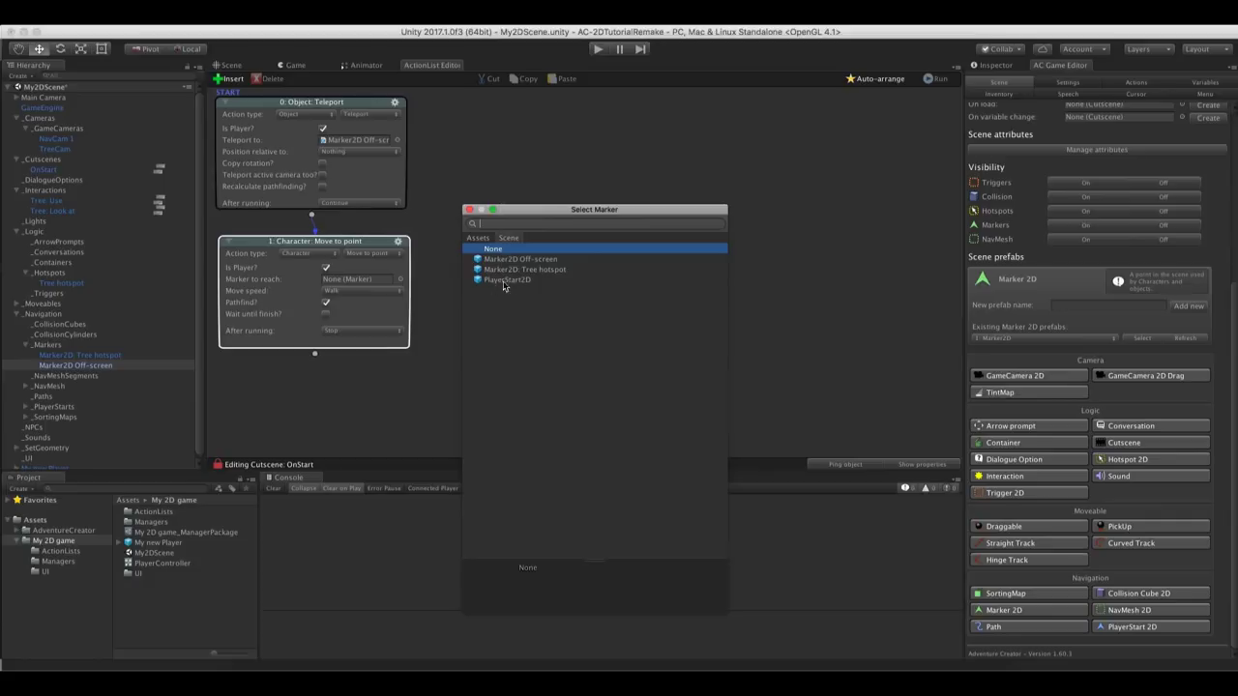
left_click(504, 280)
double_click(508, 279)
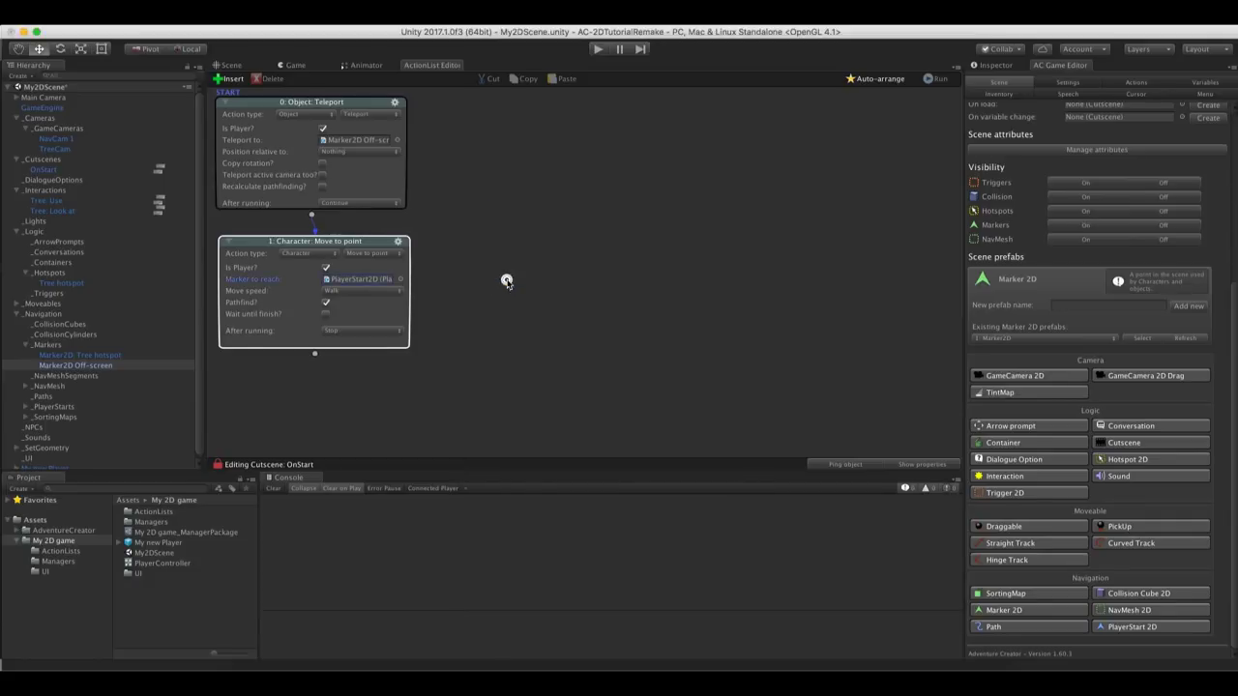
Check where PlayerStart2D and the off-screen marker sit in the Scene view
left_click(58, 416)
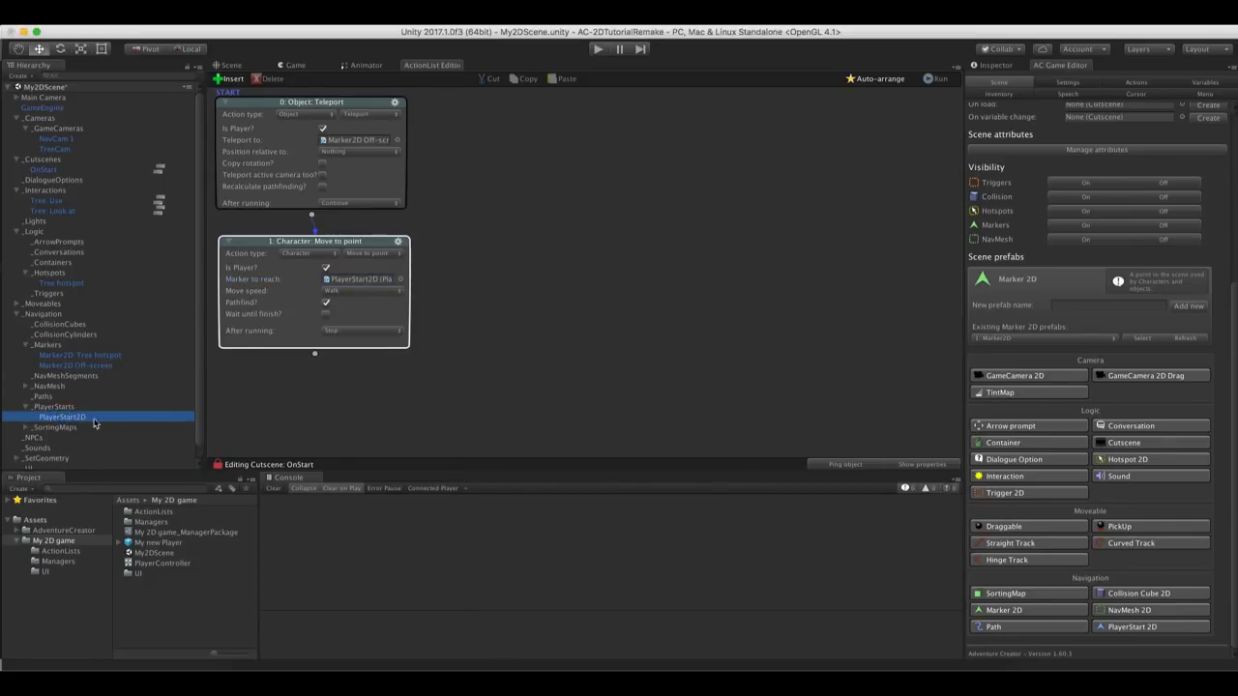
left_click(231, 62)
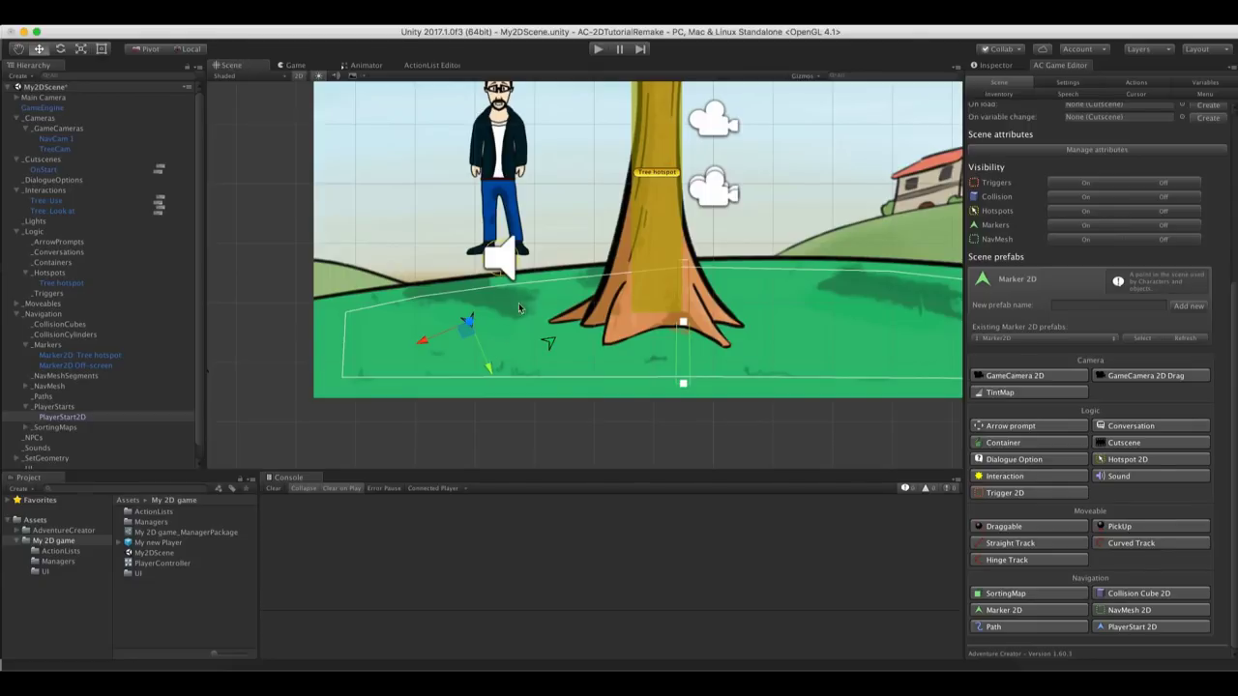
middle_click_drag(518, 308, 584, 326)
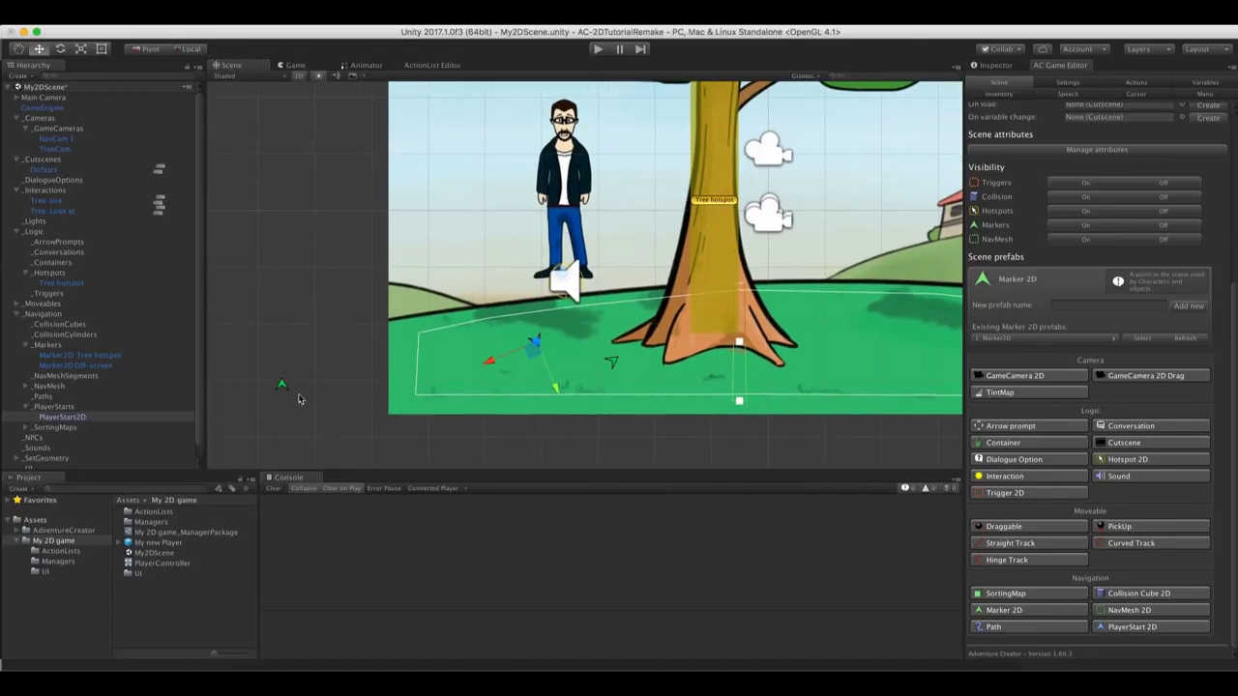
left_click(283, 385)
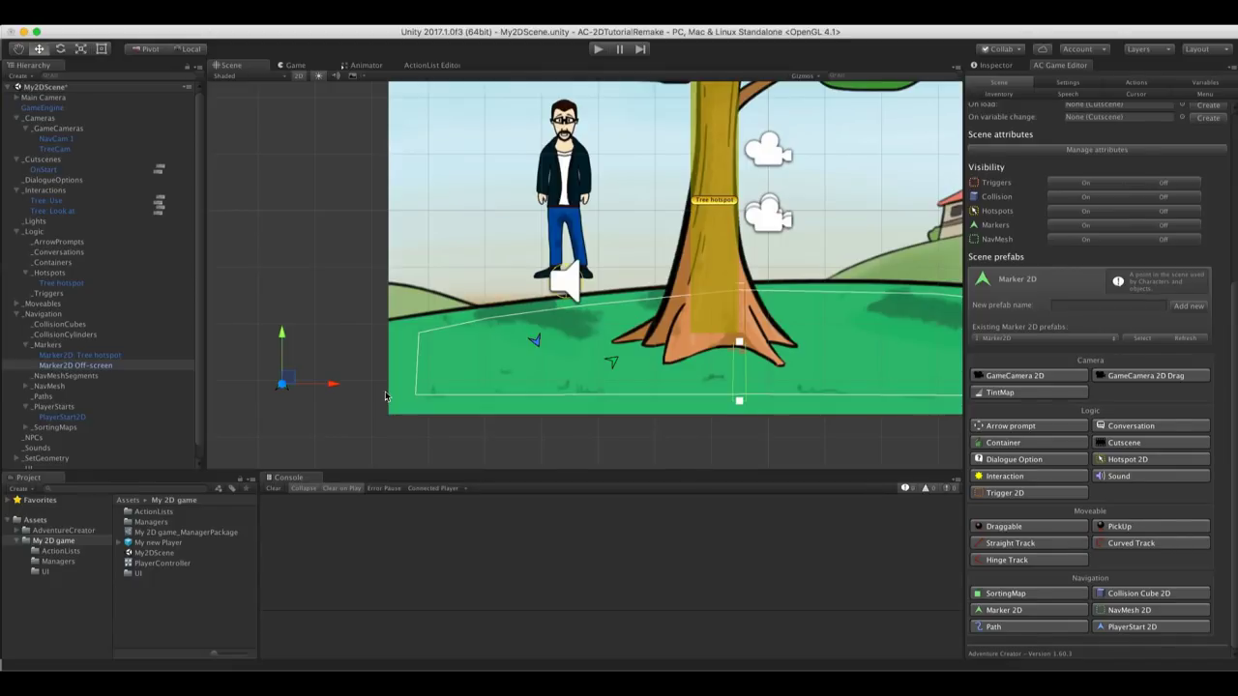
left_click(419, 65)
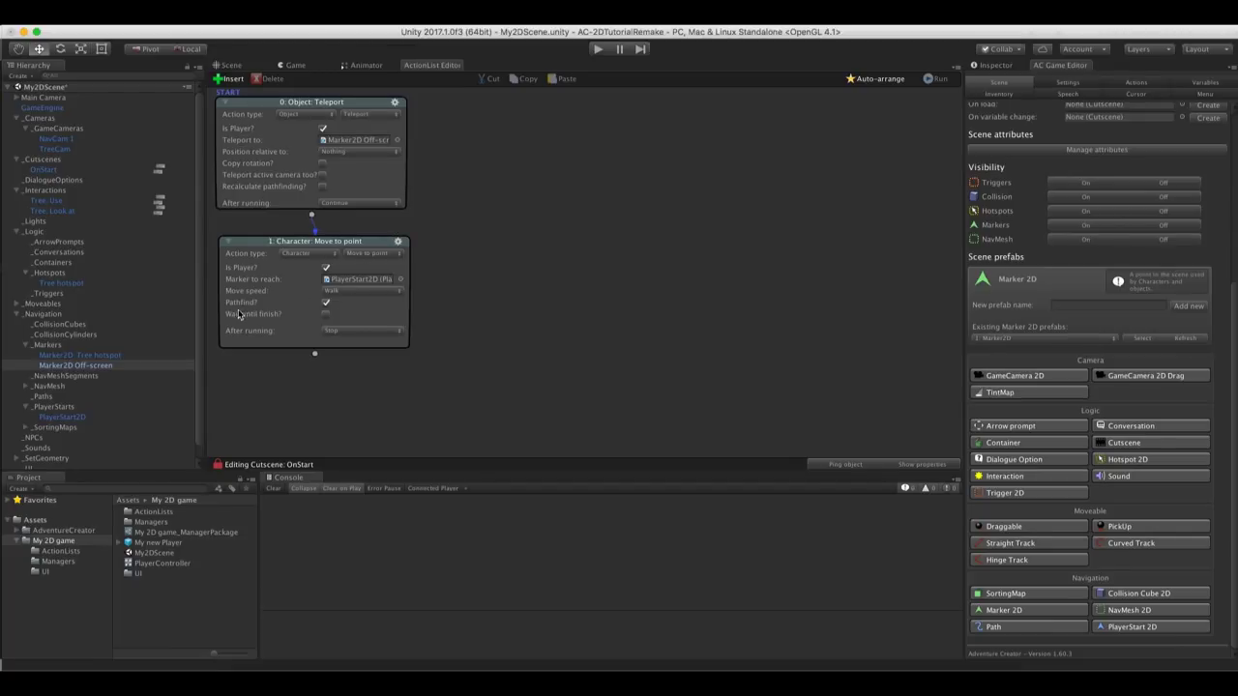
Turn off pathfinding with wait enabled, then add a player Face direction: Down action that waits
left_click(325, 303)
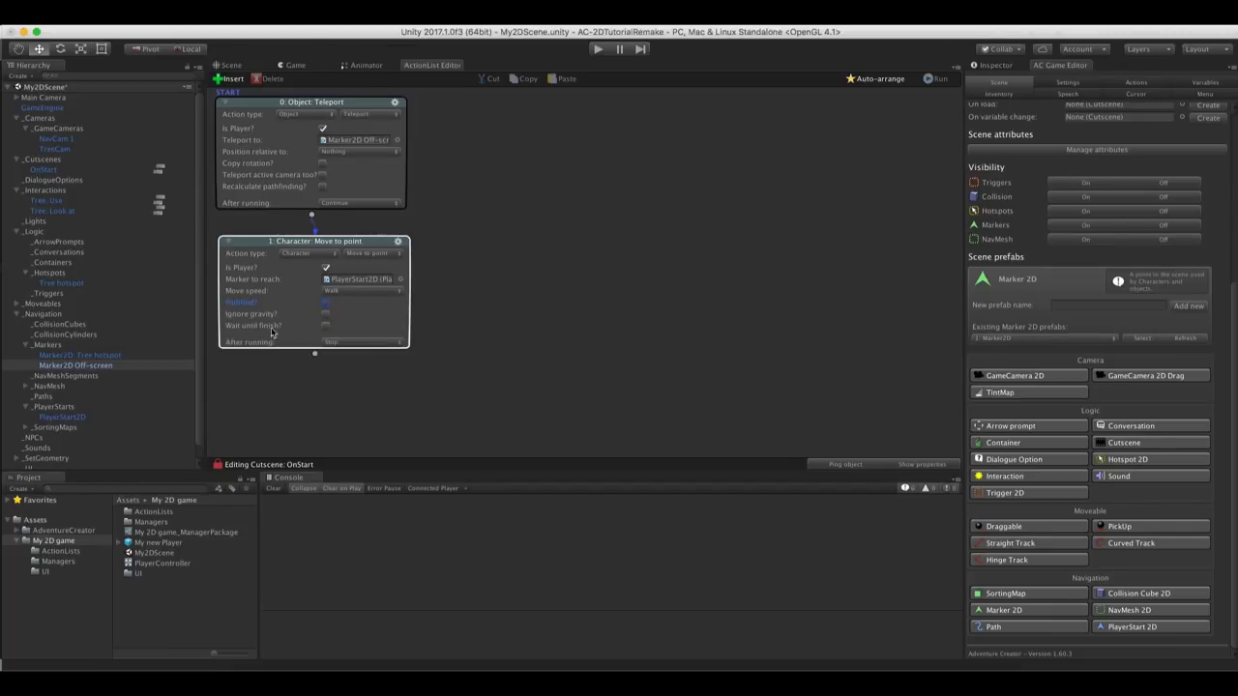
left_click(326, 328)
left_click_drag(316, 354, 323, 365)
scroll(463, 368, "down", 2)
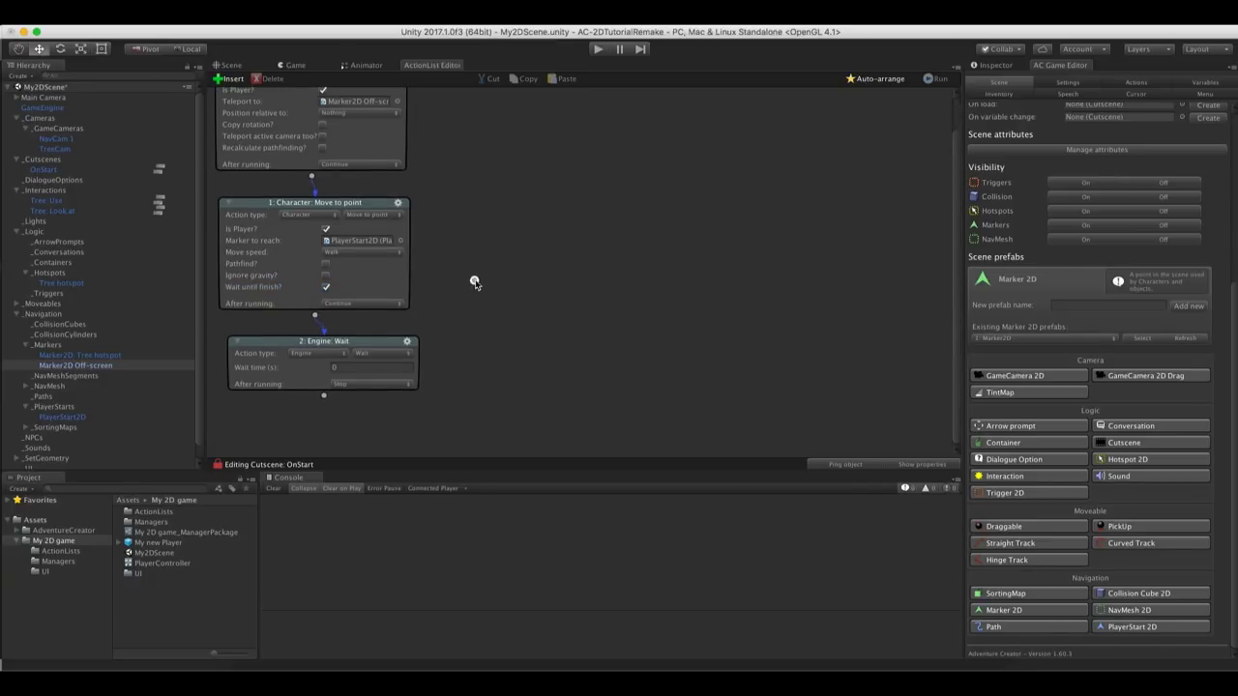
left_click(335, 353)
left_click(330, 324)
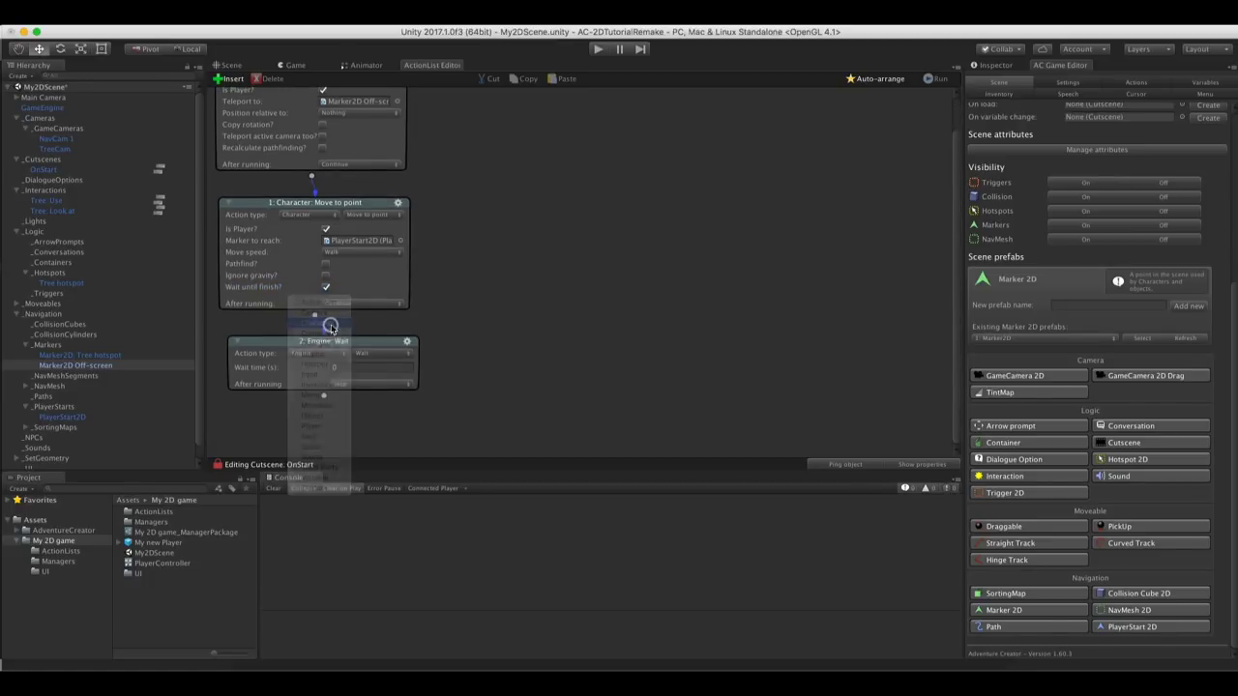
left_click(389, 371)
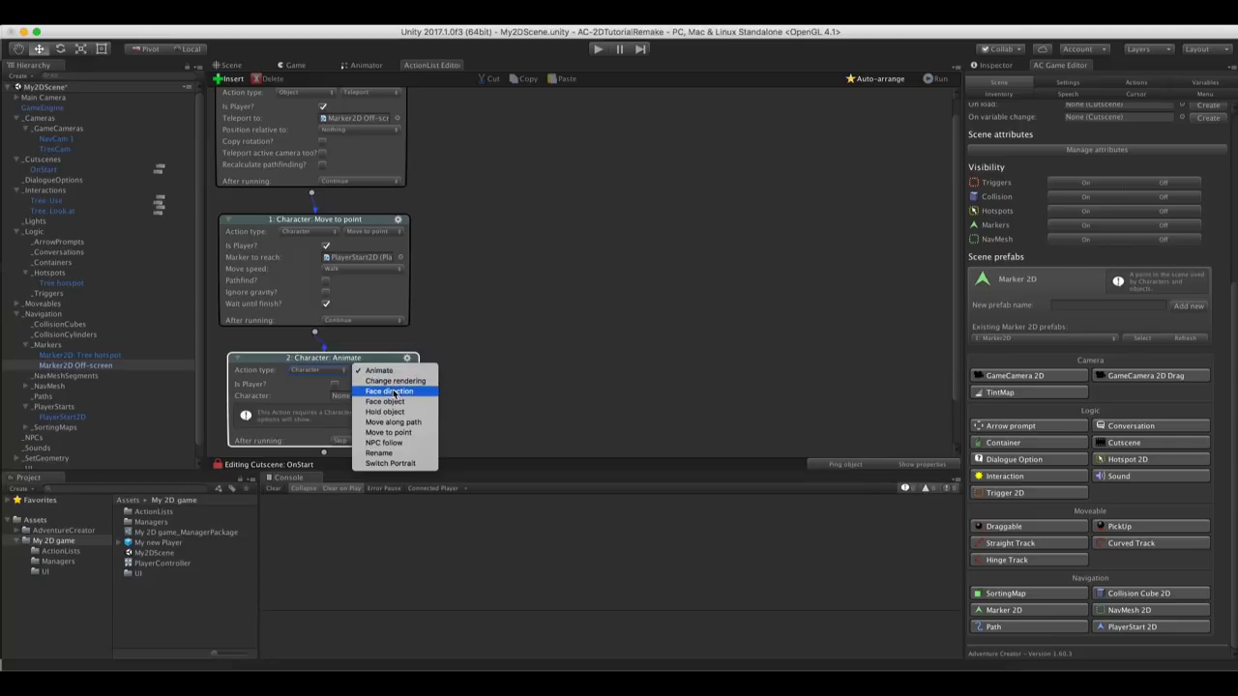
left_click(391, 391)
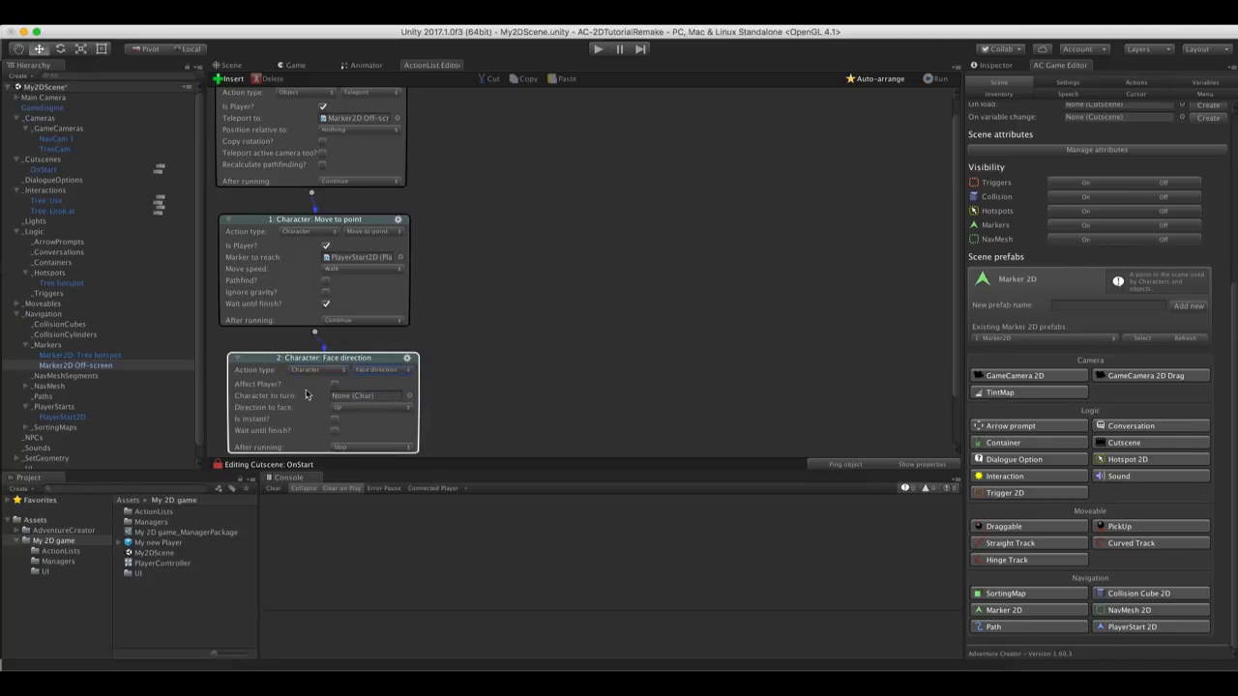
left_click(334, 385)
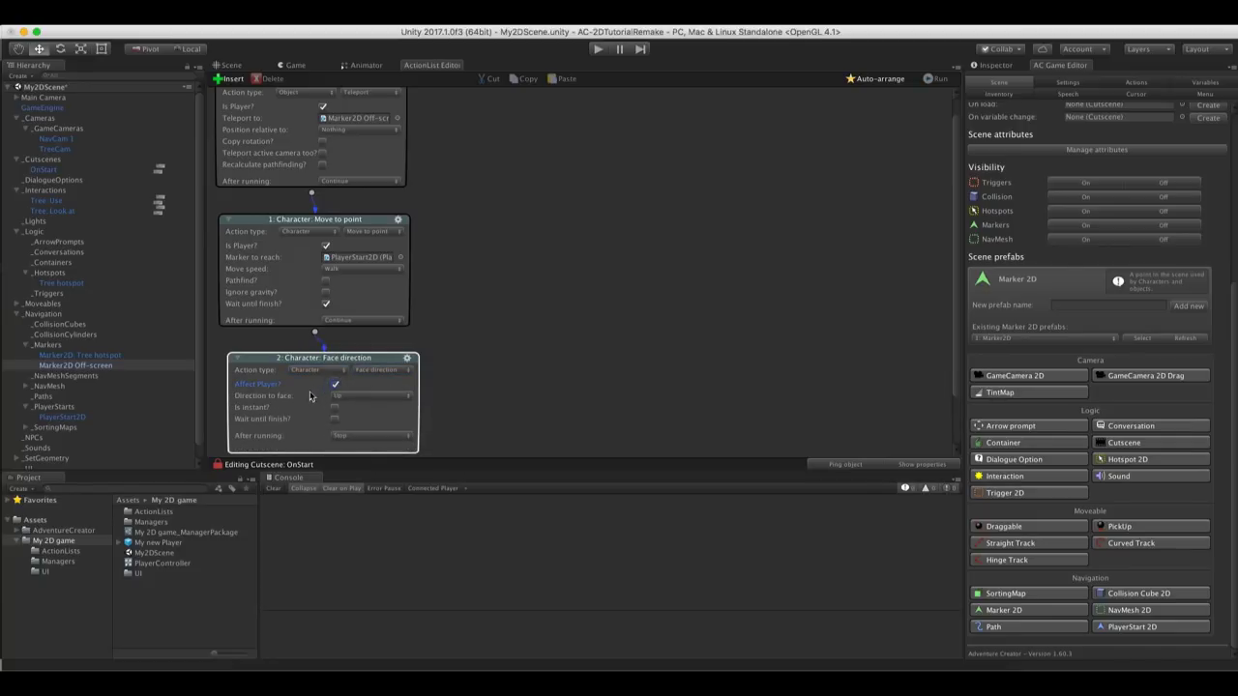
left_click(347, 397)
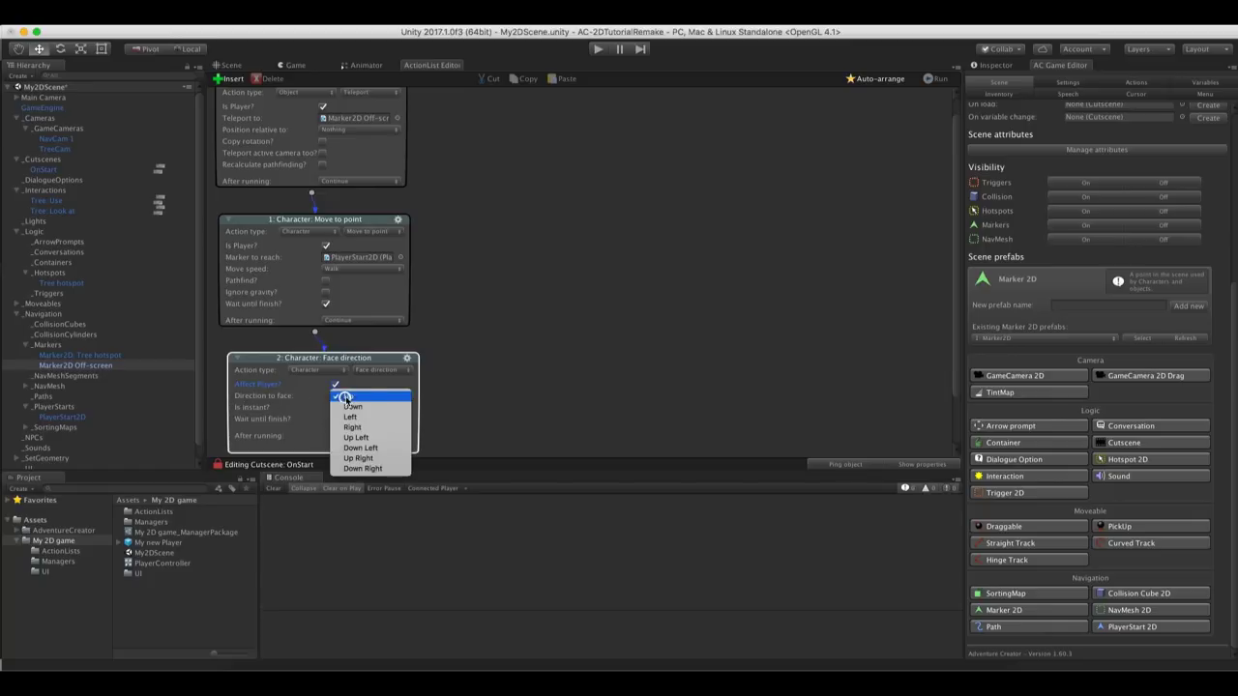
left_click(349, 409)
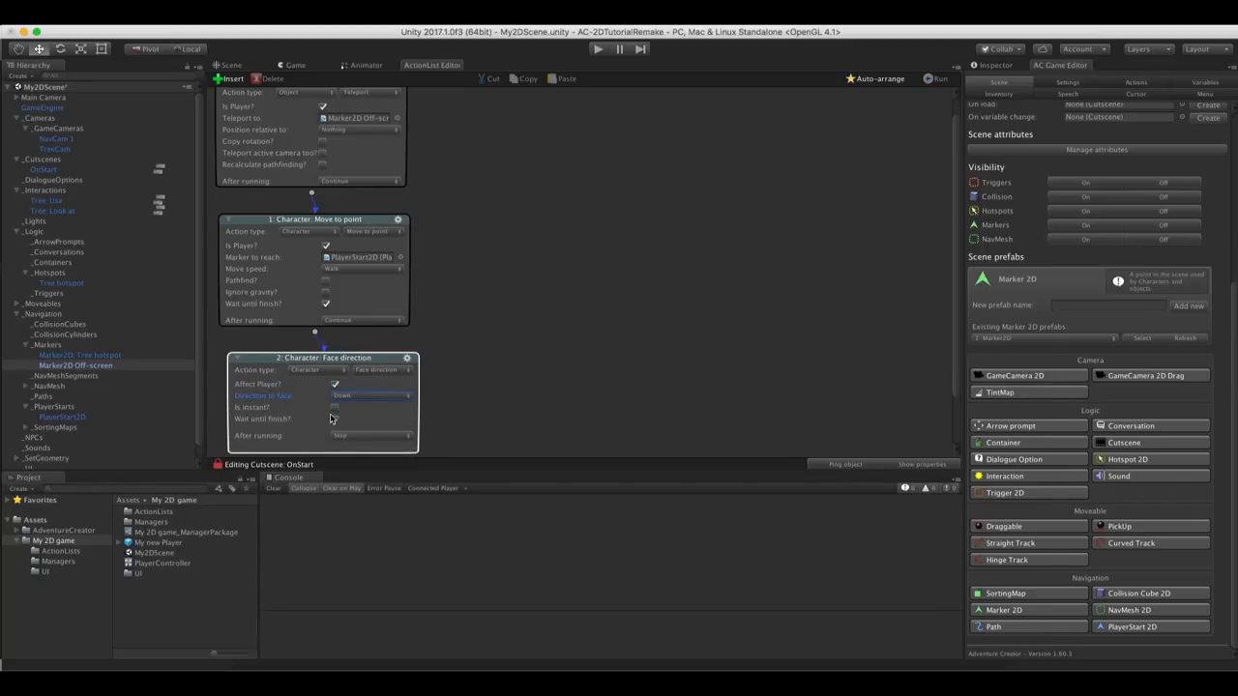
left_click(334, 419)
left_click(267, 68)
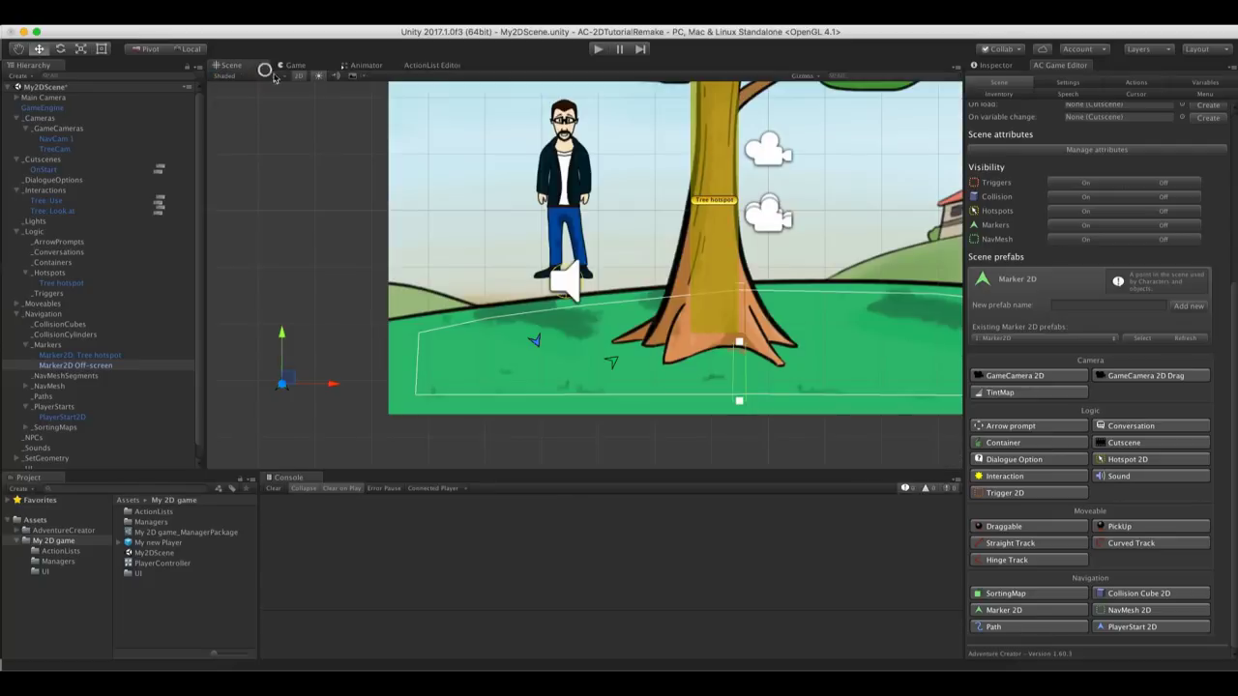
left_click(598, 48)
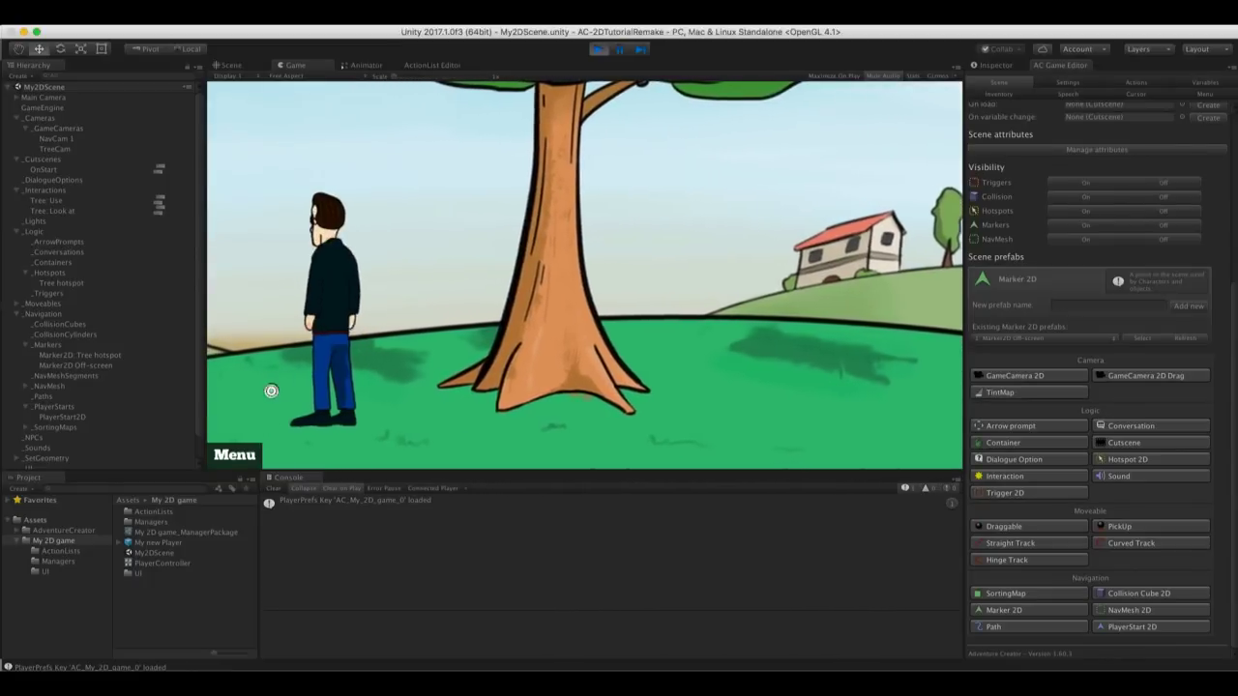
left_click(749, 409)
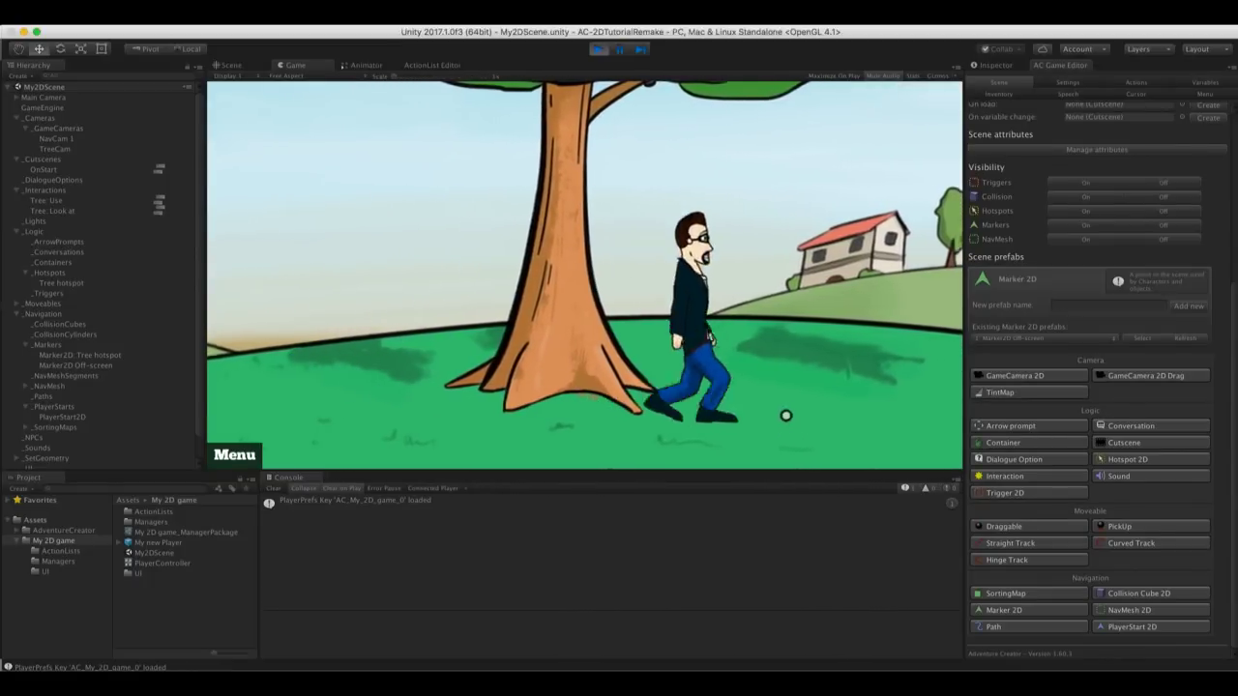
left_click(891, 441)
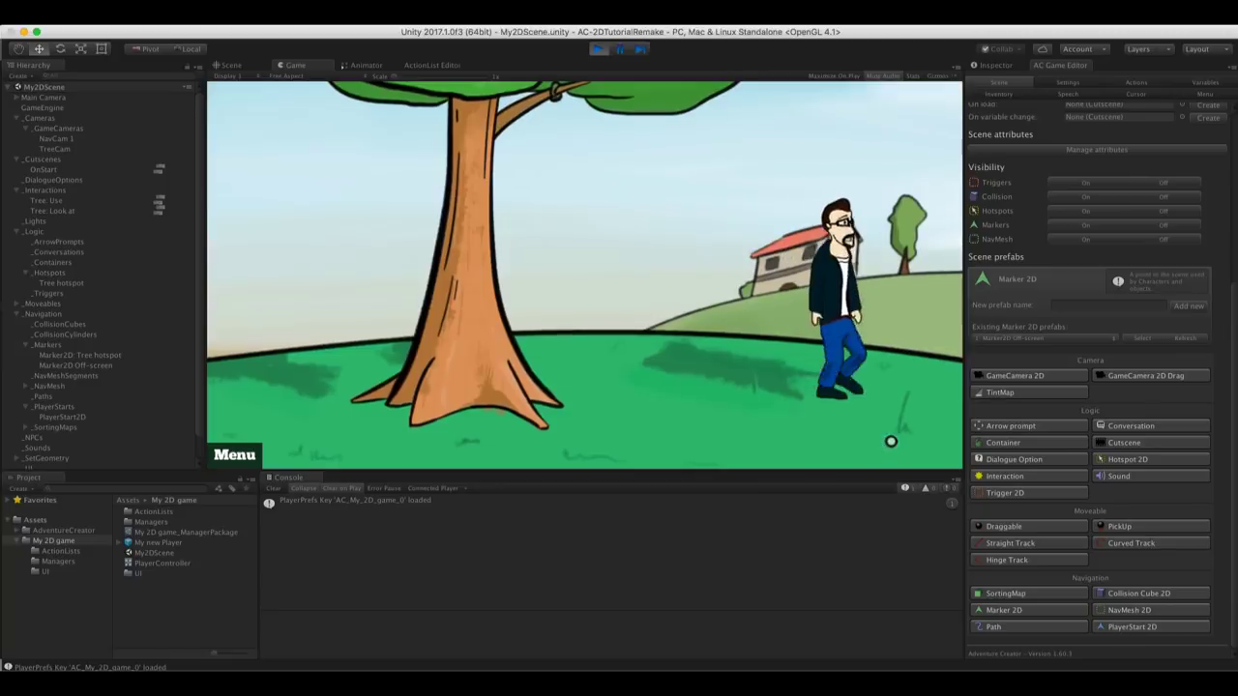
left_click(397, 439)
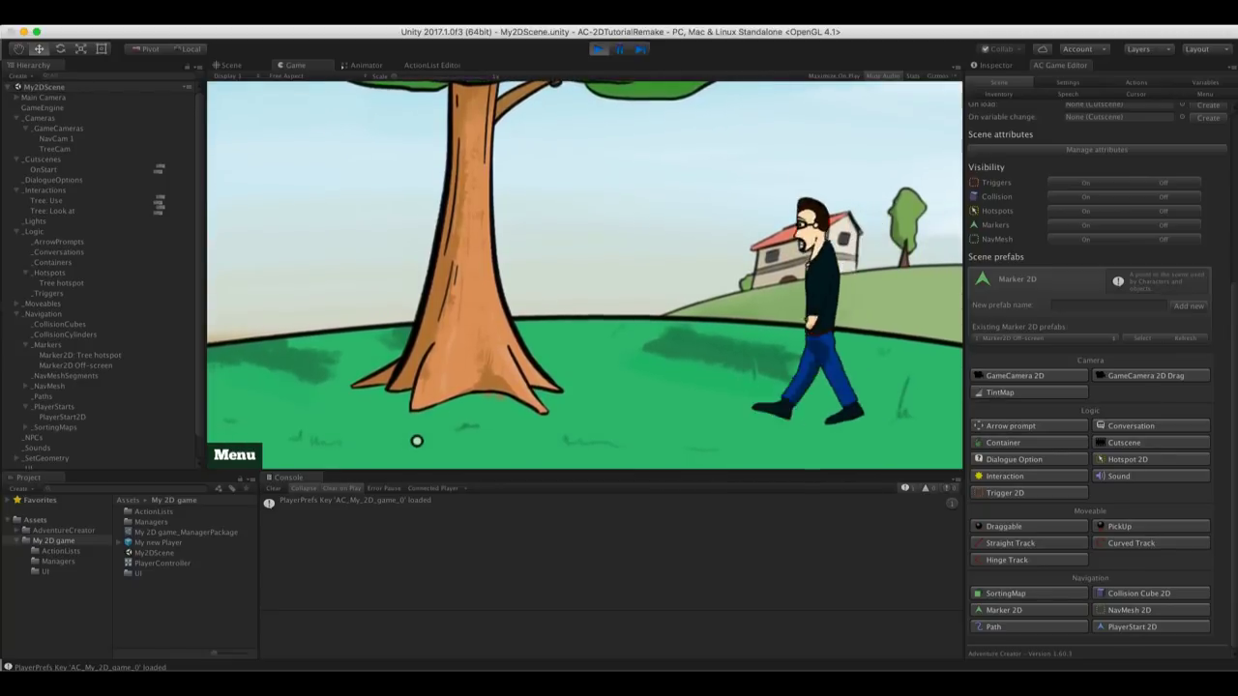
left_click(362, 436)
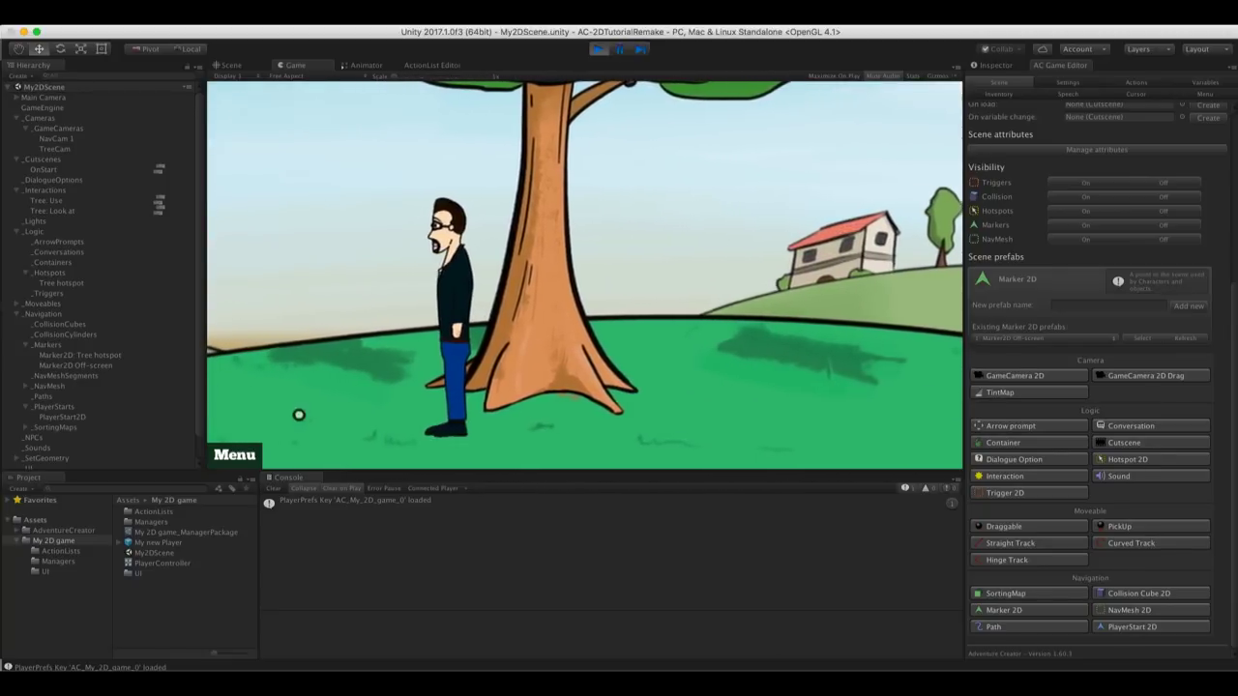
key("super+p")
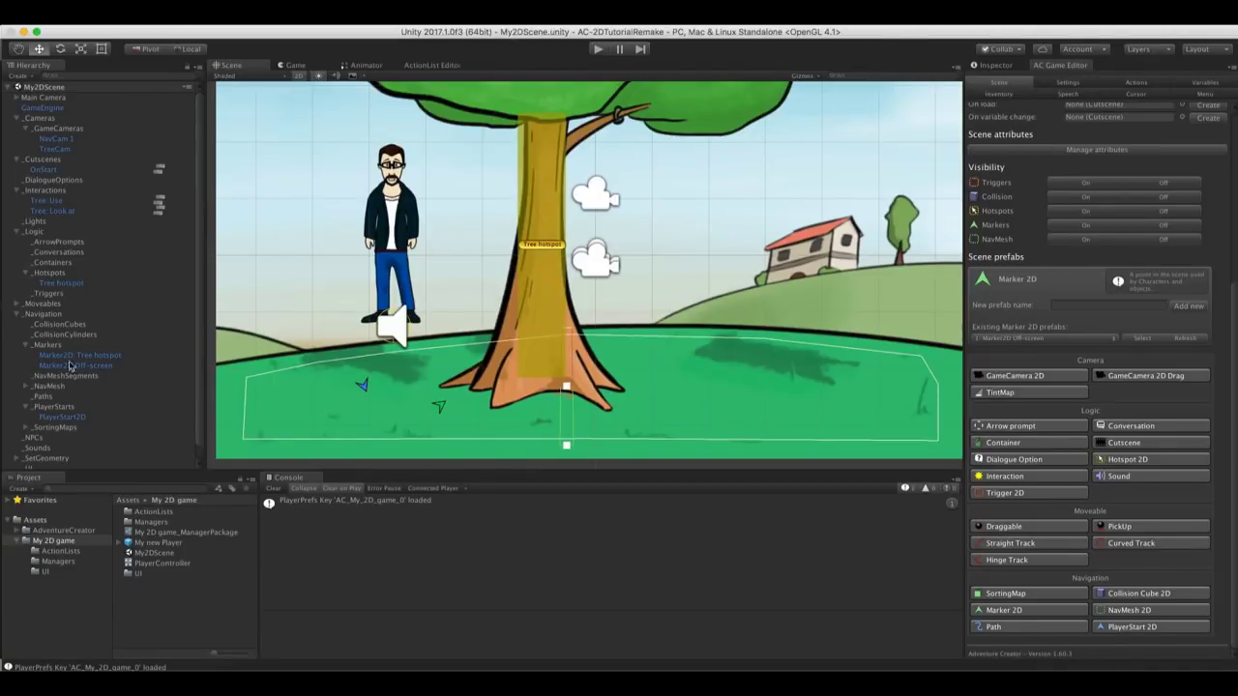
Select My new Player and look over its components in the Inspector
scroll(57, 368, "down", 1)
left_click(56, 464)
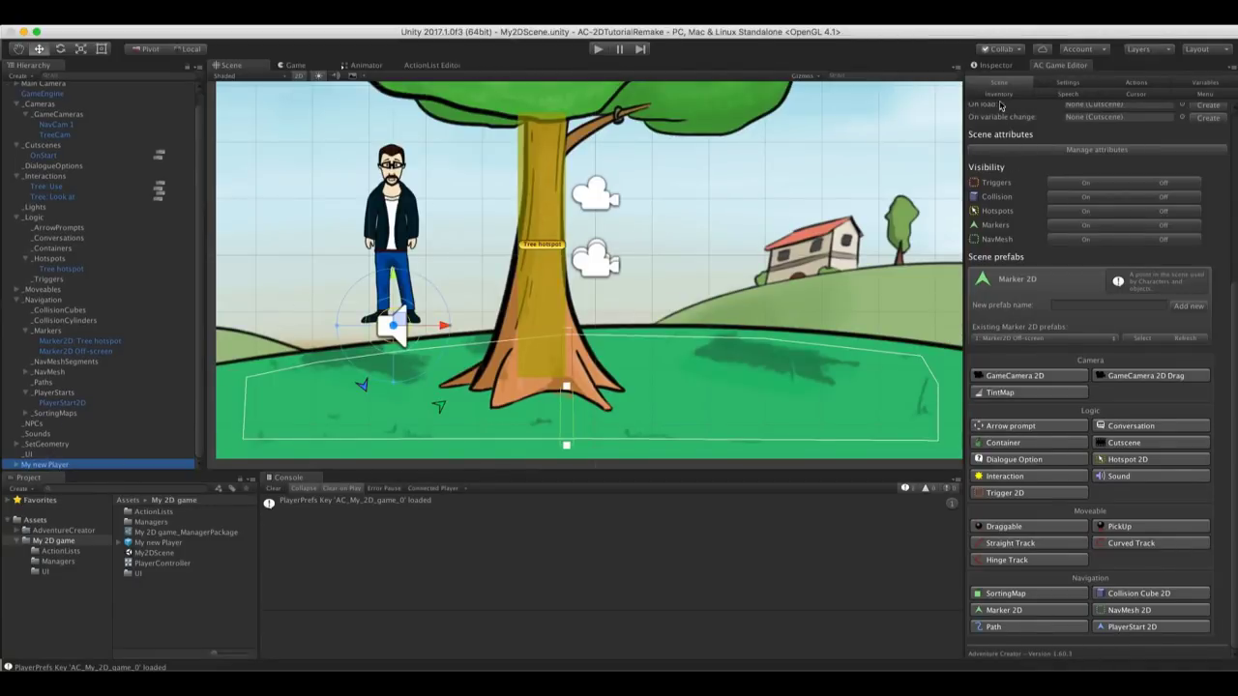
left_click(990, 65)
scroll(1076, 379, "down", 2)
scroll(1076, 379, "down", 1)
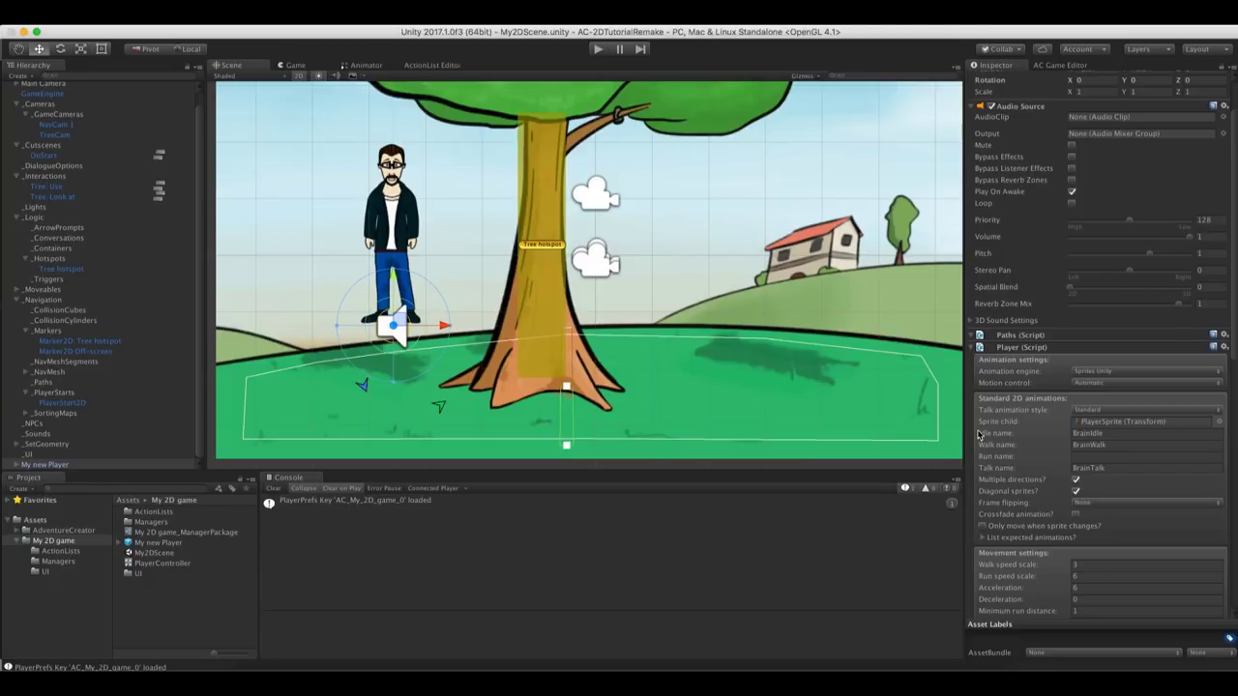
Open the AC Game Editor's Settings manager and scroll to its top
left_click(1073, 66)
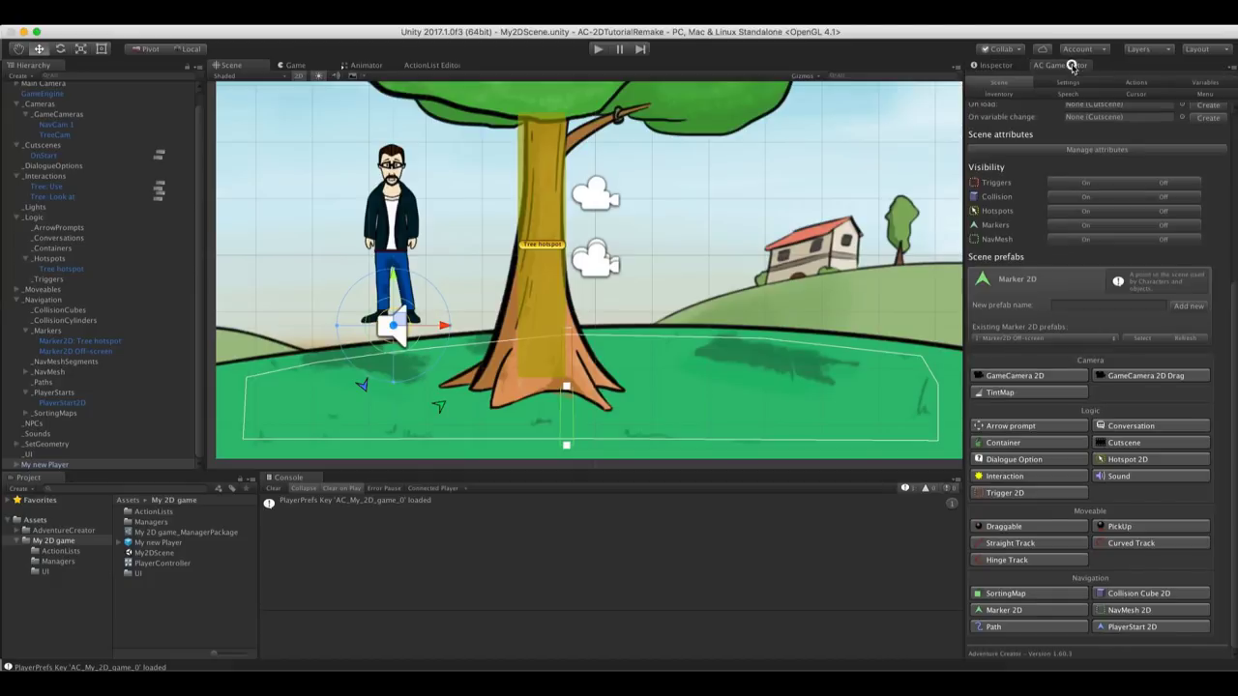
left_click(1067, 82)
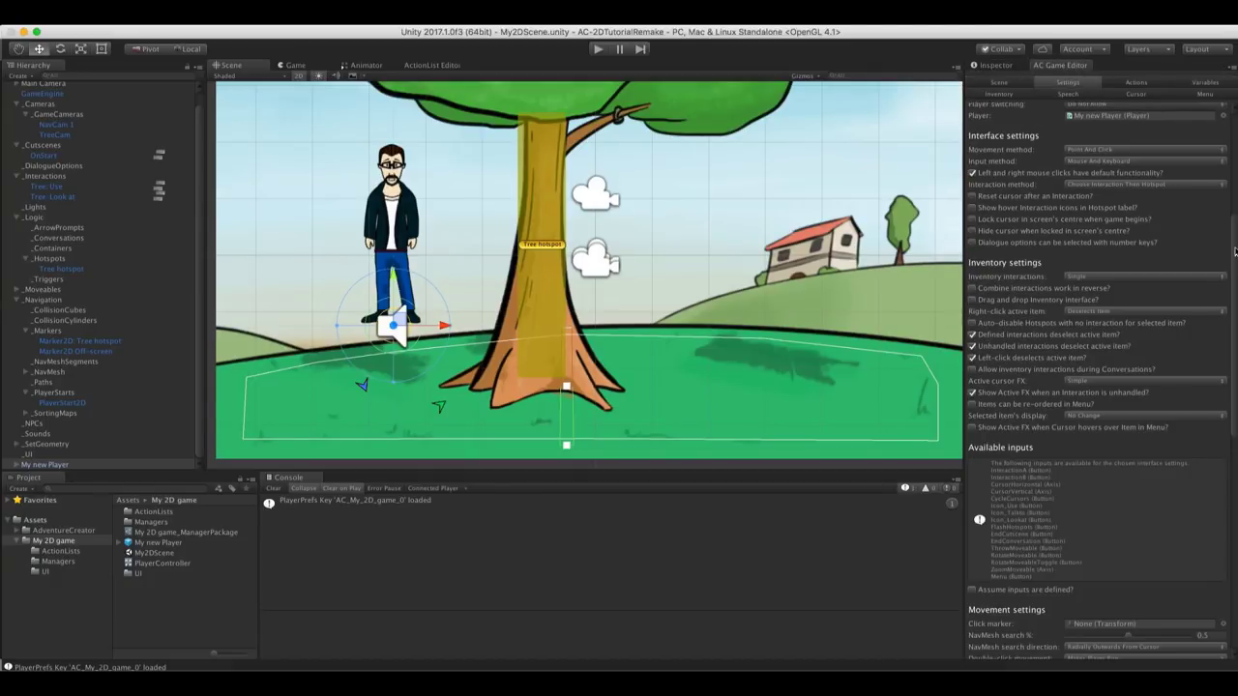
left_click_drag(1233, 193, 1234, 134)
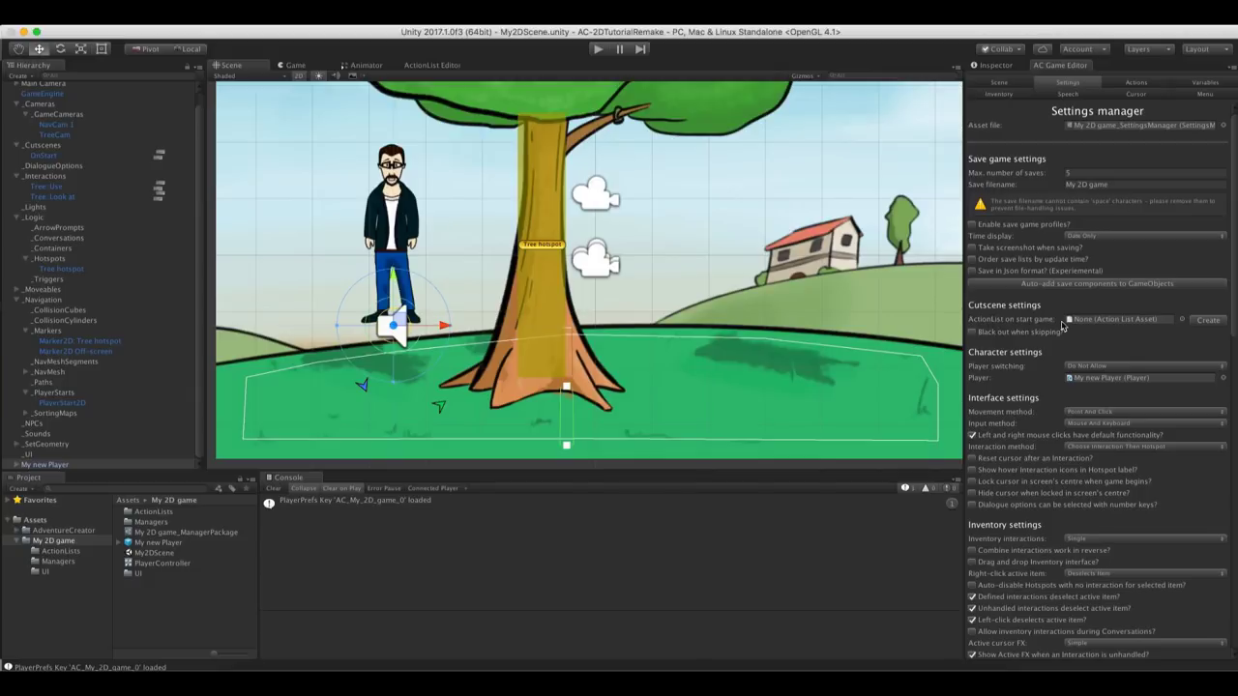
Create ActionList_On_Start_Game as the start-game ActionList, file it in ActionLists, and open it
left_click(1204, 320)
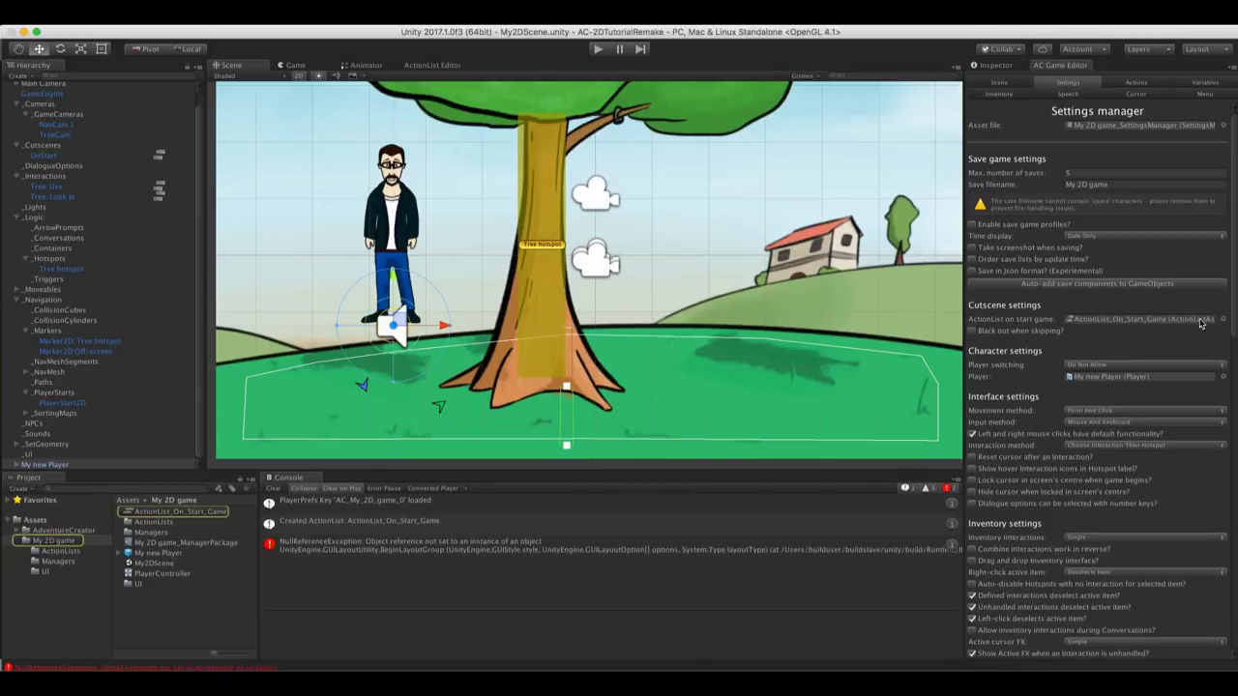
left_click(1085, 321)
left_click_drag(183, 516, 94, 553)
left_click(89, 551)
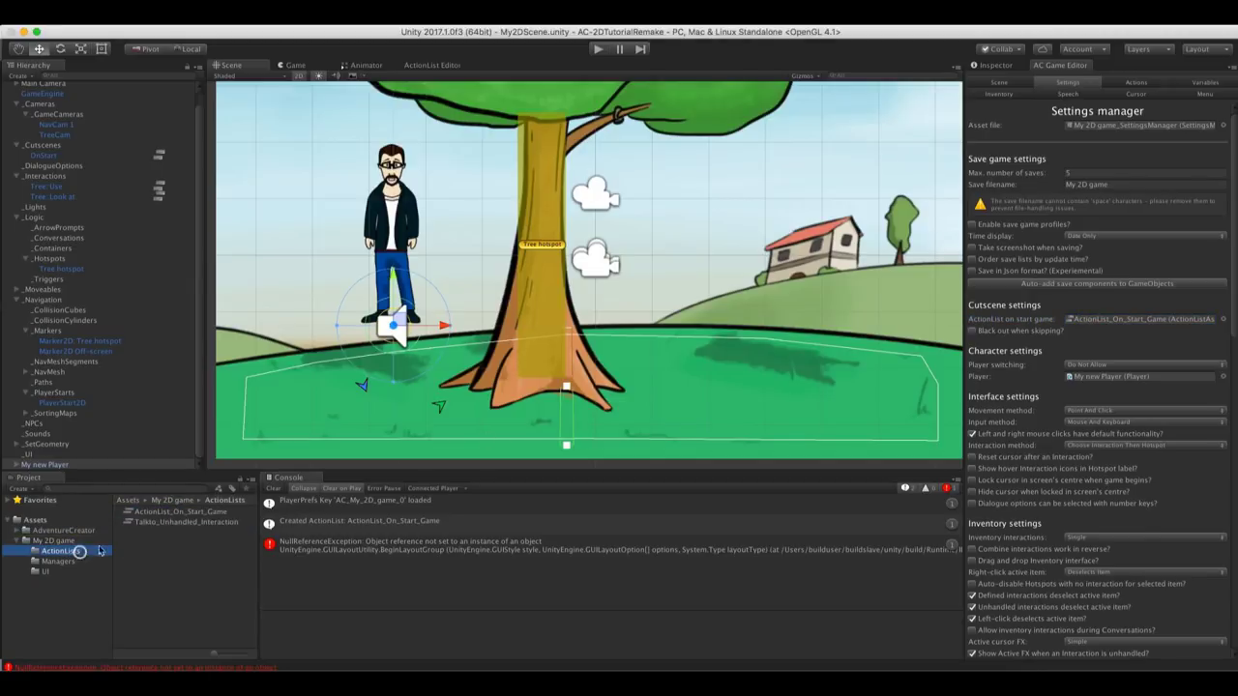
double_click(191, 512)
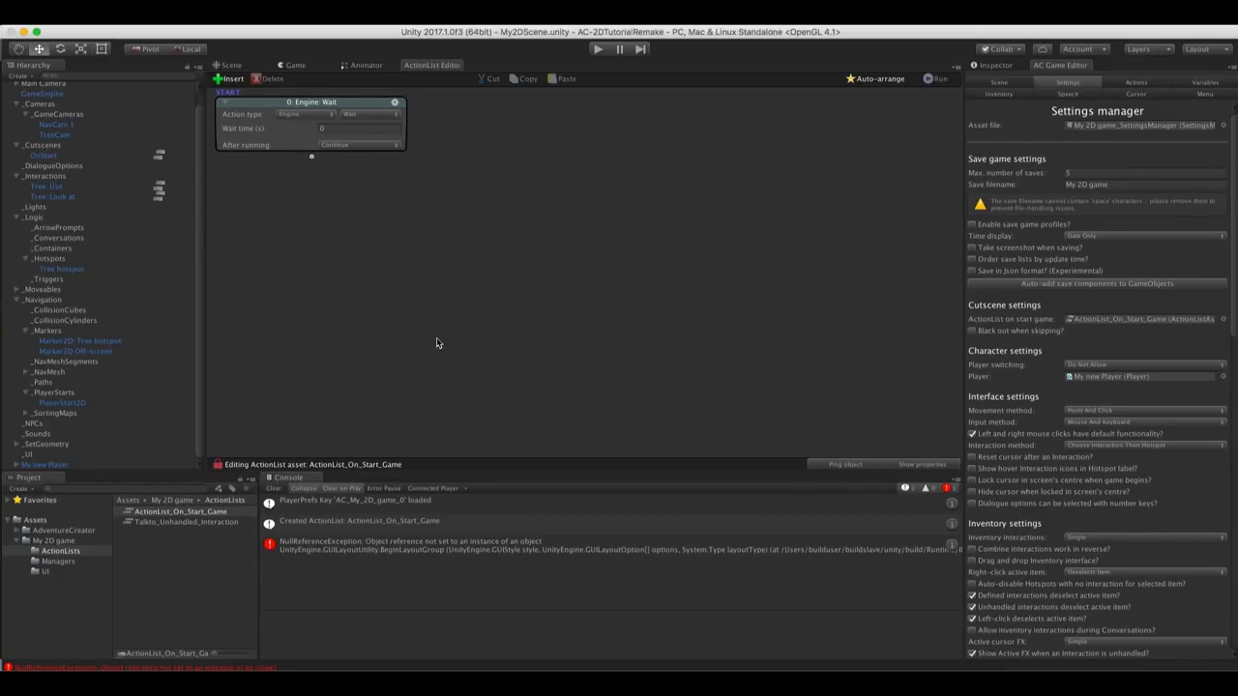
Make the start-game action Player: Constrain with Walk / run set to Always Walk, then Play
left_click(293, 115)
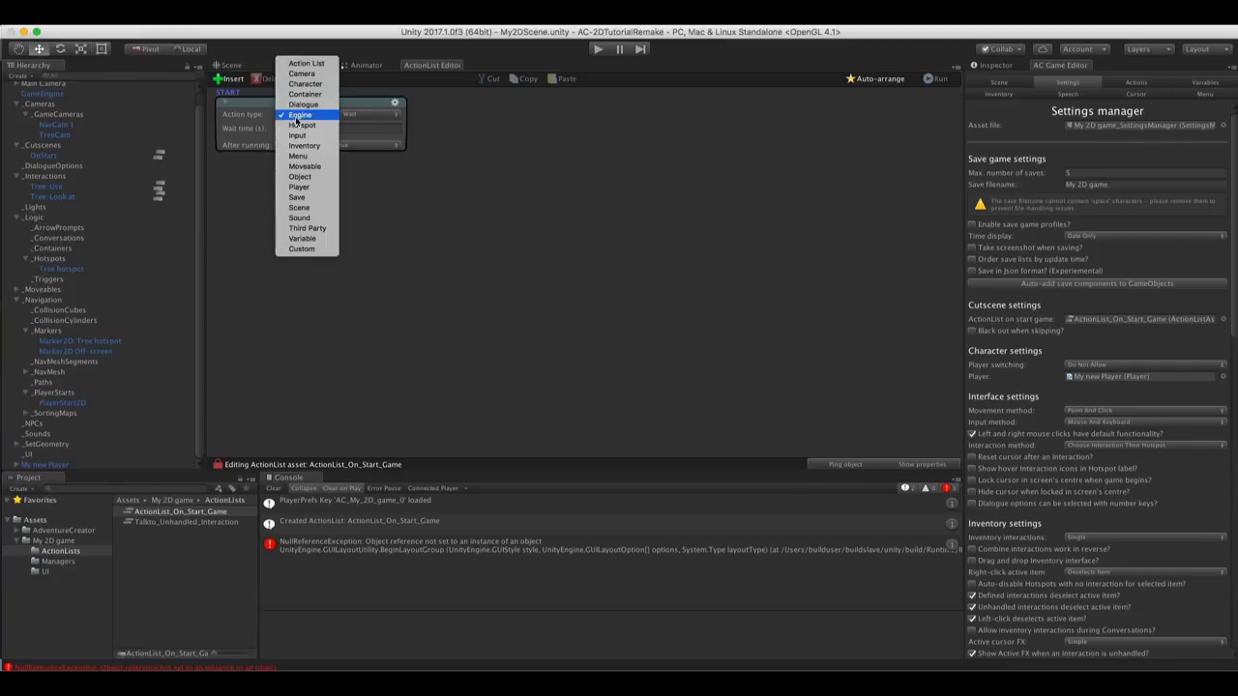
left_click(299, 187)
left_click(361, 115)
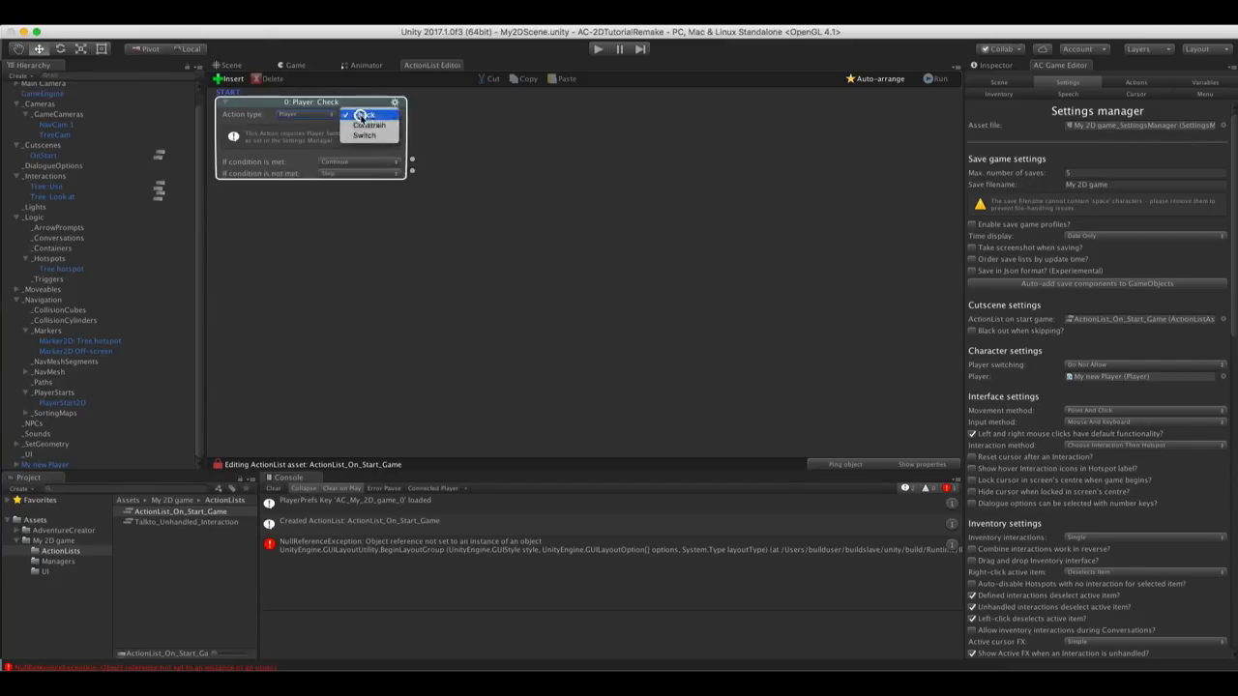
left_click(366, 124)
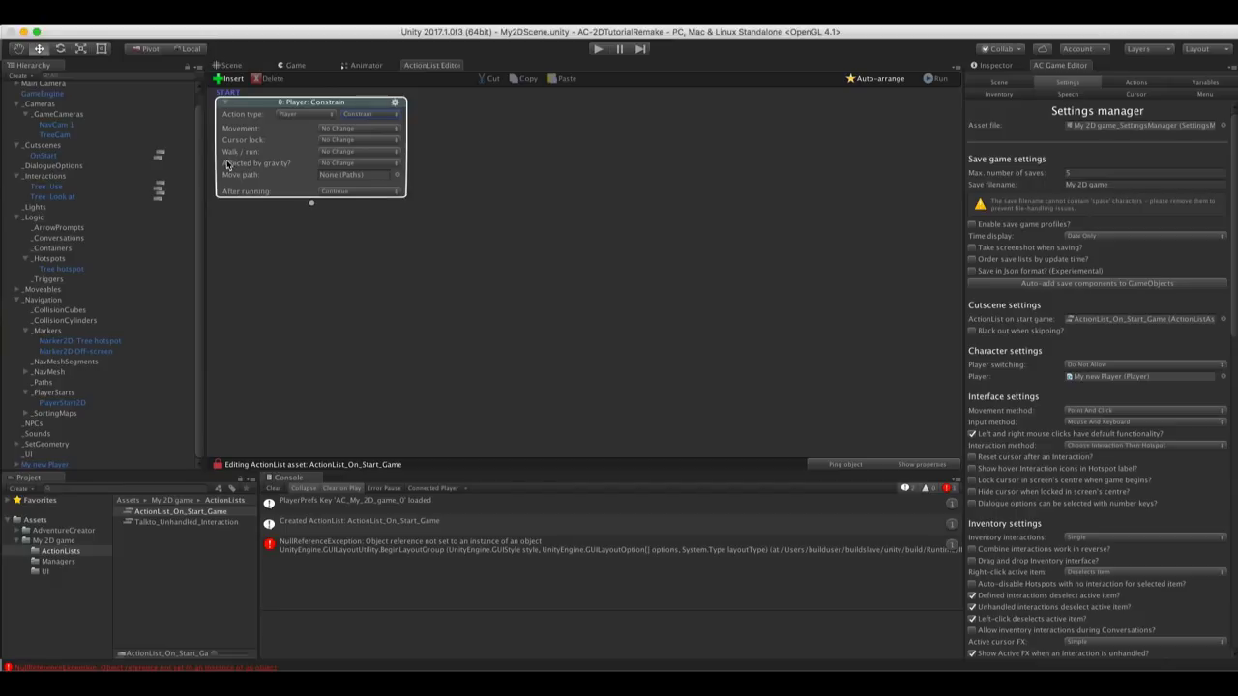
left_click(337, 152)
left_click(351, 132)
left_click(596, 49)
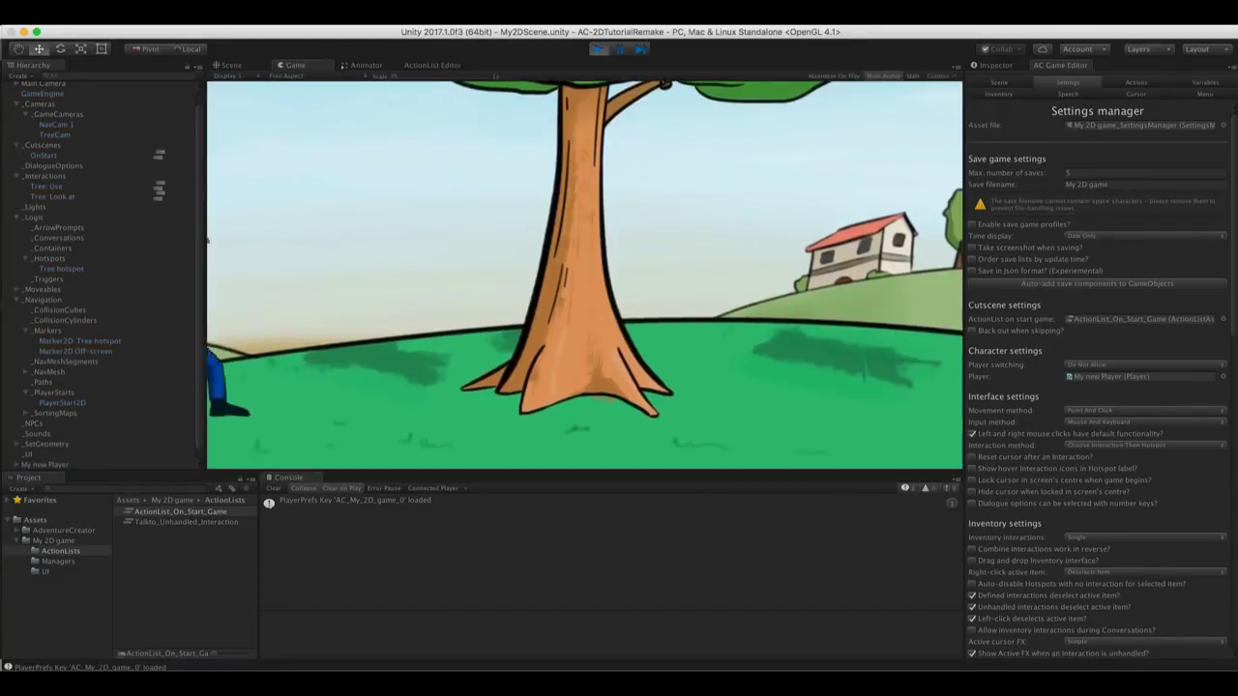
In the Game view, walk the player to the tree and then further right
left_click(572, 406)
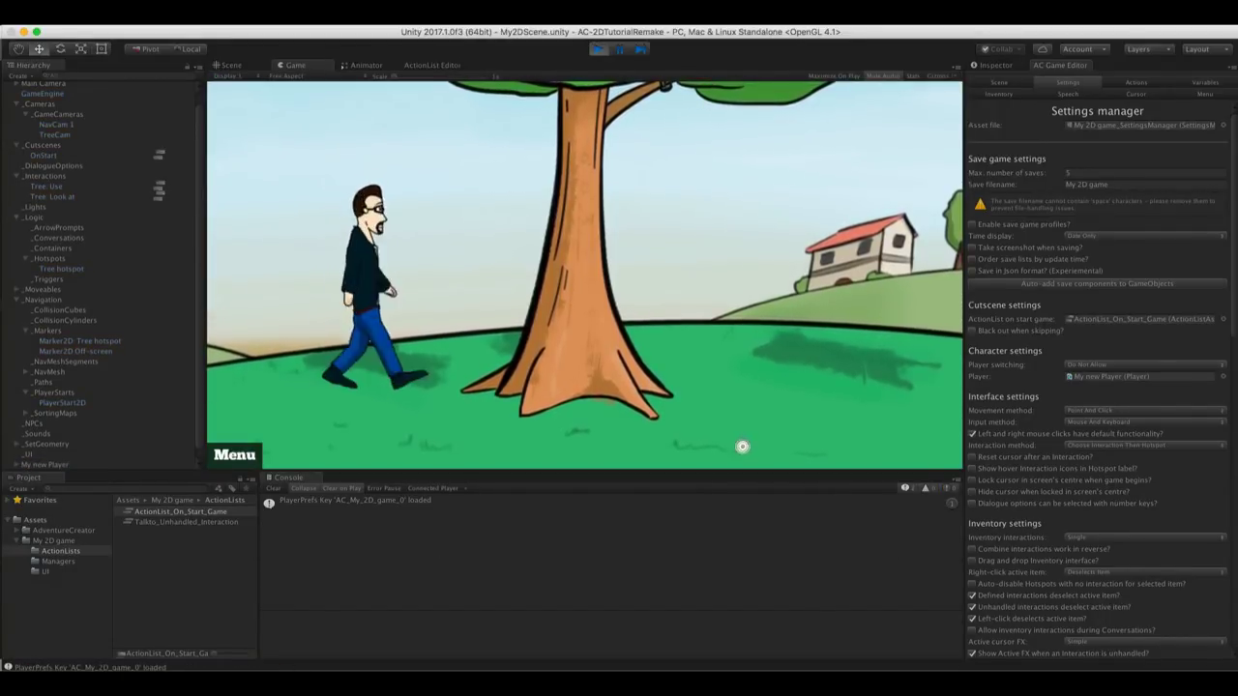
left_click(853, 424)
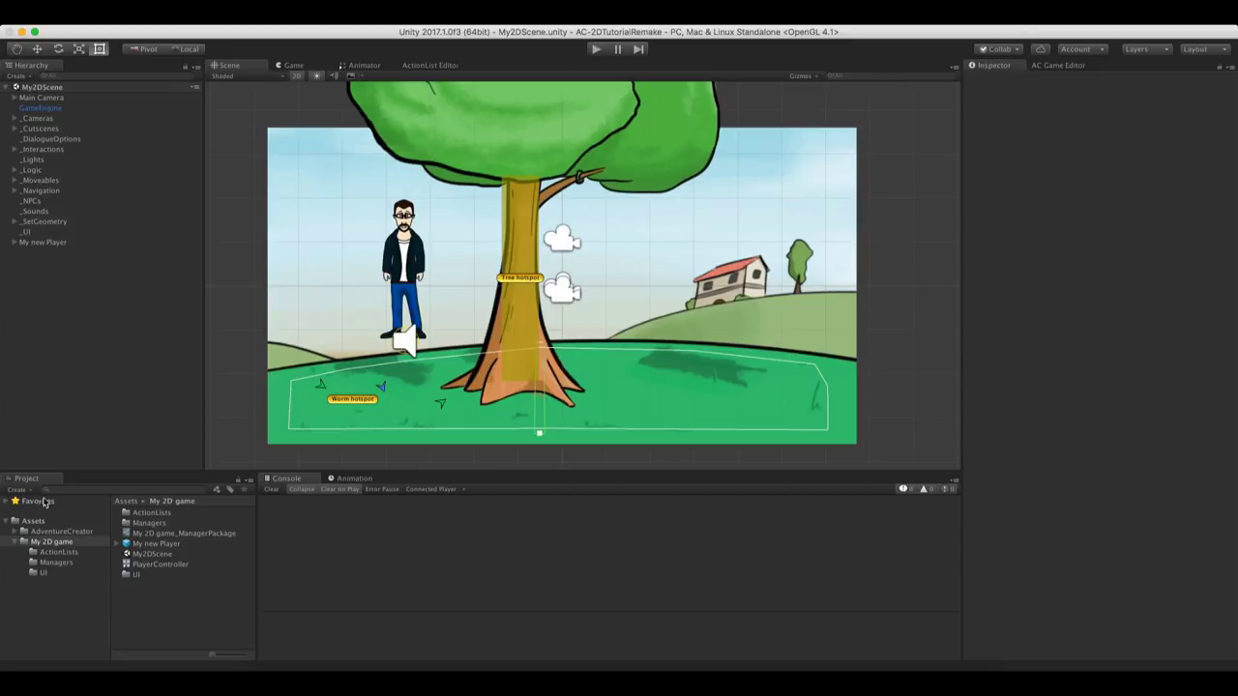
Browse to AdventureCreator/2D Demo/Graphics/Sprites/Bird and expand the BirdAnims1 sprite sheet
left_click(14, 531)
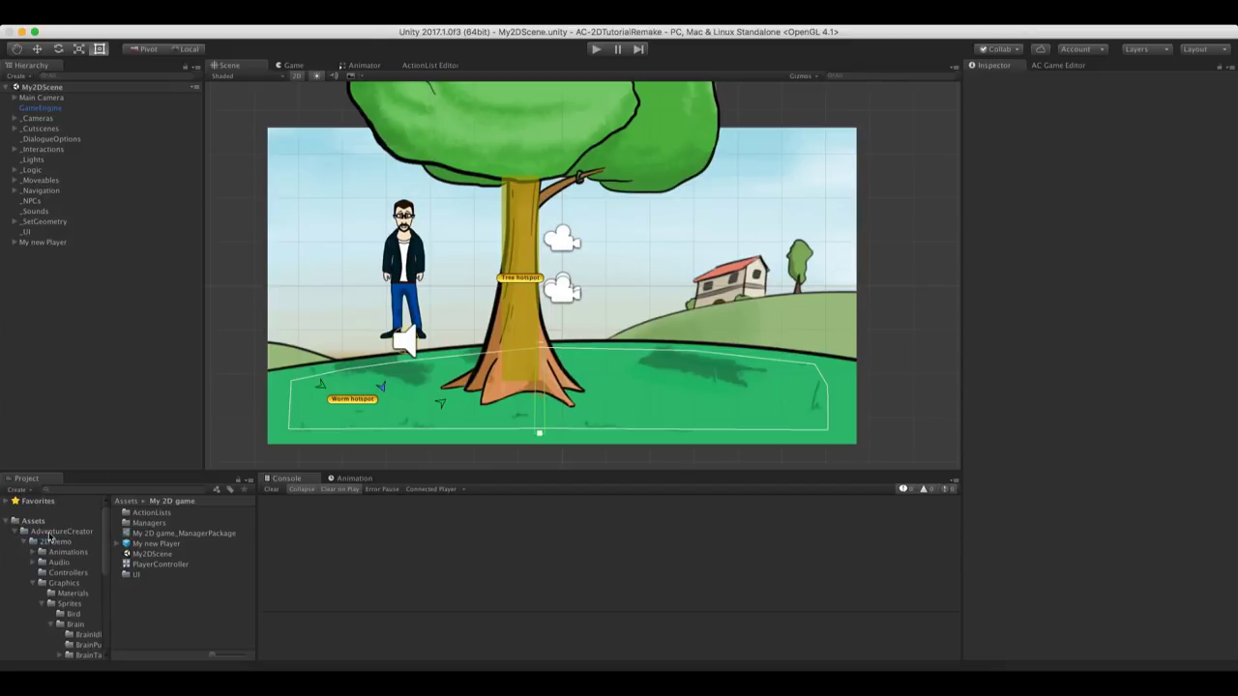
left_click(48, 541)
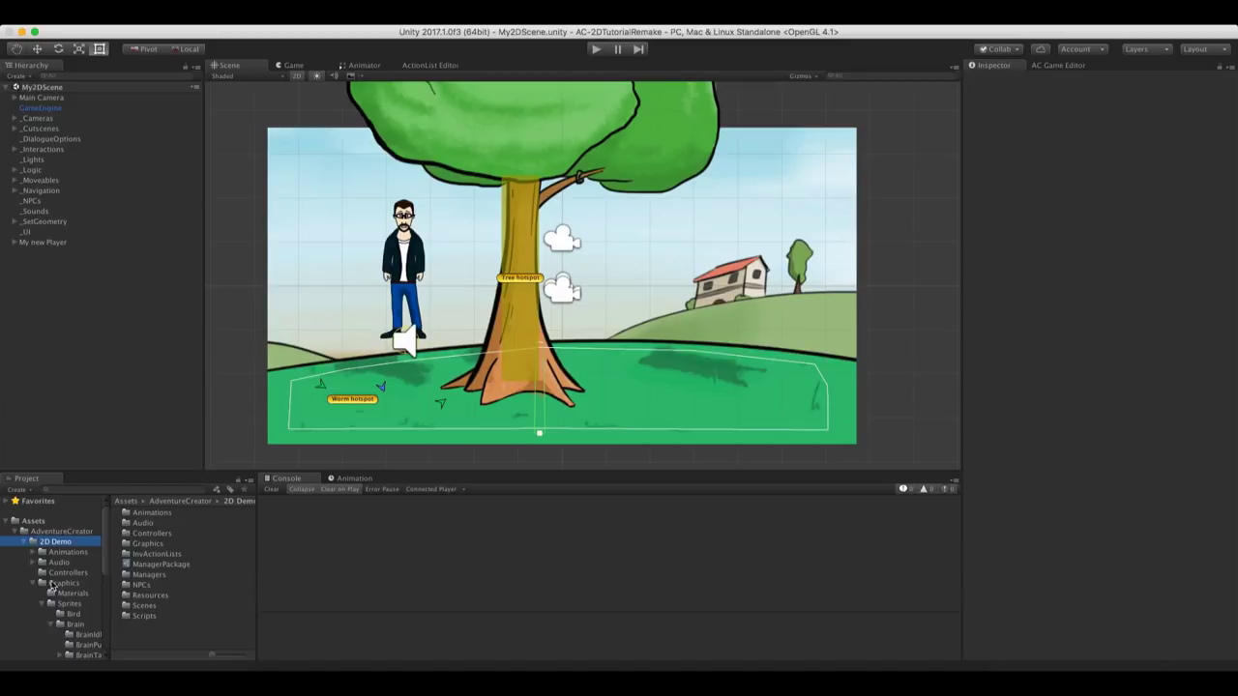
left_click(53, 582)
left_click_drag(107, 571, 101, 578)
left_click(72, 585)
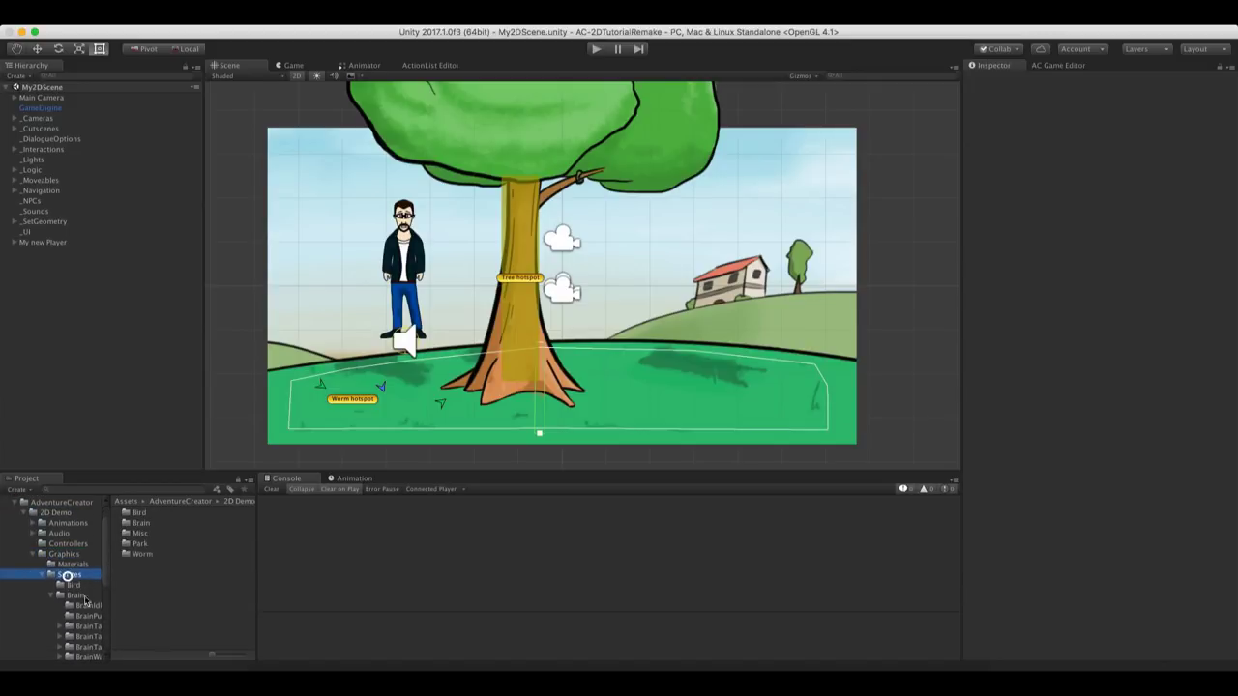
left_click(50, 595)
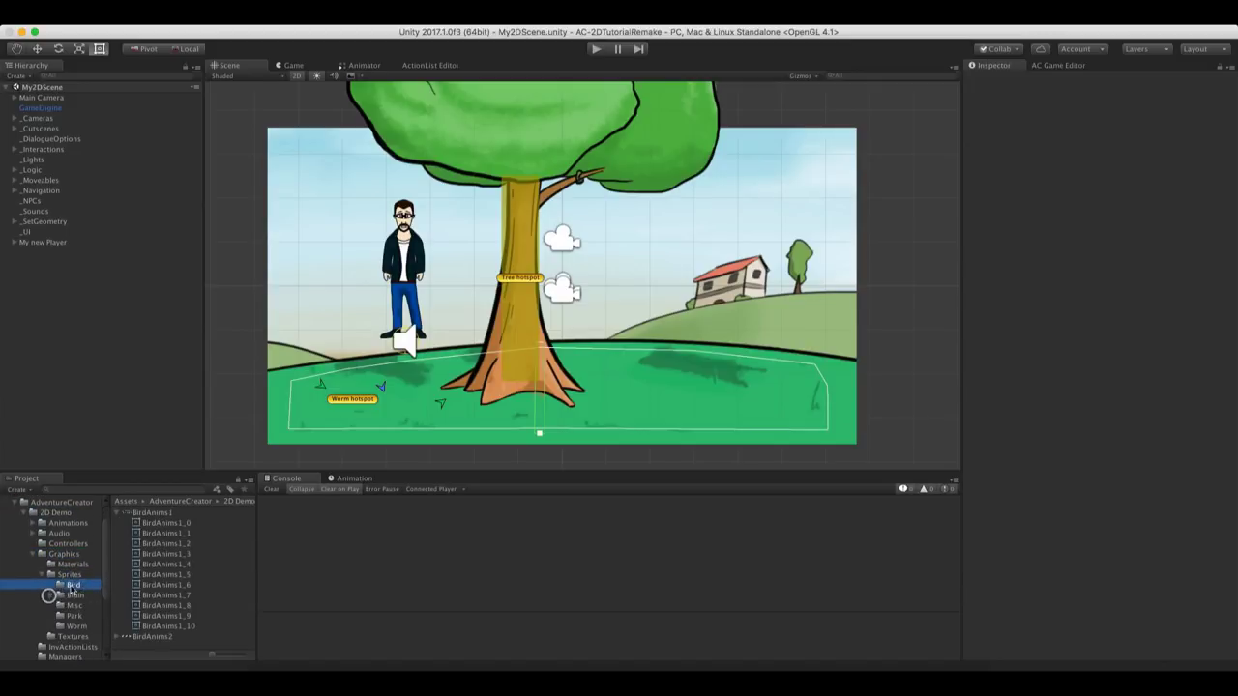
left_click(116, 513)
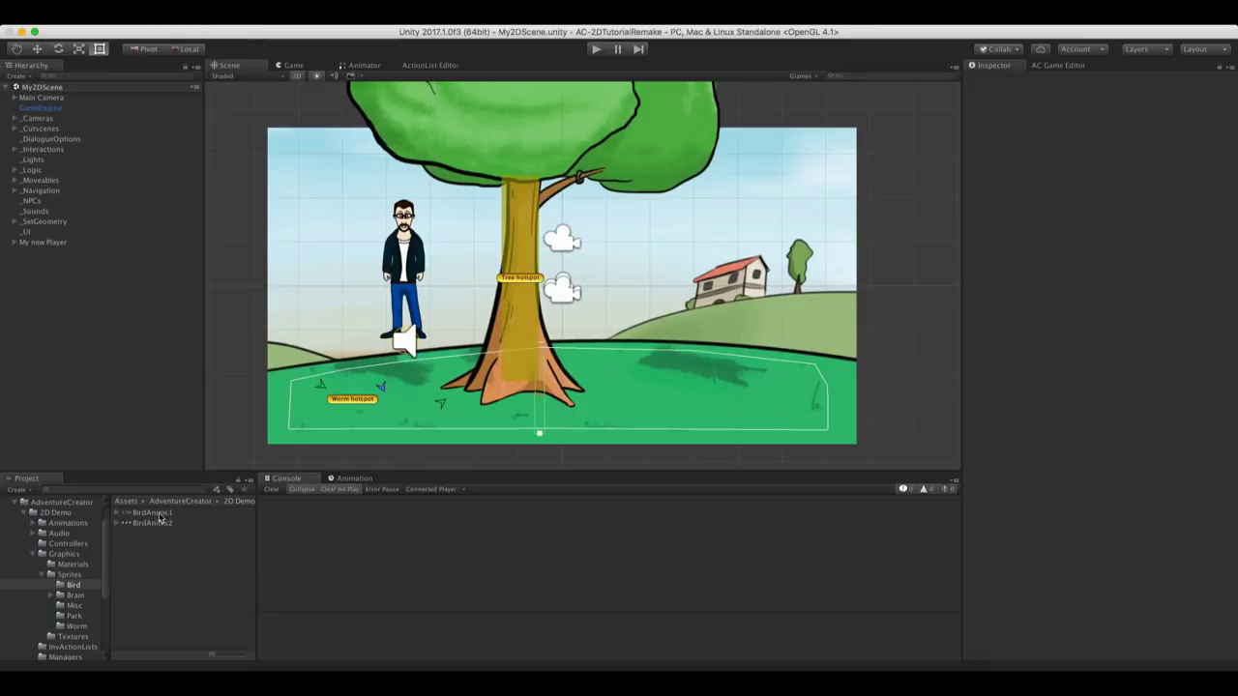
left_click(162, 523)
left_click(164, 512)
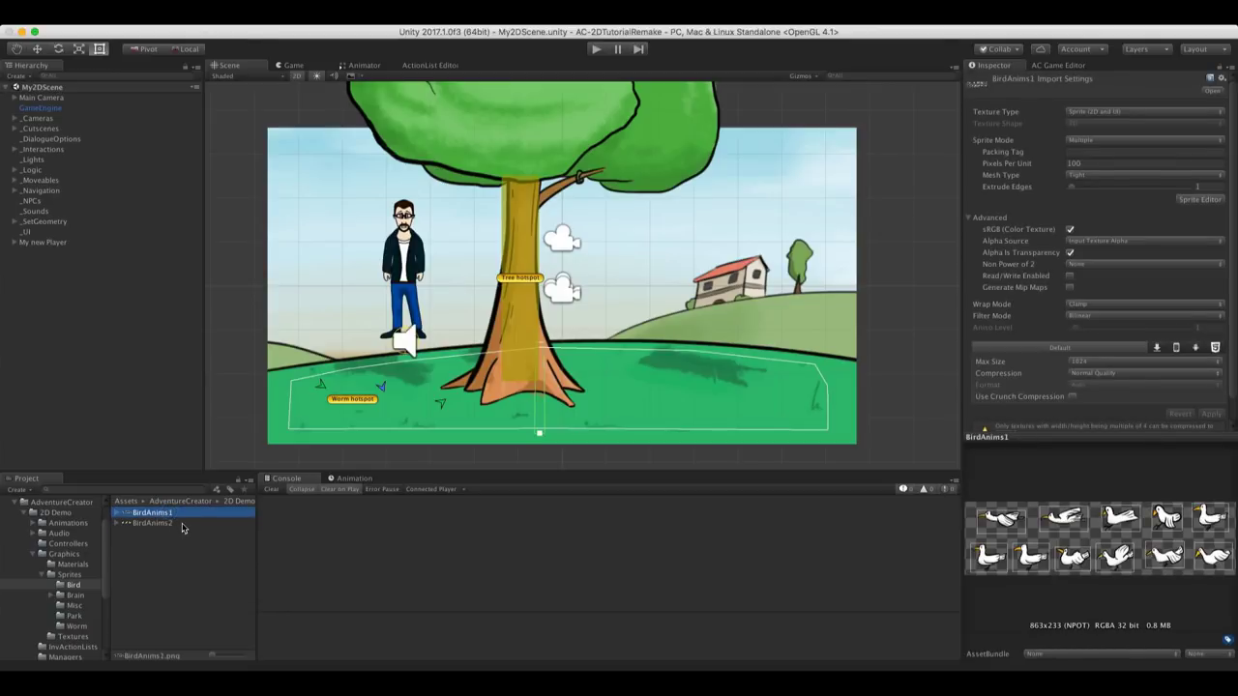
left_click(116, 512)
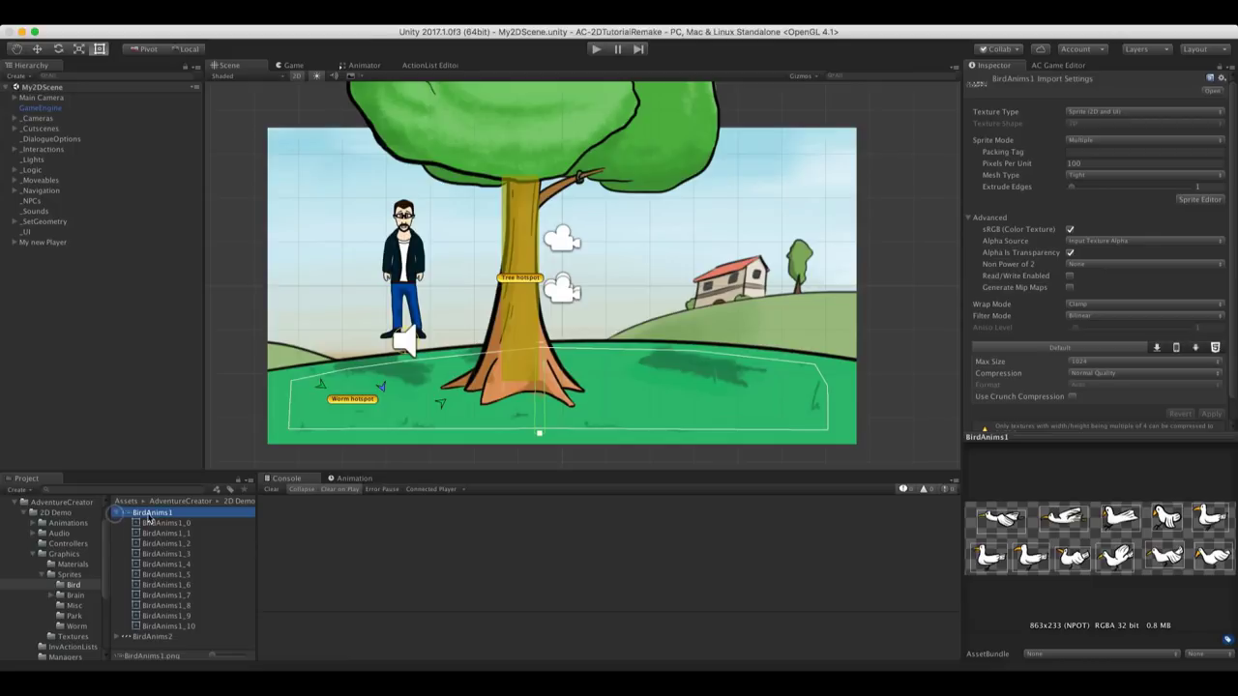
Compare the bird frames and drag BirdAnims1_4 into the Hierarchy
left_click(170, 564)
left_click(172, 605)
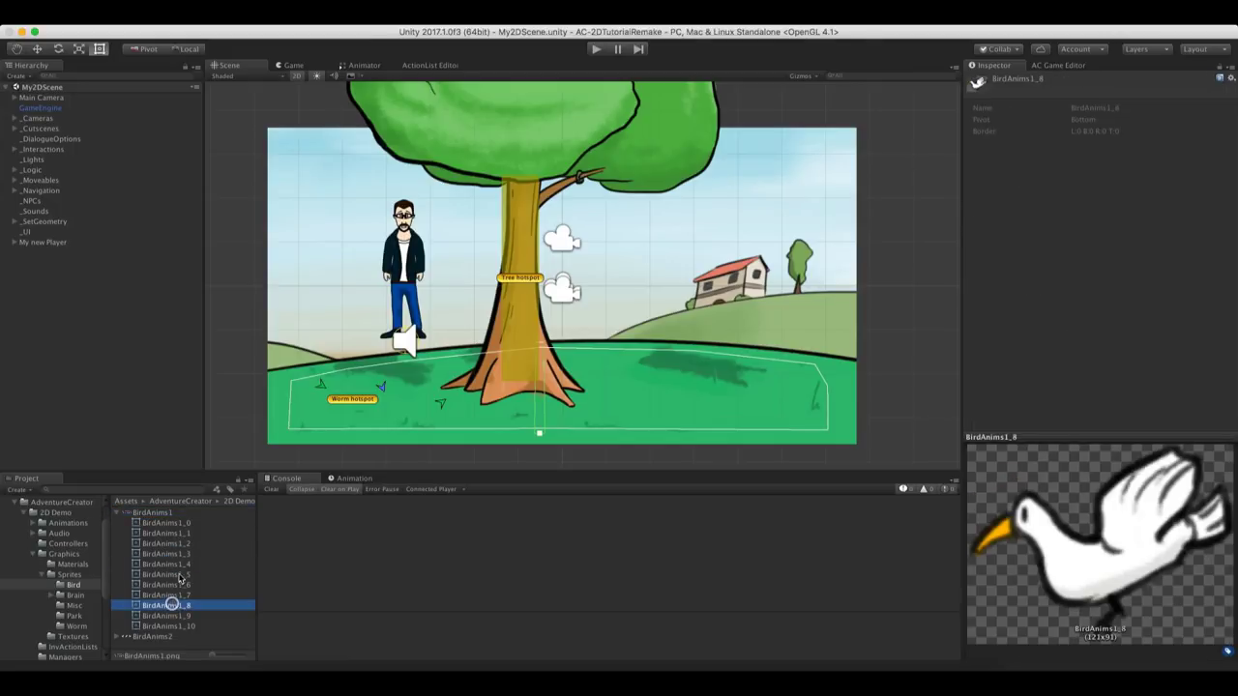
left_click(178, 574)
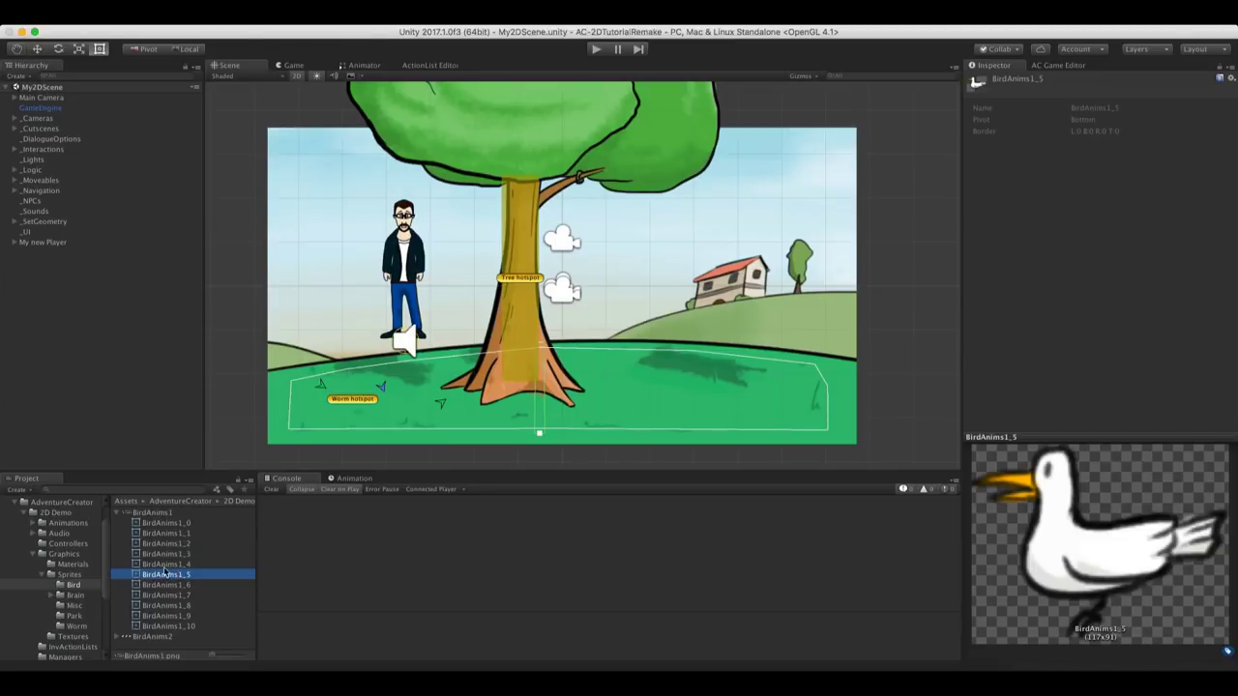
left_click(164, 563)
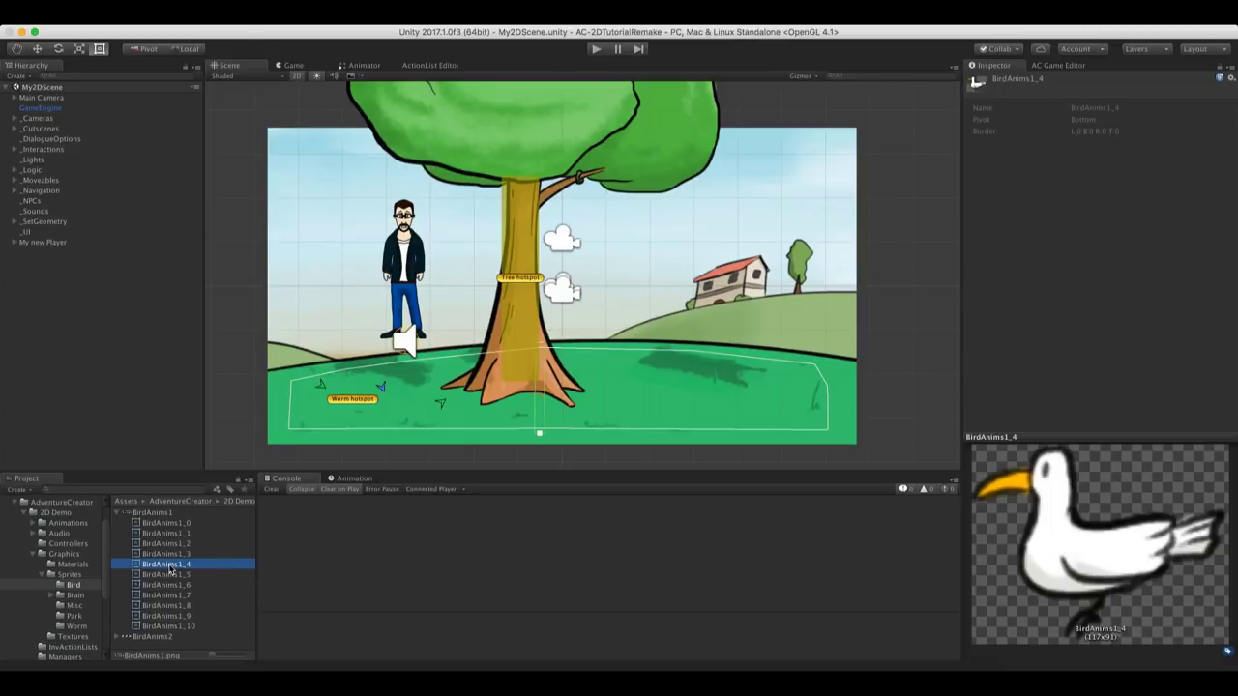
left_click_drag(169, 571, 66, 362)
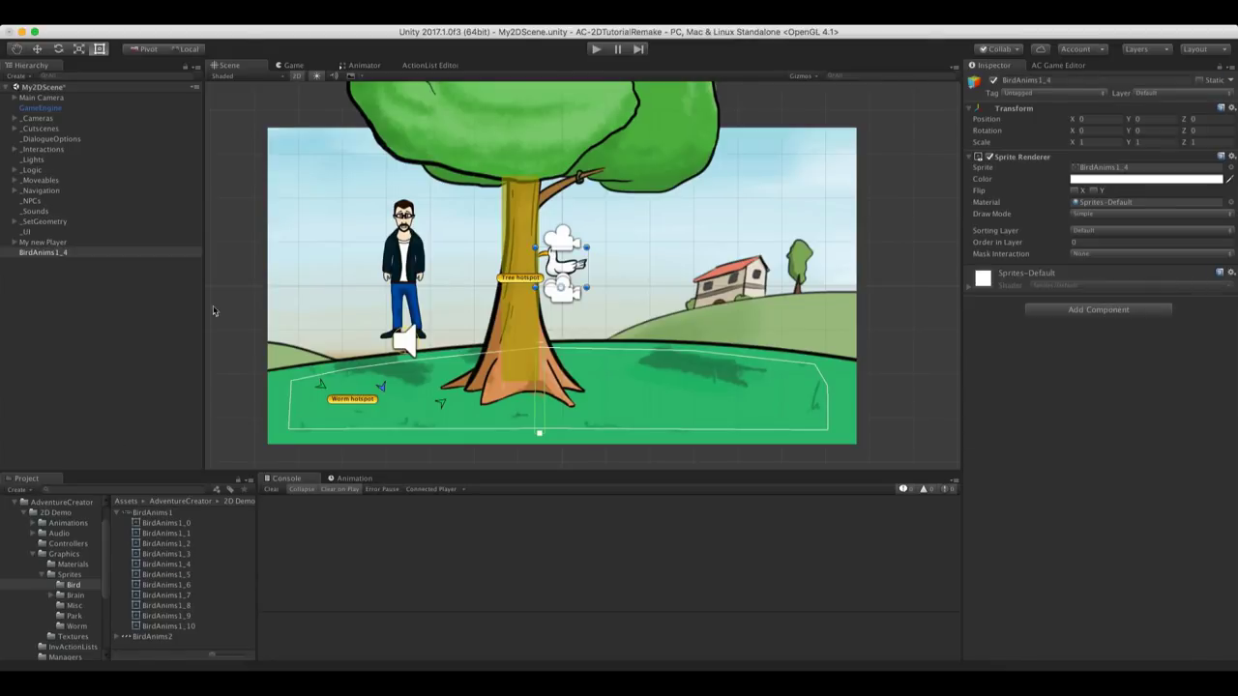
Move the seagull beside the house and rename its object BirdSprite
scroll(578, 262, "up", 5)
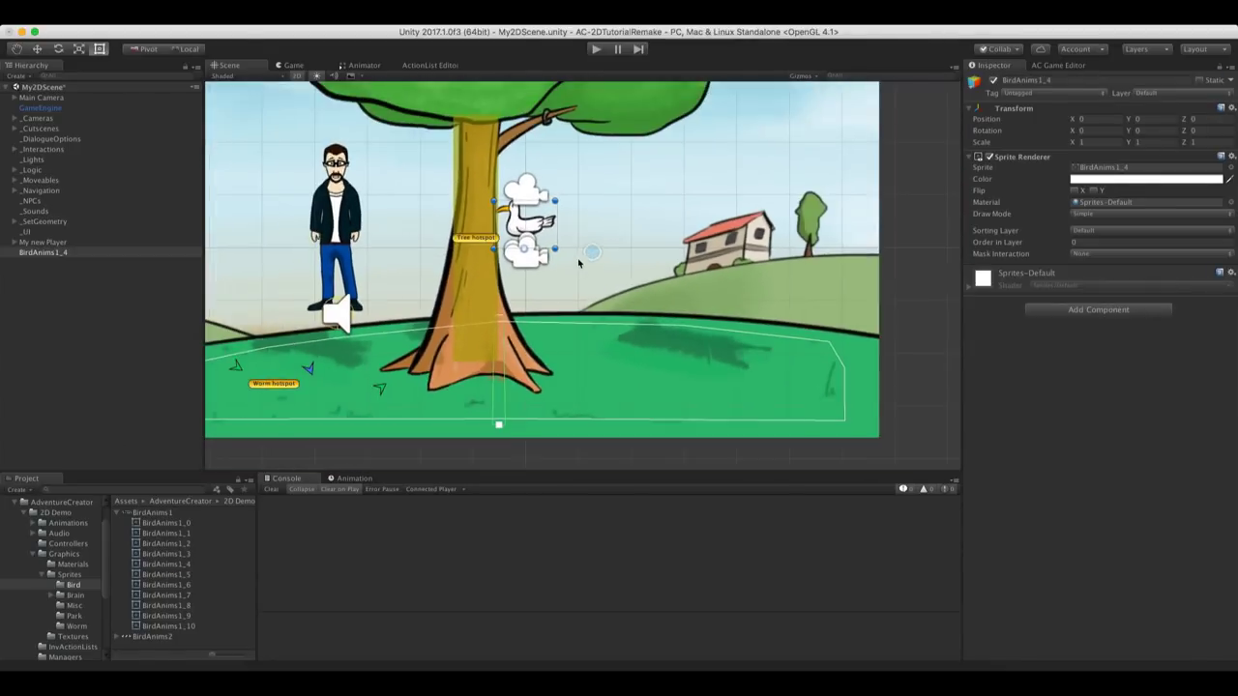
left_click_drag(543, 218, 629, 241)
left_click(67, 251)
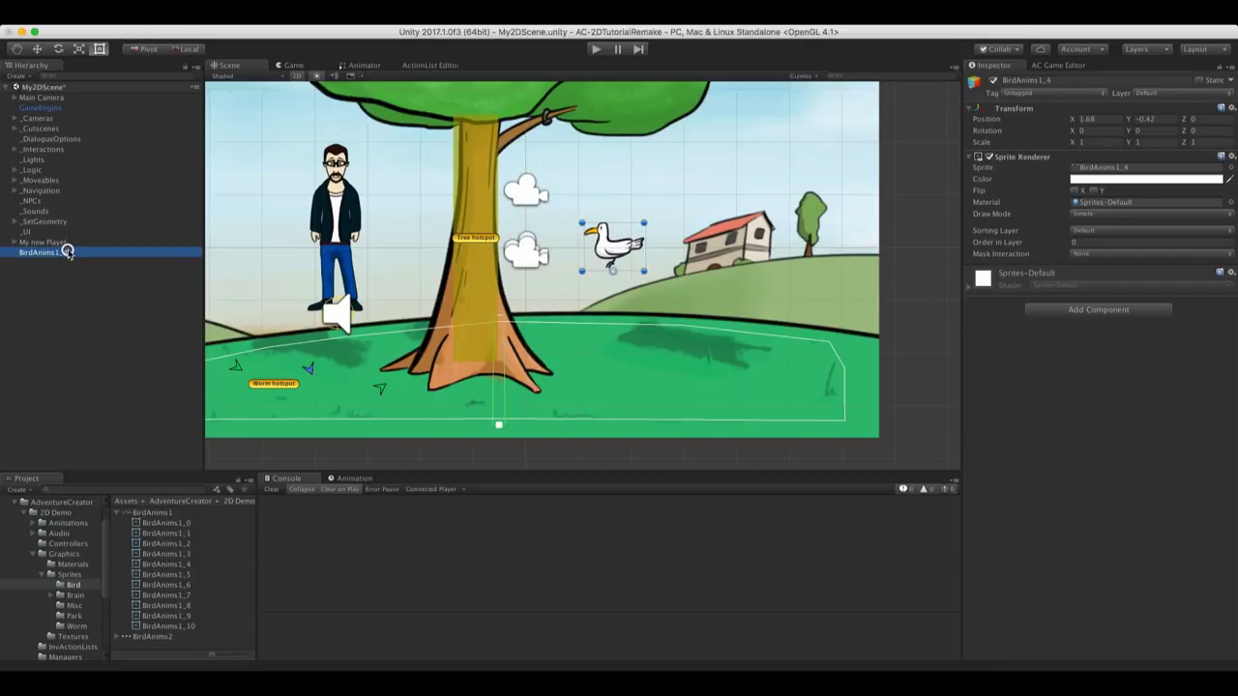
type("BirdSpr")
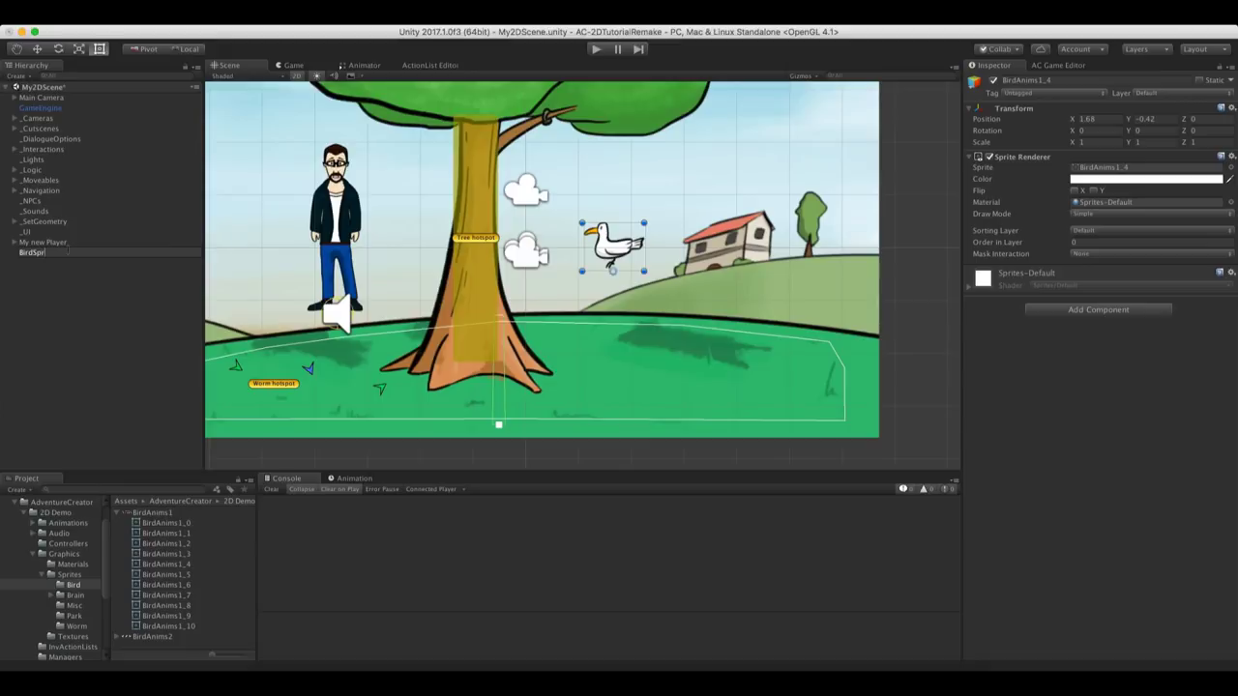
type("ite")
key("Return")
Nudge BirdSprite right so Position X is 1.714, then recheck the BirdAnims1 sprite sheet
key("f")
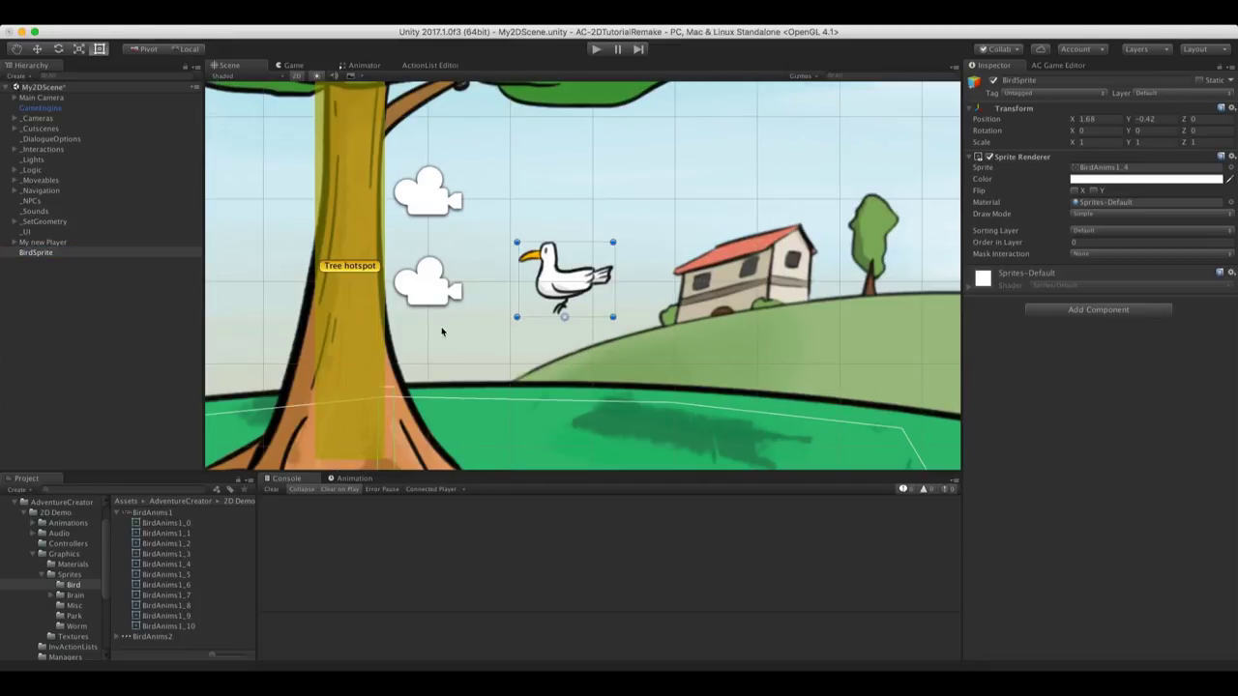
scroll(441, 332, "up", 2)
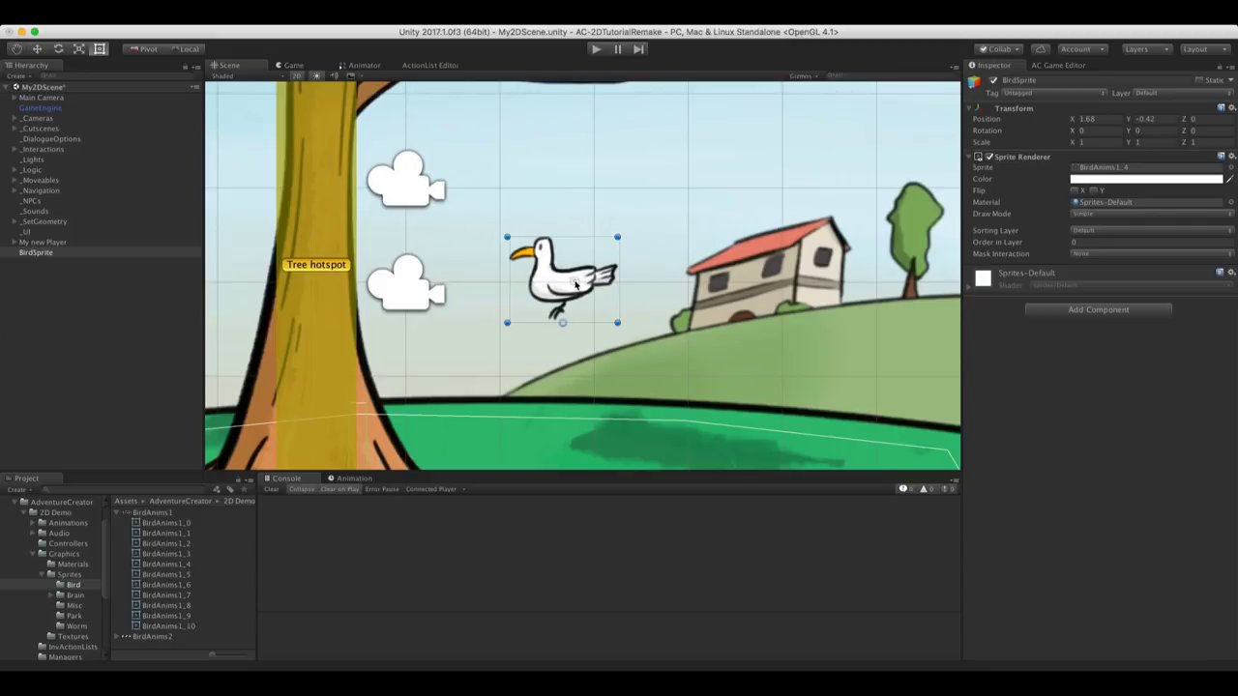
left_click_drag(572, 286, 576, 287)
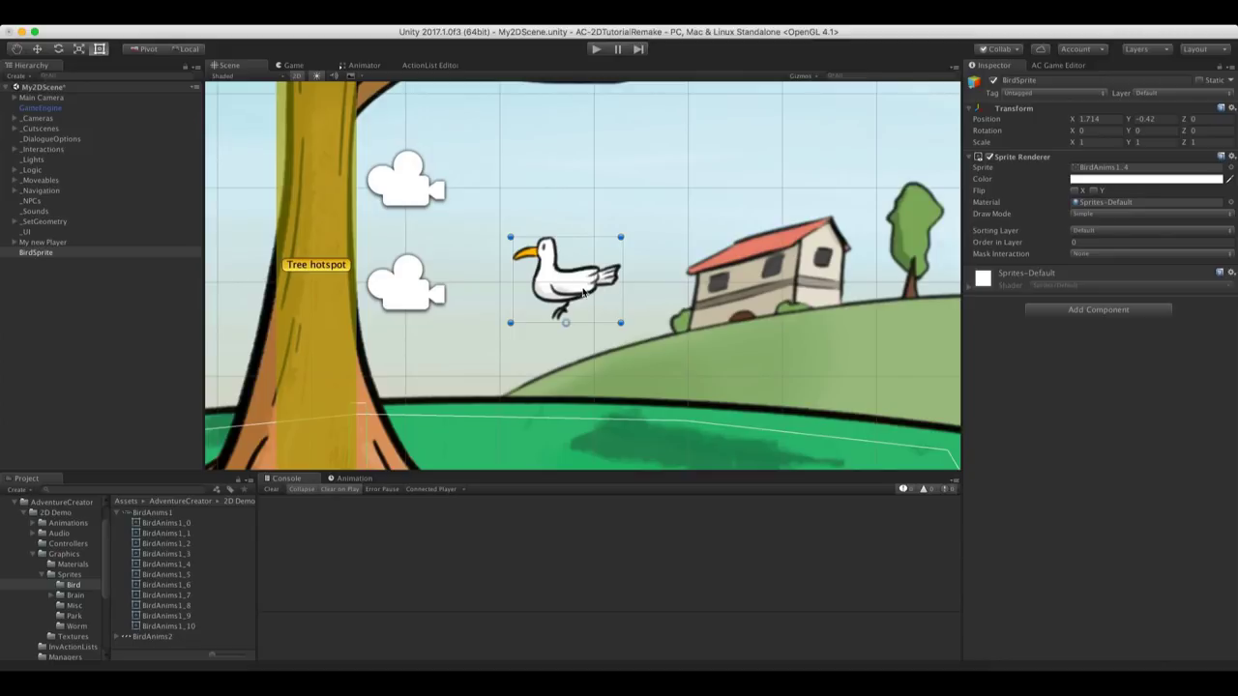
left_click(176, 514)
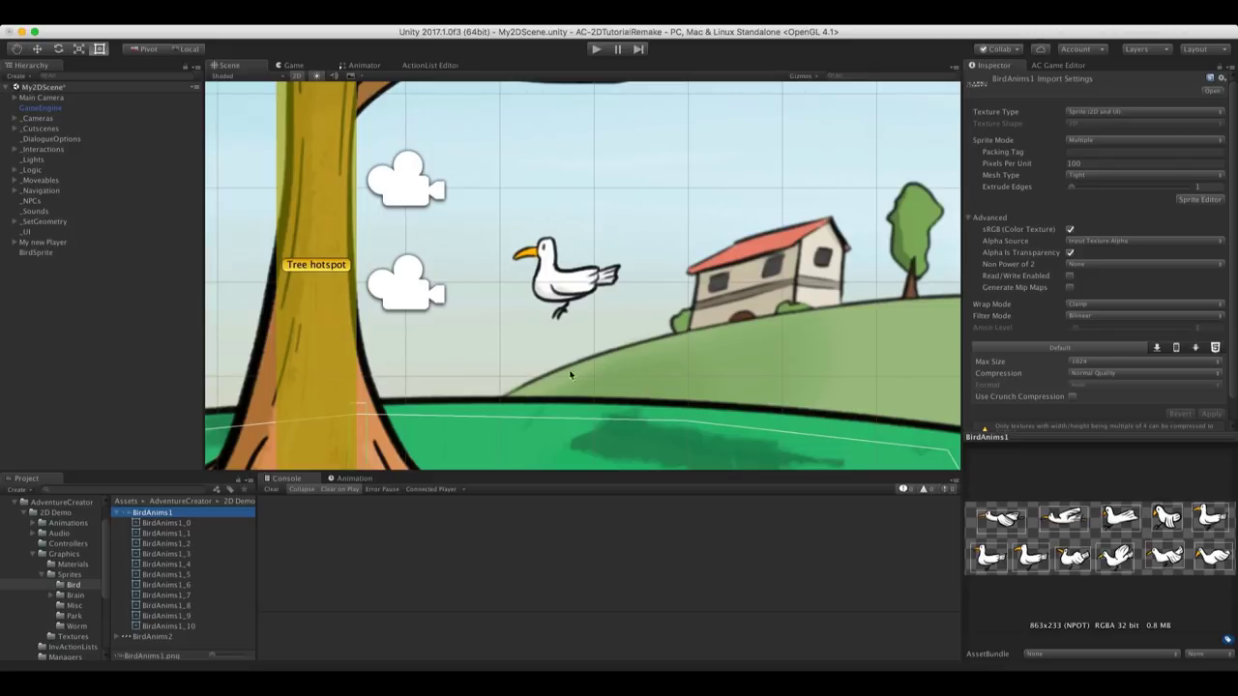
left_click(33, 251)
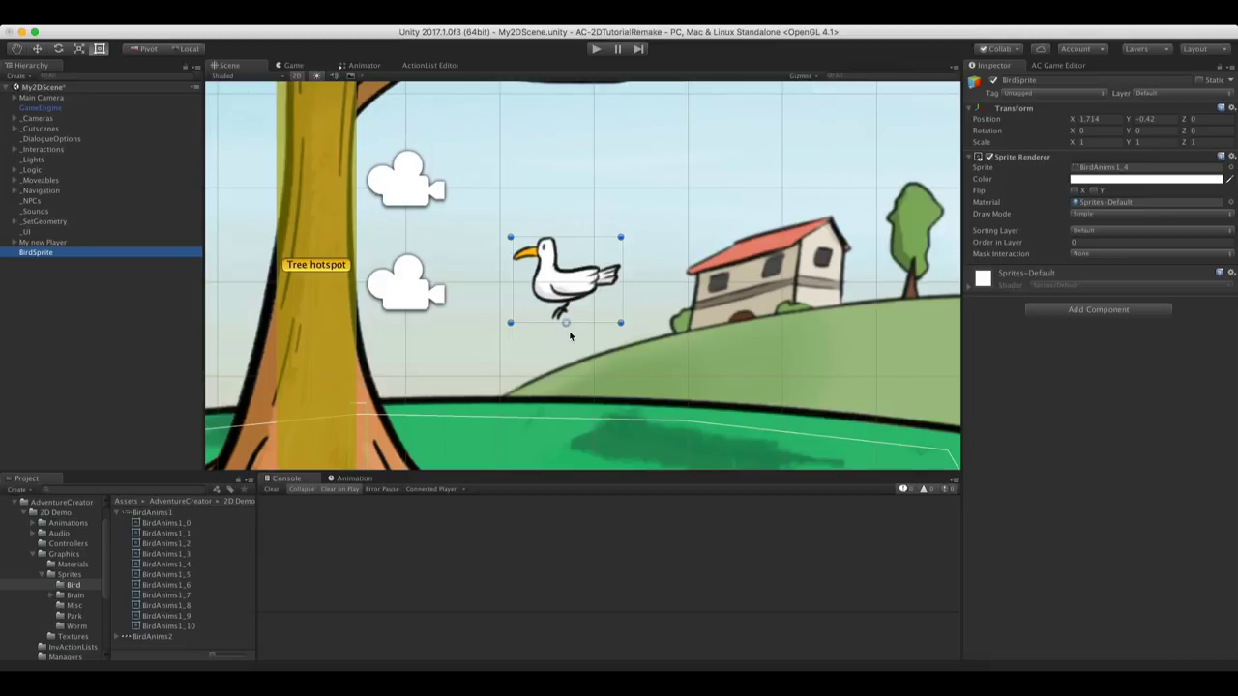
scroll(571, 335, "down", 3)
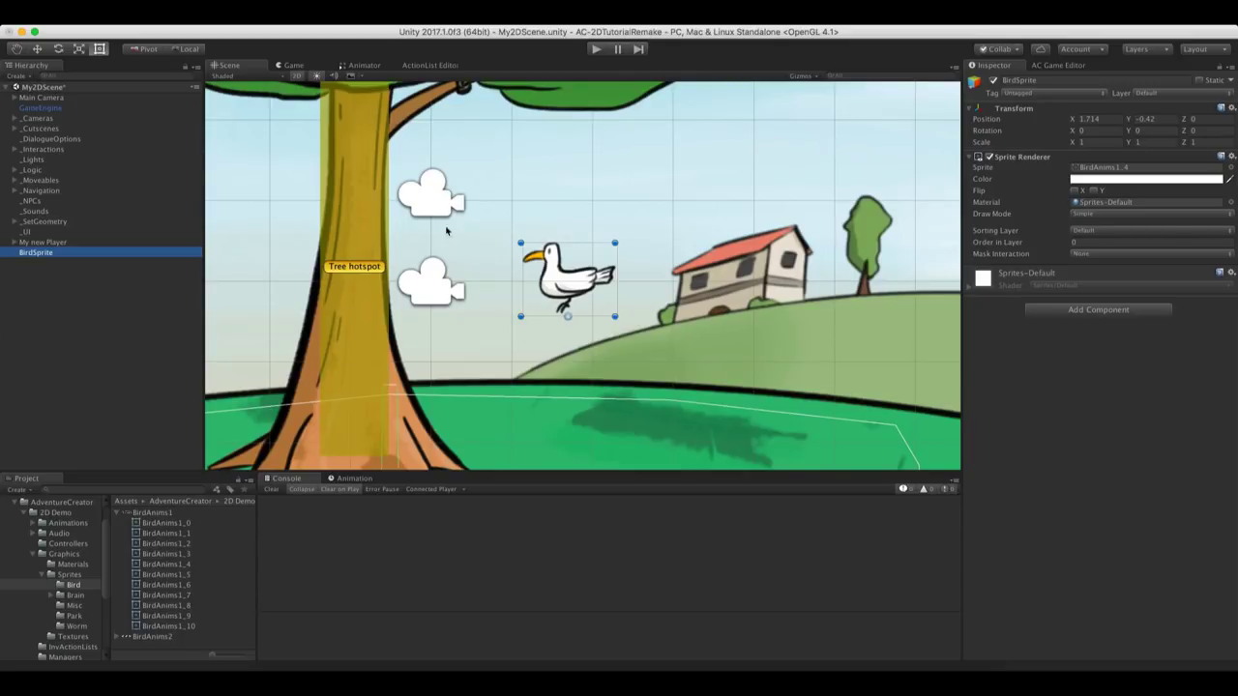
left_click(319, 9)
mouse_move(347, 47)
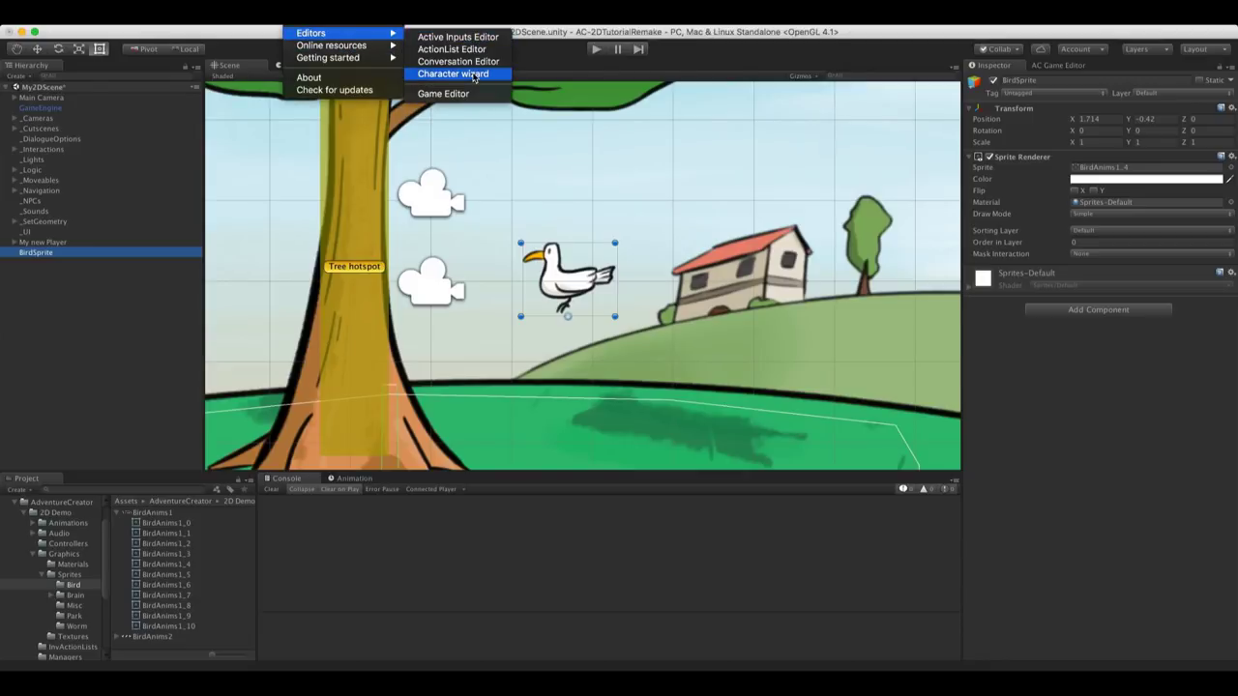
Start the Character Wizard and make the new character an NPC named Jimmy the bird
left_click(474, 75)
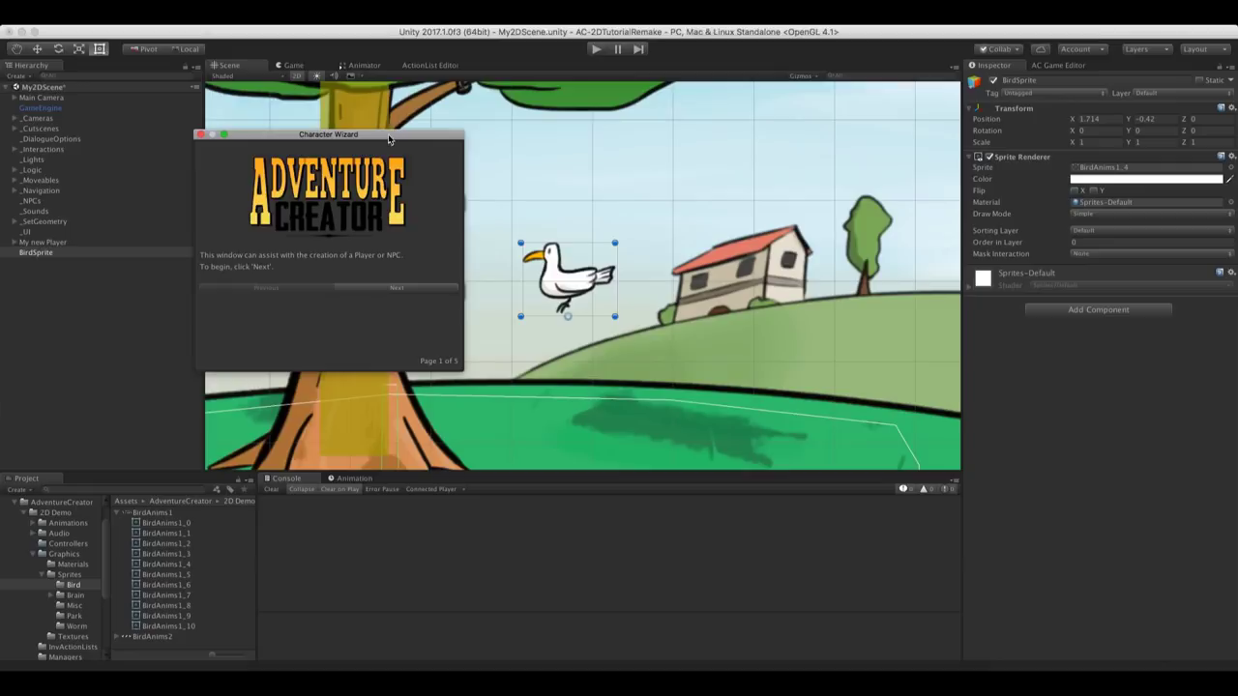
left_click_drag(390, 138, 406, 125)
left_click(415, 278)
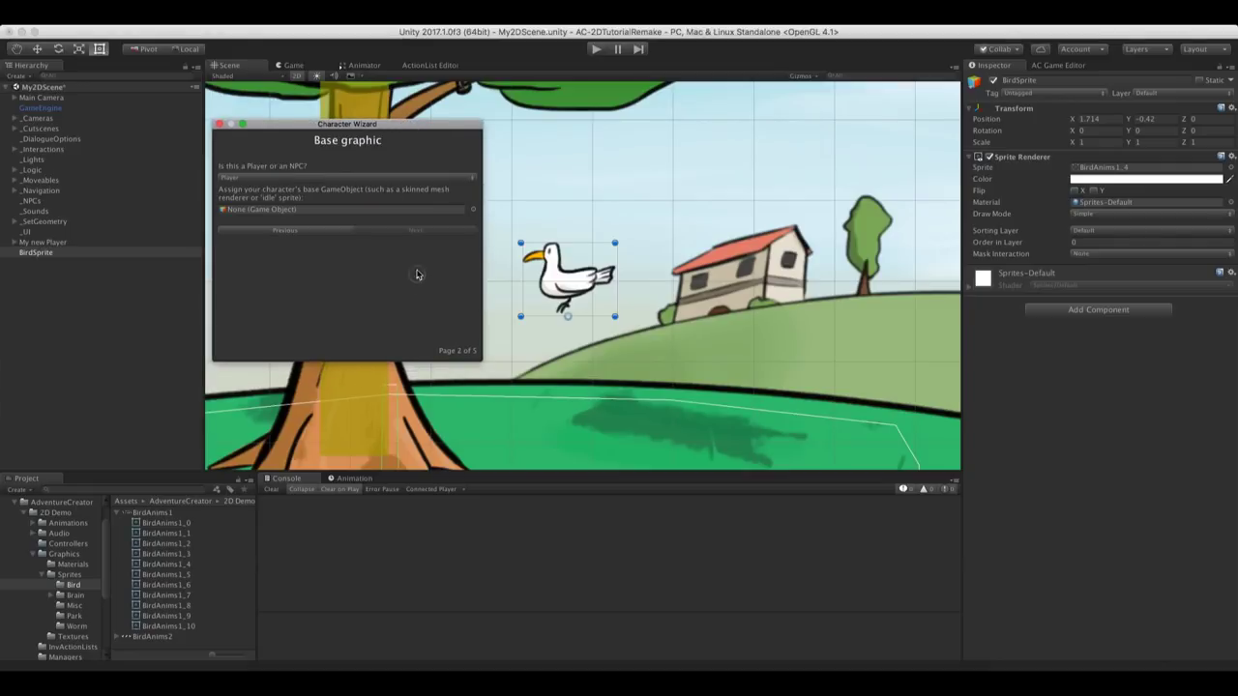
left_click(252, 177)
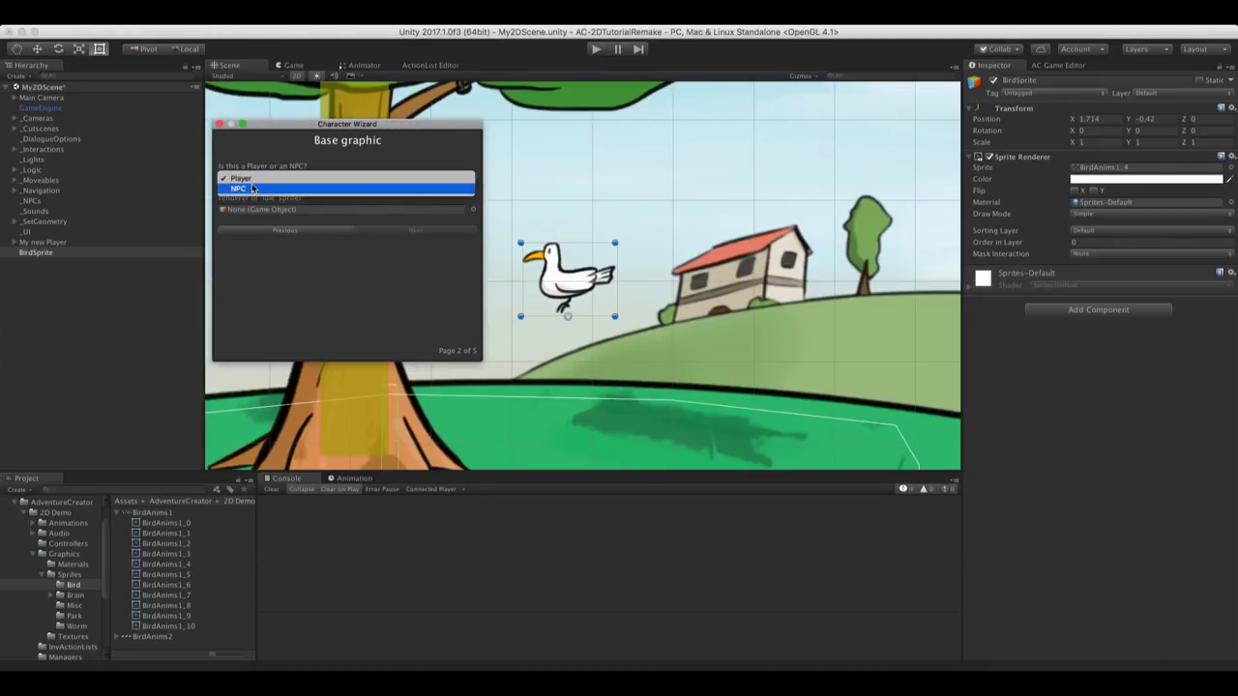
left_click(252, 189)
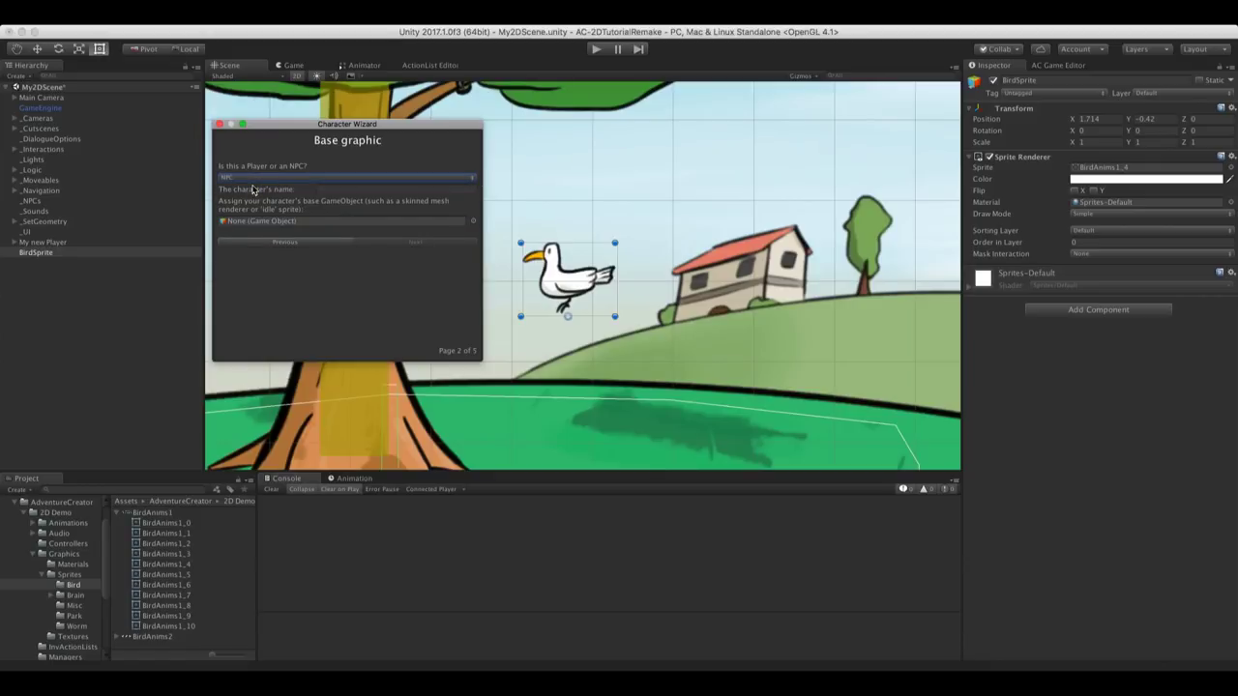
left_click(334, 188)
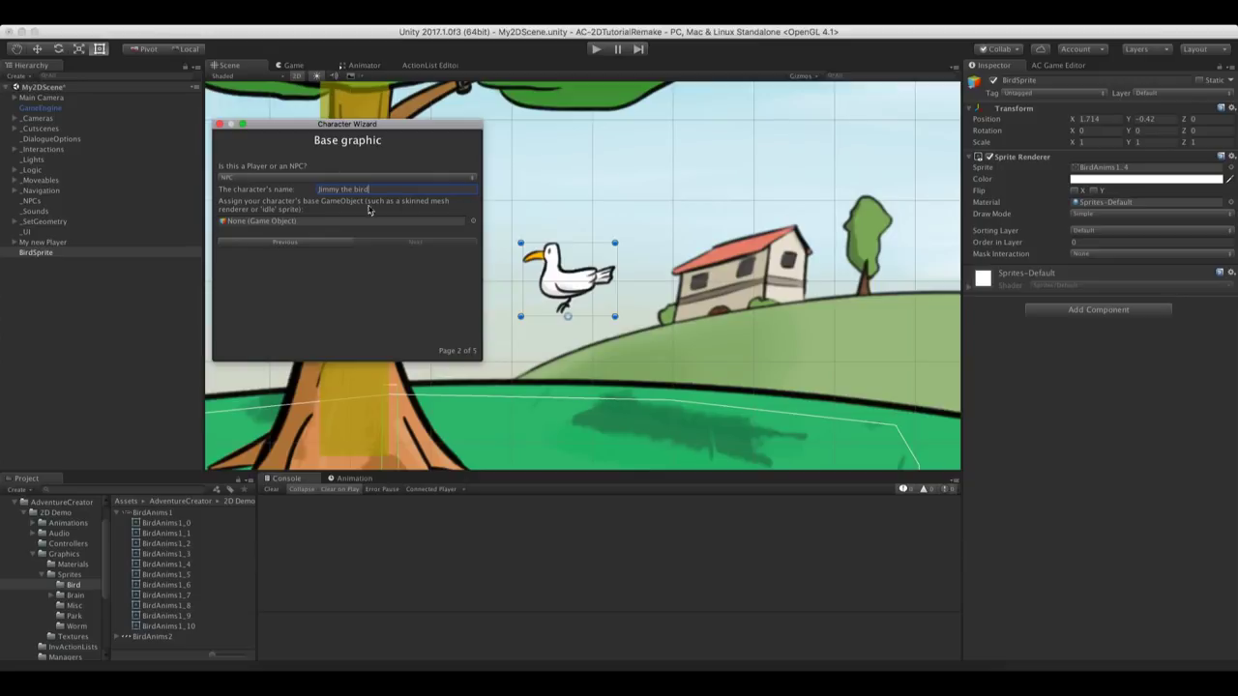
Assign BirdSprite as the base graphic with Sprites Unity animation and finish the wizard
left_click_drag(32, 257, 286, 225)
left_click(411, 242)
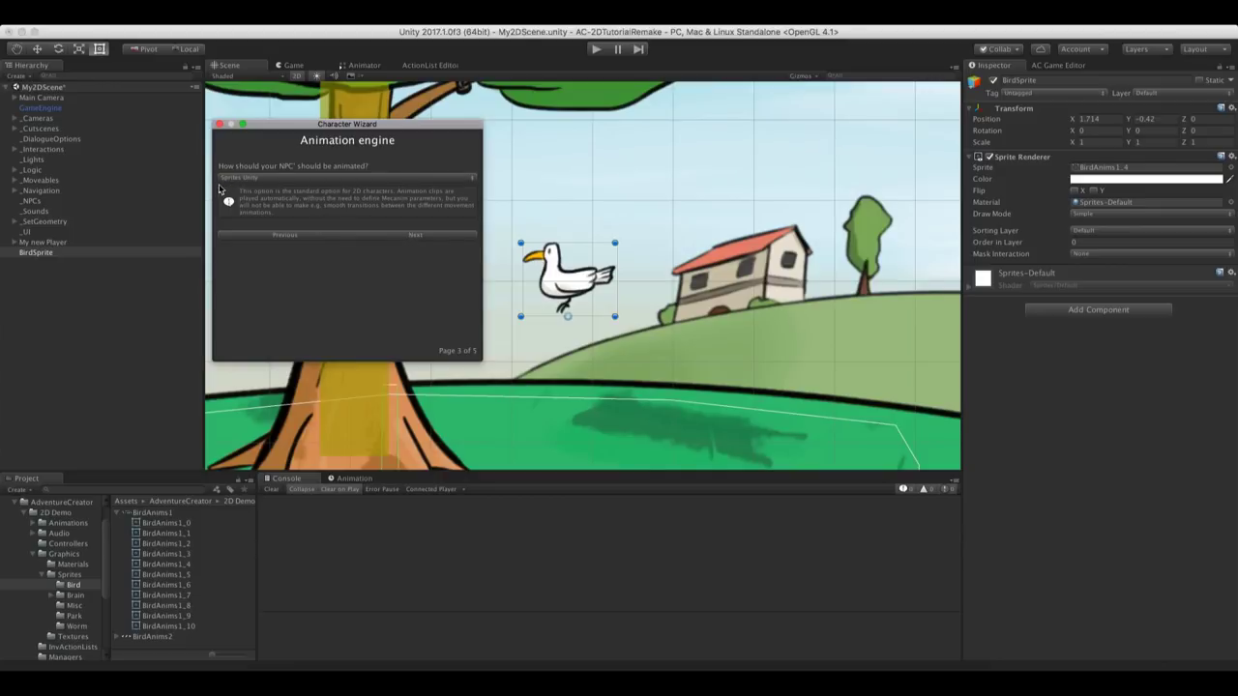
left_click(399, 237)
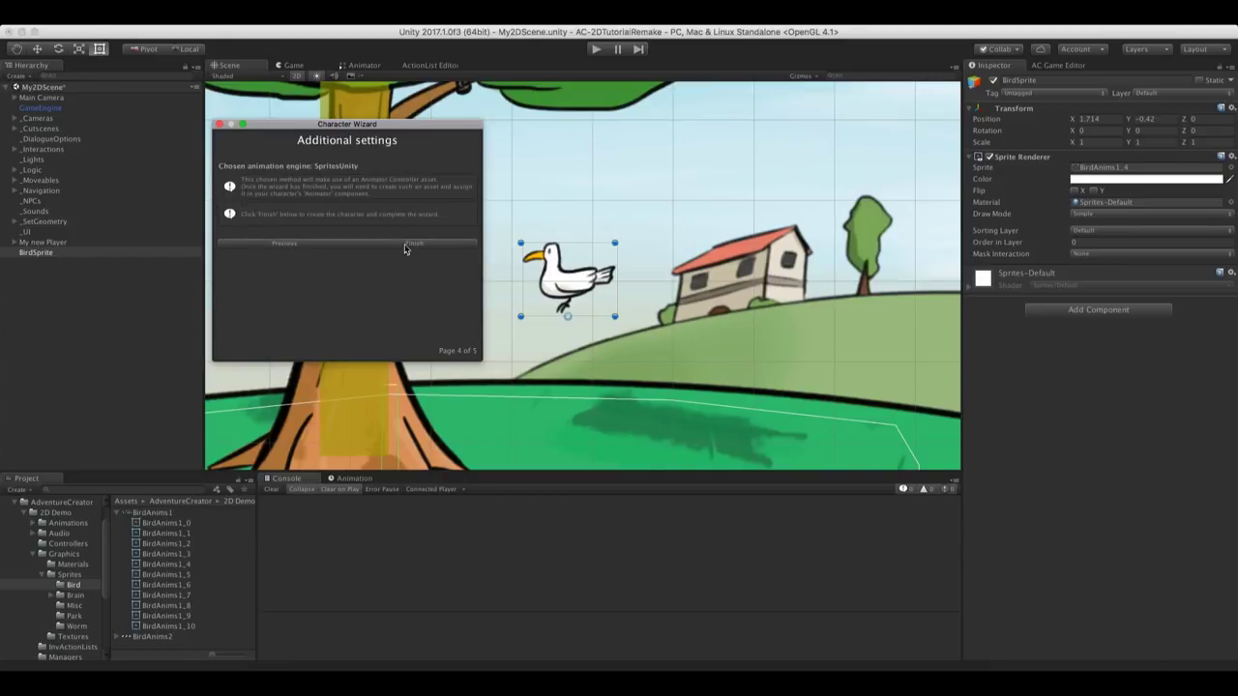
left_click(405, 244)
left_click(220, 123)
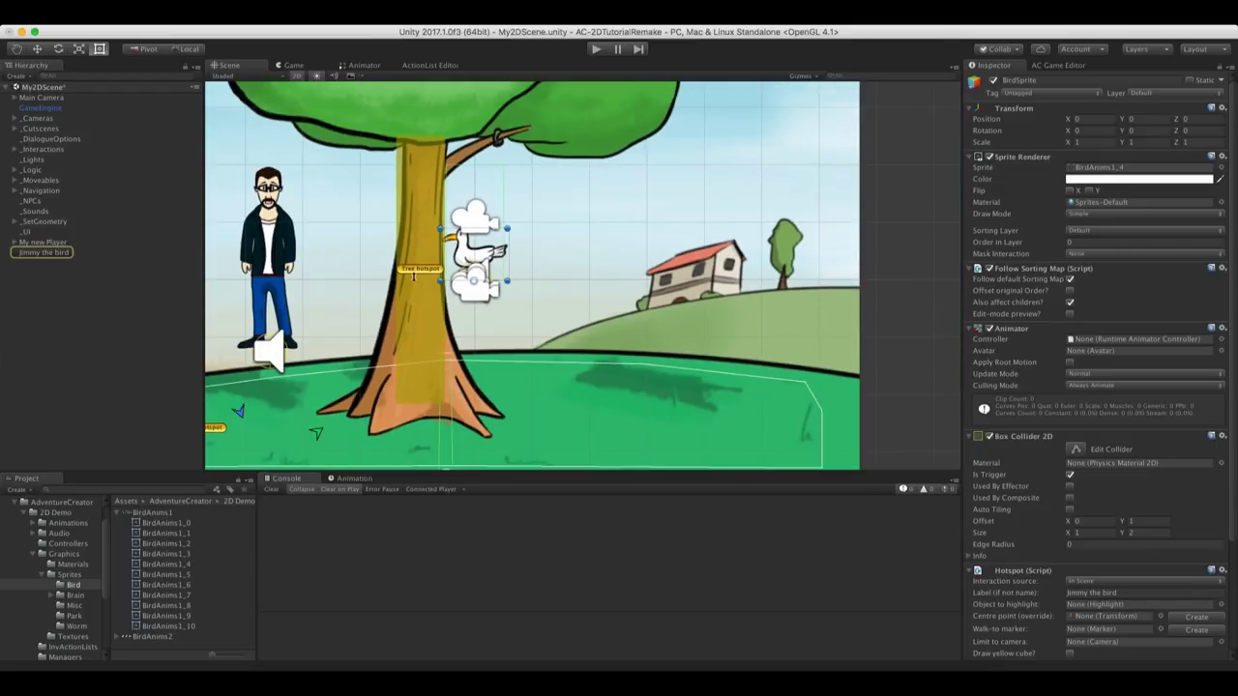
Move Jimmy the bird down onto the grass, then right beyond the background image
left_click(43, 251)
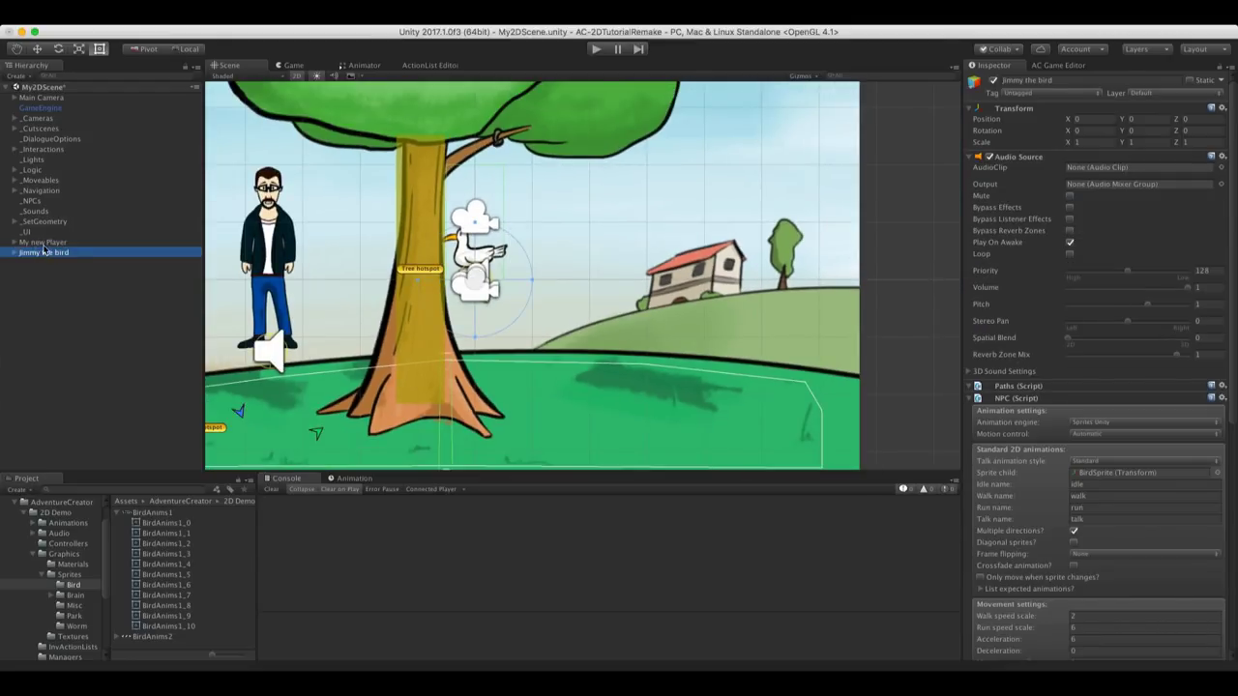
left_click(36, 49)
left_click_drag(495, 280, 607, 411)
scroll(607, 411, "down", 4)
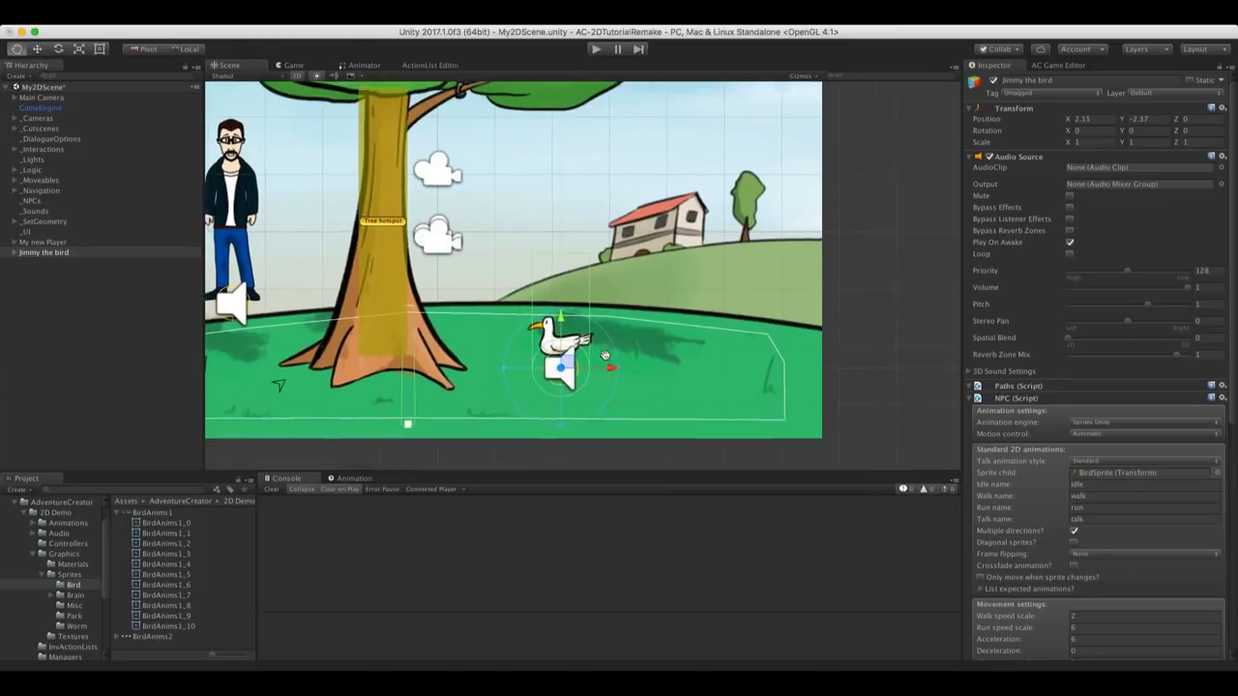
scroll(613, 325, "up", 1)
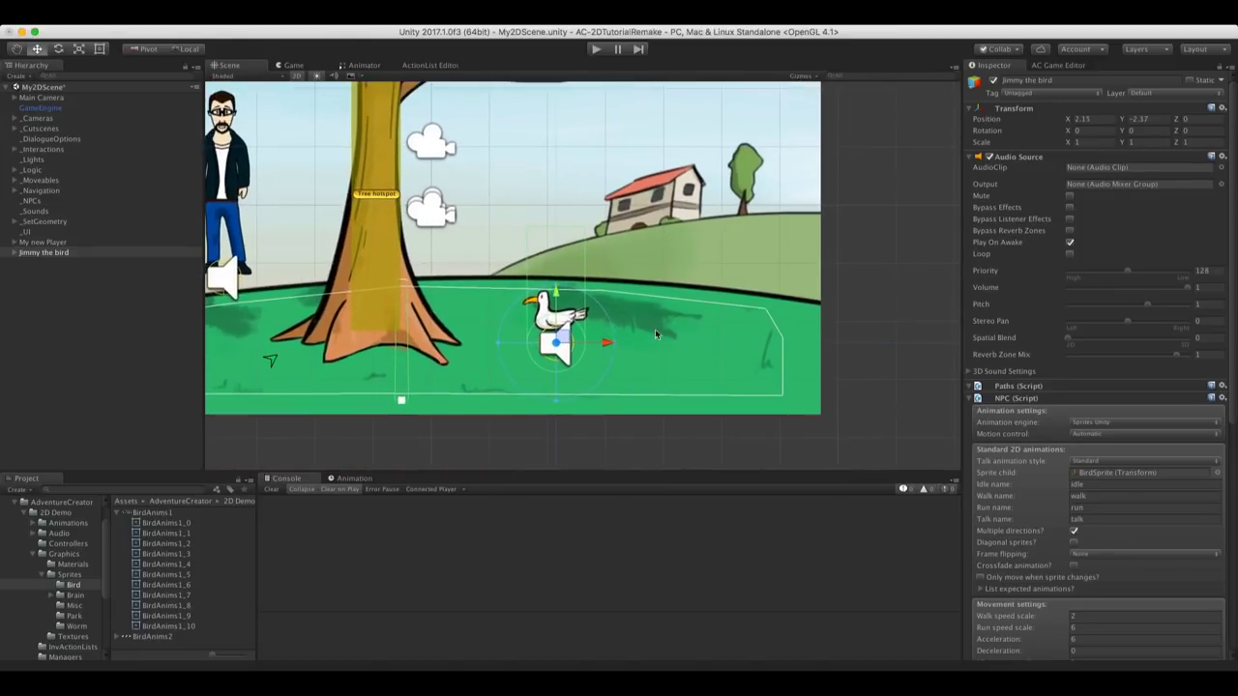
left_click_drag(1234, 340, 1234, 445)
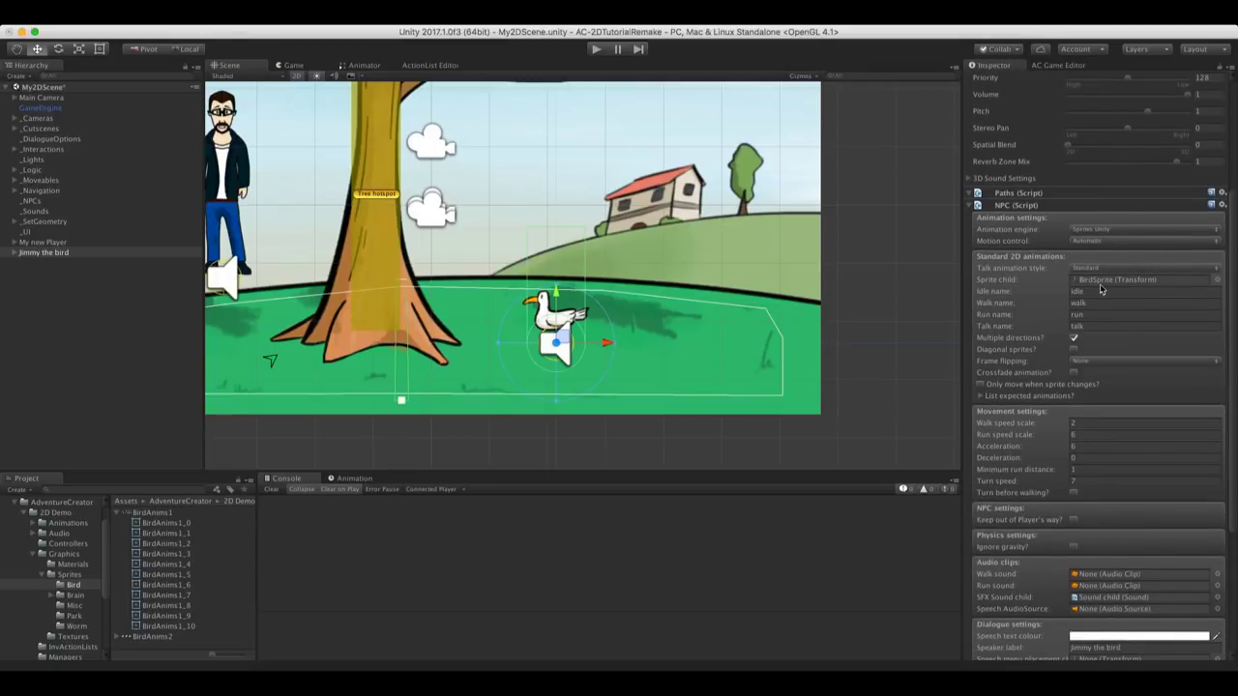
scroll(1234, 305, "down", 5)
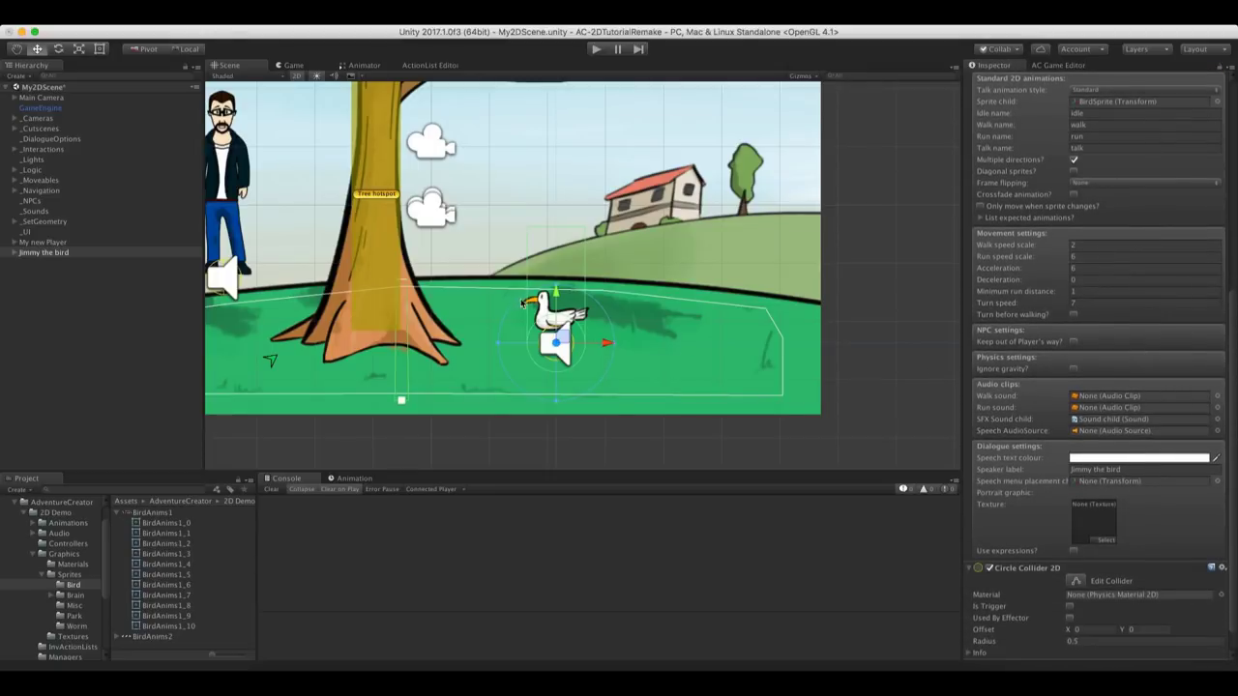
middle_click_drag(586, 351, 437, 321)
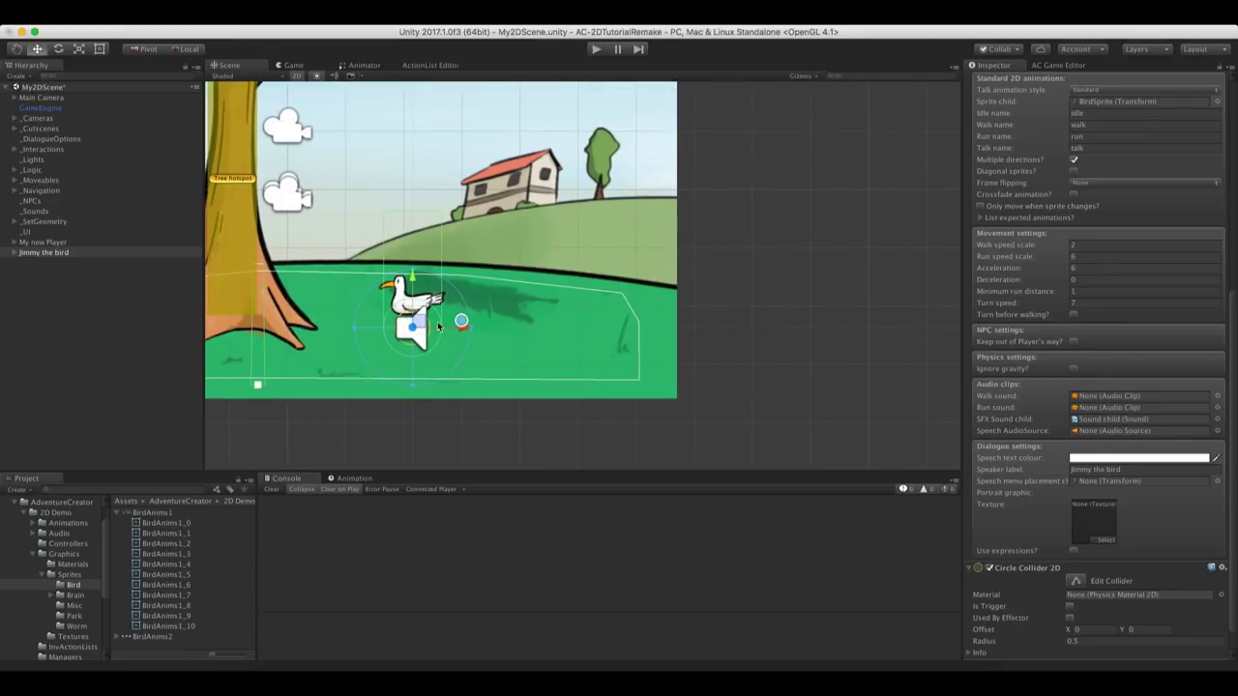
left_click_drag(464, 329, 784, 323)
key("f")
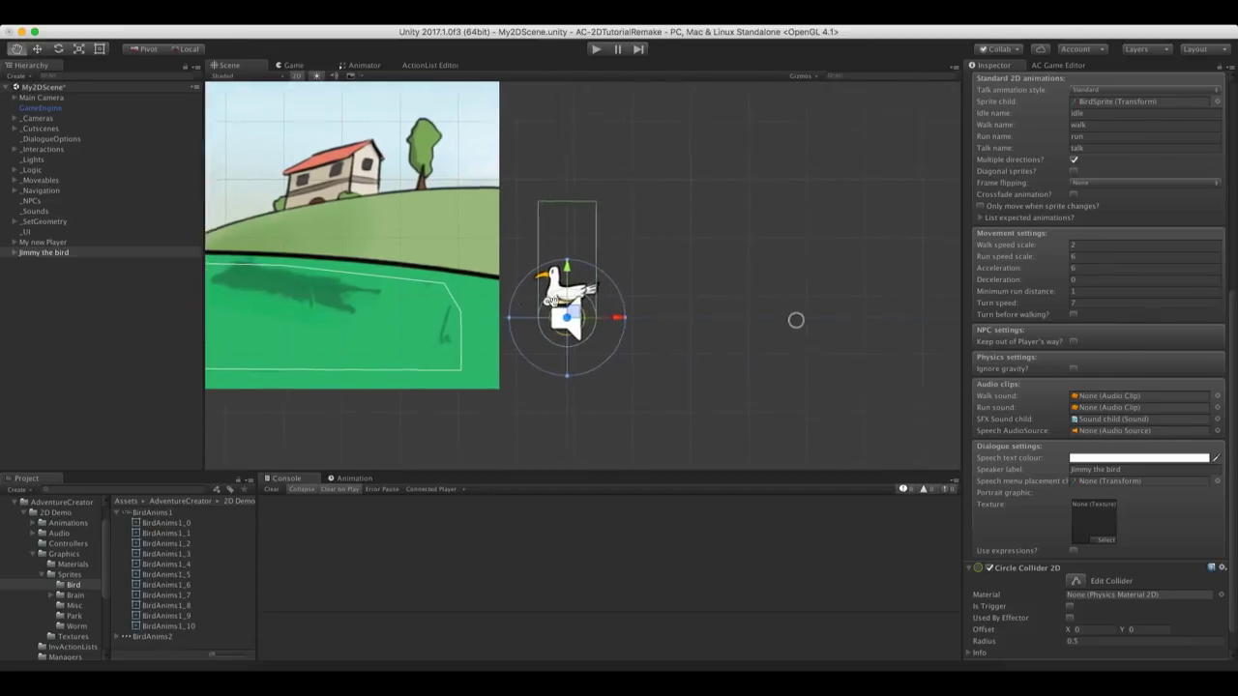
left_click_drag(479, 317, 612, 315)
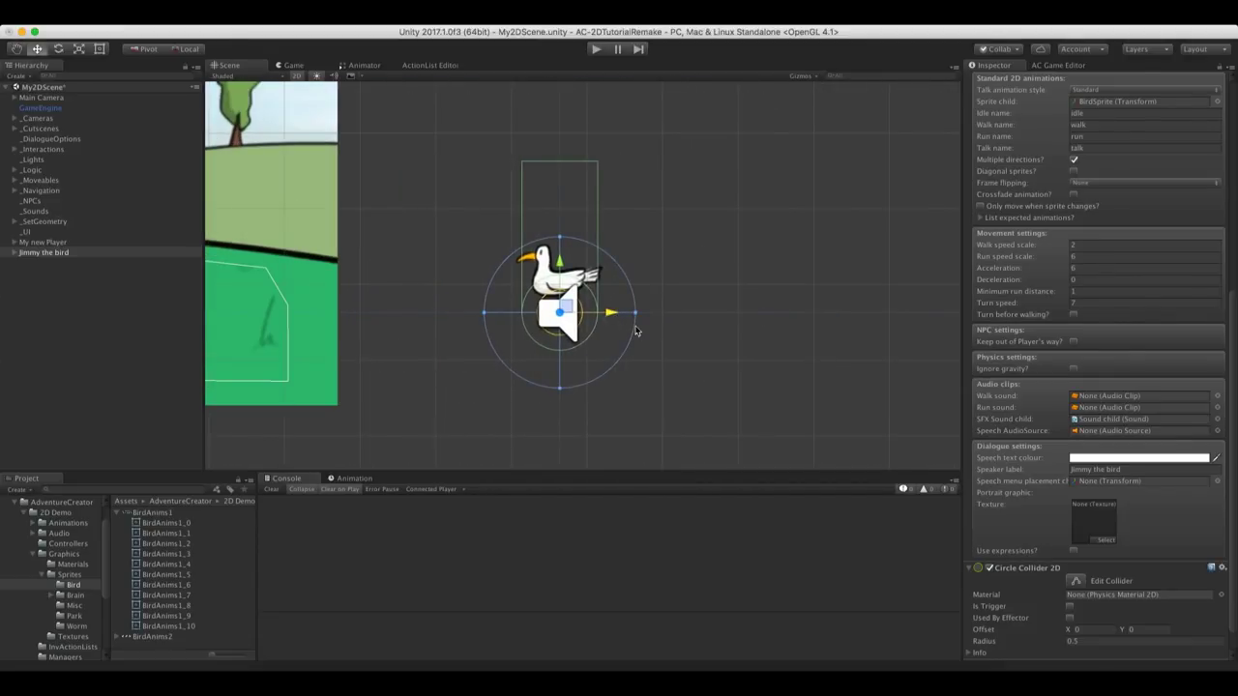
scroll(1078, 524, "down", 1)
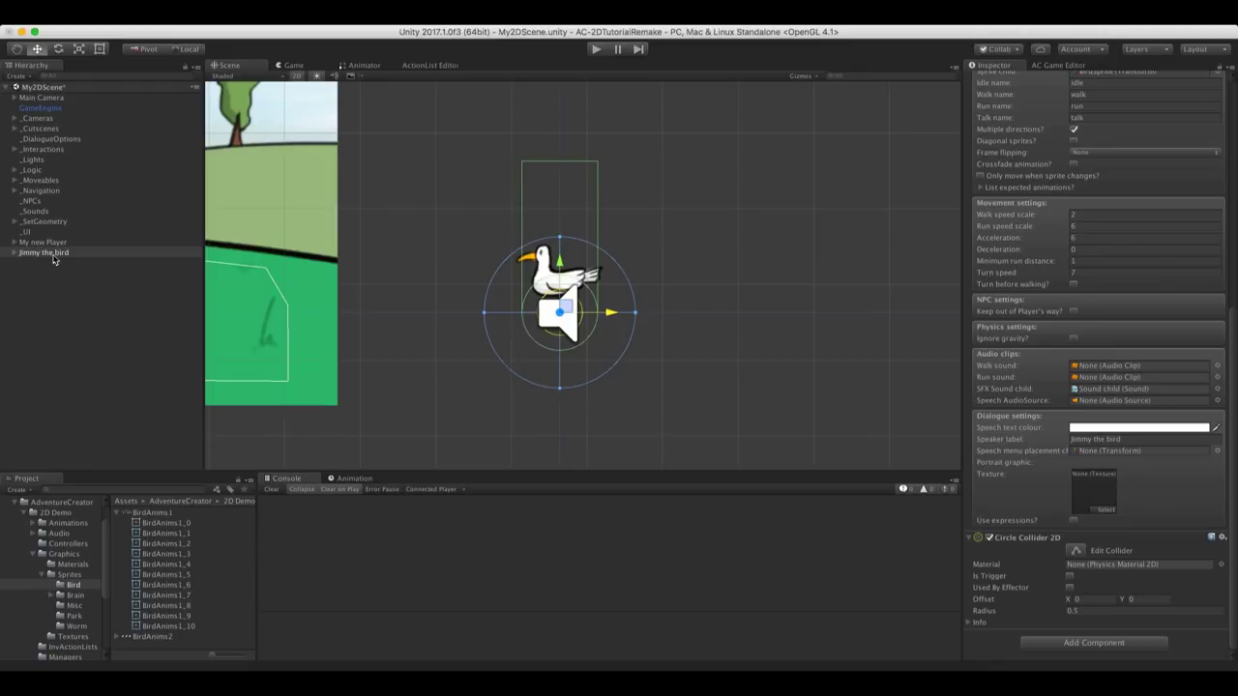
Fit BirdSprite's box collider top and bottom edges tightly around the bird's body
left_click(14, 252)
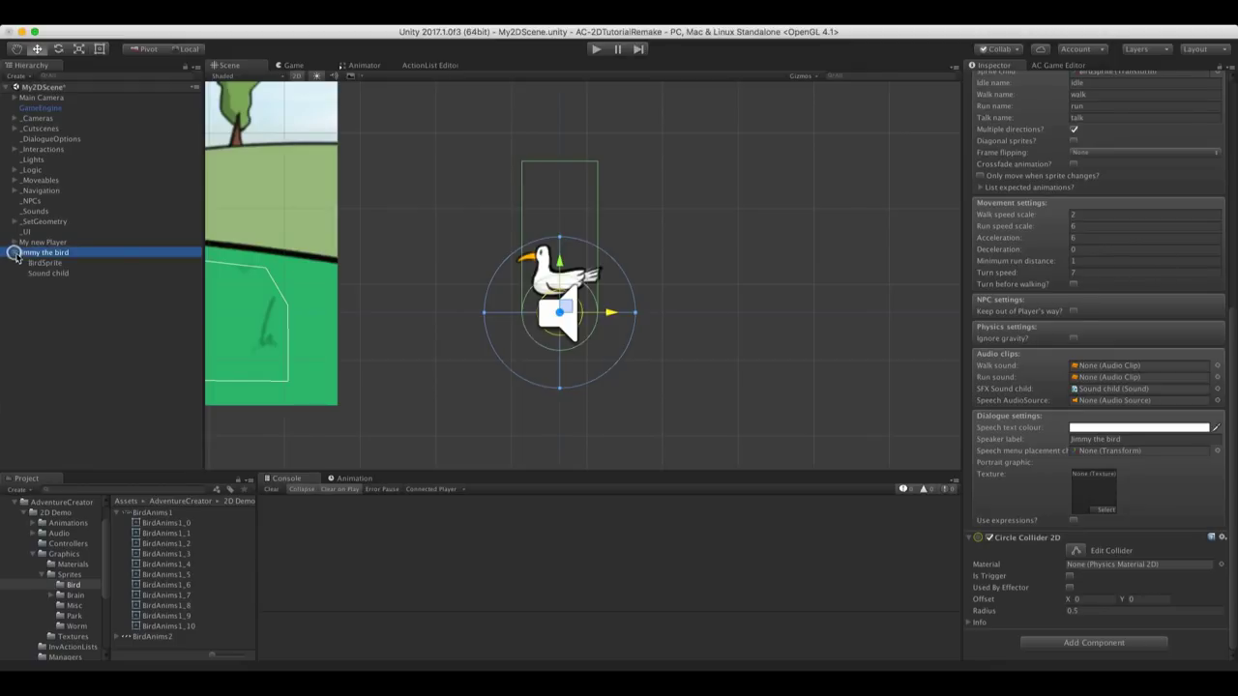
left_click(40, 264)
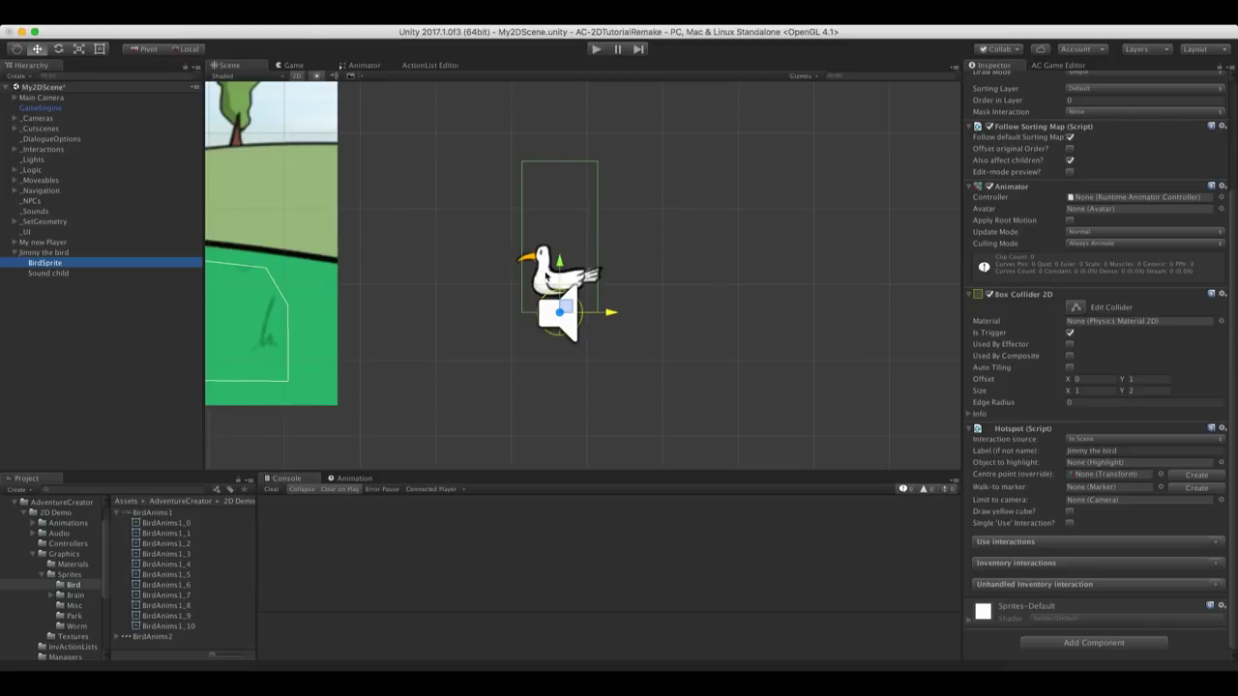
middle_click_drag(547, 278, 587, 301)
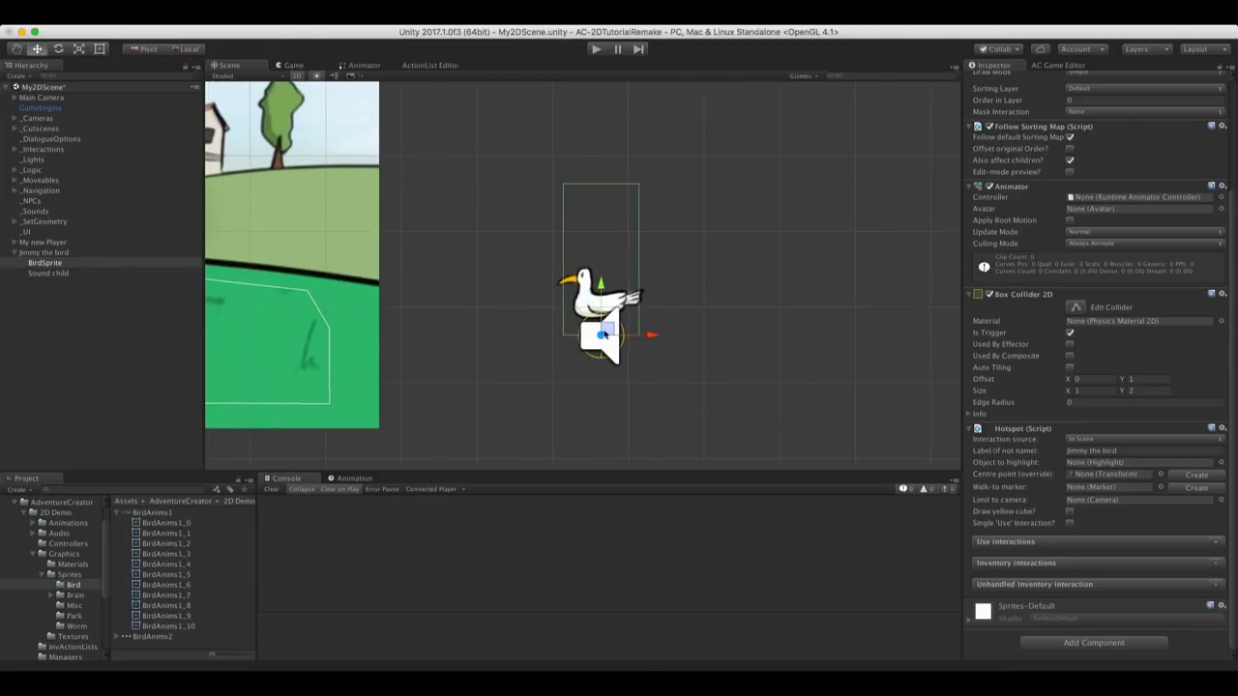
left_click(1075, 307)
left_click_drag(599, 186, 602, 262)
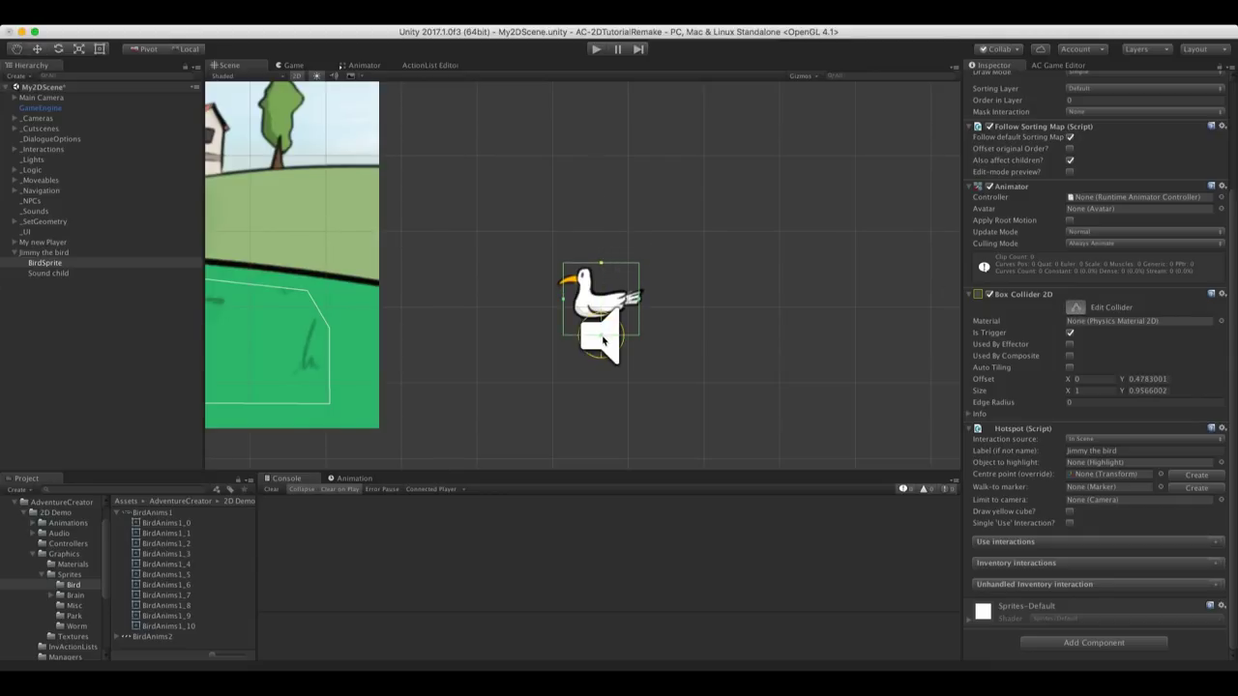
left_click_drag(601, 338, 569, 297)
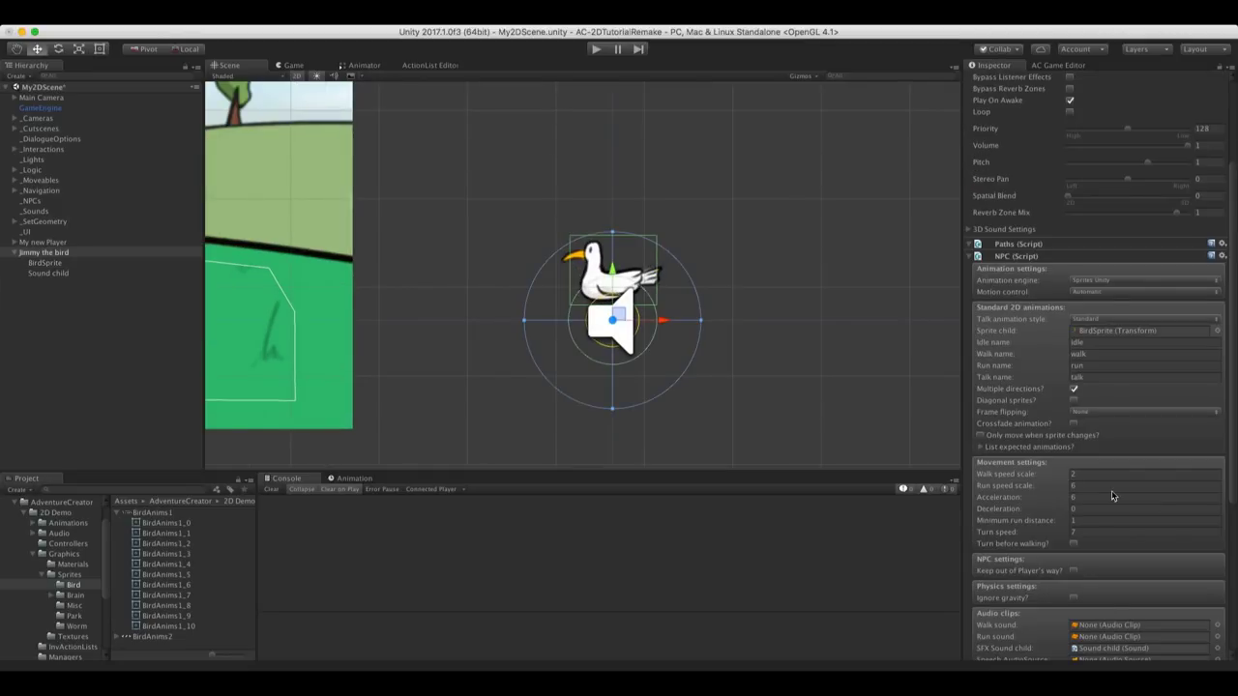
scroll(1110, 492, "down", 5)
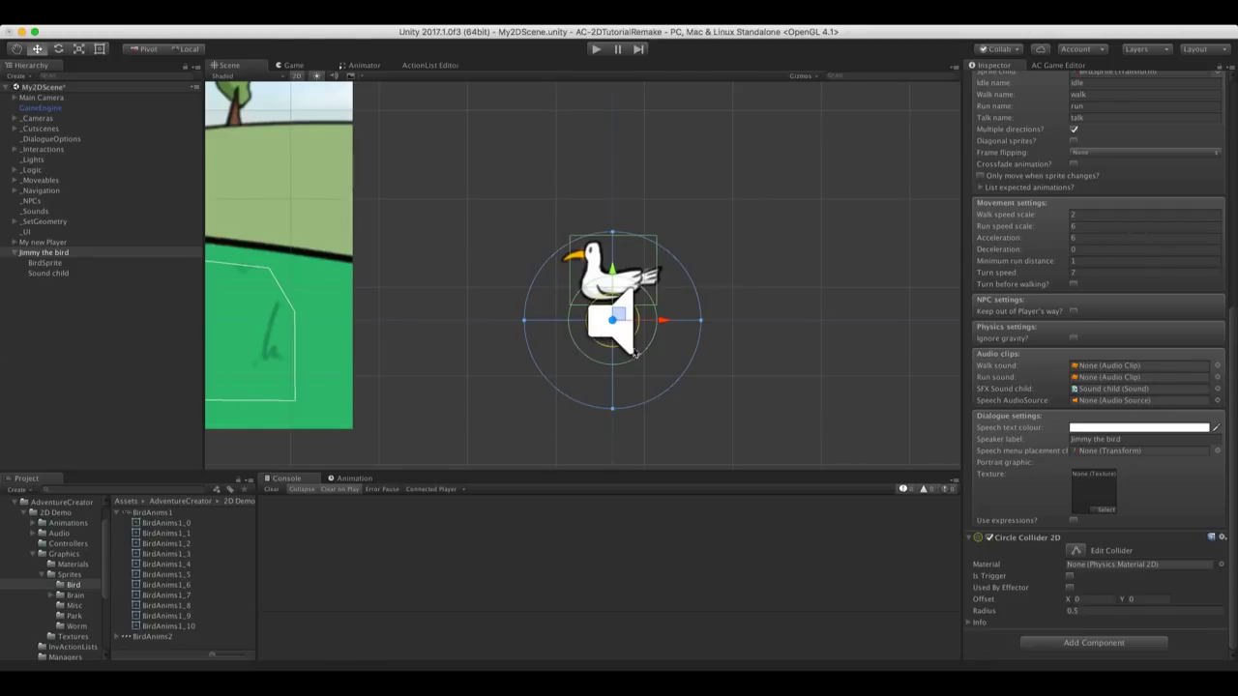
Set the Circle Collider 2D radius to 0.4 and drag the bird back onto the grass
left_click(1073, 610)
type("0.4")
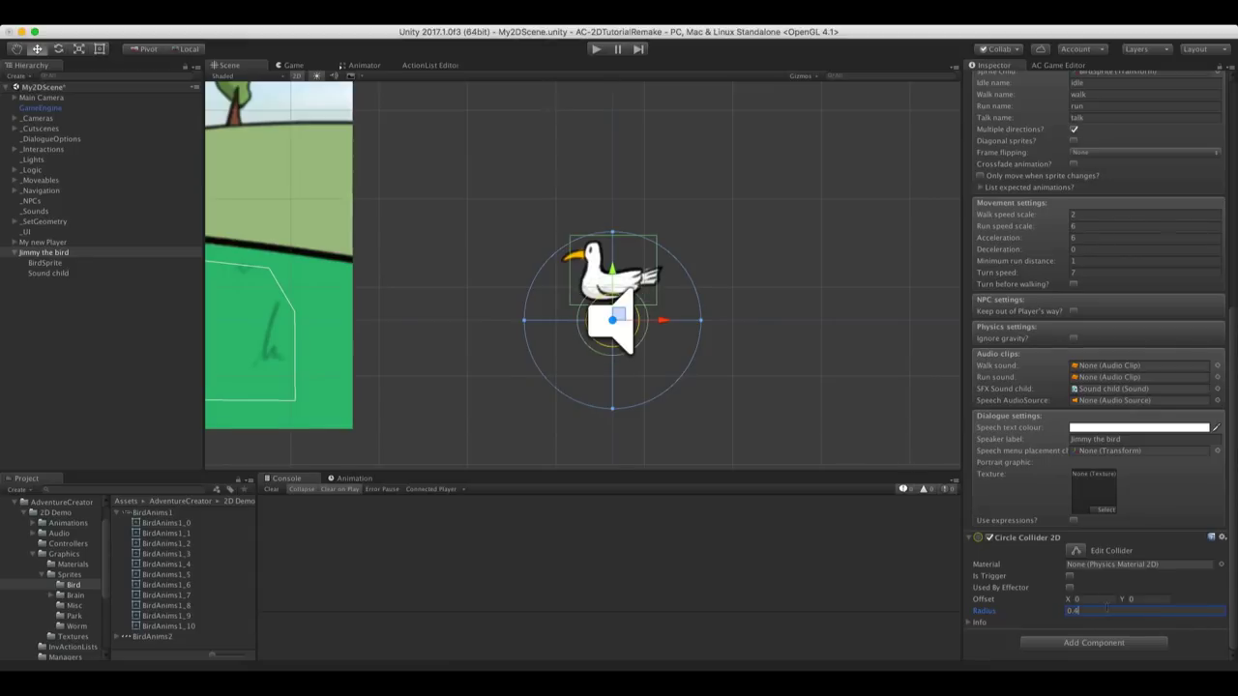
scroll(943, 280, "down", 3)
left_click_drag(732, 303, 354, 319)
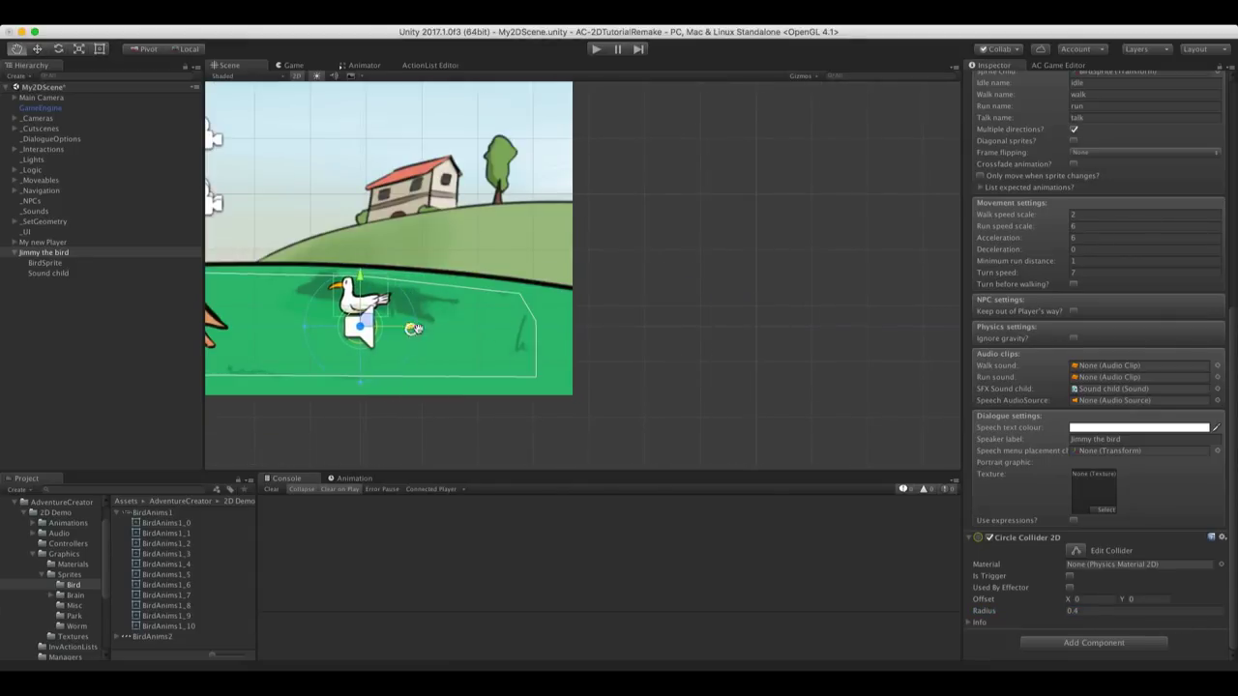
Shift Jimmy the bird a little left on the grass and open the 2D Demo Animations folder
middle_click_drag(410, 323, 648, 317)
left_click_drag(646, 316, 613, 312)
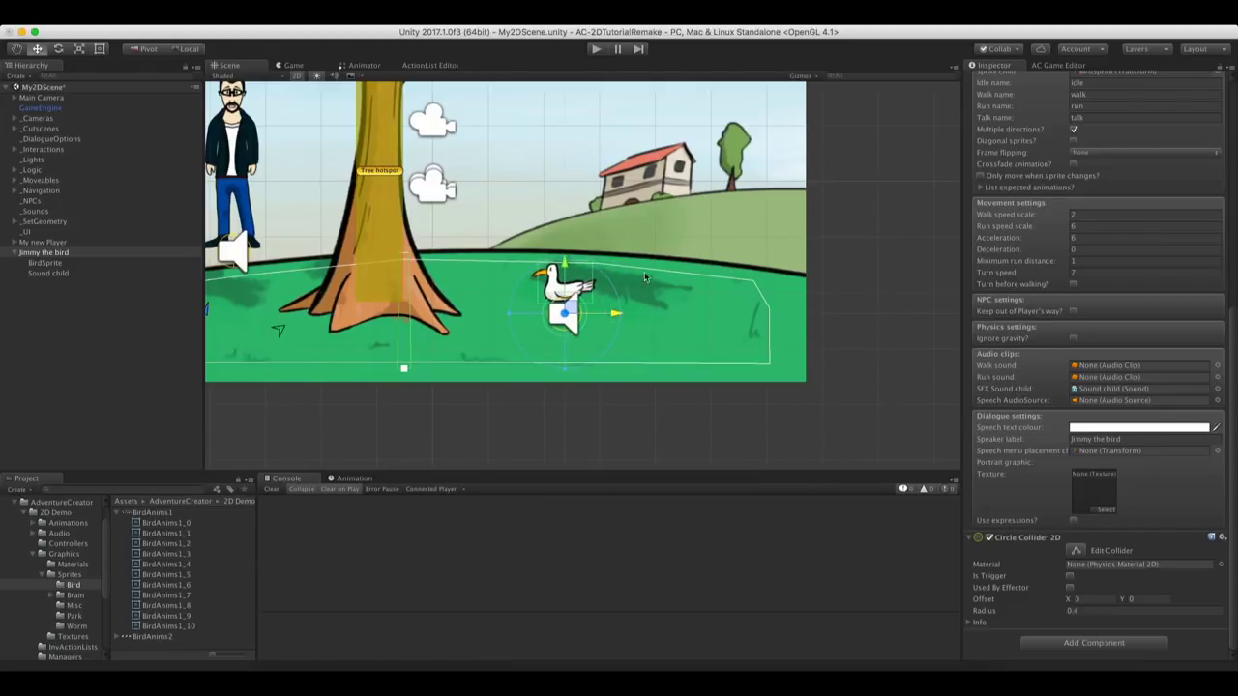
scroll(583, 333, "up", 2)
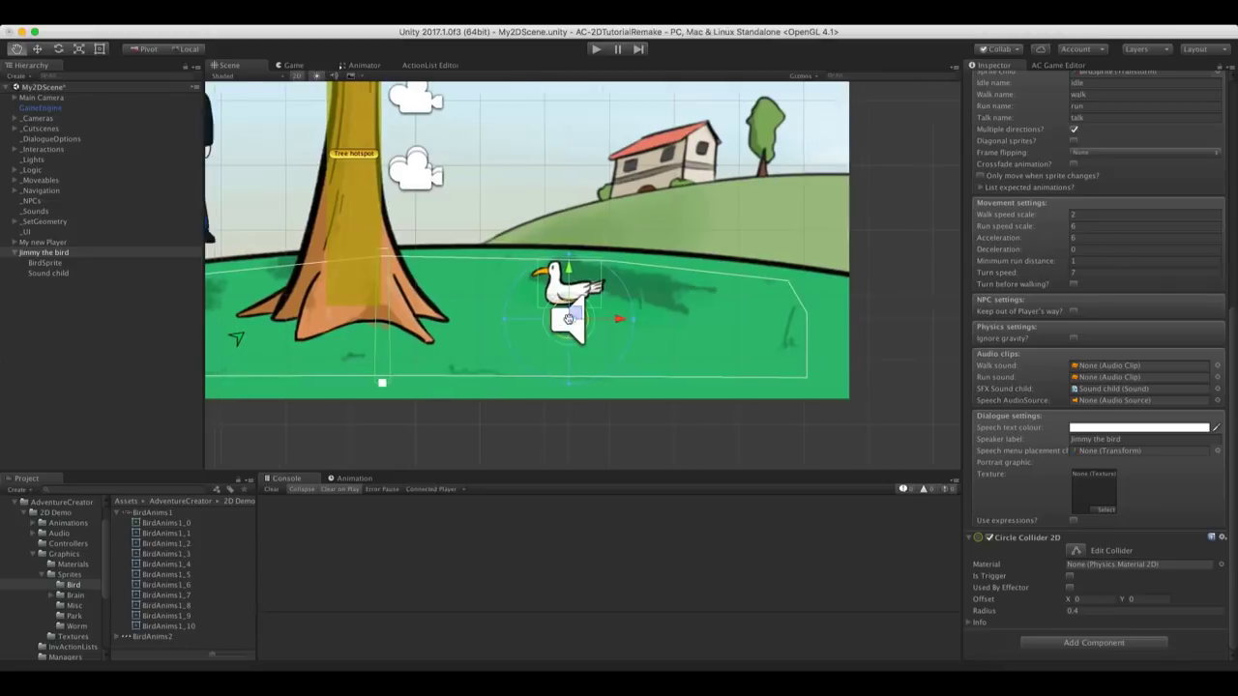
middle_click_drag(553, 324, 611, 328)
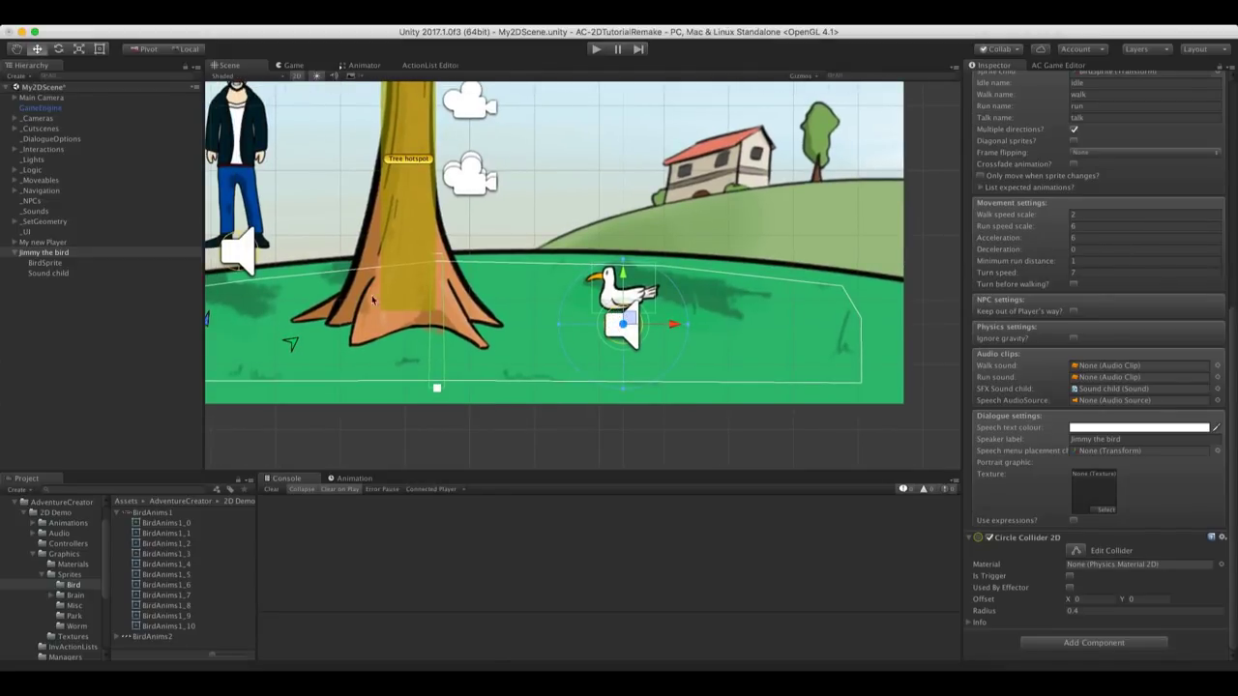
scroll(1075, 427, "up", 8)
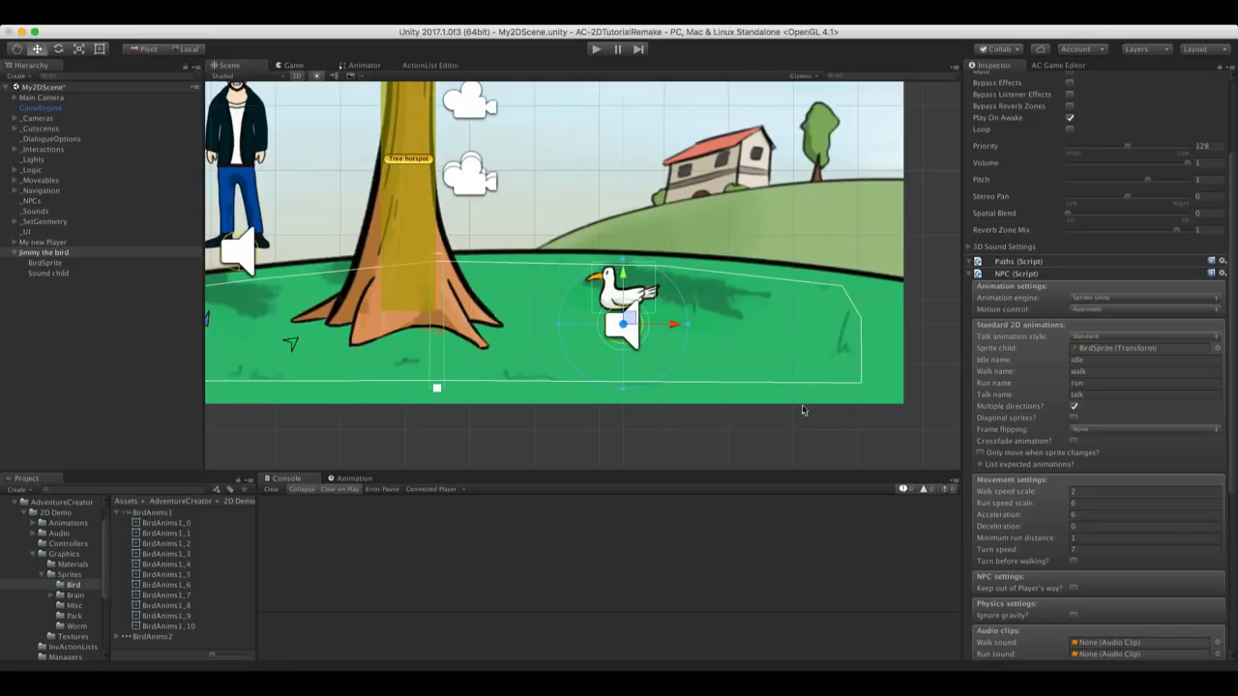
left_click(72, 524)
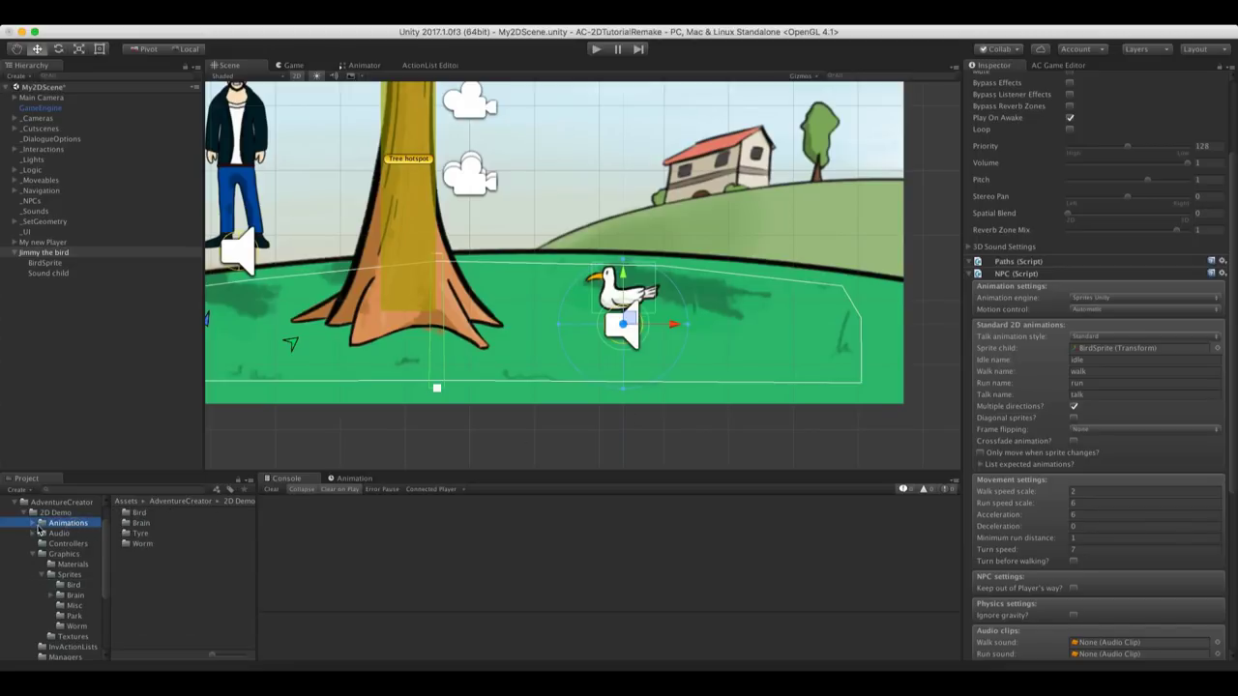
Set the NPC's idle animation to BirdIdle and talk to BirdTalk, leaving walk and run blank
left_click(31, 524)
left_click(60, 534)
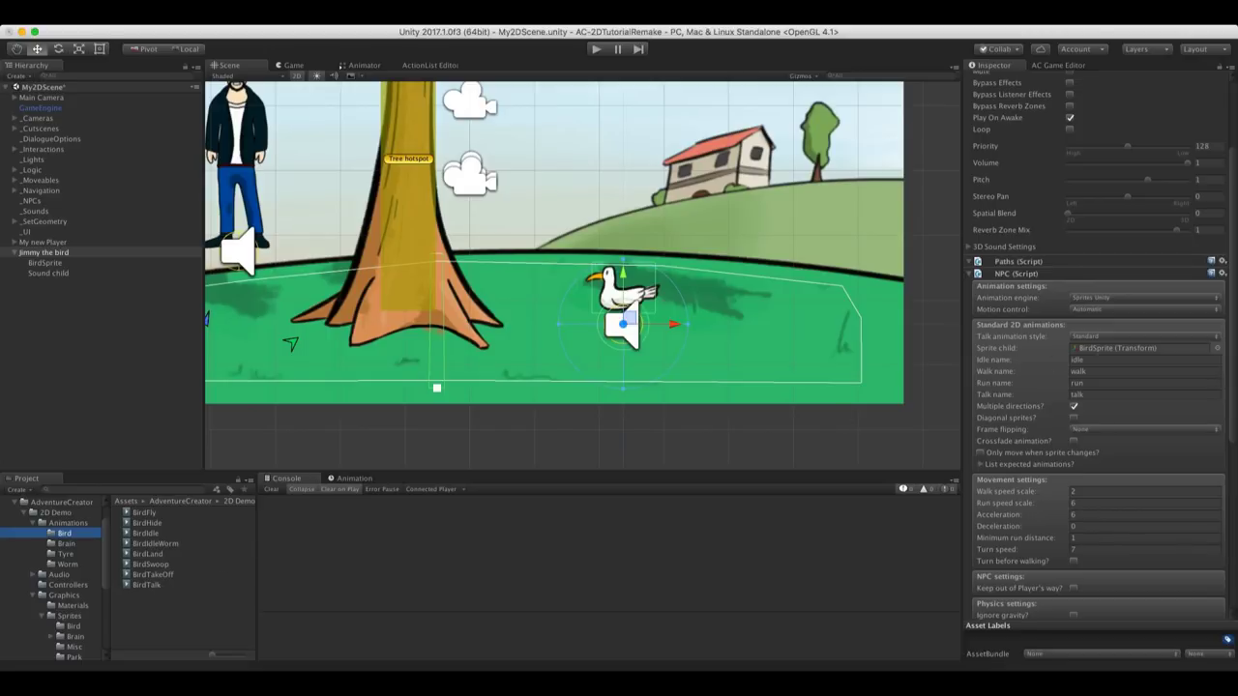
left_click(1100, 359)
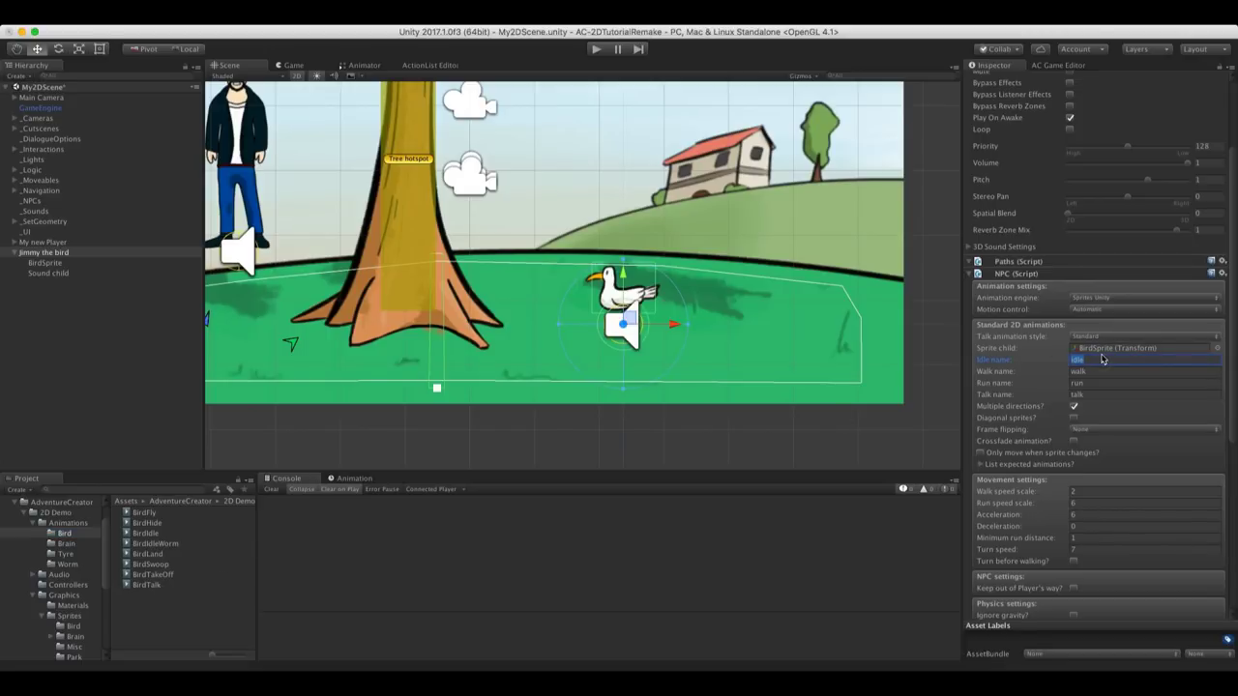
type("BirdIdle")
key("Tab")
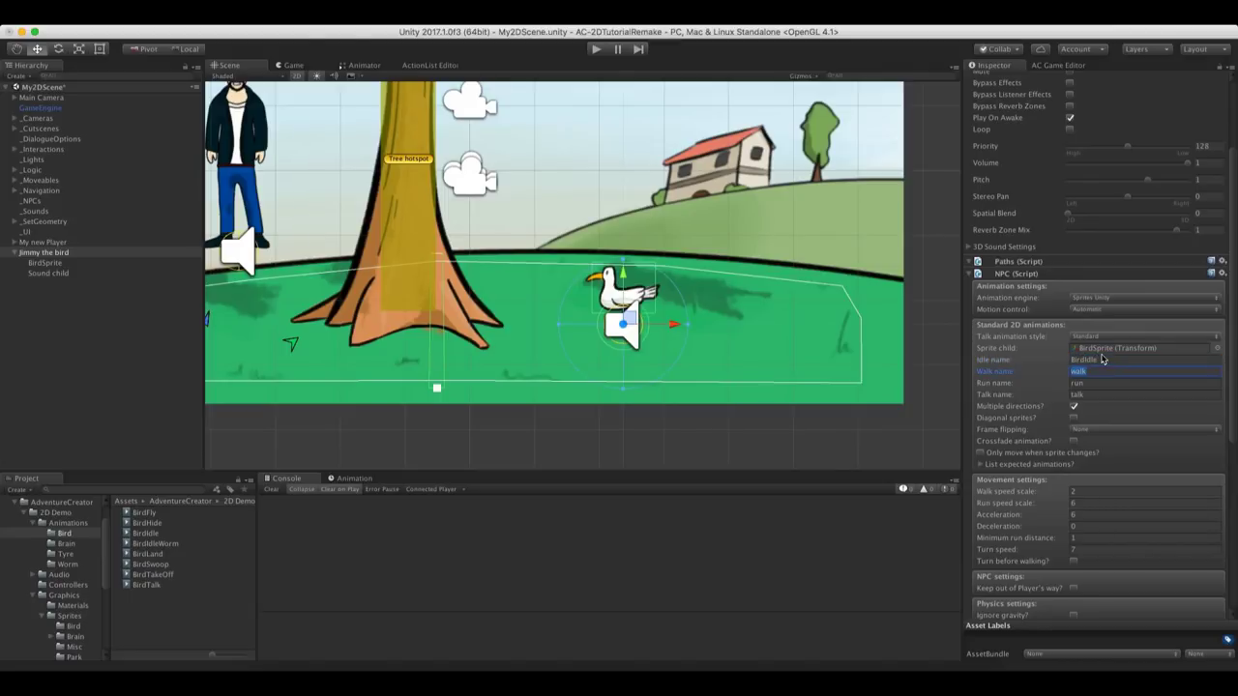
key("BackSpace")
key("Tab")
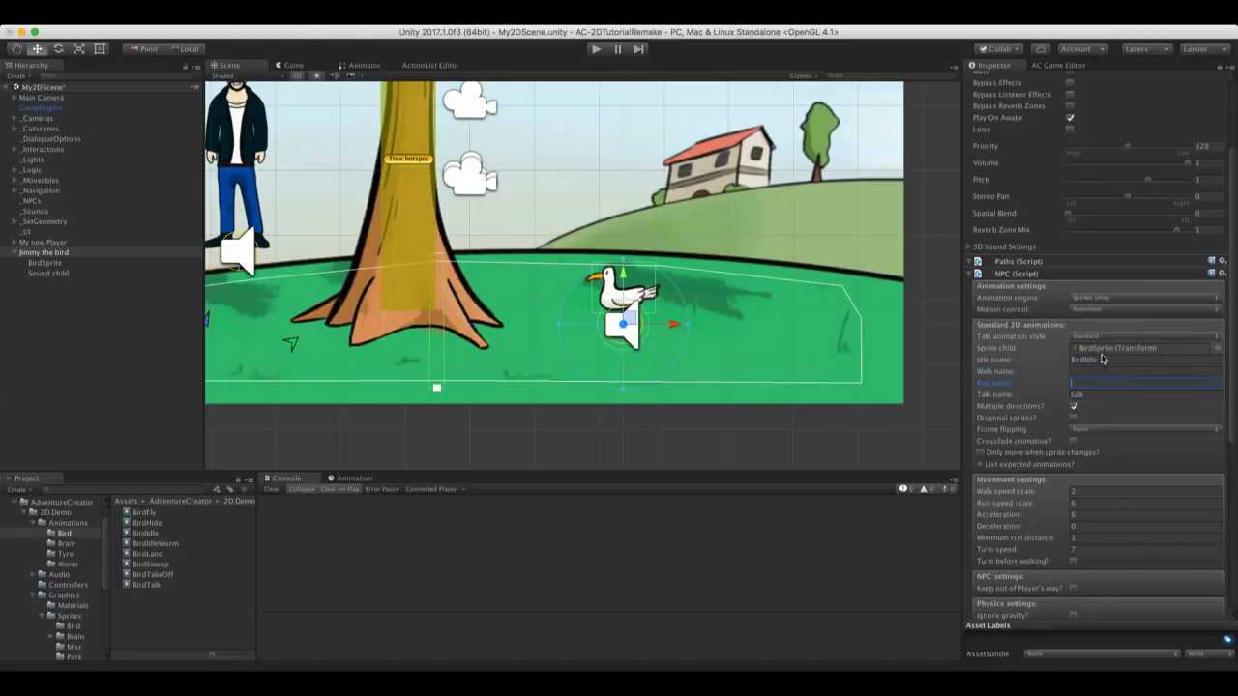
key("Tab")
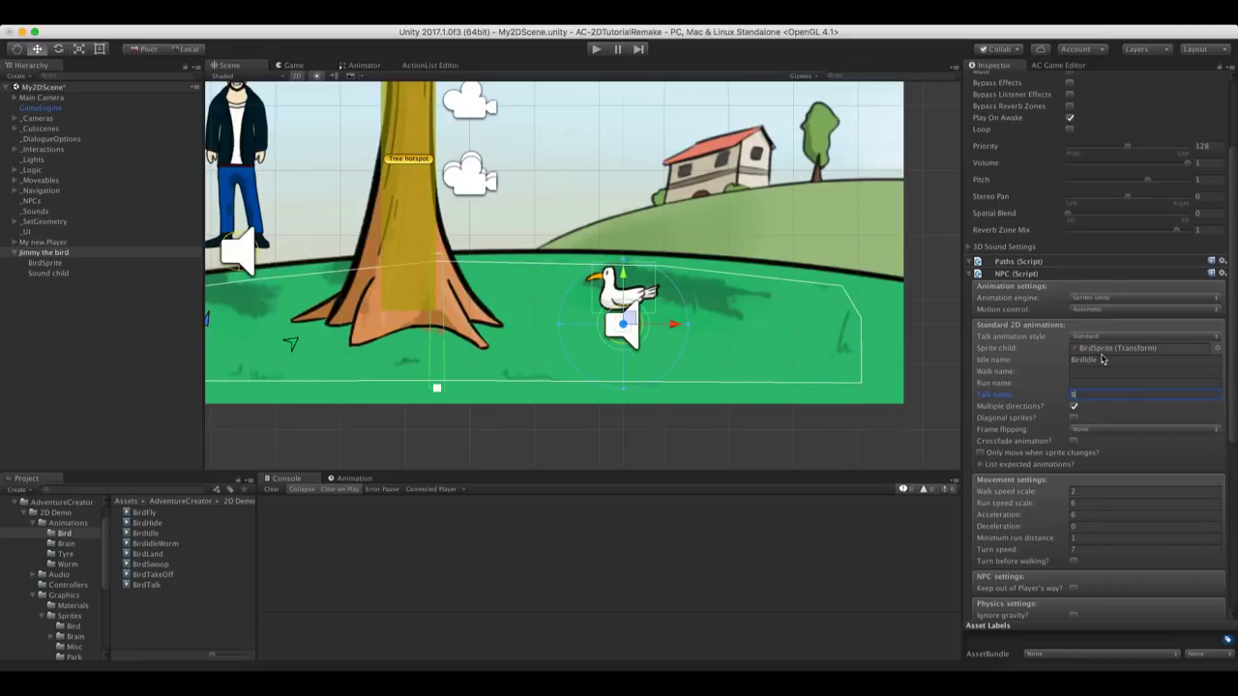
type("BirdTalk")
Turn off multiple directions, check the expected animations list, and select the BirdSprite child
left_click(1073, 407)
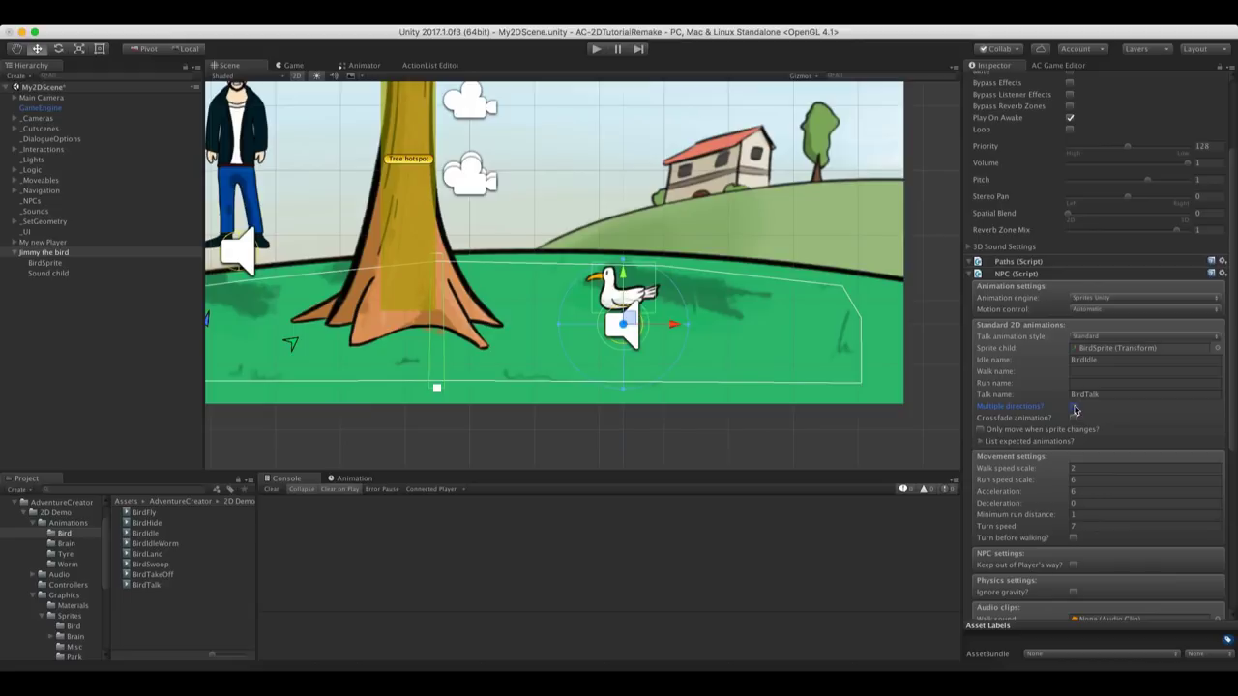
left_click(980, 441)
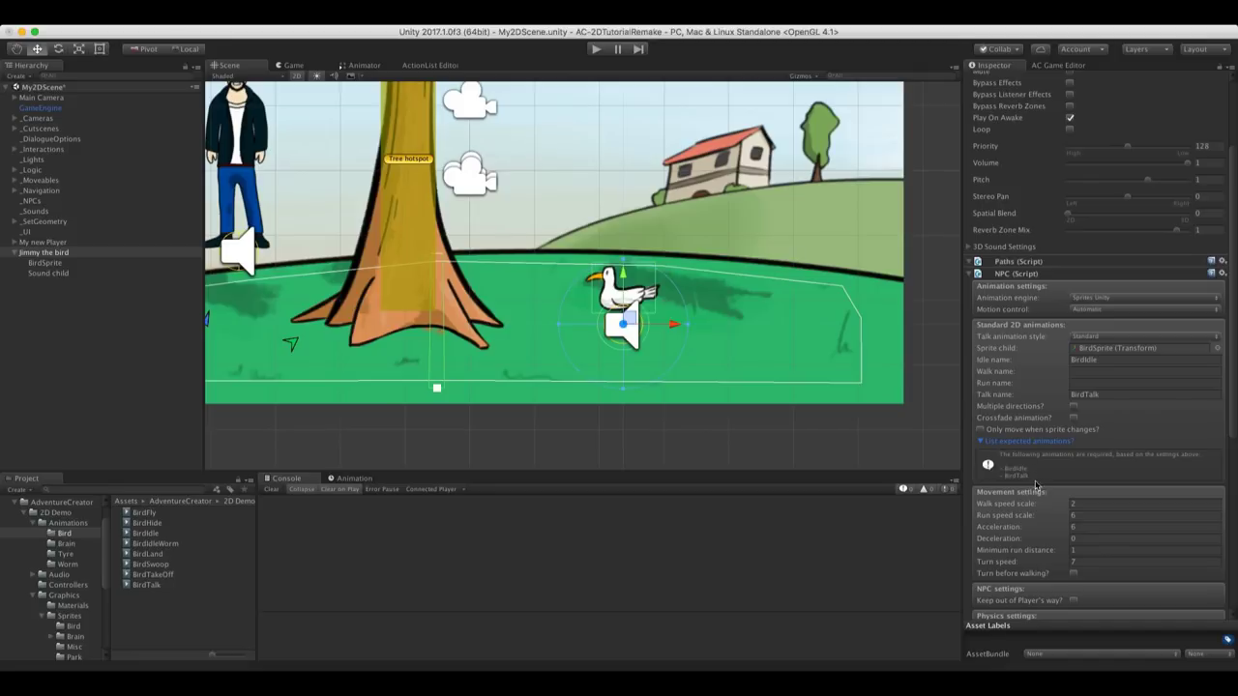
left_click(979, 442)
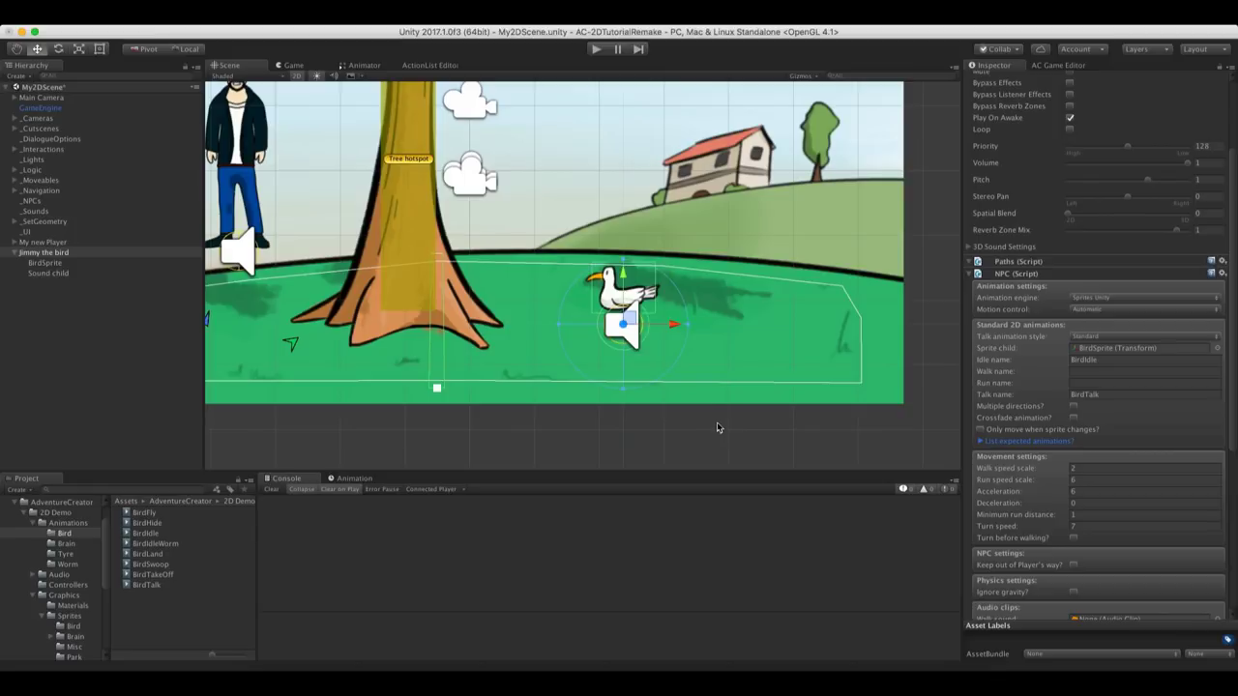
left_click(78, 263)
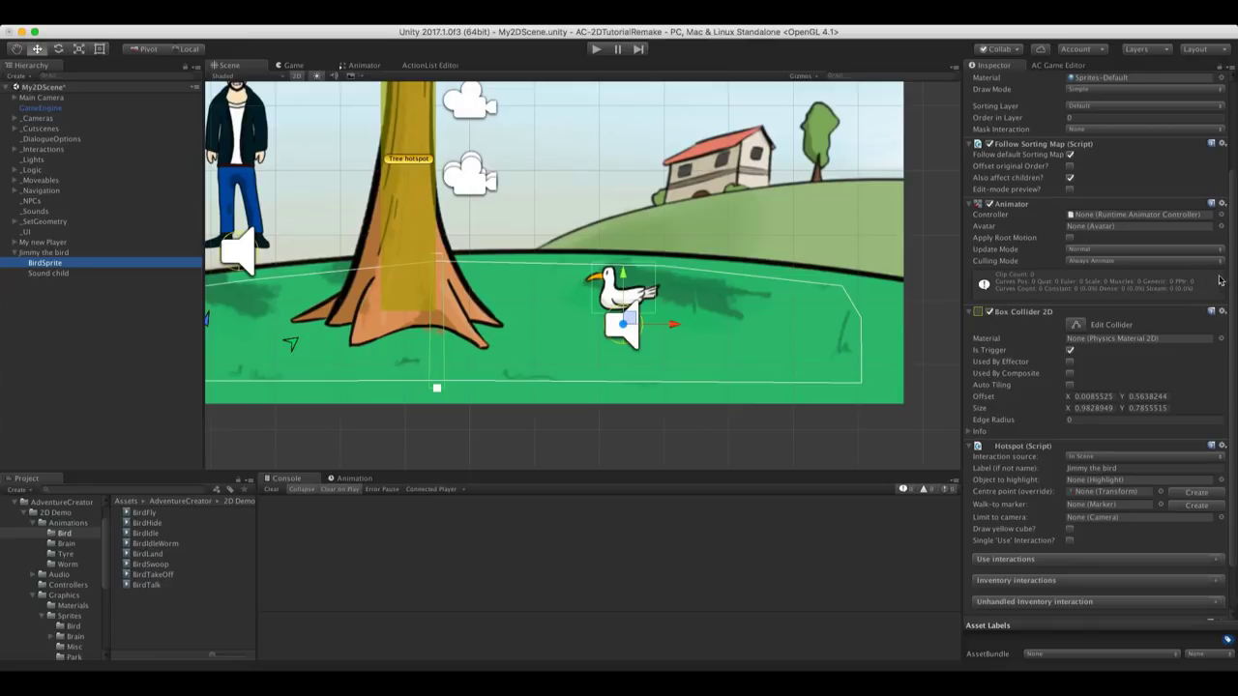
Create a BirdController animator controller in My 2D game and assign it to BirdSprite's Animator
scroll(1037, 267, "up", 2)
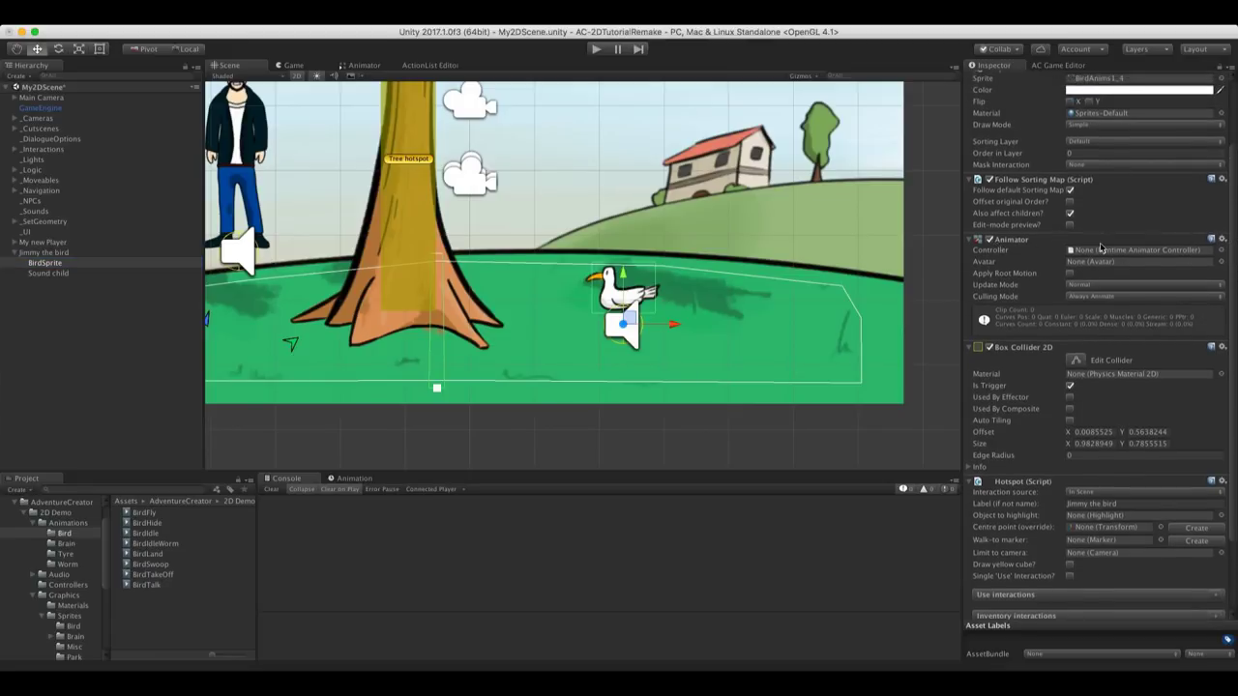
left_click(15, 506)
left_click(14, 507)
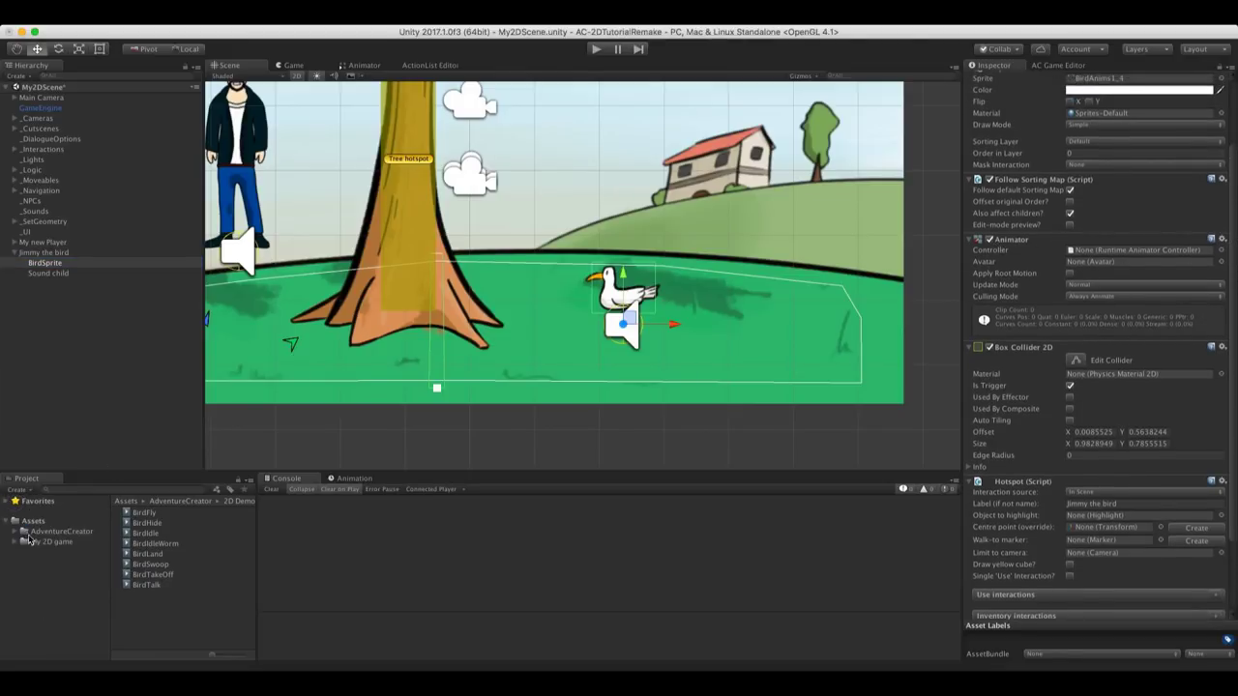
left_click(50, 541)
right_click(145, 582)
mouse_move(199, 443)
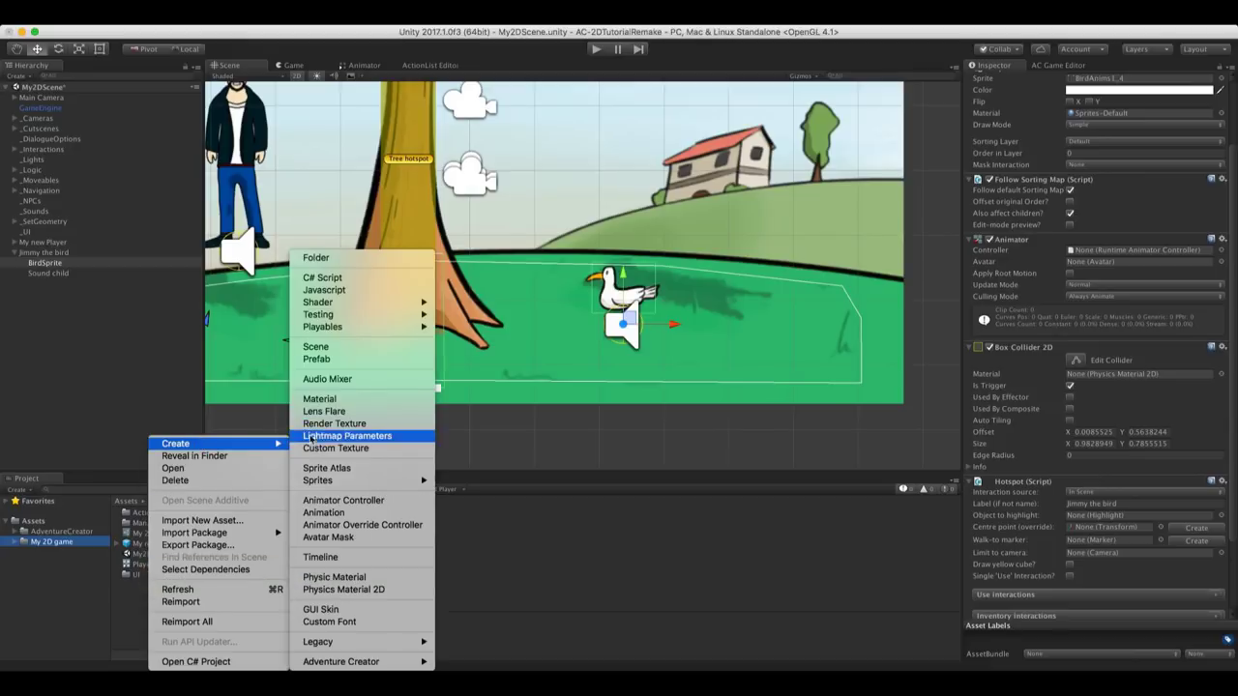
left_click(335, 500)
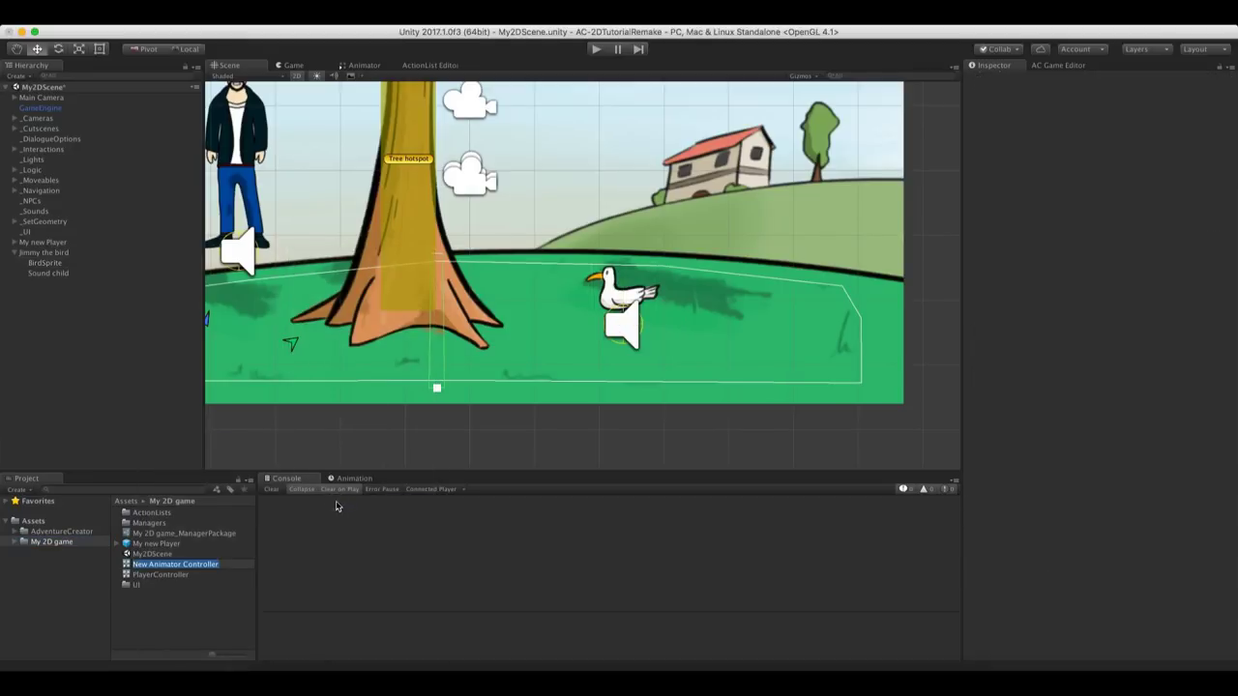
type("BirdController")
key("Return")
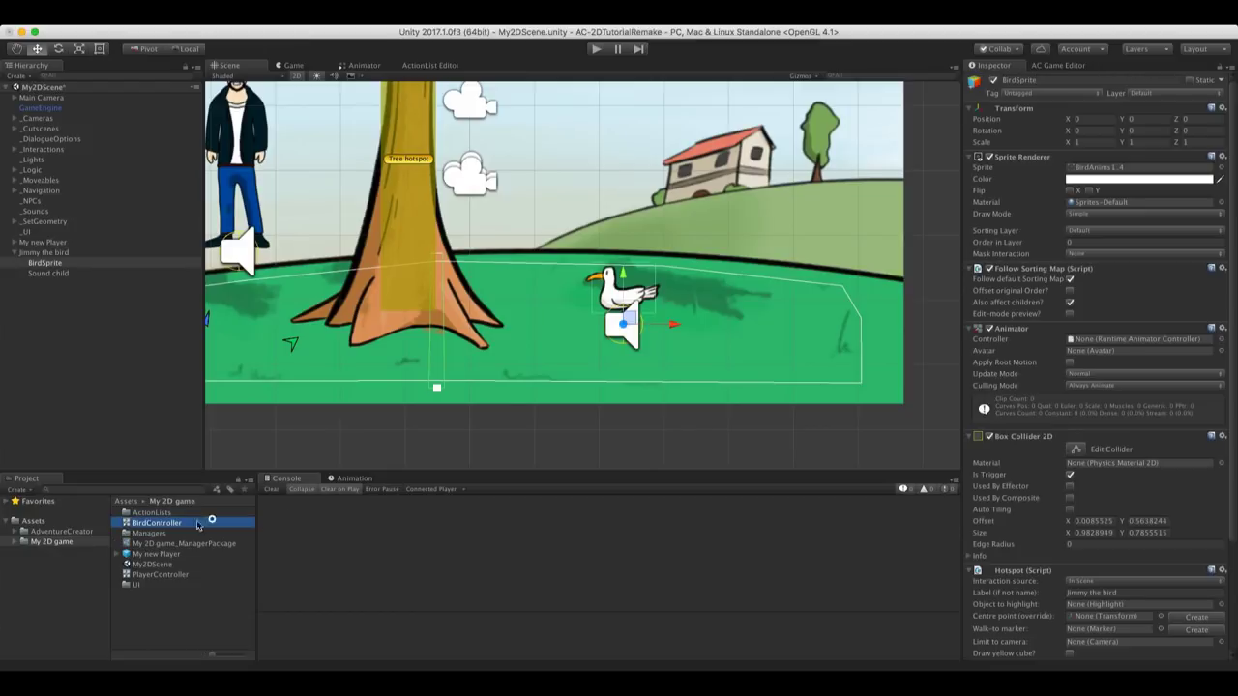
left_click_drag(194, 522, 1108, 339)
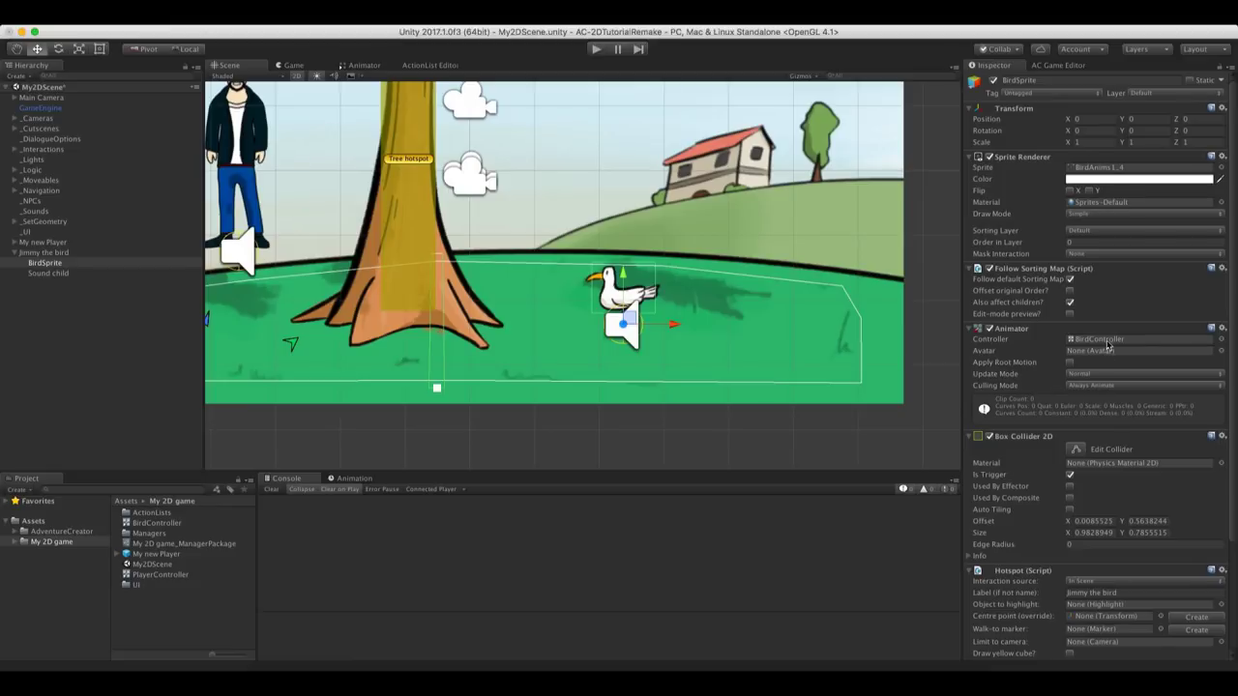
double_click(1106, 341)
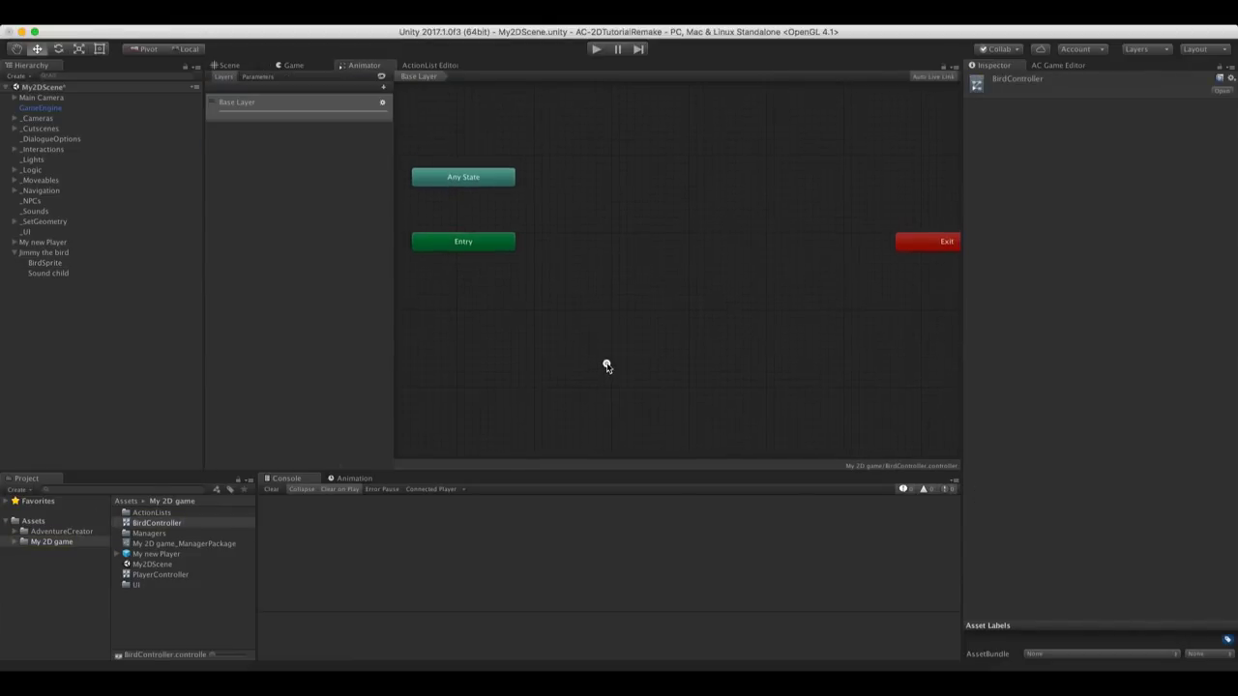
Drag the BirdIdle and BirdTalk clips into BirdController, then reselect Jimmy the bird in the scene
left_click(606, 366)
left_click(97, 540)
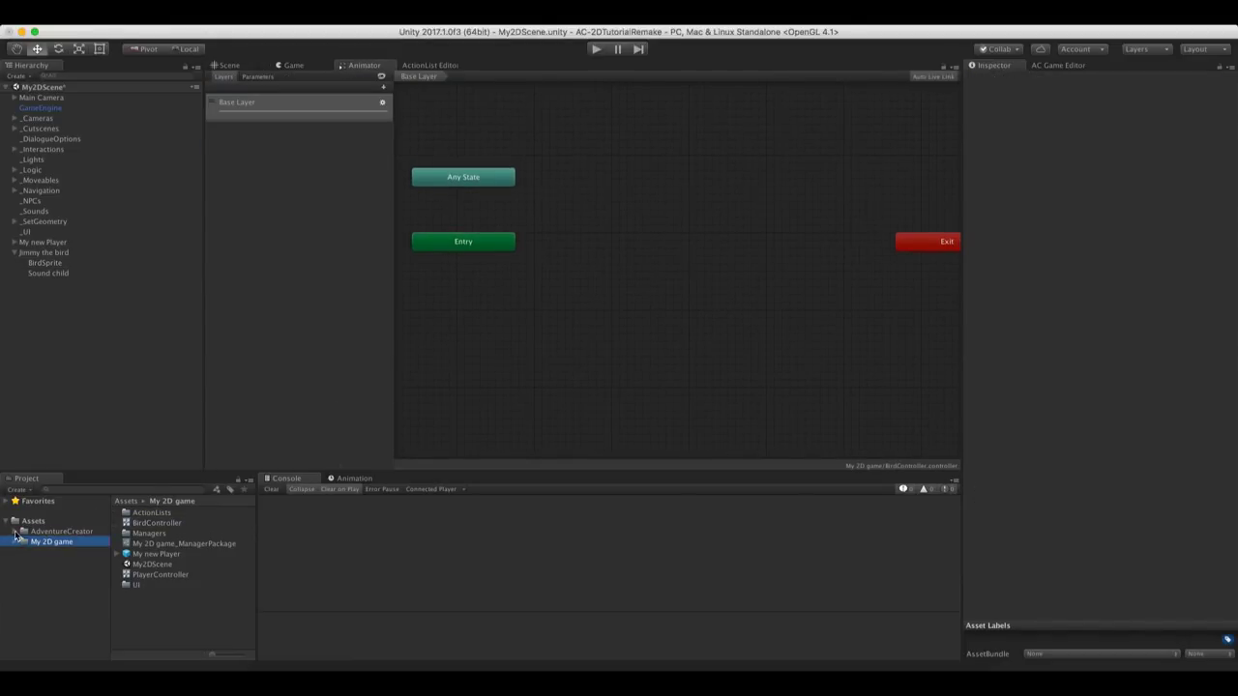
left_click(13, 531)
left_click(68, 551)
left_click(63, 562)
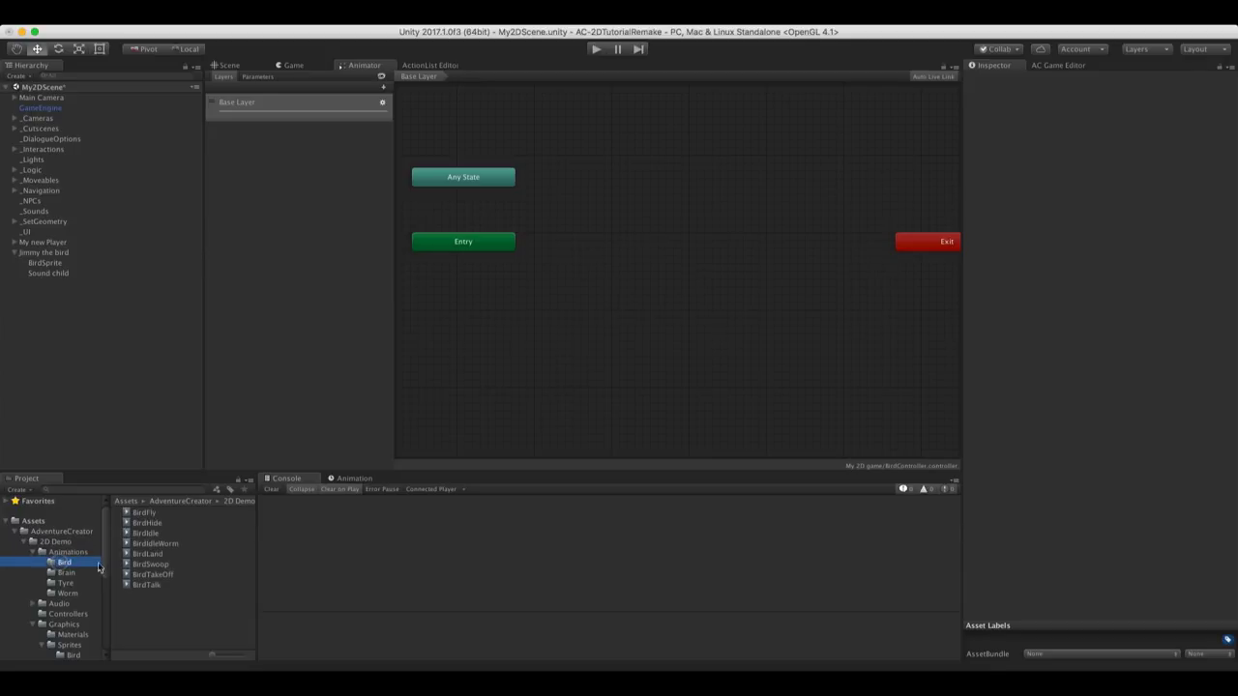
left_click(145, 532)
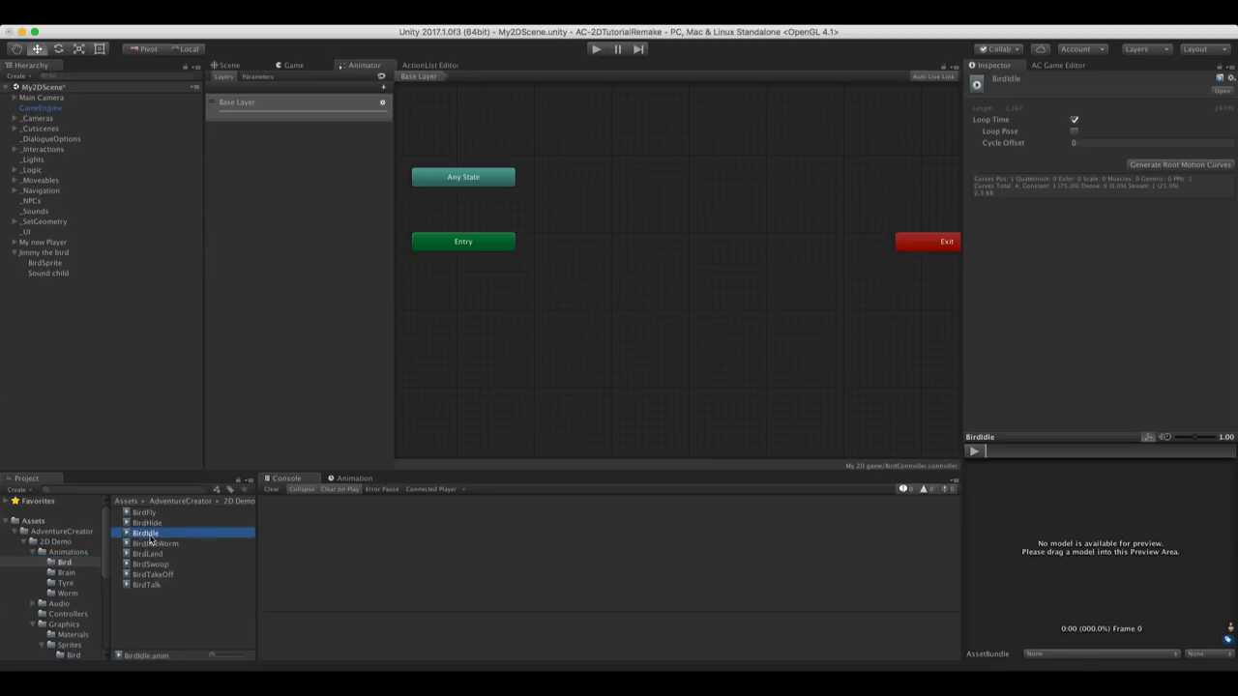
left_click(145, 585, "super")
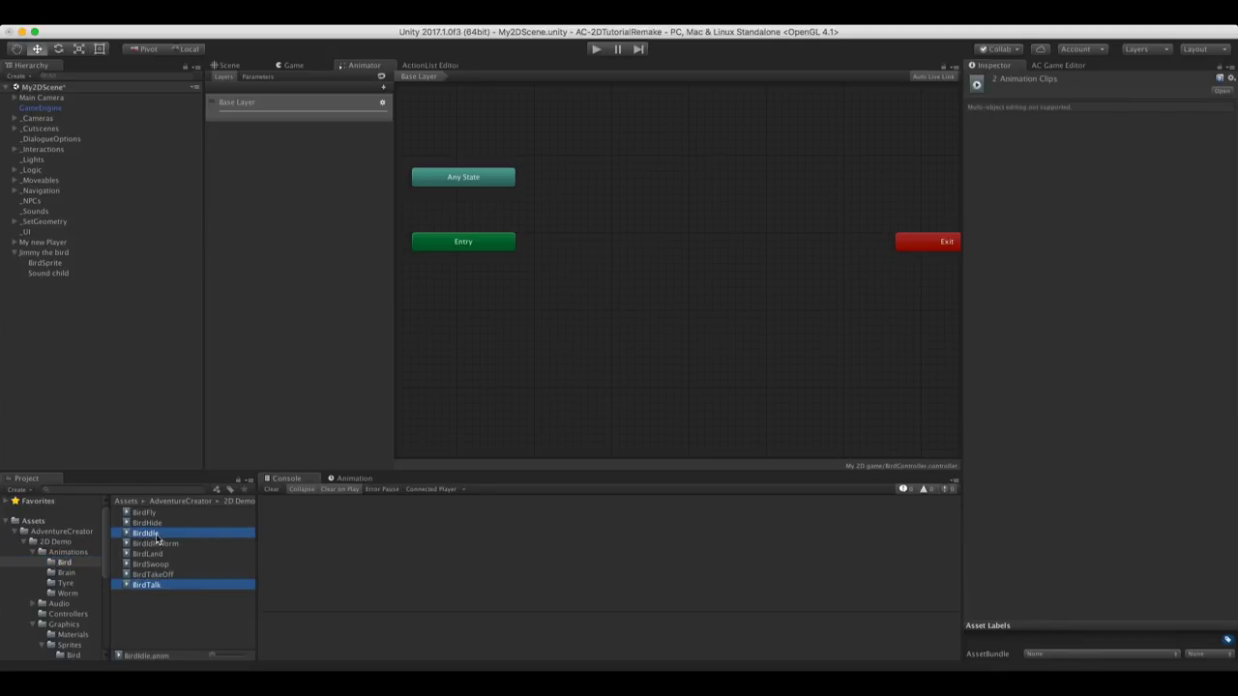
left_click_drag(155, 533, 605, 216)
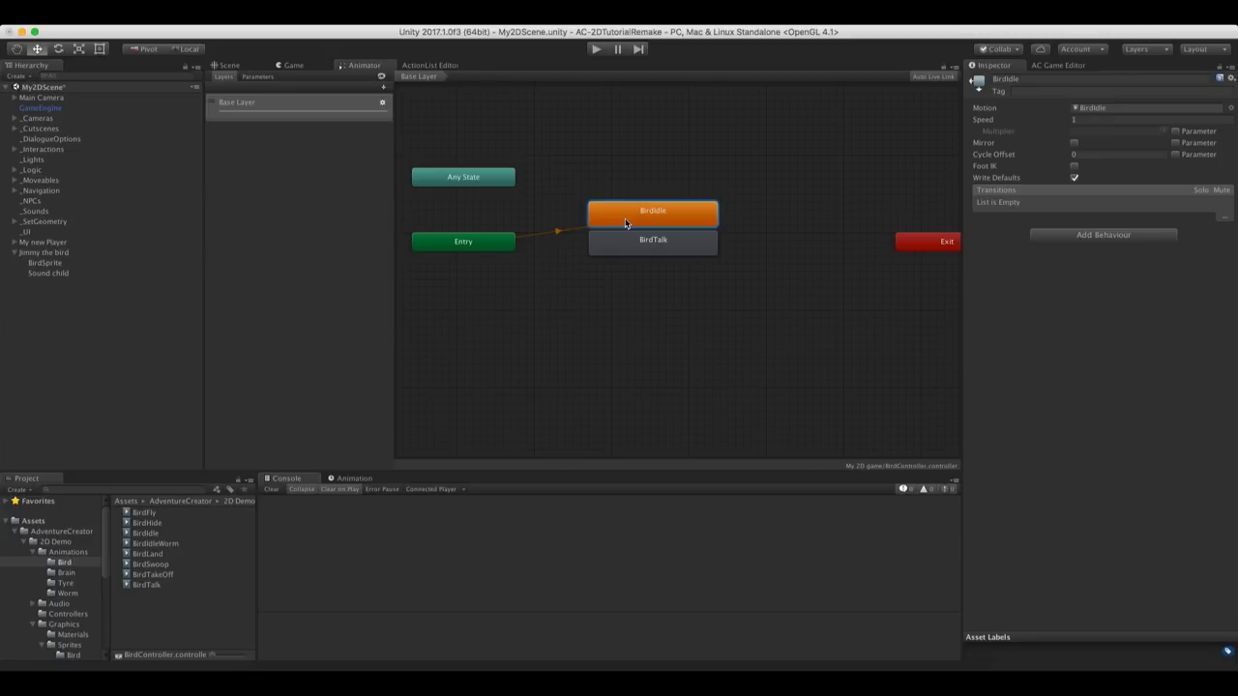
left_click(63, 250)
left_click(232, 65)
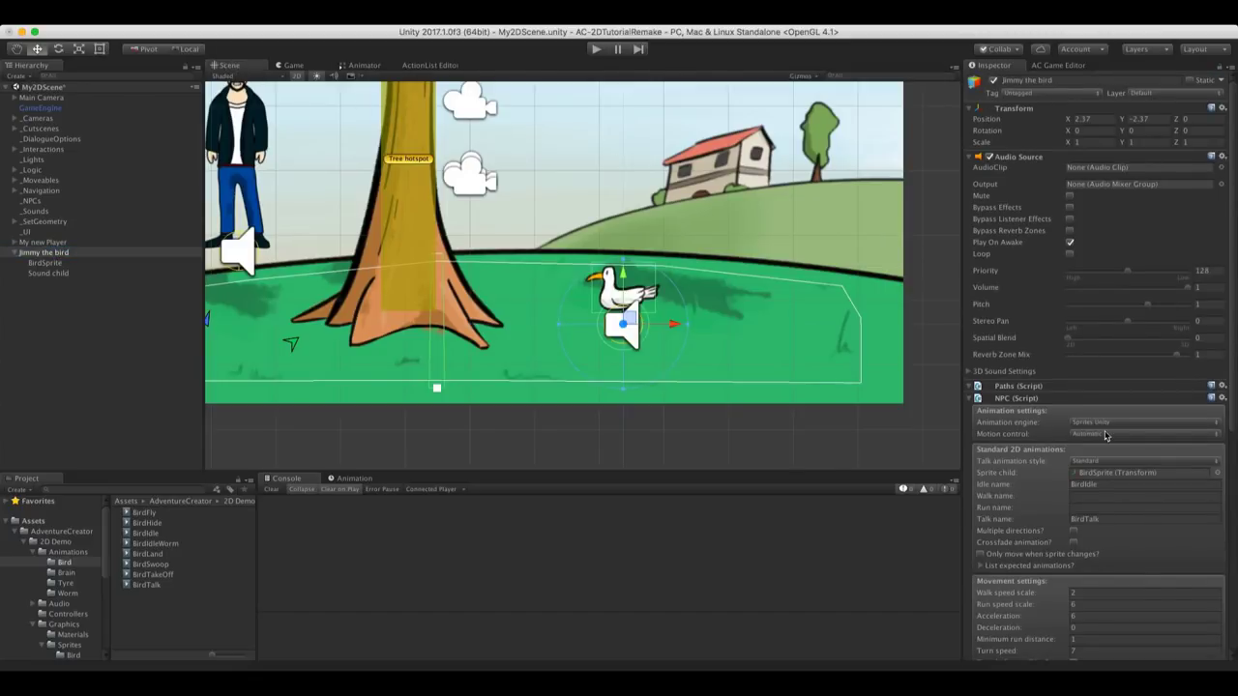
Test-run the scene, then select BirdSprite and scroll the Inspector to its Hotspot component
left_click(595, 49)
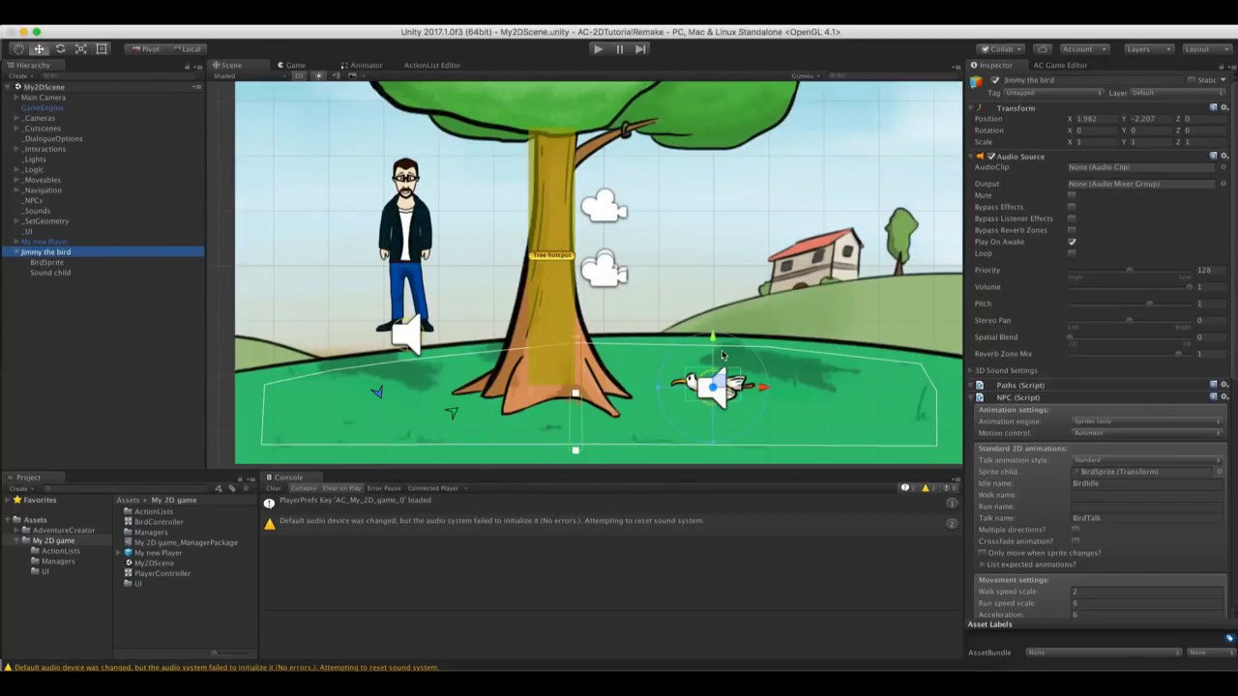
left_click(45, 264)
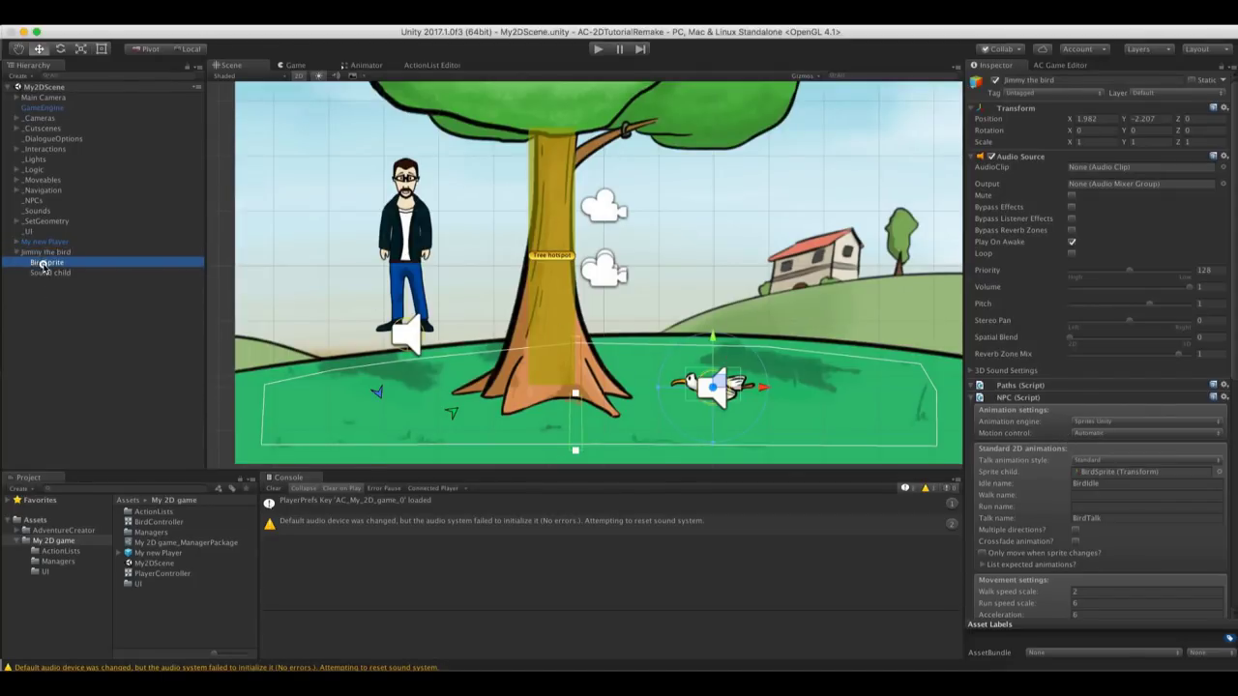
scroll(1116, 416, "down", 5)
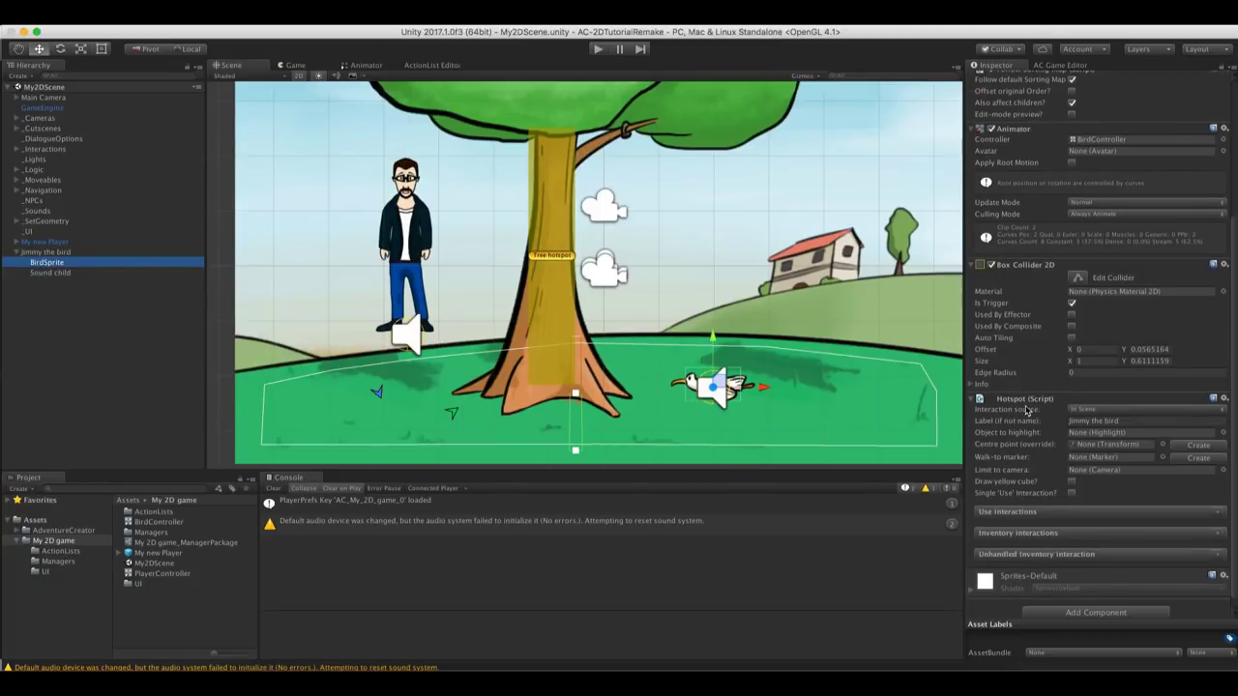
scroll(1235, 448, "down", 1)
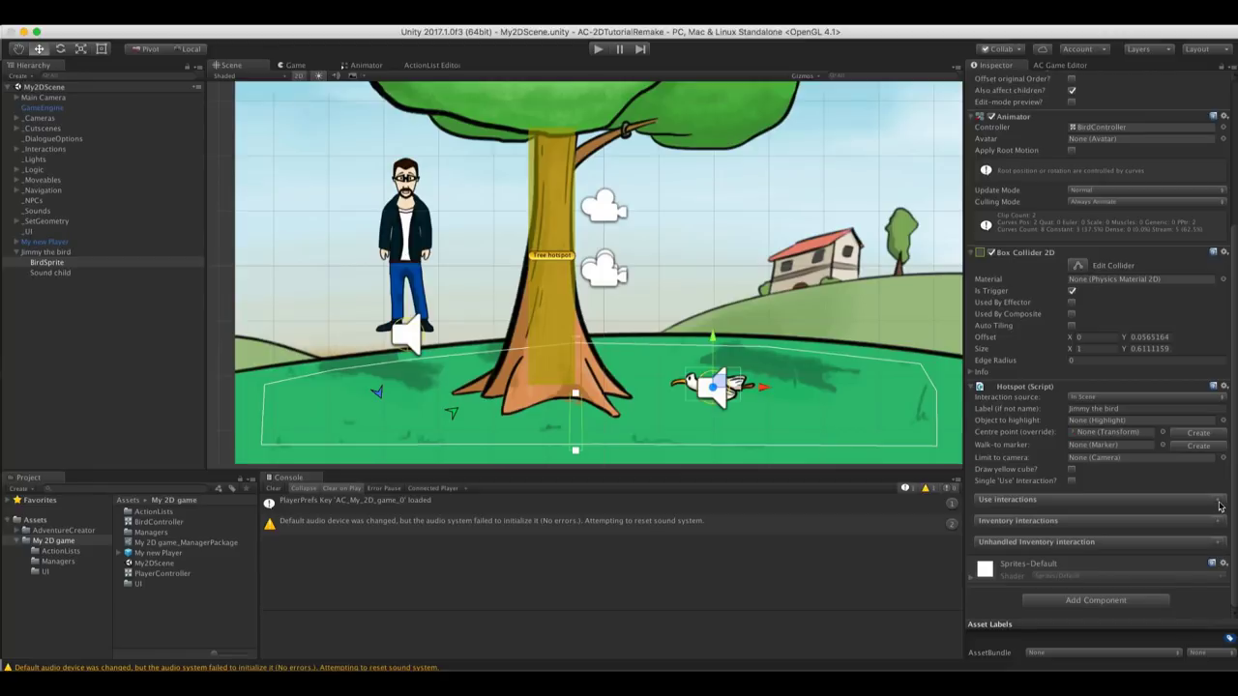
Add a Talk to use interaction that walks the player to a new Marker2D: BirdSprite marker
left_click(1218, 502)
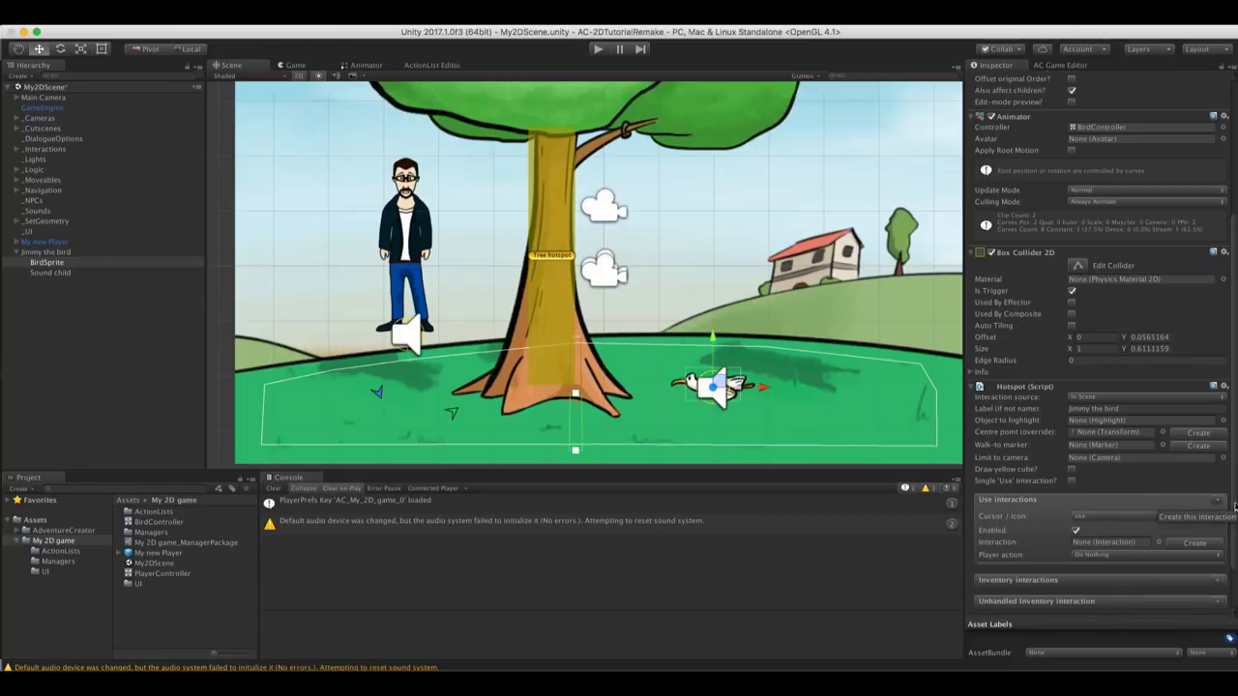
scroll(1190, 503, "down", 2)
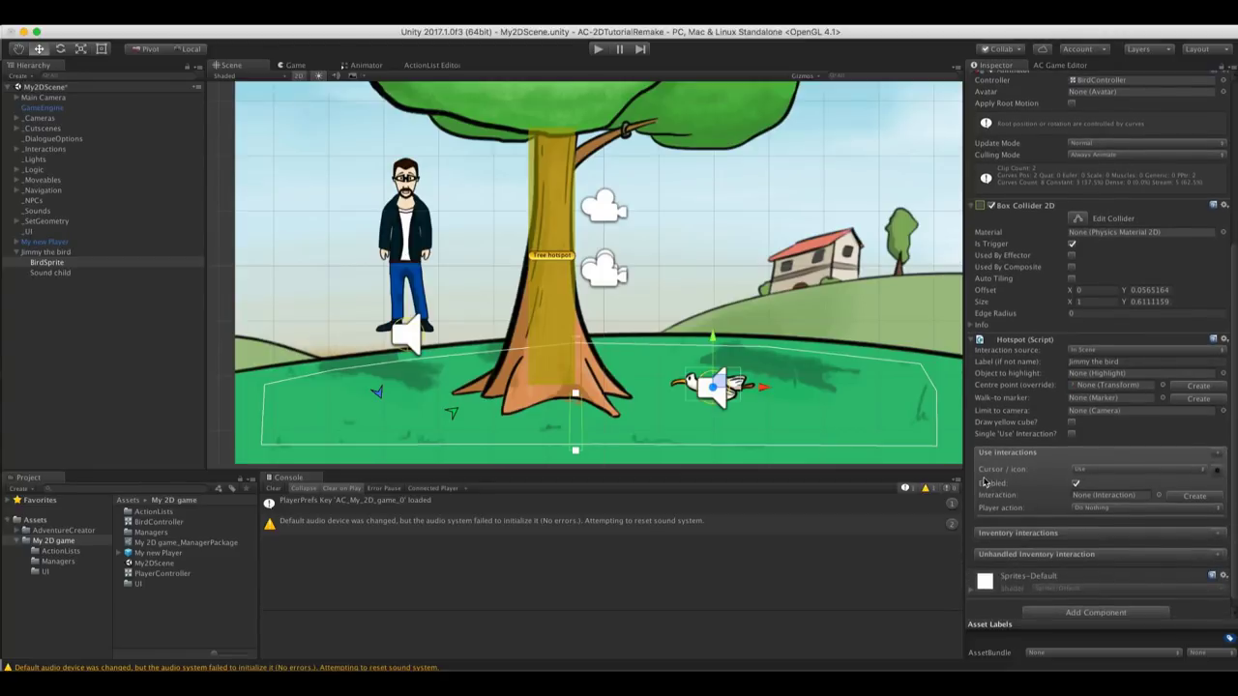
left_click(1104, 471)
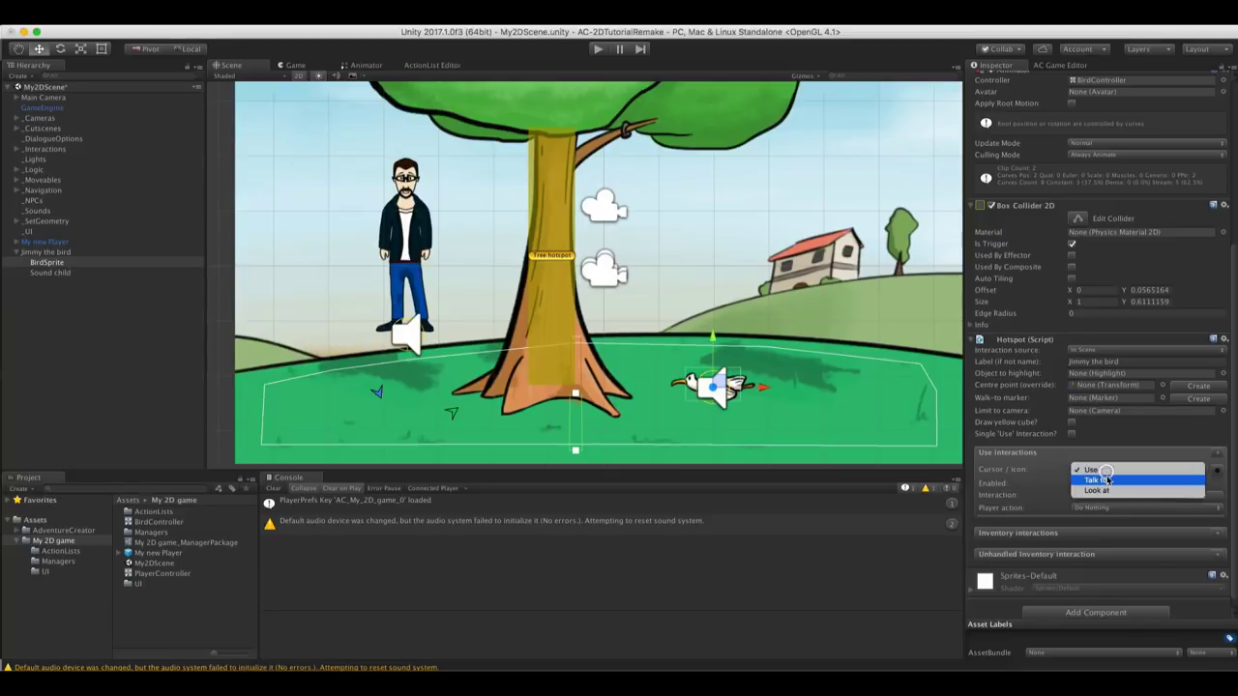
left_click(1120, 481)
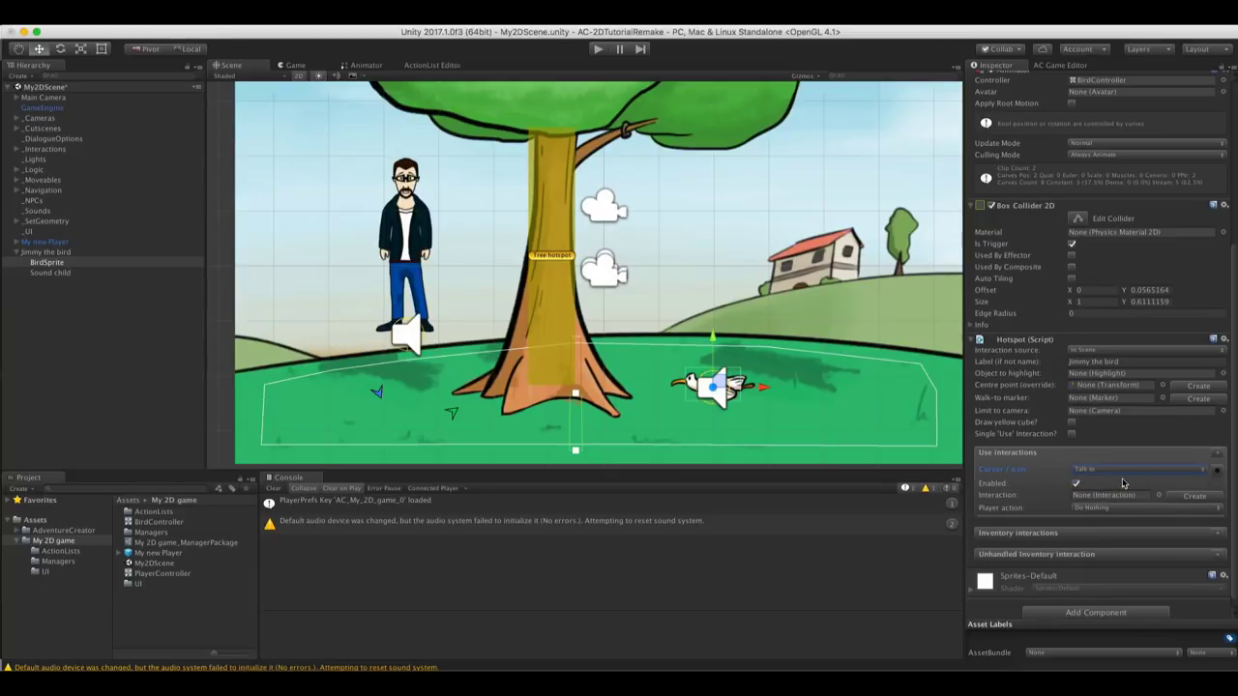
left_click(1110, 508)
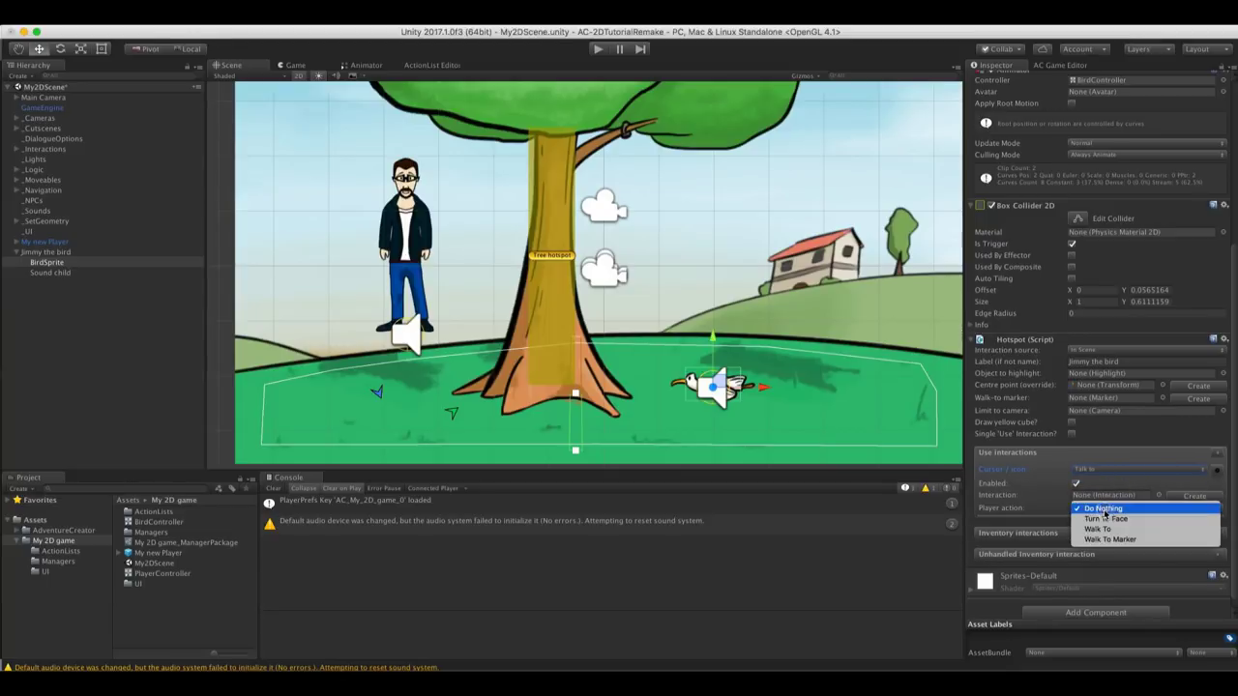
left_click(1111, 540)
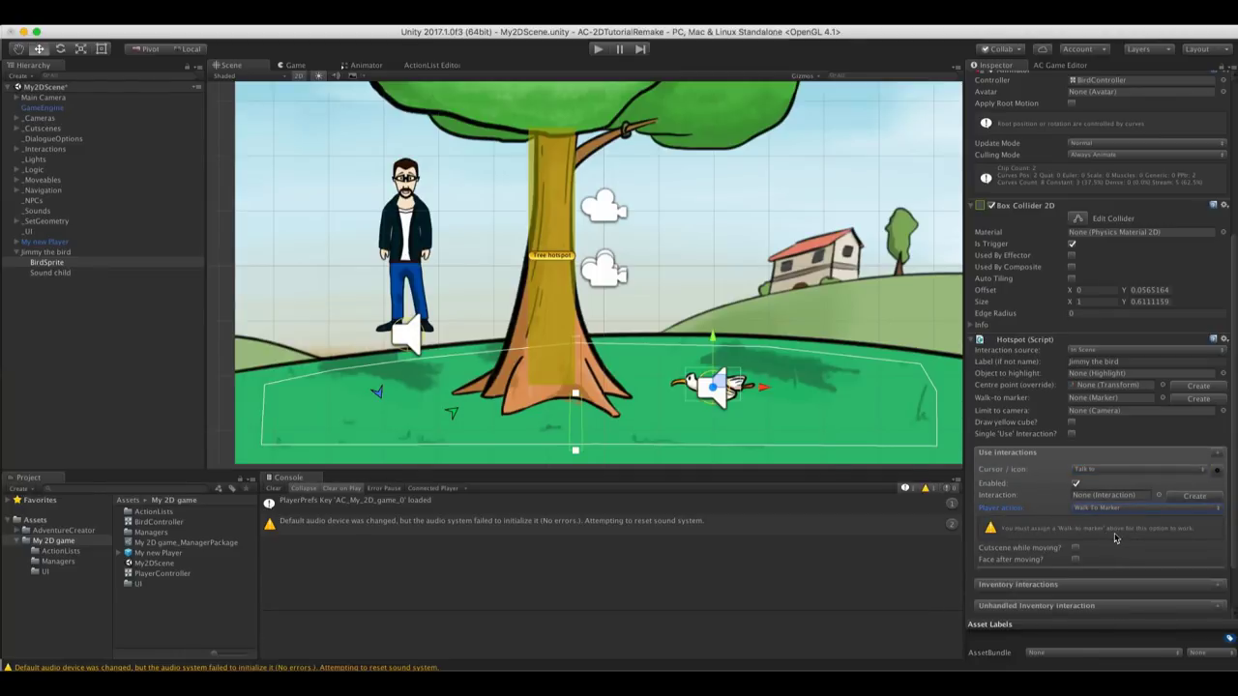
left_click(1181, 400)
Select Marker2D: BirdSprite, frame it, and move it below-left of the bird
left_click(1176, 401)
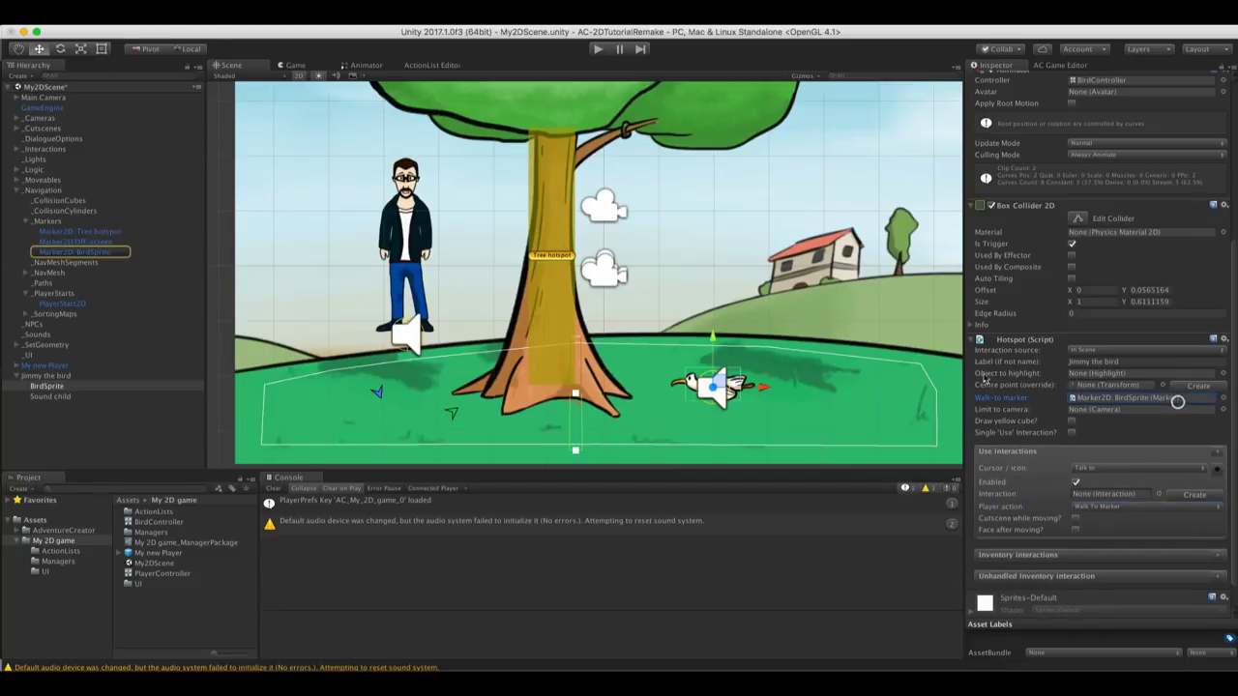
left_click(83, 252)
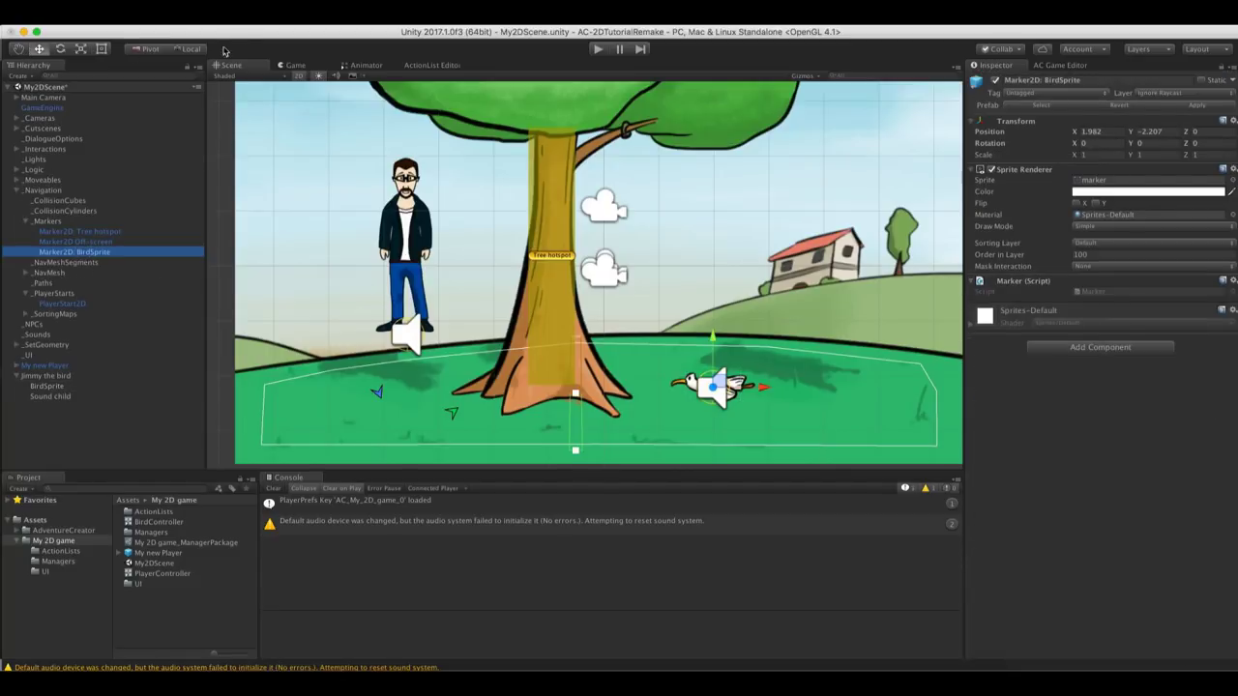
key("f")
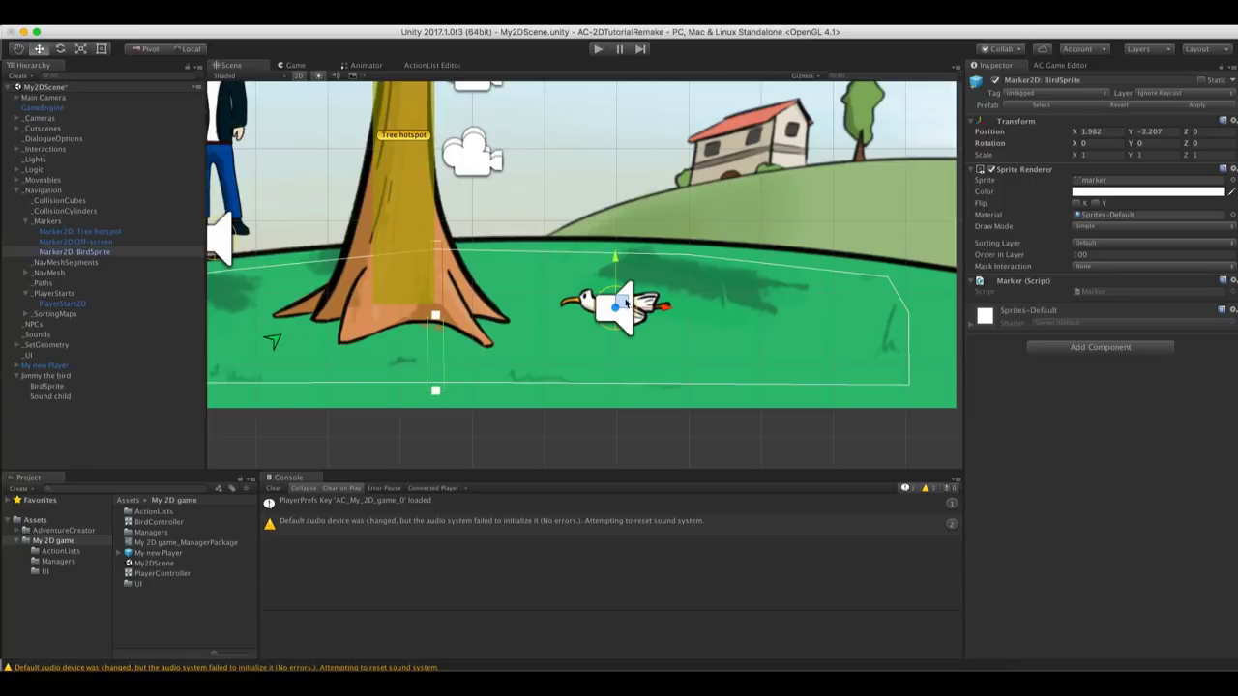
mouse_move(626, 302)
left_mouse_down()
mouse_move(571, 335)
mouse_move(630, 312)
mouse_move(610, 327)
mouse_move(617, 336)
left_mouse_up()
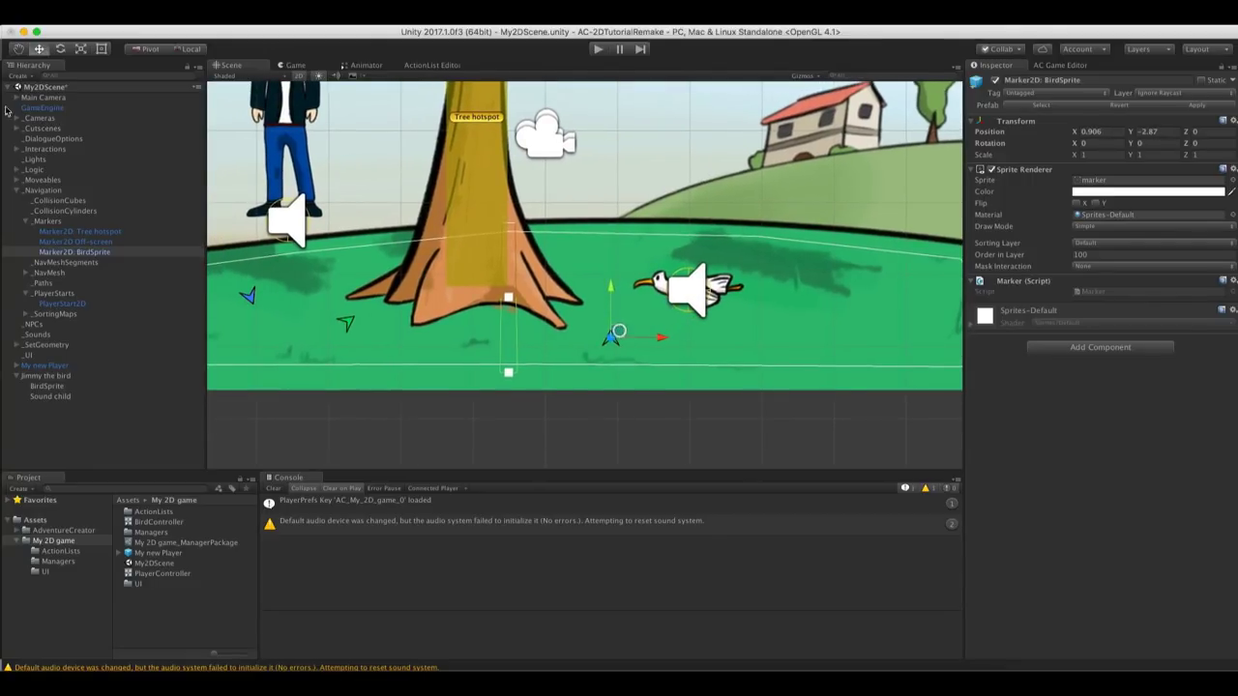
Rotate the BirdSprite marker to -42.347 and nudge it onto the grass beside the bird
left_click(59, 49)
left_click_drag(580, 299, 656, 283)
left_click(38, 50)
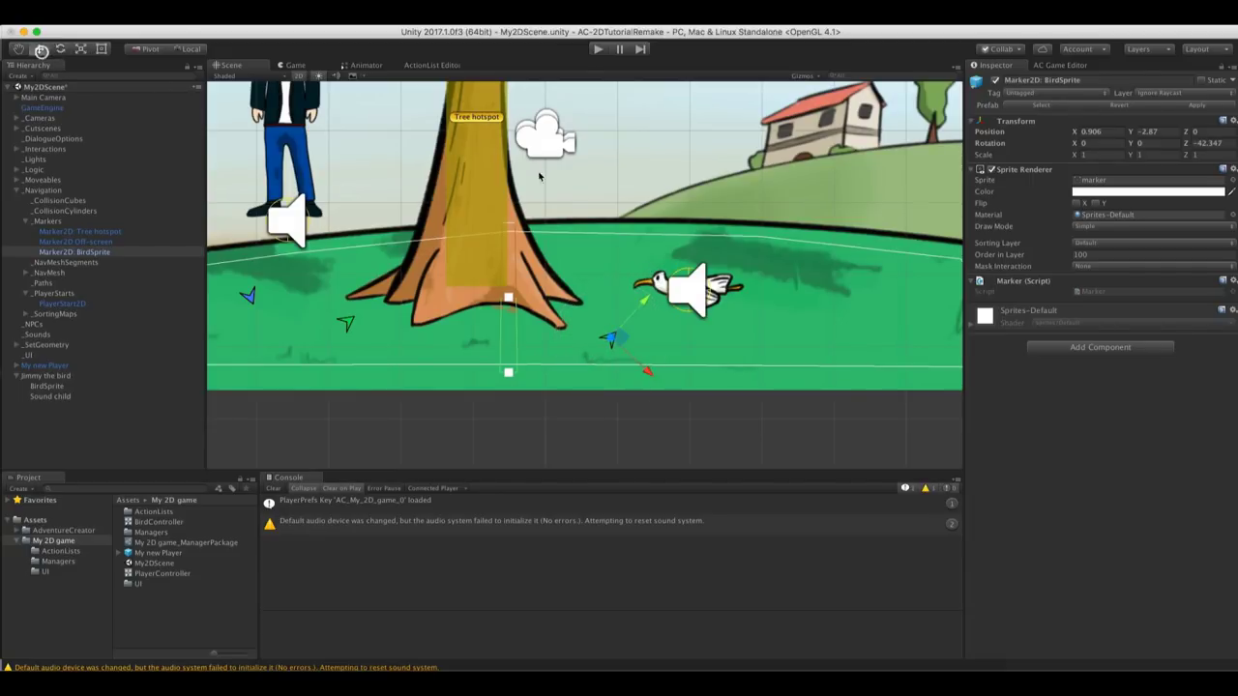
left_click_drag(611, 338, 599, 342)
Select BirdSprite and scroll its Inspector to the Hotspot's Use interactions
middle_click_drag(619, 306, 617, 315)
left_click(60, 385)
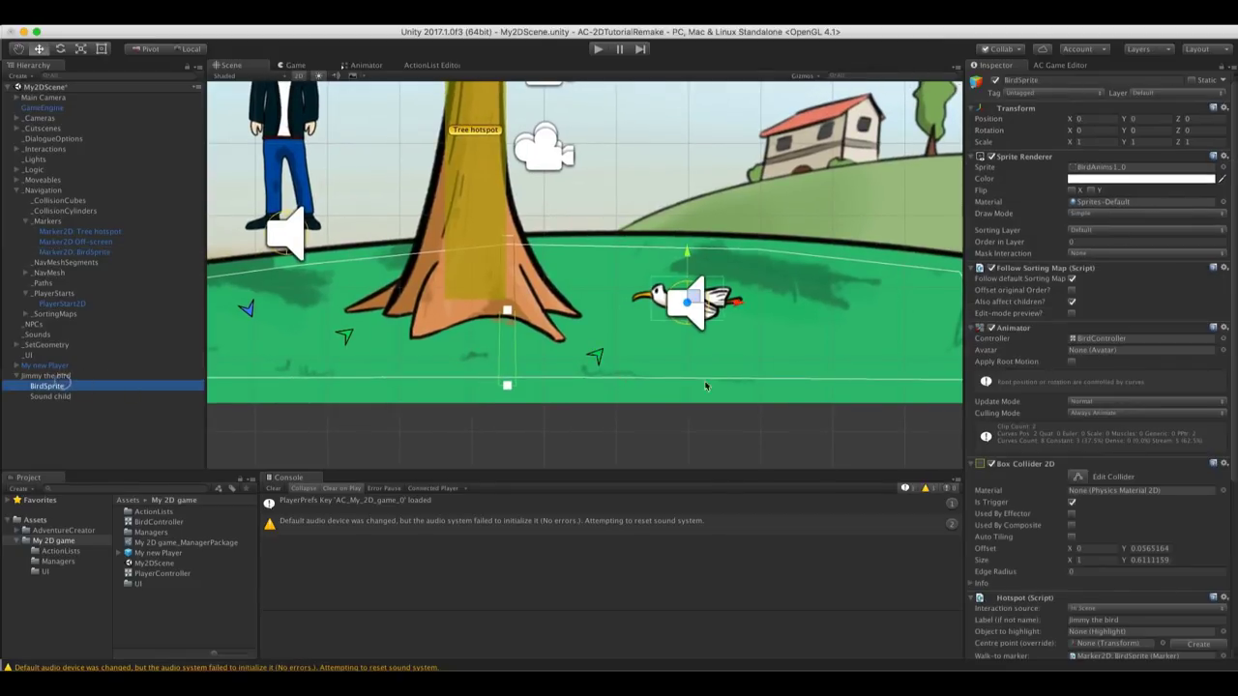
scroll(1050, 414, "down", 5)
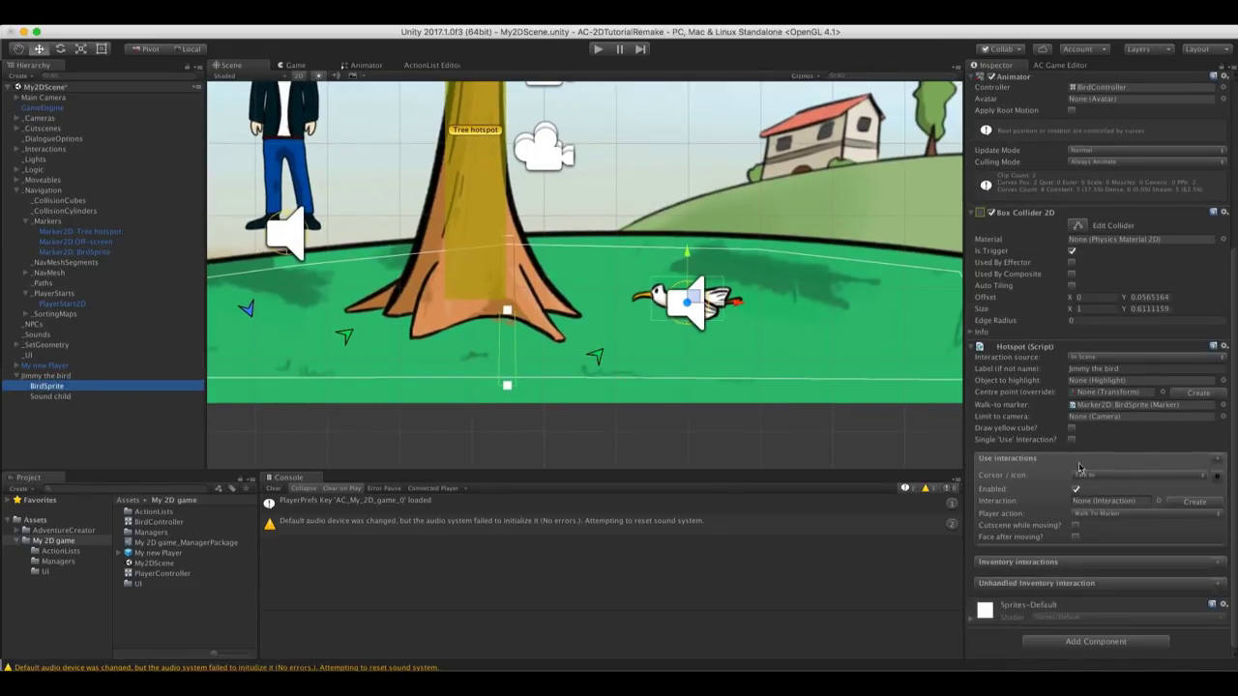
Create the bird's Talk to interaction and open it in the ActionList Editor
left_click(1186, 504)
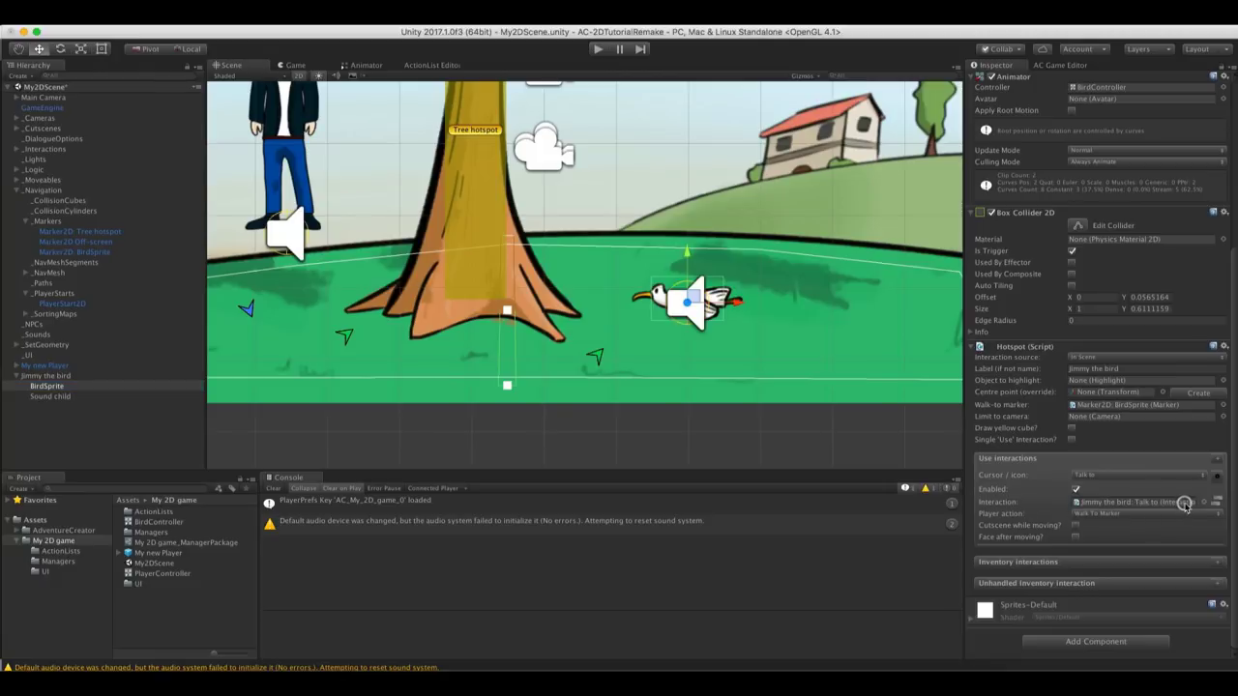
left_click(1116, 503)
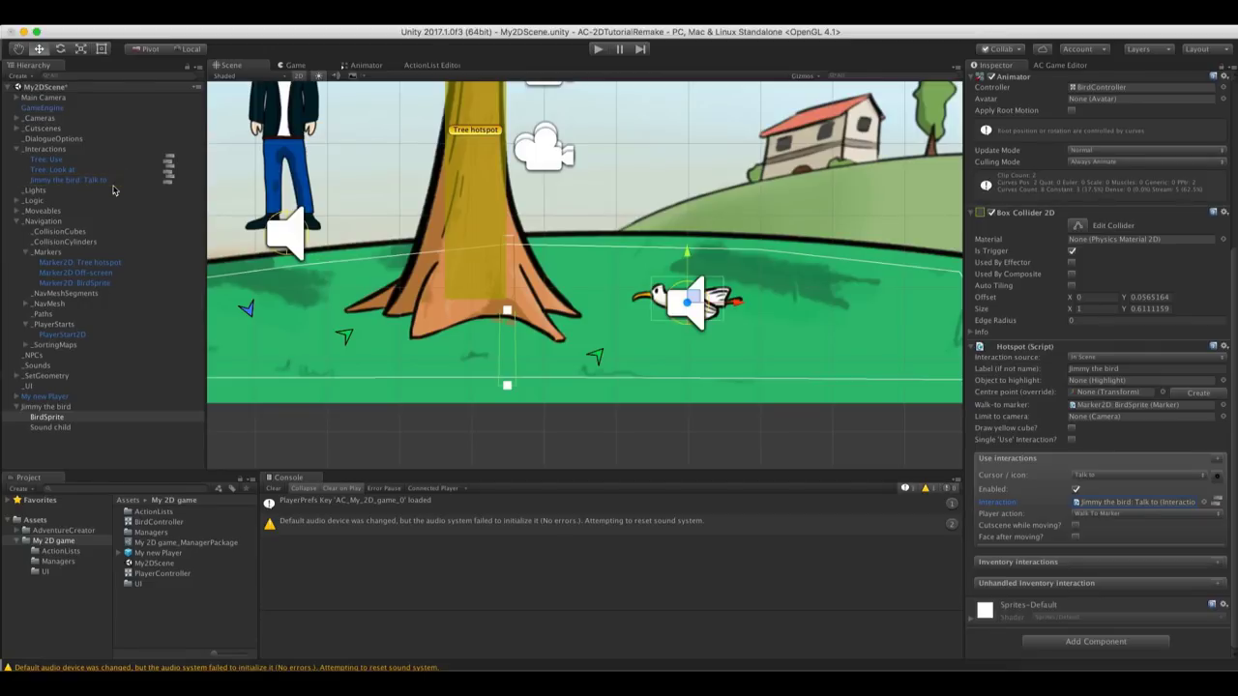
left_click(169, 182)
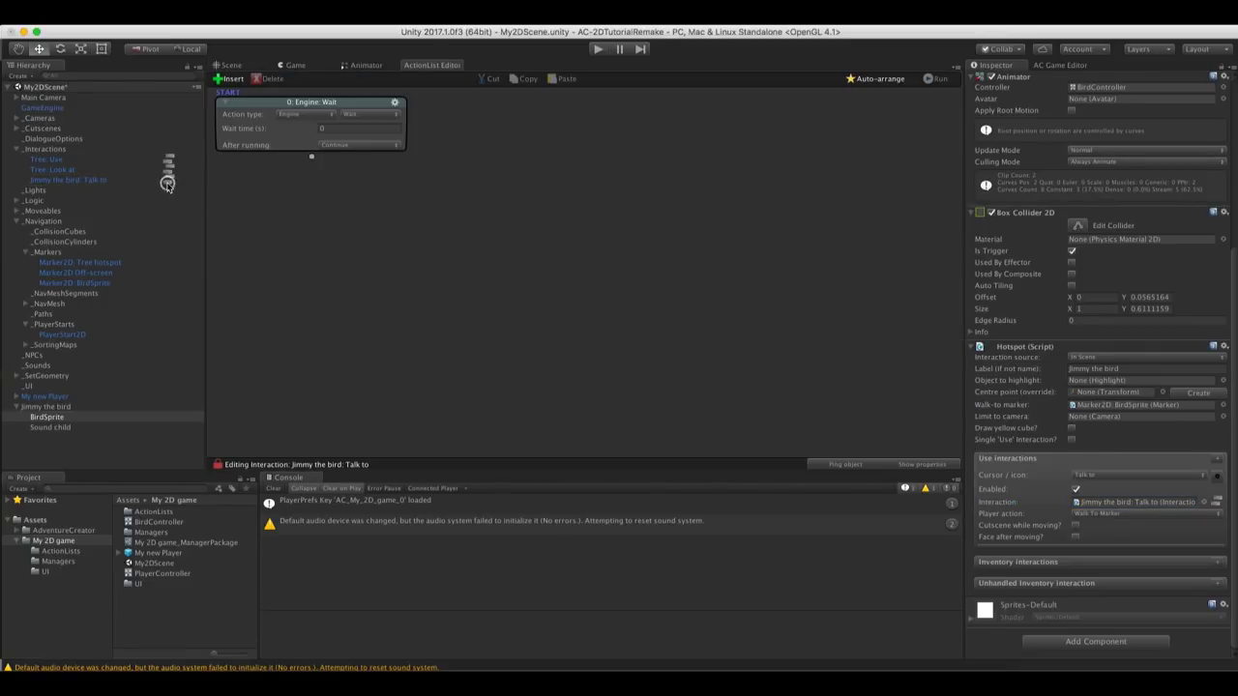
Set the first action to Dialogue: Start conversation
left_click(303, 116)
left_click(306, 96)
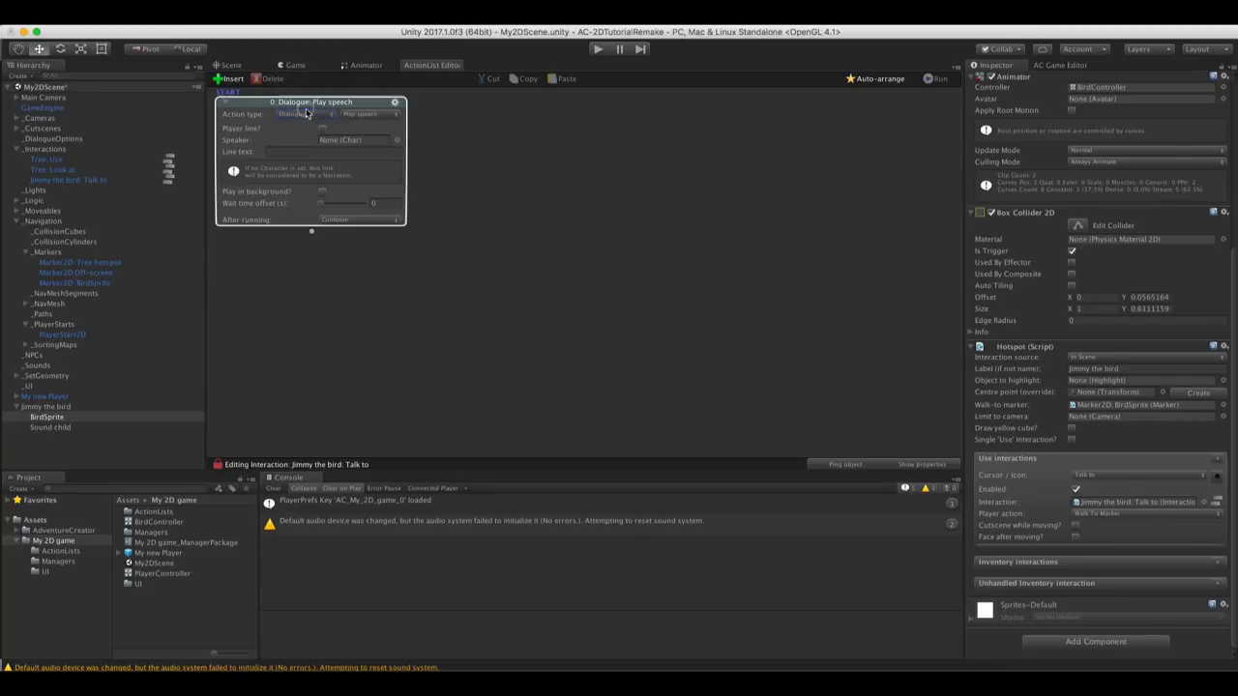
left_click(359, 114)
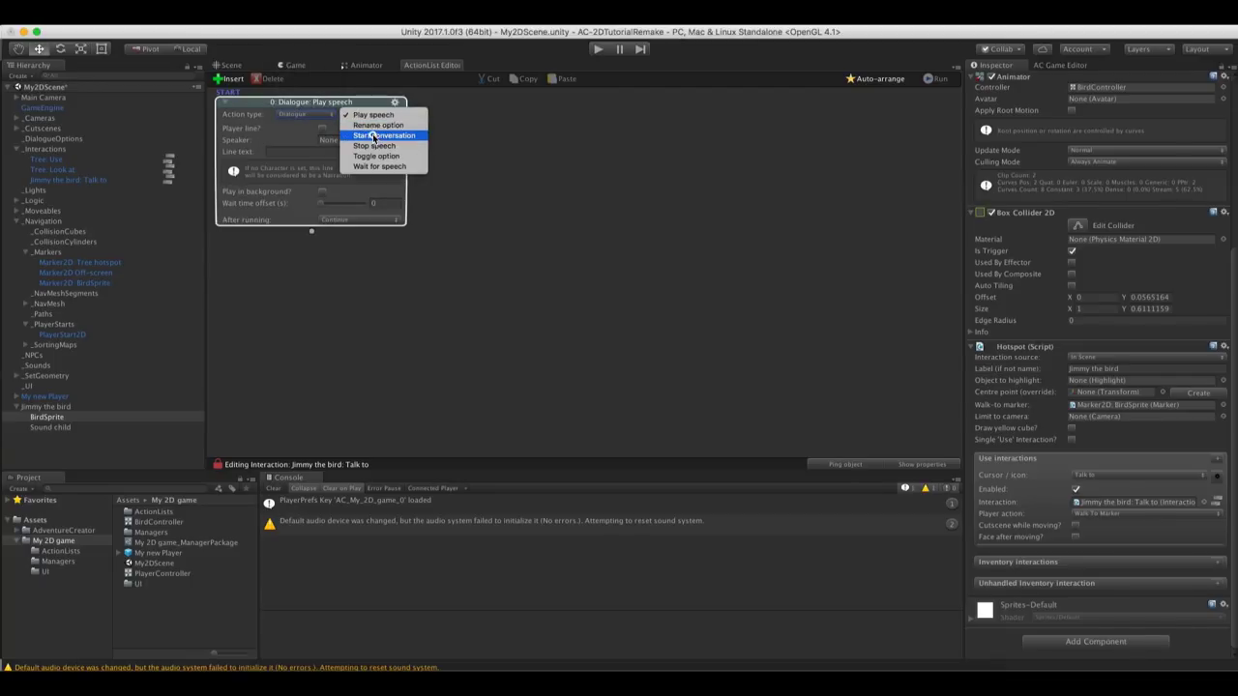
left_click(373, 136)
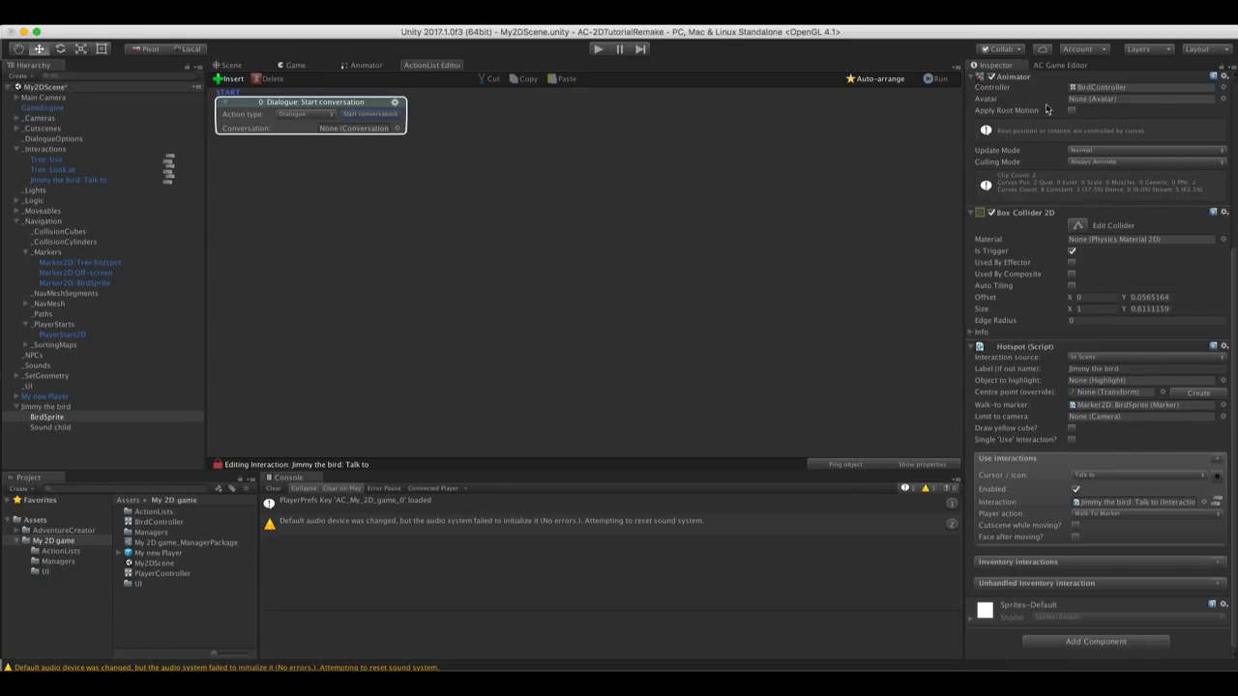
left_click(1057, 65)
Add a new Conversation object from the Scene manager's scene prefabs
left_click(1014, 84)
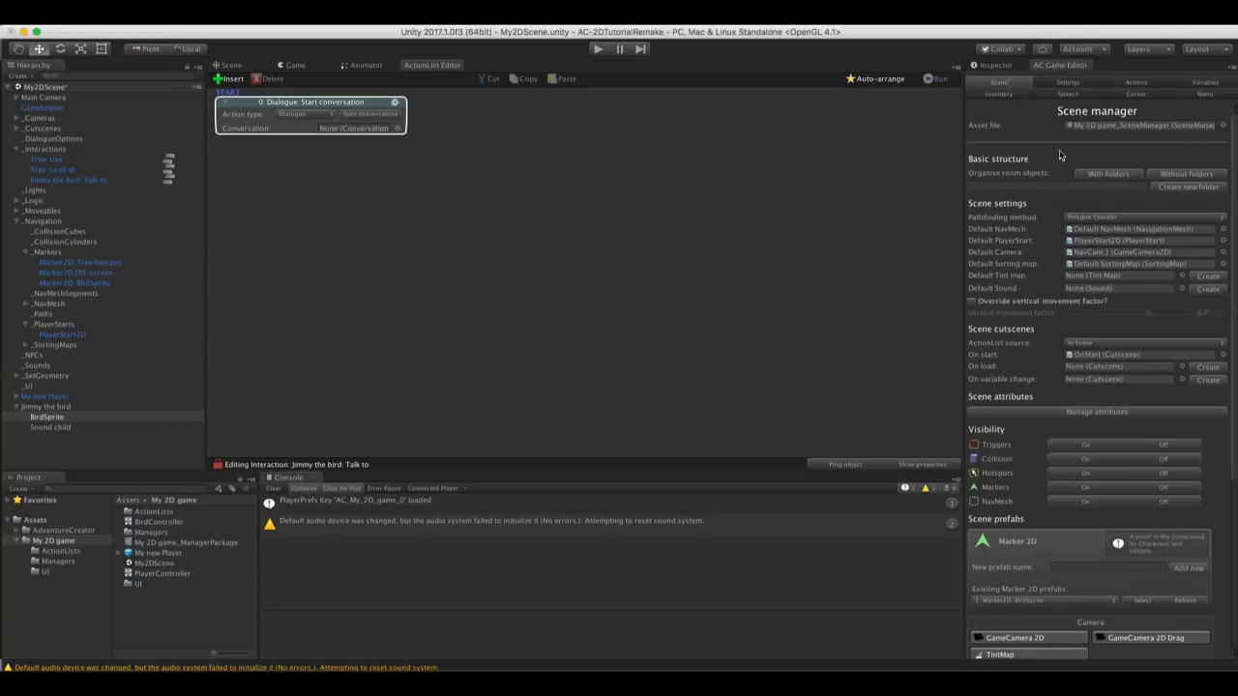
left_click_drag(1233, 184, 1230, 382)
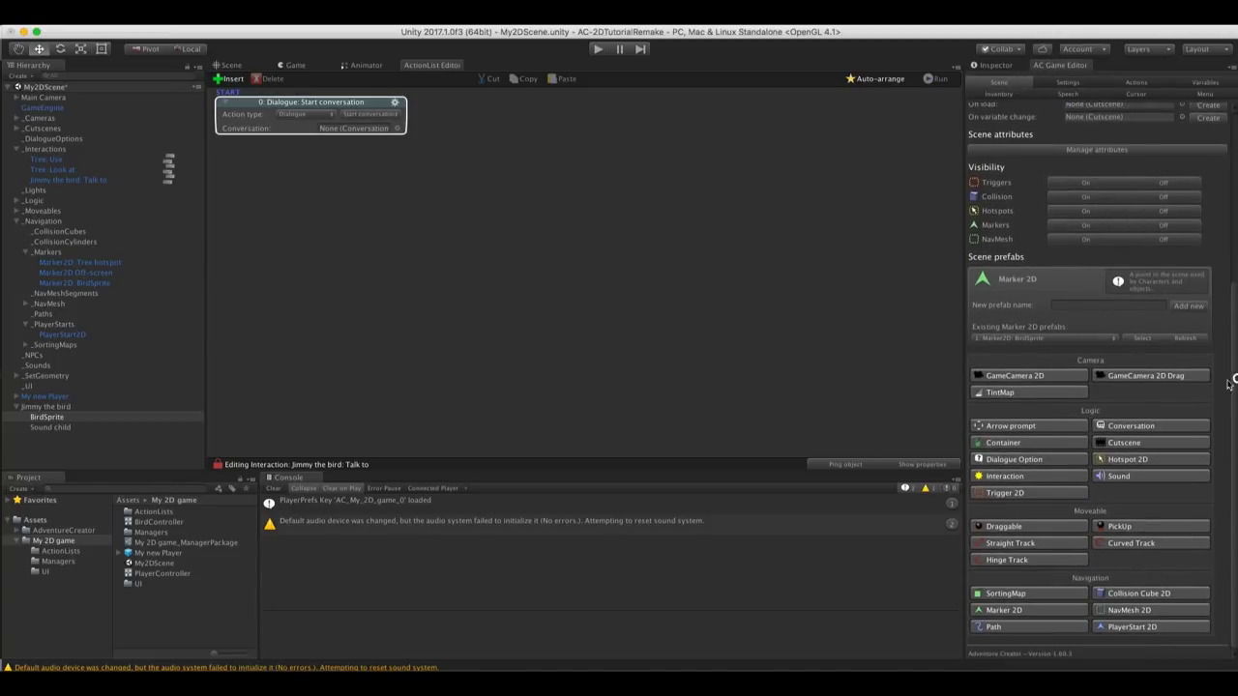
left_click(1154, 428)
left_click(1154, 428)
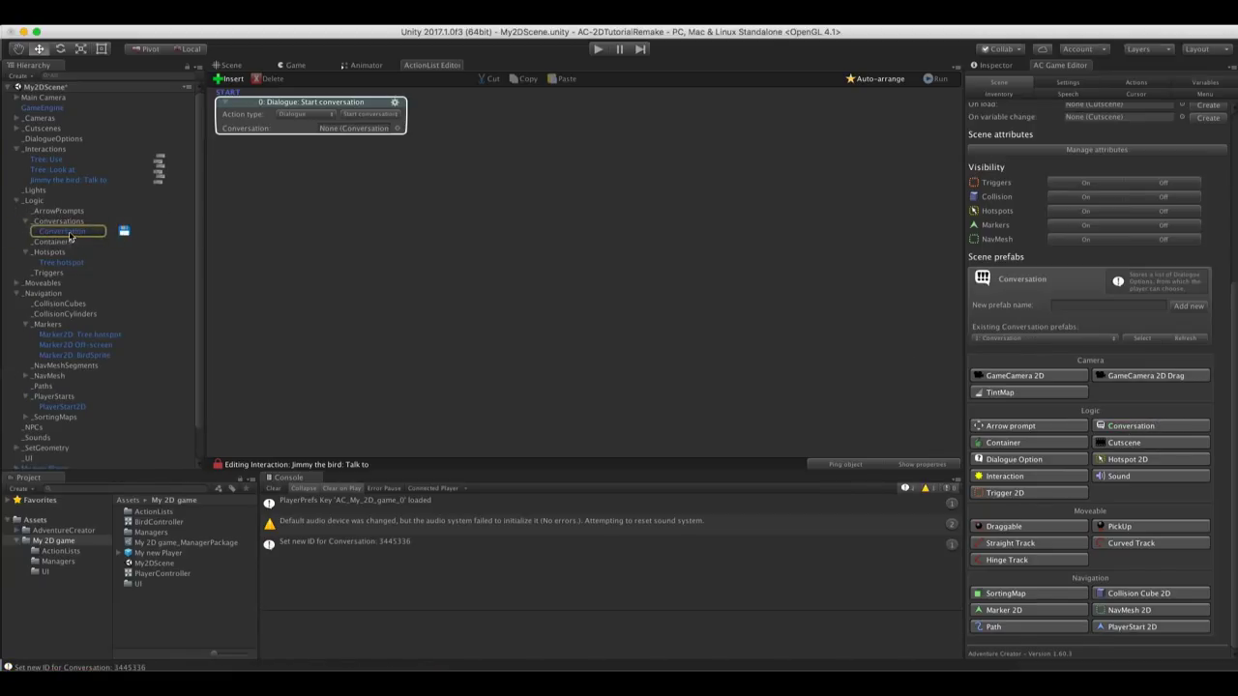
Rename the new conversation to 'Bird Conversation' and show its Inspector settings
left_click(72, 232)
key("Return")
key("Left")
type("Bird")
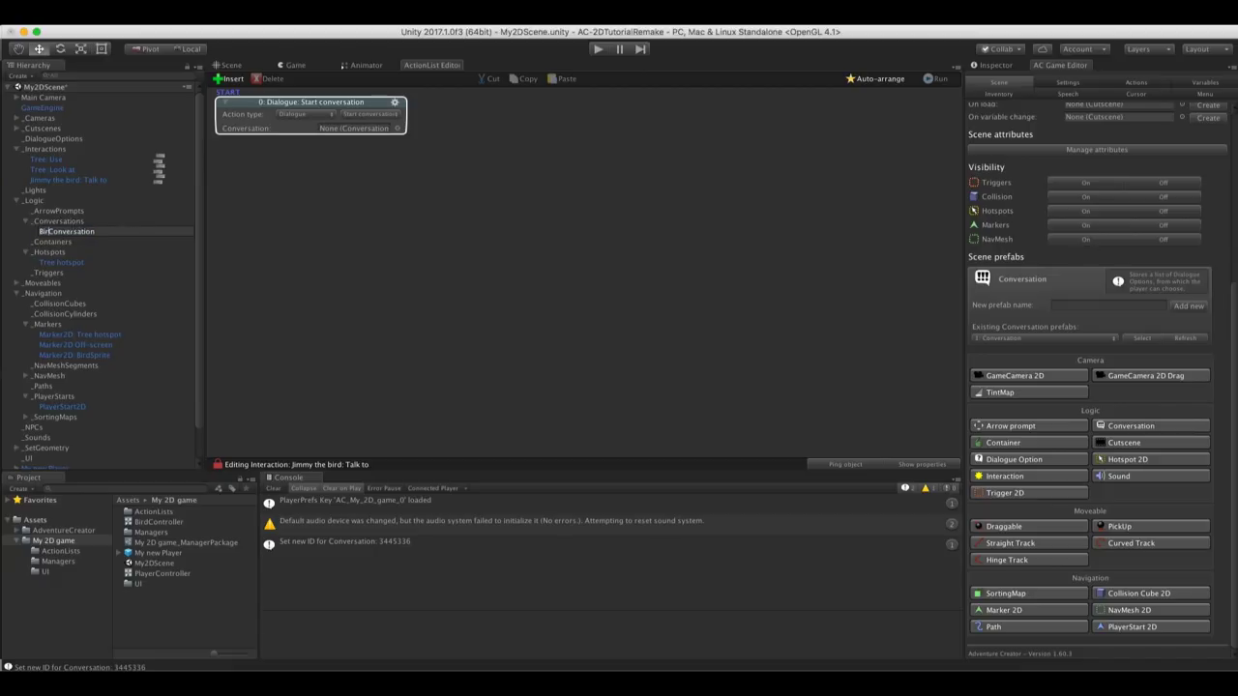
key("Return")
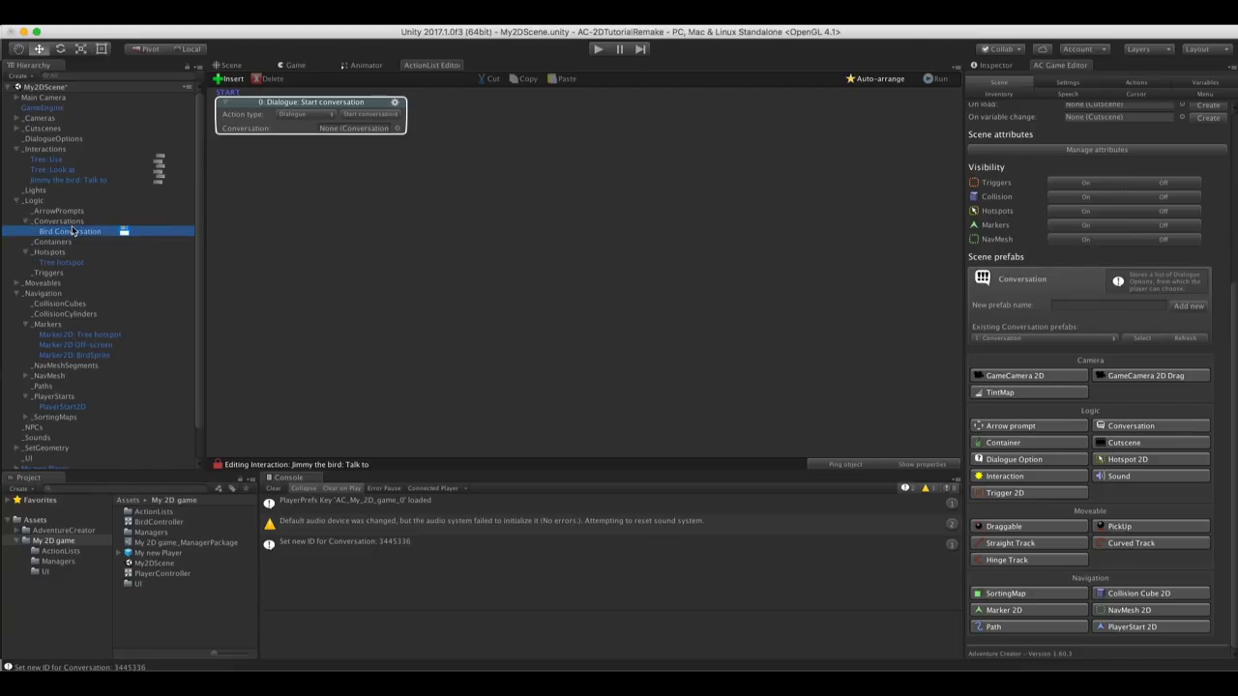
left_click(994, 65)
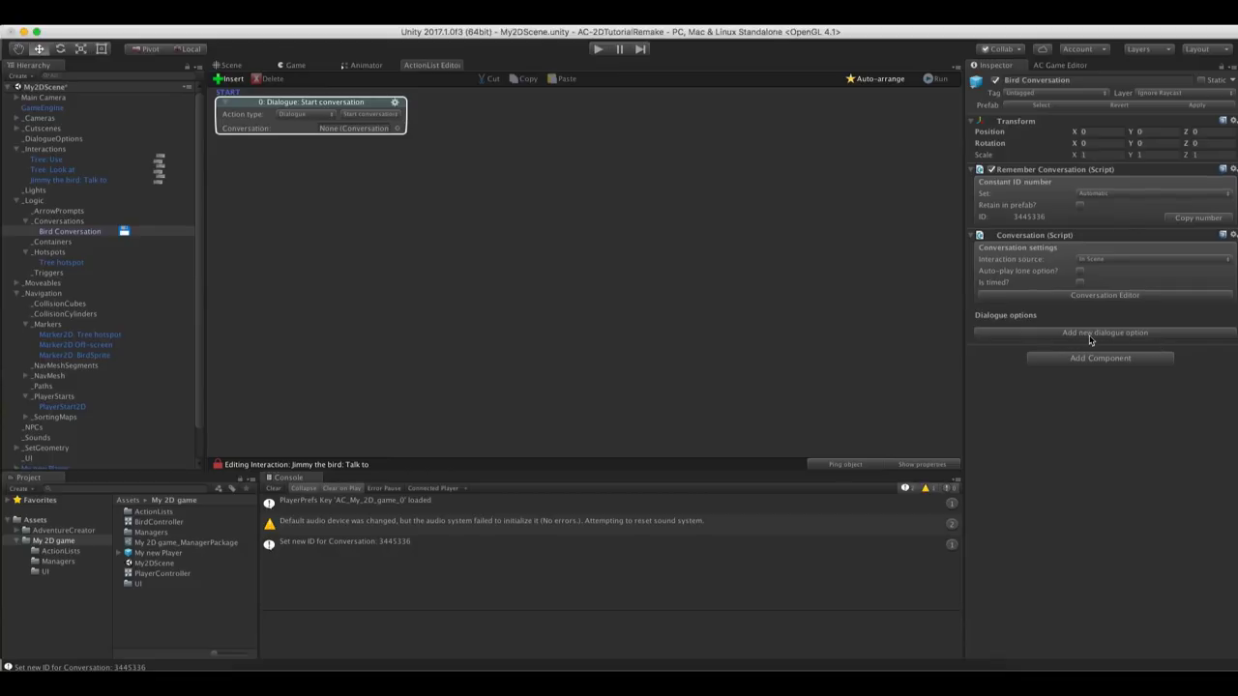
Add three dialogue options and label the first one 'Hi, bird!'
left_click(1146, 334)
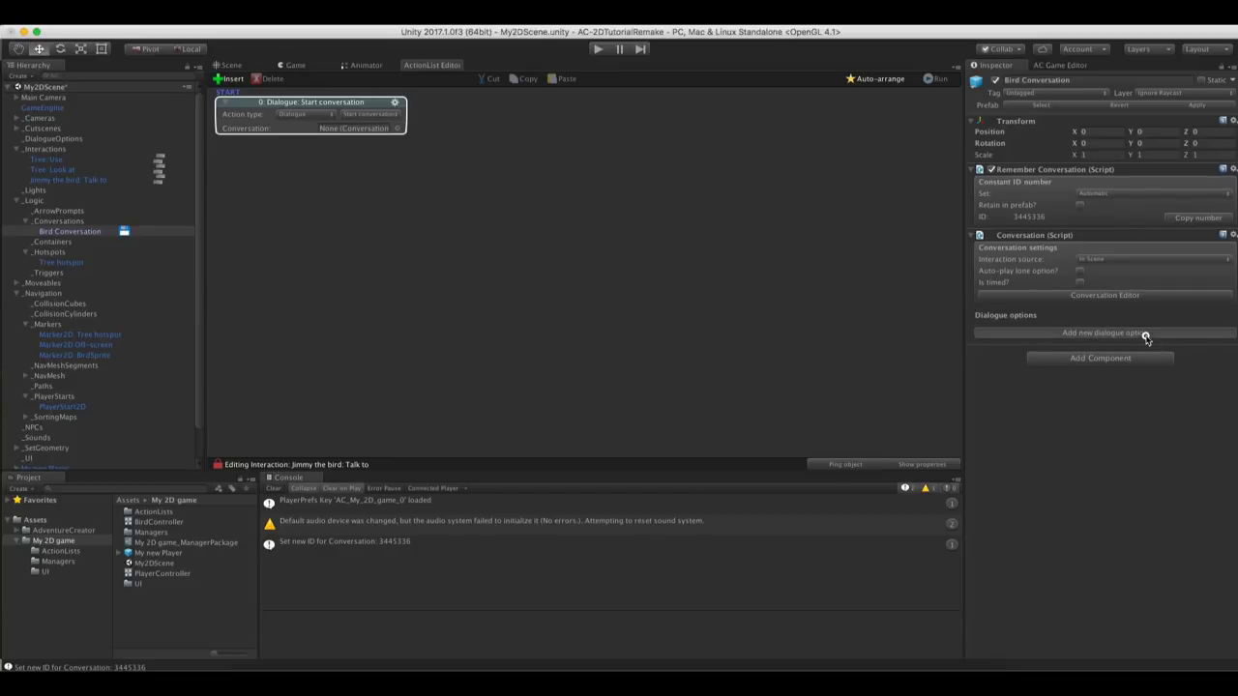
left_click(1140, 346)
left_click(1128, 359)
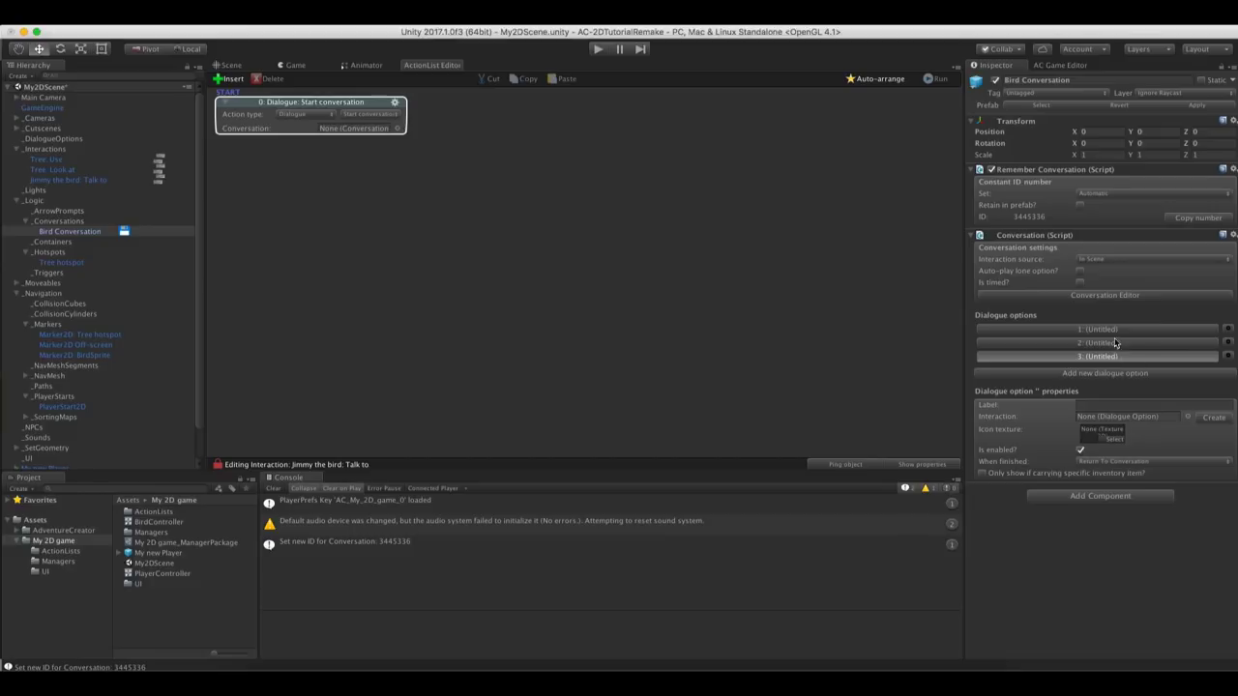
left_click(1114, 331)
left_click(1096, 403)
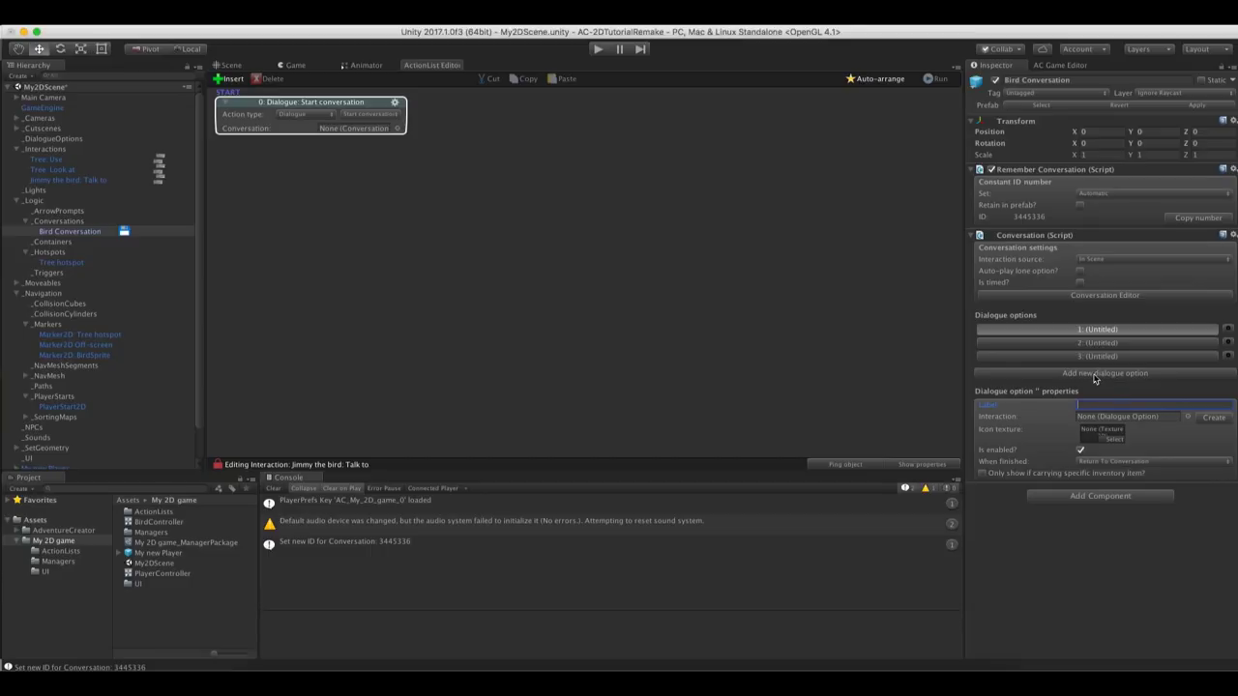
type("Hi, bird!")
Label the second option 'Wow, you talk!' and the third 'Well, bye.'
left_click(1093, 342)
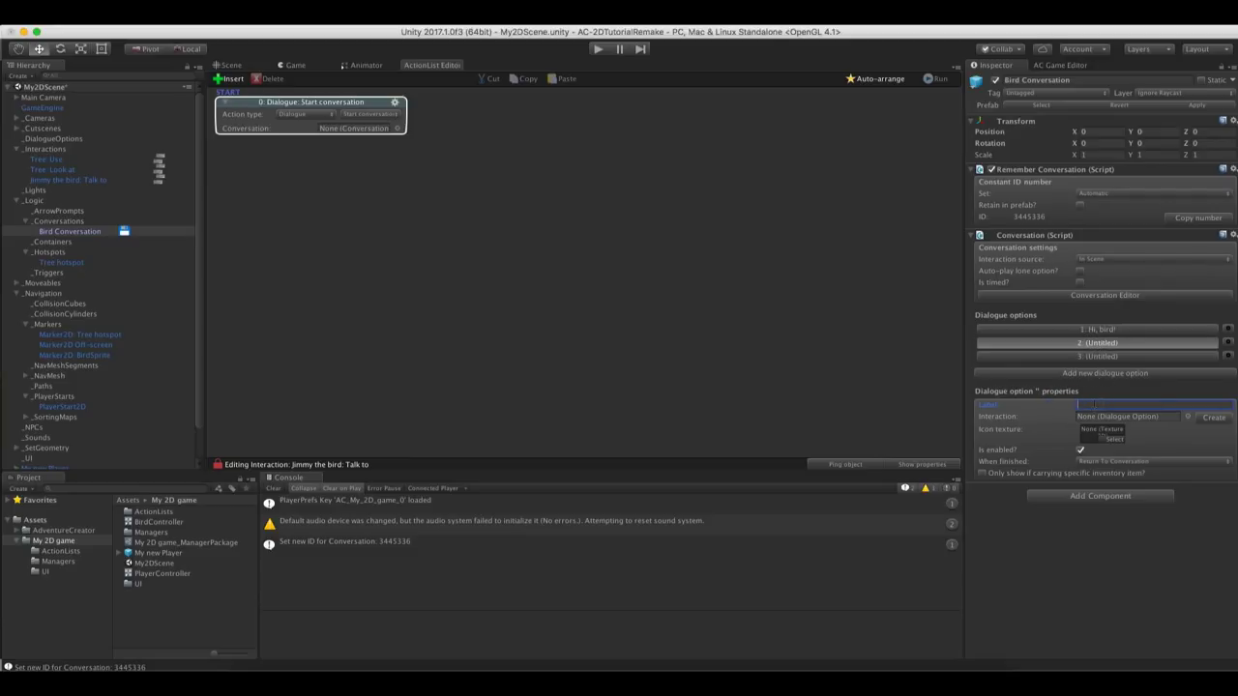
type("Wow, you talk1")
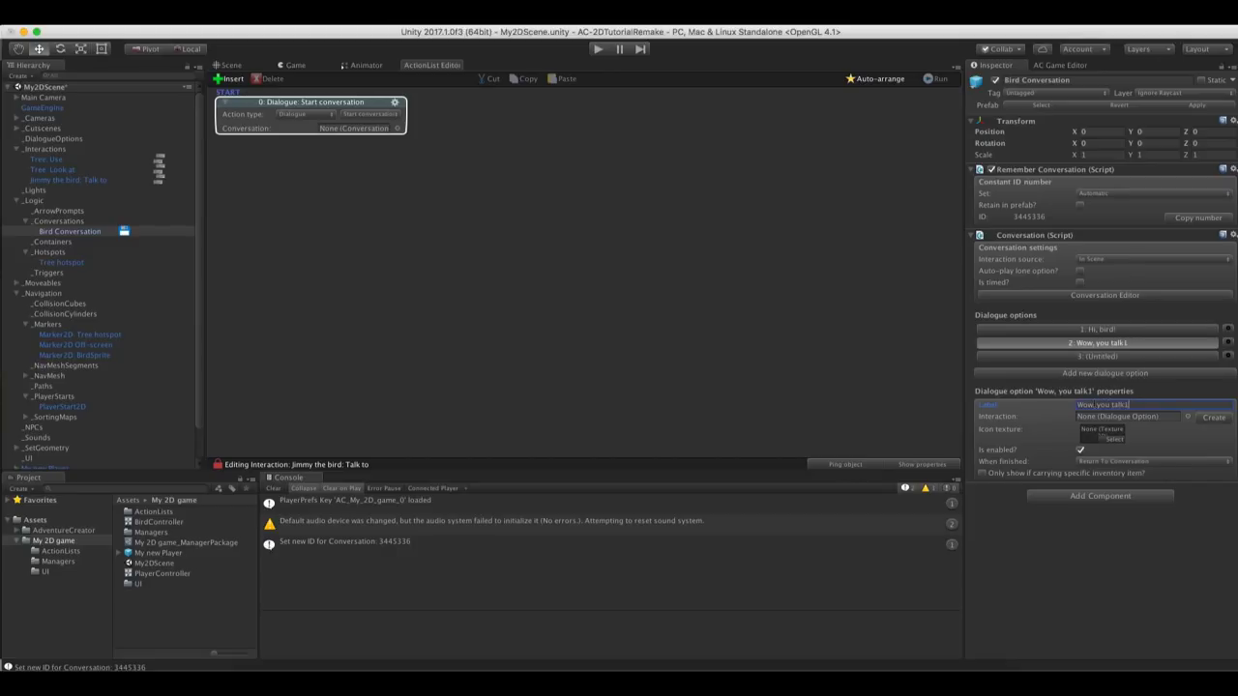
key("BackSpace")
type("!")
left_click(1094, 356)
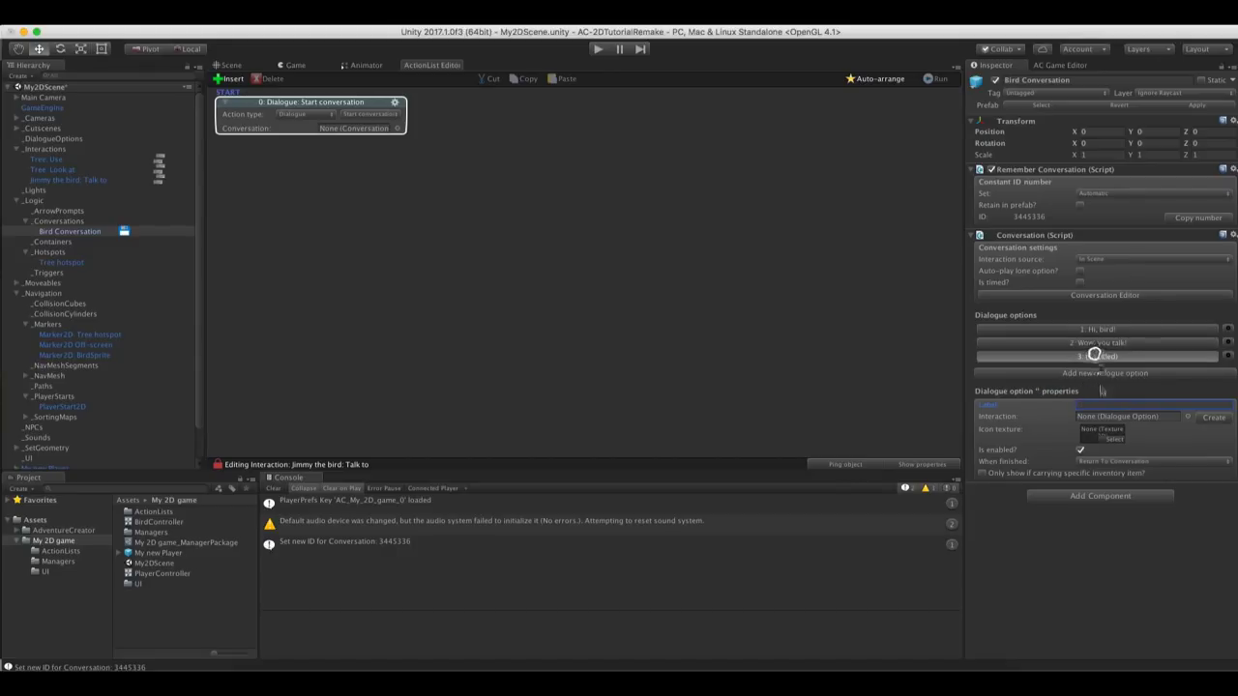
type("Well, bye.")
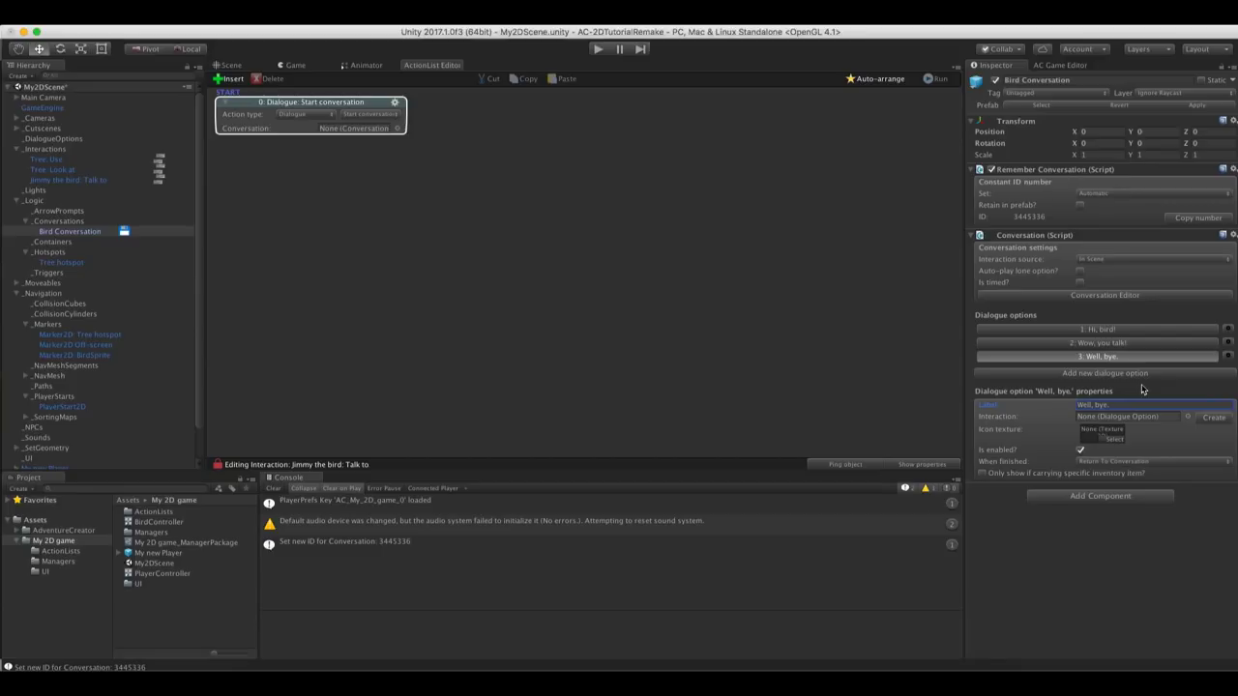
Assign Bird Conversation to the Start conversation action and tick Override options? for per-option branches
left_click(301, 104)
left_click(397, 128)
left_click_drag(537, 199, 486, 92)
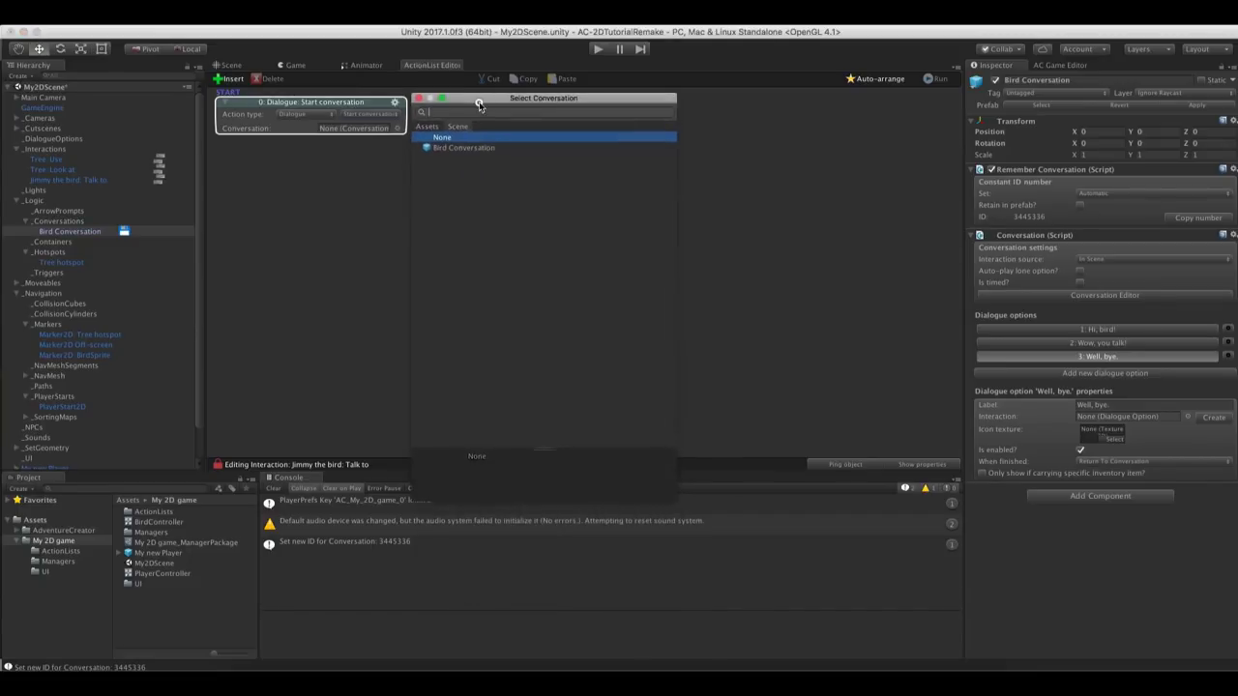
double_click(501, 143)
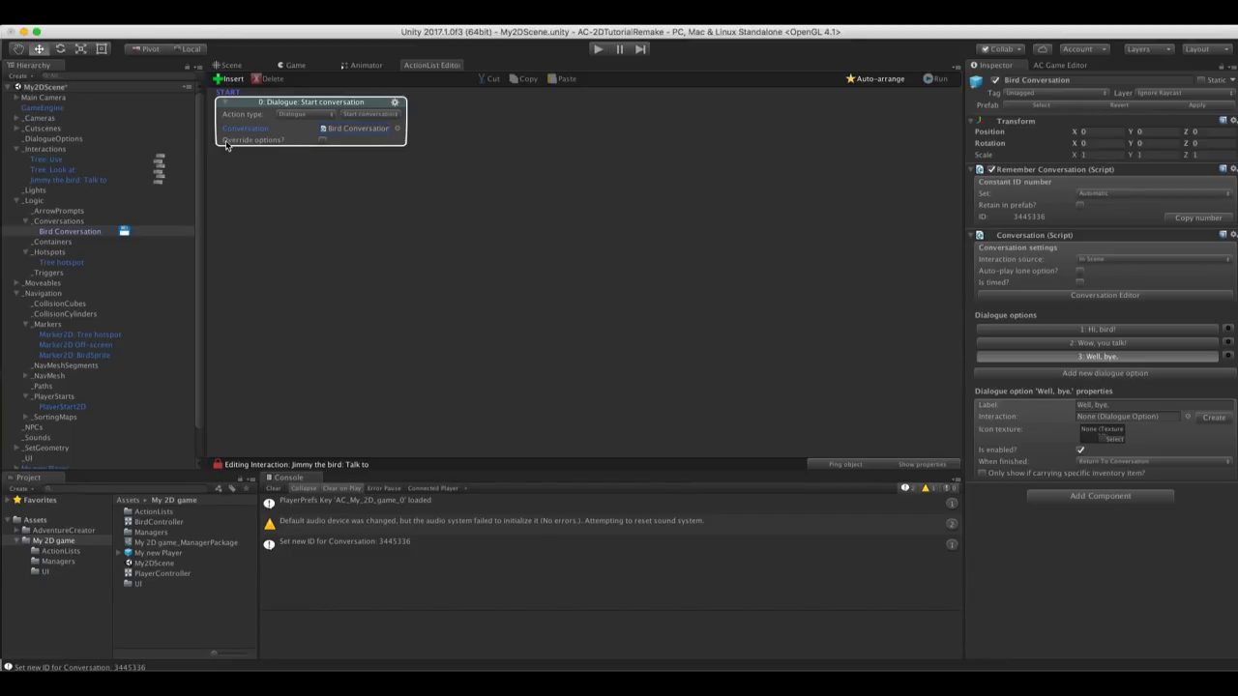
left_click(323, 142)
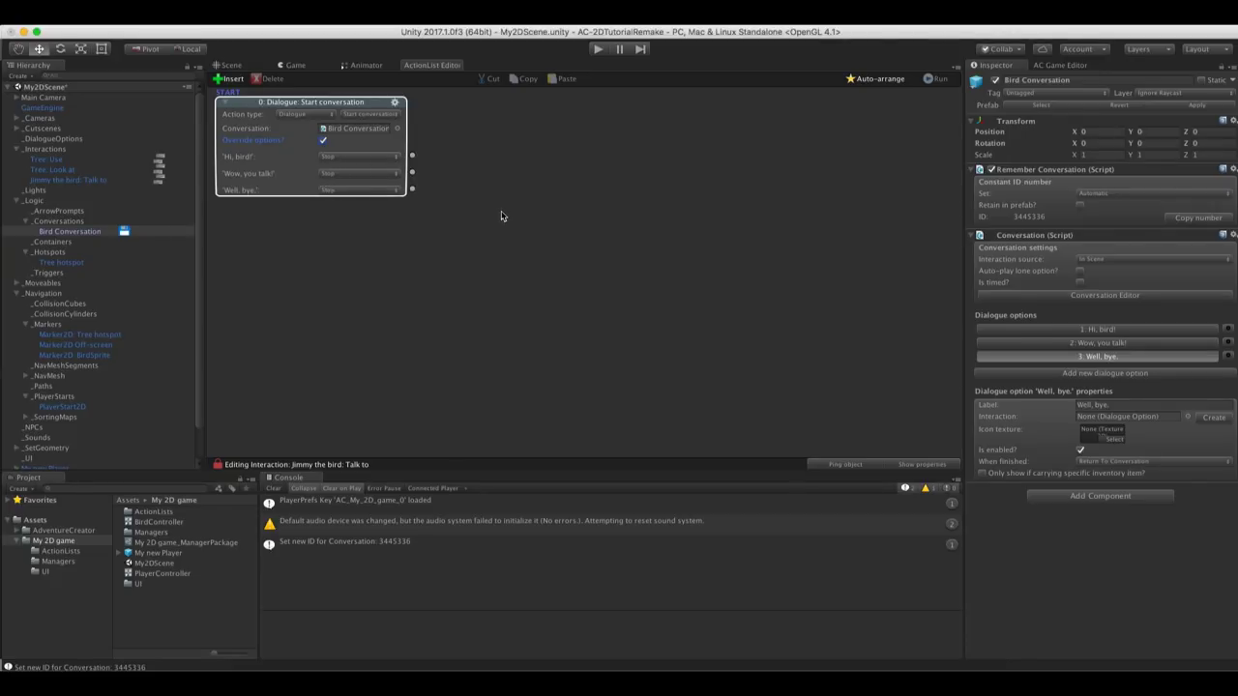
Link the 'Hi, bird!' option to a player speech line saying 'Hi, bird!'
left_click_drag(412, 155, 546, 119)
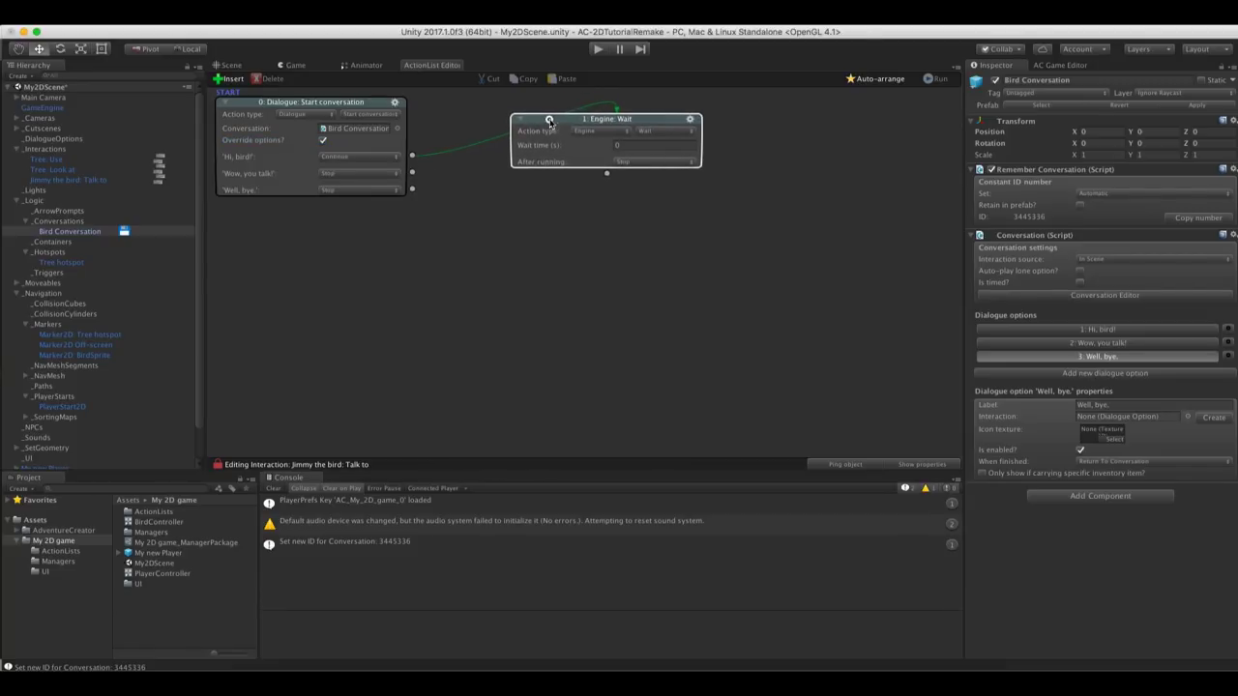
left_click(594, 131)
left_click(598, 121)
left_click(618, 145)
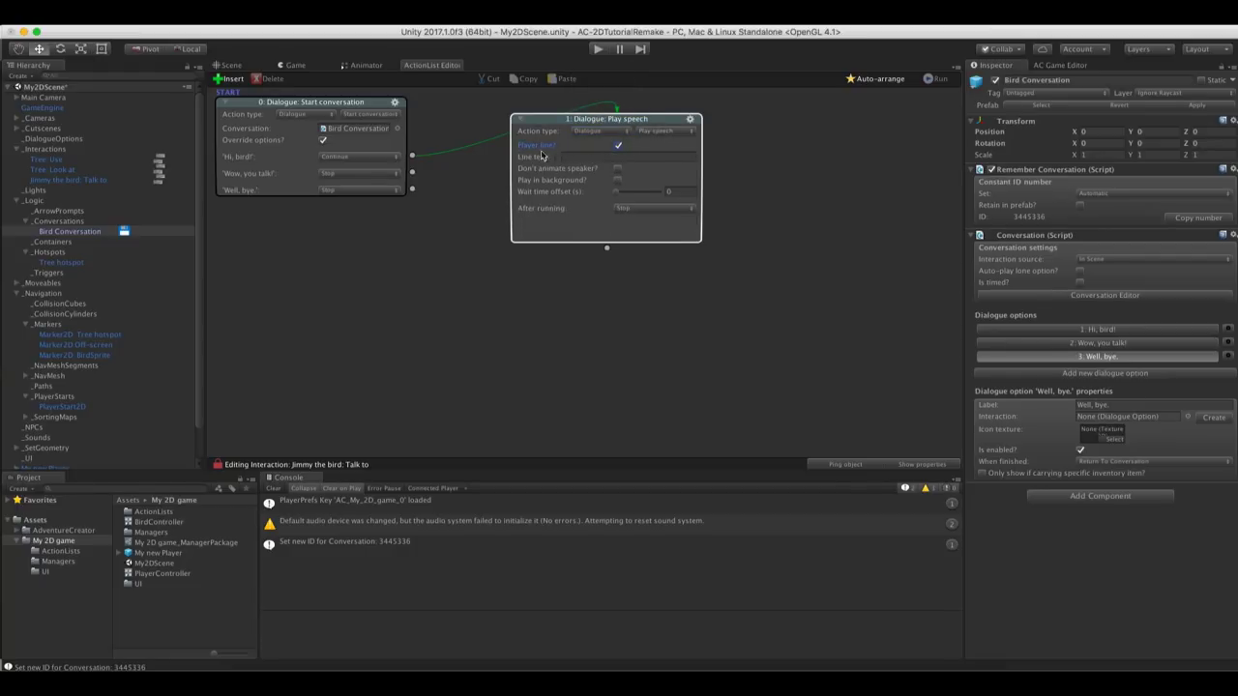
left_click(574, 158)
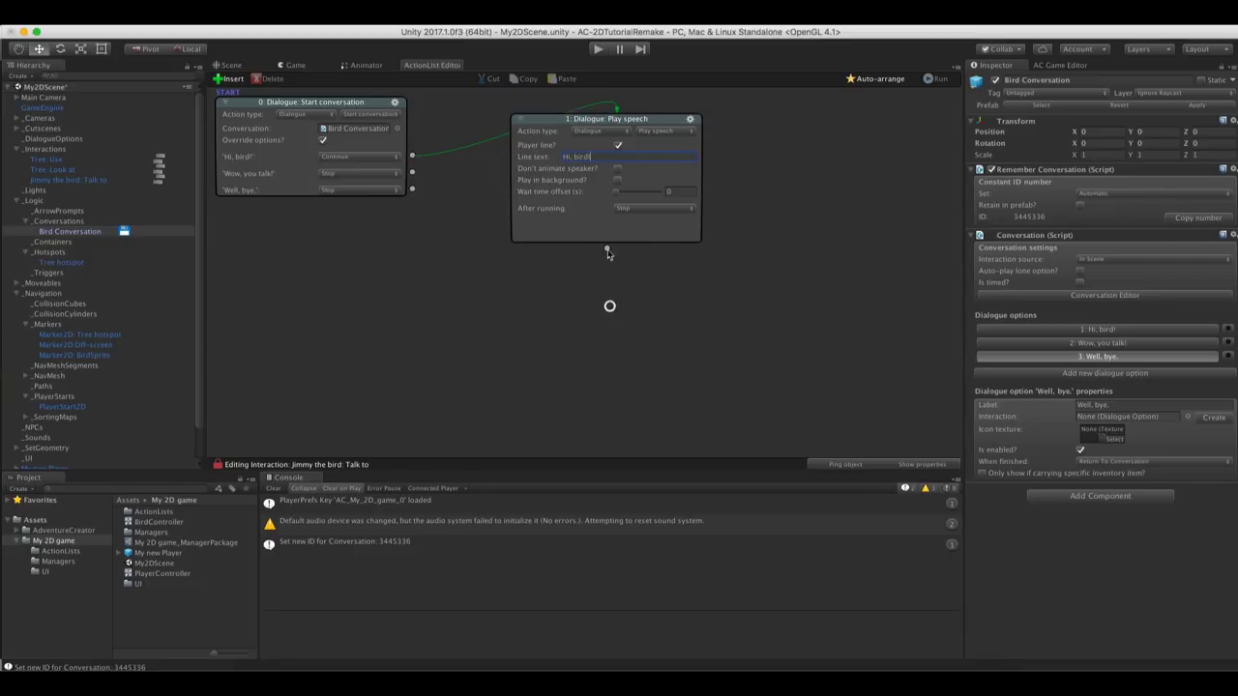
Add Jimmy the bird's reply 'Hi yourself!', loop it back to the conversation, and collapse it
left_click_drag(606, 248, 610, 275)
left_click(607, 290)
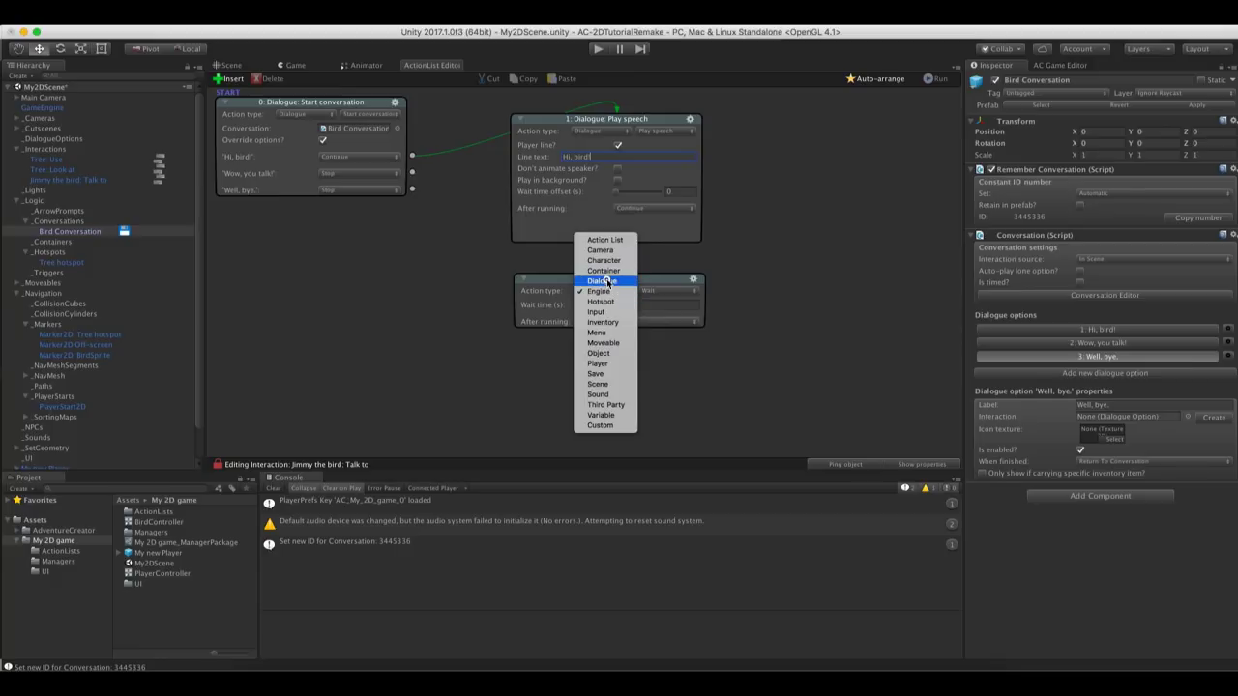
left_click(601, 281)
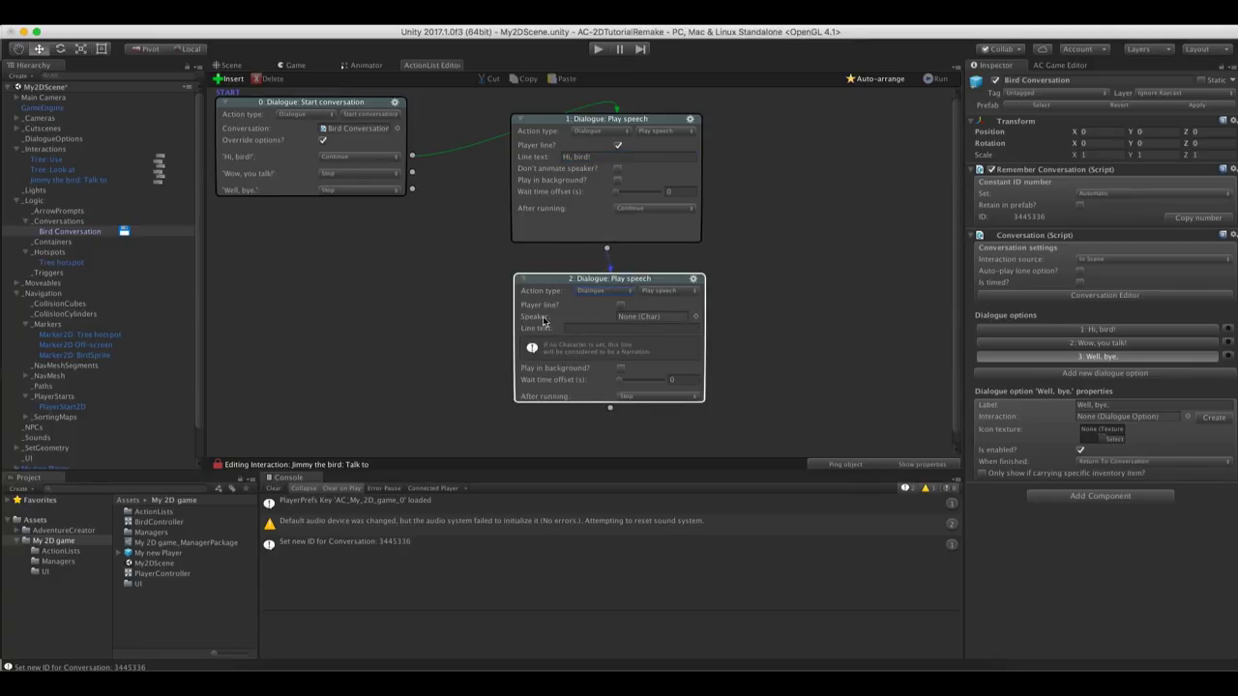
left_click(694, 316)
left_click(462, 142)
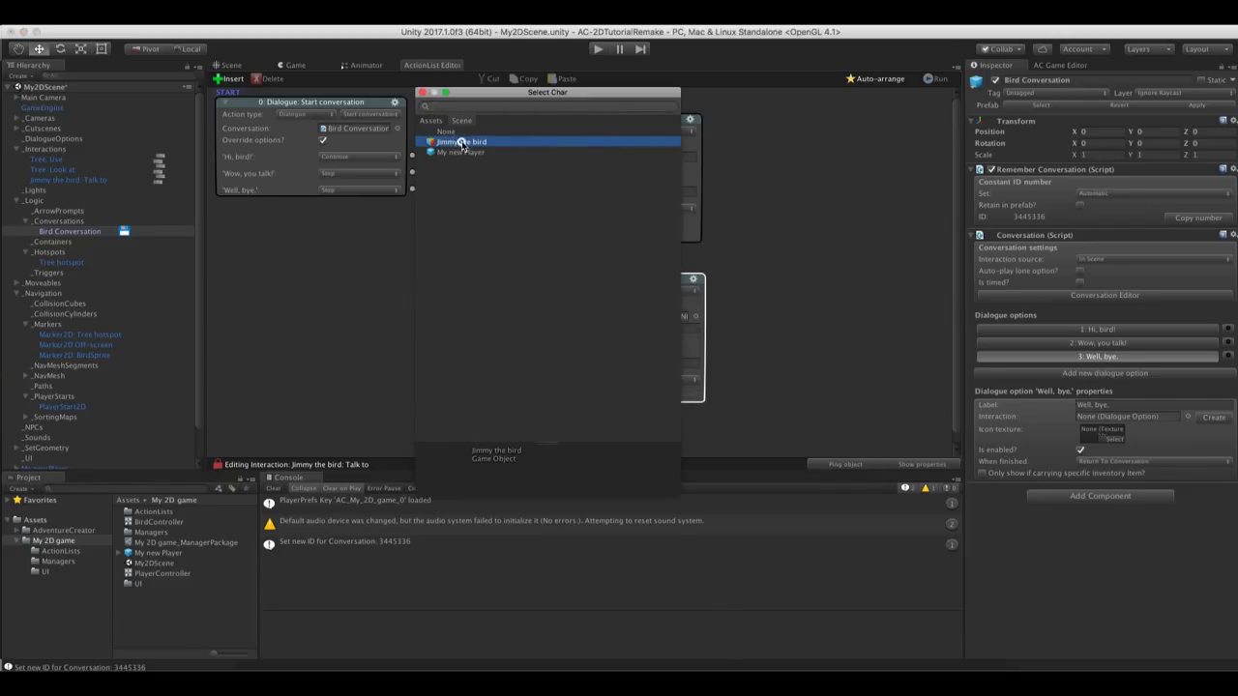
double_click(461, 142)
left_click(588, 327)
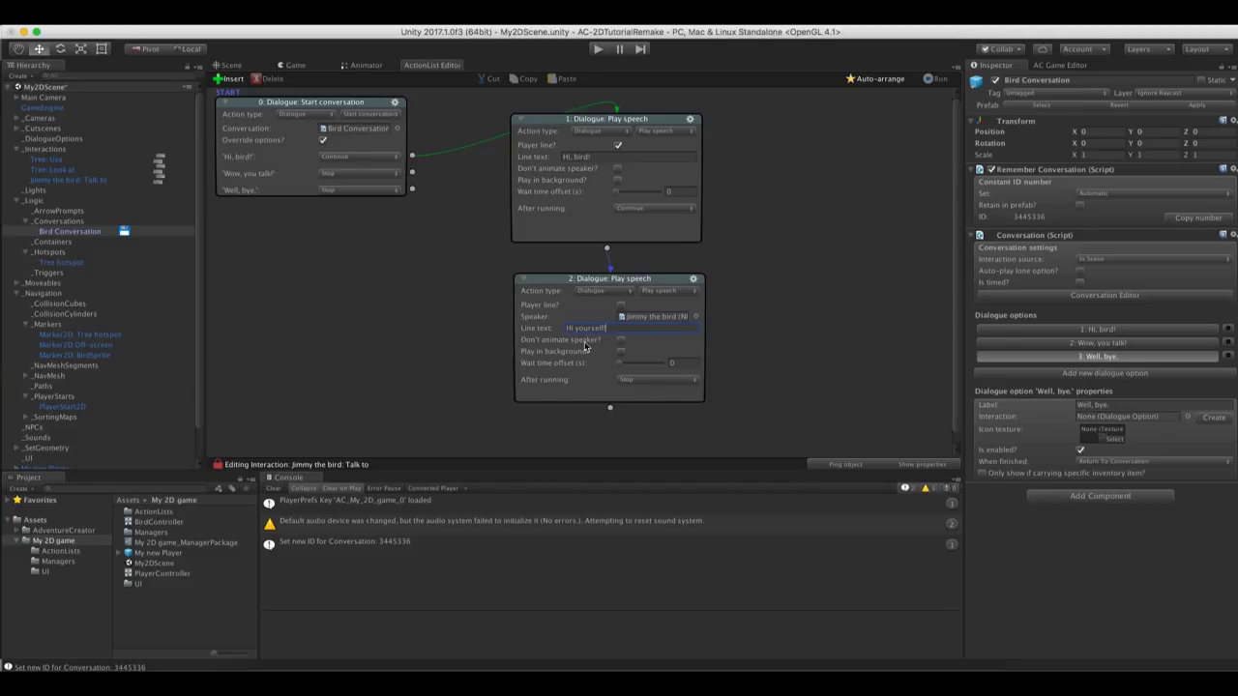
left_click_drag(609, 413, 327, 124)
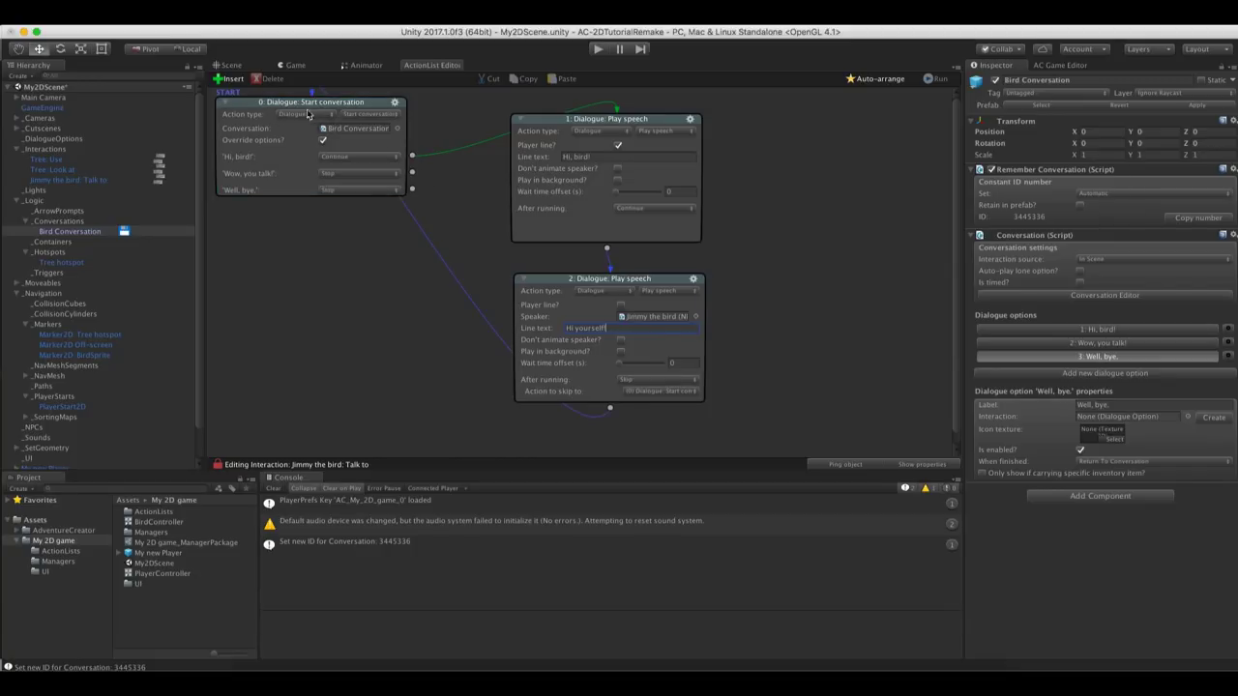
left_click(522, 278)
Tidy the Hi, bird! nodes and link 'Wow, you talk!' to a matching player speech line
left_click(517, 119)
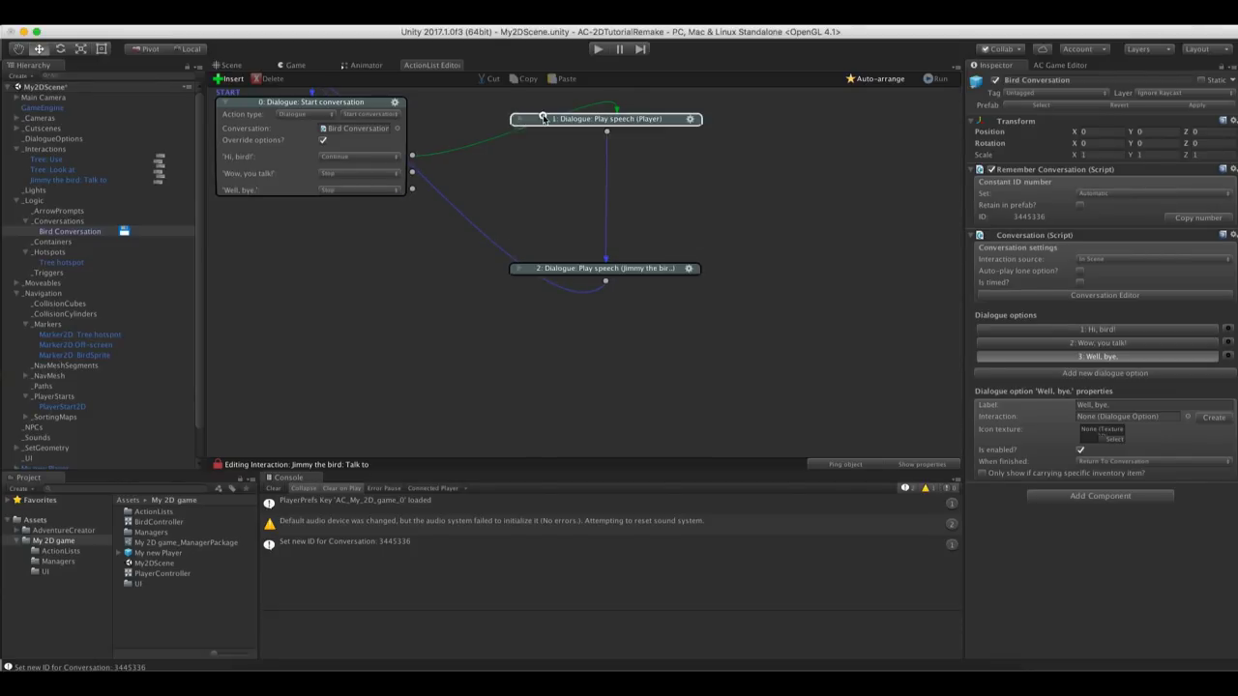
left_click_drag(564, 269, 564, 148)
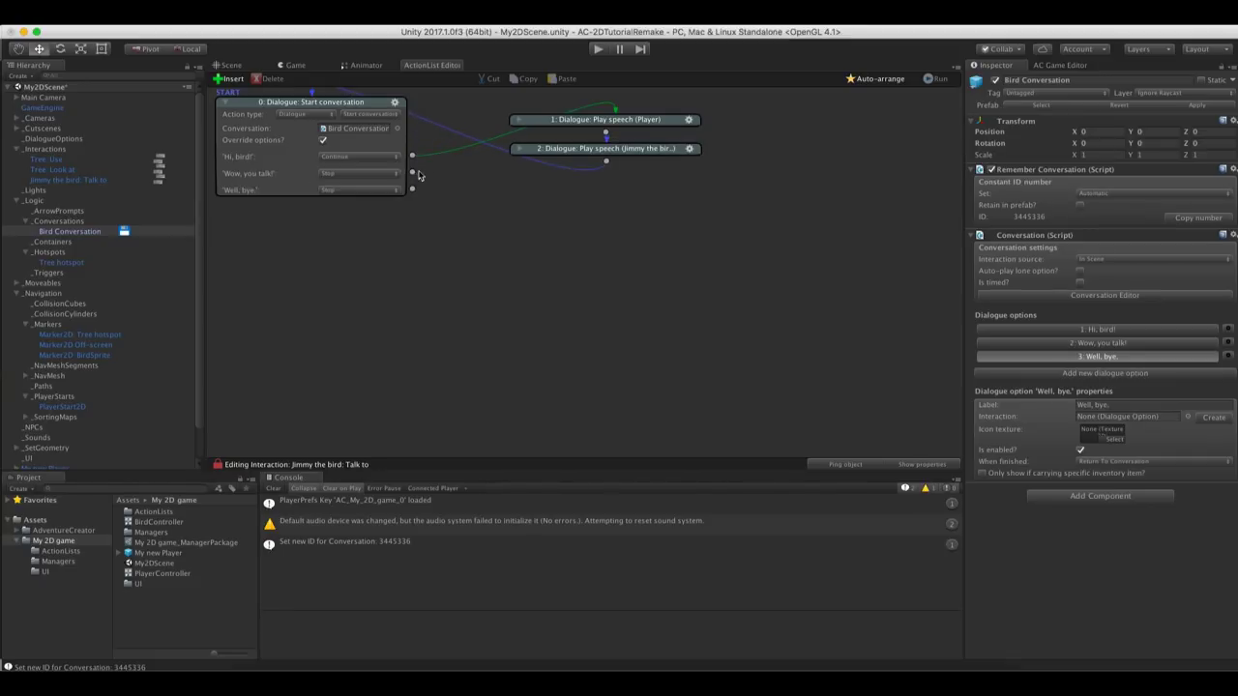
left_click_drag(414, 176, 525, 194)
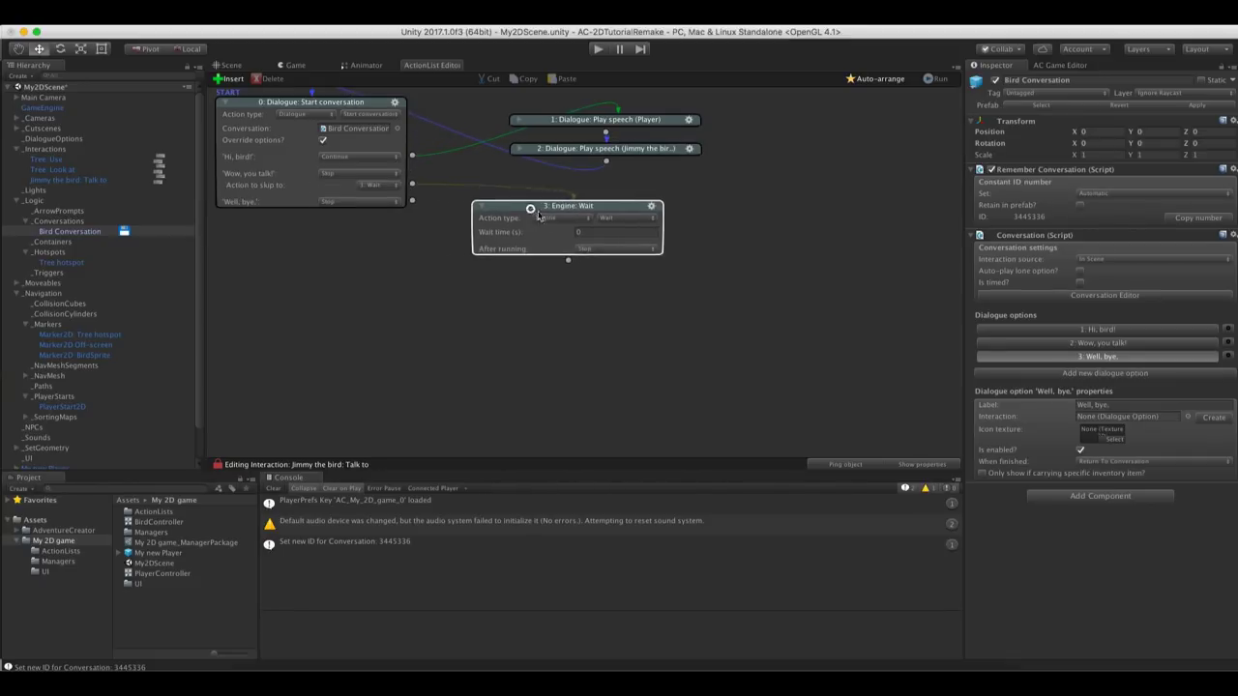
left_click(541, 217)
left_click(556, 205)
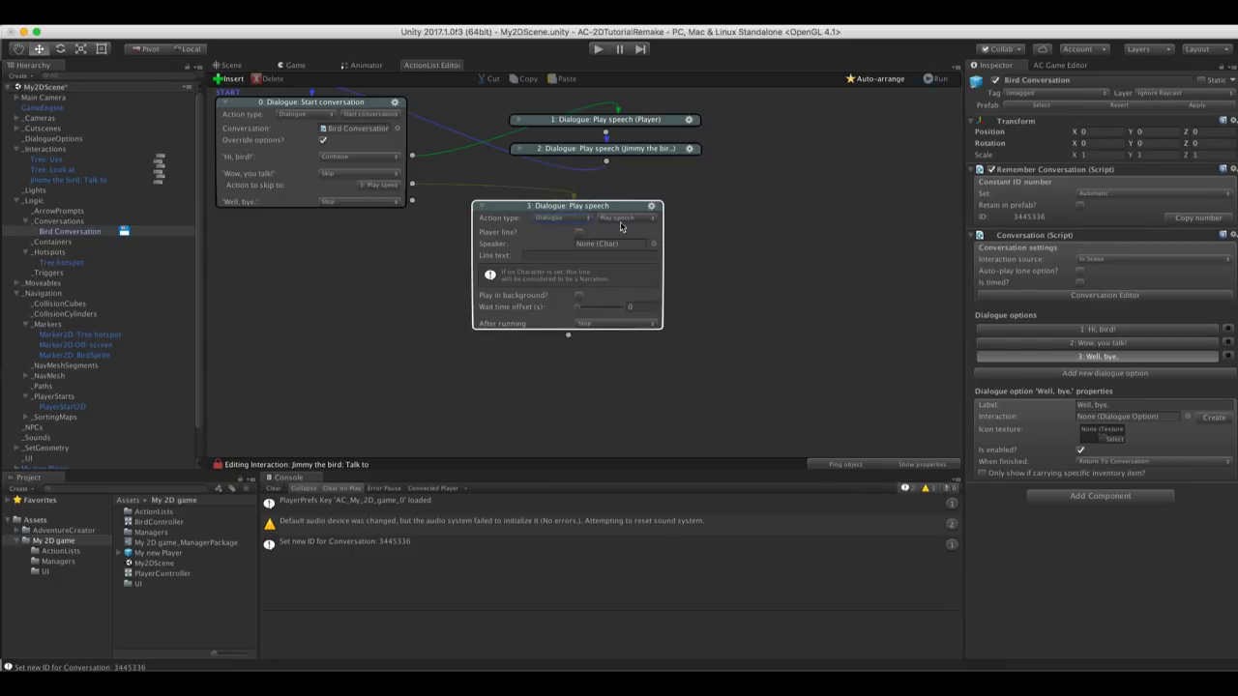
left_click(580, 233)
left_click(550, 243)
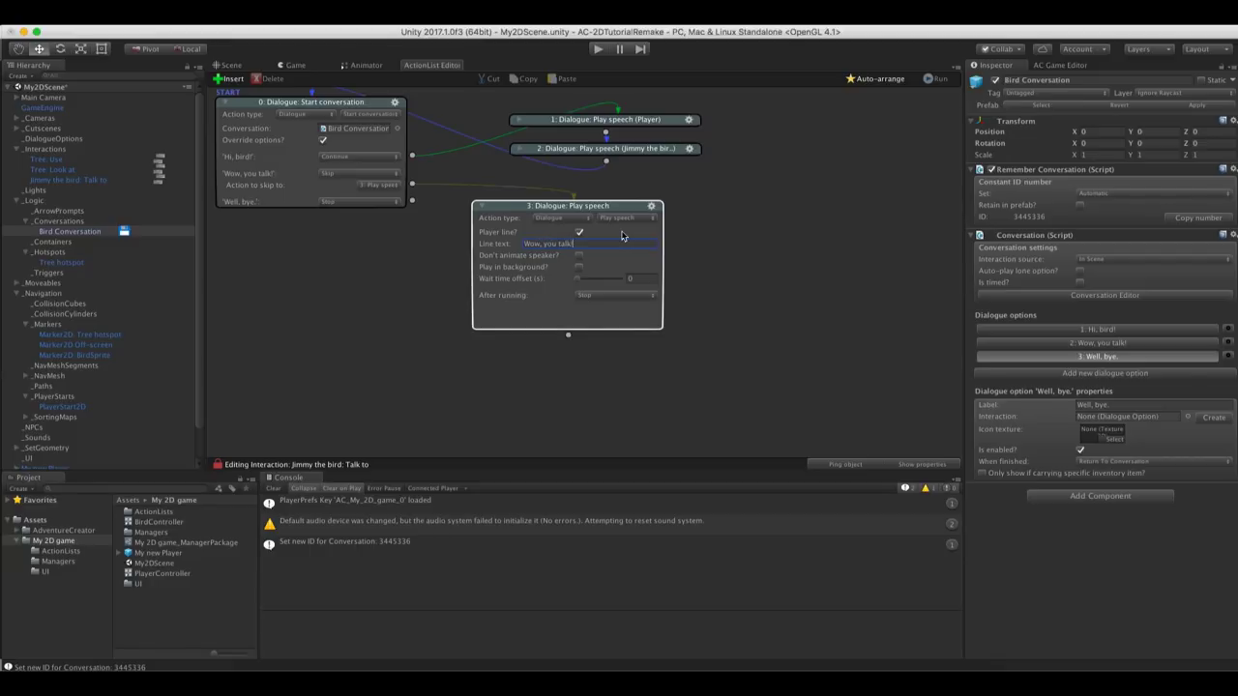
Add Jimmy the bird's reply 'And I eat! Got any food on you?', then collapse and arrange both nodes
left_click_drag(568, 335, 568, 350)
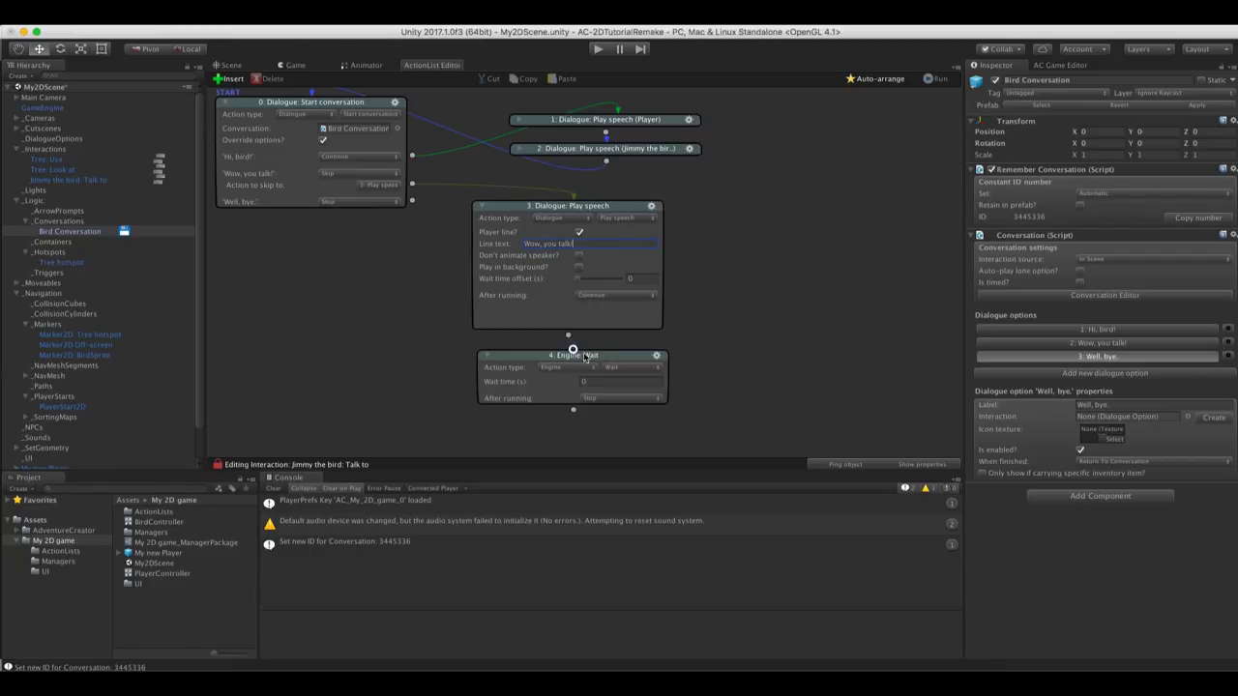
left_click(558, 369)
left_click(564, 358)
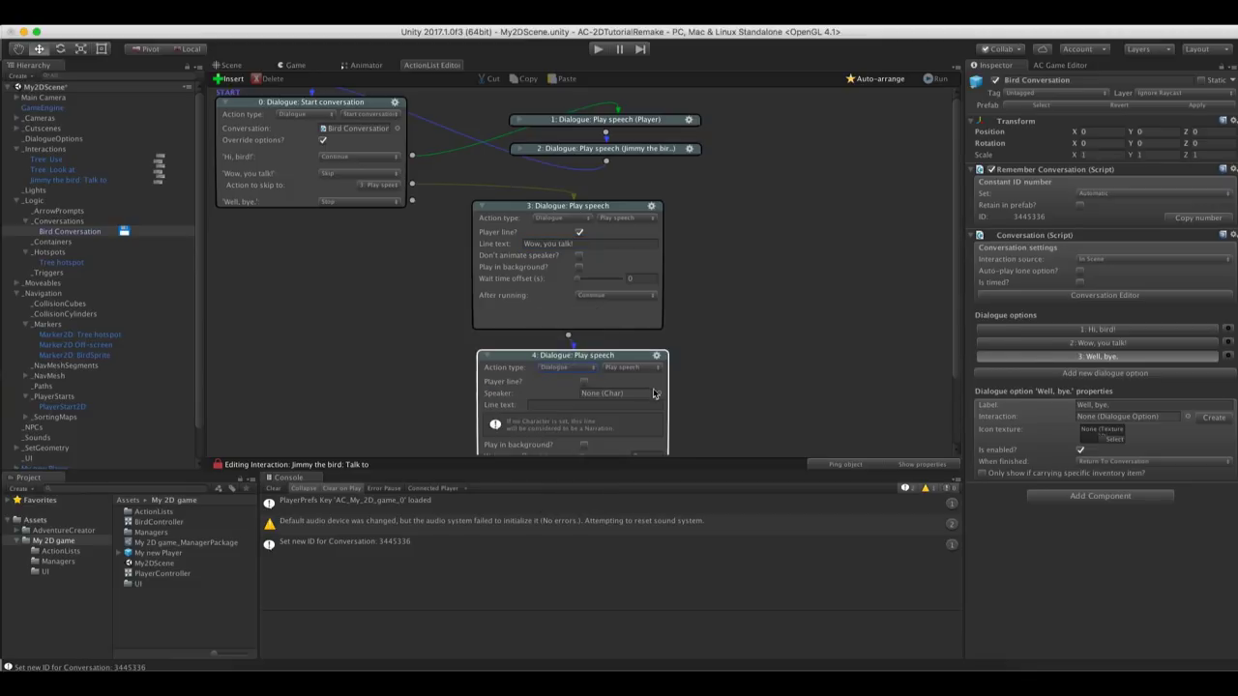
left_click(659, 394)
double_click(464, 142)
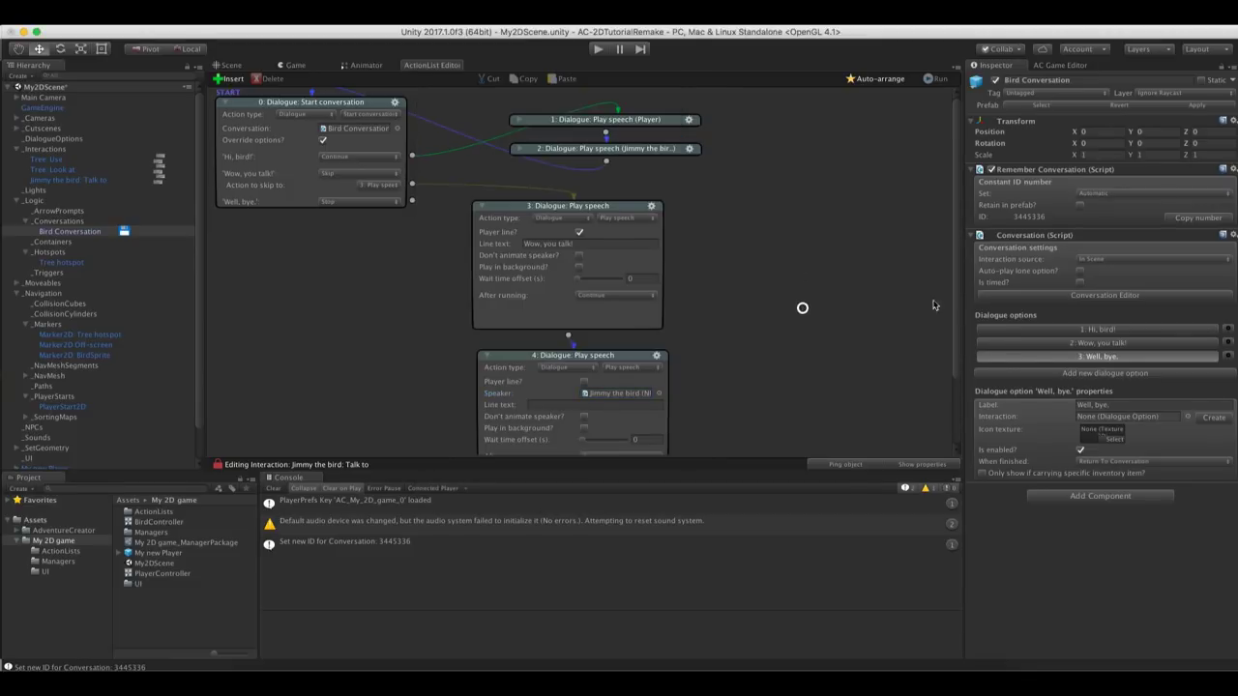
scroll(956, 326, "down", 2)
left_click(552, 367)
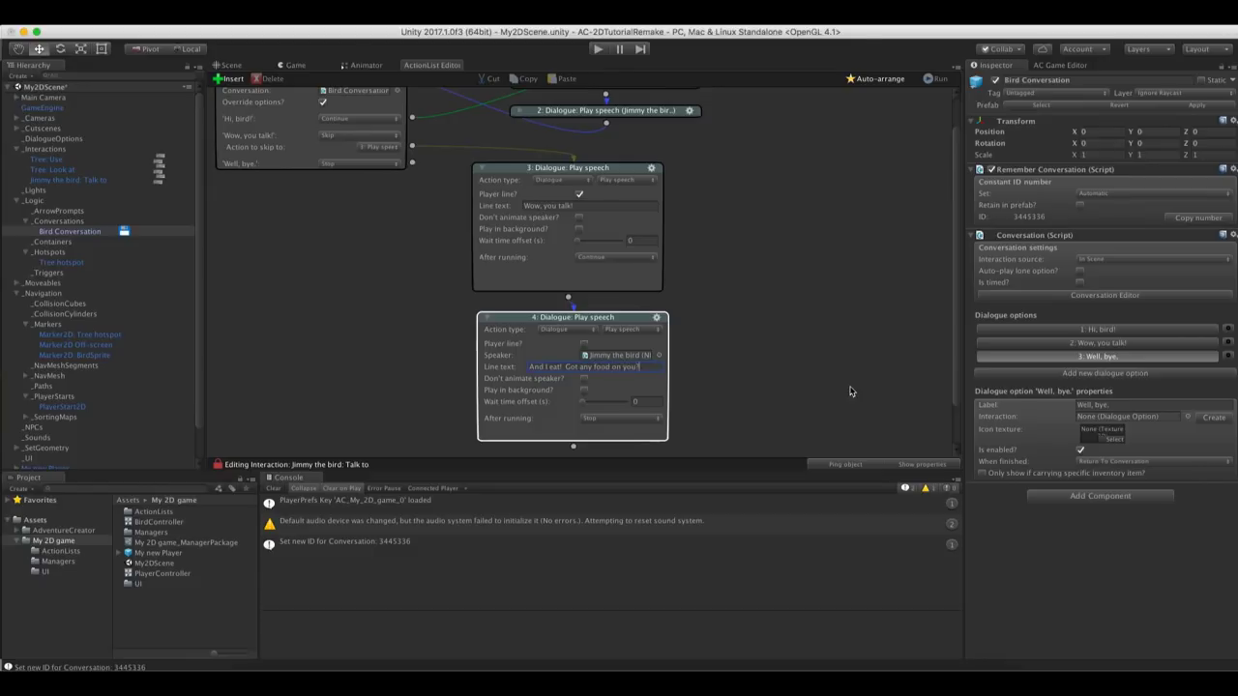
left_click(484, 318)
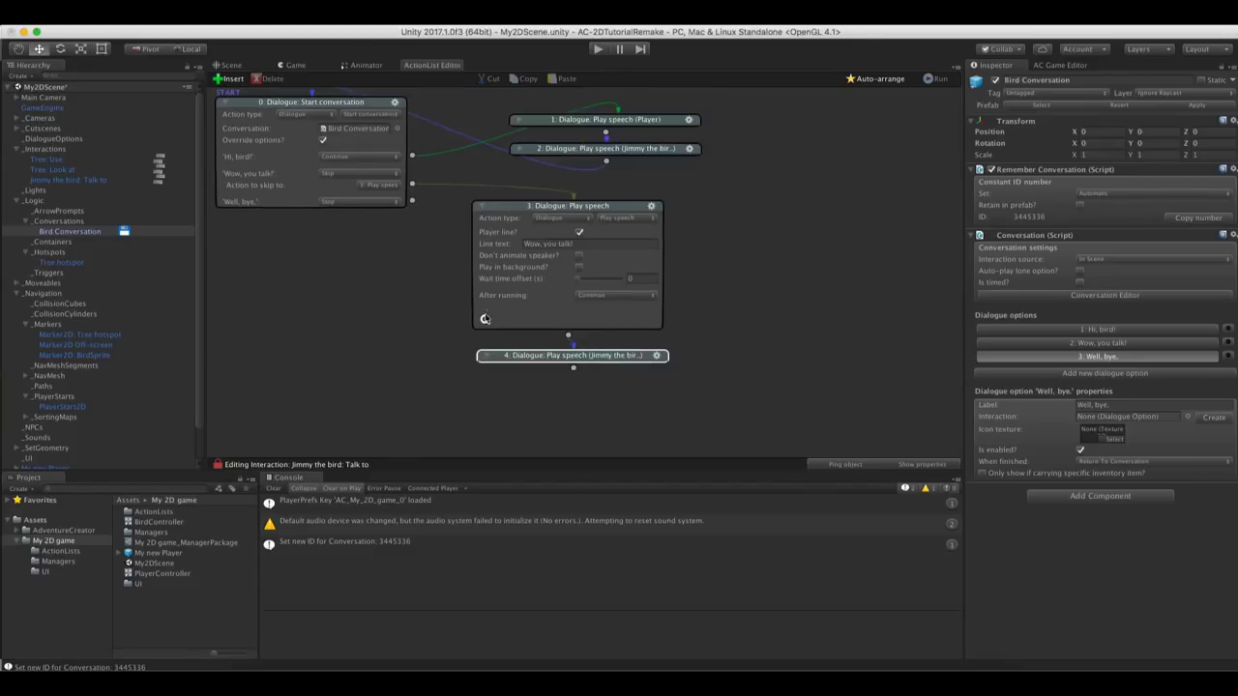
left_click(481, 205)
left_click_drag(539, 355, 314, 148)
left_click(530, 289)
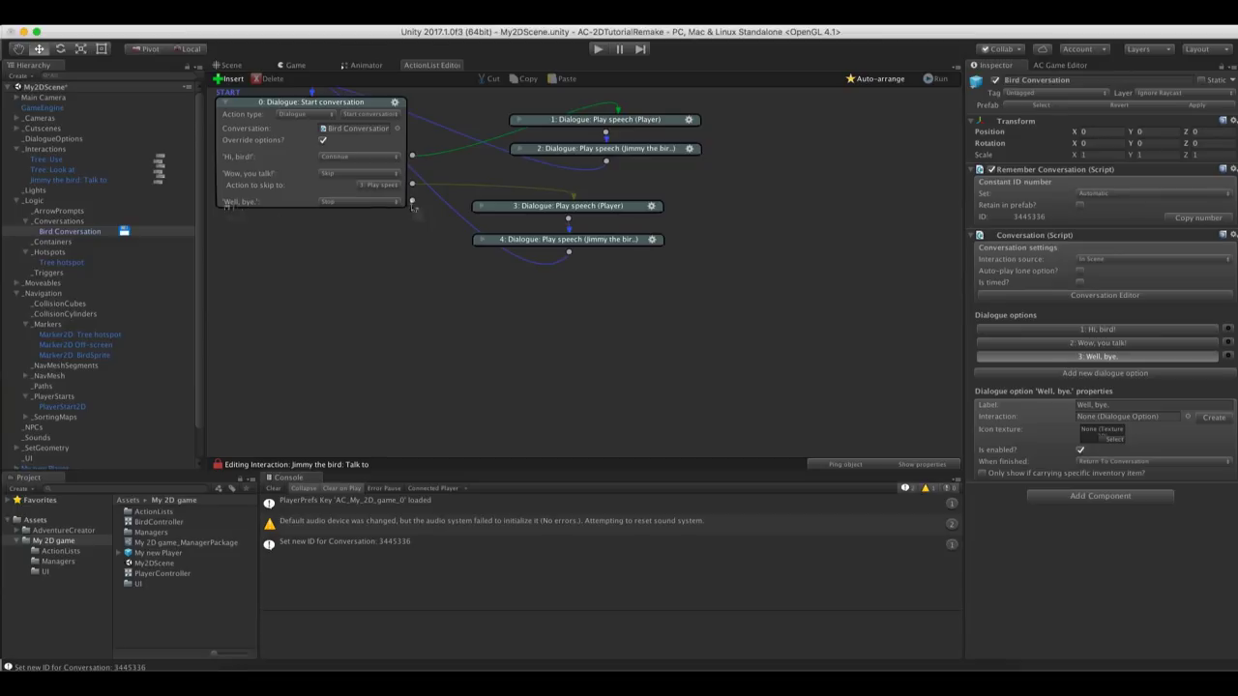
Link 'Well, bye.' to a player speech line 'Well, bye.' and start Play mode to test
left_click_drag(413, 205, 255, 260)
left_click(331, 275)
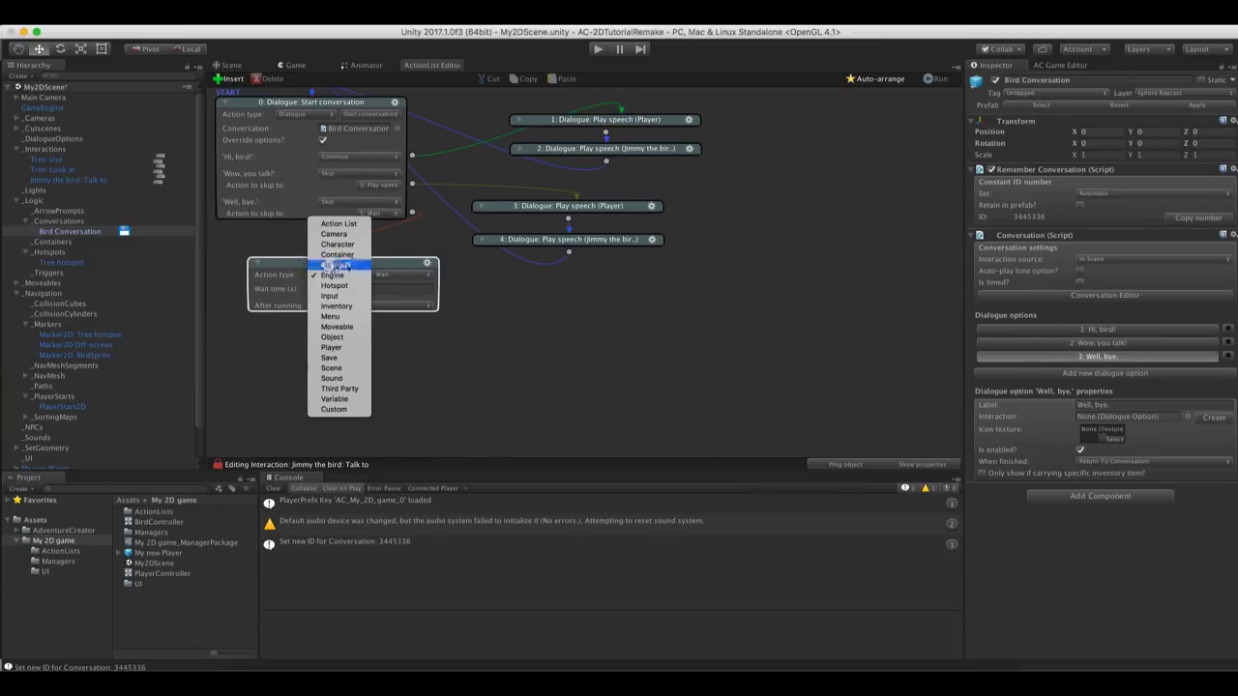
left_click(335, 265)
left_click(359, 289)
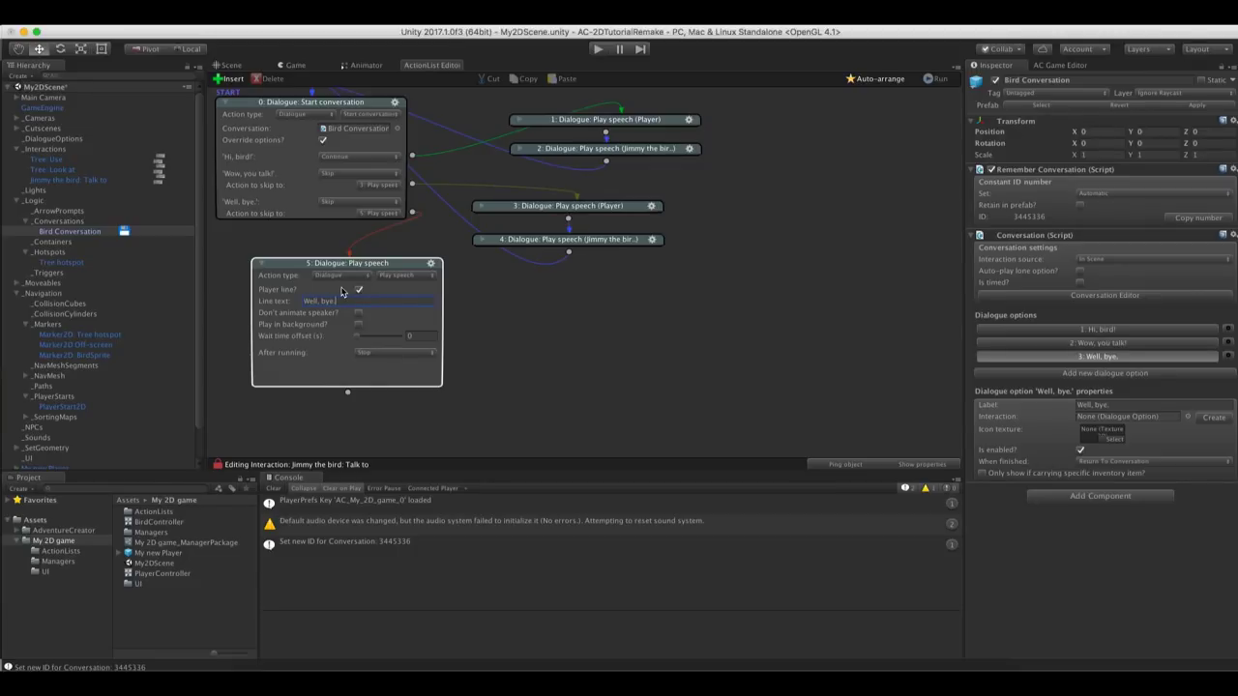
left_click(480, 324)
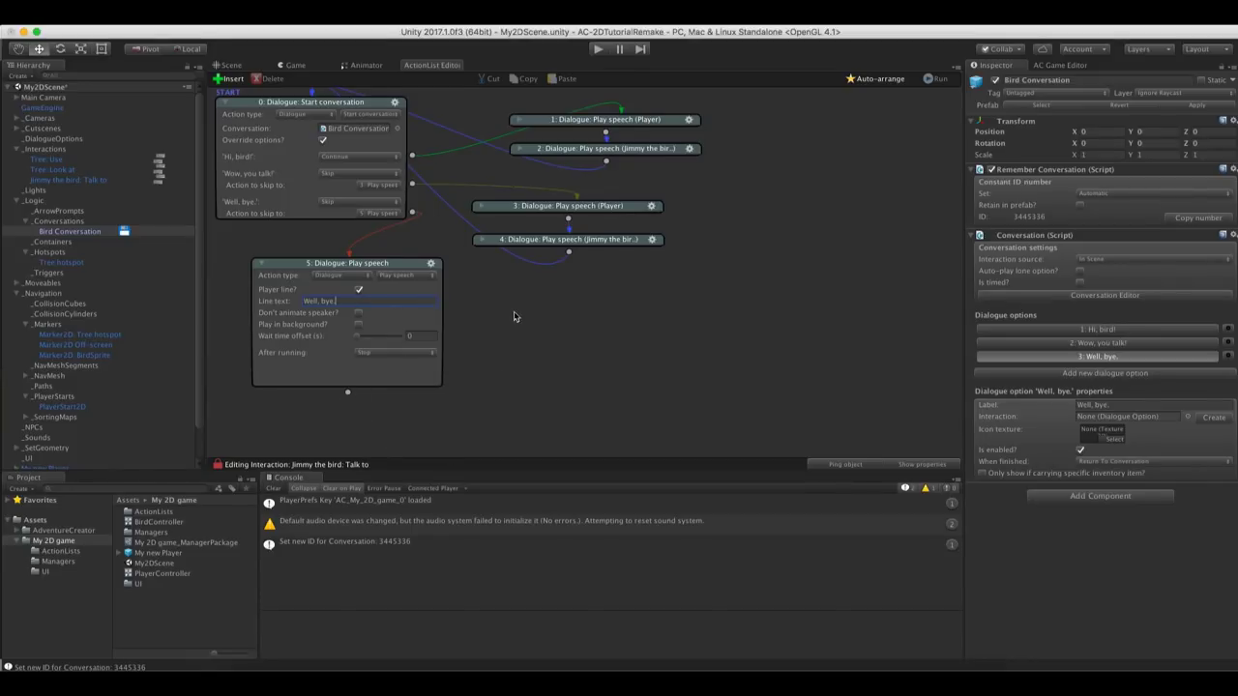
key("super+p")
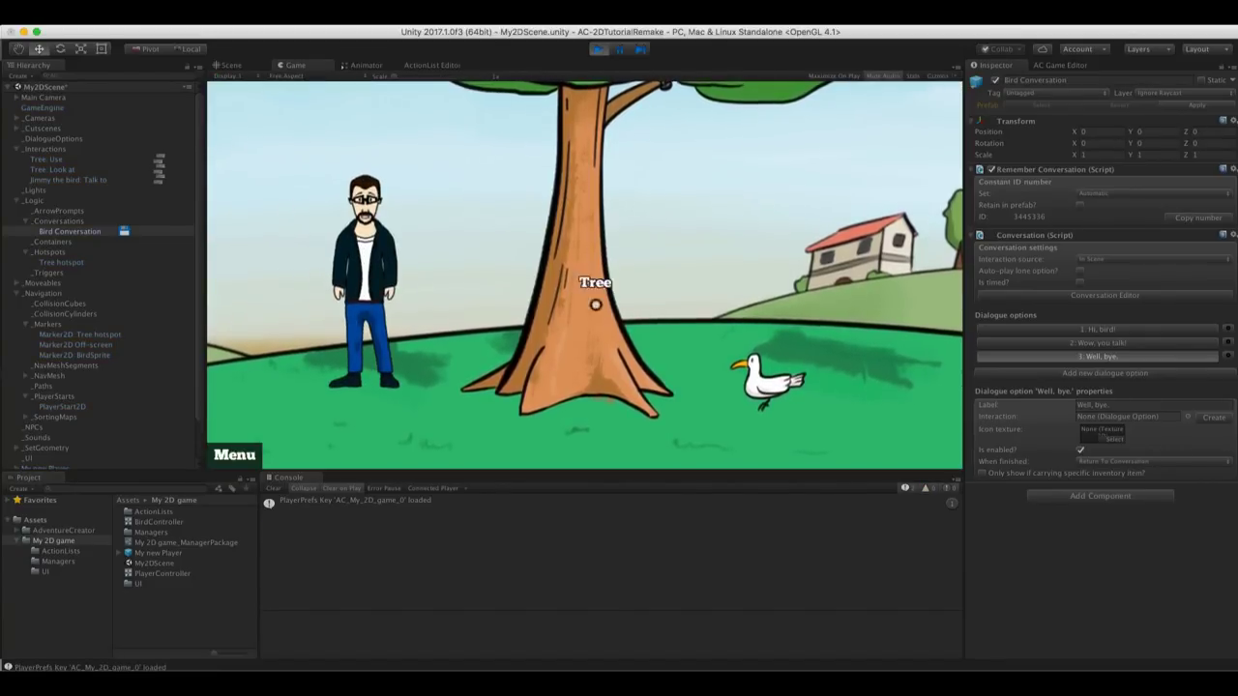
Stop the test, enable 'Face after moving?' on BirdSprite's Talk to interaction, and replay
left_click(664, 422)
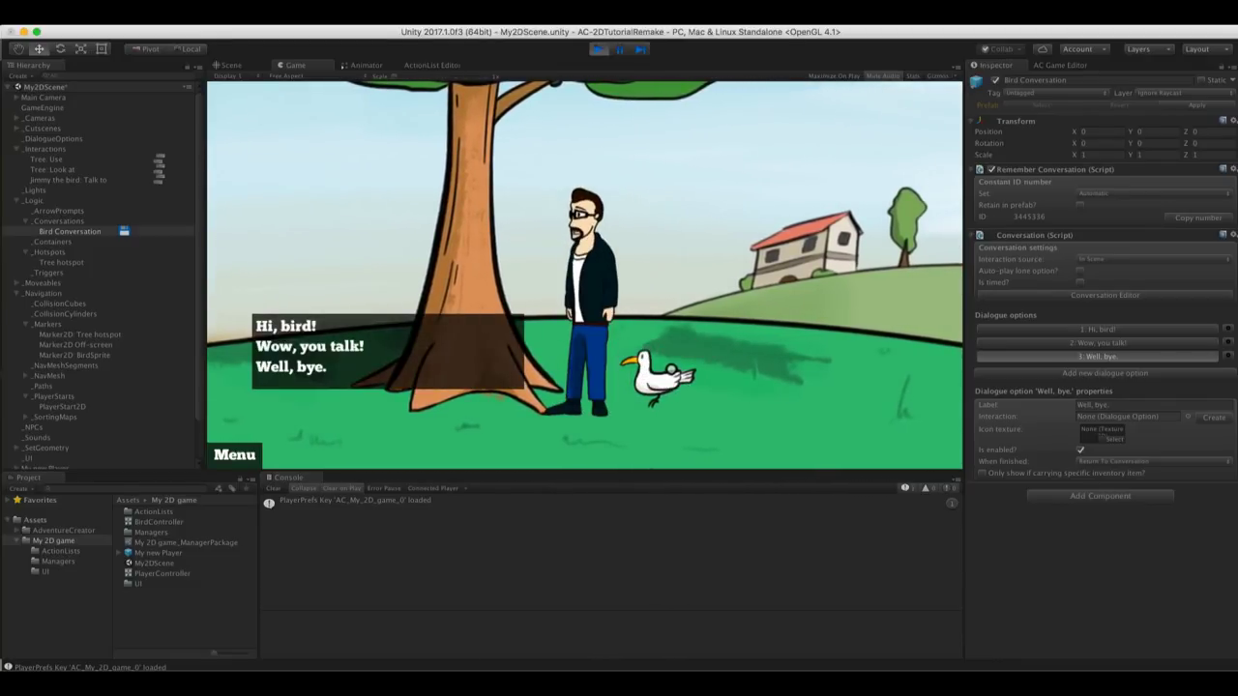
left_click(599, 48)
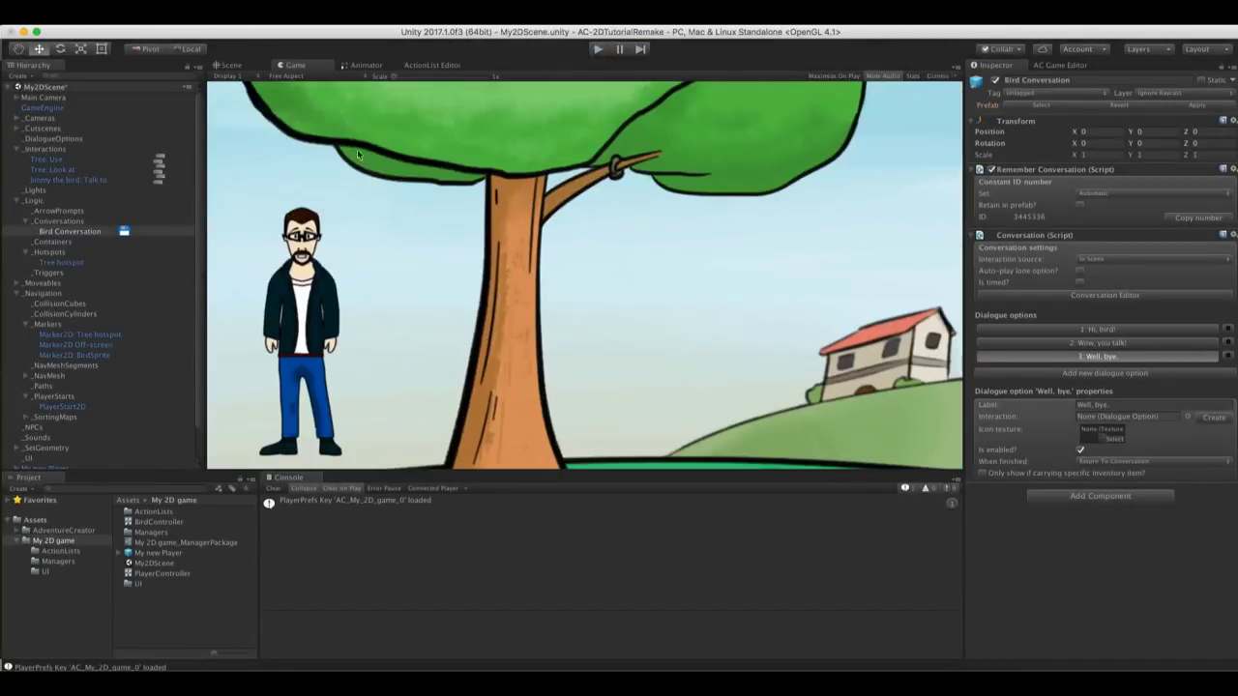
scroll(64, 357, "down", 2)
left_click(64, 452)
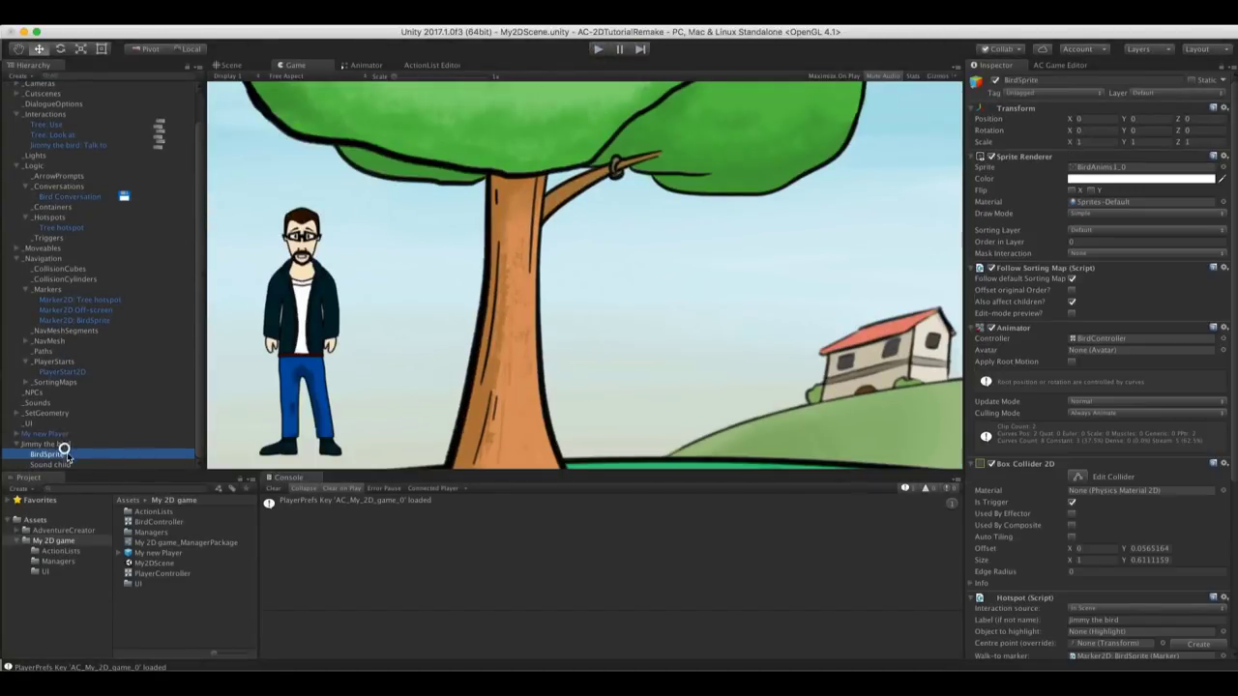
scroll(1095, 443, "down", 5)
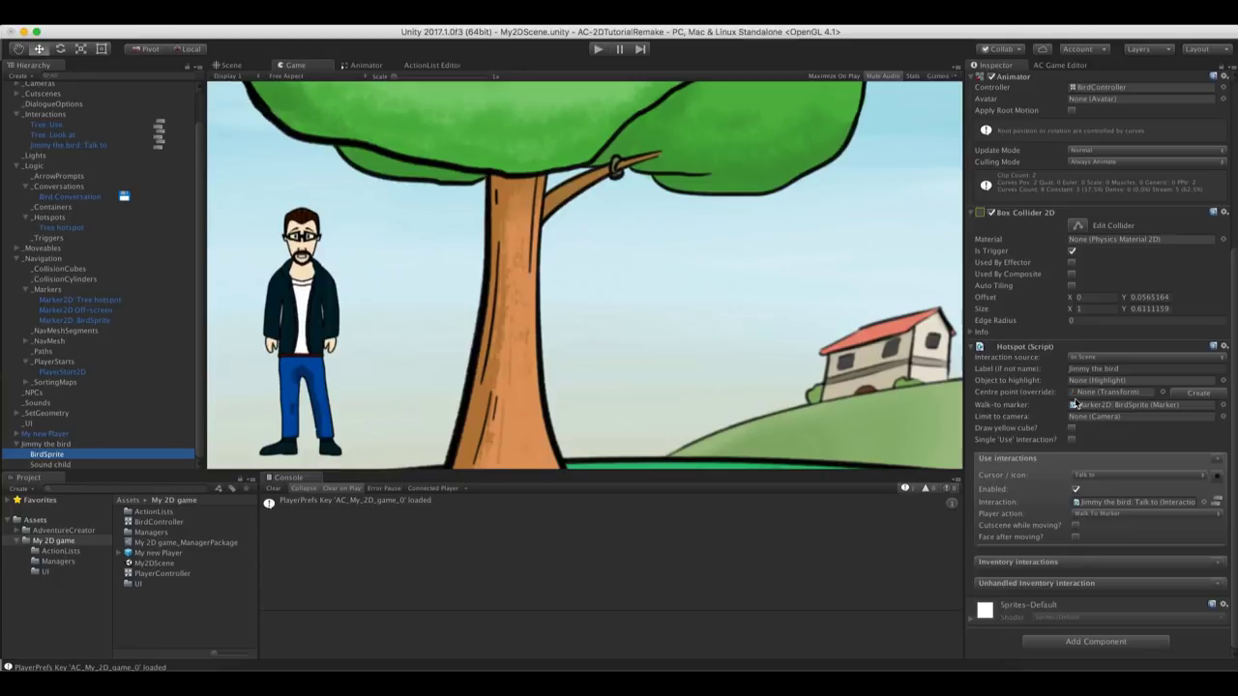
left_click(1075, 537)
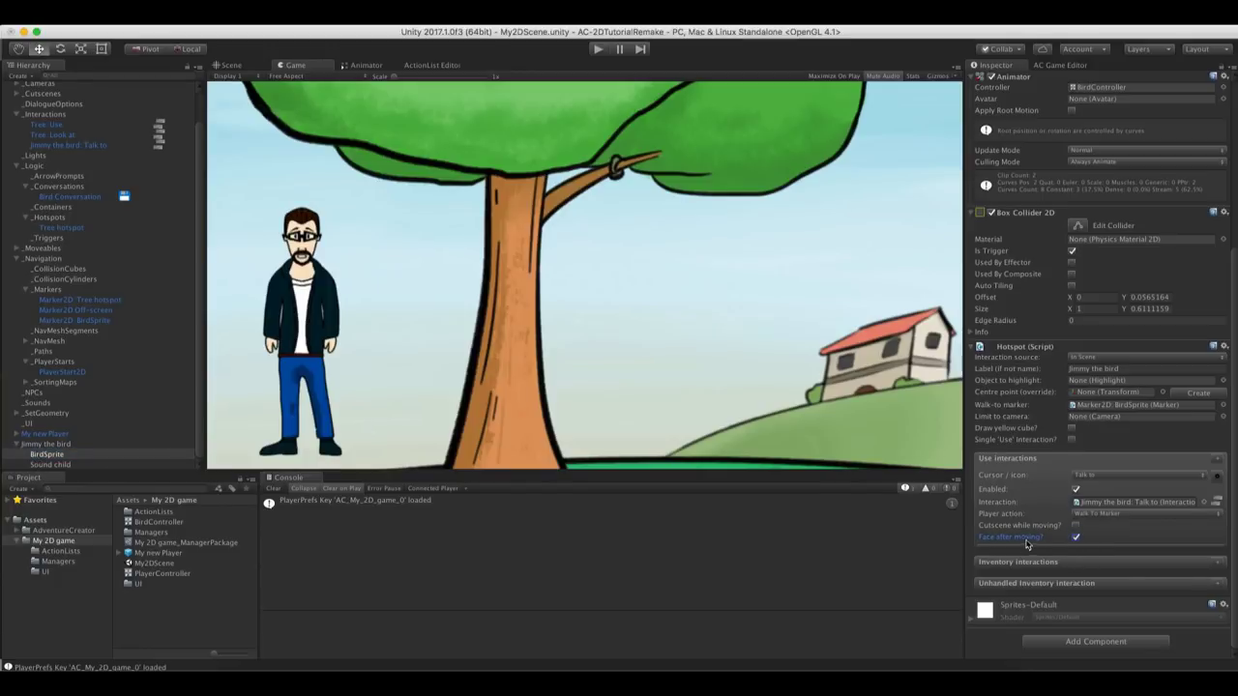
left_click(598, 49)
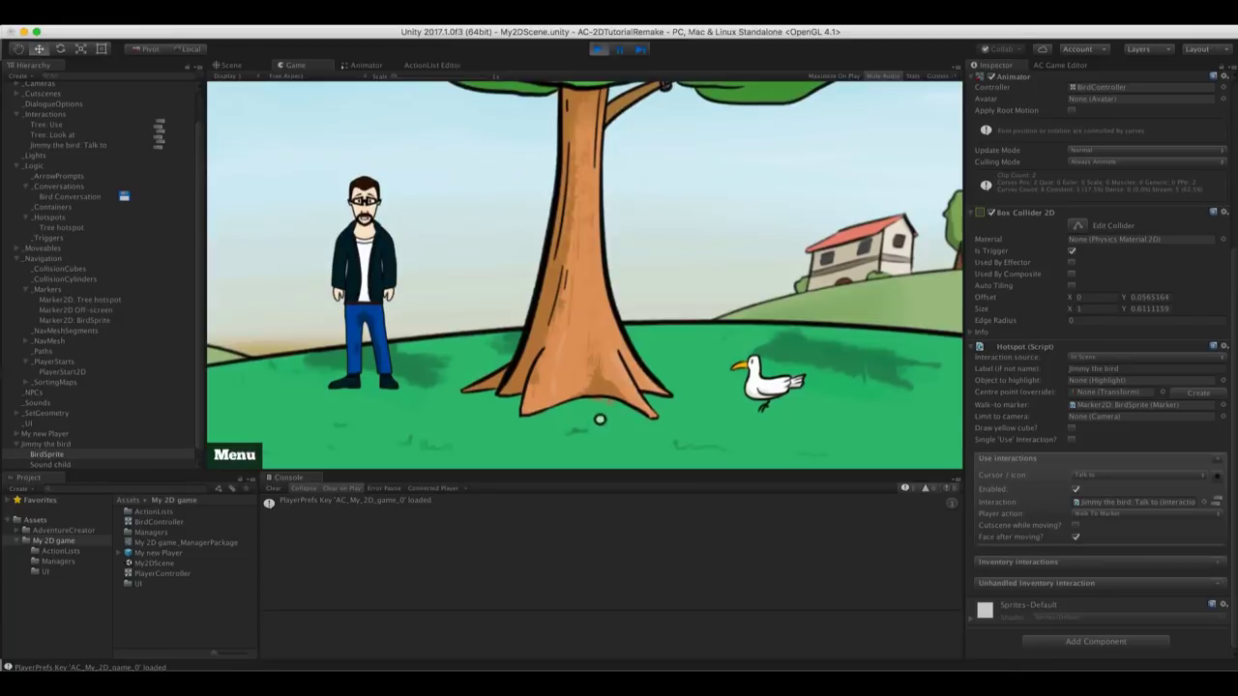
Talk to the bird and pick 'Hi, bird!', 'Wow, you talk!' and 'Well, bye.' in turn
left_click(602, 436)
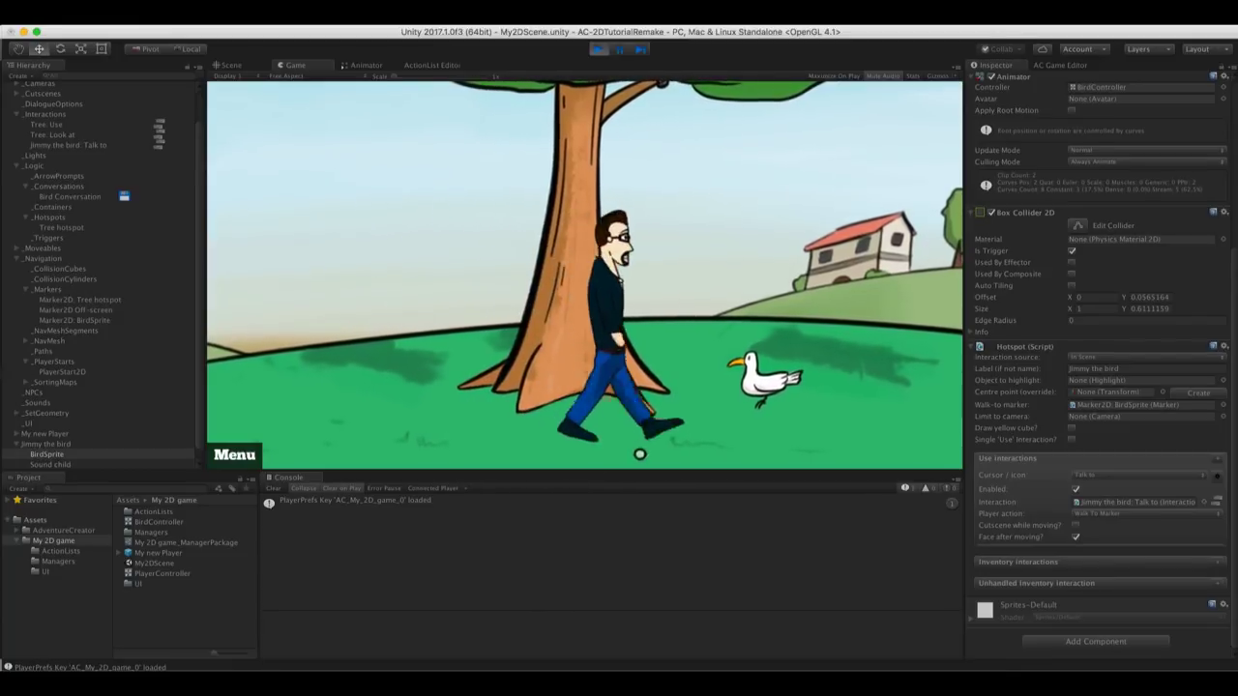
left_click(715, 383)
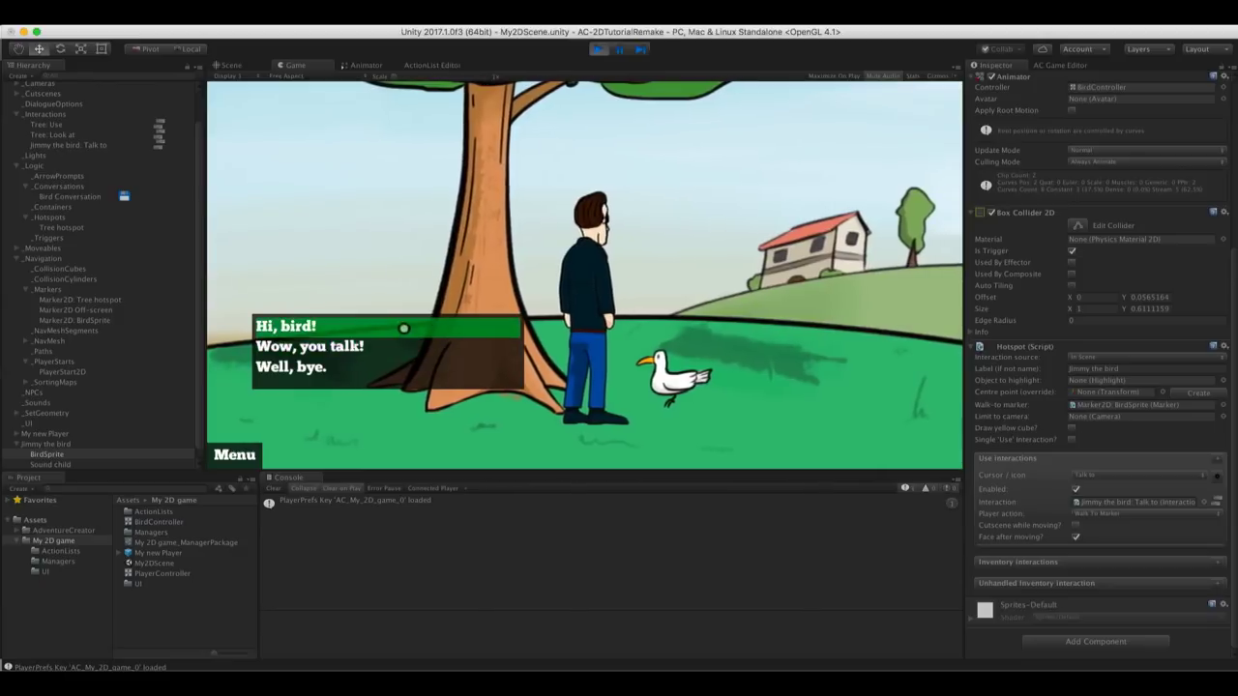
left_click(396, 327)
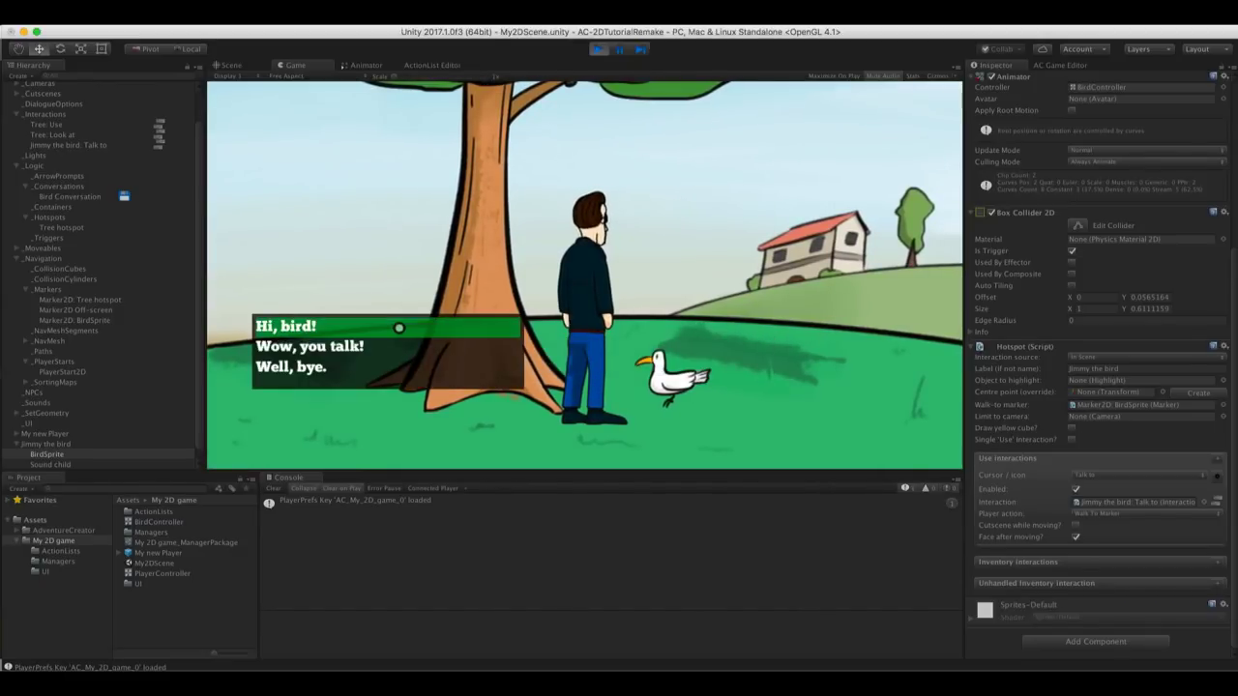
left_click(398, 346)
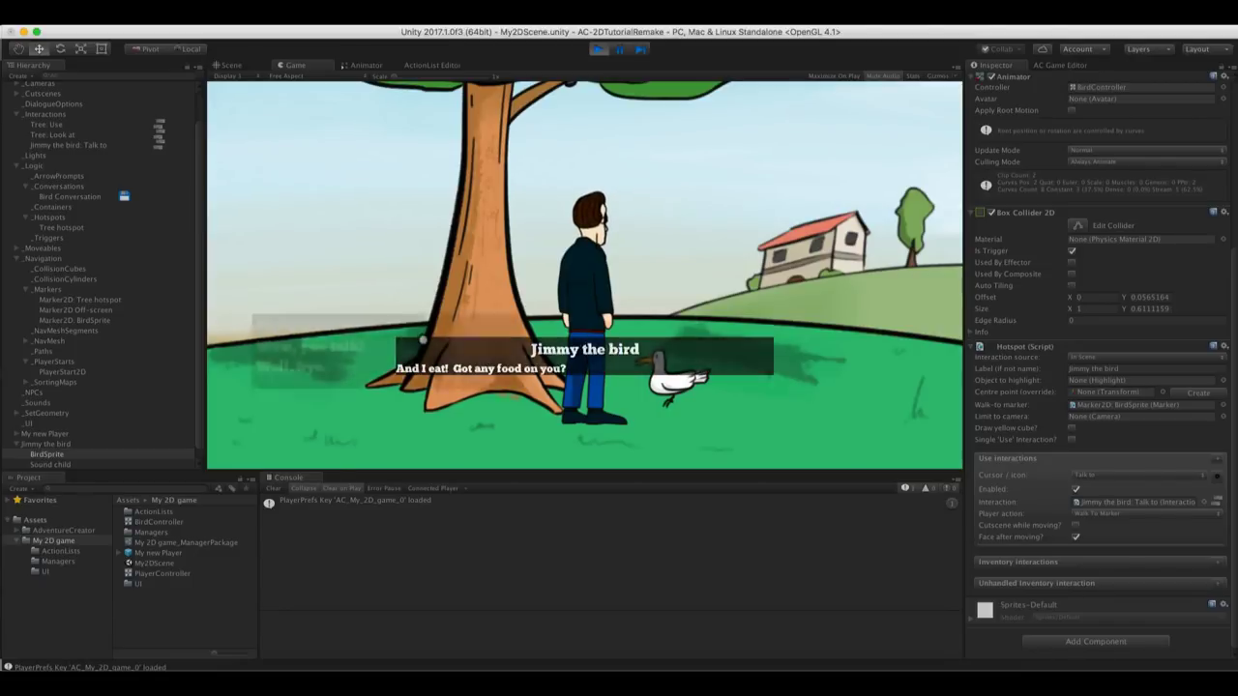
left_click(406, 367)
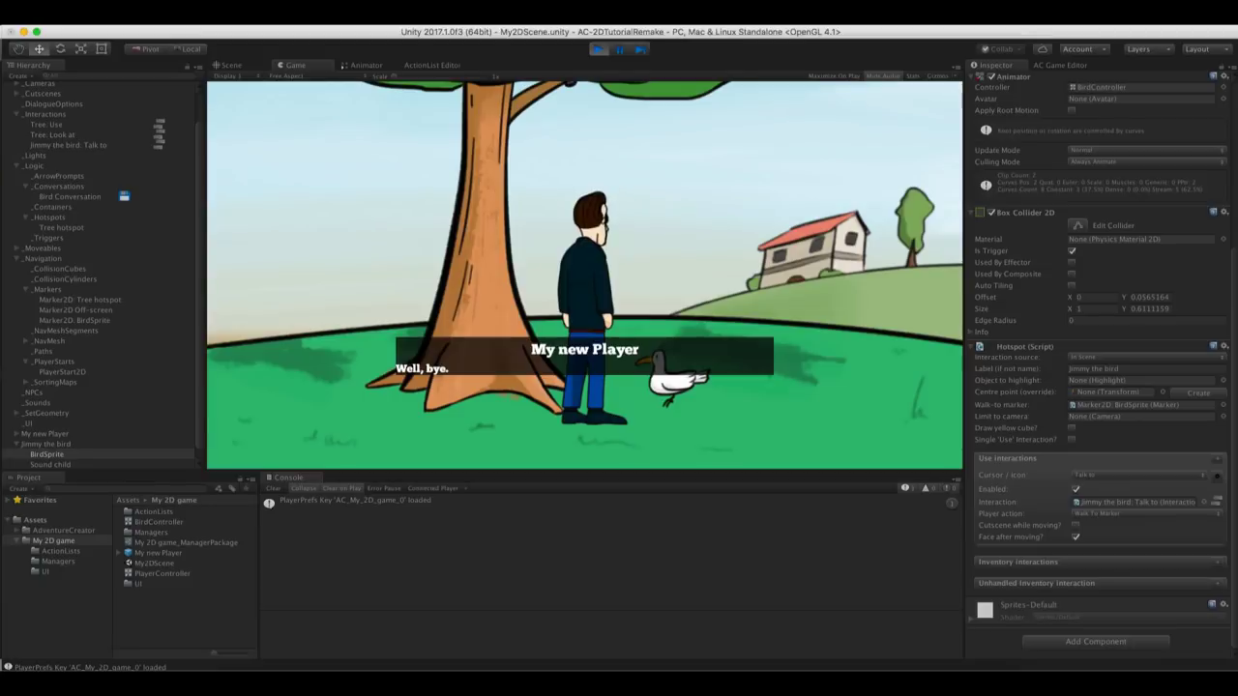
Stop the game and view the 'Wow, you talk!' option's properties in Bird Conversation
left_click(598, 49)
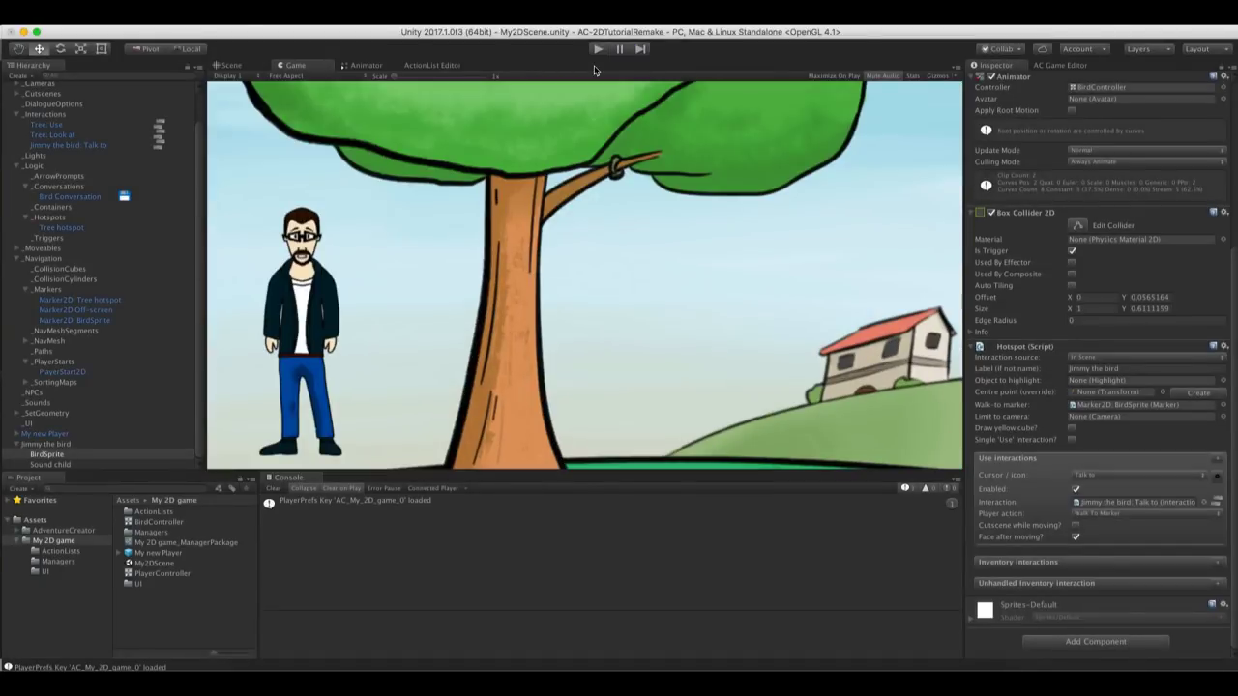
left_click(66, 198)
left_click(1056, 343)
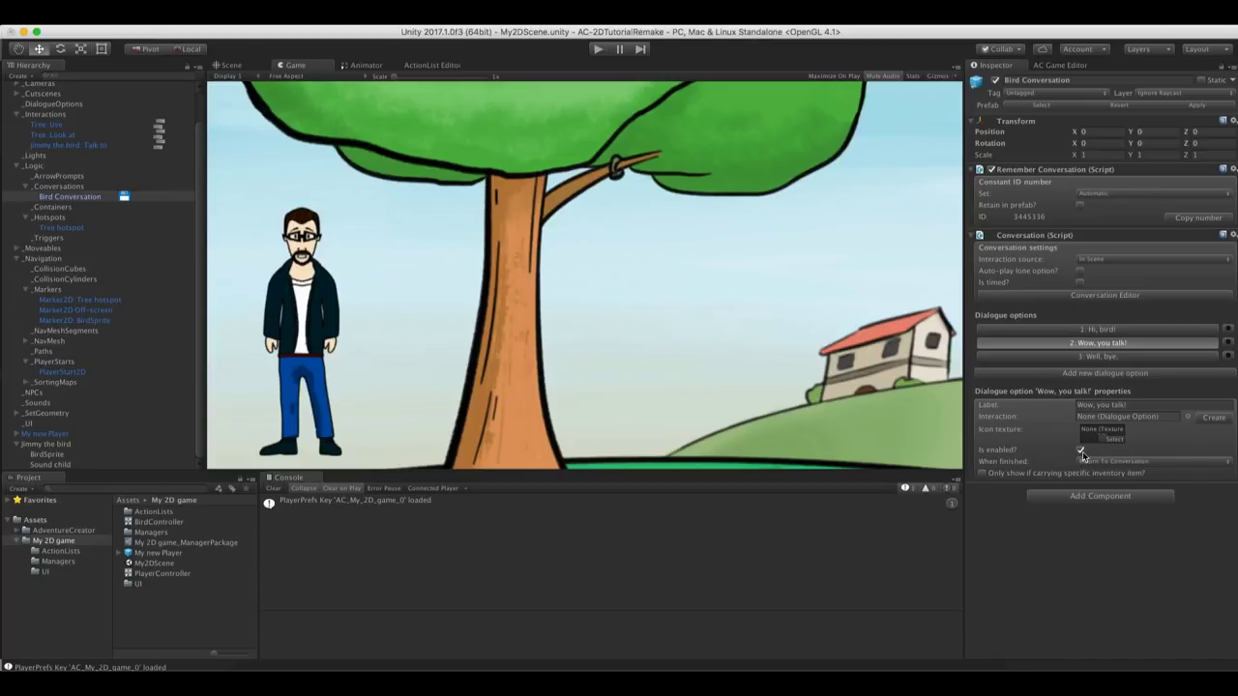
Make the 'Wow, you talk!' option start disabled and bring up the bird's Talk to ActionList graph
left_click(1081, 451)
left_click(425, 65)
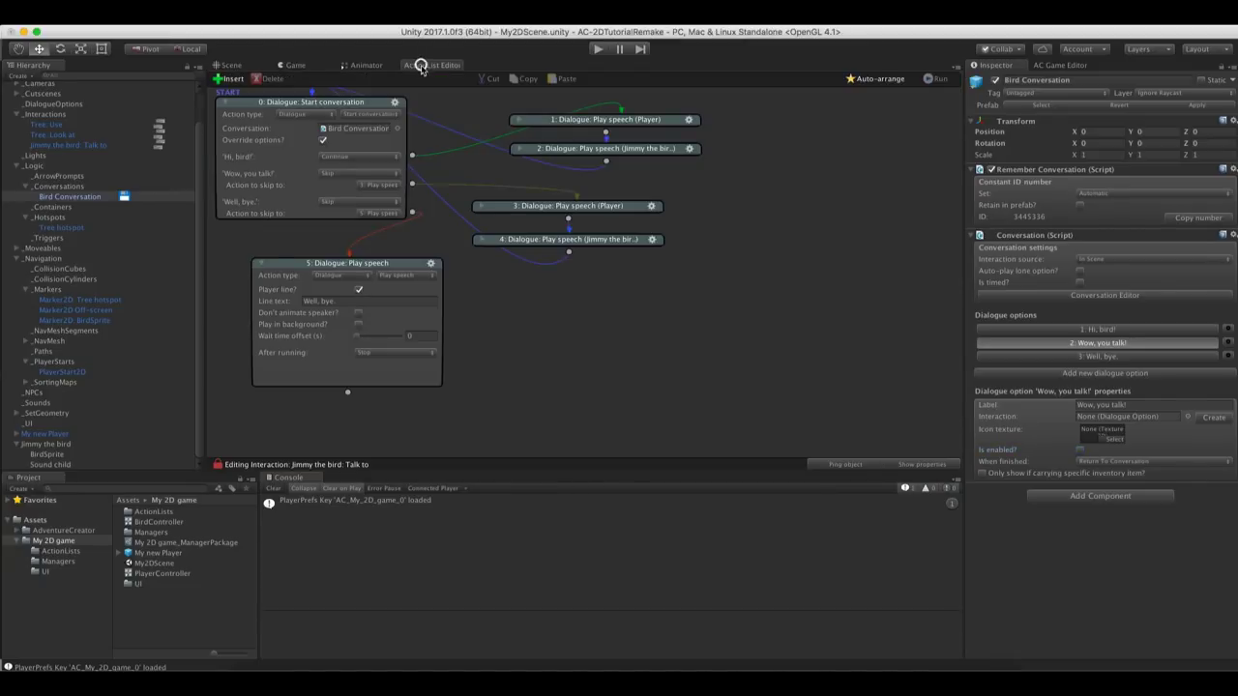
left_click(538, 363)
Move nodes 3-5 lower and add a new action after node 2's 'Hi yourself!' reply
left_click_drag(723, 216, 445, 280)
left_click_drag(517, 215, 537, 367)
left_click(615, 232)
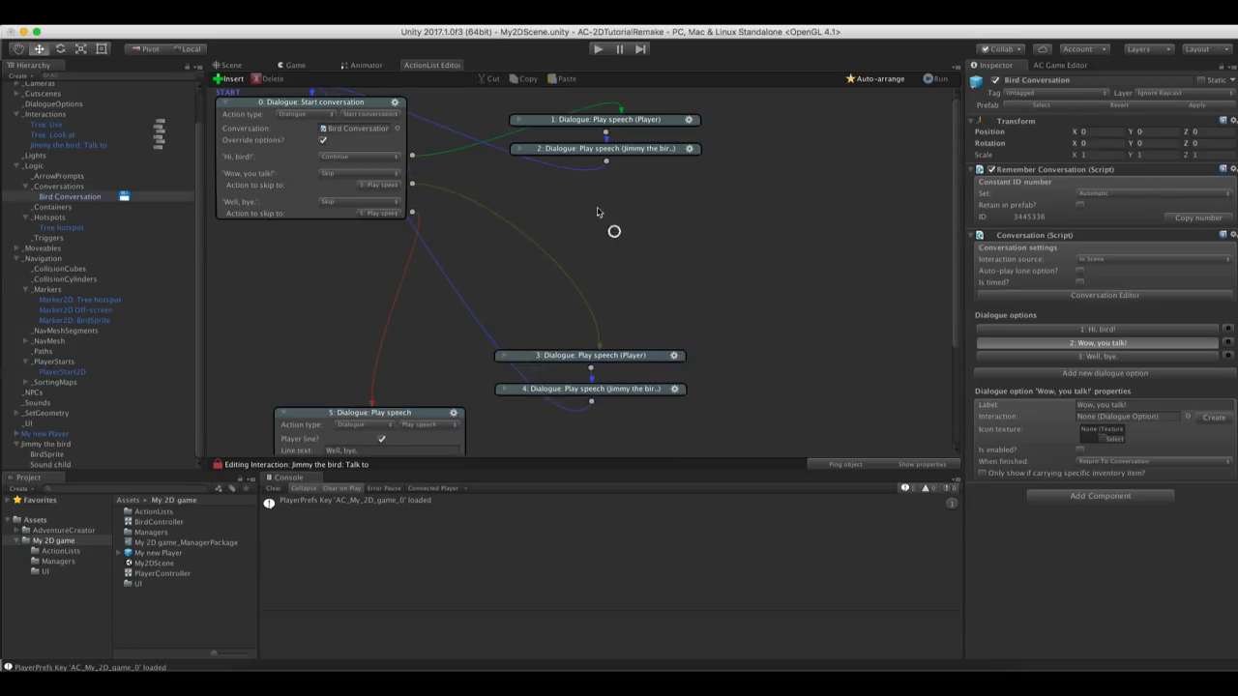
left_click(519, 151)
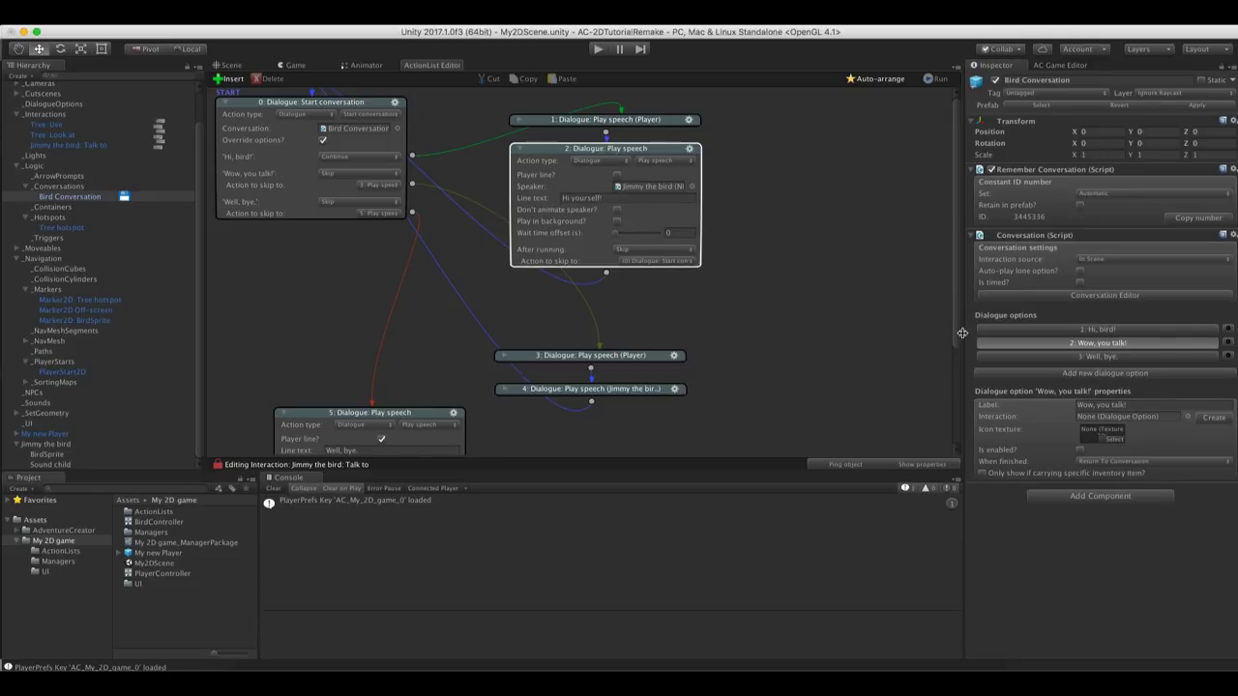
left_click_drag(606, 272, 690, 303)
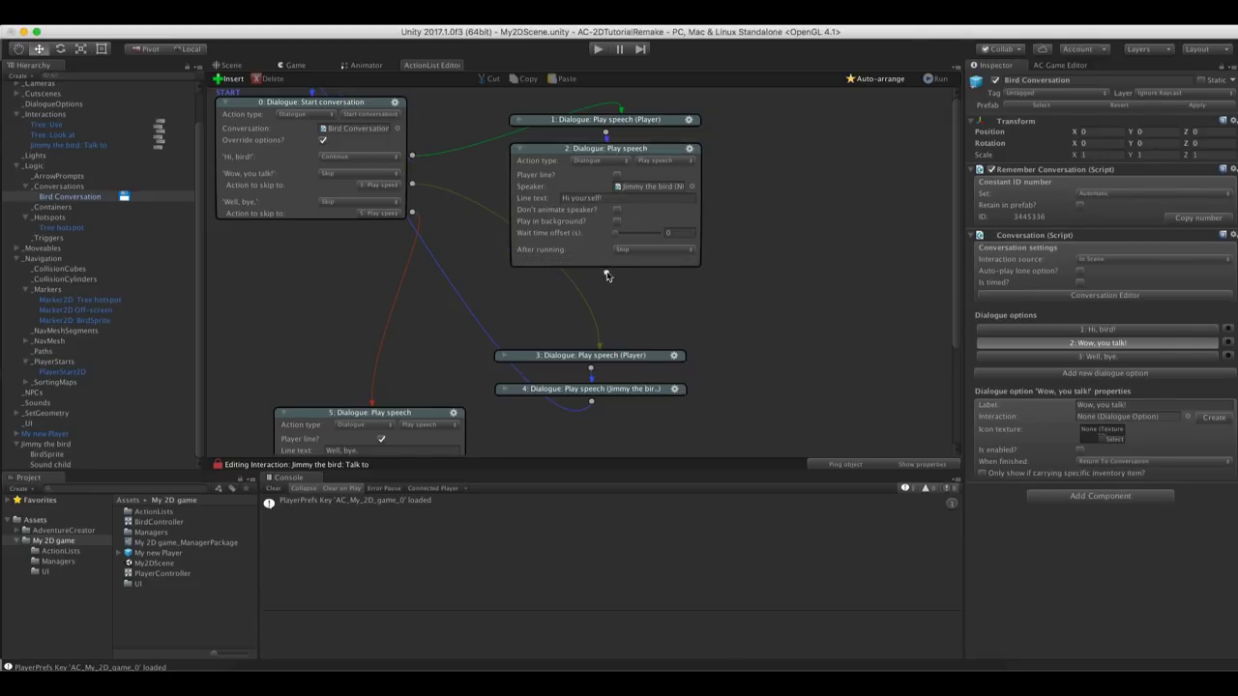
left_click_drag(606, 273, 779, 290)
Turn the new node into a Dialogue: Toggle option acting on Bird Conversation
left_click(798, 302)
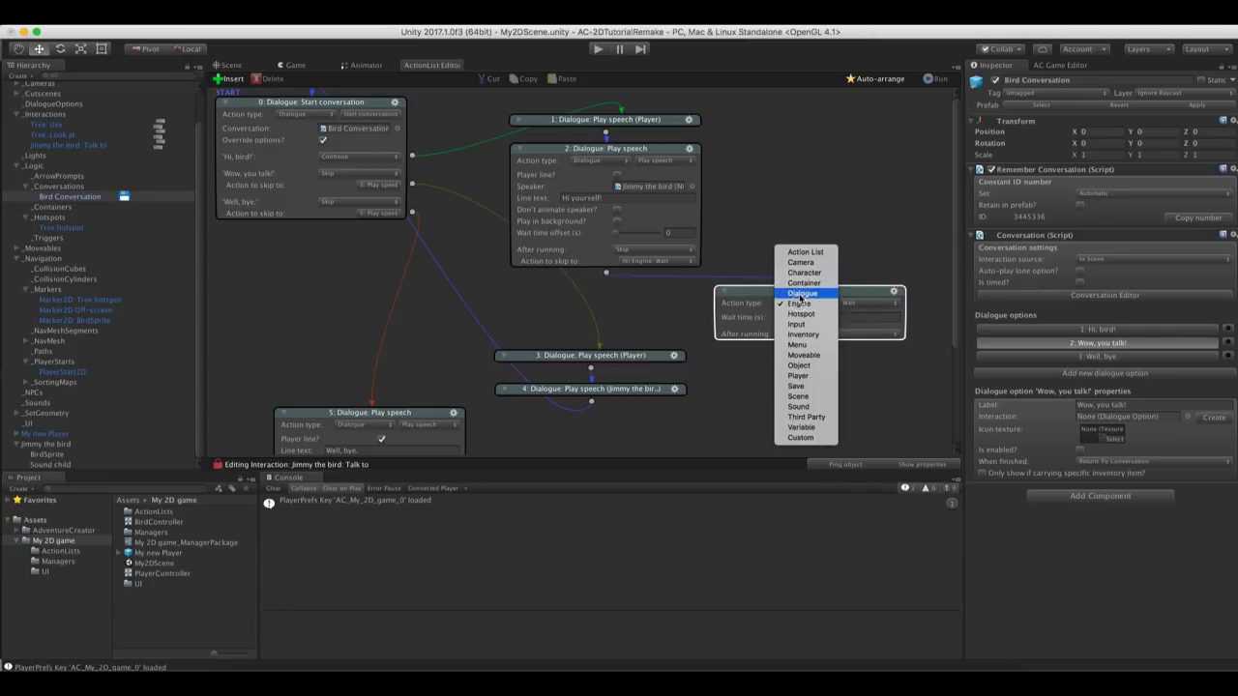
left_click(801, 282)
left_click(853, 303)
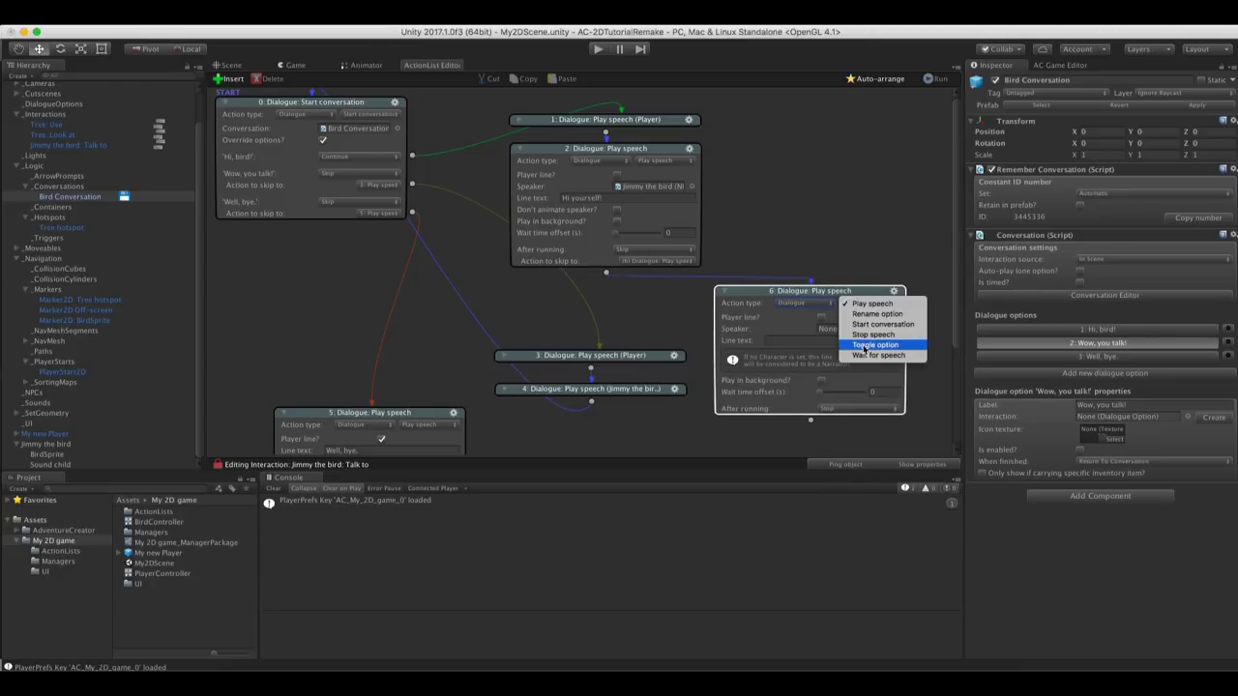
left_click(864, 346)
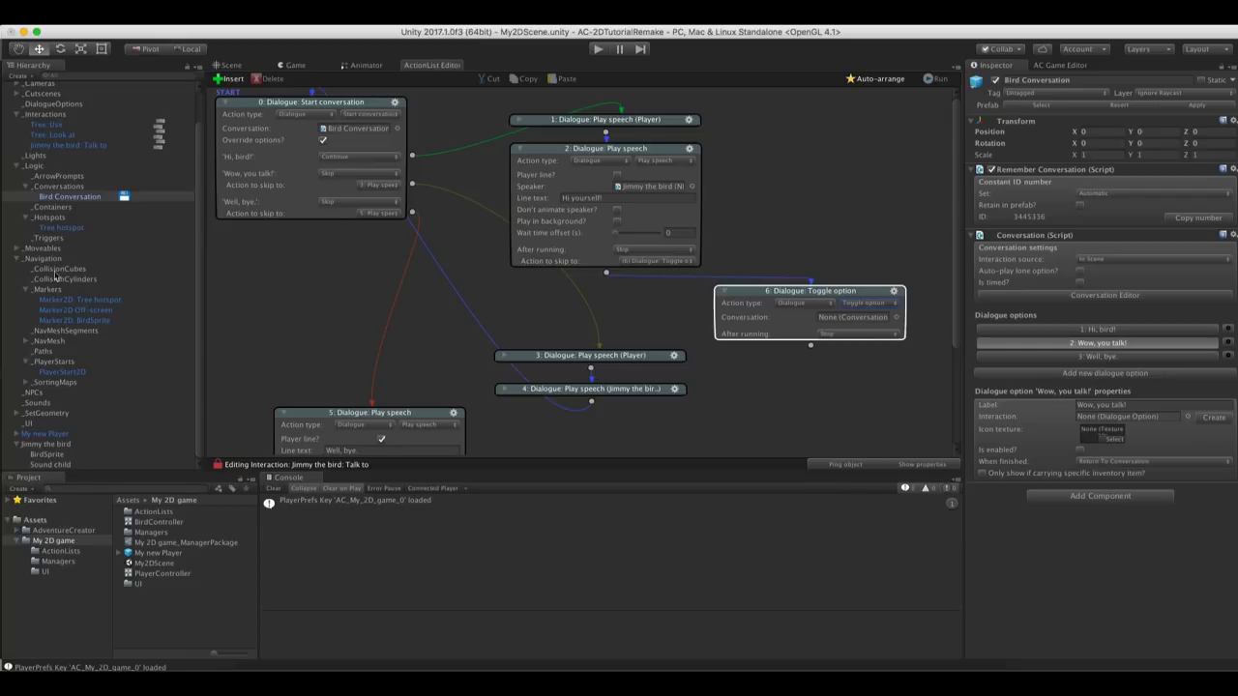
left_click_drag(44, 199, 829, 321)
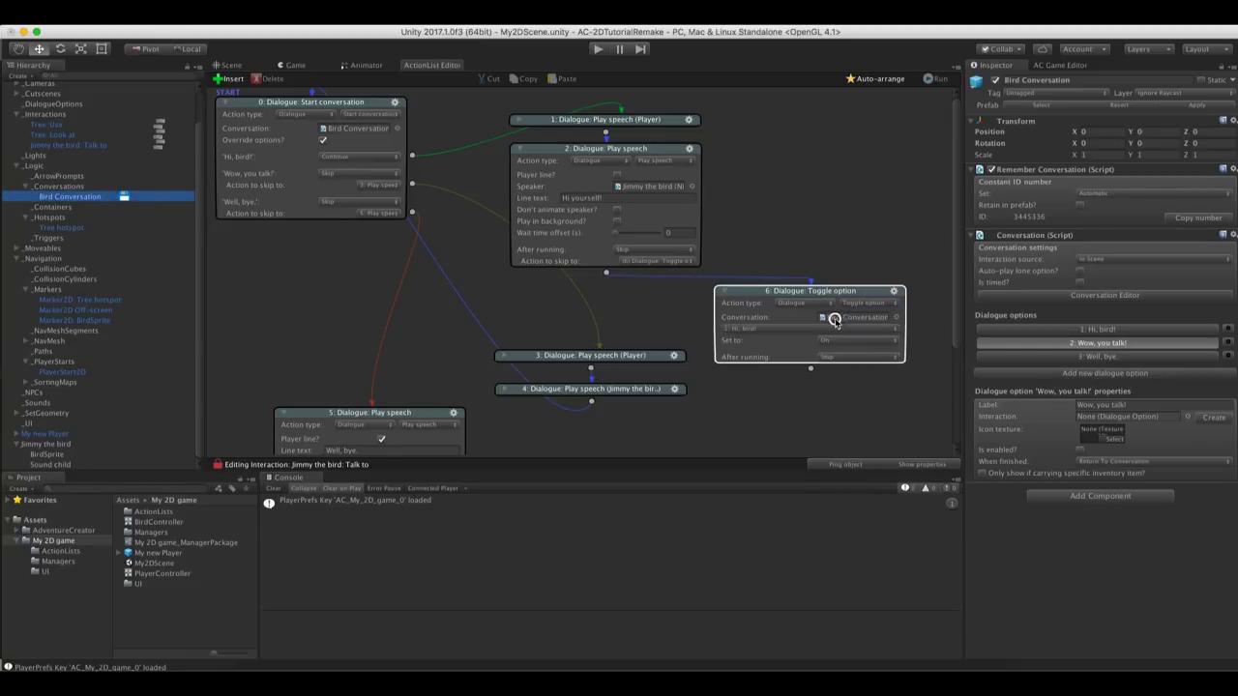
left_click_drag(750, 296, 758, 299)
Set it to turn '2: Wow, you talk!' On and link its output back to node 0
left_click(758, 333)
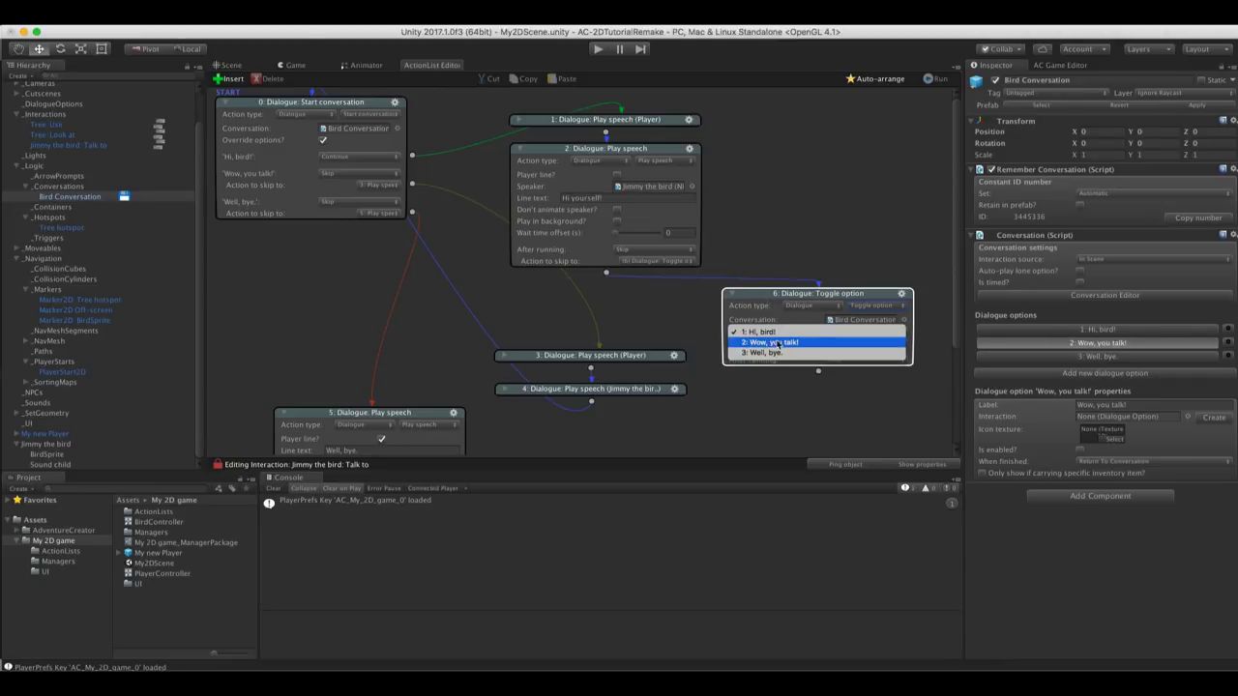
left_click(769, 342)
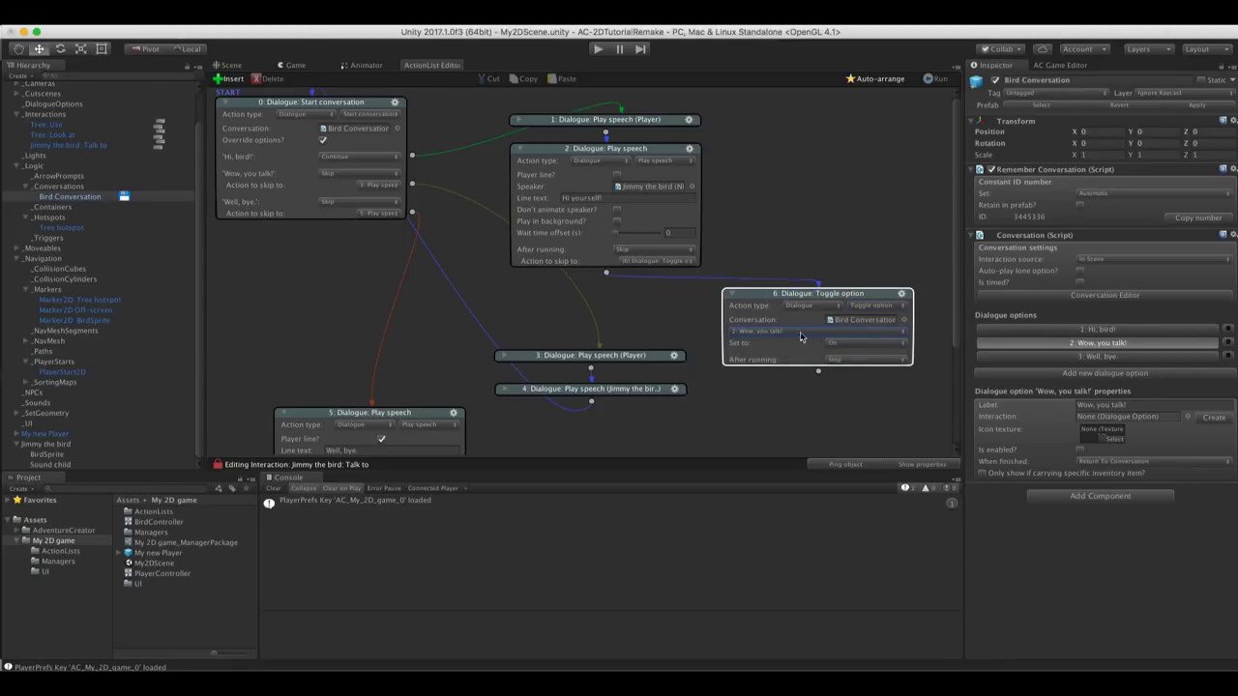
left_click(855, 345)
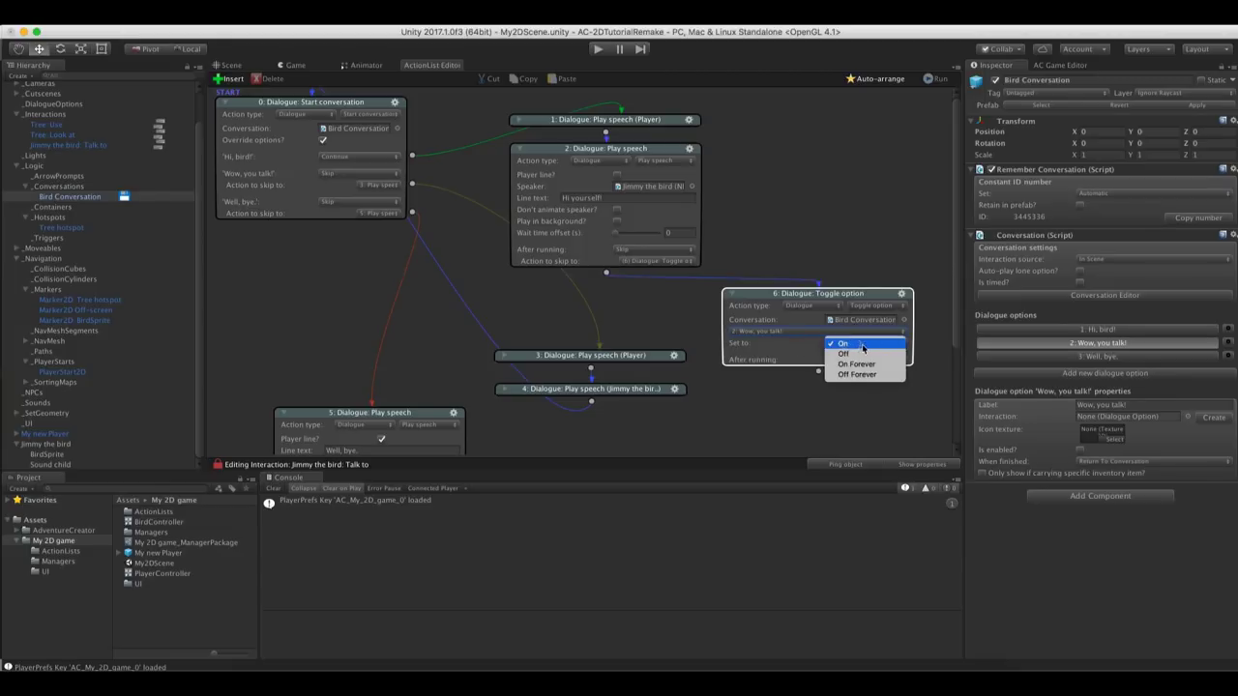
left_click(796, 346)
left_click_drag(818, 376, 345, 158)
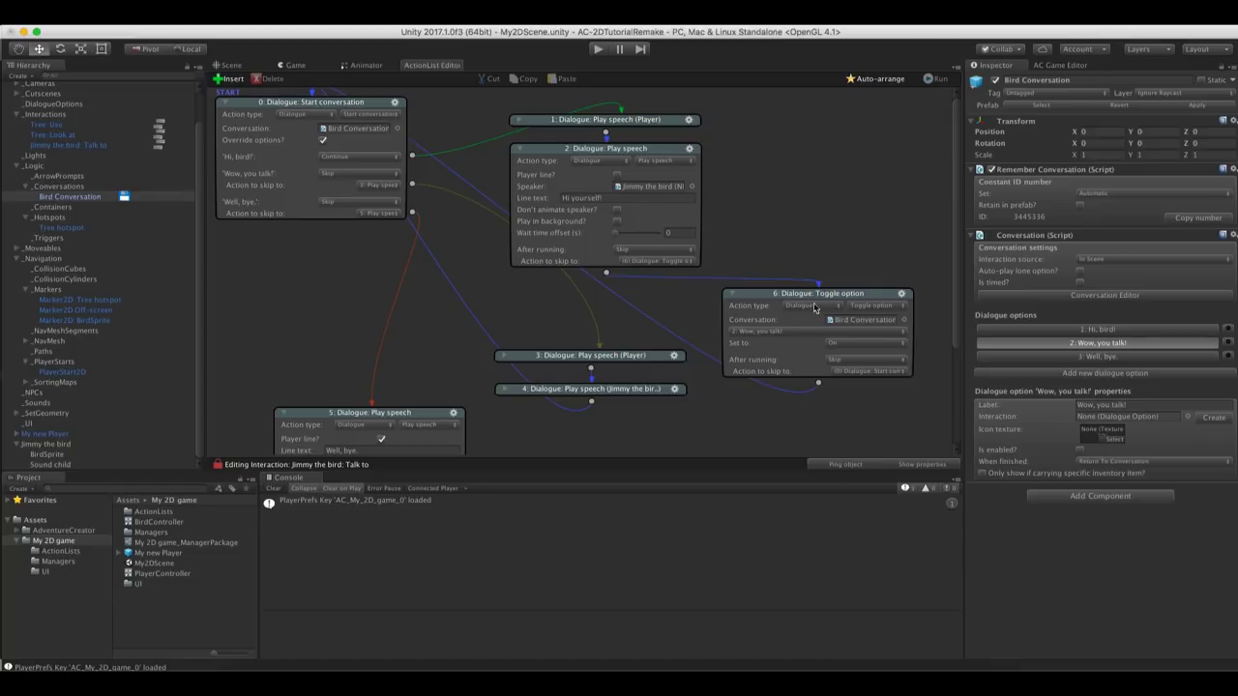
left_click(730, 294)
left_click_drag(776, 295, 564, 309)
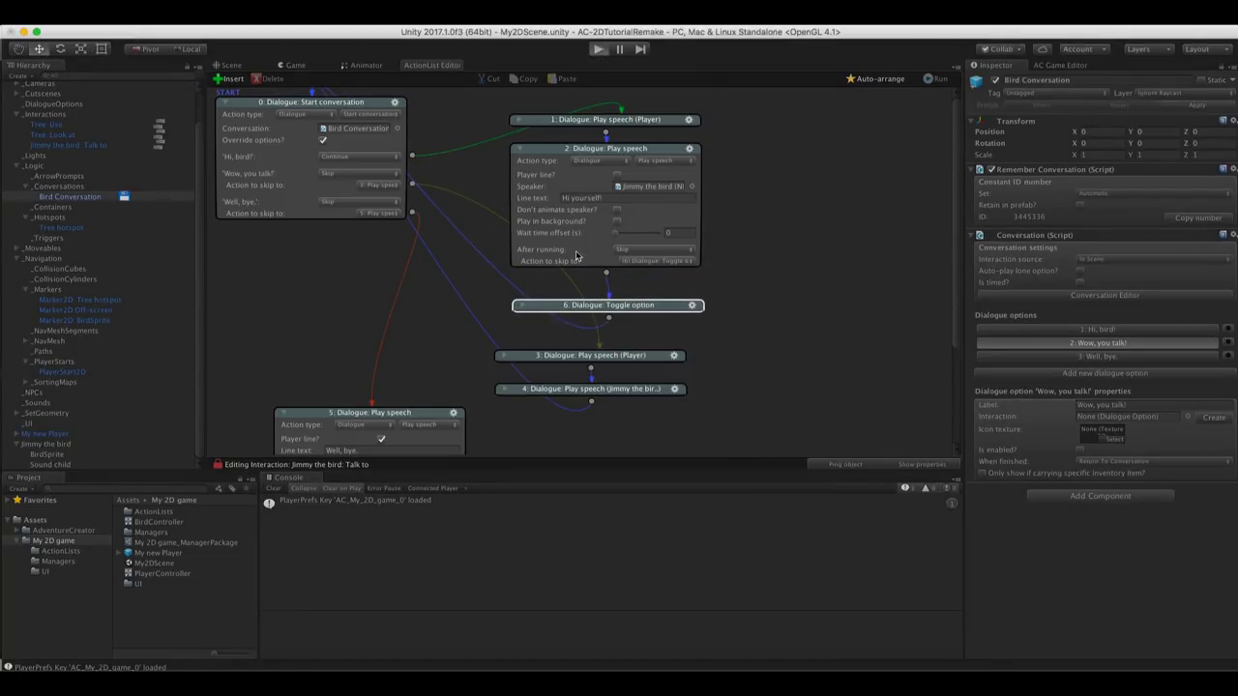
Play the game, walk to the tree, talk to the bird and choose 'Hi, bird!'
left_click(598, 48)
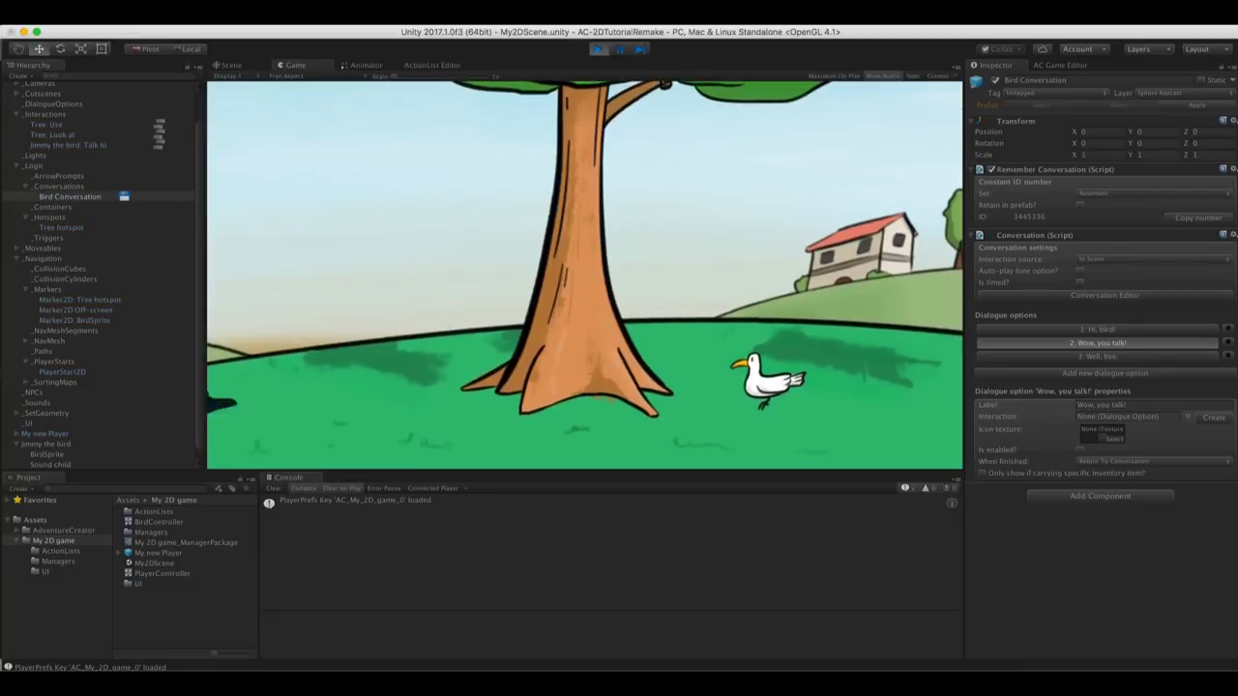
left_click(607, 425)
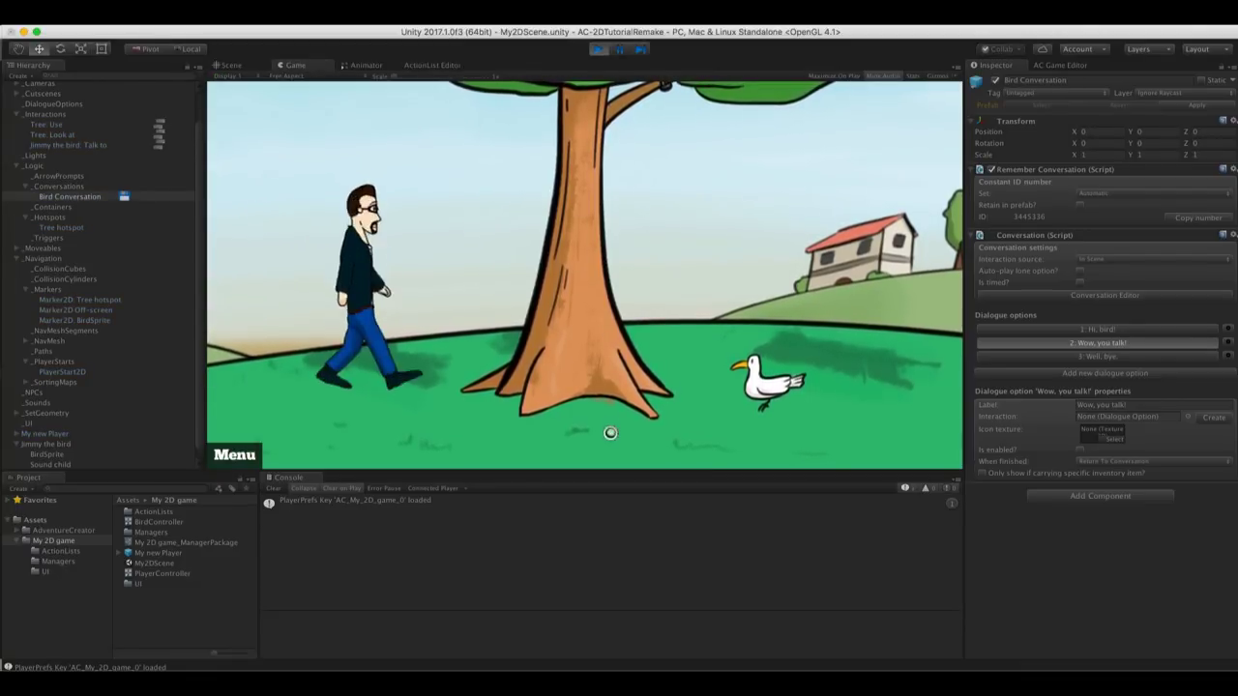
left_click(761, 385)
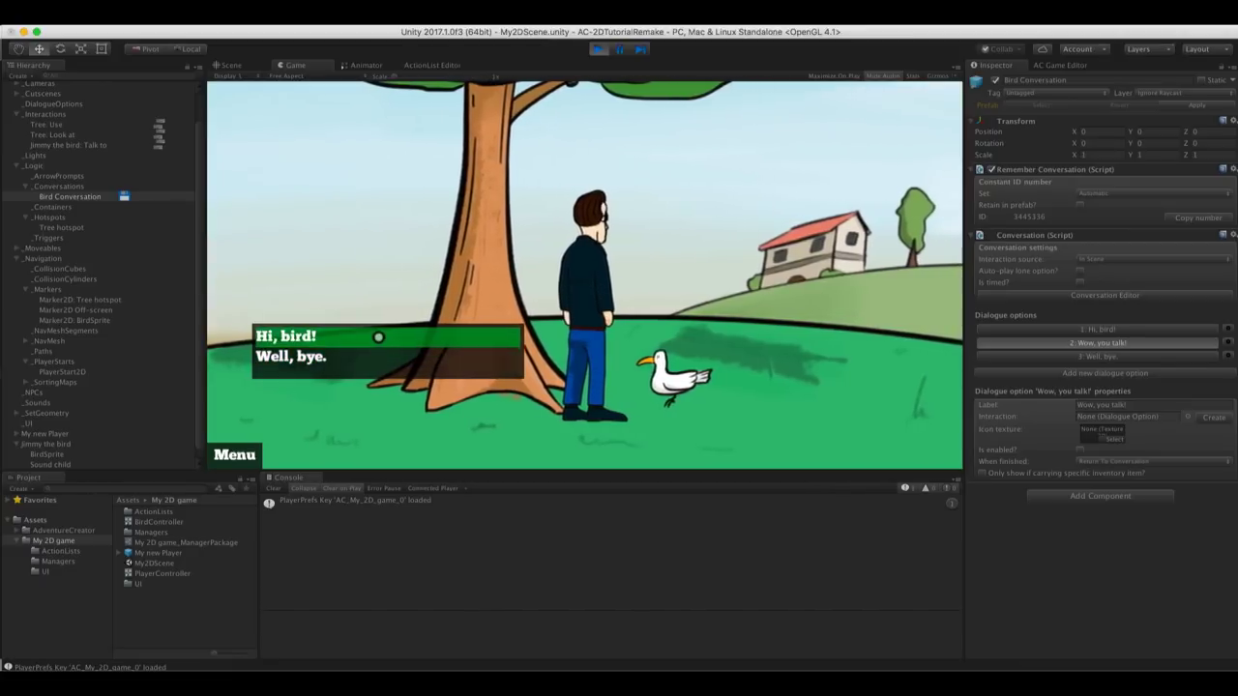
left_click(379, 337)
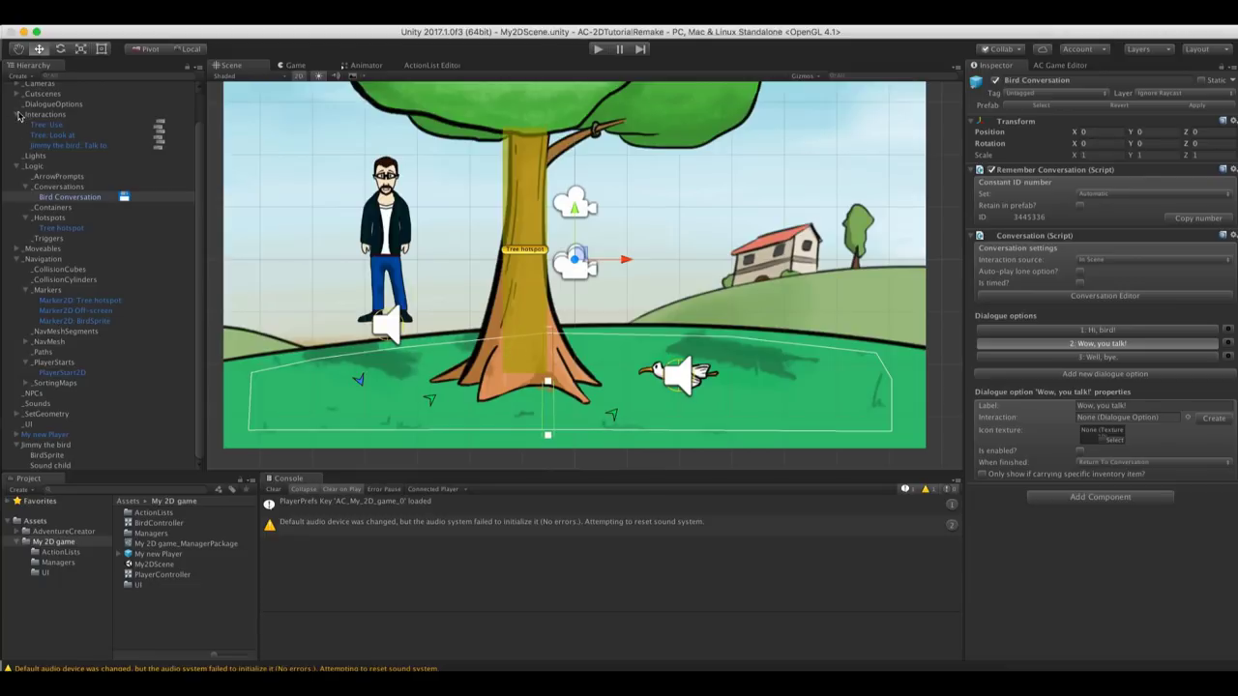
Find Worm_0 in AdventureCreator > 2D Demo > Graphics > Sprites > Worm and add it to the scene
left_click(32, 198)
left_click(17, 191)
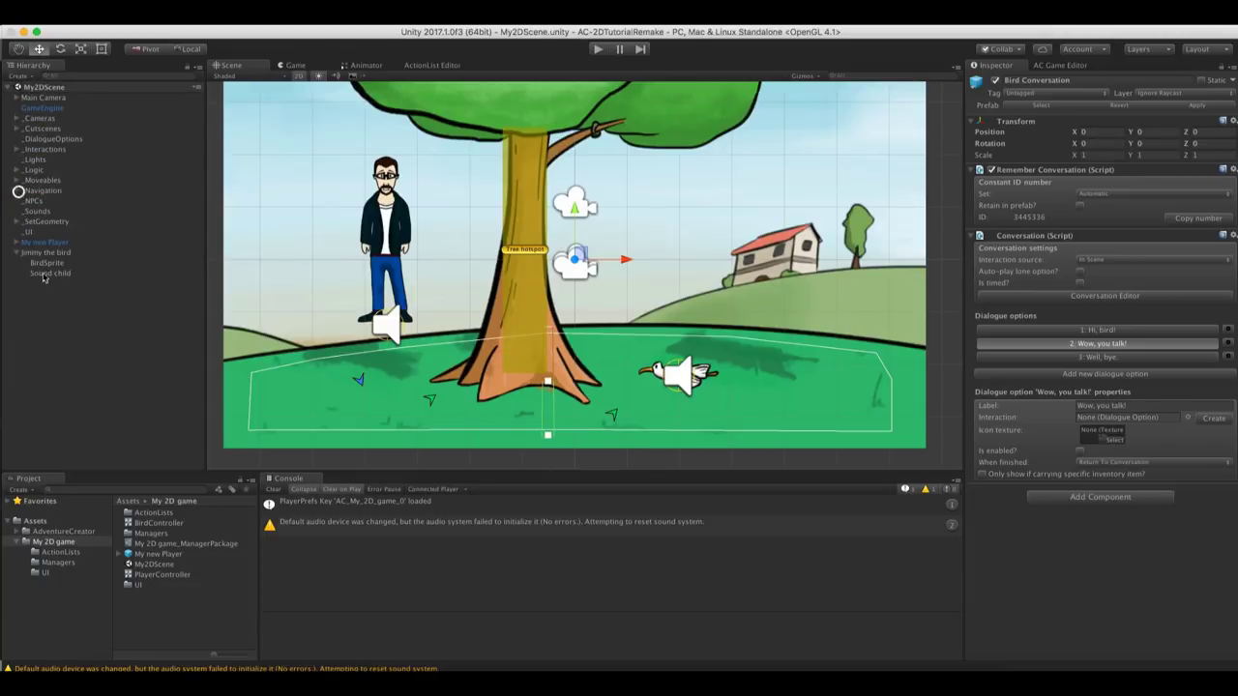
left_click(49, 533)
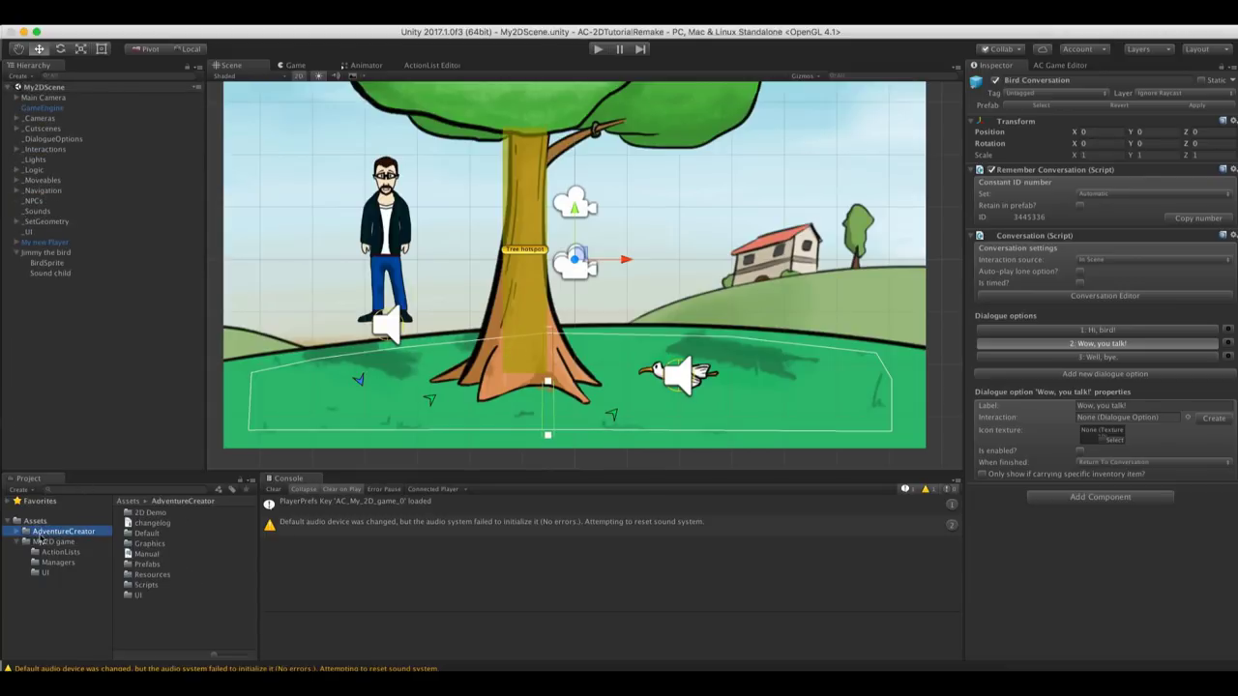
left_click(16, 532, "alt")
left_click(36, 553)
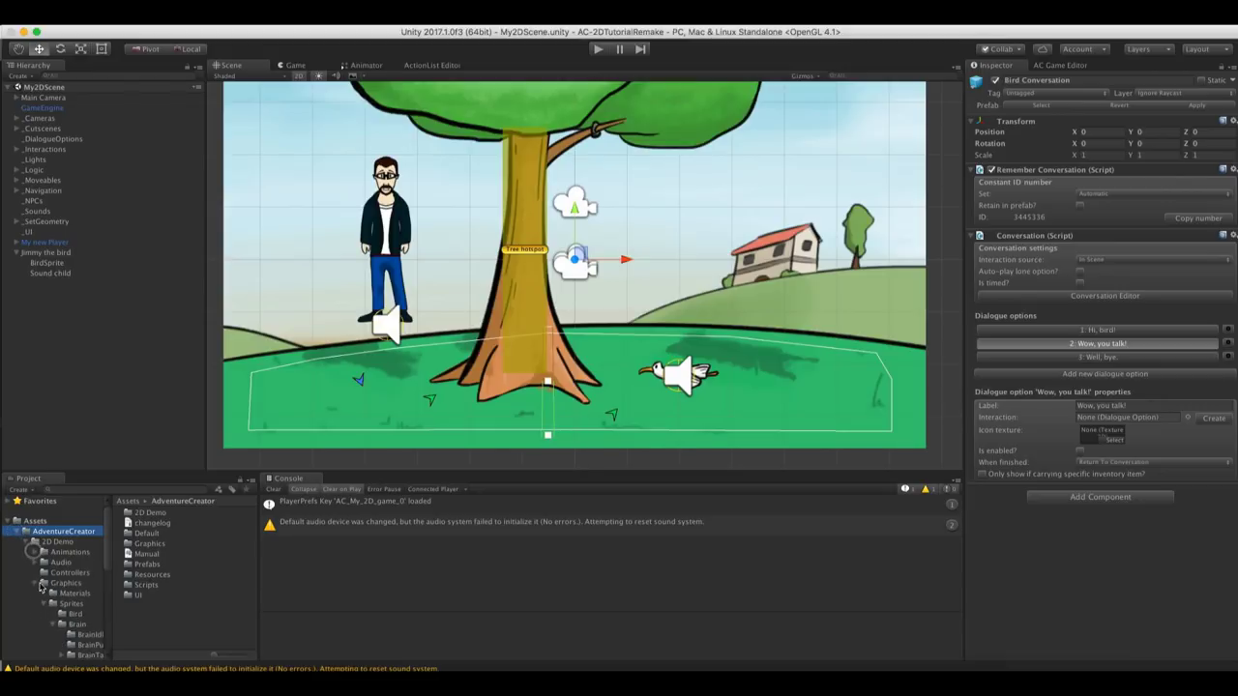
left_click(53, 624)
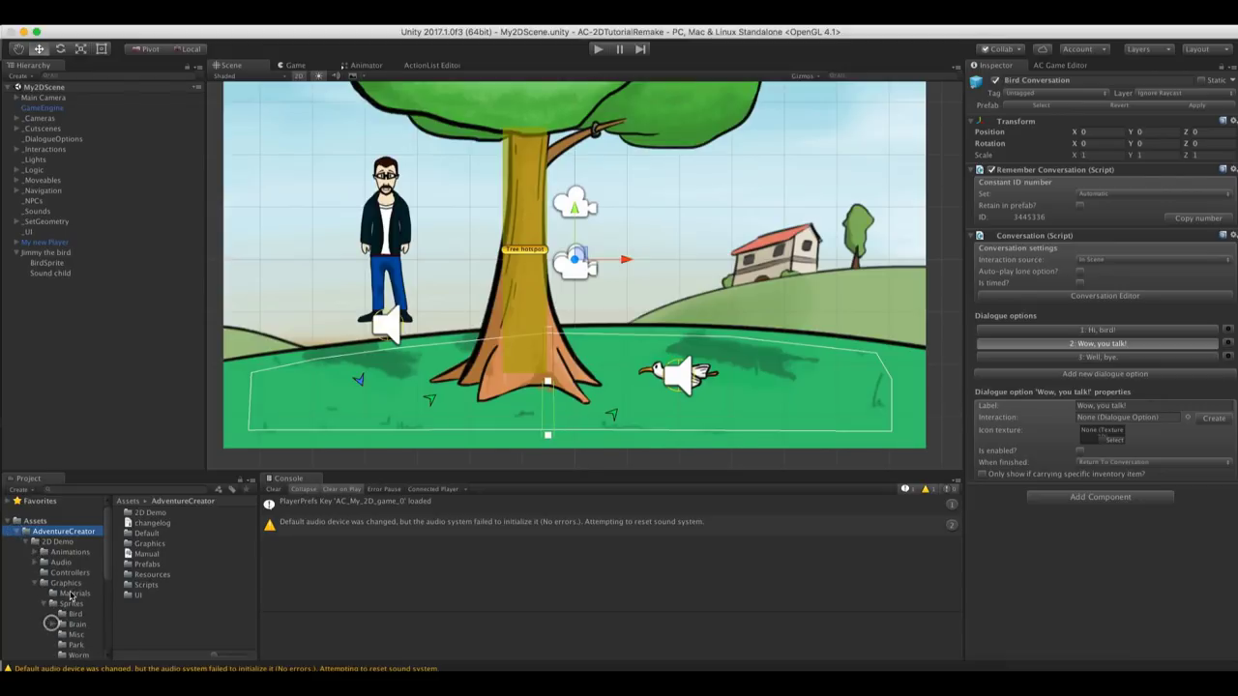
scroll(107, 588, "down", 1)
scroll(108, 589, "down", 1)
left_click(78, 606)
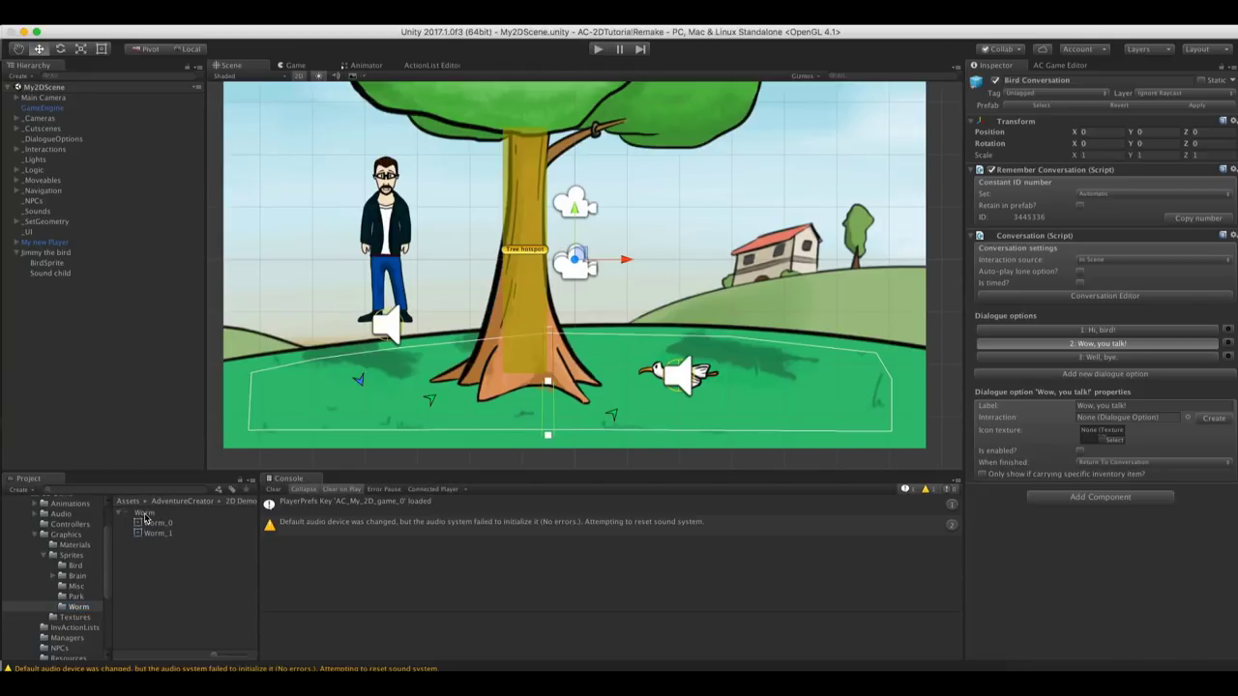
left_click(146, 522)
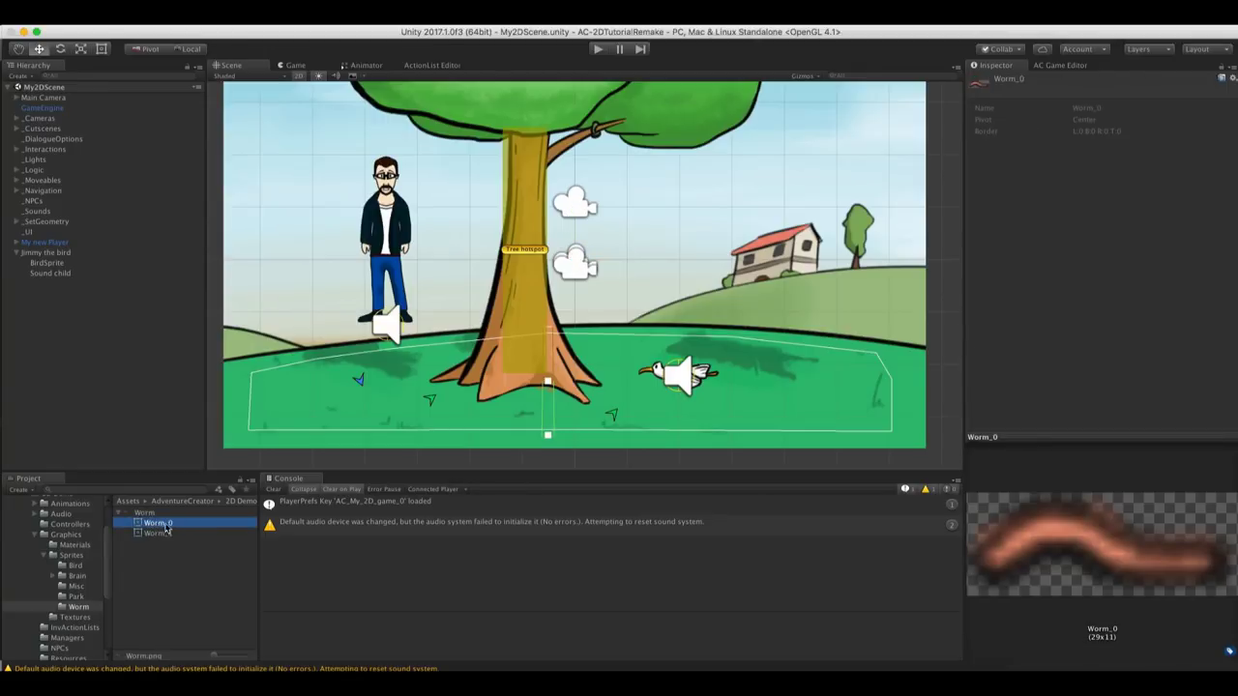
left_click_drag(146, 522, 67, 373)
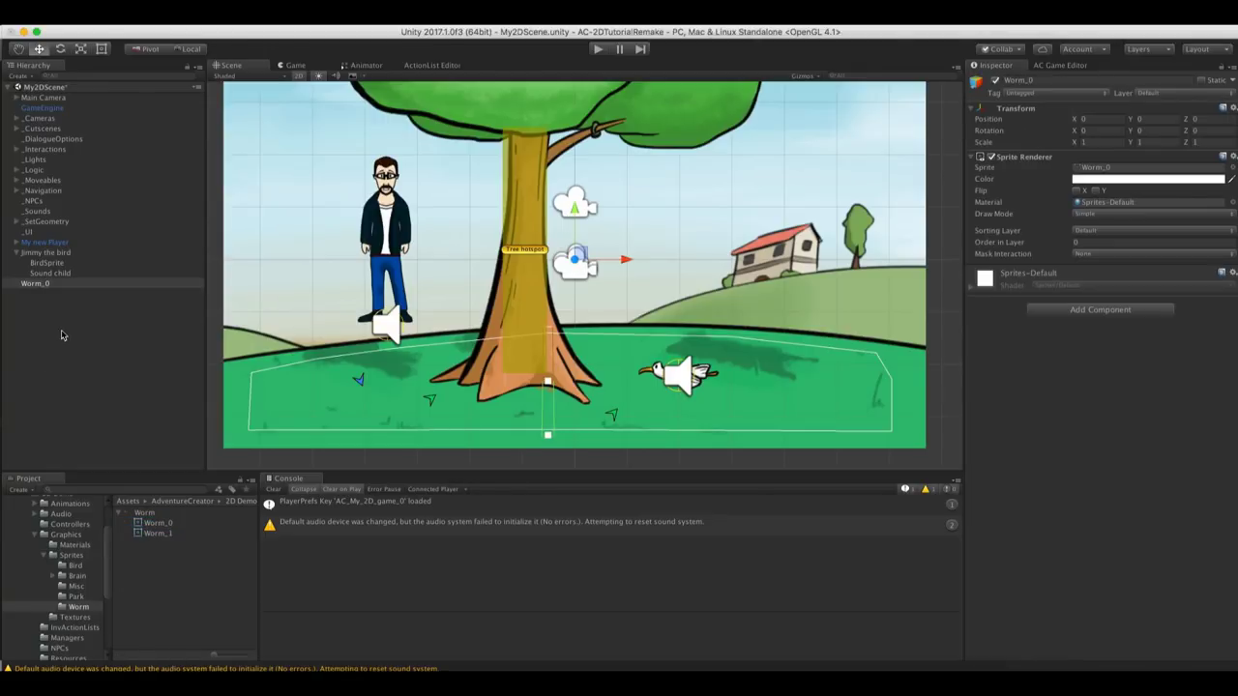
Position the worm on the lower-left grass at about X -4.775, Y -2.58
left_click_drag(578, 256, 329, 383)
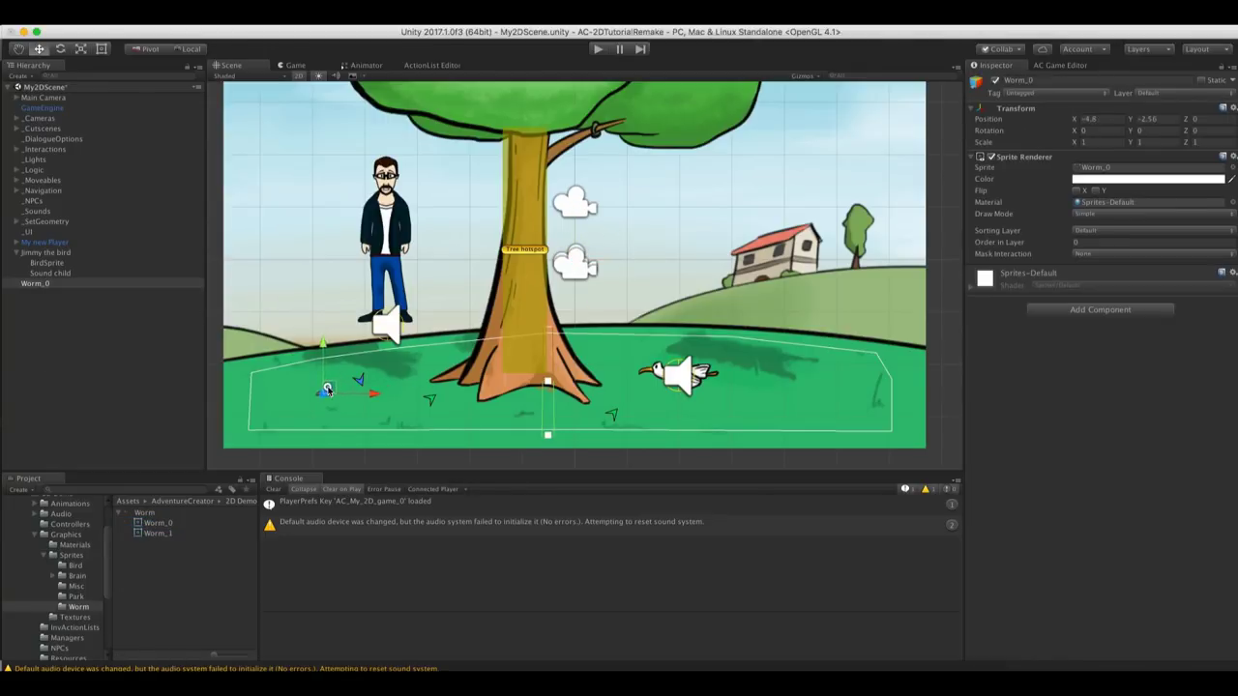
middle_click_drag(333, 387, 397, 343)
scroll(469, 346, "up", 3)
scroll(469, 346, "up", 5)
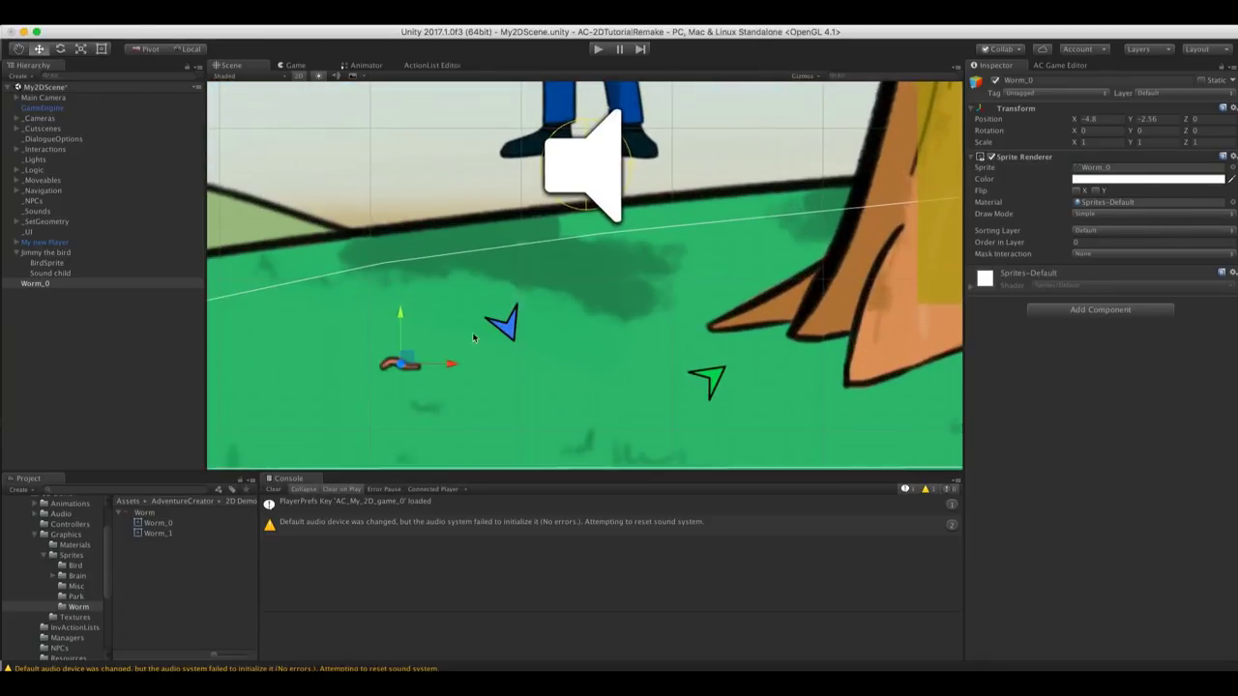
middle_click_drag(473, 326, 500, 311)
scroll(495, 321, "up", 1)
left_click_drag(454, 349, 453, 352)
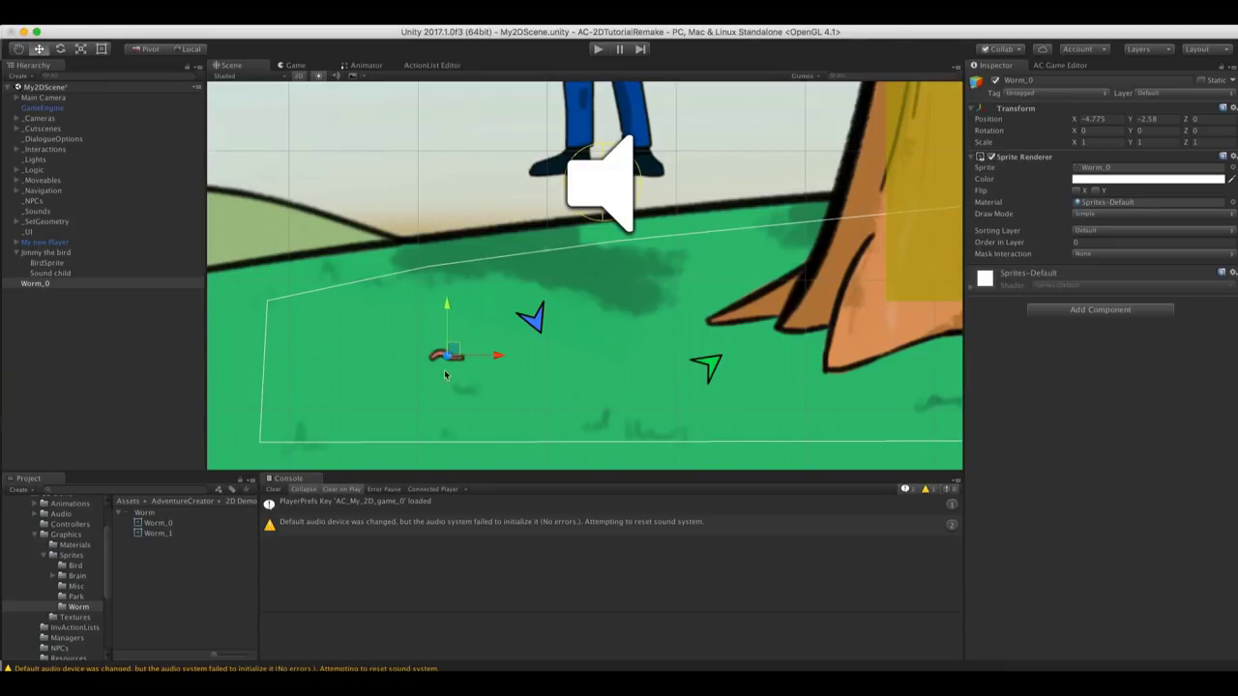
scroll(472, 353, "down", 3)
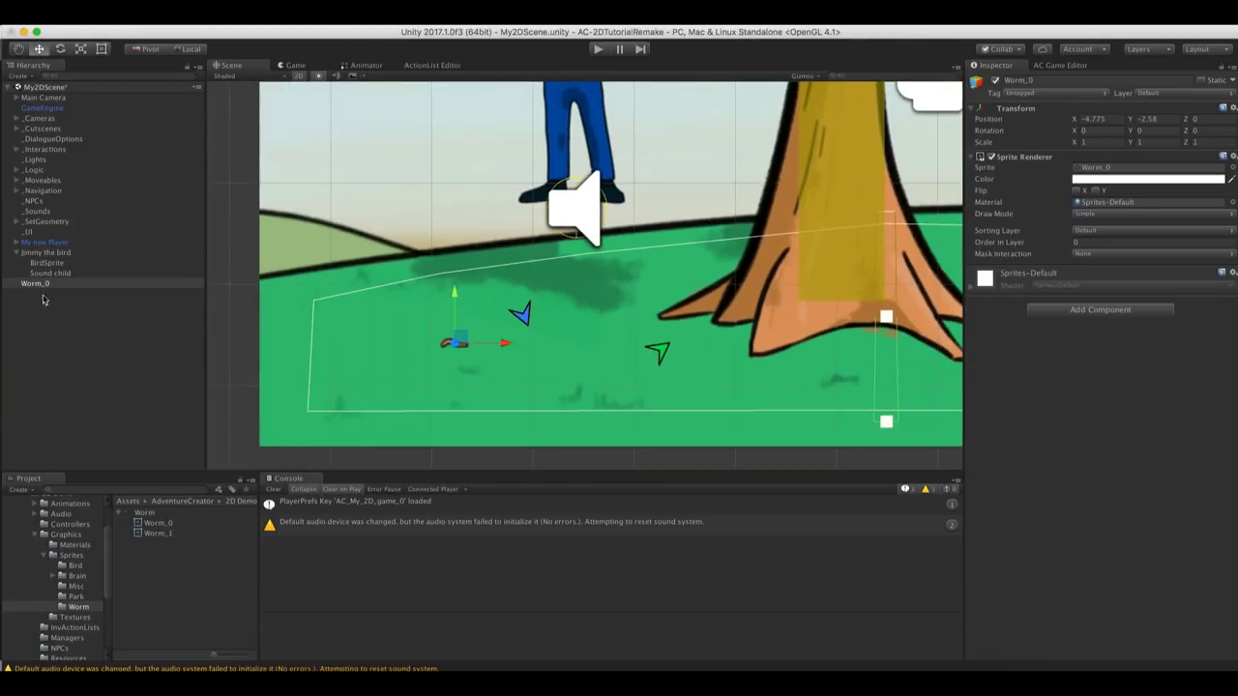
Create a new 2D hotspot over the worm from the Adventure Creator game editor
left_click(1060, 65)
left_click(1123, 460)
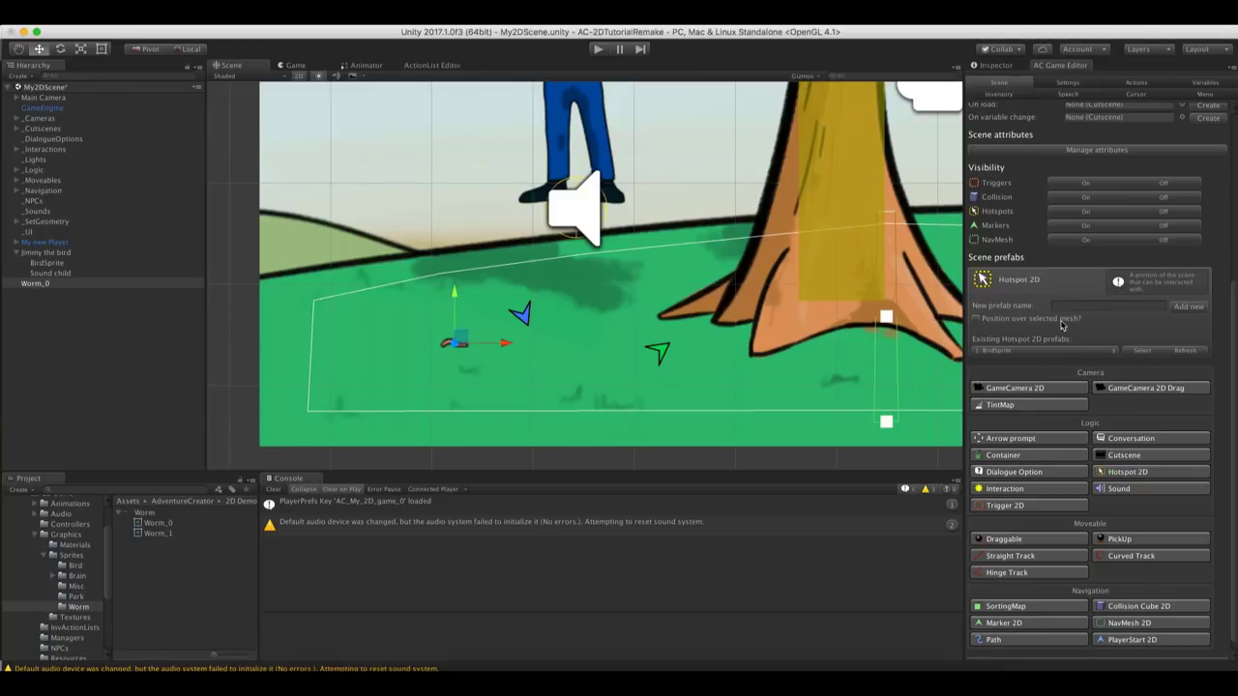
left_click(976, 320)
left_click(1188, 308)
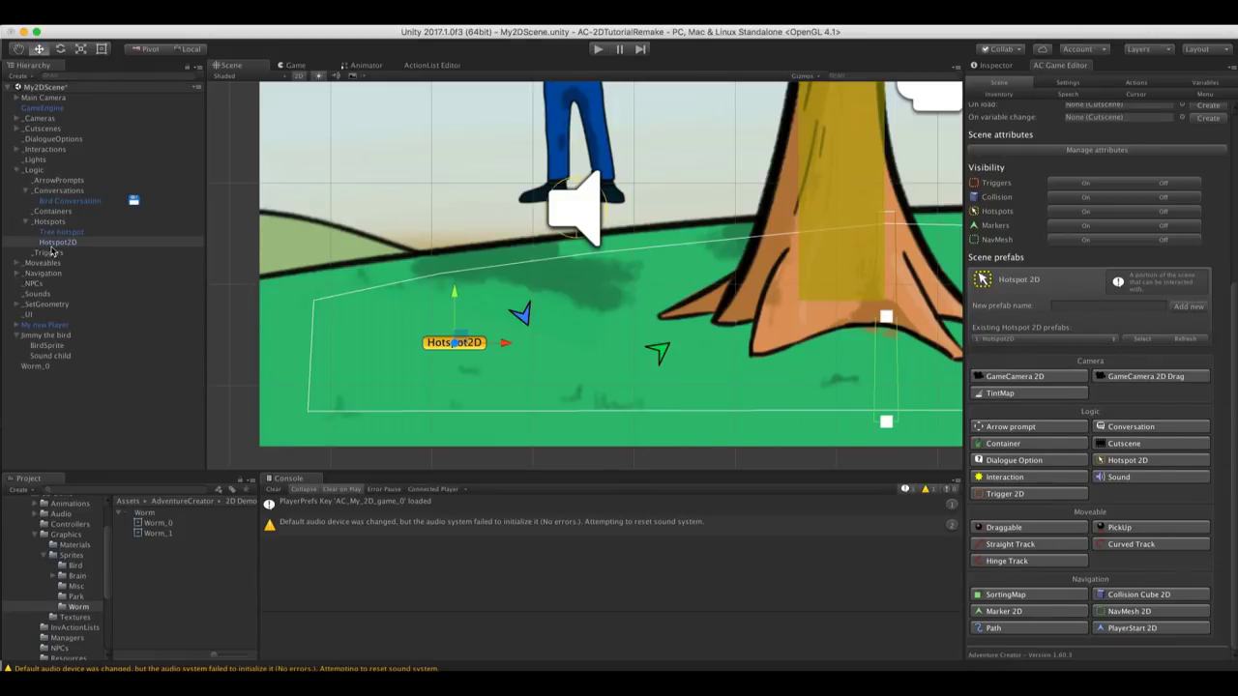
scroll(568, 324, "up", 3)
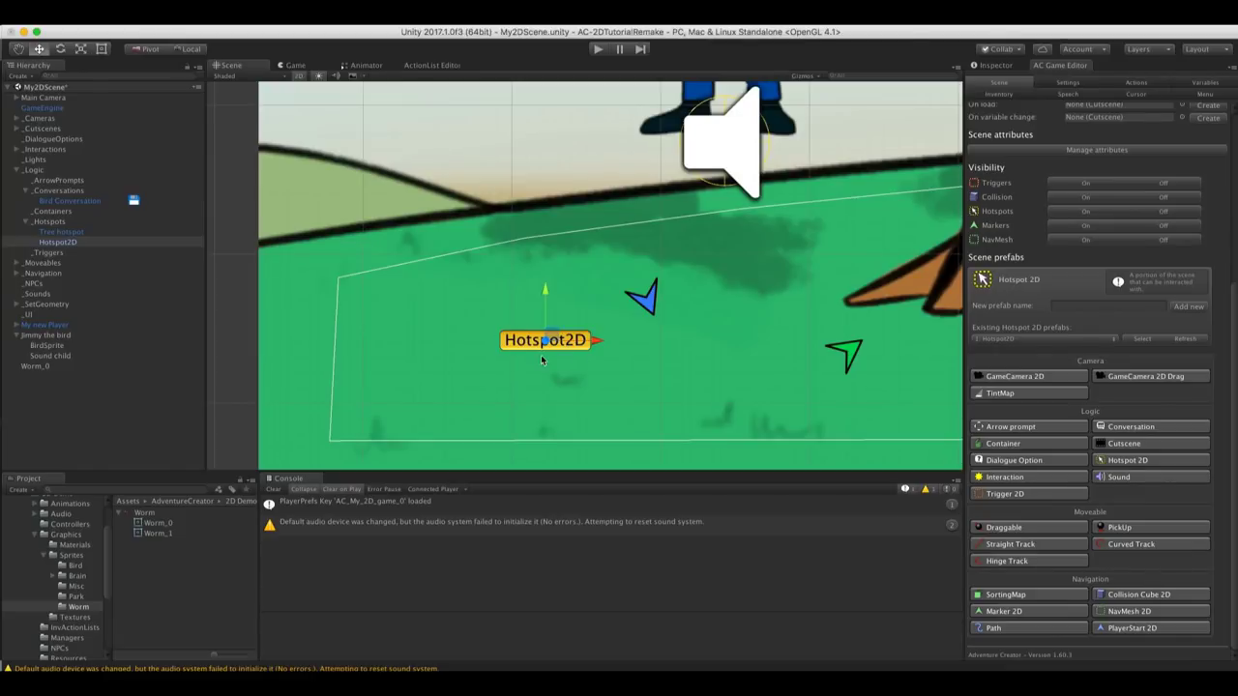
left_click(994, 65)
scroll(656, 277, "down", 3)
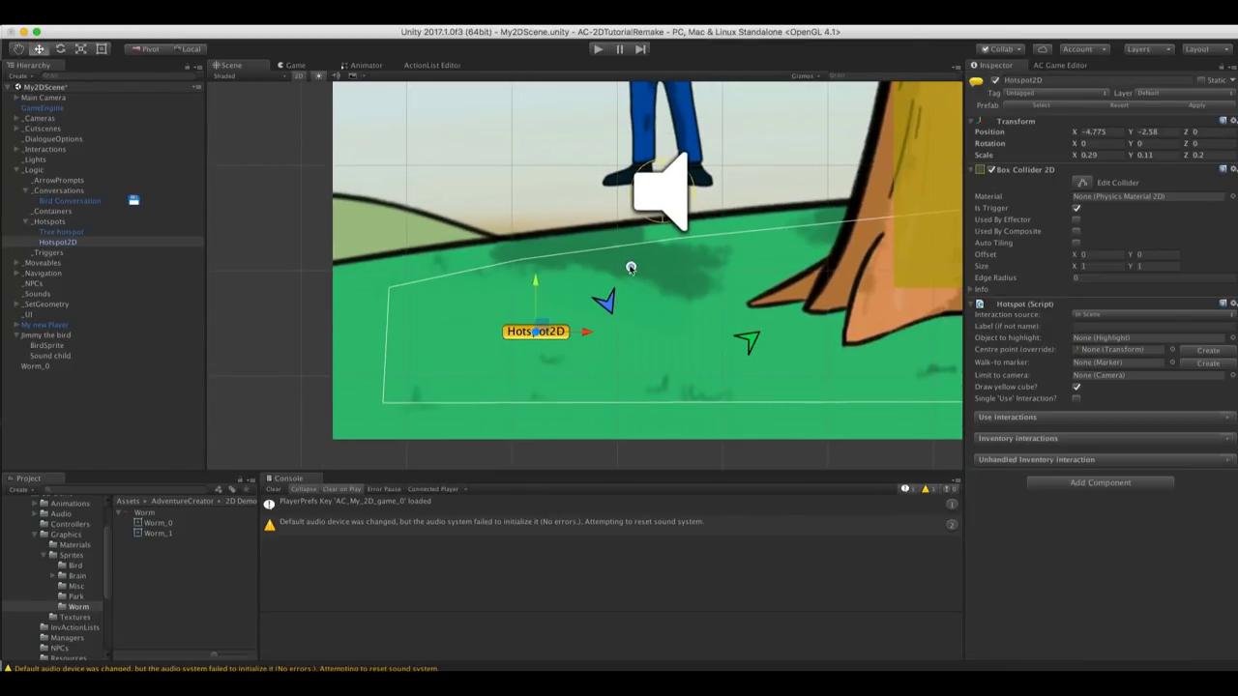
Enlarge the hotspot slightly with the Scale tool and rename it 'Worm hotspot'
left_click(81, 49)
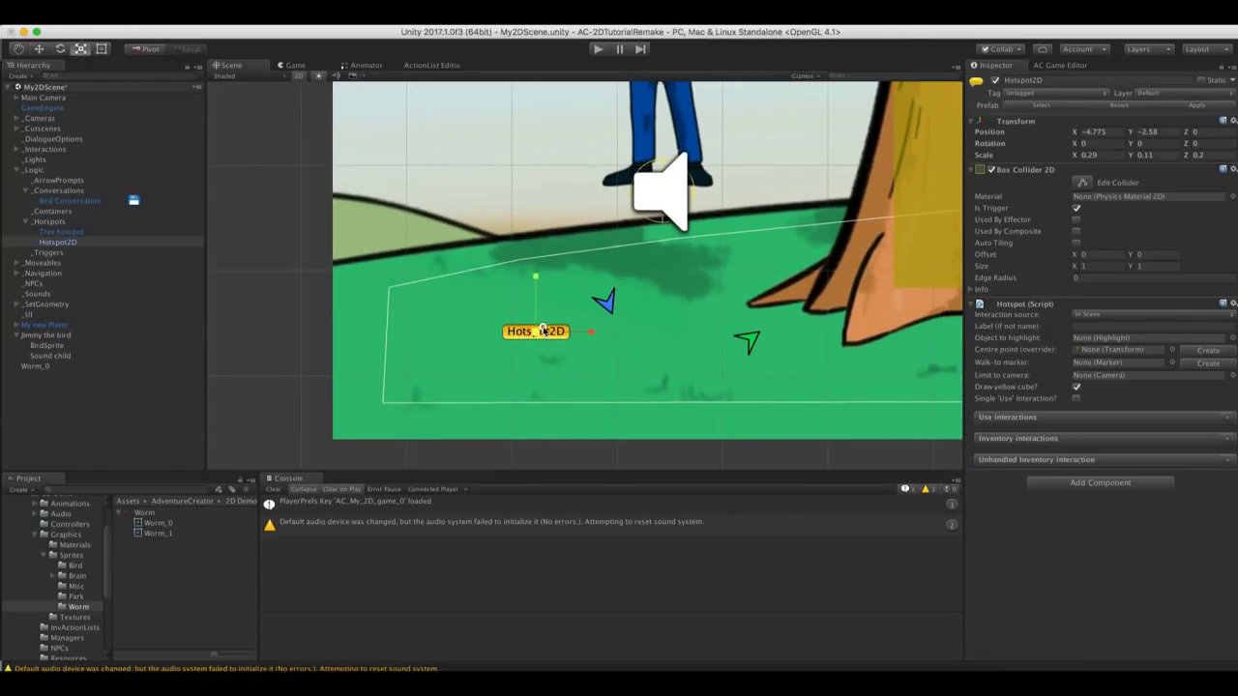
mouse_move(536, 330)
left_mouse_down()
mouse_move(585, 307)
mouse_move(553, 323)
left_mouse_up()
left_click(38, 48)
left_click(1071, 79)
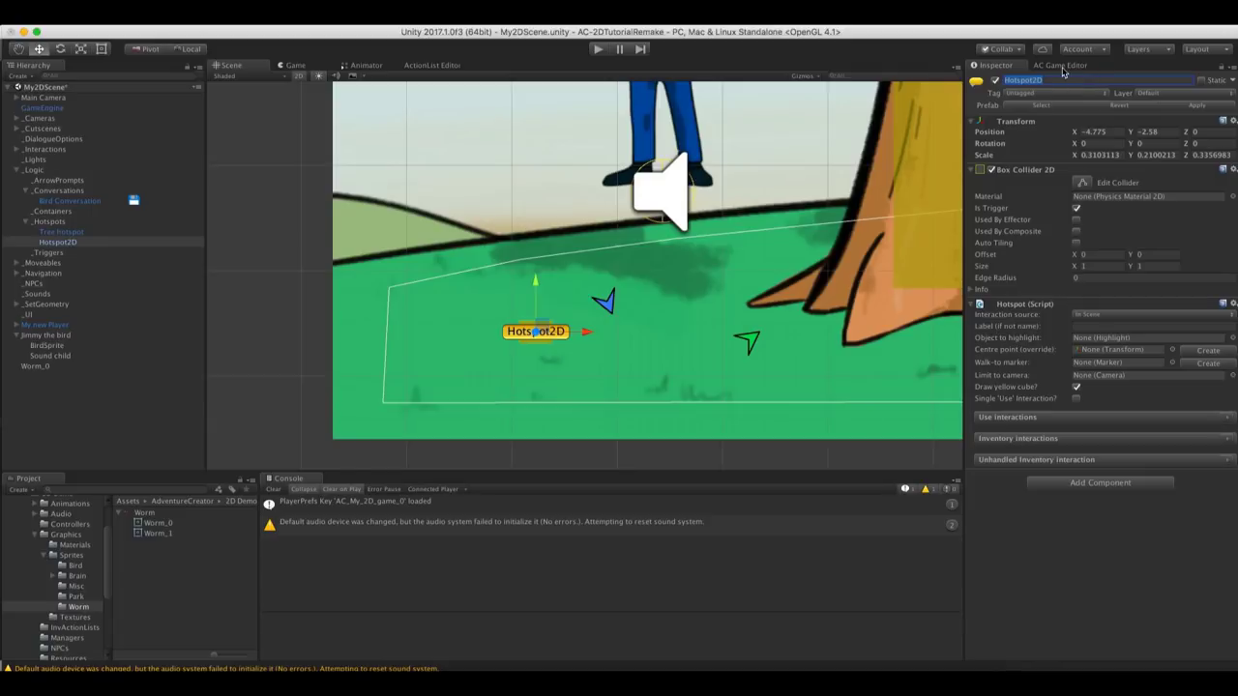
type("Worm h")
key("Return")
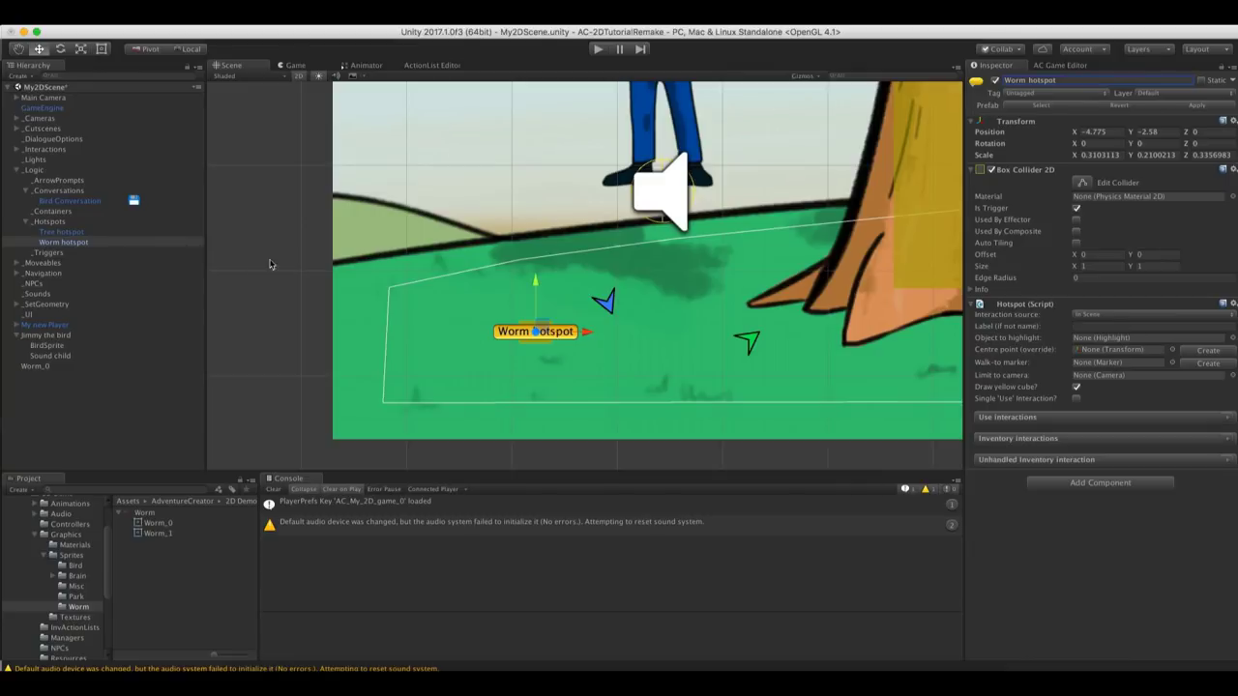
left_click(56, 366)
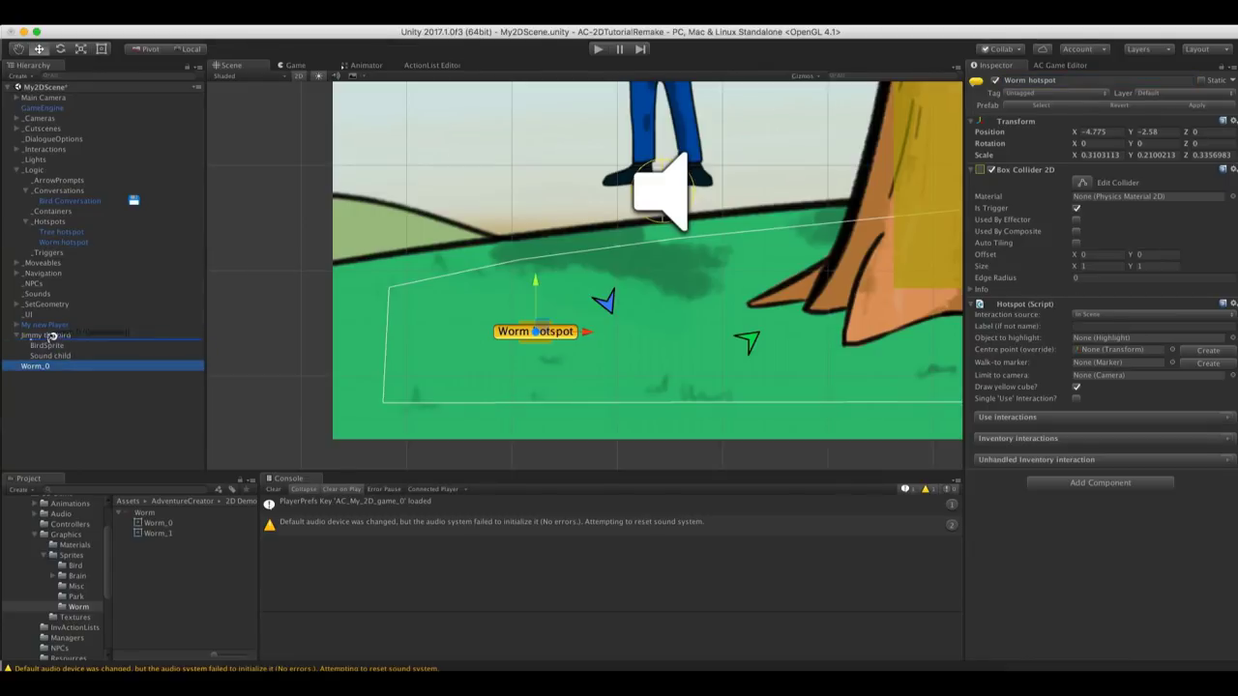
Parent Worm_0 under Worm hotspot so it sits at local position (0, 0)
left_click_drag(49, 363, 79, 242)
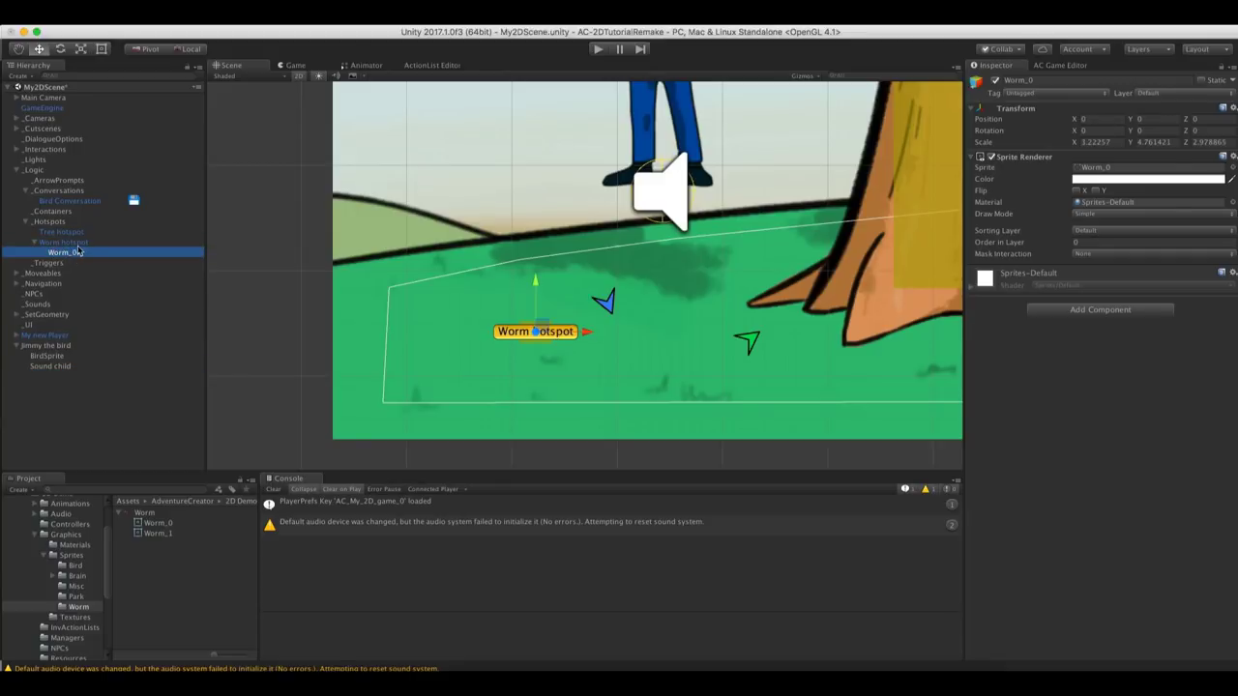
left_click(60, 242)
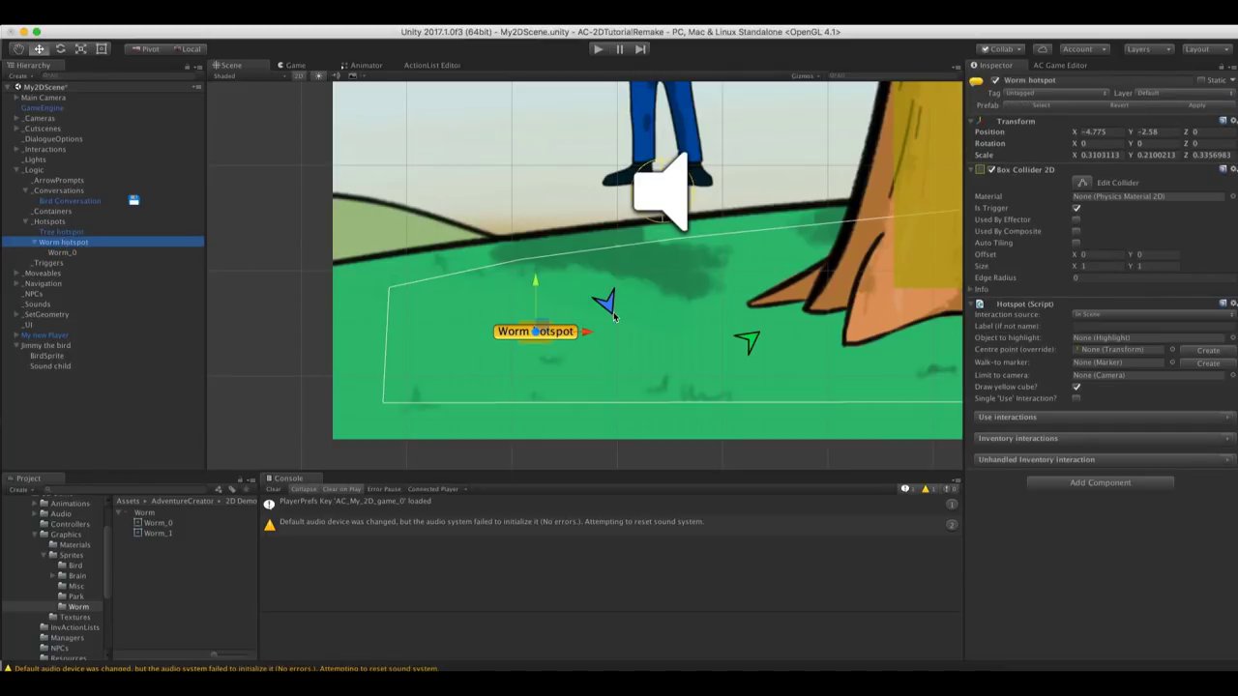
scroll(613, 315, "down", 3)
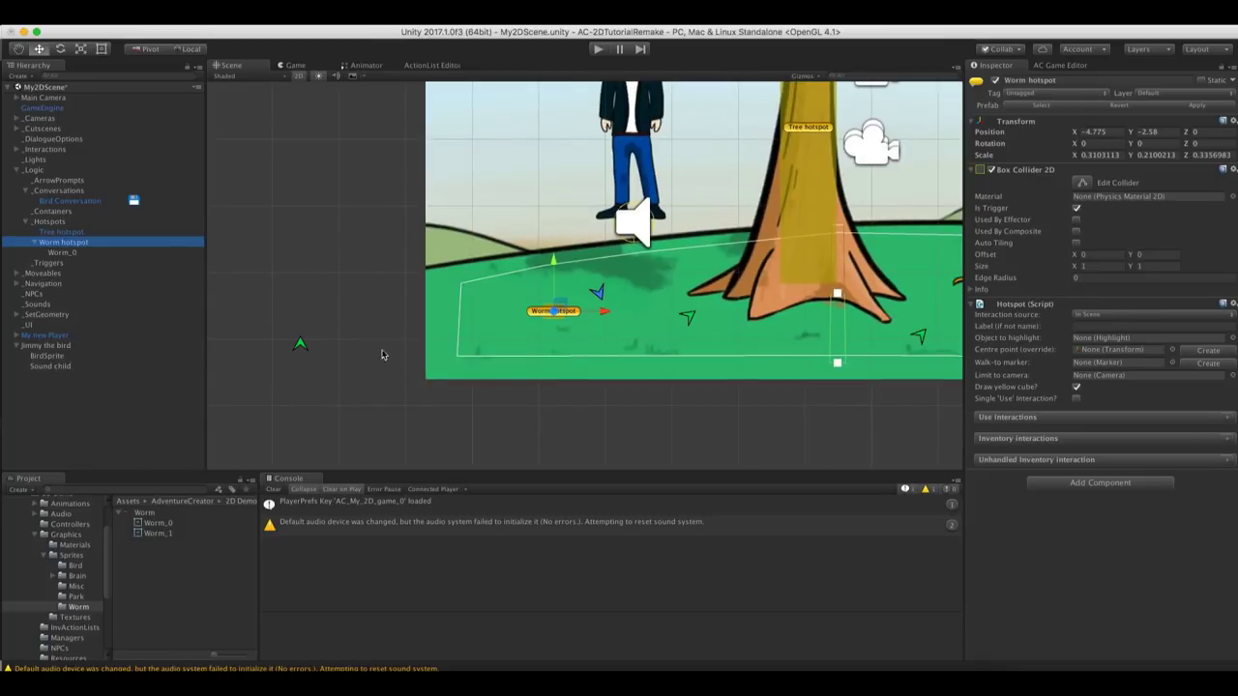
left_click(62, 253)
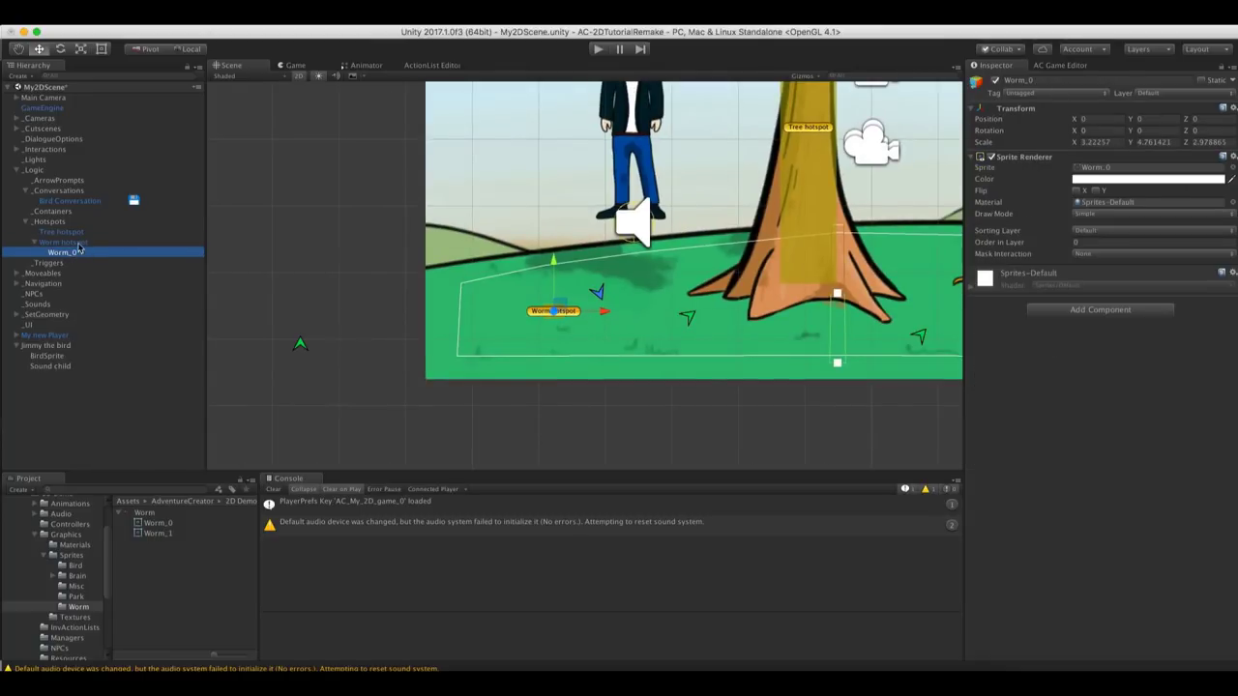
left_click(78, 243)
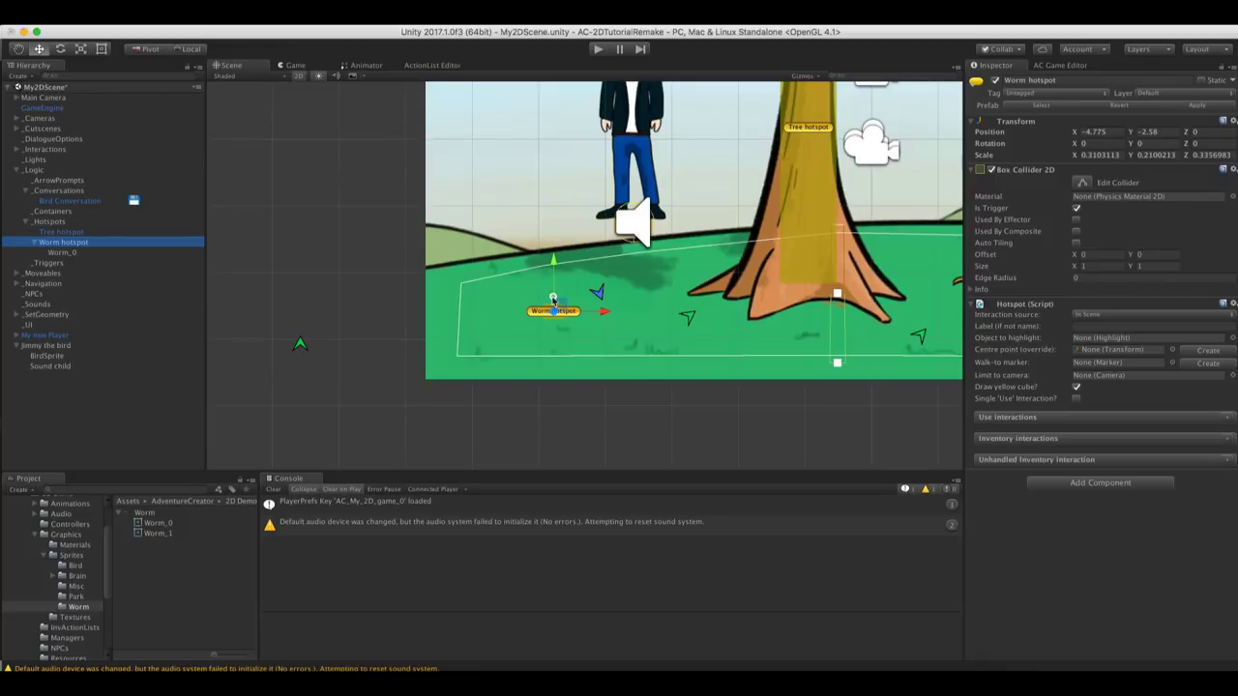
middle_click_drag(515, 295, 493, 301)
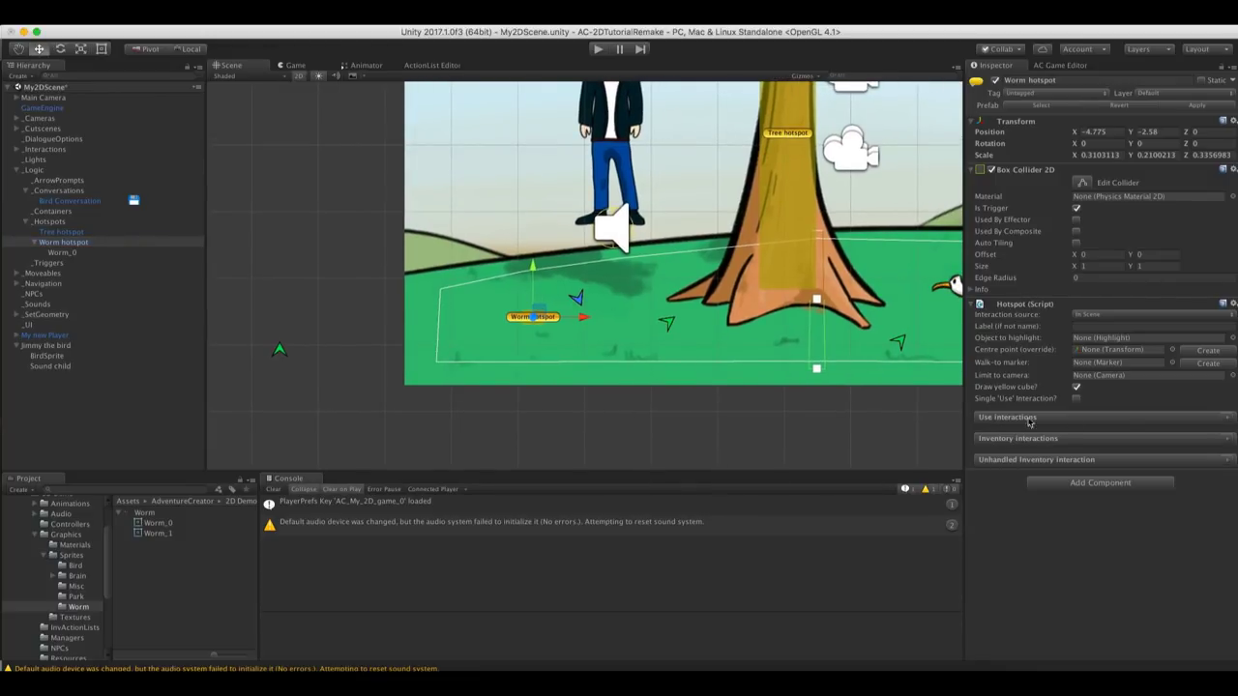
Give Worm hotspot a new Use interaction using Walk To Marker, Face after moving, and a new marker
left_click(1224, 423)
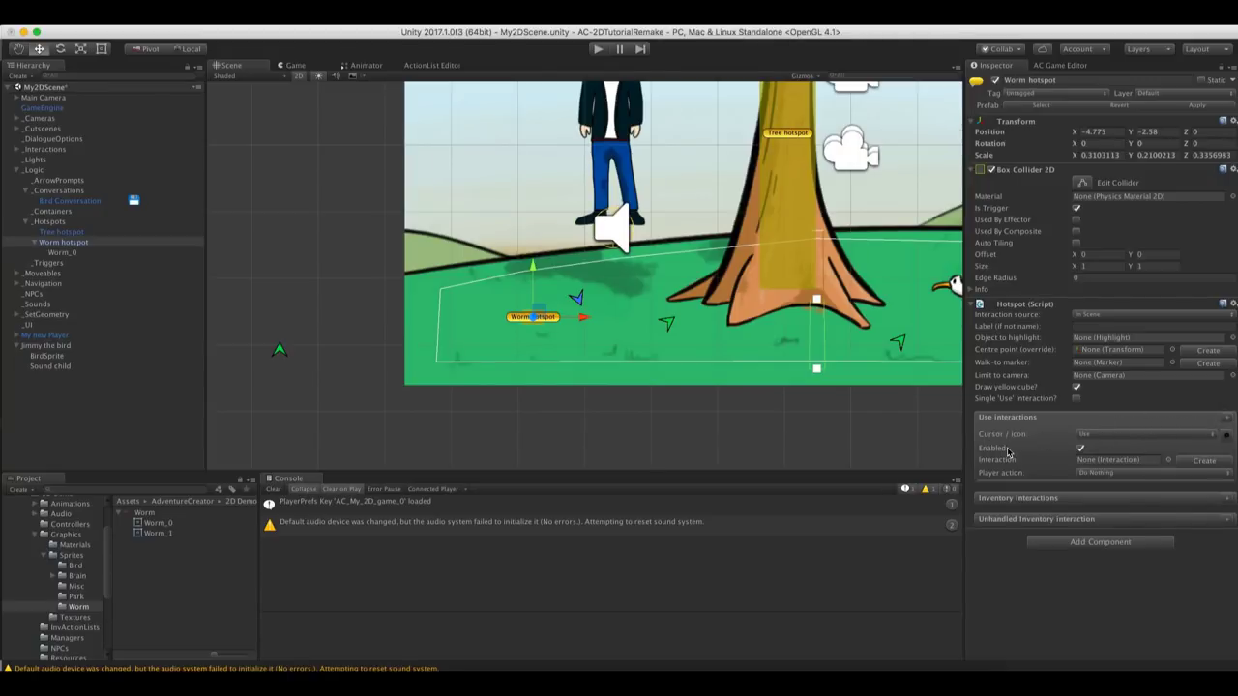
left_click(1124, 473)
left_click(1098, 501)
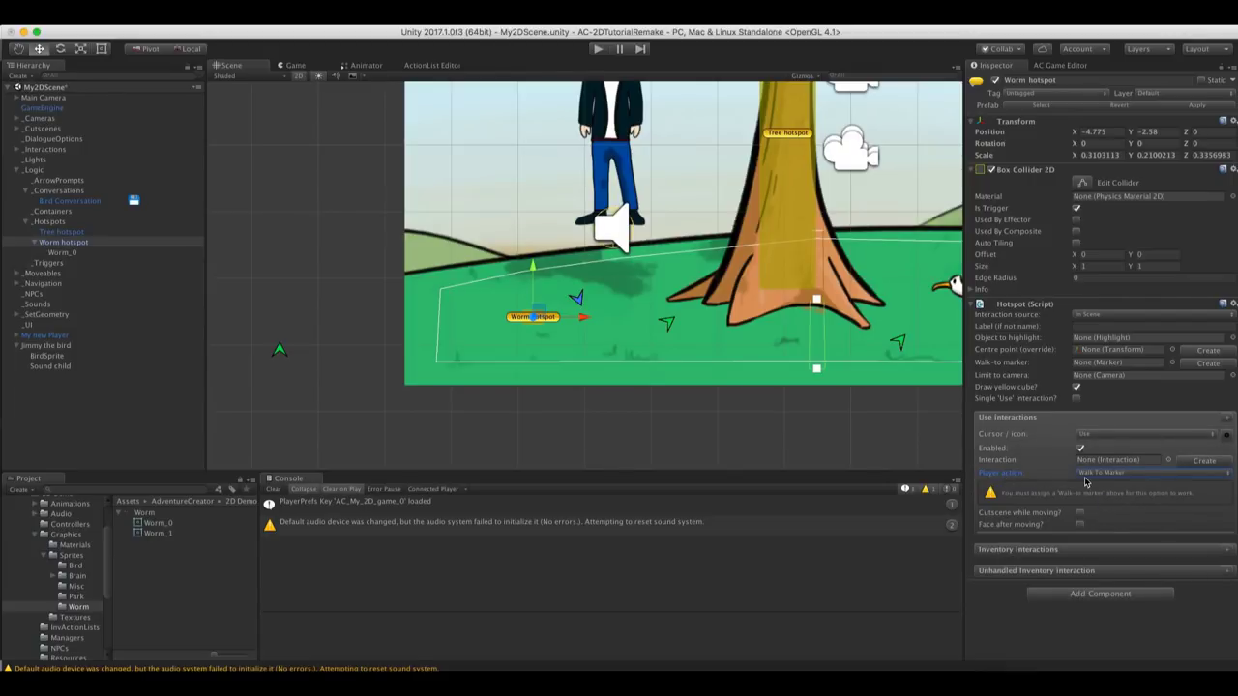
left_click(1080, 526)
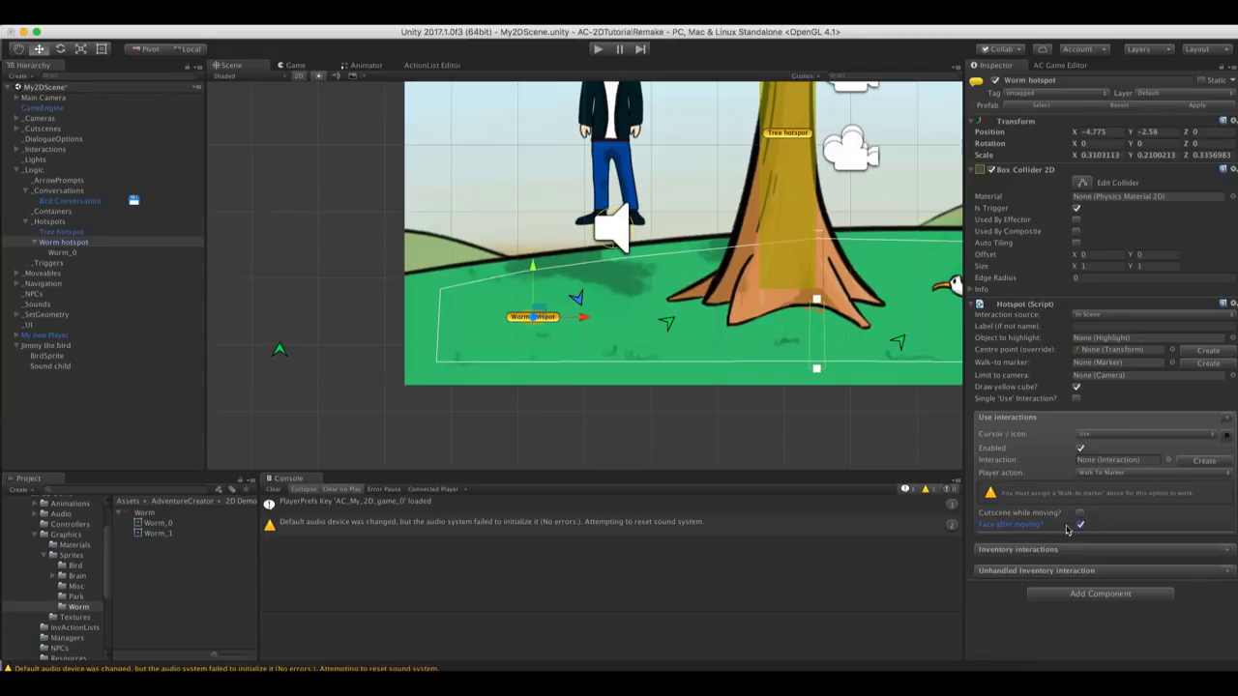
left_click(1183, 464)
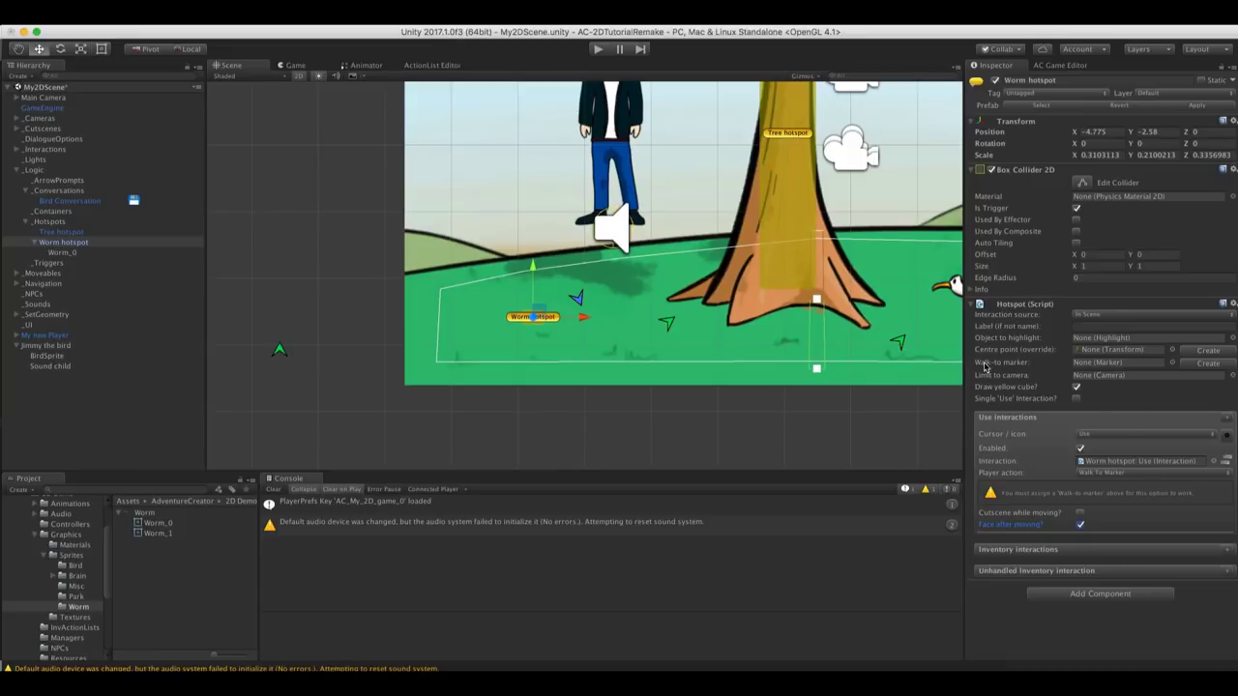
left_click(1193, 365)
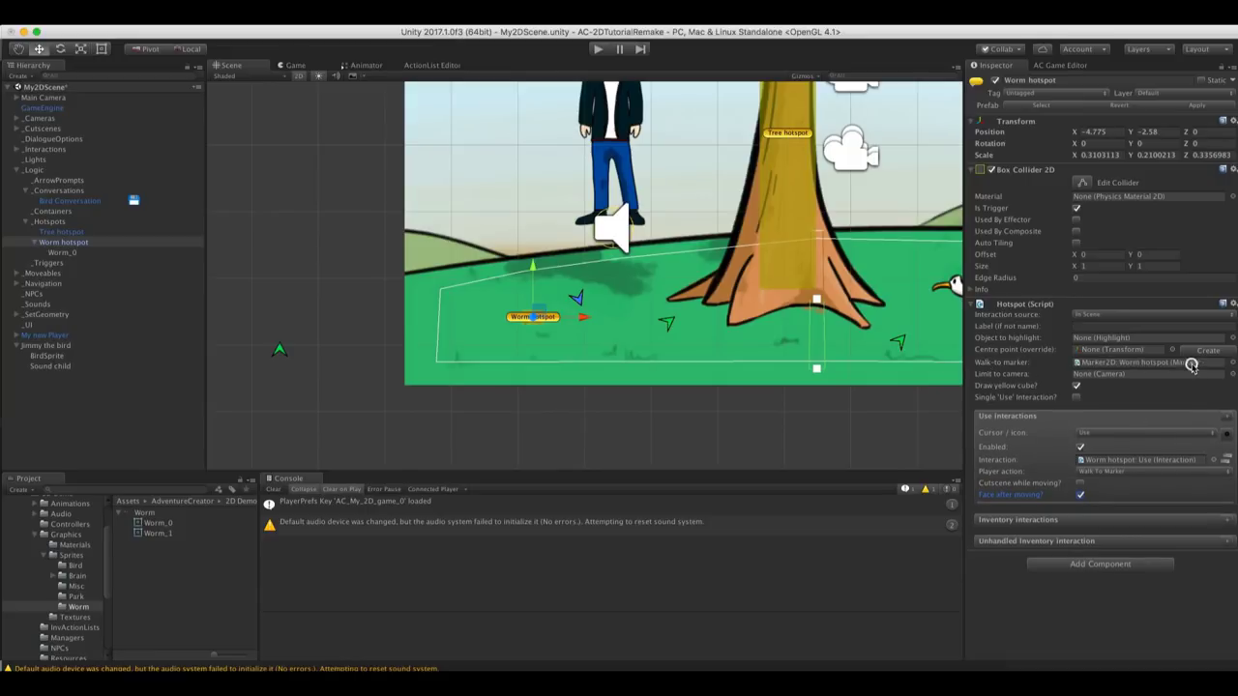
Select the Worm hotspot's marker and move it to the hotspot's left side
left_click(1152, 365)
left_click(77, 356)
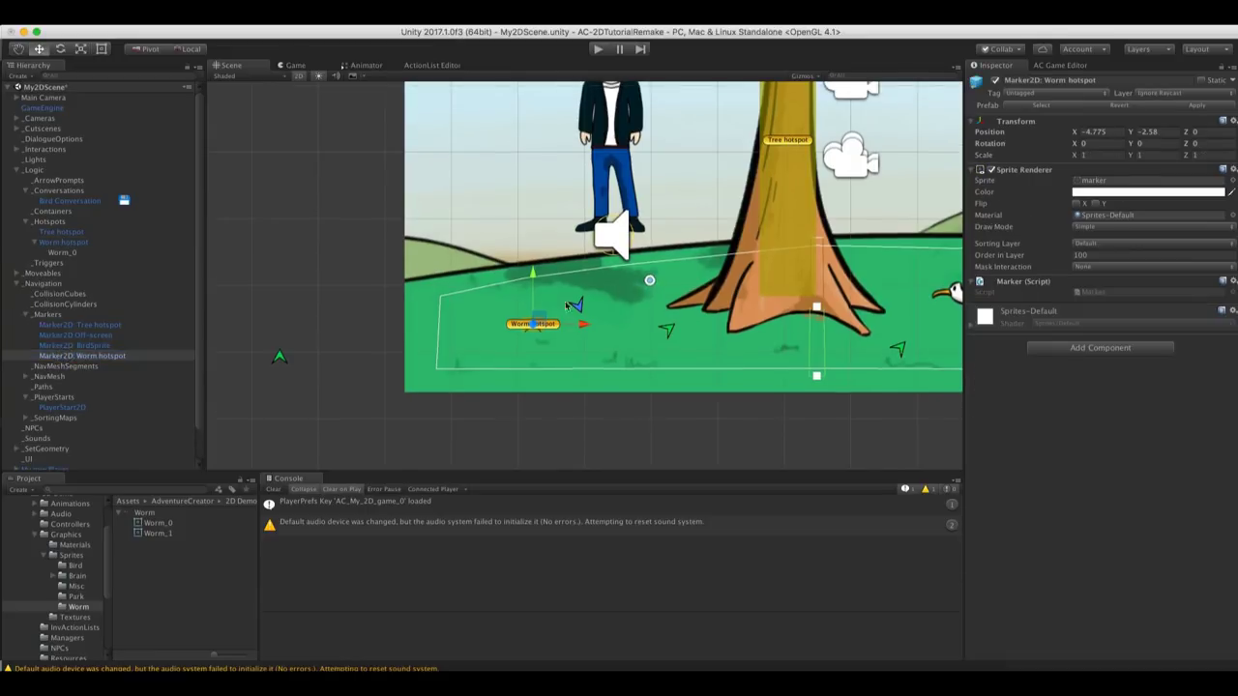
left_click_drag(537, 321, 497, 304)
scroll(600, 290, "up", 3)
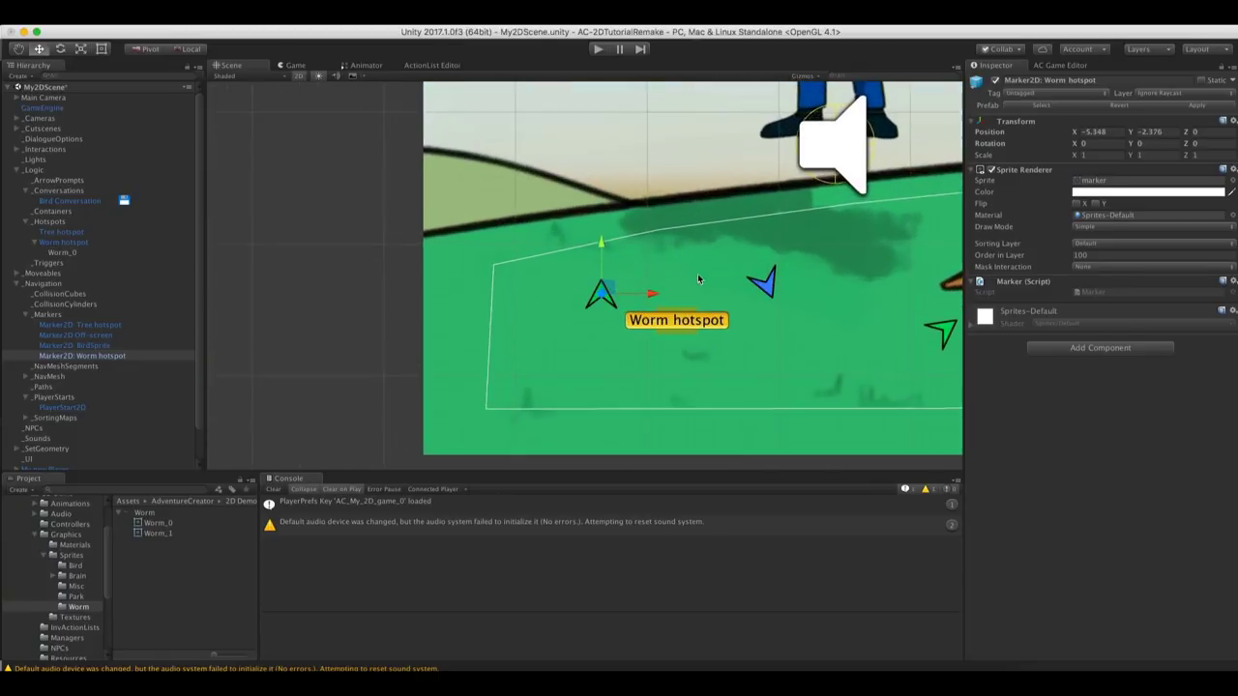
mouse_move(698, 279)
middle_mouse_down()
mouse_move(651, 303)
mouse_move(567, 306)
middle_mouse_up()
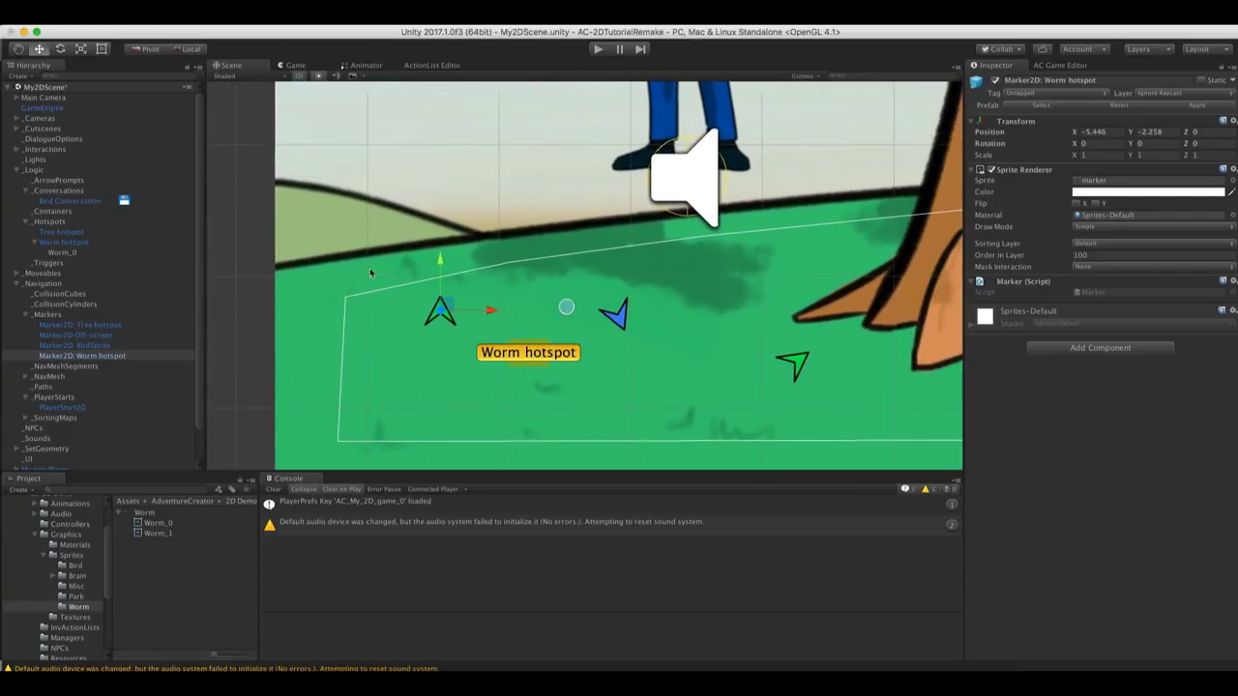
Rotate the marker to Z -122.737 toward the hotspot, settling it at X -5.466, Y -2.268
left_click(61, 49)
left_click_drag(391, 290, 542, 164)
mouse_move(465, 267)
left_mouse_down()
mouse_move(492, 275)
mouse_move(500, 257)
left_mouse_up()
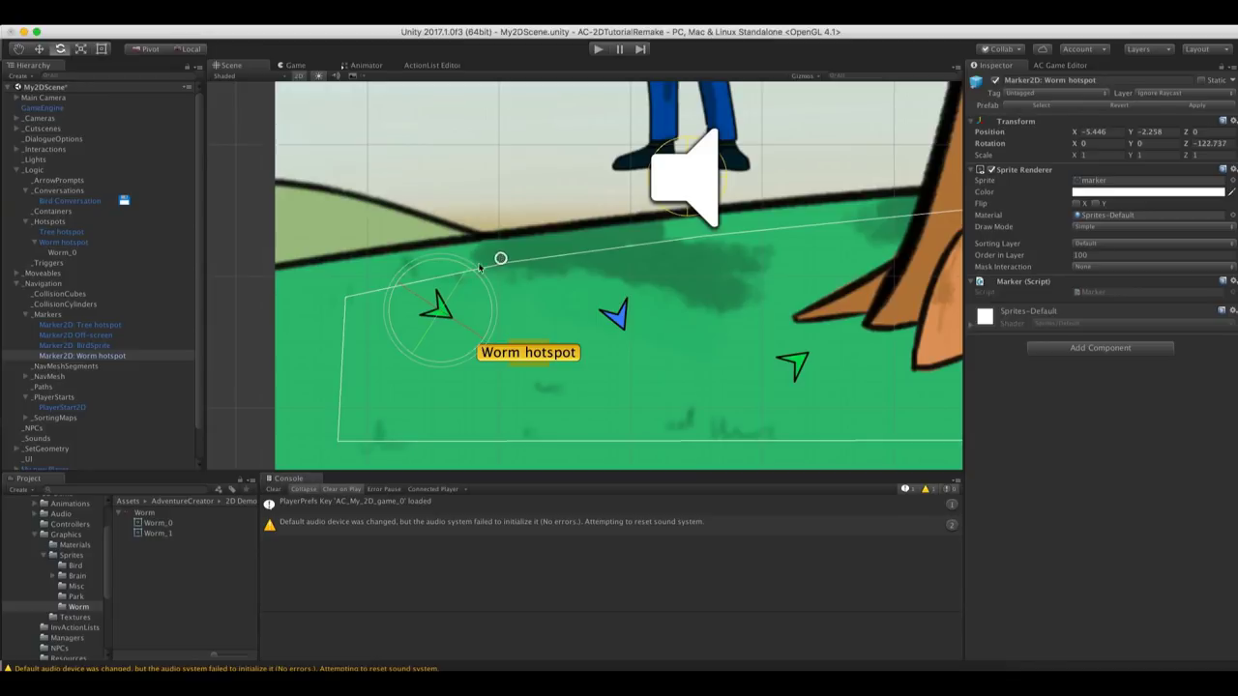
key("w")
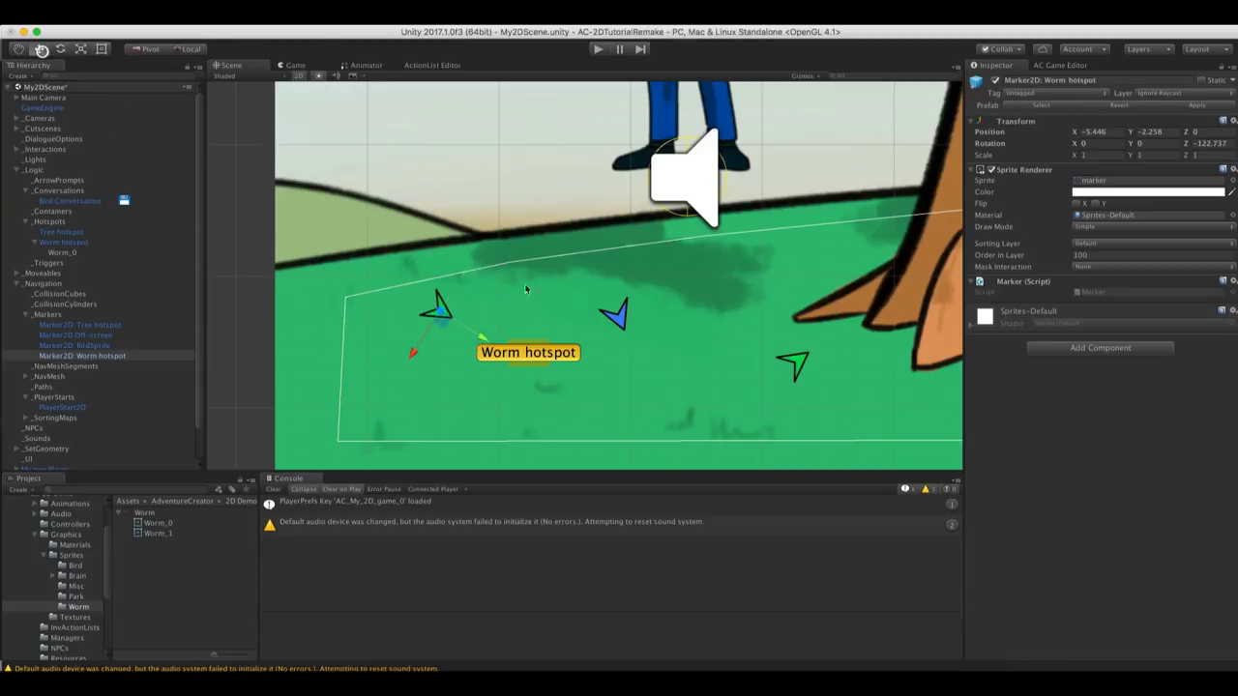
left_click_drag(443, 321, 440, 325)
scroll(533, 302, "up", 1)
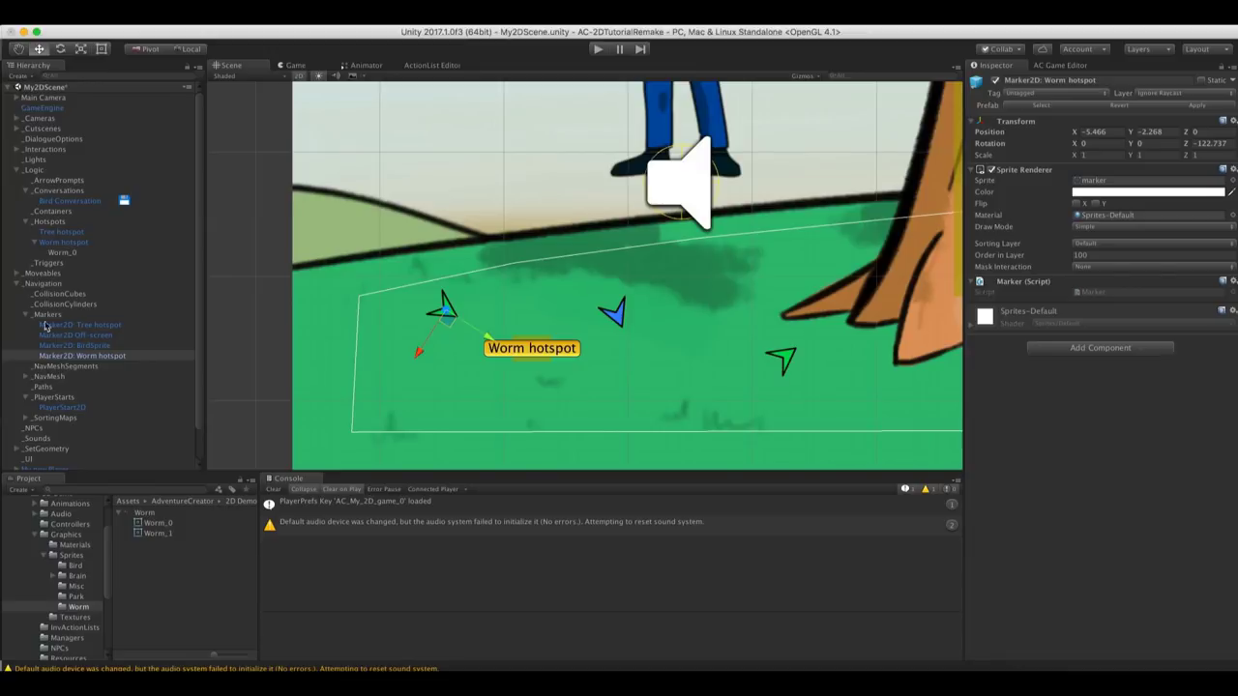
scroll(71, 363, "down", 2)
Select the PlayerSprite child of My new Player and bring up the Window menu
left_click(35, 535)
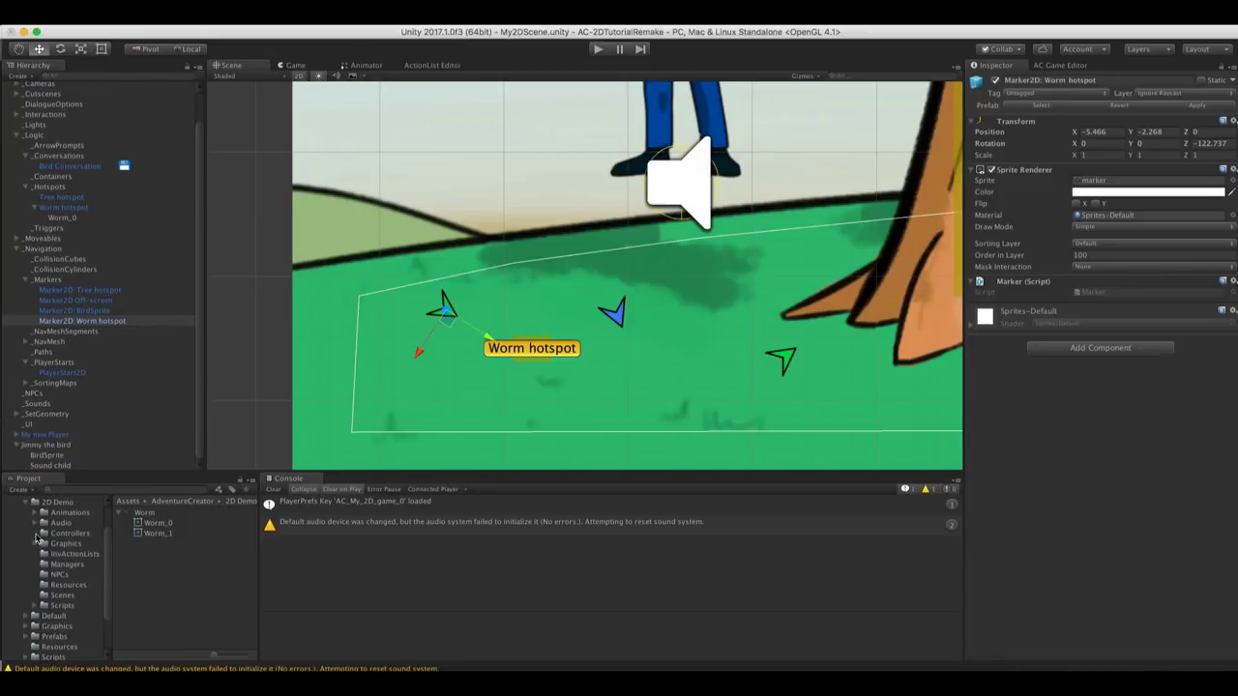
left_click(29, 435)
left_click(16, 434)
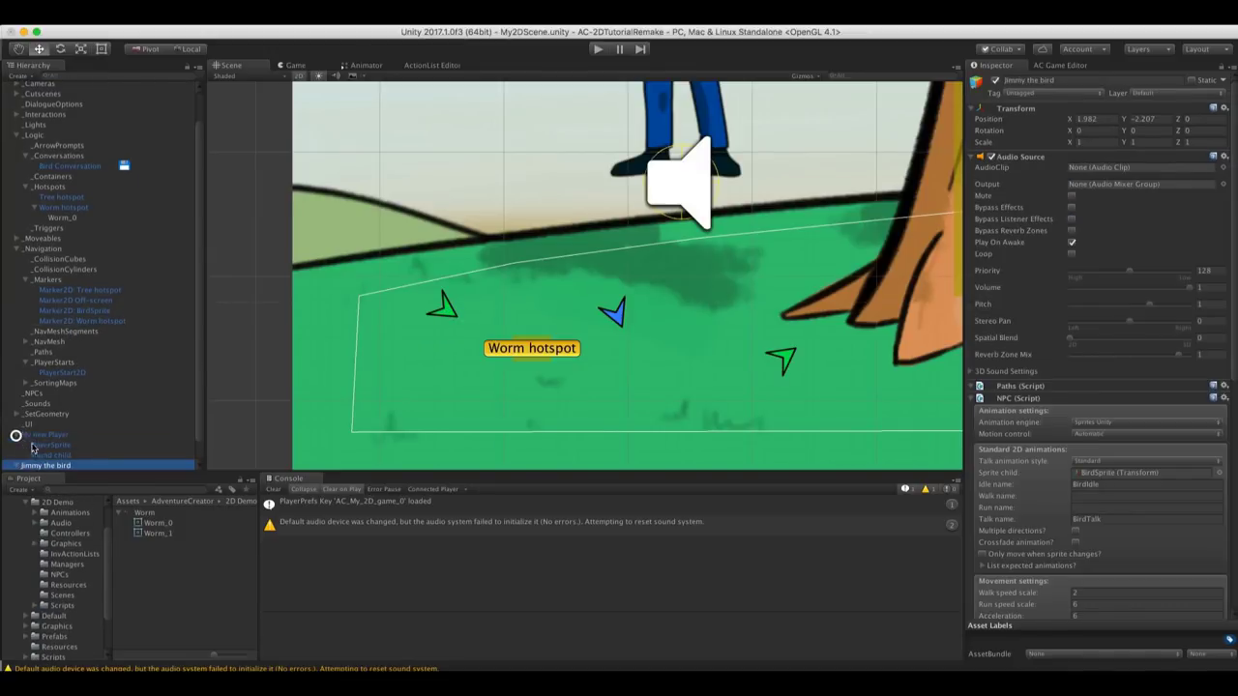
left_click(41, 446)
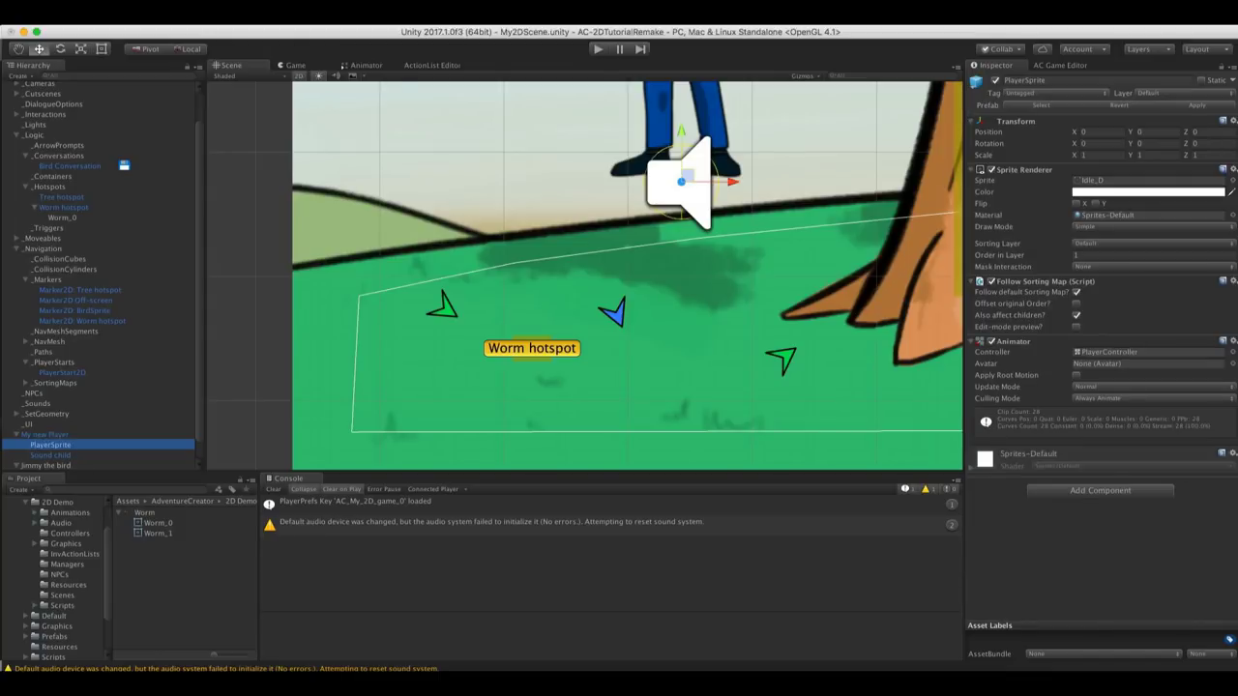
left_click(396, 11)
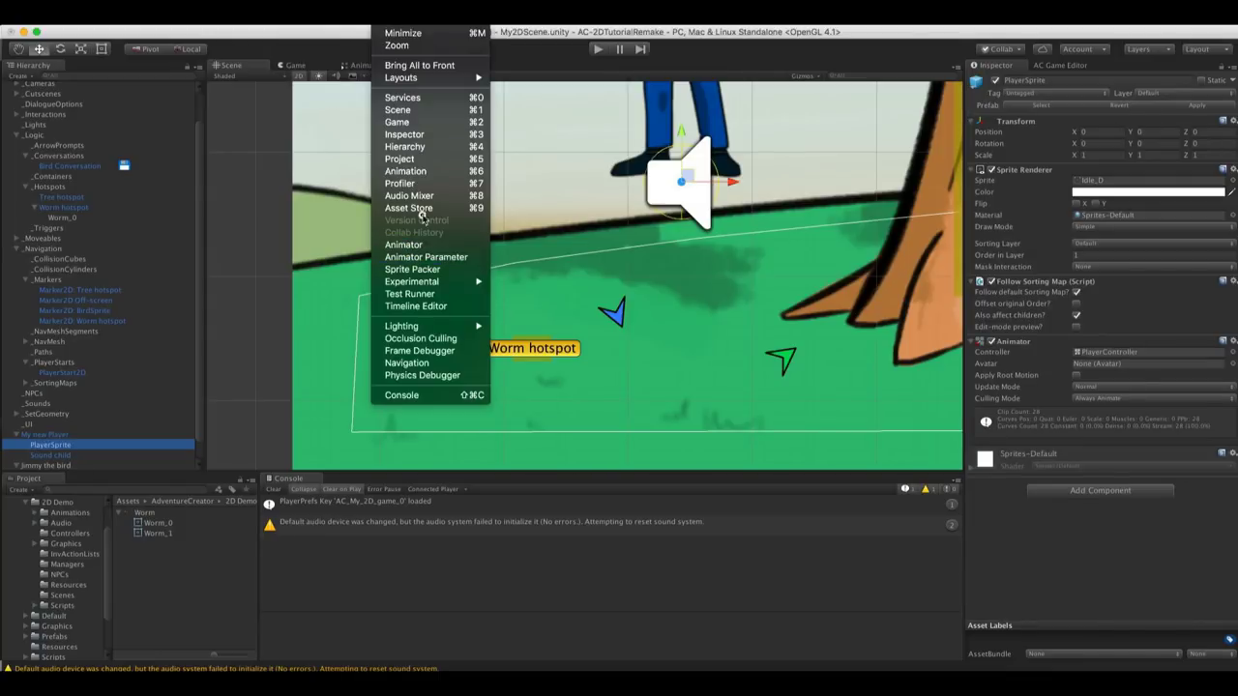
Dock the Animation window, preview the BrainTakeGround_DR clip frame by frame, then reset to 0:00
left_click(406, 171)
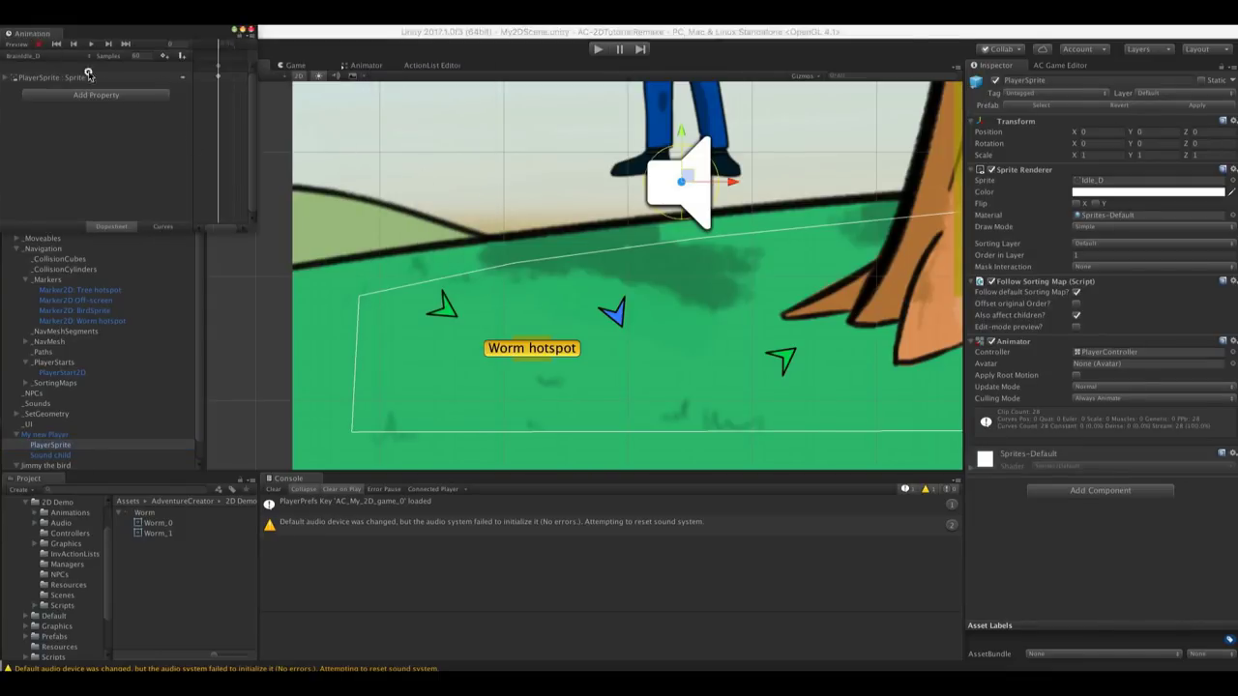
left_click_drag(32, 33, 358, 477)
scroll(546, 314, "down", 5)
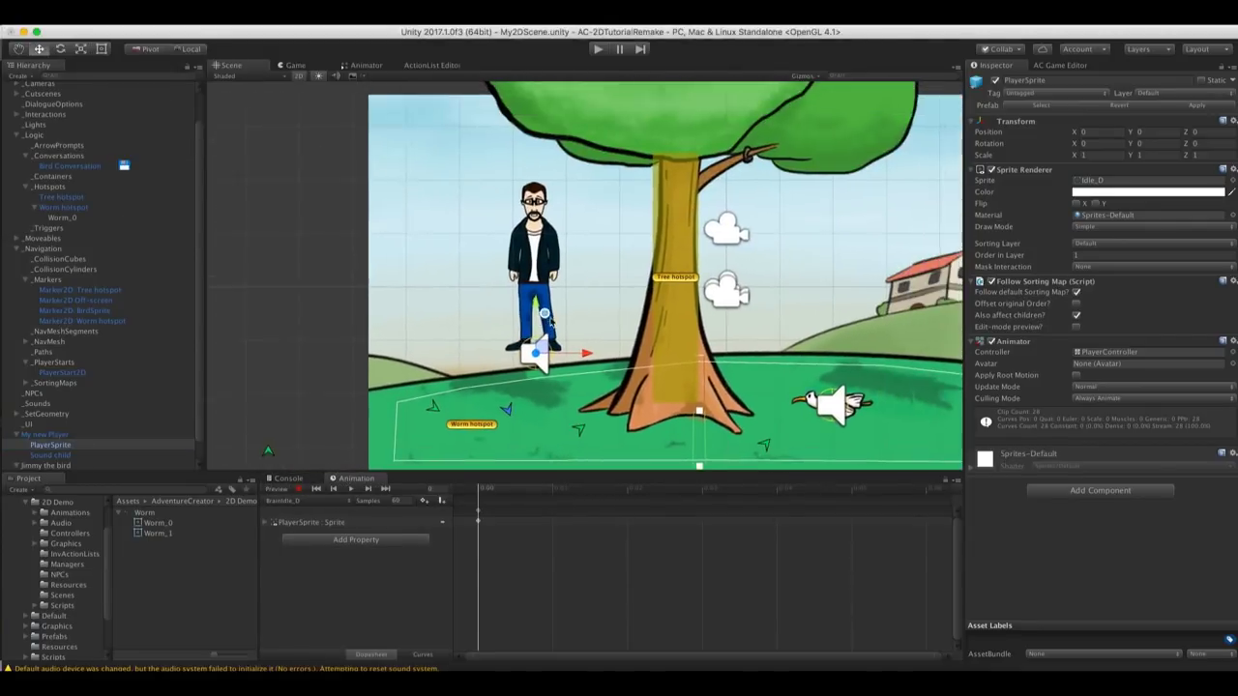
scroll(581, 280, "up", 3)
left_click(287, 501)
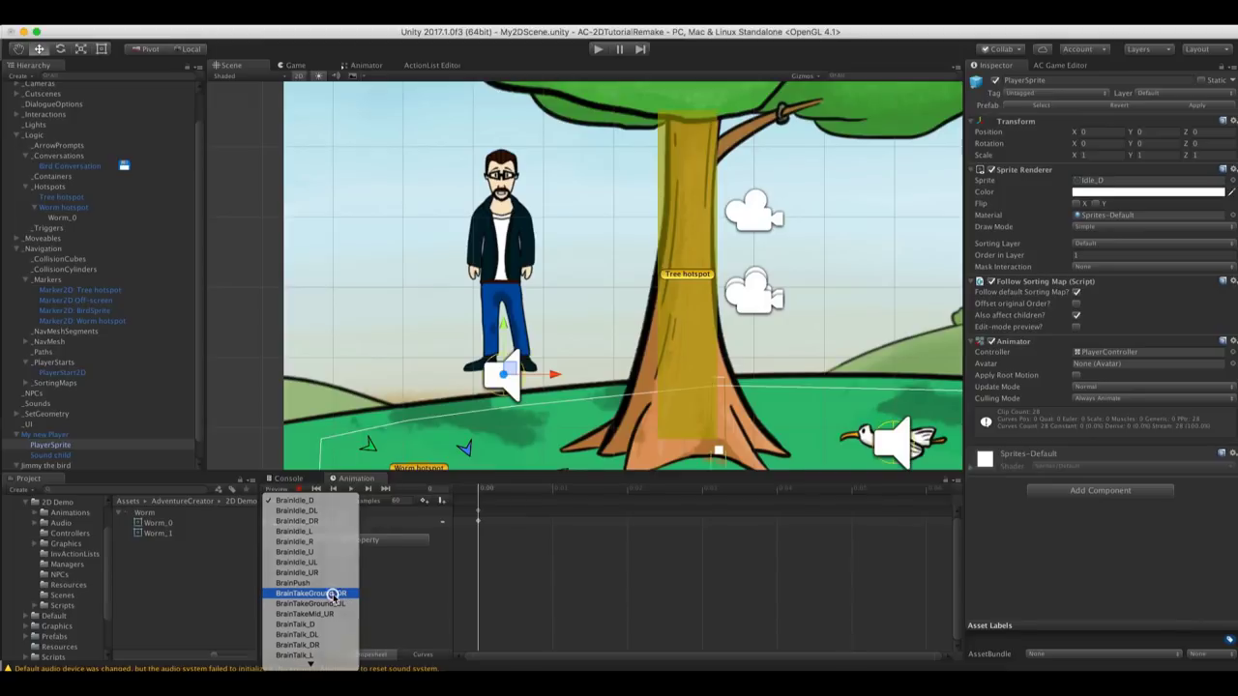
left_click(334, 593)
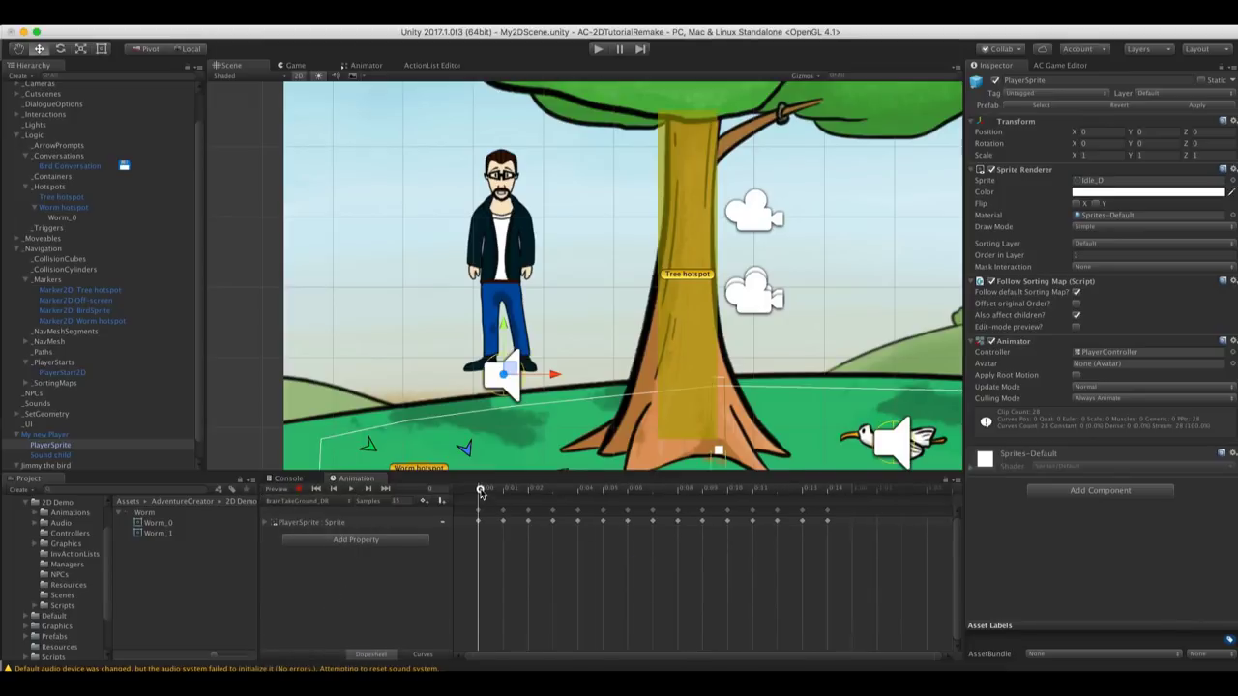
left_click_drag(484, 487, 597, 494)
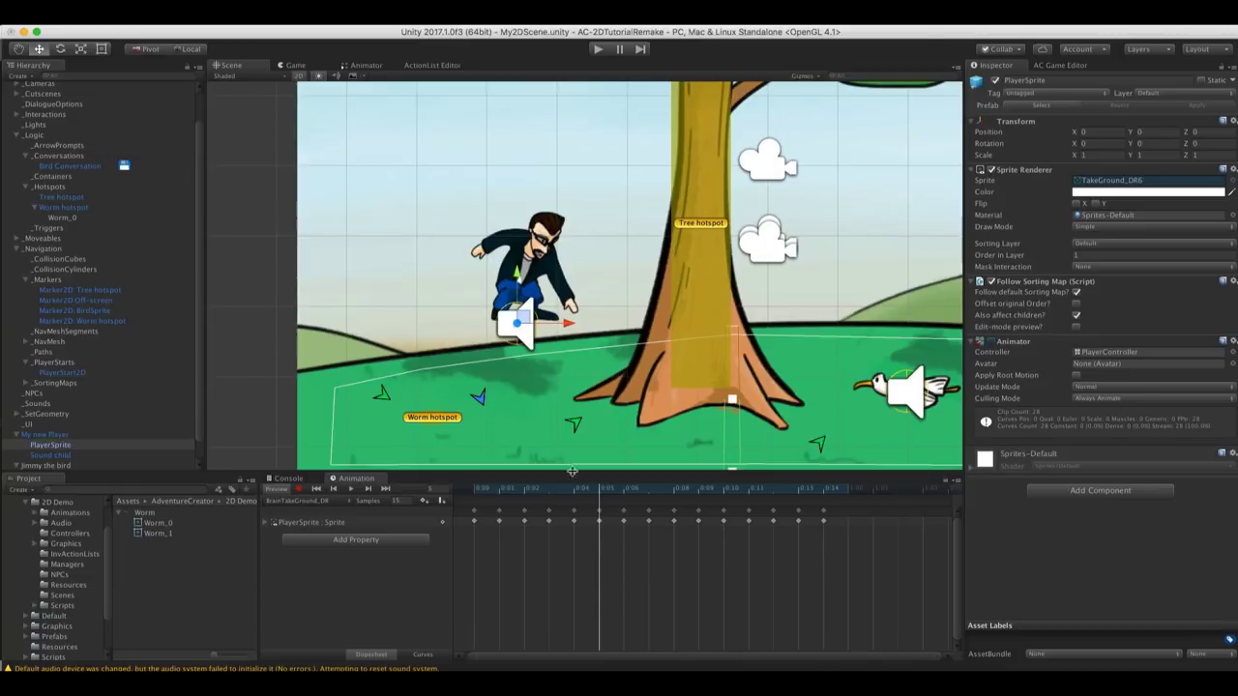
left_click(474, 488)
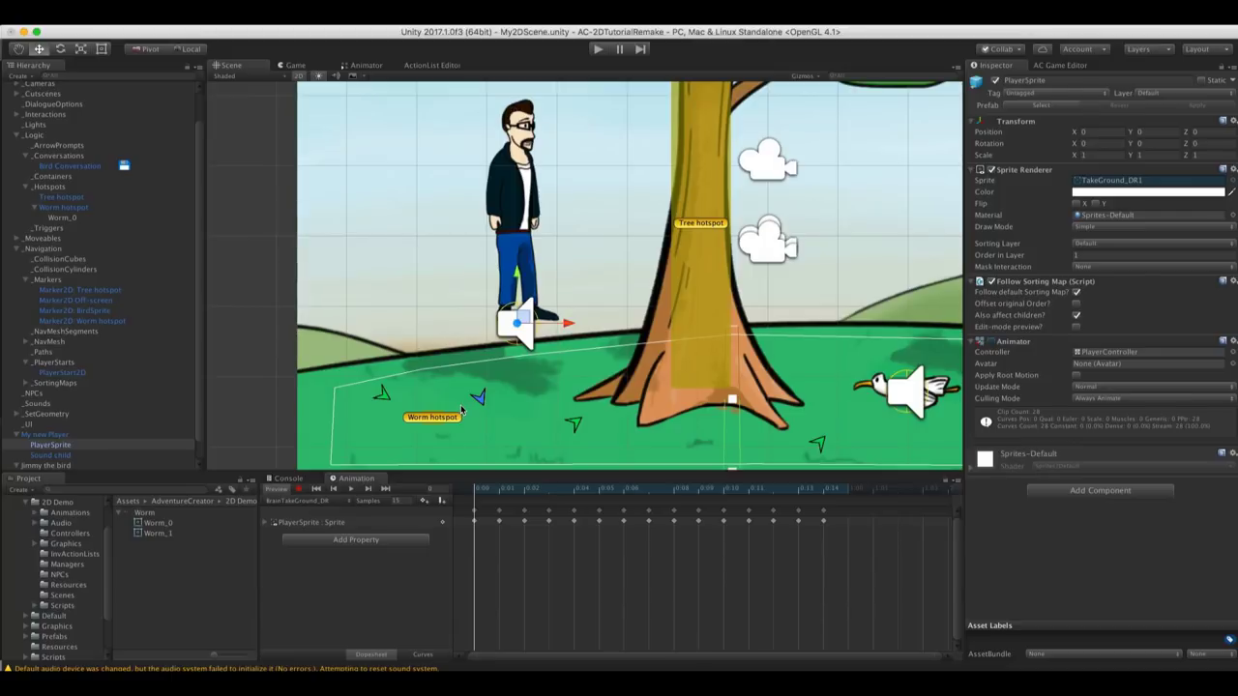
scroll(80, 345, "up", 3)
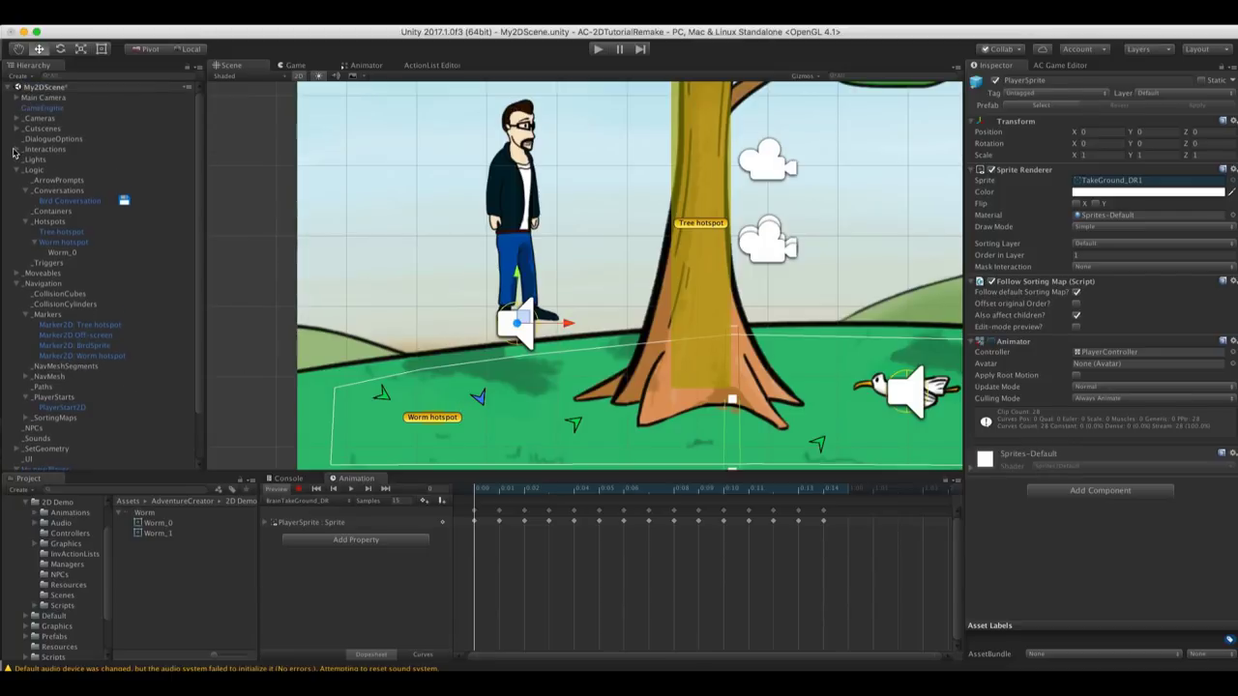
Select the Worm hotspot: Use interaction and view it in the ActionList Editor
left_click(15, 150)
left_click(47, 190)
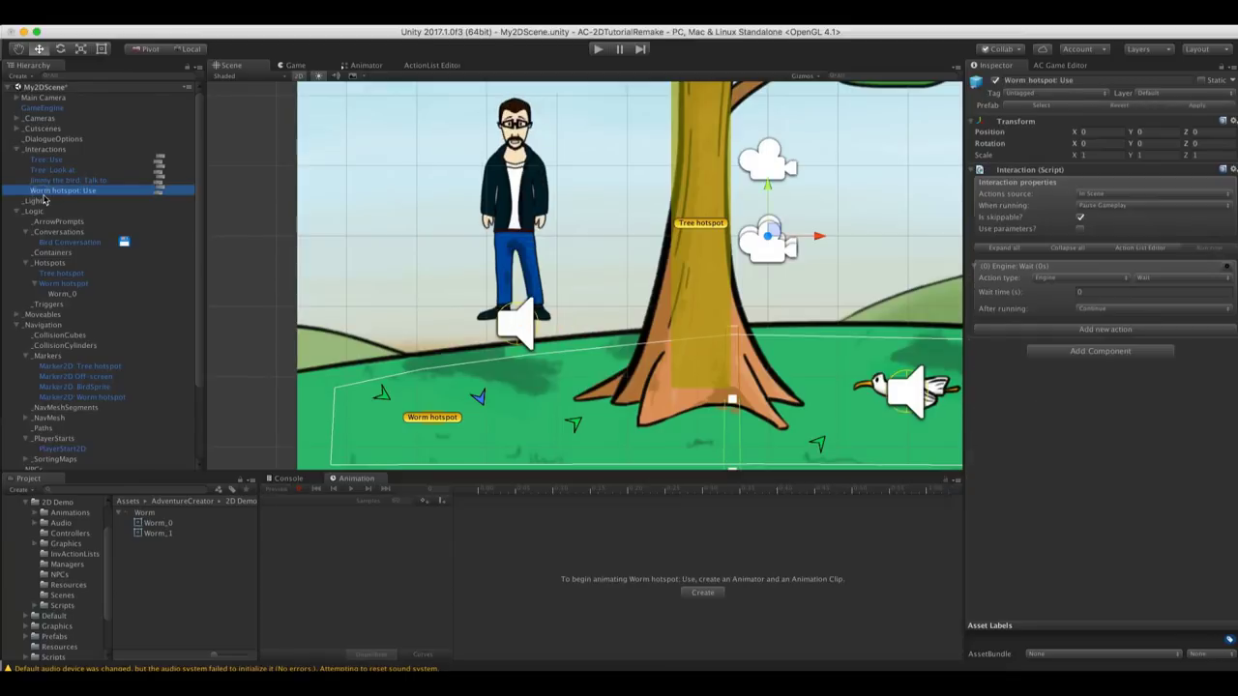
left_click(159, 193)
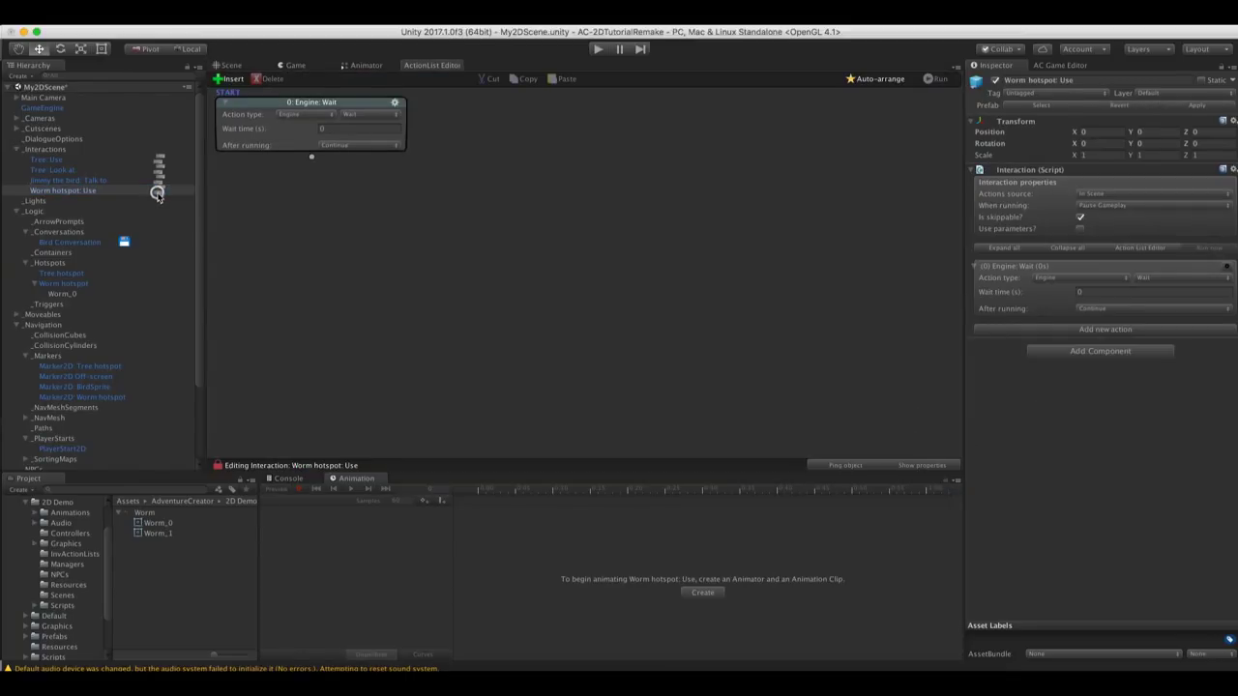
Make the first action ActionList: Run in parallel with 2 outputs, adding a new action from Output 1
left_click(307, 114)
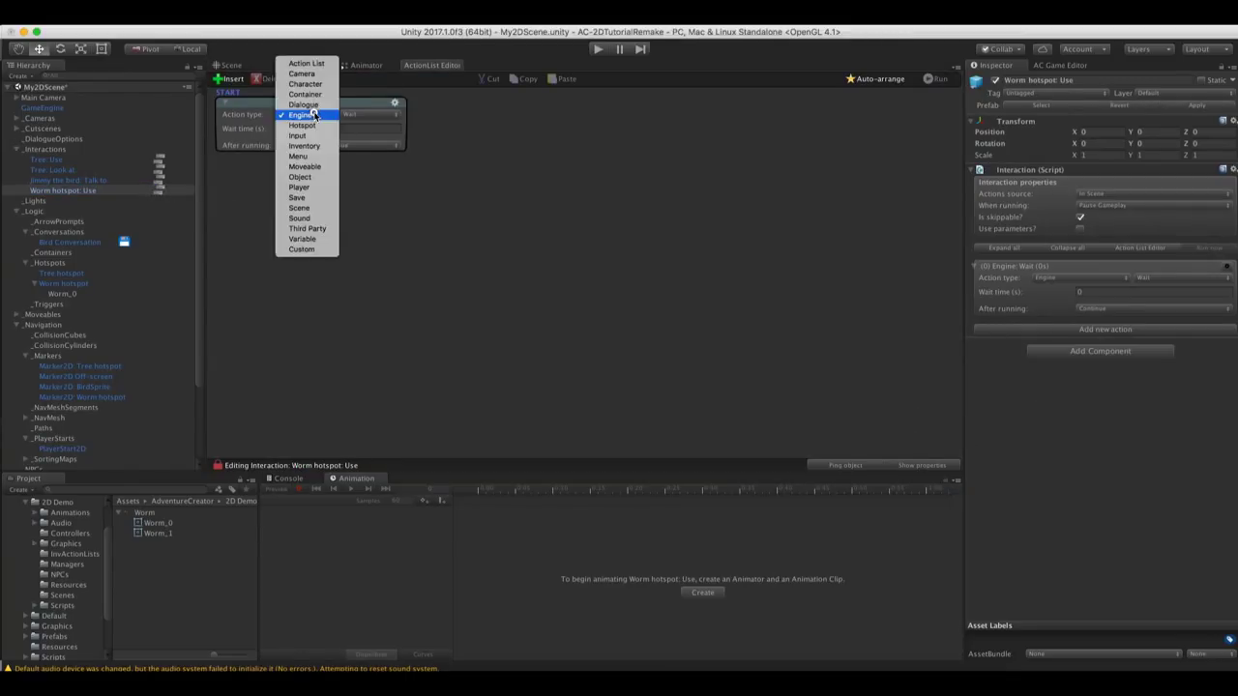
left_click(312, 58)
left_click(358, 116)
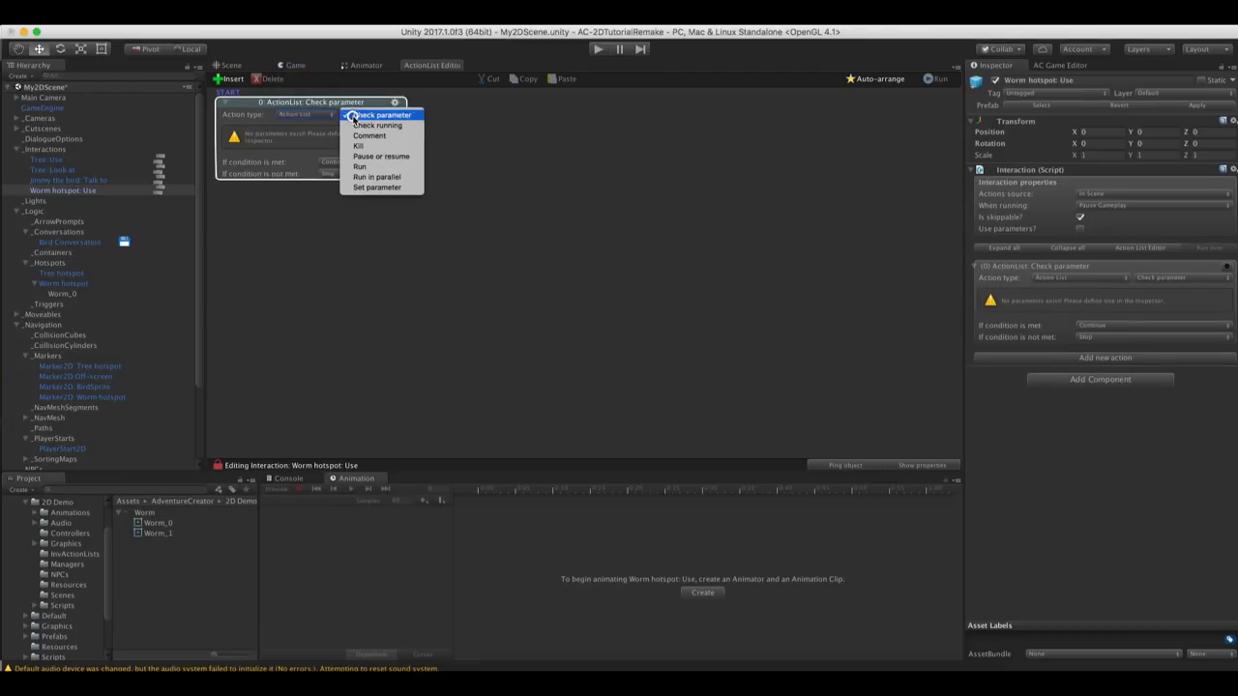
left_click(368, 177)
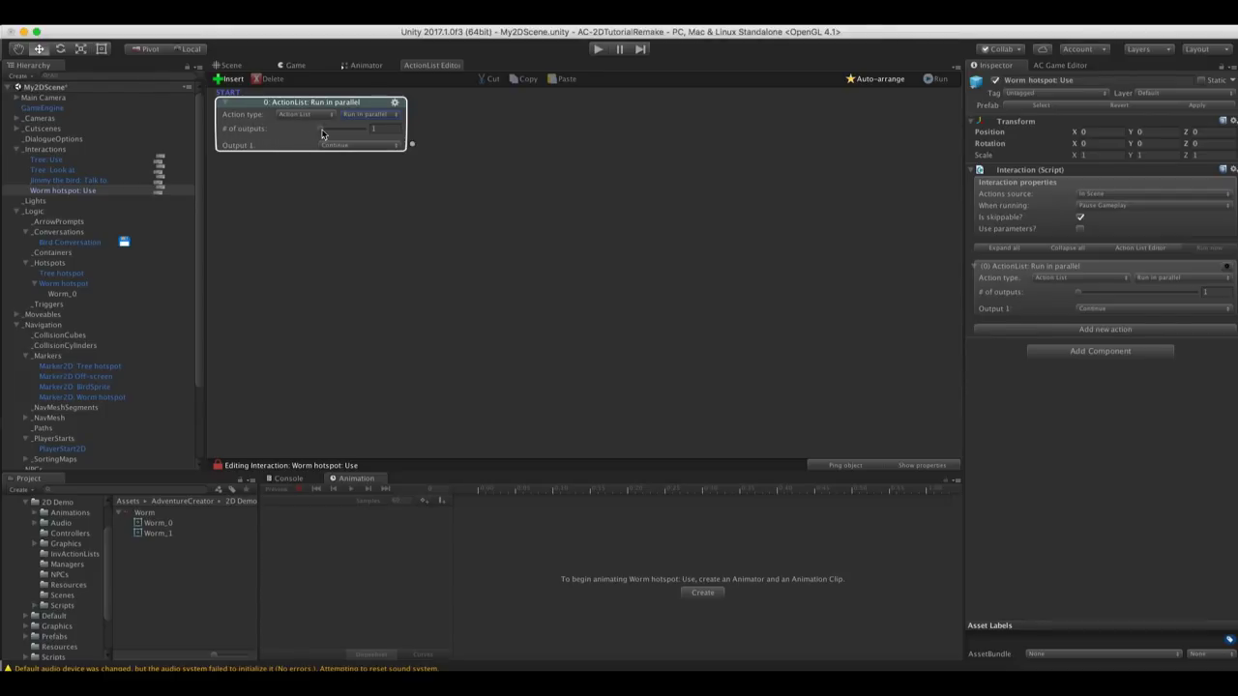
left_click_drag(323, 130, 327, 130)
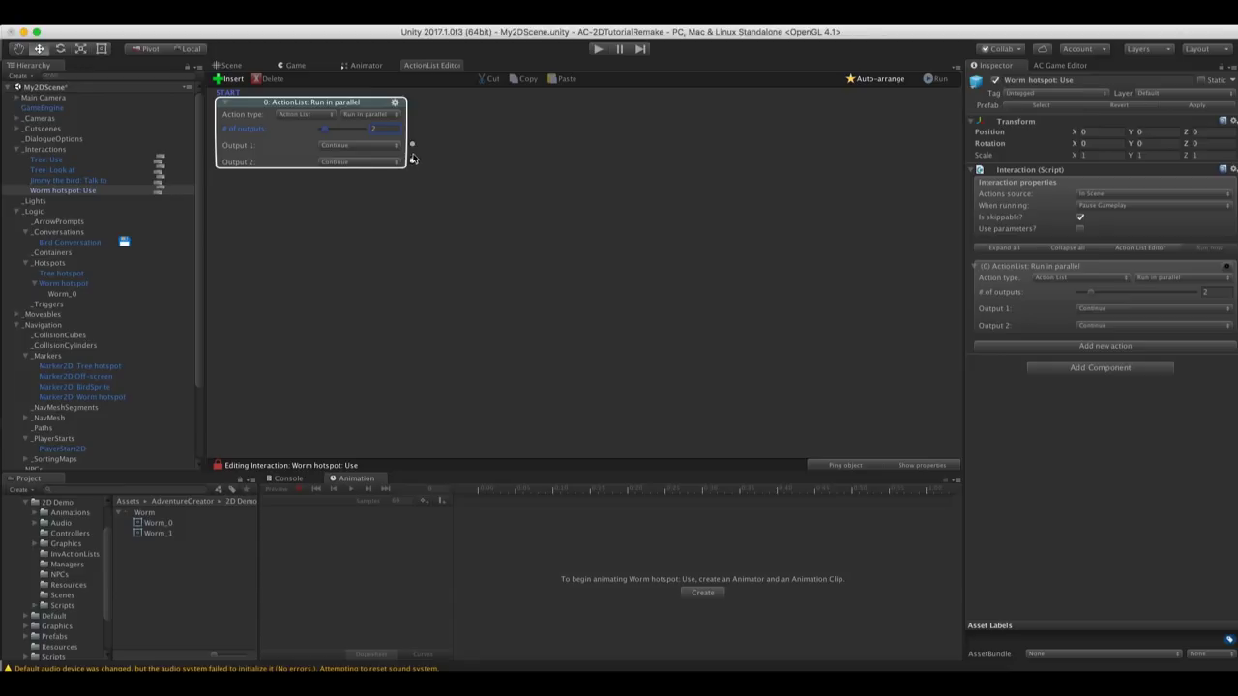
left_click_drag(412, 145, 492, 186)
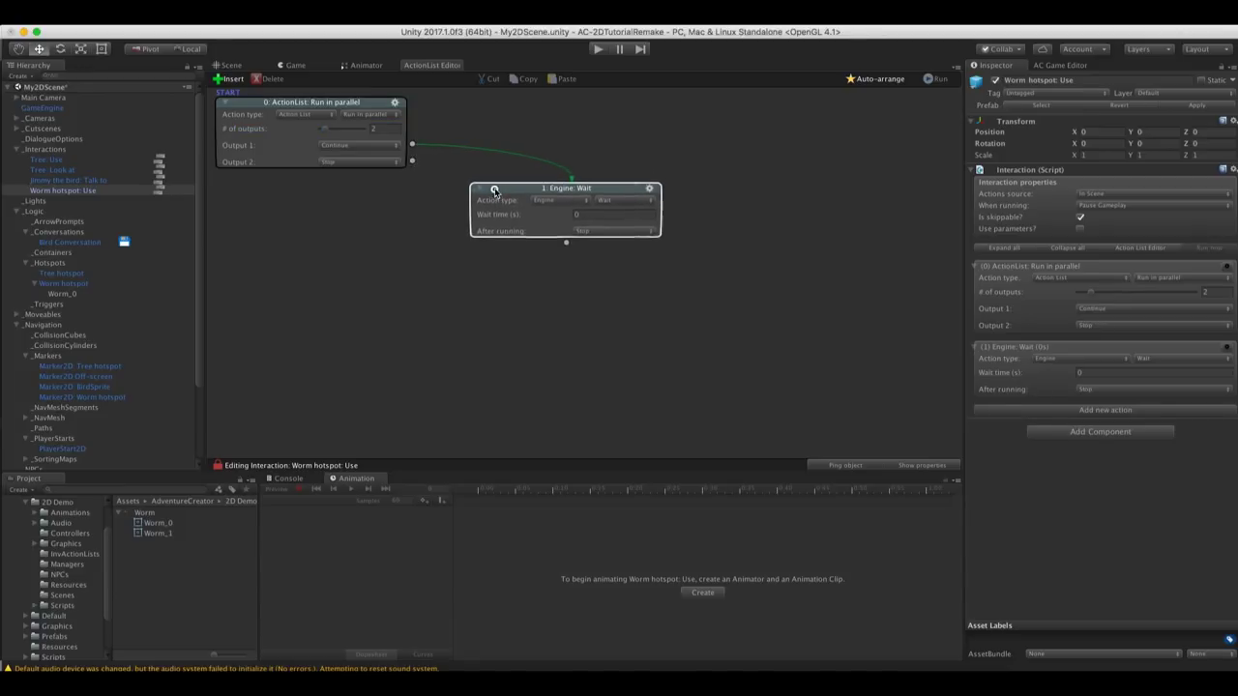
Change action 1 to a Character: Animate action applied to the player
left_click(547, 199)
left_click(551, 164)
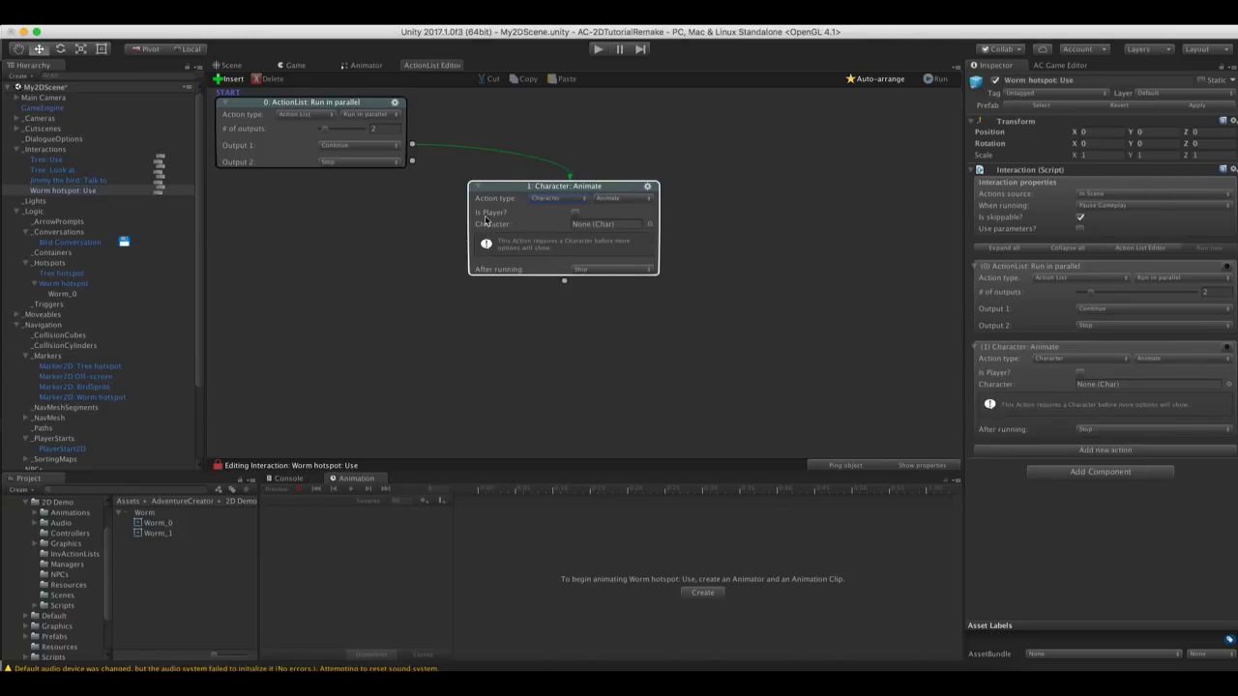
left_click(573, 215)
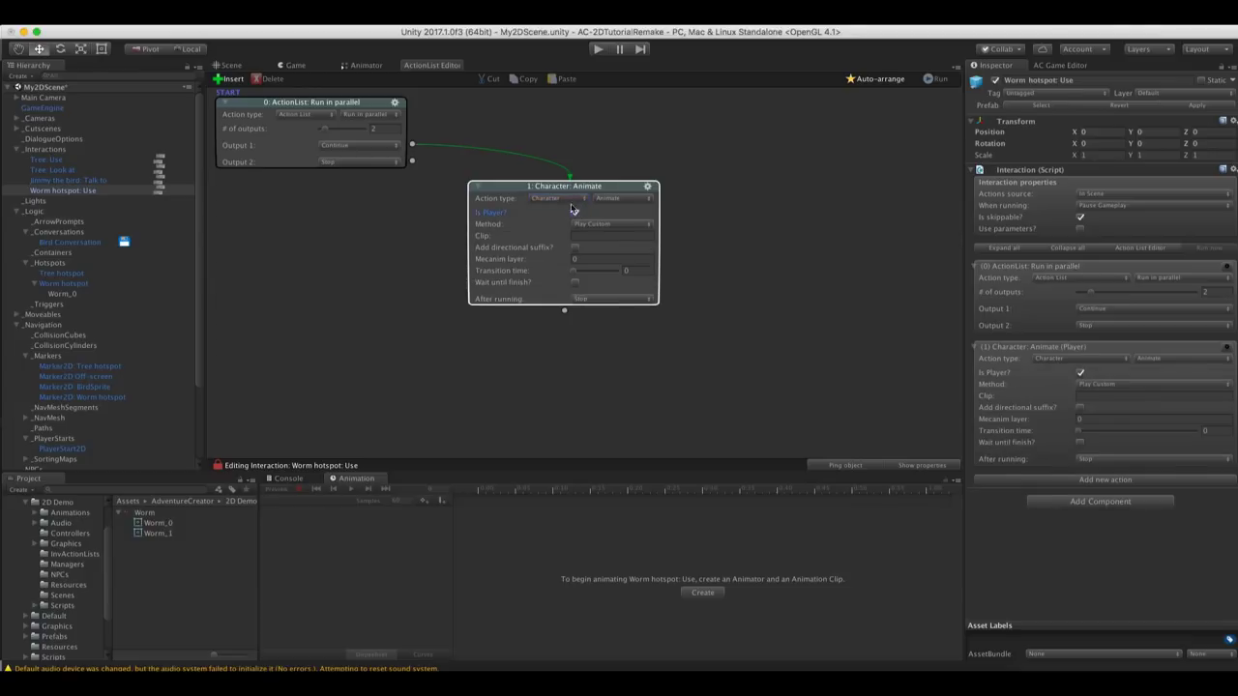
left_click_drag(582, 191, 580, 182)
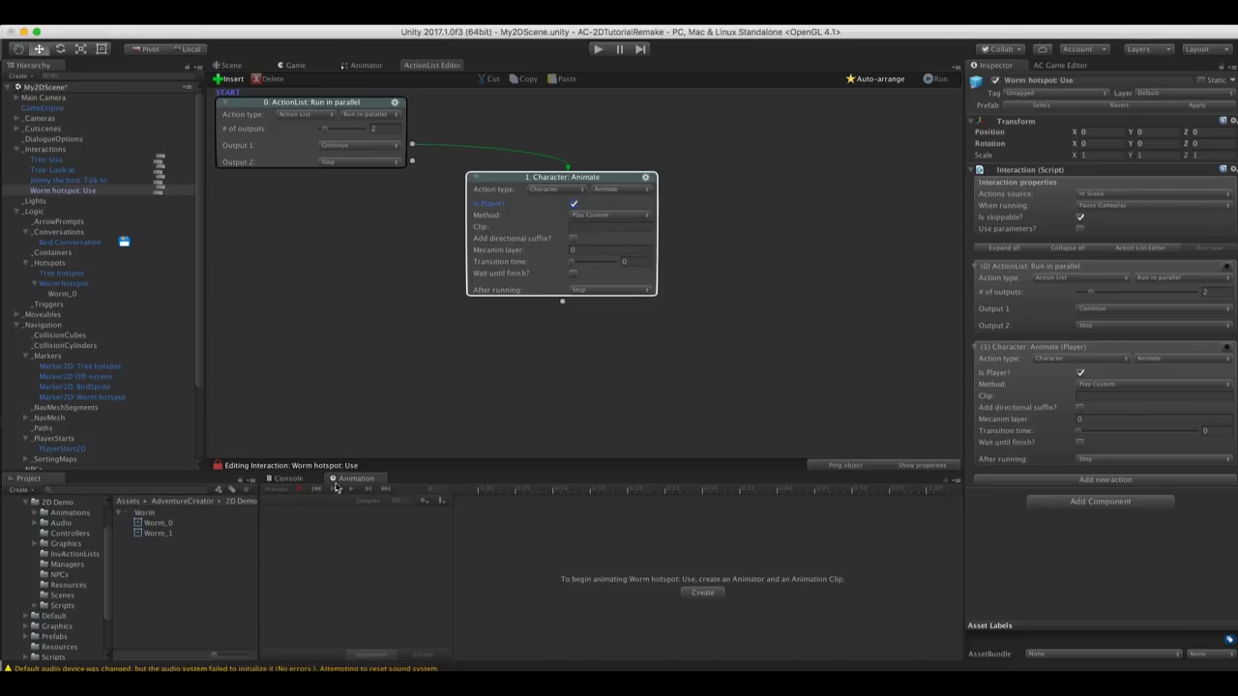
Set the clip to the player's BrainTakeGround with directional suffix, waiting until it finishes
scroll(77, 426, "down", 3)
left_click(58, 424)
left_click(300, 499)
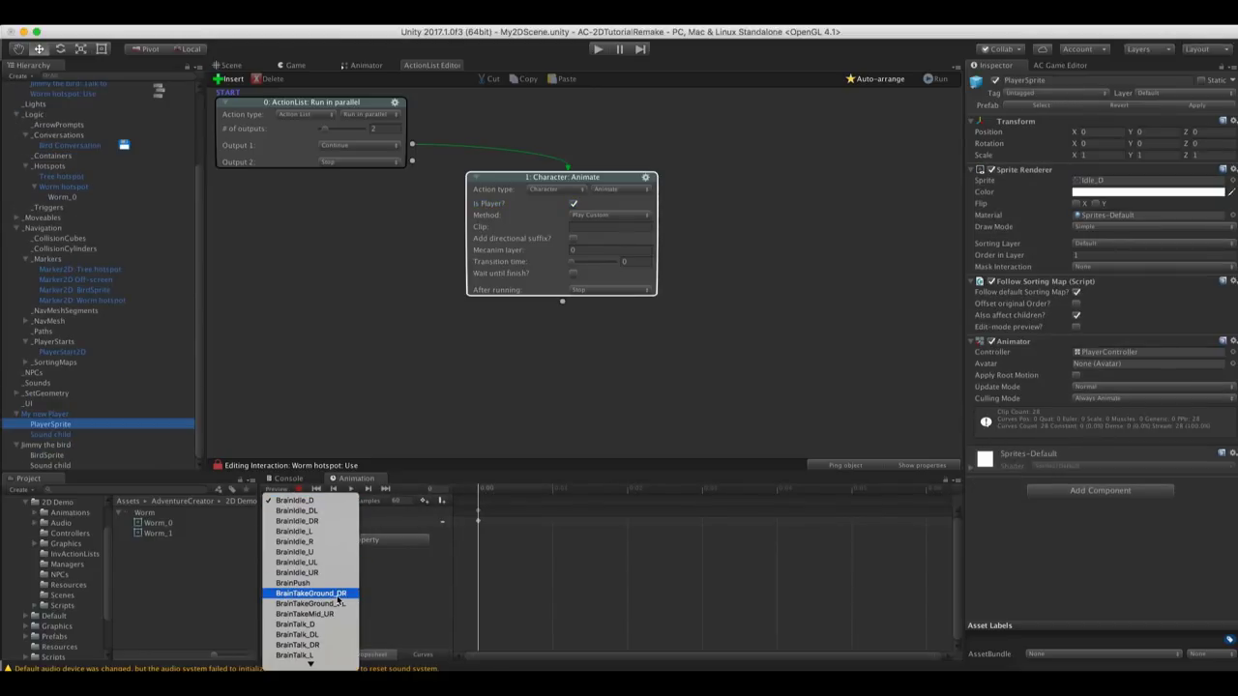
left_click(575, 227)
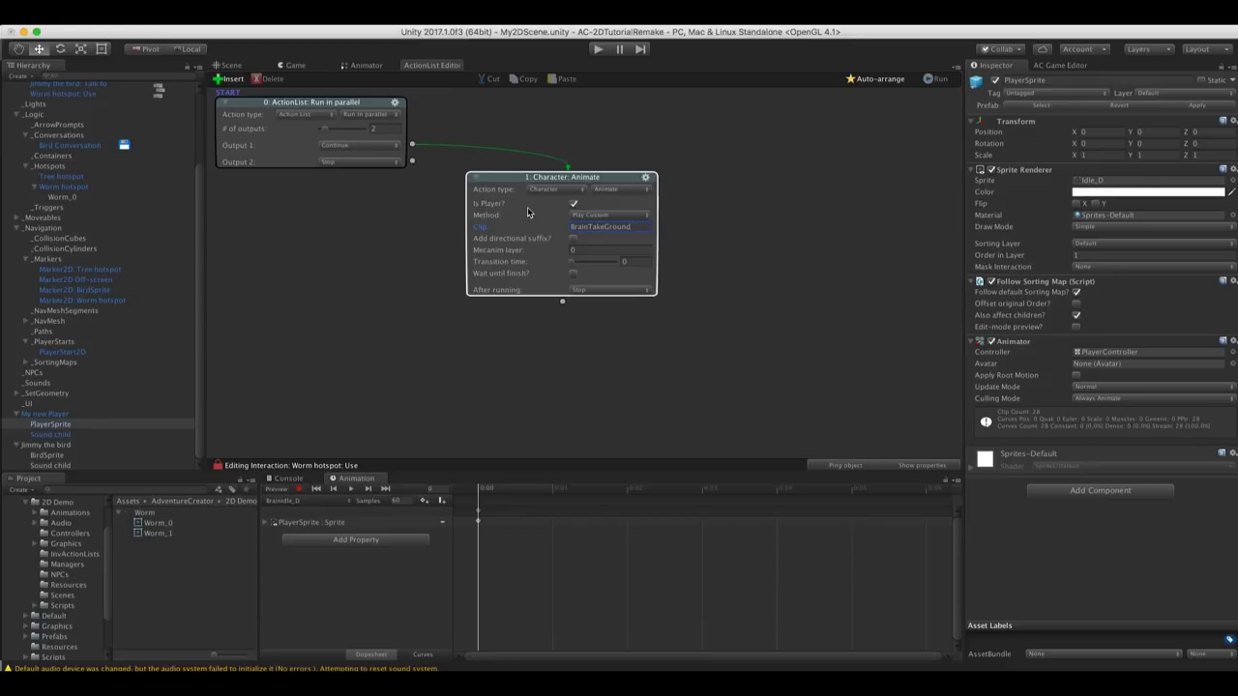
left_click(238, 65)
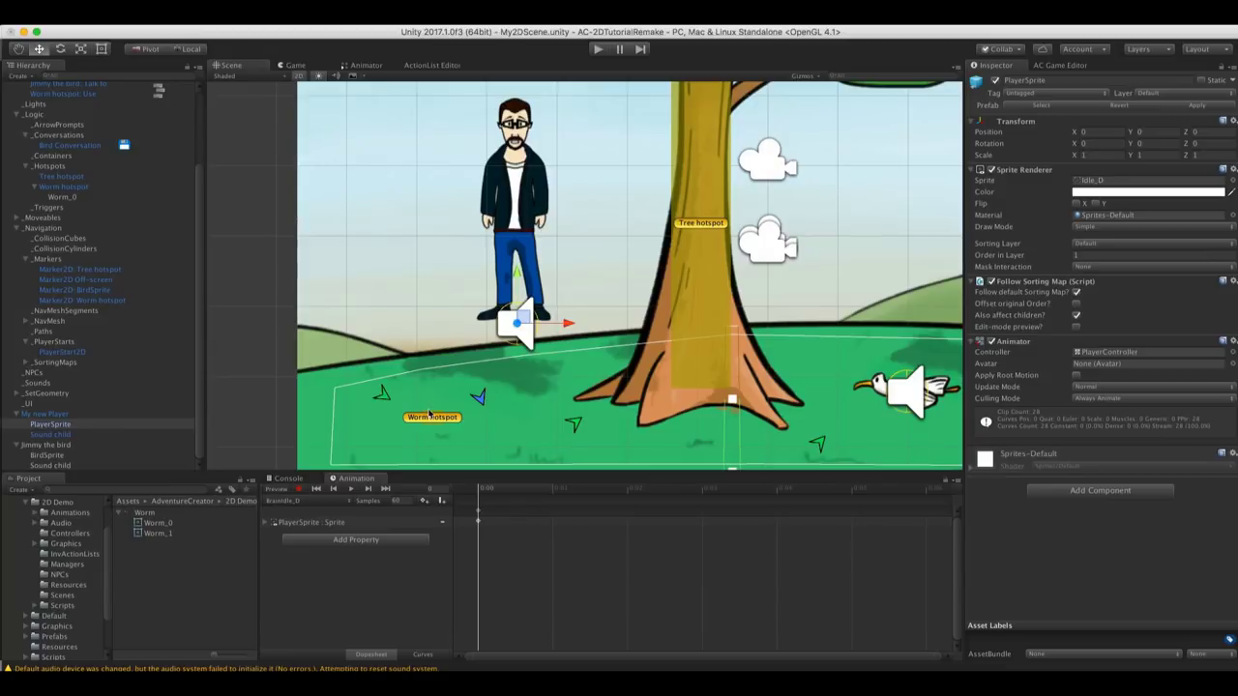
left_click(427, 66)
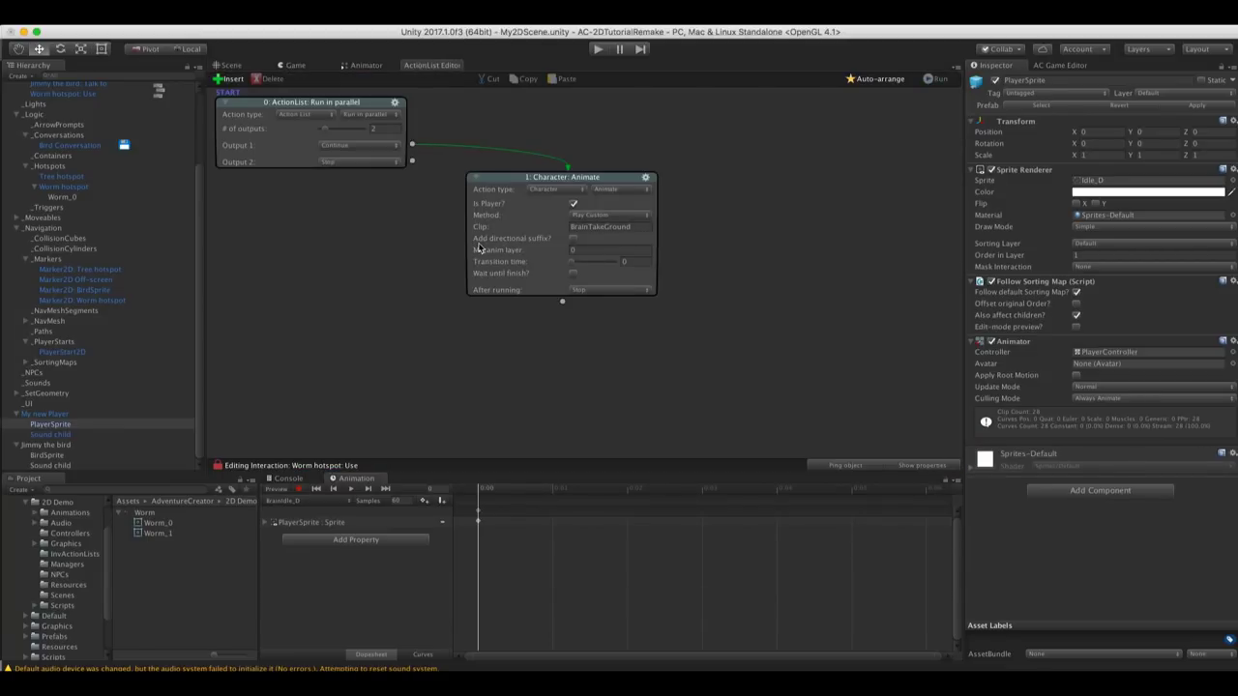
left_click(573, 239)
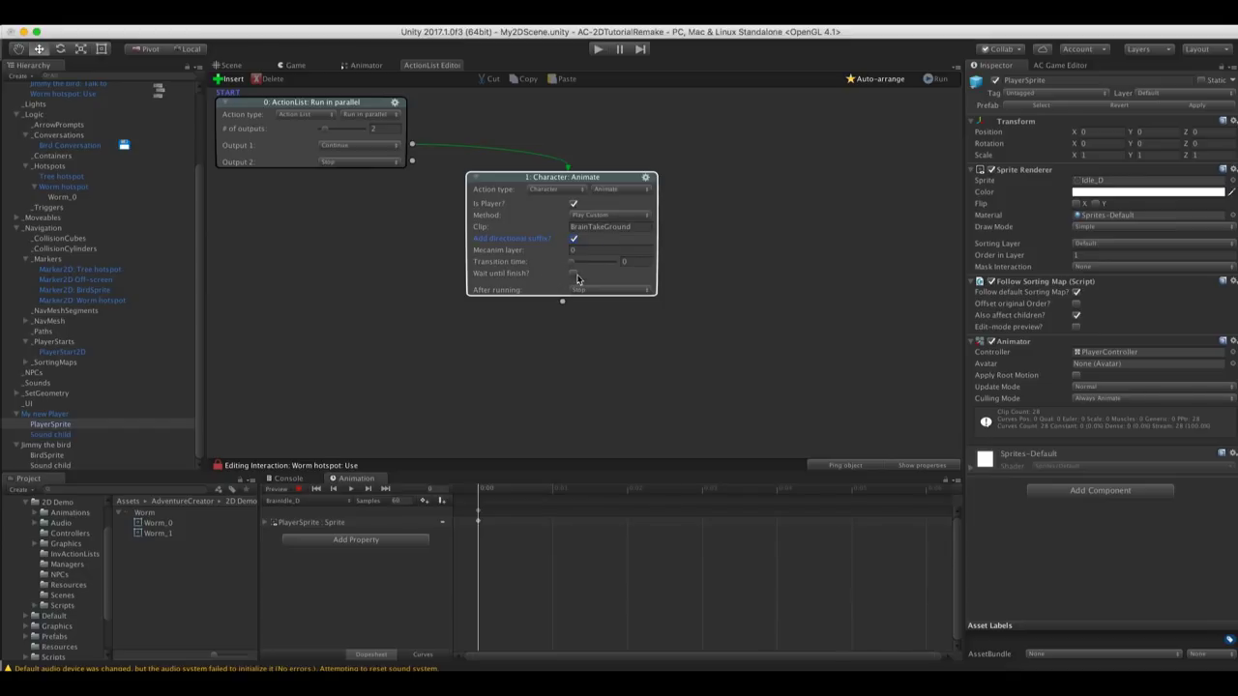
left_click(575, 275)
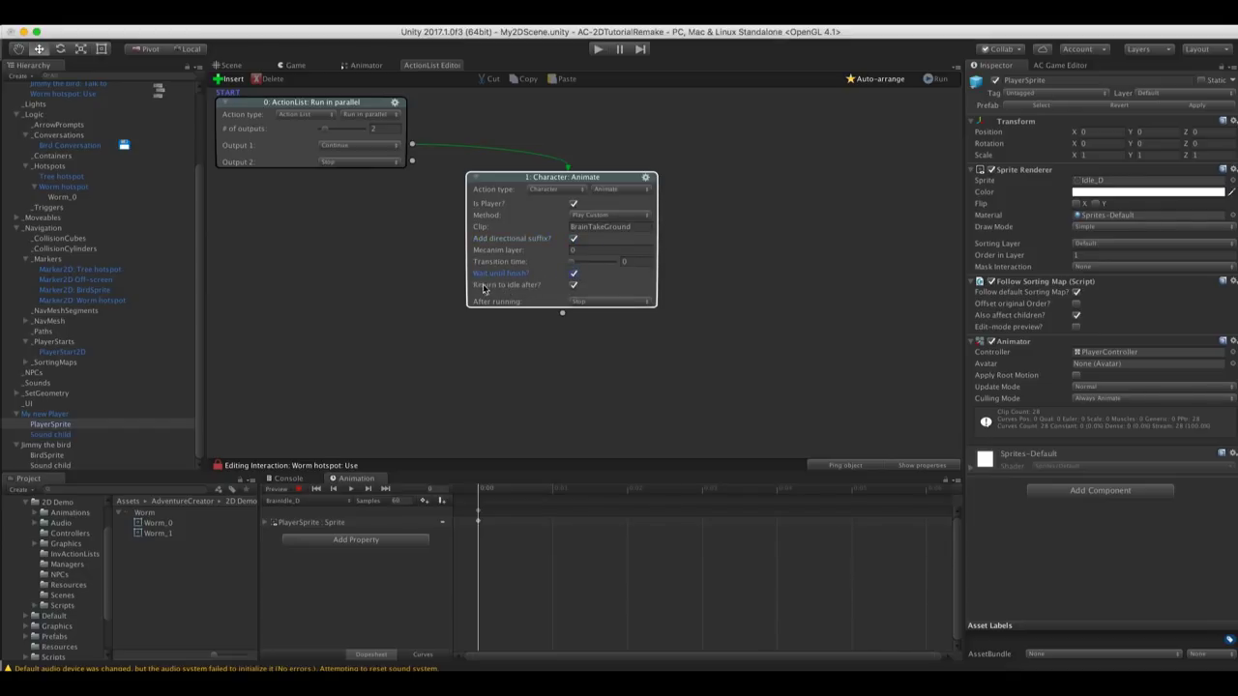
Branch a 0.3-second Wait action from the Animate node's Output 2
left_click_drag(592, 292, 667, 308)
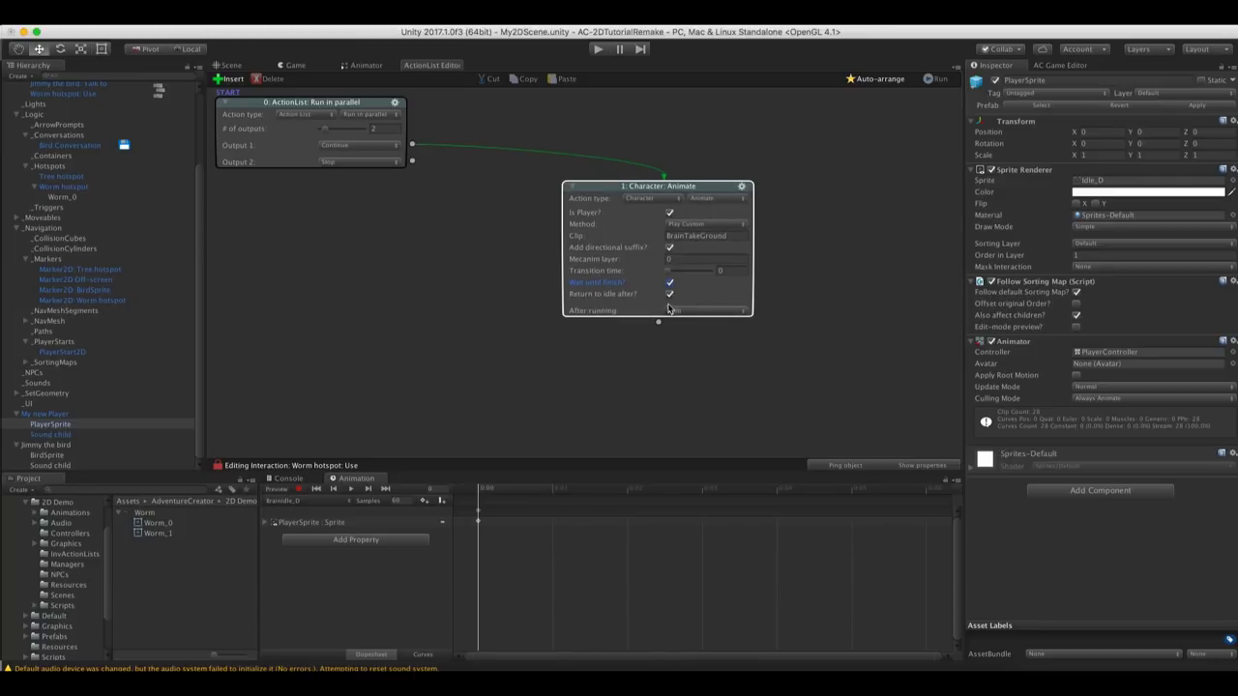
left_click(372, 208)
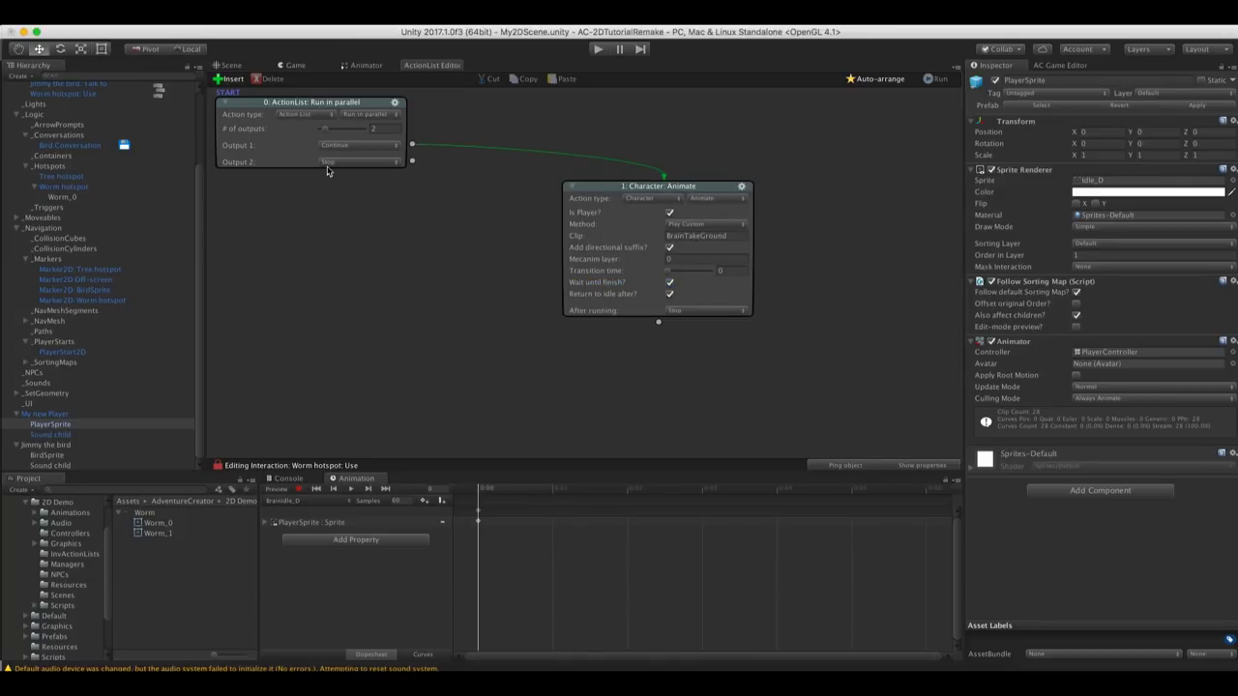
left_click_drag(412, 162, 311, 206)
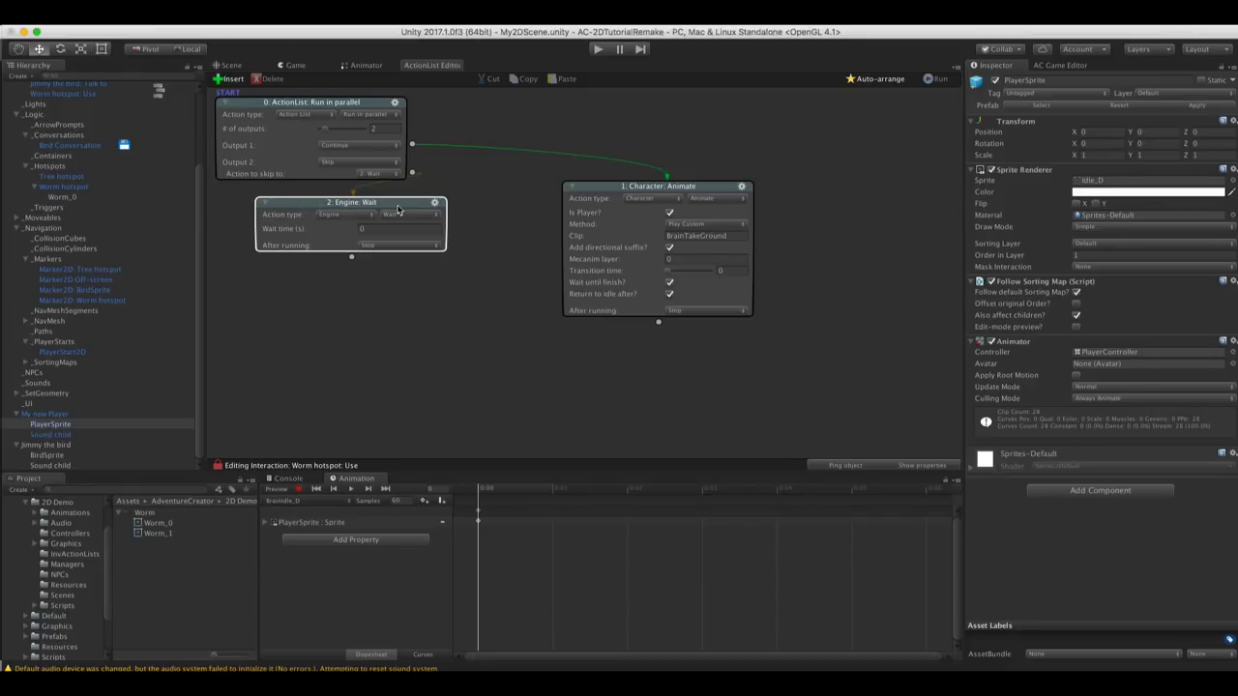
left_click(374, 225)
left_click_drag(377, 205, 382, 207)
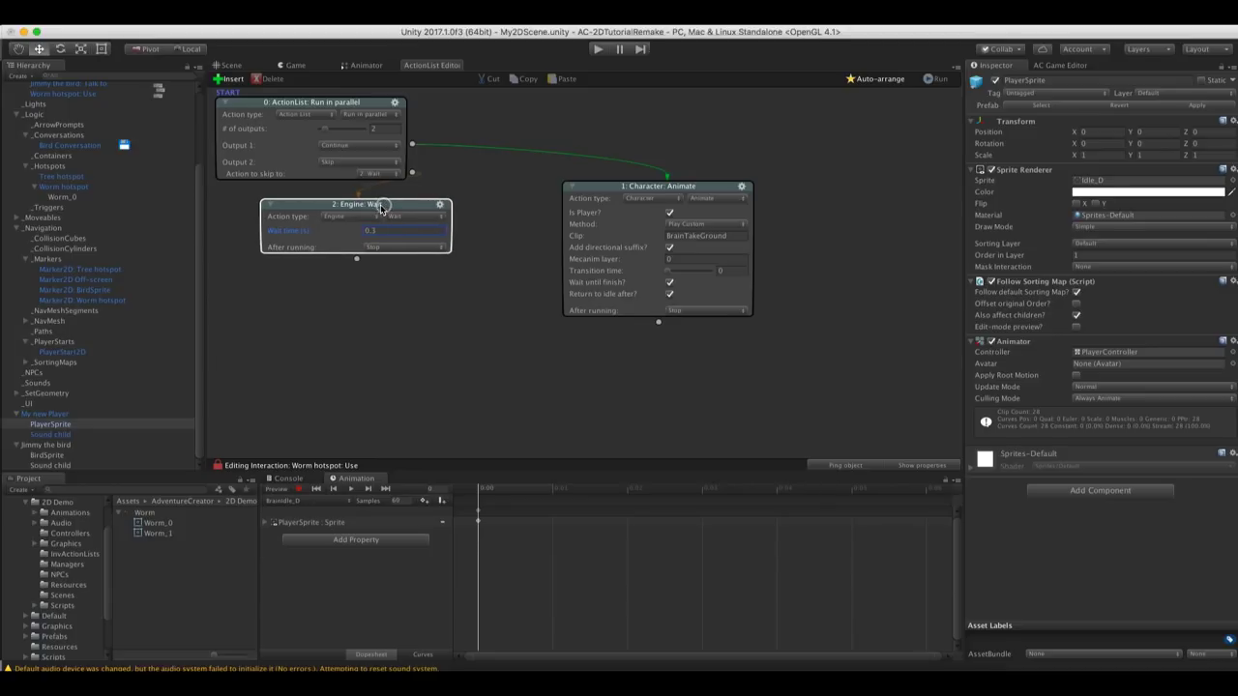
Add an Object: Teleport moving the Worm hotspot to the Off-screen marker, then play the scene
left_click_drag(357, 259, 364, 282)
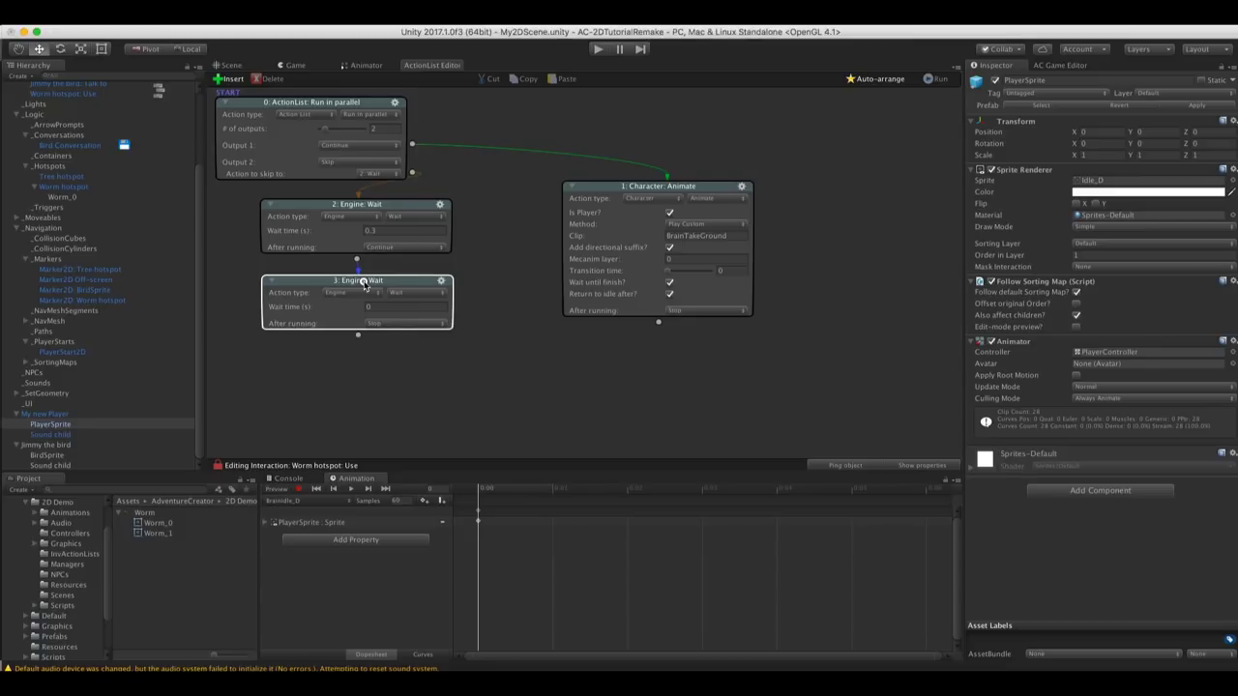
left_click(348, 292)
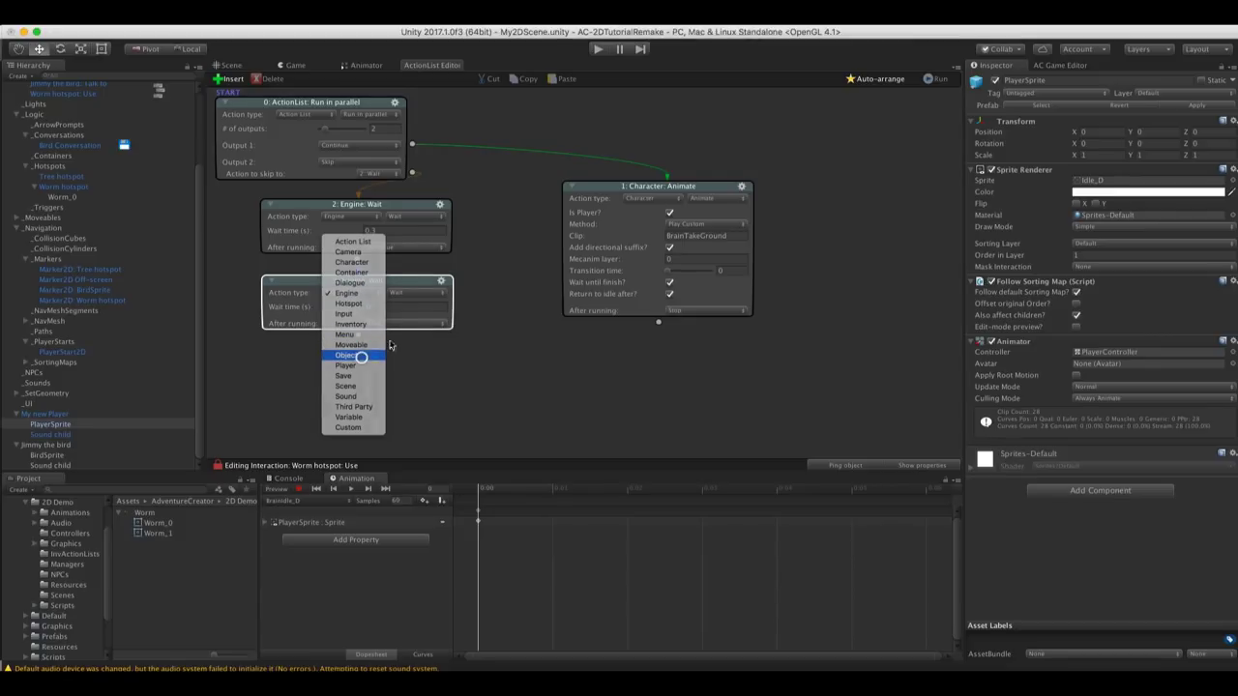
left_click(361, 356)
left_click(411, 293)
left_click(412, 429)
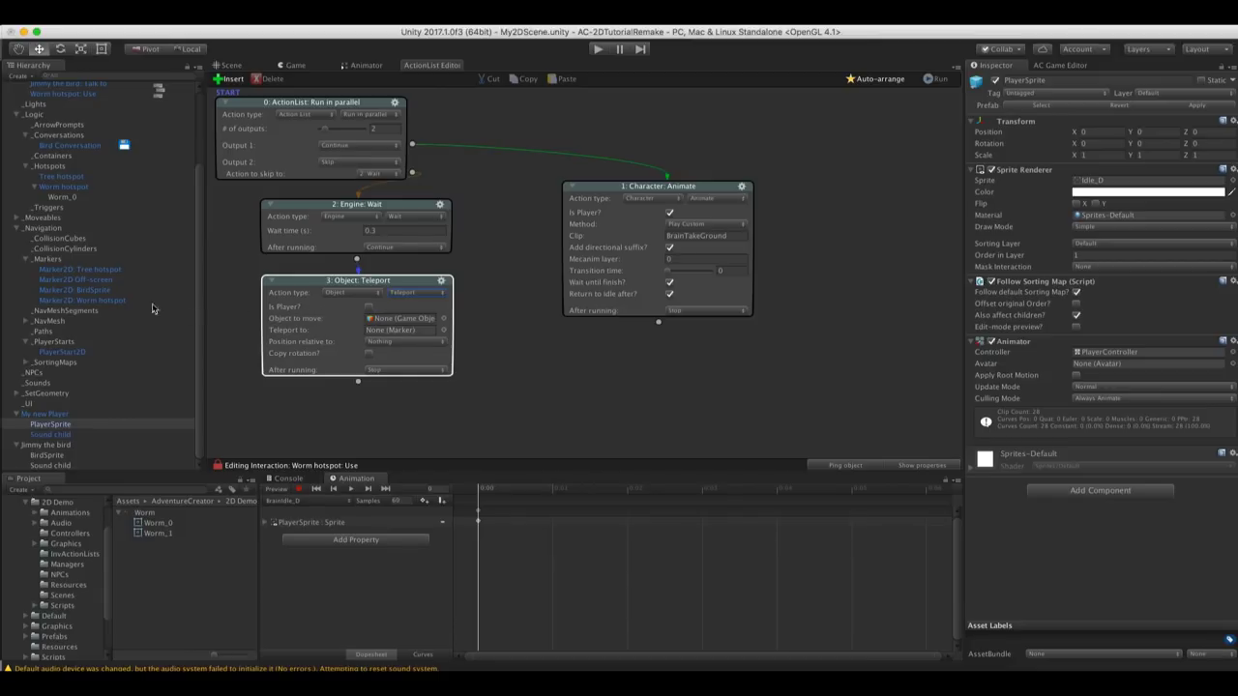
left_click_drag(56, 186, 390, 321)
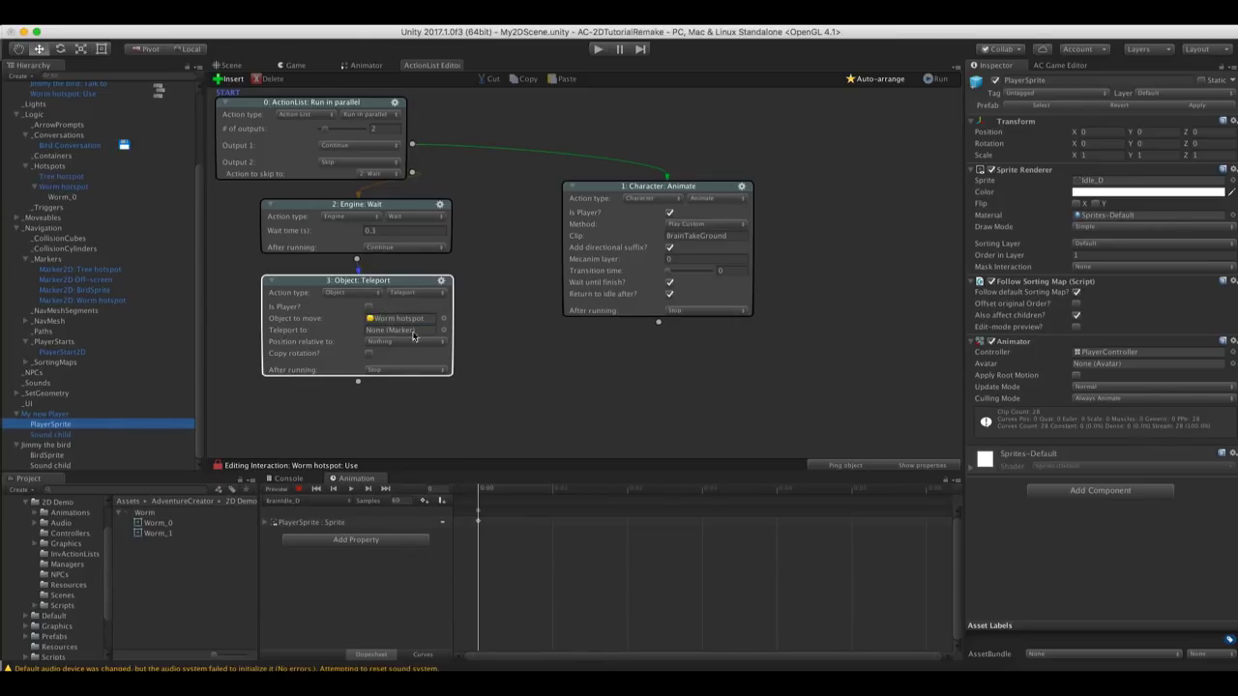
left_click(446, 333)
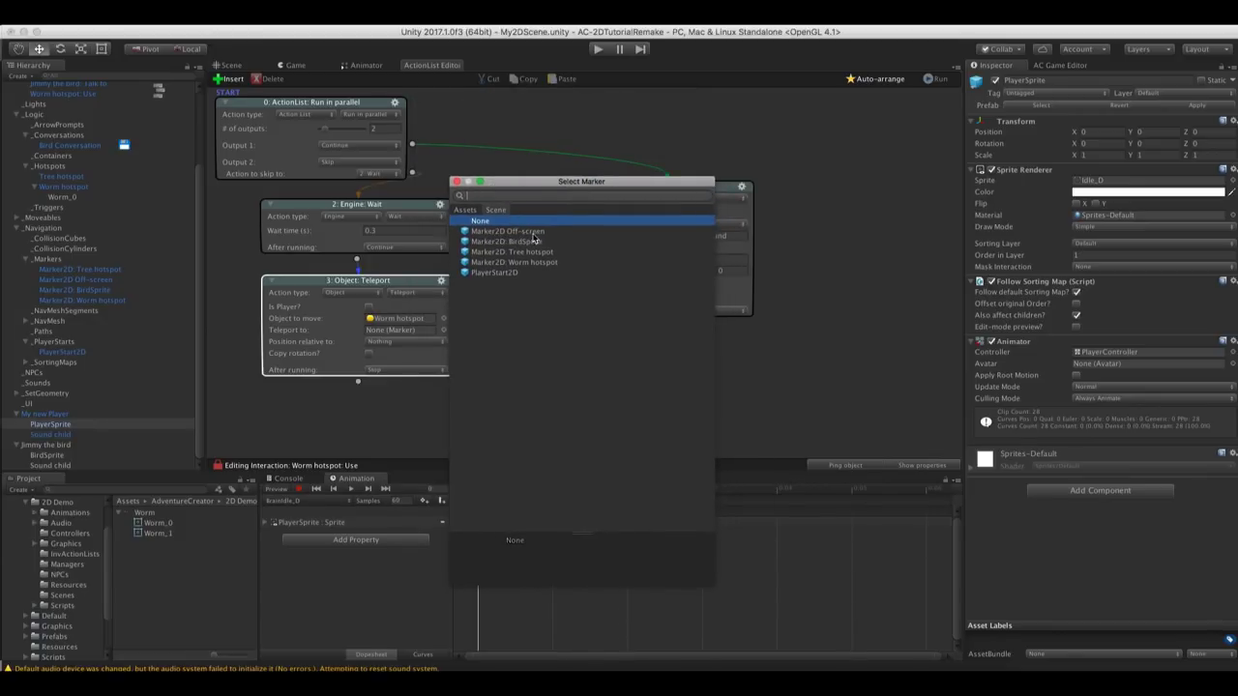
double_click(534, 232)
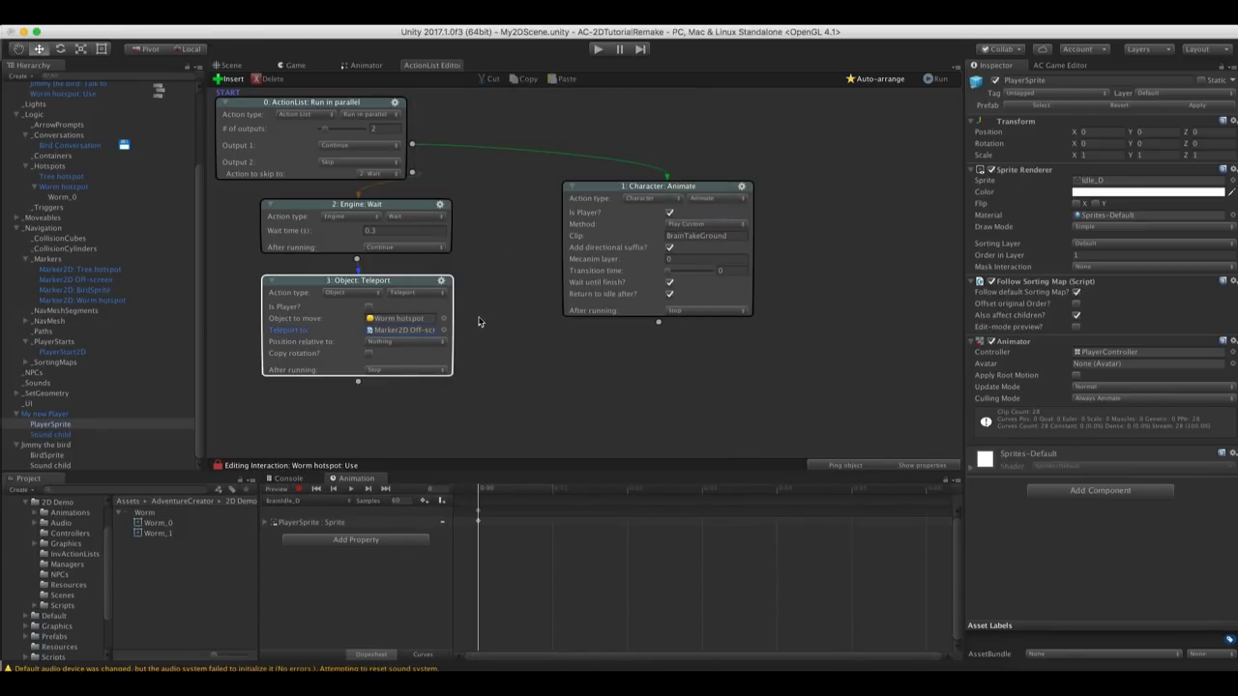
key("super+p")
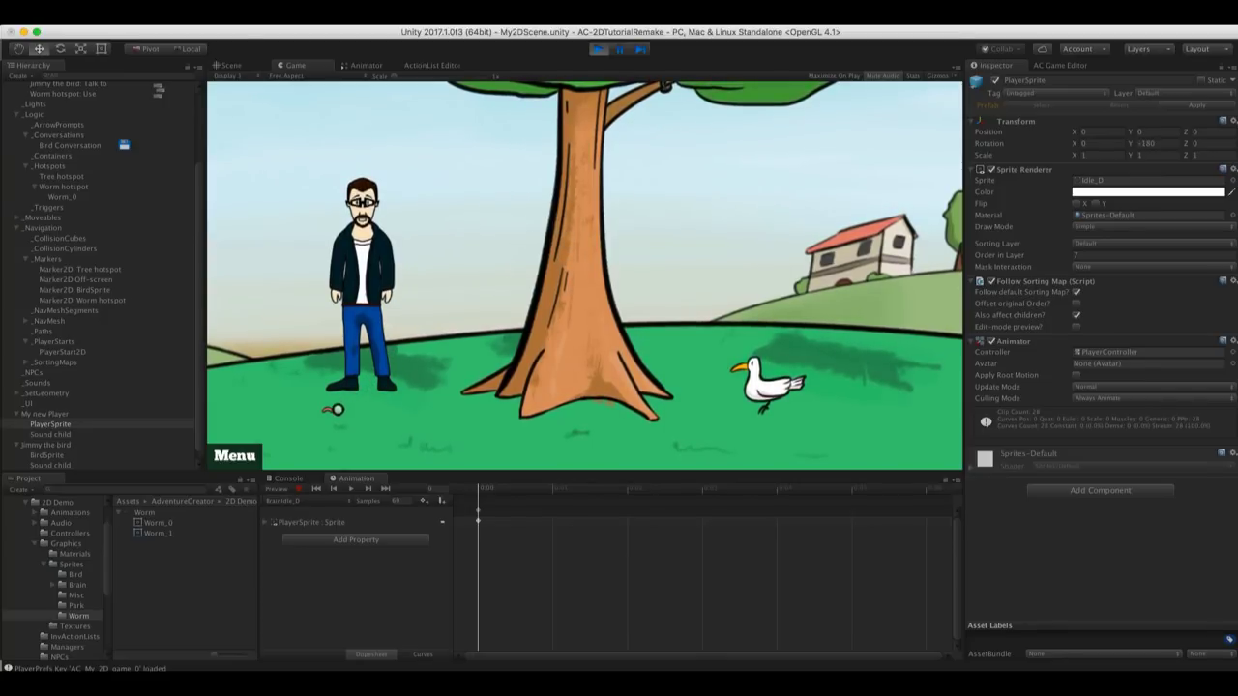
Label the Worm hotspot 'Worm' and play-test that the player walks over and picks it up
left_click(597, 48)
left_click(78, 188)
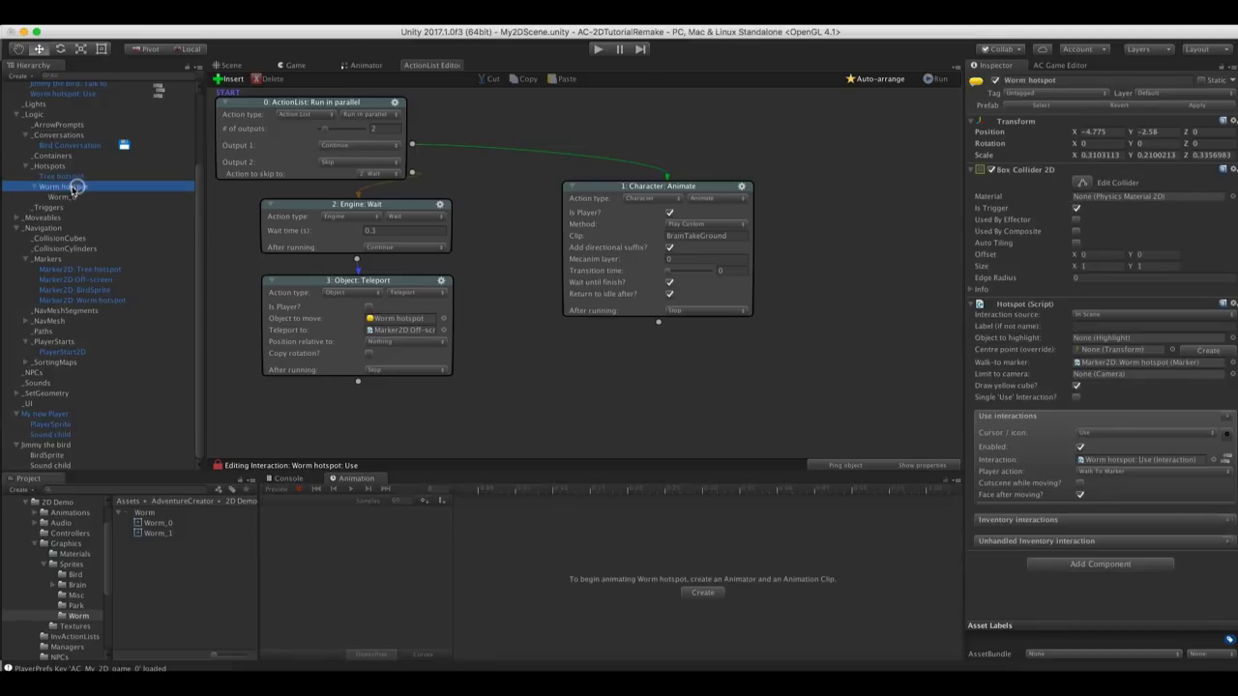
left_click(1079, 326)
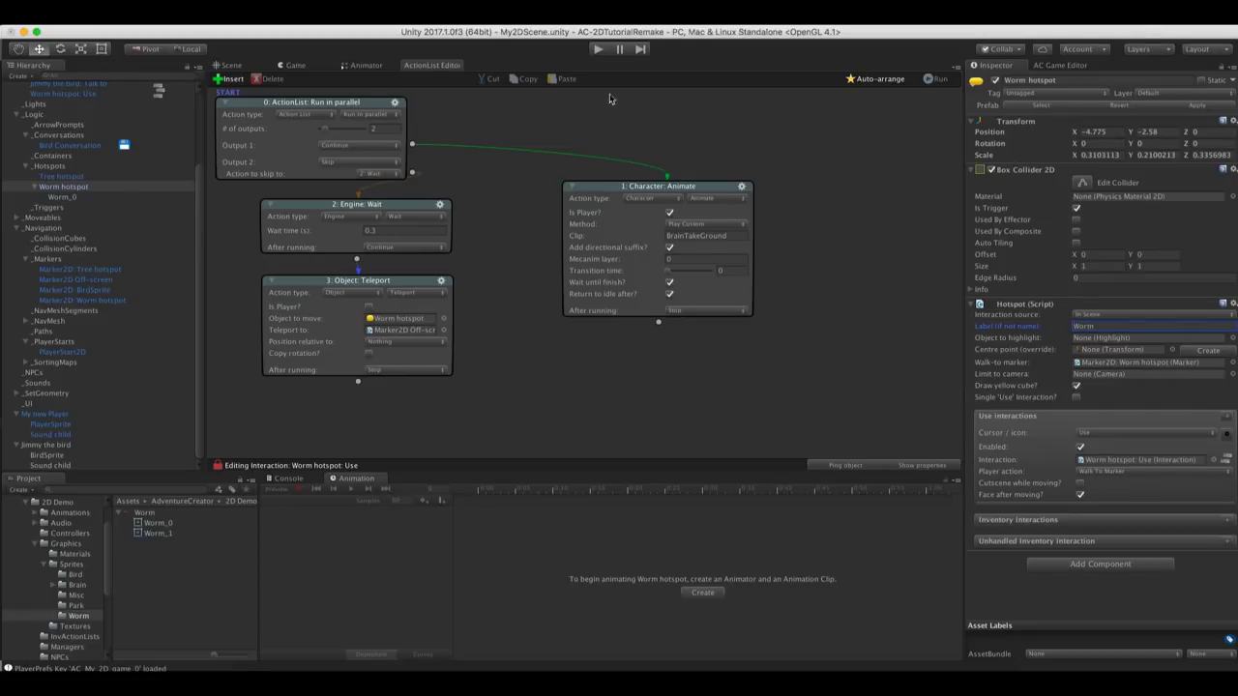
left_click(600, 49)
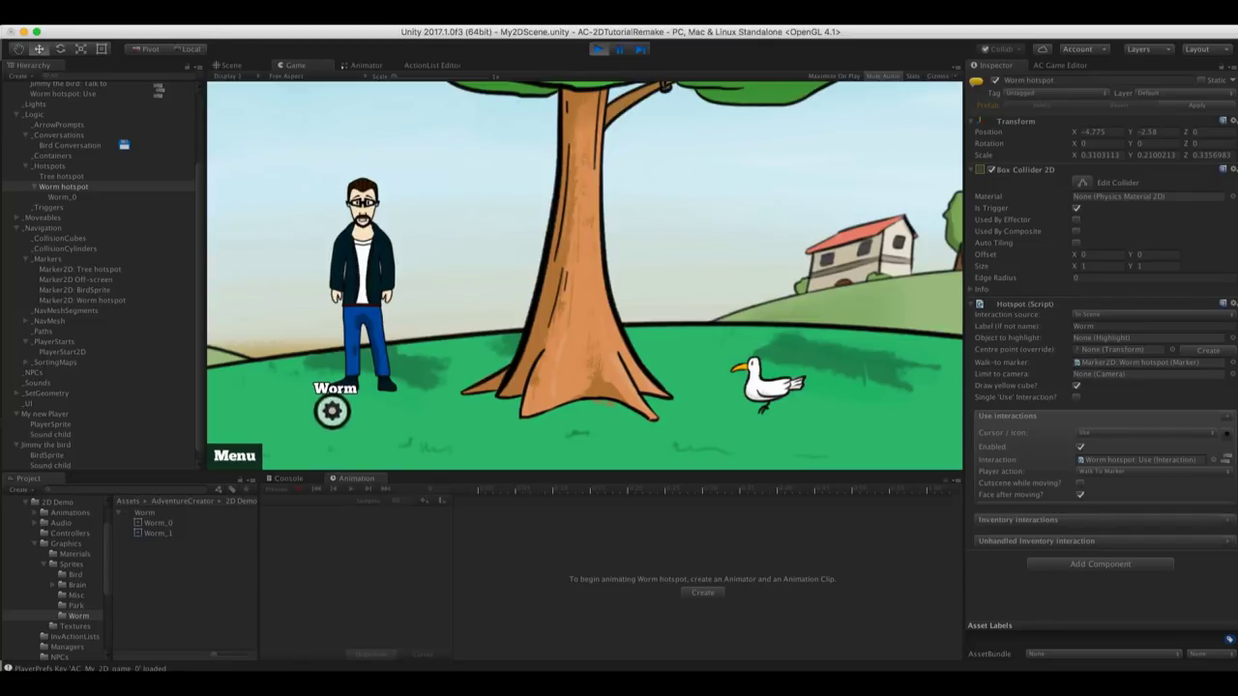
left_click(331, 411)
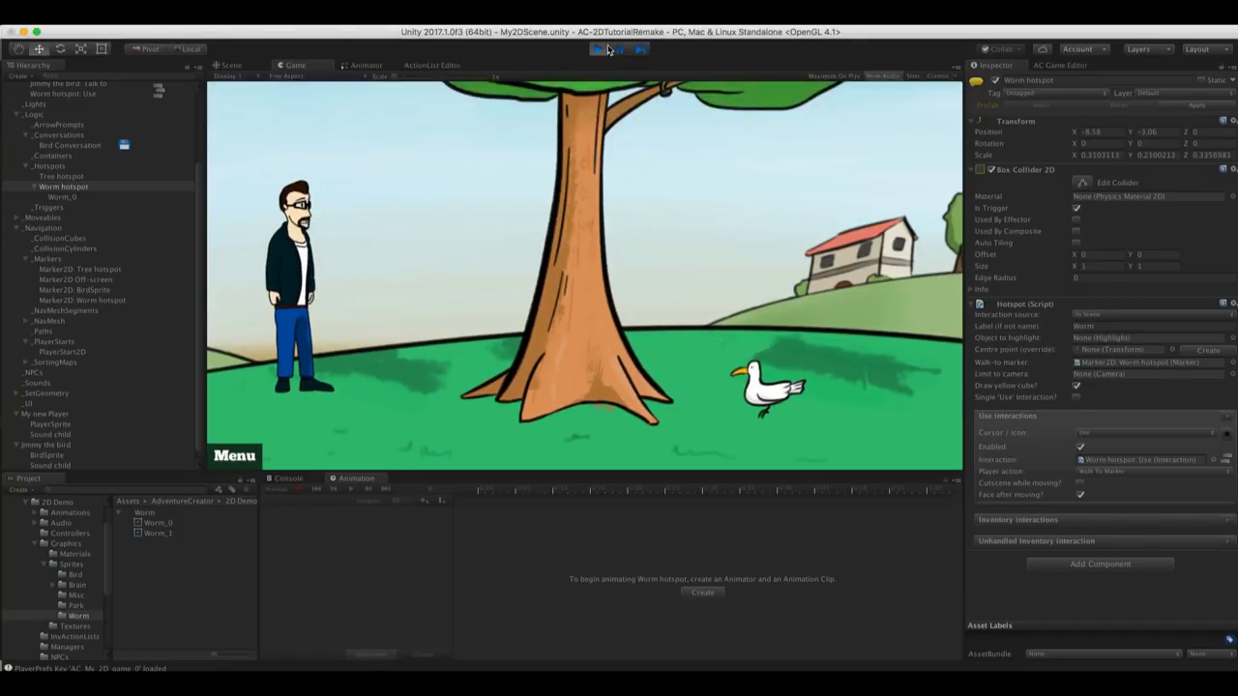
key("super+p")
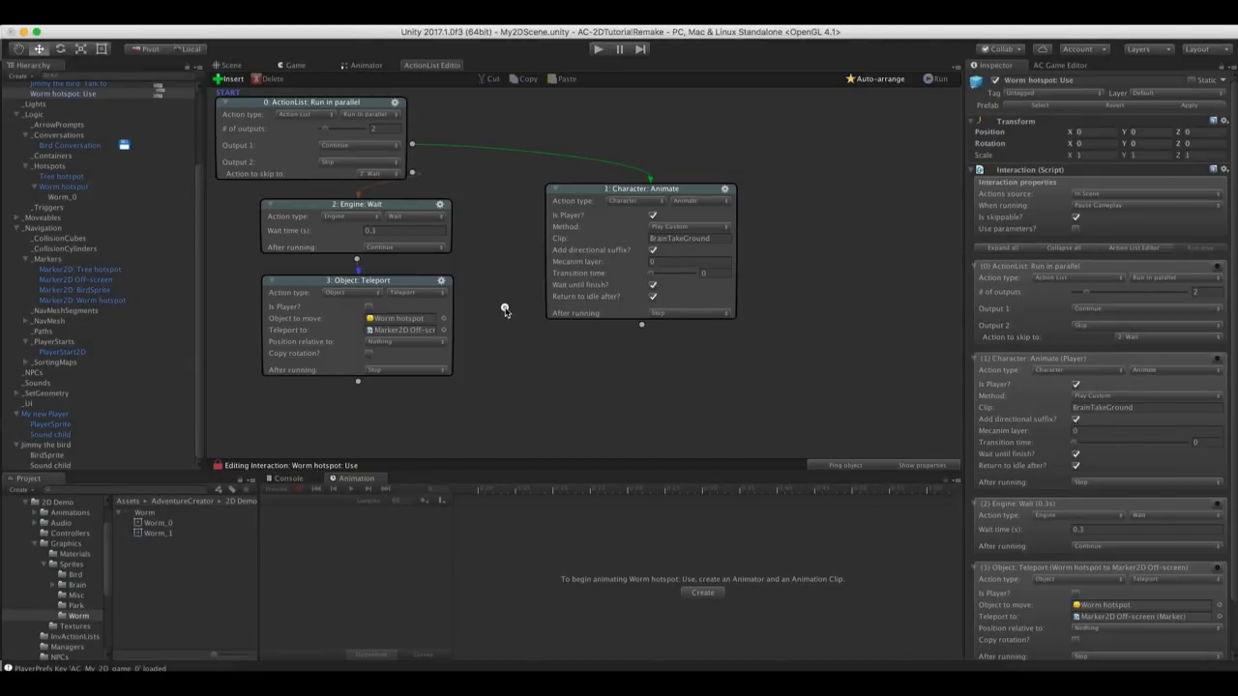
Insert an Inventory: Add or remove action after the teleport, then switch to the AC Game Editor
left_click(357, 383)
scroll(360, 387, "down", 1)
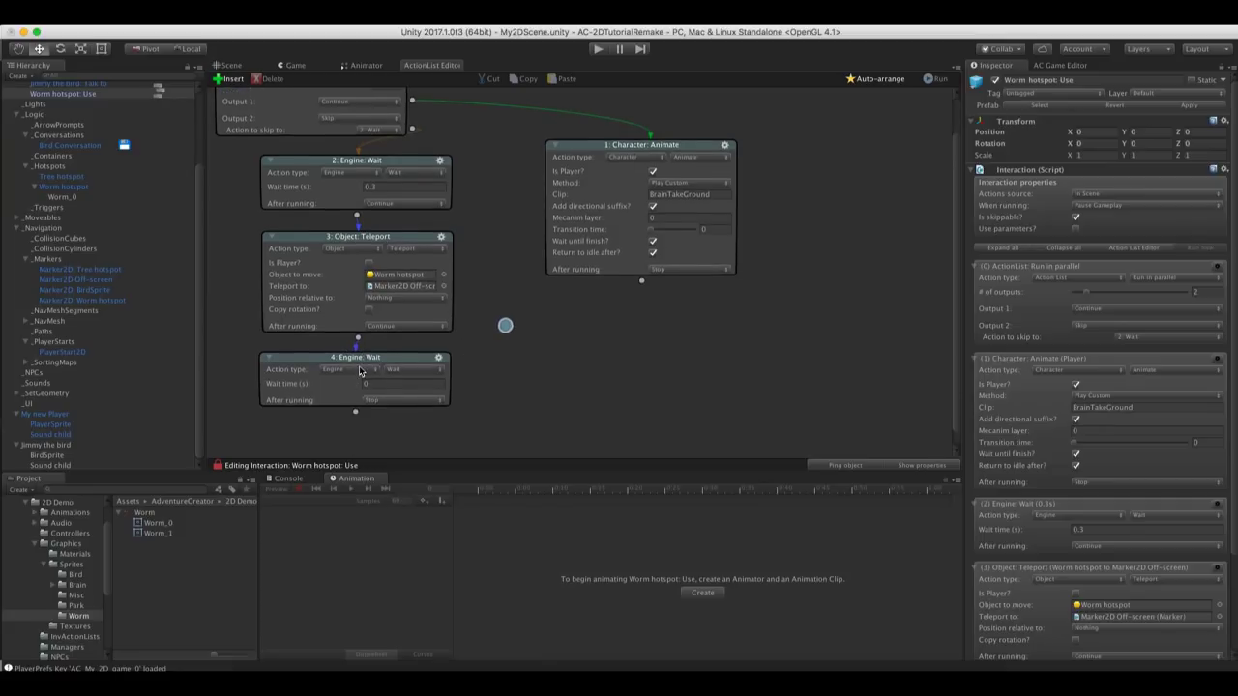
left_click(359, 370)
left_click(358, 422)
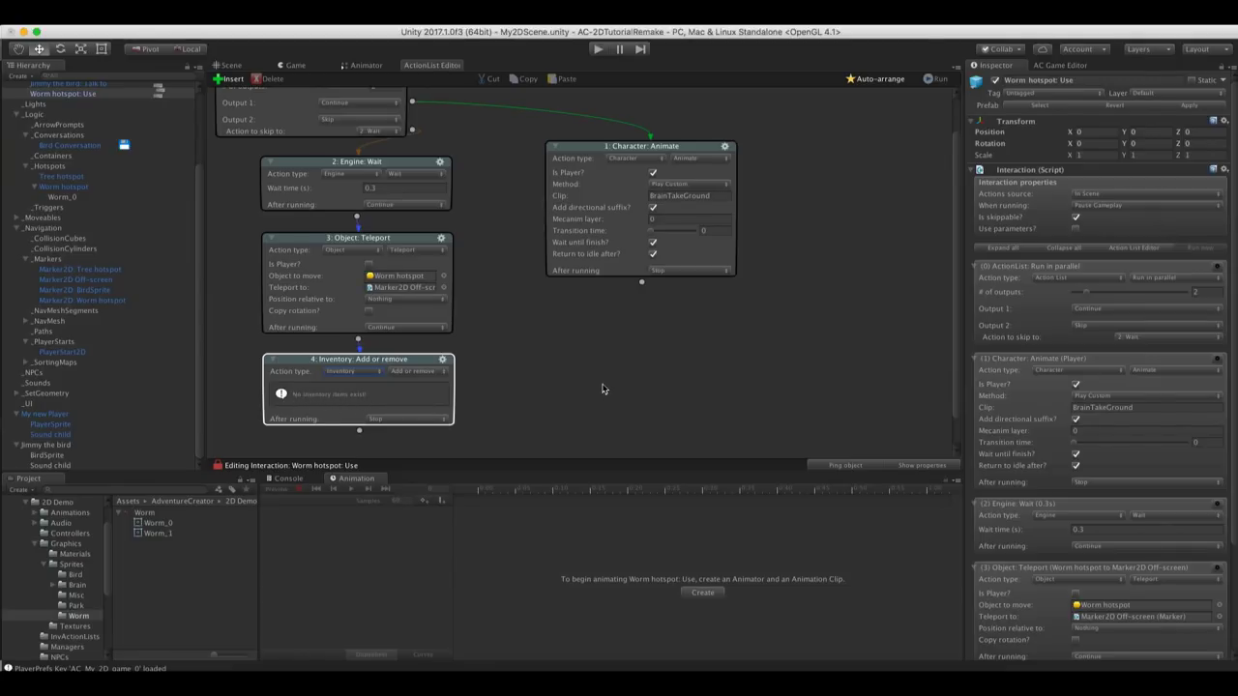
left_click(1046, 67)
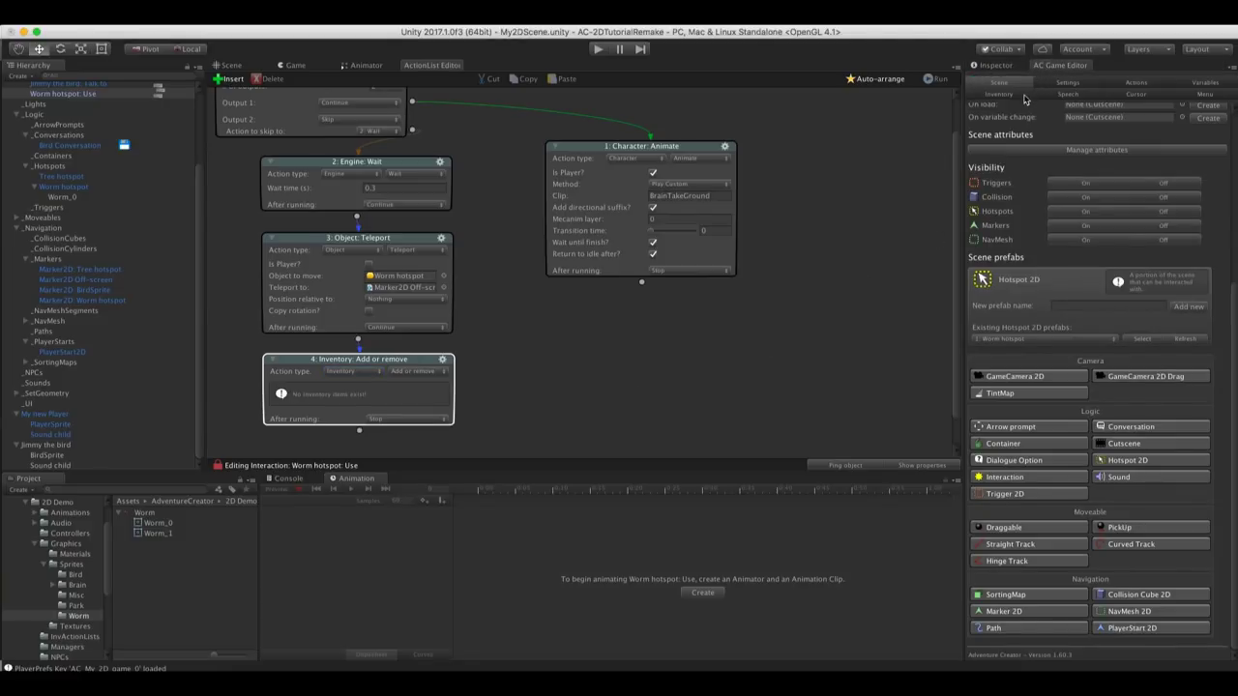
Create a Worm inventory item and set it as the item action 4 adds
left_click(1022, 94)
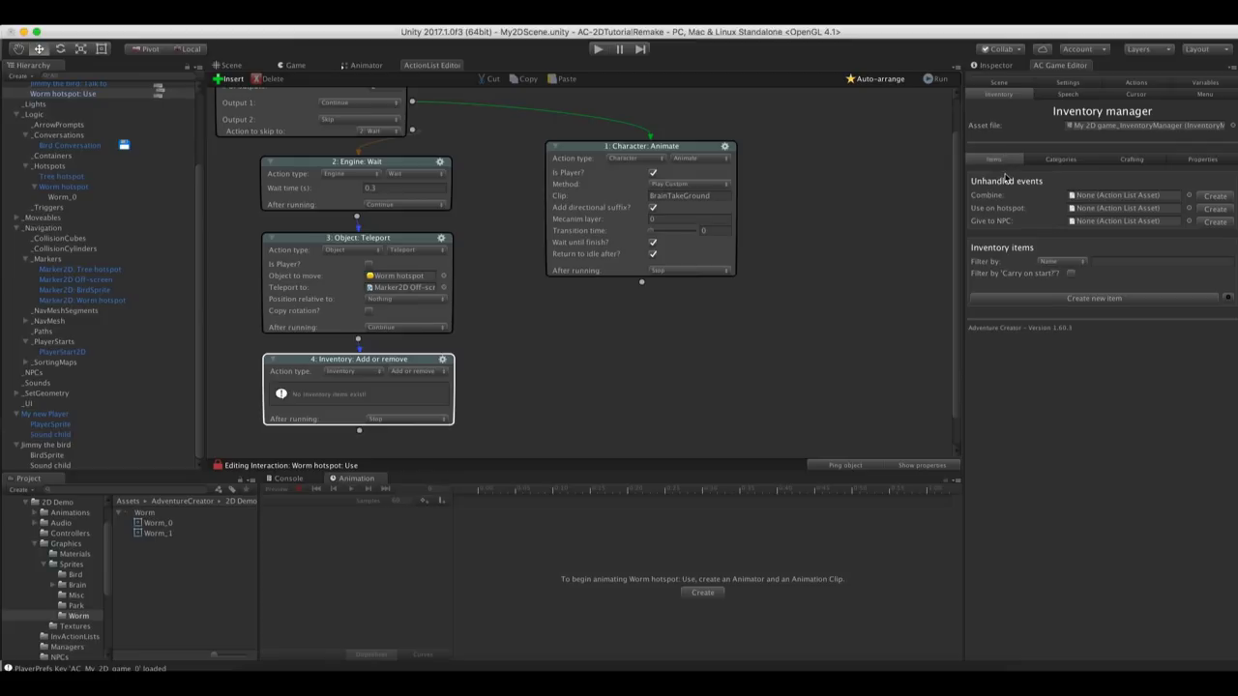
left_click(1058, 302)
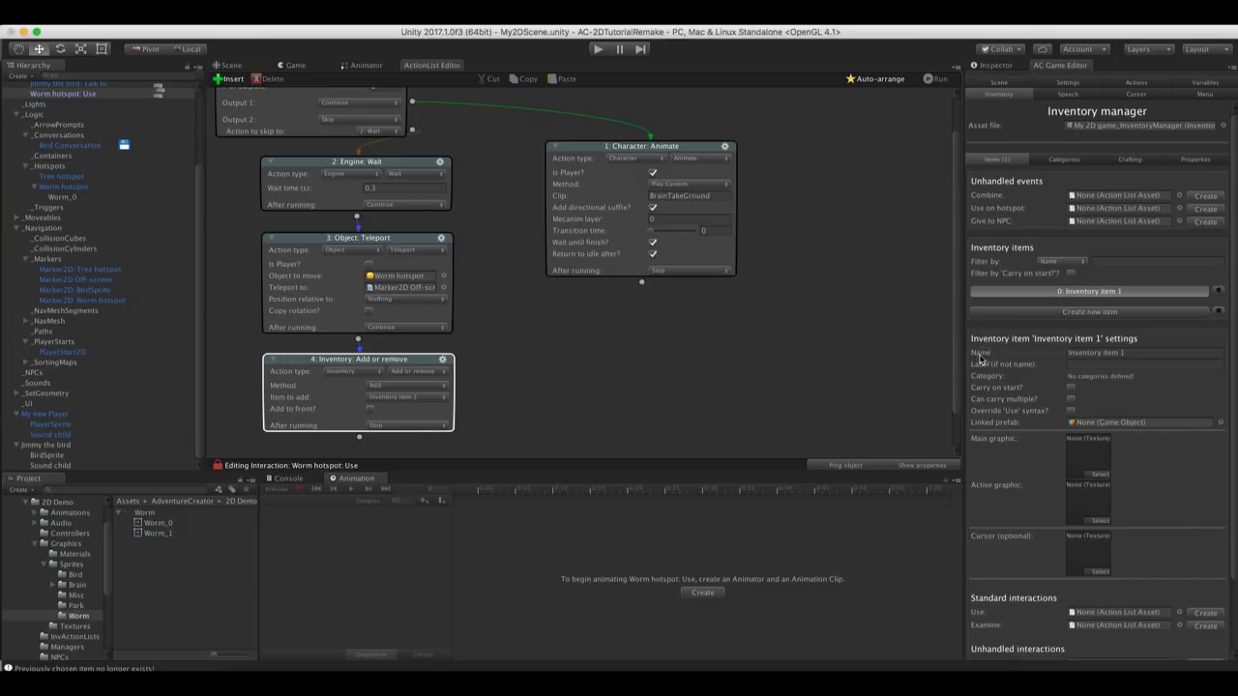
left_click(1080, 354)
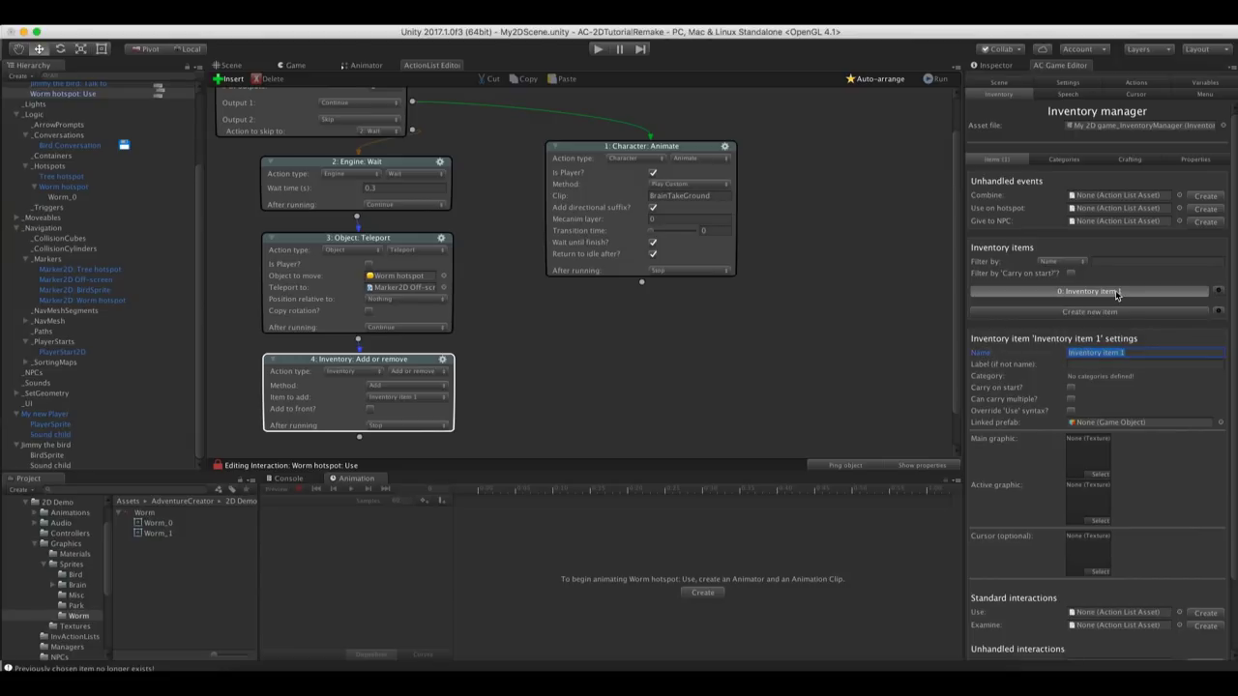
type("Worm")
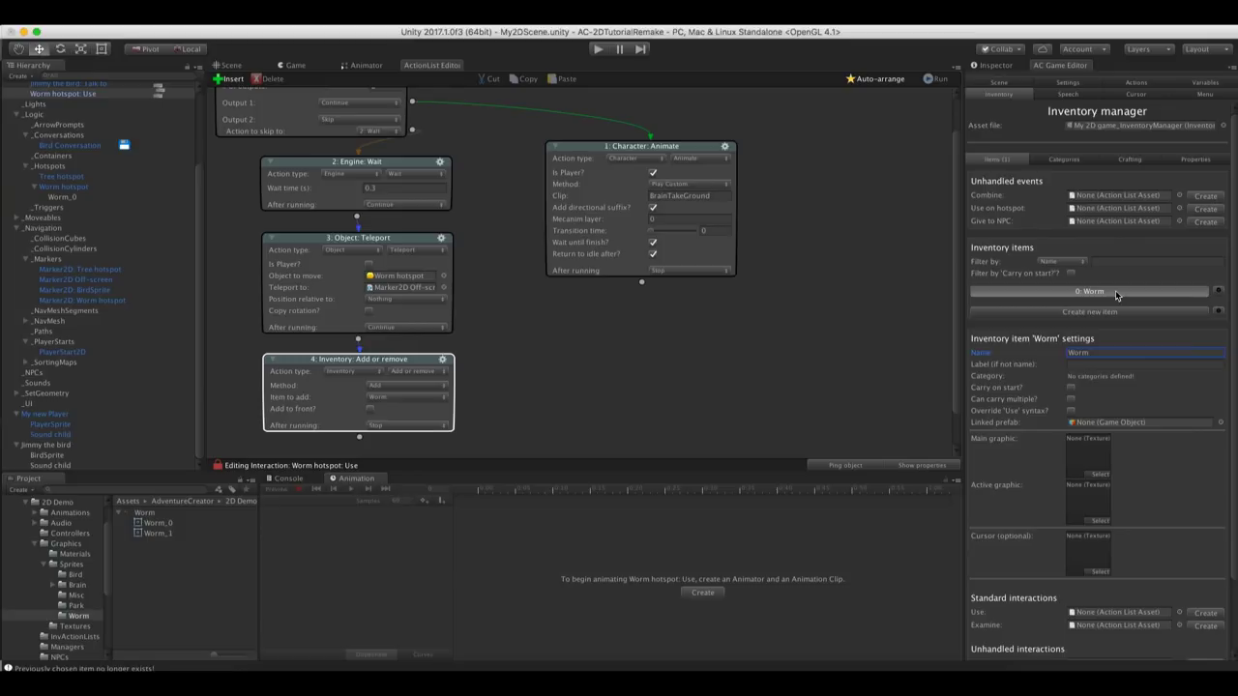
left_click_drag(360, 366, 365, 369)
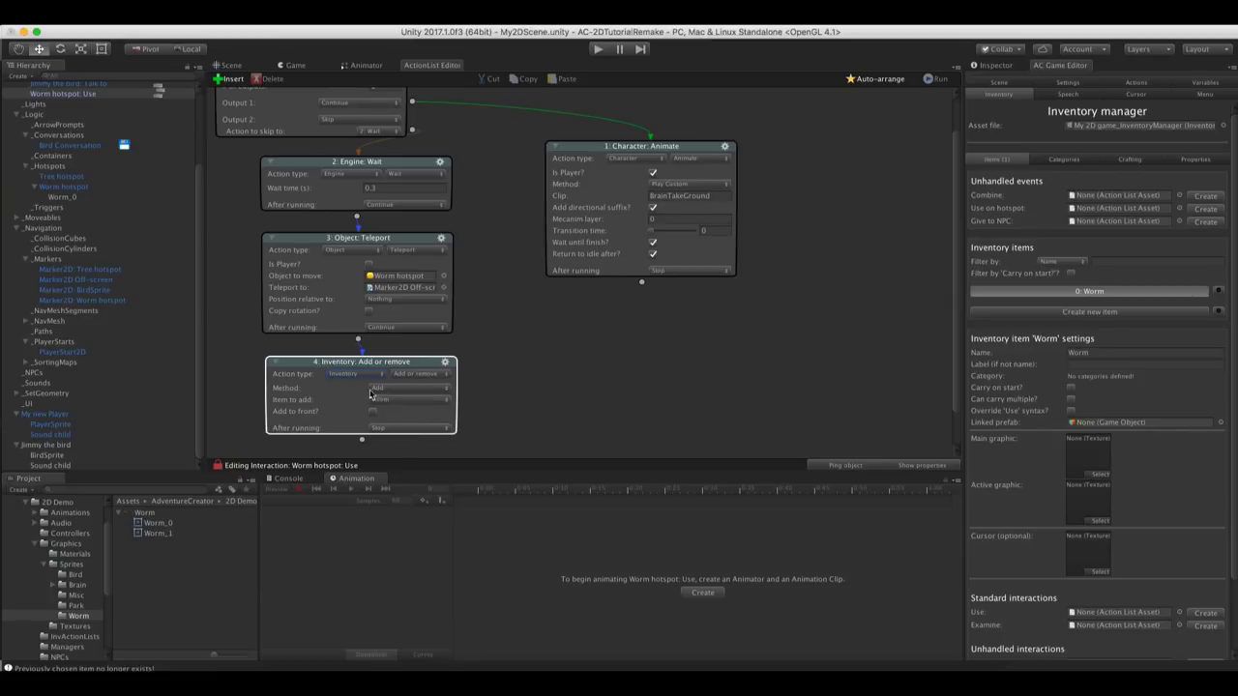
left_click(379, 390)
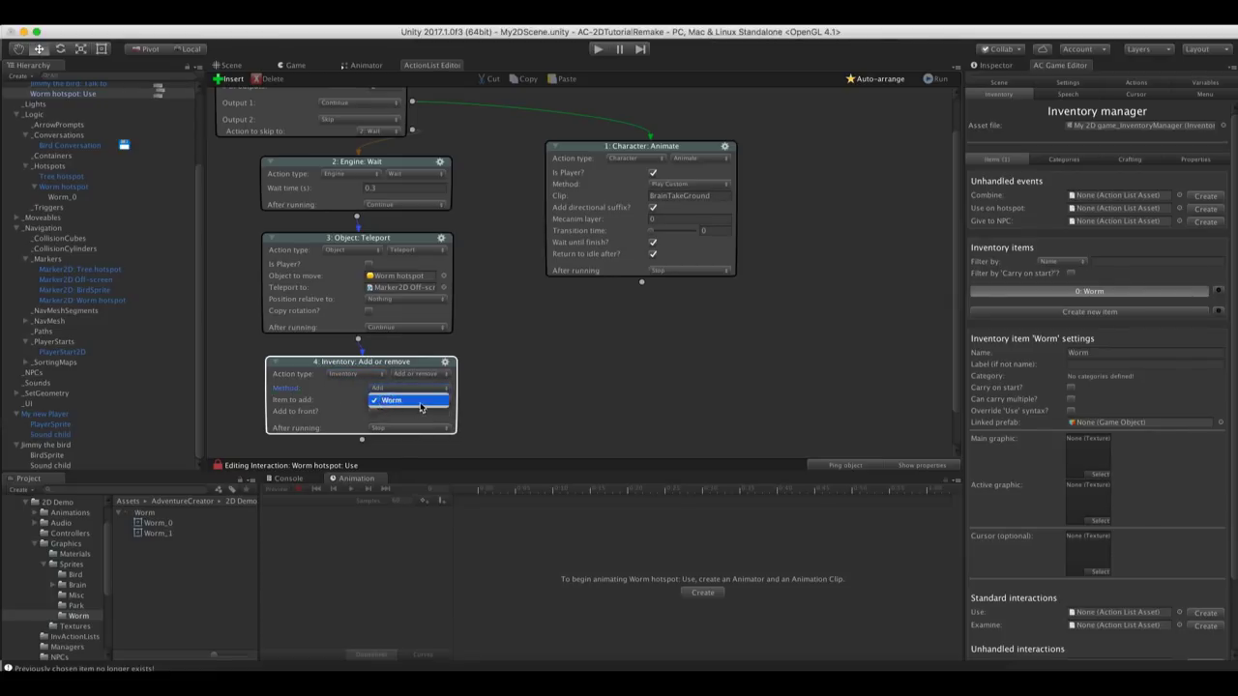
left_click(338, 400)
left_click(474, 387)
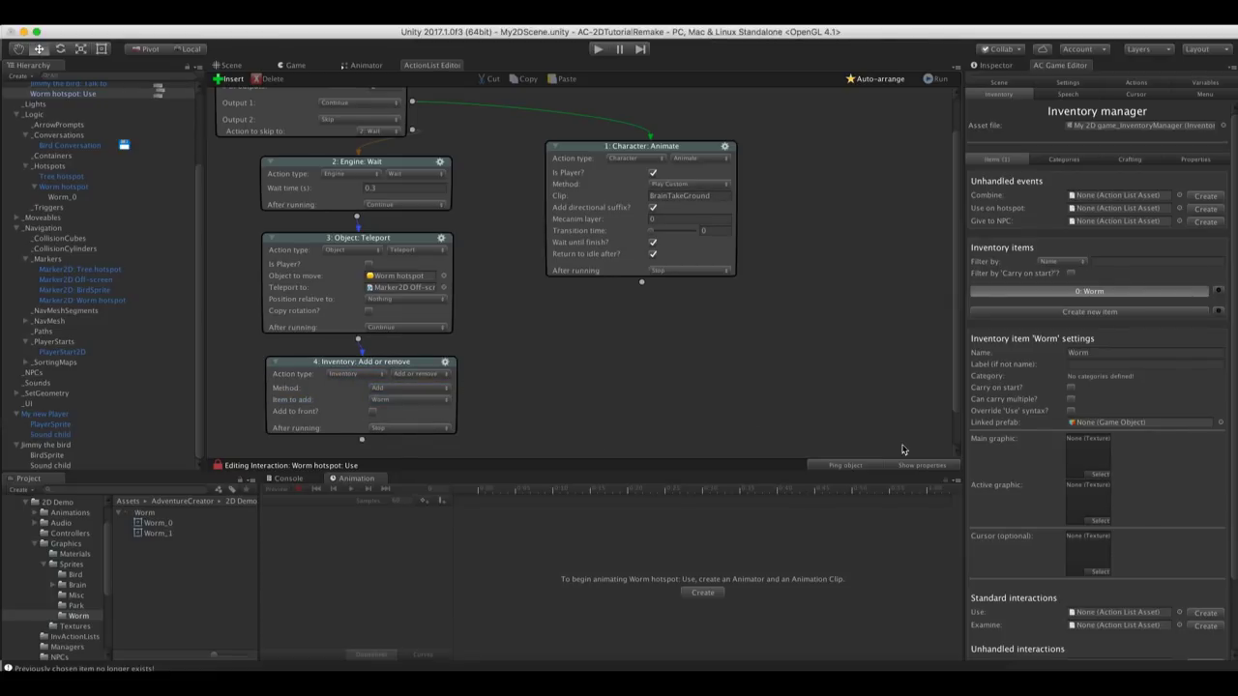
Give the Worm item the Worm-Icon main graphic and run the game
left_click(1092, 462)
left_click(1099, 474)
type("worm")
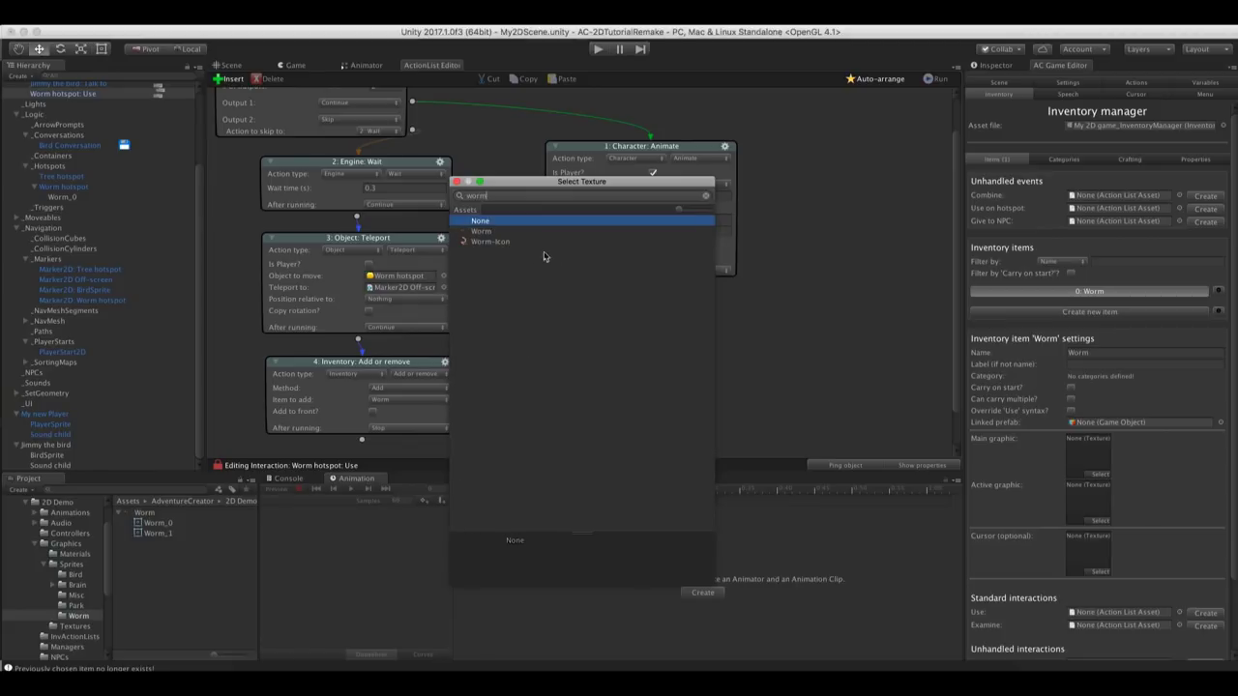
double_click(491, 241)
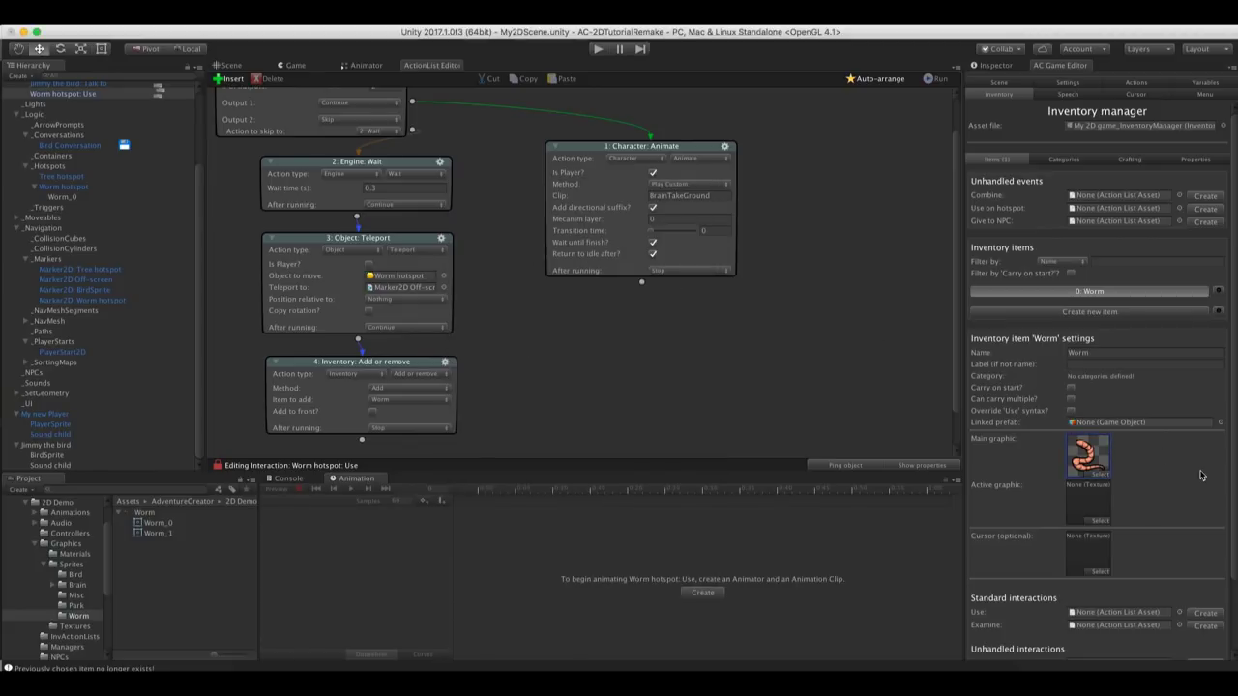
left_click(598, 48)
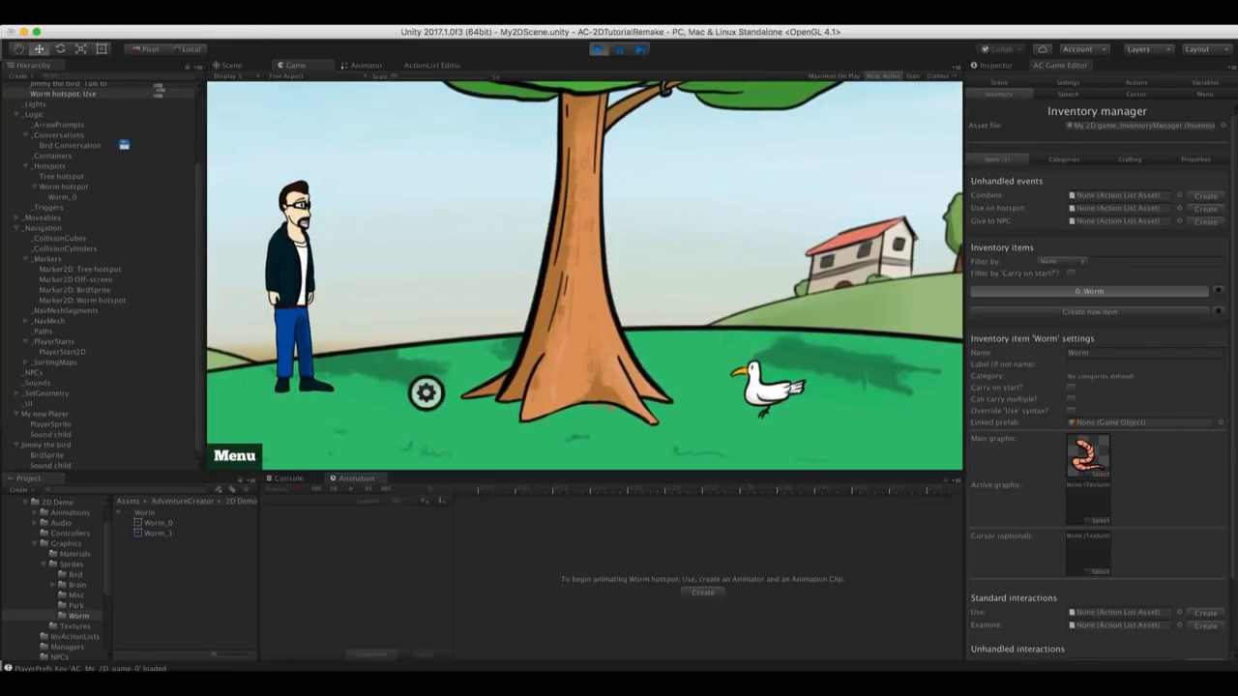
Bring up the in-game inventory bar showing the Worm icon
mouse_move(363, 116)
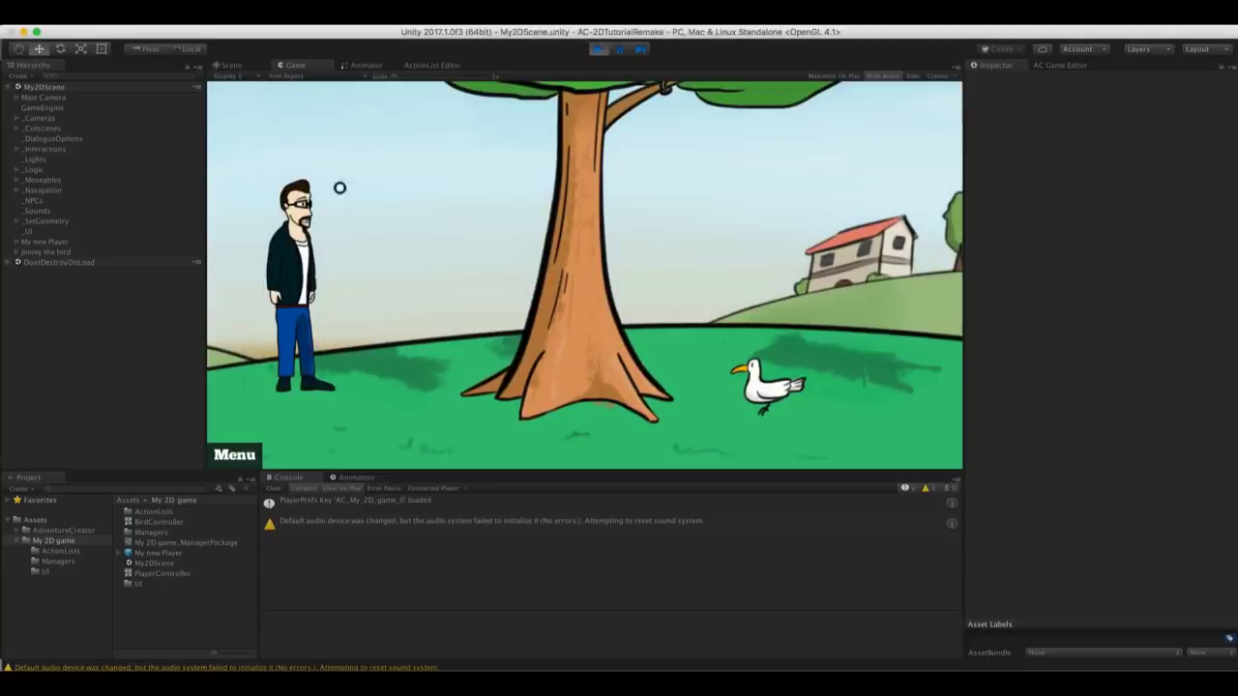
Use the held Worm item on the scene, then stop the test and reopen the Worm's inventory settings
mouse_move(328, 113)
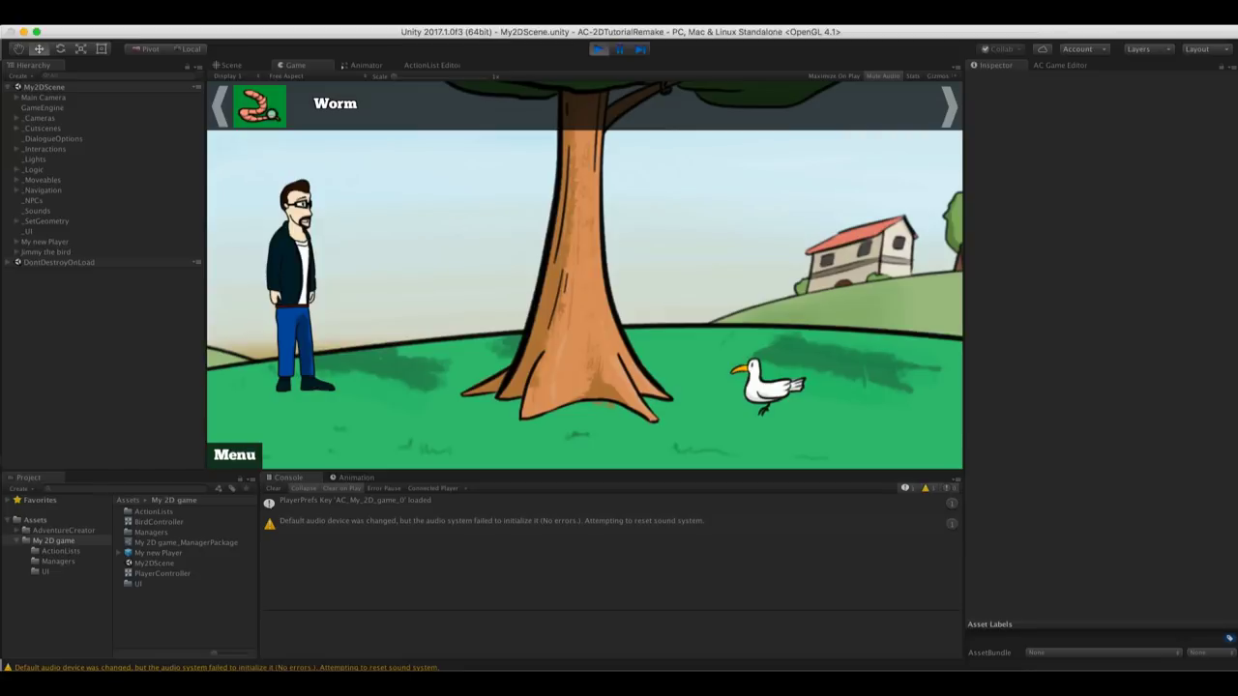
left_click(269, 114)
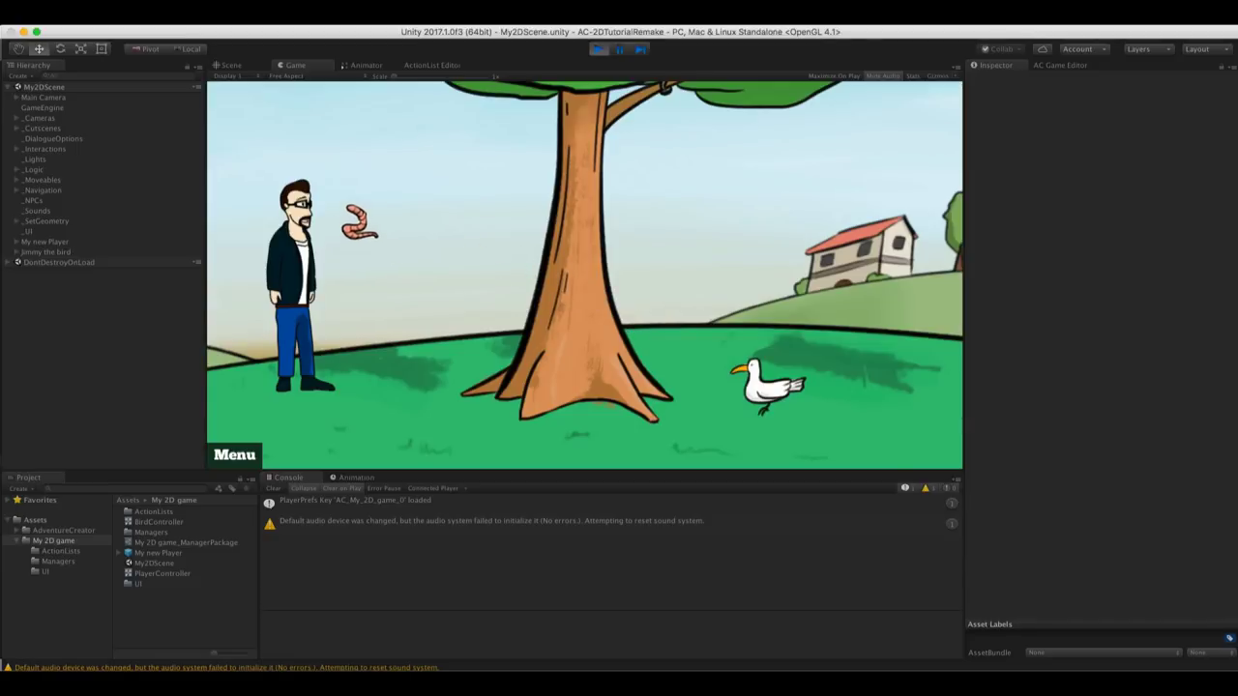
left_click(360, 208)
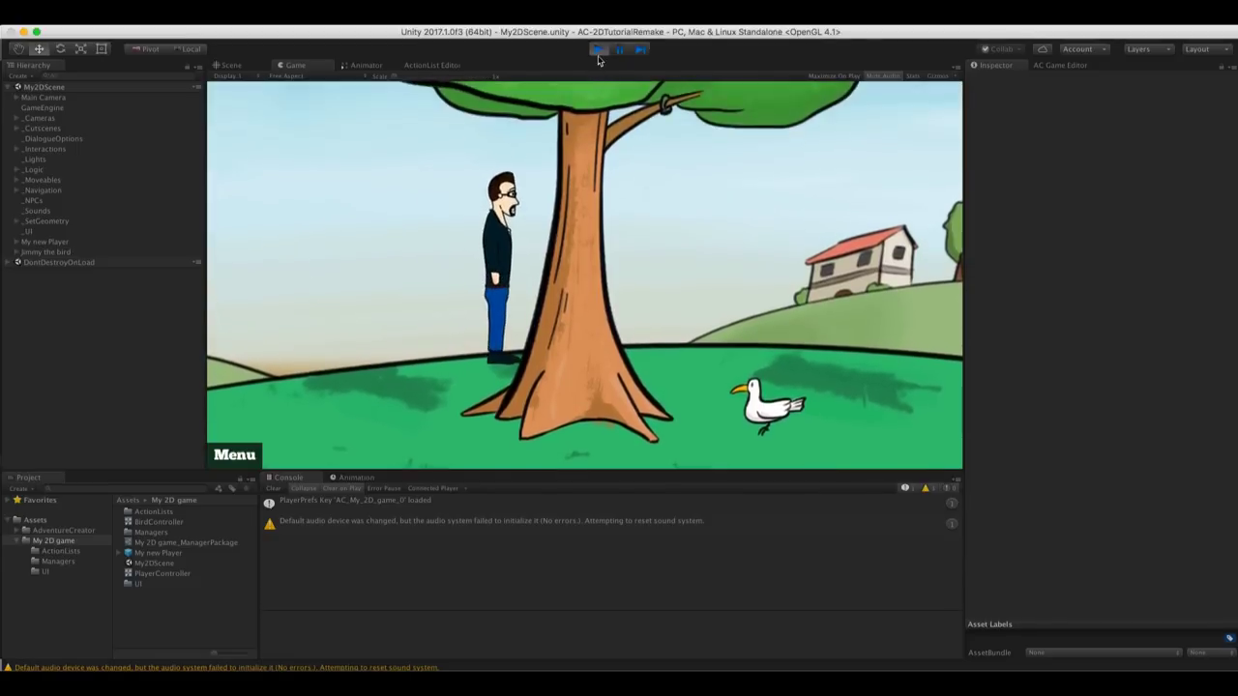
left_click(598, 56)
left_click(1071, 66)
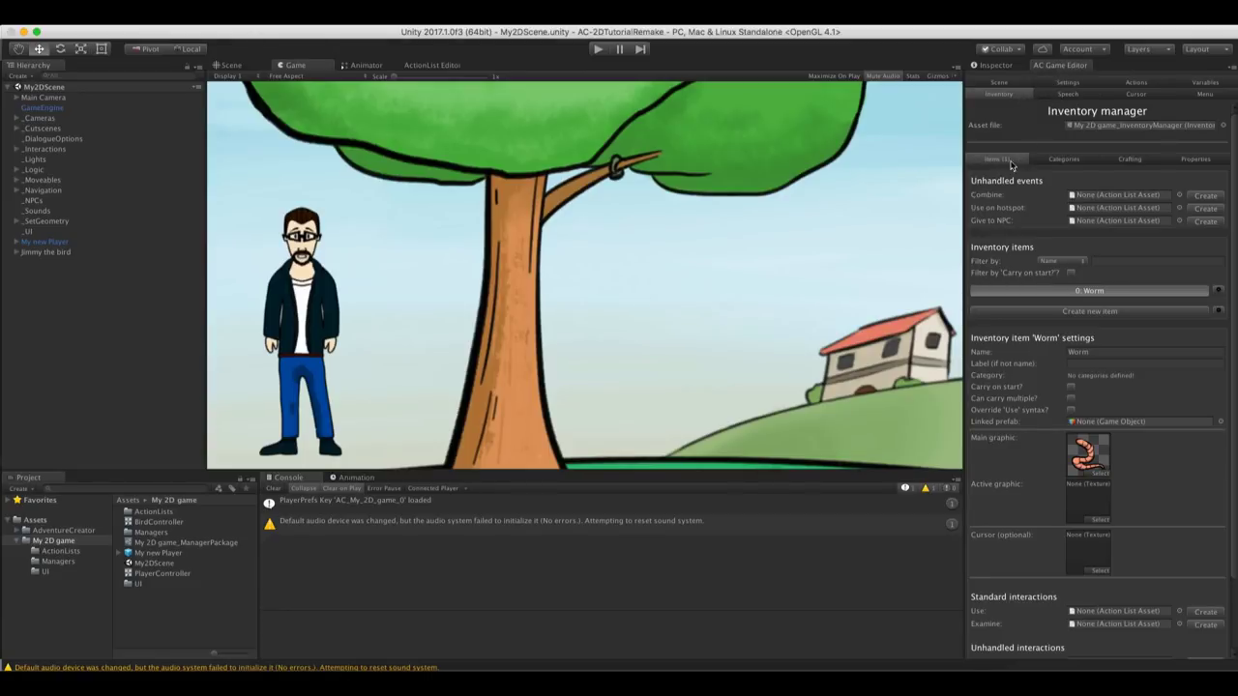
Create the Worm_Examine ActionList, move it into Assets/My 2D game/ActionLists, and open it in the editor
left_click_drag(1235, 200, 1234, 315)
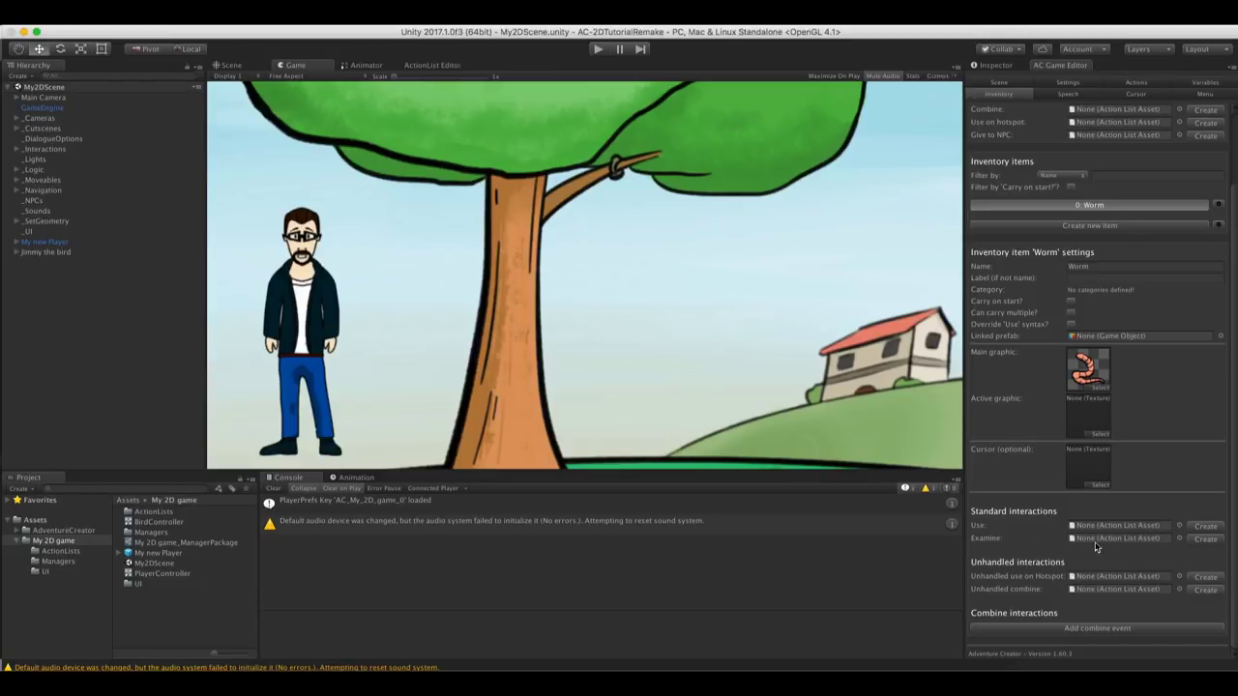
left_click(1204, 538)
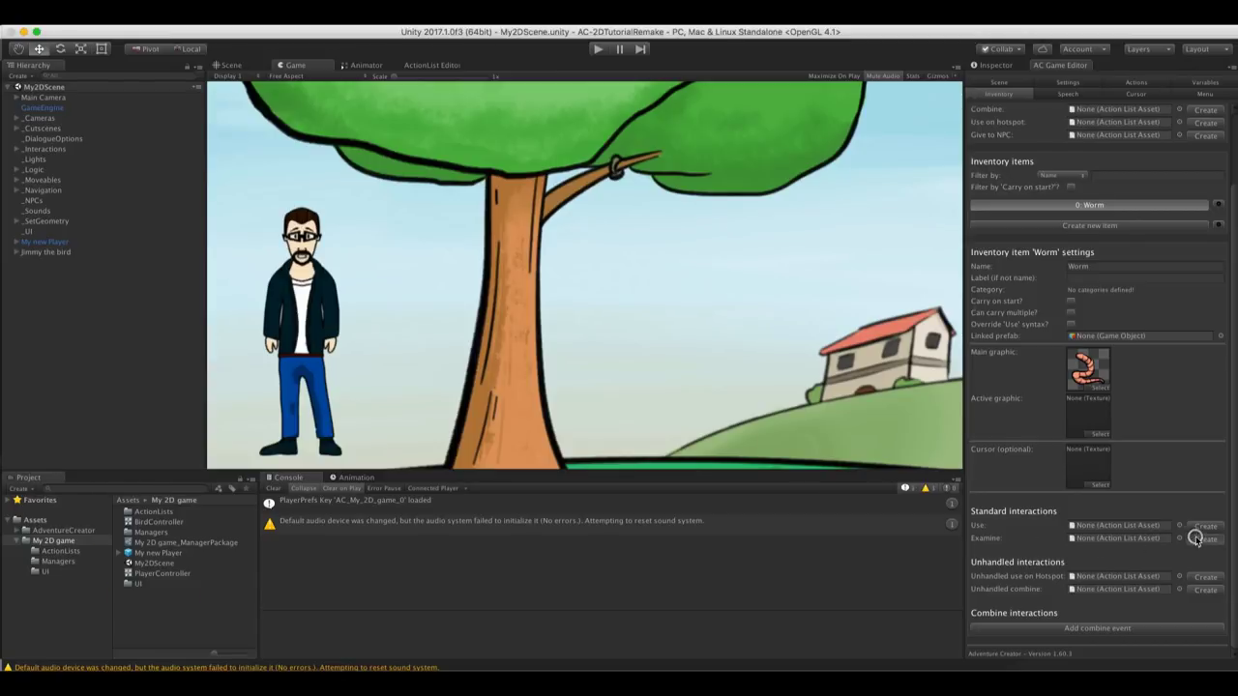
left_click(1101, 542)
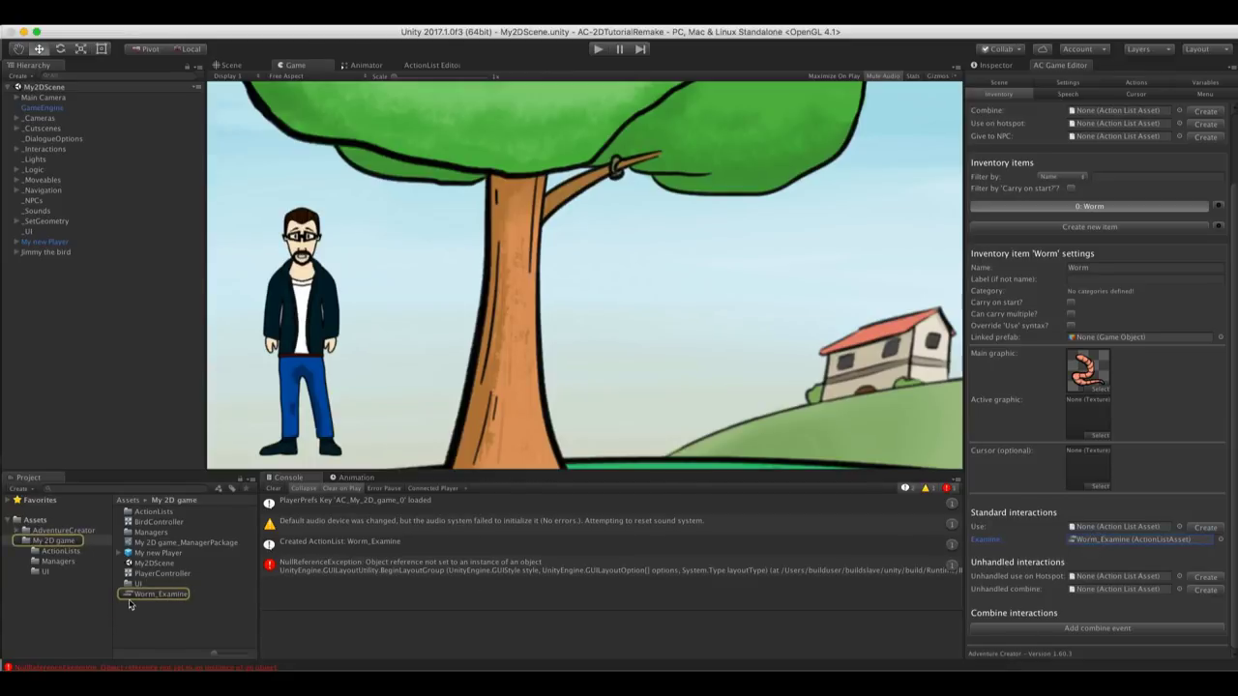
left_click_drag(166, 596, 58, 552)
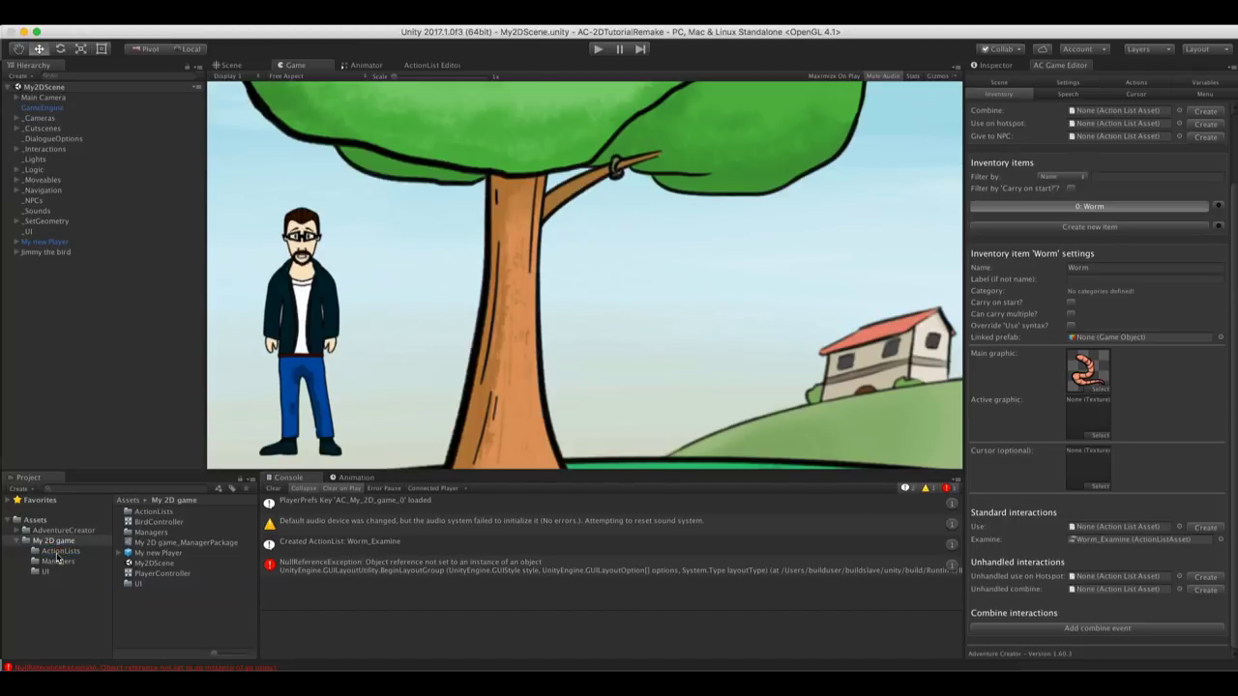
left_click(58, 552)
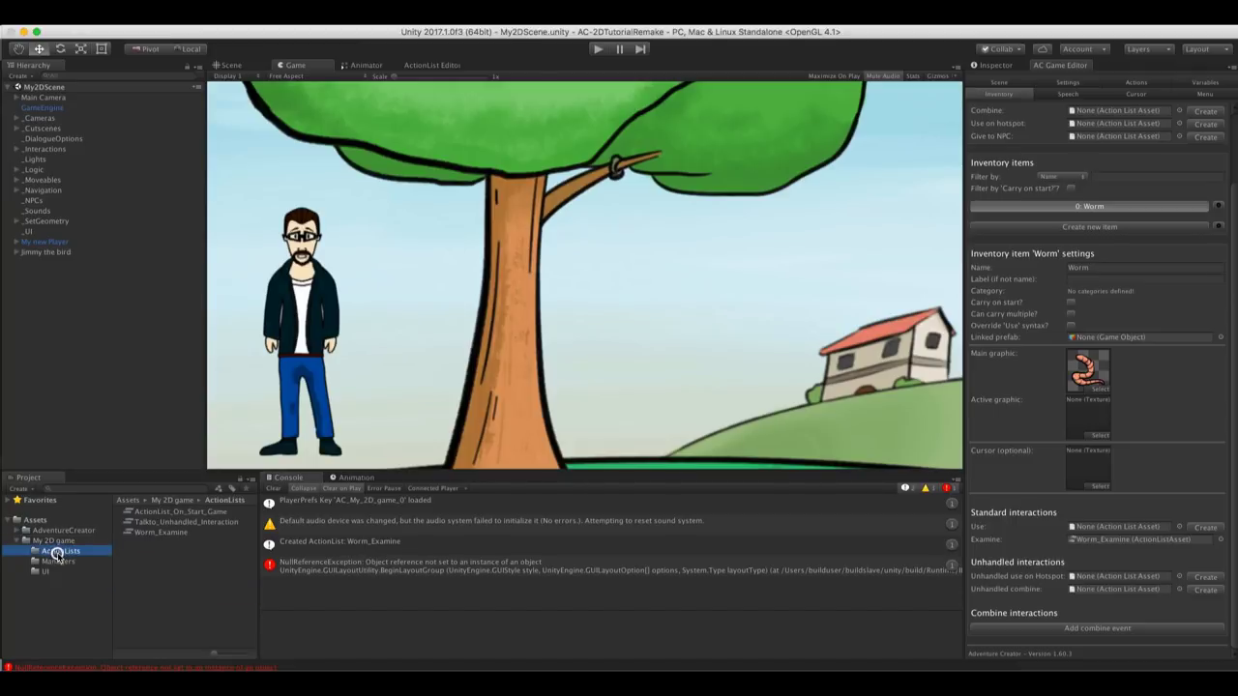
double_click(166, 533)
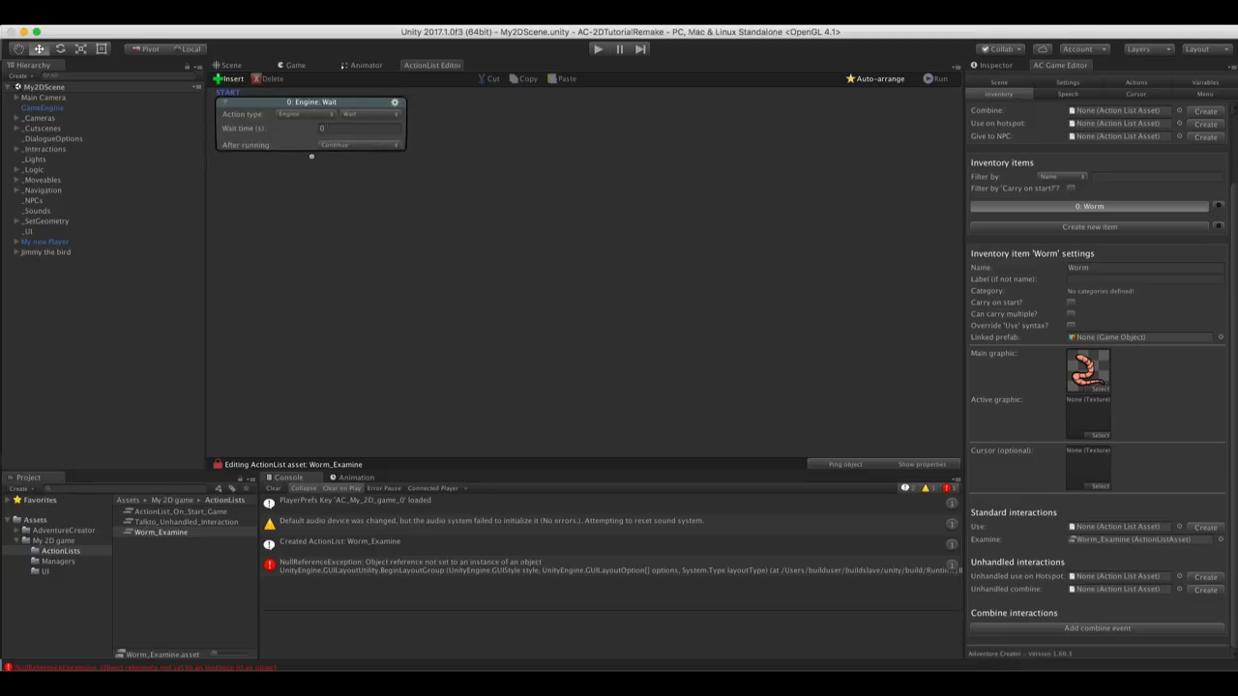
Make Worm_Examine a Dialogue: Play speech player line "Ew, why did I pick this up?!" and run the game
left_click(309, 113)
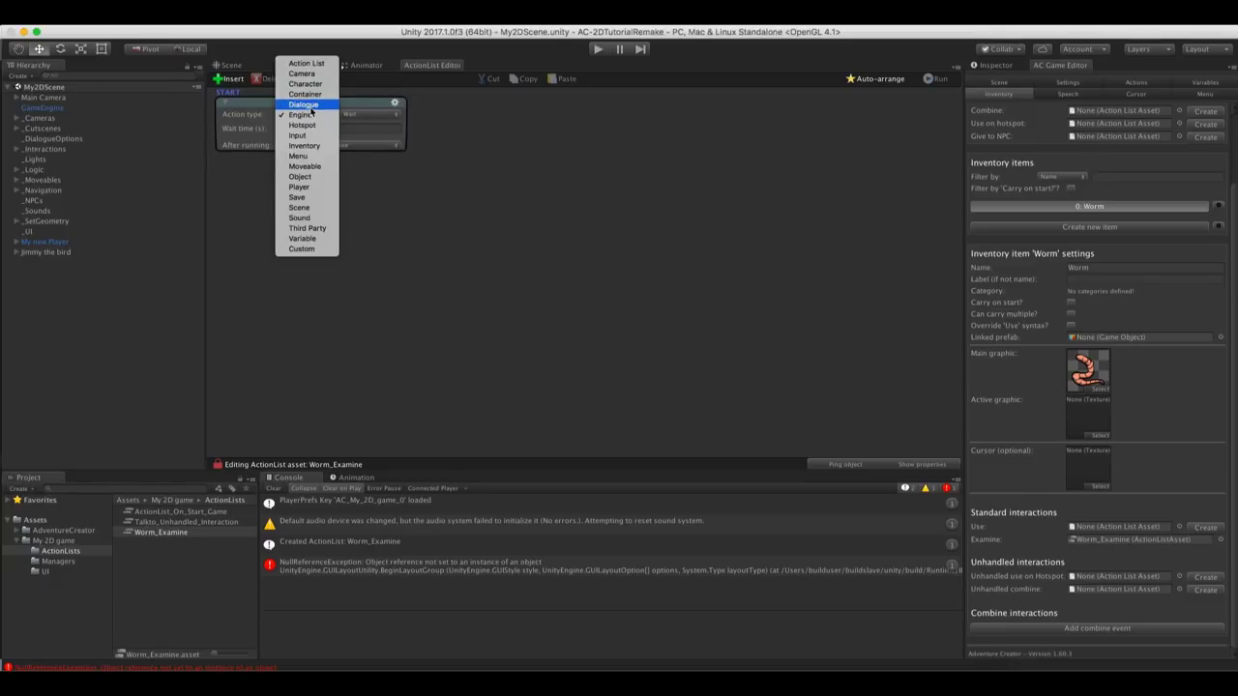
left_click(310, 107)
left_click(323, 128)
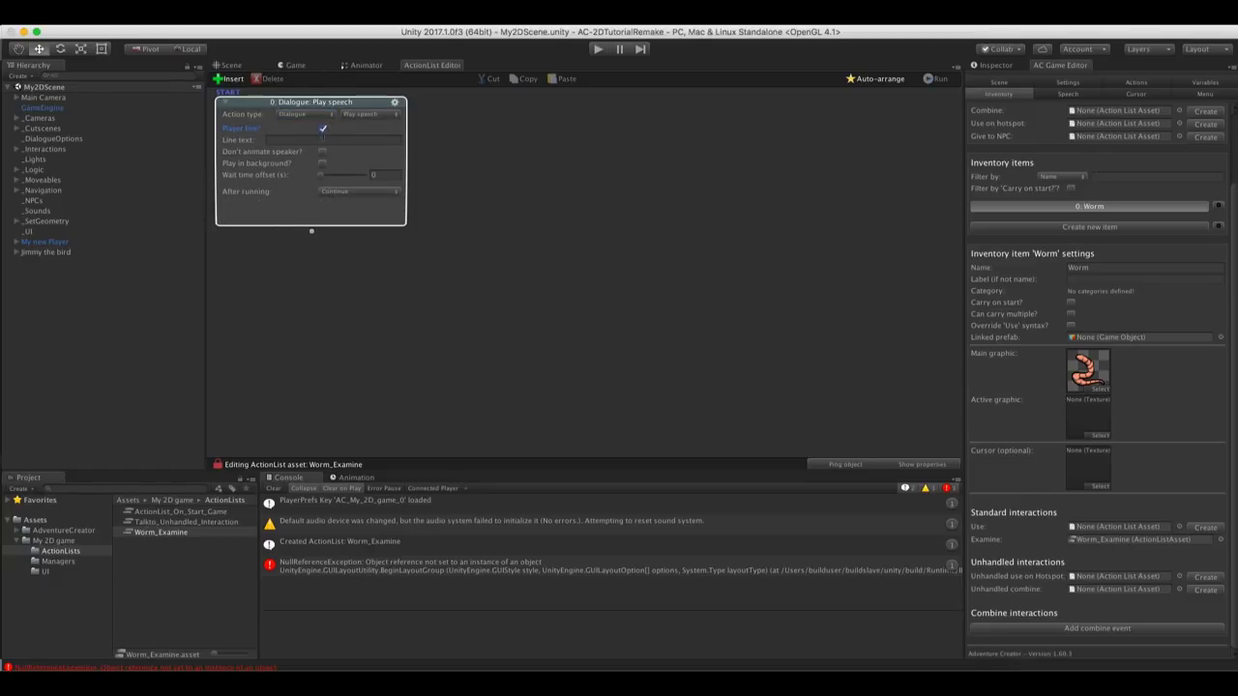
left_click(290, 140)
type("Ew, wh")
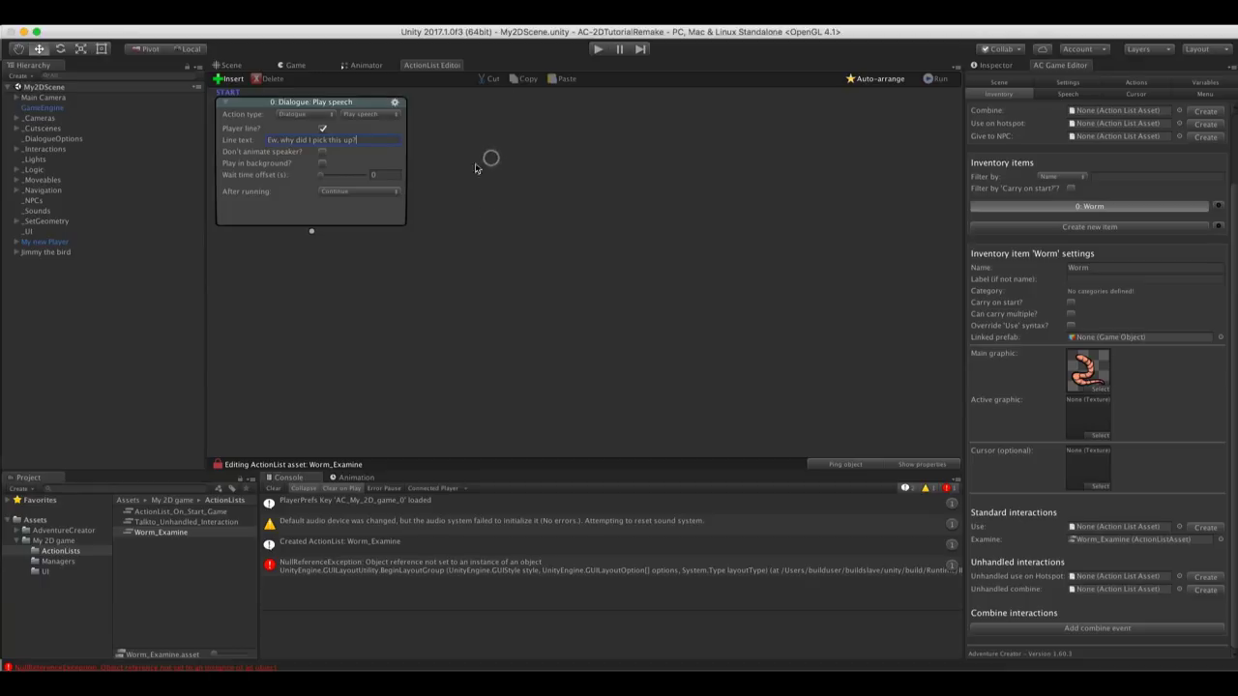
left_click(595, 50)
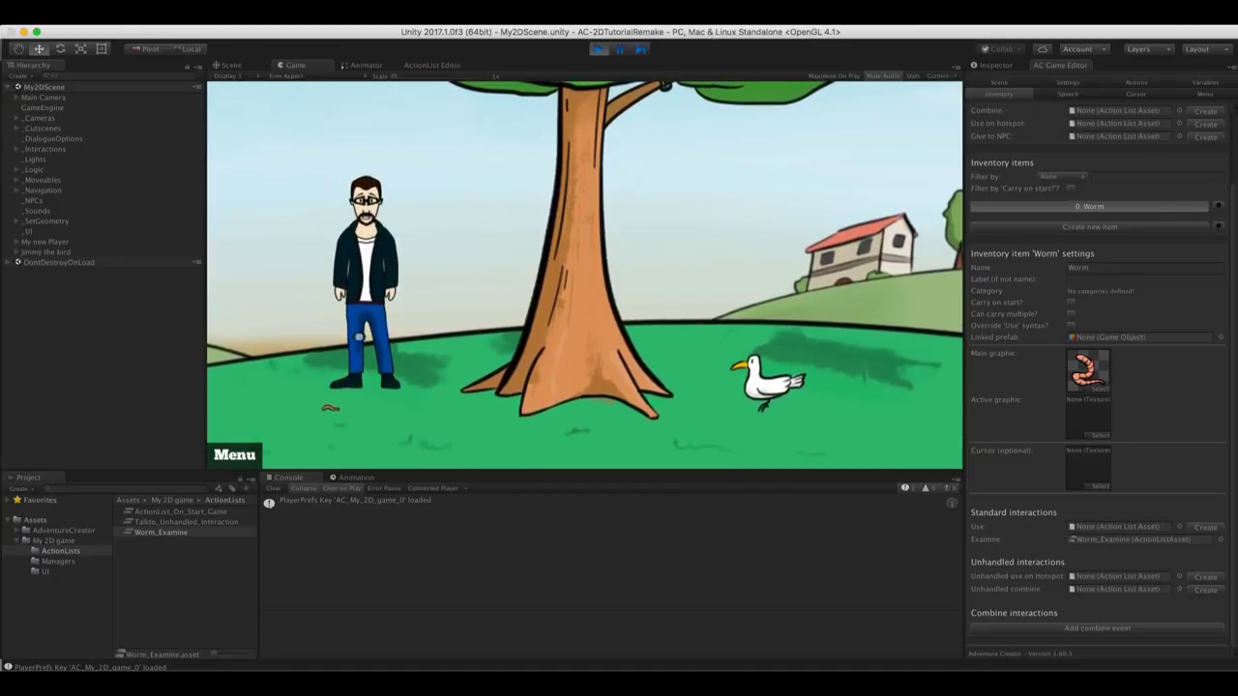
Pick up the worm, examine it from the inventory, then switch the cursor to examine the tree
left_click(331, 407)
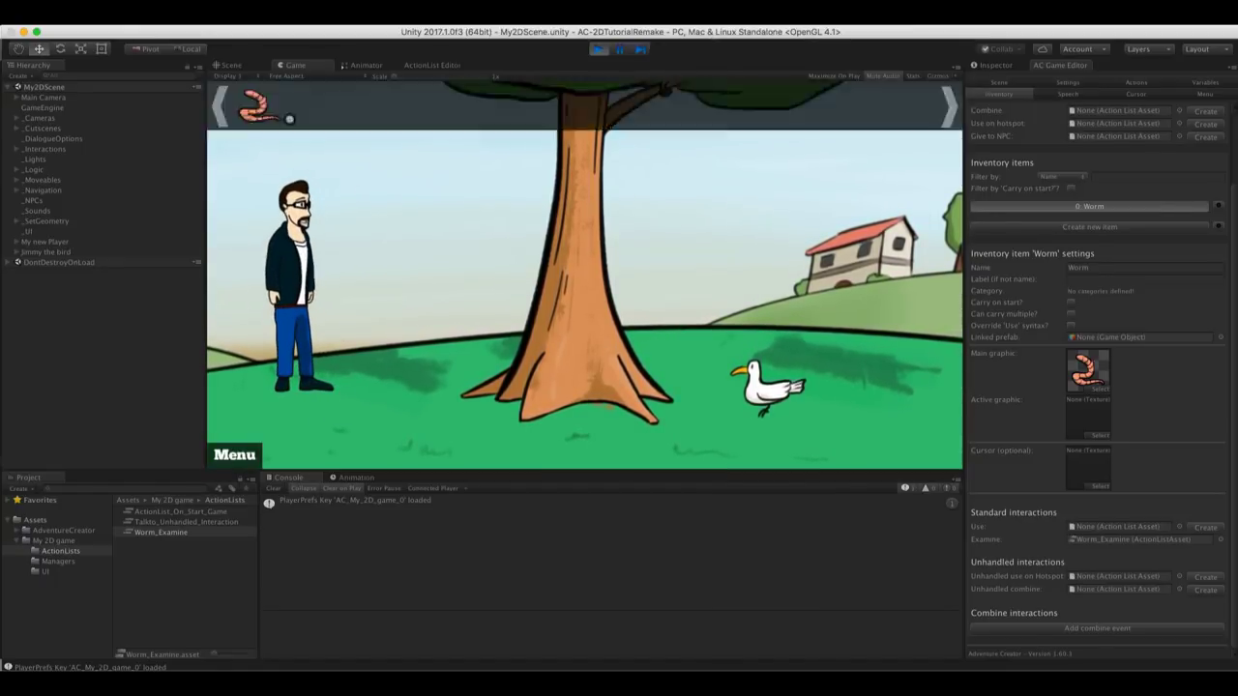
right_click(270, 114)
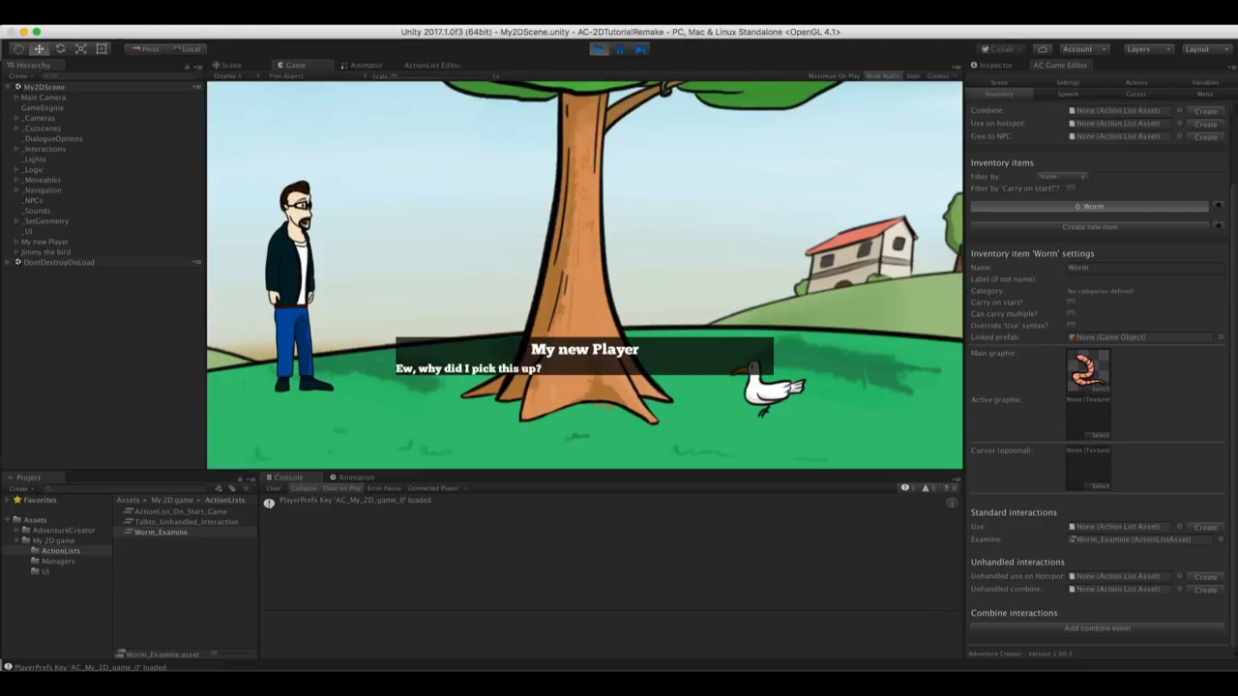
left_click(269, 114)
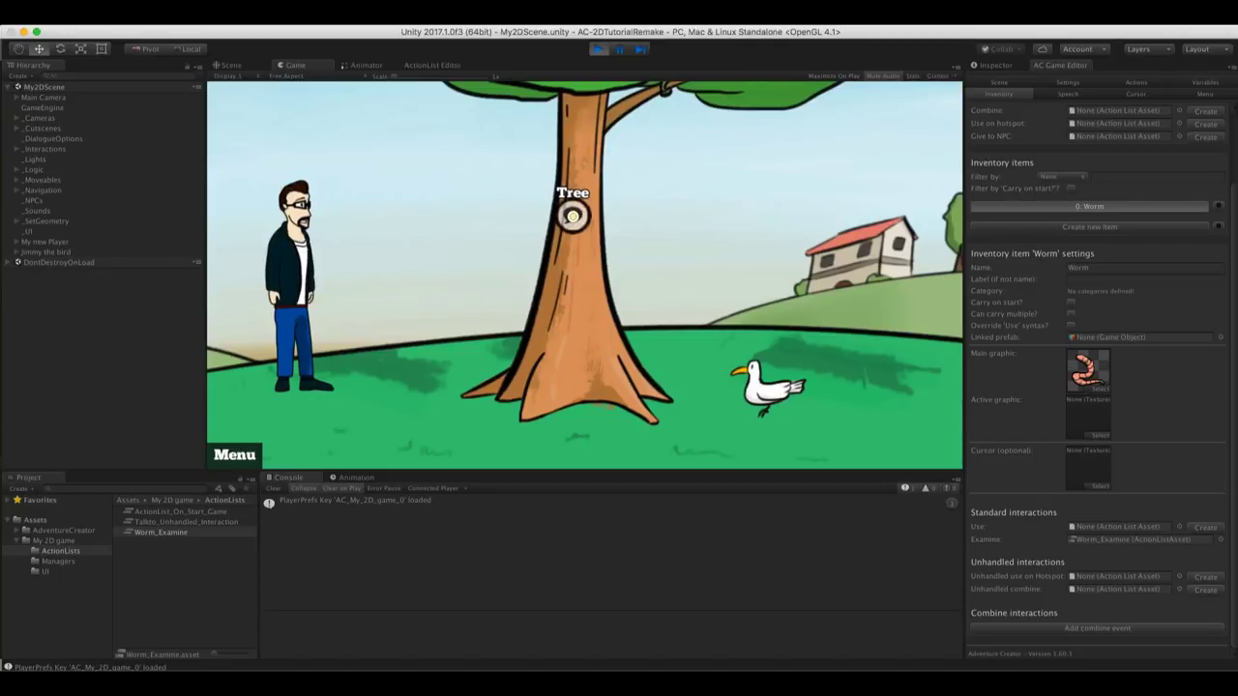
right_click(572, 215)
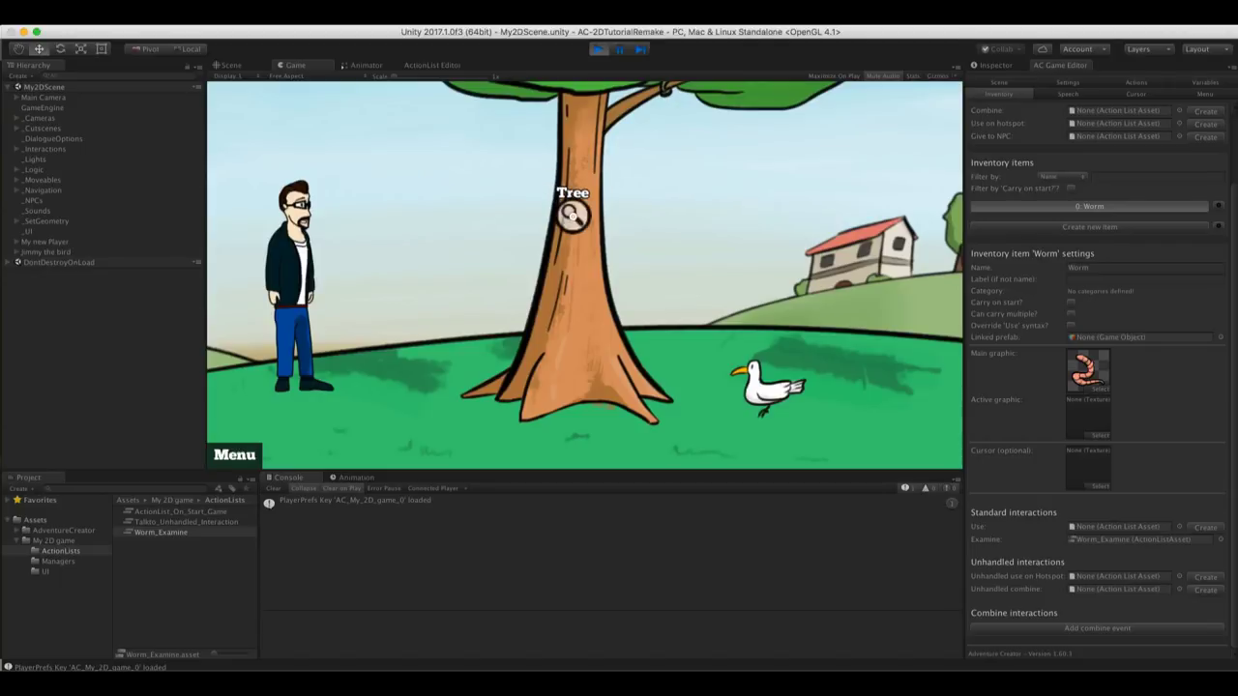
Switch Adventure Creator's Inventory interactions setting to Multiple
left_click(1068, 84)
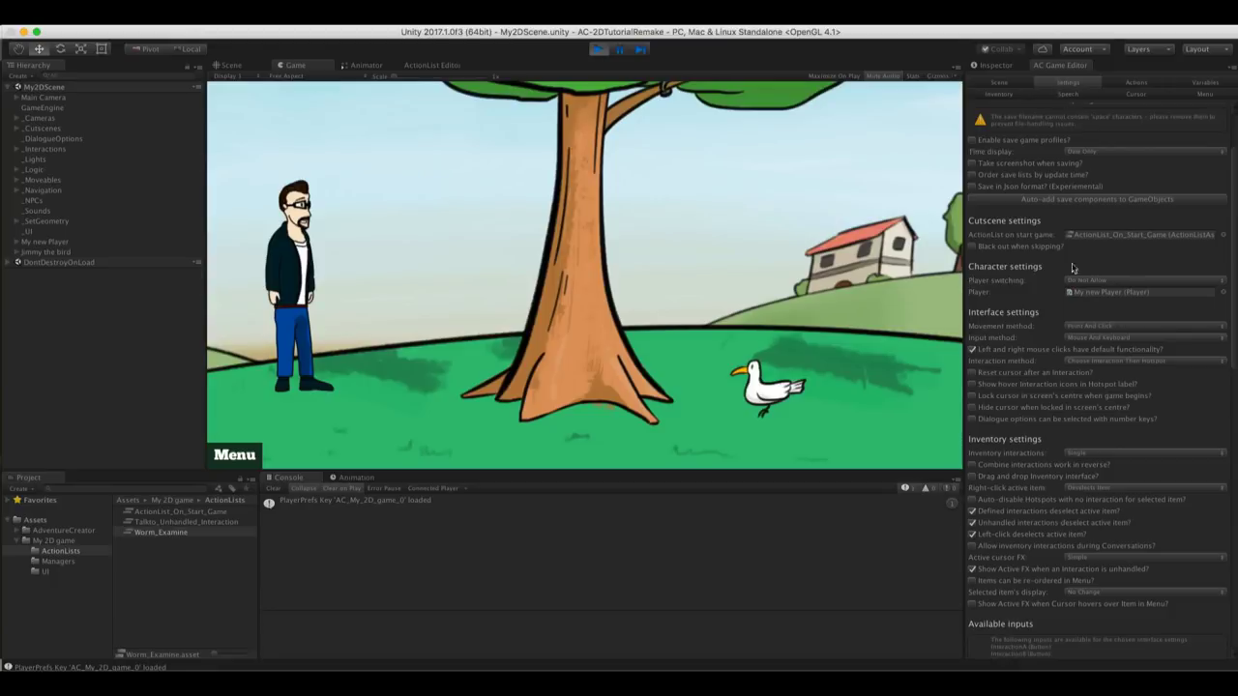
scroll(1027, 404, "down", 3)
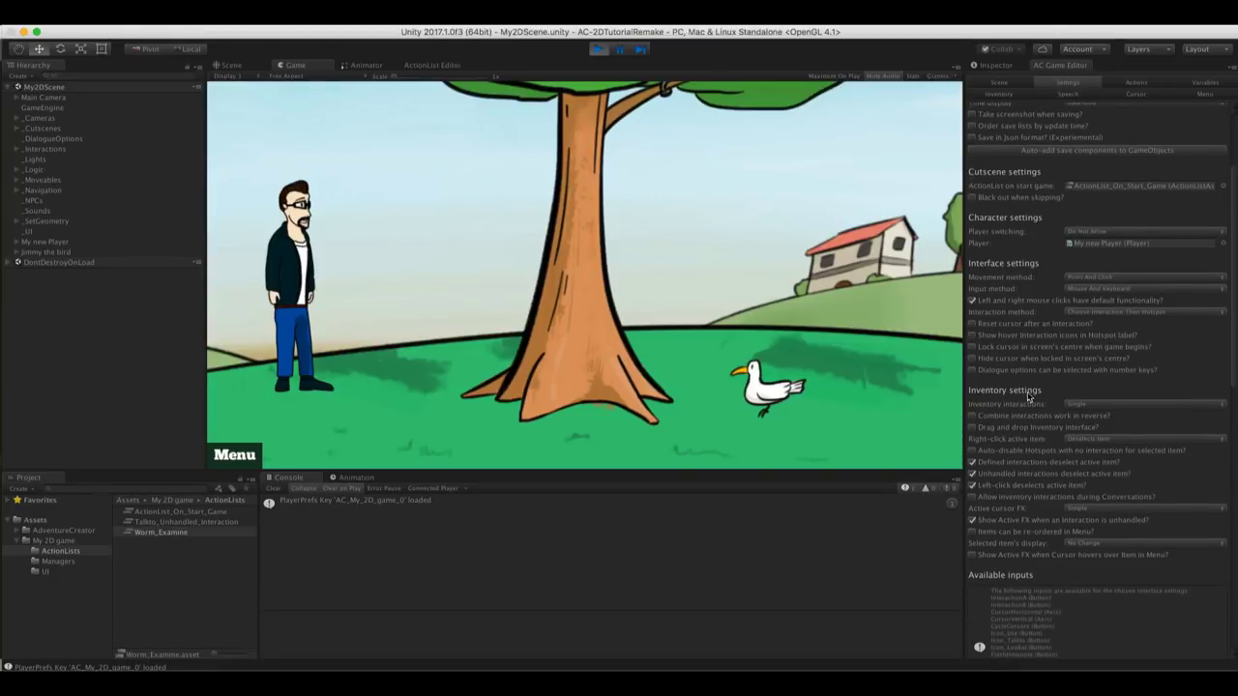
left_click(1076, 406)
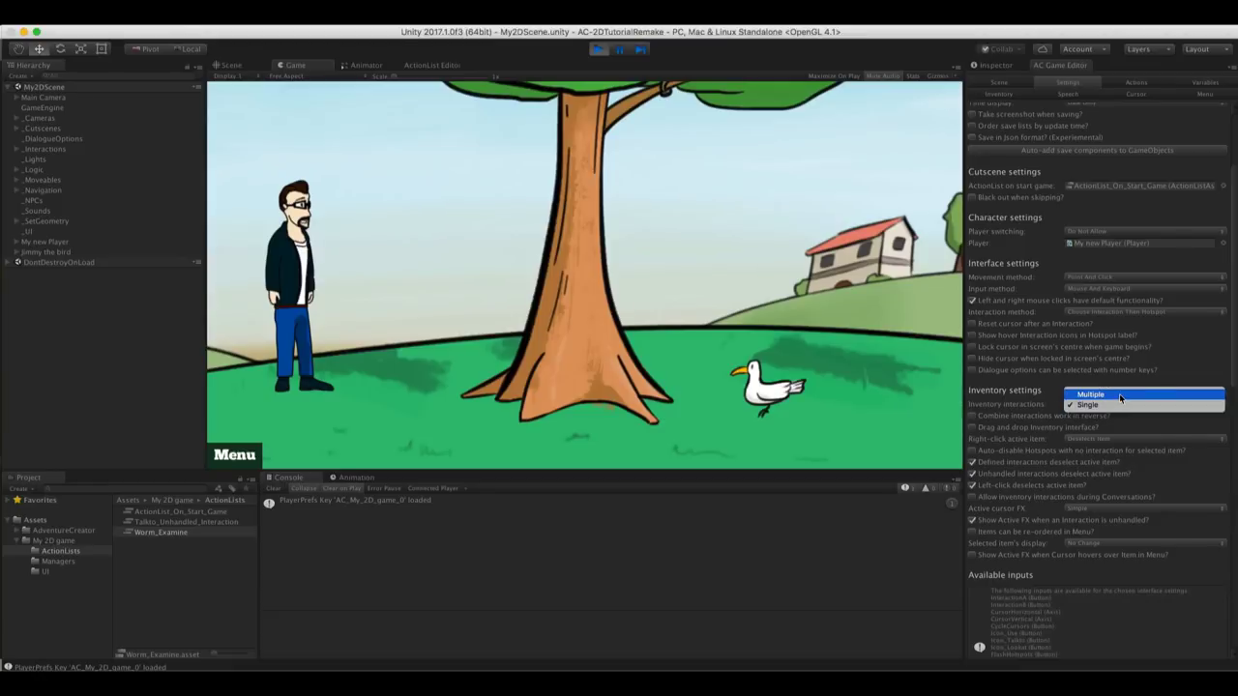
left_click(1120, 398)
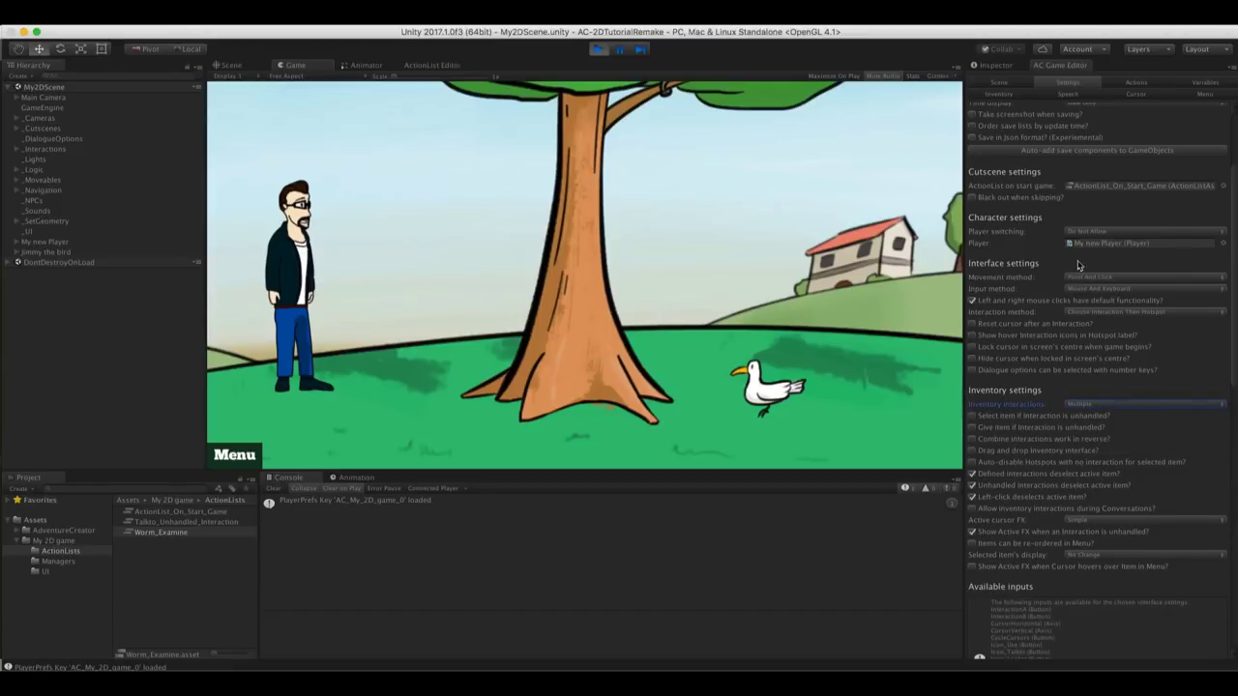
Add four standard interactions to the Worm inventory item
left_click(1007, 95)
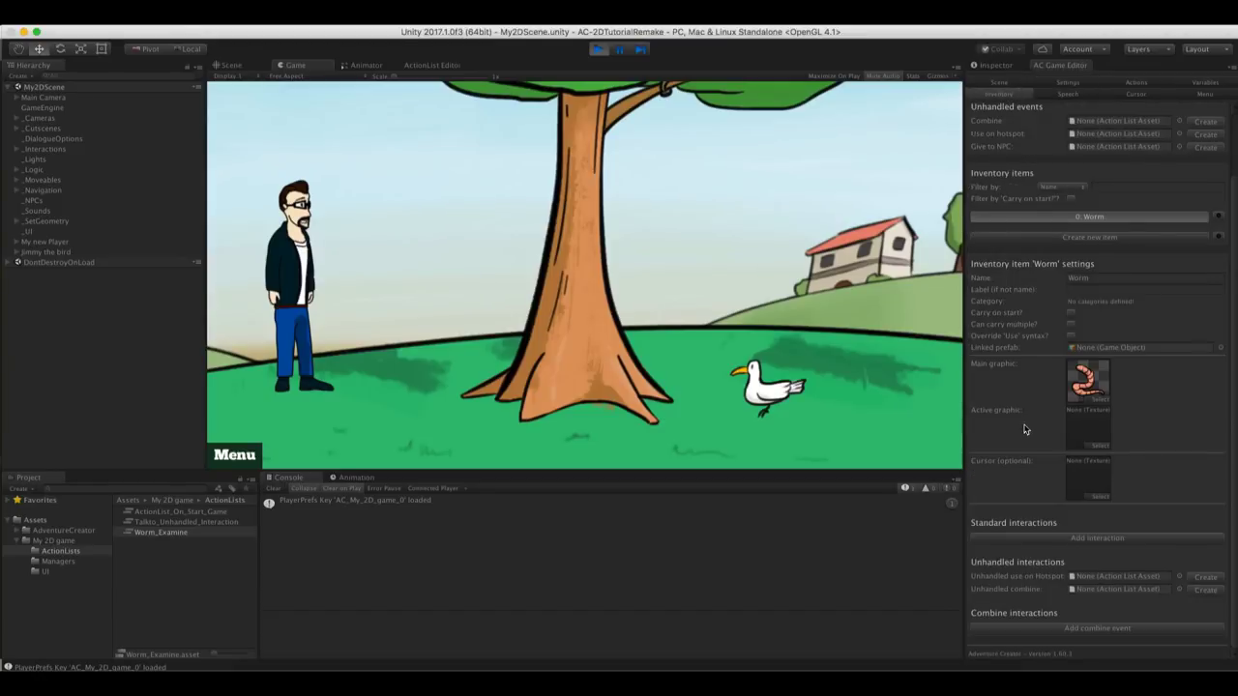
left_click(1149, 538)
left_click(1135, 551)
left_click(1131, 564)
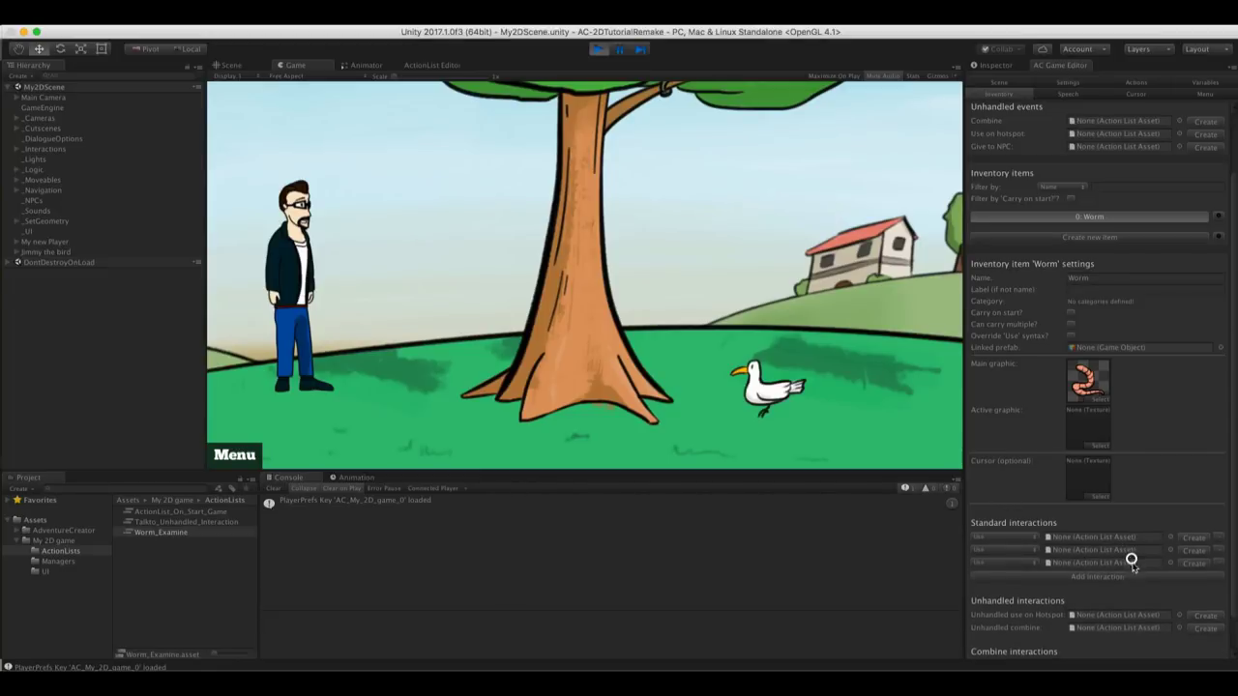
left_click(1131, 576)
Check the available interaction types, then remove all four standard interactions from the Worm
left_click(1005, 574)
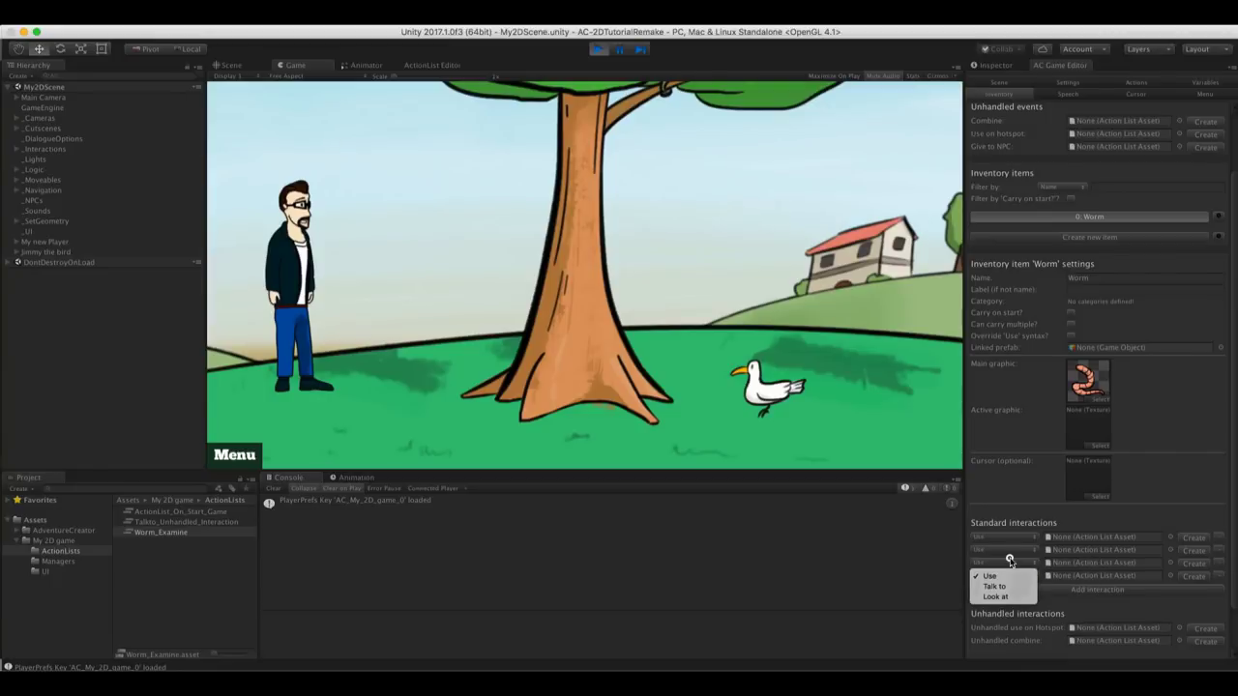
left_click(1023, 527)
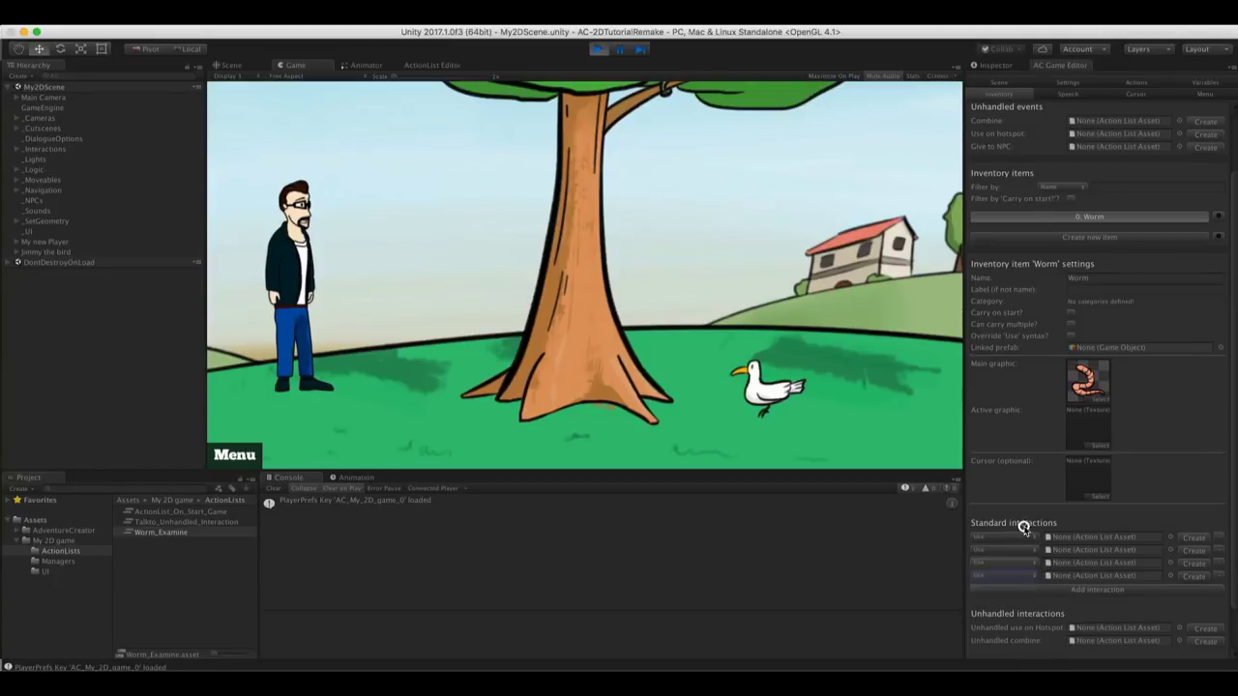
left_click(1220, 575)
left_click(1220, 562)
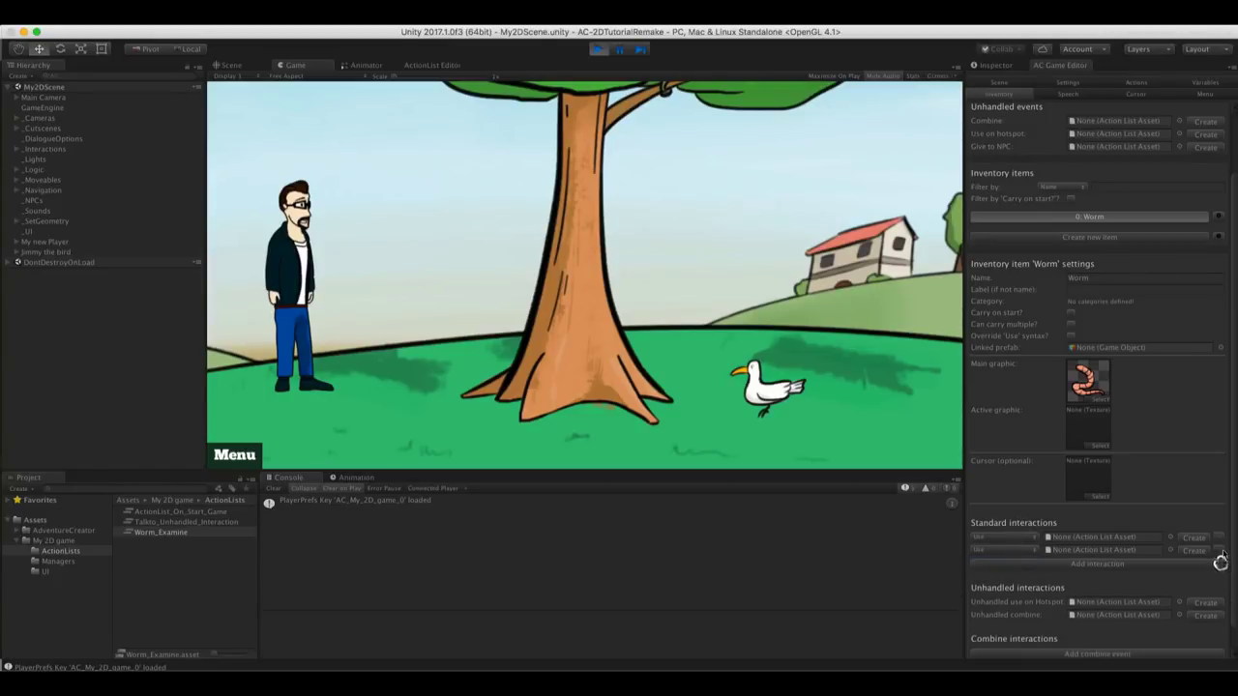
left_click(1220, 549)
left_click(1219, 538)
Set Inventory interactions back to Single and stop the running game
left_click(1066, 83)
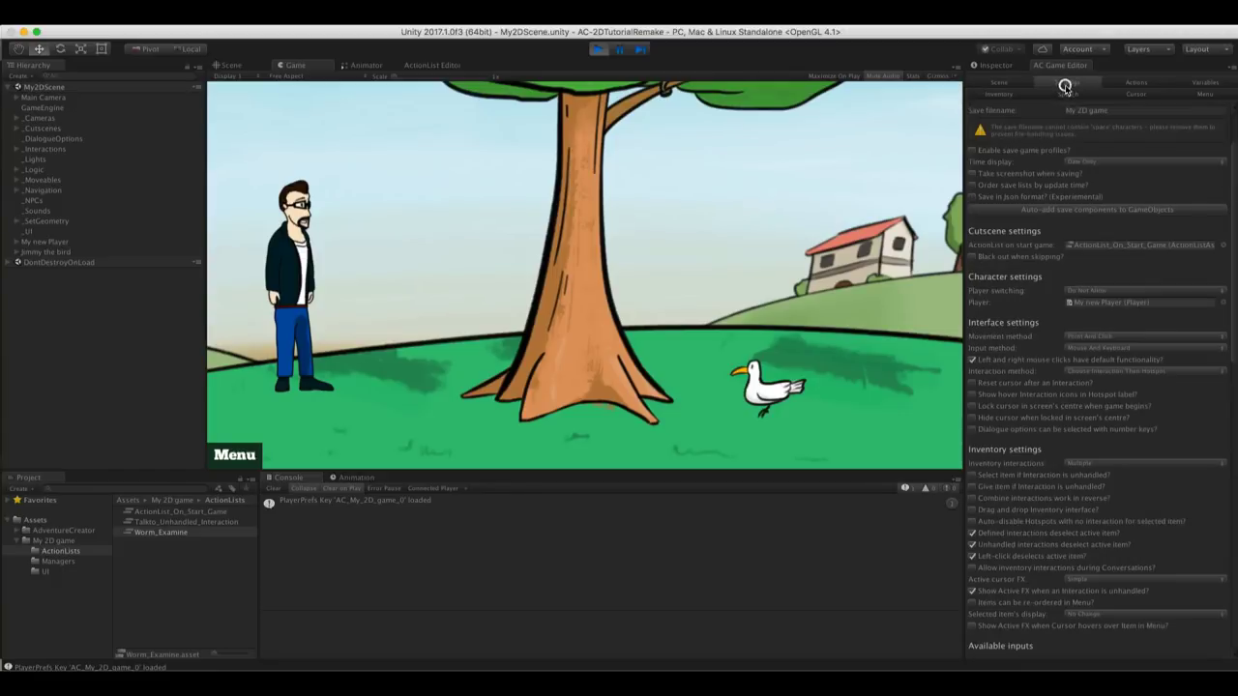
left_click(1081, 463)
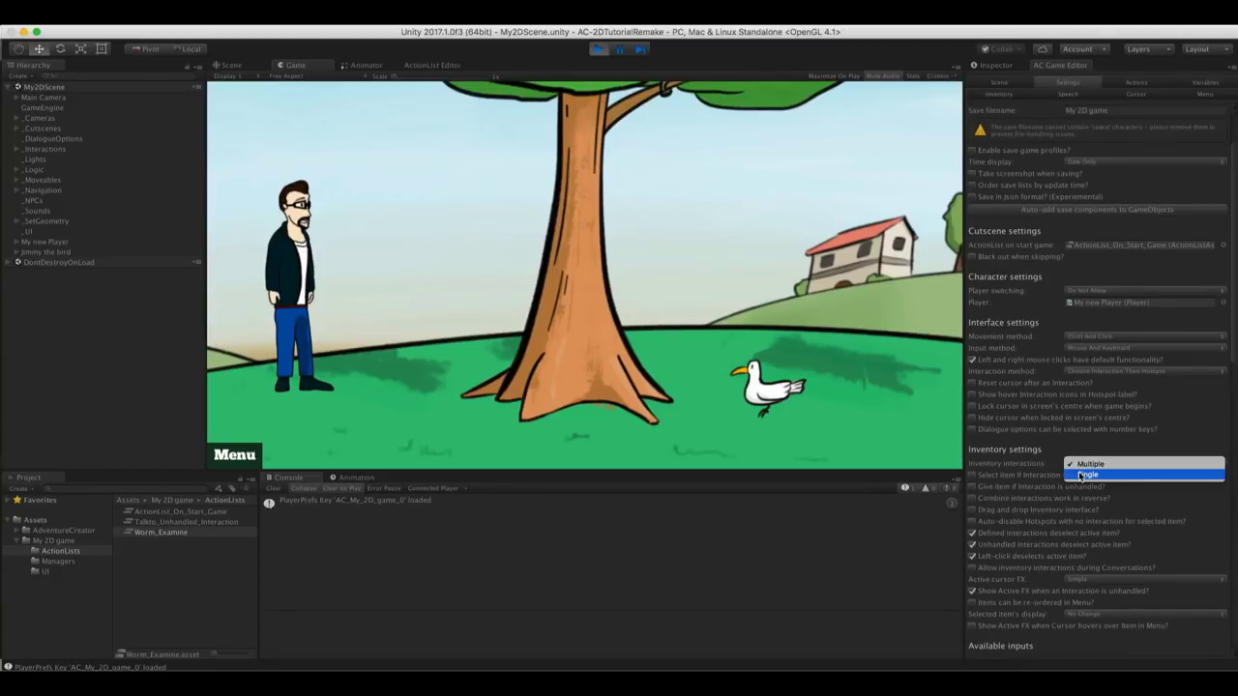
left_click(1081, 475)
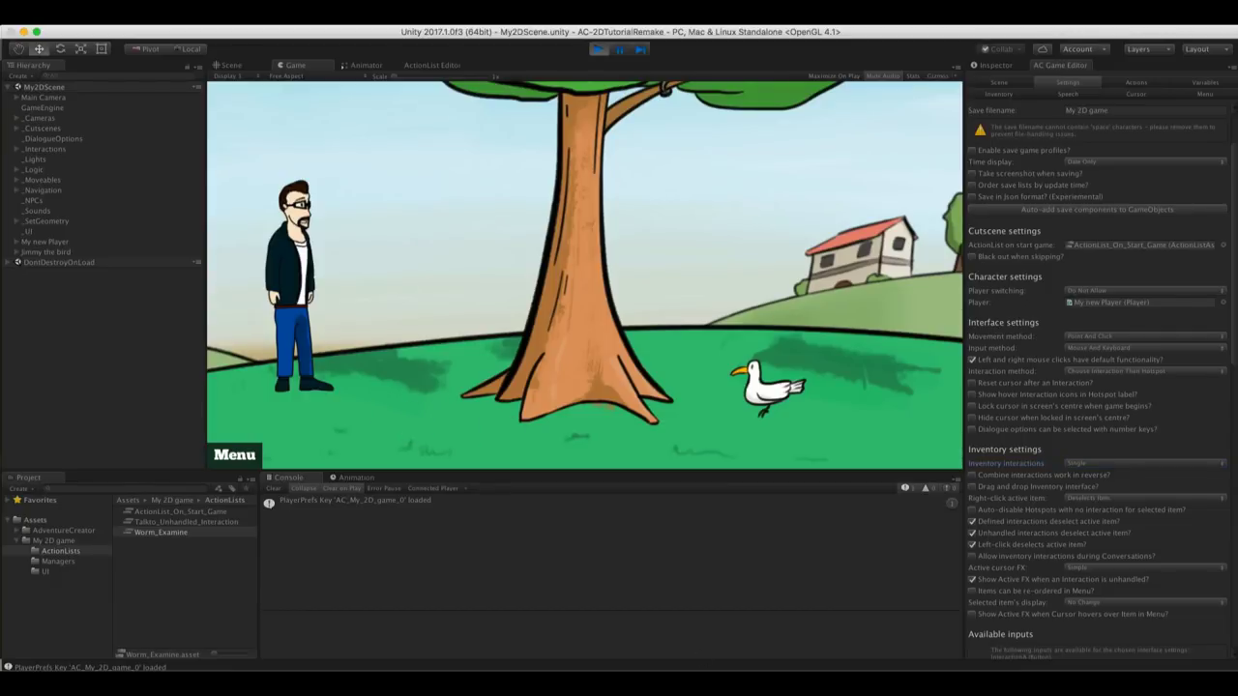
key("super+p")
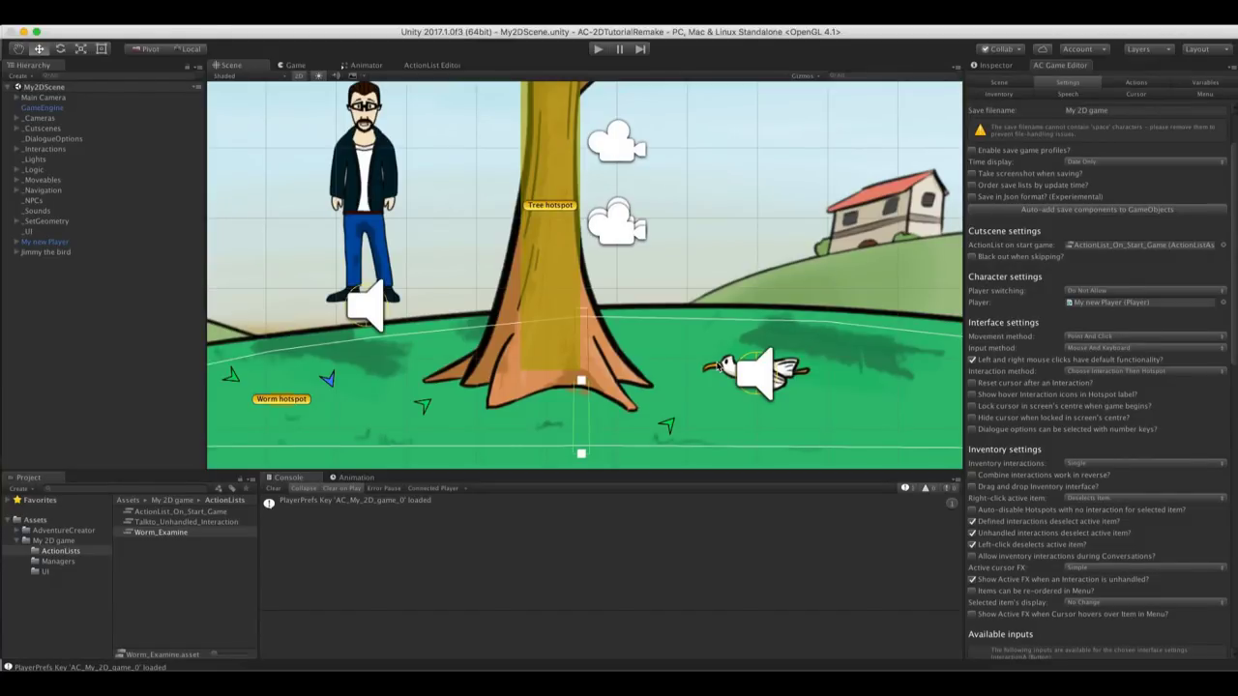
left_click(53, 253)
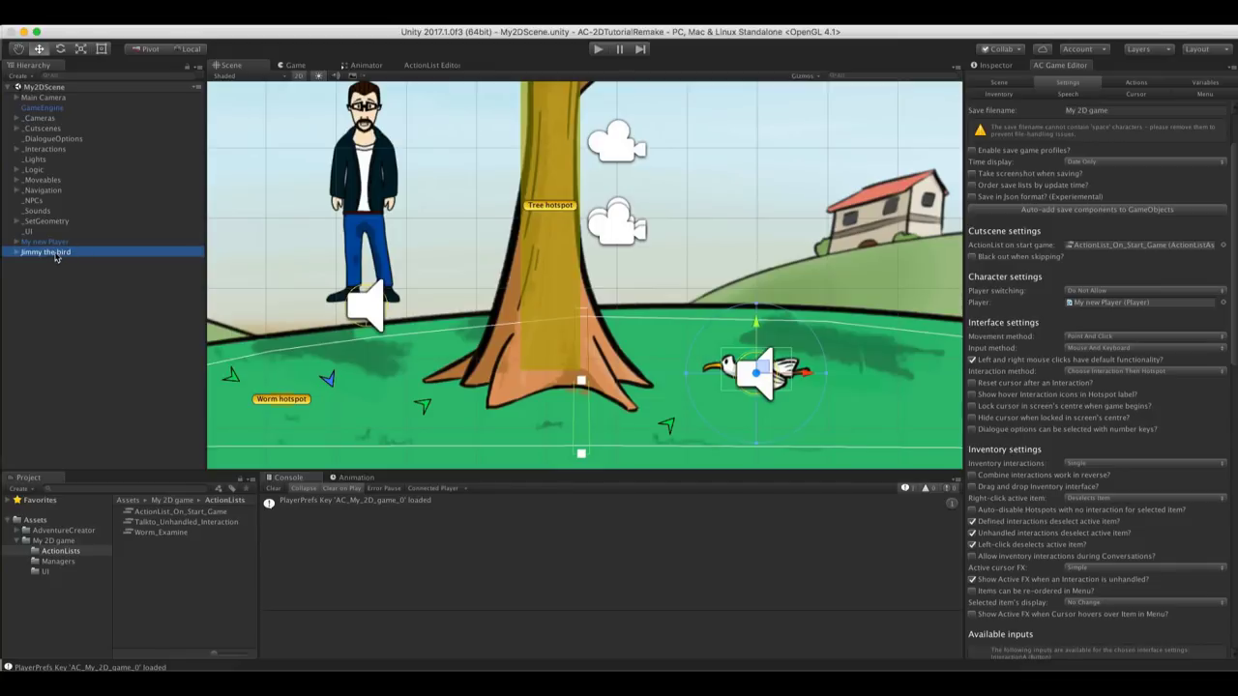
Parent Jimmy the bird under _NPCs and select its BirdSprite child
left_click_drag(52, 255, 45, 202)
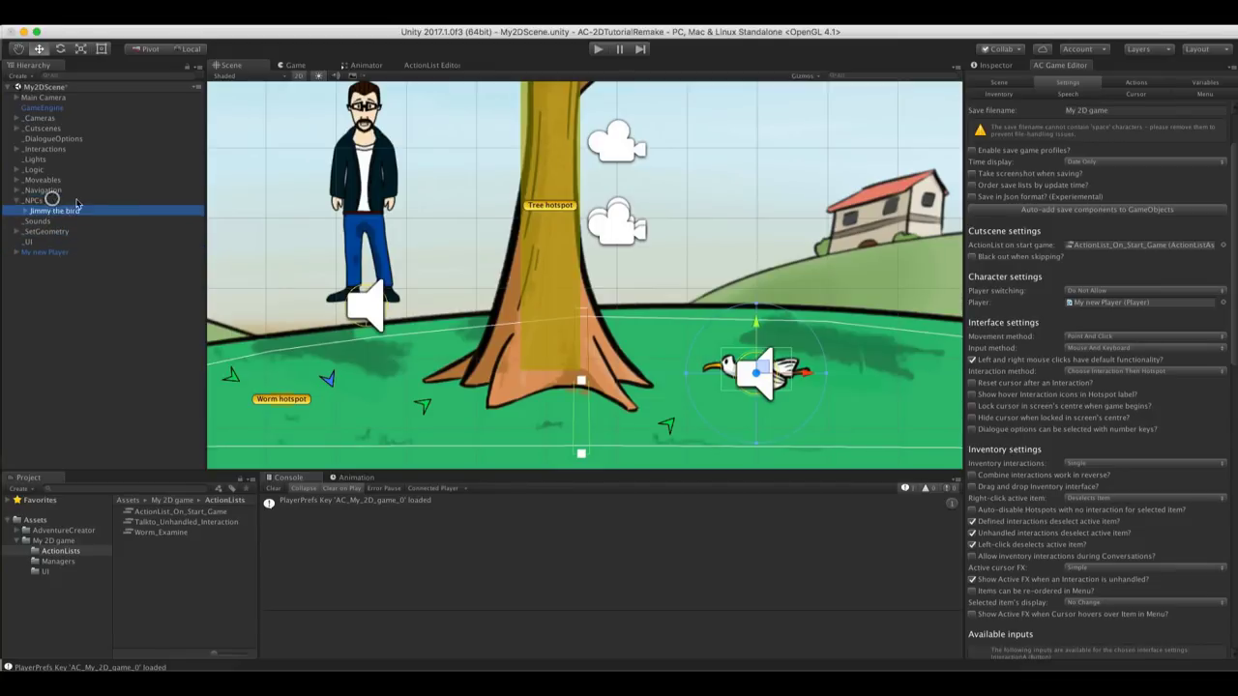
left_click(24, 211)
left_click(49, 221)
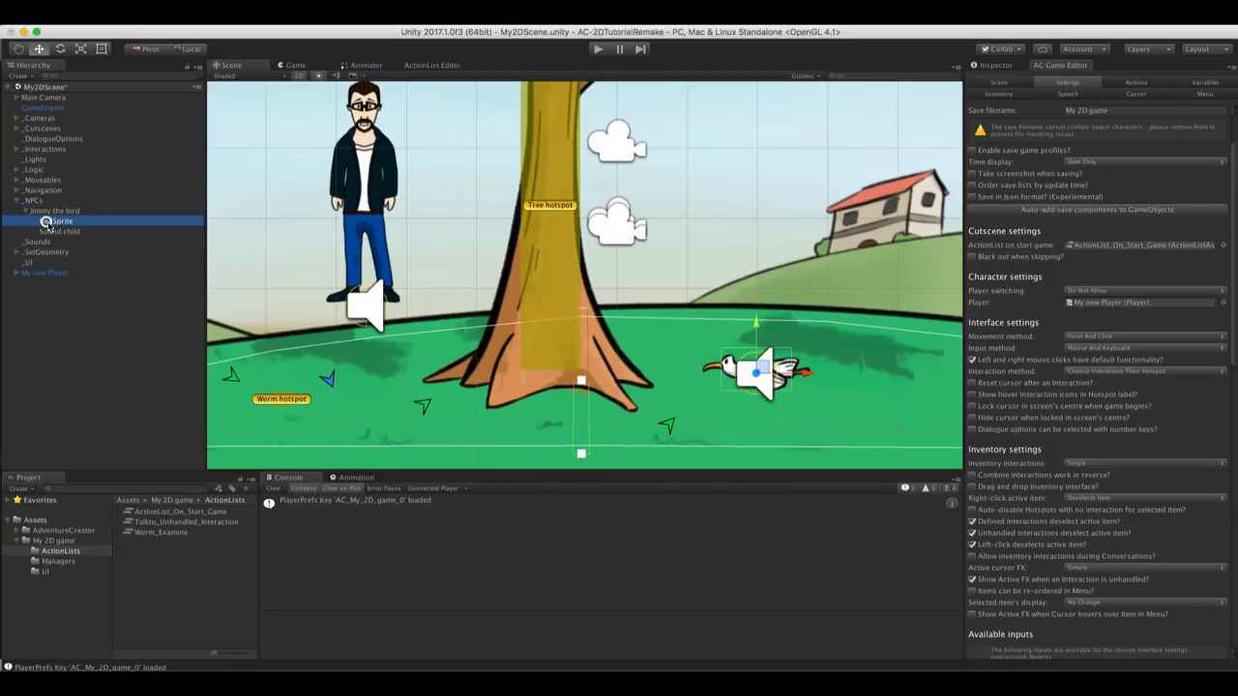
left_click(993, 67)
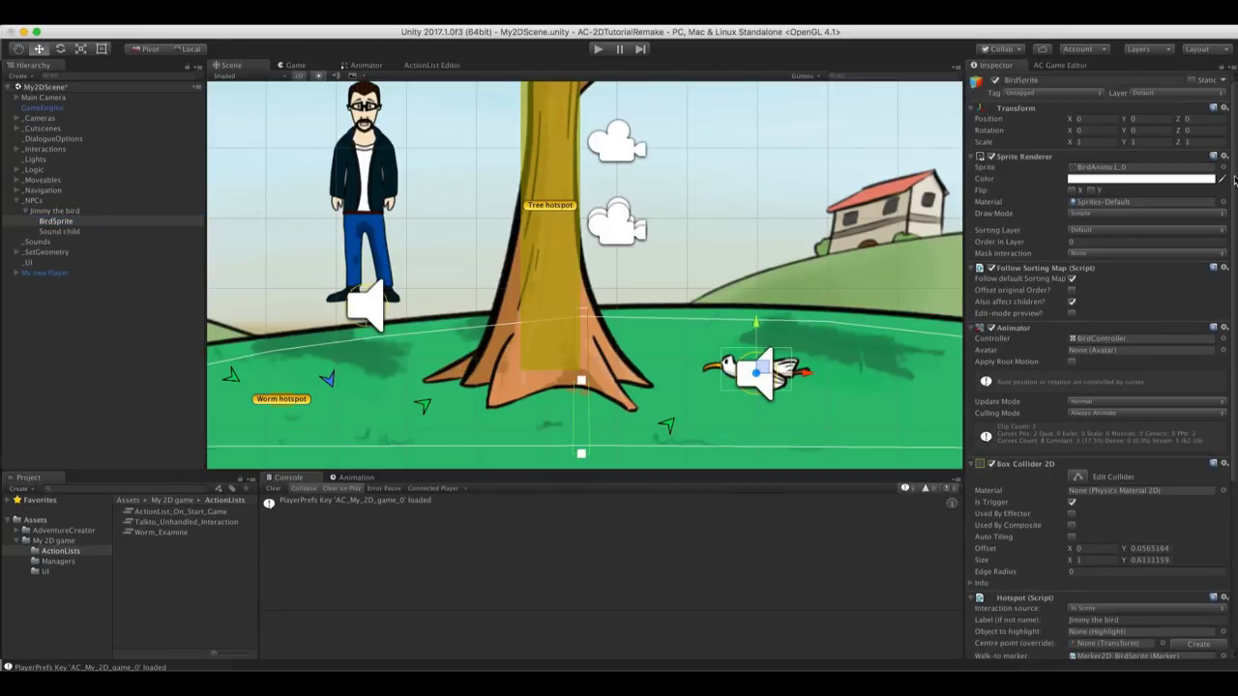
scroll(1179, 296, "down", 5)
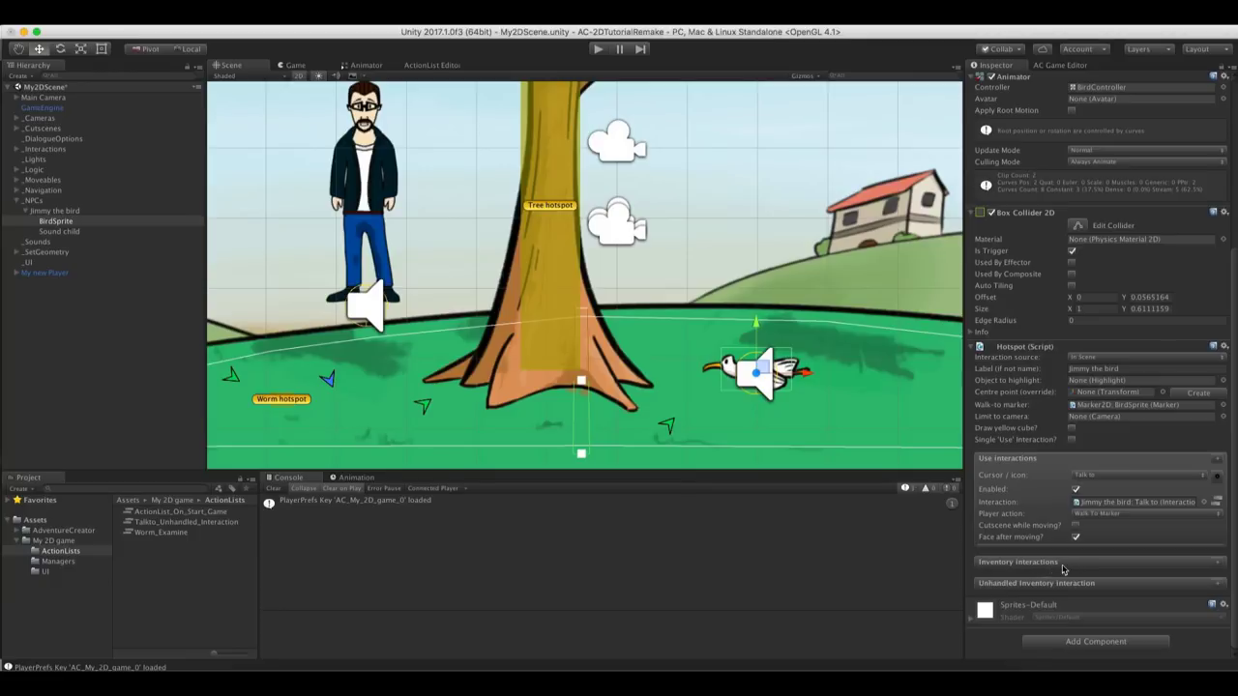
In the bird's inventory interactions, have the player walk to the marker and face the bird
left_click(1217, 562)
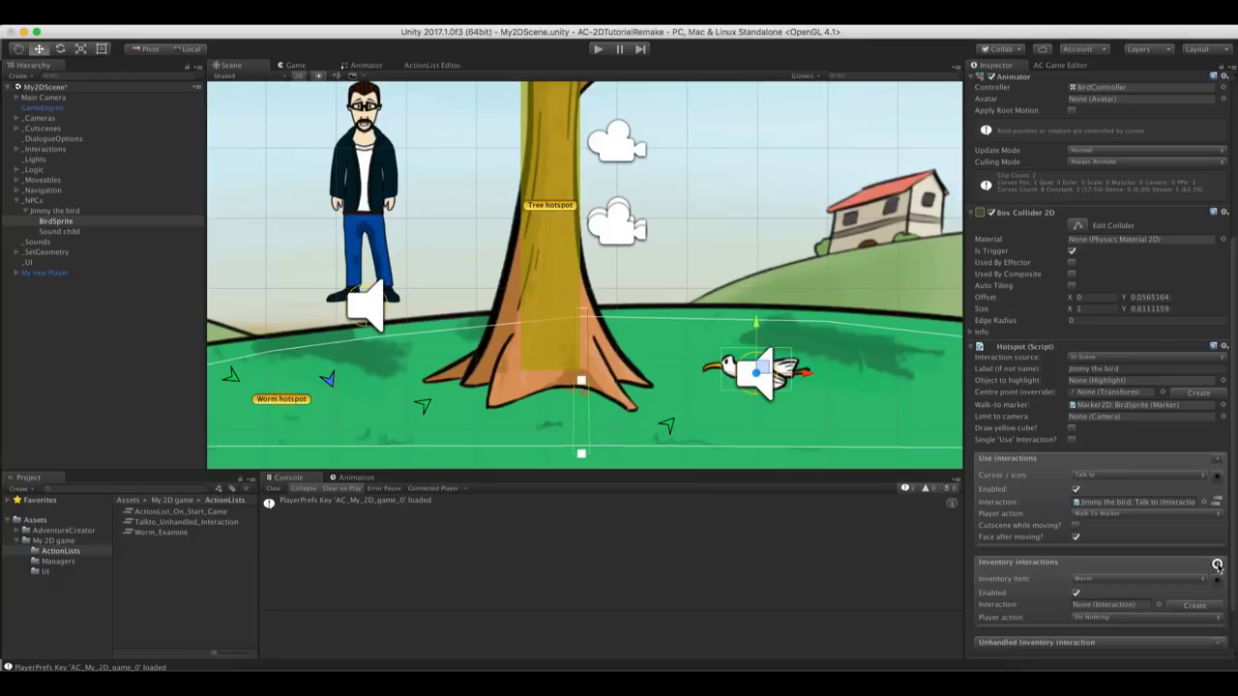
scroll(1233, 599, "down", 2)
scroll(1233, 600, "down", 1)
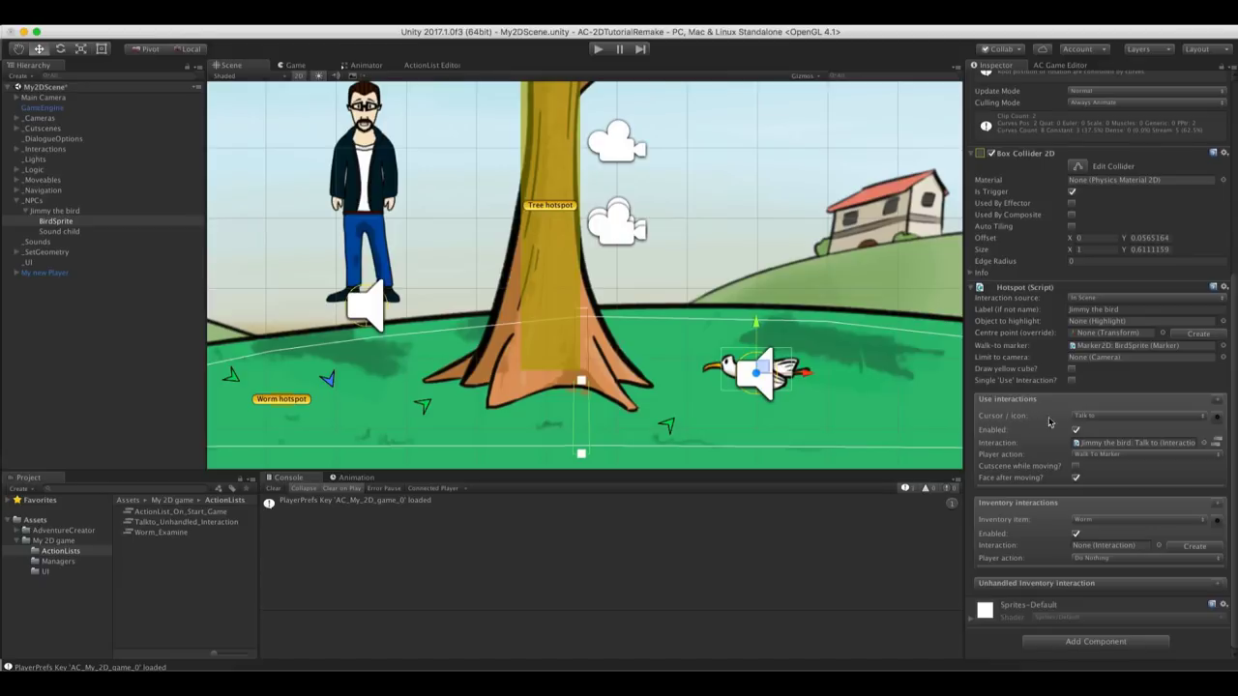
left_click(1112, 522)
left_click(1086, 559)
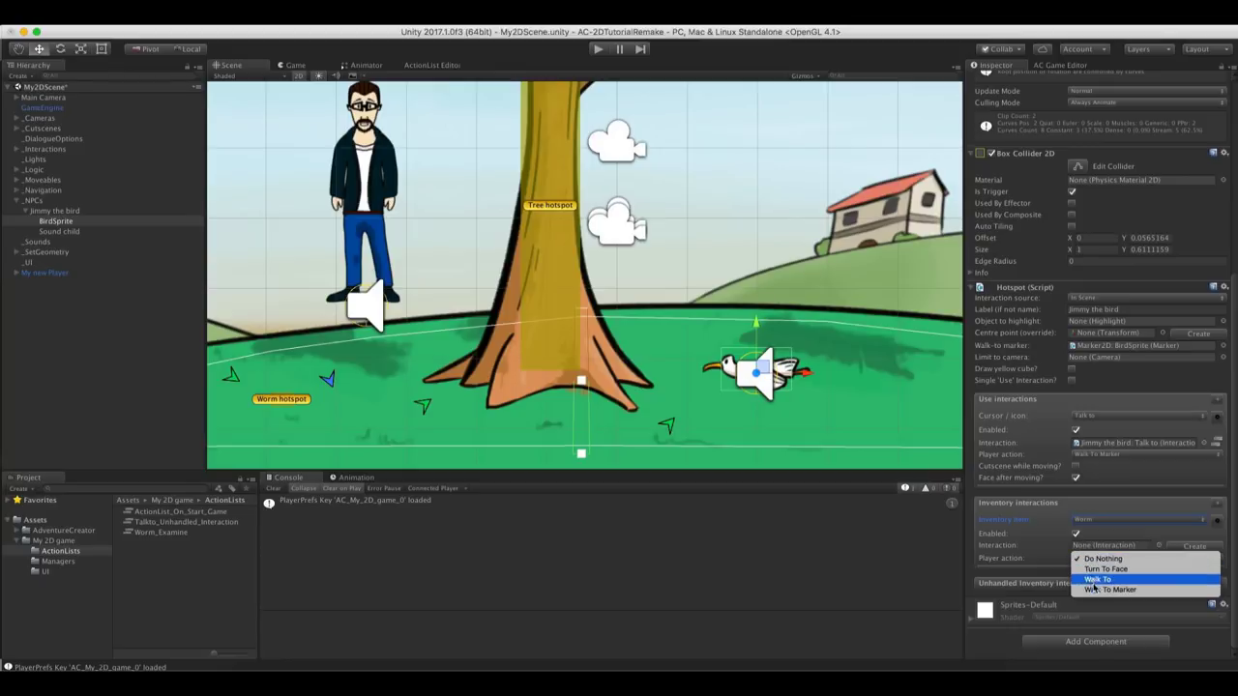
left_click(1087, 589)
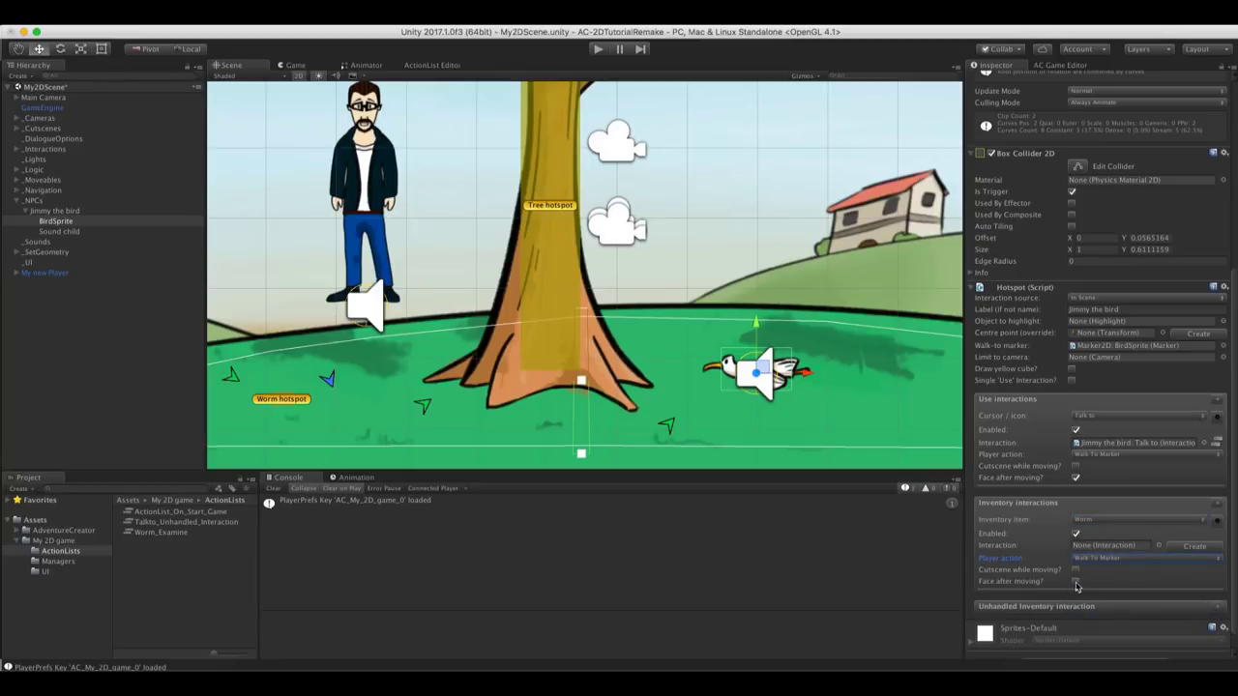
left_click(1075, 582)
Create the 'Jimmy the bird: Worm' interaction and open it in the ActionList Editor
left_click(1193, 546)
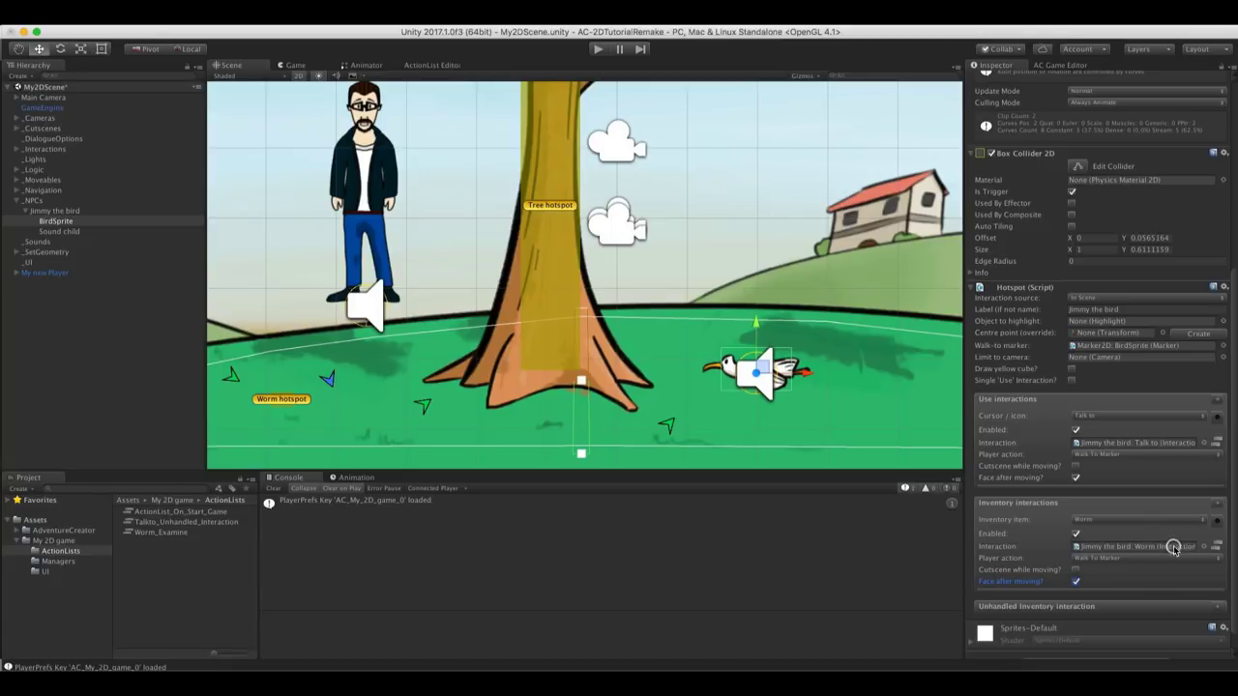
left_click(1174, 548)
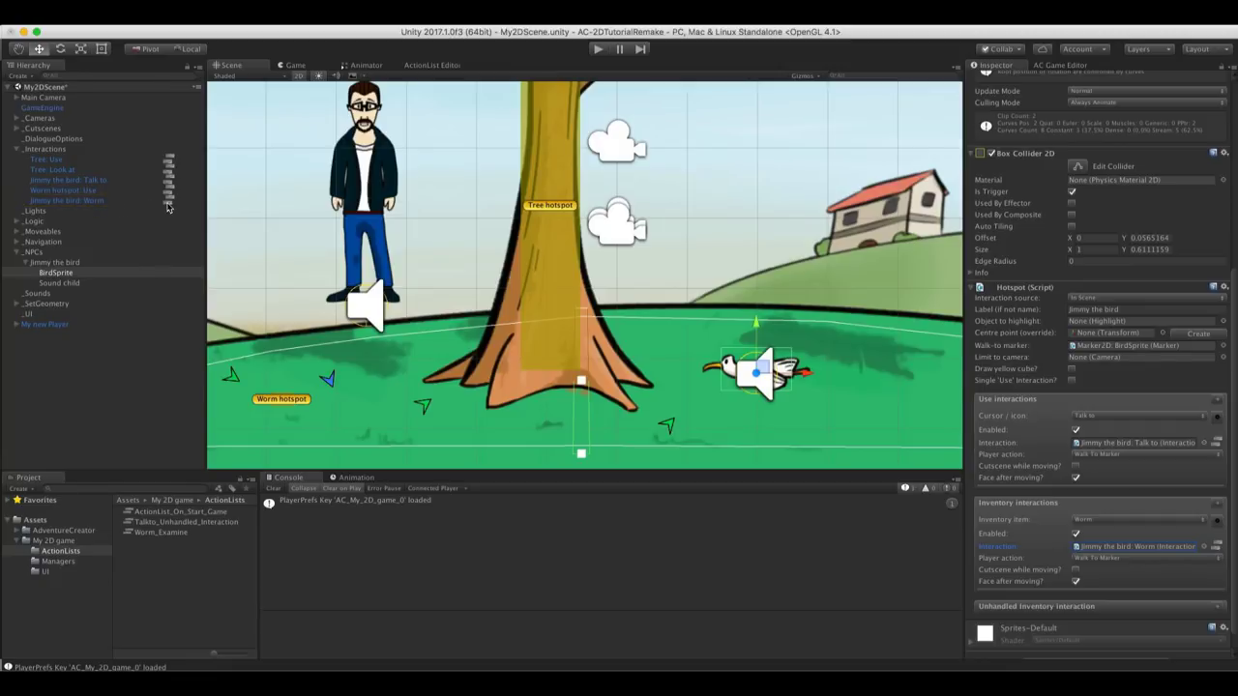
left_click(168, 203)
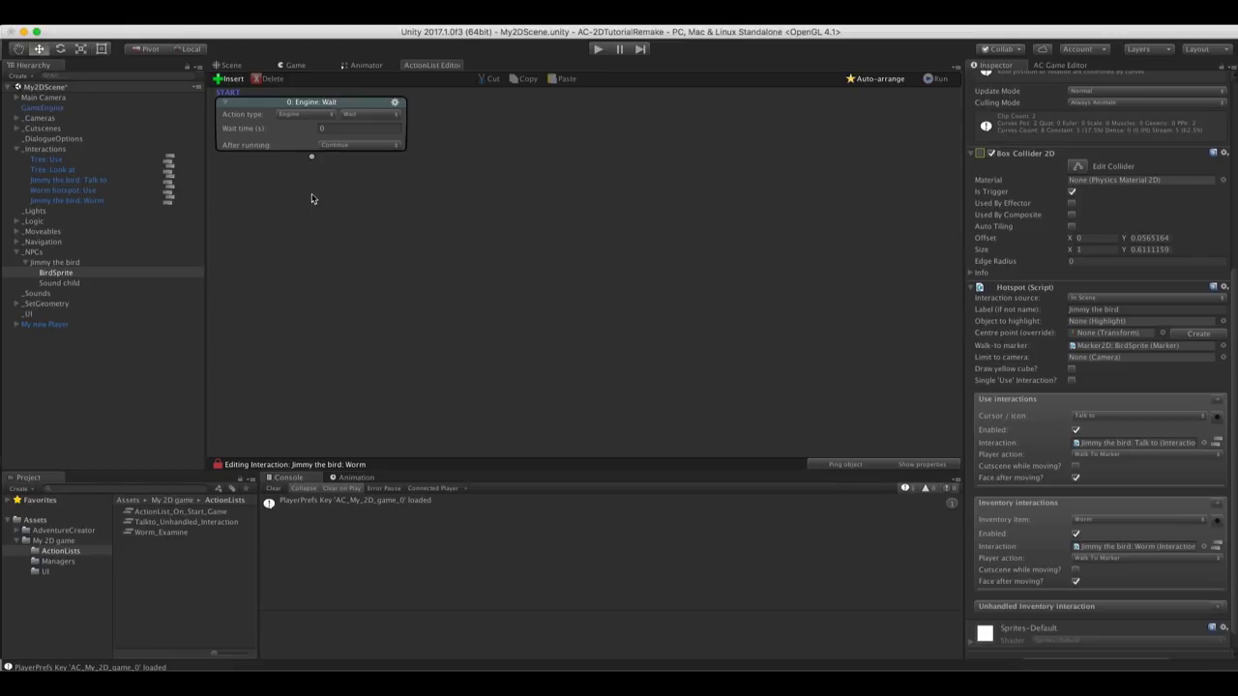
Copy the five worm-pickup actions from the Worm hotspot: Use interaction
left_click(89, 192)
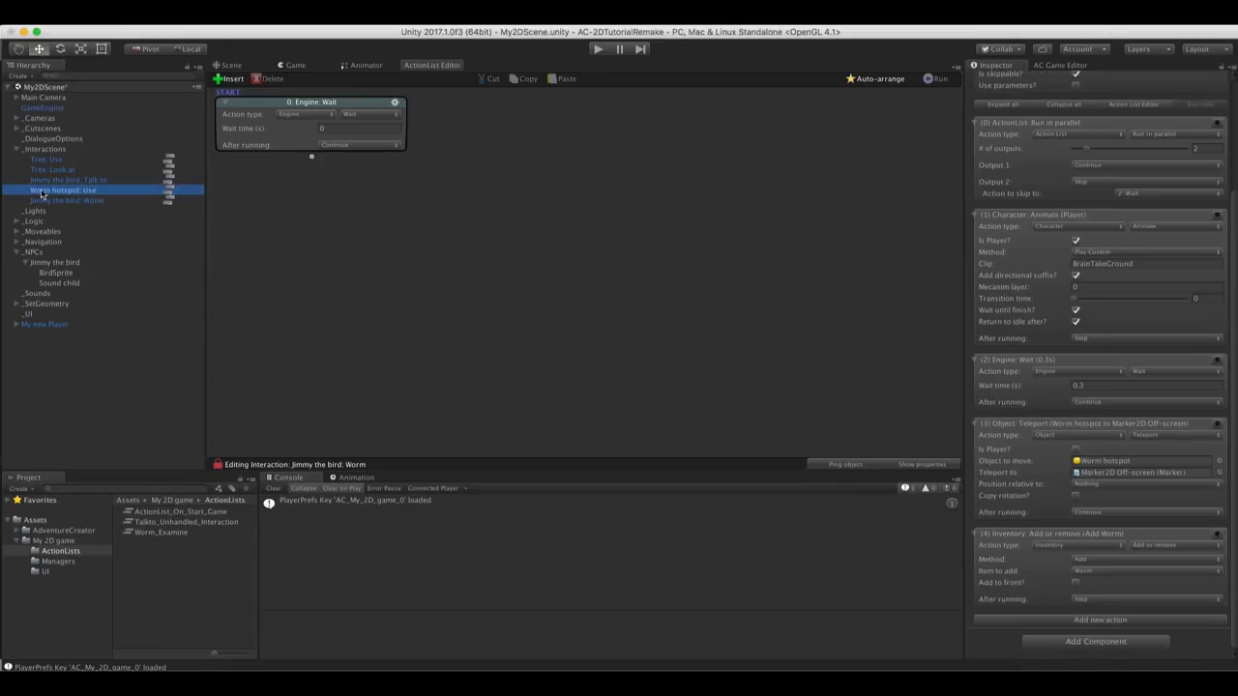
left_click(169, 191)
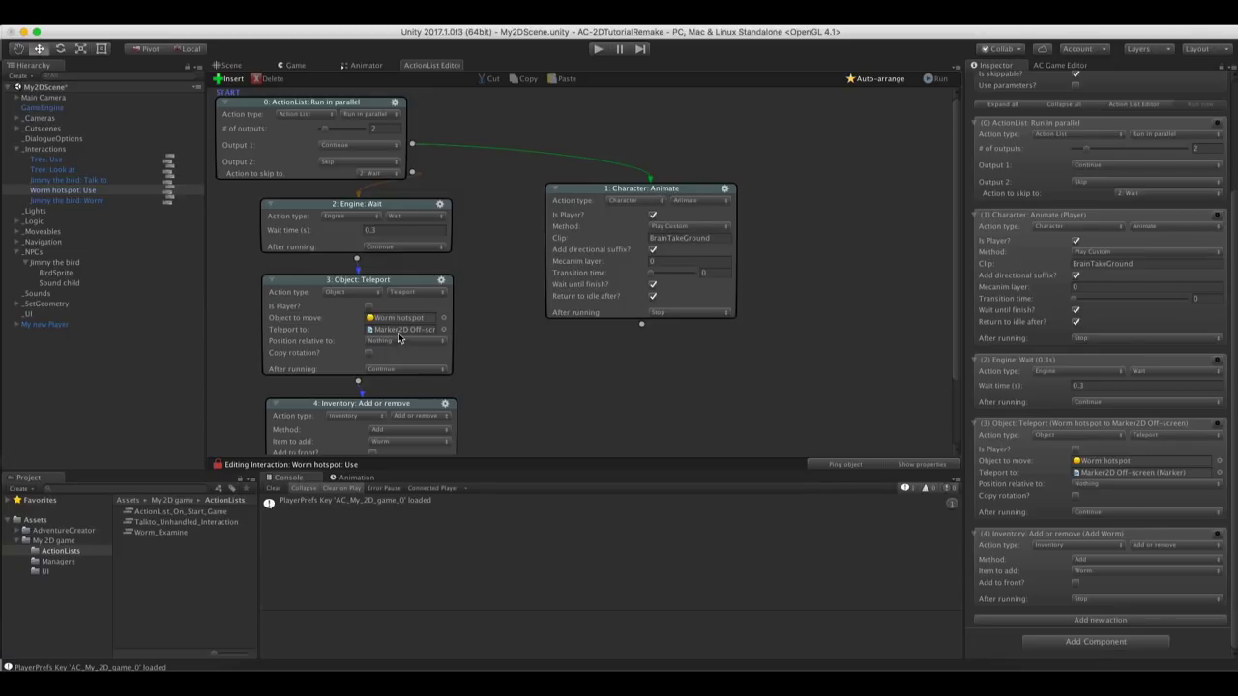
left_click_drag(857, 106, 319, 418)
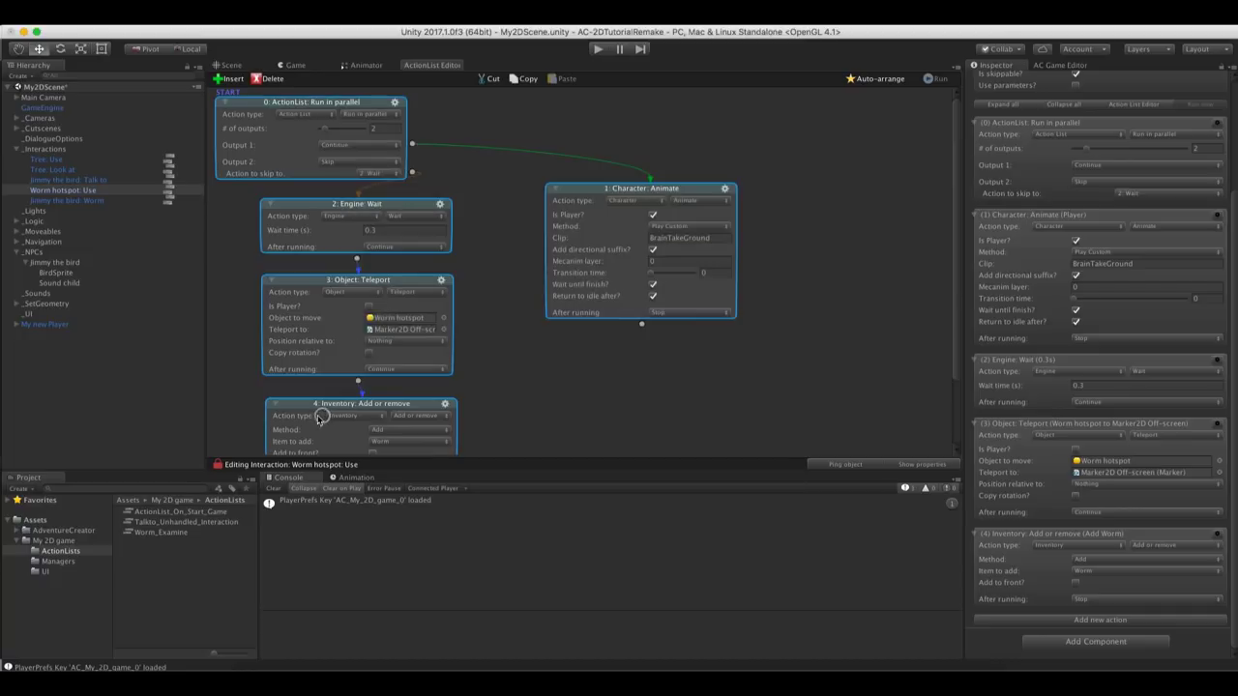
right_click(498, 147)
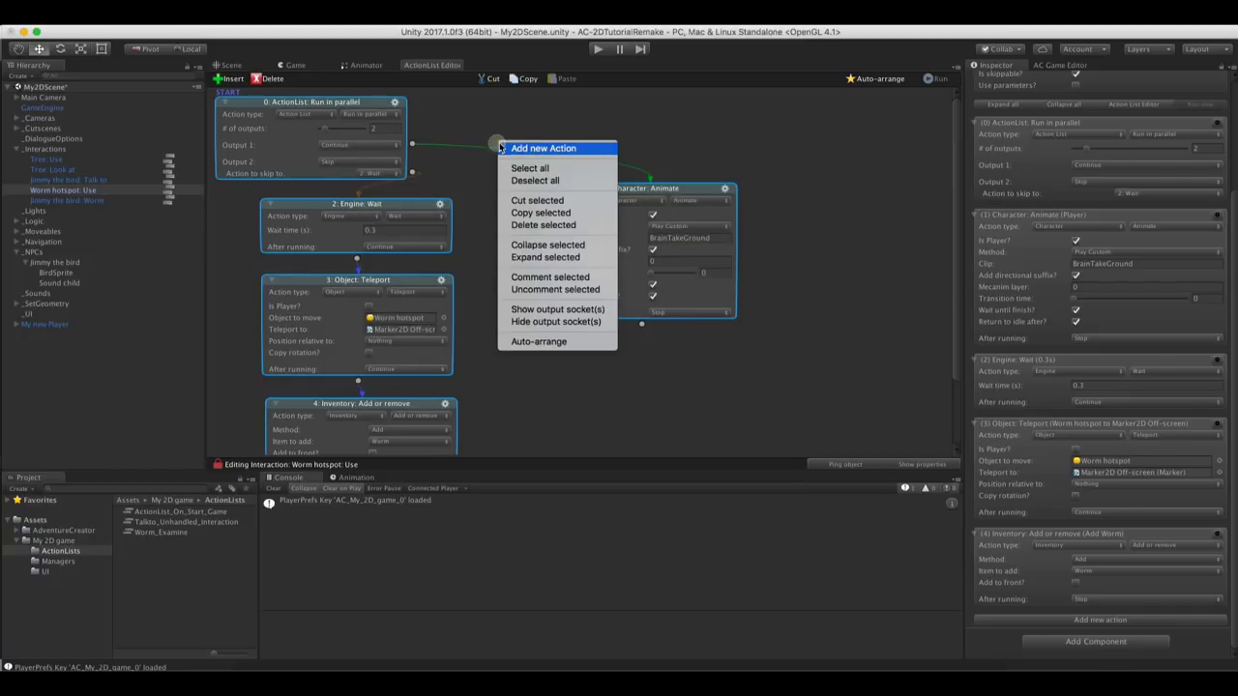
left_click(519, 213)
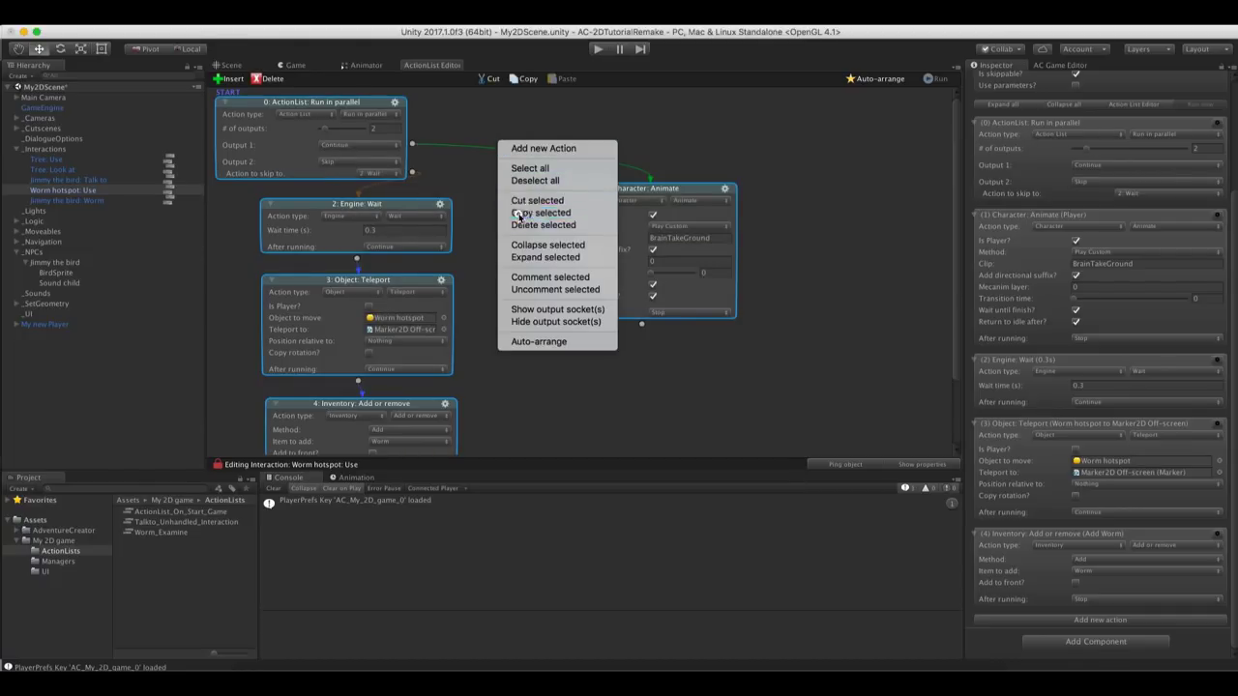
Paste the copied actions into Jimmy the bird: Worm beside its Wait action
left_click(73, 200)
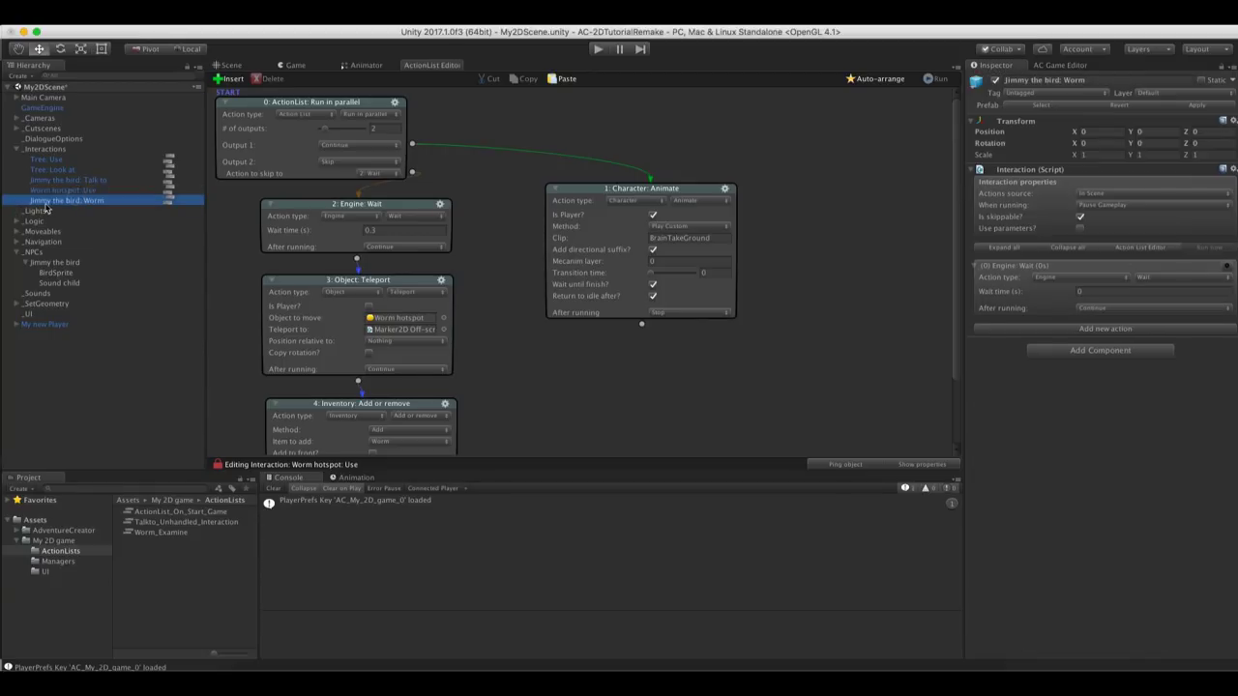
left_click(169, 200)
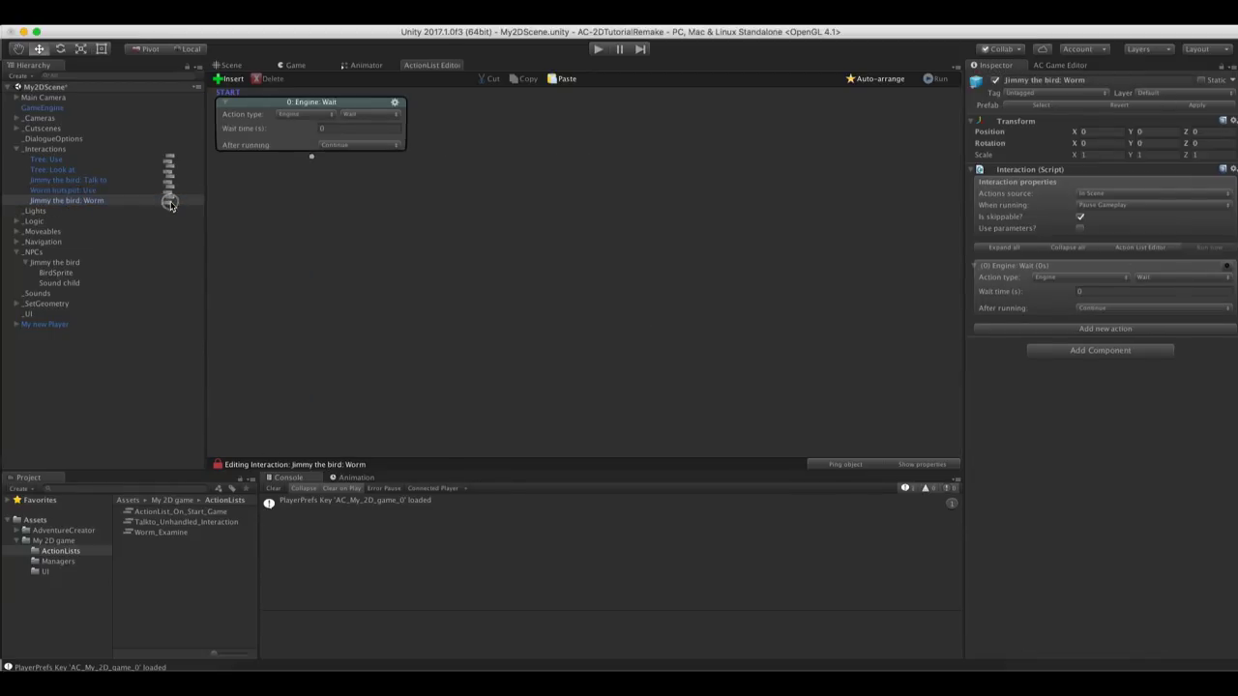
right_click(449, 234)
left_click(464, 257)
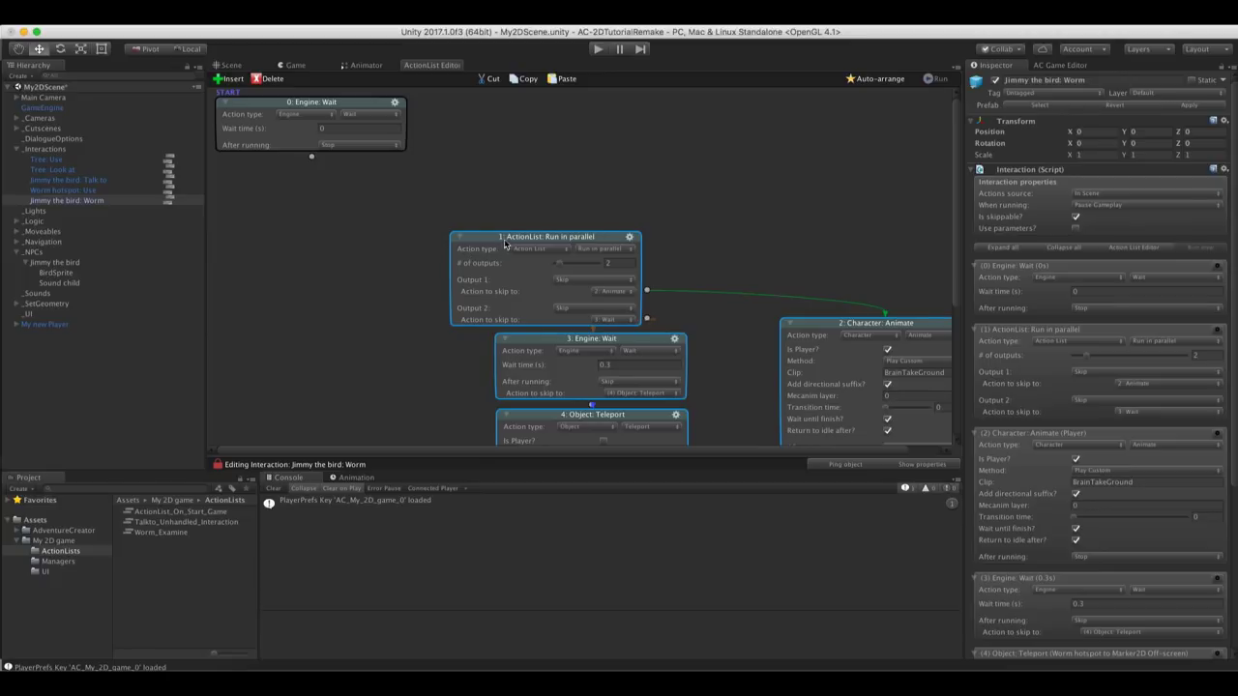
left_click_drag(505, 240, 293, 193)
left_click(479, 175)
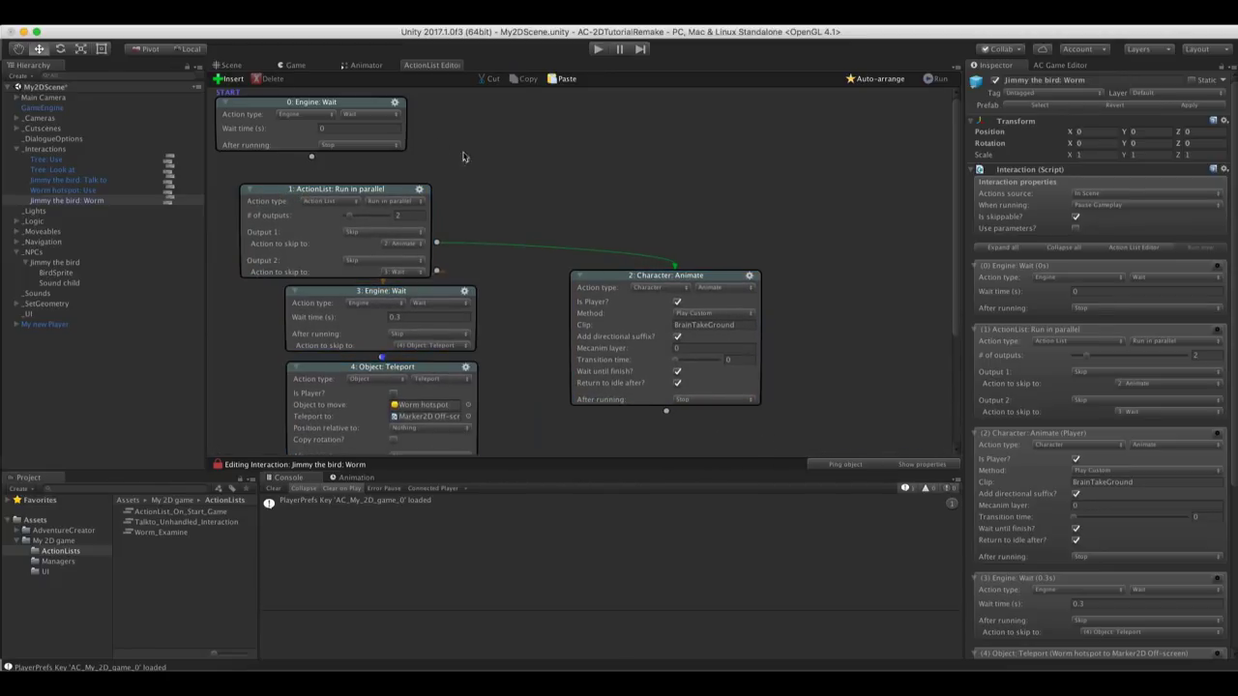
Delete the default Wait action and auto-arrange the action layout
left_click(395, 102)
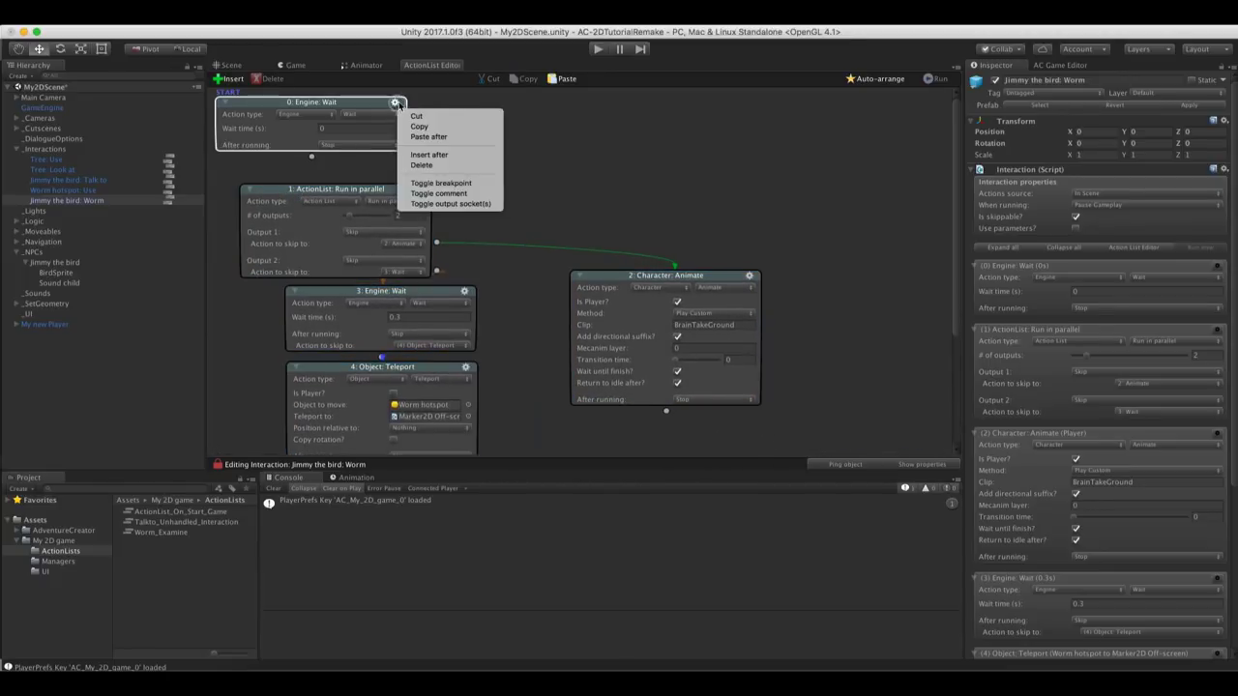
left_click(426, 166)
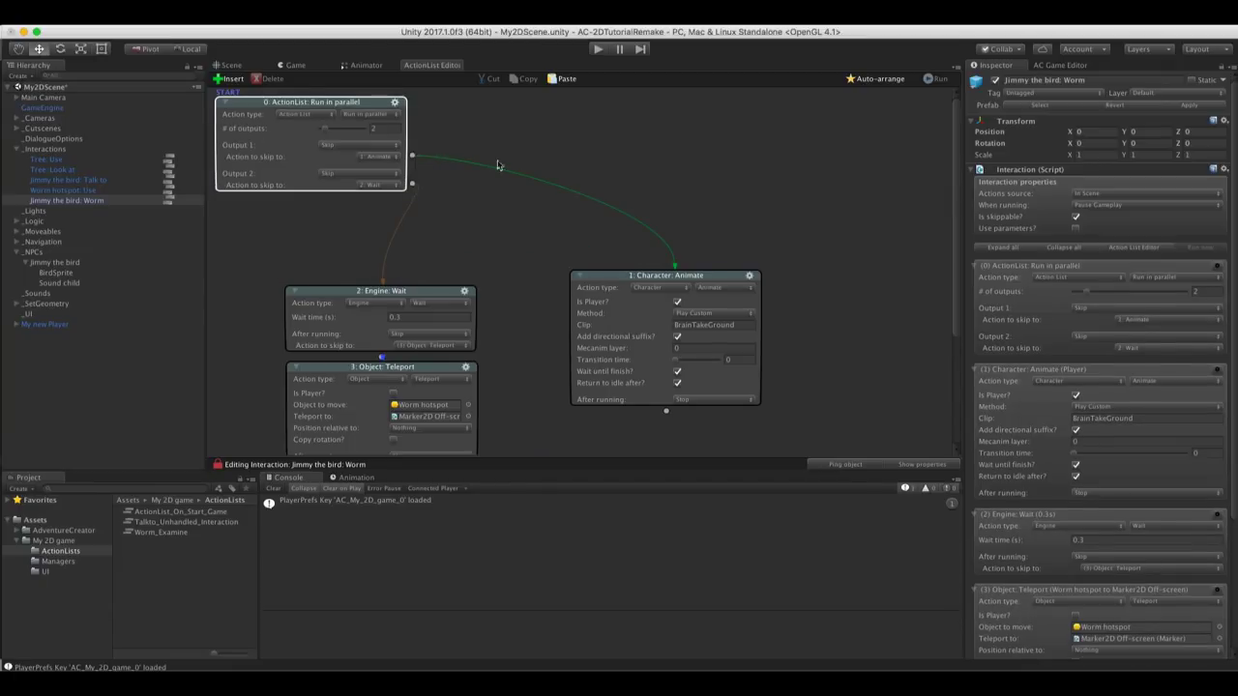
left_click(865, 79)
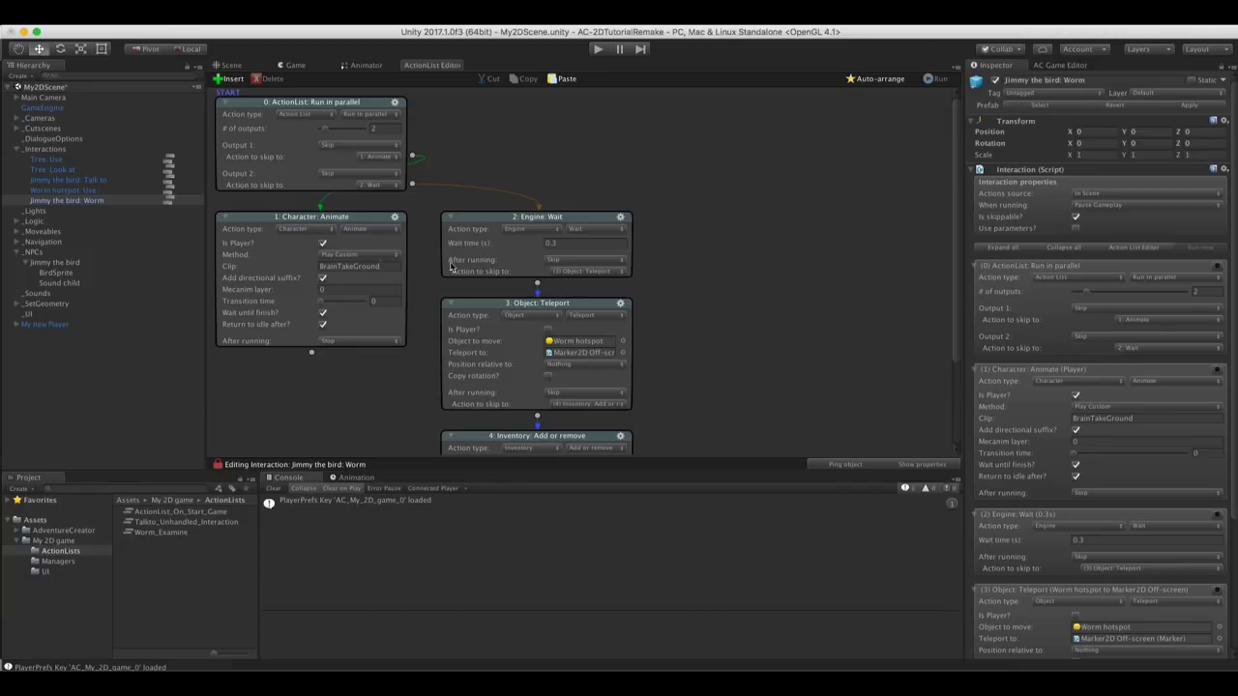
key("super+1")
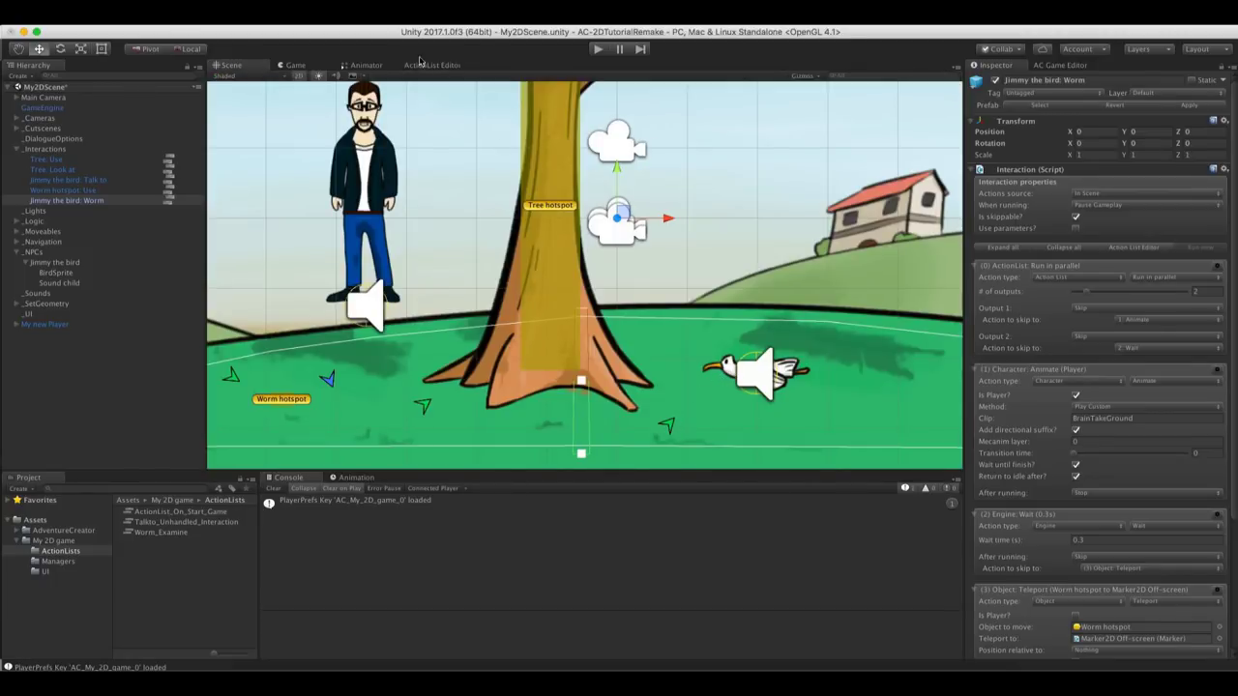
Untick the animation's directional suffix and delete the Teleport action
left_click(420, 63)
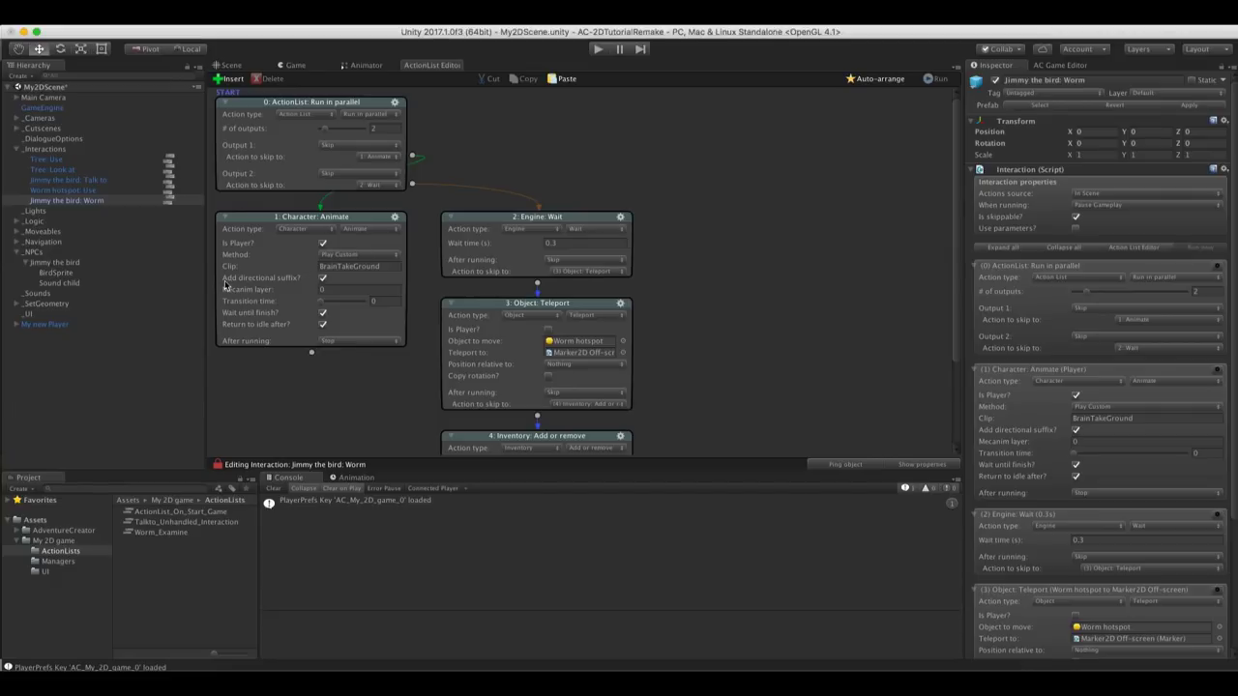
left_click(323, 278)
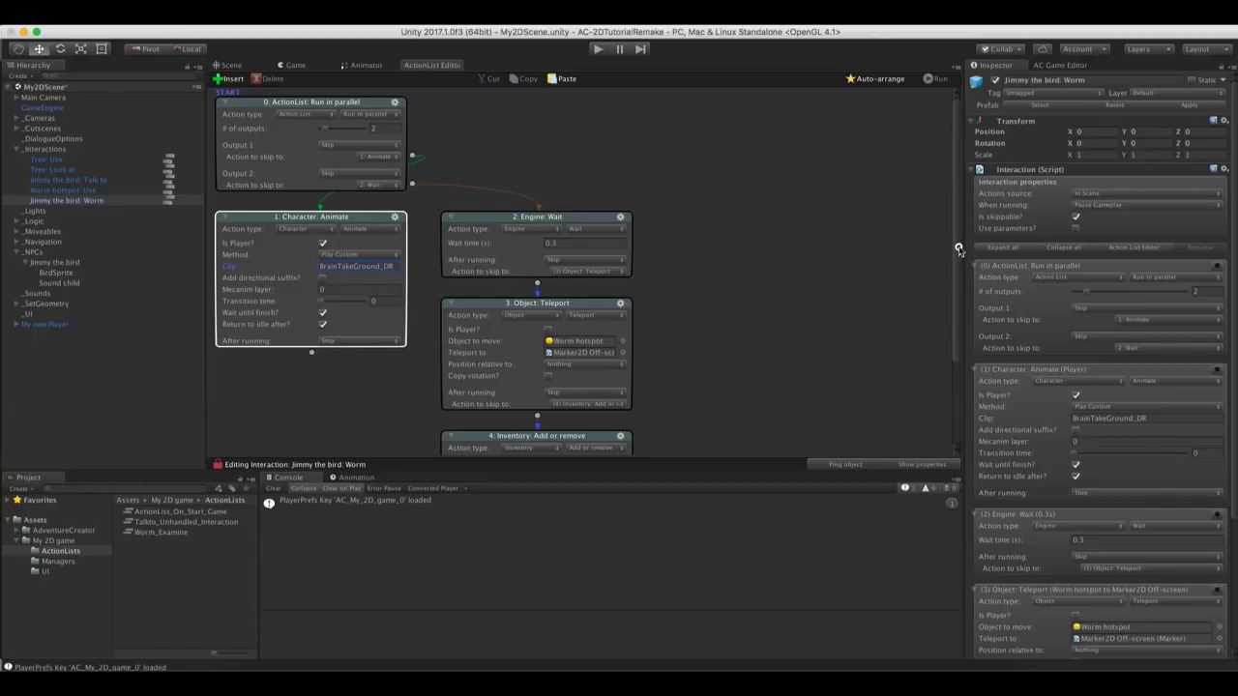
left_click_drag(963, 250, 964, 296)
left_click(620, 232)
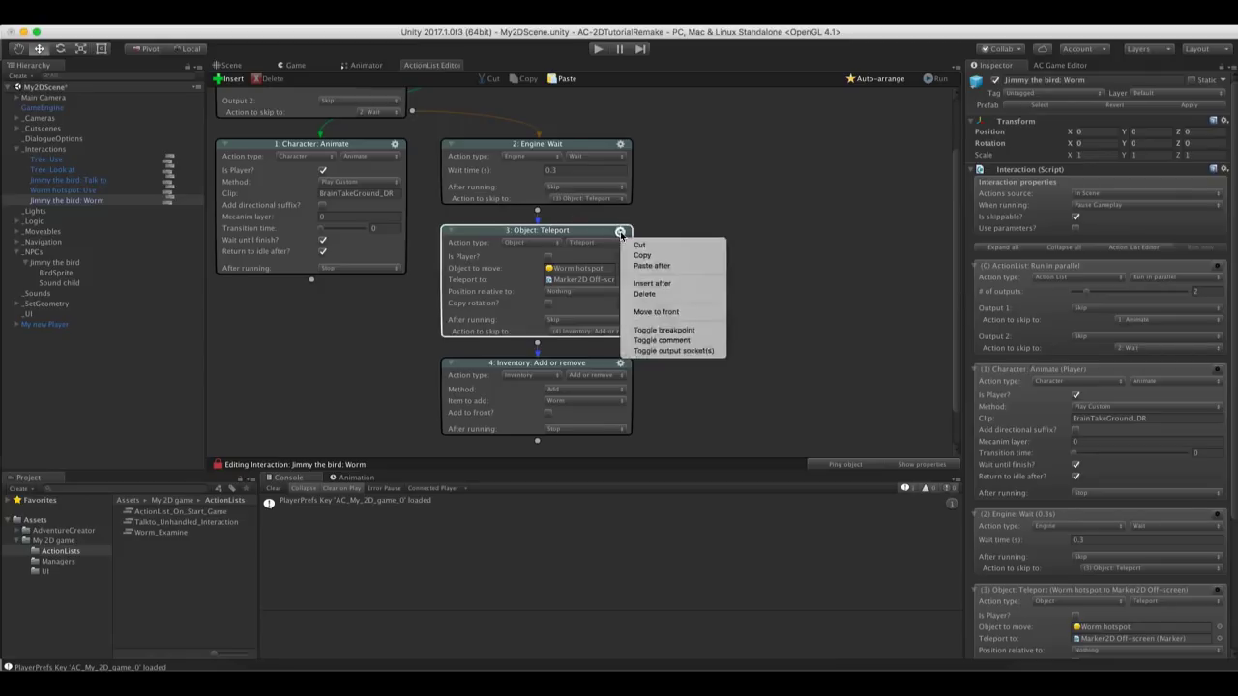
left_click(646, 294)
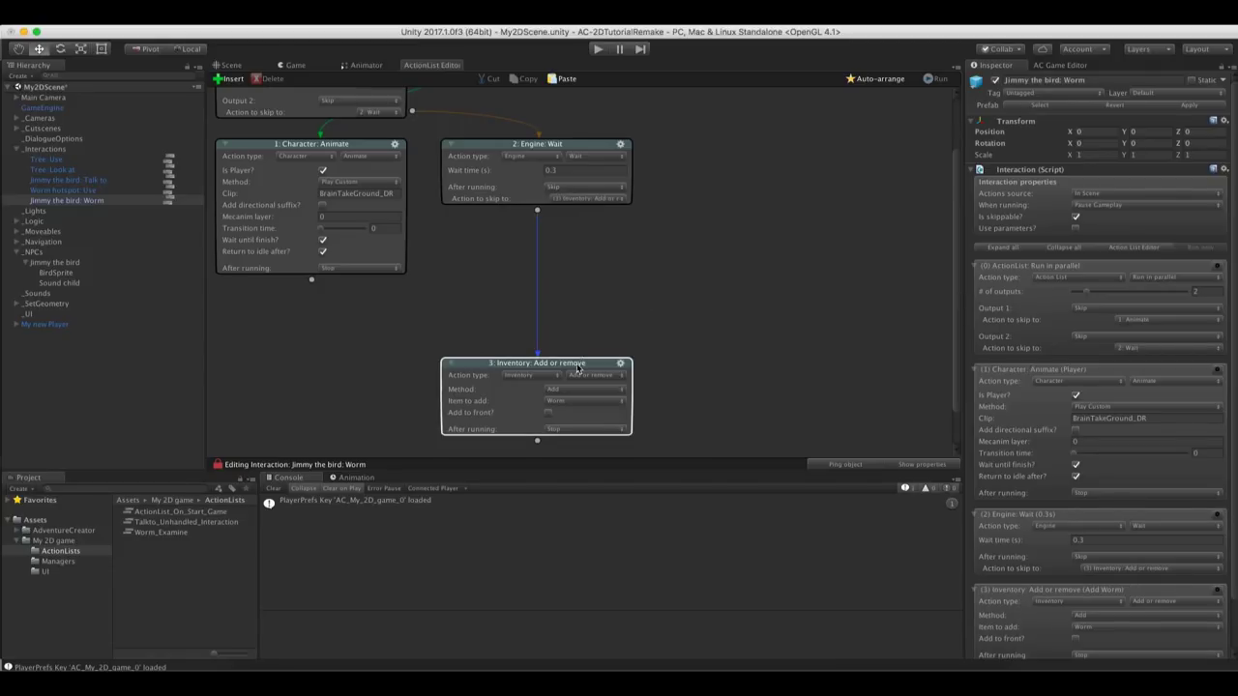
Move the Inventory action under the Wait and set it to Remove the Worm
left_click_drag(577, 368, 578, 242)
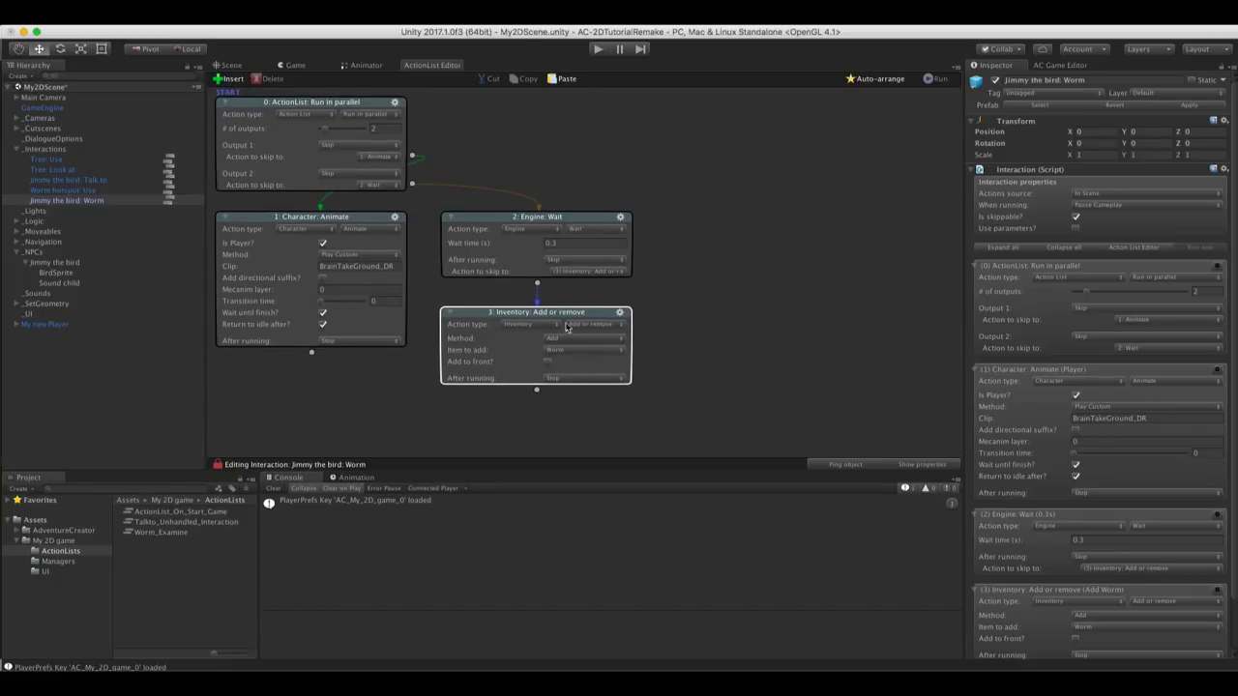
left_click(580, 349)
left_click(586, 353)
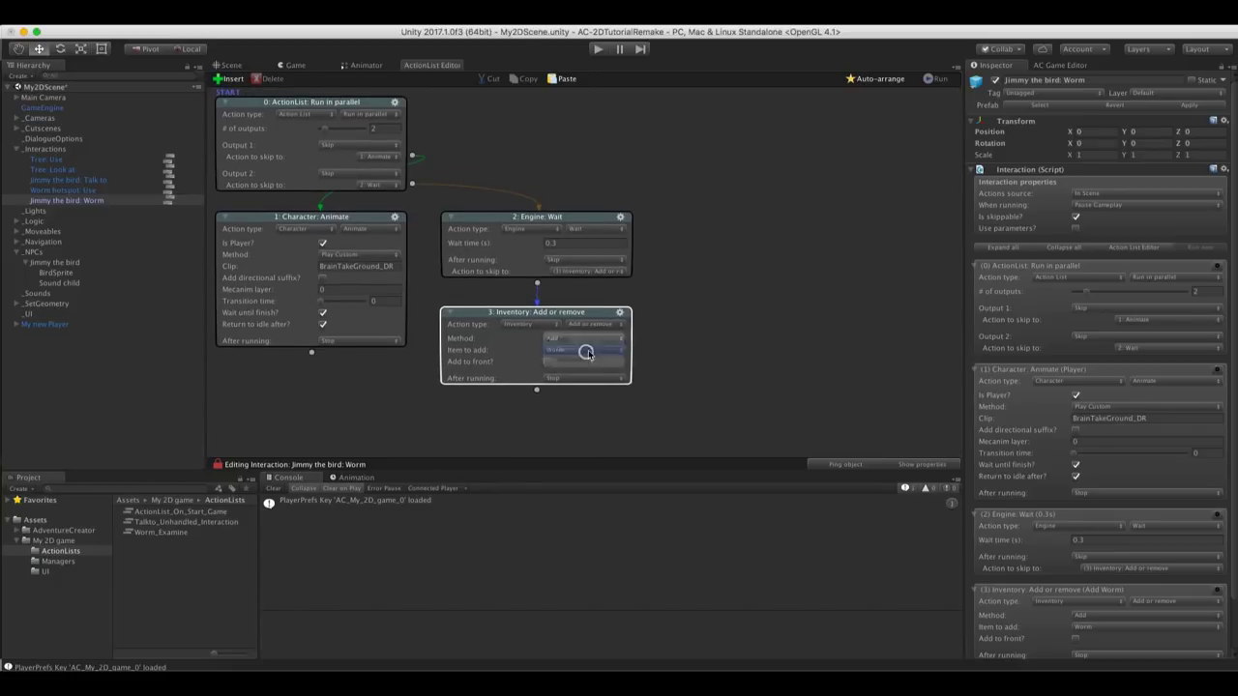
left_click(585, 350)
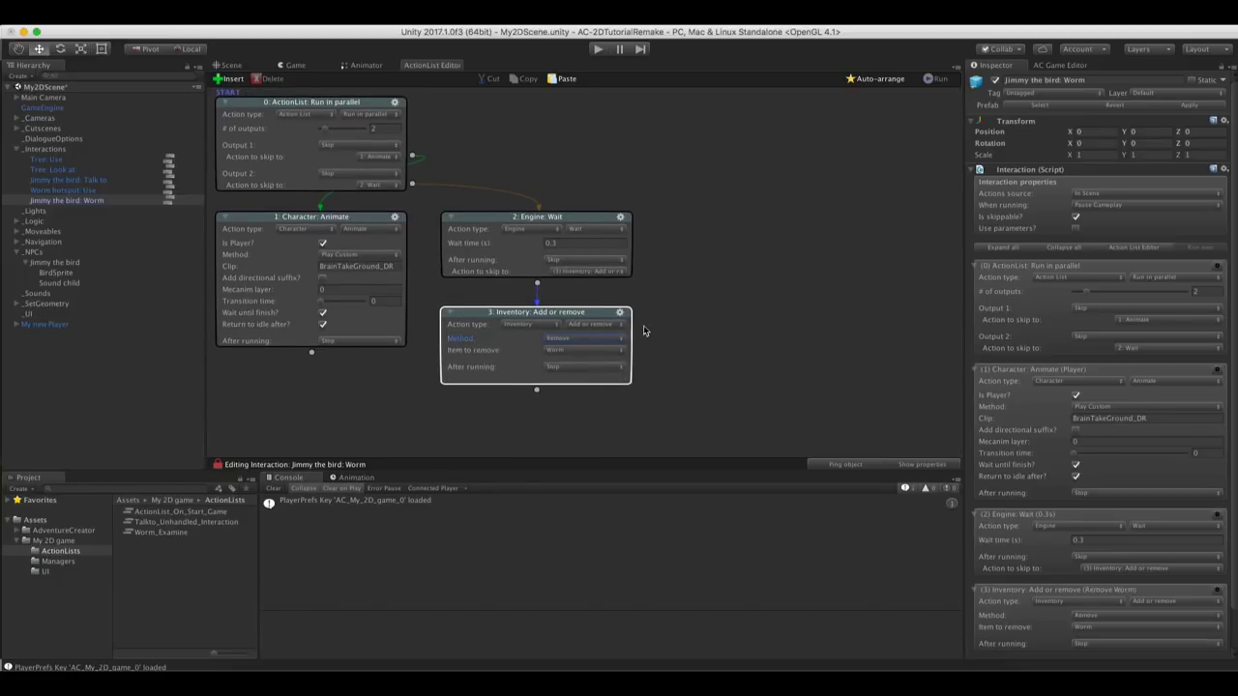
Add a Dialogue: Play speech action with Jimmy the bird saying "Yum, worms! My favourite"
left_click(537, 391)
scroll(707, 257, "down", 3)
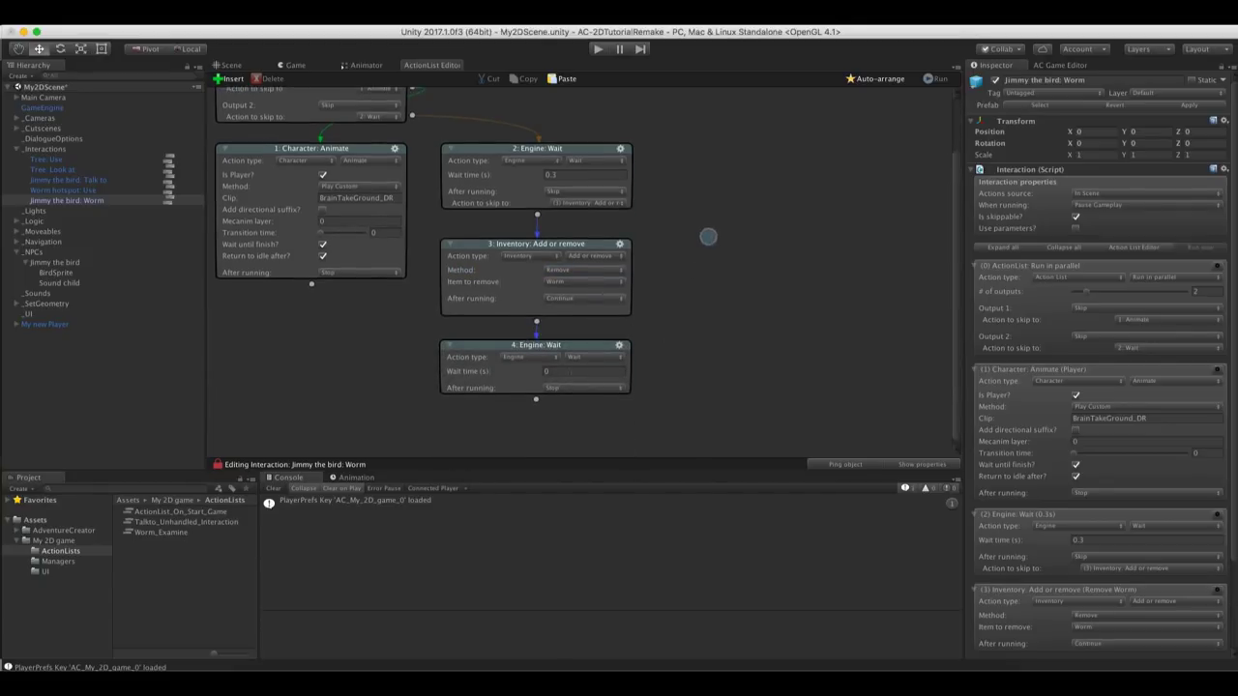
left_click(562, 370)
left_click(530, 358)
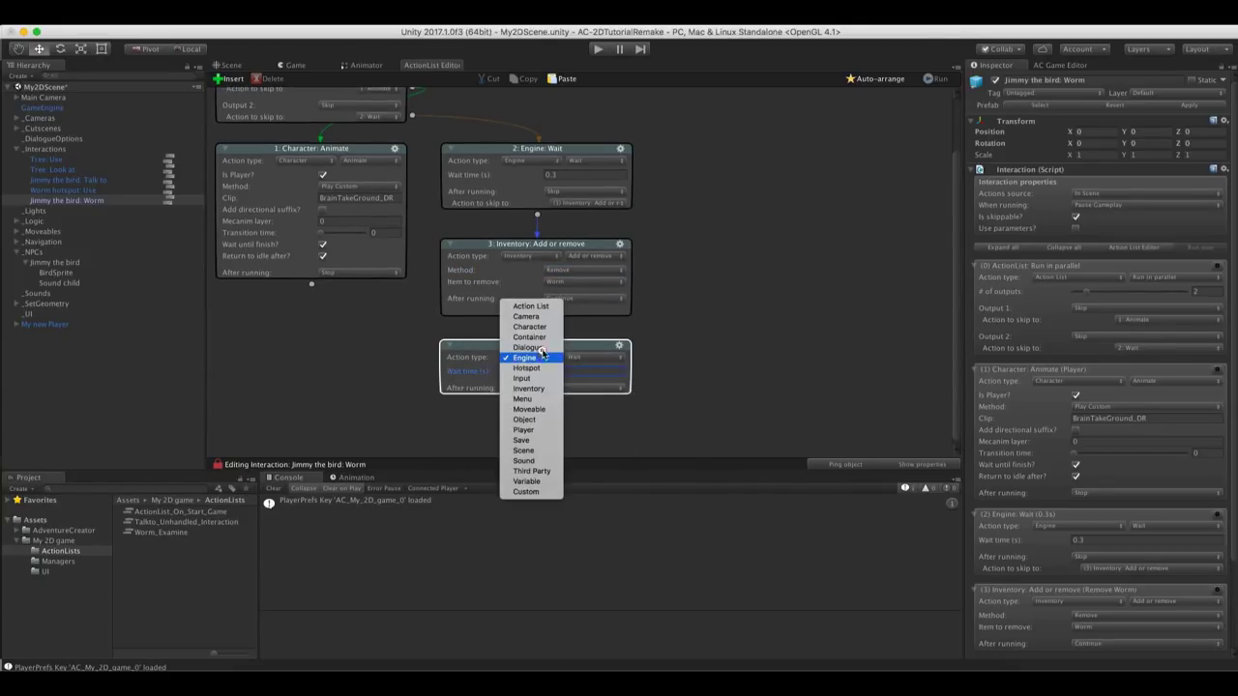
left_click(532, 346)
left_click(622, 396)
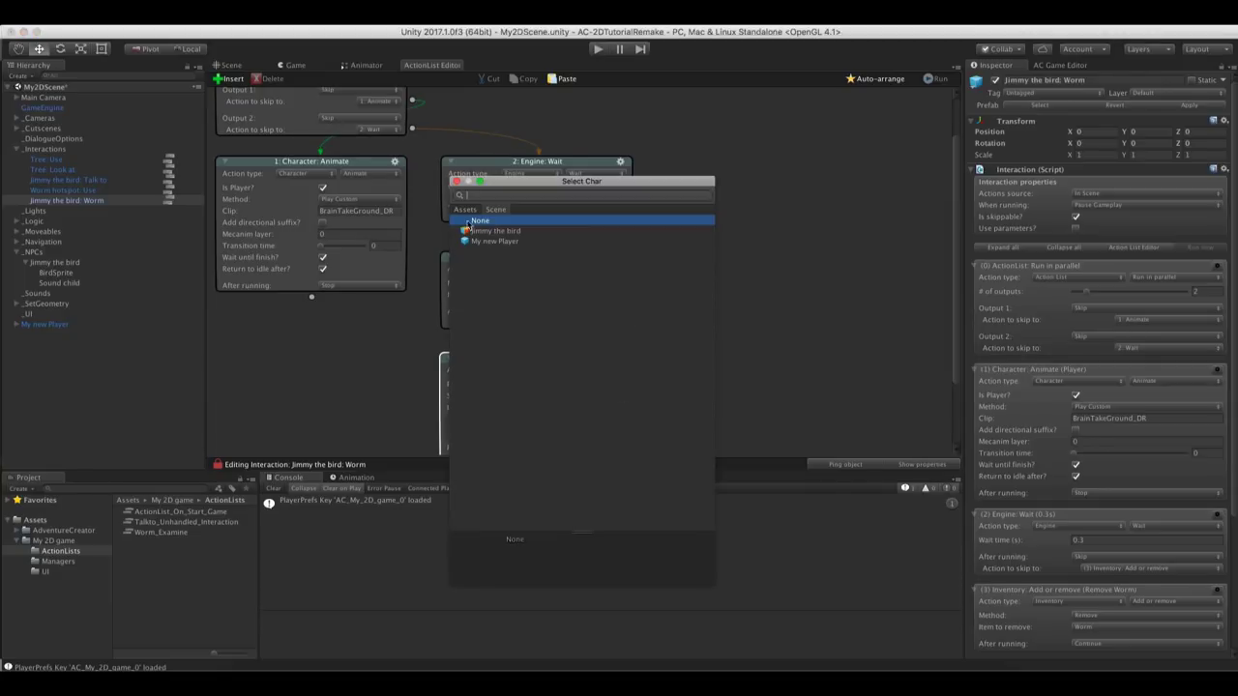
double_click(476, 234)
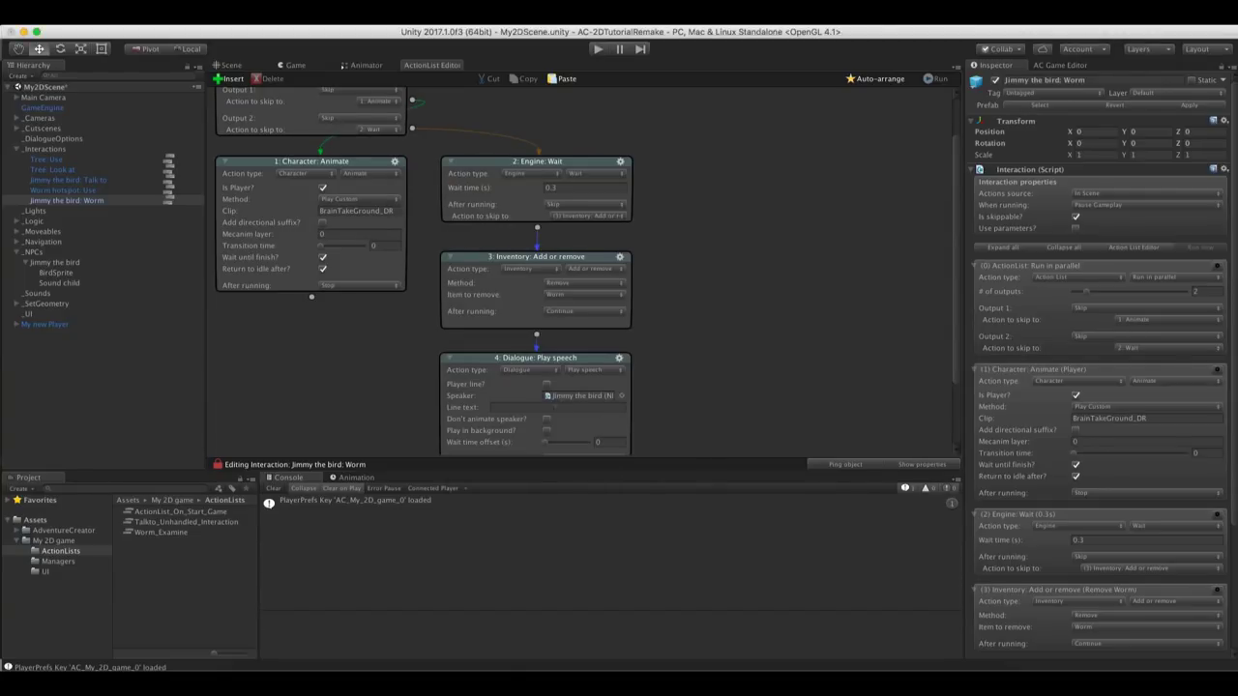
left_click(555, 407)
Play-test collecting the worm and using it on Jimmy the bird, then show AC's Settings manager
left_click(595, 50)
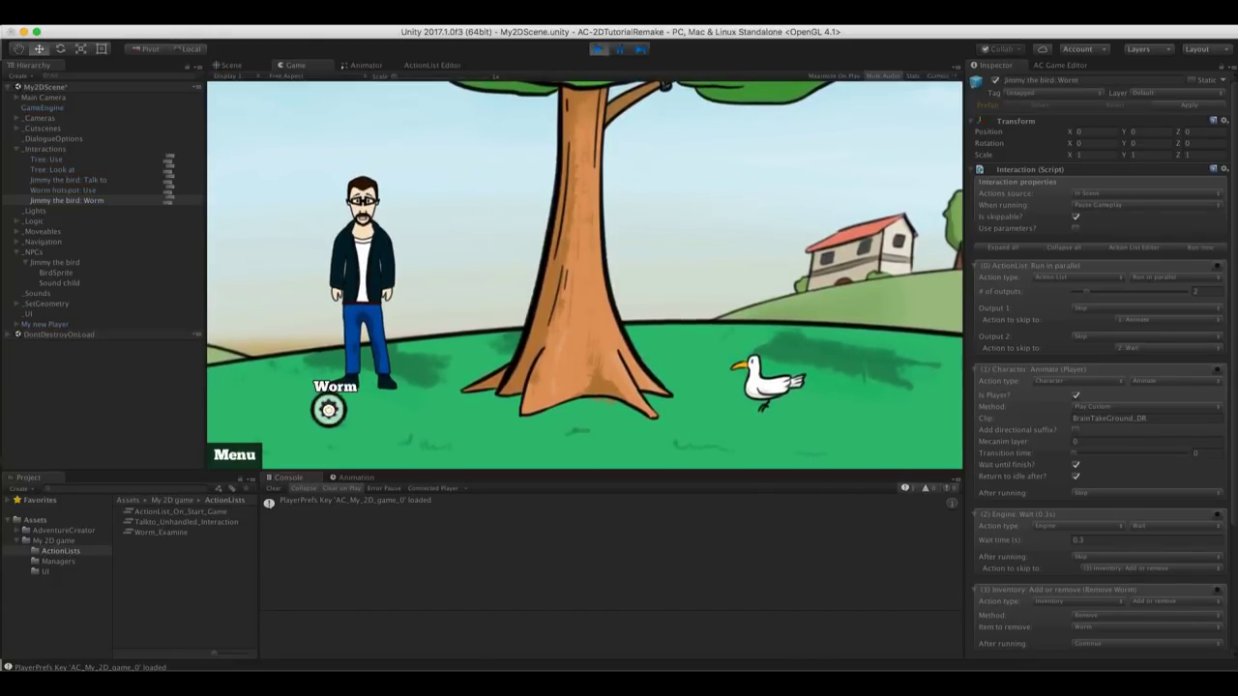
left_click(326, 406)
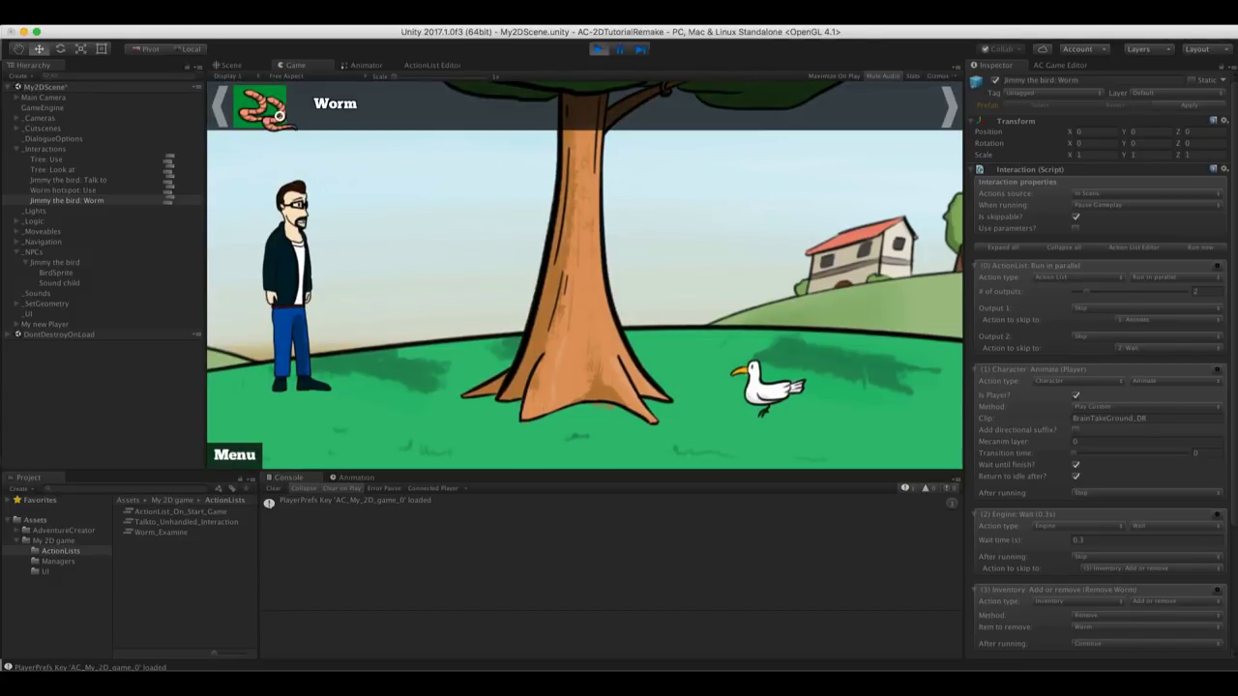
left_click(253, 108)
left_click(737, 379)
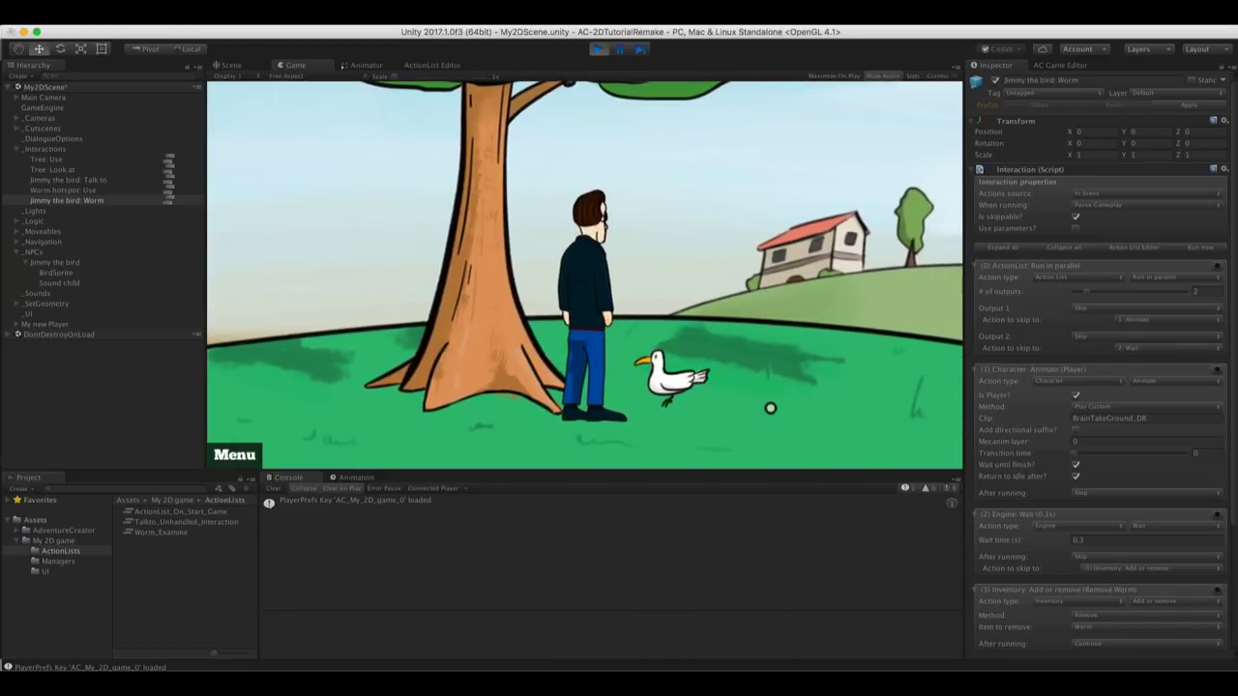
mouse_move(268, 113)
left_click(1059, 65)
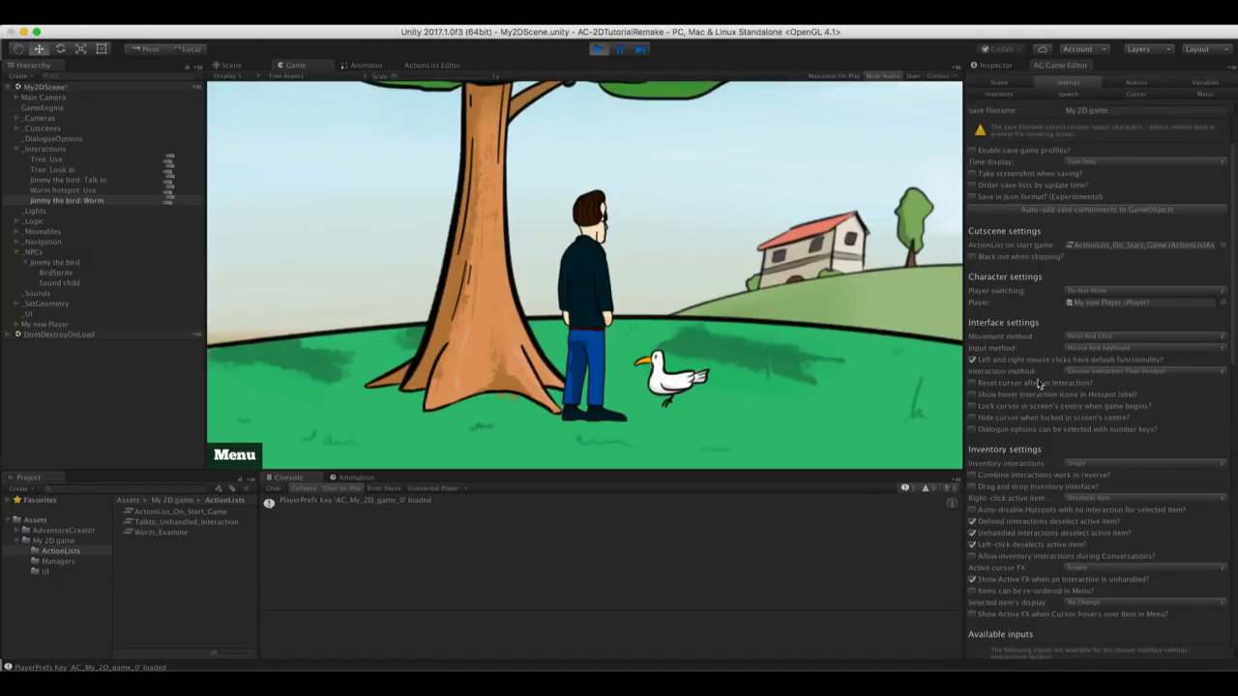
Tick 'Drag and drop Inventory interface?' and stop the current test run
scroll(1023, 387, "down", 1)
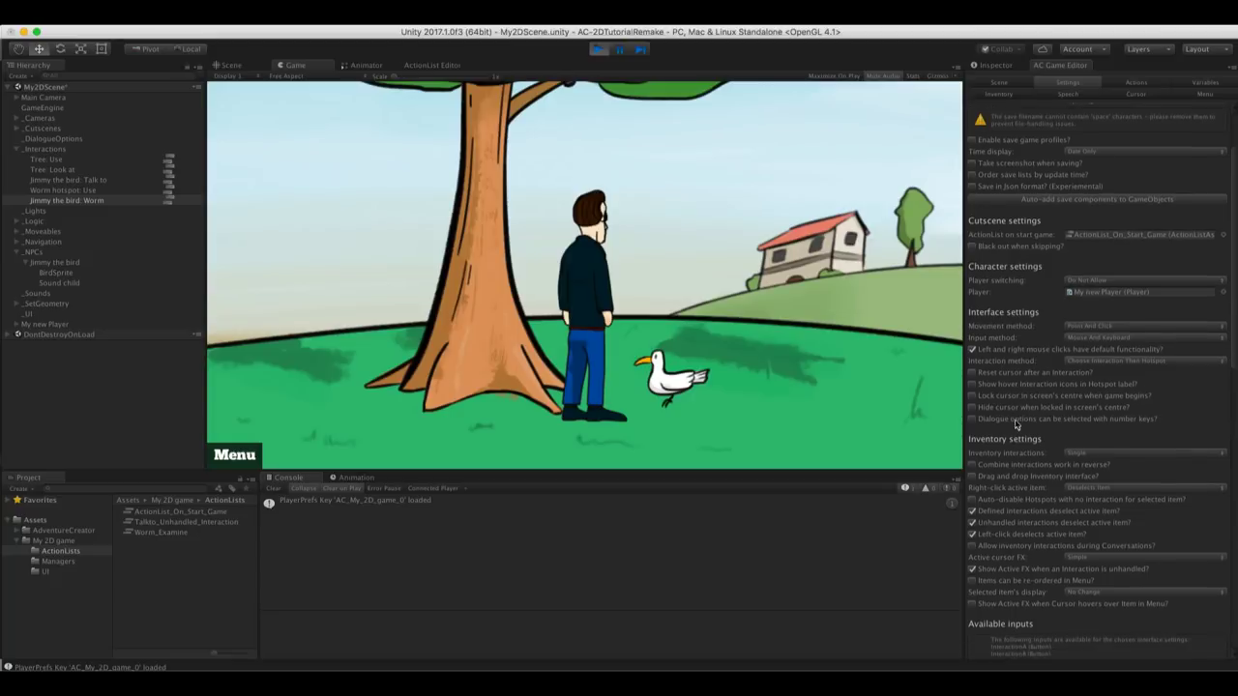
left_click(973, 477)
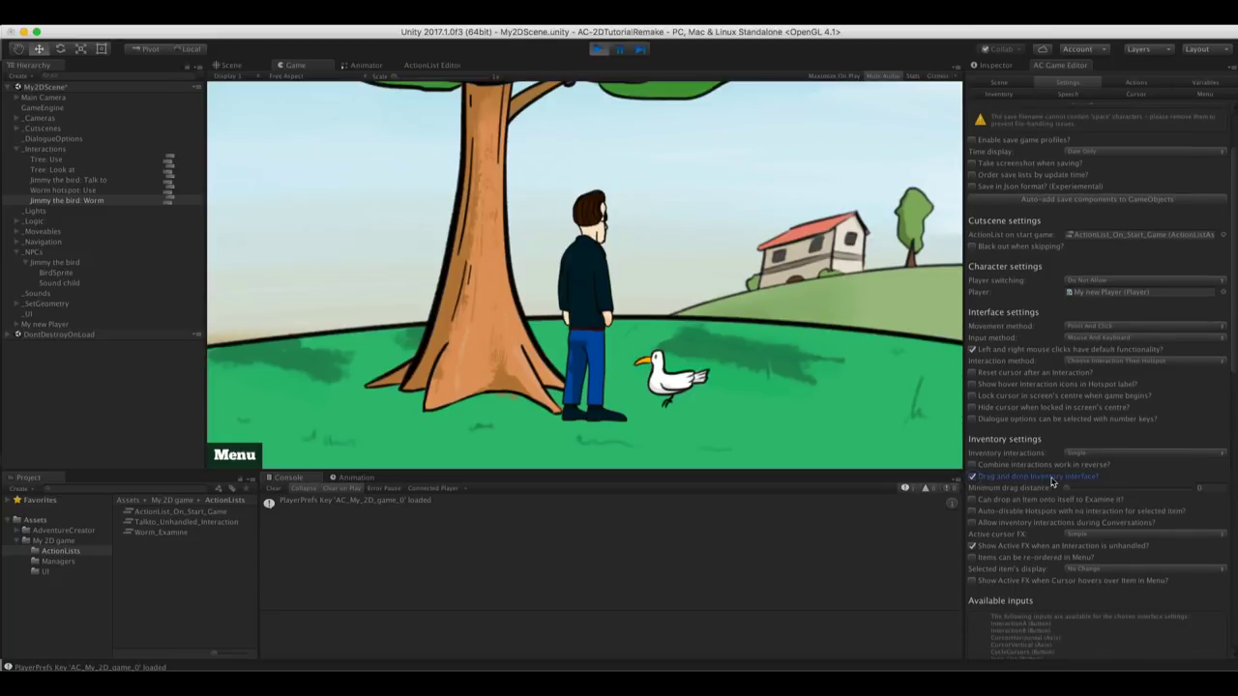
left_click(601, 49)
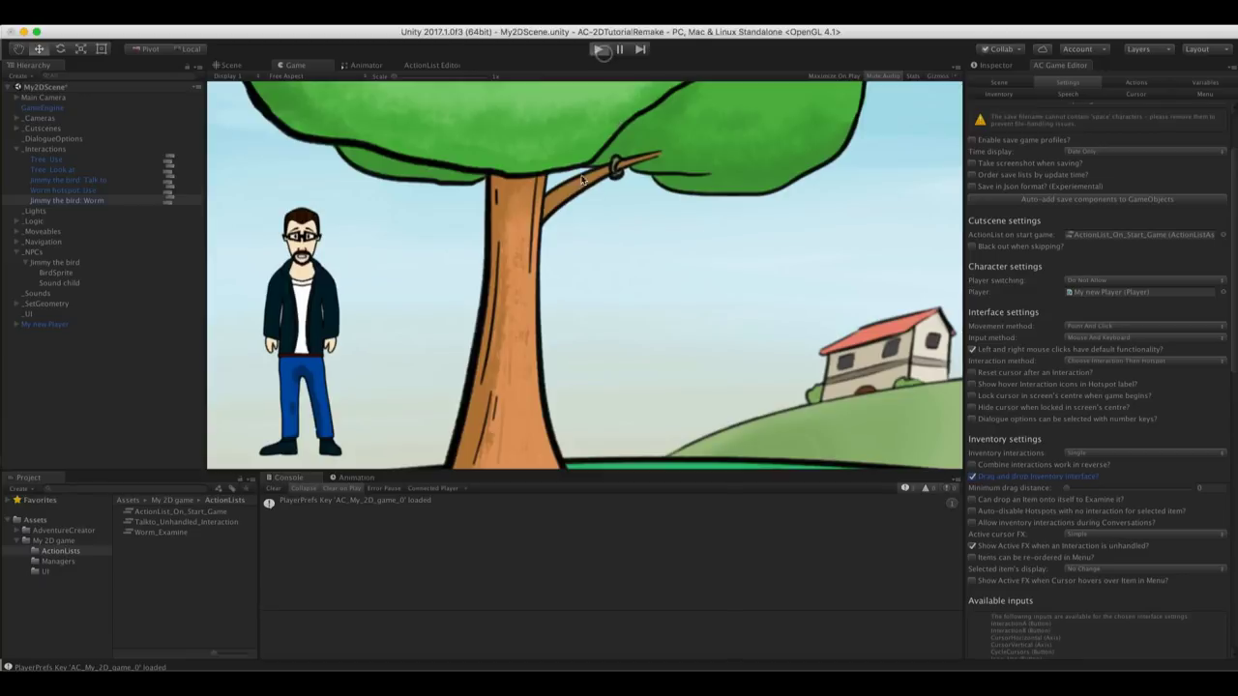
Restart Play mode, walk to the worm and drag it onto Jimmy the bird
key("super+p")
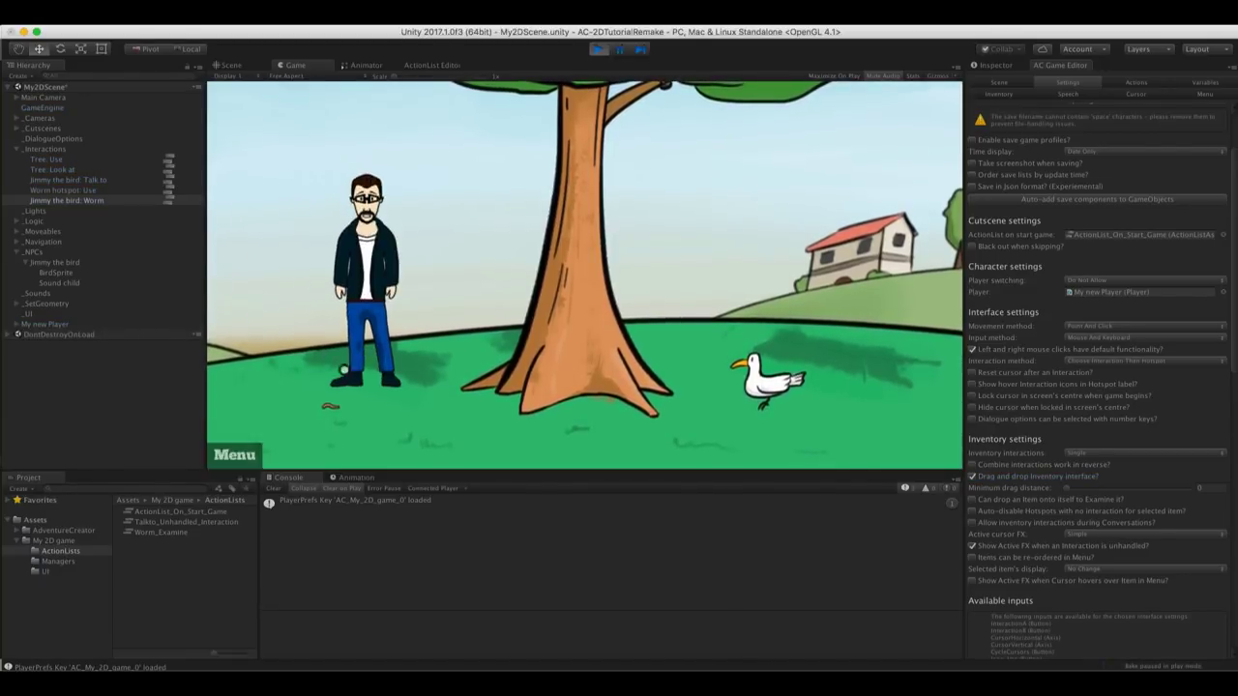
left_click(332, 411)
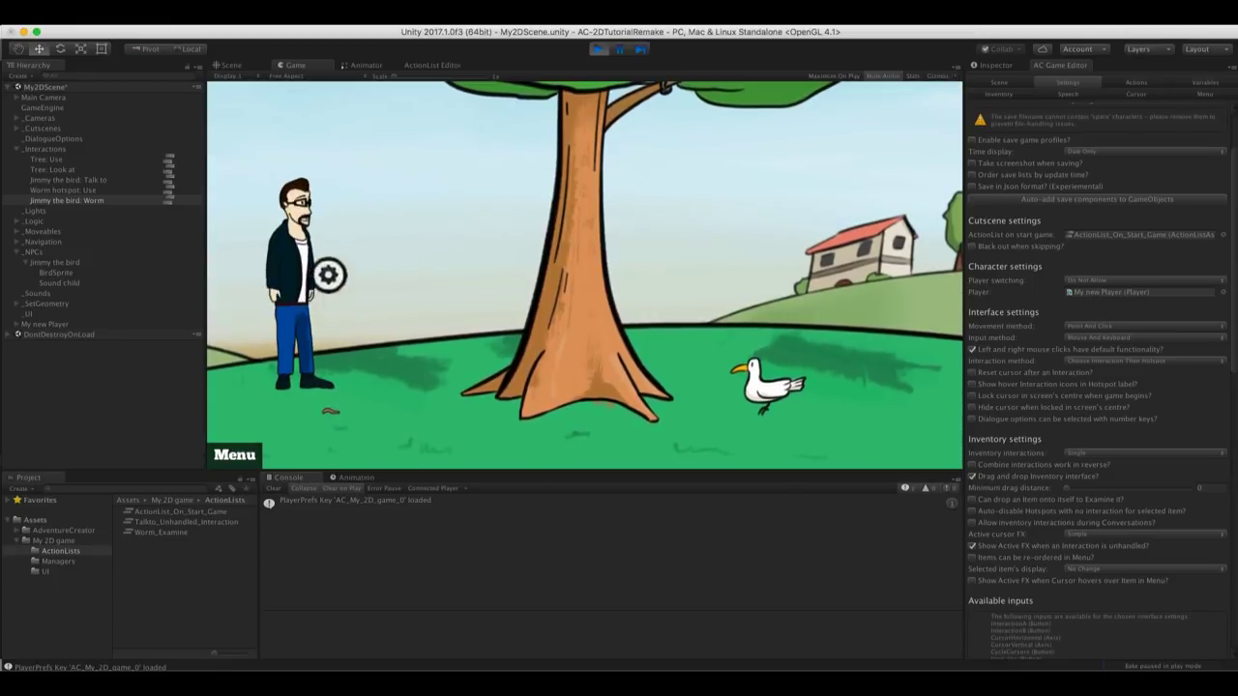
mouse_move(263, 104)
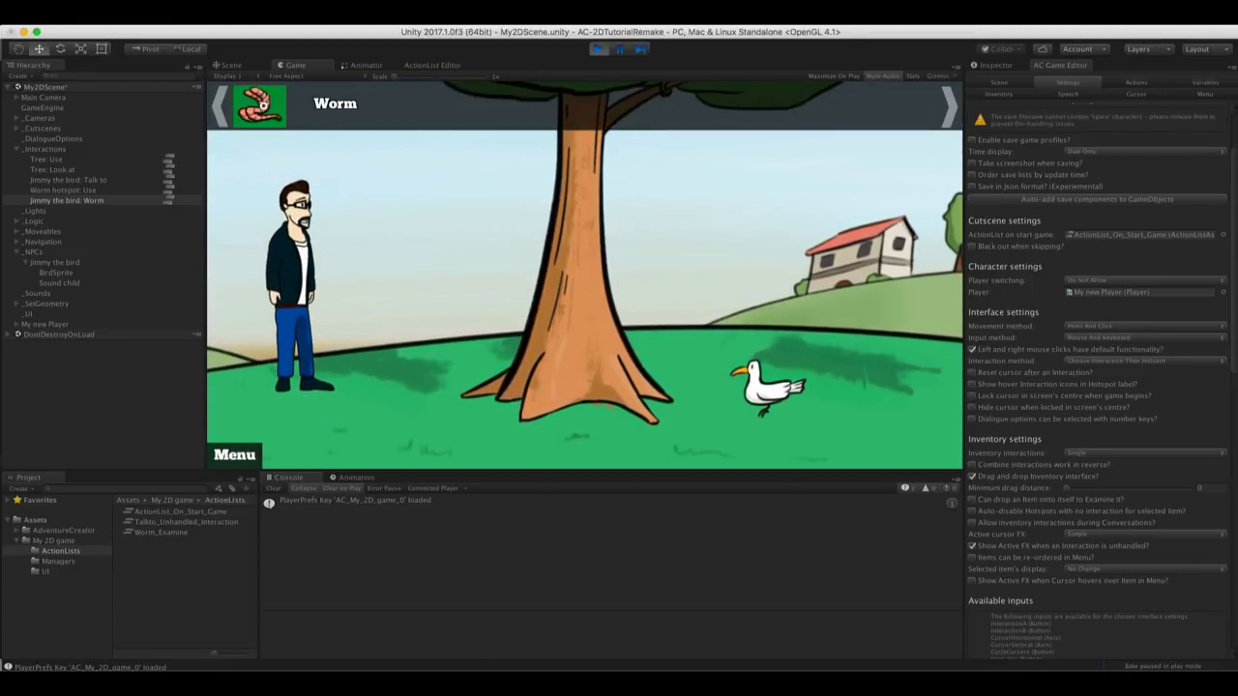
left_click_drag(263, 104, 768, 385)
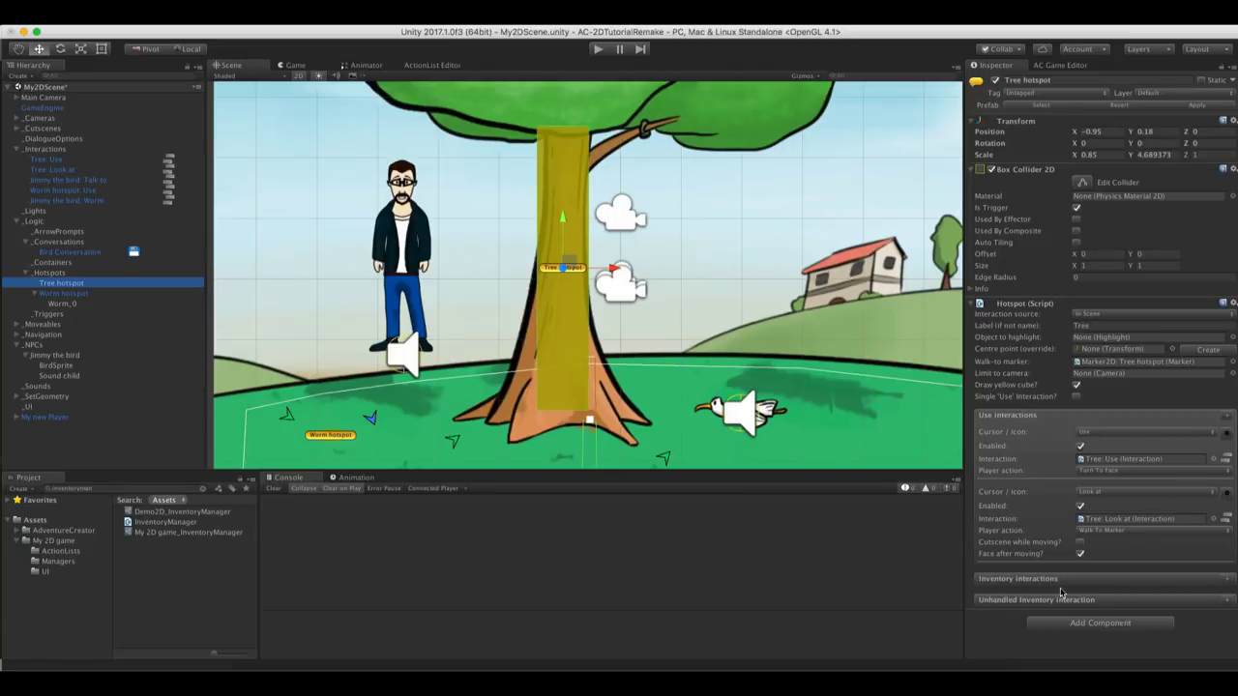
Show the AC Game Editor's Inventory manager with the Worm item's settings
left_click(1045, 65)
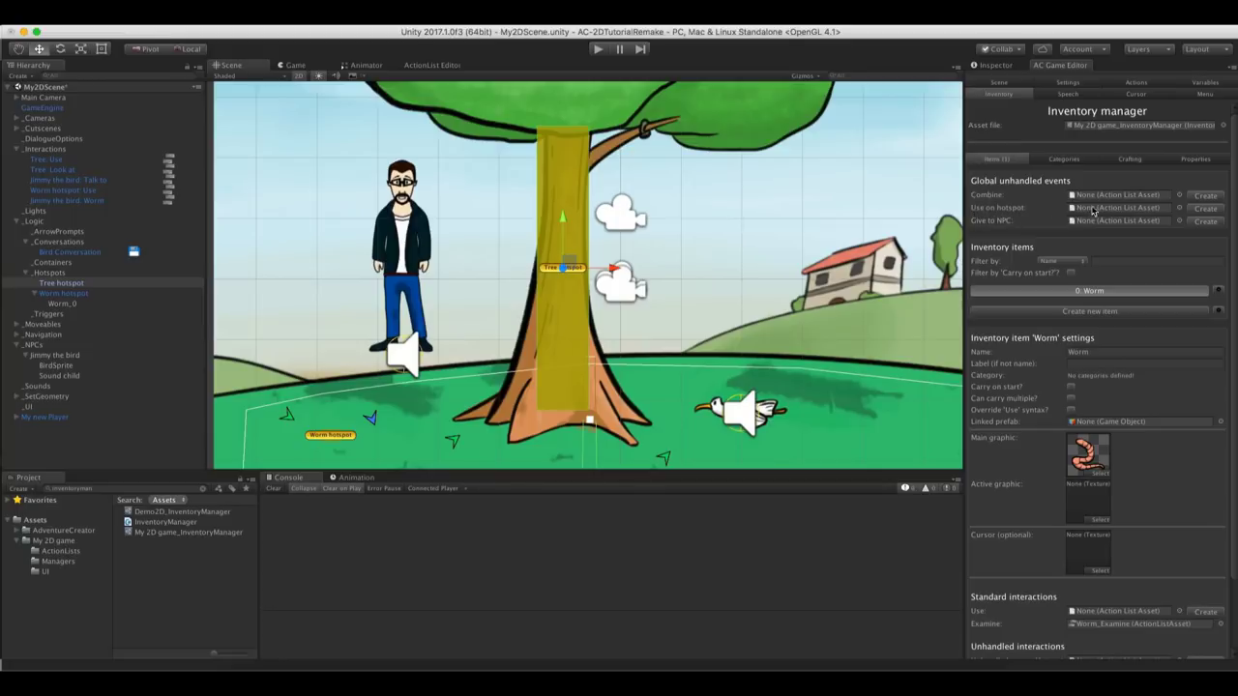
Create Unhandled_Inventory_Hotspot for 'Use on hotspot' and select it in the ActionLists folder
left_click(1205, 209)
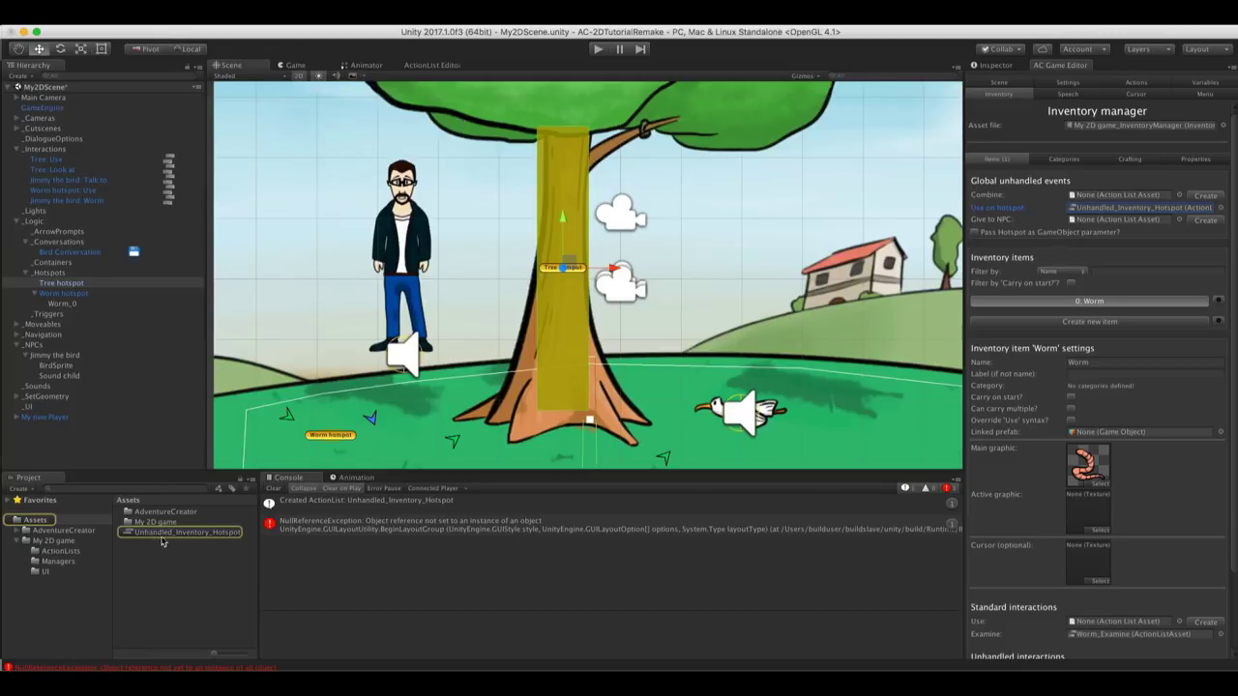
left_click(142, 537)
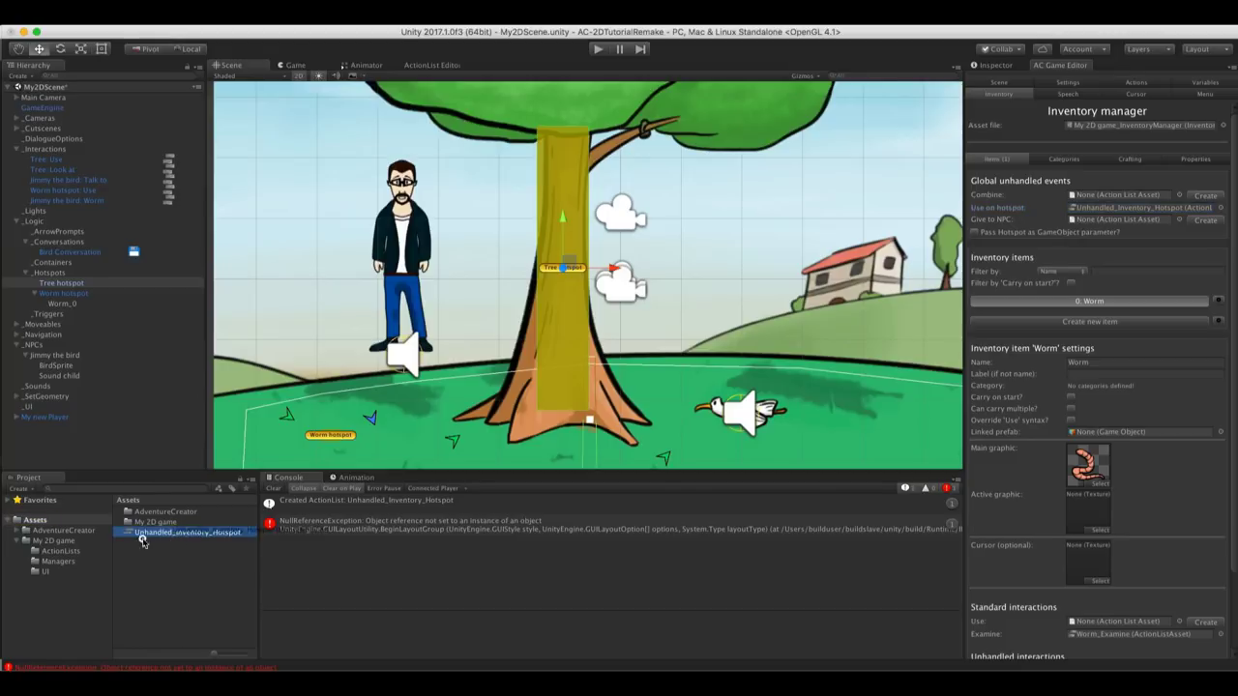
left_click(77, 550)
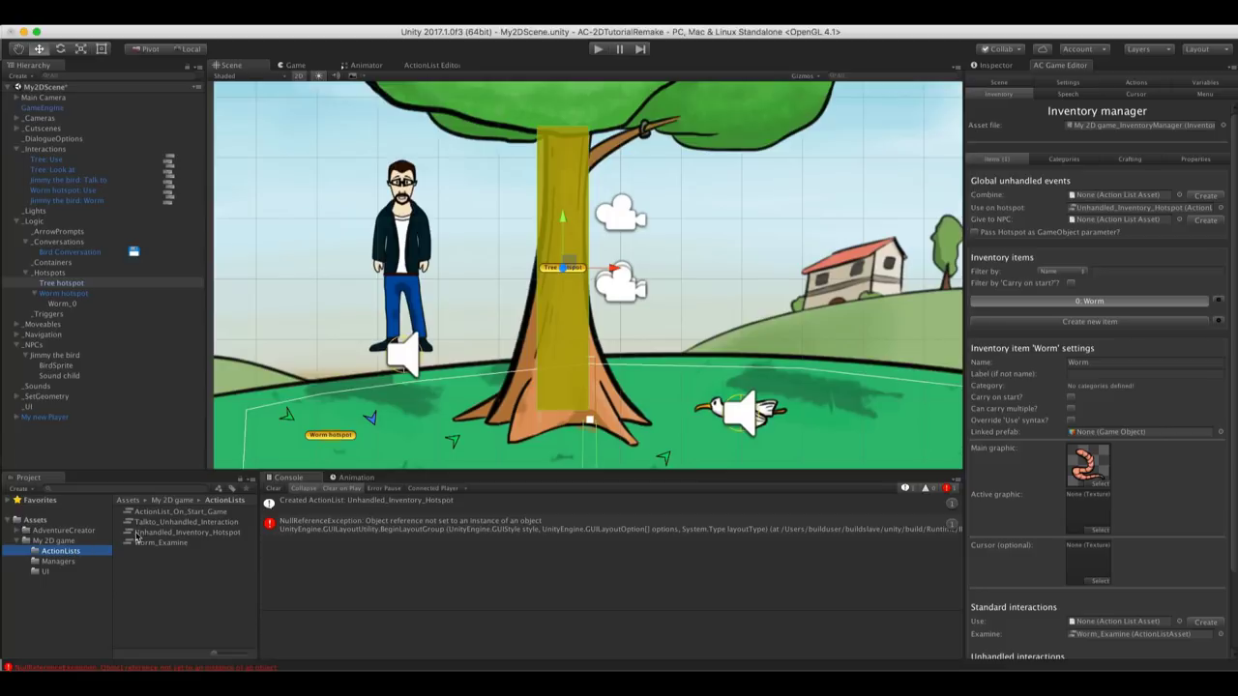
left_click(145, 533)
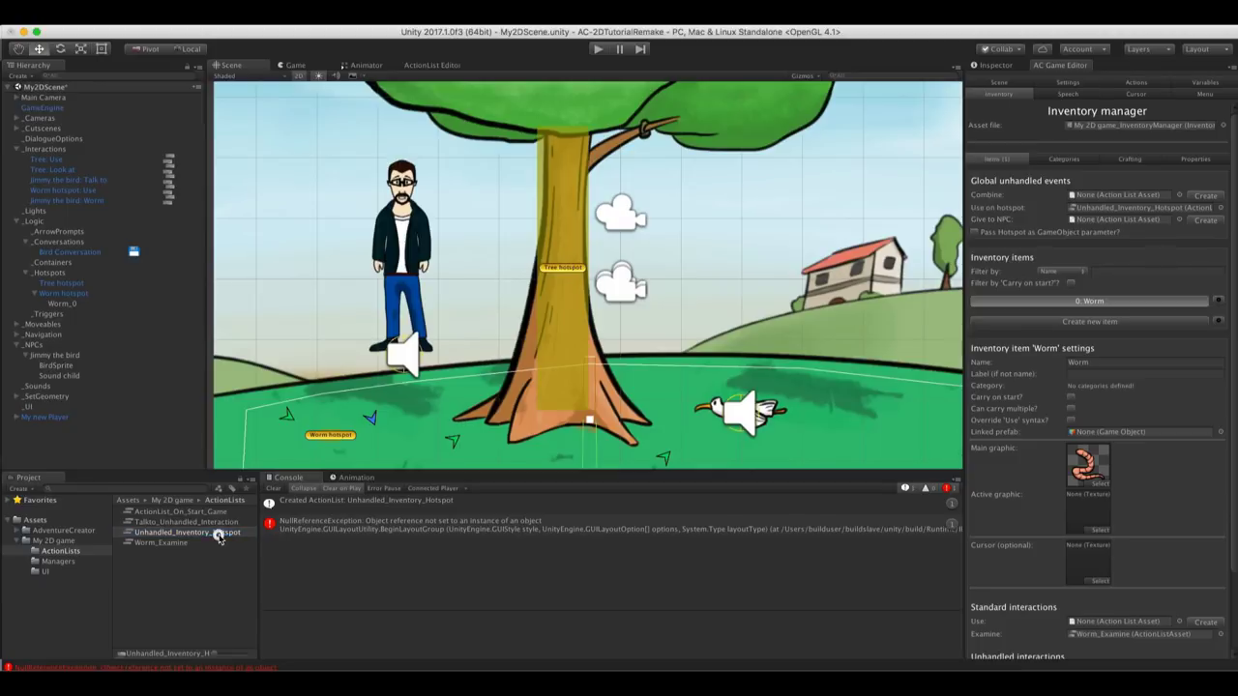
Make Unhandled_Inventory_Hotspot a player speech line "I can't use that there!" and start Play mode
double_click(220, 532)
left_click(299, 113)
left_click(300, 94)
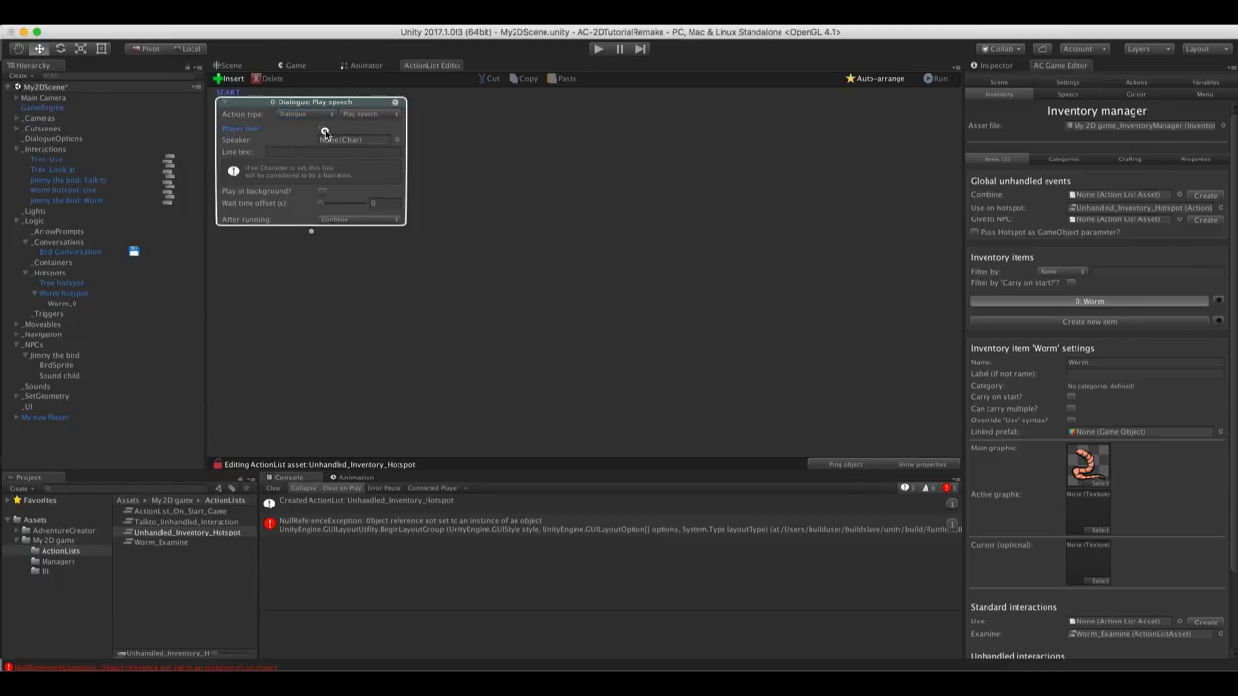
left_click(322, 128)
left_click(285, 143)
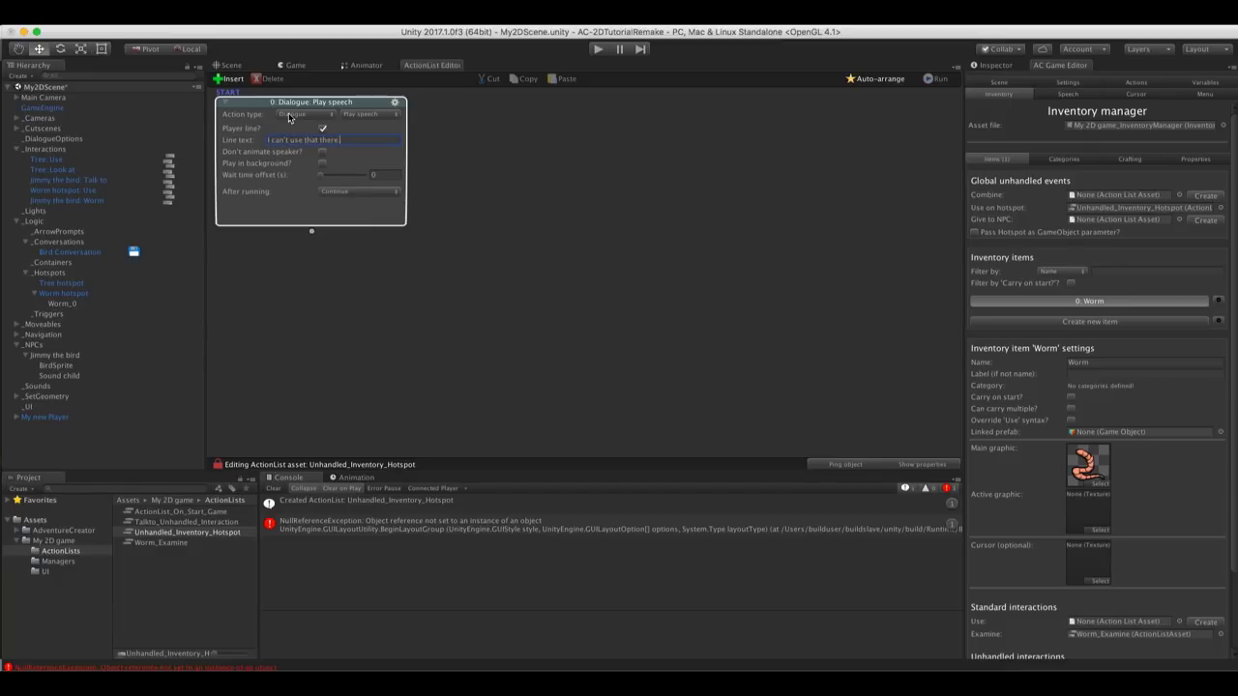
key("super+p")
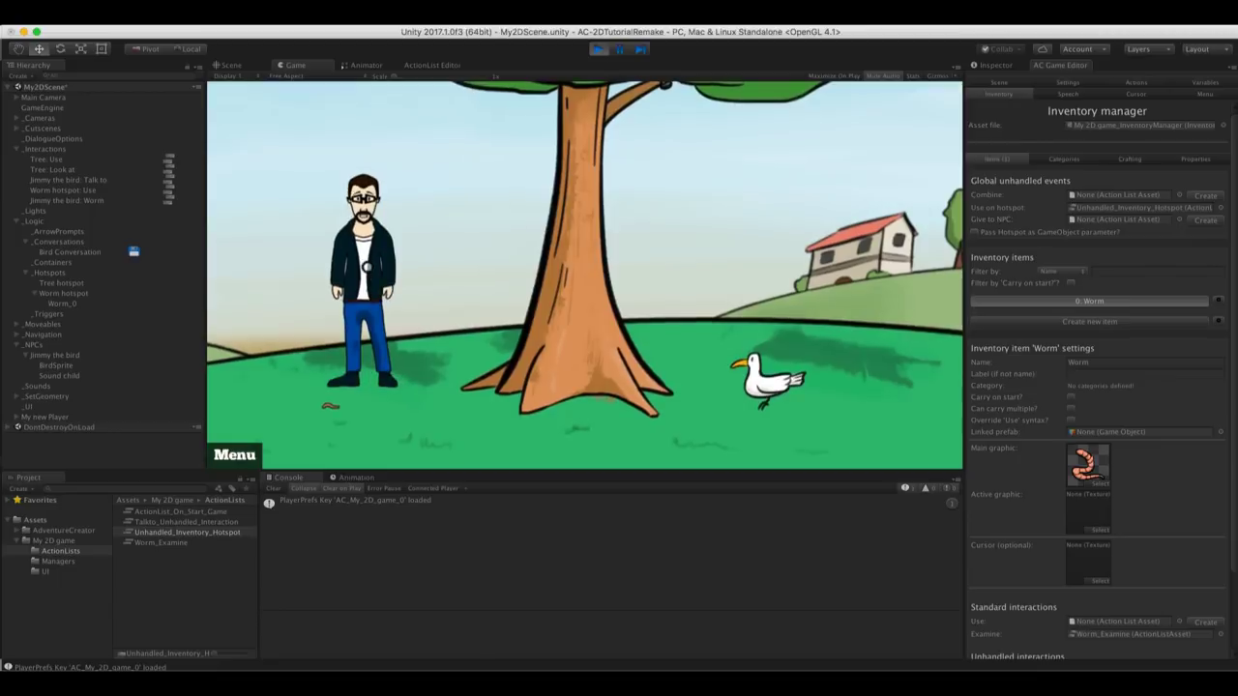
Pick up the worm and use it on the tree to trigger the can't-use line
left_click(332, 406)
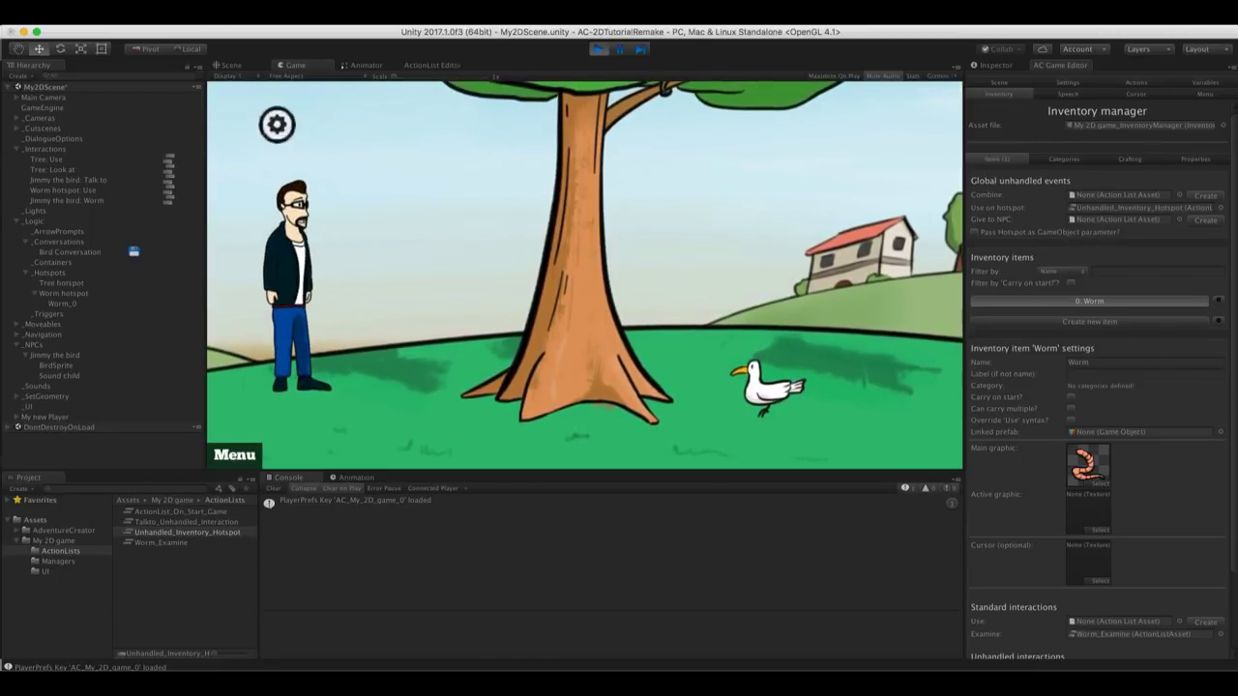
left_click(255, 102)
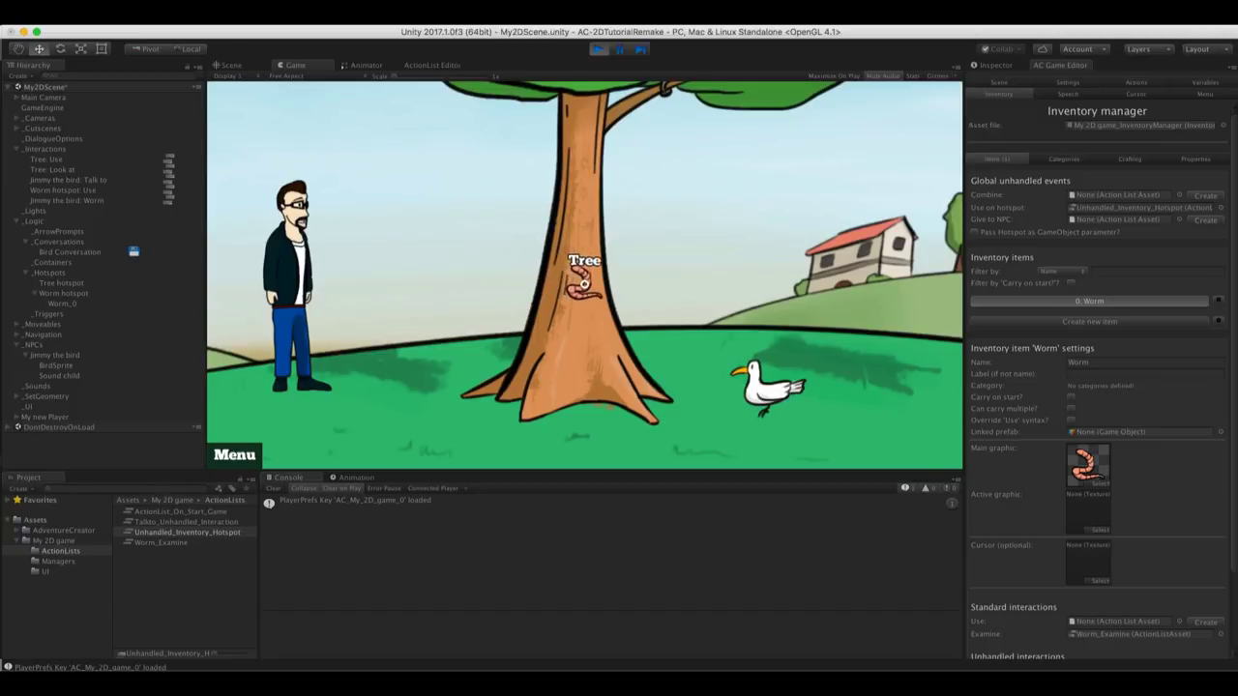
left_click(584, 280)
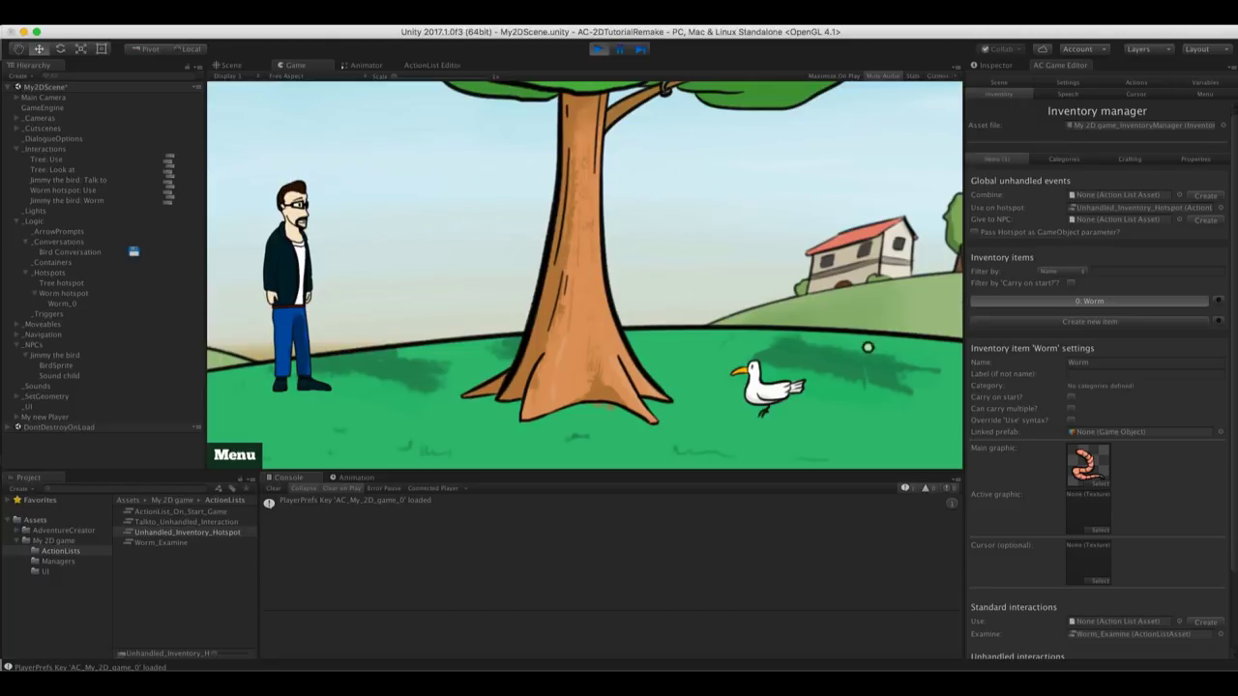
scroll(1031, 362, "down", 3)
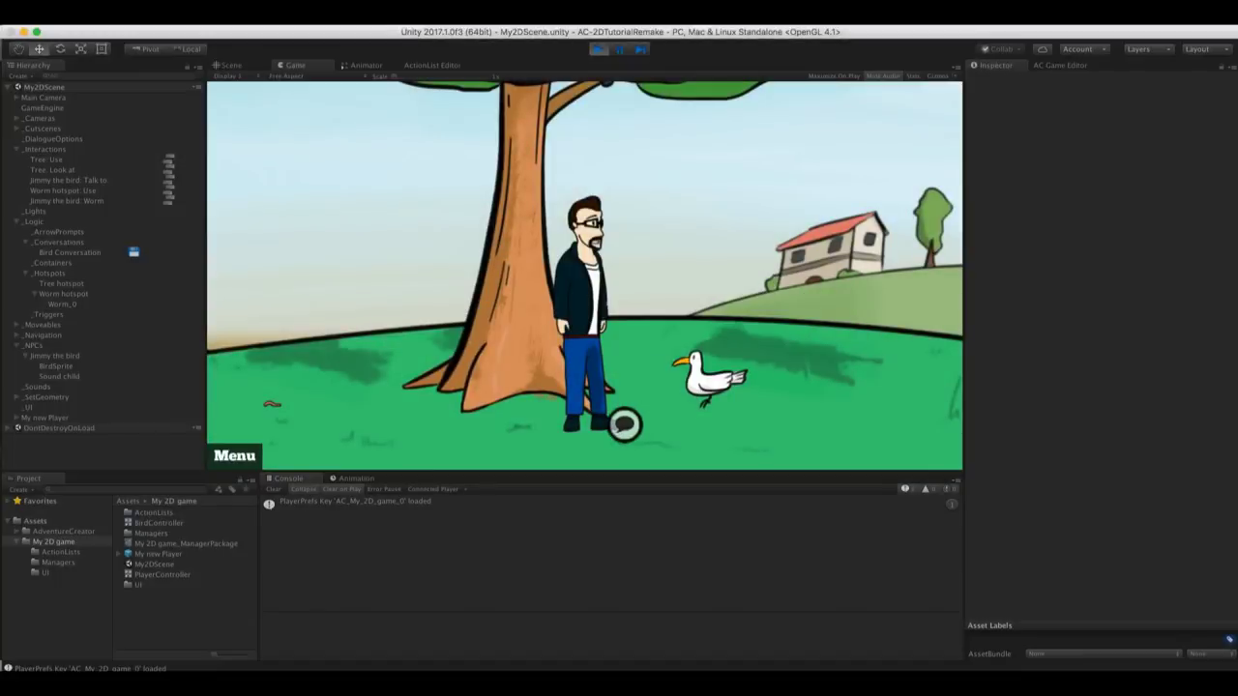
Talk to Jimmy the bird via 'Hi, bird!' and 'Well, bye.', then stop the game
left_click(688, 388)
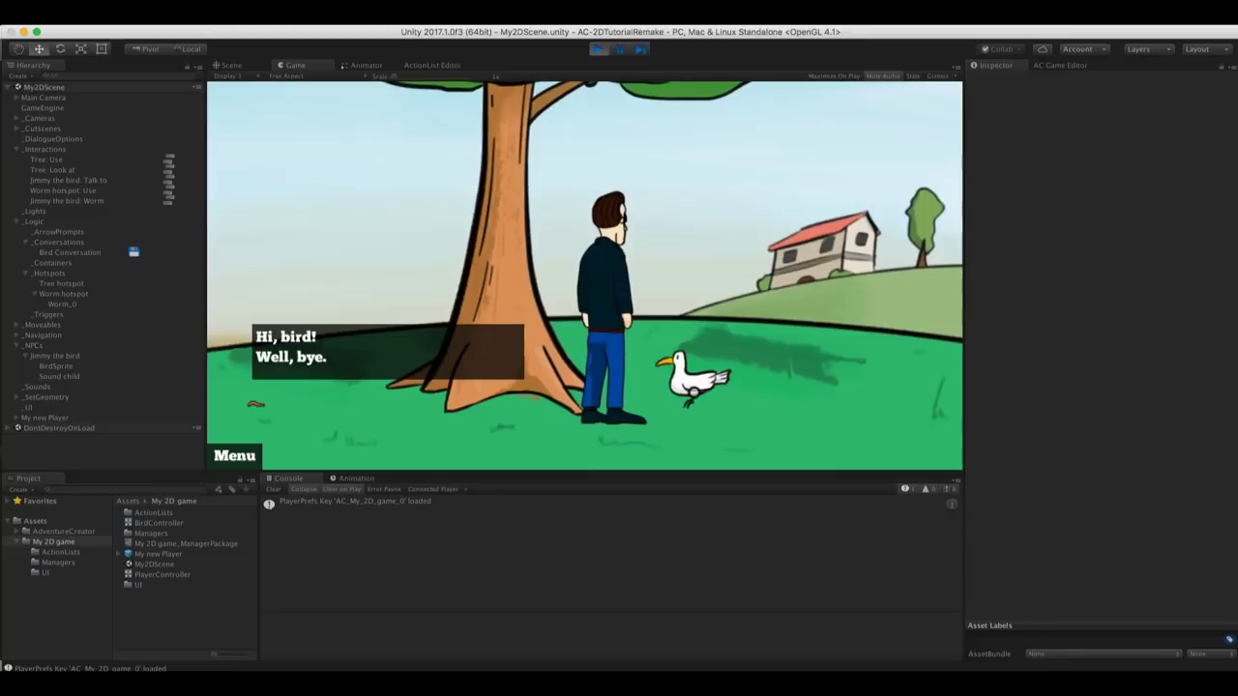
left_click(387, 335)
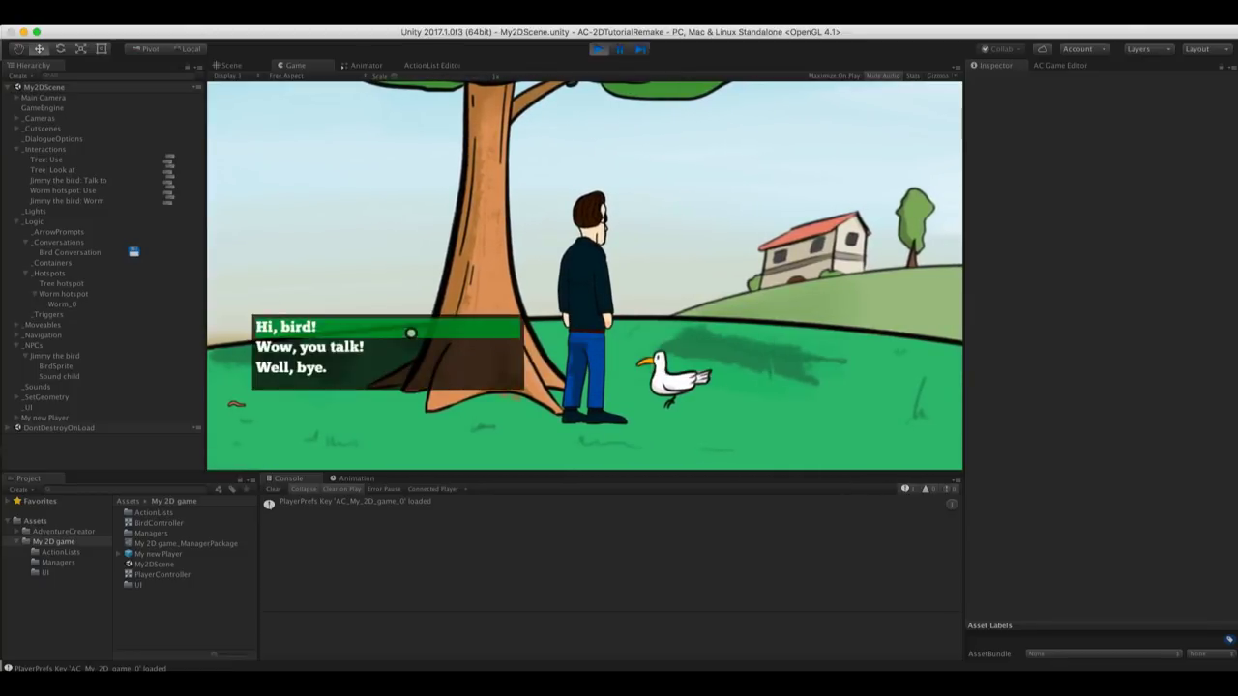
left_click(379, 344)
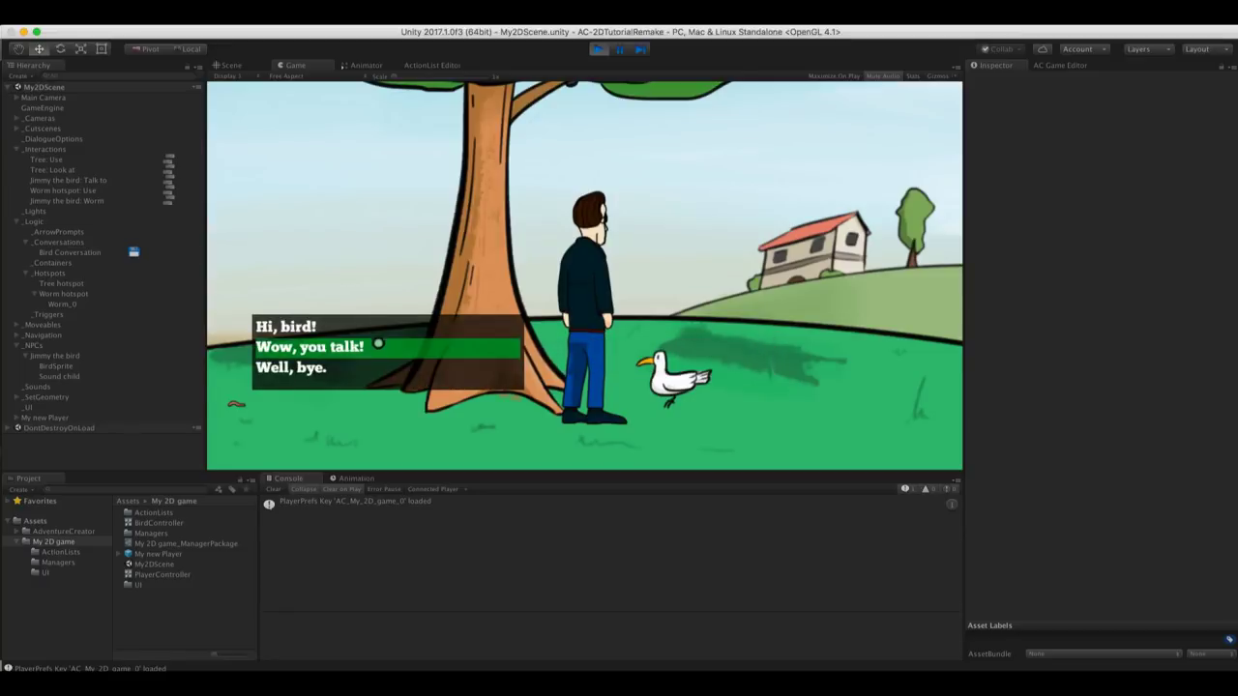
left_click(356, 365)
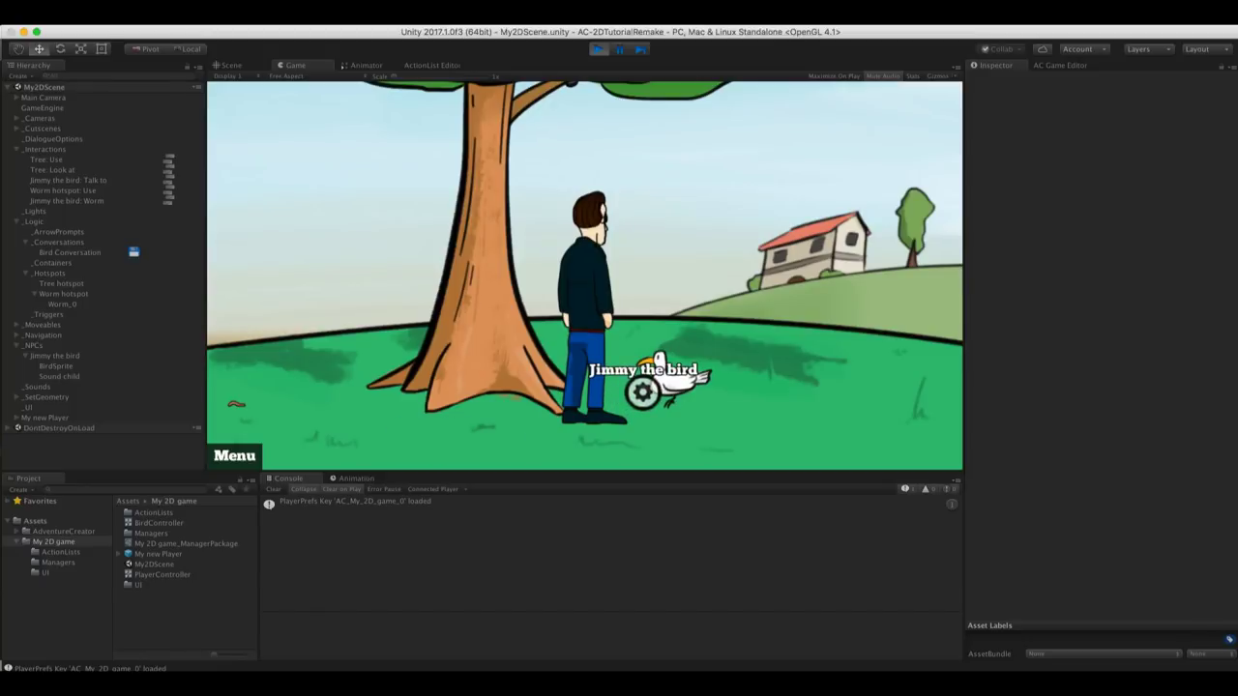
key("super+p")
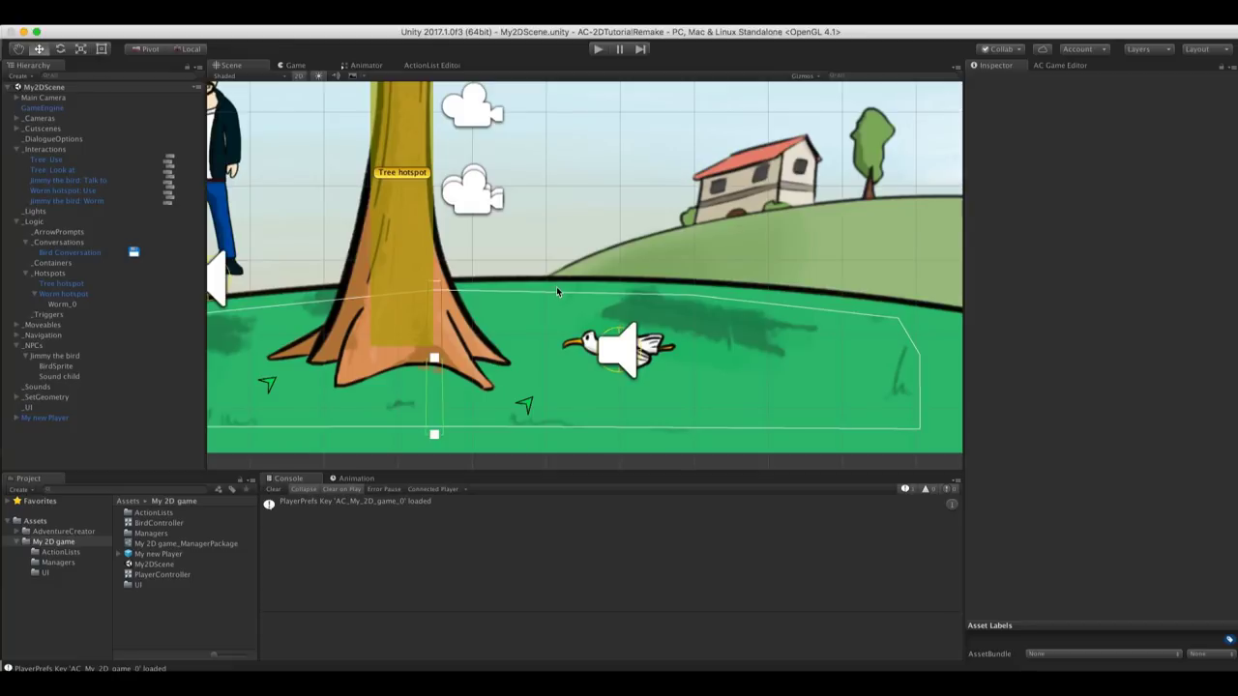
Add a local Boolean variable named 'Have fed bird' with initial value False
left_click(1041, 65)
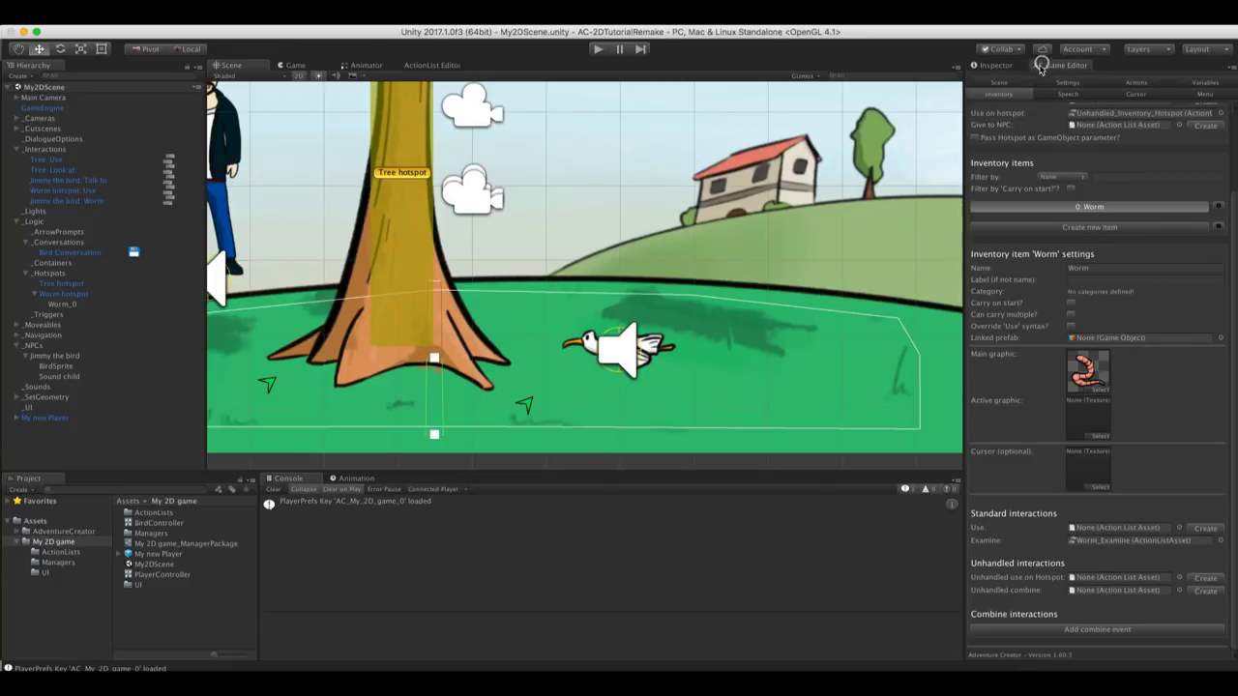
left_click(1187, 84)
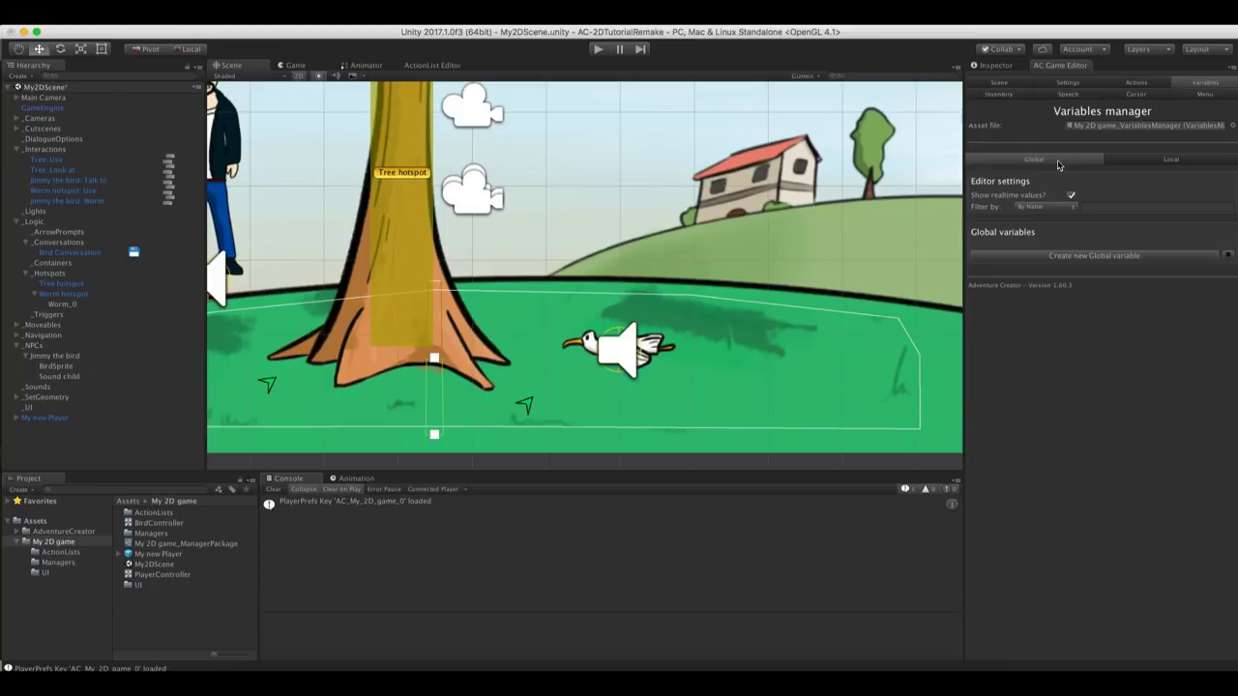
left_click(1140, 162)
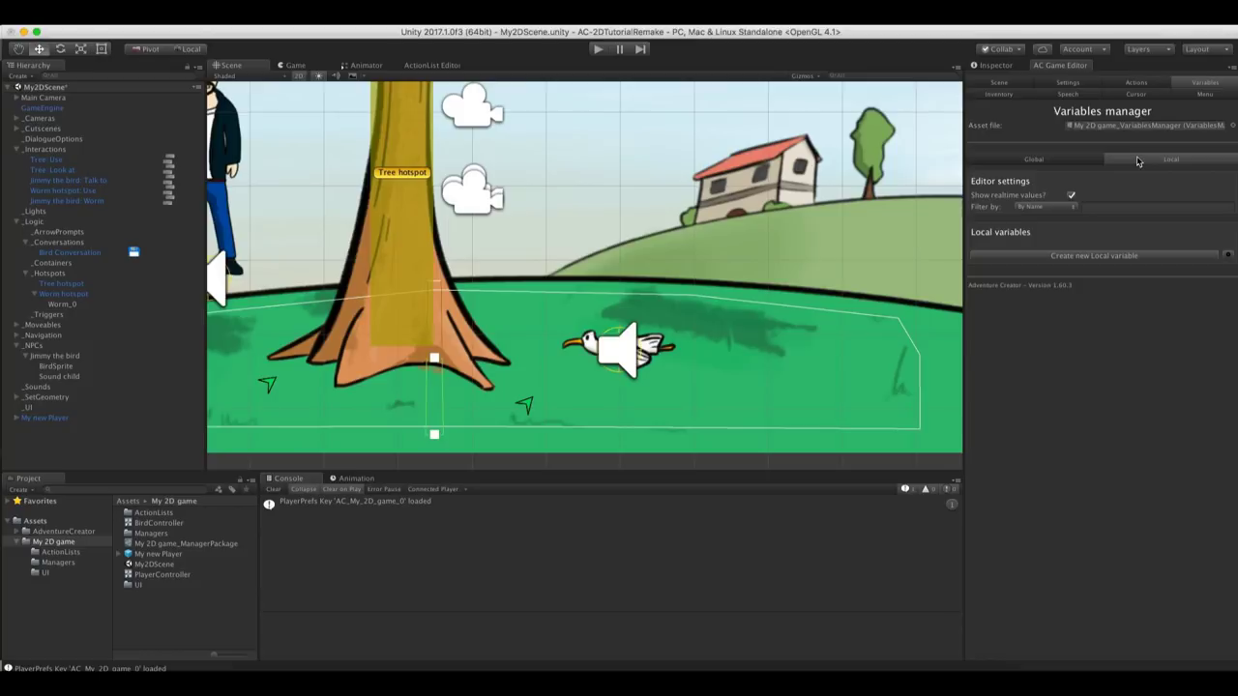
left_click(1097, 257)
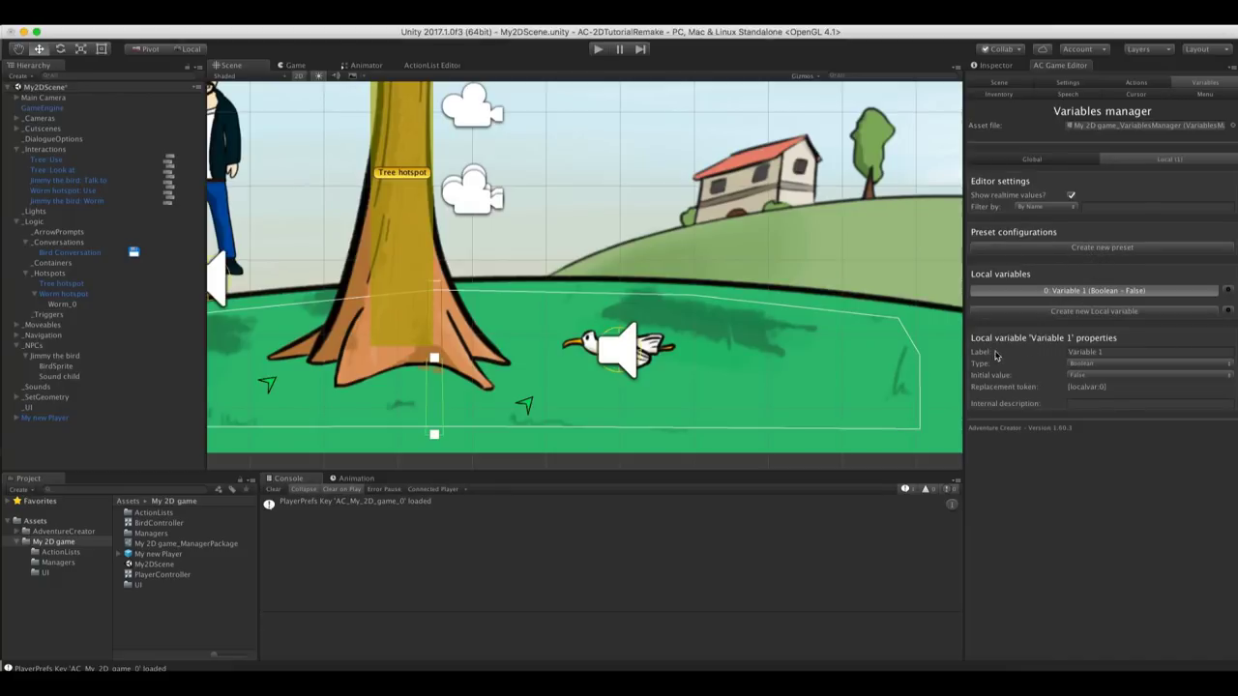
left_click(1088, 353)
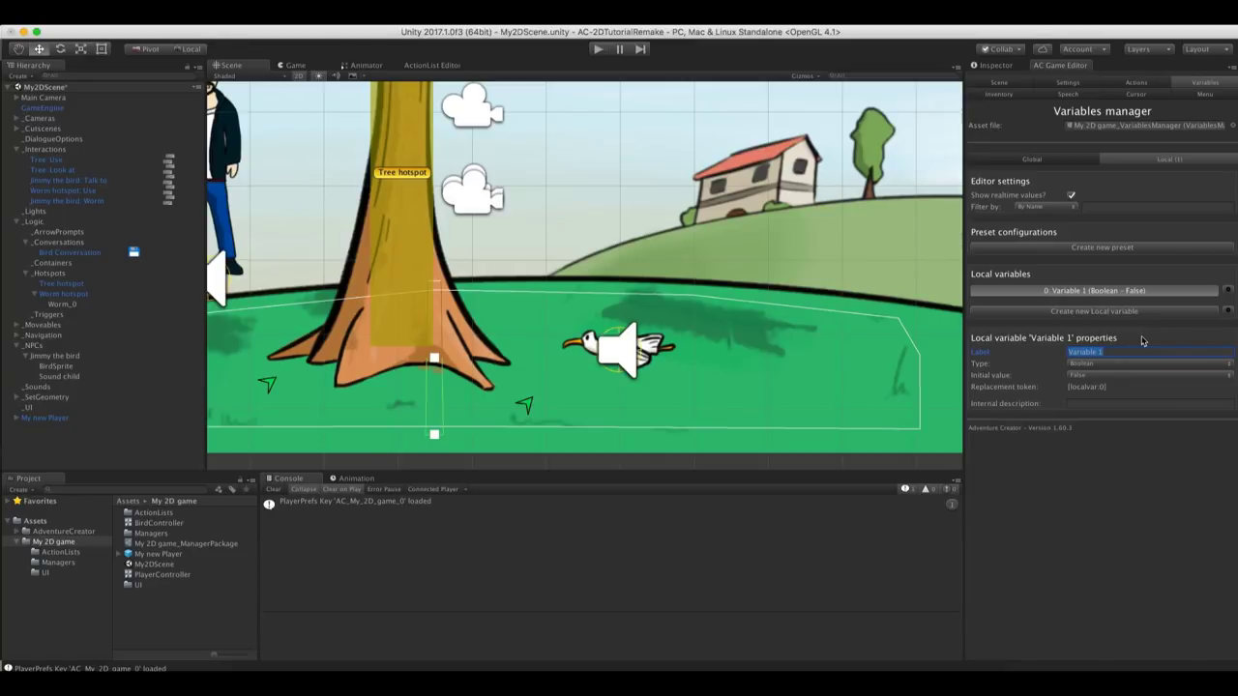
type("Have fed bir")
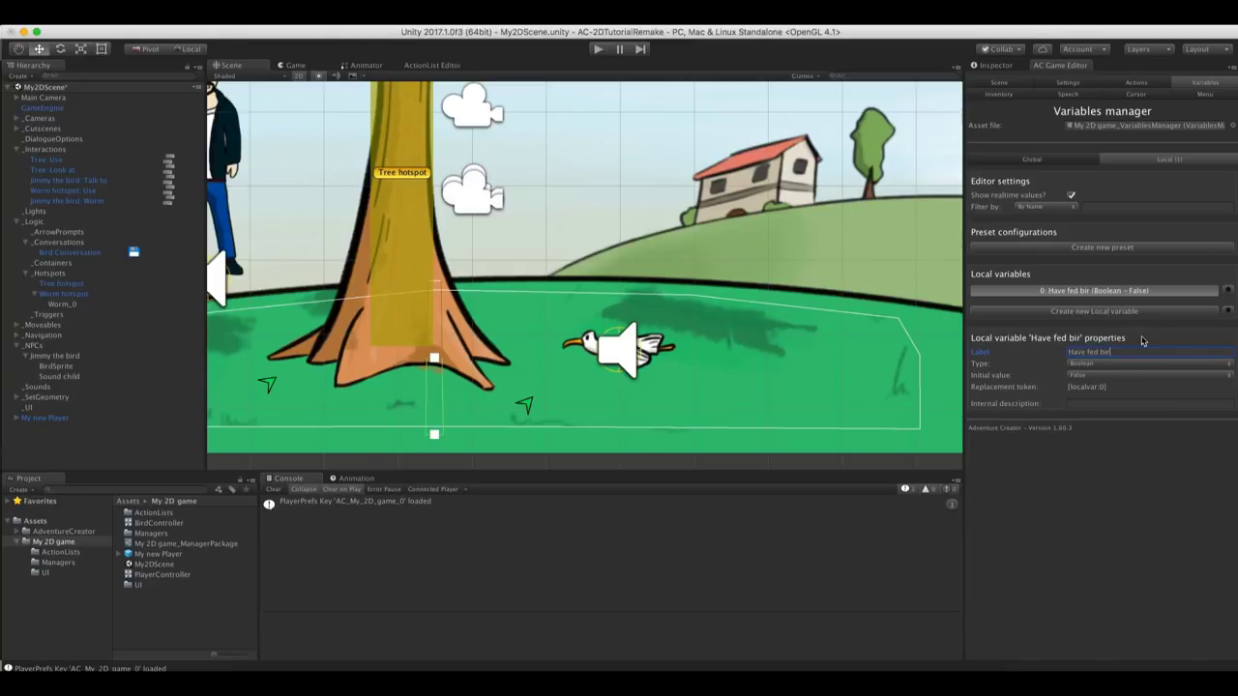
type("d")
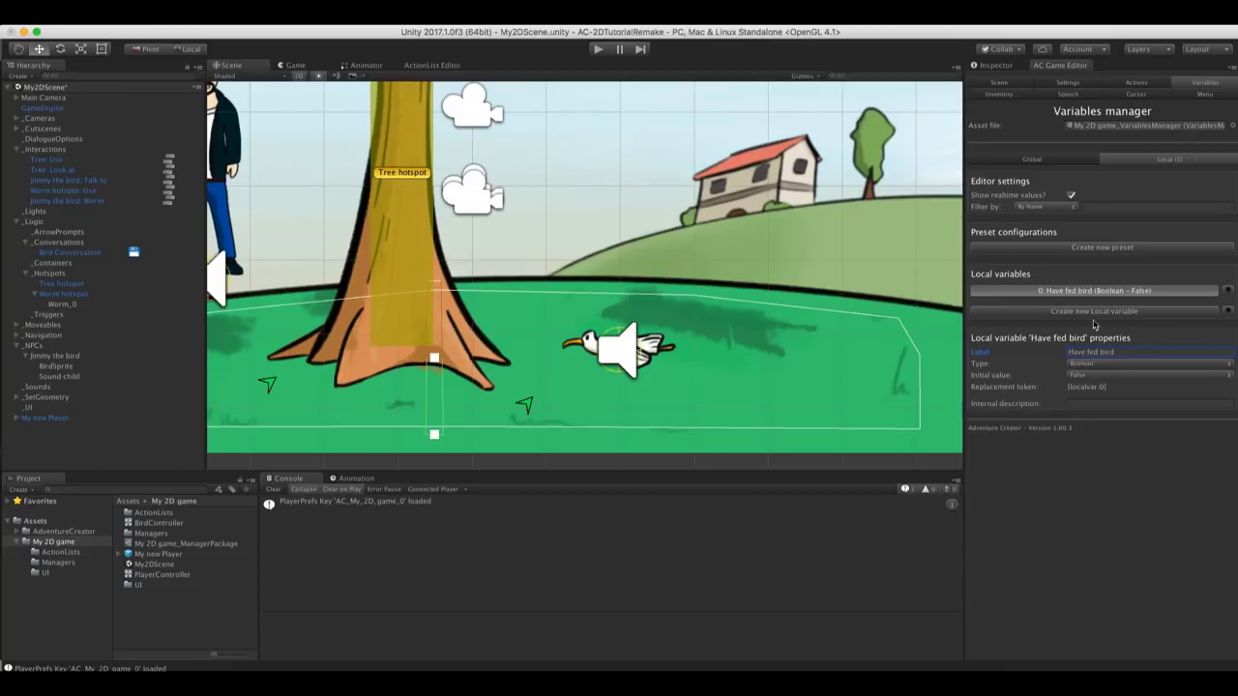
left_click(1086, 368)
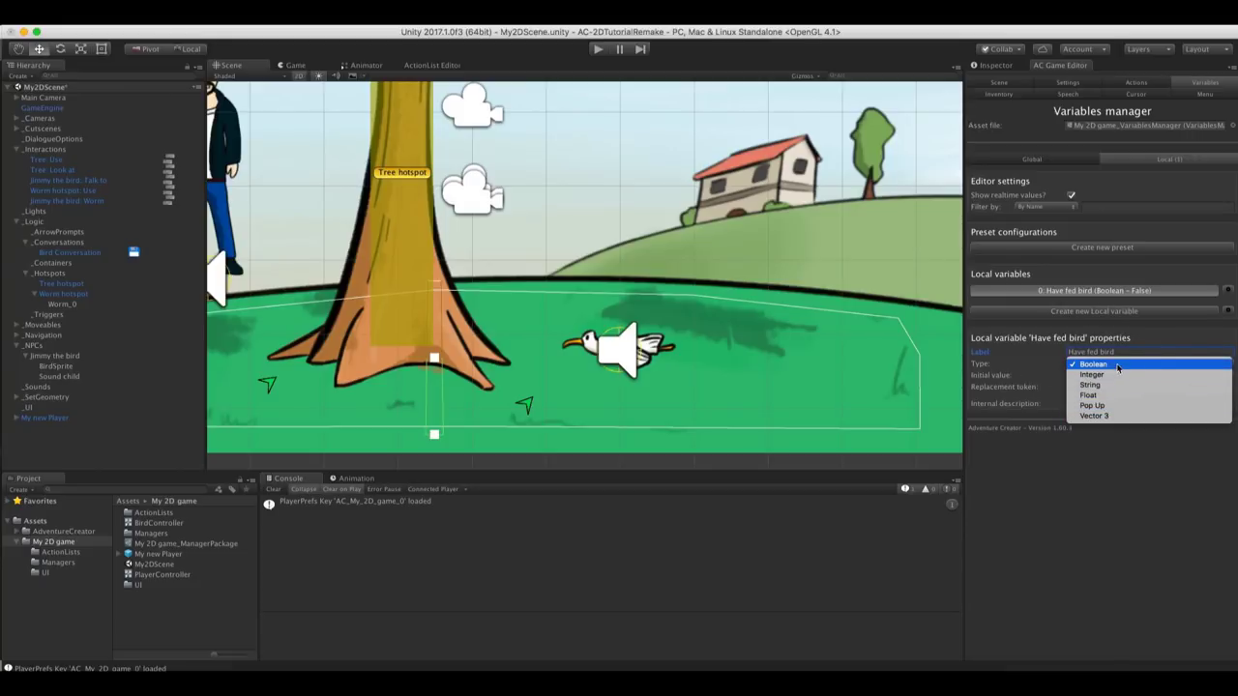
left_click(1018, 363)
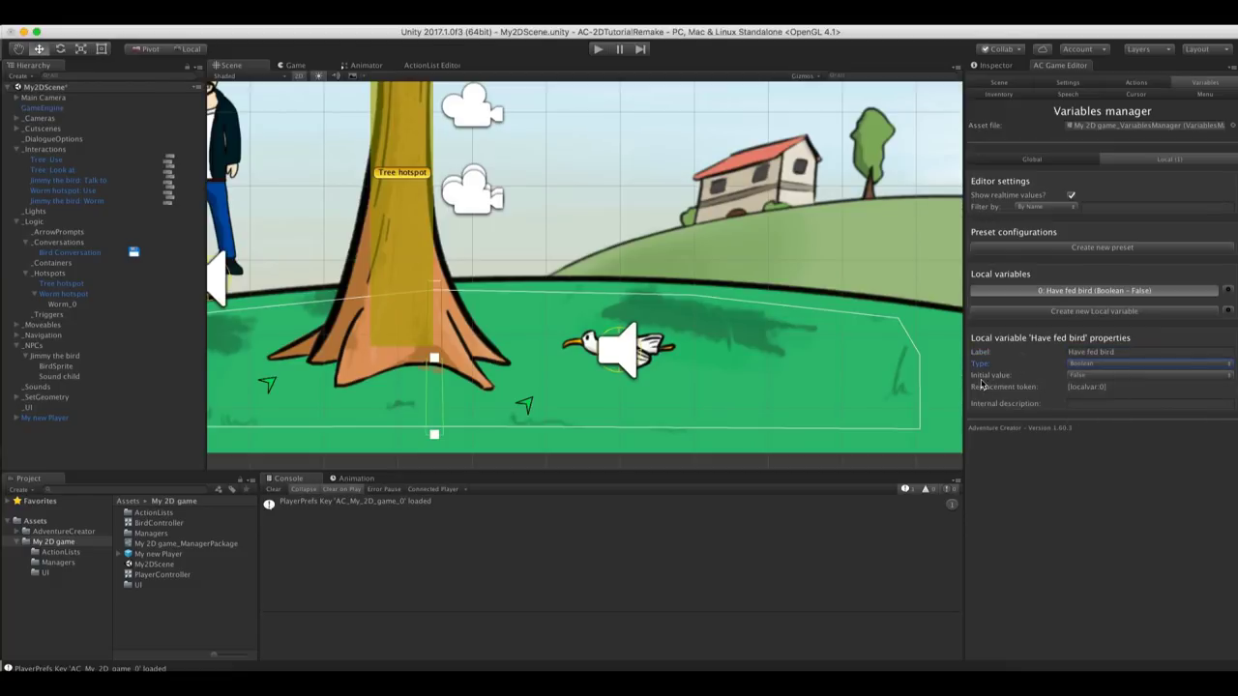
left_click(980, 378)
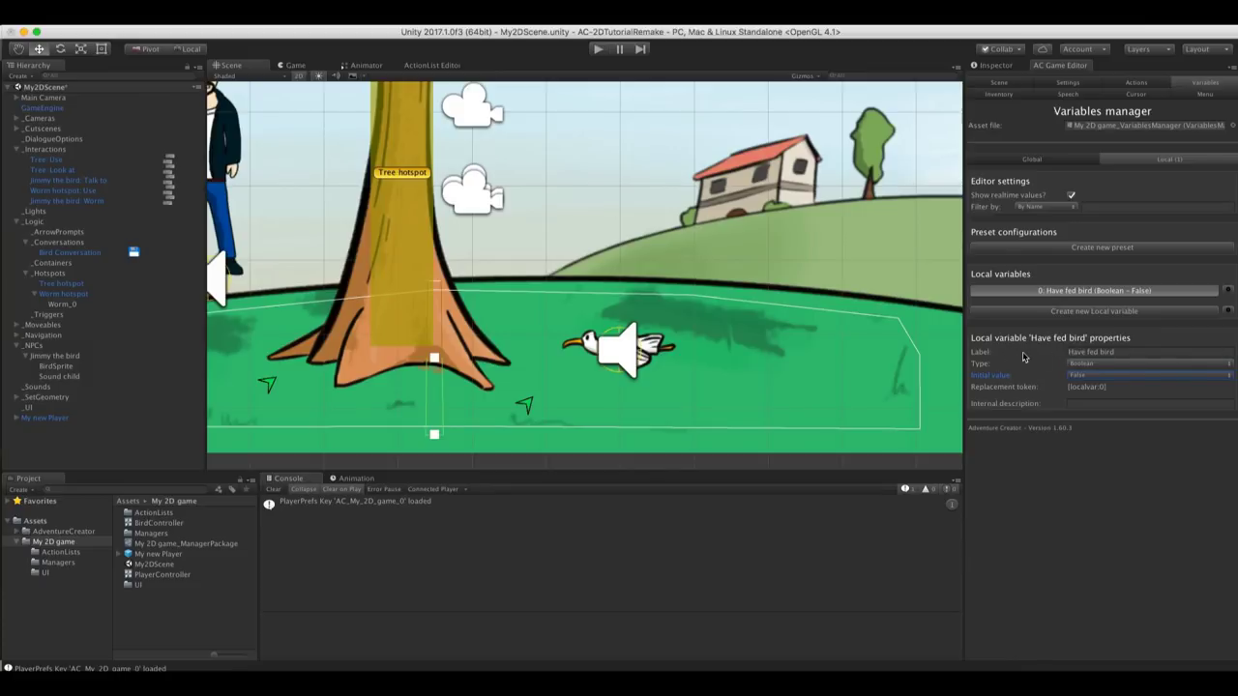
In the 'Jimmy the bird: Worm' ActionList, add a Variable action after the speech line
left_click(54, 201)
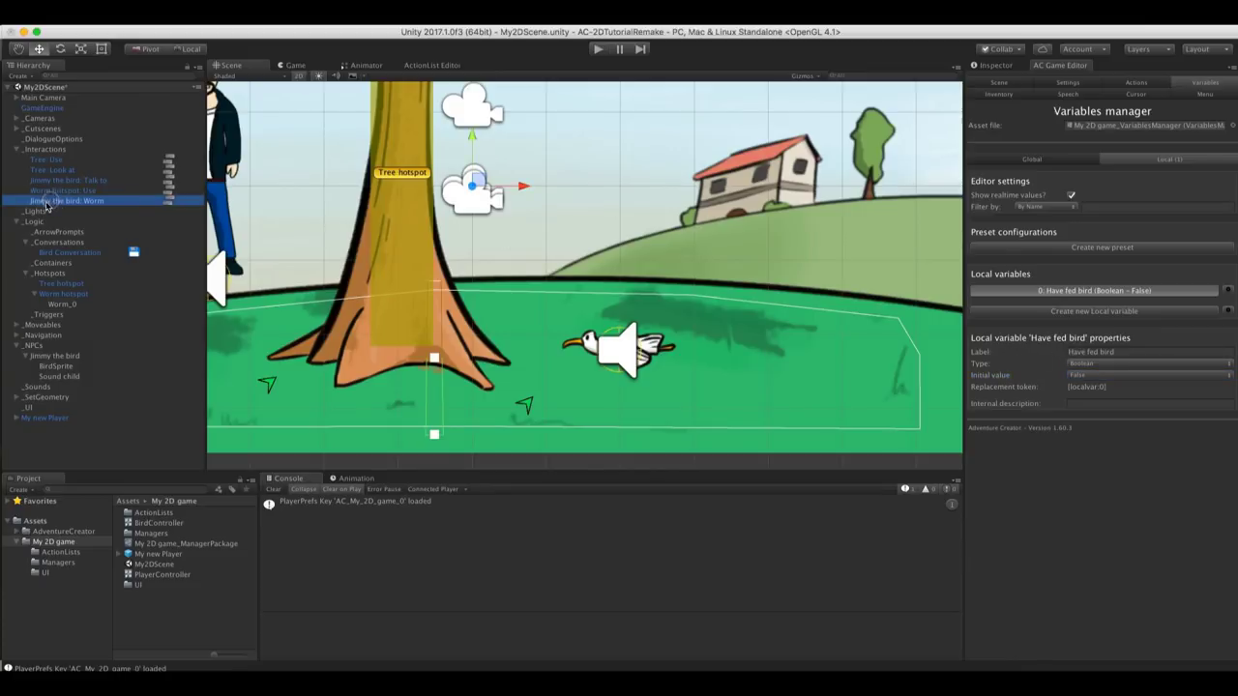
left_click(169, 205)
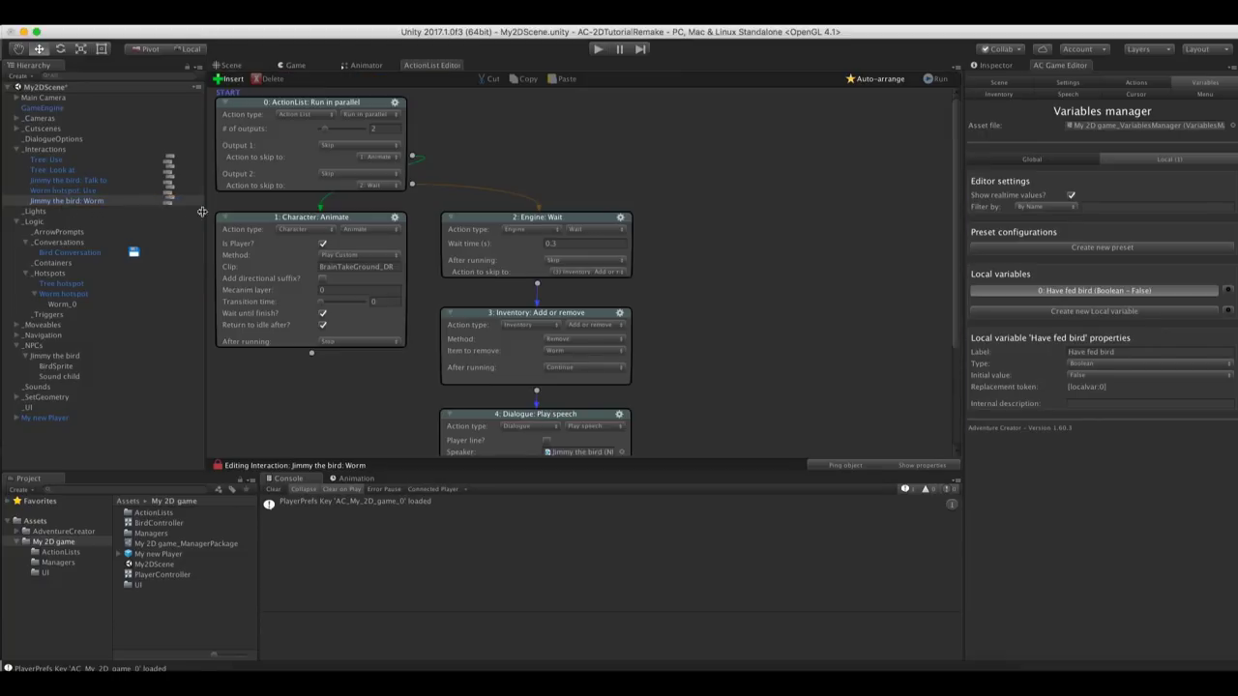
left_click_drag(958, 221, 958, 312)
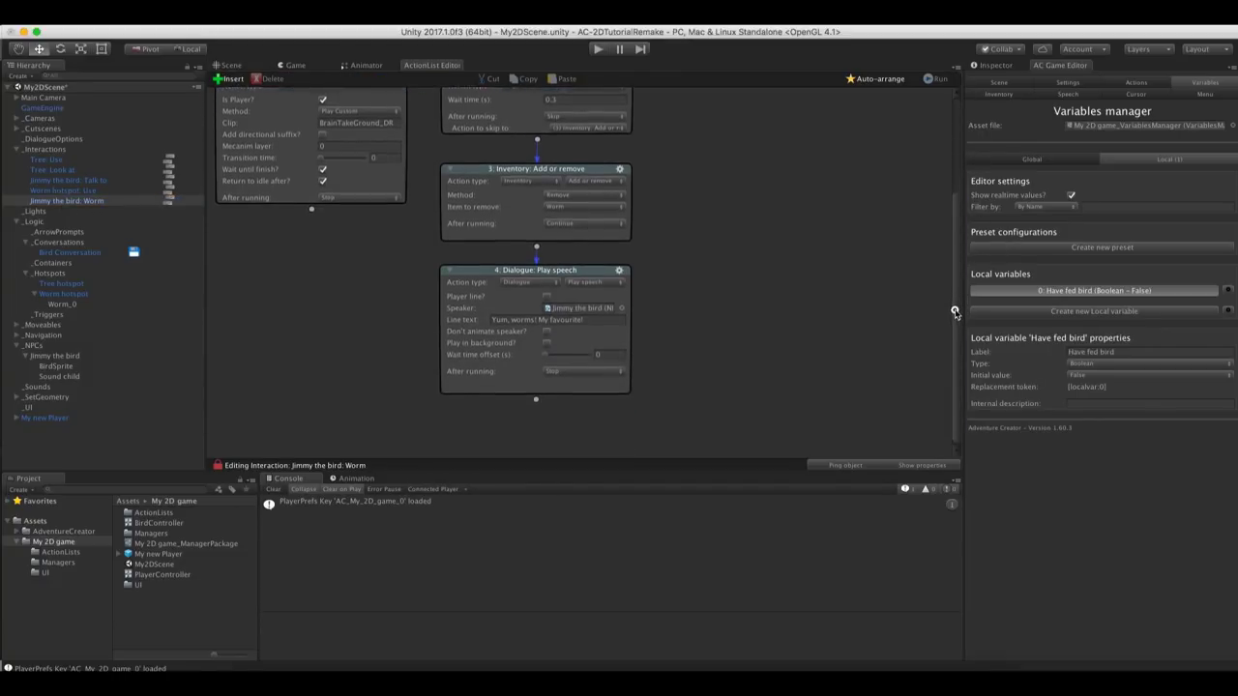
left_click(537, 400)
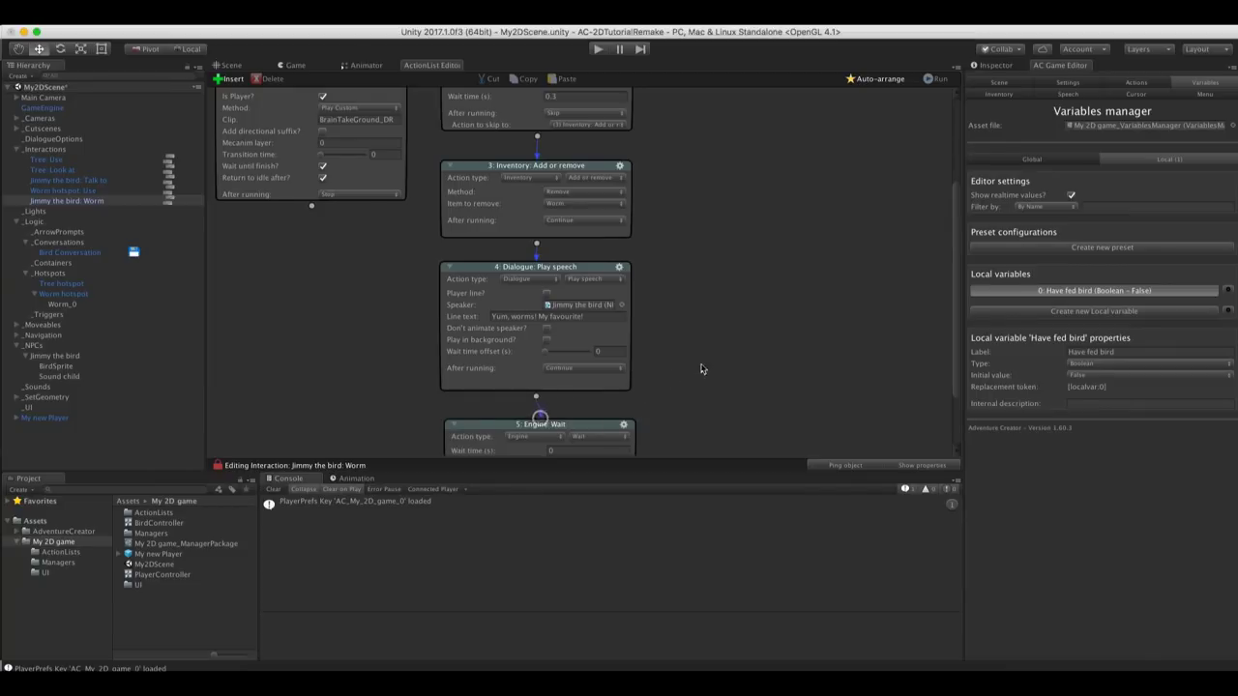
scroll(702, 319, "down", 4)
left_click(532, 354)
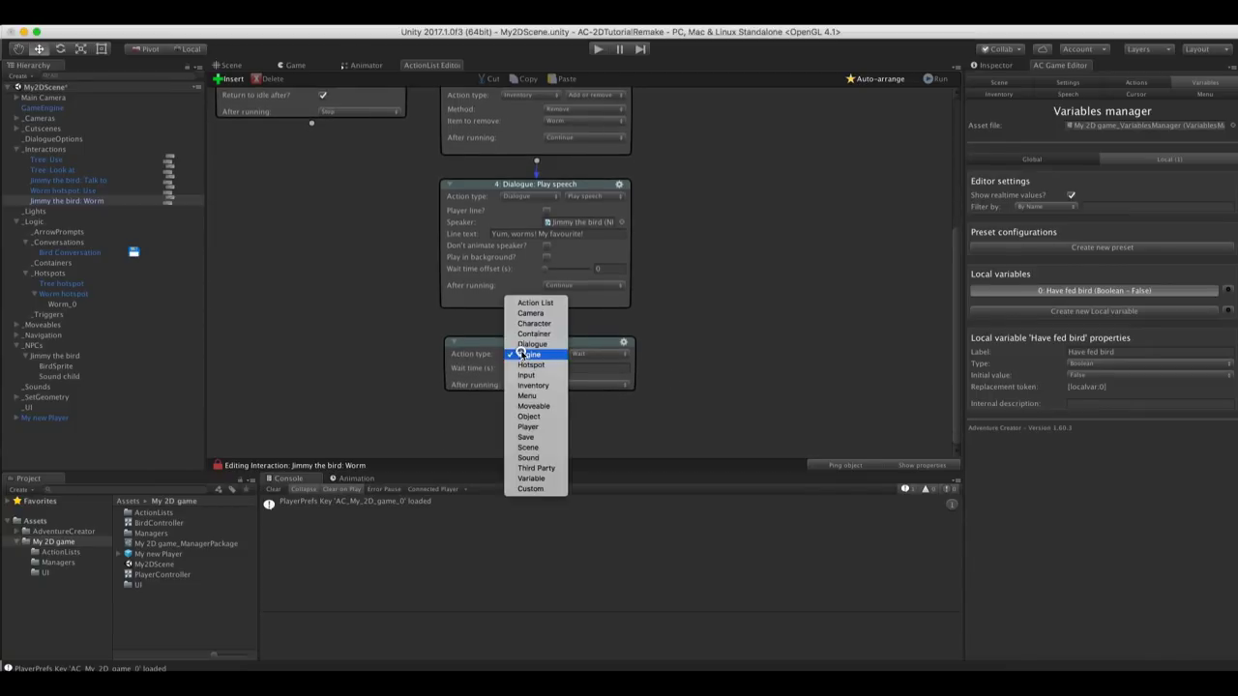
left_click(532, 479)
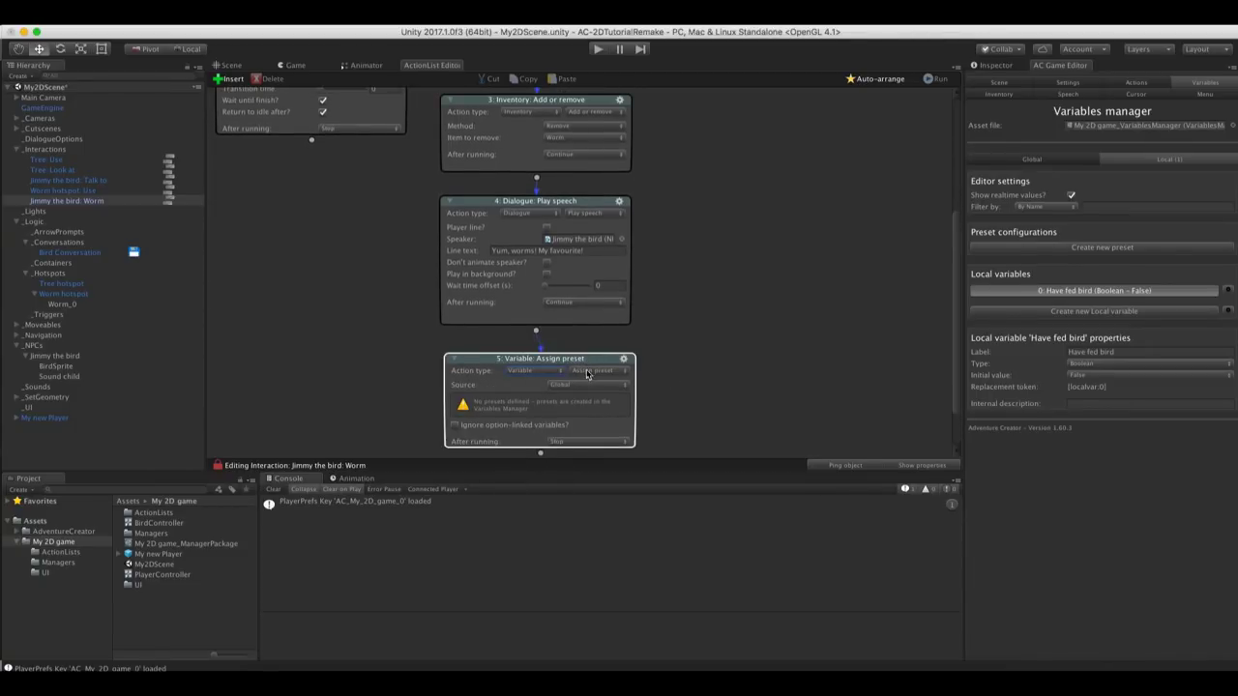
Make it a Variable: Set on local 'Have fed bird' with value True, then enter Play mode
left_click(586, 371)
left_click(589, 431)
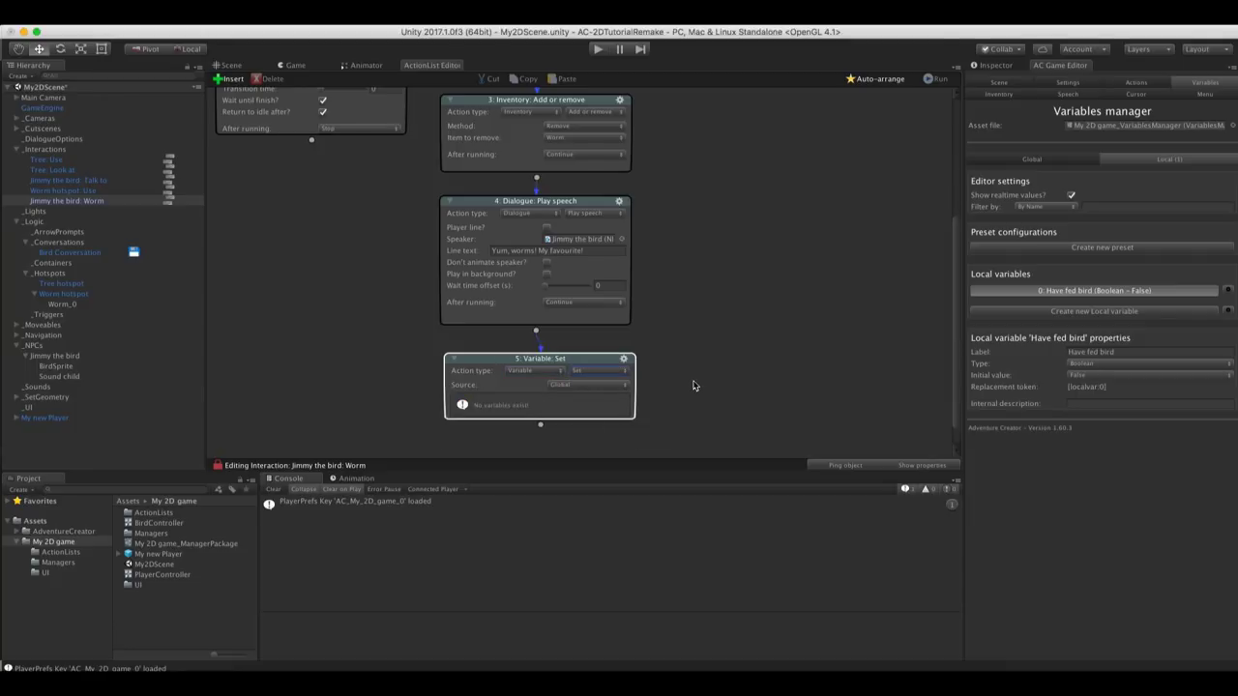
left_click(586, 385)
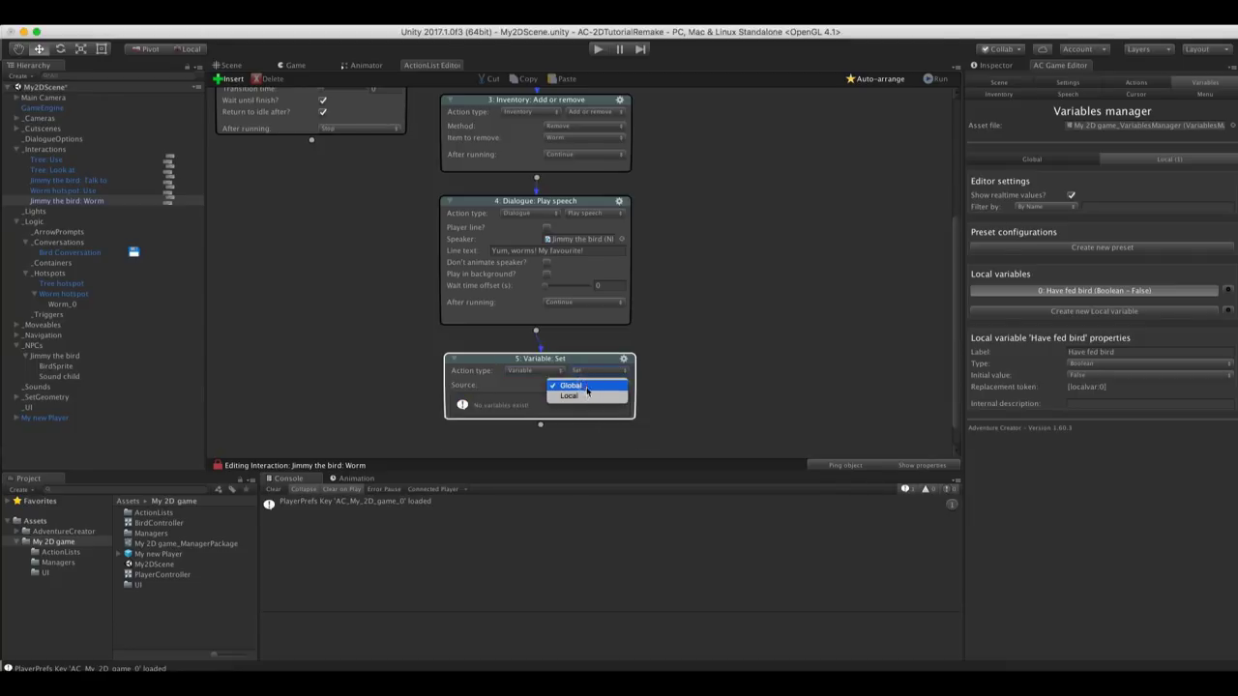
left_click(587, 397)
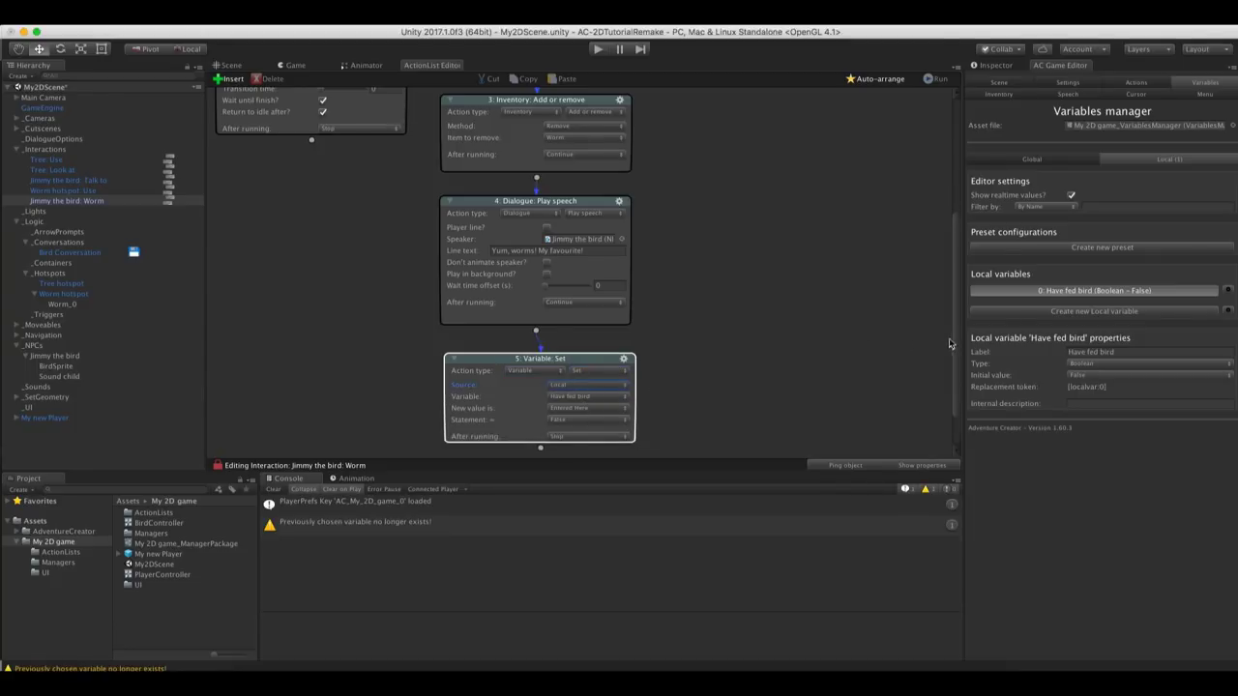
scroll(953, 353, "down", 3)
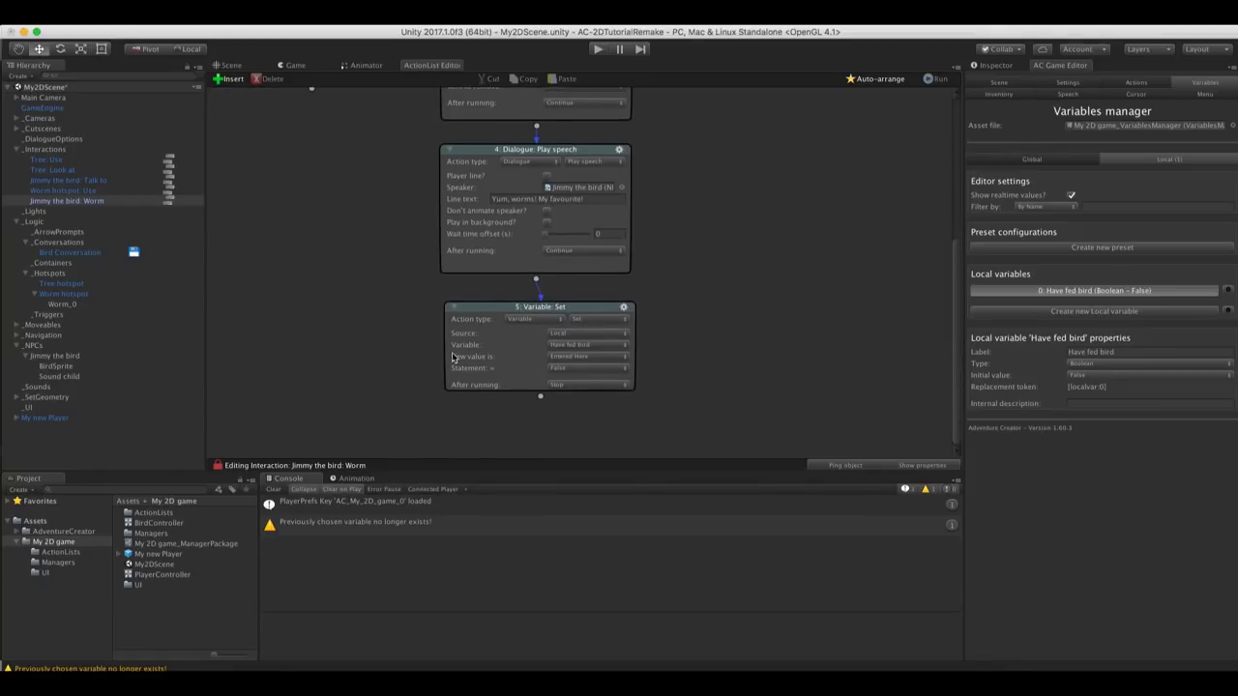
left_click(598, 347)
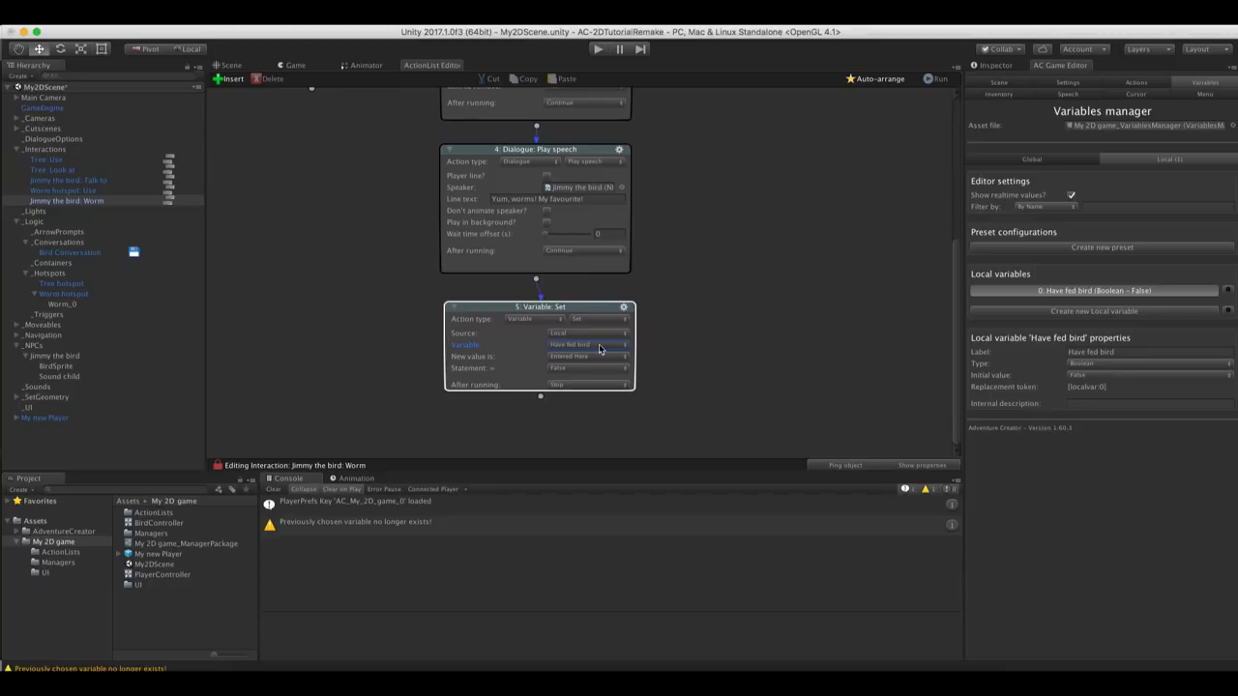
left_click(580, 368)
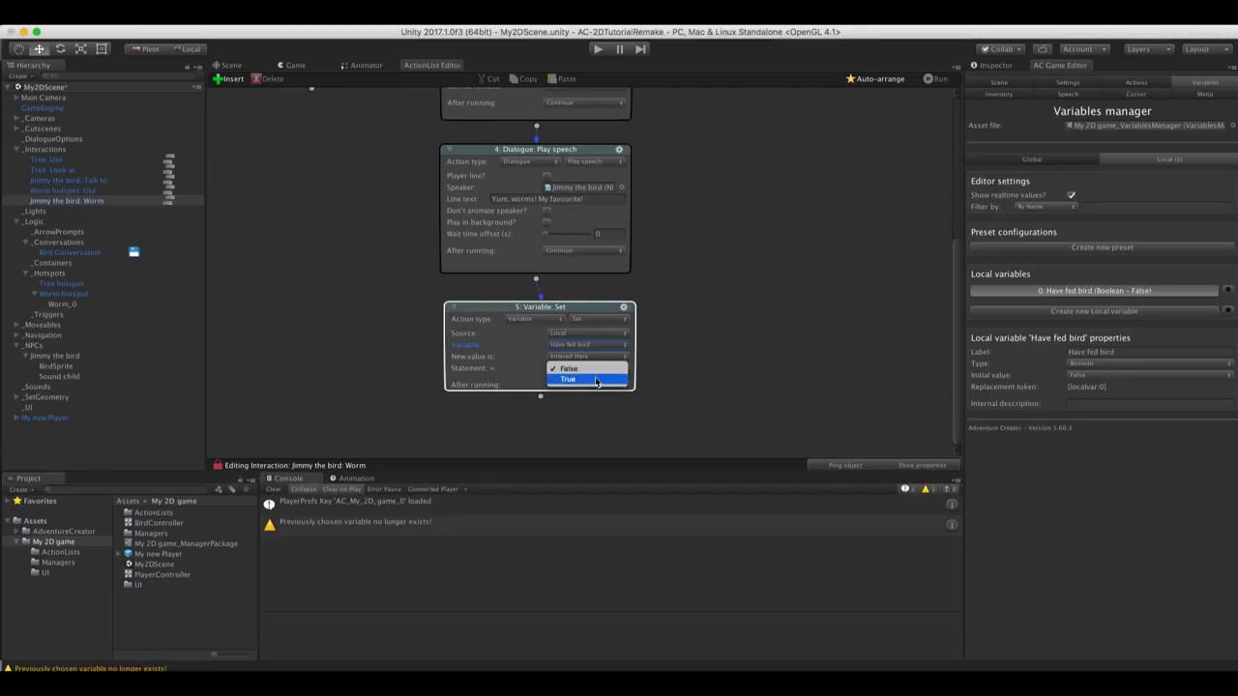
left_click(595, 380)
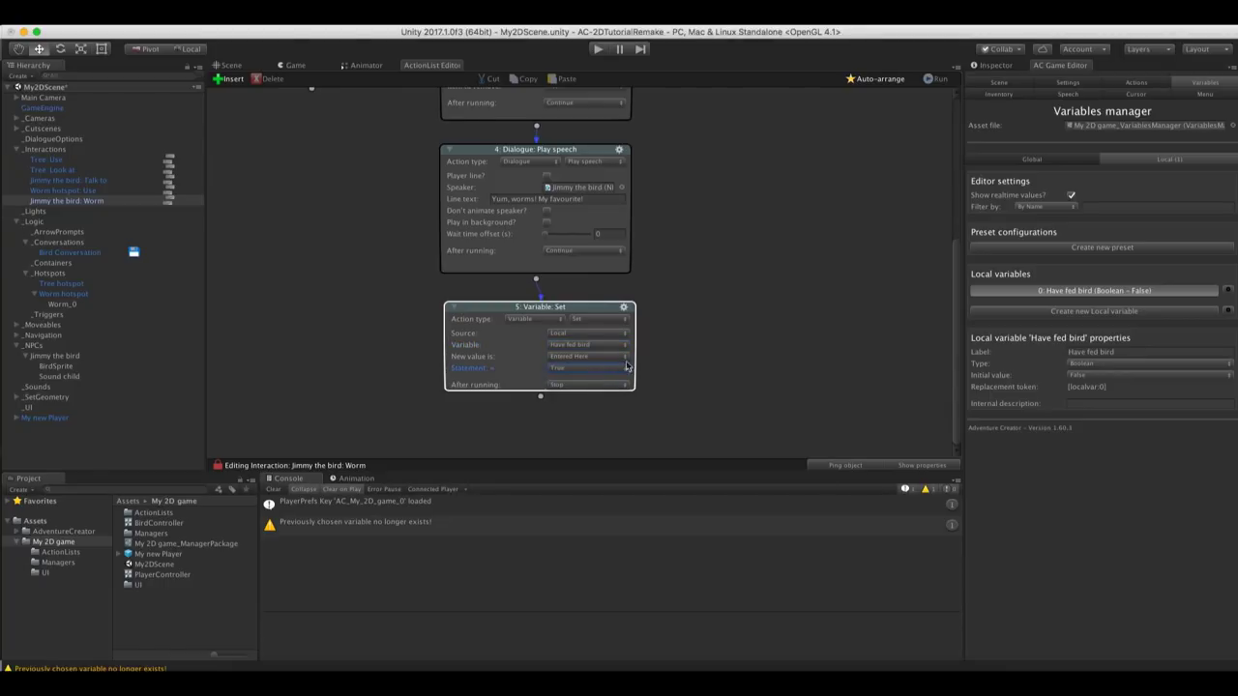
left_click(668, 357)
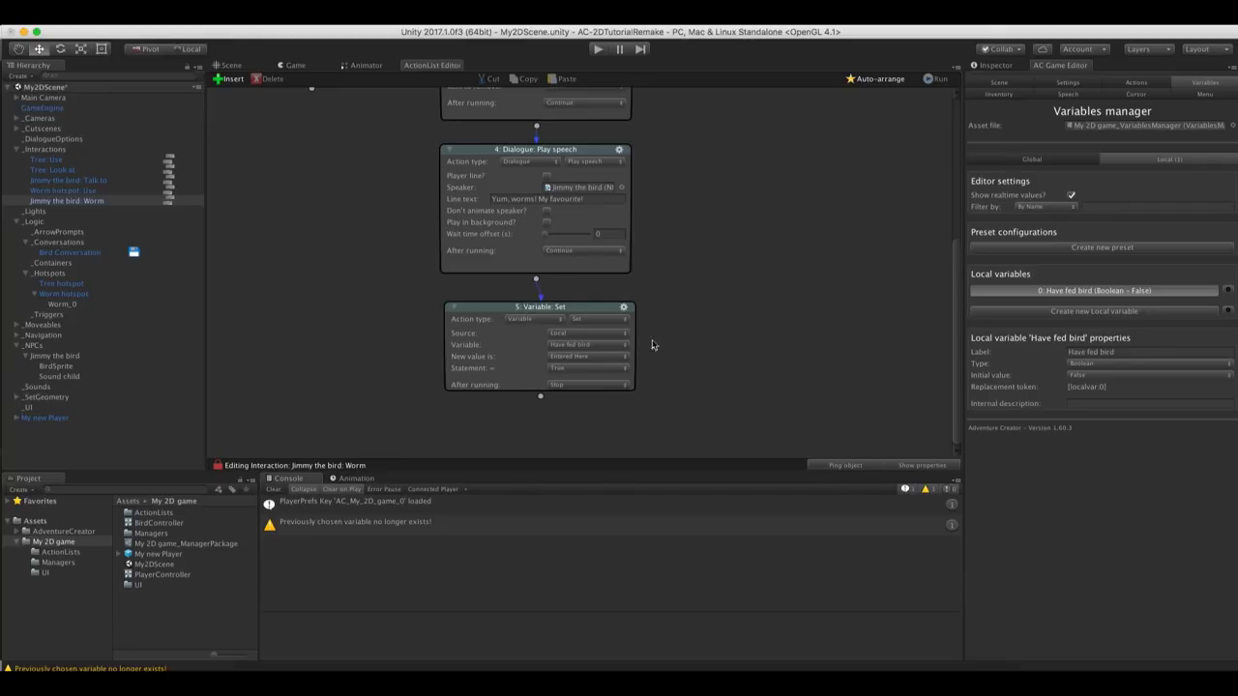
left_click(598, 50)
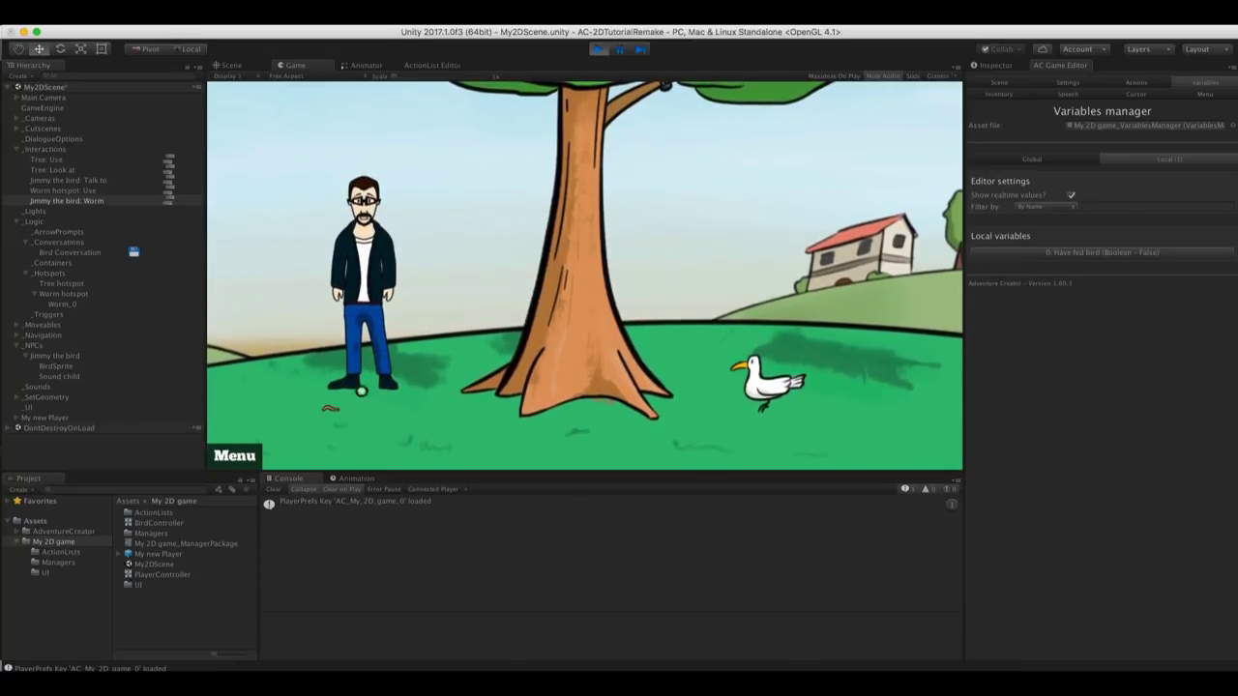
Collect the worm from the grass, select Worm in the inventory and use it on Jimmy the bird
left_click(334, 409)
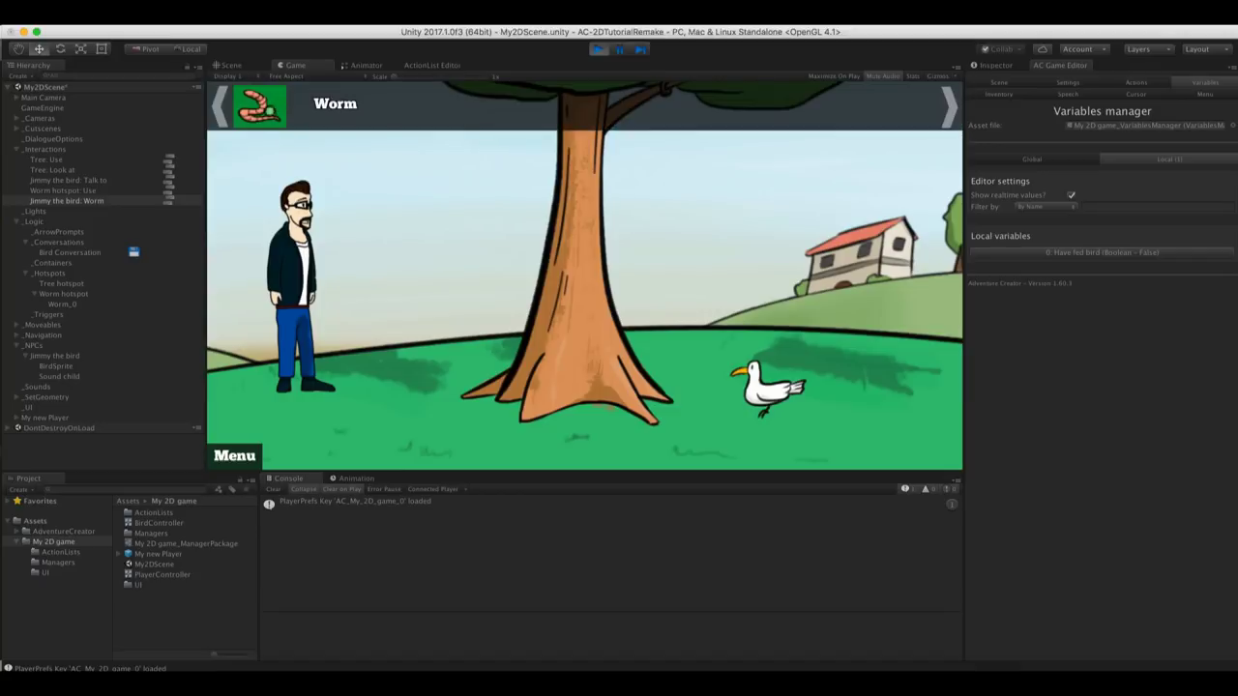
left_click(261, 114)
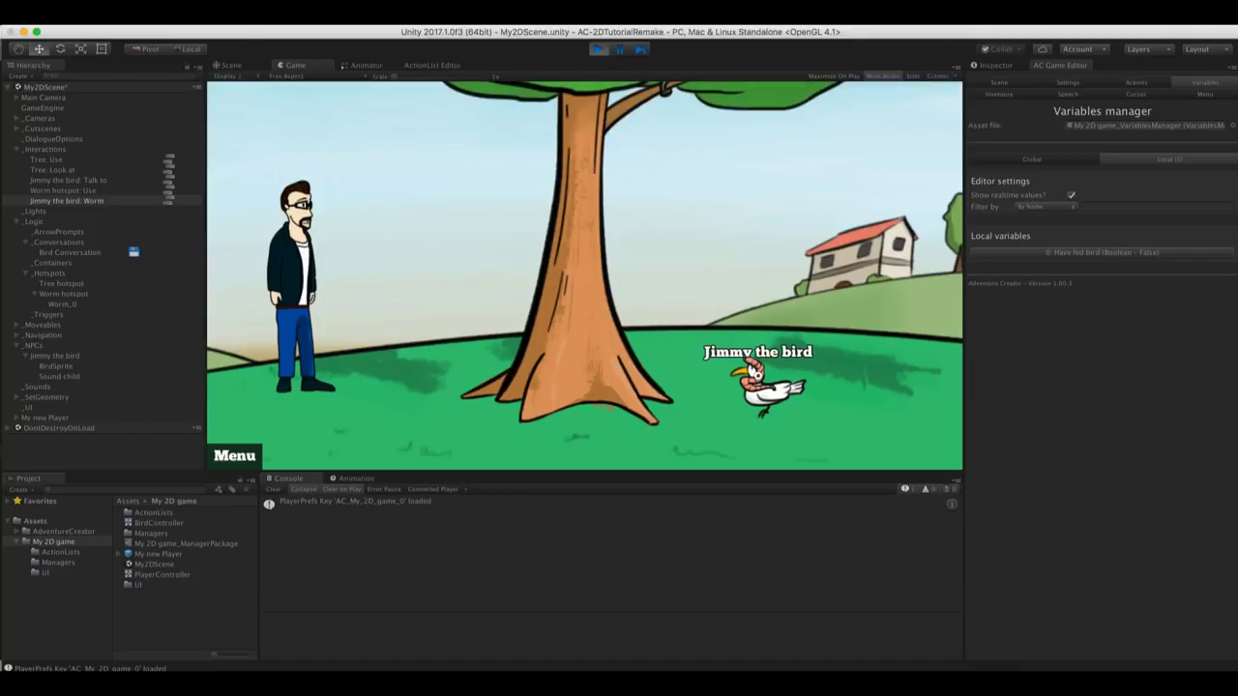
left_click(767, 385)
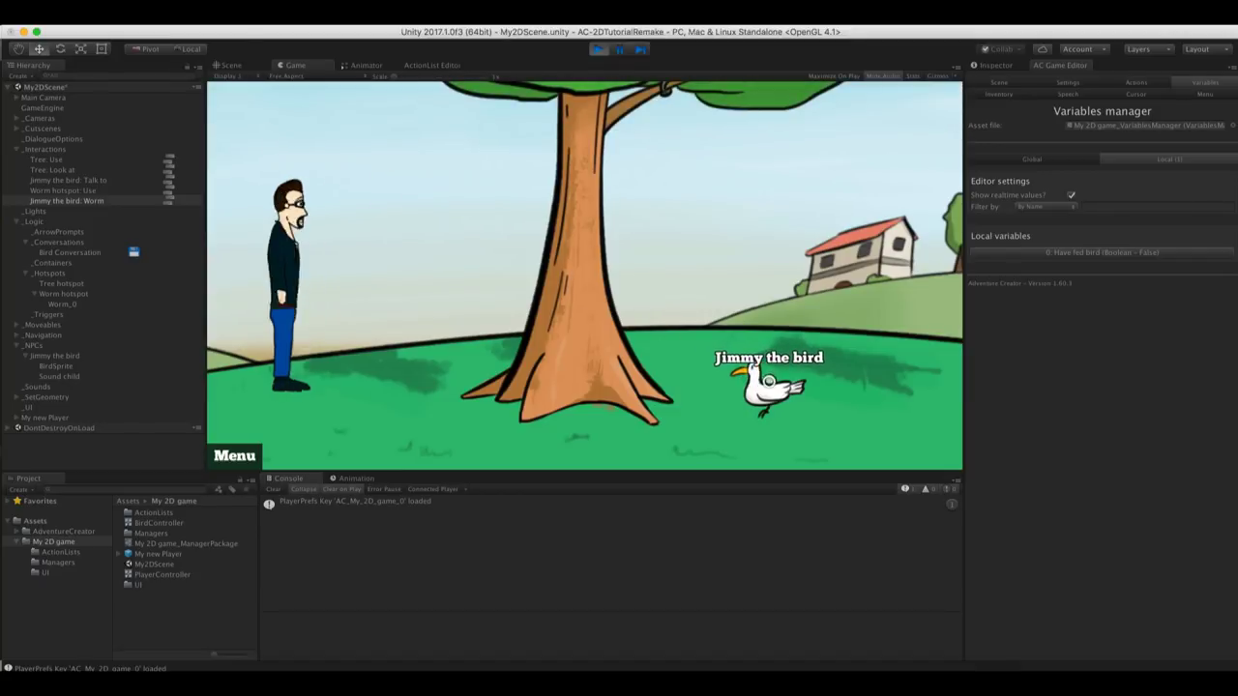
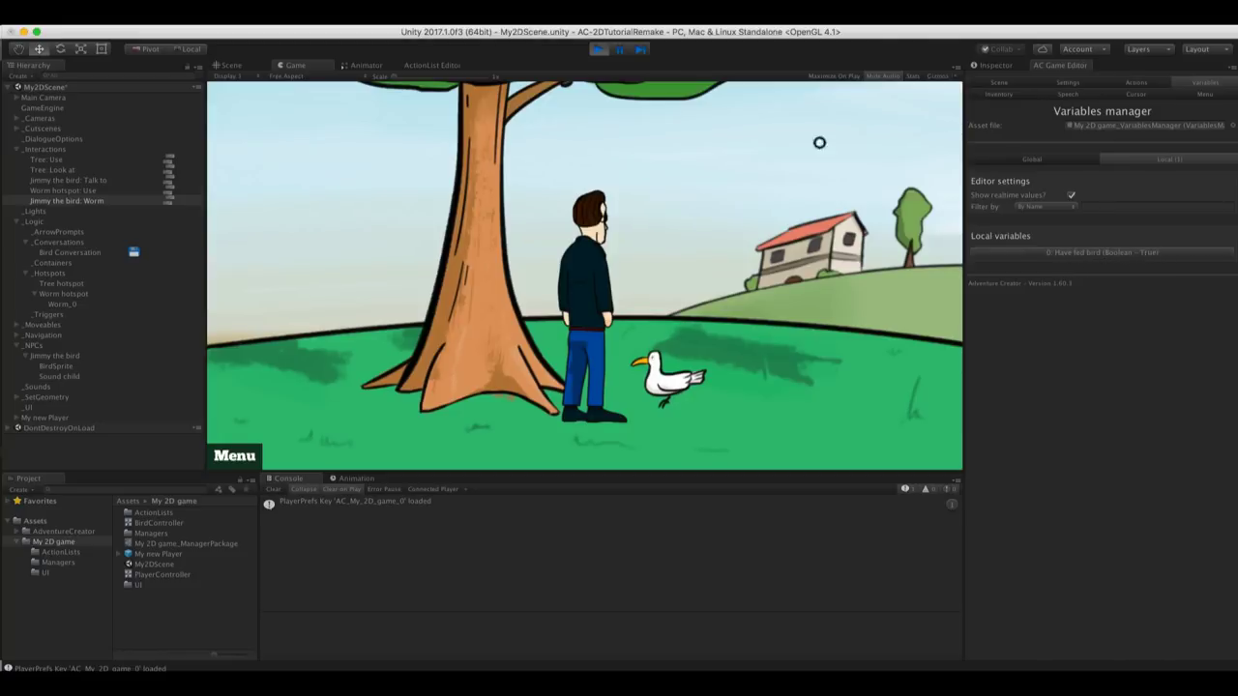
Stop the play-test and open 'Jimmy the bird: Talk to' in the ActionList Editor
left_click(598, 48)
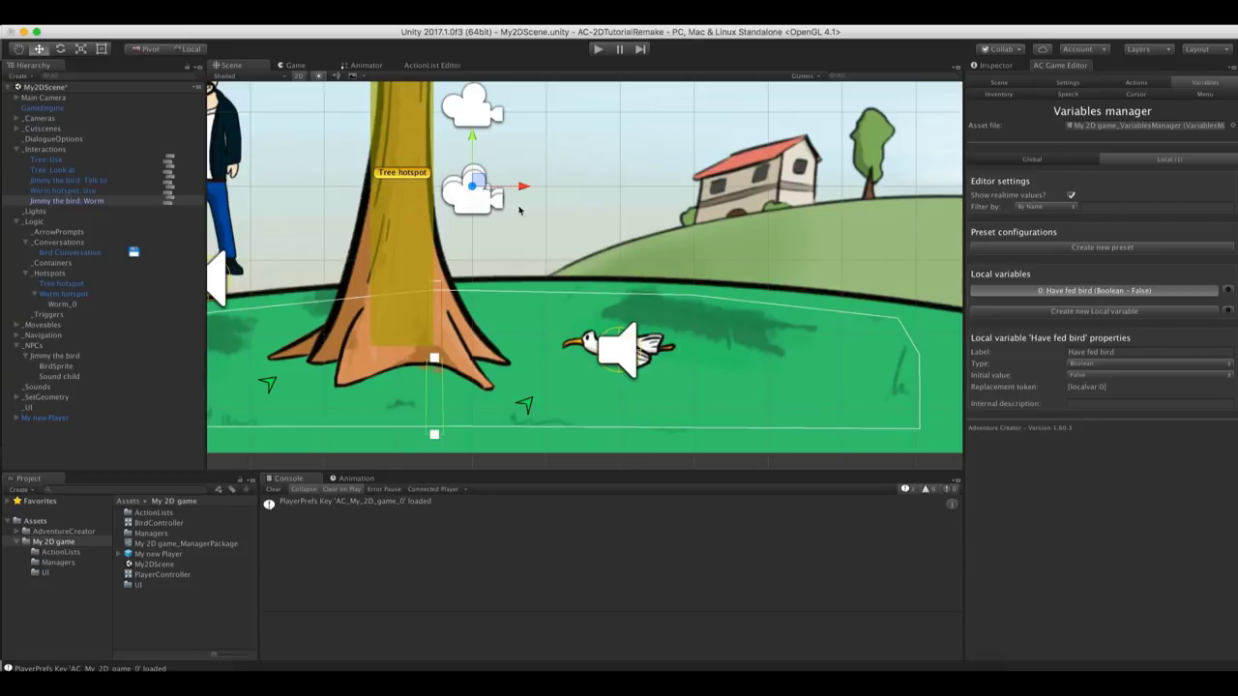
left_click(94, 180)
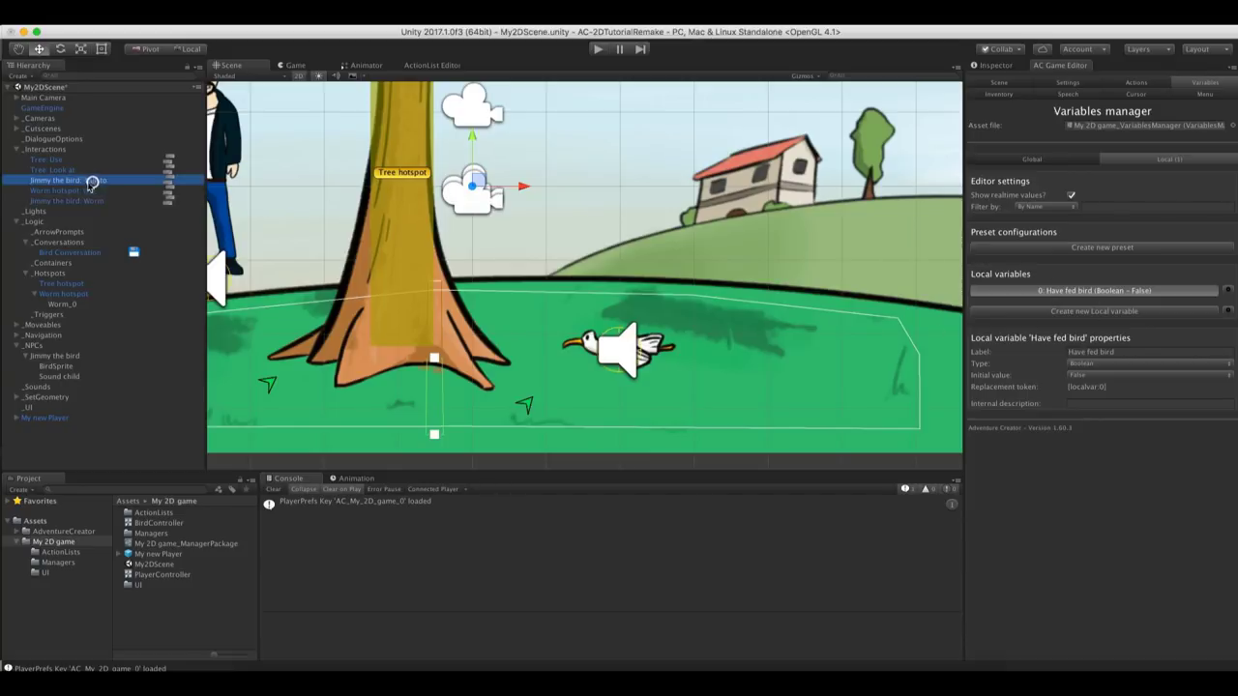
left_click(169, 183)
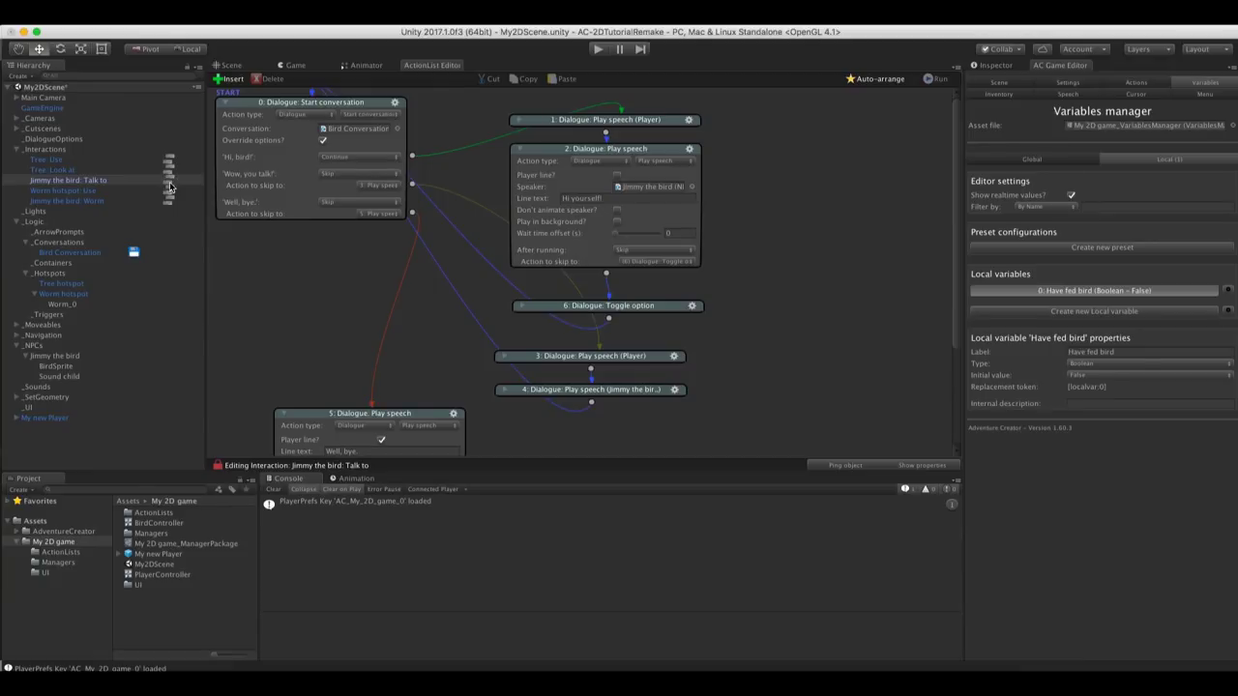
Collapse speech node 2, move Toggle option beneath it, and expand both follow-up speech nodes
left_click(519, 152)
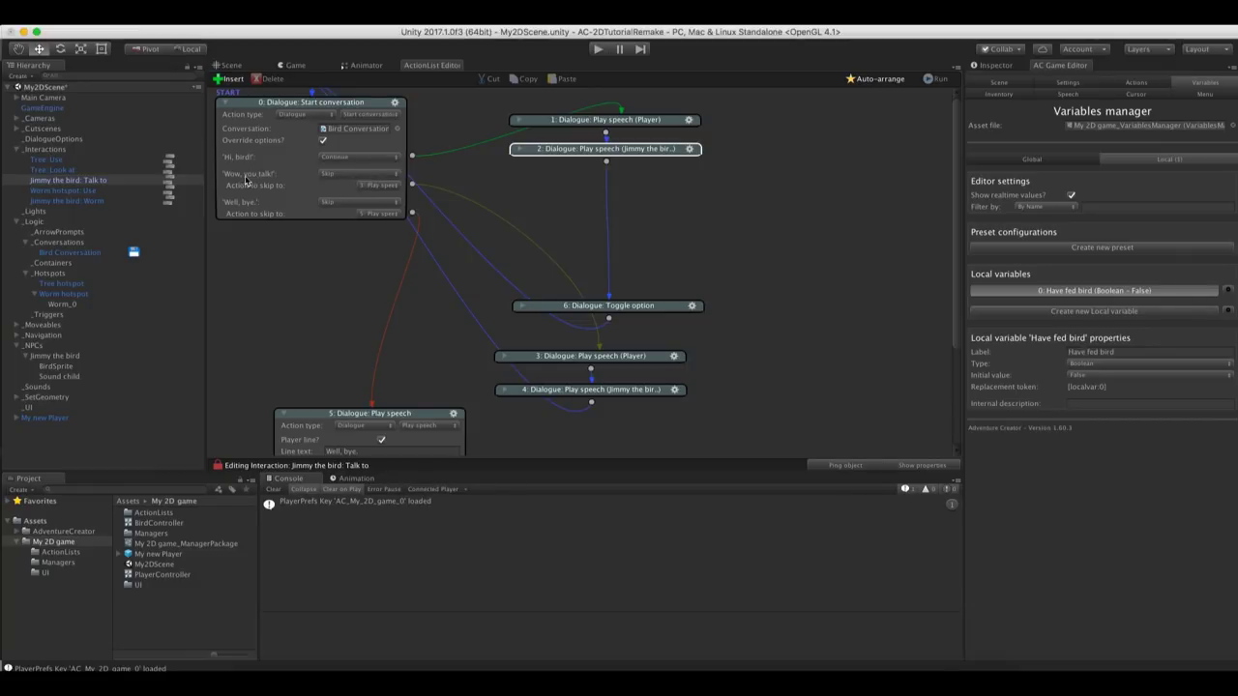
left_click_drag(534, 308, 563, 189)
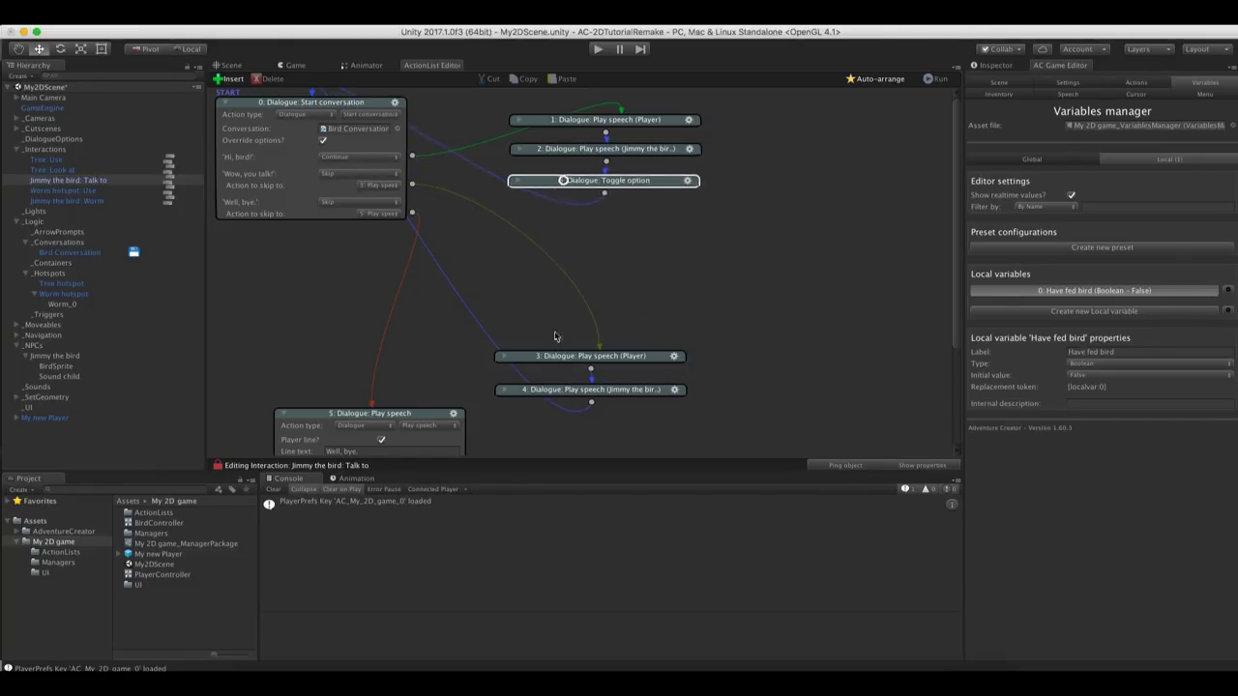
left_click_drag(544, 357, 590, 306)
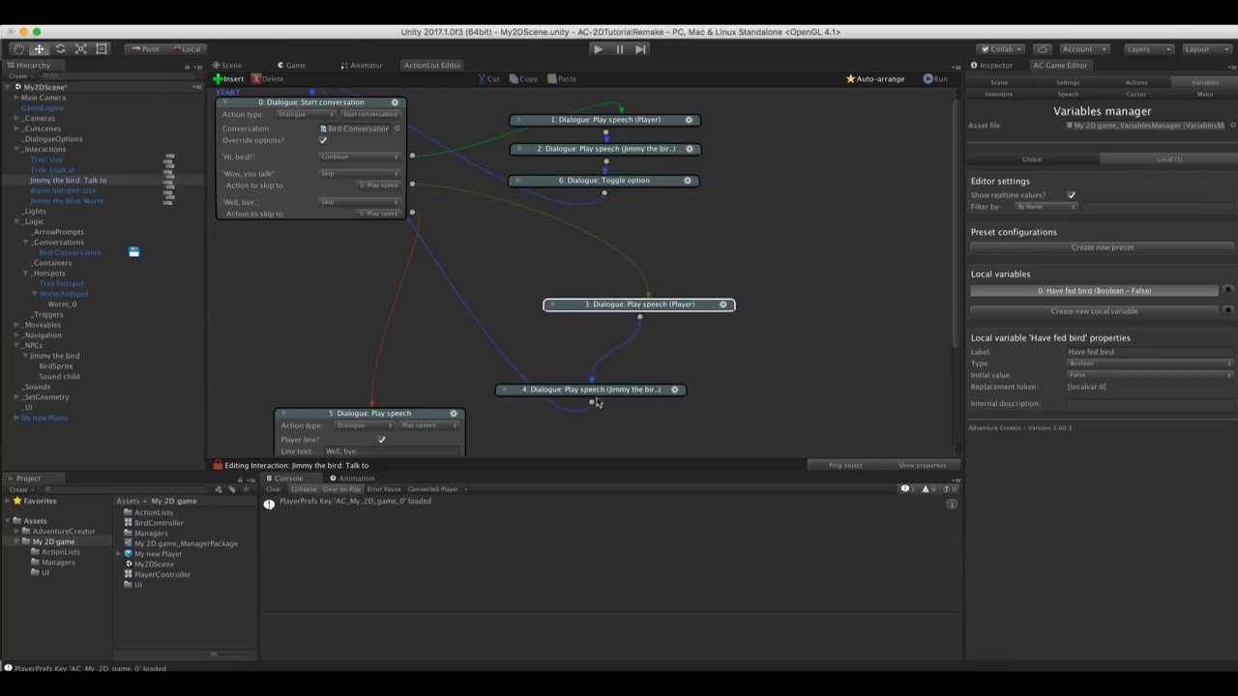
mouse_move(569, 391)
left_mouse_down()
mouse_move(613, 354)
mouse_move(576, 350)
mouse_move(586, 384)
left_mouse_up()
left_click(568, 349)
left_click(586, 311)
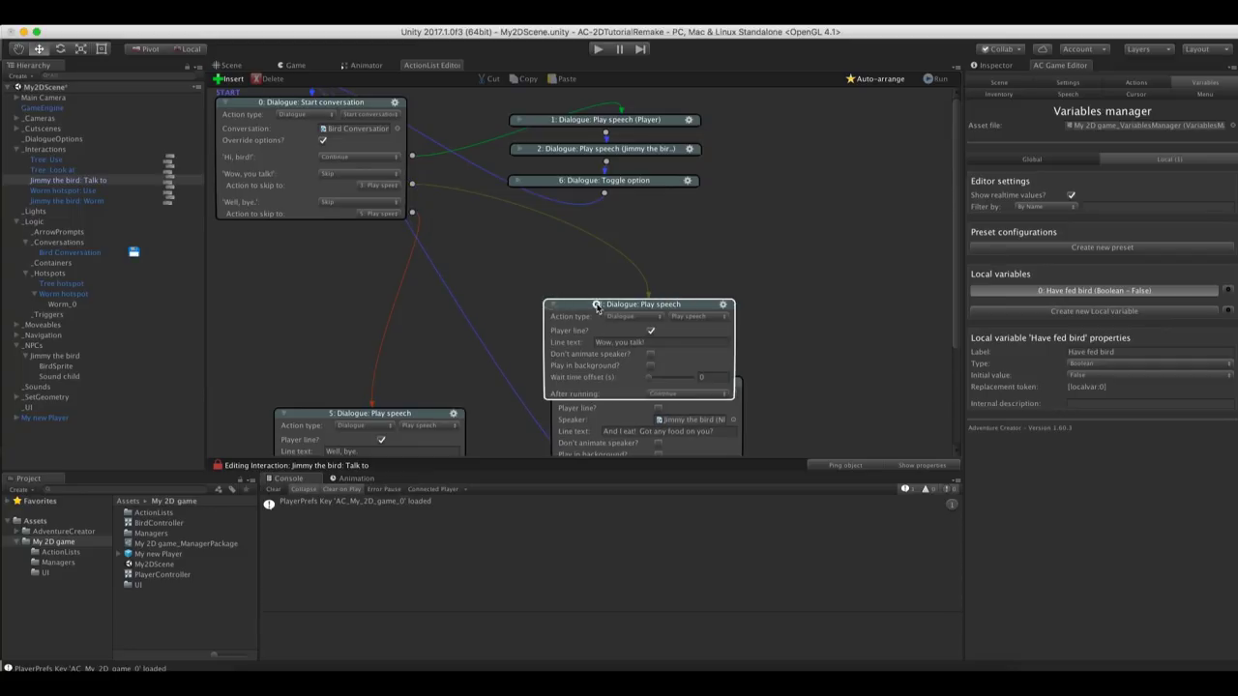
left_click_drag(596, 306, 601, 259)
Stack the 'Wow, you talk!' node neatly above the bird's food-question node
scroll(647, 319, "down", 2)
left_click(626, 348)
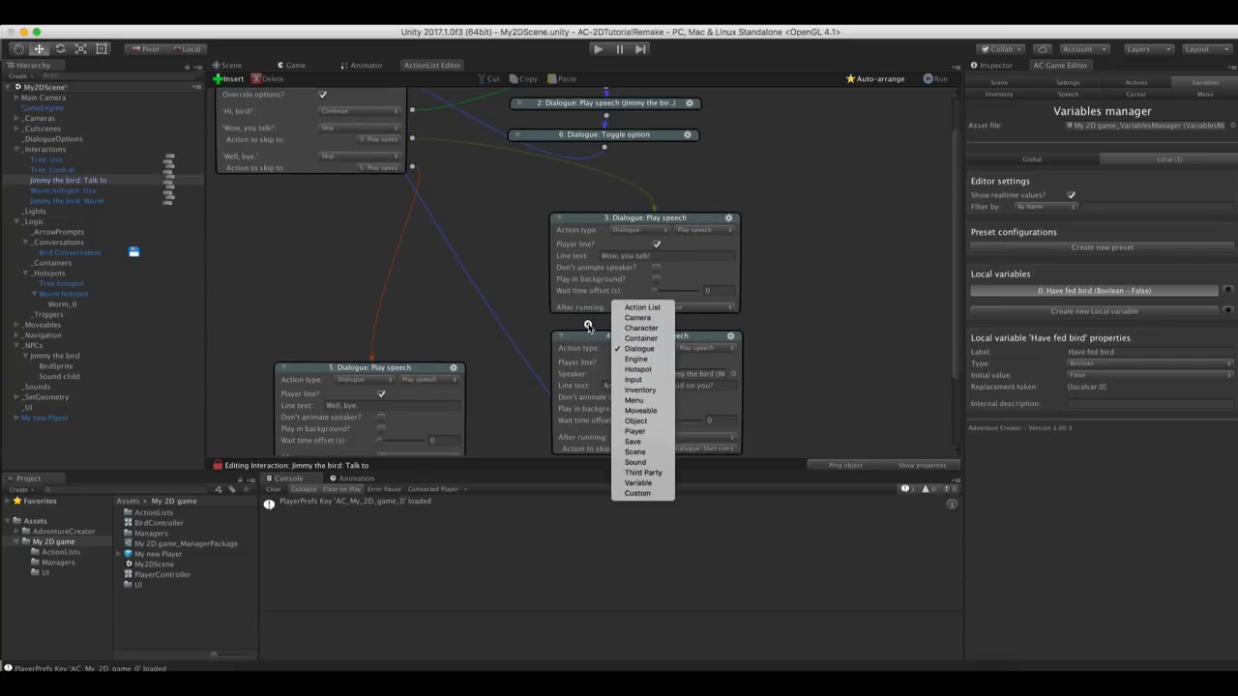
left_click(583, 344)
left_click_drag(590, 350, 612, 371)
left_click_drag(591, 226, 615, 214)
scroll(841, 329, "down", 3)
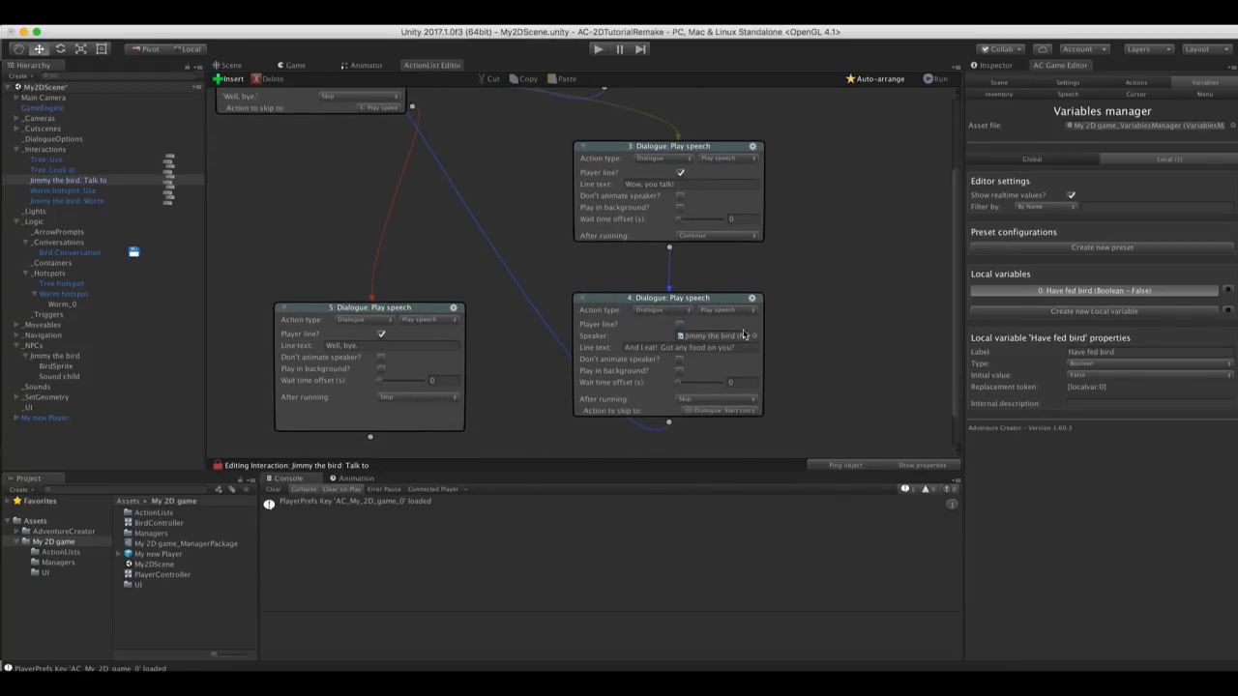
left_click_drag(729, 302, 741, 333)
Insert a new action after the 'Wow, you talk!' node and make room for it
left_click(754, 146)
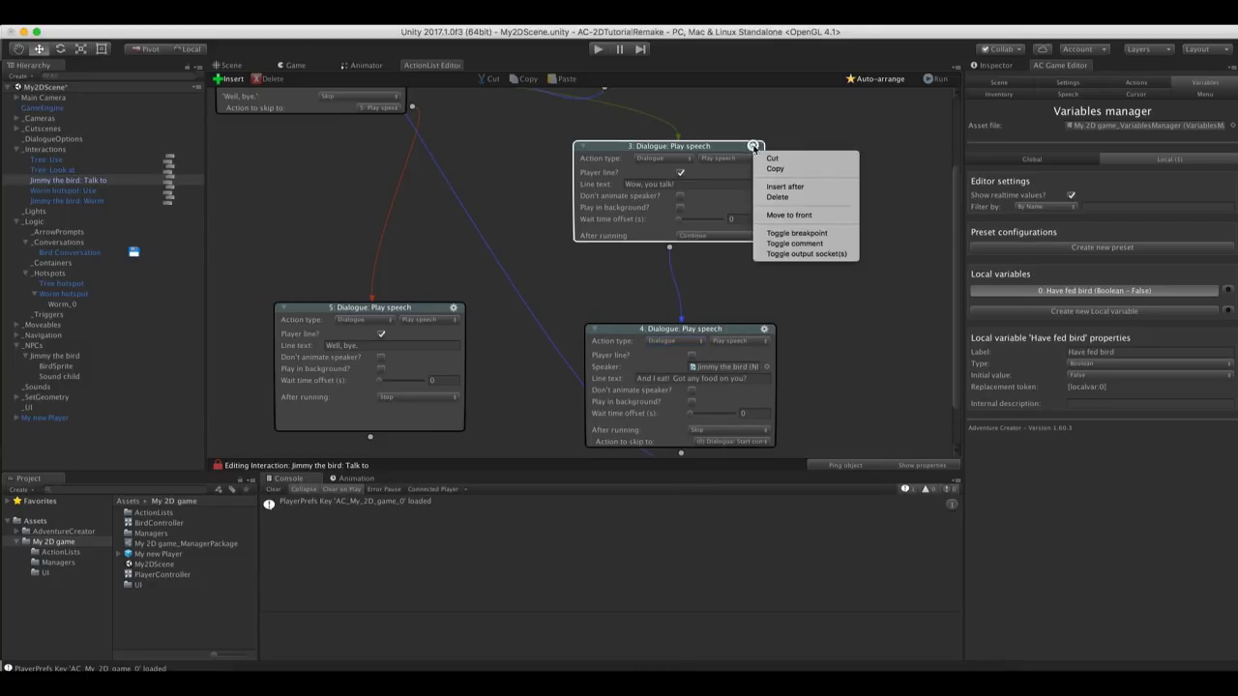
left_click(784, 187)
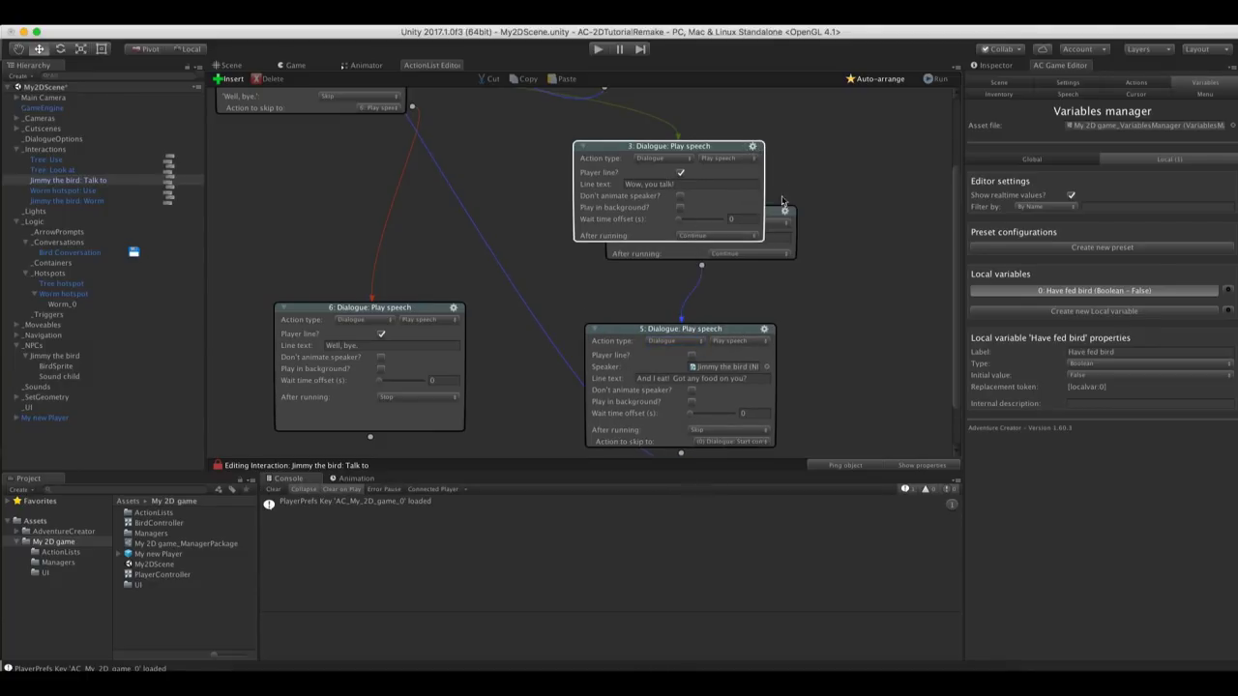
left_click_drag(773, 215, 771, 248)
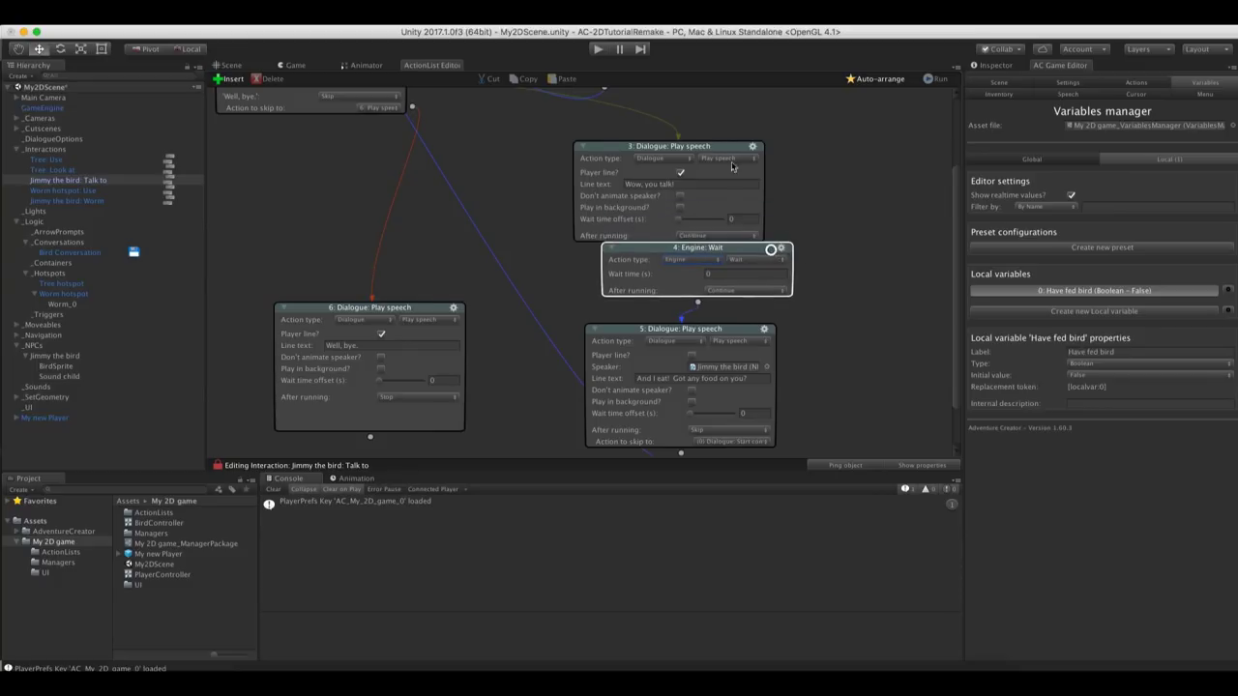
left_click_drag(731, 166, 736, 132)
left_click_drag(704, 333, 714, 342)
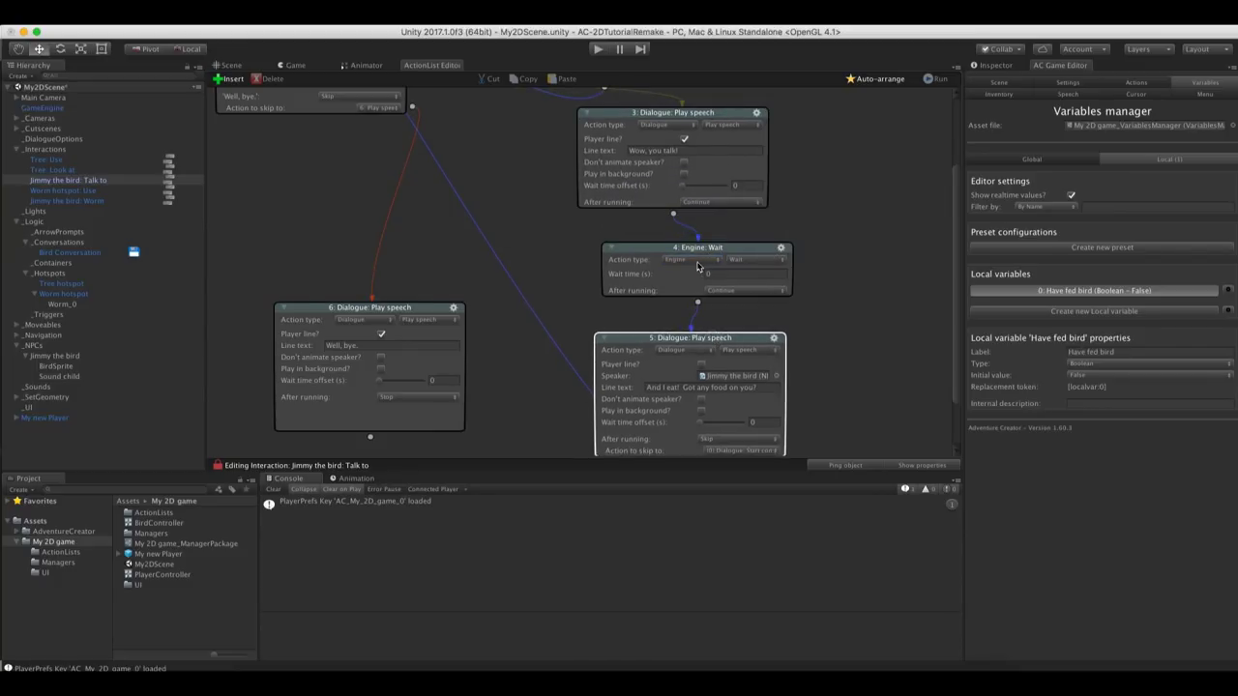
Make the new action a Variable: Check on a Local variable, Have fed bird
left_click(697, 263)
left_click(694, 386)
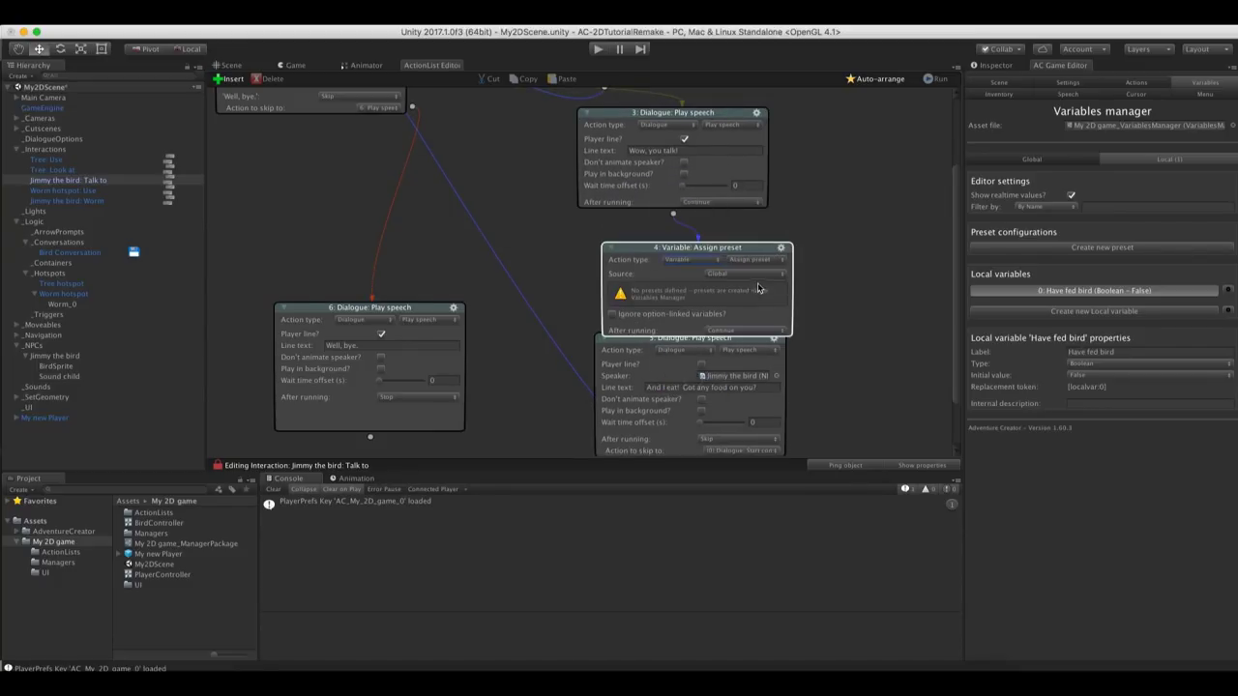
left_click(754, 259)
left_click(750, 270)
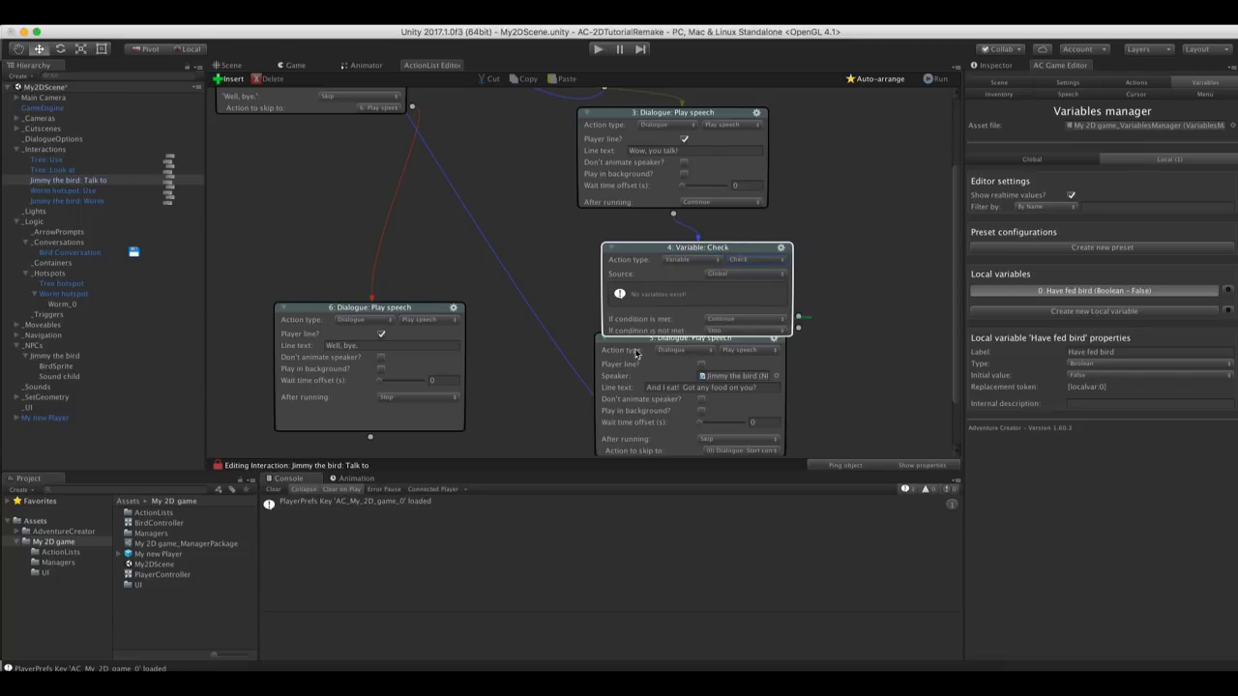
left_click_drag(623, 346, 632, 374)
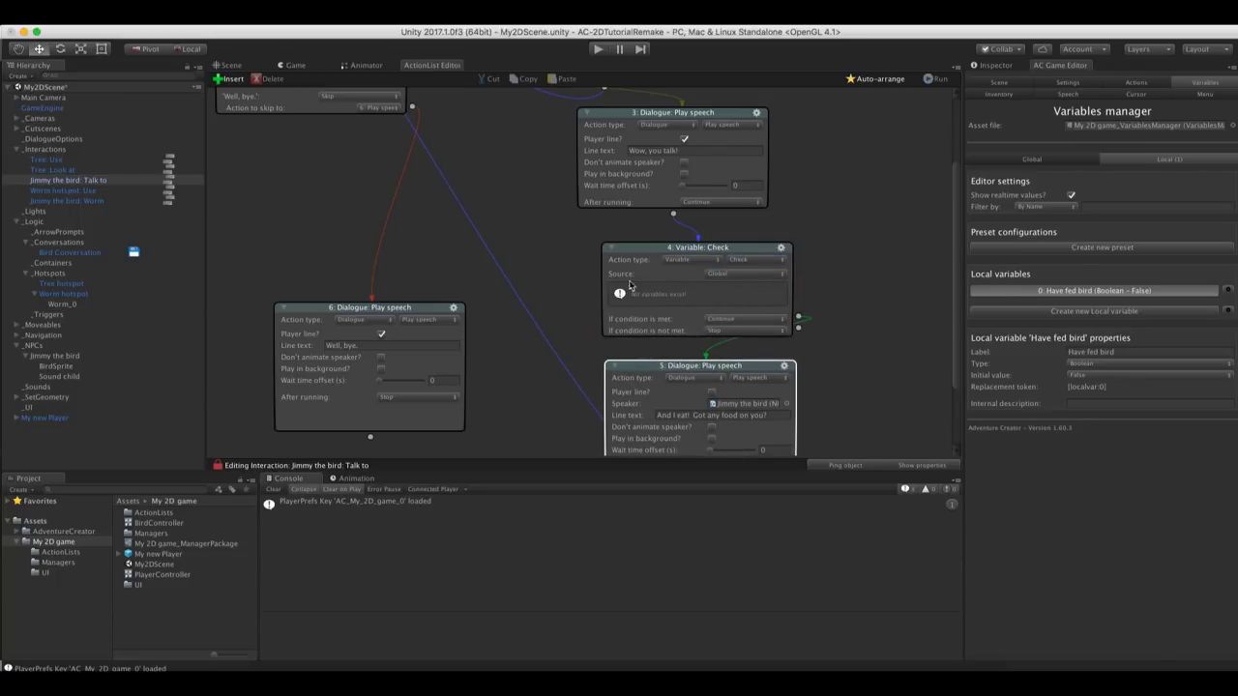
left_click(726, 276)
left_click(725, 285)
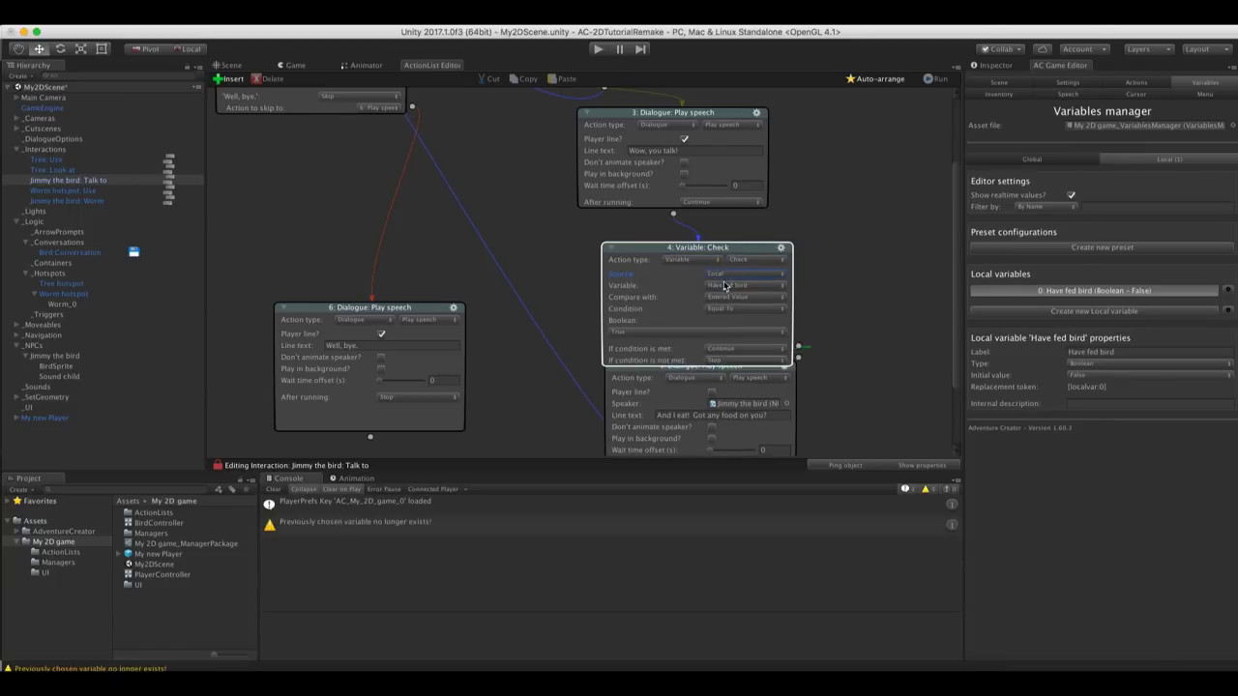
left_click_drag(628, 377, 628, 409)
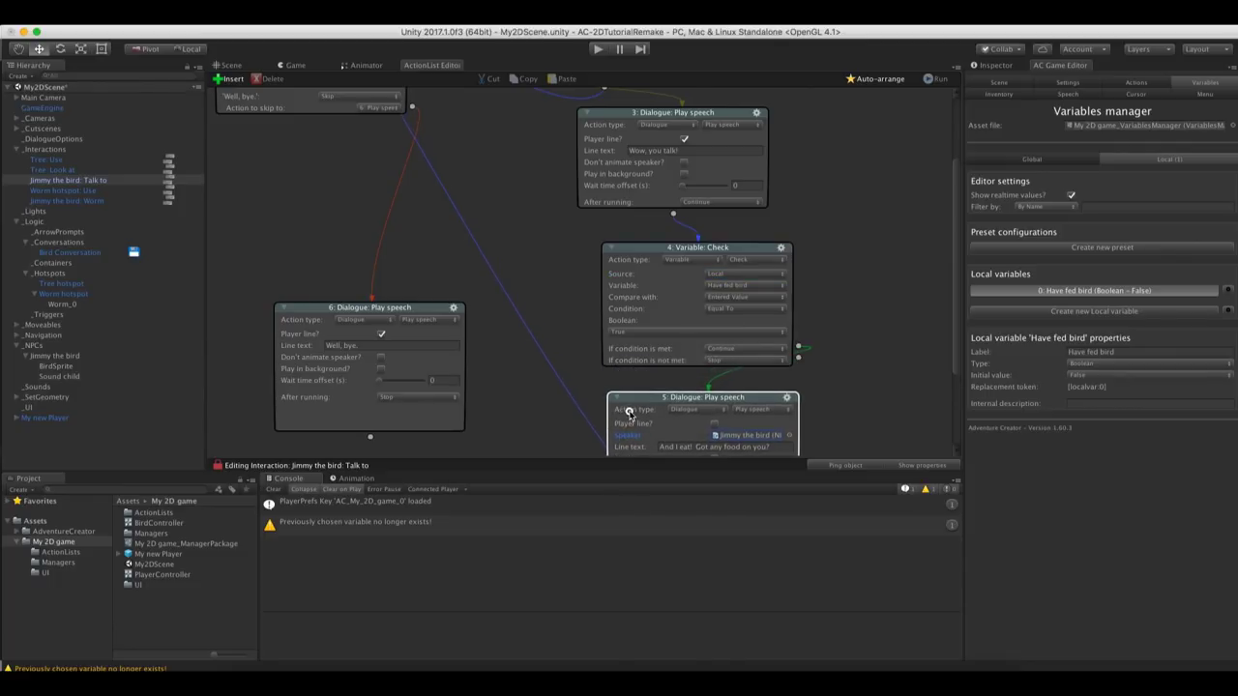
Link the check's not-met branch to the food question and add a new action on the met branch
scroll(842, 321, "down", 2)
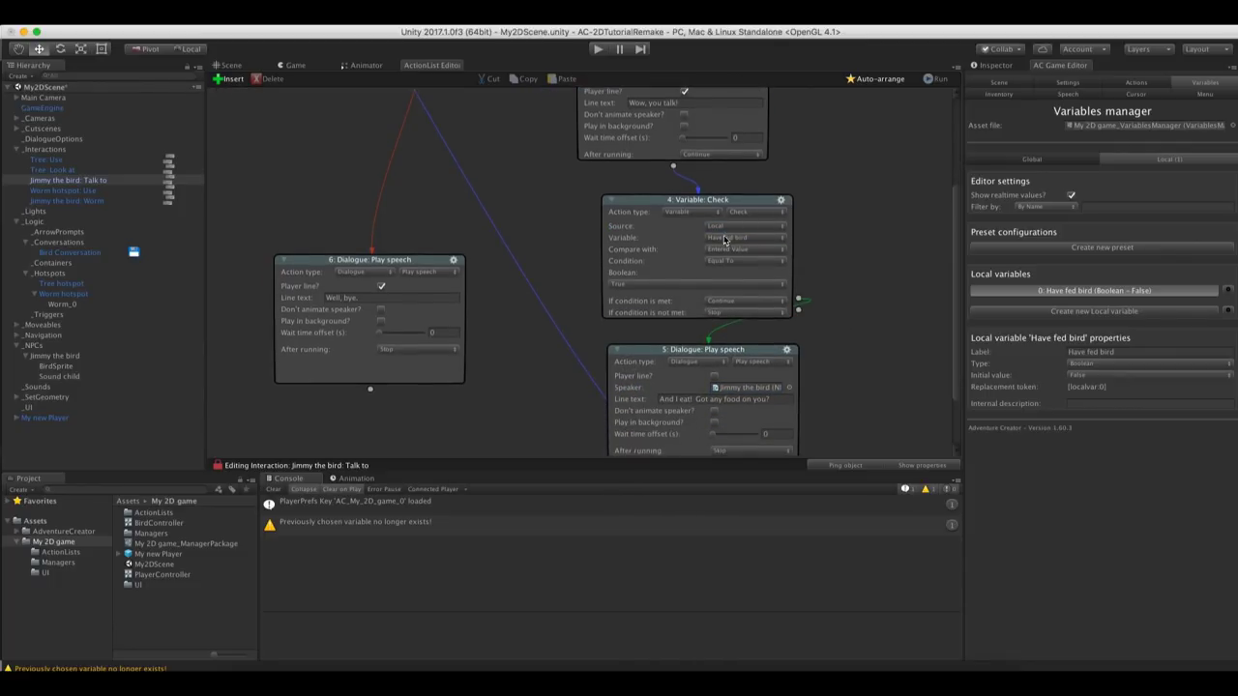
left_click_drag(703, 207, 697, 202)
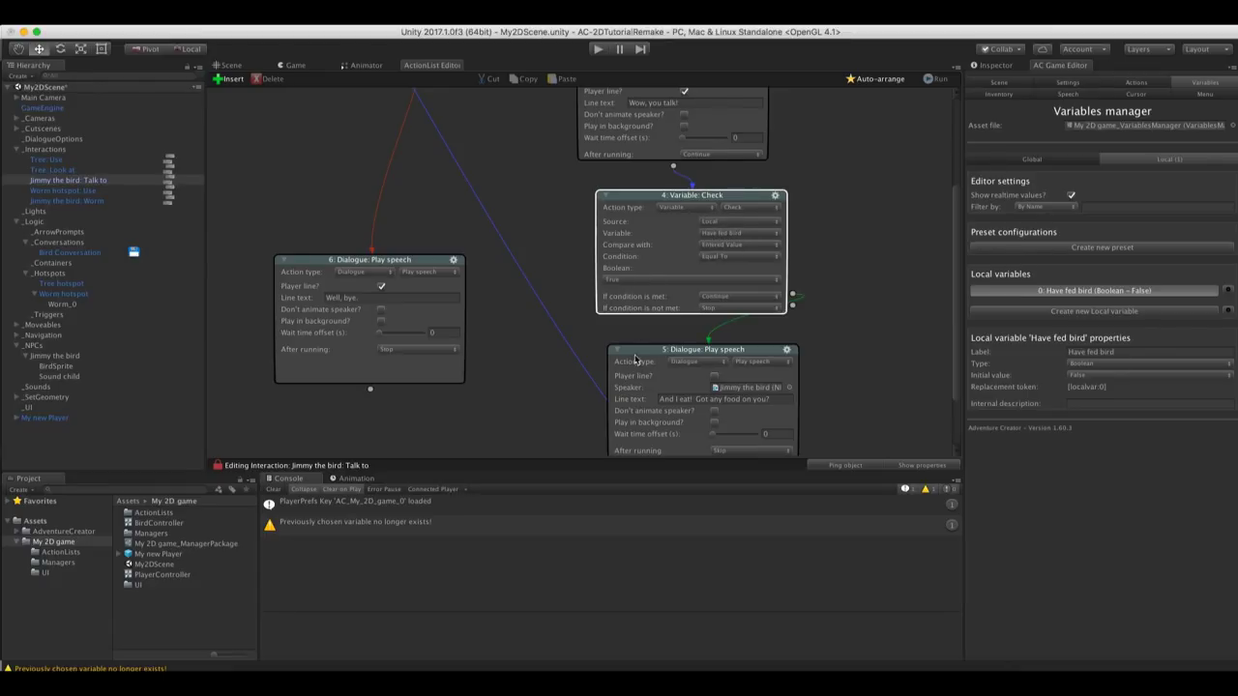
left_click_drag(636, 360, 649, 369)
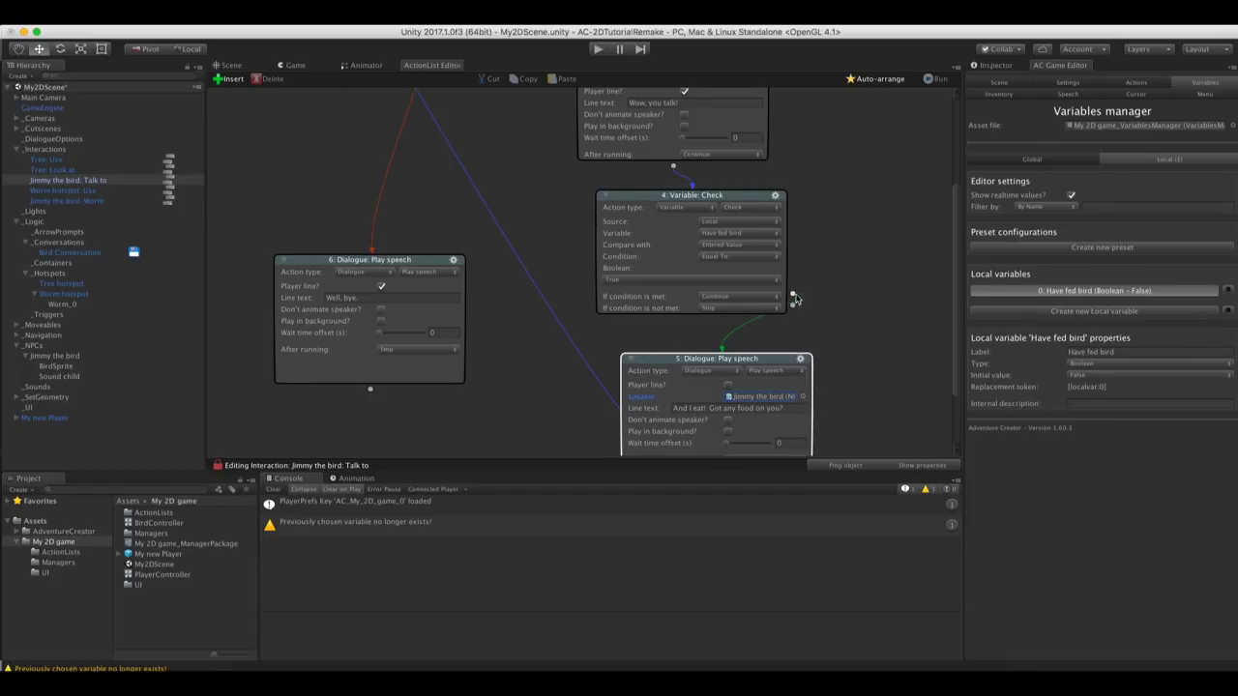
left_click_drag(795, 299, 838, 295)
scroll(838, 295, "down", 1)
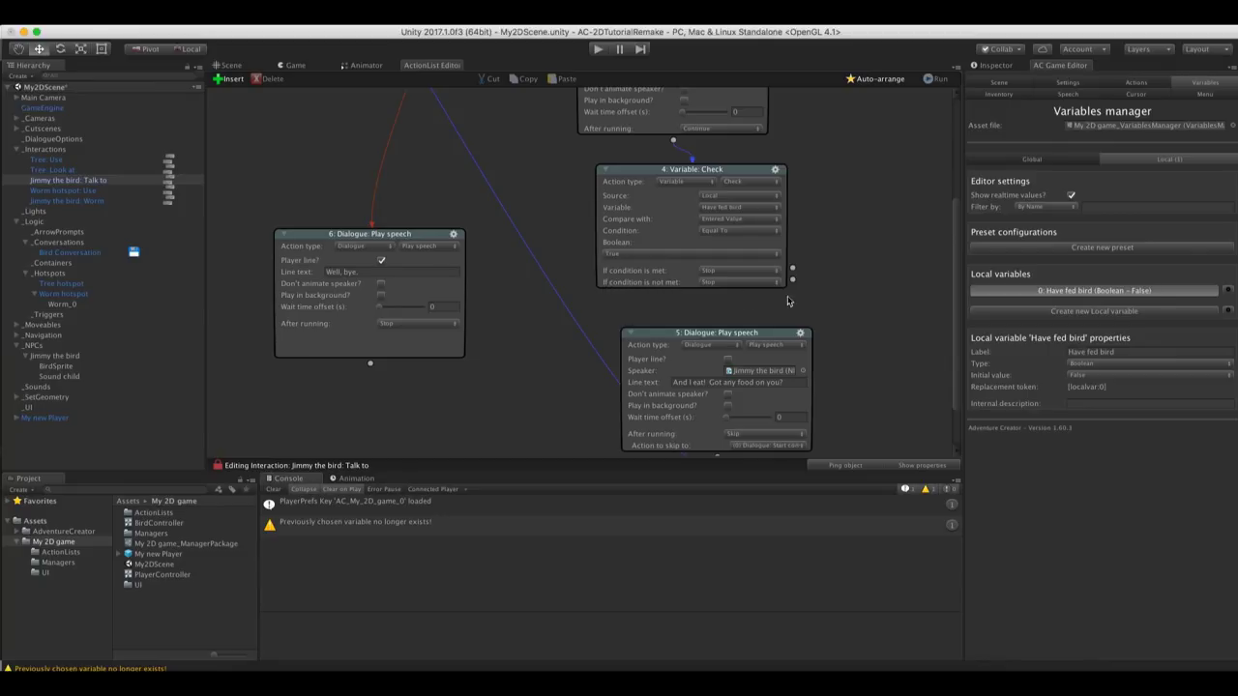
left_click_drag(793, 282, 744, 338)
left_click(830, 307)
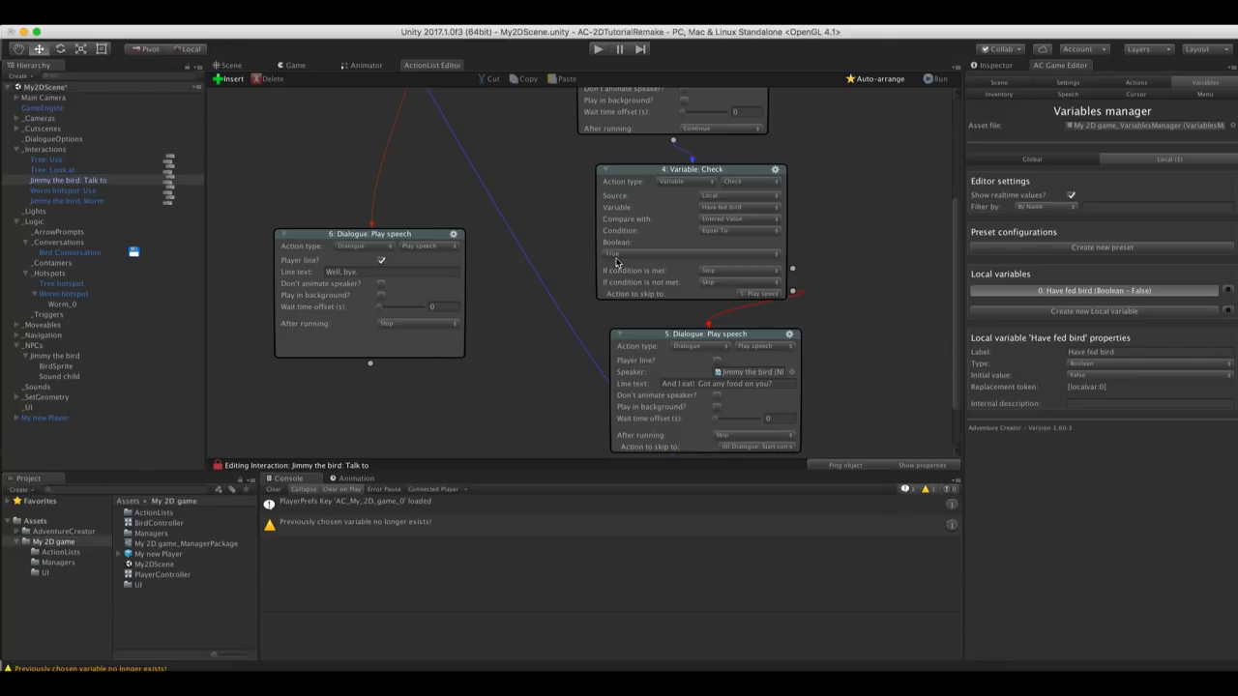
left_click_drag(792, 269, 875, 329)
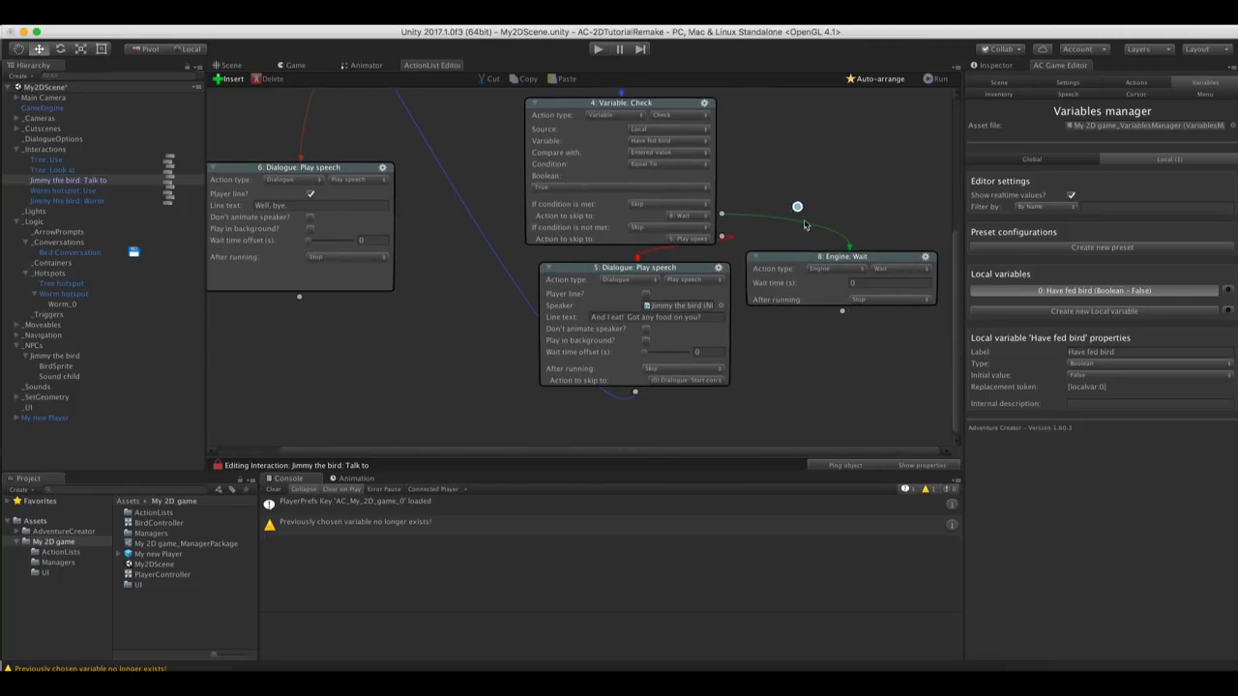
Turn the new node into a Dialogue speech where Jimmy the bird says 'And I'm full, thanks!'
left_click(830, 268)
left_click(829, 260)
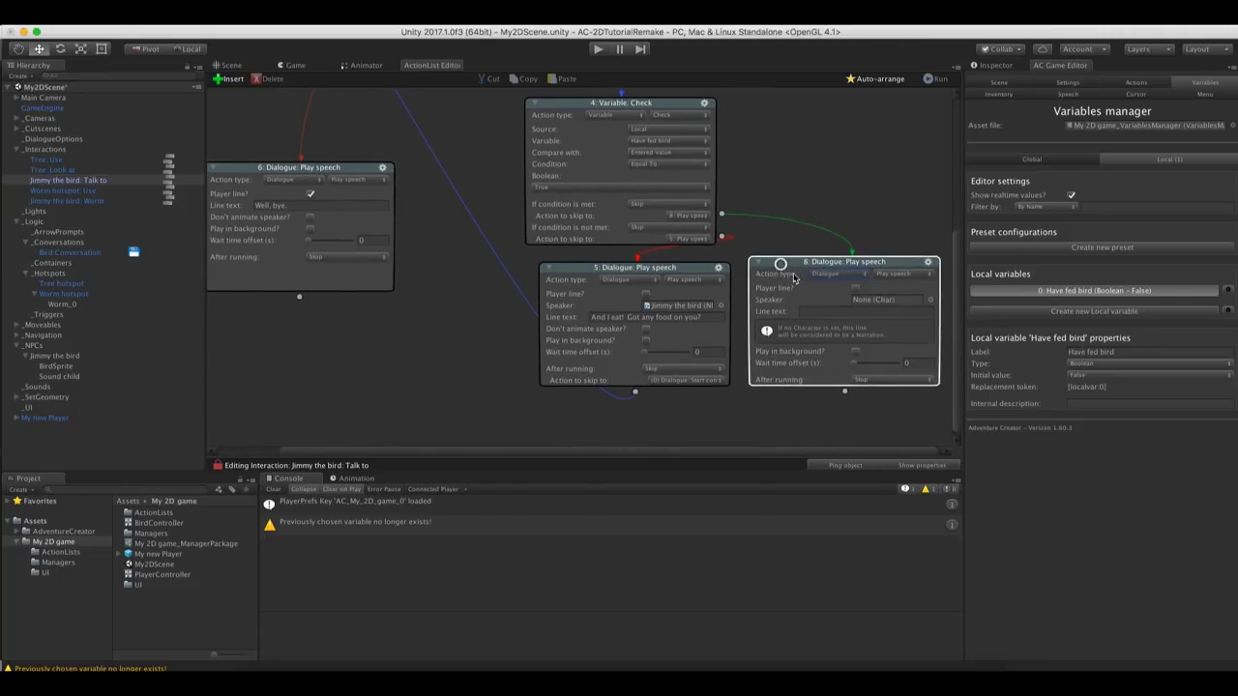
left_click(924, 302)
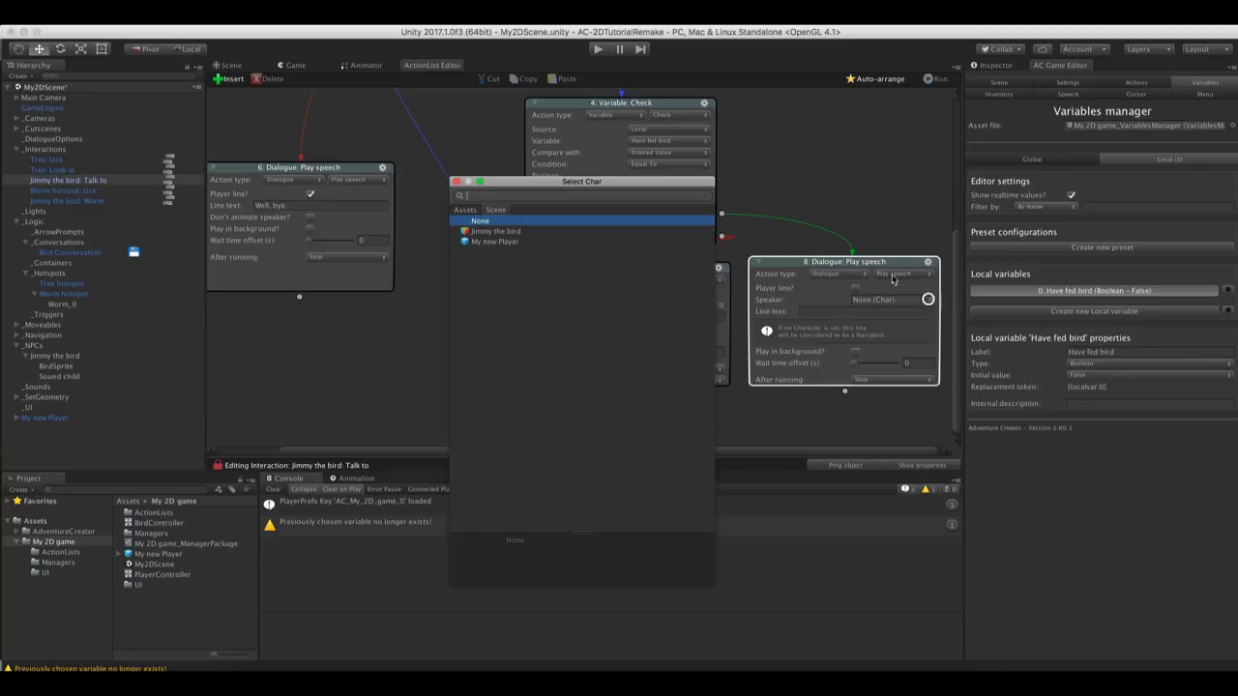
double_click(511, 233)
left_click(838, 310)
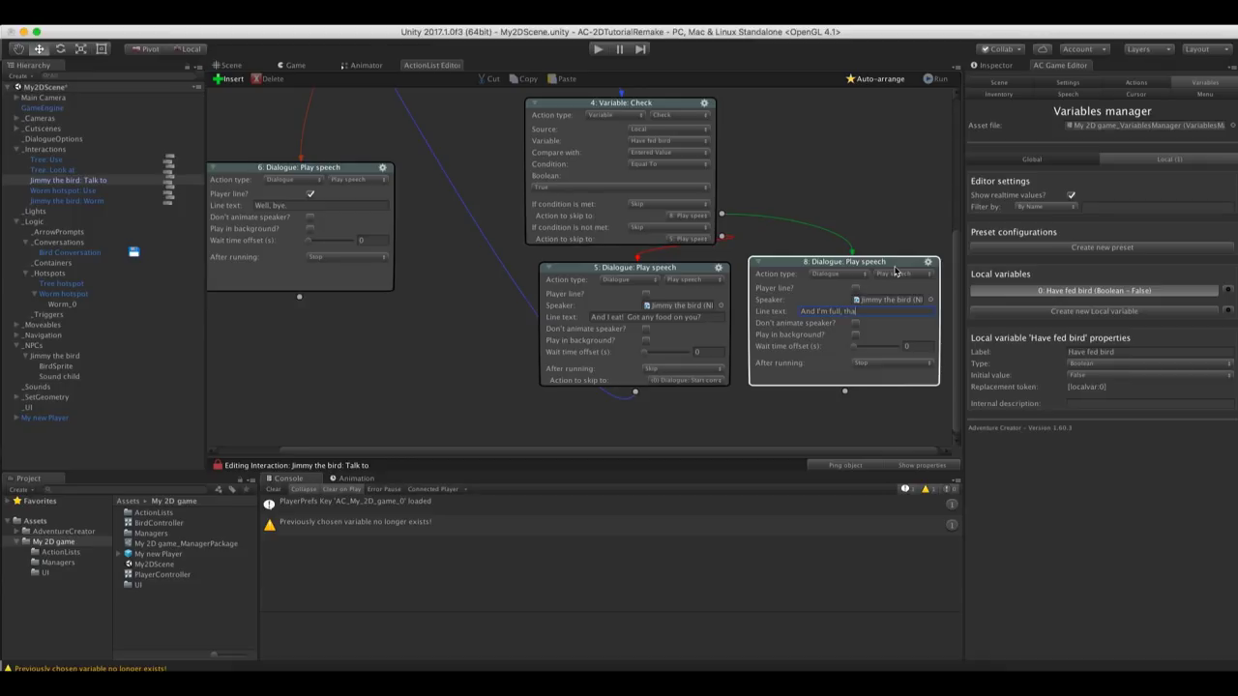
left_click(849, 211)
scroll(268, 129, "up", 5)
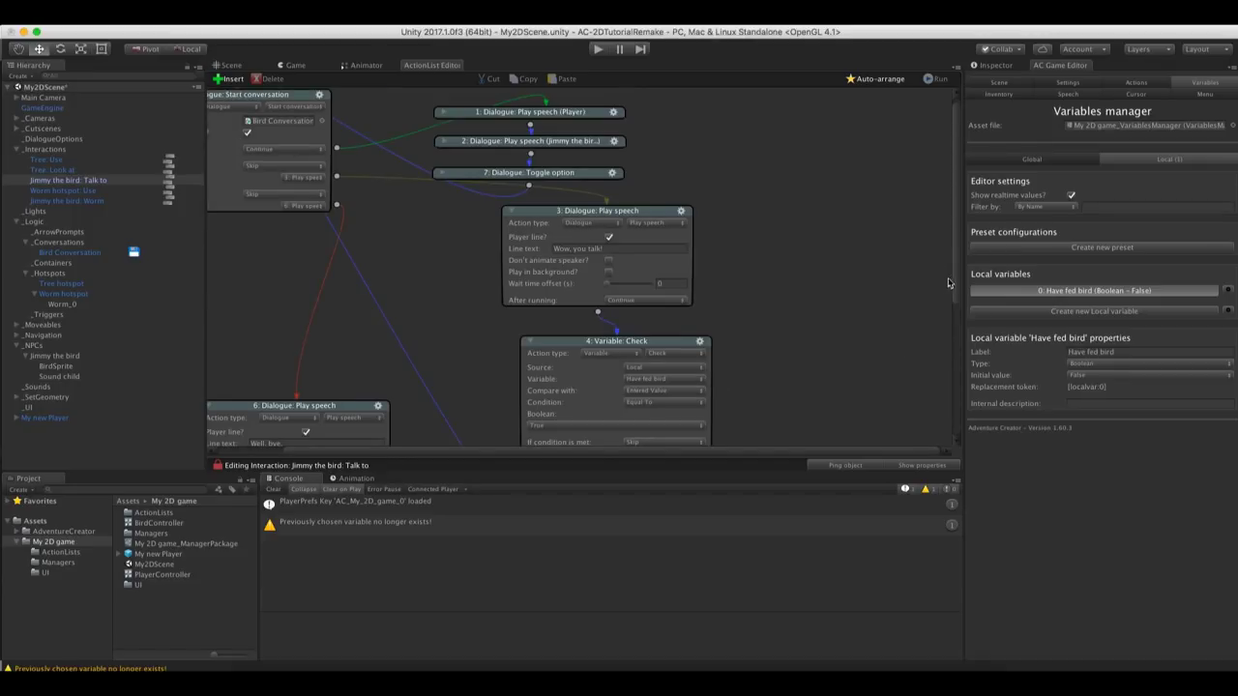
scroll(516, 241, "left", 3)
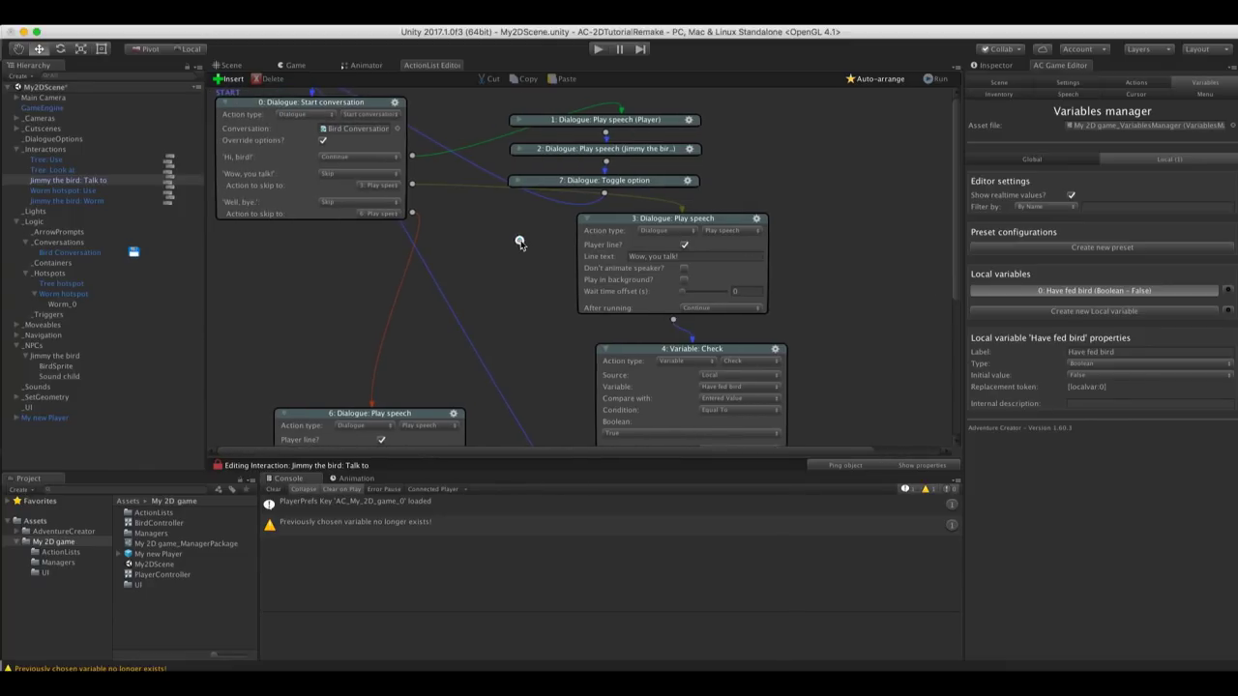
scroll(860, 359, "down", 5)
scroll(860, 359, "right", 3)
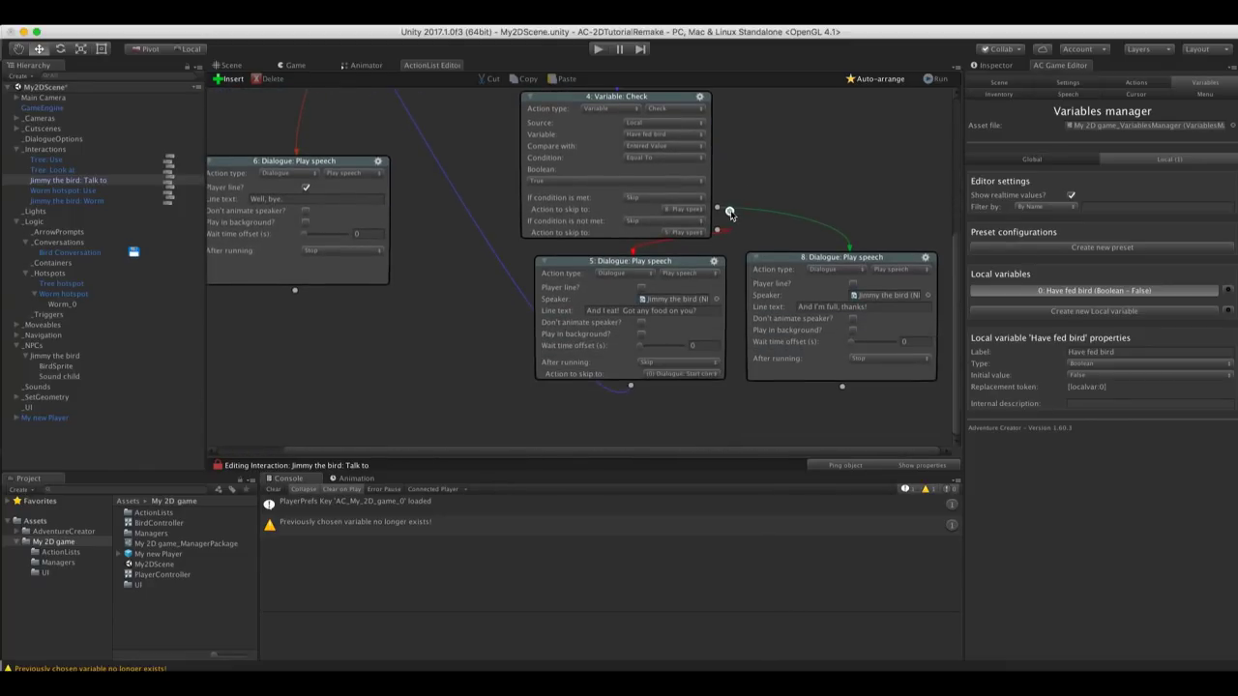
Set node 8 to Skip to (0) Dialogue: Start conversation afterwards, then enter play mode
left_click(864, 359)
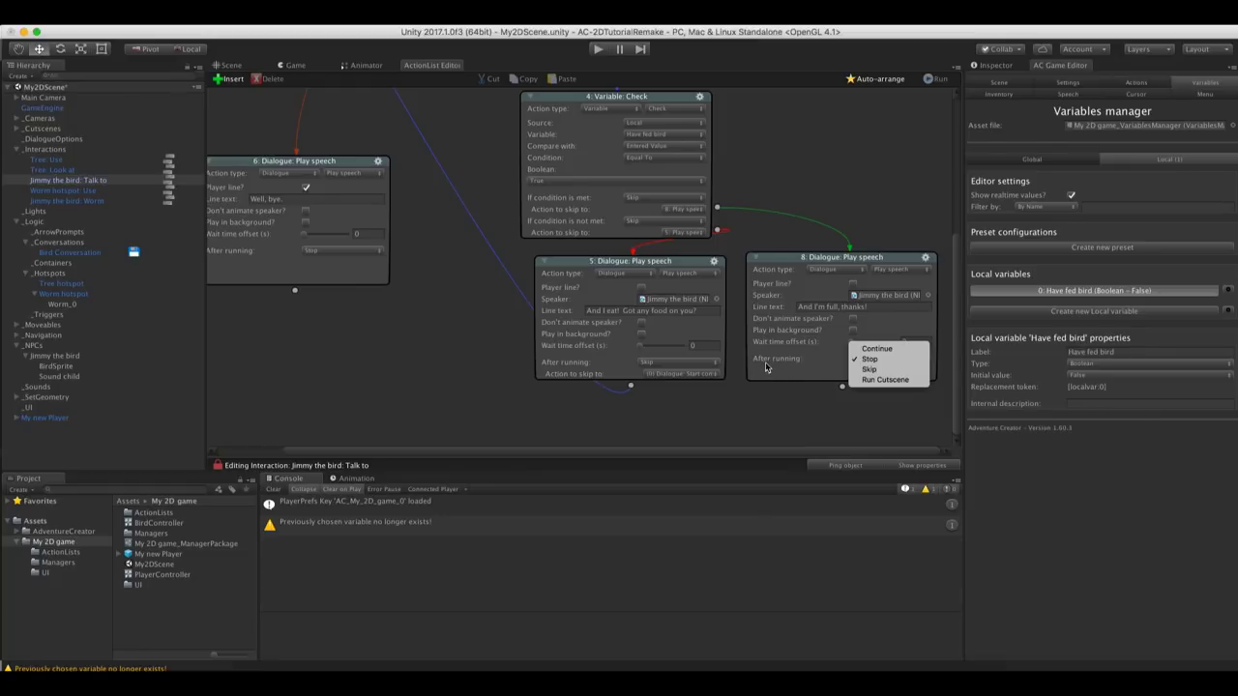
left_click(868, 369)
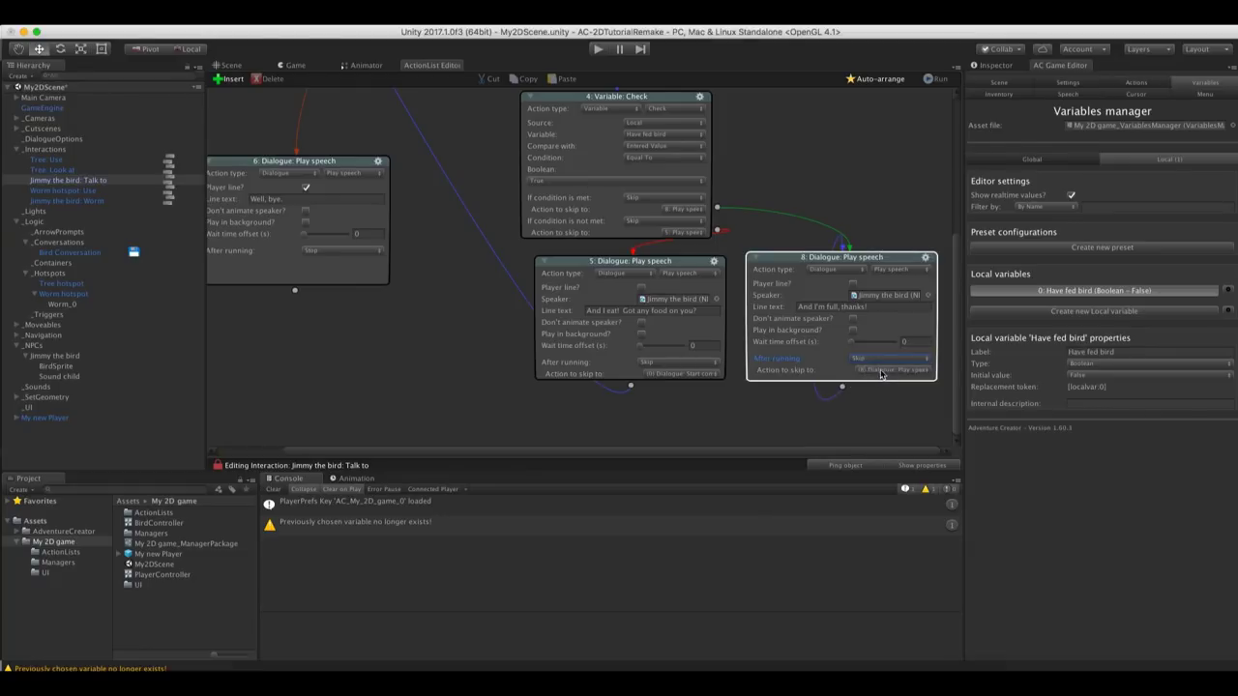
left_click(885, 373)
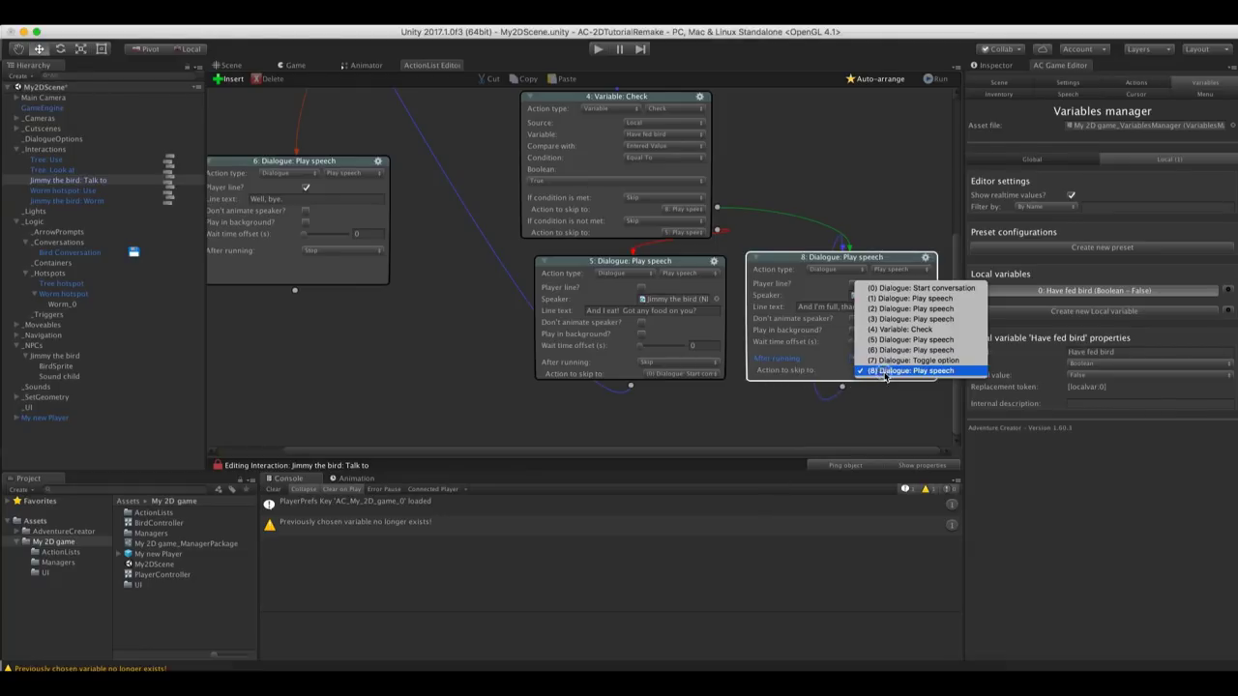
left_click(877, 288)
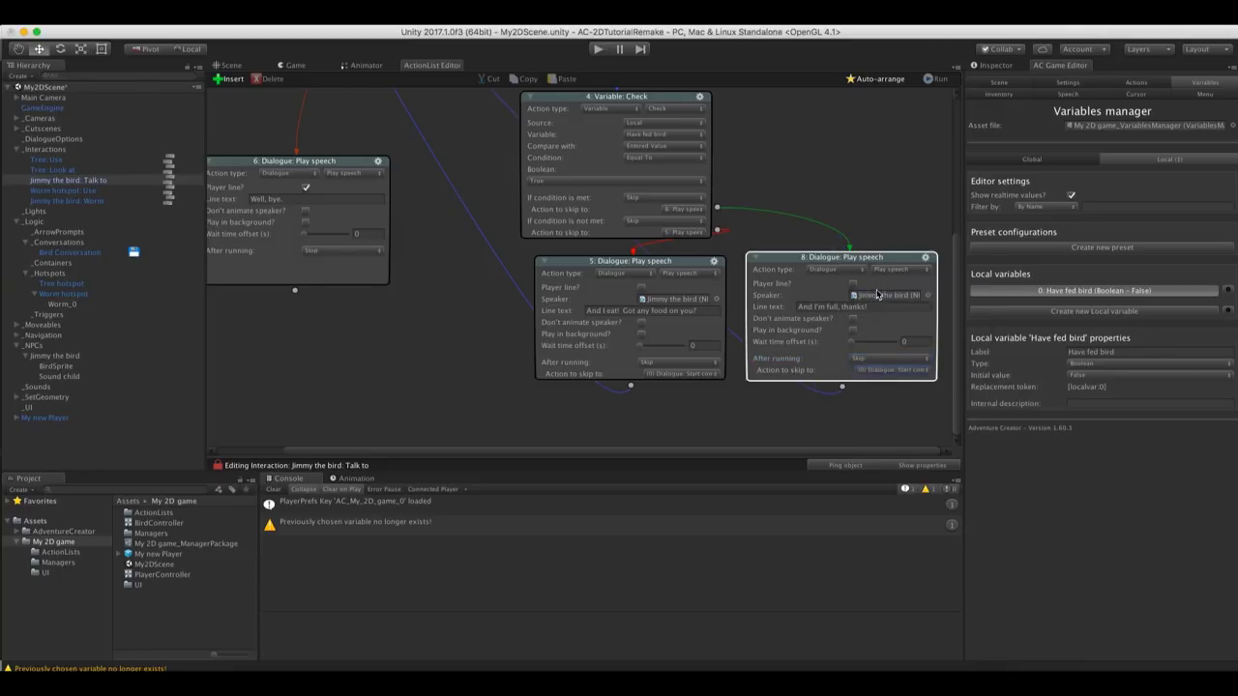
left_click(830, 193)
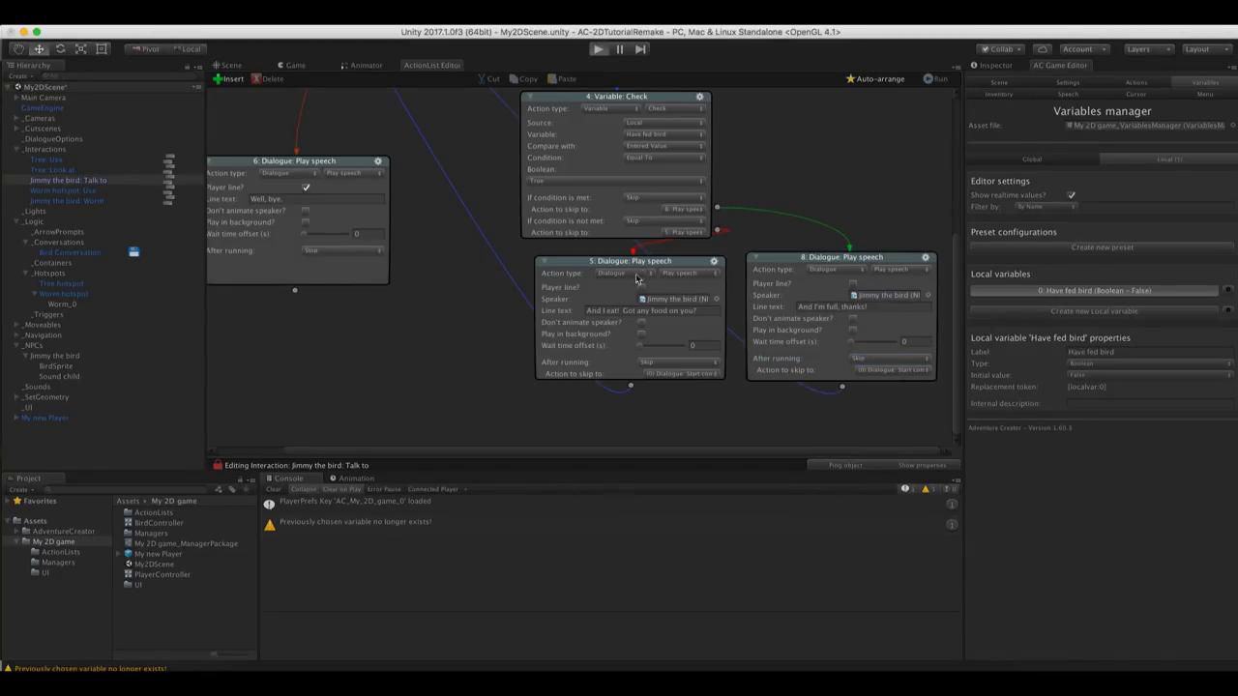
key("super+p")
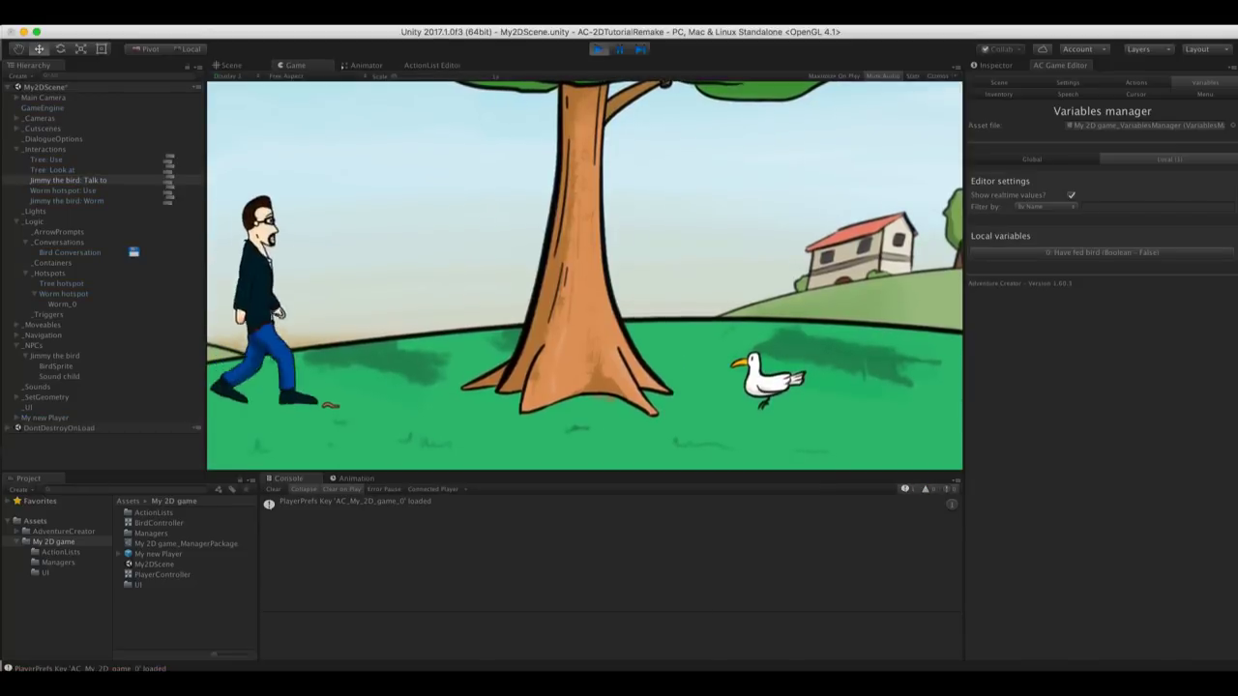
Pick up the worm and use it from the inventory on Jimmy the bird
left_click(338, 409)
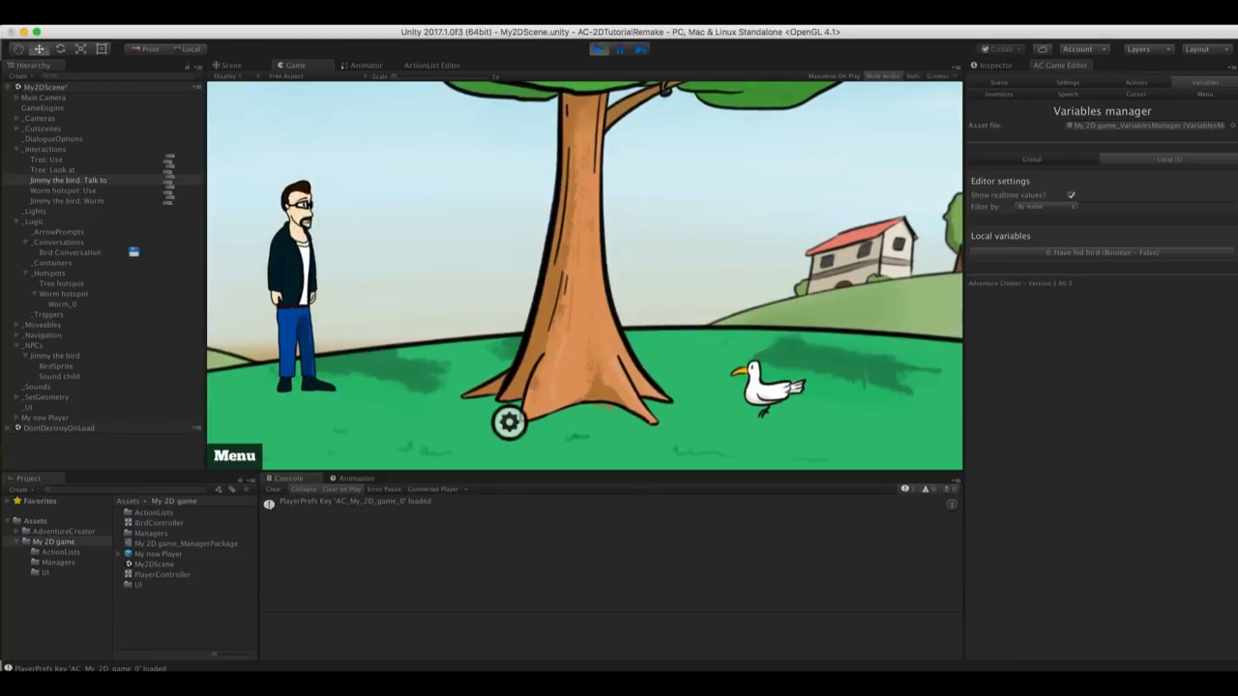
left_click(260, 108)
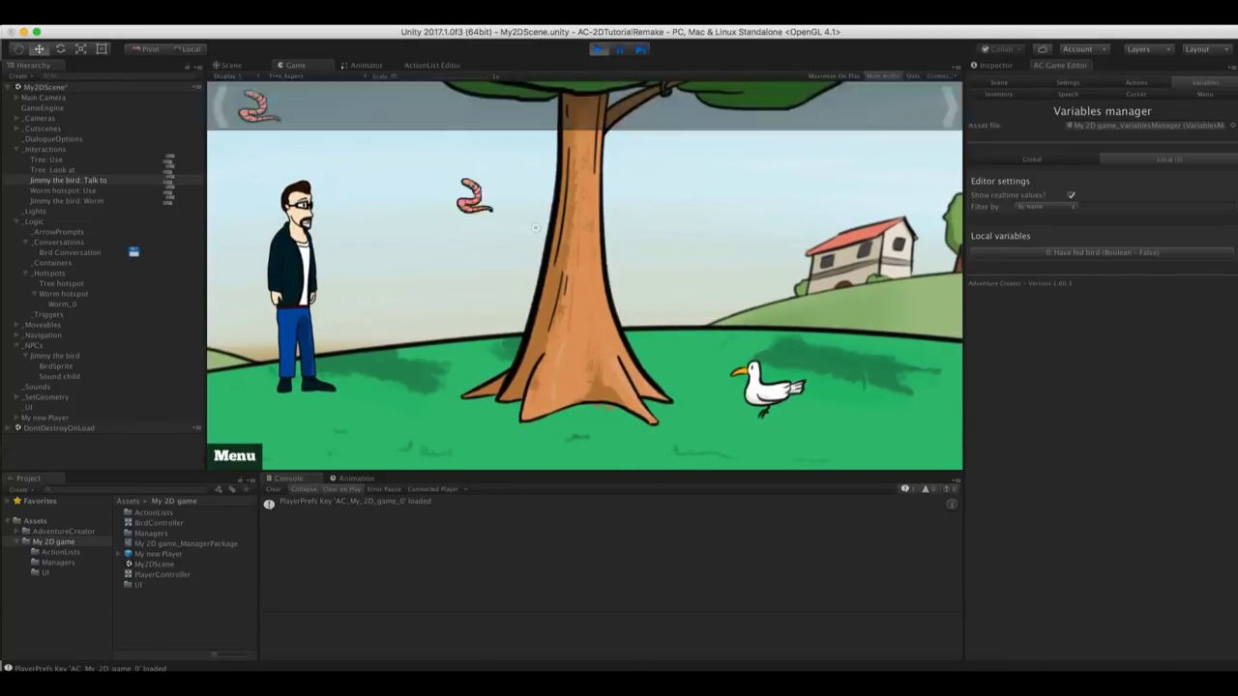
left_click(763, 385)
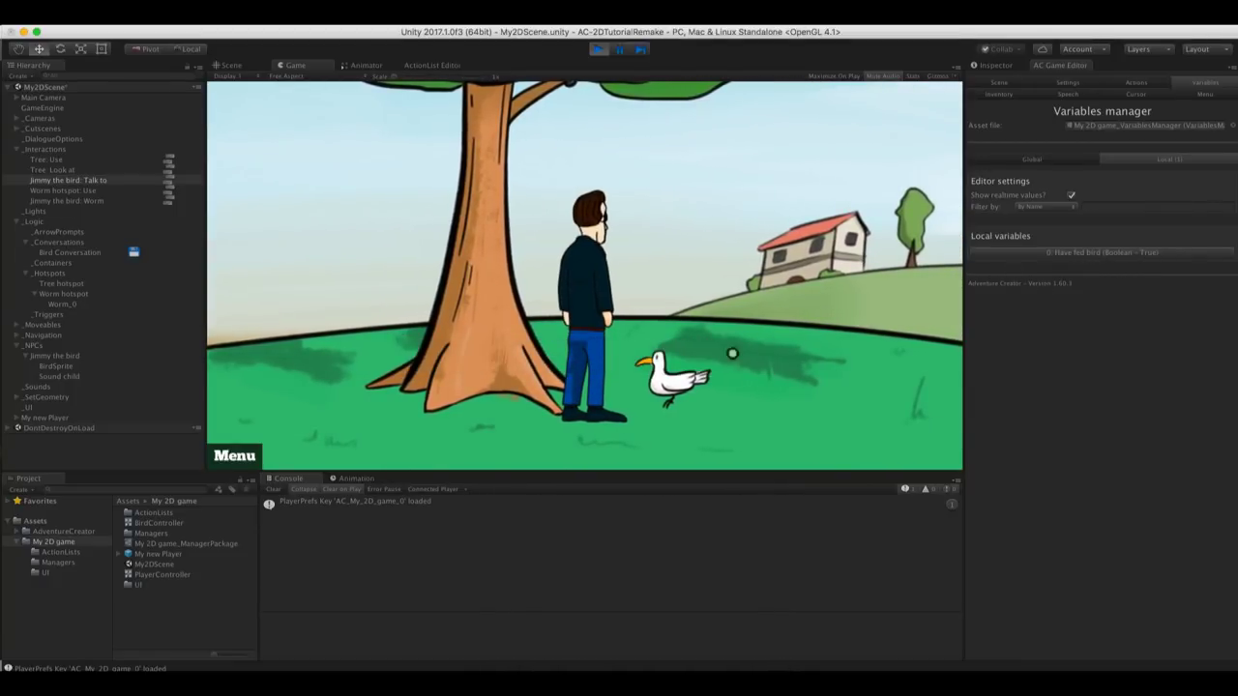
Talk to the bird, choosing 'Hi, bird!' and 'Wow, you talk!', then use the tree
left_click(666, 377)
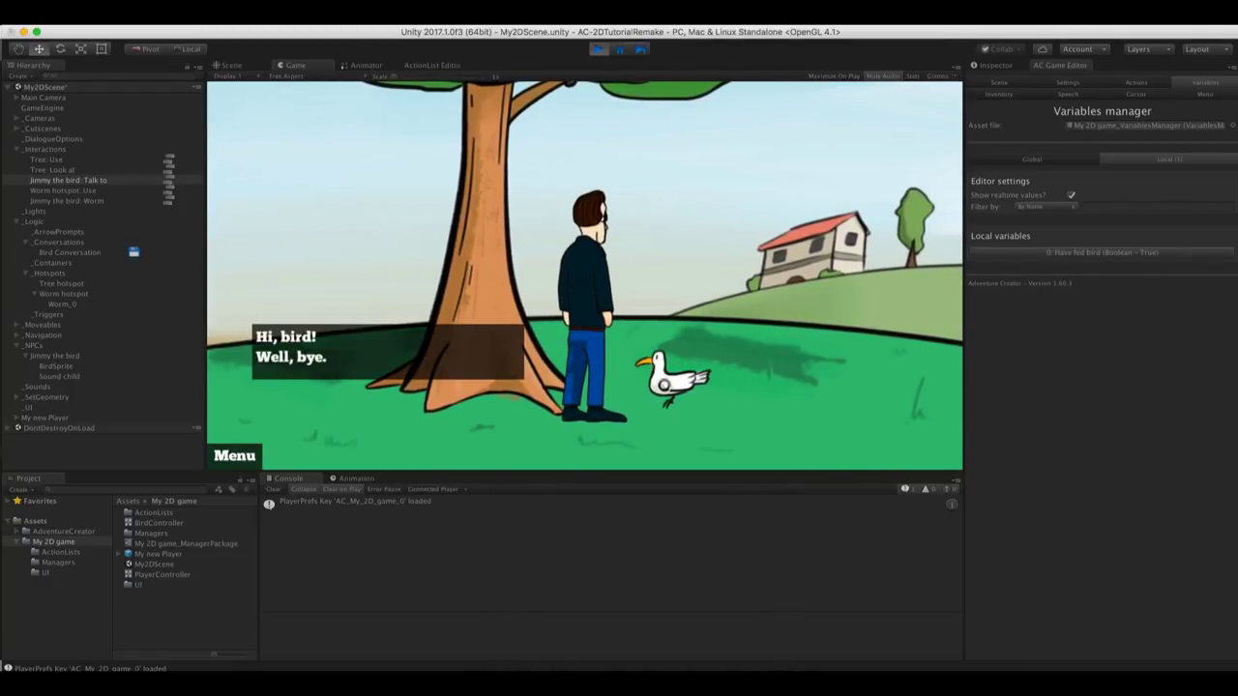
left_click(356, 339)
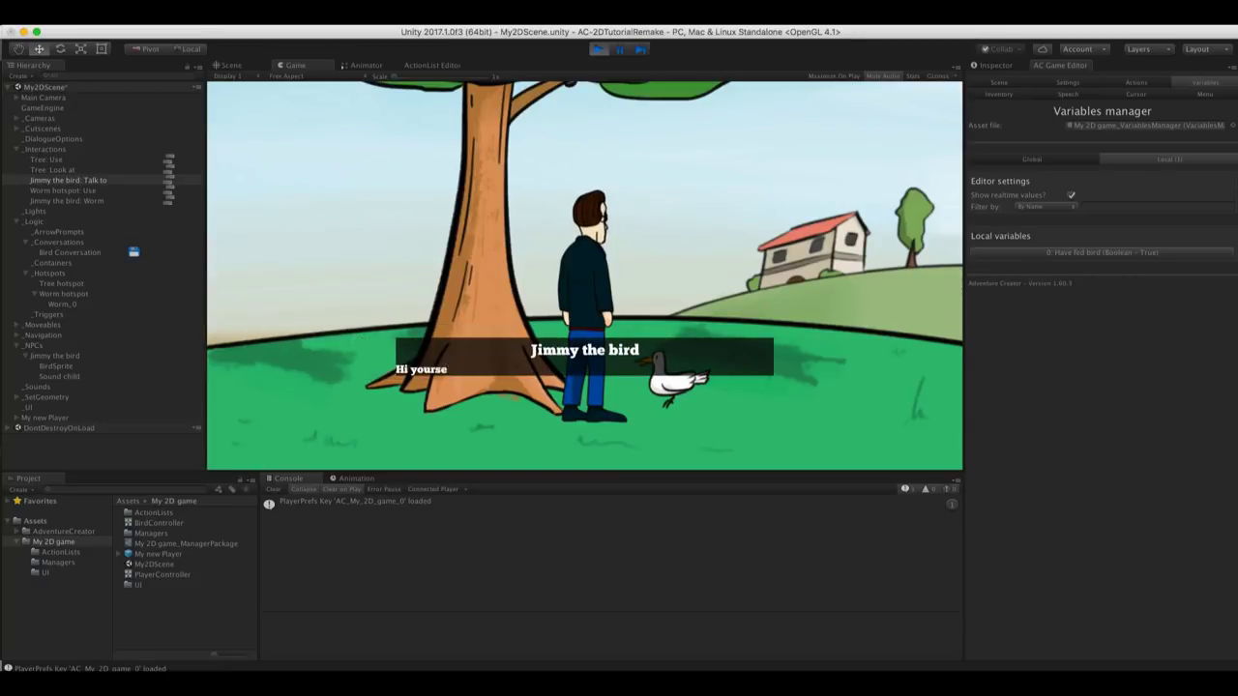
left_click(348, 342)
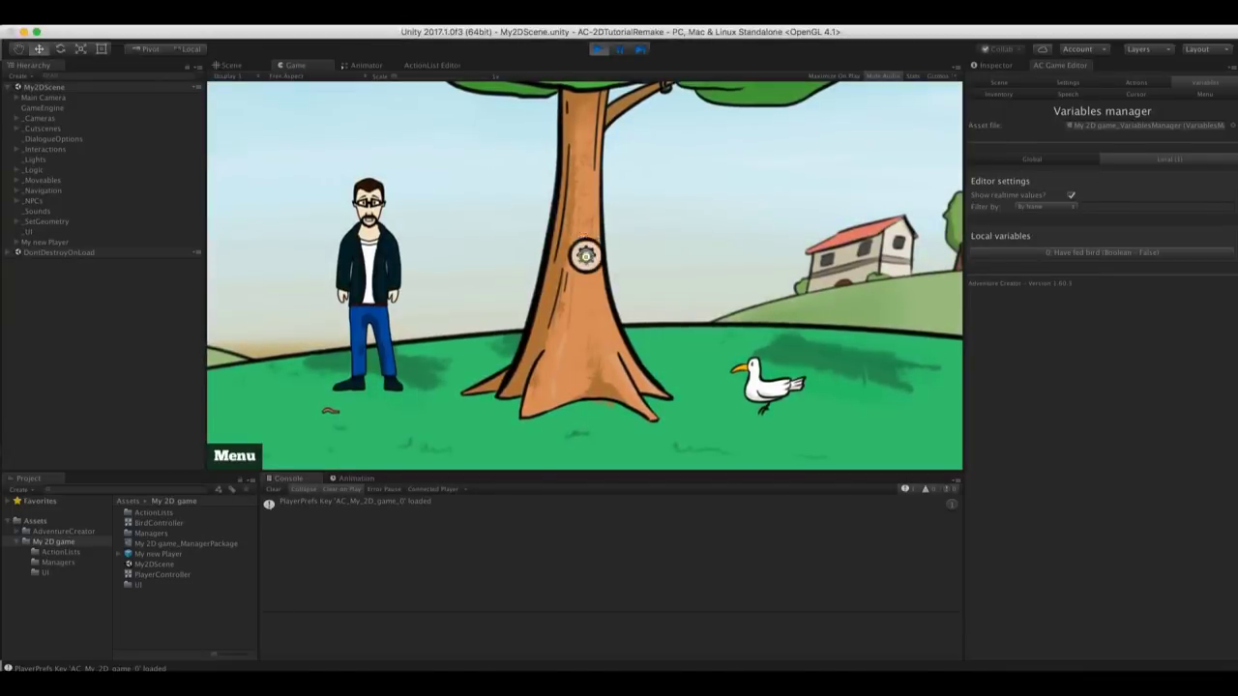
left_click(585, 252)
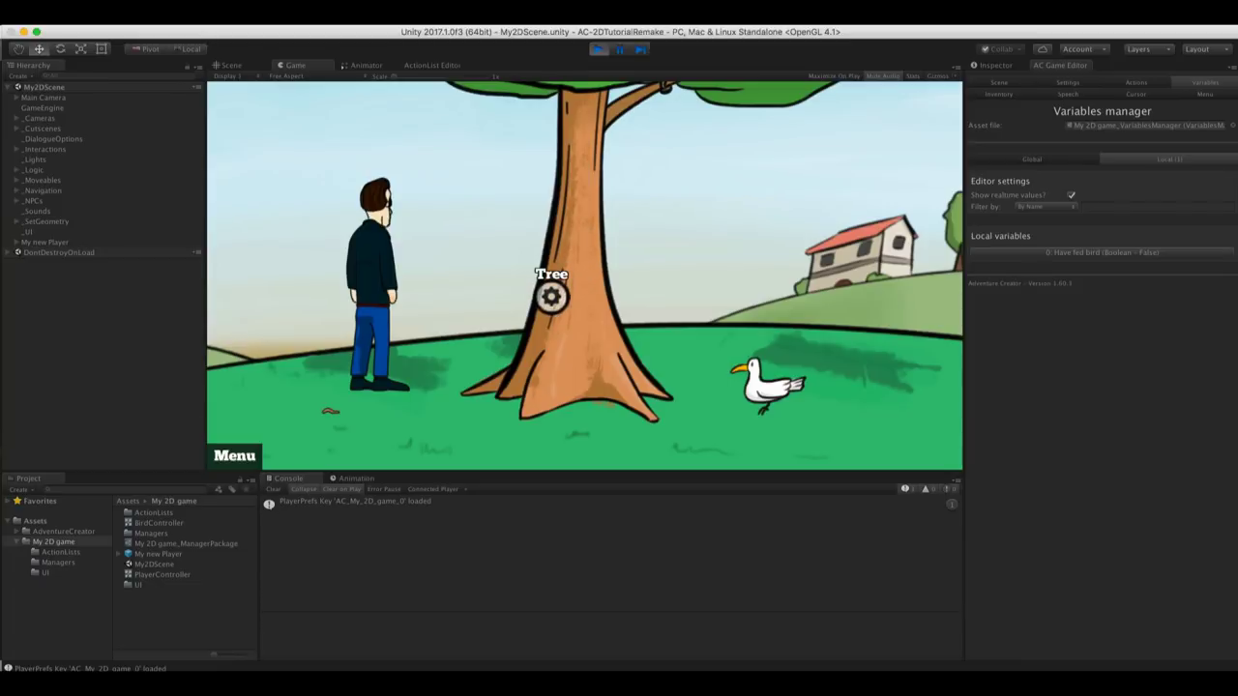
Examine the tree with the examine cursor, then stop the game
right_click(563, 296)
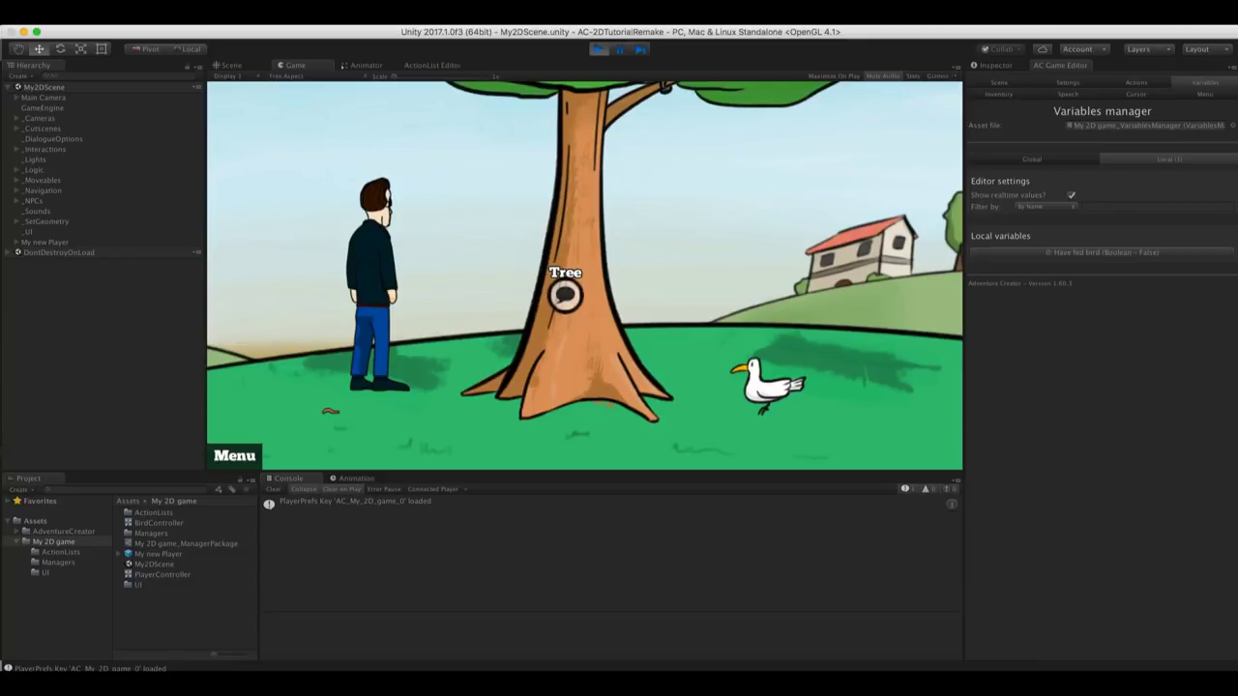
left_click(564, 295)
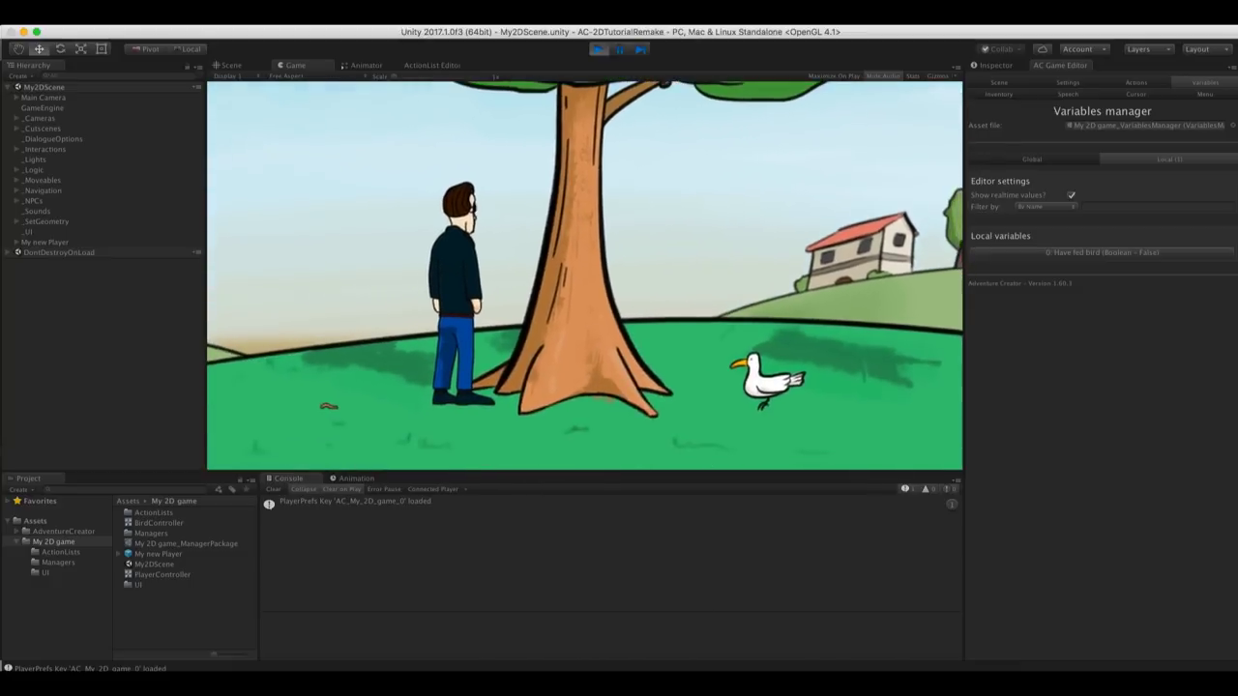
left_click(597, 49)
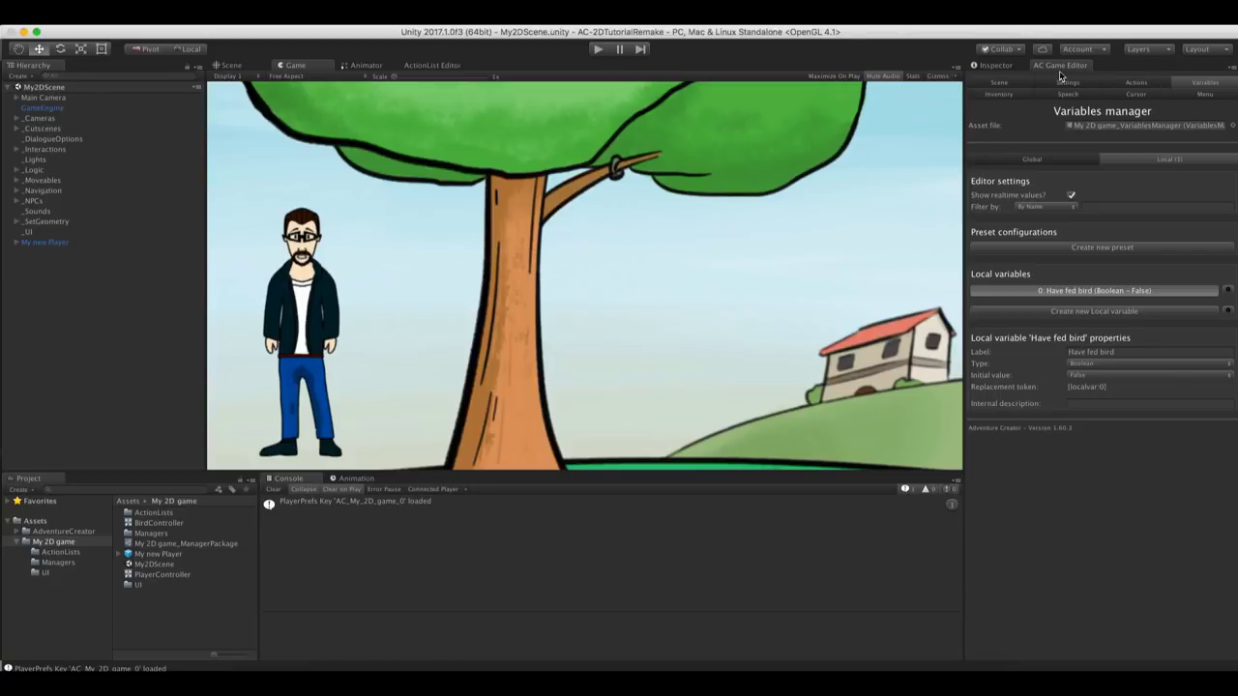
Show the Subtitles menu's properties in the AC Menu manager
left_click(1219, 98)
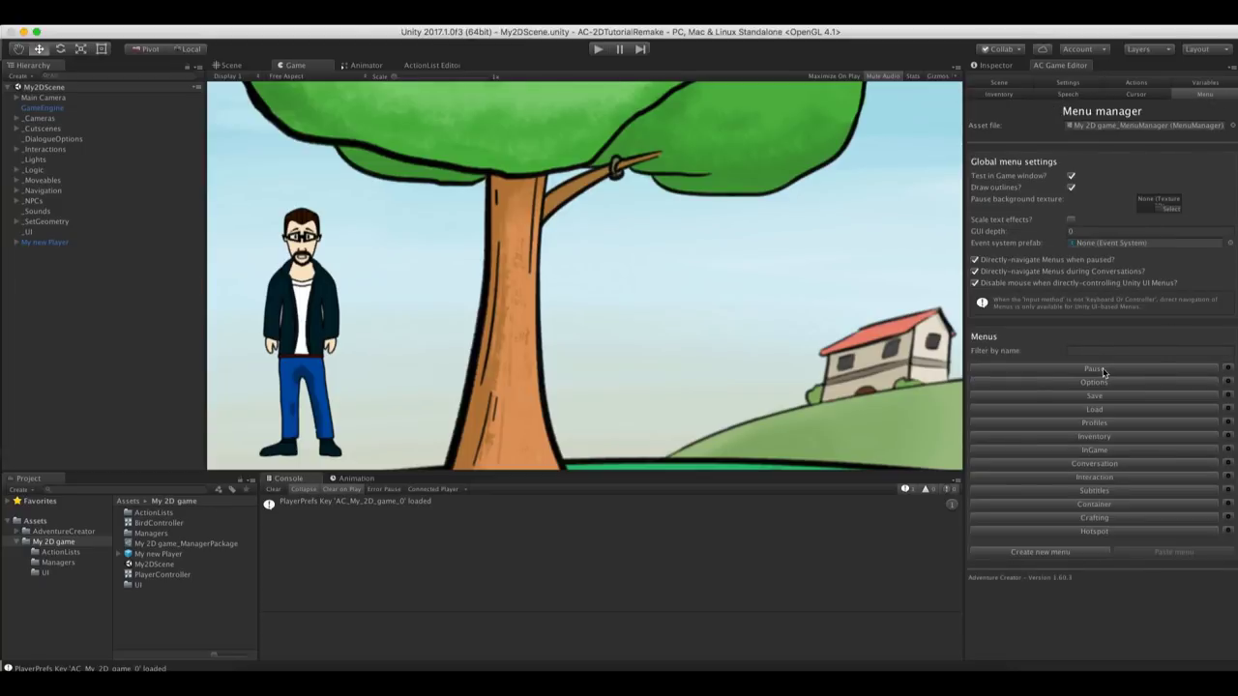
left_click(1116, 491)
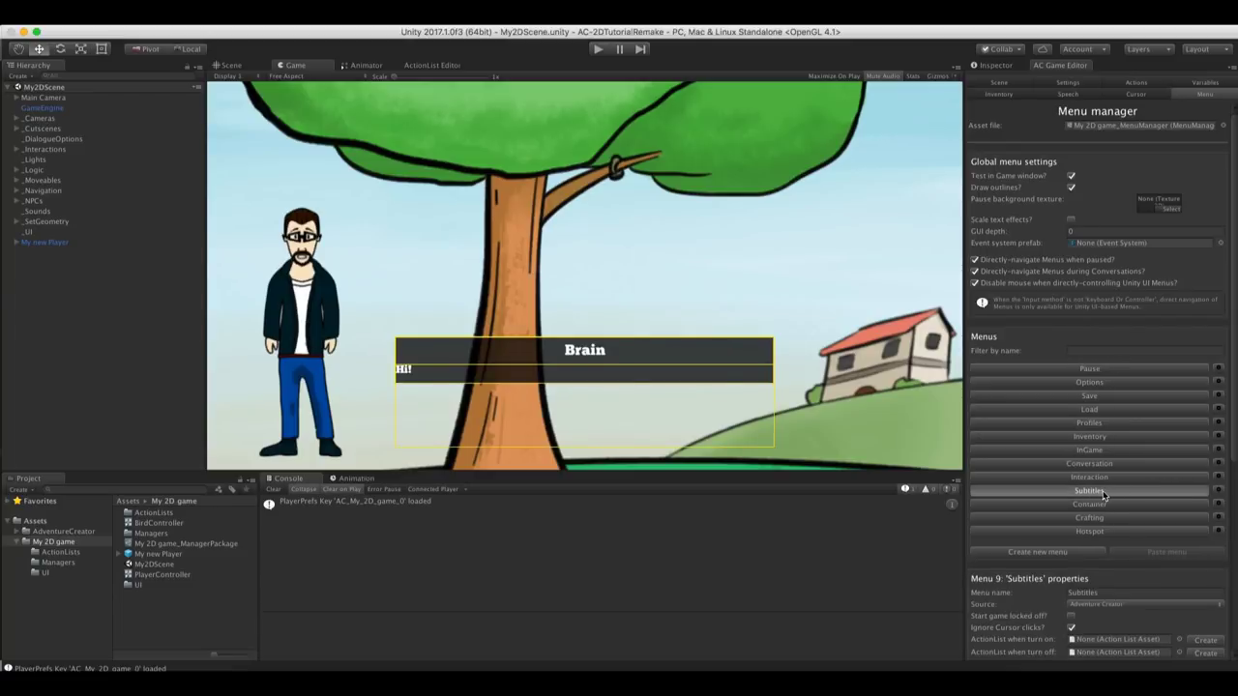
left_click_drag(1232, 406, 1235, 541)
scroll(1209, 541, "down", 1)
left_click(57, 561)
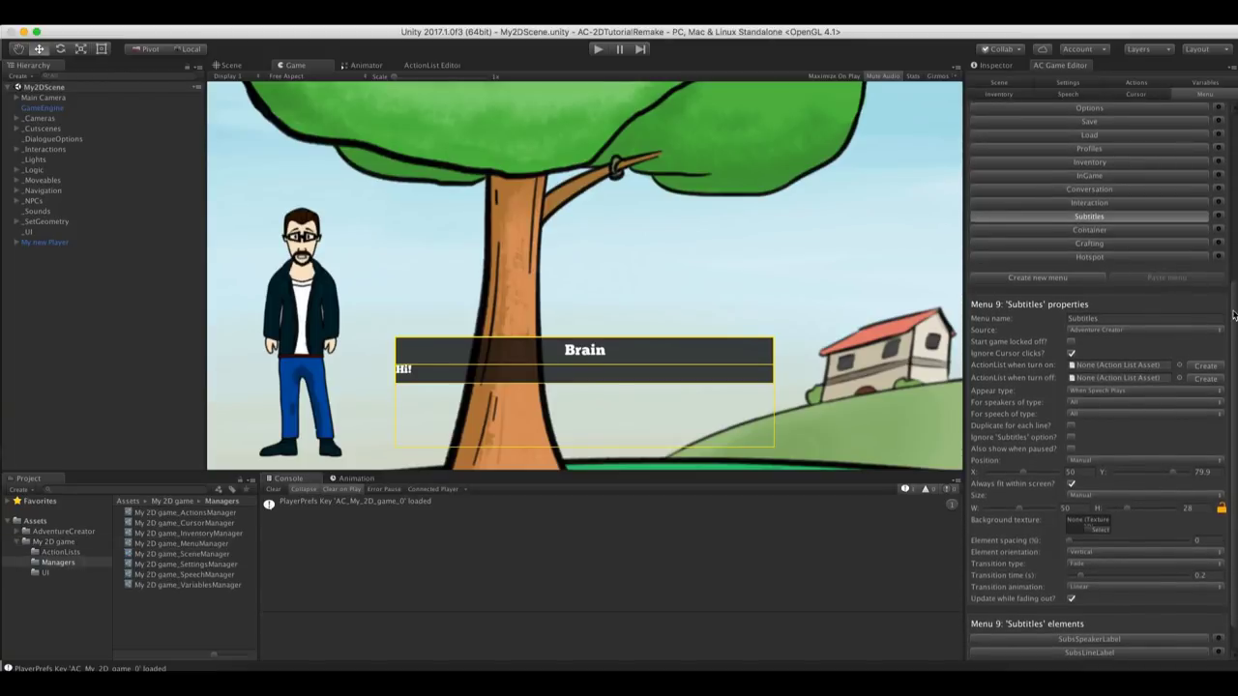
scroll(1100, 307, "down", 2)
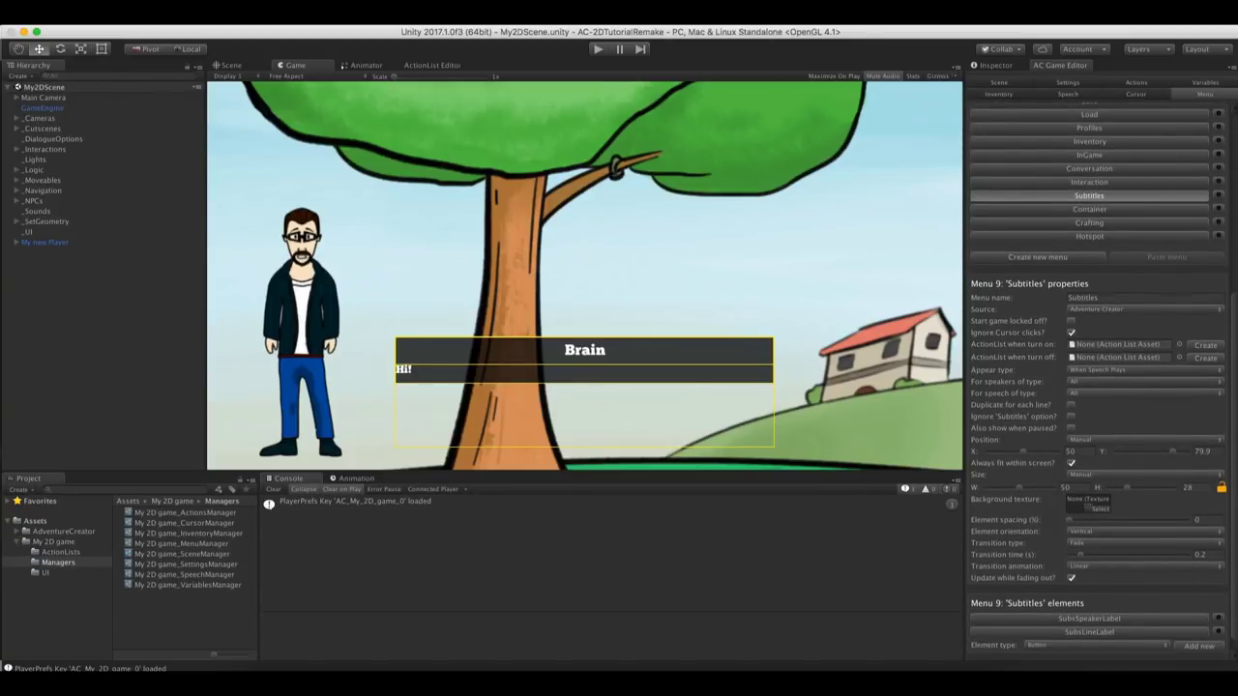
scroll(1233, 416, "down", 1)
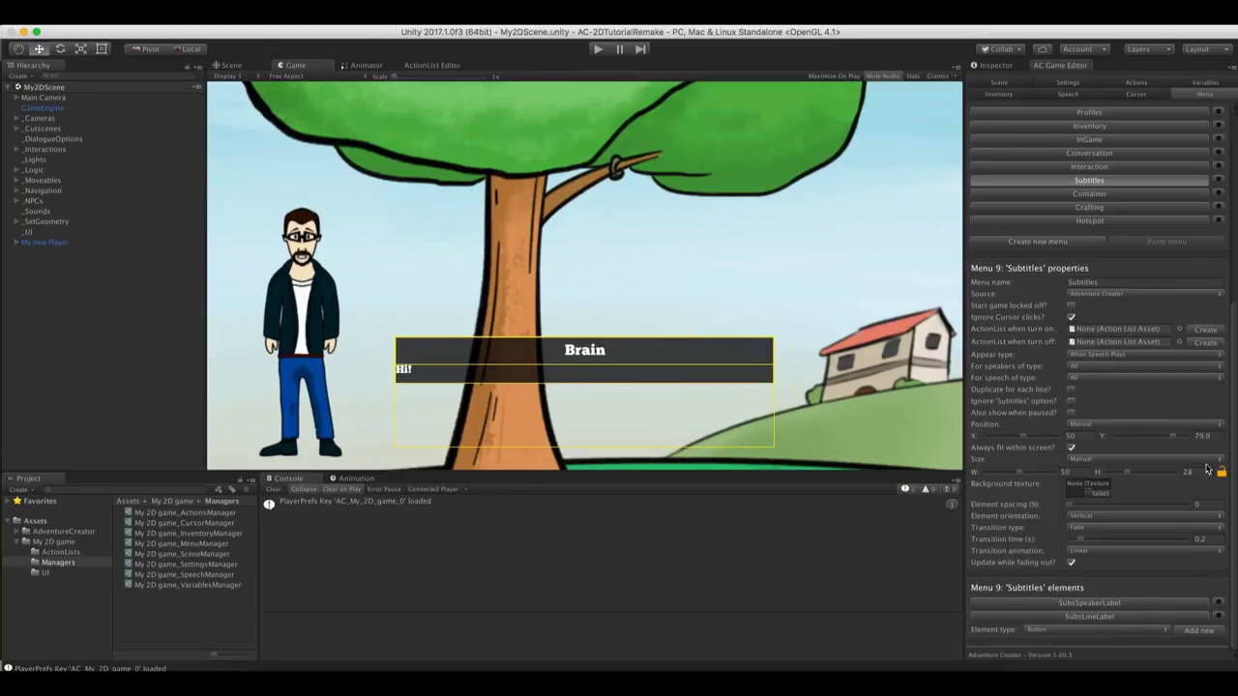
Keep the subtitles source as Adventure Creator and select the Brain speaker label in the preview
left_click(1113, 296)
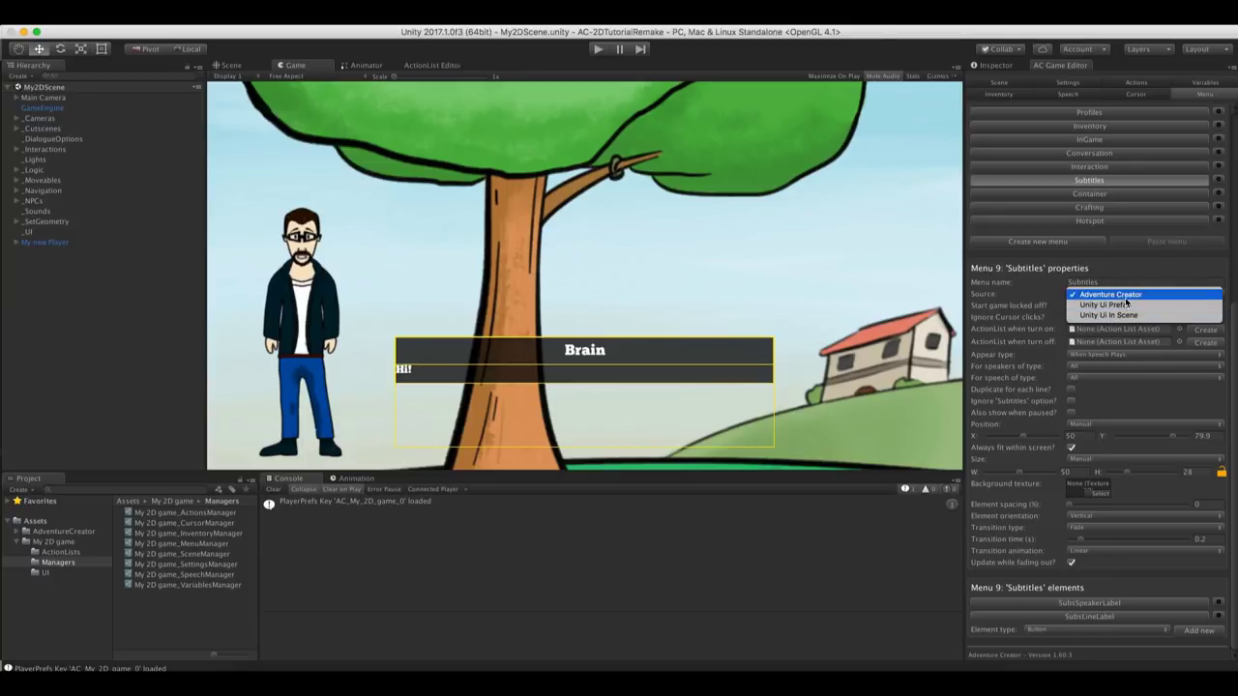
left_click(1030, 287)
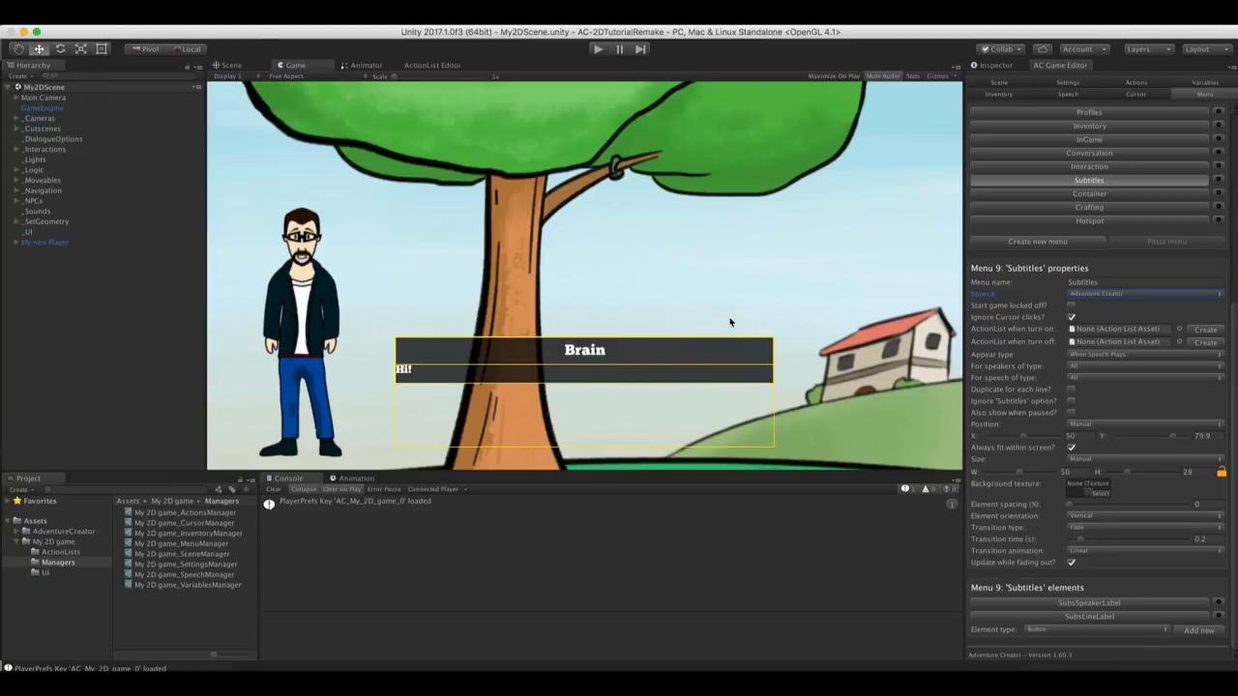
left_click(629, 357)
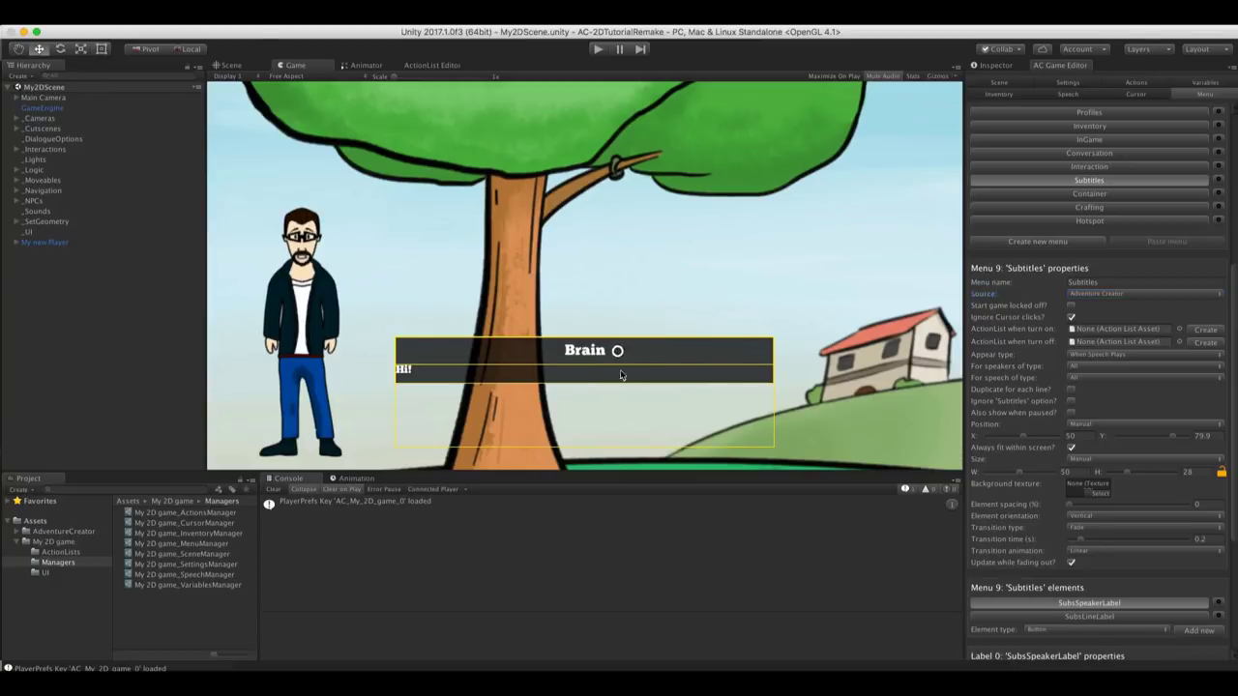
Delete the SubsSpeakerLabel element so only SubsLineLabel remains
left_click(620, 374)
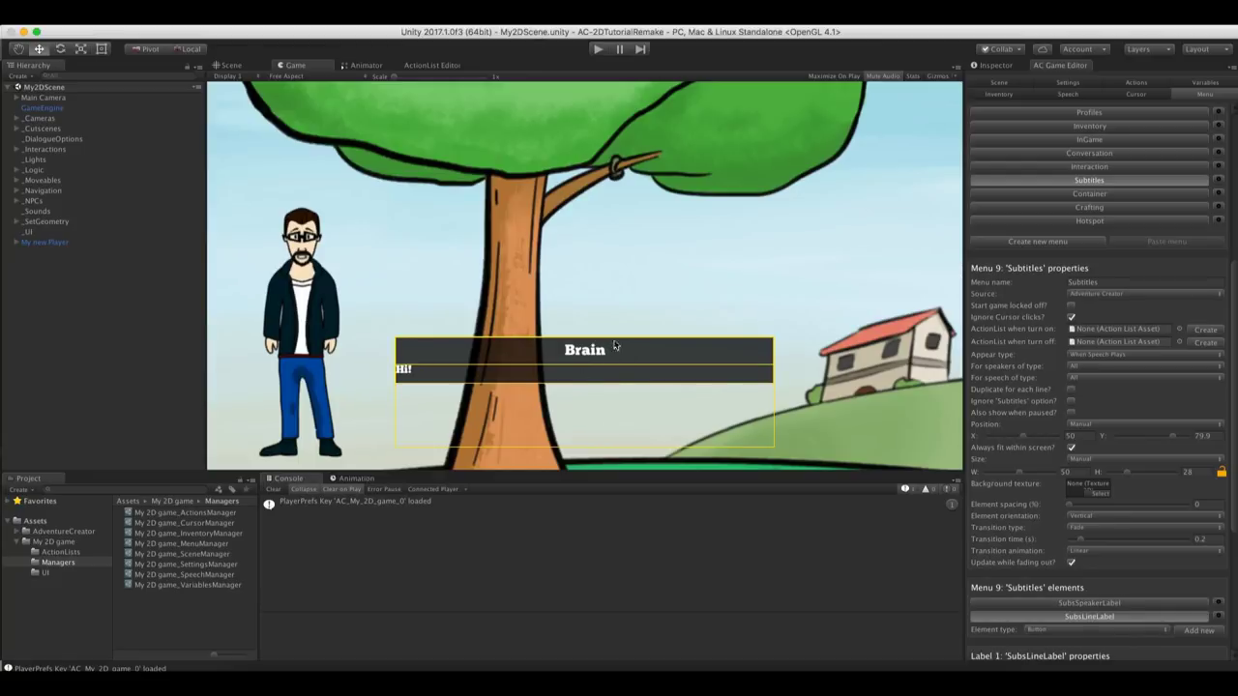
left_click(577, 362)
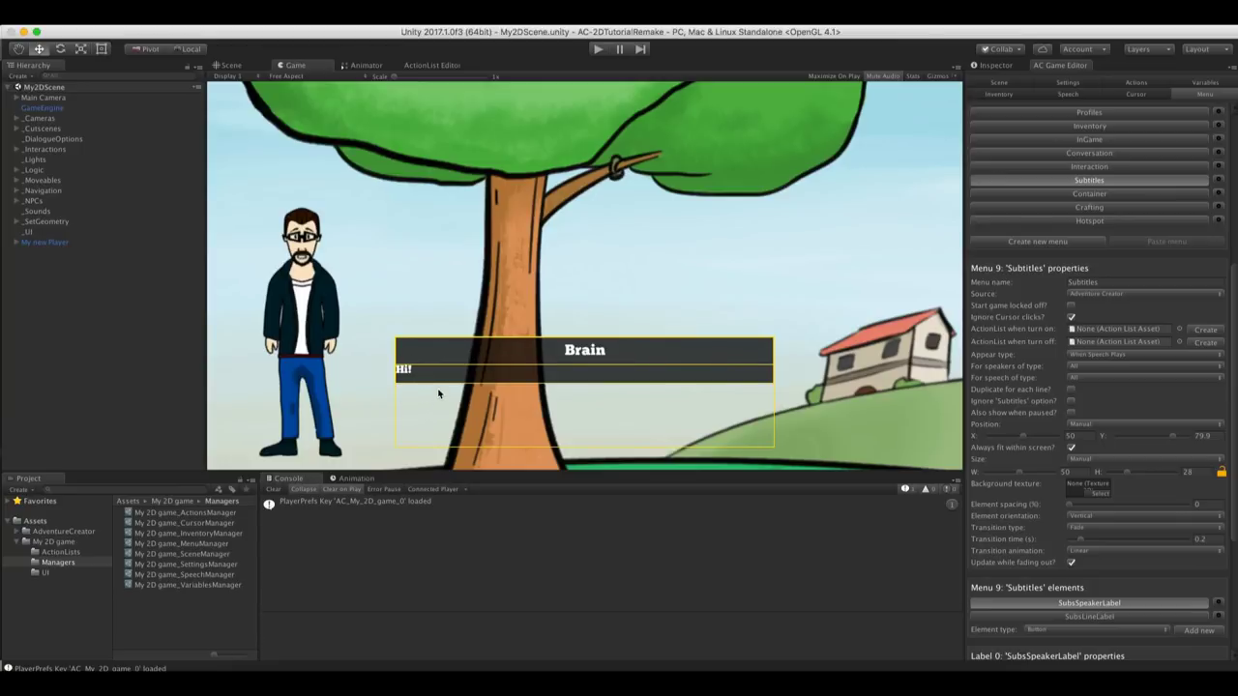
left_click(539, 384)
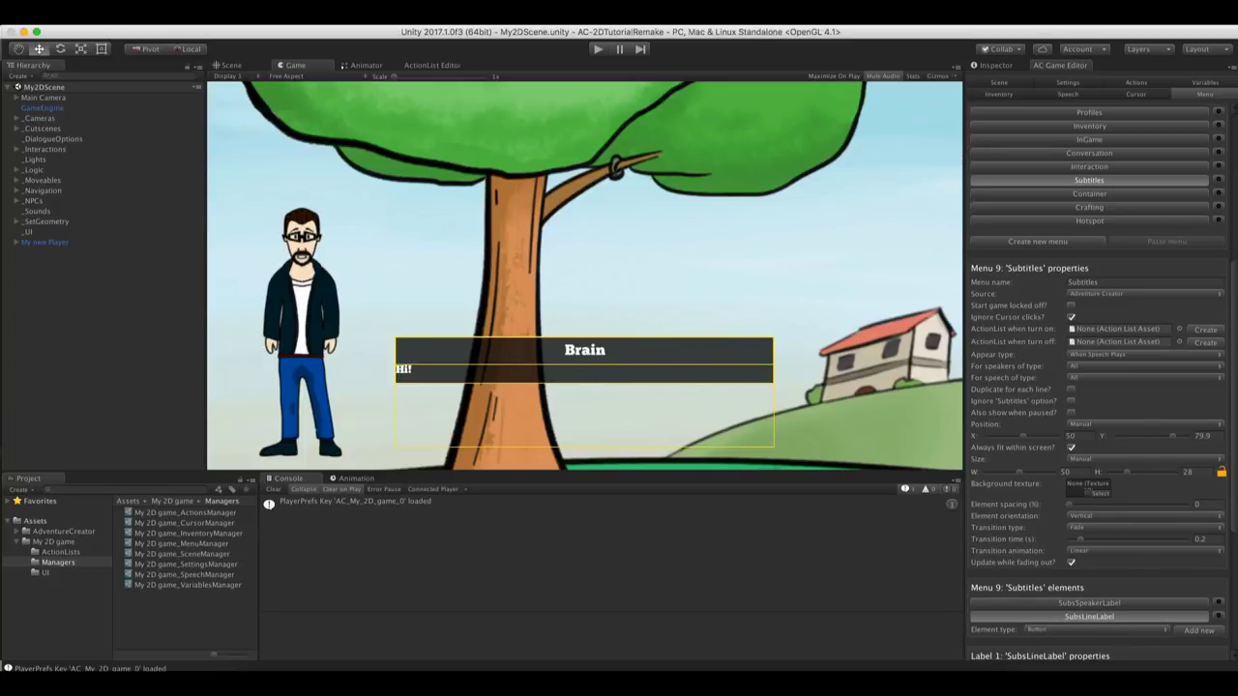
scroll(1021, 417, "down", 3)
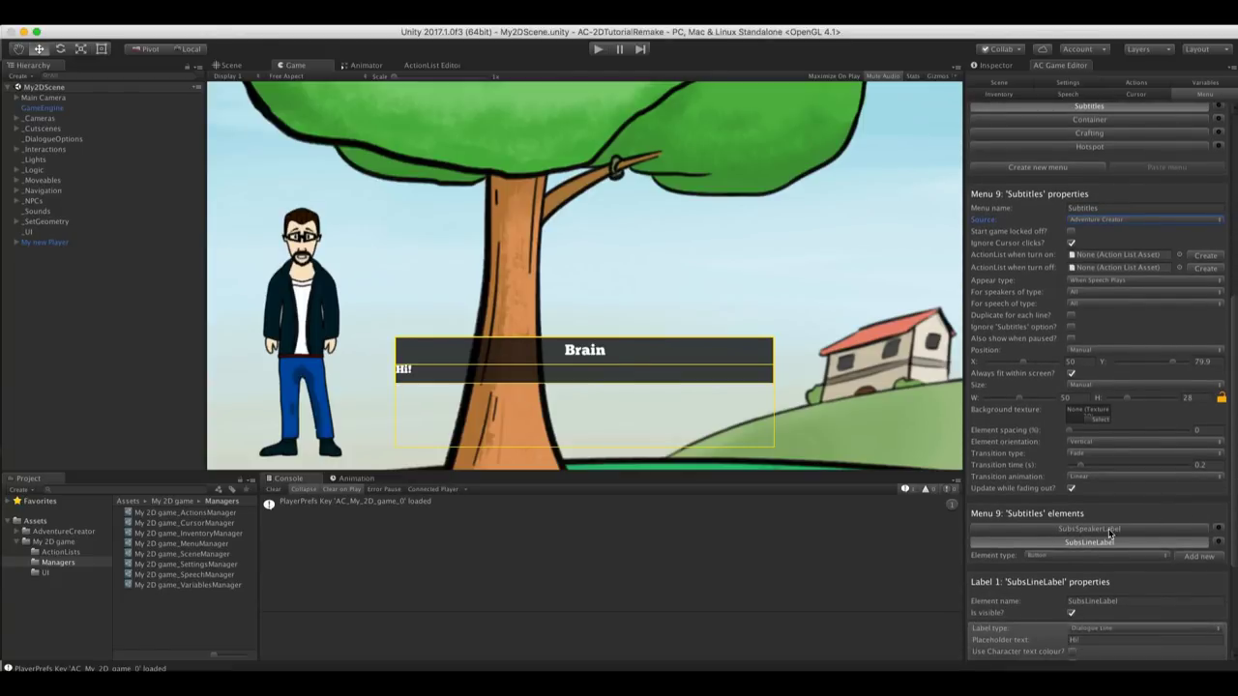
left_click(1112, 530)
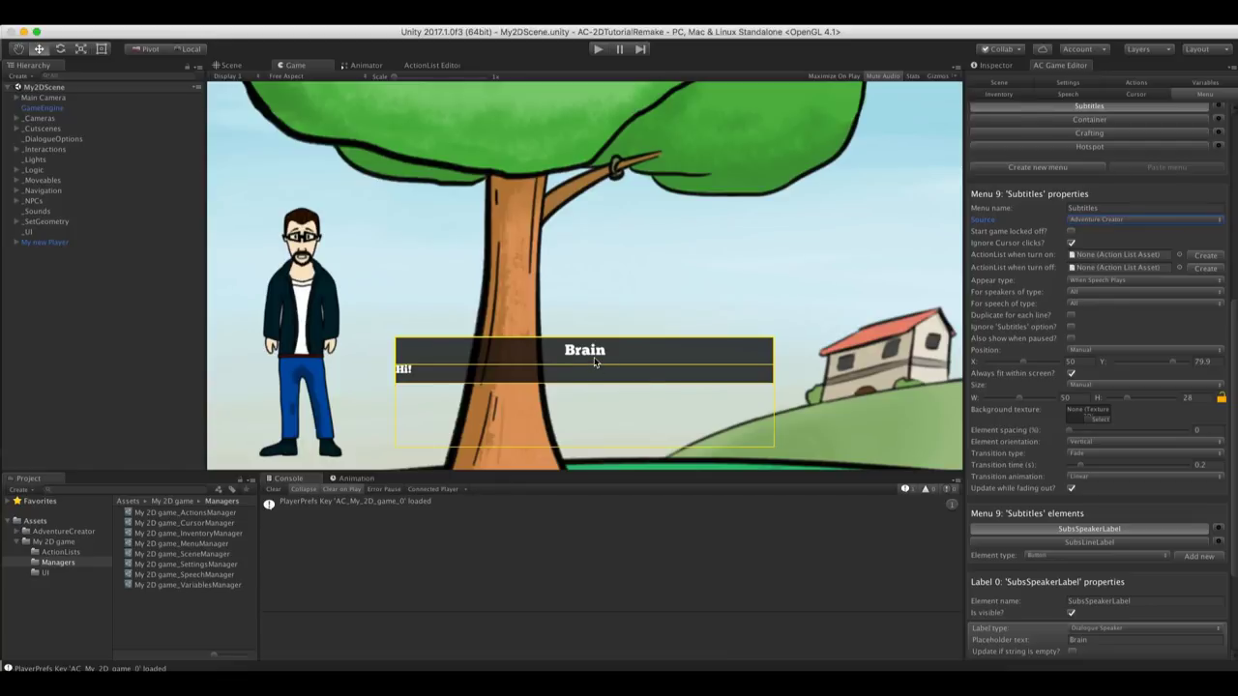
left_click(1217, 529)
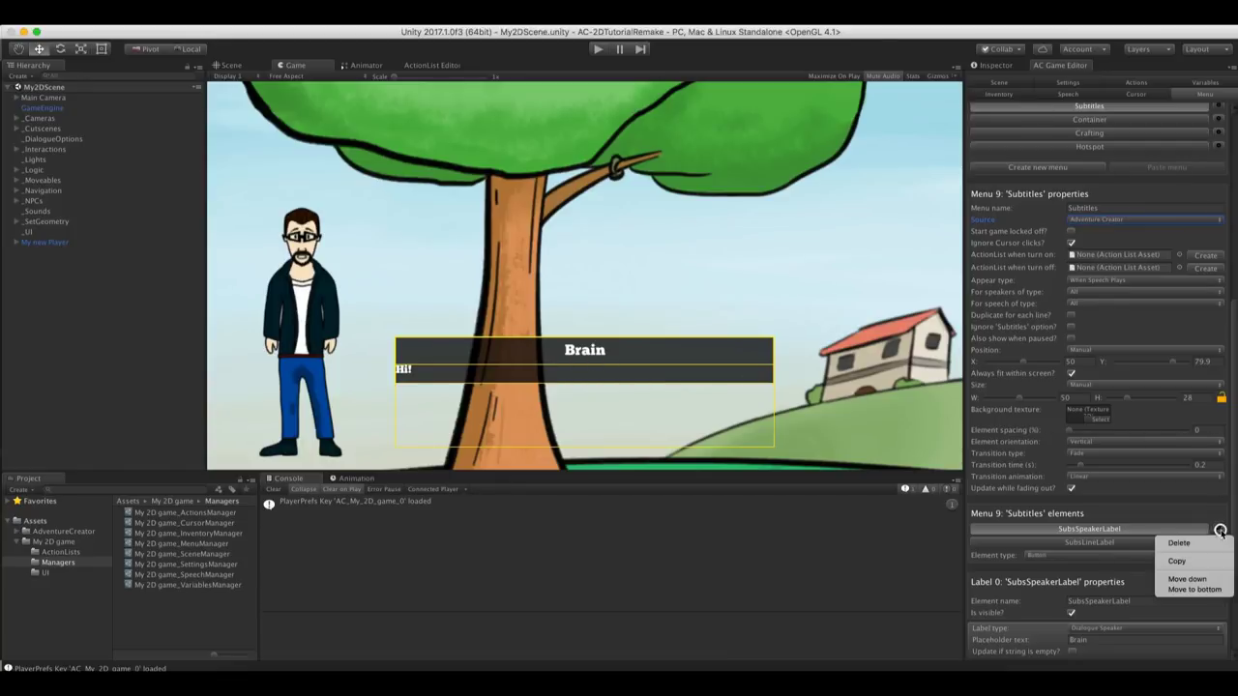
left_click(1215, 544)
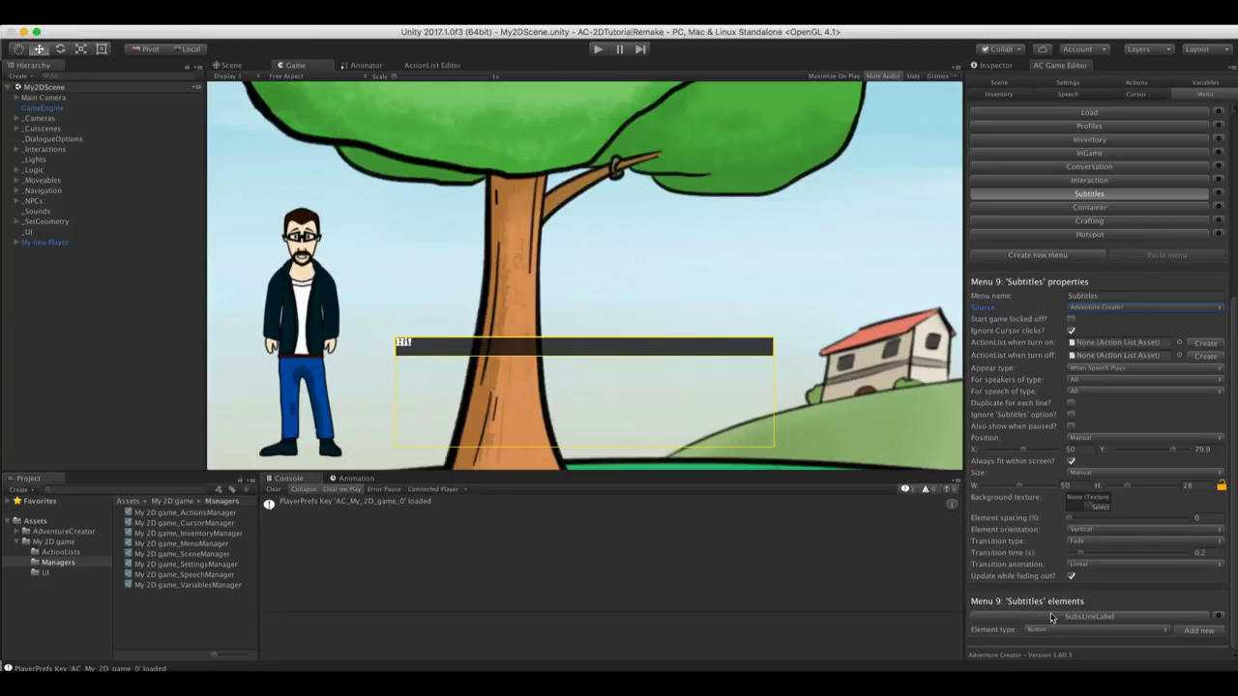
Keep SubsLineLabel's type as Dialogue Line and the menu's appear type as When Speech Plays
left_click(1087, 619)
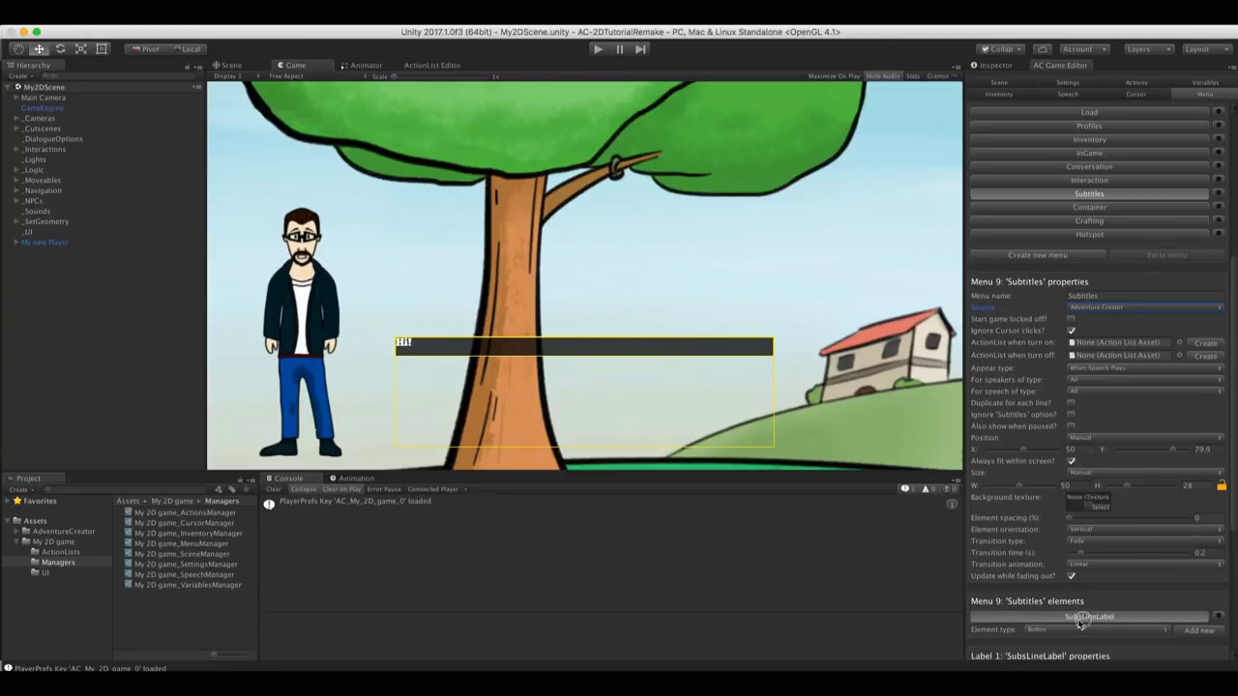
scroll(1202, 522, "down", 5)
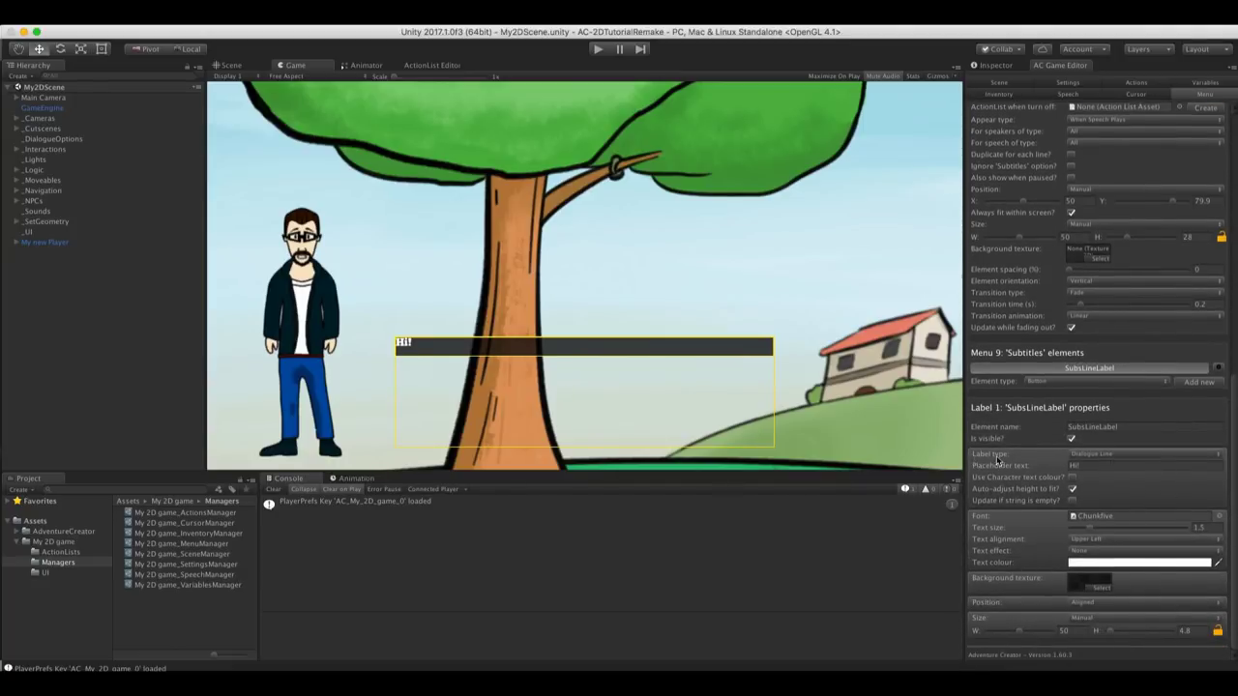
left_click(1112, 454)
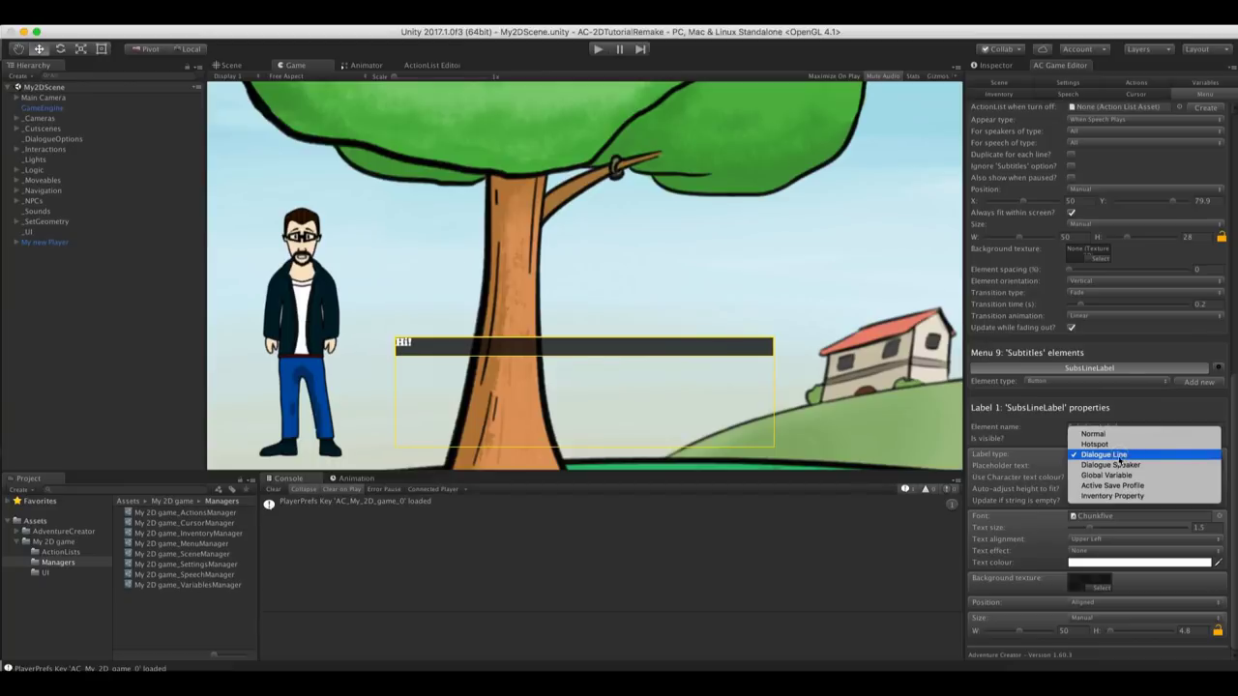
left_click(1112, 455)
scroll(1235, 474, "up", 5)
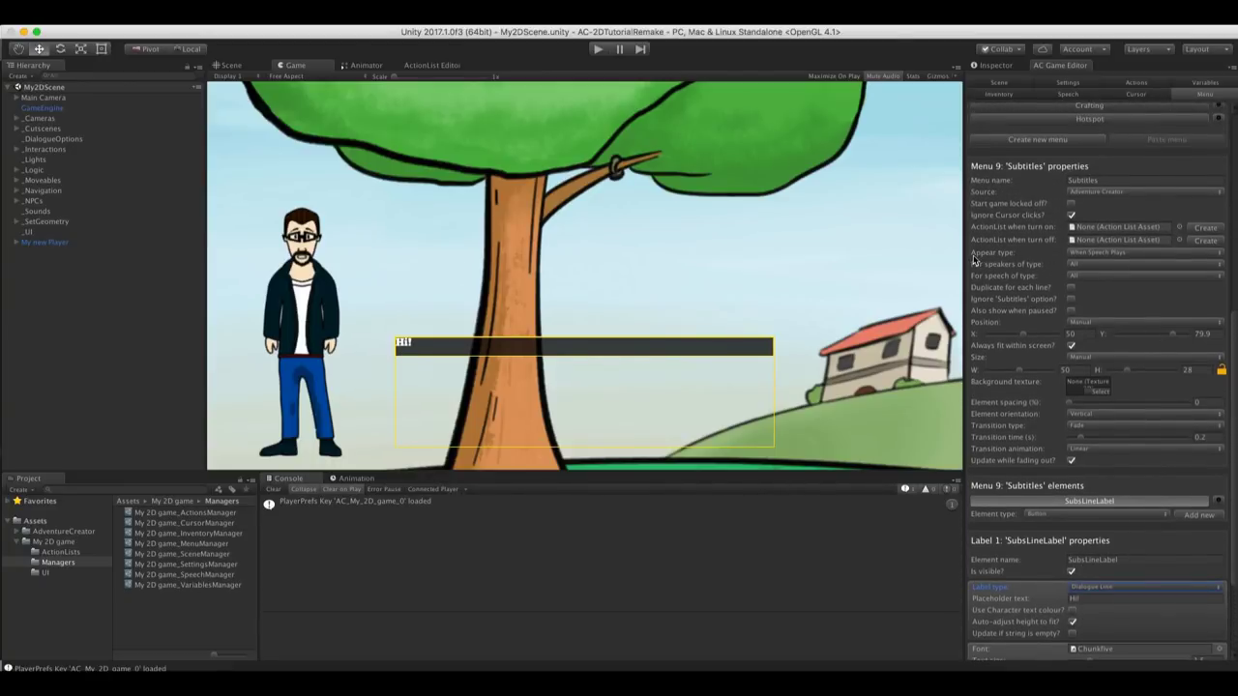
left_click(1121, 255)
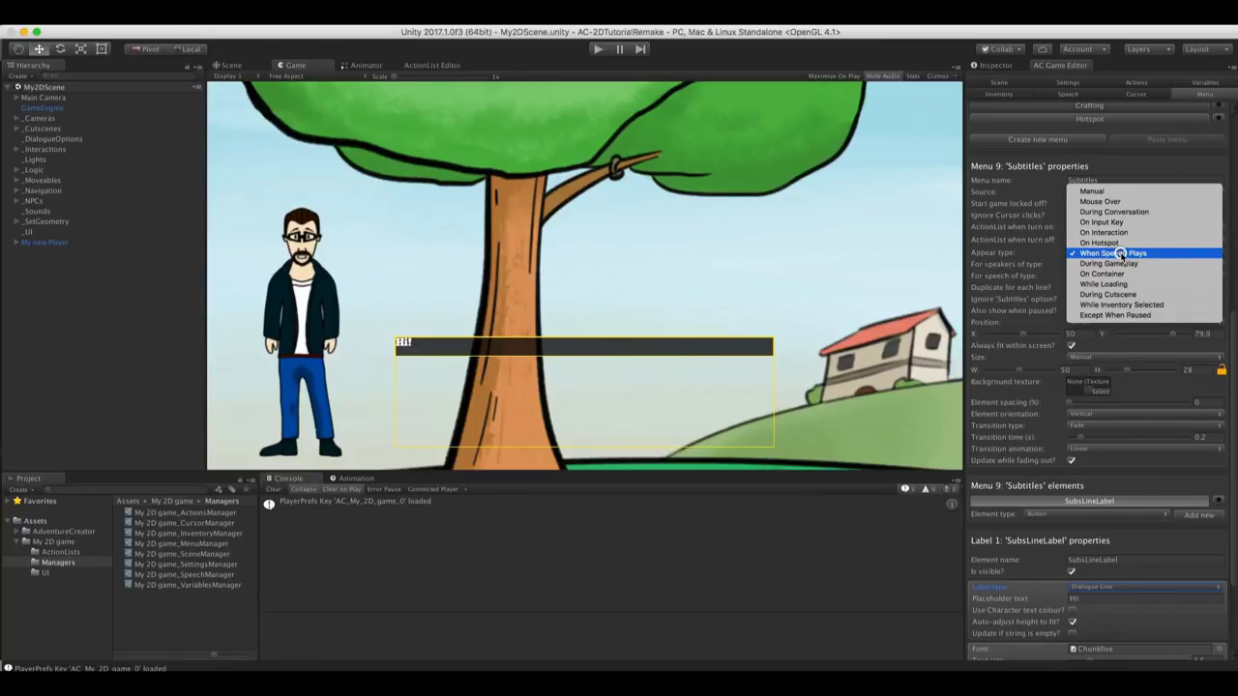
left_click(1040, 257)
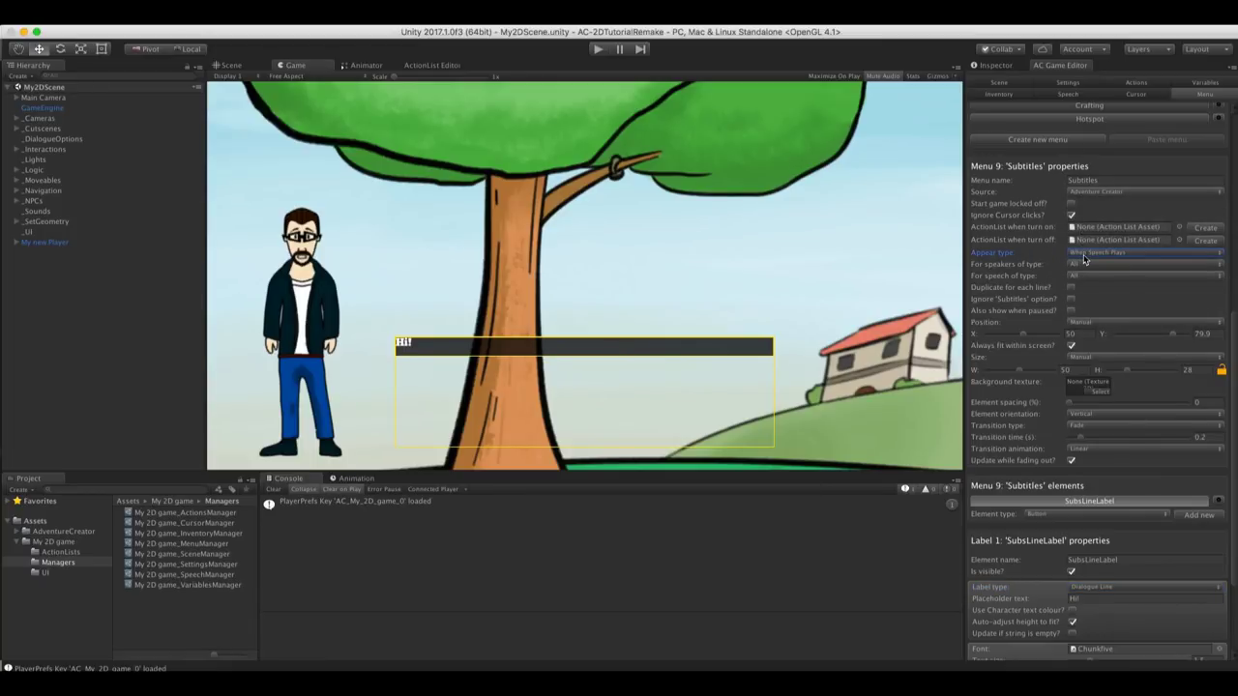
Set the Subtitles menu Size to Automatic
scroll(1084, 270, "up", 2)
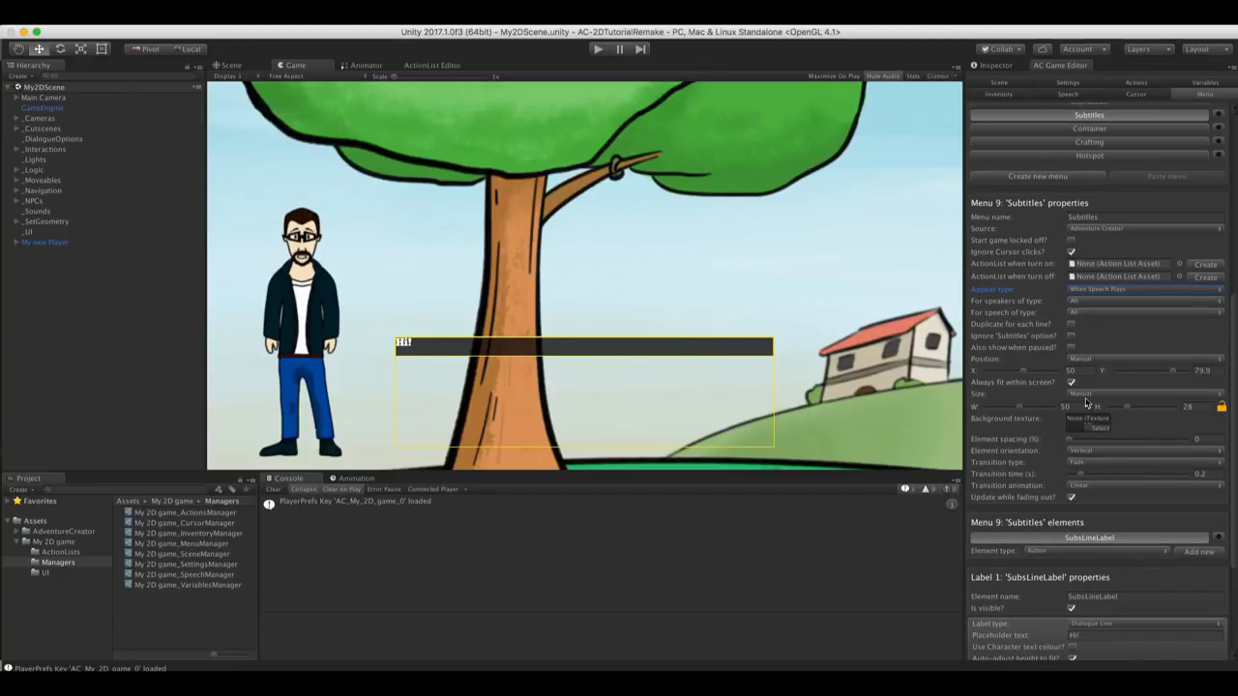
left_click(1087, 395)
left_click(1099, 384)
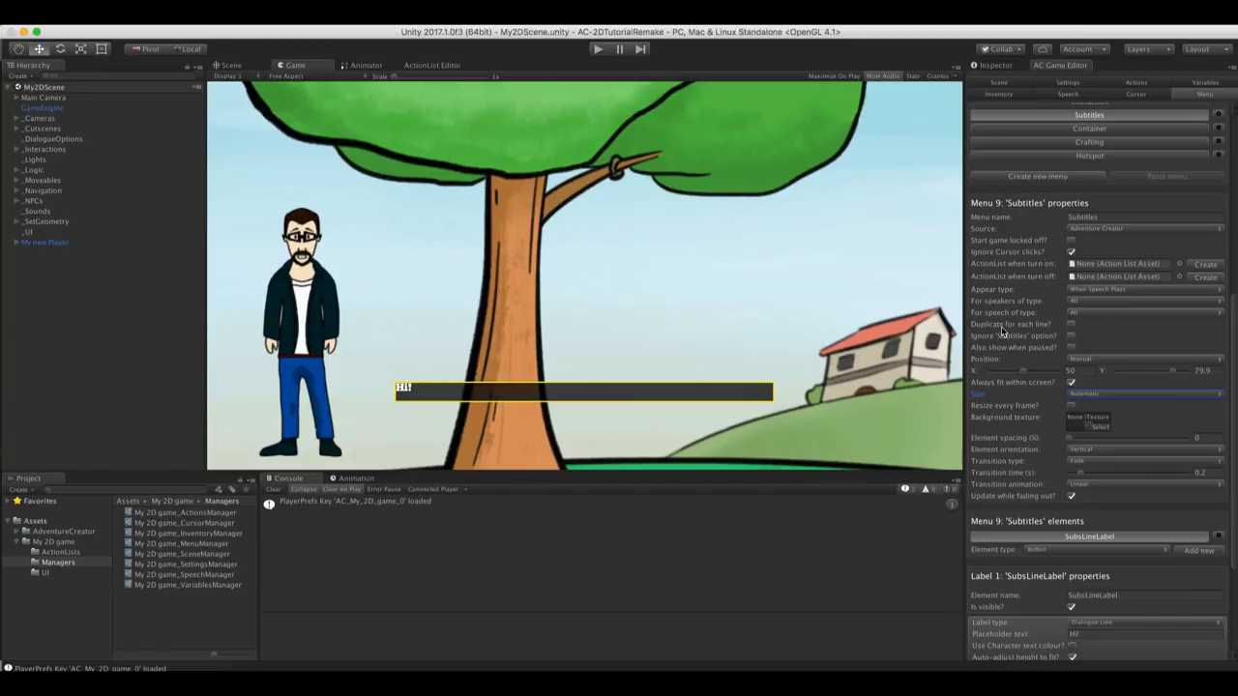
Set subtitle Position to Above Speaking Character and raise the Y offset to 39.5
left_click(1080, 360)
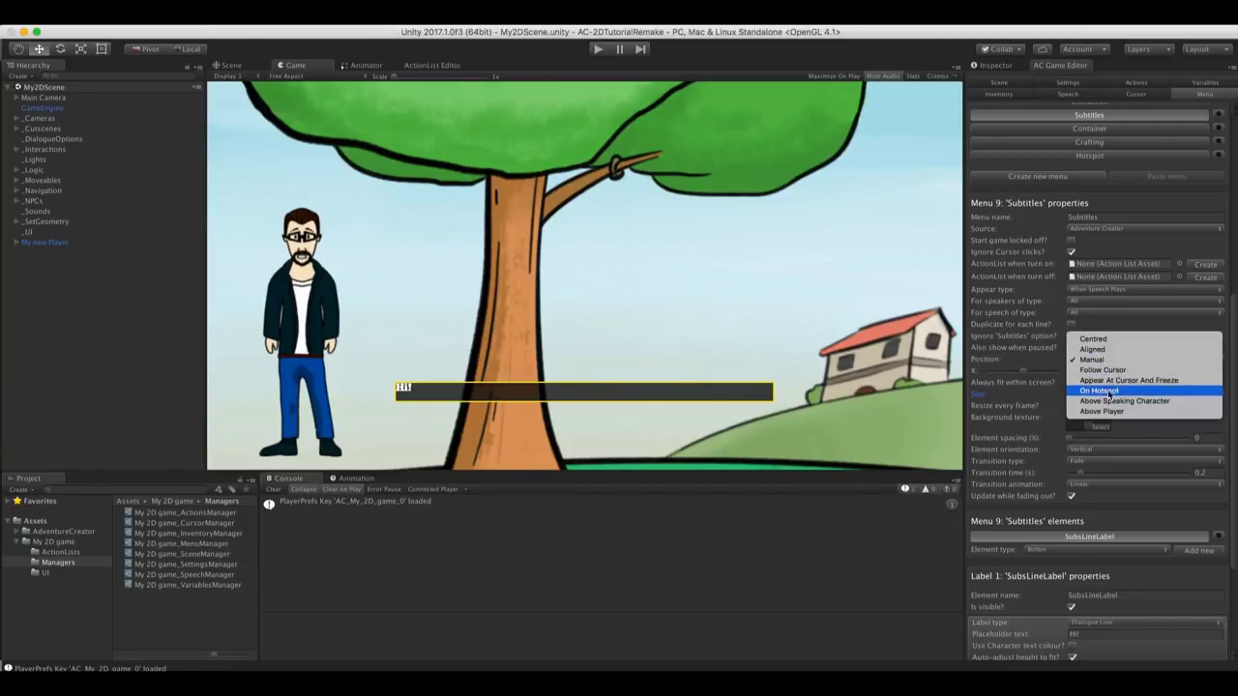
left_click(1091, 402)
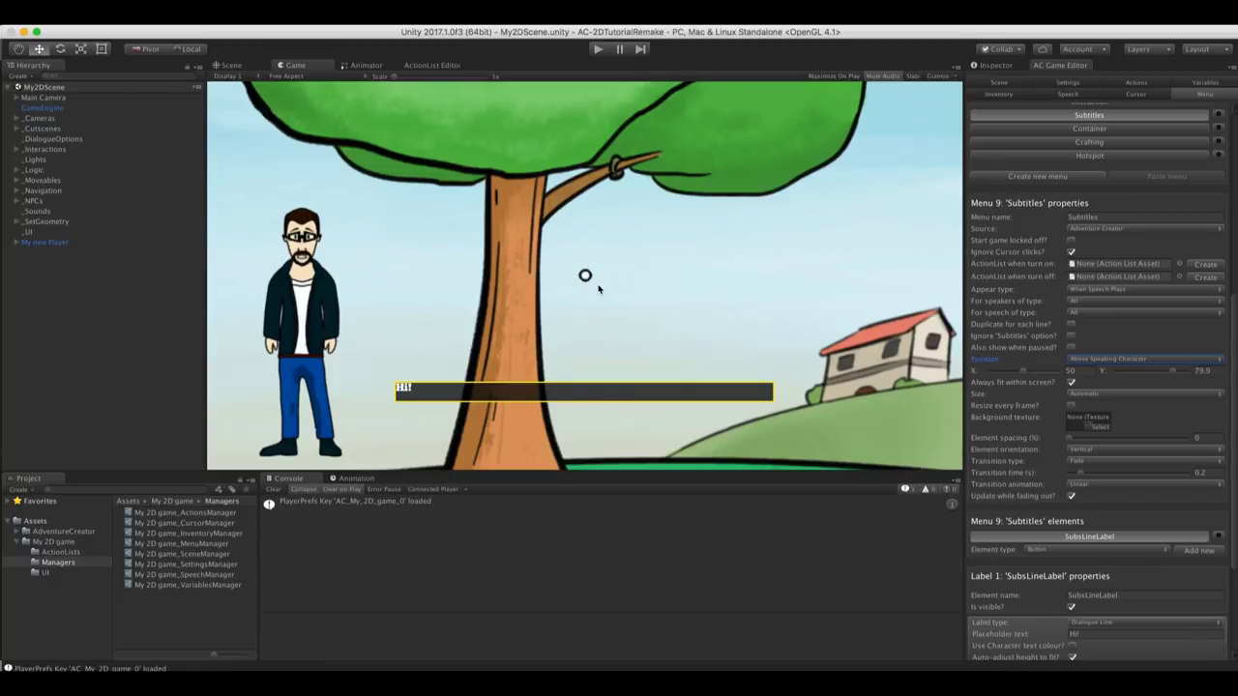
left_click_drag(1174, 371, 1144, 375)
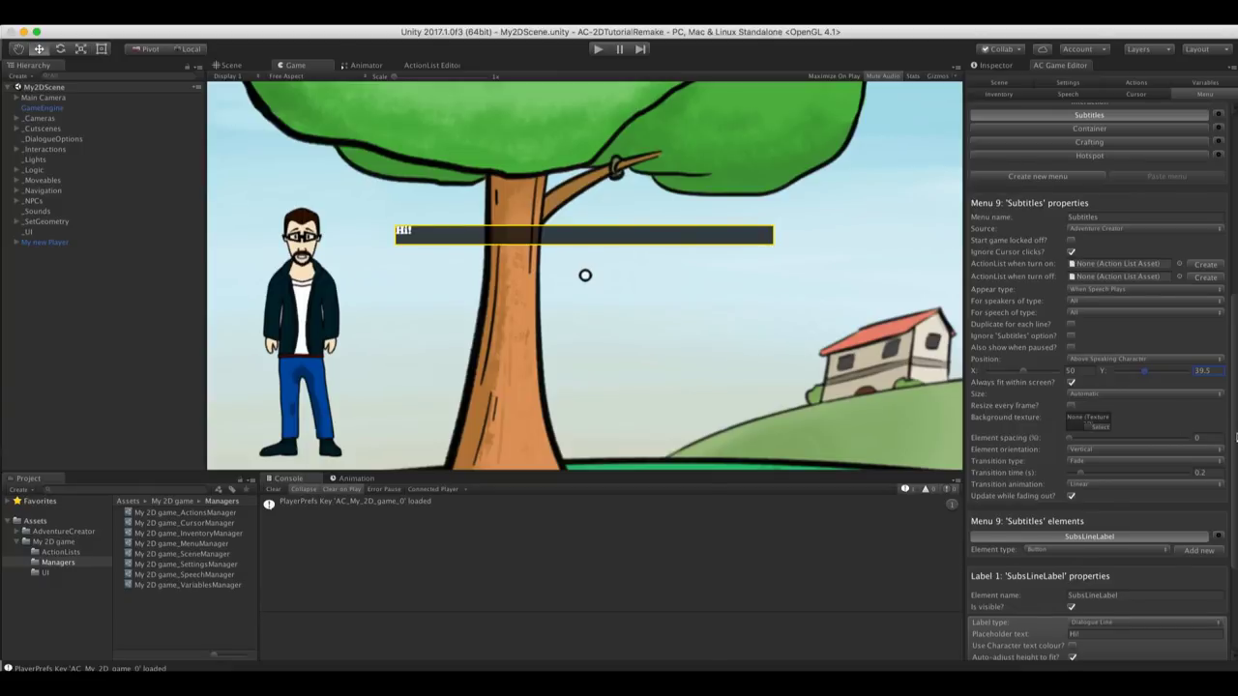
left_click_drag(1234, 437, 1235, 529)
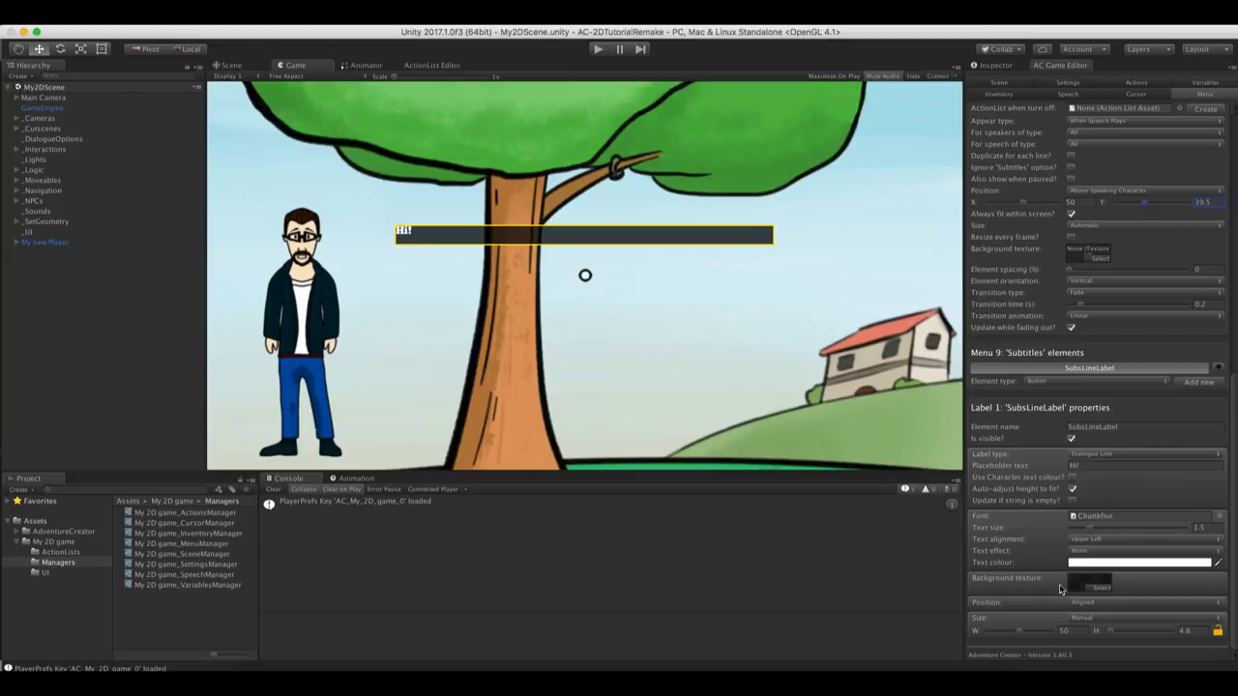
Set the subtitle line's background texture to None
left_click(1099, 585)
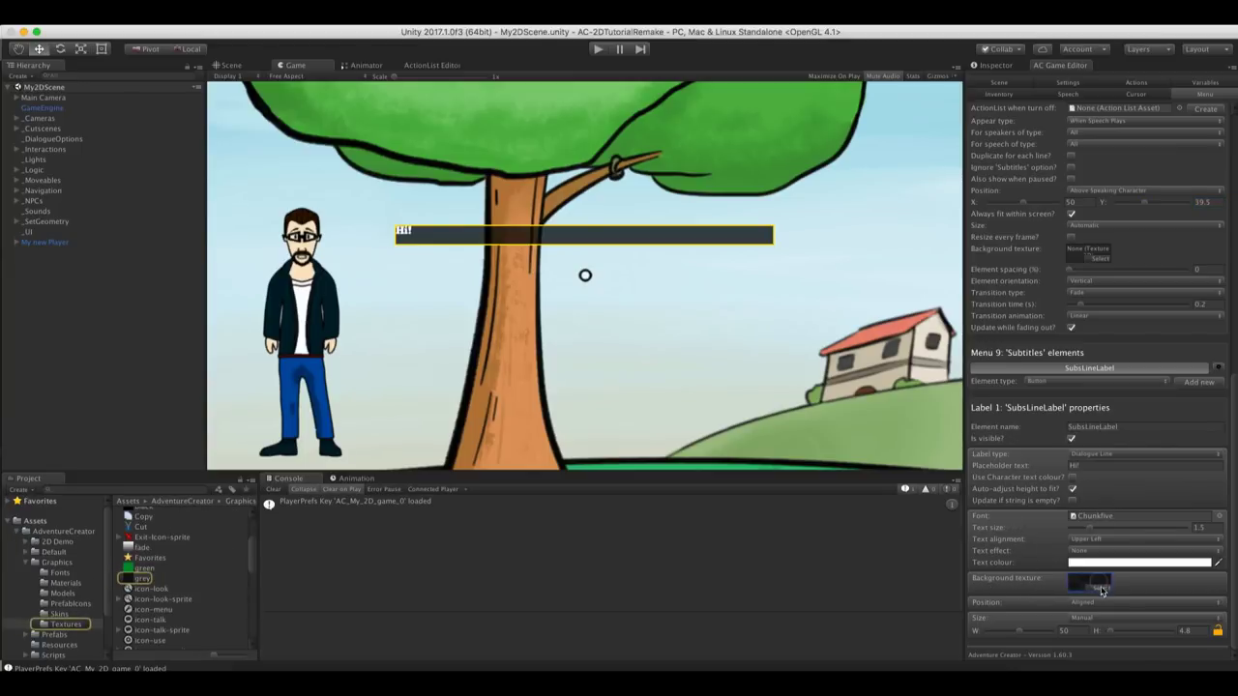
left_click(1100, 587)
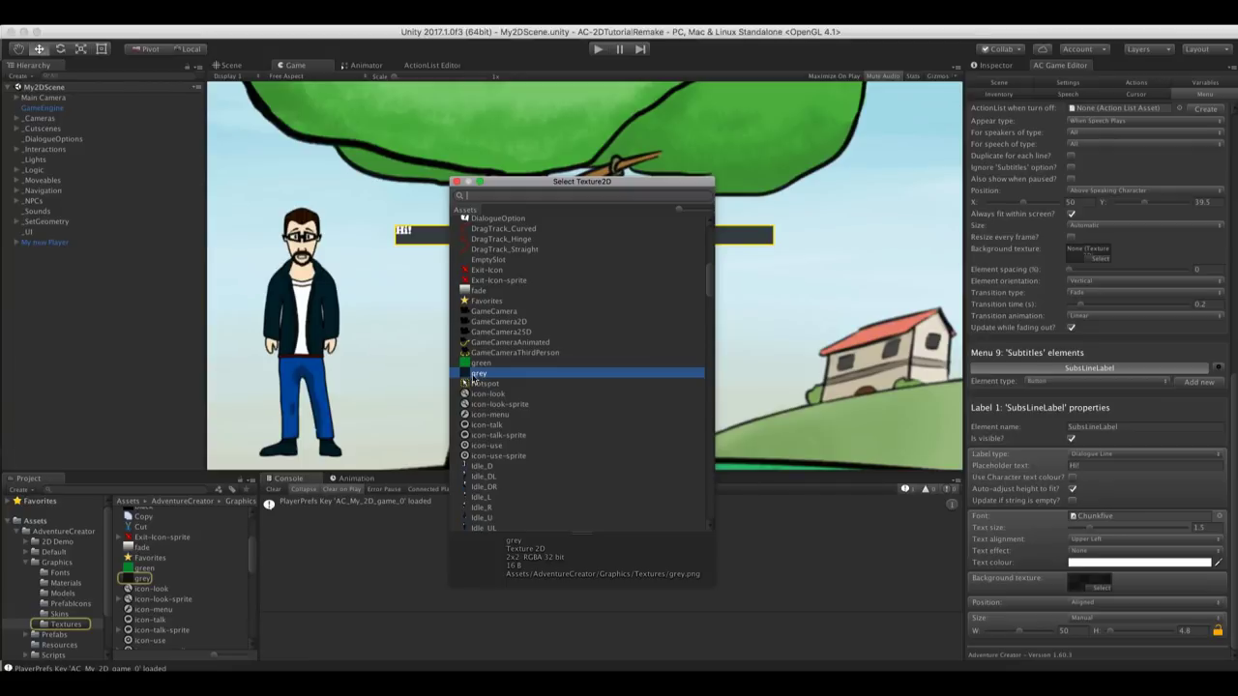
left_click_drag(711, 281, 713, 229)
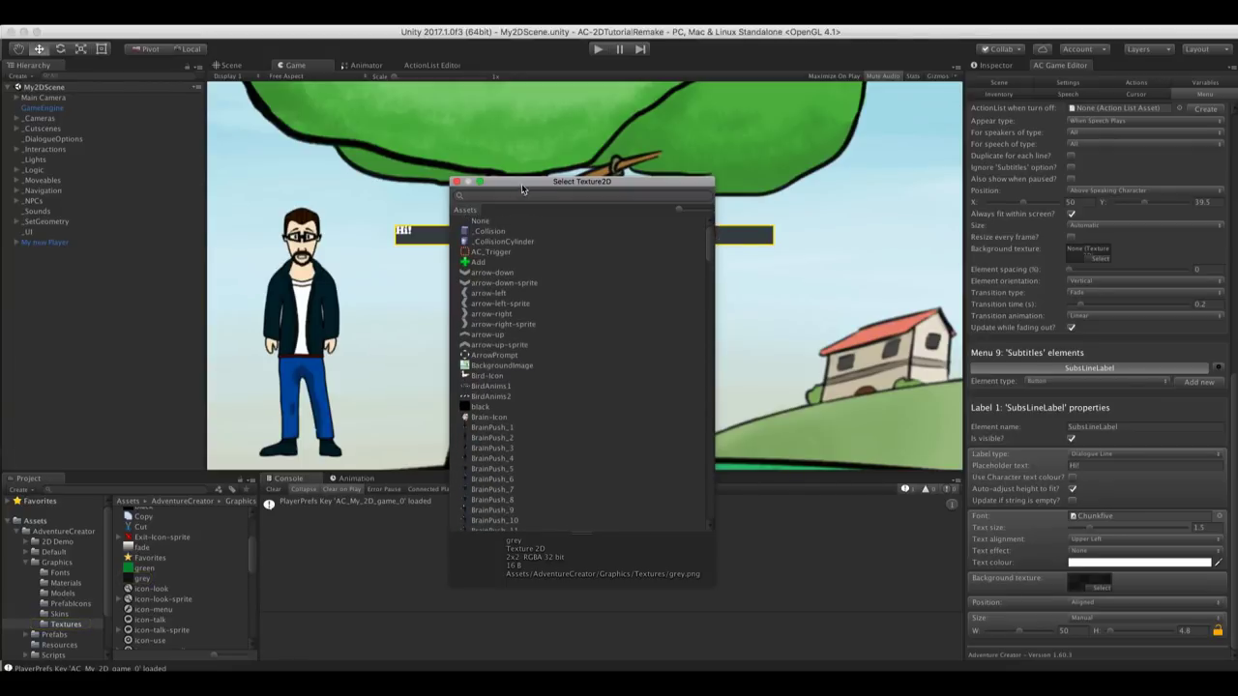
left_click_drag(522, 188, 597, 184)
left_click(564, 221)
left_click(463, 215)
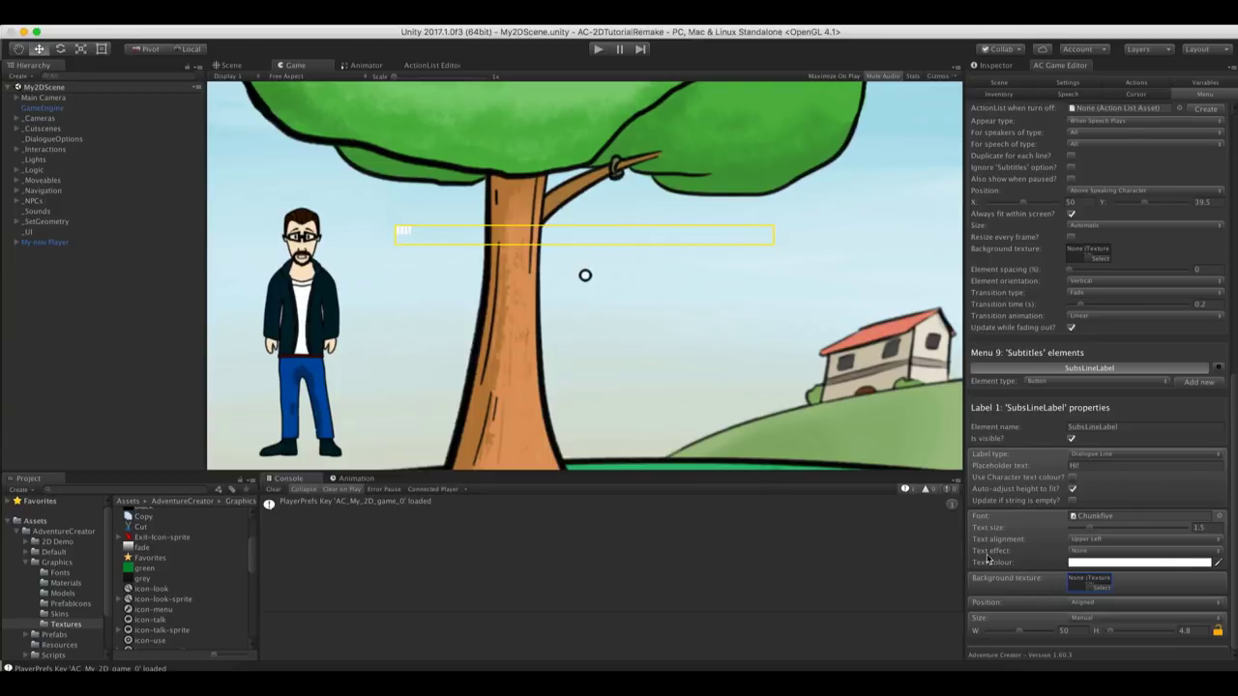
Give the subtitle text an Outline effect and Middle Center alignment, and set the menu Transition type to None
left_click(1076, 553)
left_click(1107, 562)
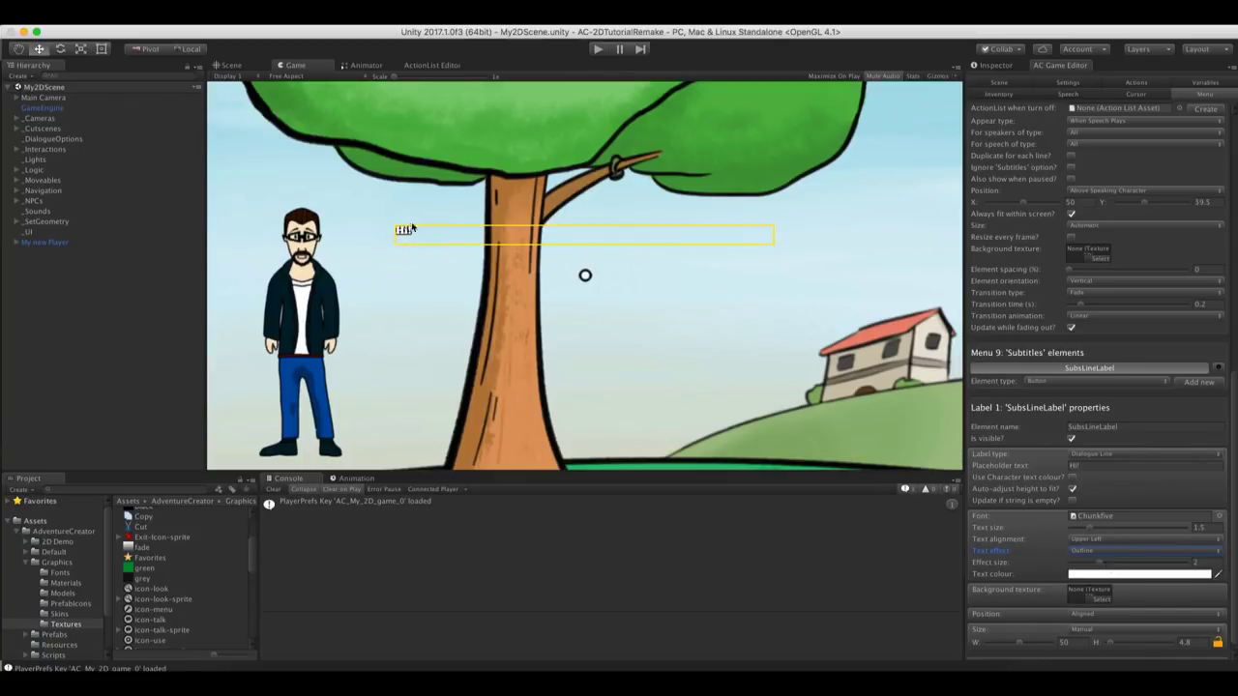
left_click(1103, 540)
left_click(1104, 580)
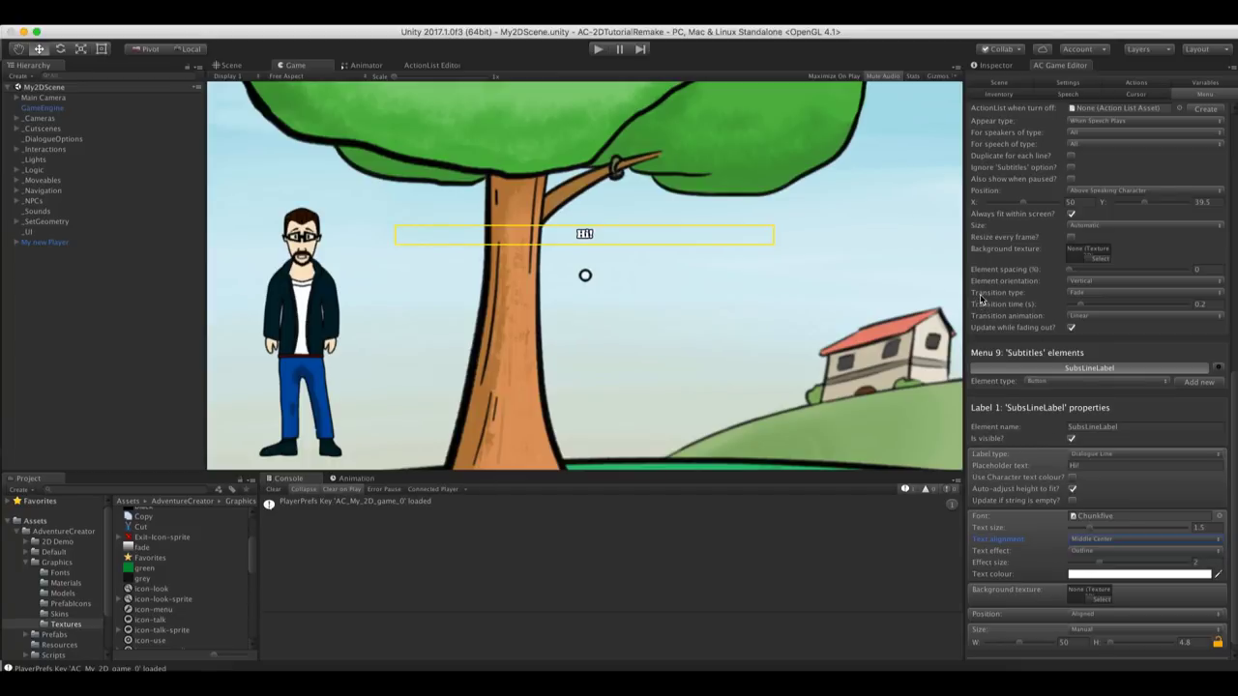
left_click(1073, 297)
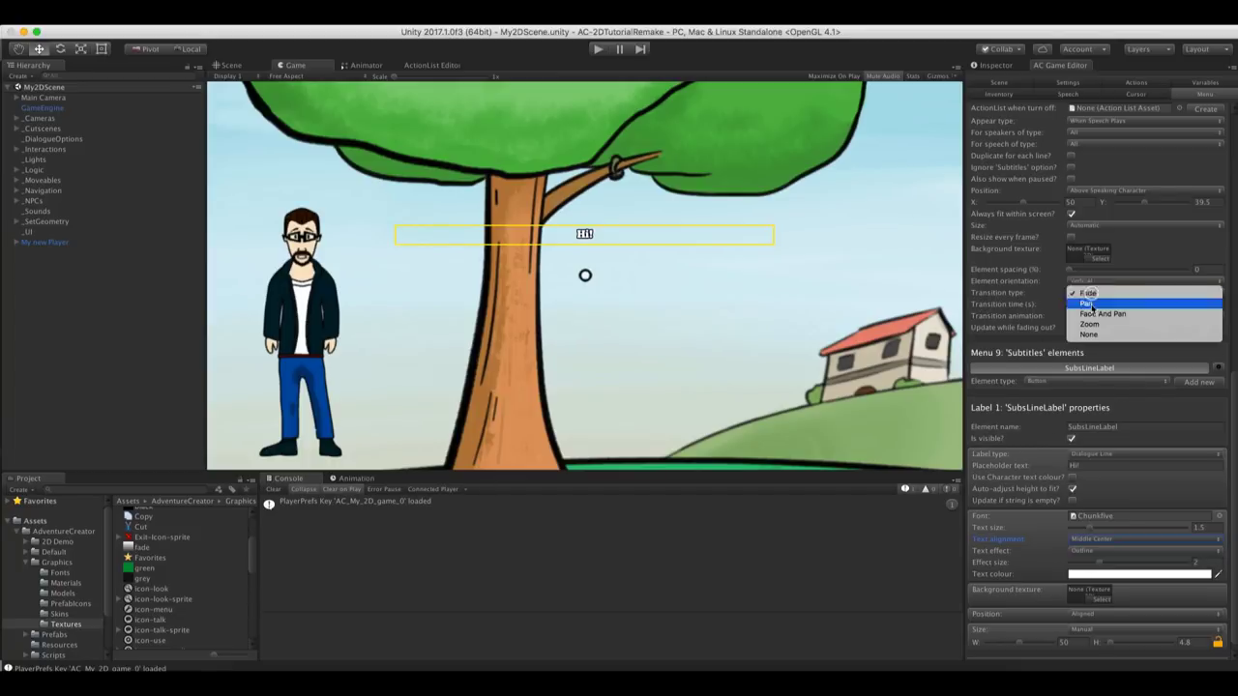
left_click(1089, 336)
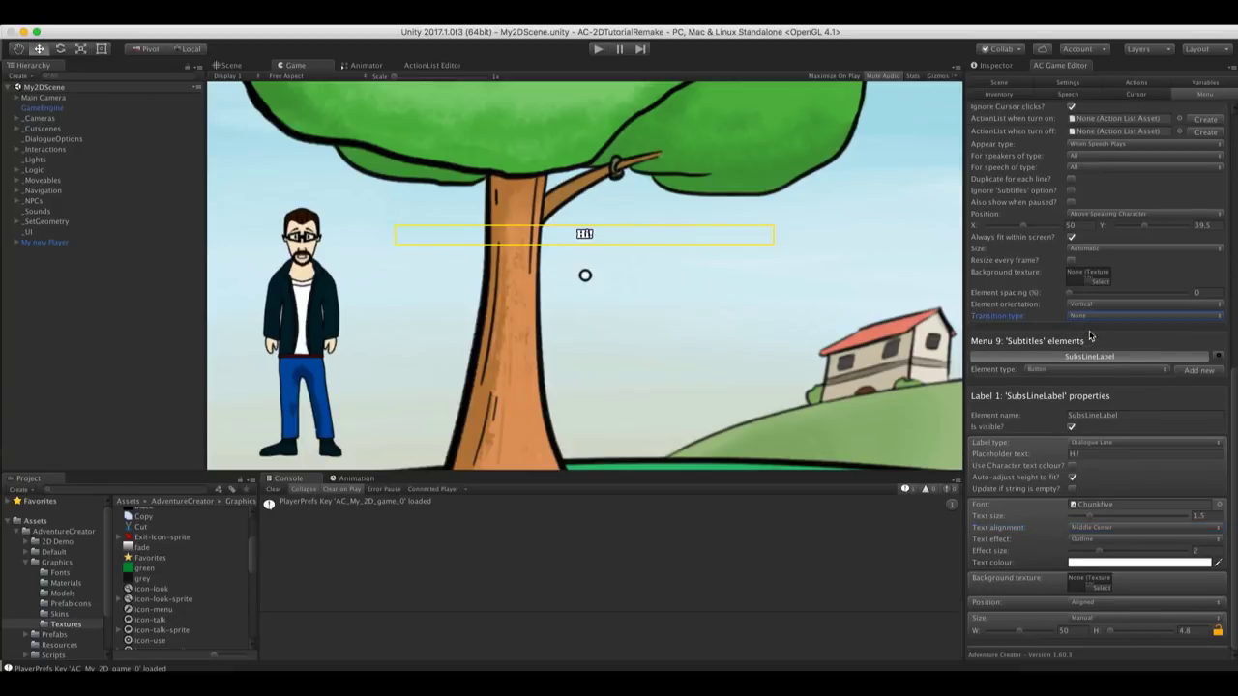
Play-test by talking to and examining the tree to check the outlined subtitles, then stop
left_click(597, 52)
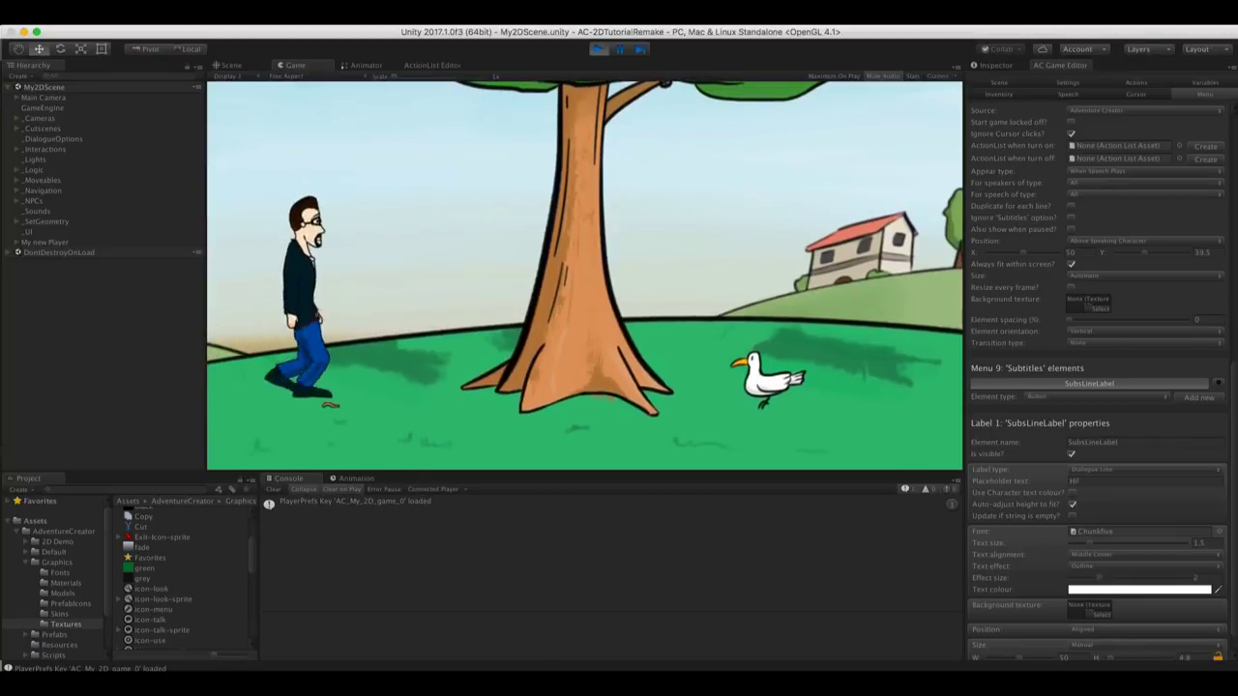
left_click(574, 300)
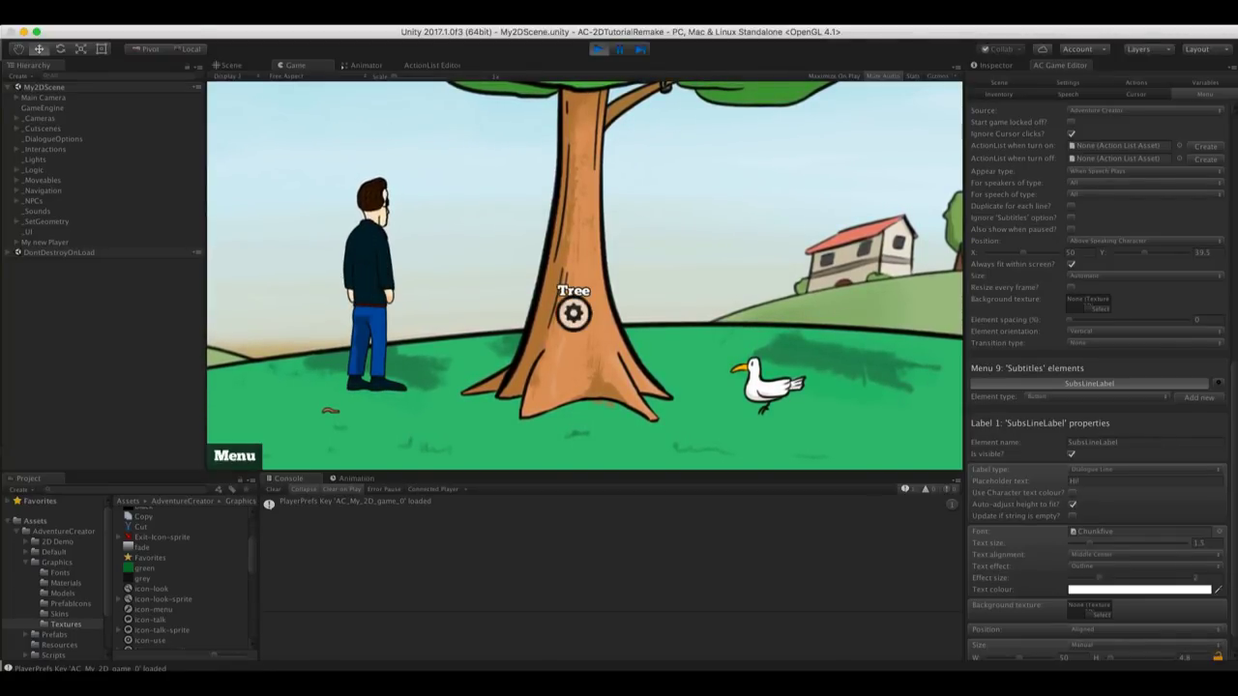
right_click(573, 312)
left_click(574, 313)
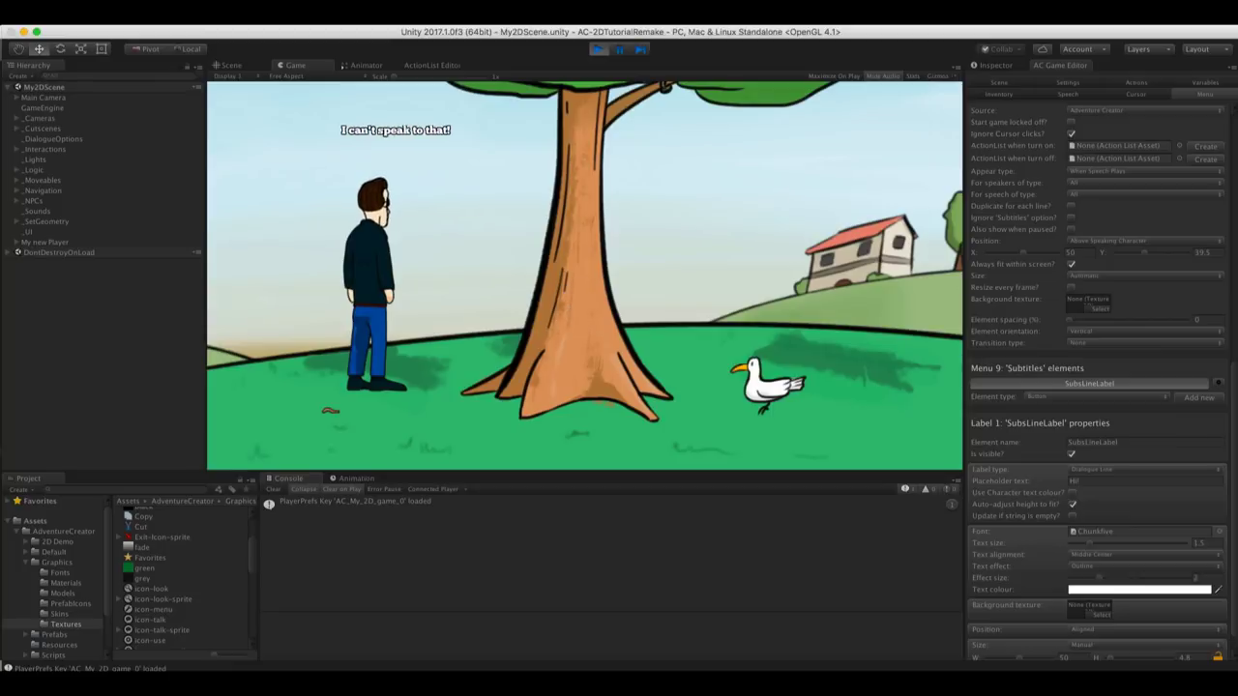
right_click(572, 313)
right_click(570, 316)
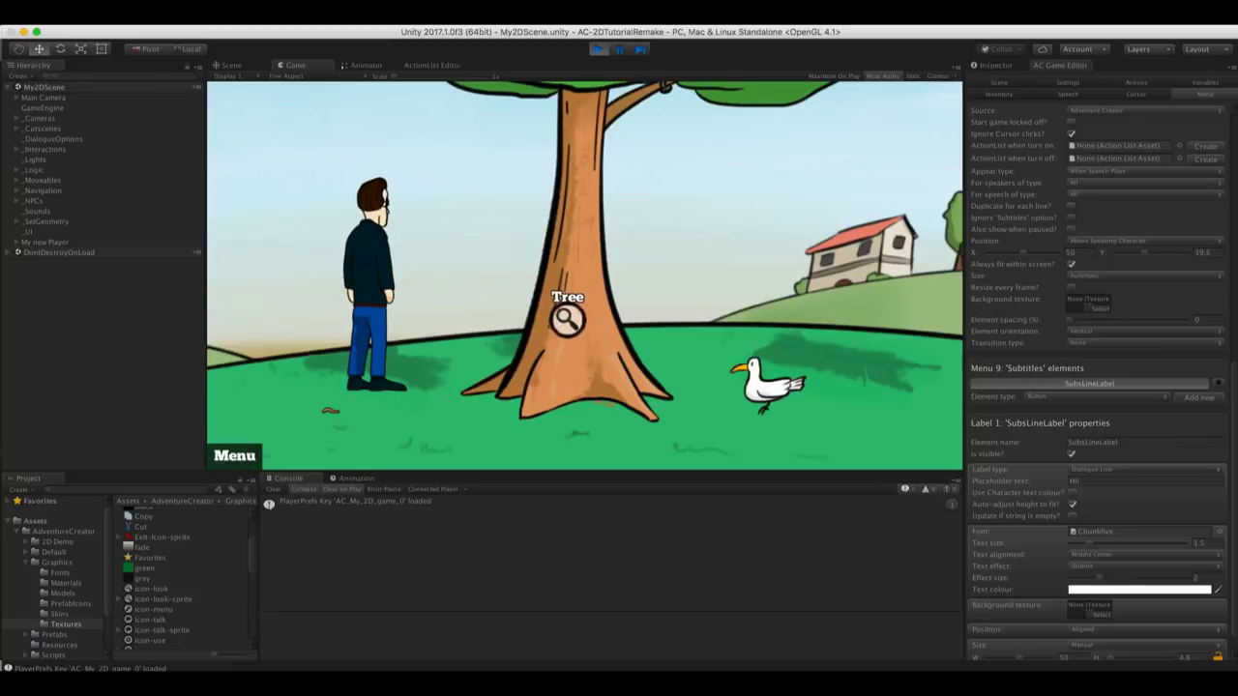
left_click(568, 318)
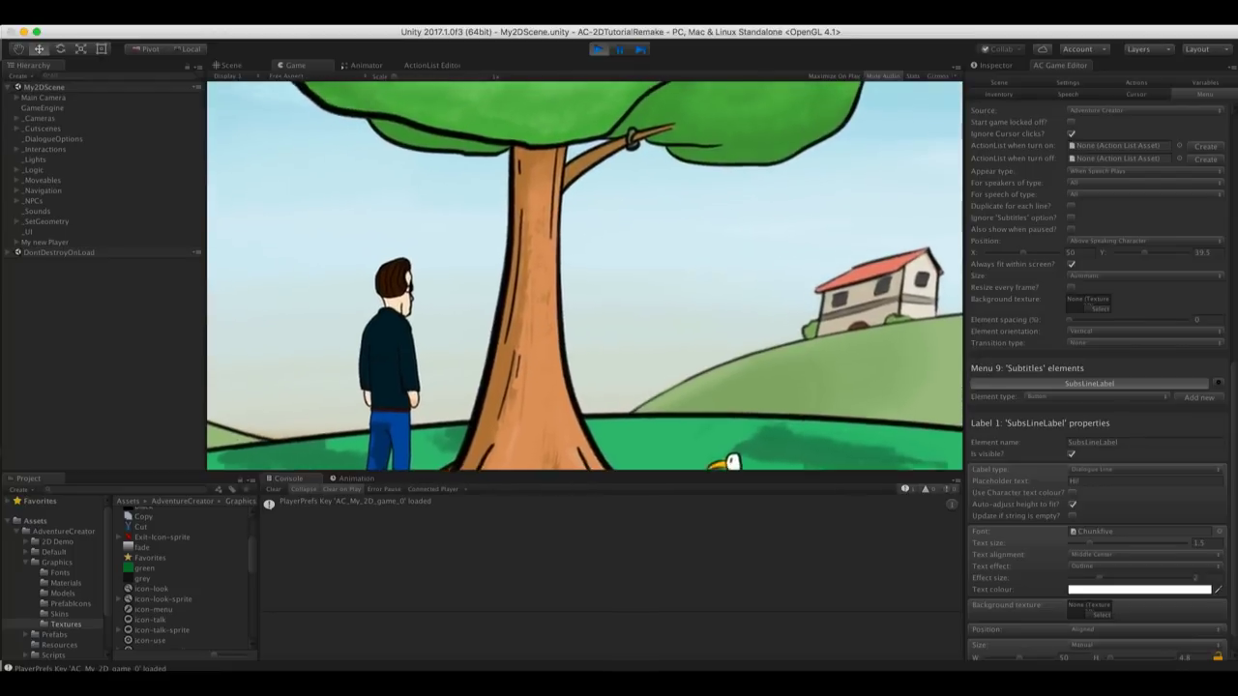
left_click(597, 48)
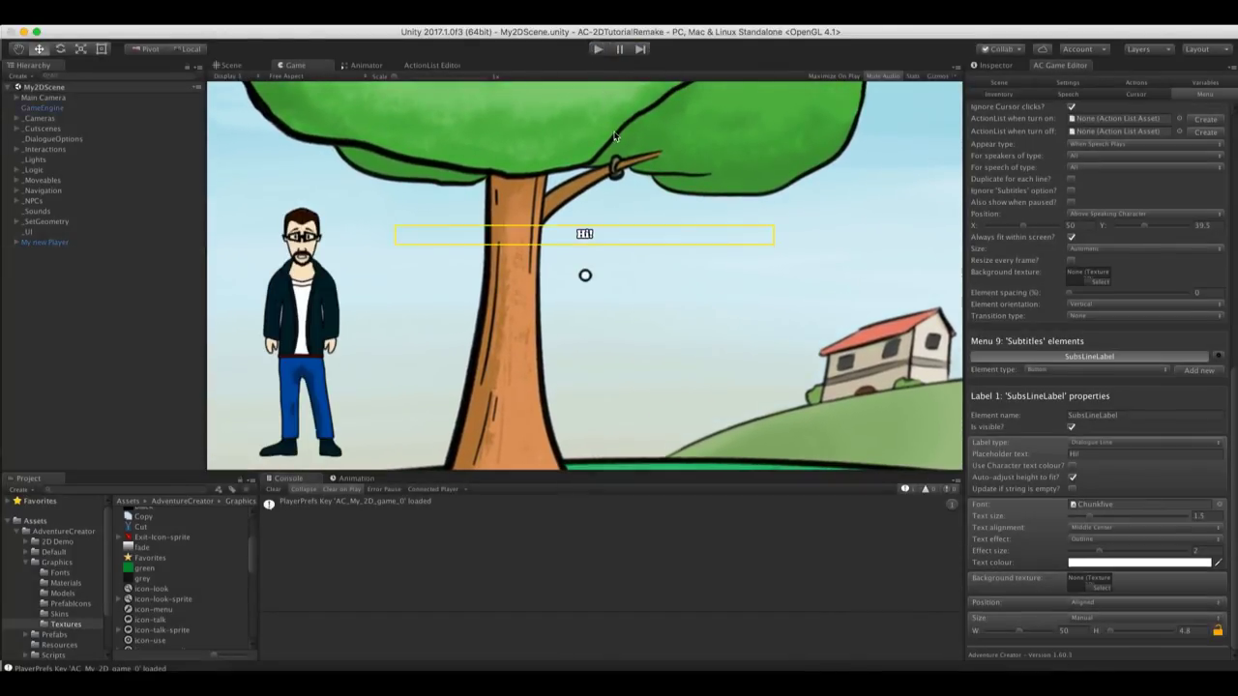
In the Speech manager, uncheck 'Scroll speech text?' and set Minimum display time to 2
left_click(1046, 93)
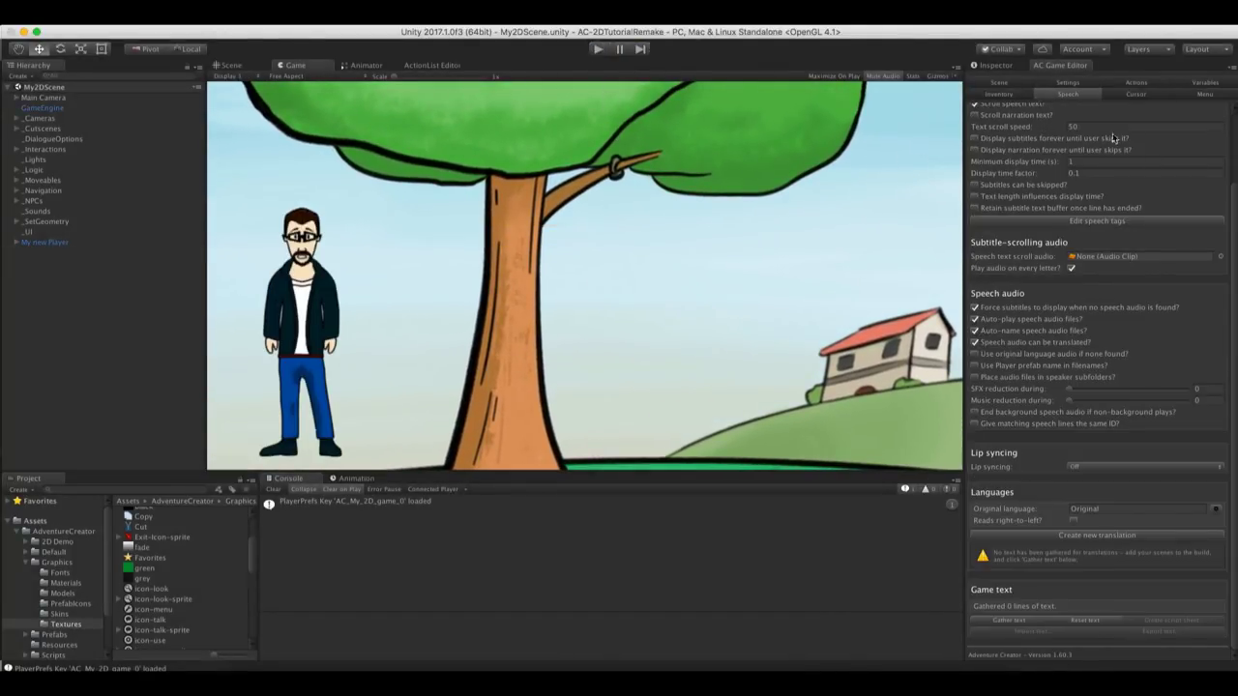
scroll(1228, 203, "up", 4)
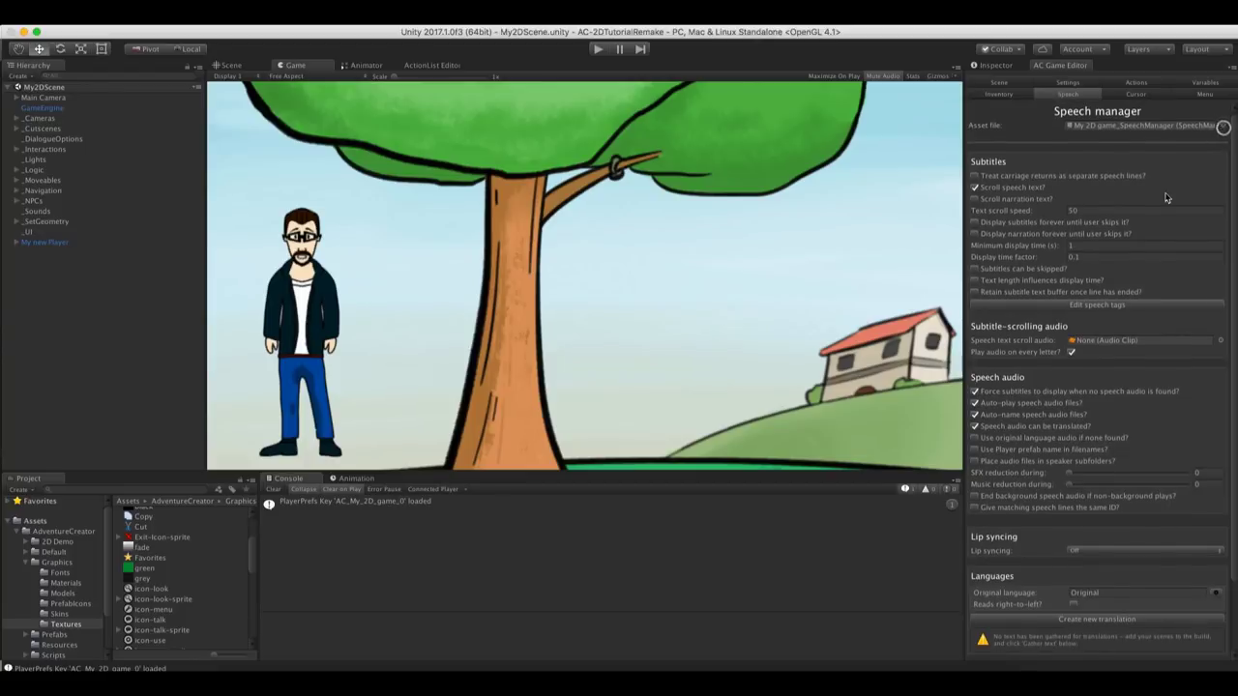
left_click(973, 188)
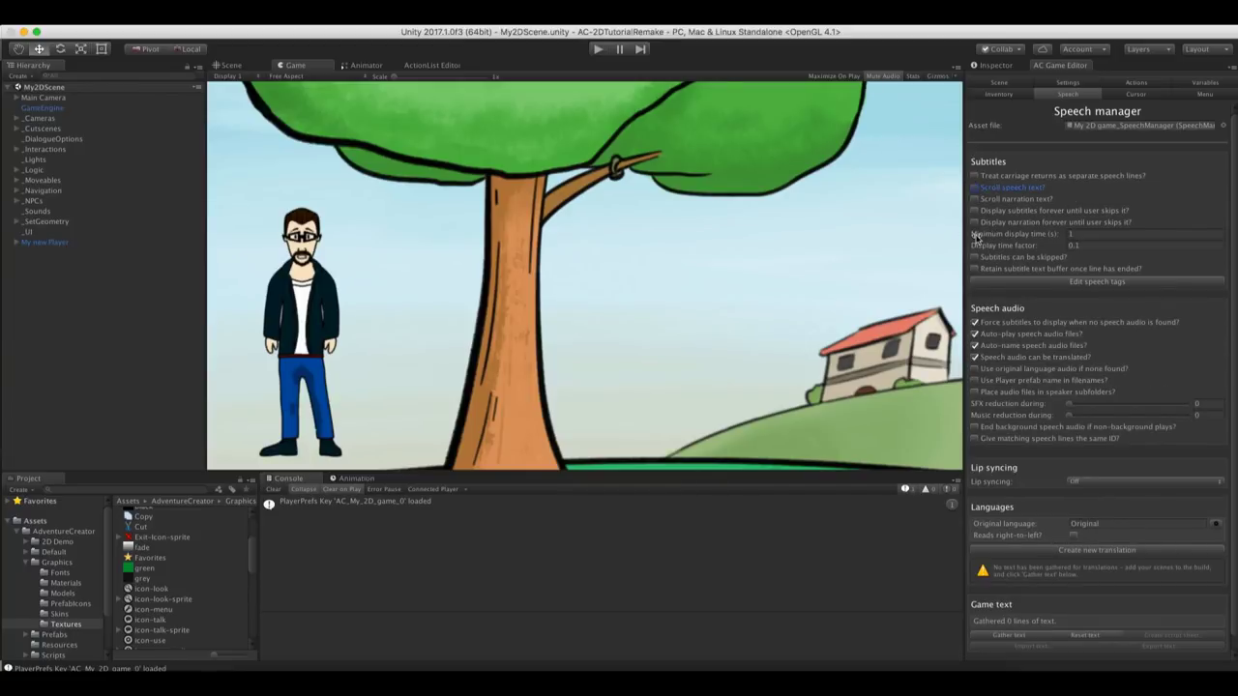
left_click(1087, 234)
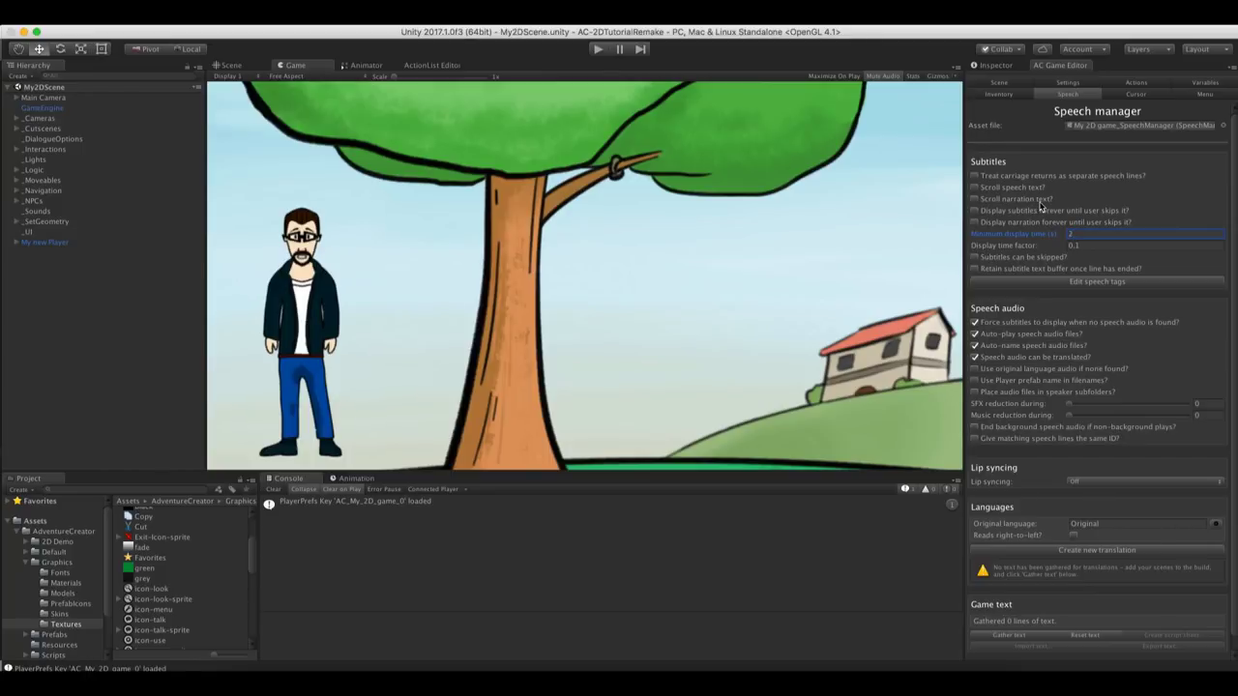
Play-test by examining the tree, then stop the run
left_click(598, 50)
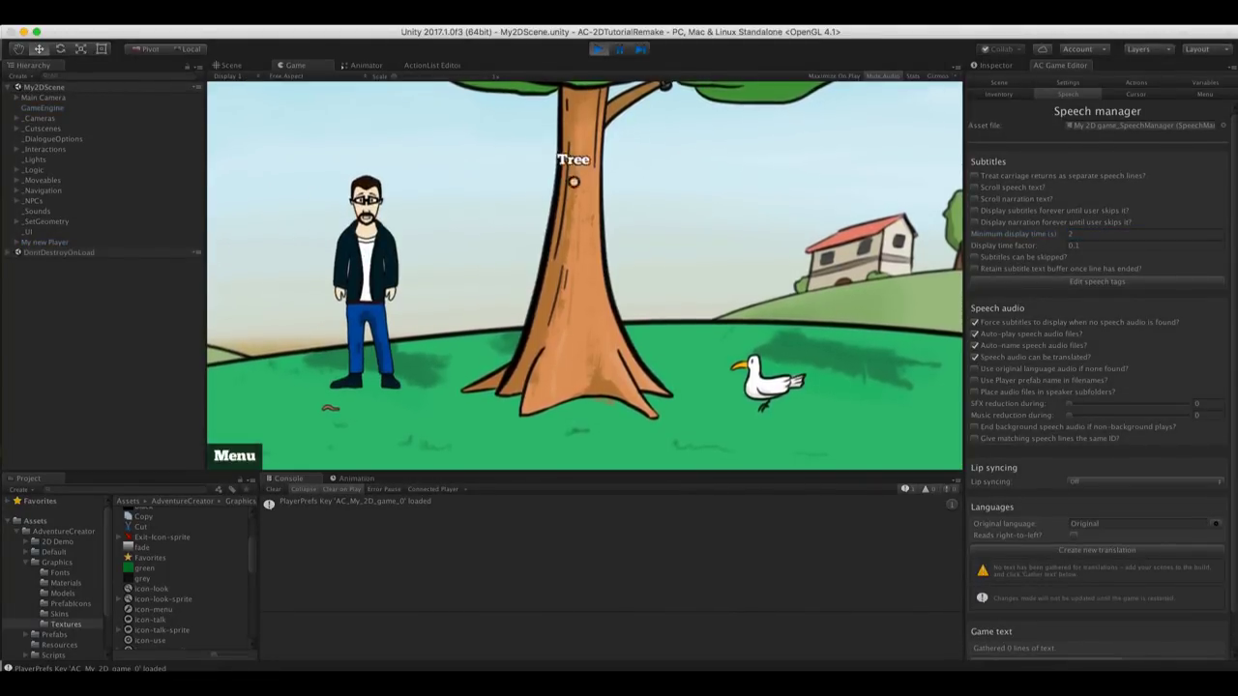
left_click(567, 260)
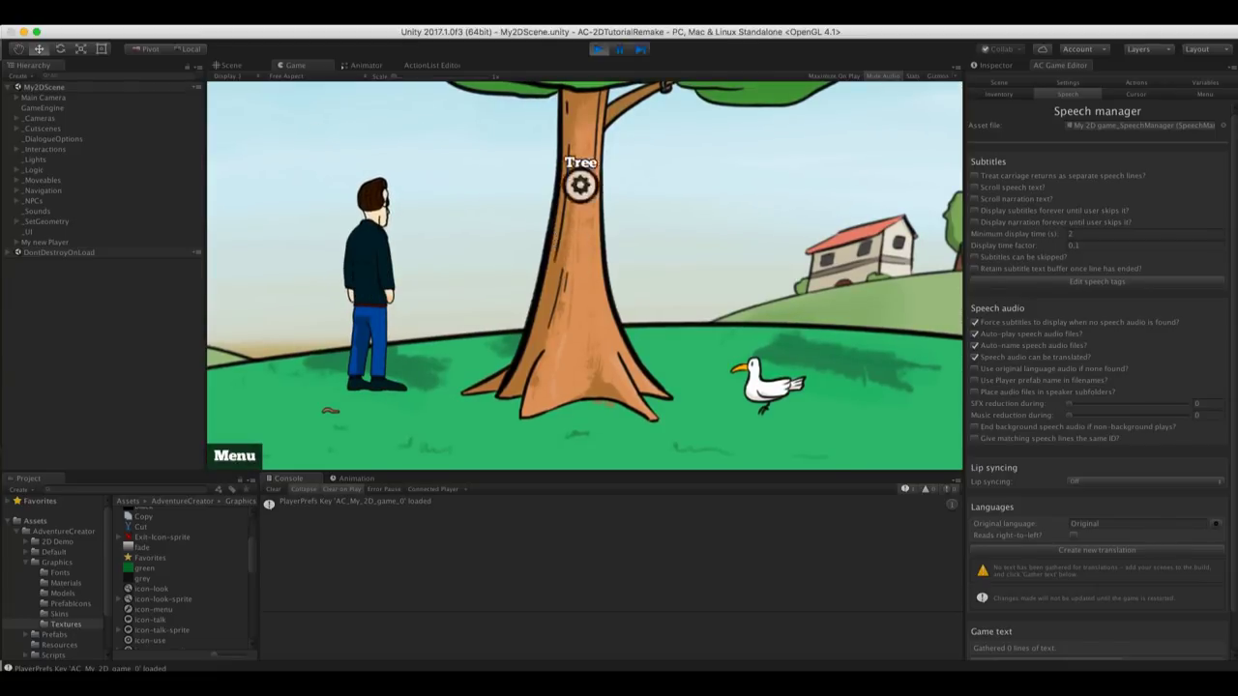
key("super+p")
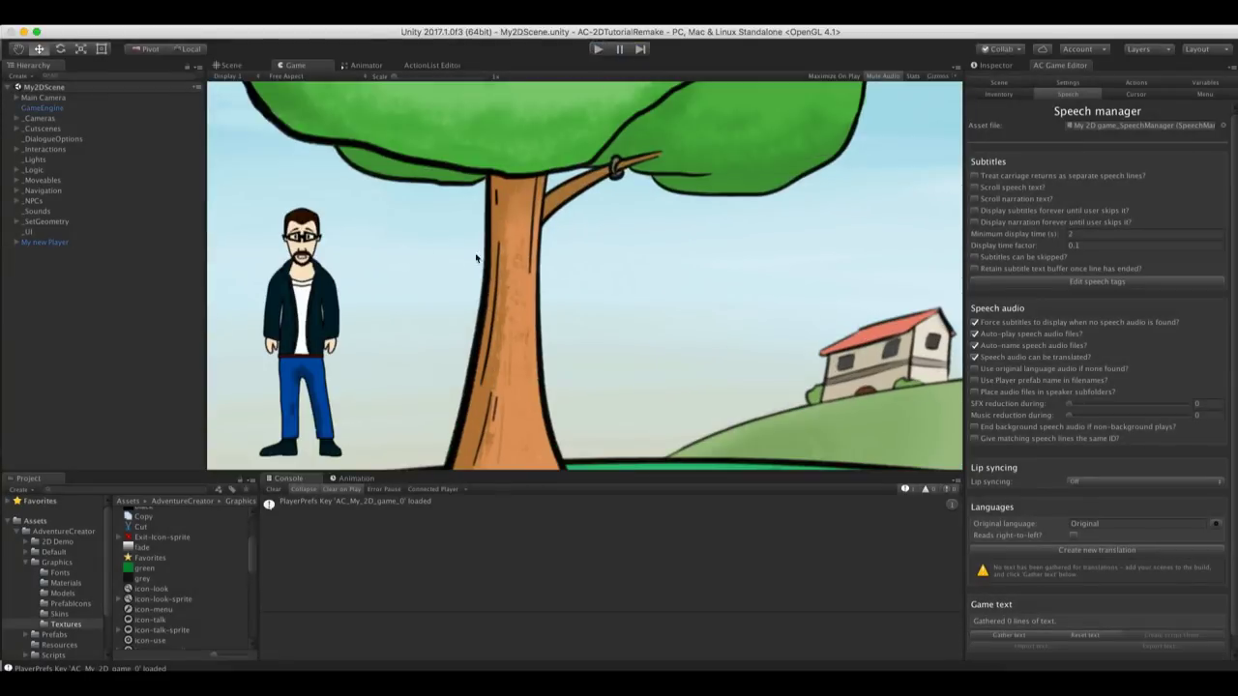
Make SubsLineLabel 9 high with BradBunR font at text size 2.66, then start a test run
left_click(233, 65)
left_click(293, 65)
left_click(1203, 94)
scroll(1234, 549, "down", 15)
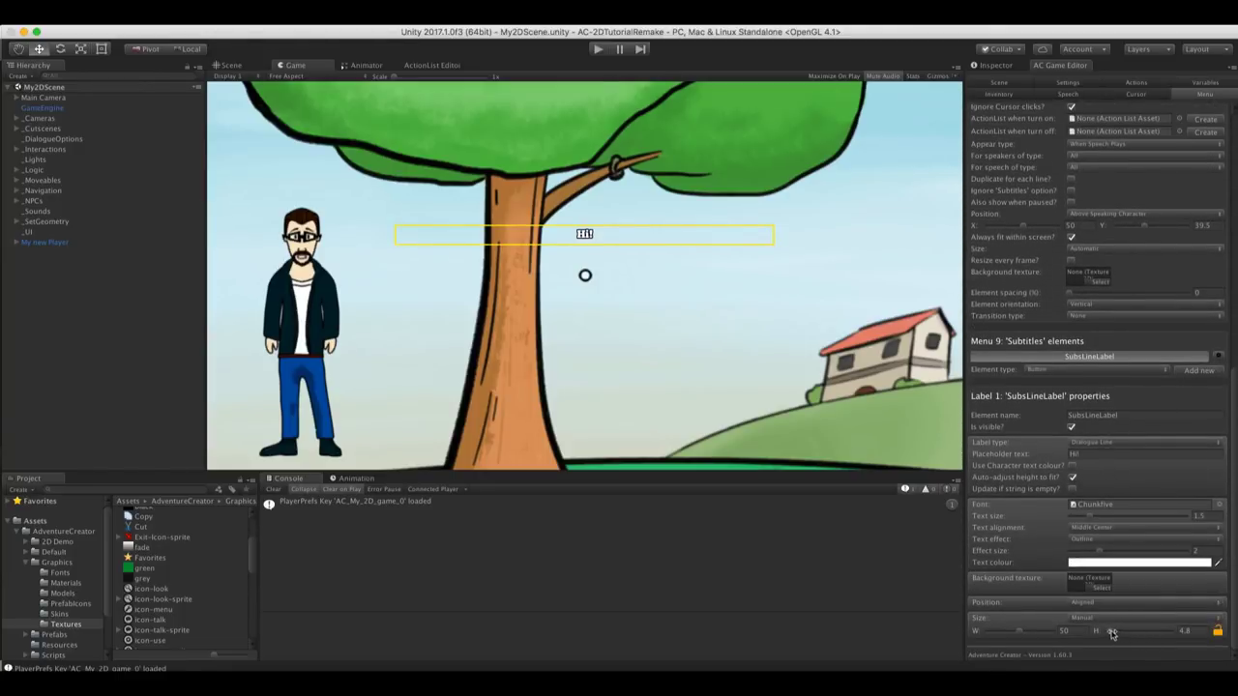
left_click_drag(1110, 633, 1113, 633)
left_click(1218, 504)
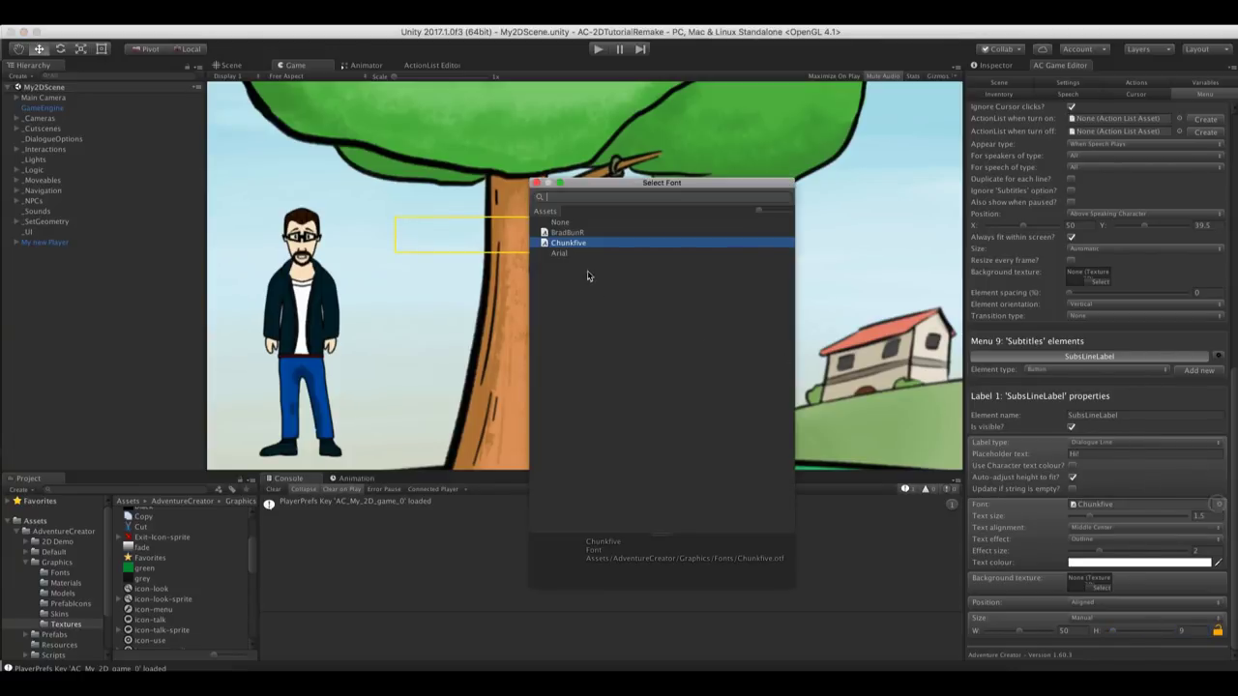
double_click(594, 236)
left_click_drag(1099, 520, 1136, 520)
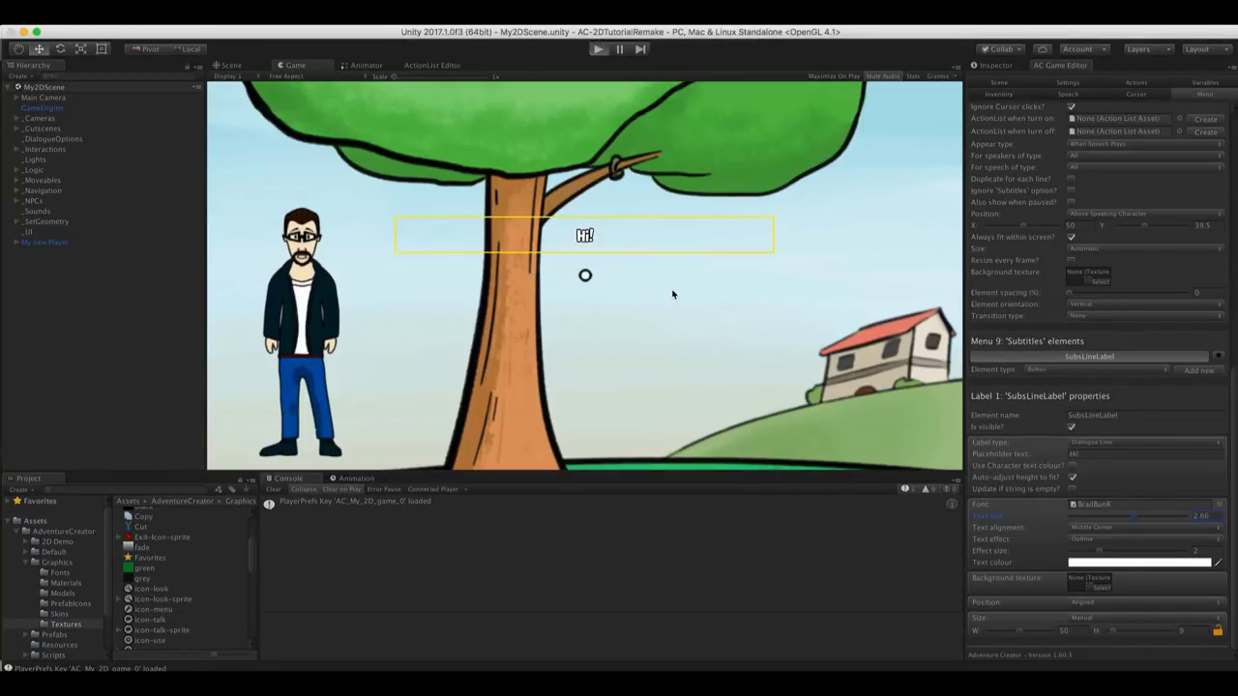
key("super+p")
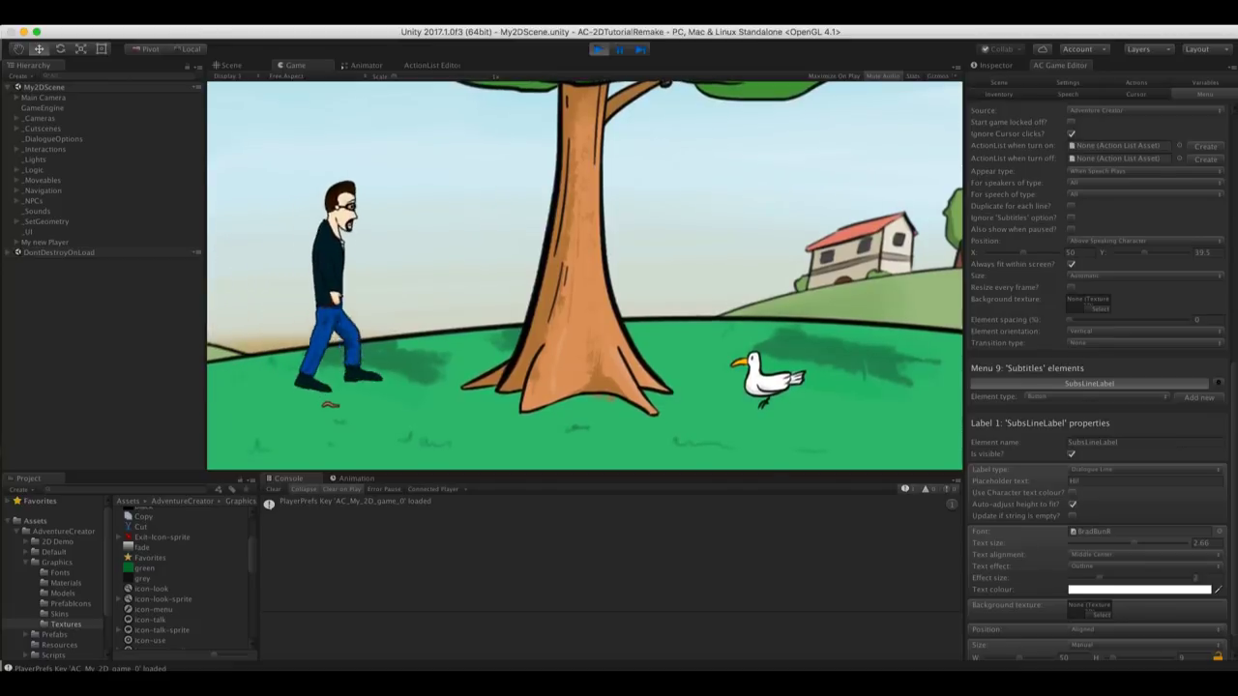
Examine the tree to see its line in the new BradBunR style
left_click(558, 296)
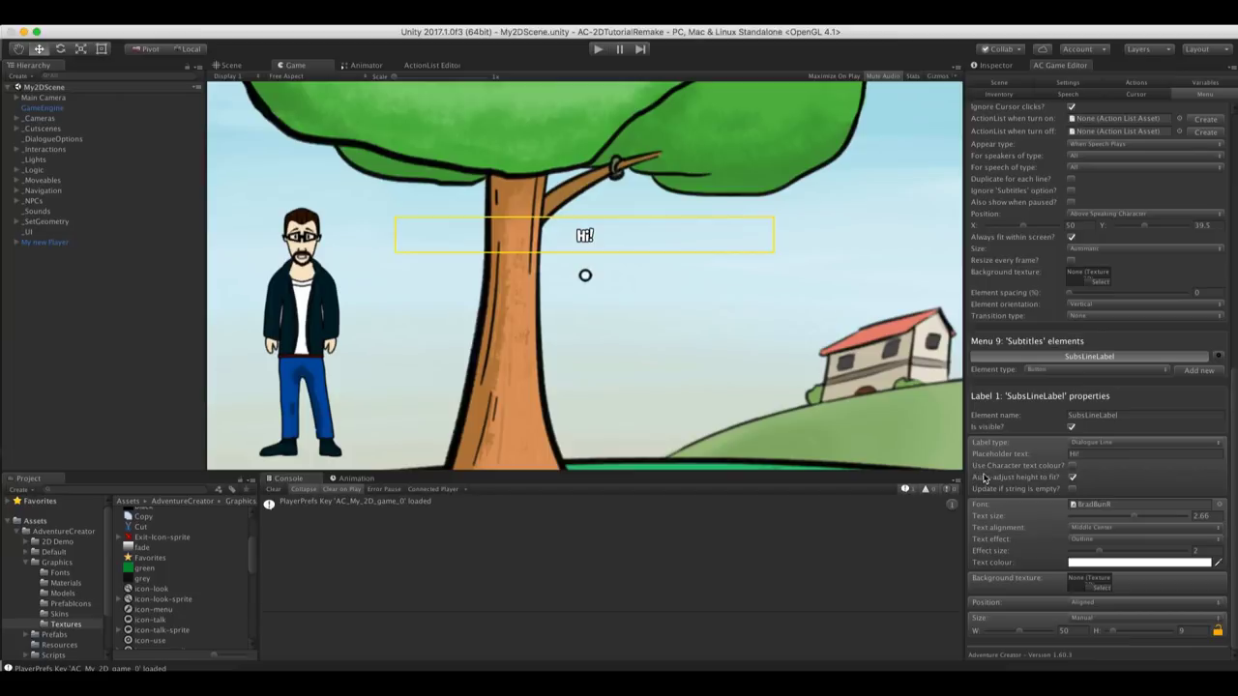
Tick 'Use Character text colour?', give My new Player a light blue (877EFF) speech colour, and start a test run
left_click(1071, 467)
left_click(45, 242)
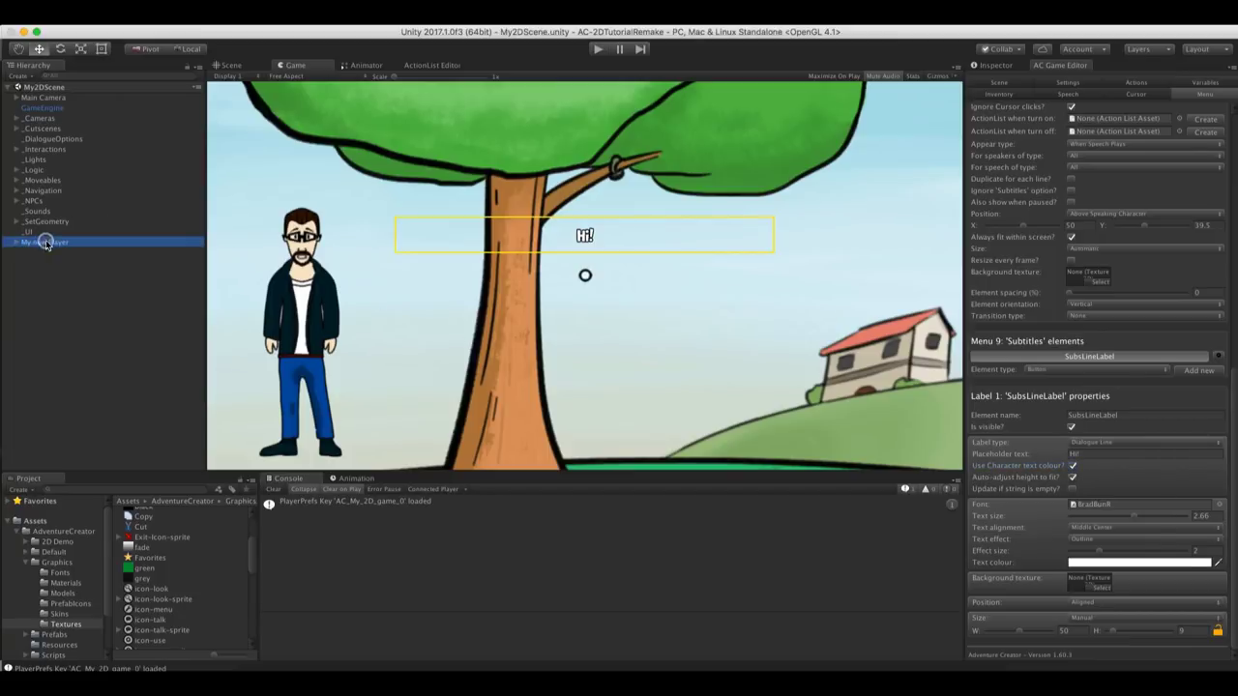
left_click(994, 65)
scroll(1232, 377, "down", 5)
scroll(1232, 377, "down", 5)
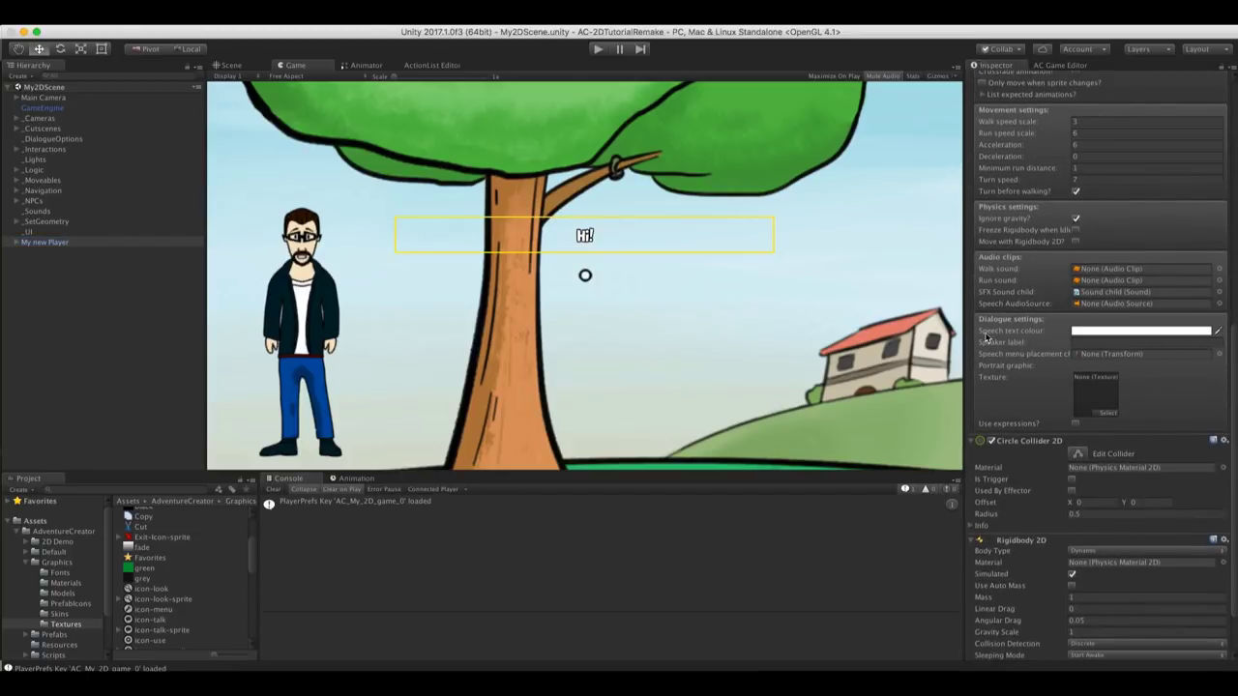
left_click(1079, 332)
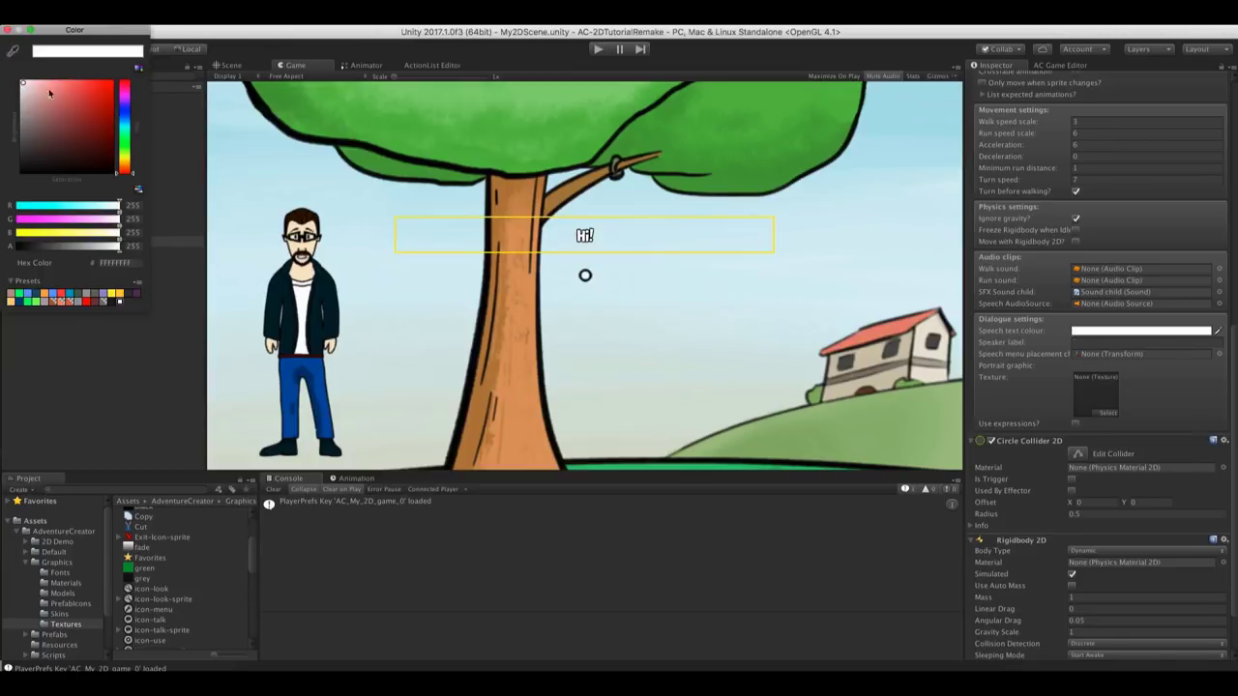
left_click(123, 113)
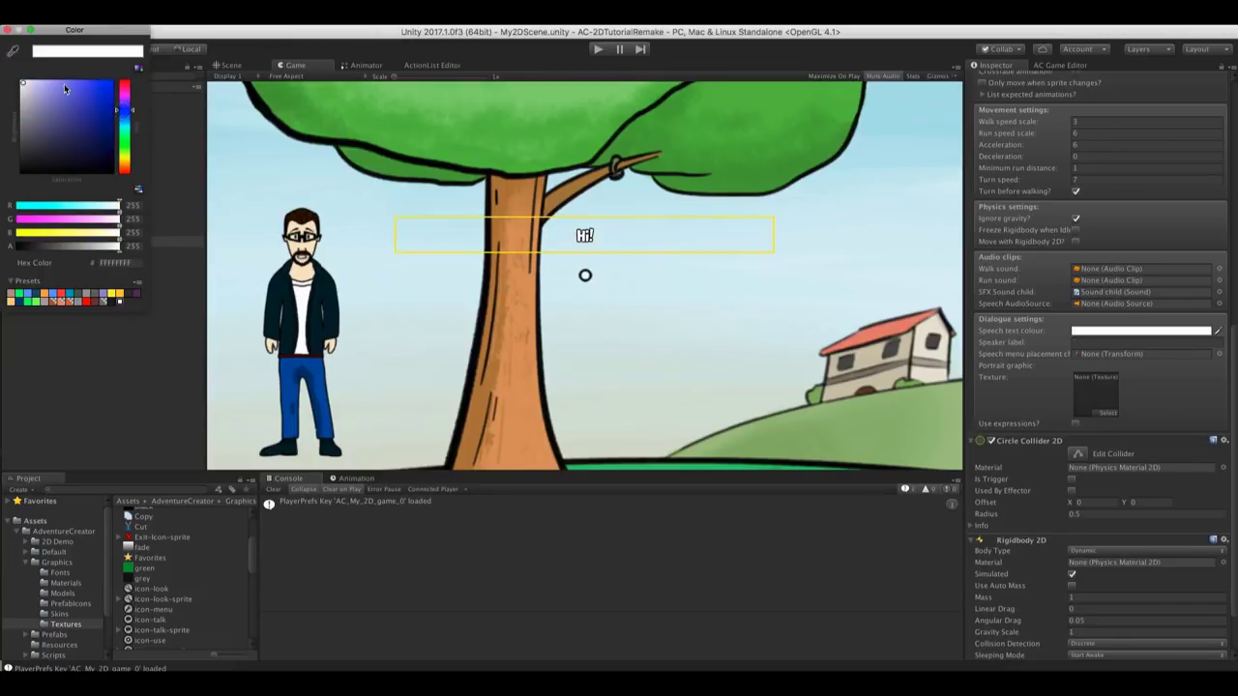
left_click_drag(64, 83, 67, 82)
left_click(12, 31)
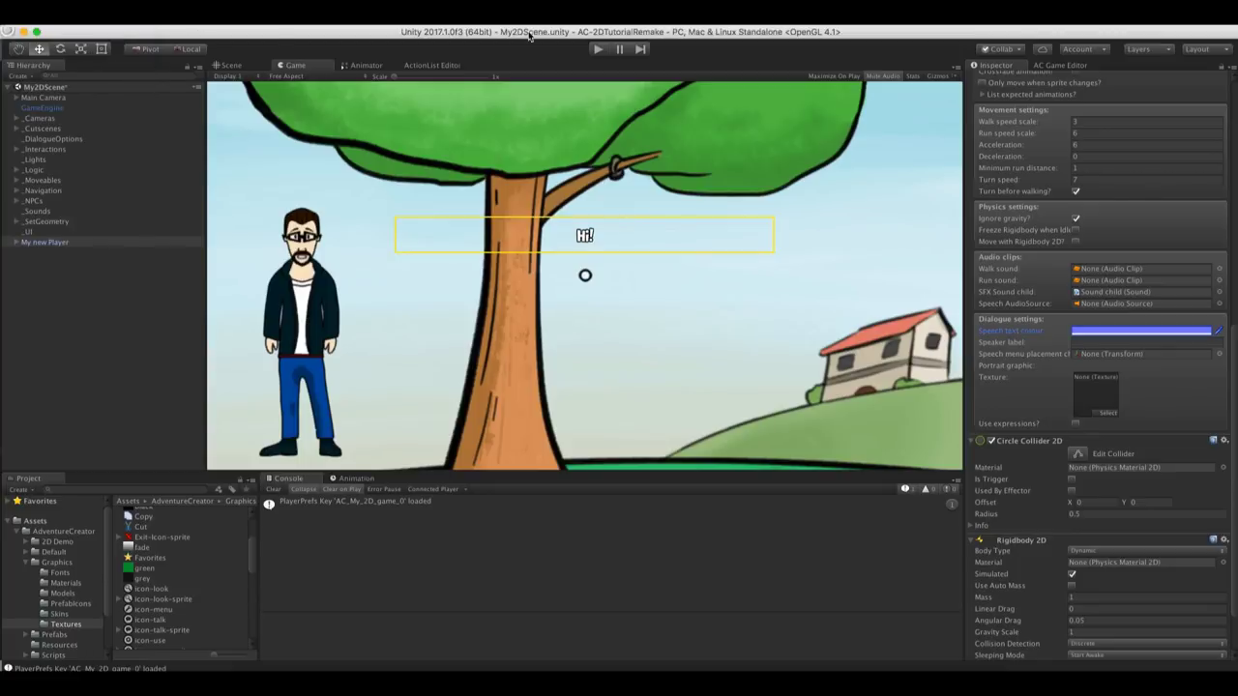
key("super+p")
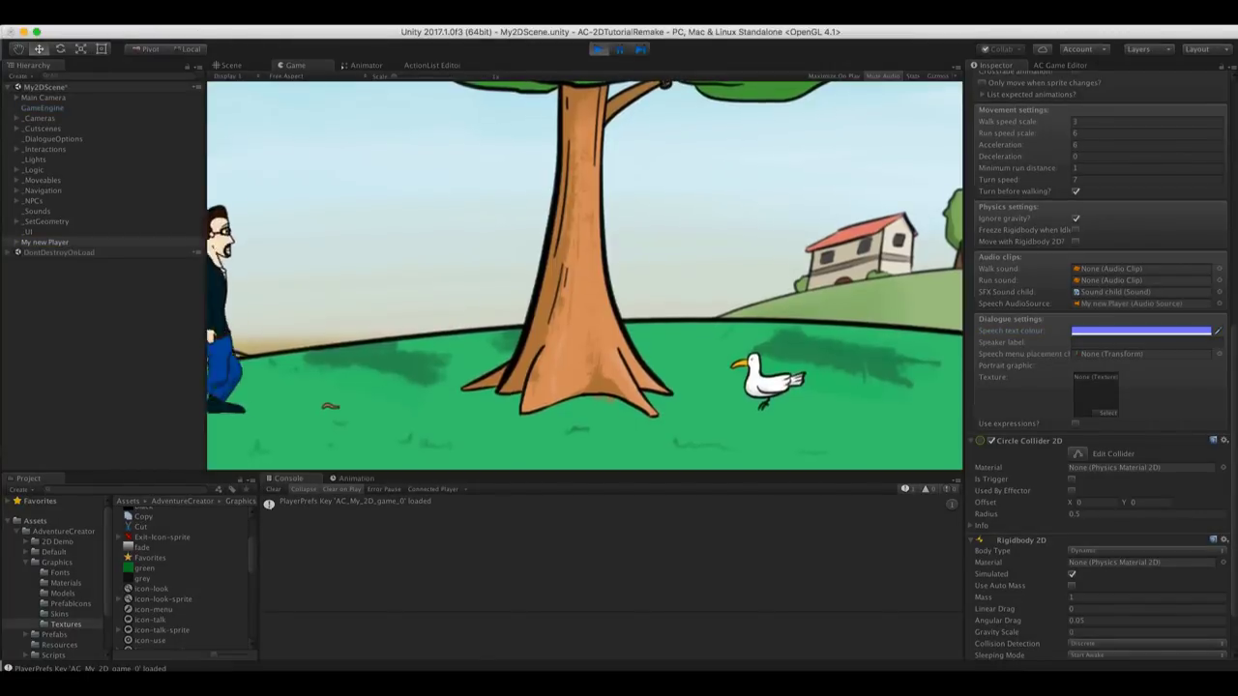
Examine the tree to check the player's light blue subtitle
left_click(554, 209)
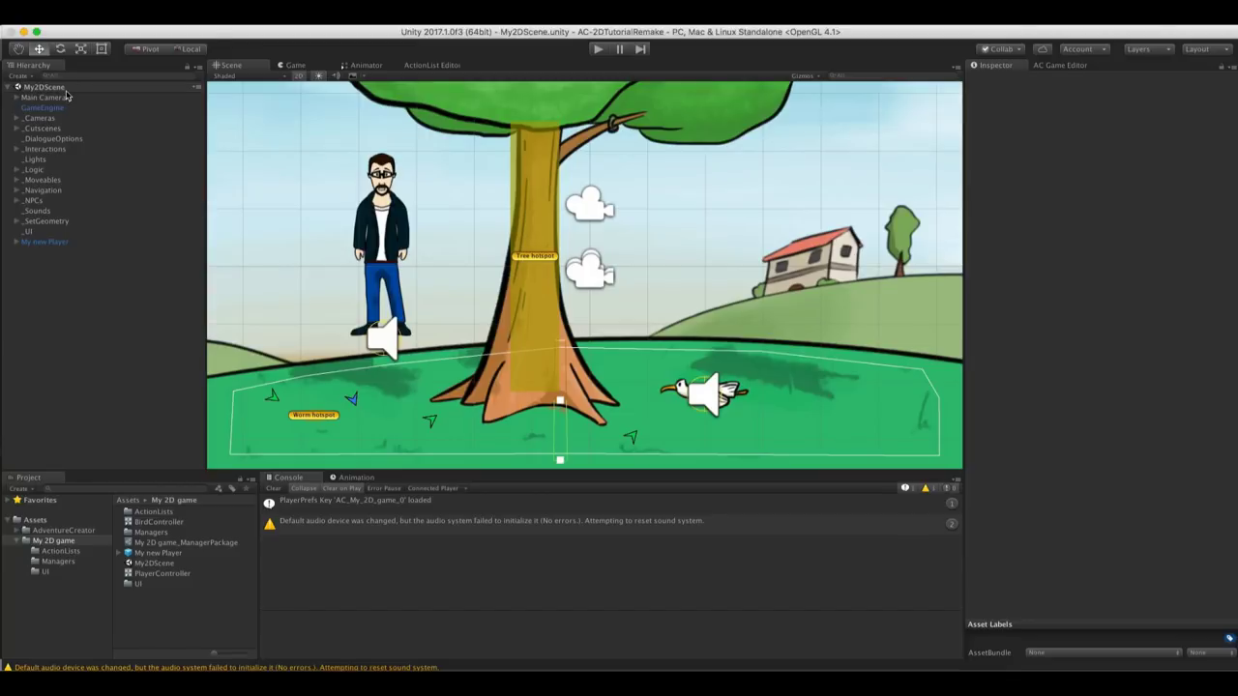
Add the open scene My2DScene to the Build Settings scene list
left_click(87, 26)
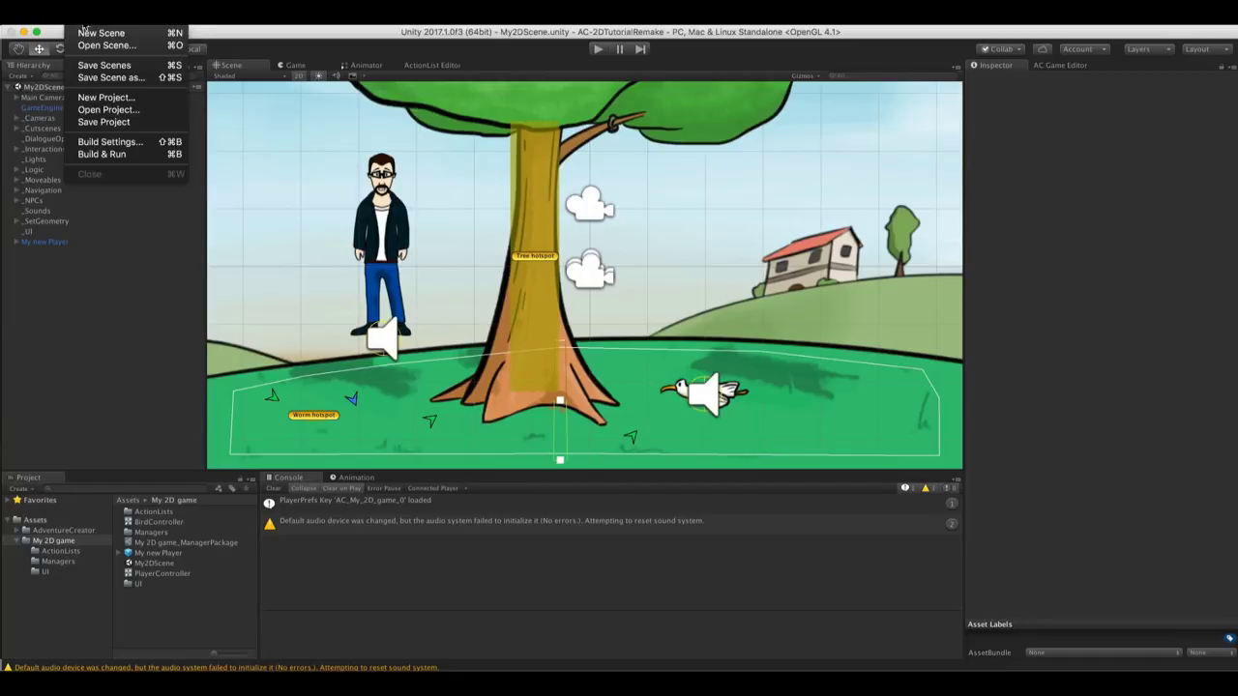
left_click(106, 142)
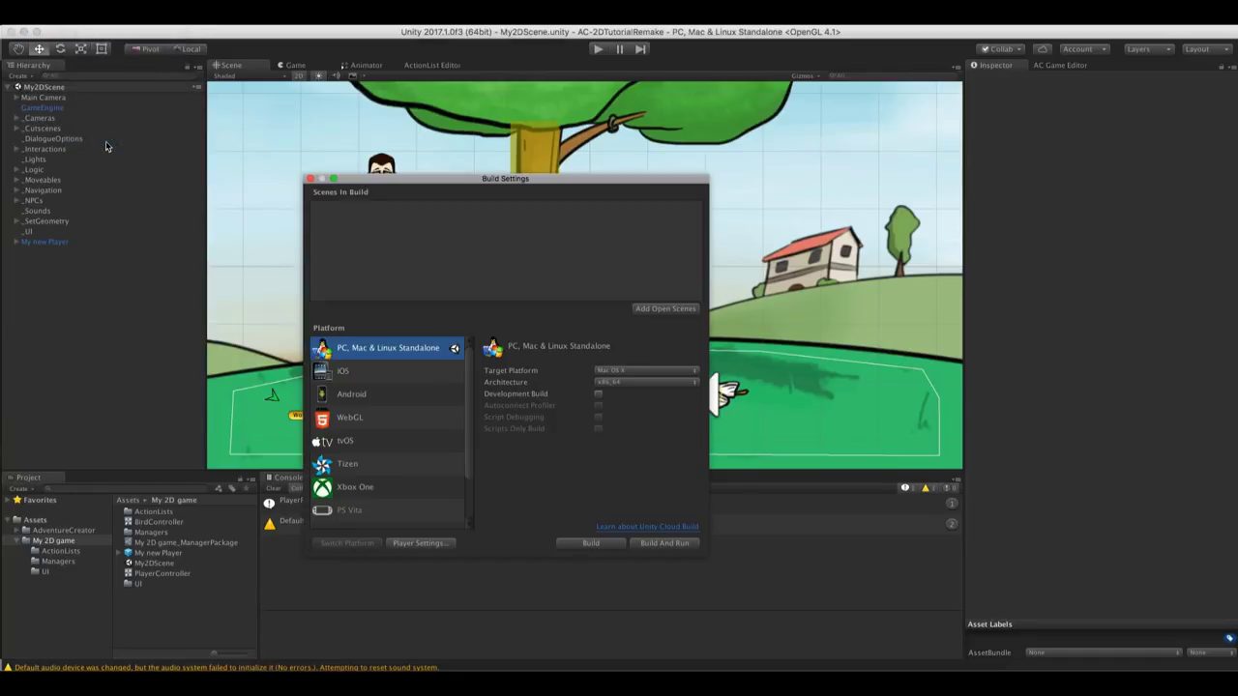
left_click(667, 309)
left_click(309, 179)
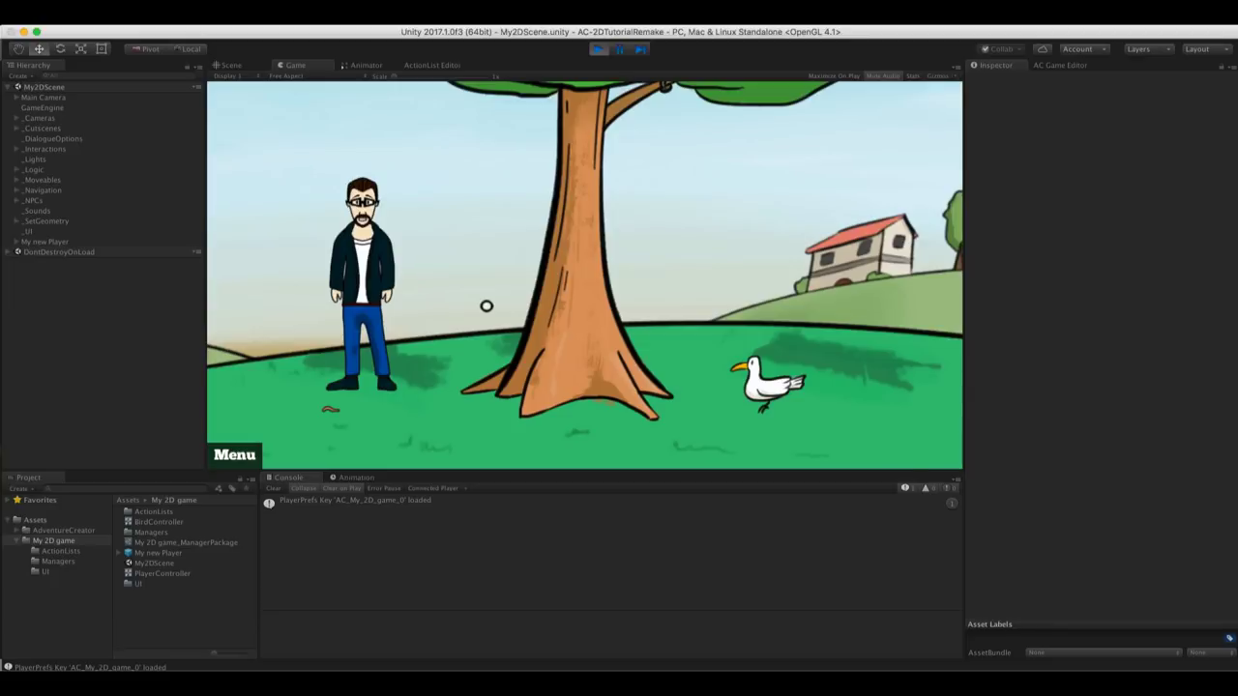
Save the game, pick up the worm, then make a second save from the pause menu
key("Escape")
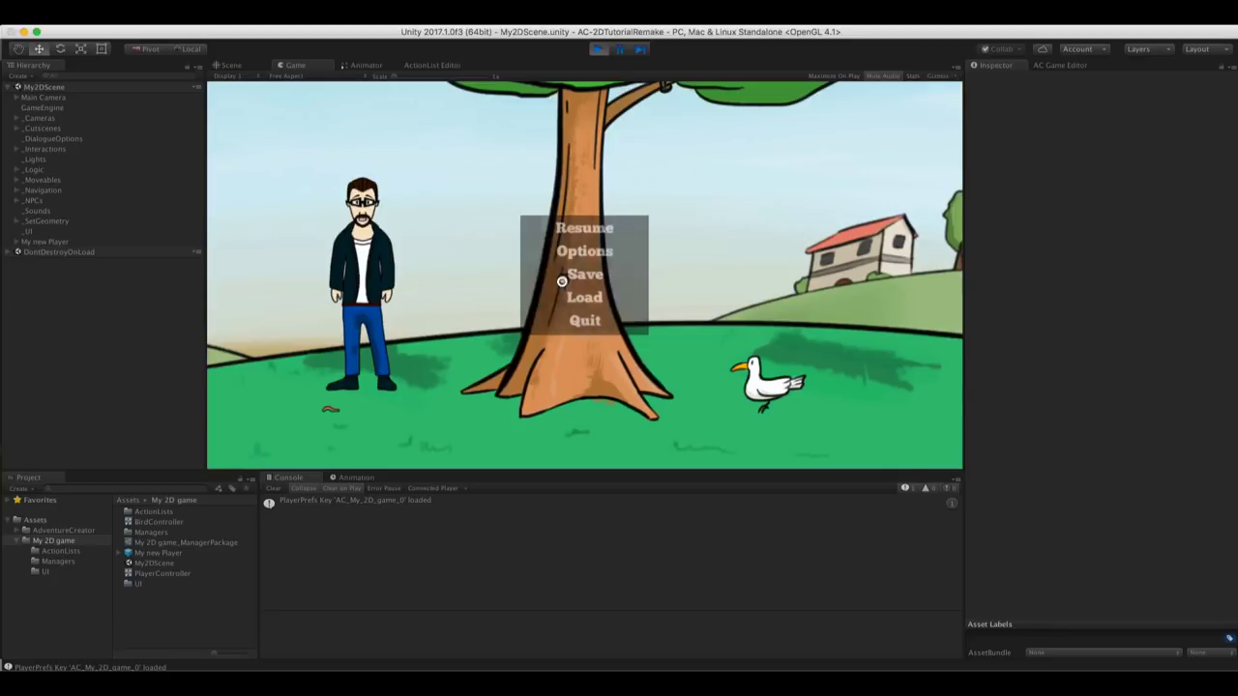
left_click(561, 280)
left_click(562, 278)
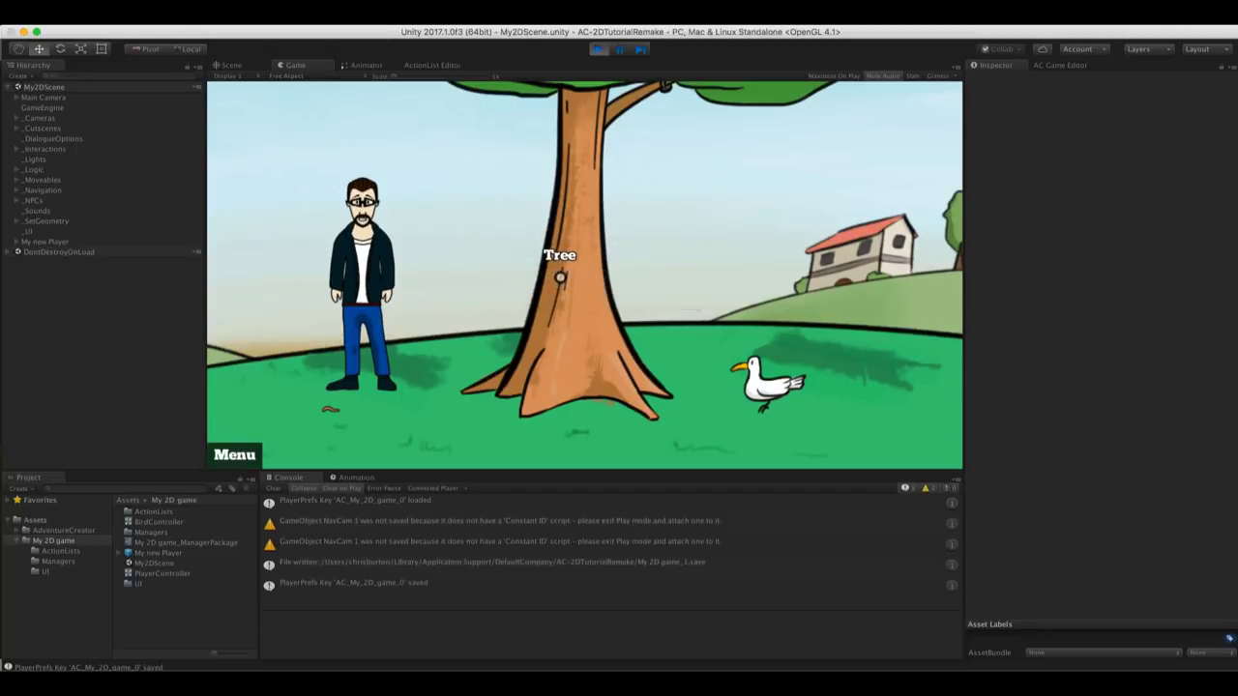
left_click(344, 407)
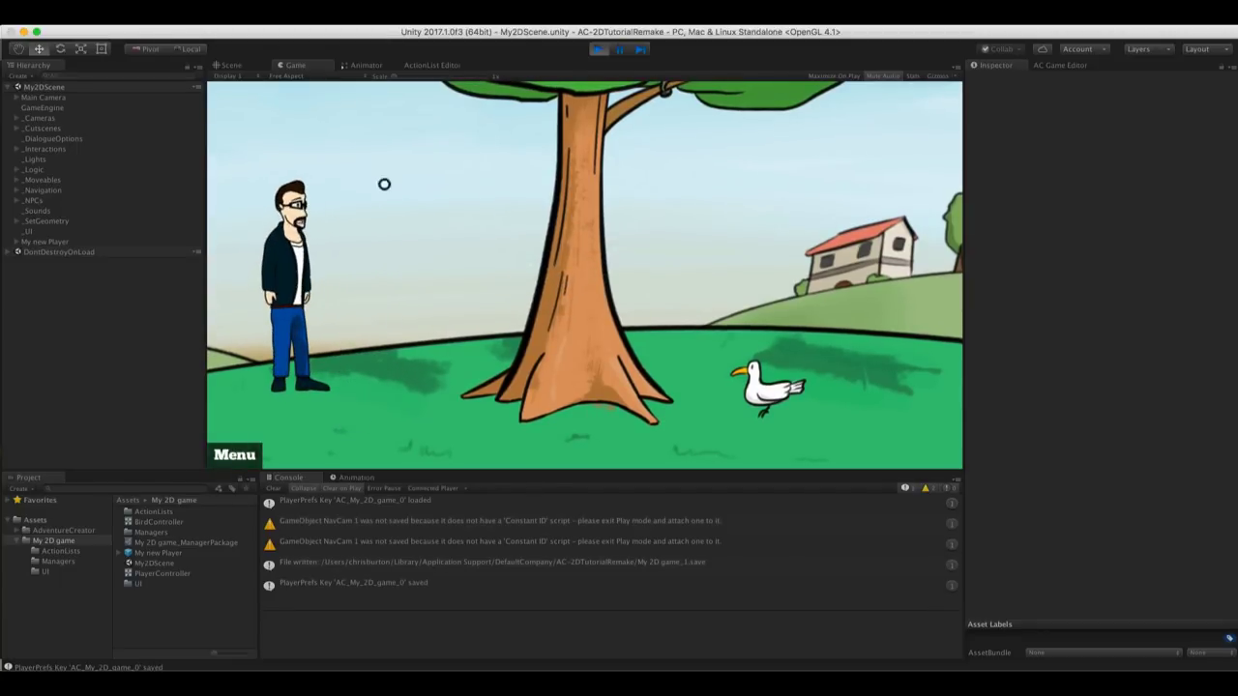
key("Escape")
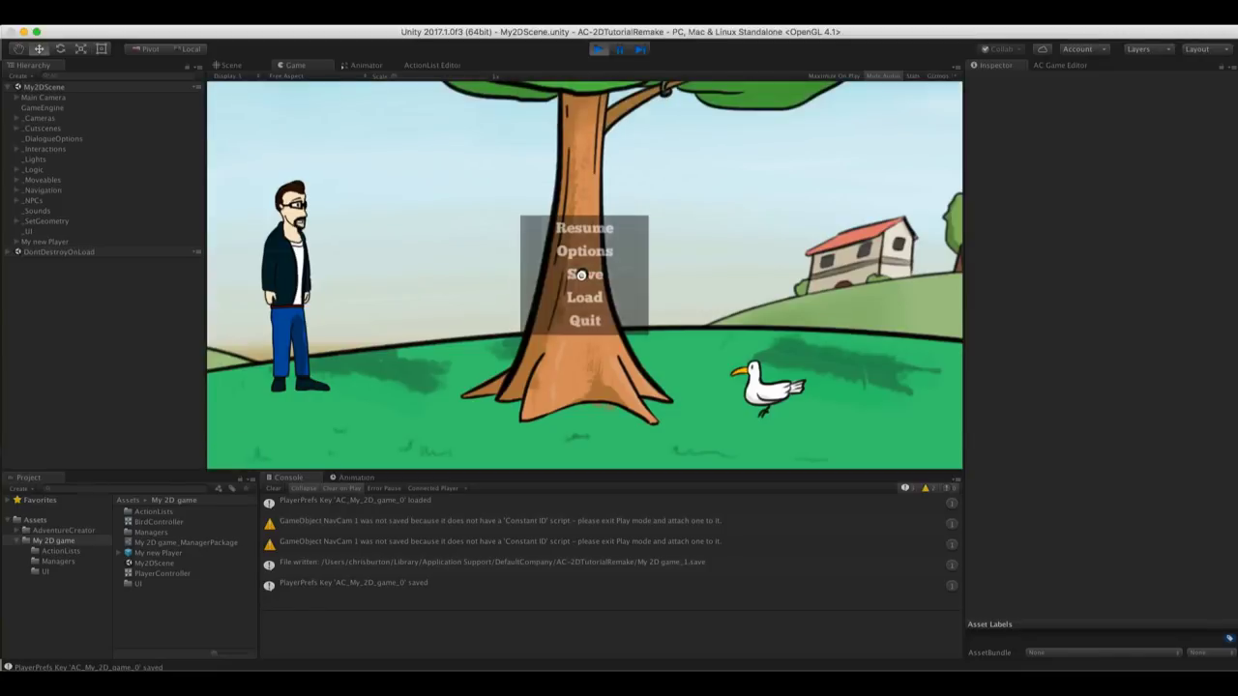
left_click(584, 277)
left_click(584, 282)
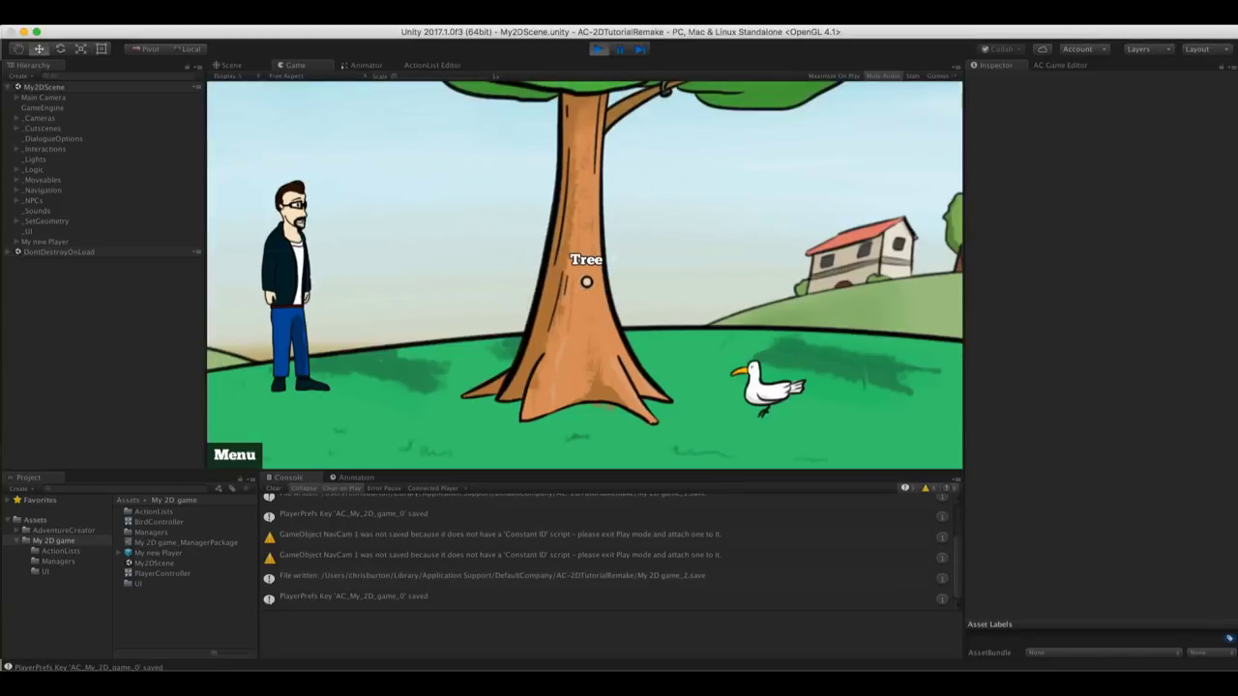
Load the first save from the pause menu, then stop the play-test
key("Escape")
left_click(584, 297)
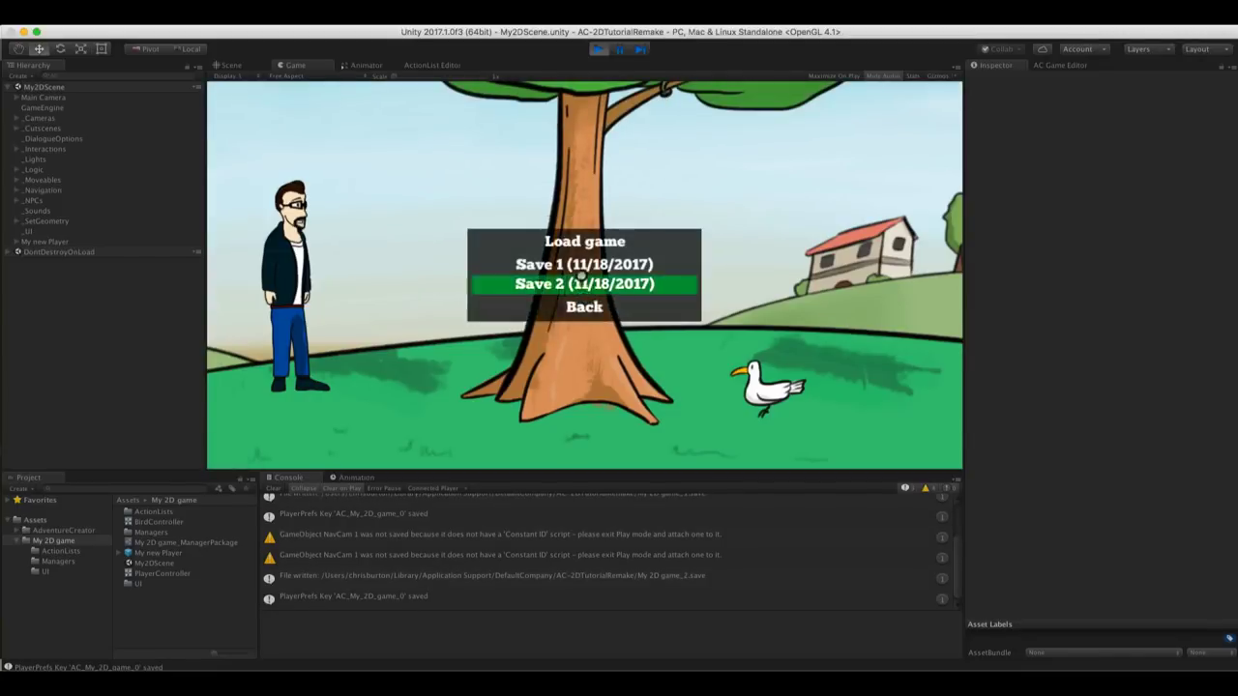
left_click(579, 263)
mouse_move(275, 109)
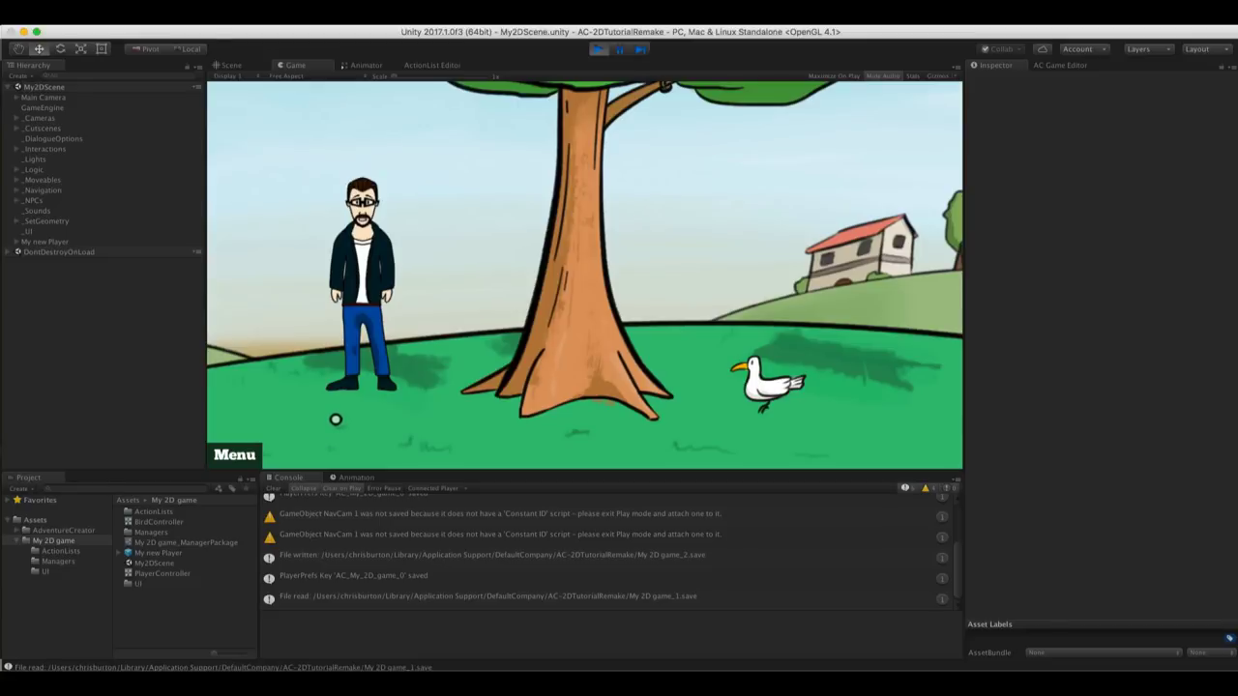
key("super+p")
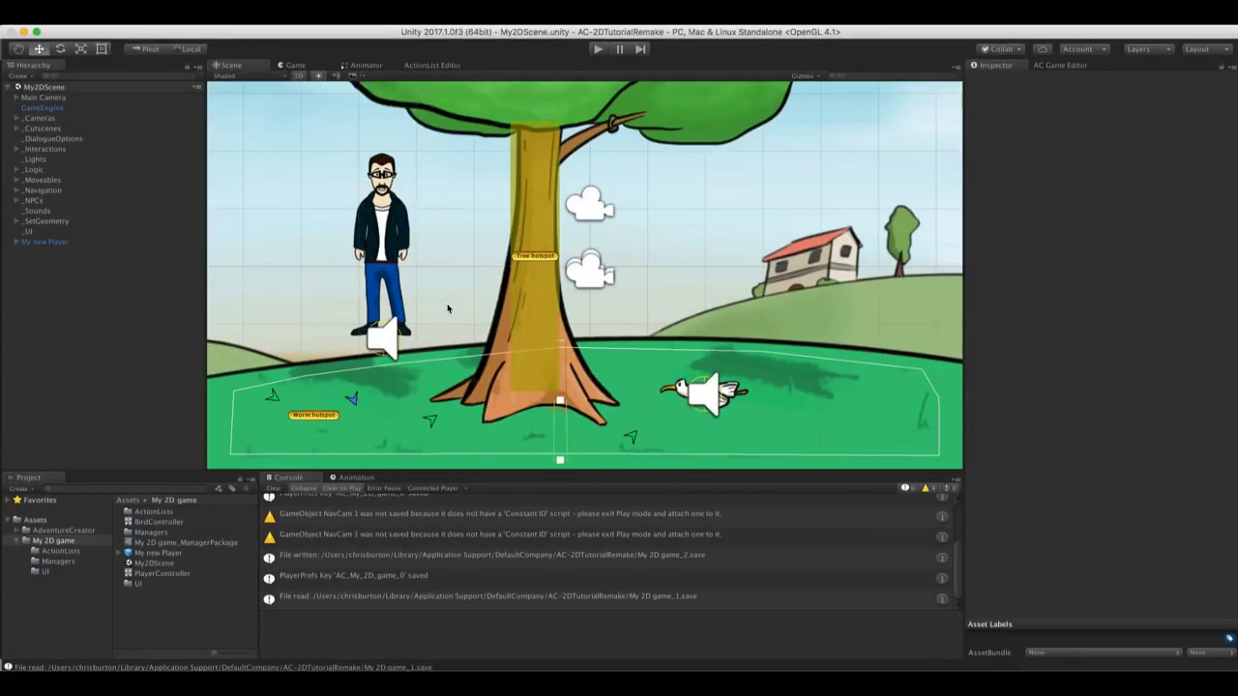
Zoom into the Scene view, select the Worm hotspot, and pan to frame the worm area
scroll(448, 308, "up", 5)
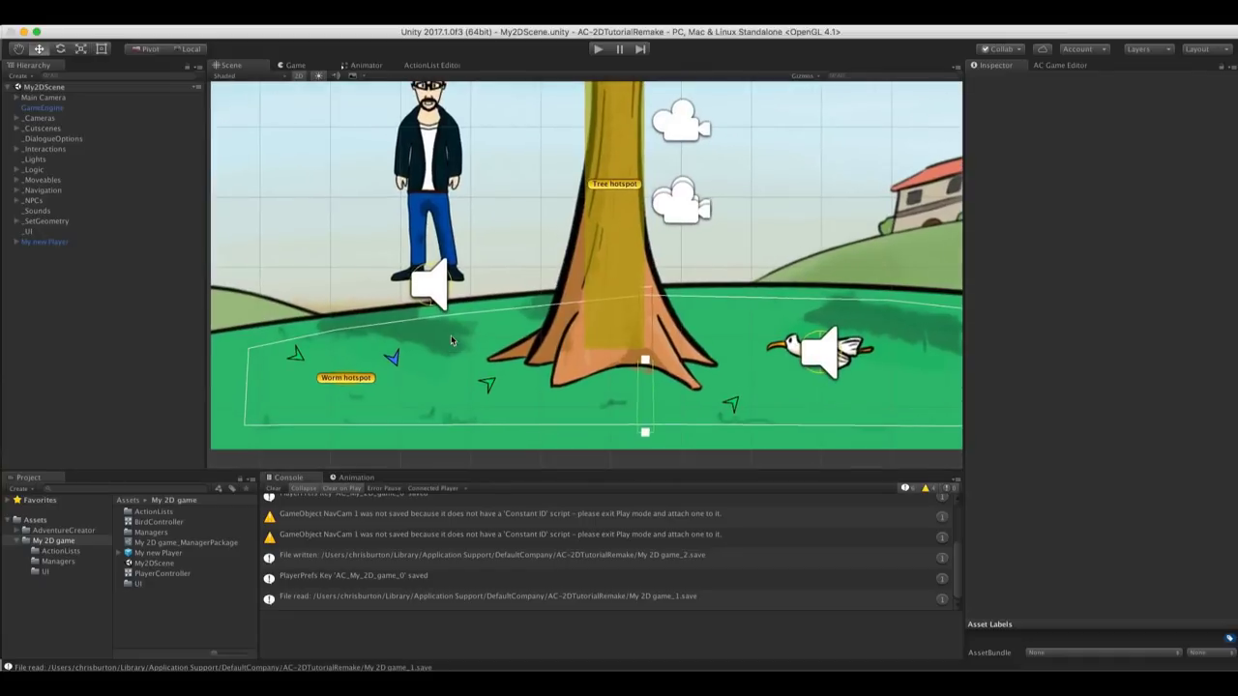
scroll(454, 338, "up", 2)
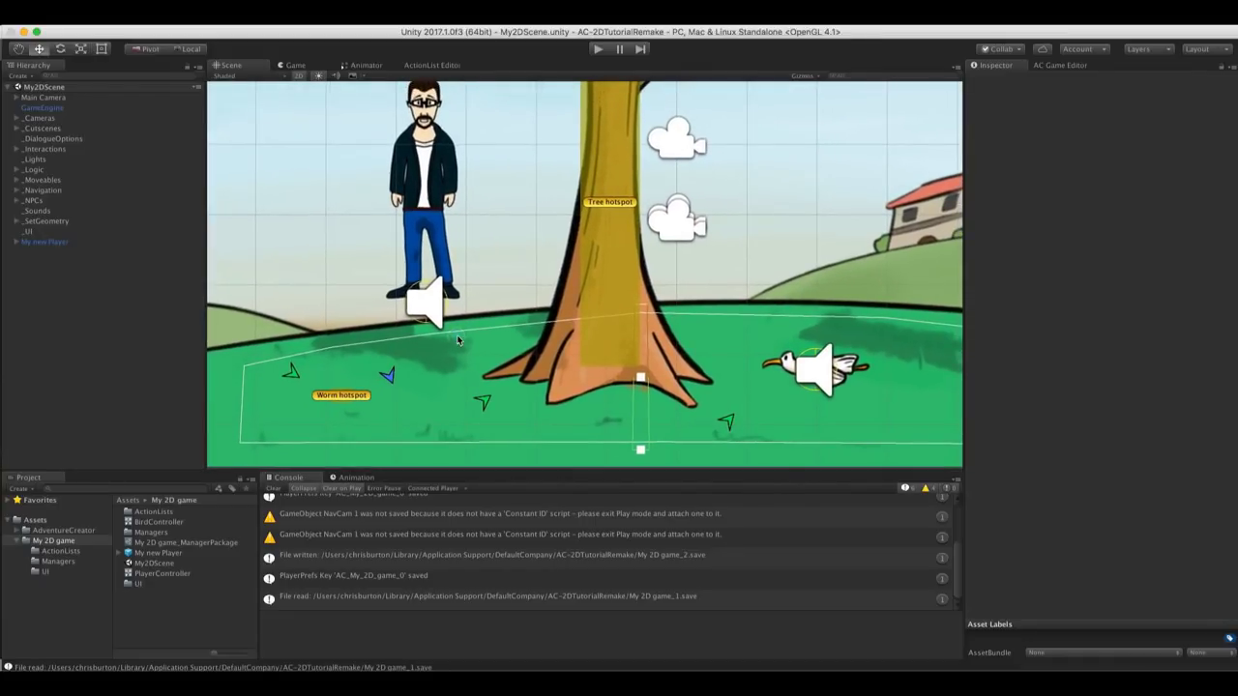
left_click(450, 364)
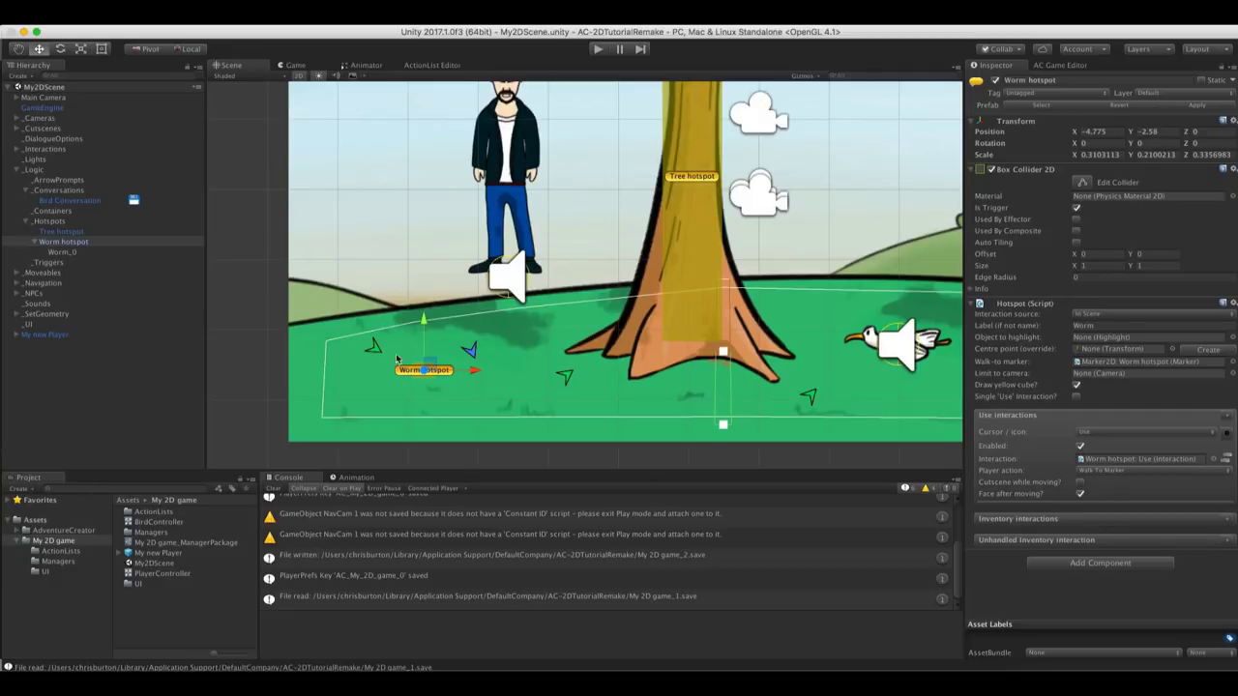
middle_click_drag(347, 366, 548, 311)
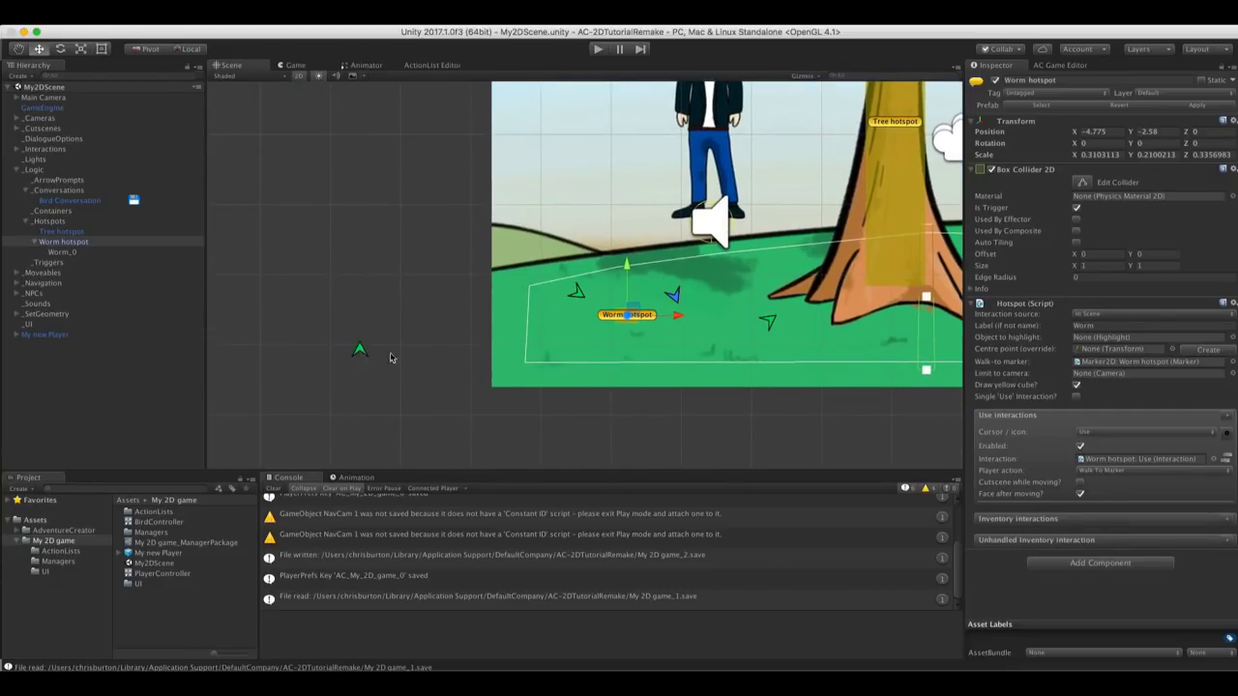
middle_click_drag(634, 303, 509, 319)
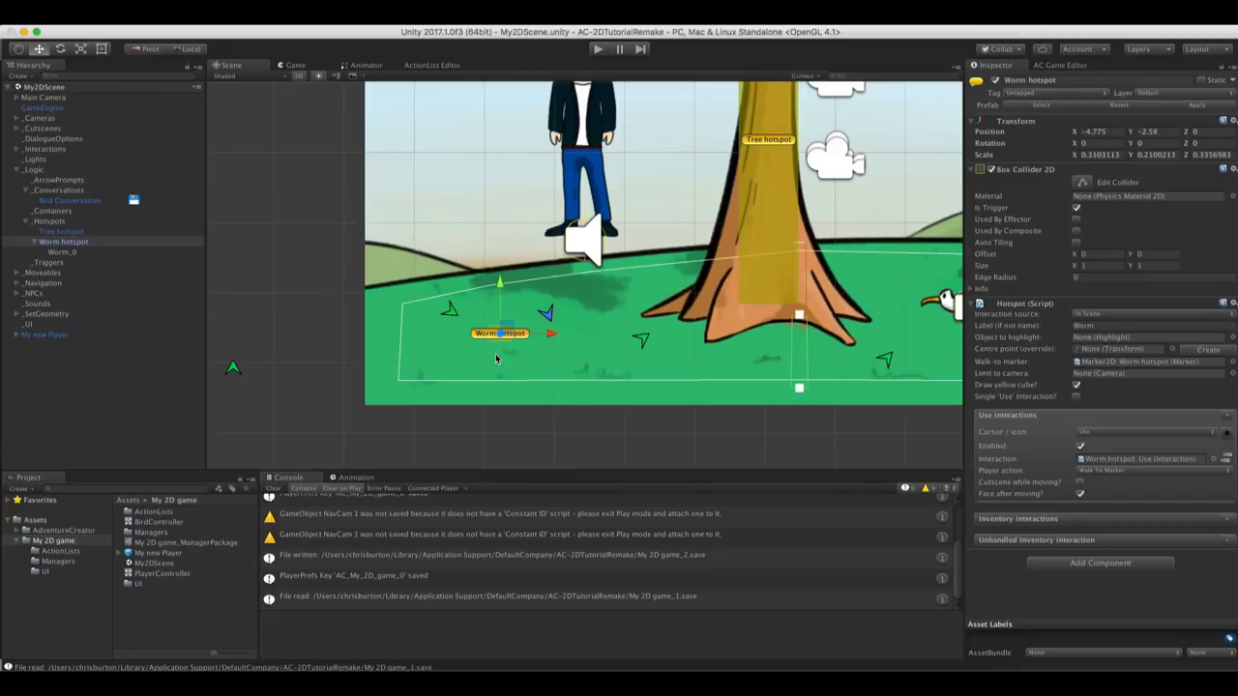
Add Adventure Creator's Save system > Remember Transform component to the Worm hotspot, then show the Game Editor
left_click(1110, 567)
left_click(1095, 546)
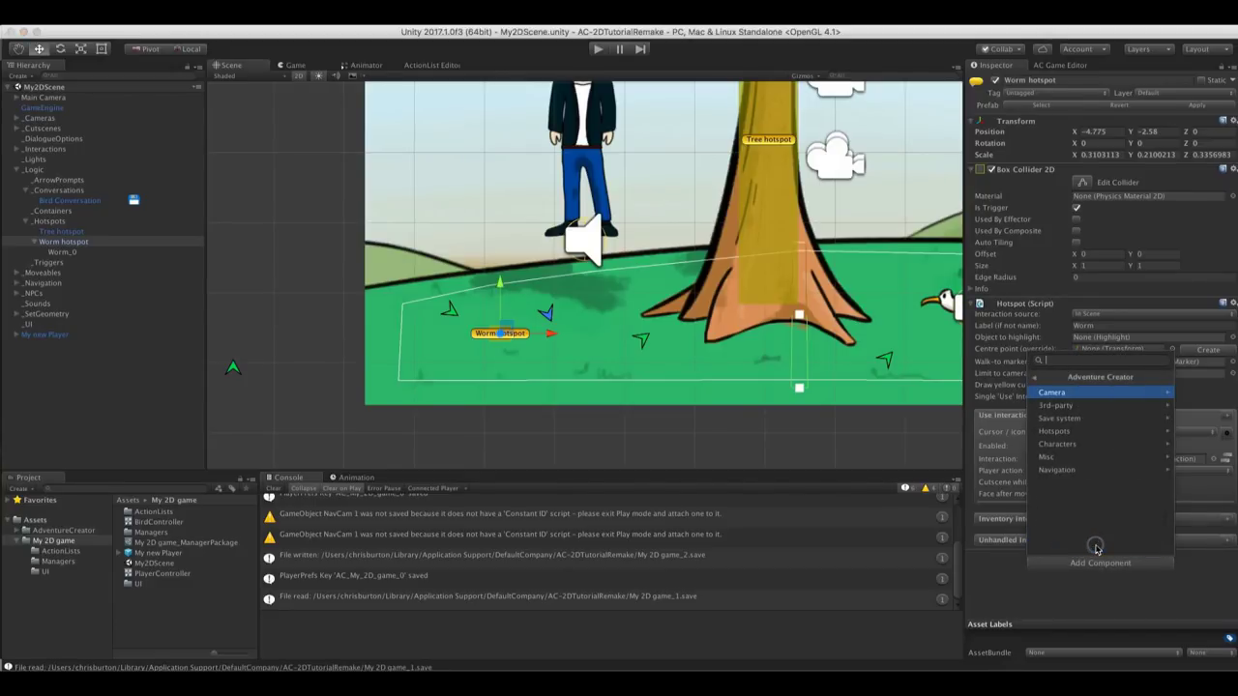
left_click(1092, 421)
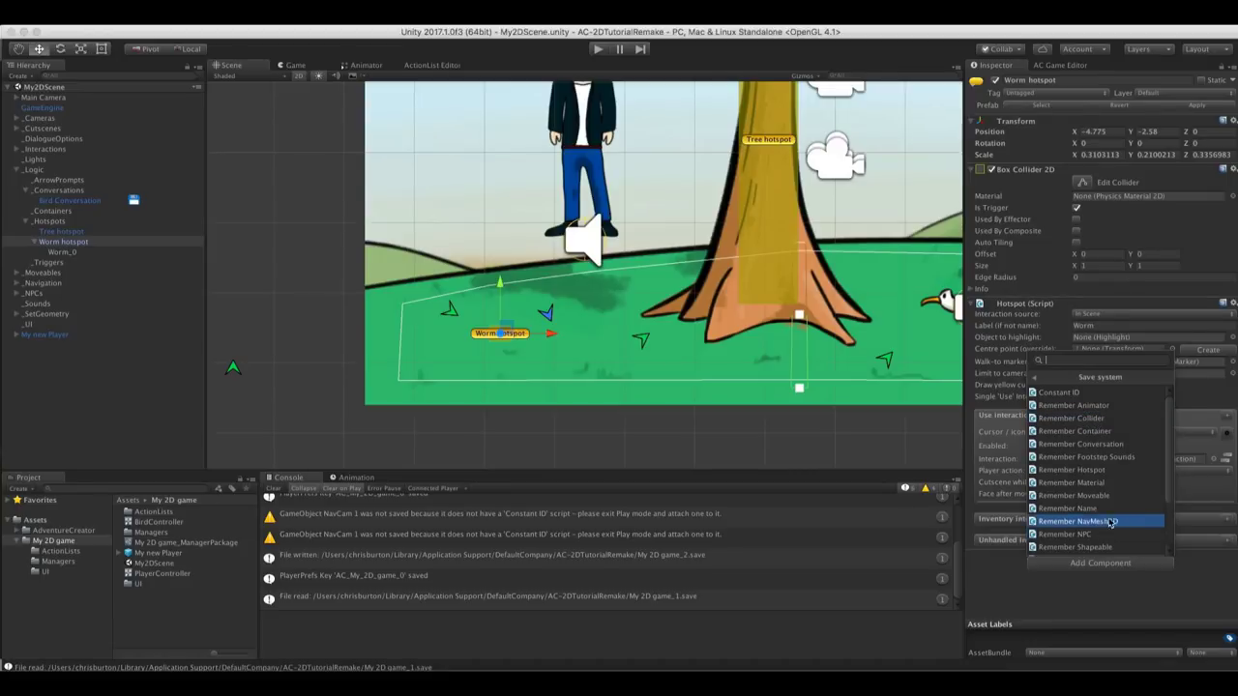
scroll(1111, 527, "down", 3)
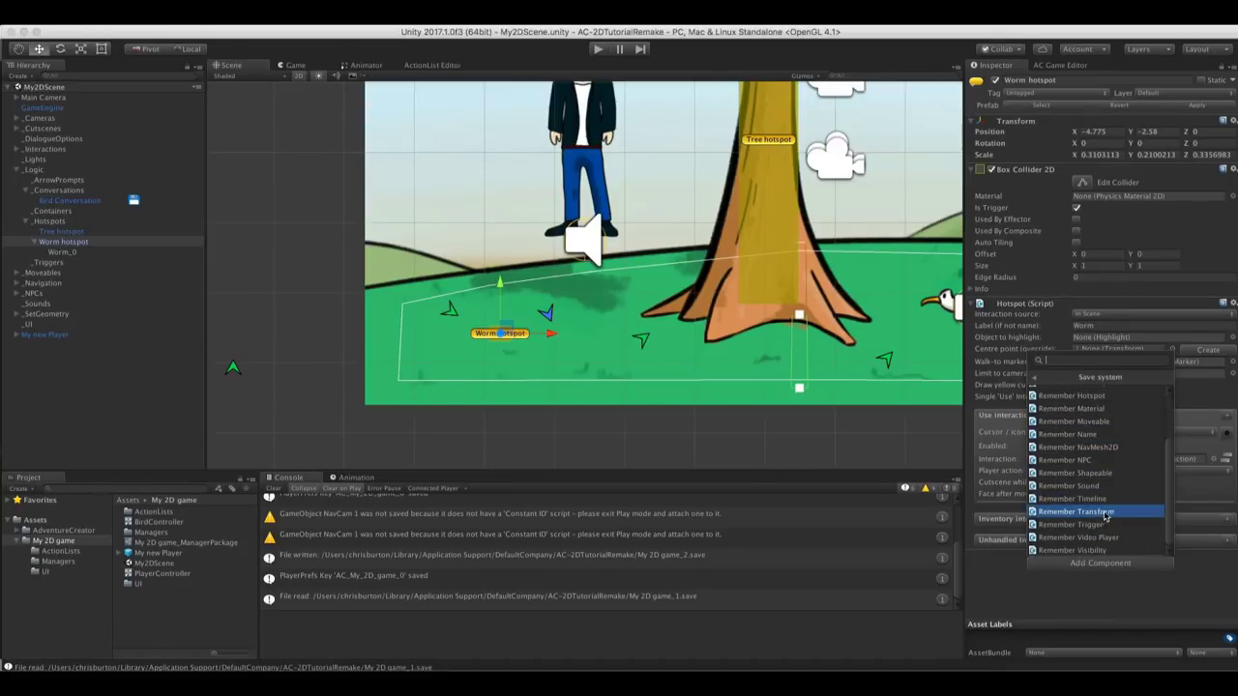
left_click(1112, 514)
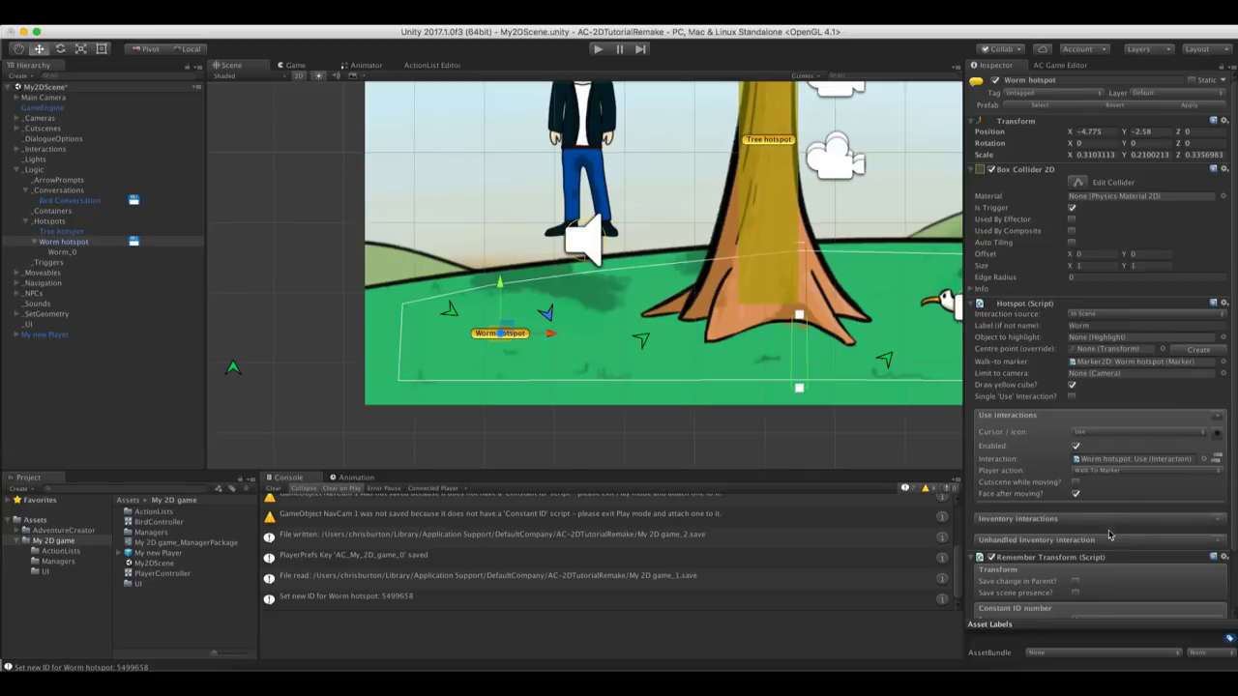
scroll(1102, 512, "down", 3)
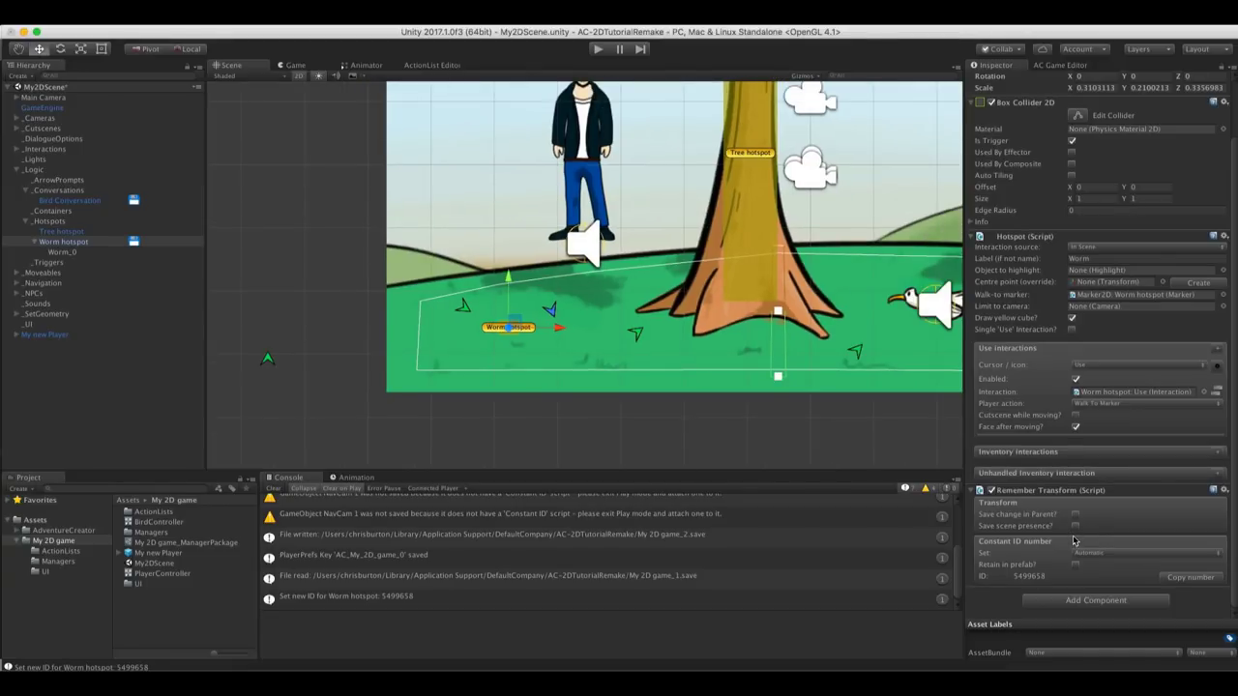
scroll(859, 358, "right", 5)
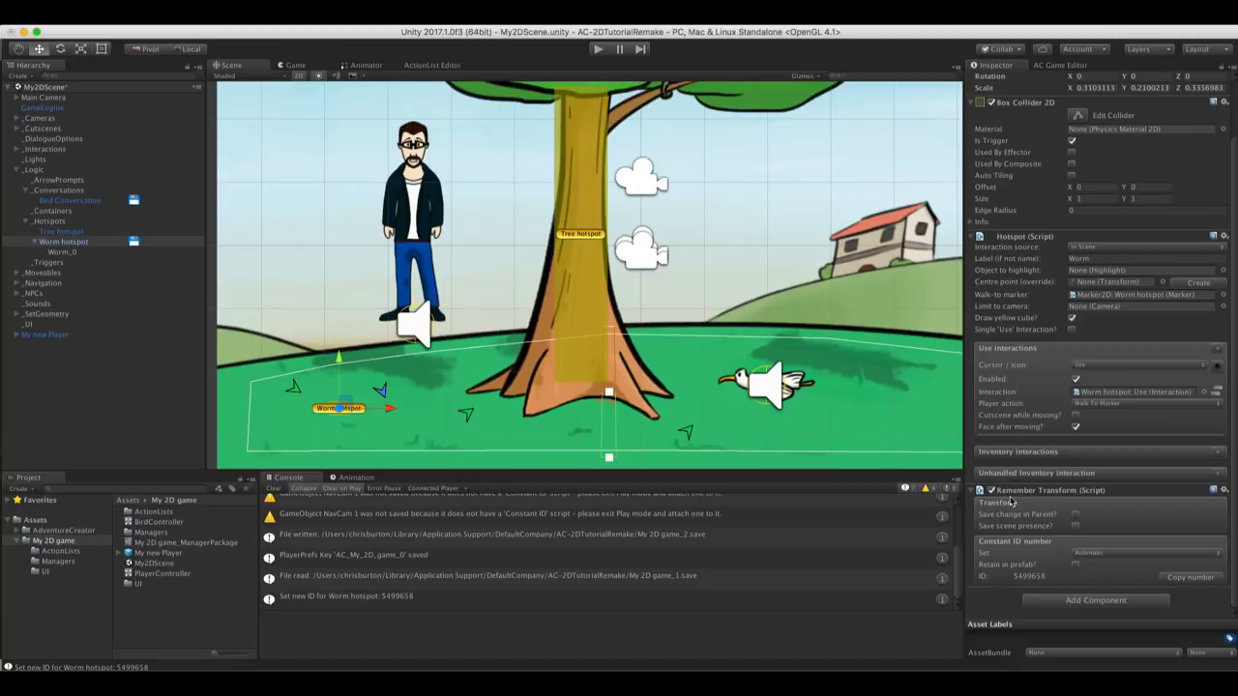
left_click(1063, 66)
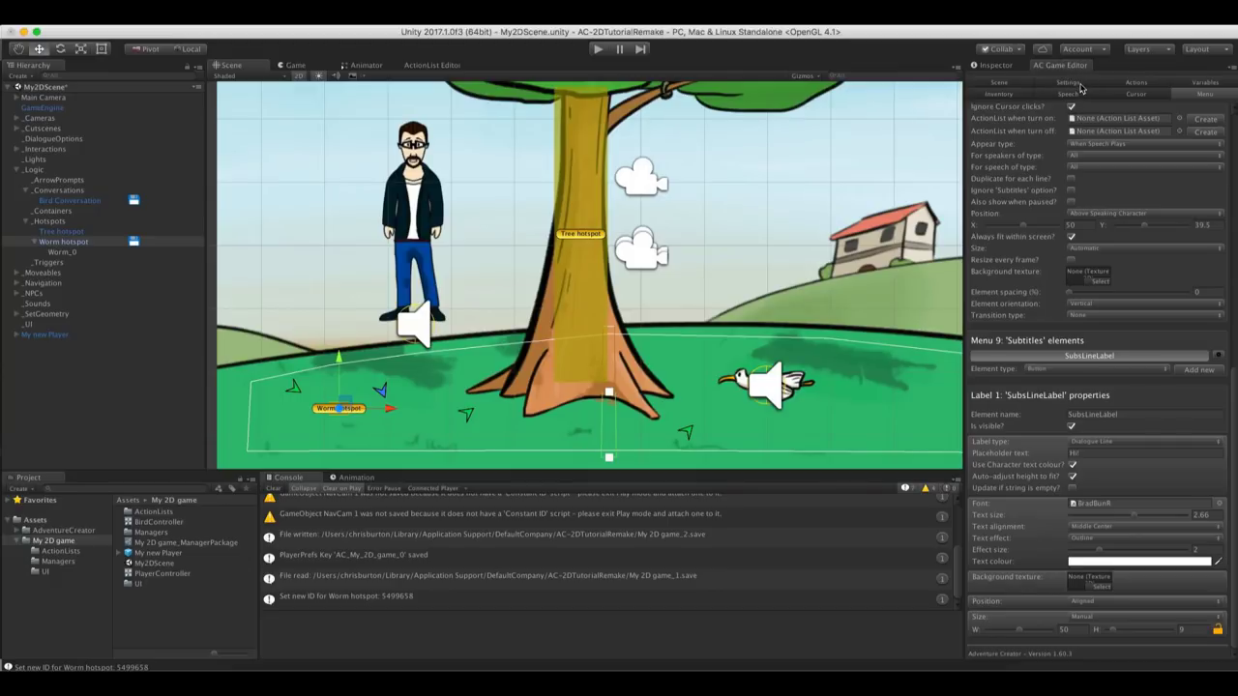
Use 'Auto-add save components to GameObjects' in AC Settings, confirm, and save the modified scene
left_click(1071, 84)
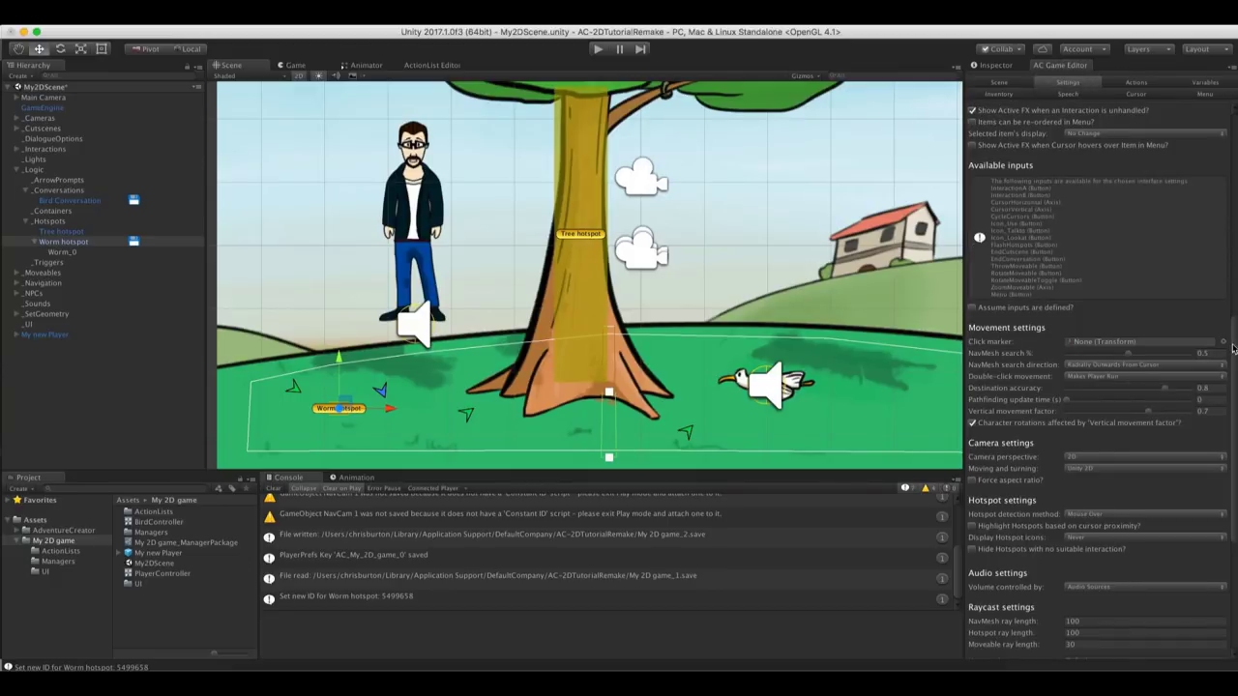
left_click_drag(1232, 348, 1216, 131)
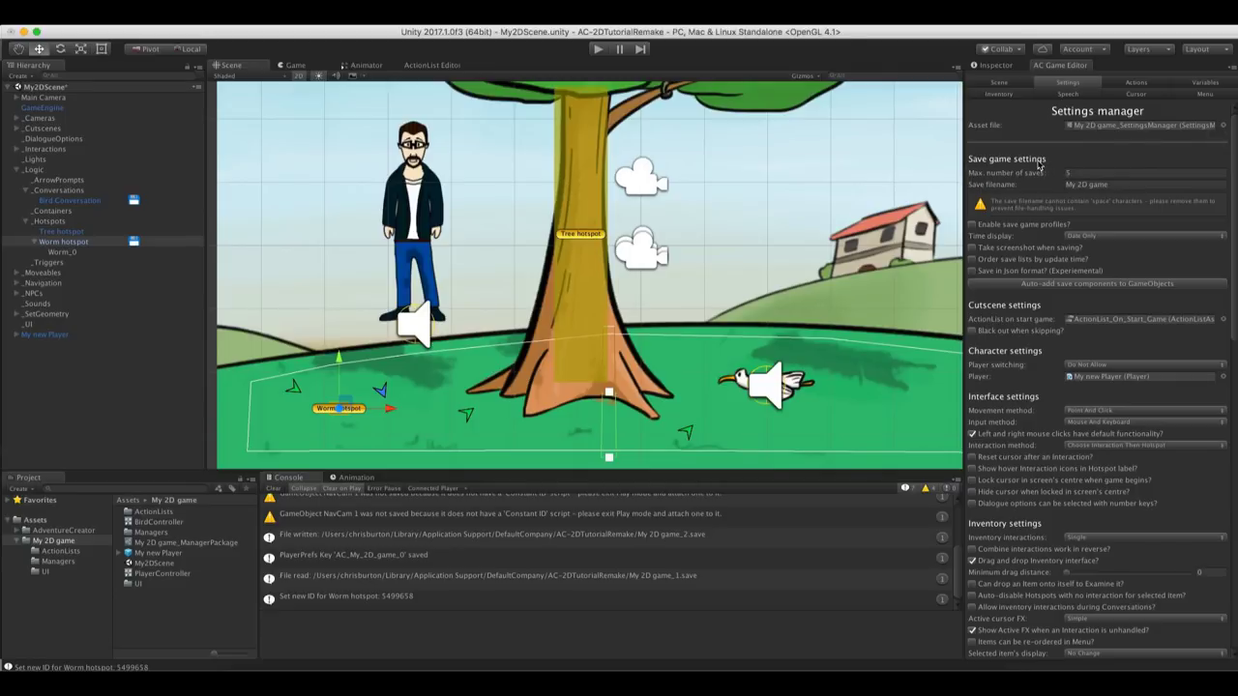
left_click(1062, 288)
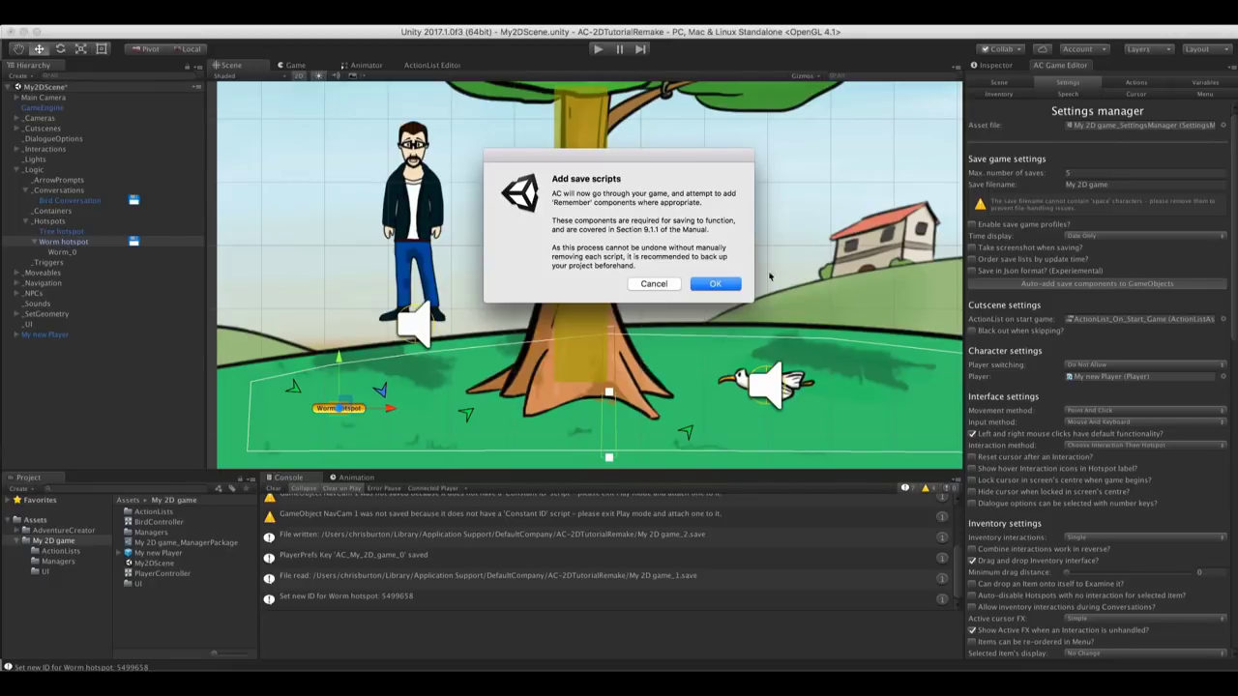
left_click(717, 287)
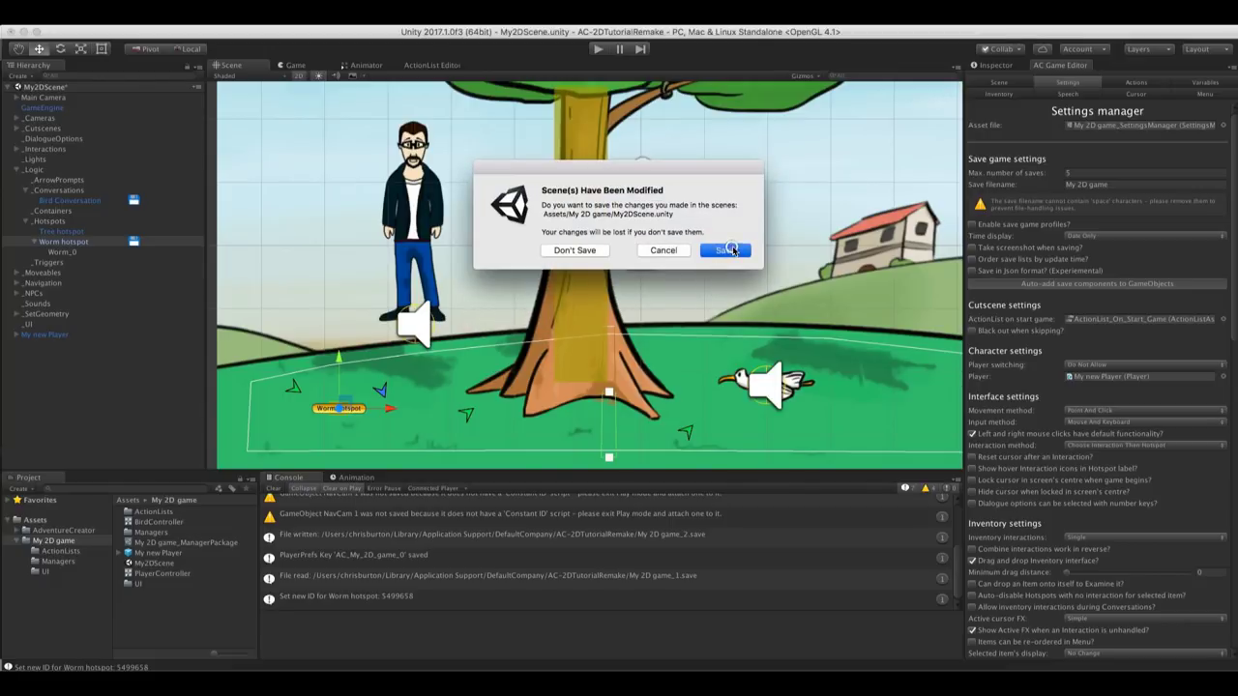
left_click(727, 250)
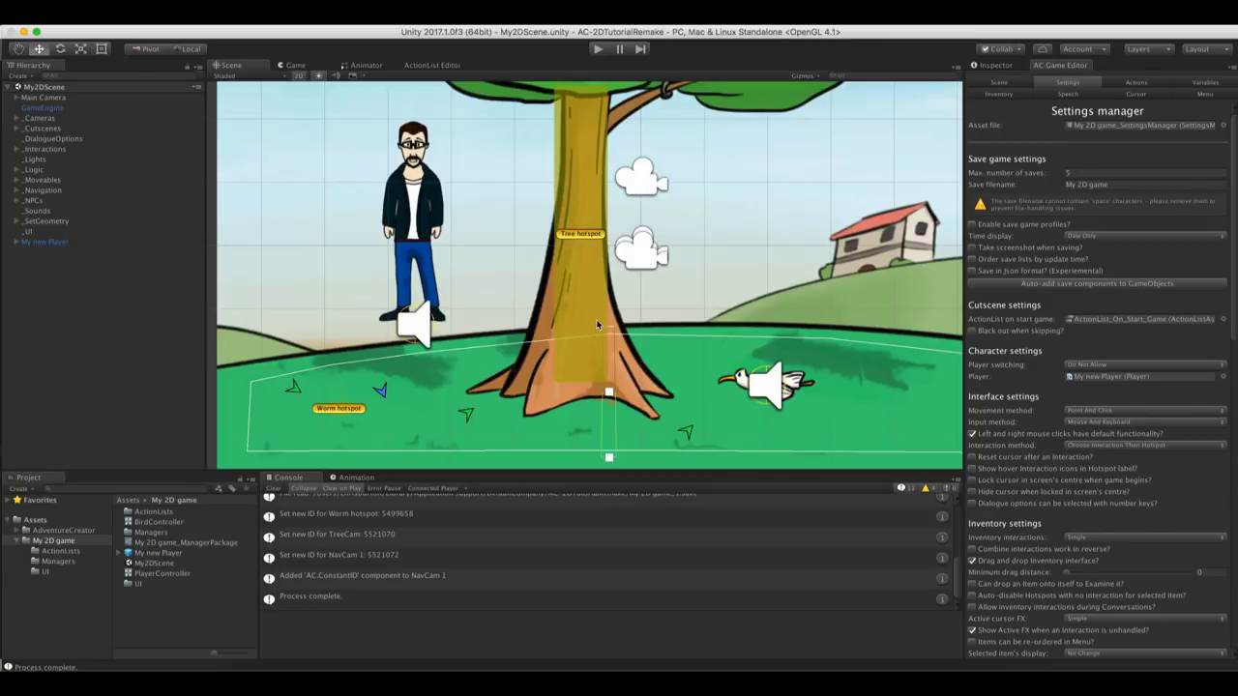
Play the game, save to slot 1, walk toward the tree, then save to slot 2
left_click(598, 48)
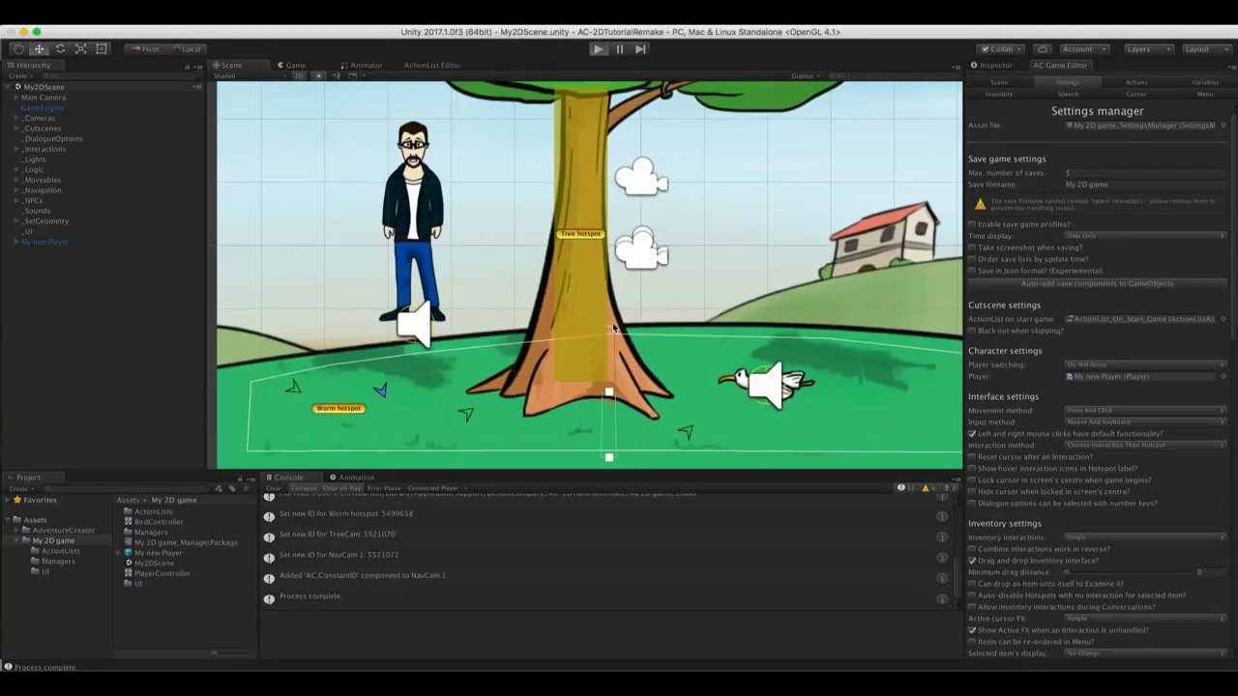
key("super+p")
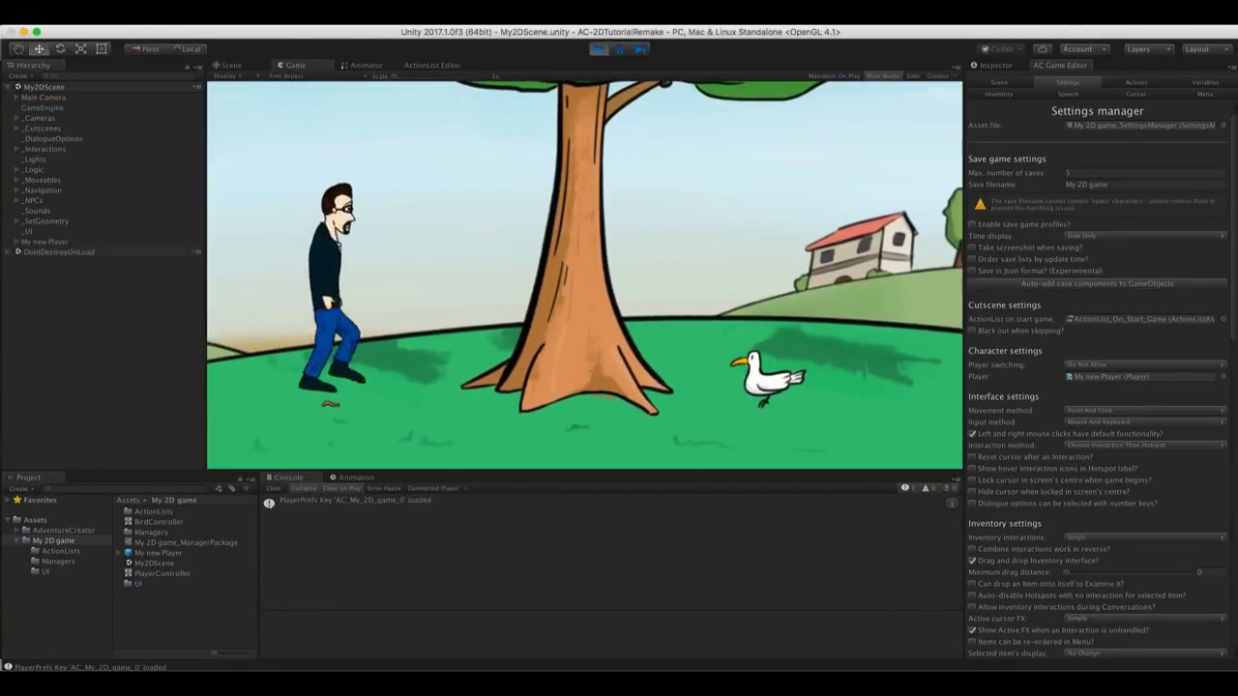
key("Escape")
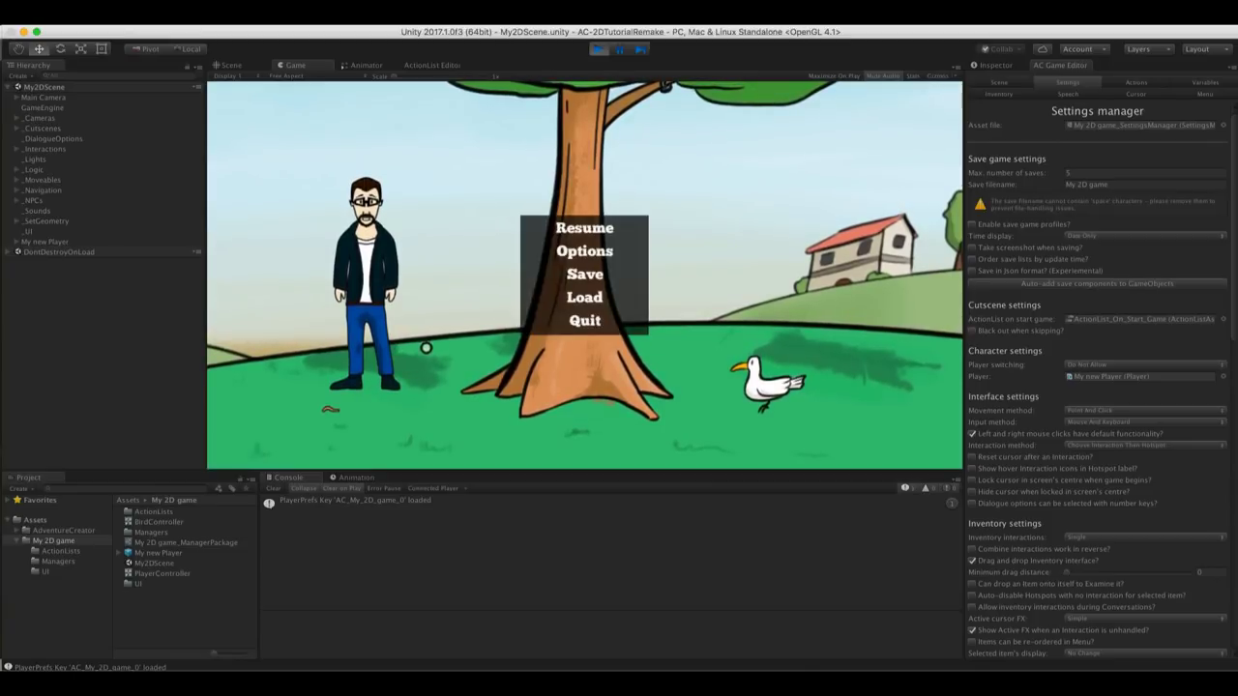
left_click(533, 277)
left_click(556, 249)
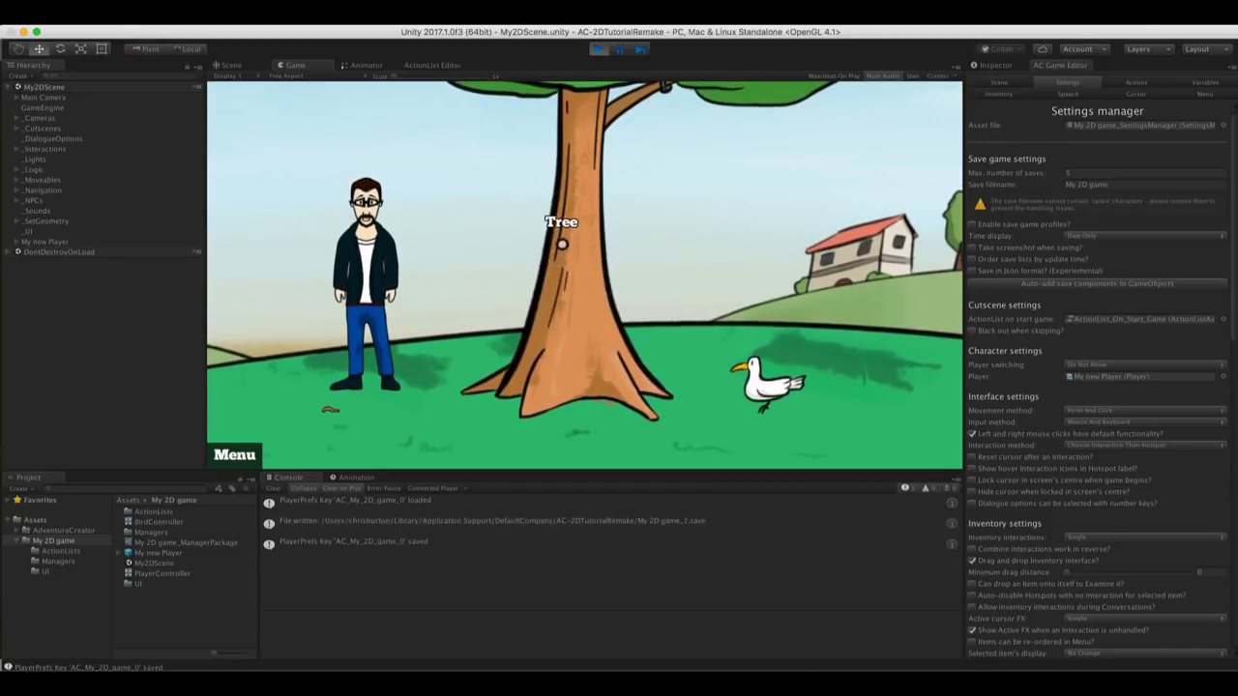
left_click(328, 413)
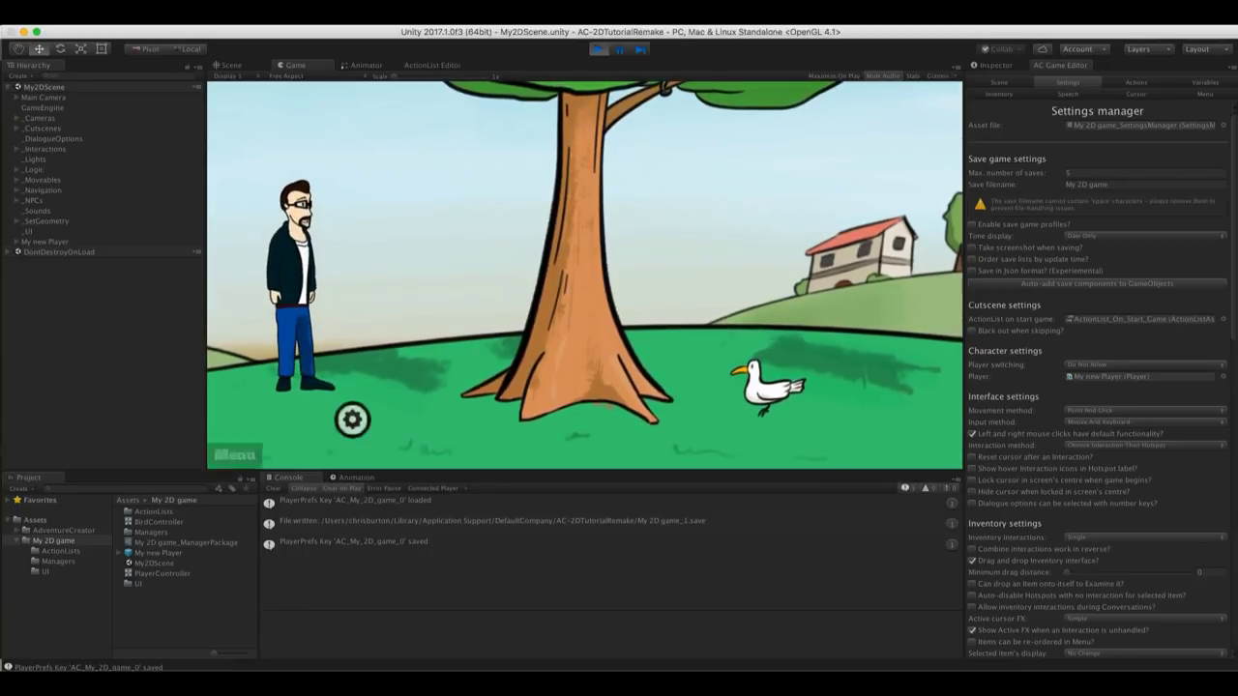
left_click(510, 445)
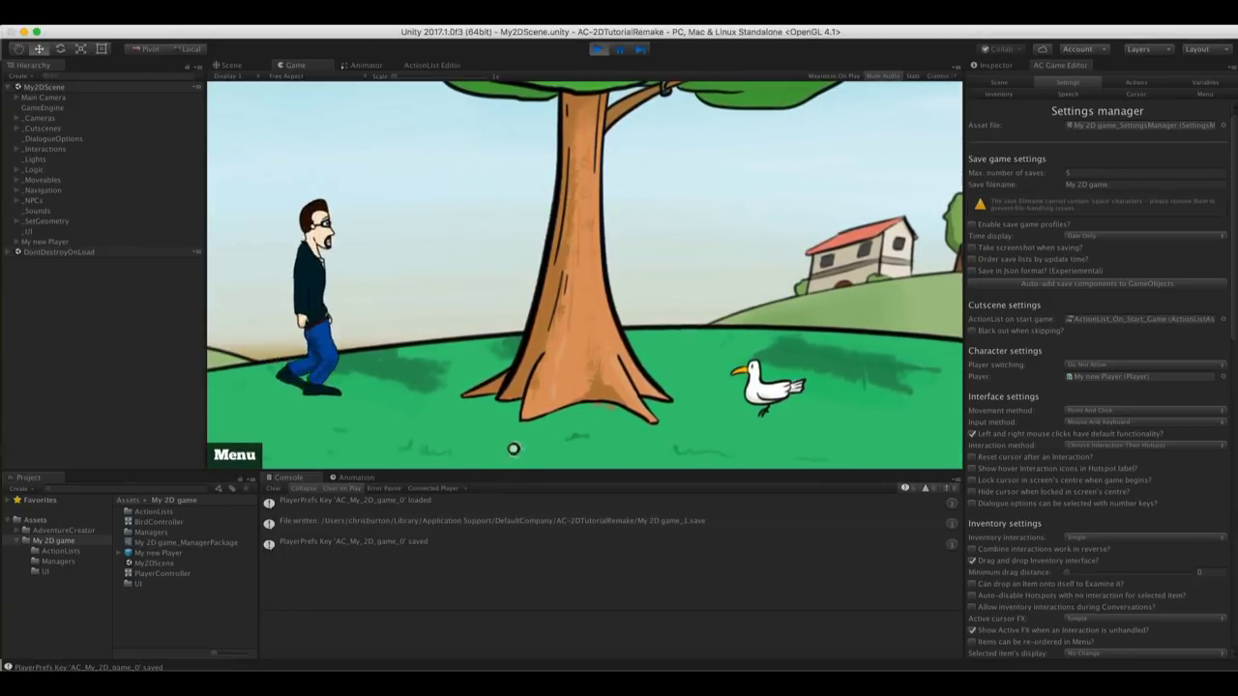
key("Escape")
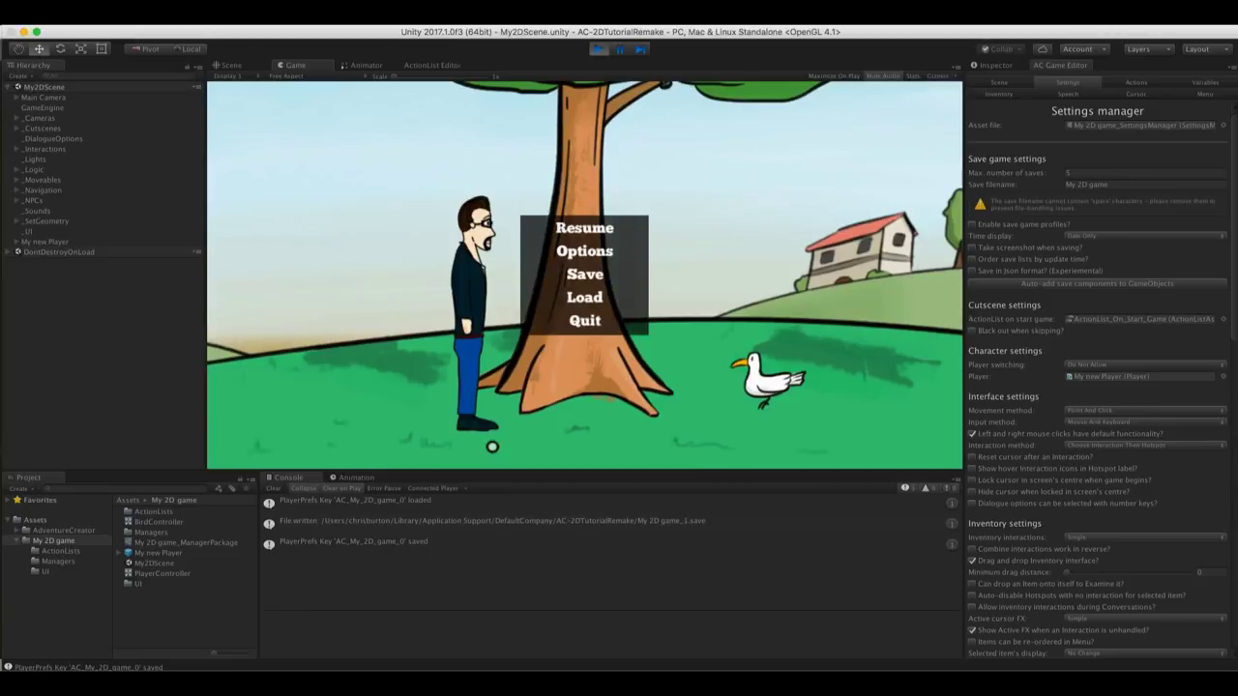
left_click(571, 272)
left_click(565, 275)
Load saved game 1, then save 2, then save 1 again to verify loading
key("Escape")
left_click(582, 292)
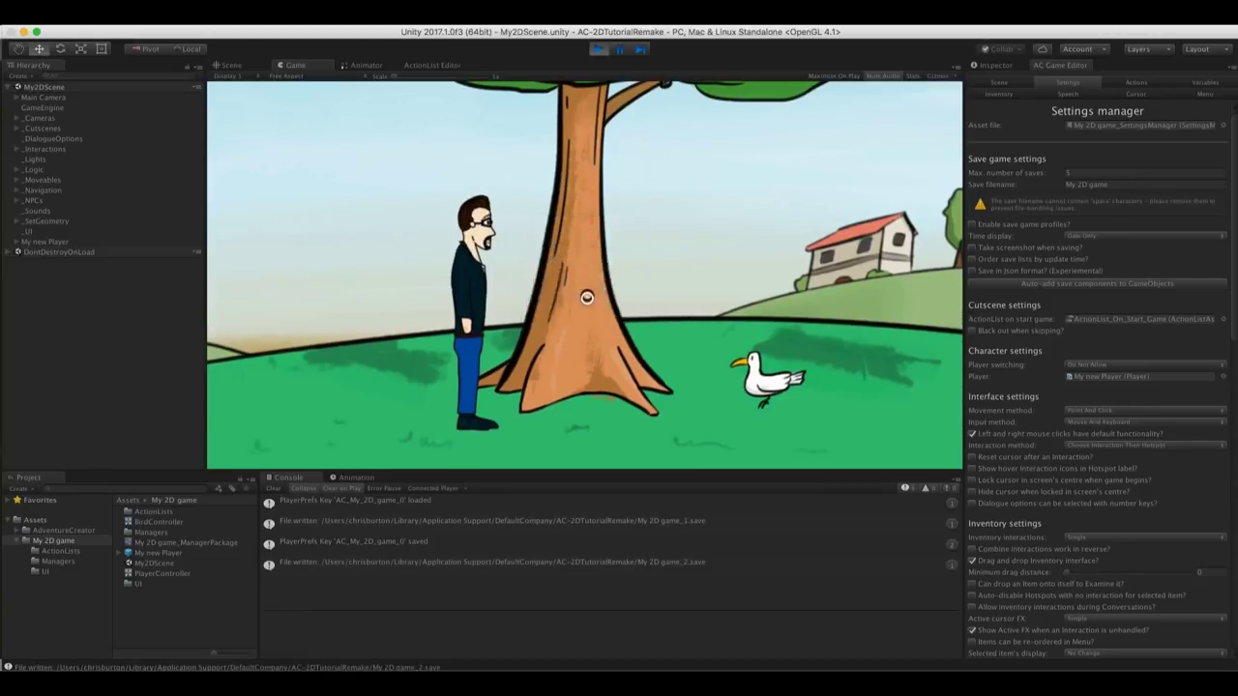
left_click(579, 264)
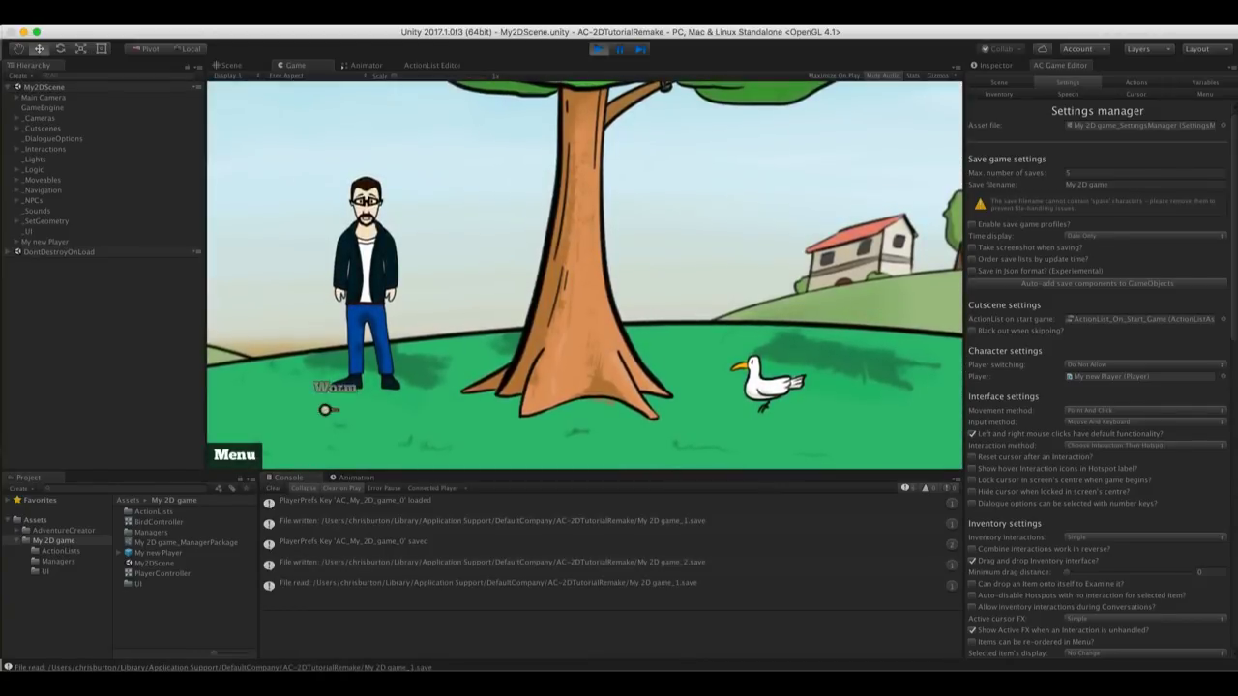
key("Escape")
left_click(583, 295)
left_click(584, 279)
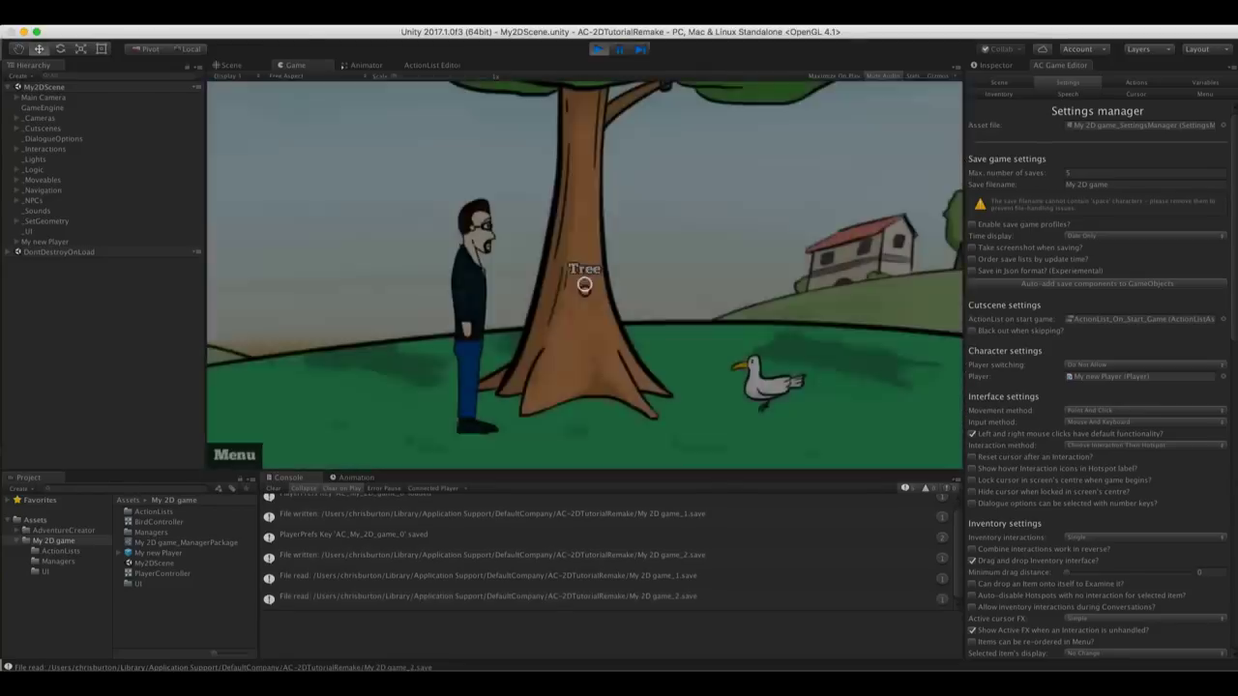
key("Escape")
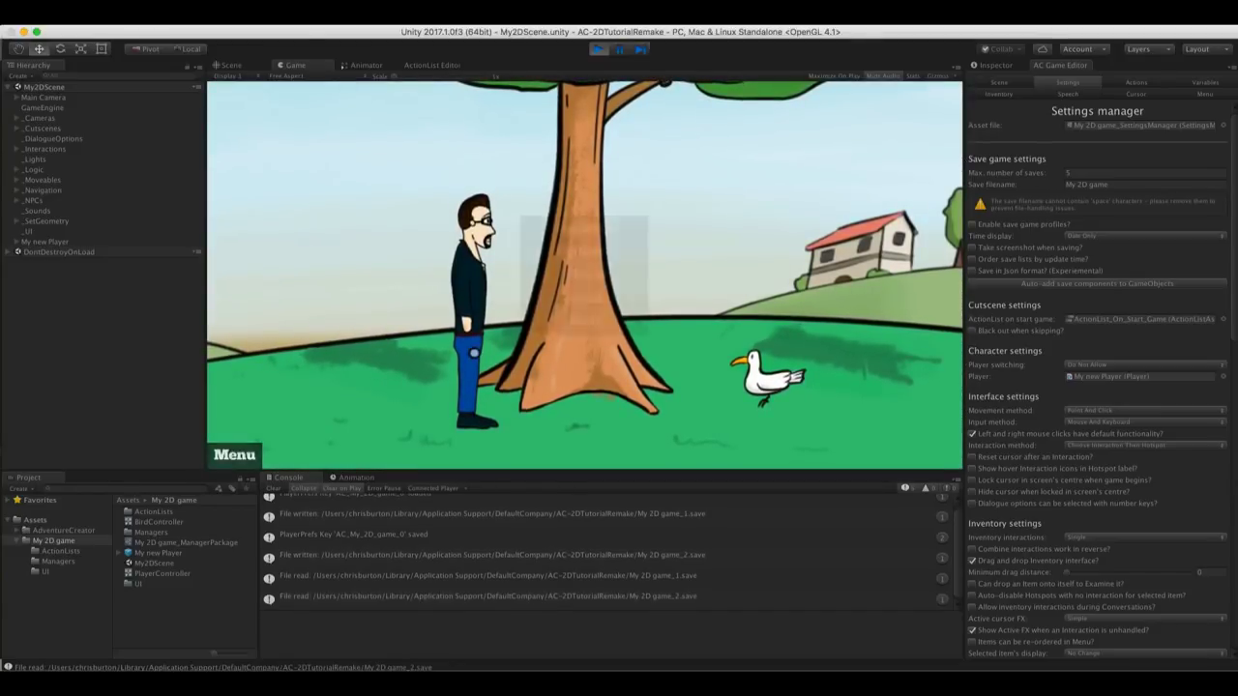
left_click(546, 300)
left_click(556, 263)
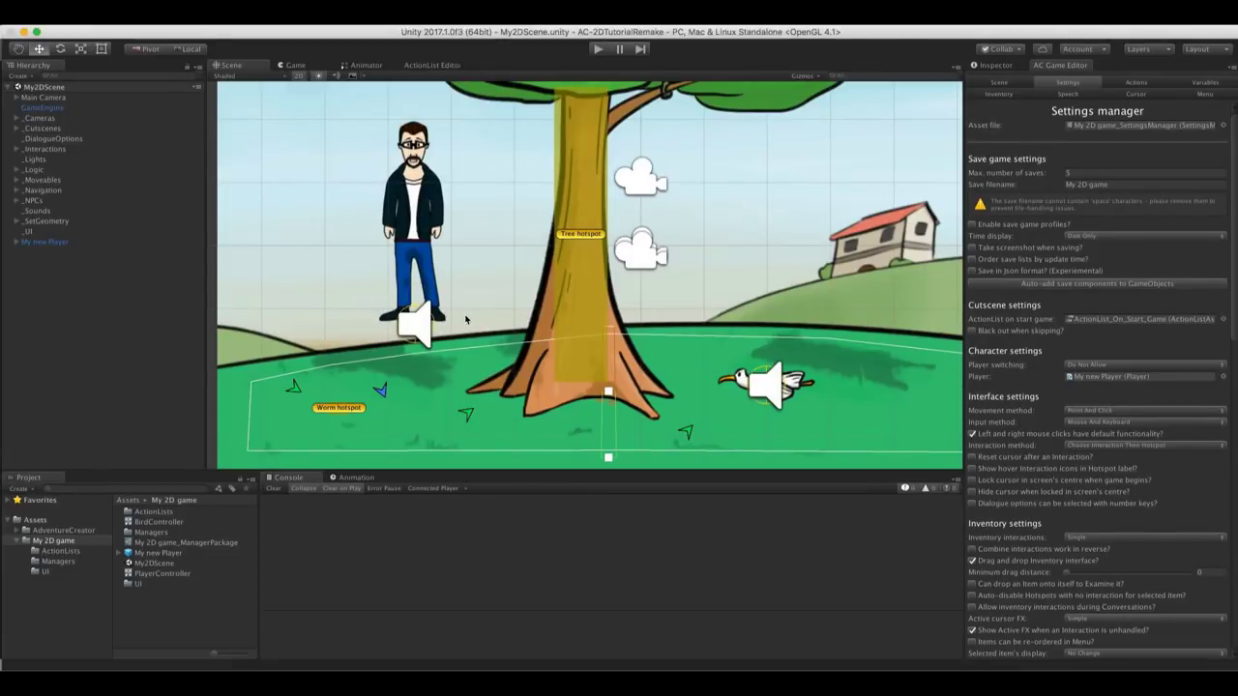
Drag the BrainShadow sprite from AdventureCreator > 2D Demo > Graphics > Sprites > Brain into the Hierarchy
left_click(58, 531)
left_click(19, 530)
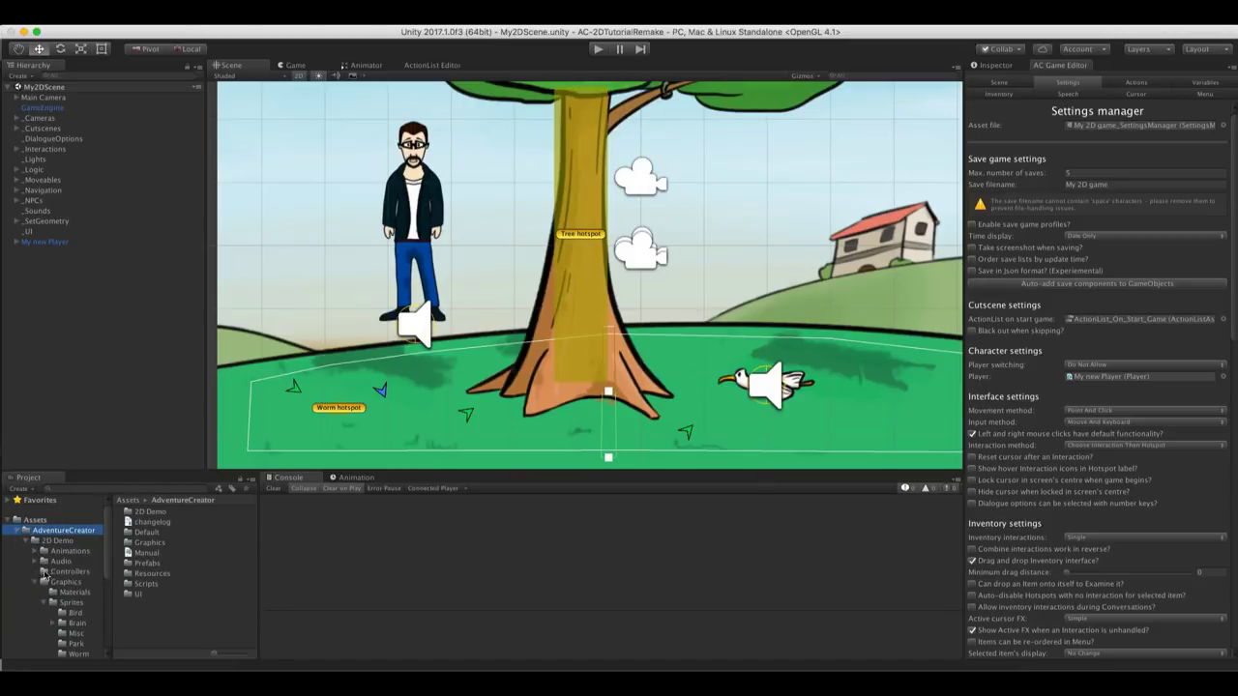
left_click(49, 581)
left_click(56, 602)
scroll(112, 563, "down", 2)
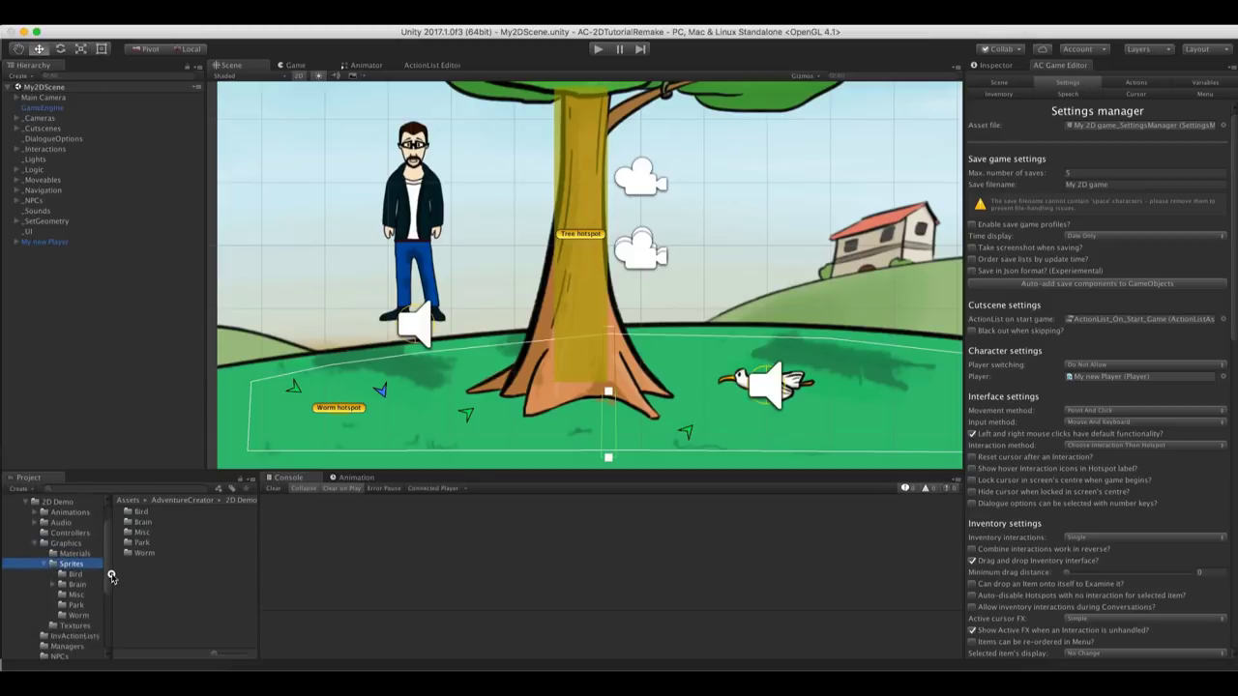
left_click(76, 575)
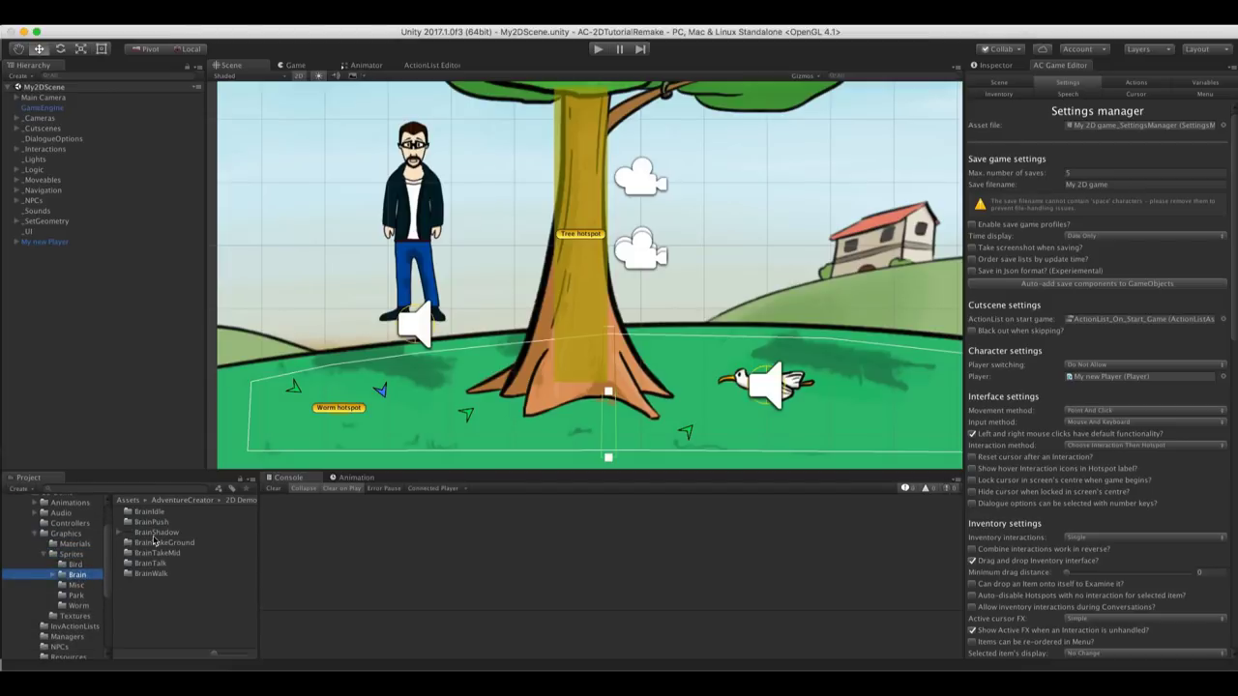
left_click(156, 532)
left_click_drag(155, 535, 113, 417)
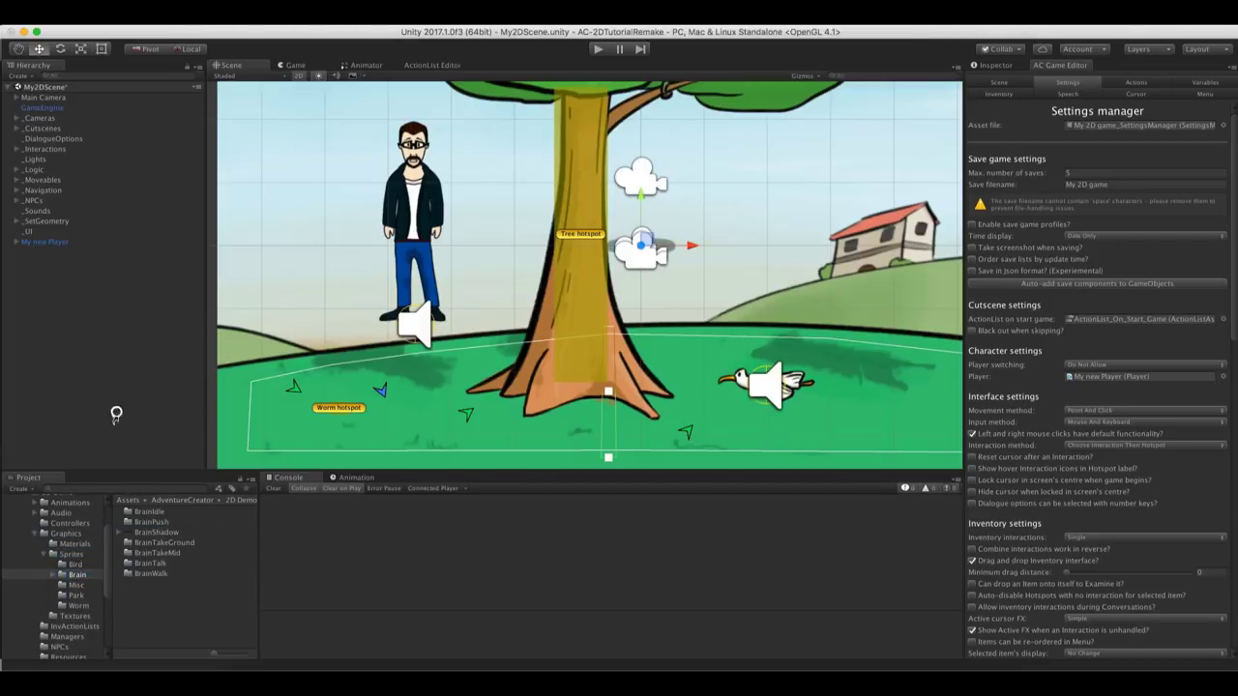
Move BrainShadow to the character's feet and parent it under PlayerSprite
left_click_drag(647, 246, 423, 311)
scroll(570, 275, "up", 10)
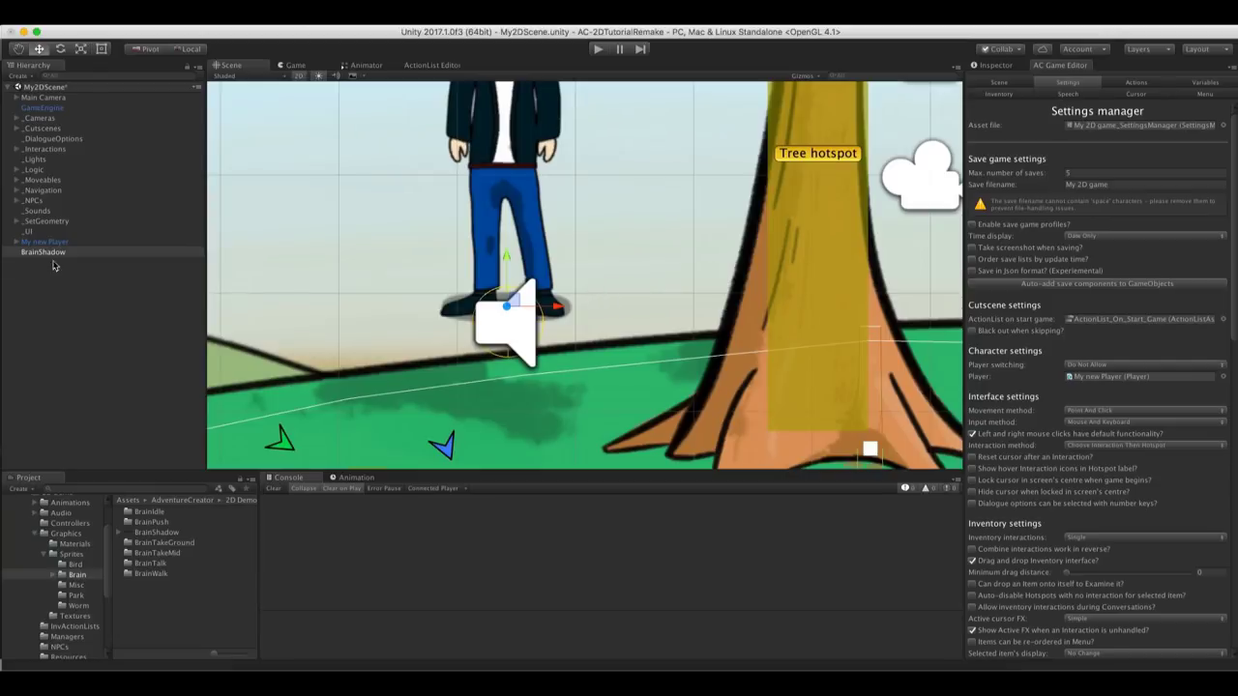
left_click(16, 243)
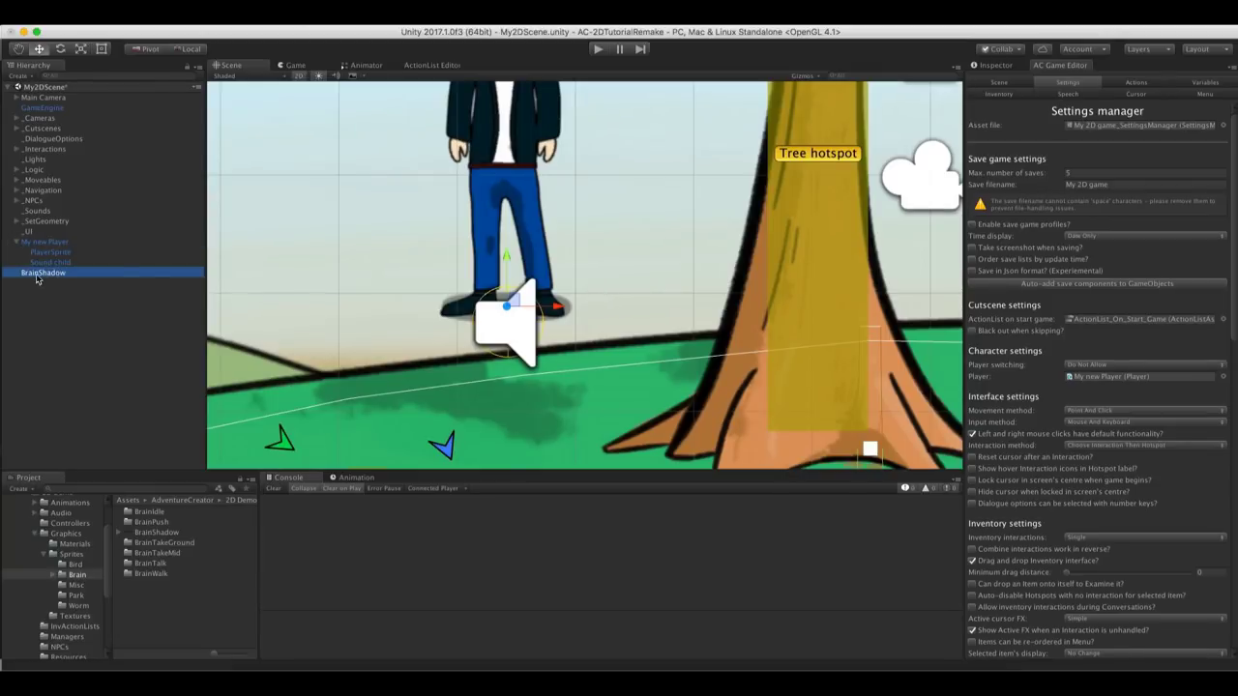
left_click_drag(35, 277, 58, 253)
left_click(1006, 65)
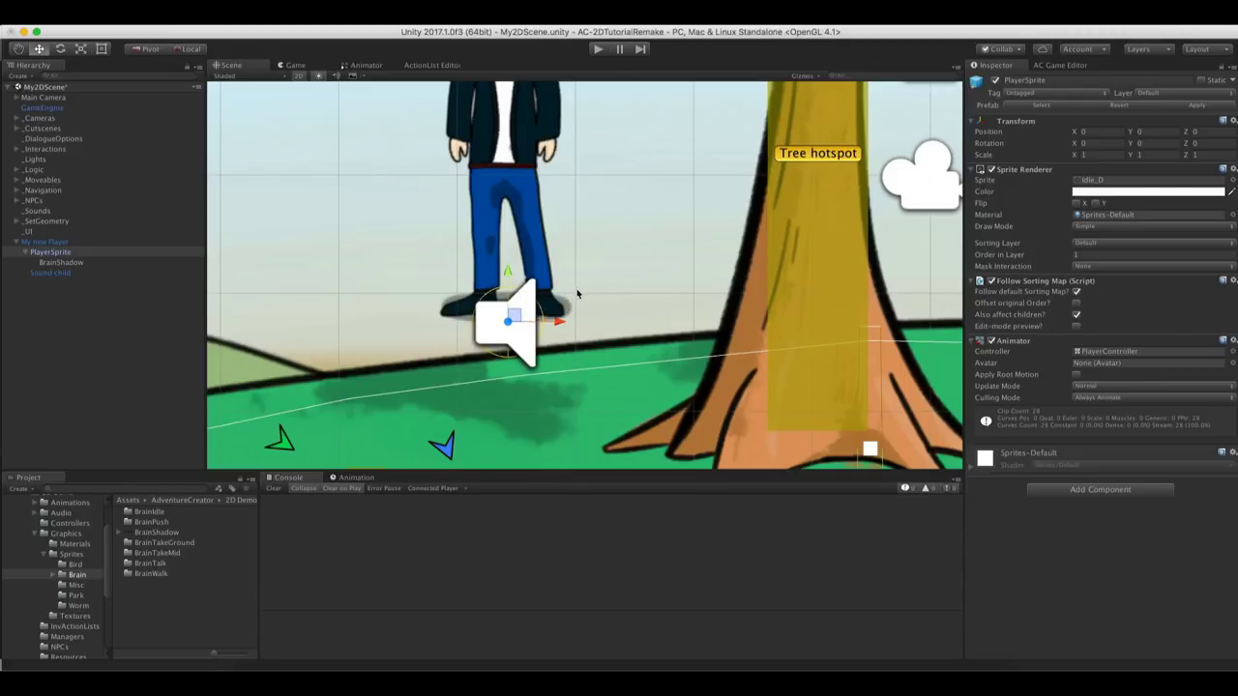
On PlayerSprite, enable Follow Sorting Map's offset original order and set Order in Layer to 0
scroll(578, 293, "up", 5)
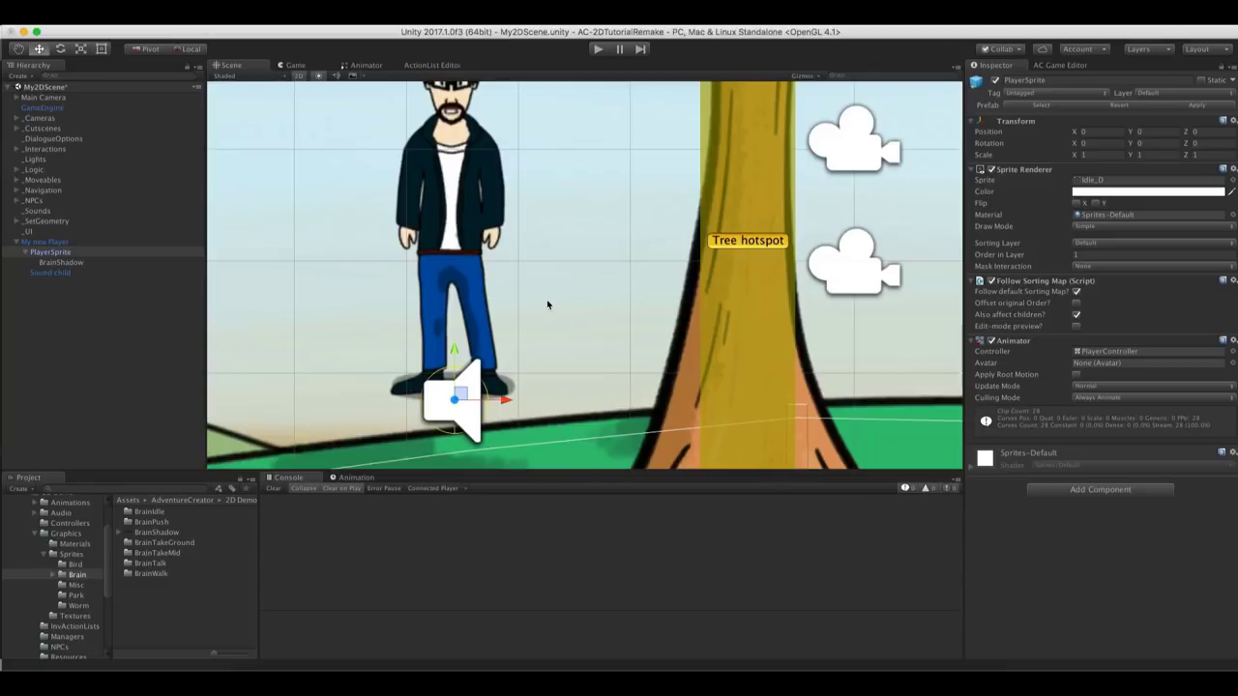
scroll(547, 305, "down", 1)
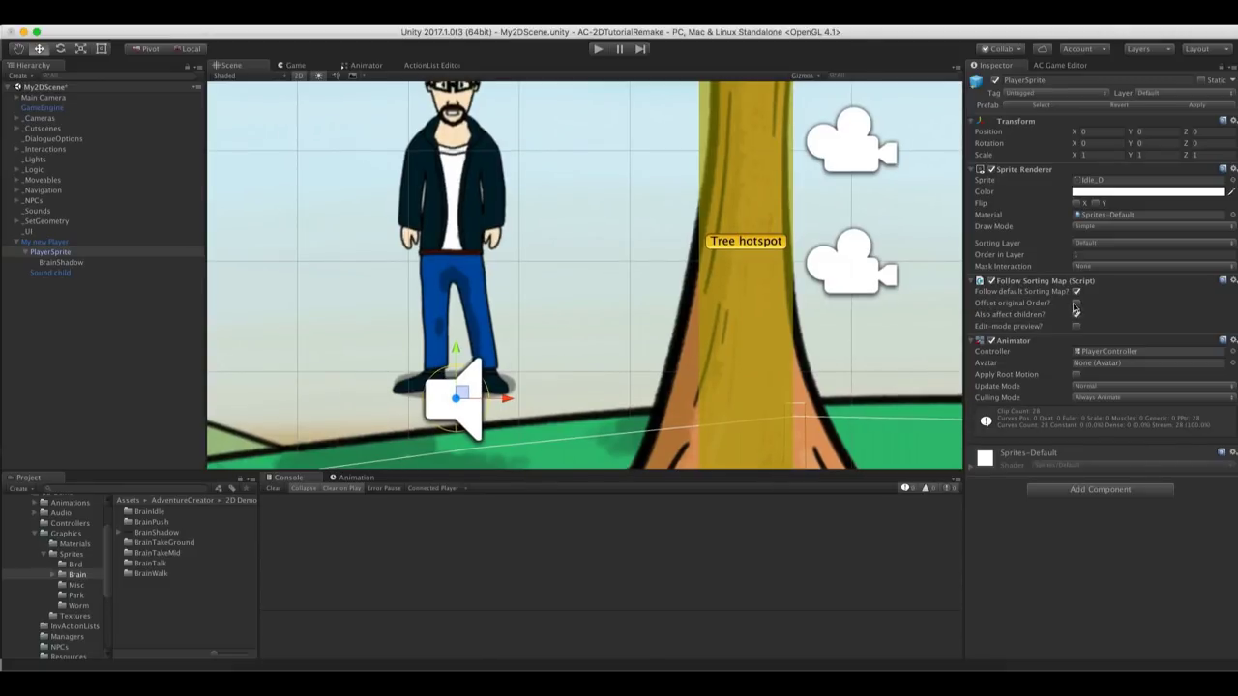
left_click(1076, 304)
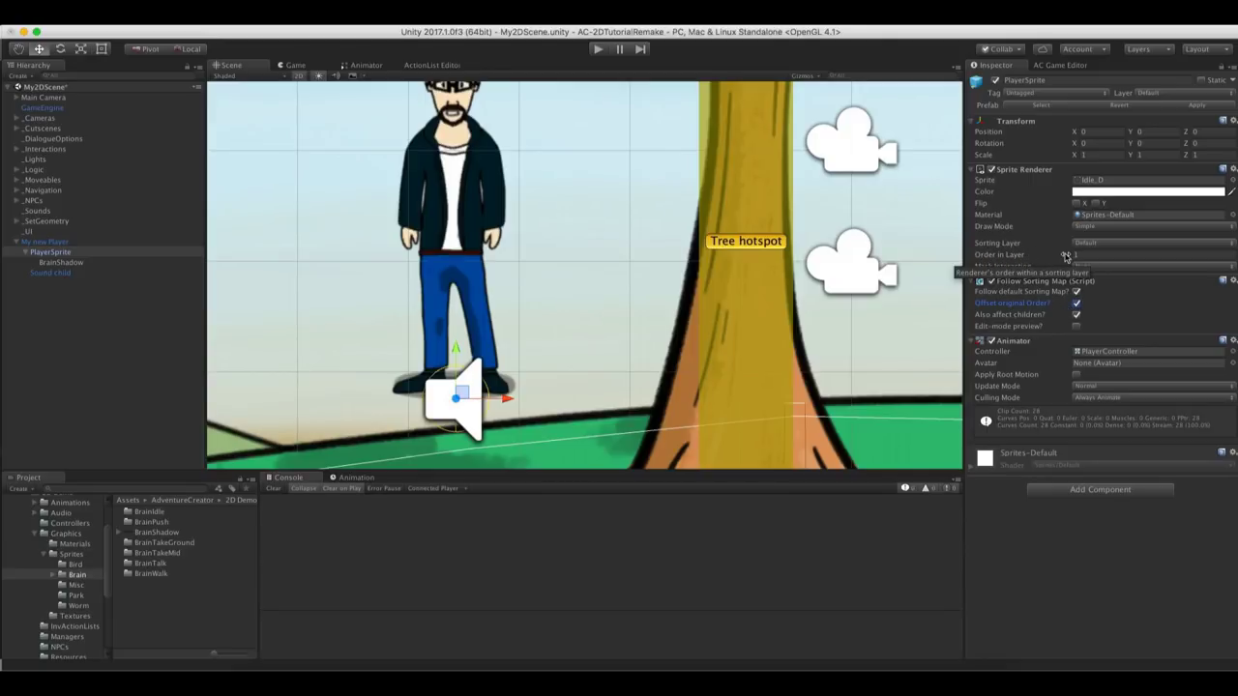
left_click(1006, 255)
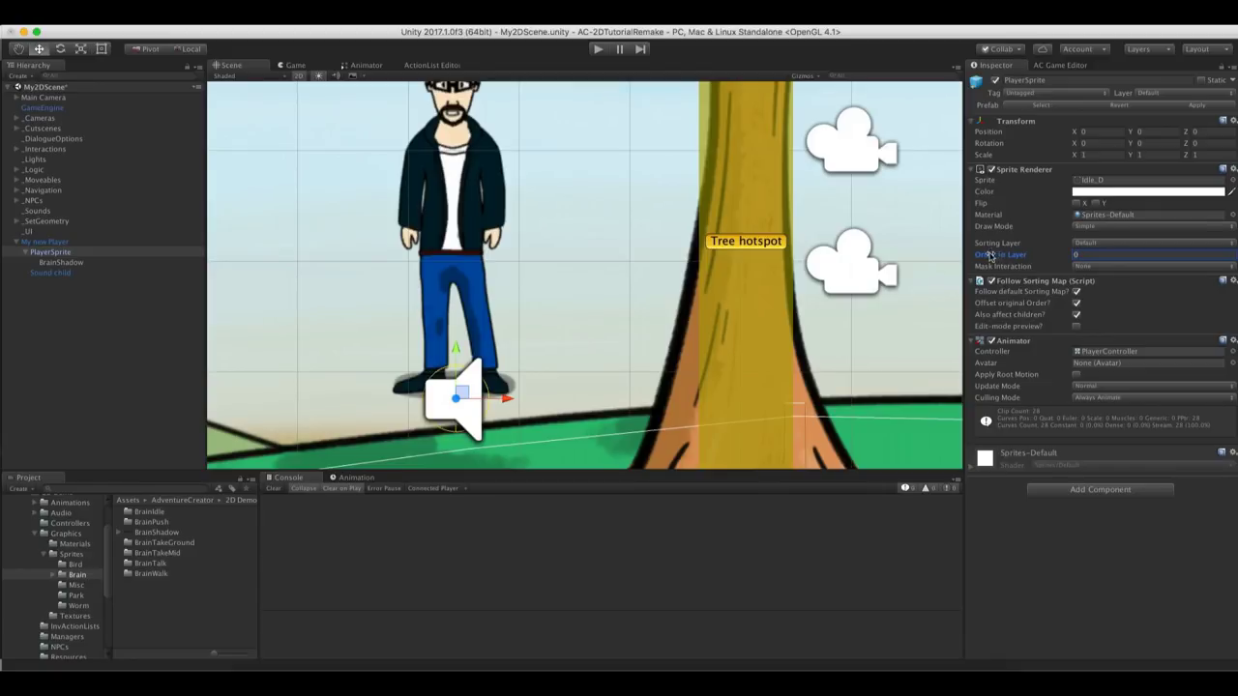
Set BrainShadow's Order in Layer to -1 and start a play-test
left_click(66, 262)
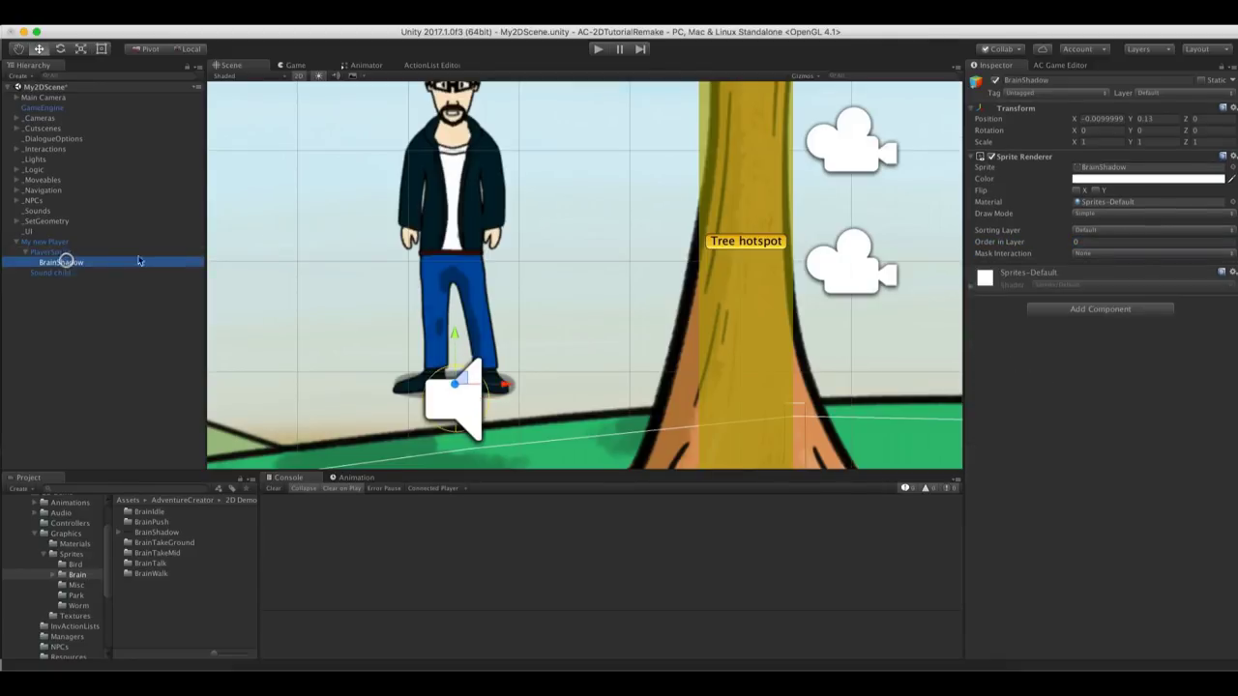
left_click(1087, 241)
type("1")
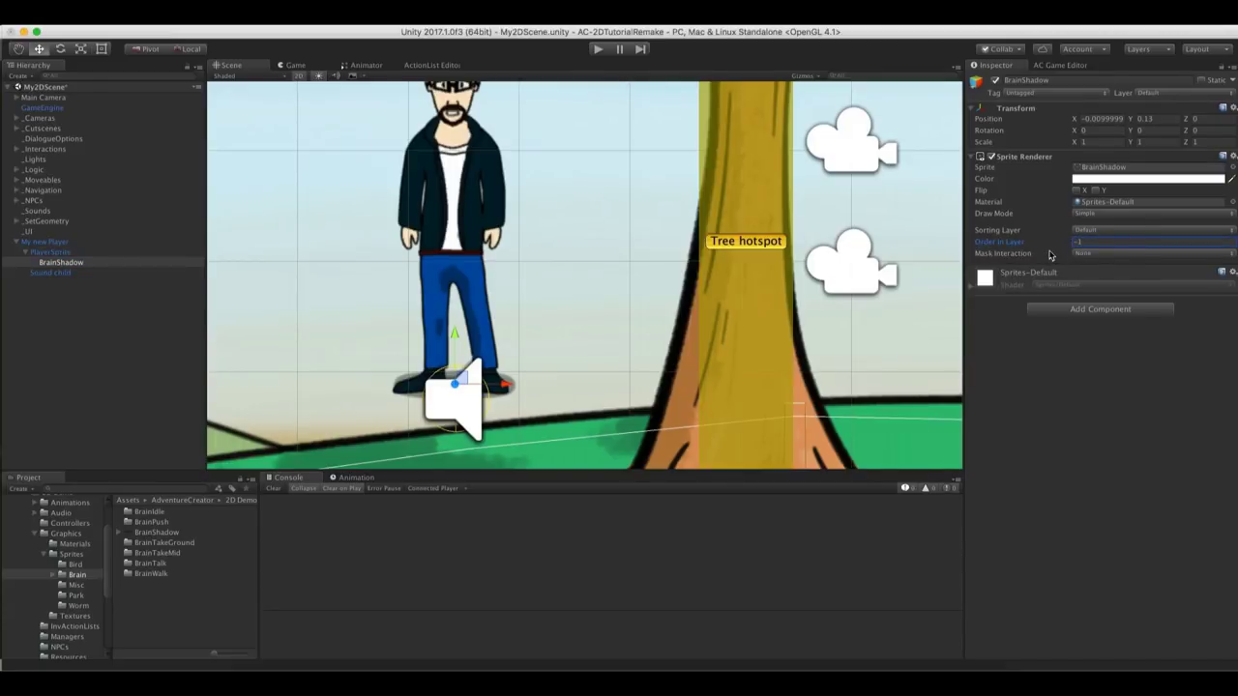
left_click(60, 252)
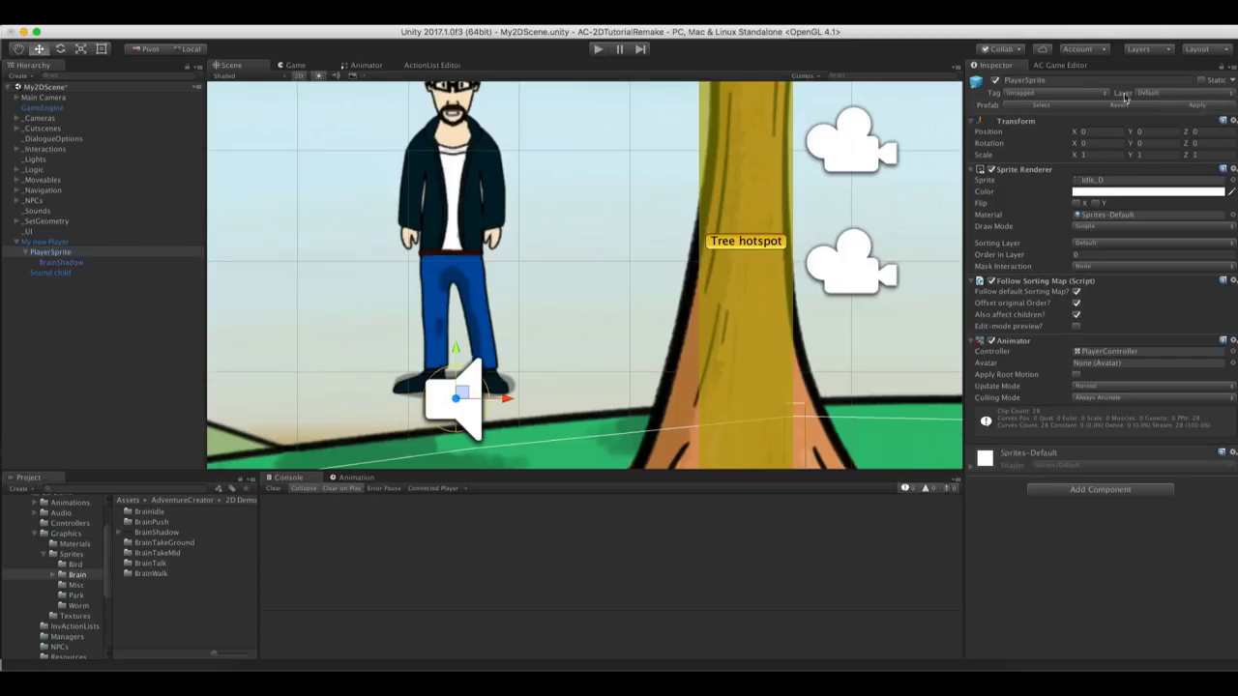
left_click(598, 48)
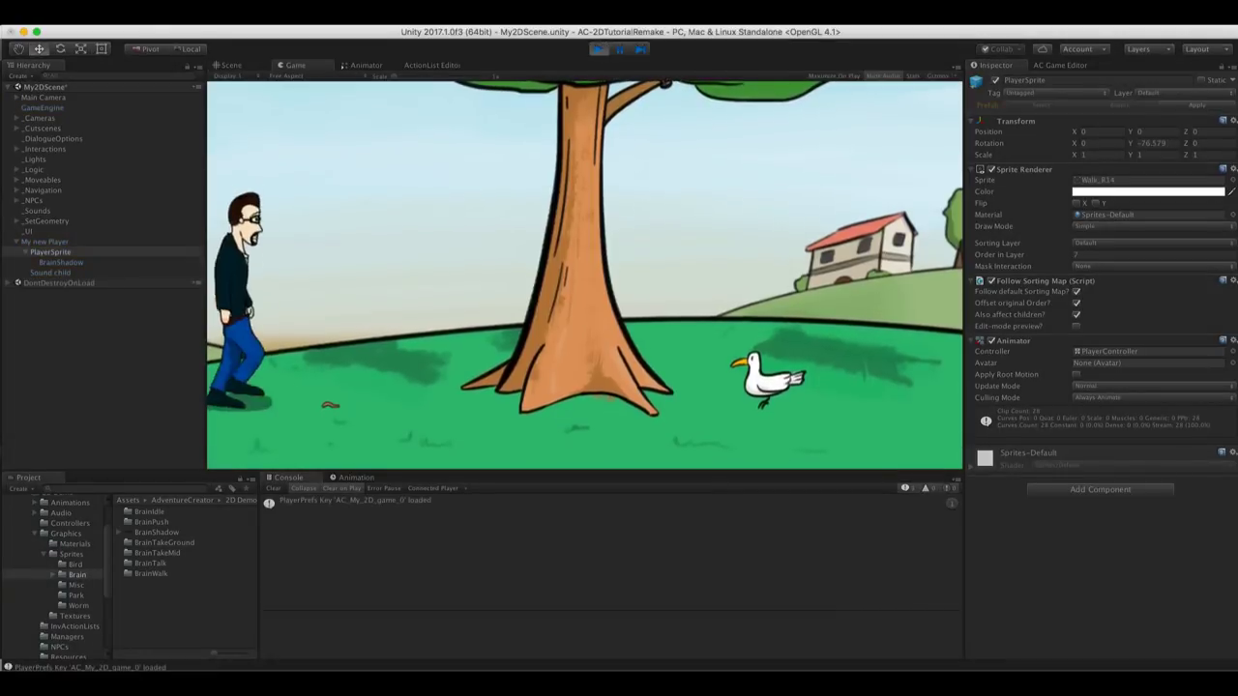
Walk the character to several spots, checking BrainShadow stays underfoot, then stop play mode
left_click(431, 359)
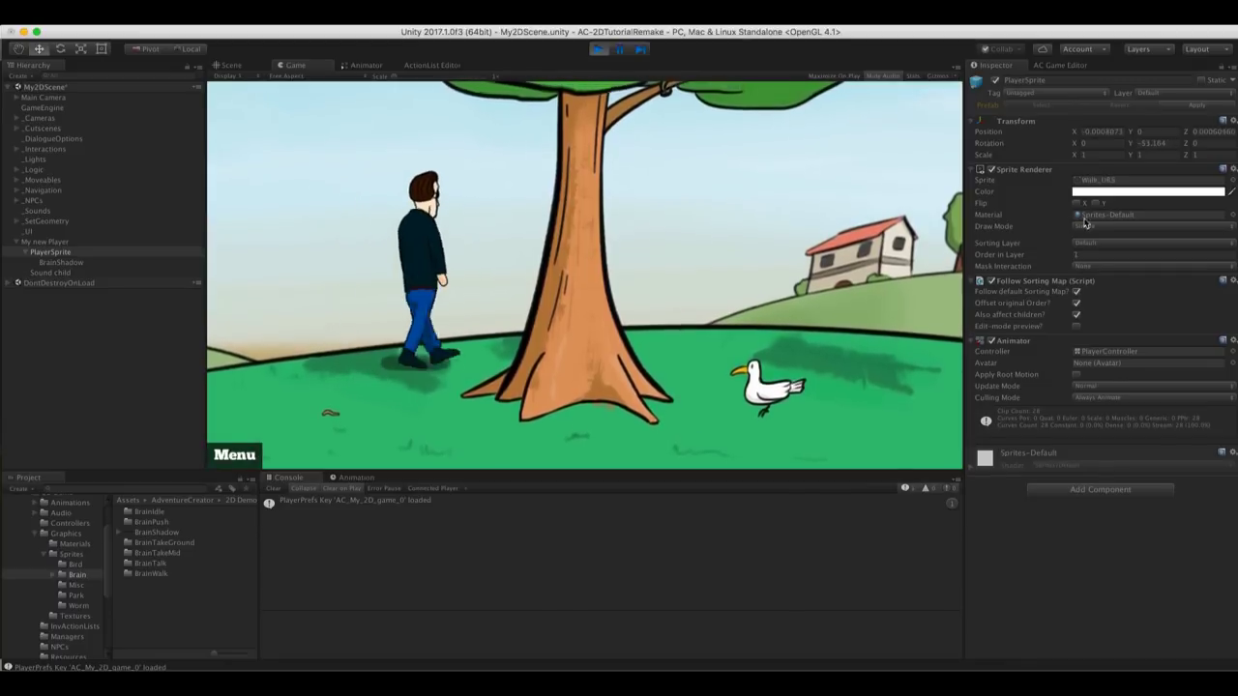
left_click(443, 449)
left_click(433, 376)
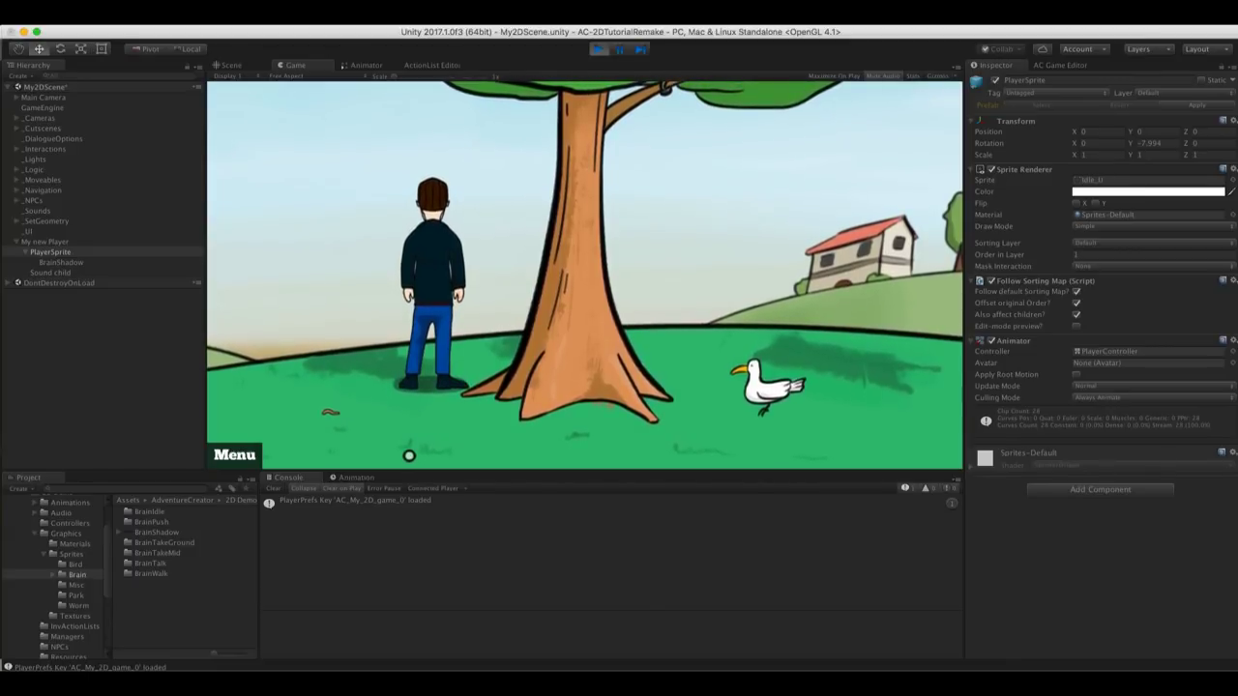
left_click(61, 262)
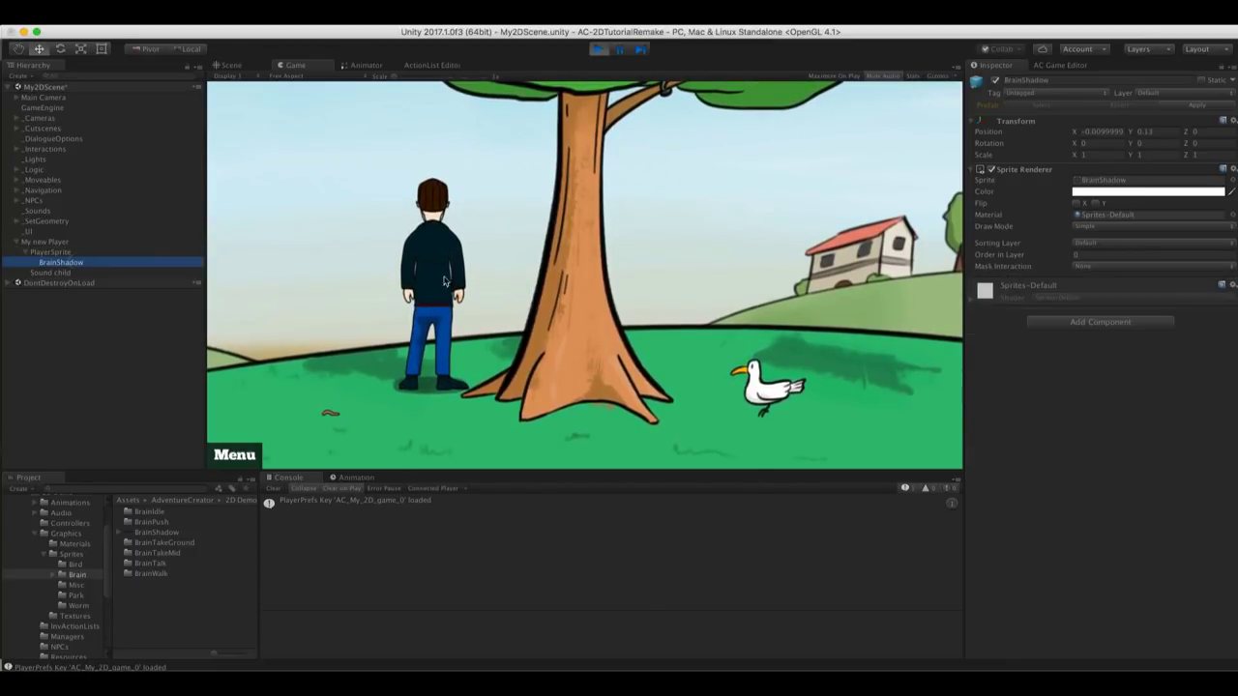
left_click(420, 443)
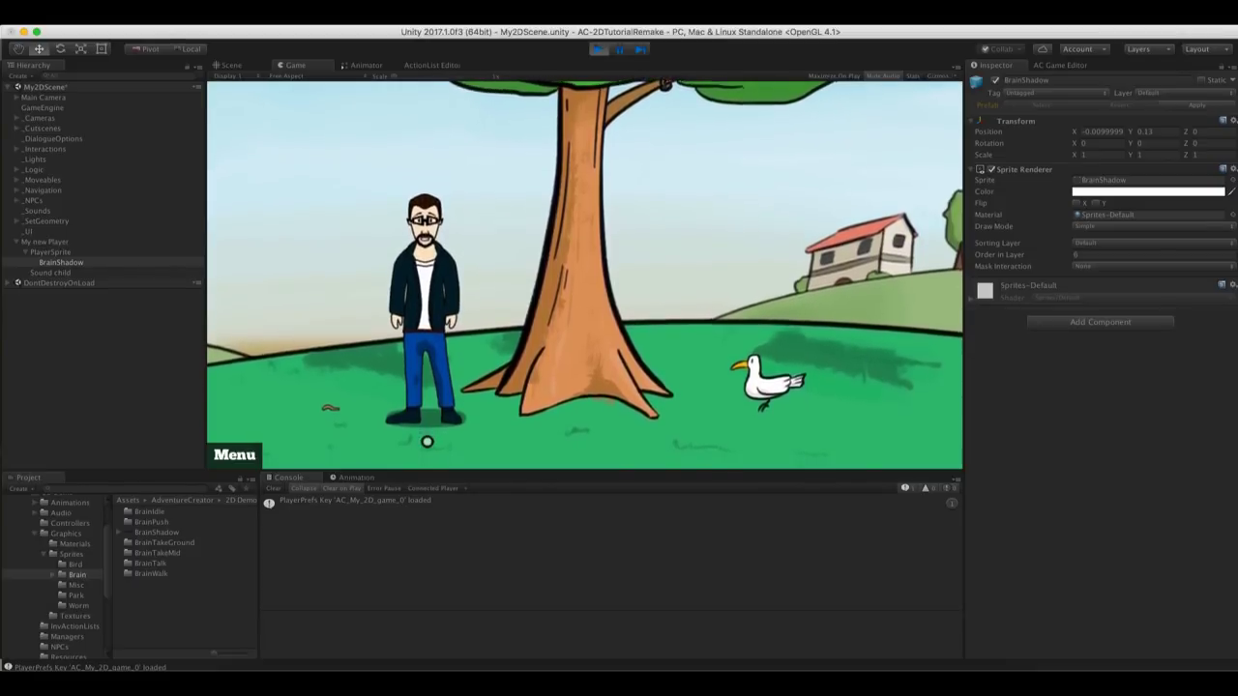
key("super+p")
scroll(676, 277, "right", 3)
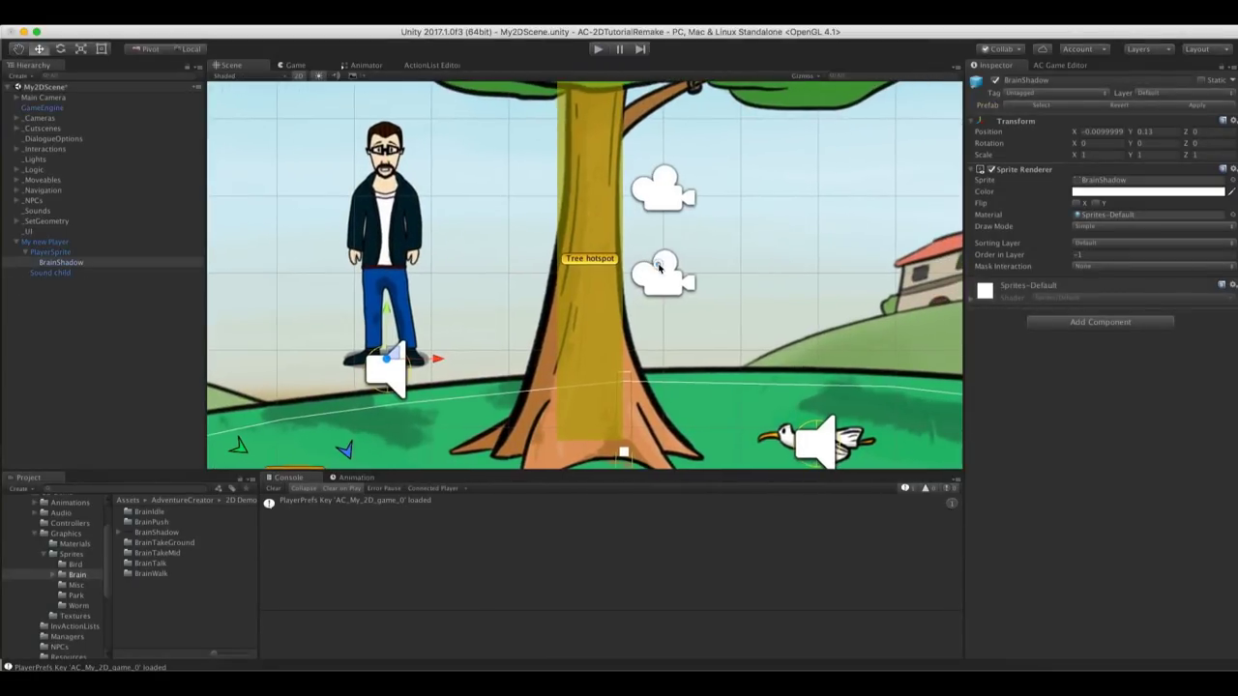
Open the Adventure Creator menu's Editors list to reach Online resources
scroll(659, 280, "down", 2)
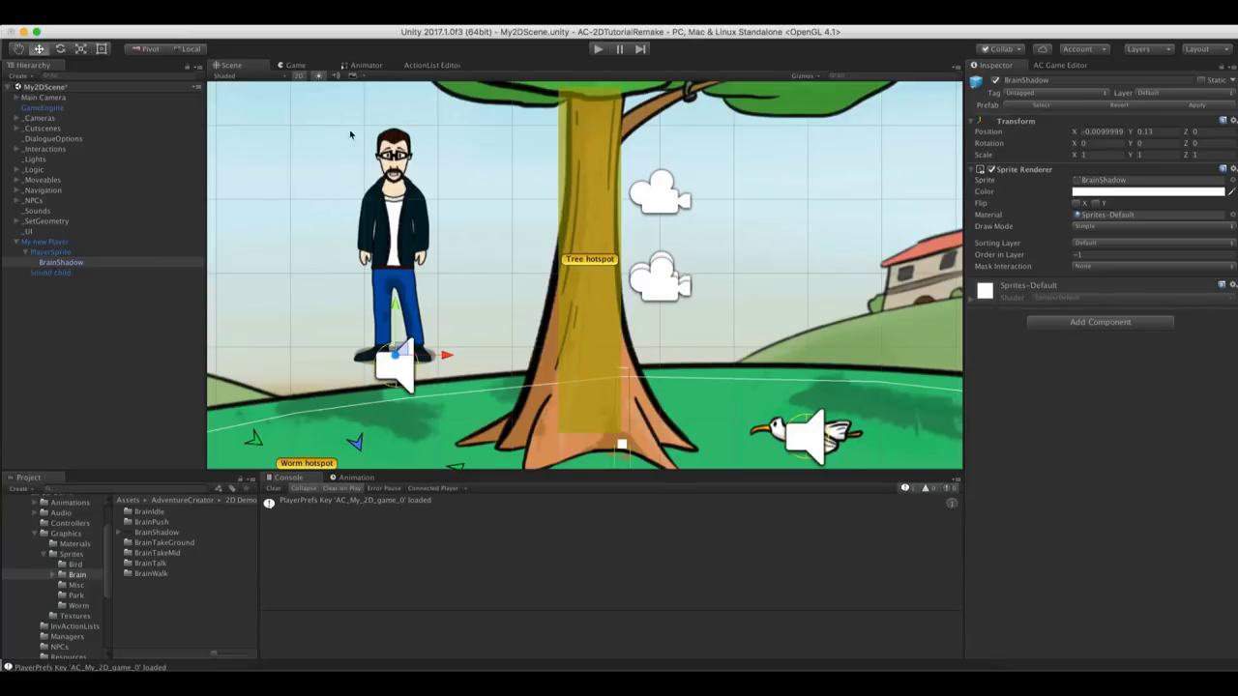
left_click(300, 10)
mouse_move(329, 35)
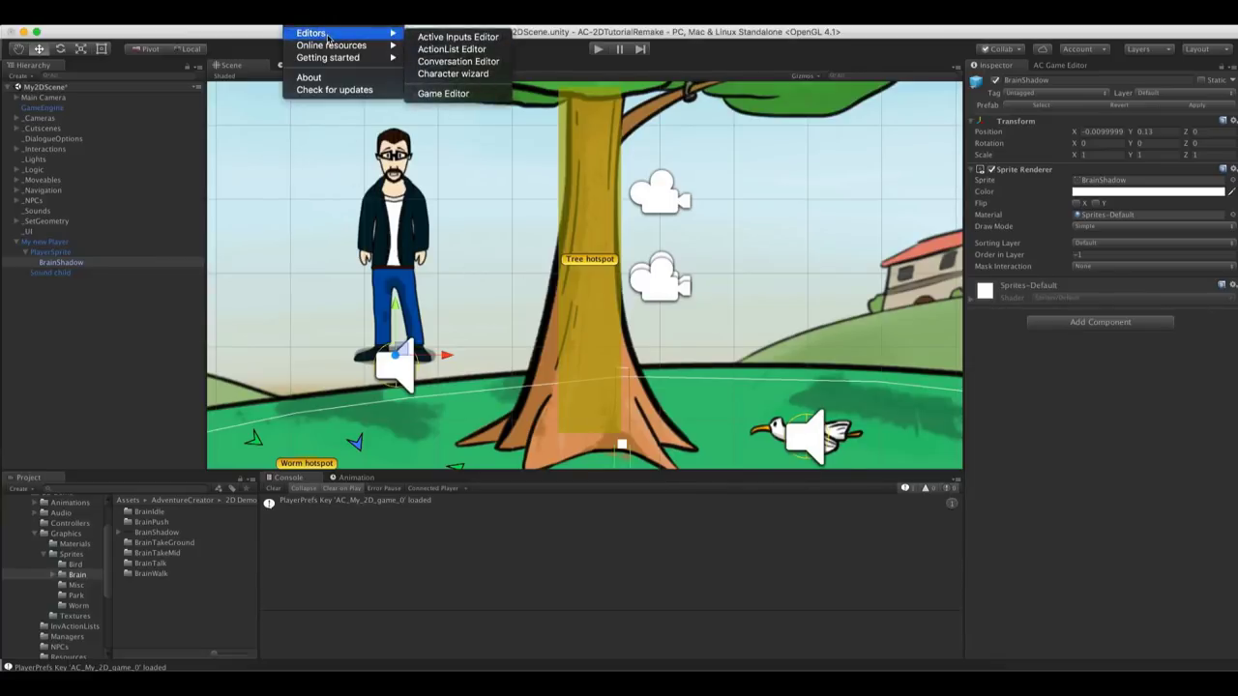